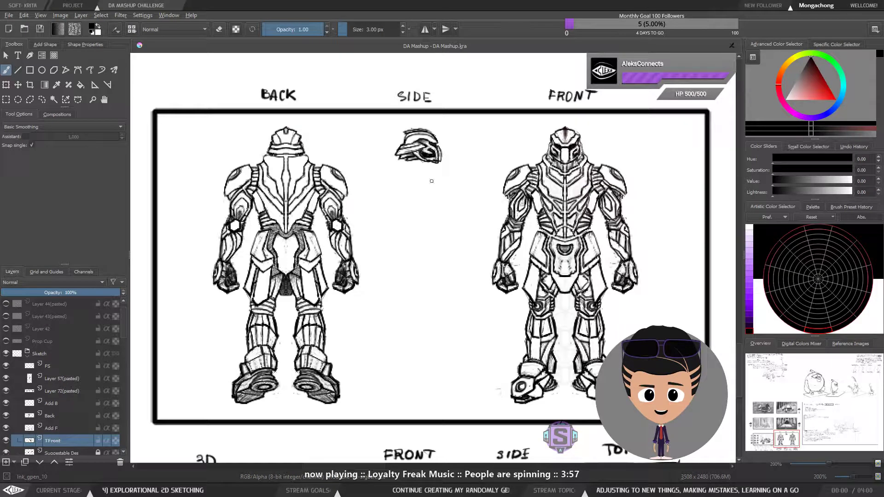
Try a rough side-view body outline beneath the helmet with a 4 px brush, and remove the strokes.
key("bracketright")
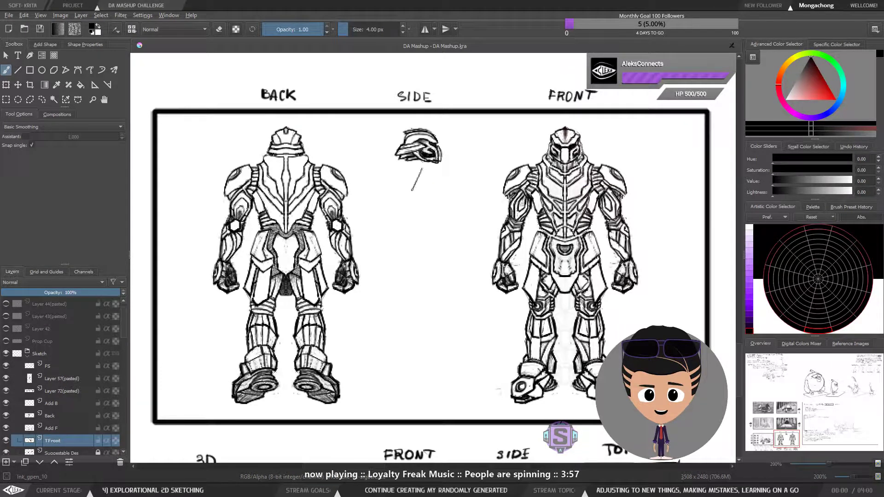
left_click_drag(411, 206, 426, 257)
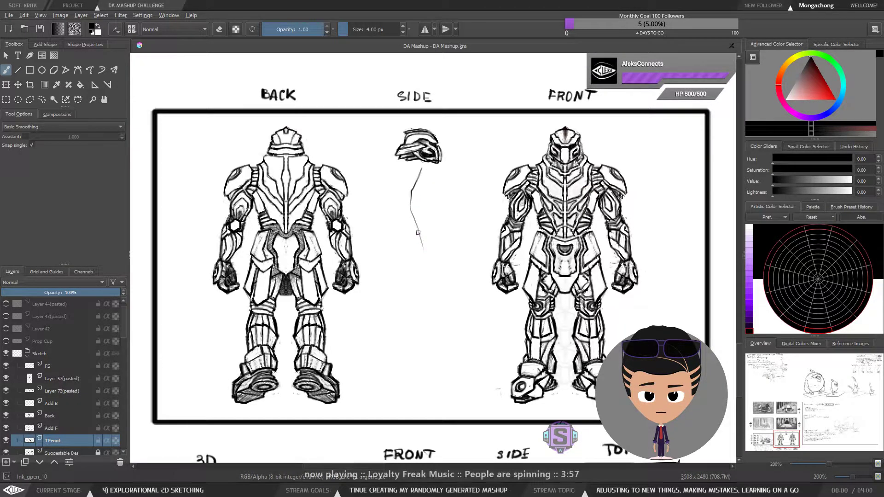
left_click_drag(416, 182, 414, 280)
left_click_drag(420, 176, 427, 380)
key("ctrl+z")
key("l")
mouse_move(448, 192)
left_mouse_down()
mouse_move(421, 165)
mouse_move(403, 171)
mouse_move(385, 265)
mouse_move(458, 286)
left_mouse_up()
key("Delete")
key("ctrl+shift+a")
key("b")
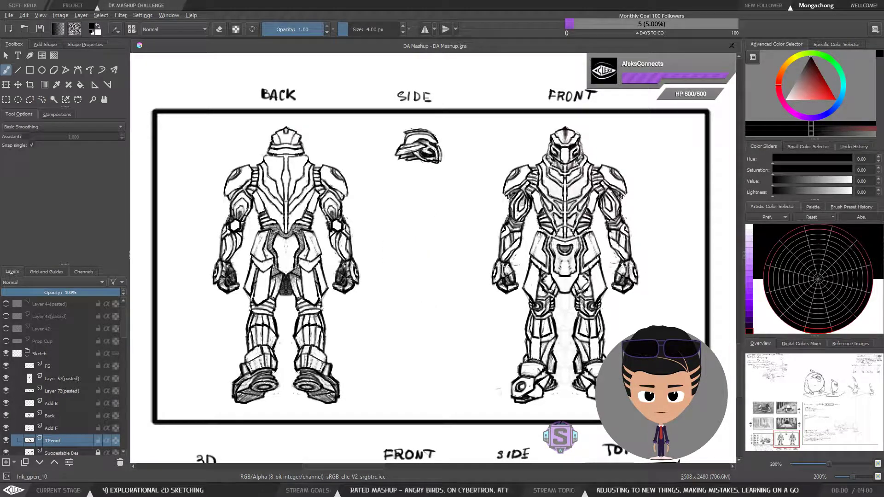
Try wavy marks on the two tall pillars of the tea-party scene with a 5 px brush, and undo them.
mouse_move(440, 251)
left_mouse_down()
mouse_move(436, 262)
mouse_move(473, 276)
mouse_move(540, 279)
left_mouse_up()
key("ctrl+minus")
key("ctrl+minus")
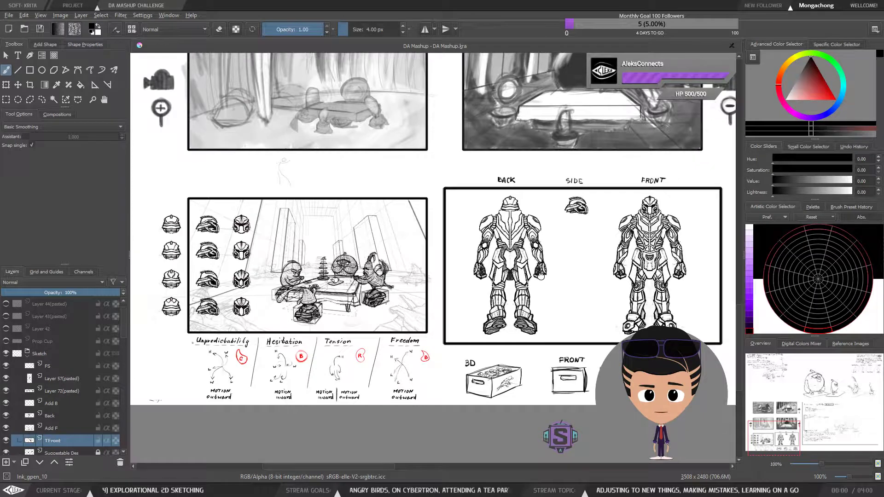
scroll(435, 267, "up", 3)
mouse_move(442, 296)
left_mouse_down()
mouse_move(564, 282)
mouse_move(431, 311)
left_mouse_up()
left_click_drag(244, 184, 246, 196)
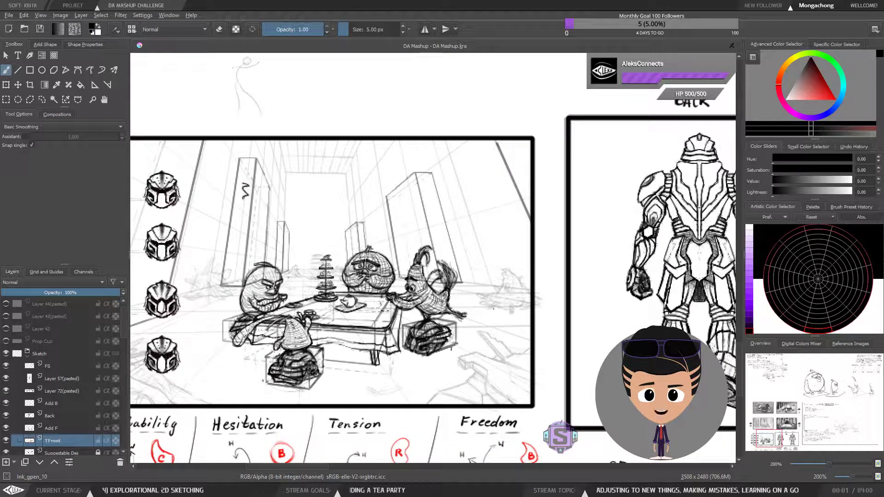
left_click_drag(428, 189, 426, 194)
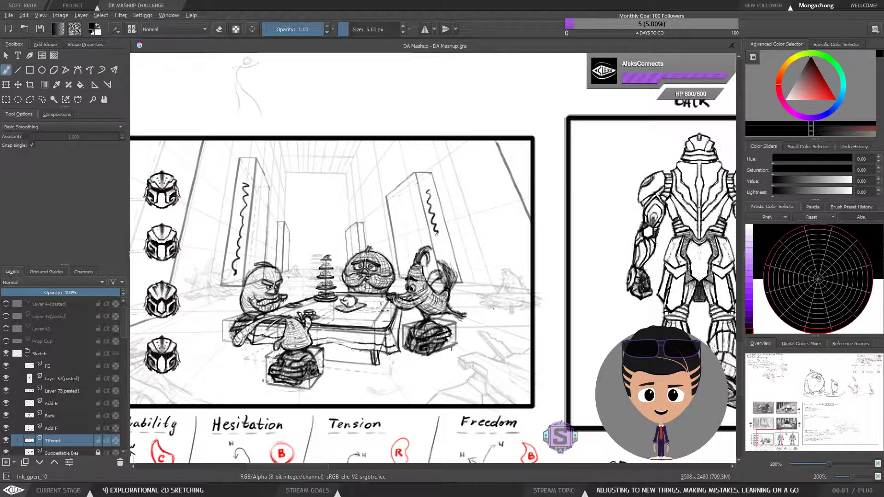
key("ctrl+z")
key("ctrl+z")
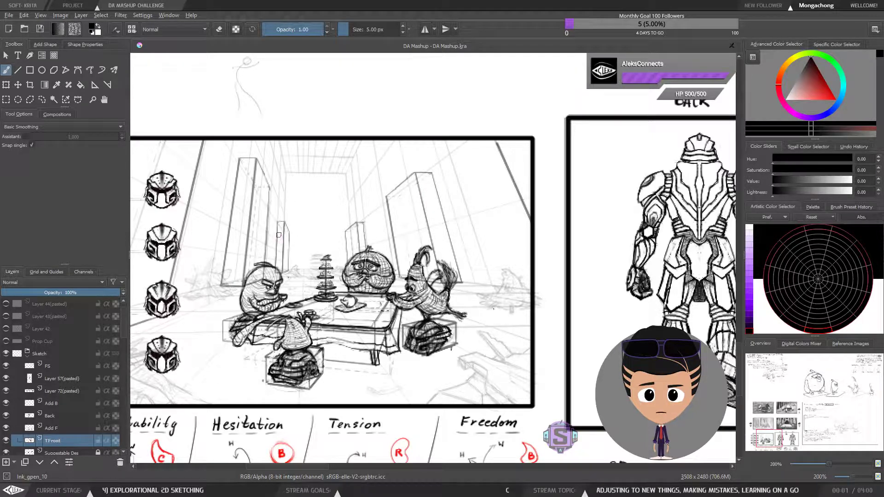
key("ctrl+z")
Try a line and lettering above the FRONT label of the robot turnaround, and undo them.
key("ctrl+minus")
key("ctrl+minus")
key("ctrl+plus")
key("ctrl+plus")
left_click_drag(666, 267, 487, 262)
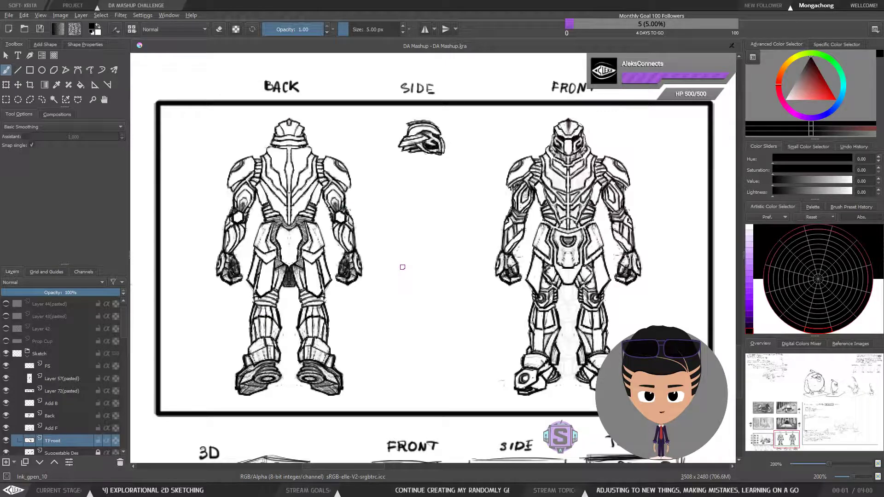
left_click_drag(479, 224, 464, 263)
left_click_drag(524, 123, 659, 118)
key("ctrl+z")
left_click_drag(524, 122, 599, 114)
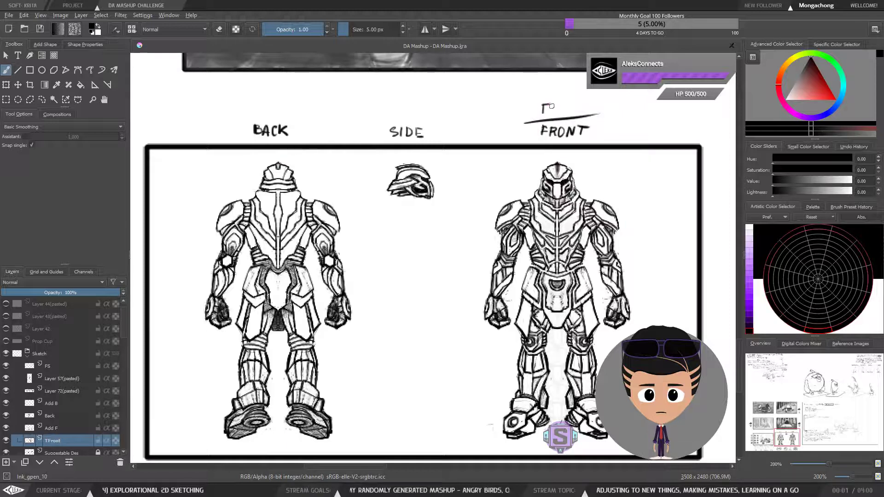
left_click_drag(559, 103, 559, 114)
key("ctrl+z")
key("ctrl+z")
key("ctrl+z")
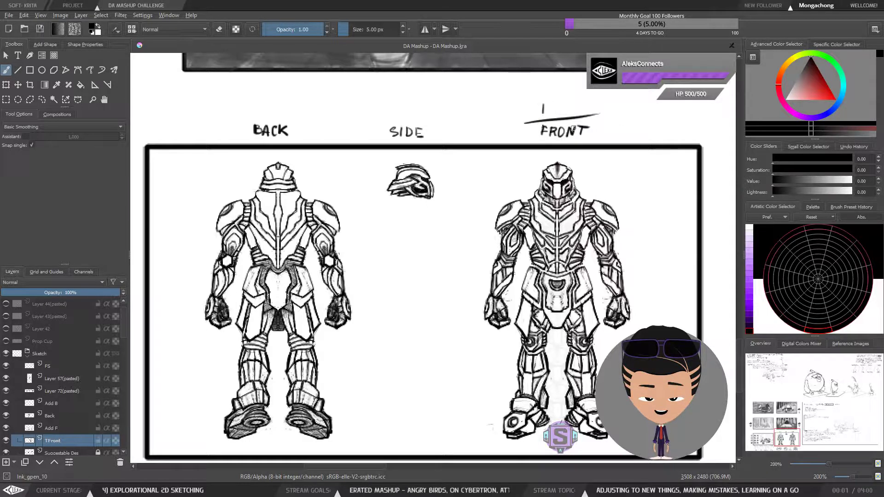
Look over the robot turnaround sheet and the box prop views below it.
left_click_drag(495, 457, 440, 272)
scroll(419, 311, "up", 5)
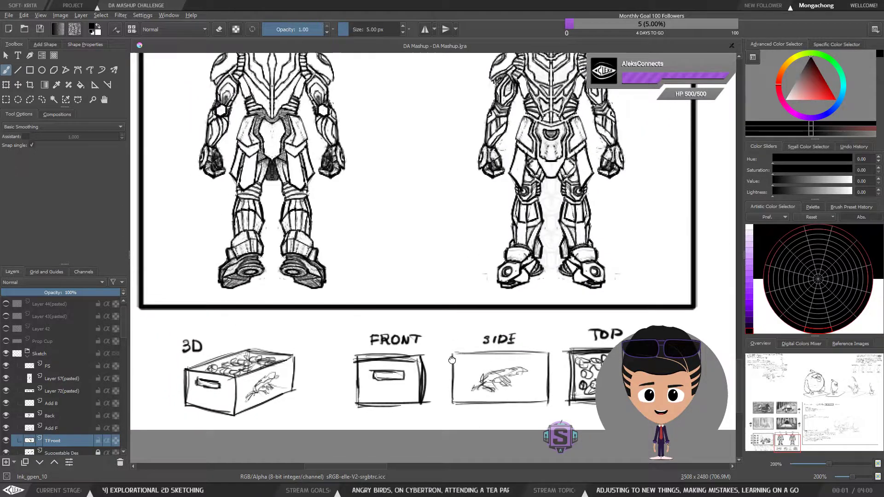
key("]")
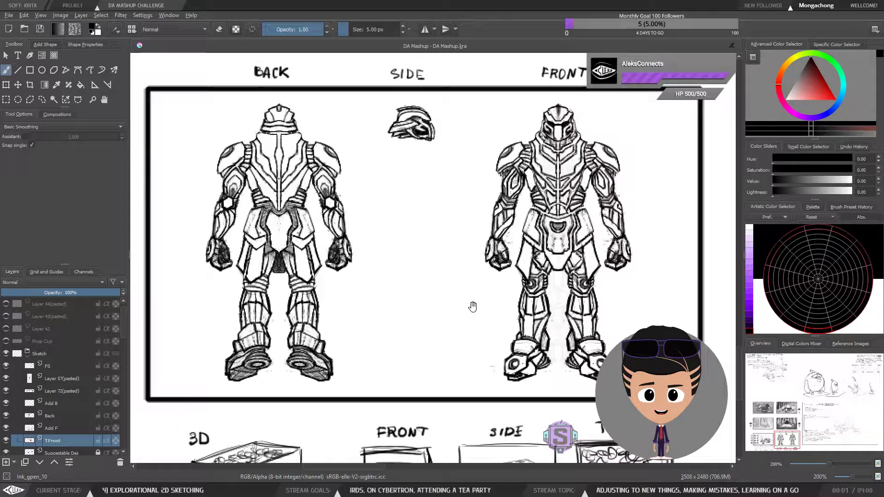
scroll(415, 158, "down", 2)
mouse_move(432, 175)
left_mouse_down()
mouse_move(496, 227)
mouse_move(637, 213)
left_mouse_up()
scroll(410, 258, "up", 2)
left_click_drag(391, 258, 524, 256)
left_click_drag(732, 274, 342, 280)
left_click_drag(562, 277, 416, 320)
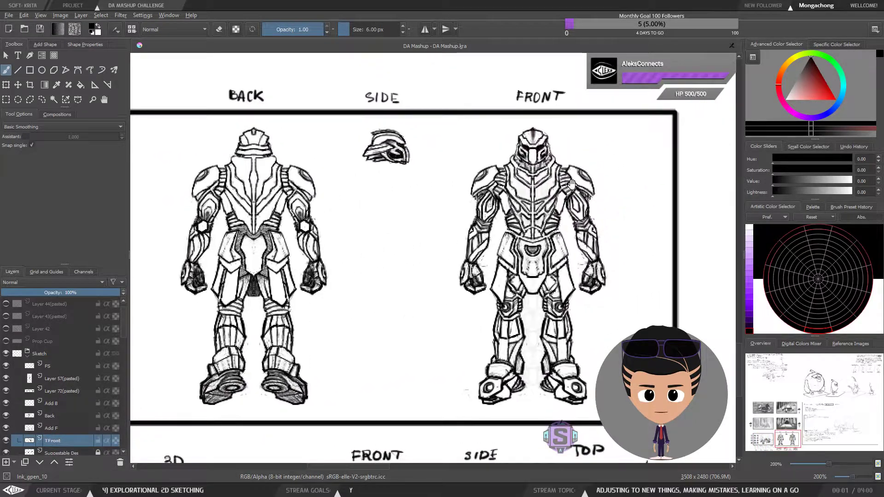
left_click_drag(608, 241, 456, 276)
left_click_drag(596, 260, 442, 296)
left_click_drag(694, 249, 423, 322)
Examine the handwritten notes on the four characters' gestures and motion directions.
left_click_drag(395, 86, 399, 316)
scroll(399, 315, "down", 2)
left_click_drag(411, 161, 376, 302)
mouse_move(398, 133)
left_mouse_down()
mouse_move(388, 239)
mouse_move(339, 344)
left_mouse_up()
left_click_drag(483, 197, 377, 225)
left_click_drag(675, 235, 471, 255)
left_click_drag(548, 252, 375, 239)
left_click_drag(422, 109, 430, 280)
left_click_drag(417, 212, 380, 314)
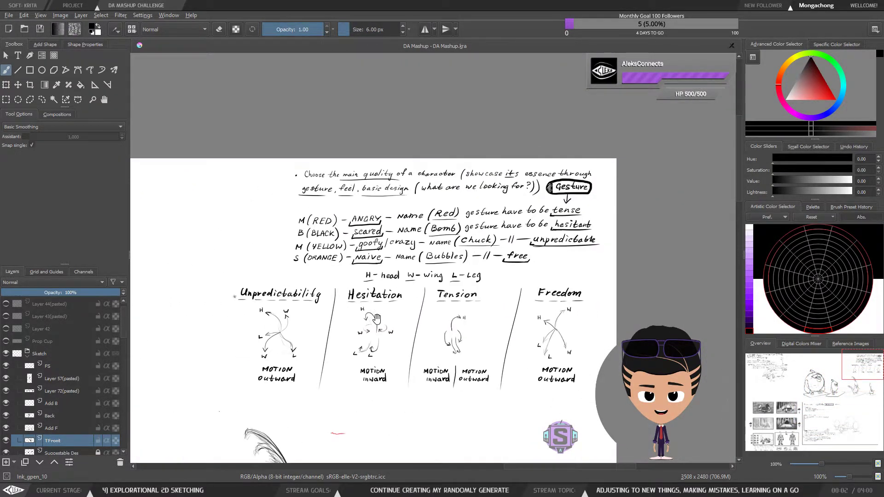
Compare the grayscale composition thumbnails with the tea-party line sketch and the robot sheet.
scroll(379, 314, "down", 15)
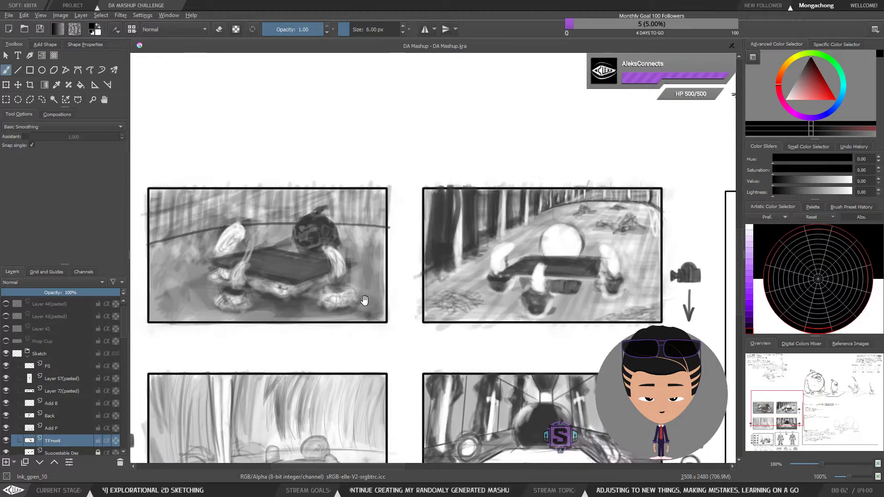
scroll(406, 250, "down", 10)
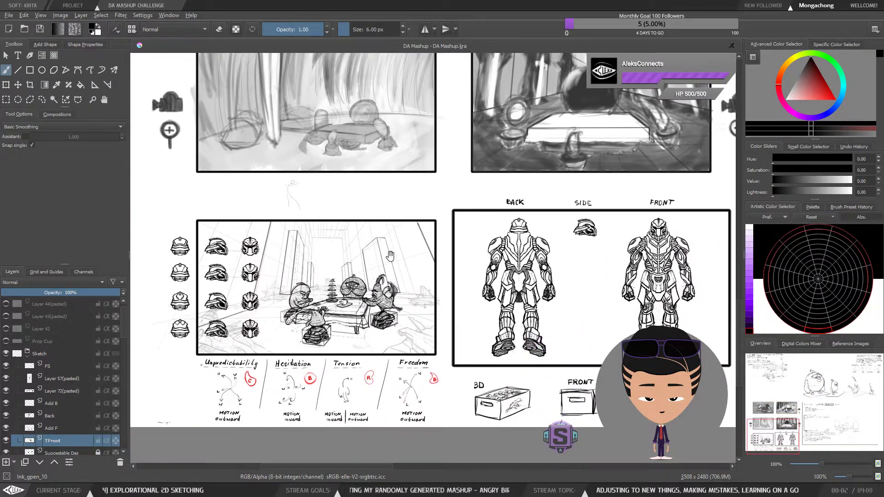
left_click_drag(427, 340, 379, 302)
scroll(379, 302, "right", 3)
scroll(382, 258, "up", 3)
scroll(381, 250, "up", 15)
scroll(460, 286, "left", 3)
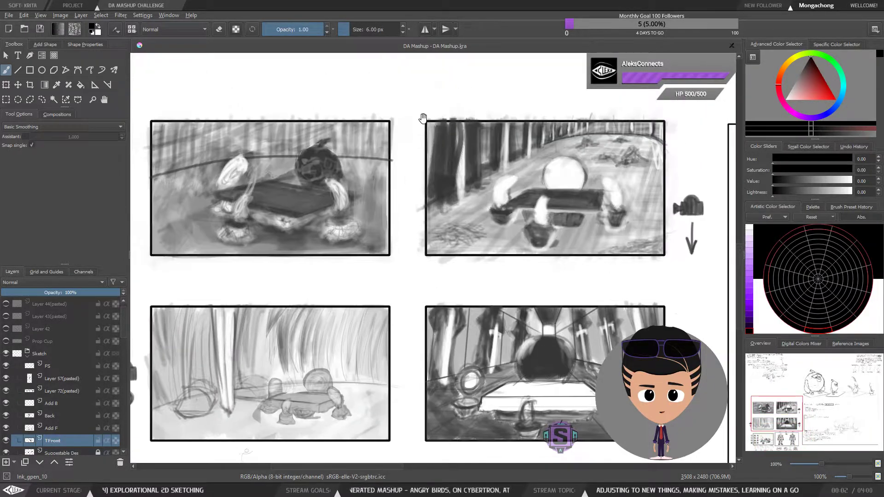
Review the story notes and the Design list under Problems to solve, and return to the robot sheet.
scroll(489, 296, "up", 5)
scroll(529, 304, "left", 3)
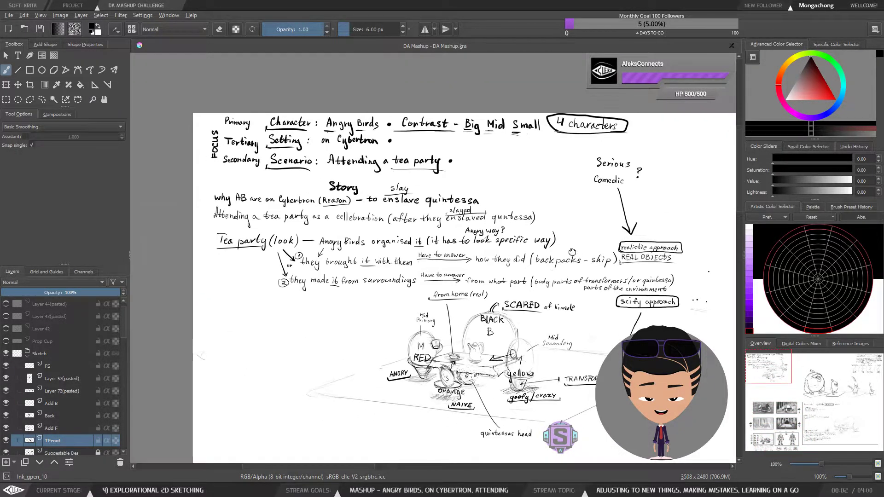
left_click_drag(542, 310, 522, 285)
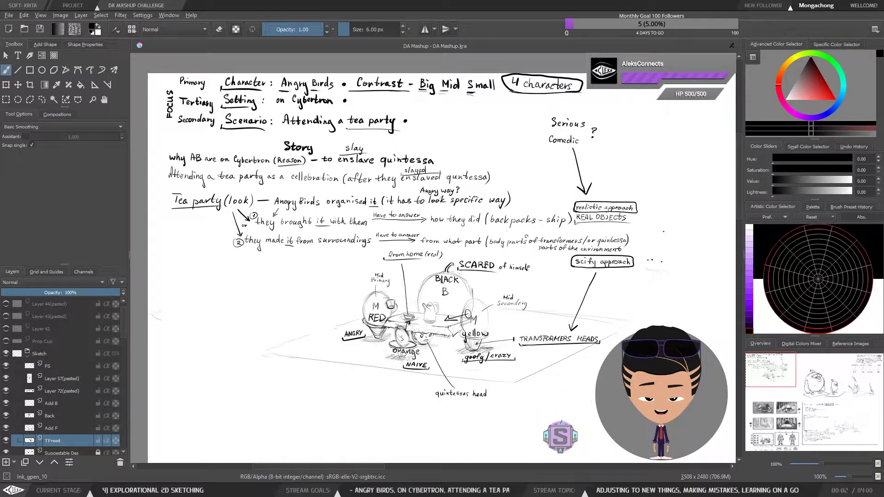
key("ctrl+minus")
key("ctrl+minus")
left_click_drag(572, 323, 457, 203)
left_click_drag(559, 438, 427, 238)
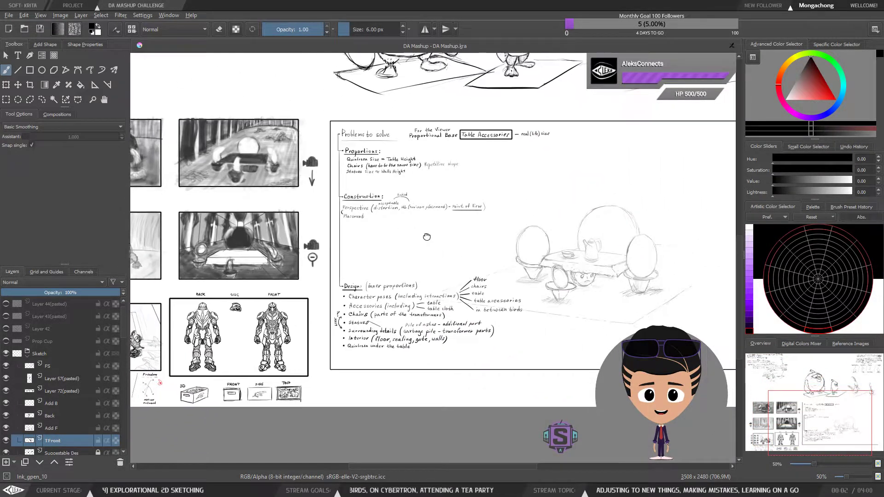
scroll(427, 239, "up", 3)
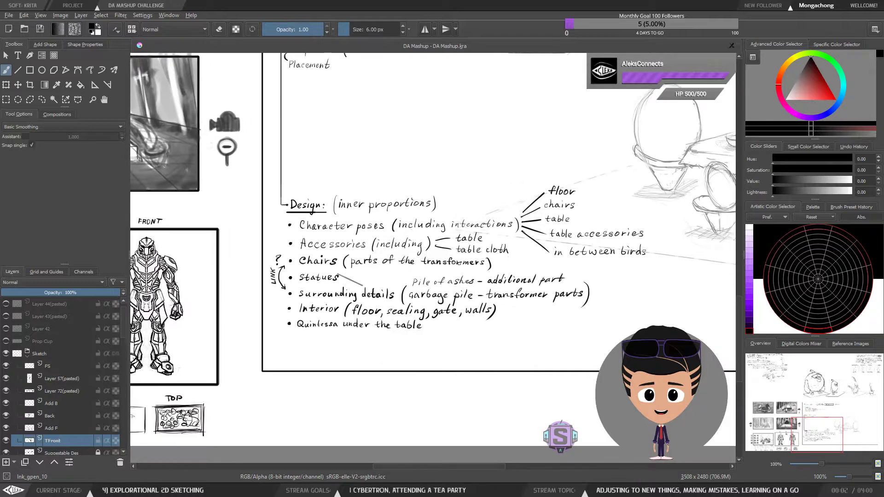
left_click_drag(422, 272, 581, 256)
left_click_drag(399, 293, 572, 259)
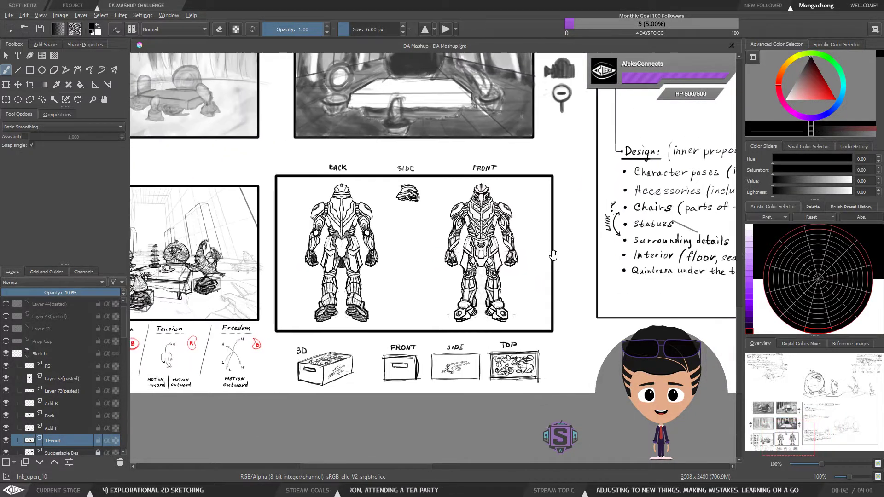
scroll(433, 258, "up", 2)
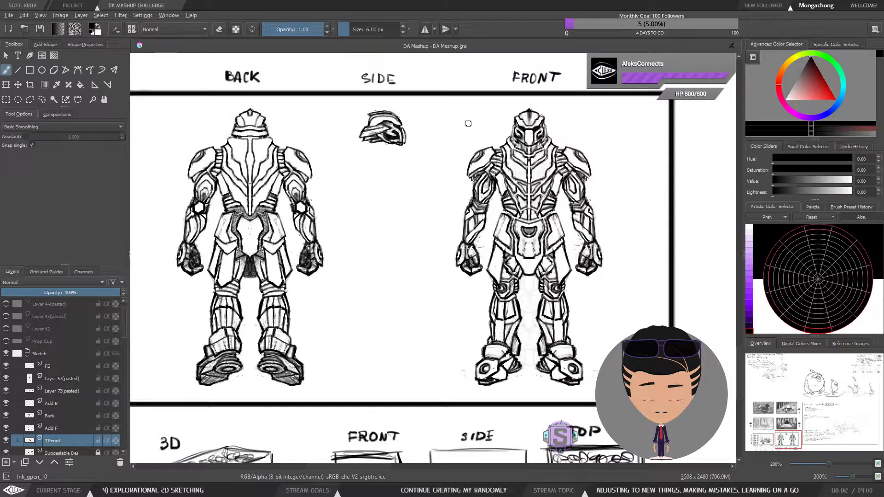
key("ctrl+minus")
key("ctrl+plus")
mouse_move(421, 226)
left_mouse_down()
mouse_move(410, 256)
mouse_move(437, 280)
mouse_move(448, 272)
mouse_move(441, 282)
mouse_move(422, 280)
mouse_move(431, 259)
mouse_move(409, 281)
mouse_move(446, 250)
mouse_move(454, 233)
mouse_move(444, 230)
left_mouse_up()
key("ctrl+minus")
key("ctrl+plus")
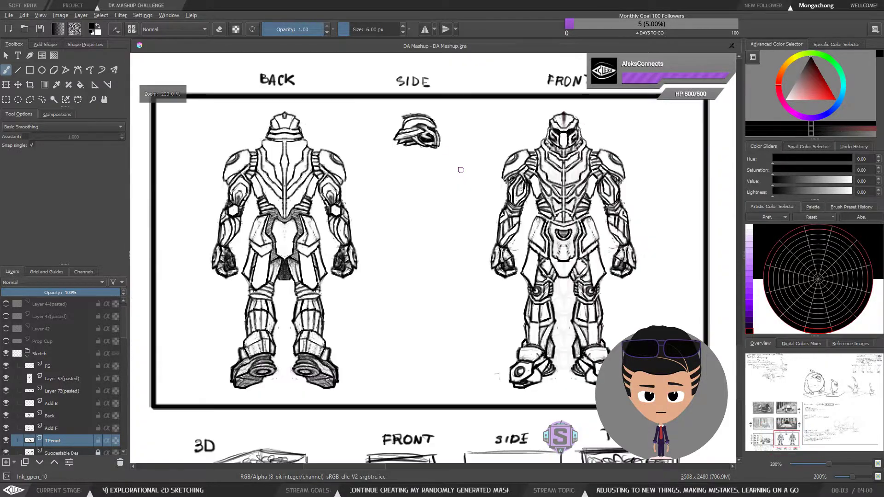
key("minus")
mouse_move(424, 269)
left_mouse_down()
mouse_move(588, 263)
mouse_move(537, 274)
mouse_move(591, 269)
left_mouse_up()
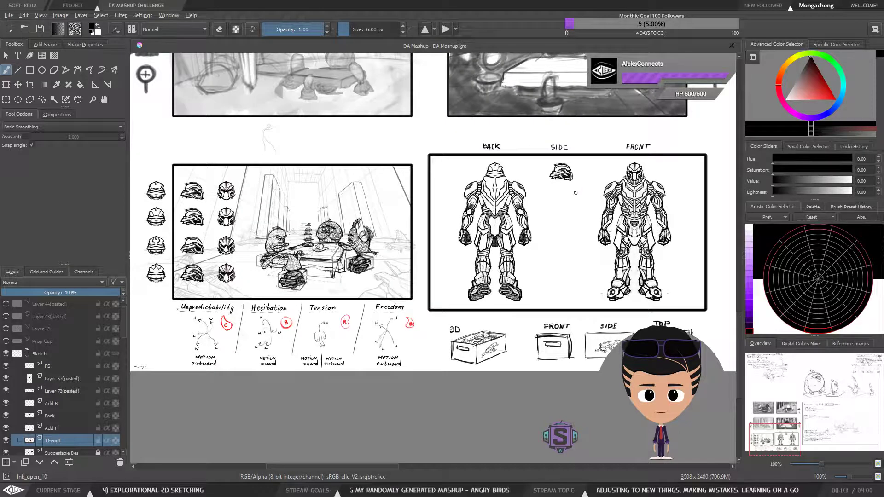
key("plus")
mouse_move(650, 208)
left_mouse_down()
mouse_move(580, 244)
mouse_move(505, 260)
mouse_move(502, 276)
mouse_move(455, 282)
left_mouse_up()
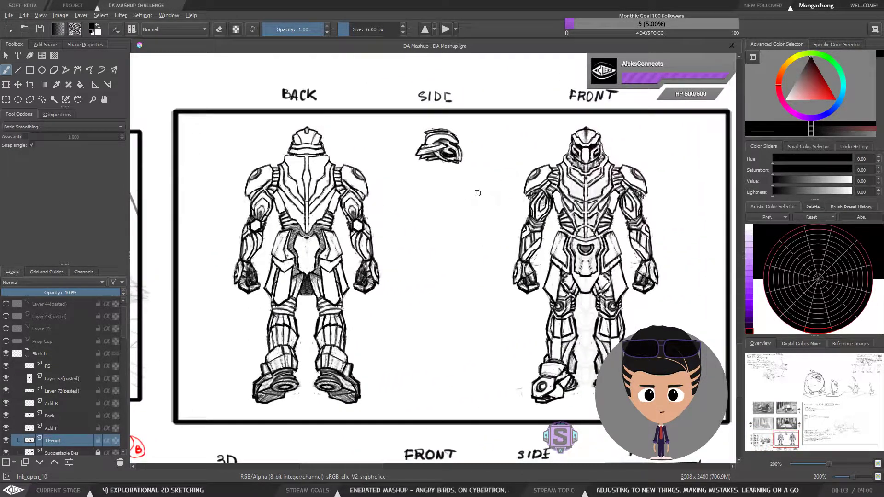
Set the brush size to 8 px, and hide and reshow the TFront and Add F layers to identify their parts.
key("bracketright")
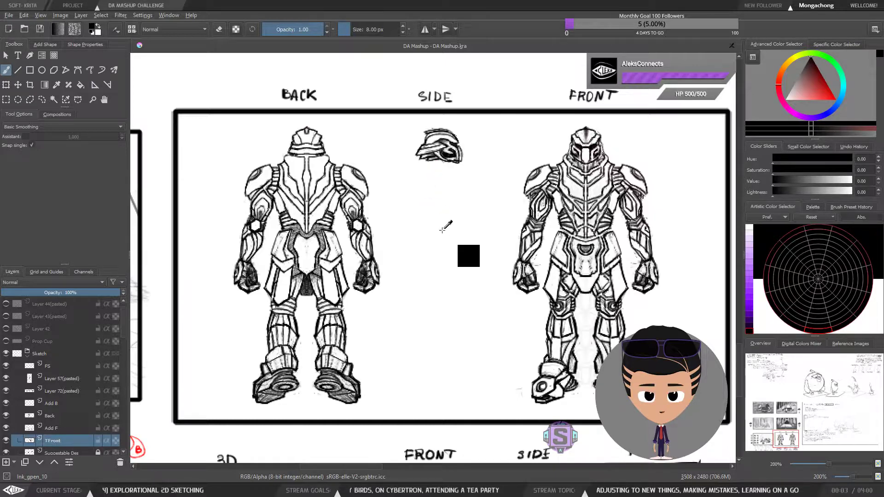
left_click(6, 442)
left_click(6, 442)
left_click(7, 428)
left_click(7, 428)
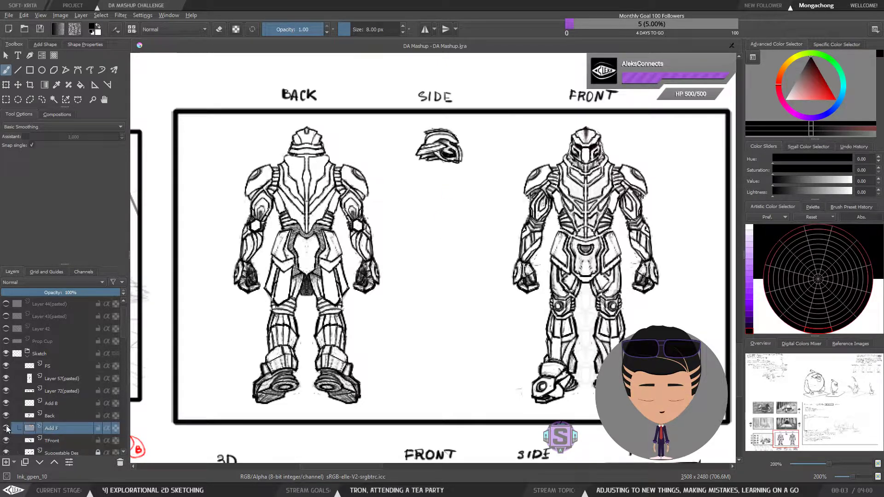
left_click(7, 429)
left_click(7, 428)
left_click(7, 428)
left_click(7, 428)
left_click(8, 428)
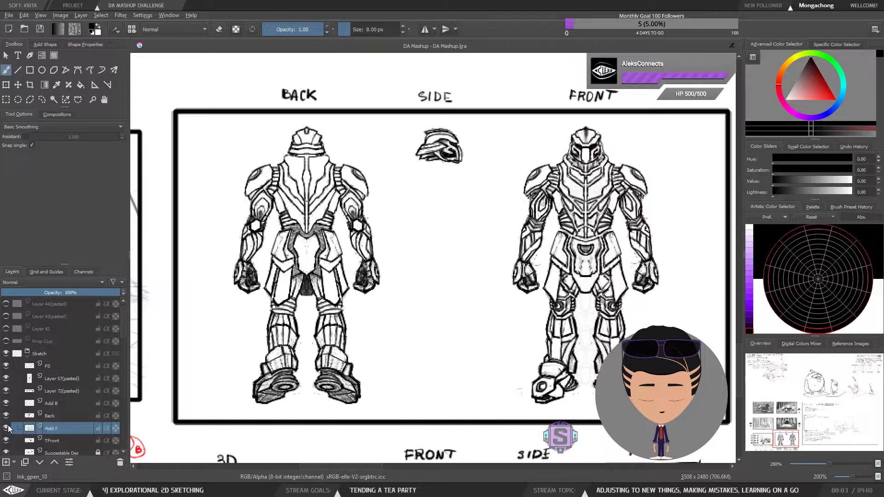
Hide and reshow the Back, Add B, Layer 72(pasted) and Layer 57(pasted) layers to identify what each contains.
left_click(7, 416)
left_click(6, 416)
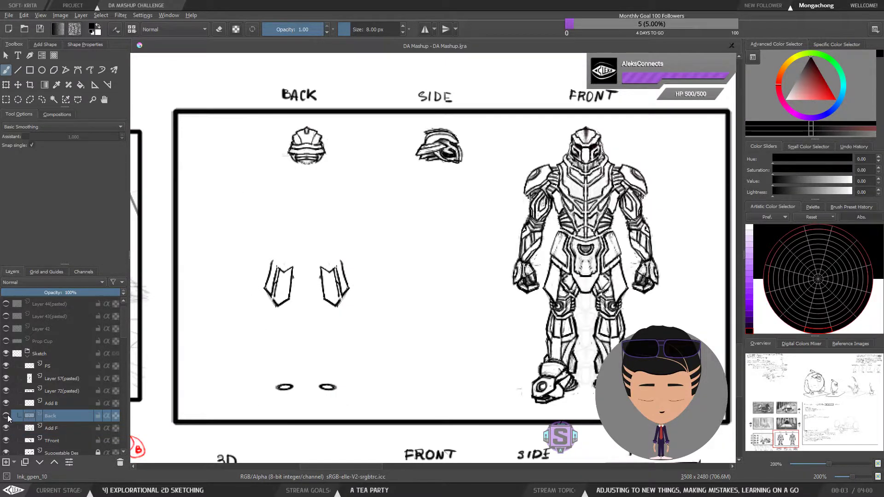
left_click(7, 416)
left_click(6, 404)
left_click(6, 404)
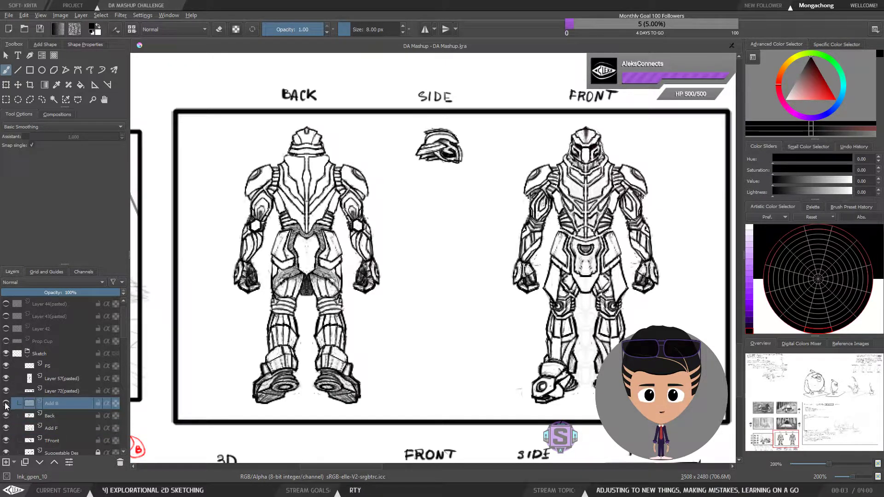
left_click(6, 404)
left_click(7, 392)
left_click(6, 391)
left_click(7, 391)
left_click(6, 380)
left_click(6, 379)
left_click(6, 379)
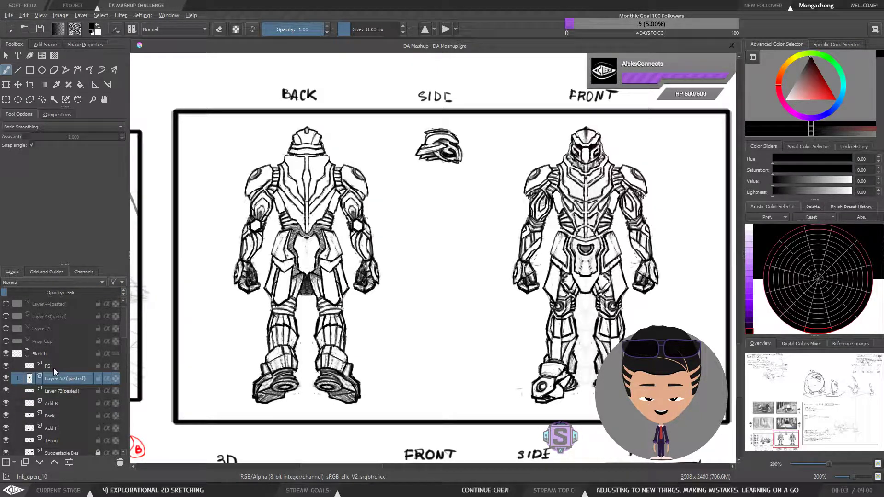
Switch to the reference image of the horned hero and examine its back, side and front turnaround views.
mouse_move(53, 369)
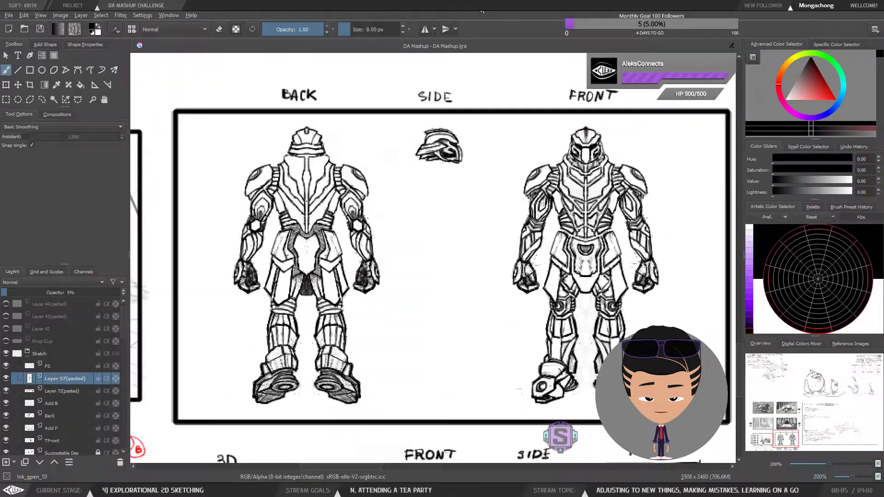
key("alt+Tab")
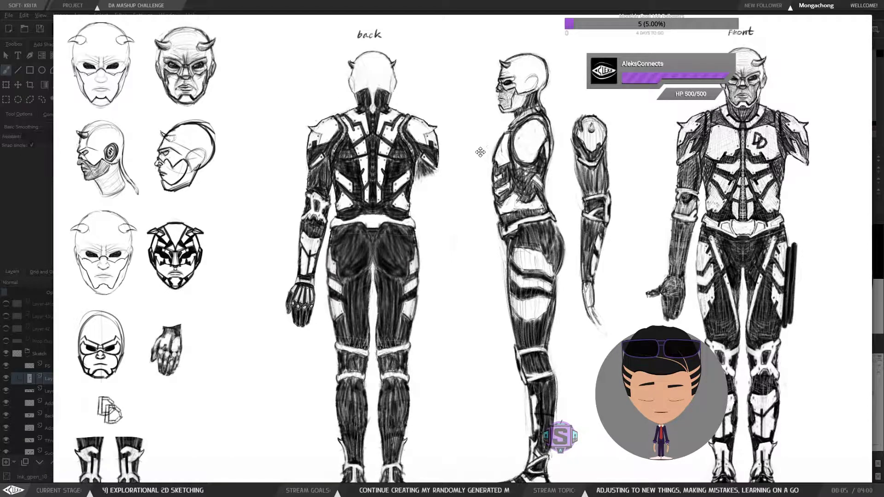
mouse_move(481, 184)
left_mouse_down()
mouse_move(476, 174)
mouse_move(470, 201)
left_mouse_up()
scroll(476, 175, "down", 2)
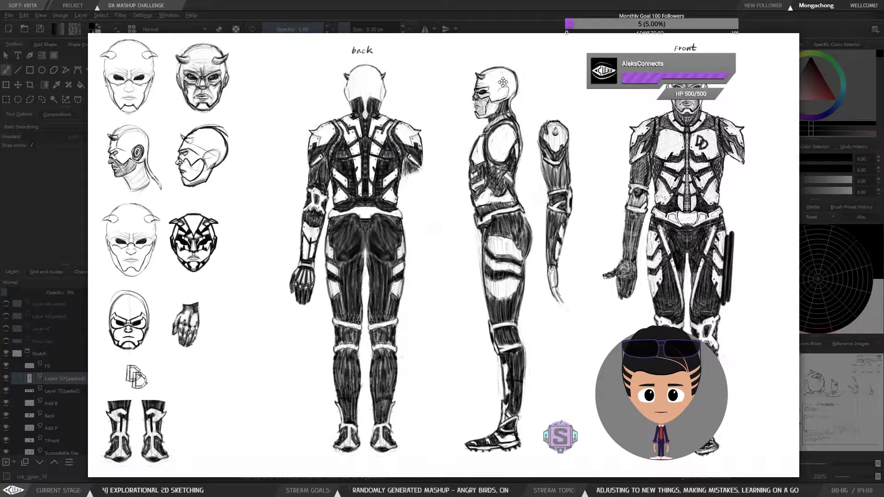
Compare the horned hero's side view in the DDT 2.png and DDT 3.png turnaround sheets, and return to the robot sheet.
key("Right")
key("Left")
key("Right")
key("Right")
key("Left")
key("Right")
key("Right")
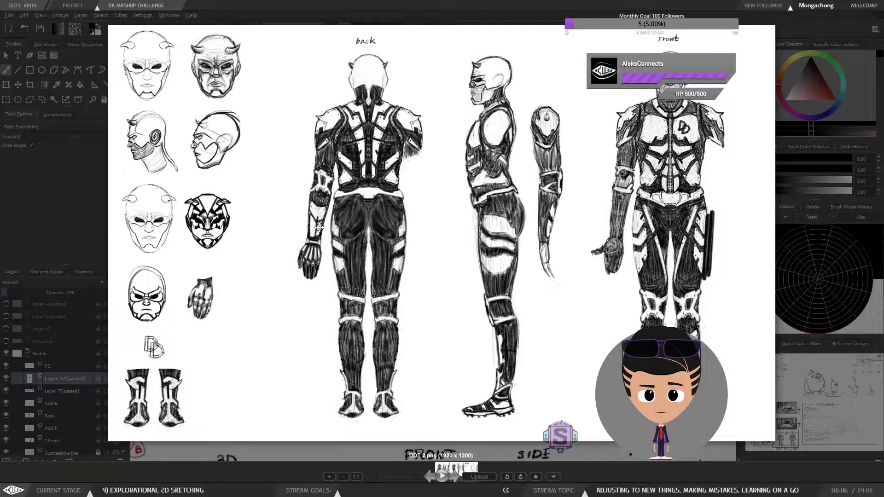
key("Right")
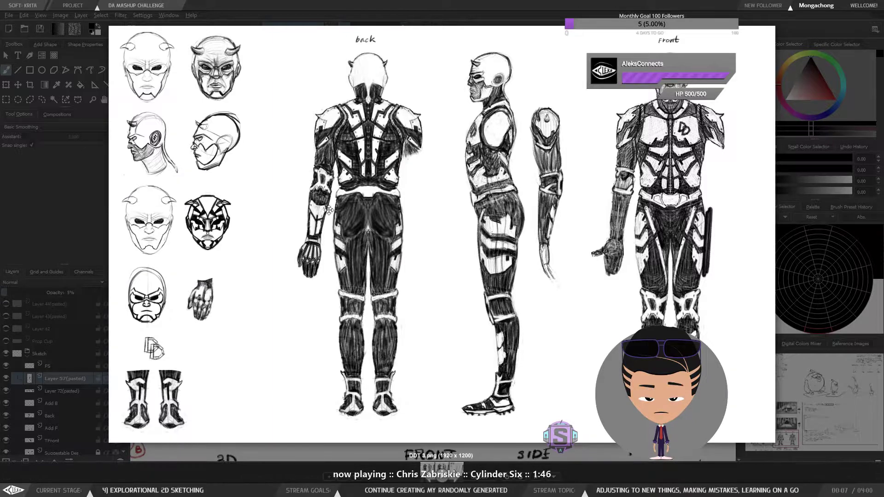
key("Left")
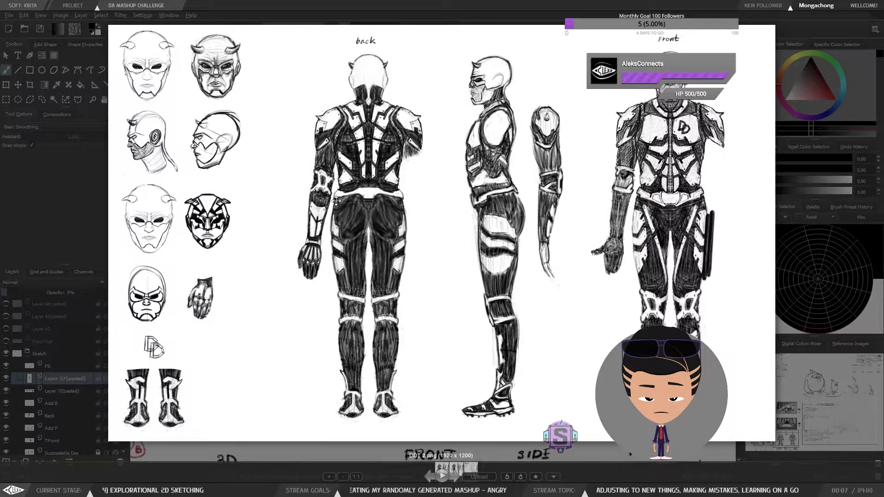
key("Right")
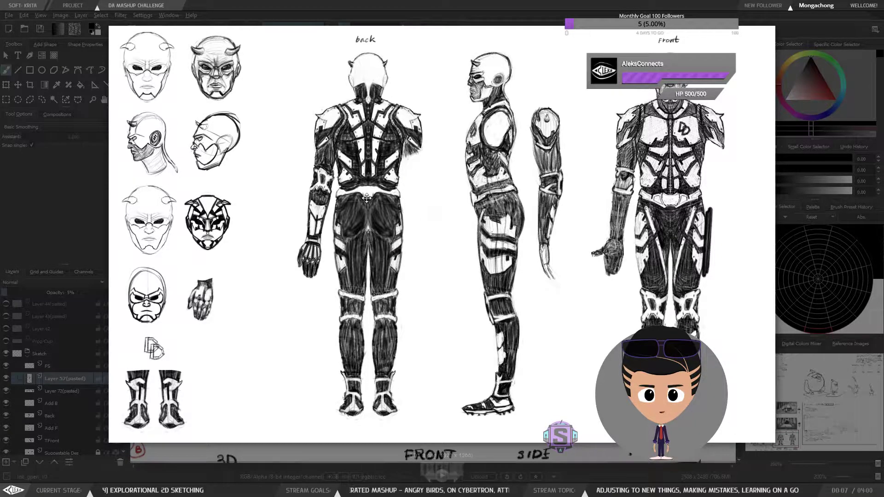
key("Right")
key("Right")
key("Right")
key("Right")
key("Right")
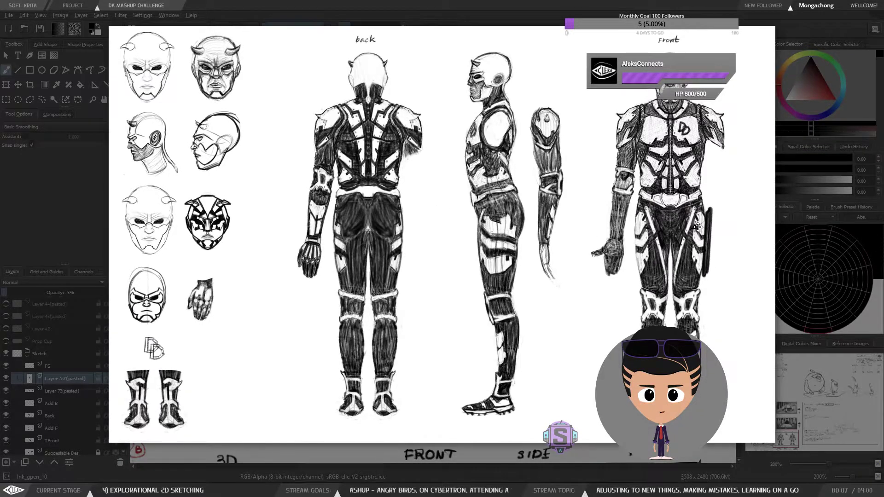
key("Left")
key("Right")
key("Left")
key("Right")
key("Left")
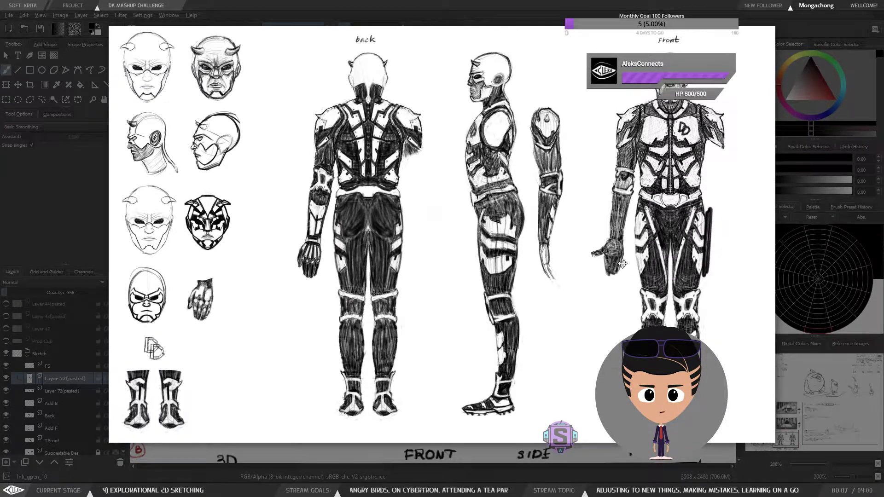
key("Right")
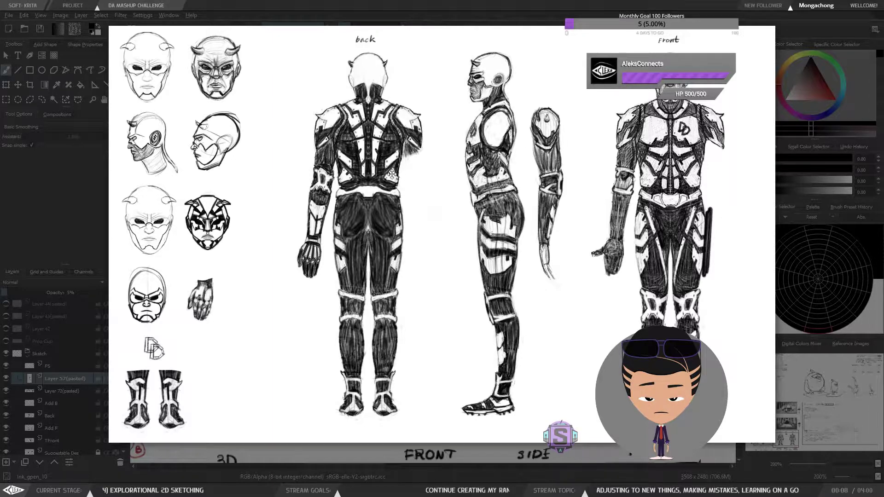
left_click_drag(499, 158, 483, 166)
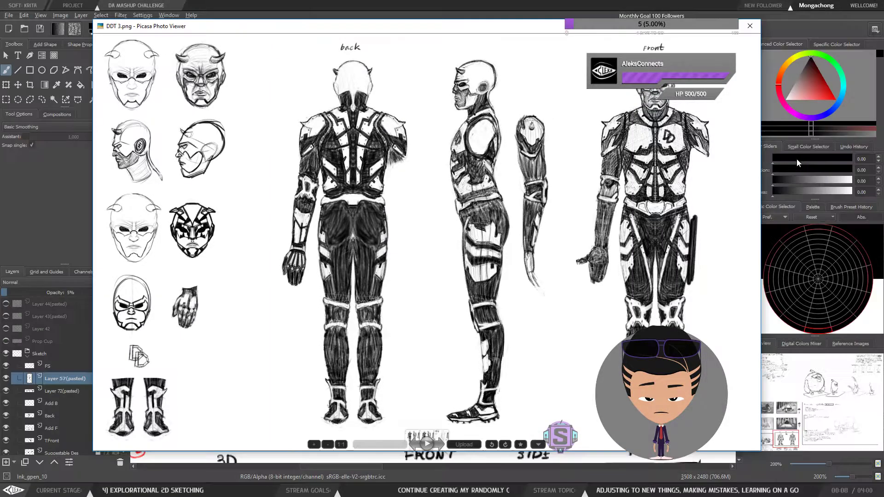
left_click_drag(456, 25, 496, 0)
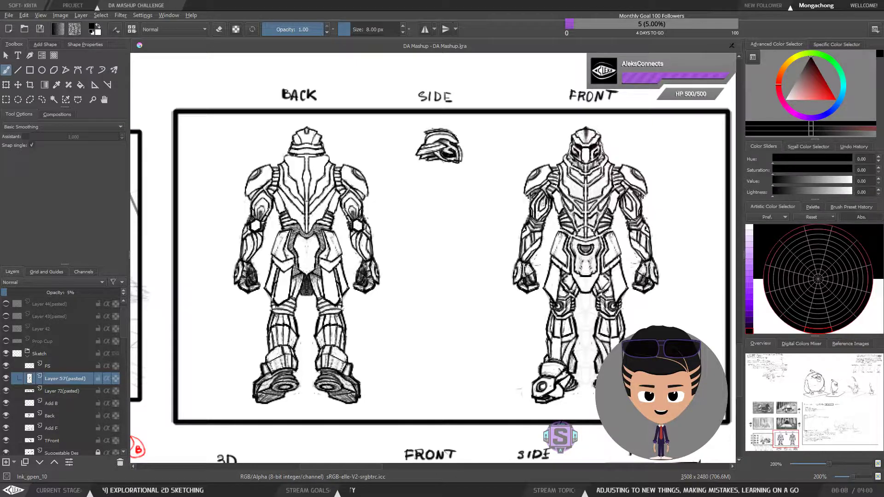
Bring back the reference images, examine DDT.png, DDT 2.png and DDT 3.png for how the turnaround was built, and close the viewer.
left_click_drag(533, 0, 509, 40)
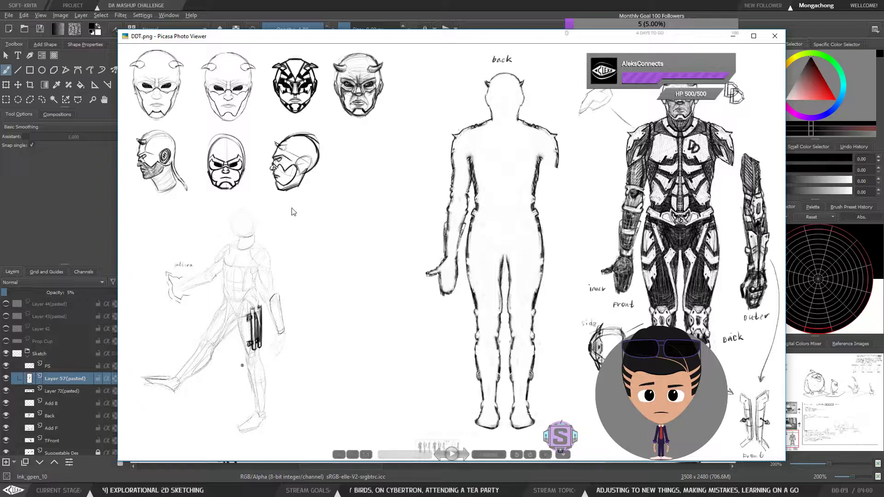
key("Right")
key("Right")
key("Right")
key("Right")
key("Right")
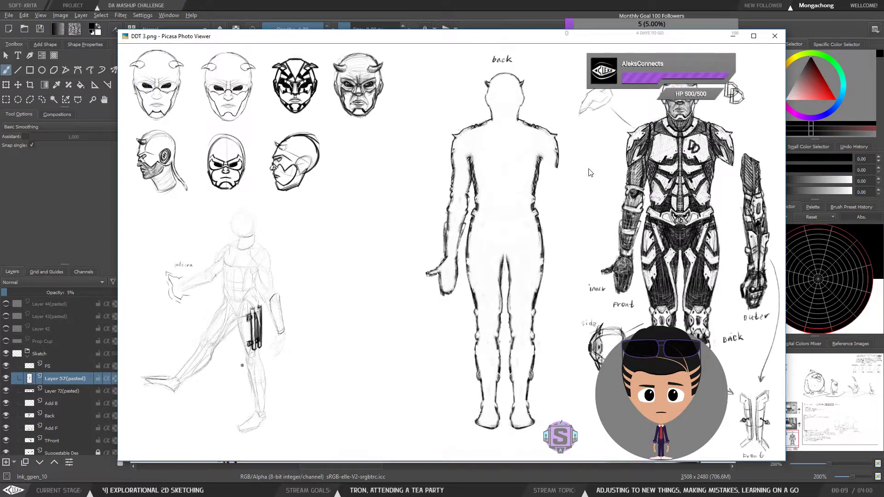
key("Left")
key("Right")
key("Left")
scroll(674, 138, "down", 2)
scroll(759, 60, "up", 2)
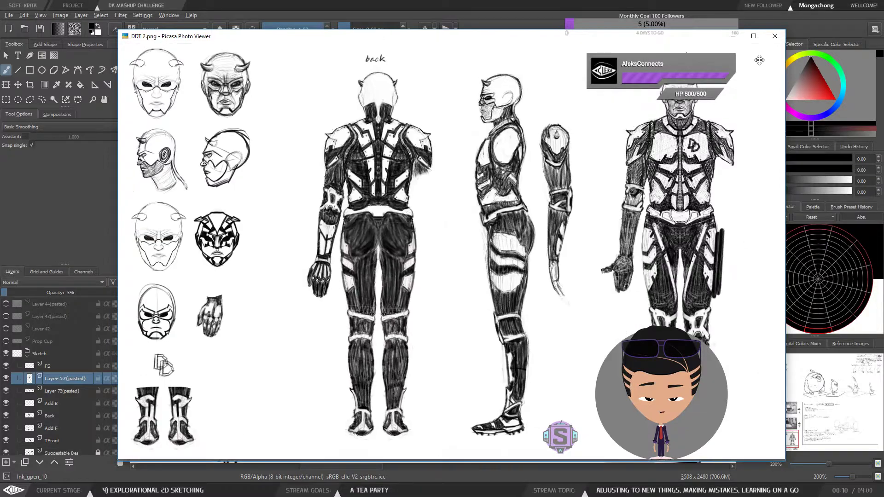
left_click(775, 36)
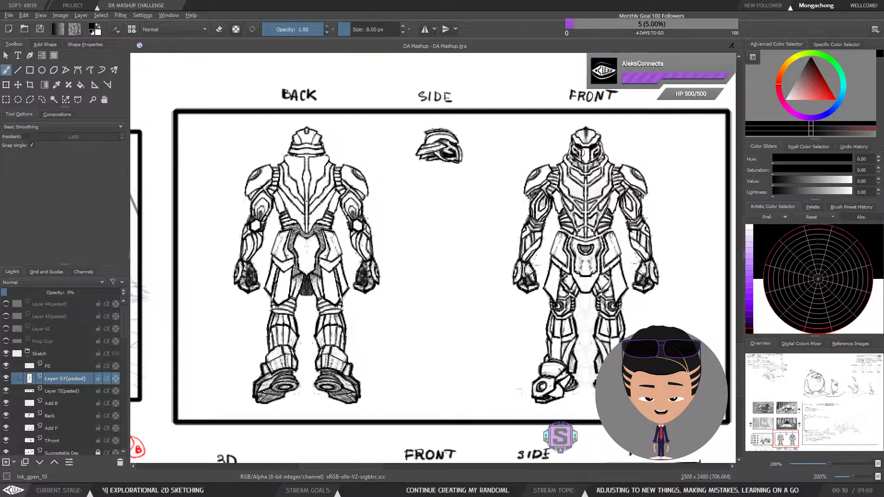
Hide and reshow the Add B and Back layers to identify their parts, leaving the Back layer active.
left_click_drag(491, 249, 480, 246)
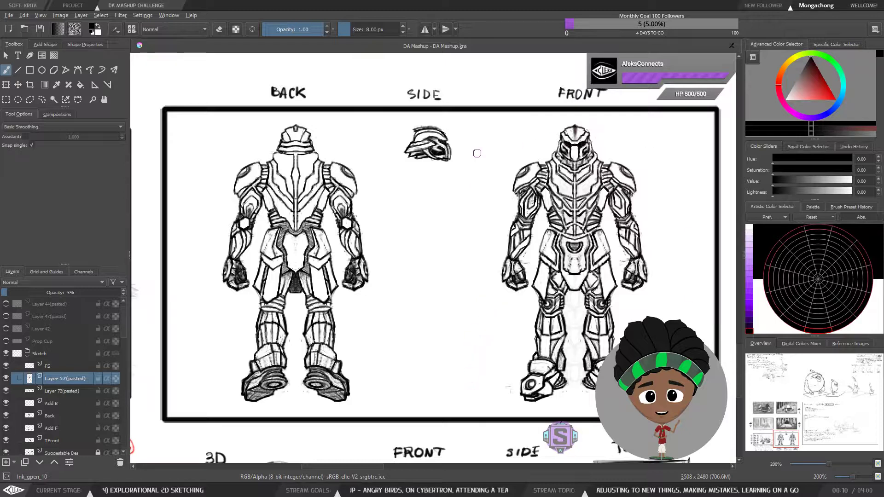
left_click_drag(444, 192, 424, 197)
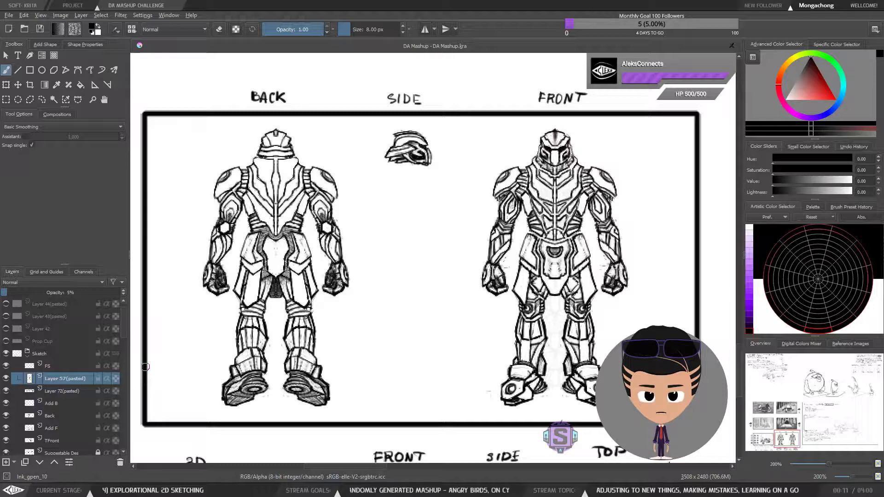
left_click(63, 391)
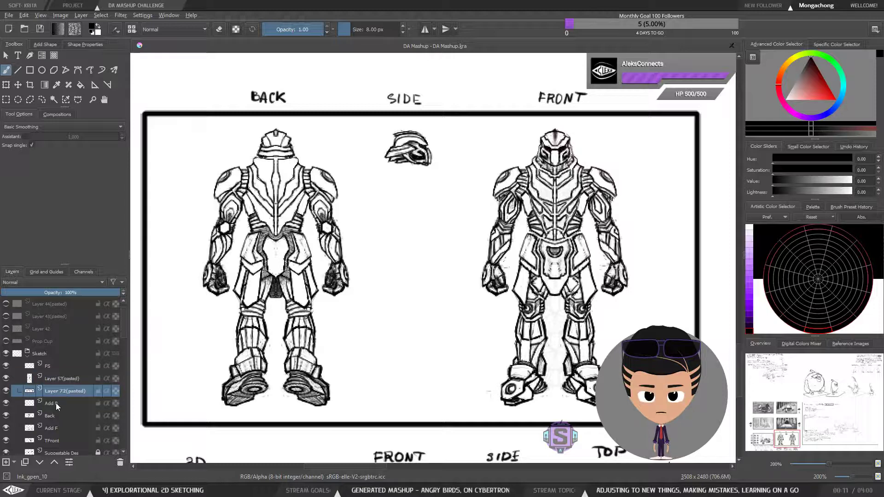
left_click(10, 404)
left_click(8, 404)
left_click(8, 404)
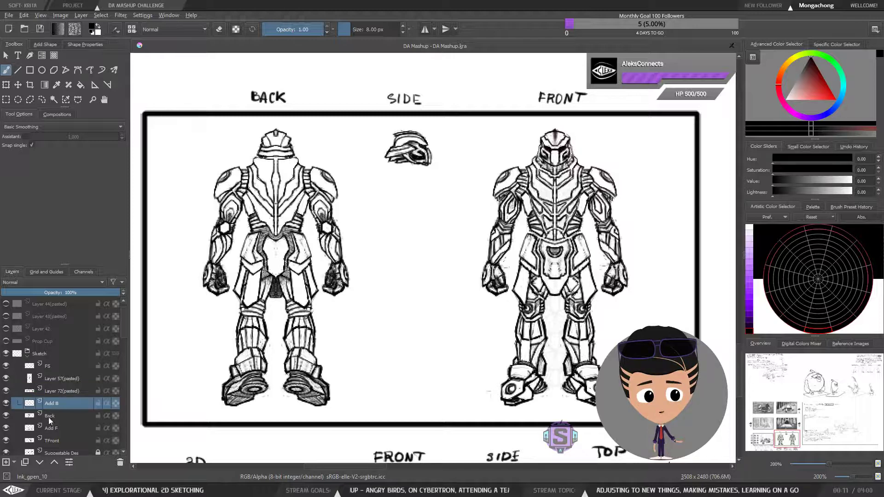
left_click(47, 416)
left_click(8, 415)
left_click(7, 417)
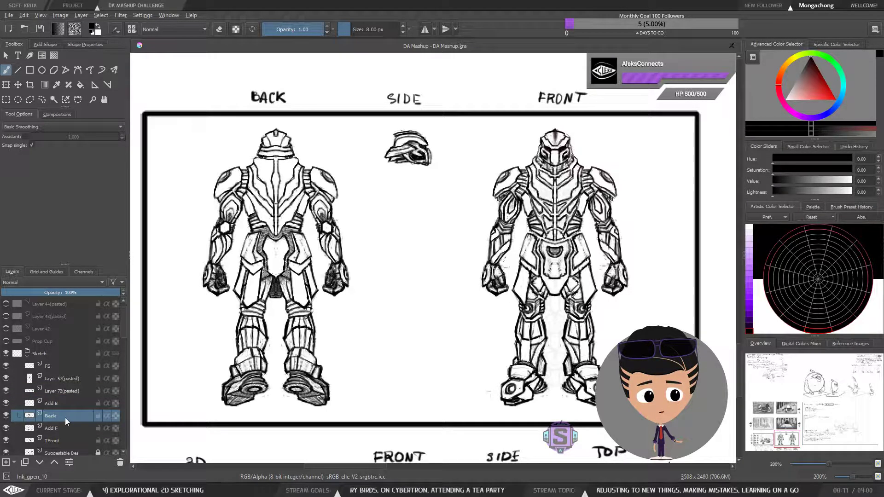
left_click(5, 417)
left_click(6, 417)
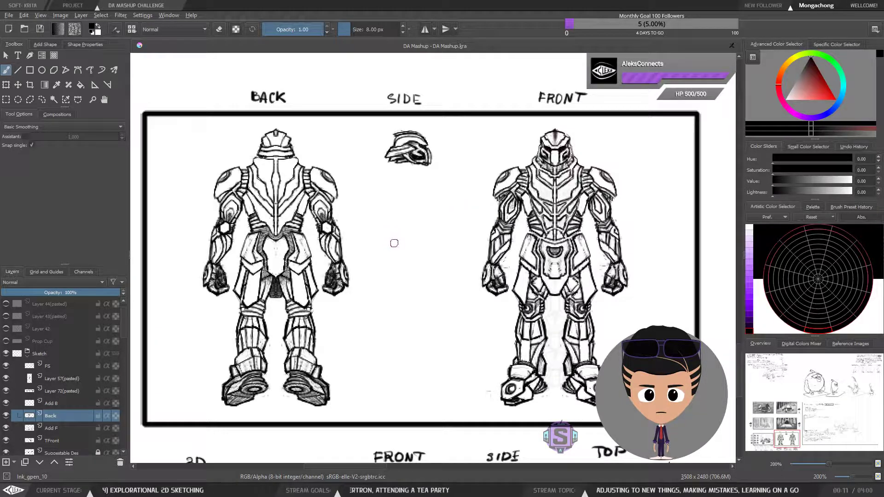
mouse_move(406, 168)
left_mouse_down()
mouse_move(391, 204)
mouse_move(408, 219)
mouse_move(420, 186)
mouse_move(411, 171)
mouse_move(596, 391)
left_mouse_up()
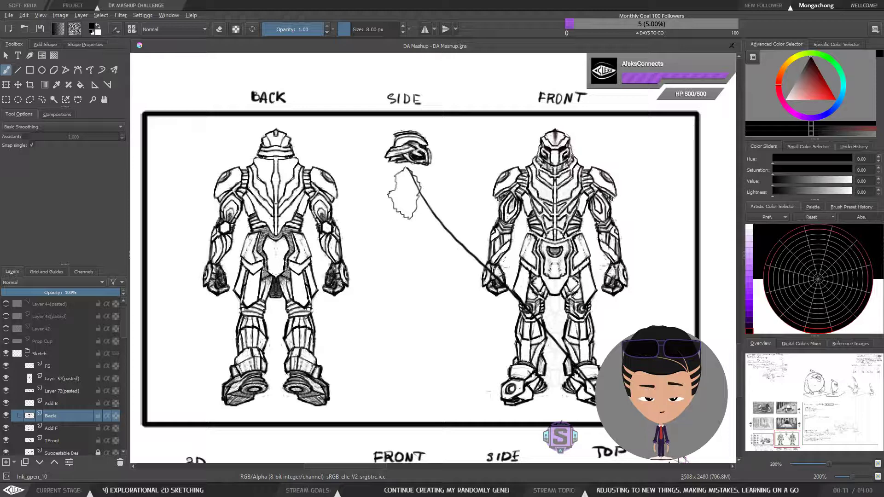
key("ctrl+z")
key("ctrl+z")
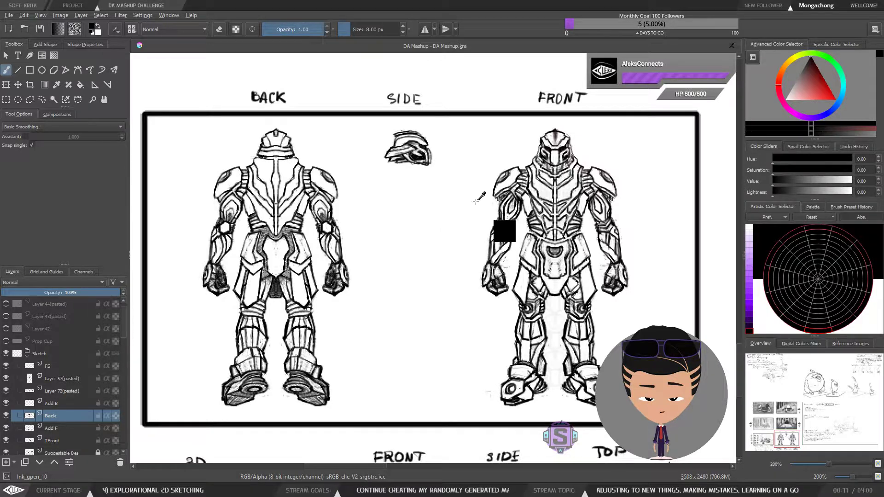
key("ctrl+z")
key("l")
mouse_move(445, 193)
left_mouse_down()
mouse_move(421, 176)
mouse_move(405, 296)
mouse_move(440, 230)
left_mouse_up()
key("ctrl+shift+a")
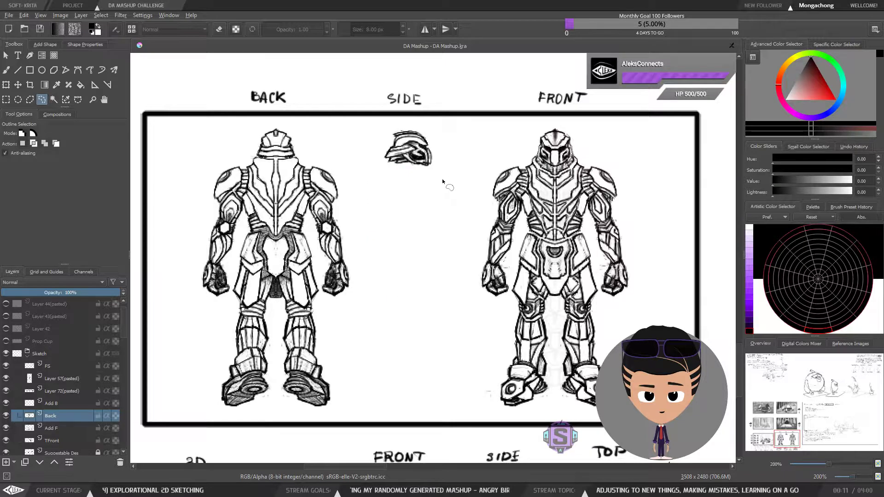
key("b")
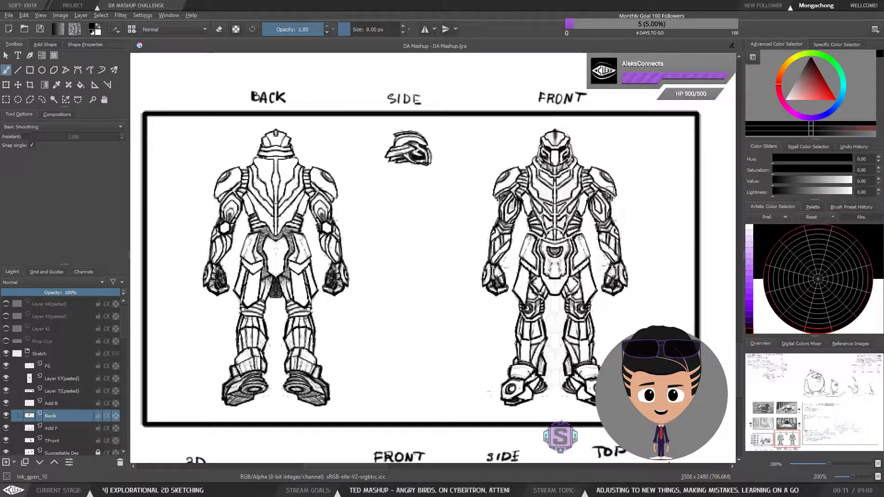
Try a vertical brush stroke below the side-view helmet on the Back layer, and undo it.
mouse_move(437, 238)
left_mouse_down()
mouse_move(424, 262)
mouse_move(419, 254)
mouse_move(442, 257)
left_mouse_up()
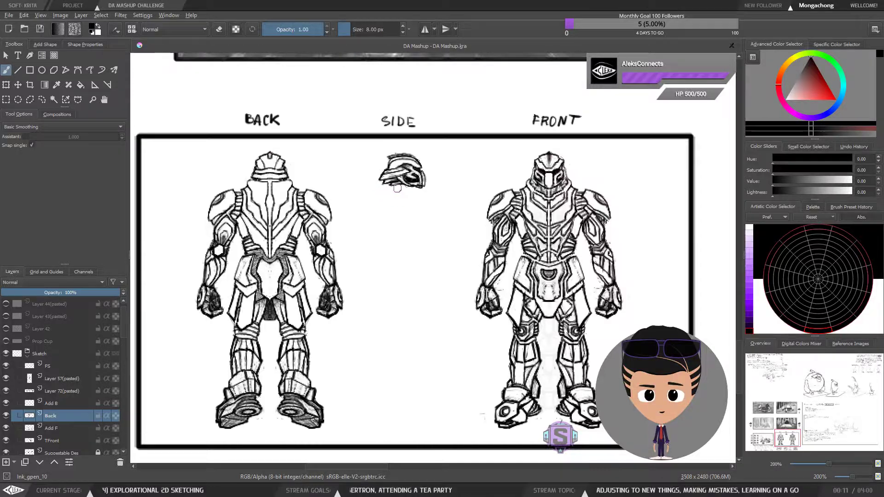
key("plus")
key("plus")
key("minus")
key("minus")
left_click_drag(423, 210, 405, 196)
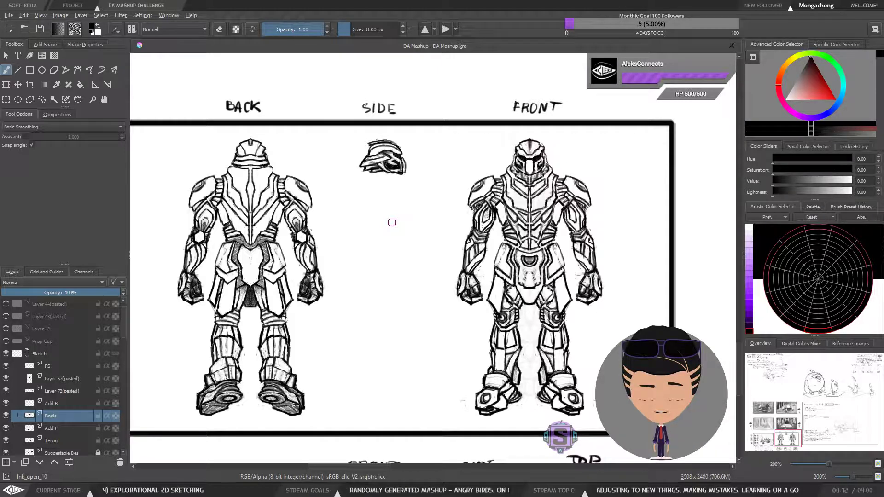
left_click_drag(382, 180, 378, 294)
key("ctrl+z")
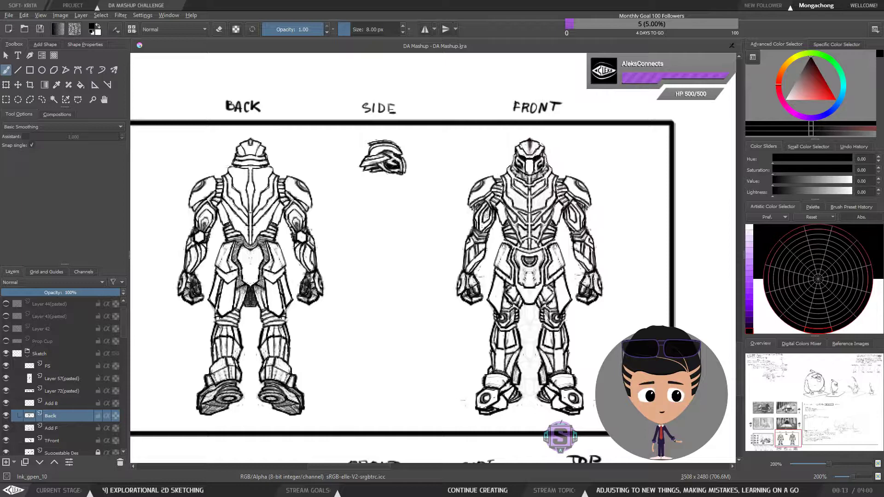
Switch to the image browser with DDT 3.png, mirror the reference sheet horizontally to check its side view, and return to the robot sheet.
key("alt+Tab")
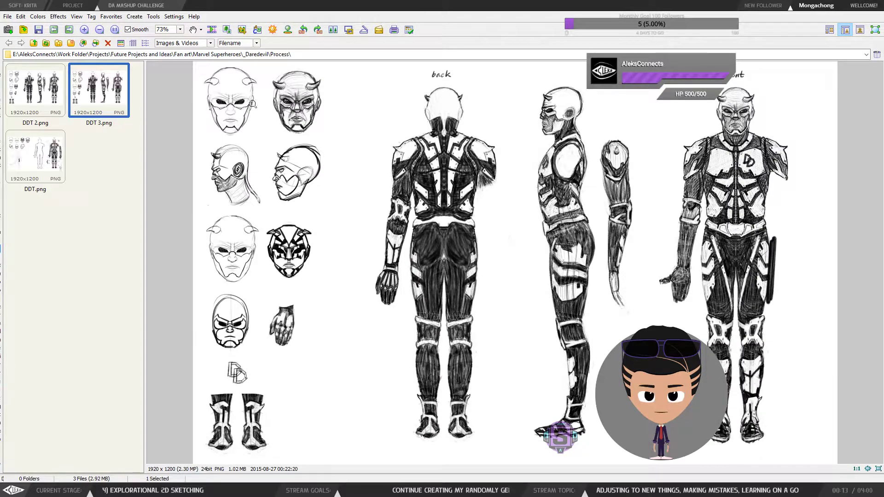
key("h")
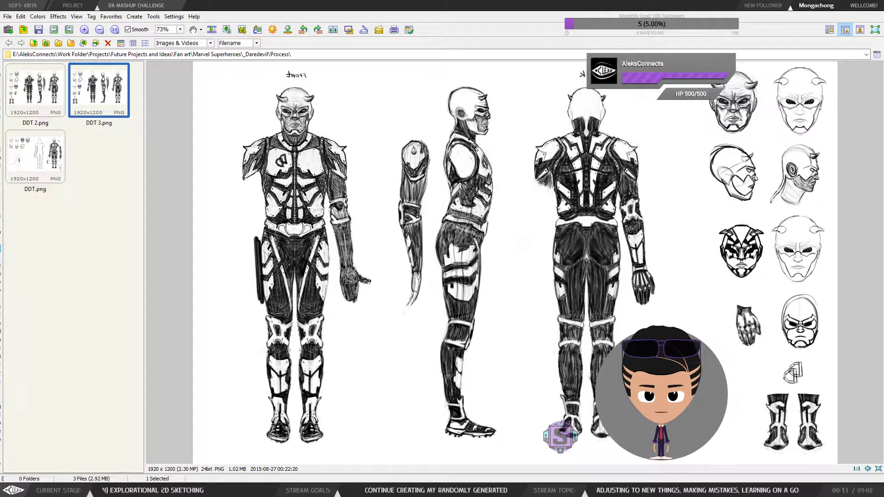
key("h")
key("h")
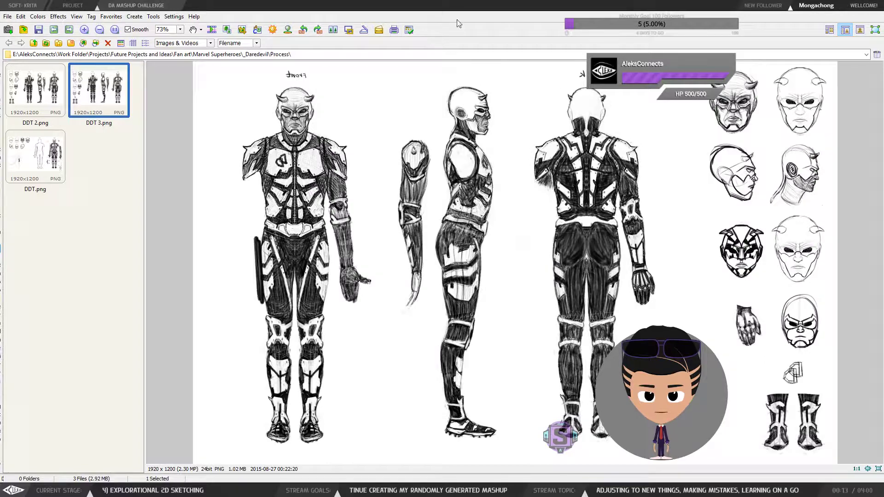
left_click_drag(459, 4, 449, 0)
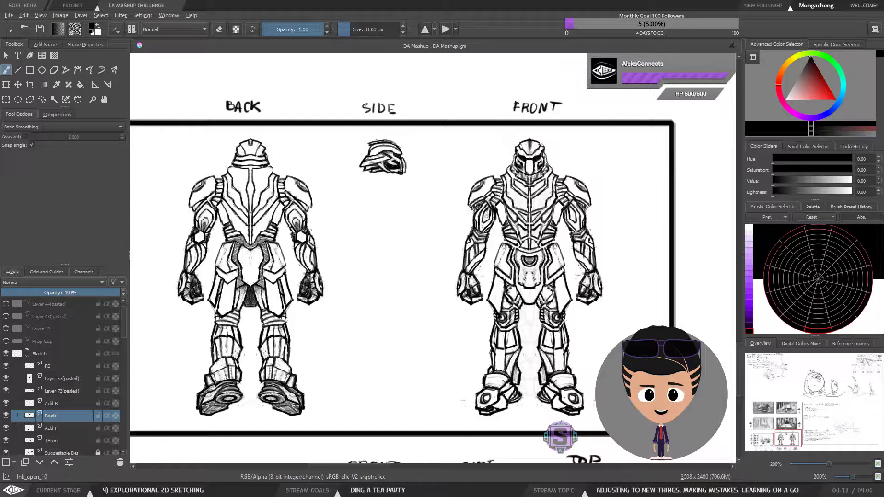
Switch to the photo collection and look through the October 2017 Angry Birds and Transformers film stills.
left_click_drag(349, 0, 349, 101)
double_click(349, 100)
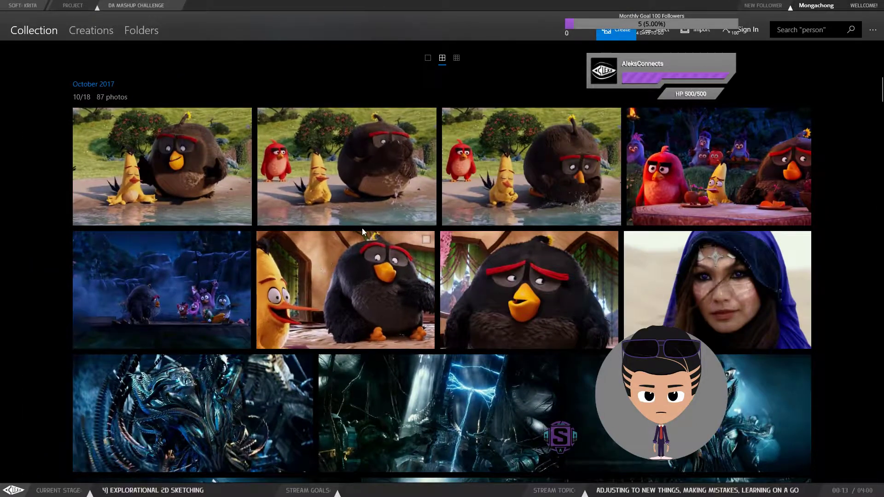
scroll(361, 228, "down", 15)
scroll(329, 261, "down", 15)
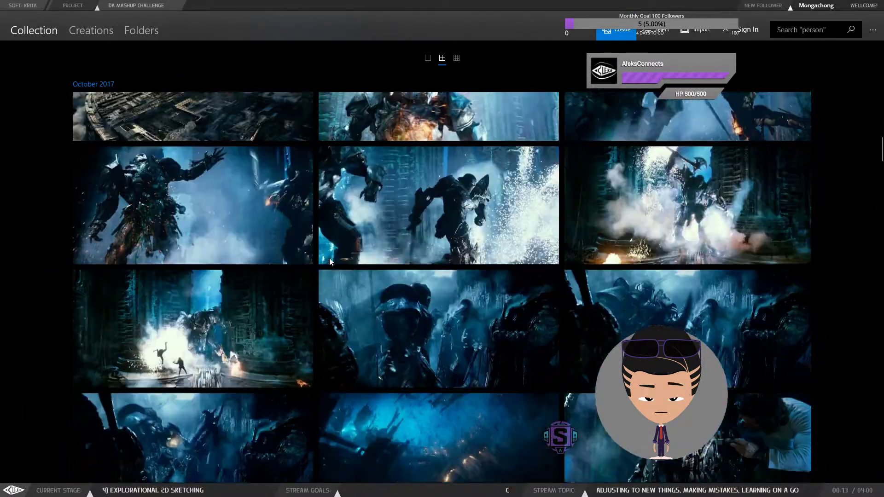
scroll(322, 244, "down", 15)
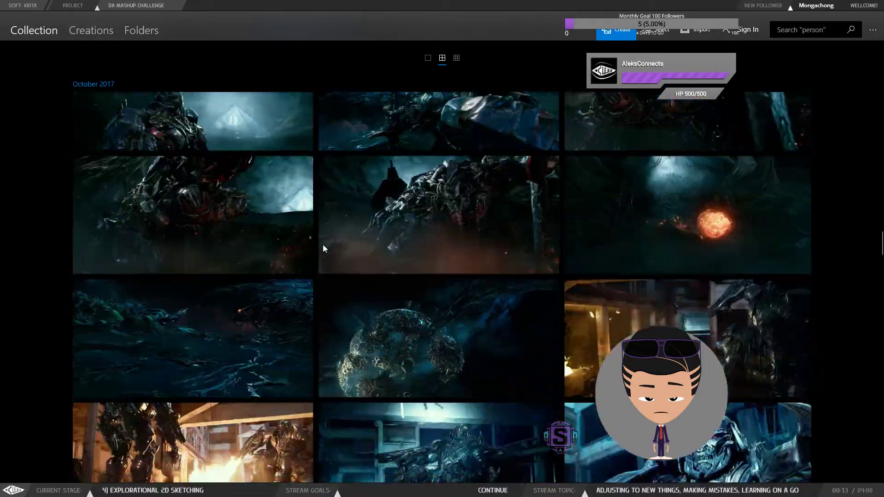
scroll(319, 233, "down", 10)
scroll(463, 351, "down", 3)
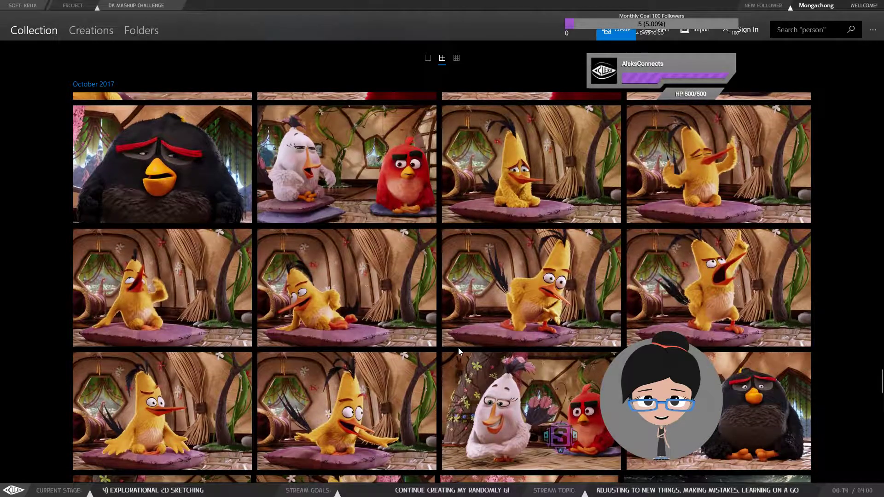
scroll(457, 347, "down", 10)
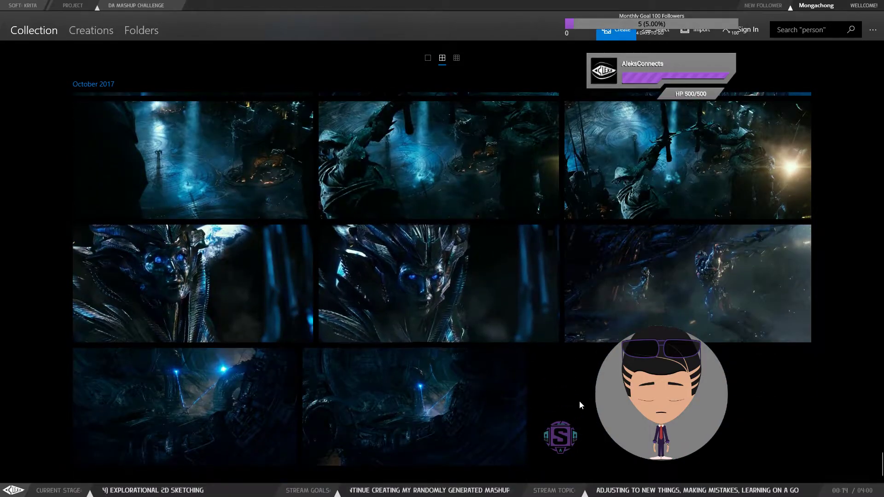
Look back through the October 2017 Transformers stills from the end of the group to the Bumblebee and Megatron shots.
scroll(571, 399, "up", 5)
scroll(565, 398, "up", 8)
scroll(564, 397, "down", 4)
scroll(564, 397, "down", 5)
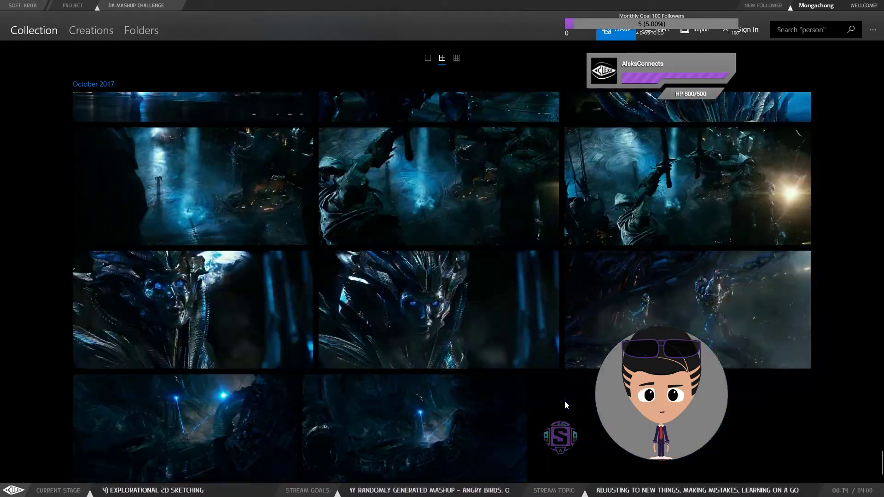
scroll(564, 401, "up", 5)
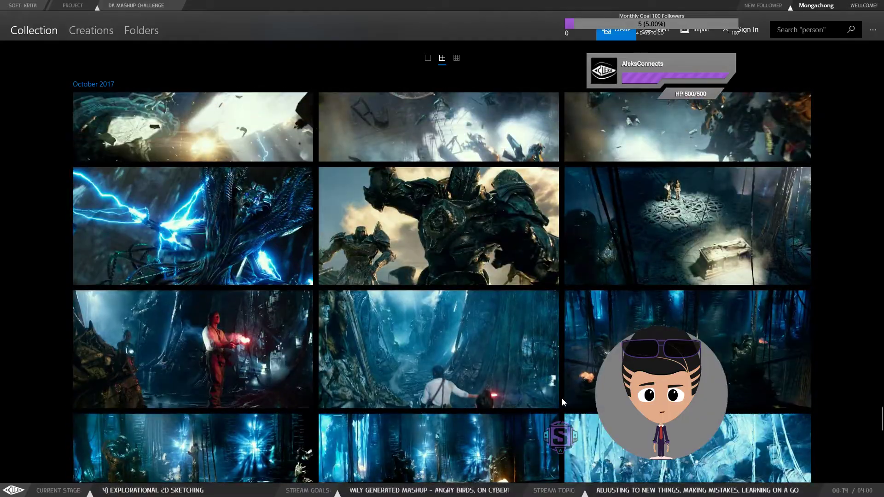
scroll(562, 397, "up", 8)
scroll(557, 382, "up", 10)
scroll(556, 384, "up", 1)
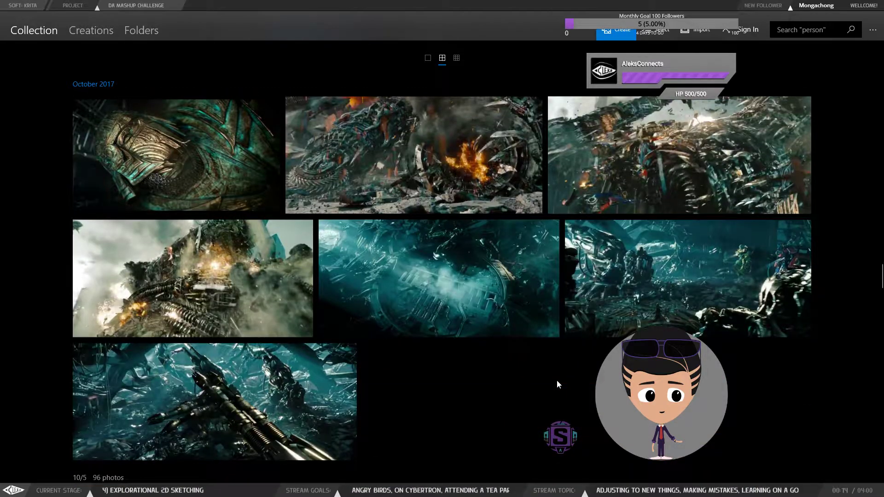
scroll(544, 380, "up", 3)
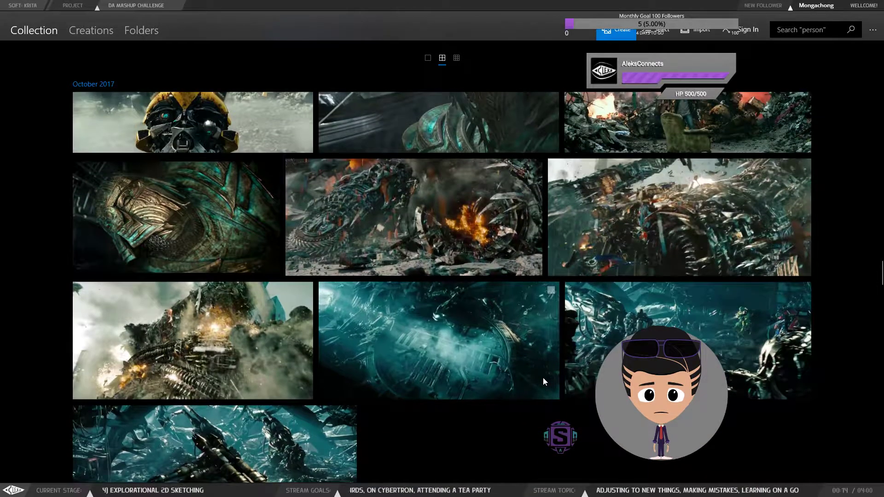
scroll(543, 377, "down", 3)
scroll(542, 377, "up", 6)
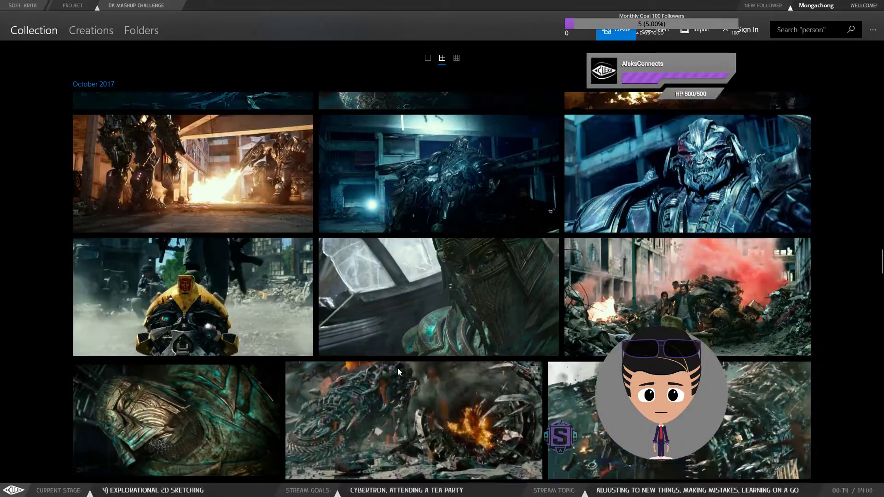
Look further back through the October 2017 stills, past the desert and moon scenes, to the misty blue knight battle shots.
scroll(470, 363, "up", 2)
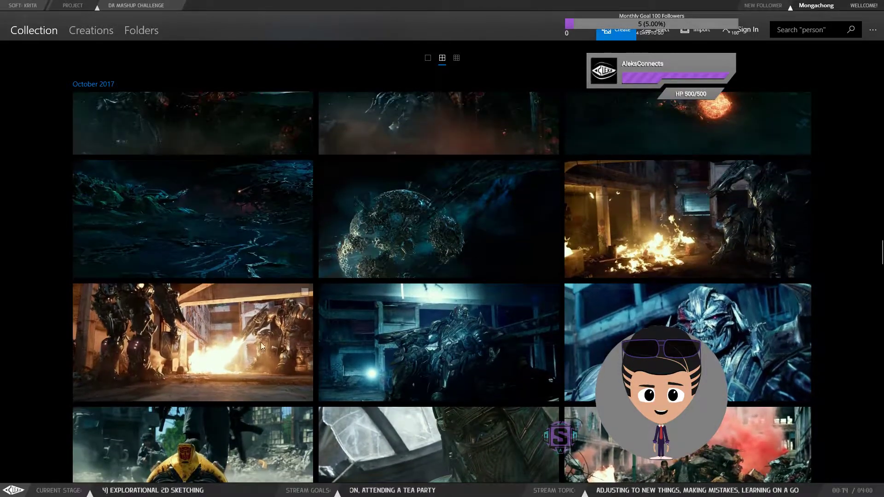
scroll(275, 357, "up", 2)
scroll(276, 357, "up", 5)
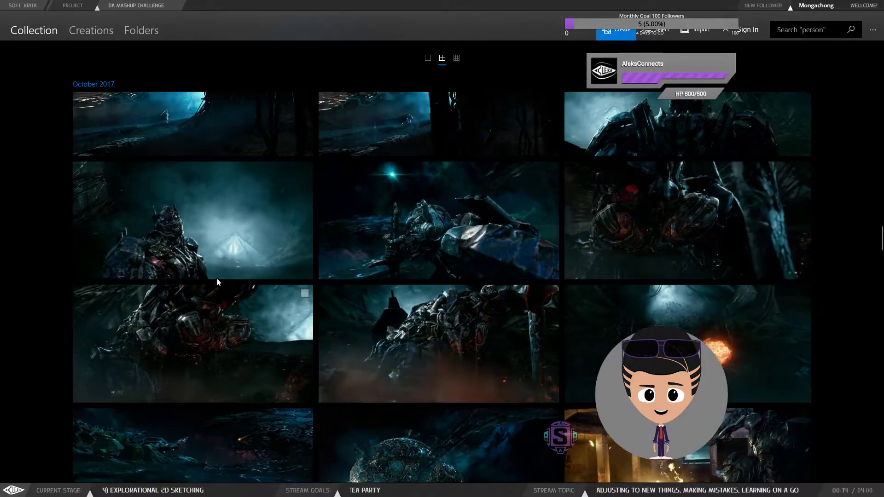
scroll(587, 266, "up", 4)
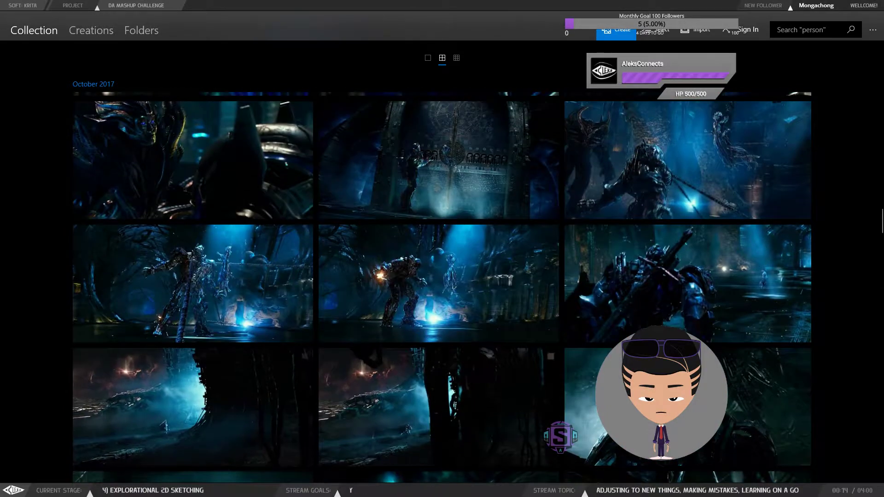
scroll(633, 302, "up", 2)
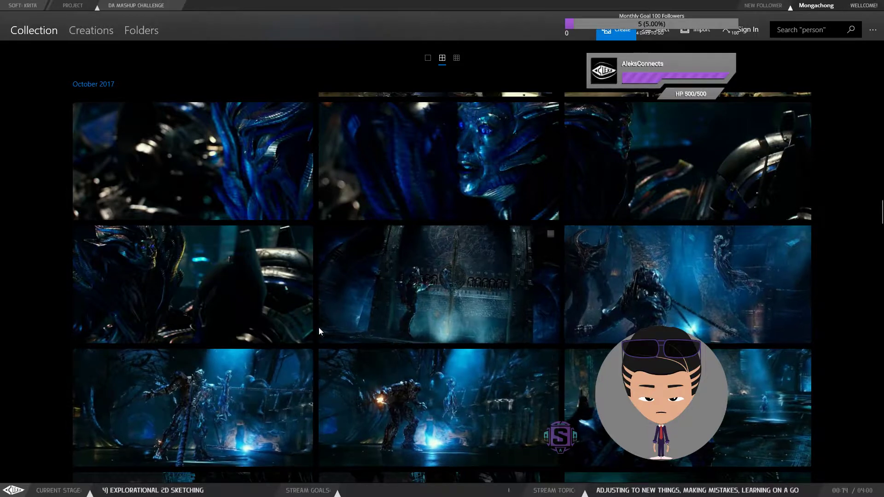
scroll(165, 388, "up", 1)
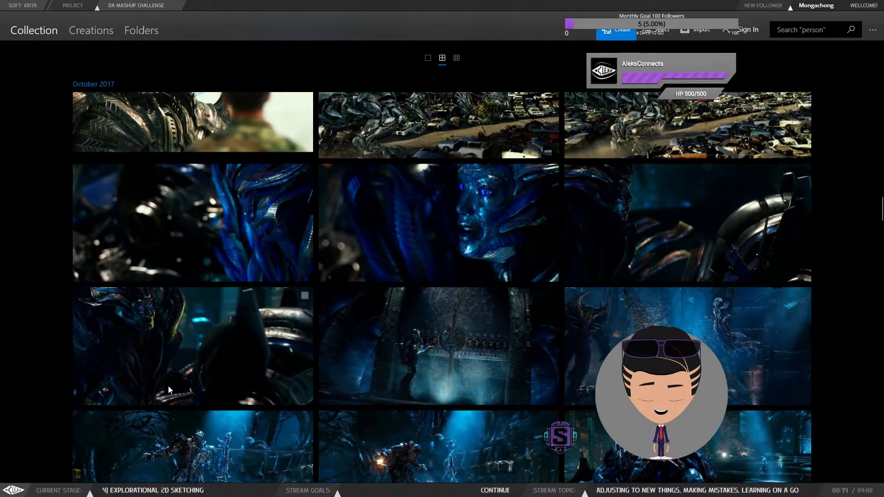
scroll(589, 359, "up", 1)
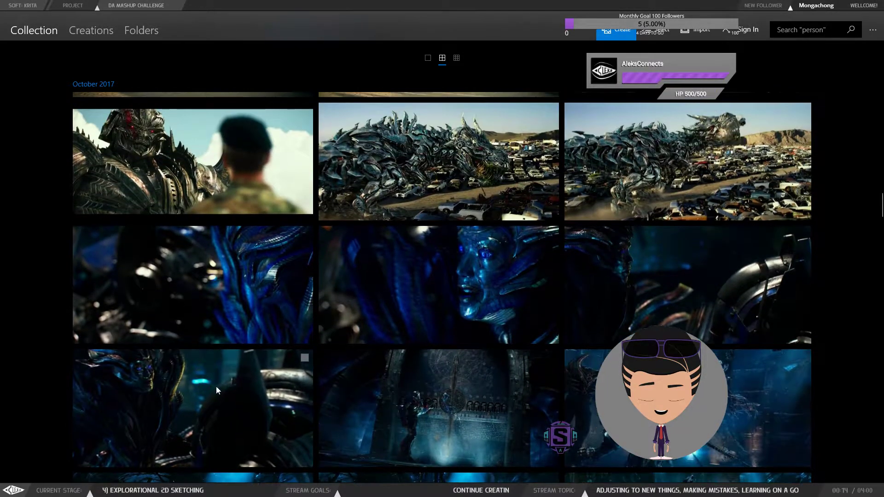
scroll(212, 350, "up", 3)
scroll(219, 379, "up", 1)
scroll(639, 280, "up", 1)
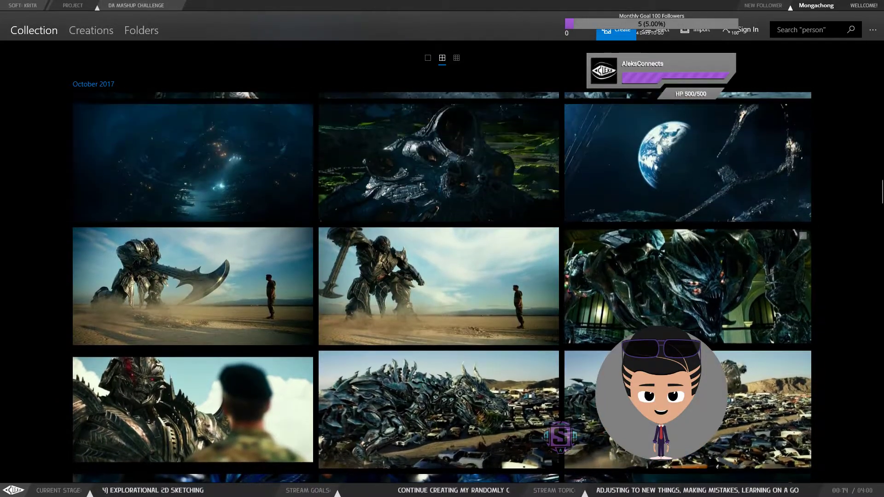
scroll(638, 280, "up", 2)
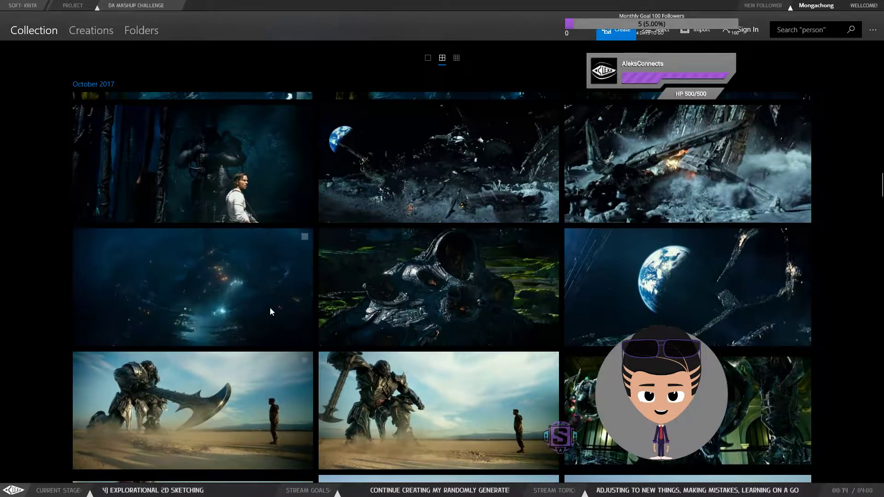
scroll(719, 278, "up", 3)
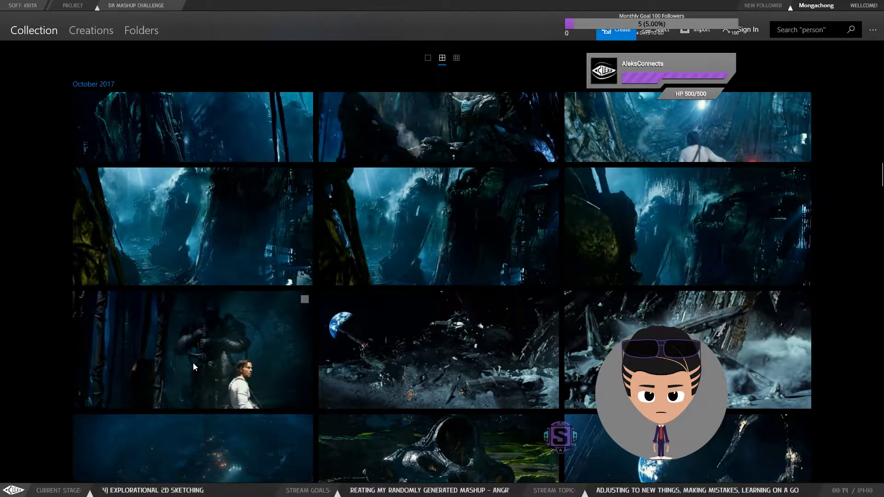
scroll(730, 310, "up", 1)
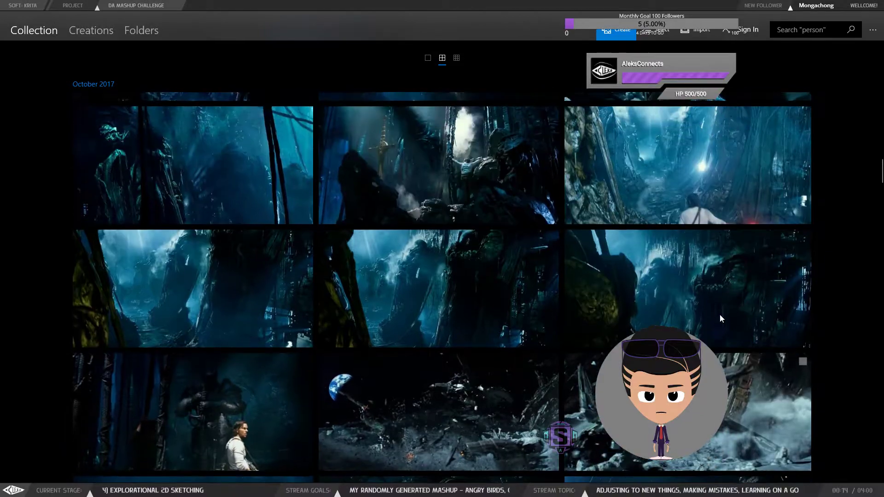
scroll(496, 290, "up", 5)
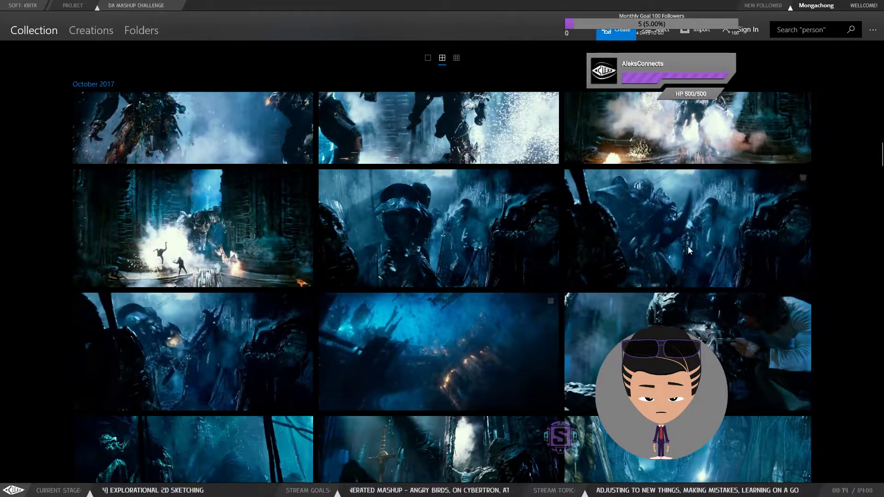
scroll(377, 368, "up", 2)
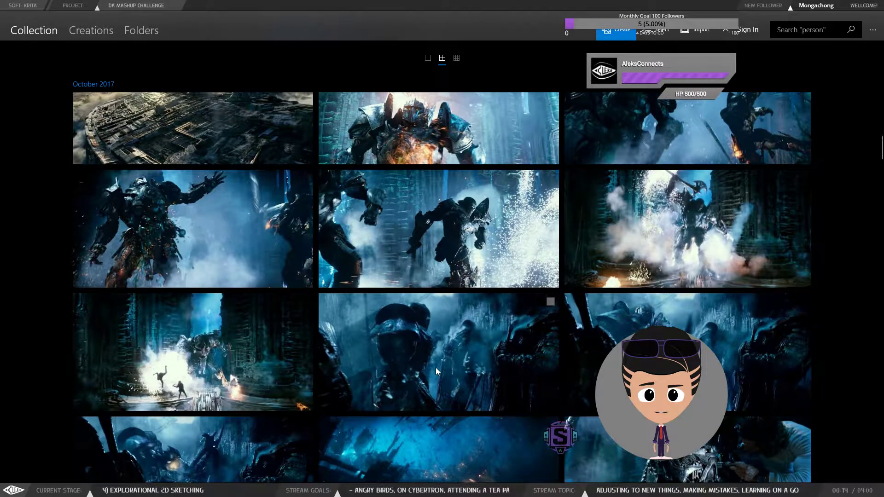
scroll(716, 335, "up", 2)
scroll(615, 293, "down", 3)
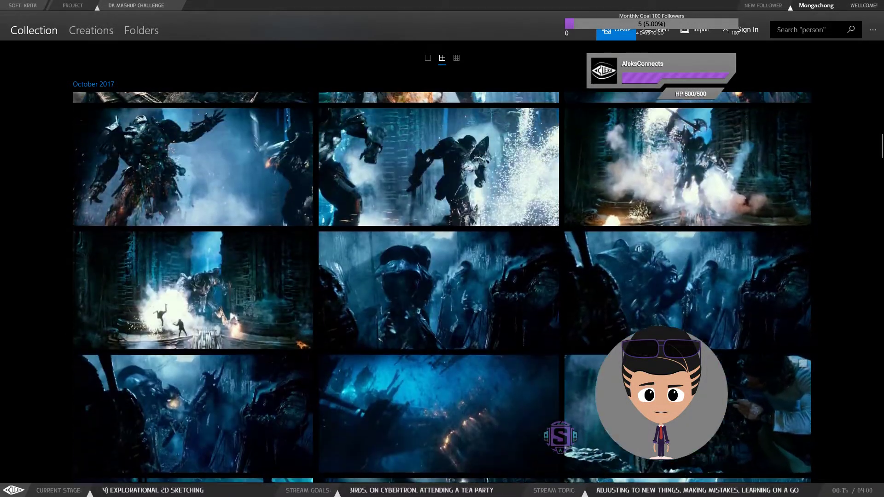
View the still of the helmeted robot in blue mist at full size, and return to the collection.
left_click(471, 245)
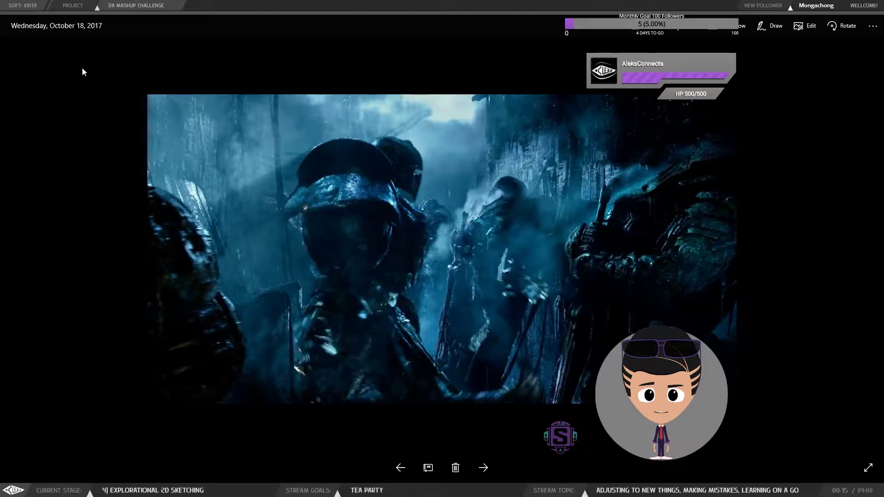
double_click(8, 10)
double_click(291, 97)
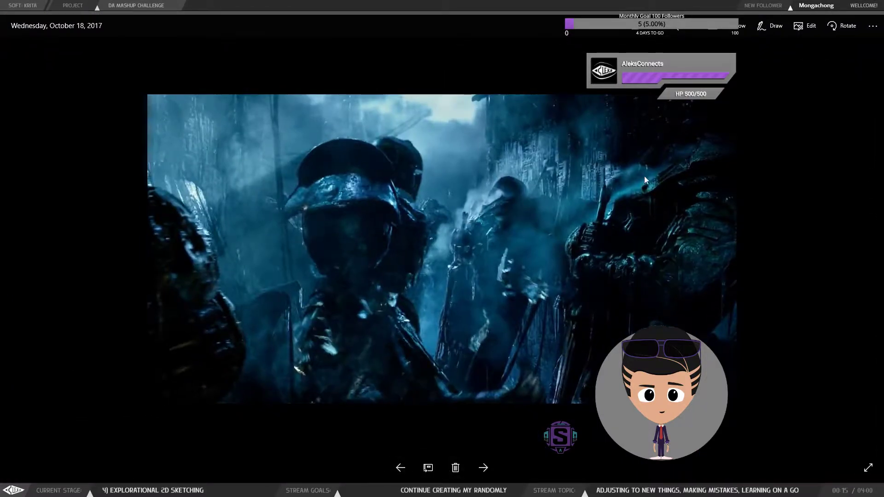
key("Escape")
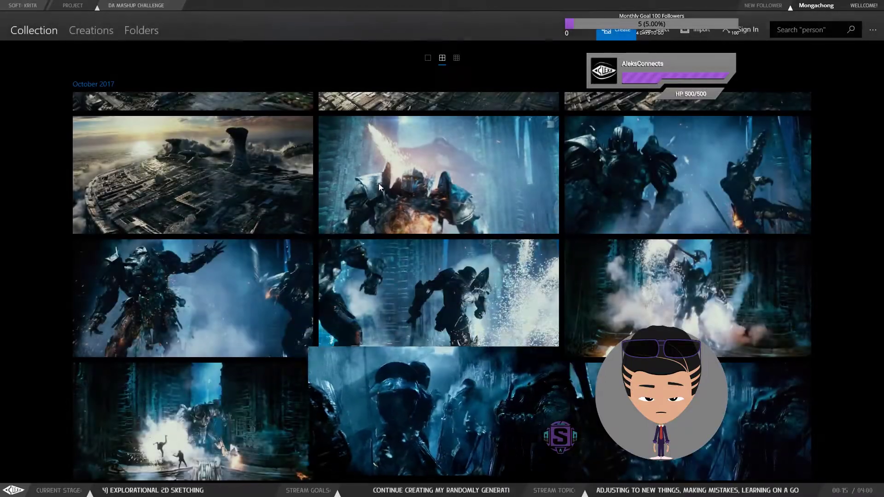
left_click(434, 399)
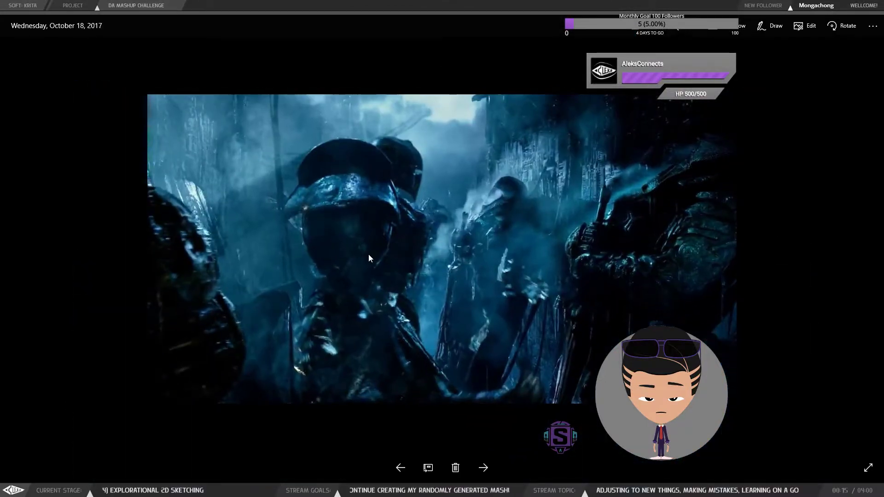
key("Escape")
left_click(425, 385)
key("Escape")
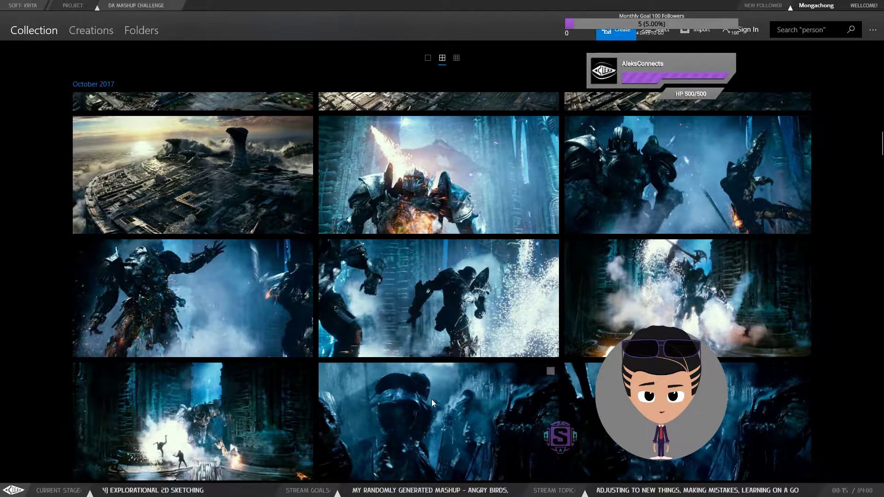
View T (87).jpg of the robot walking beside the sparks, compare it with the robot turnaround in Krita, and return to the collection.
left_click(418, 300)
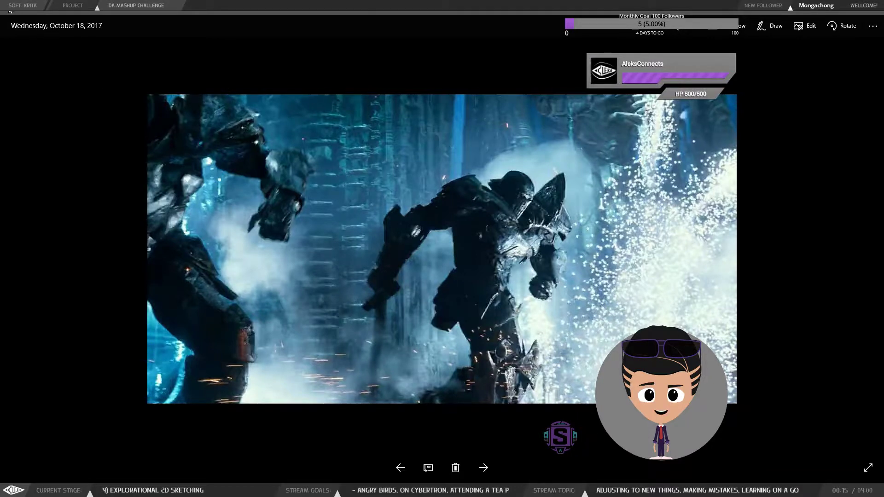
key("alt+Tab")
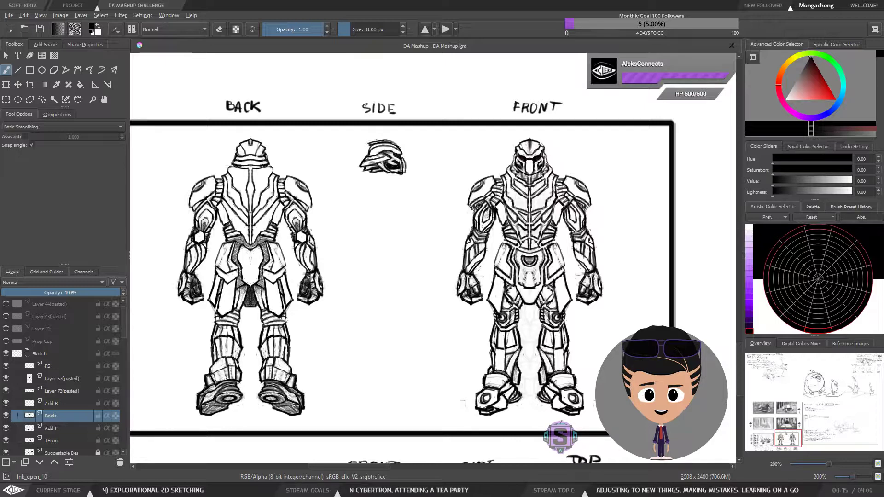
key("alt+Tab")
left_click_drag(409, 93, 391, 49)
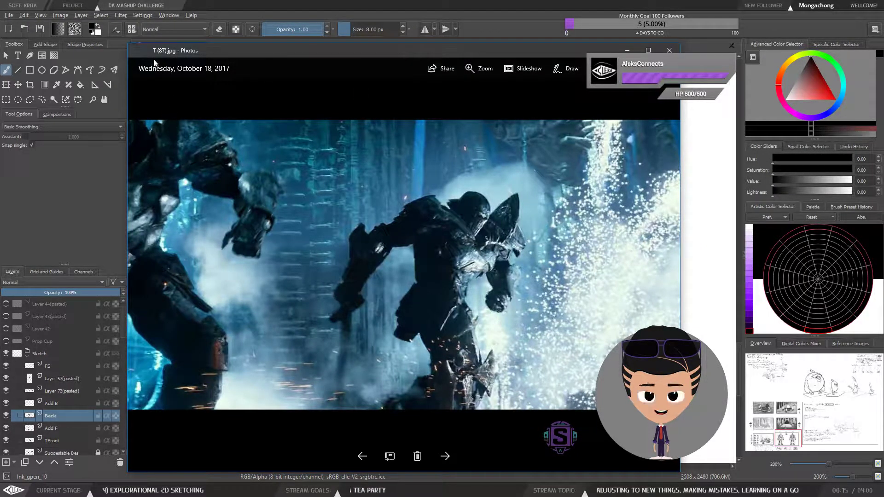
double_click(137, 51)
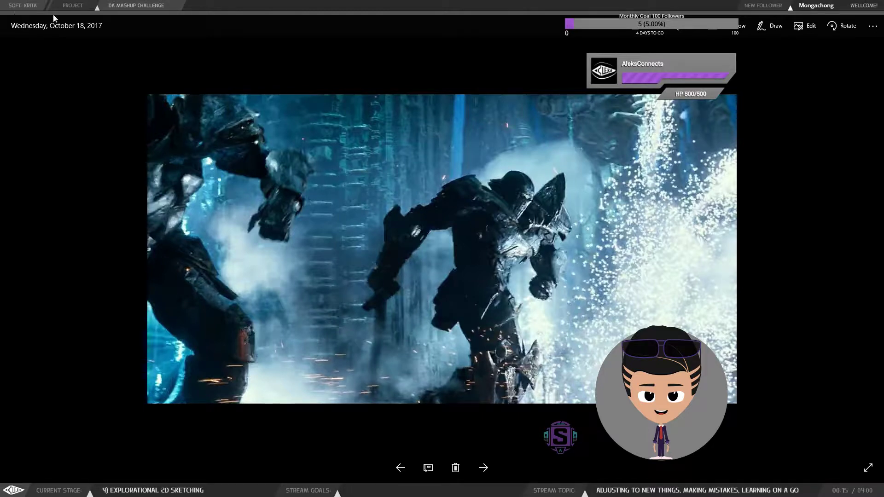
scroll(321, 181, "down", 1)
scroll(322, 180, "up", 1)
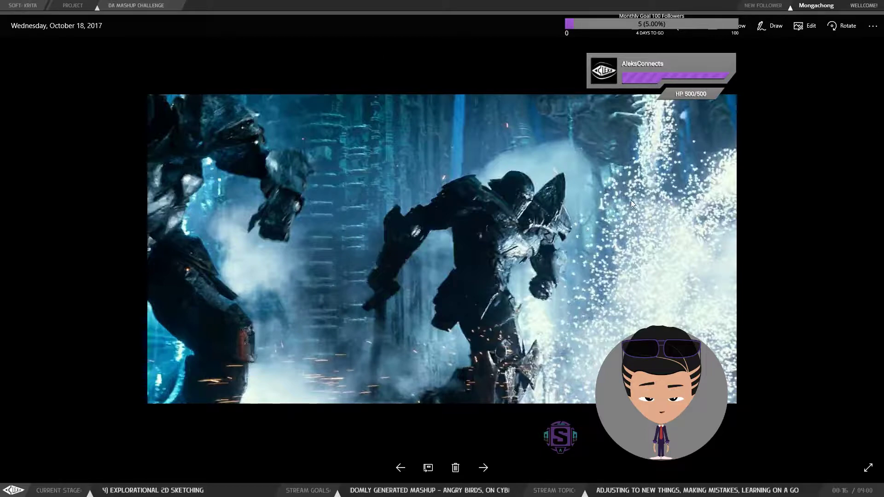
key("Escape")
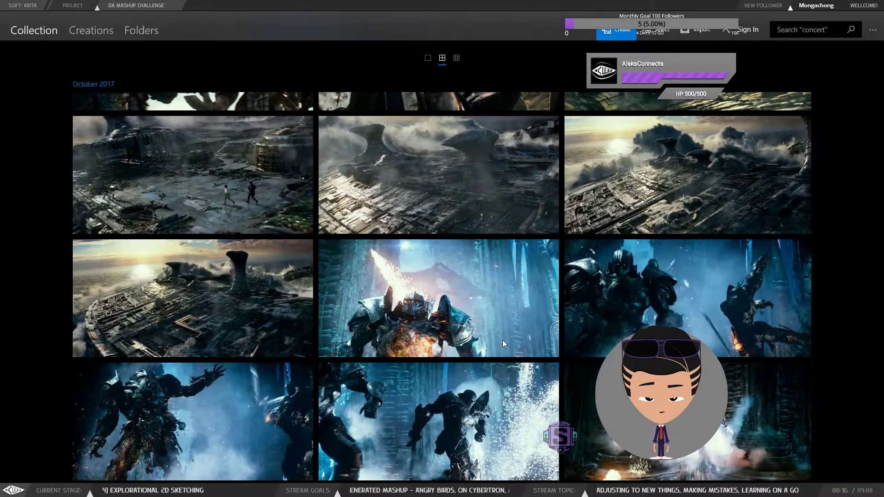
View the still of the knight with the fiery sword and go back through the preceding Cybertron landscape stills without deleting any.
left_click(484, 297)
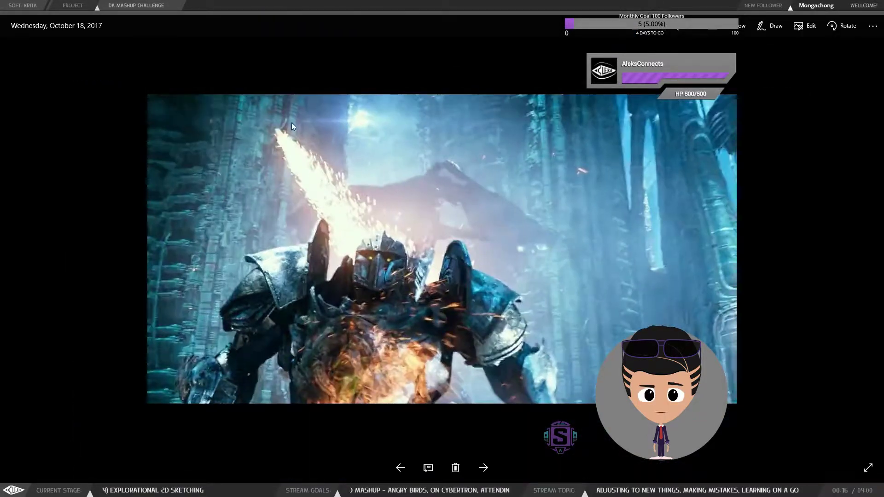
left_click(411, 471)
left_click(483, 468)
left_click(403, 467)
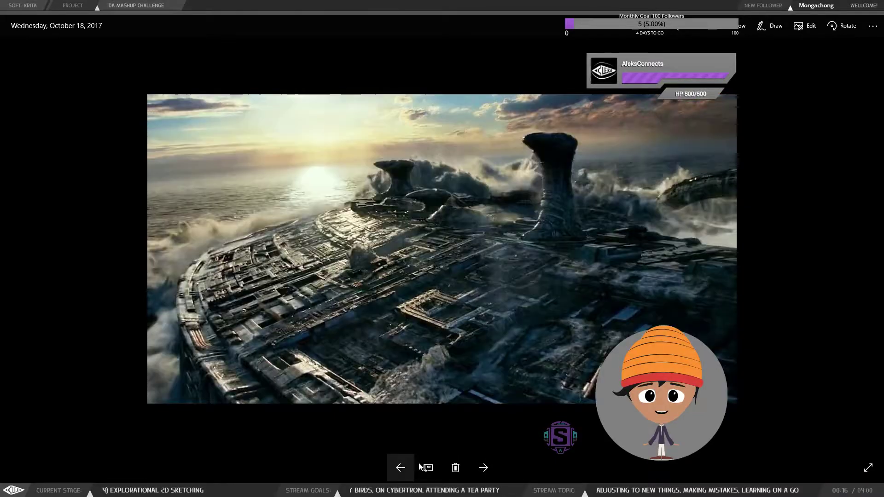
left_click(456, 467)
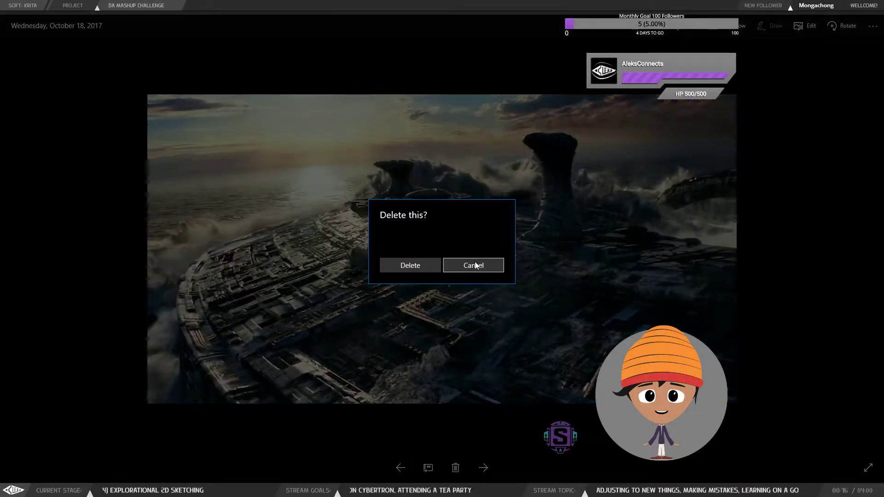
left_click(475, 265)
left_click(483, 468)
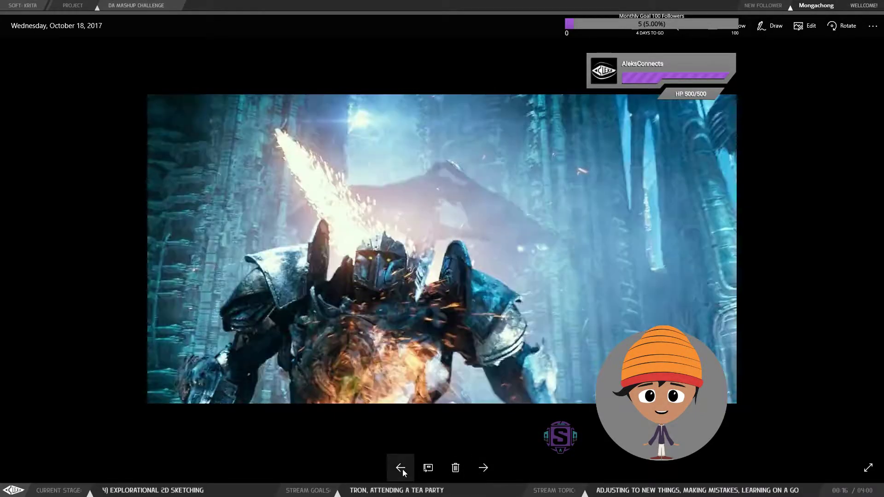
left_click(401, 469)
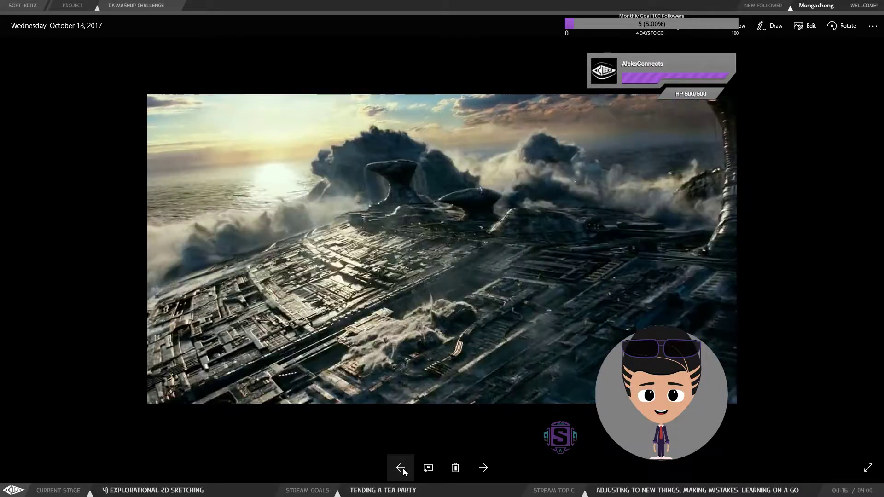
left_click(402, 468)
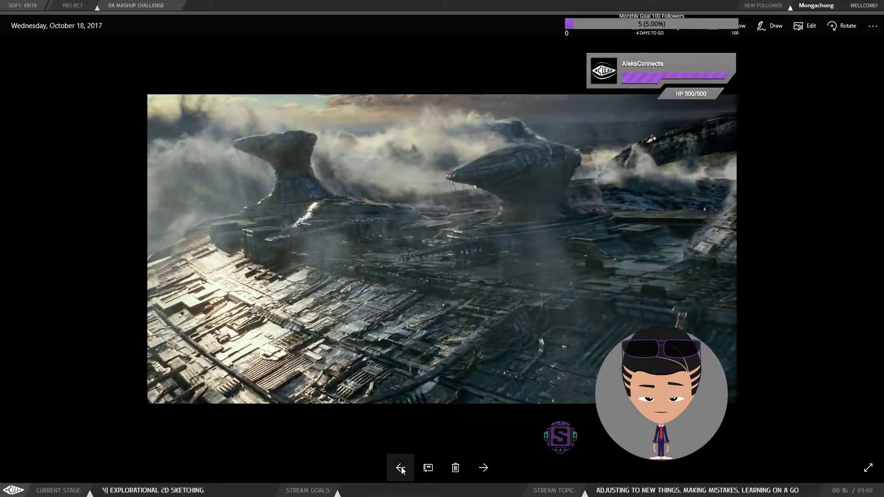
Look back through the Cybertron landscape stills to the robot close-up with the glowing red face, and return to the robot turnaround in Krita.
left_click(402, 469)
left_click(486, 470)
left_click(474, 469)
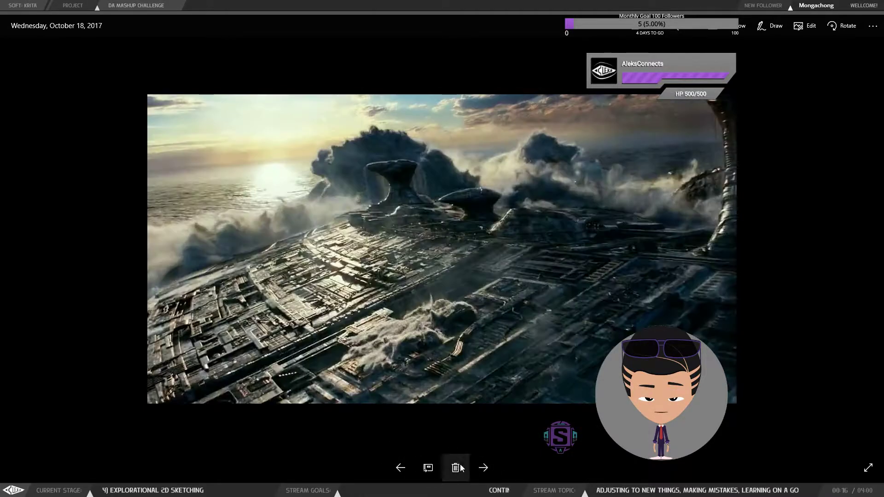
left_click(402, 472)
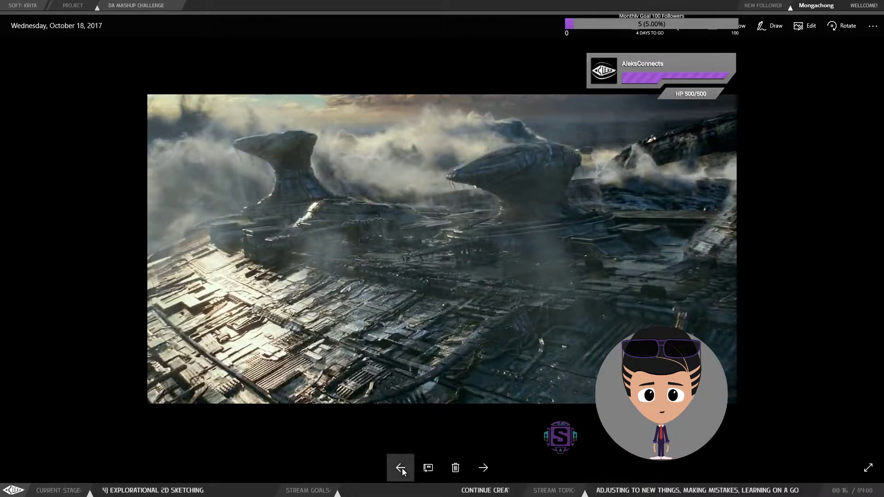
left_click(402, 469)
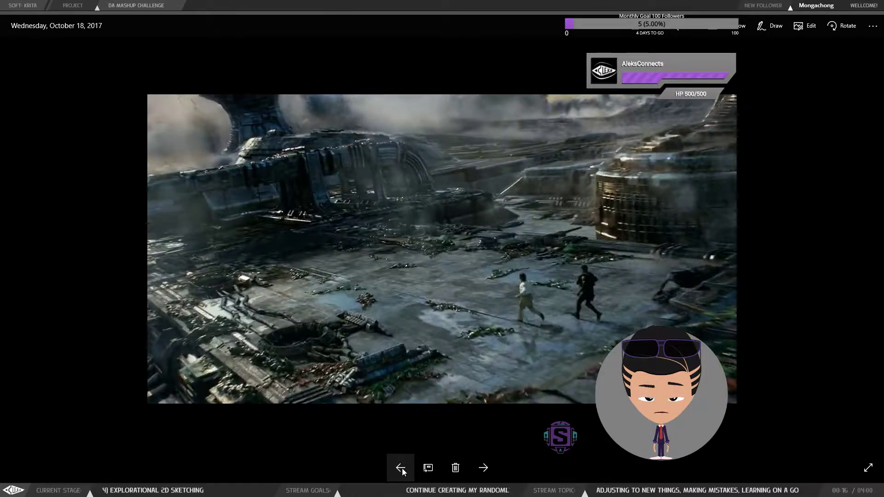
left_click(402, 468)
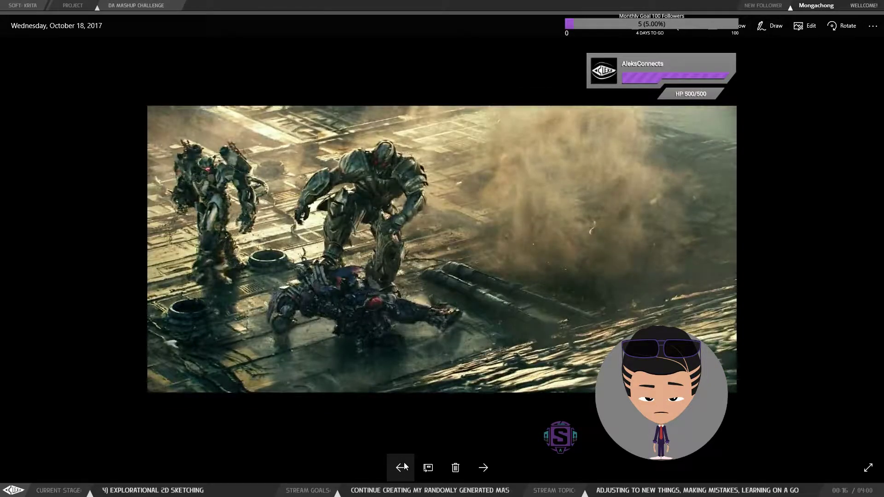
left_click(401, 468)
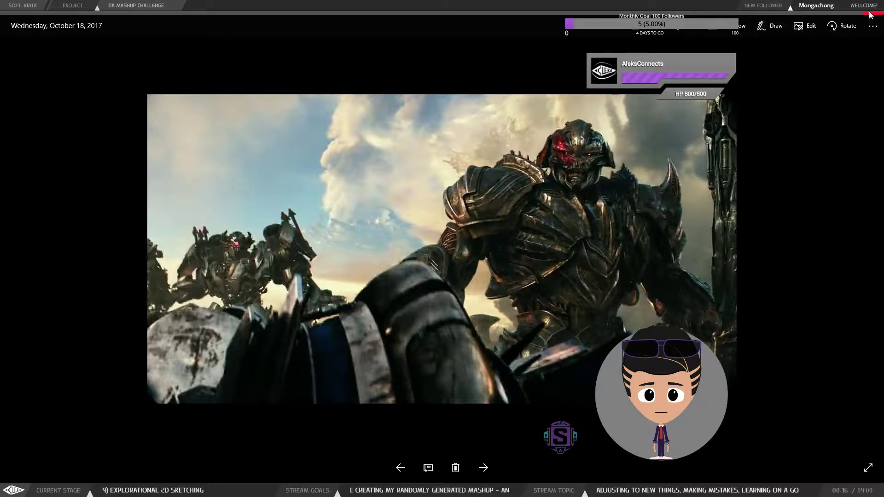
left_click_drag(673, 13, 434, 0)
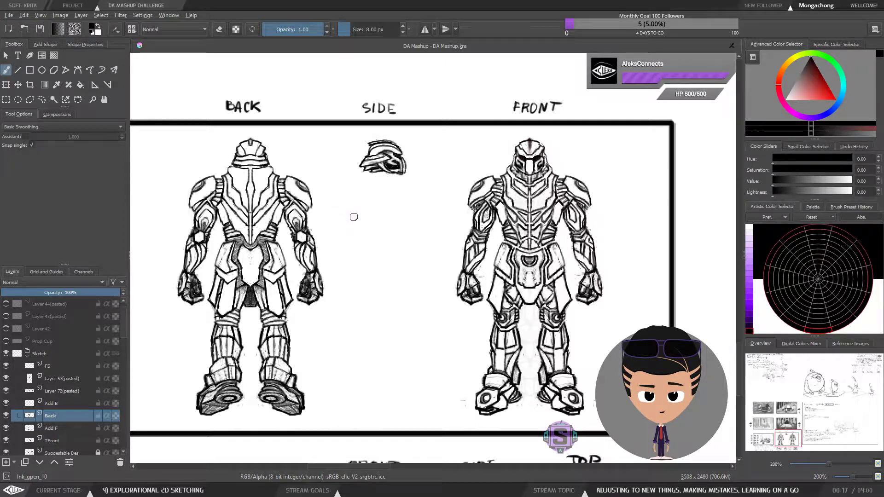
left_click_drag(387, 214, 404, 216)
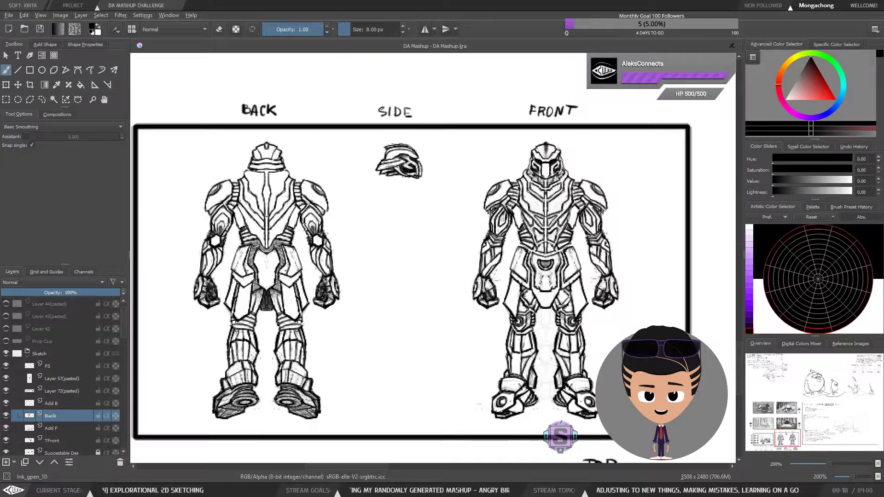
Switch to the Angry Birds on Cybertron board on Pinterest, view the dark teal scene's pin, and return to the board.
key("alt+Tab")
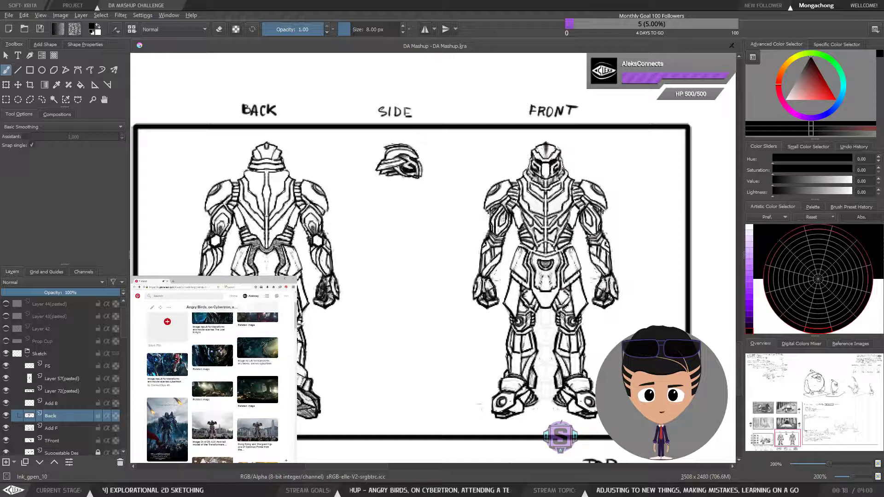
scroll(212, 412, "up", 3)
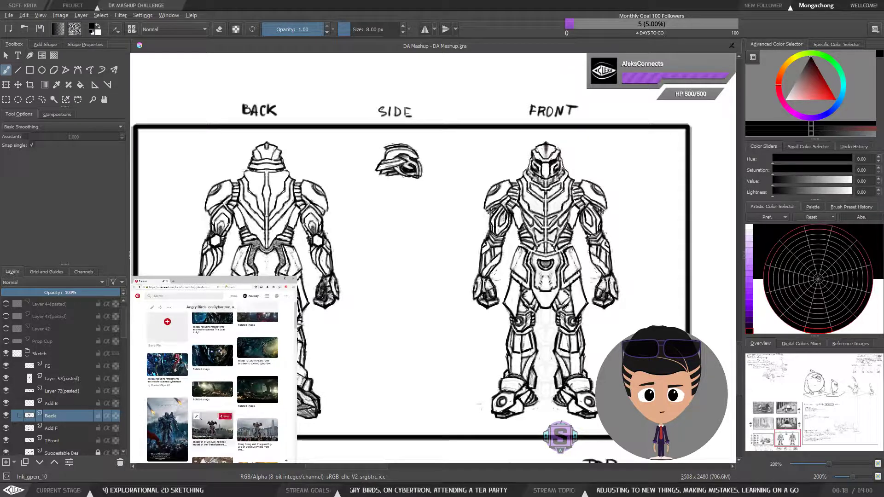
scroll(212, 386, "down", 4)
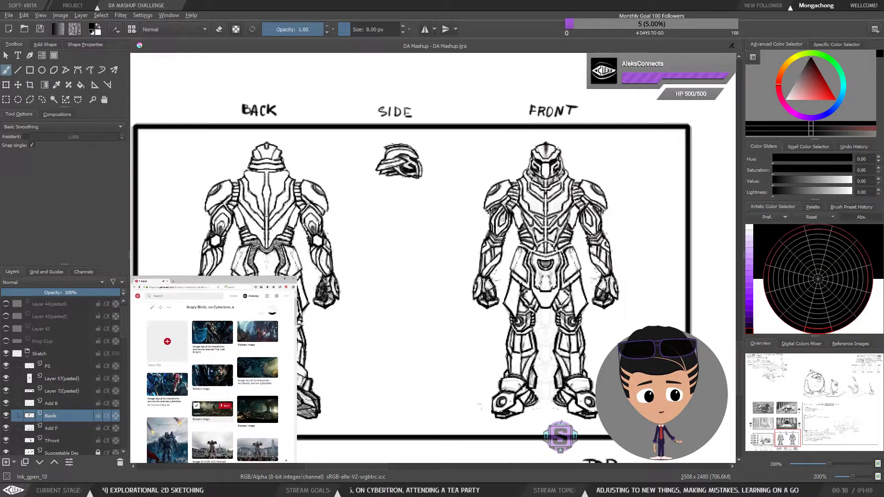
left_click(258, 328)
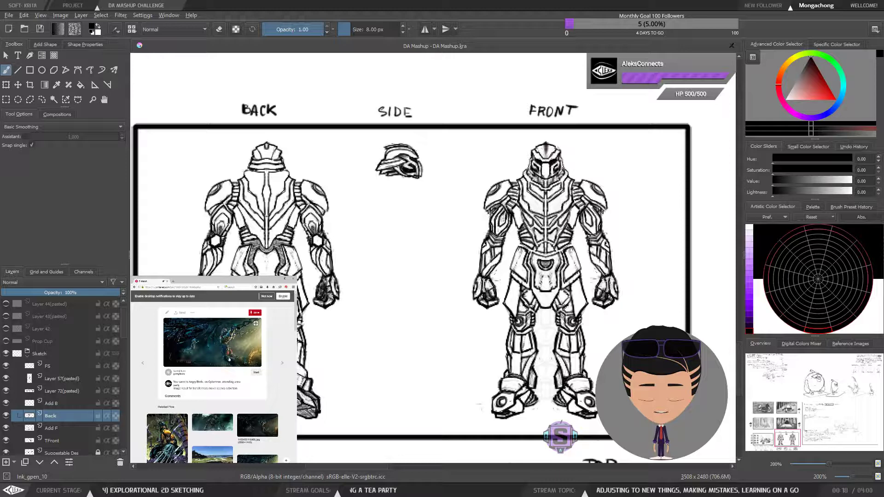
left_click(135, 287)
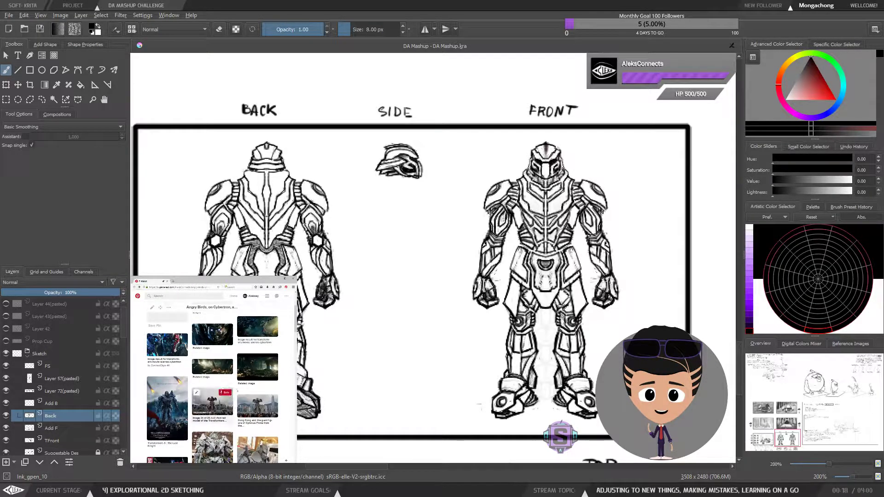
Look through the board's Transformers armour and statue pins for full-body robot references.
scroll(222, 381, "down", 5)
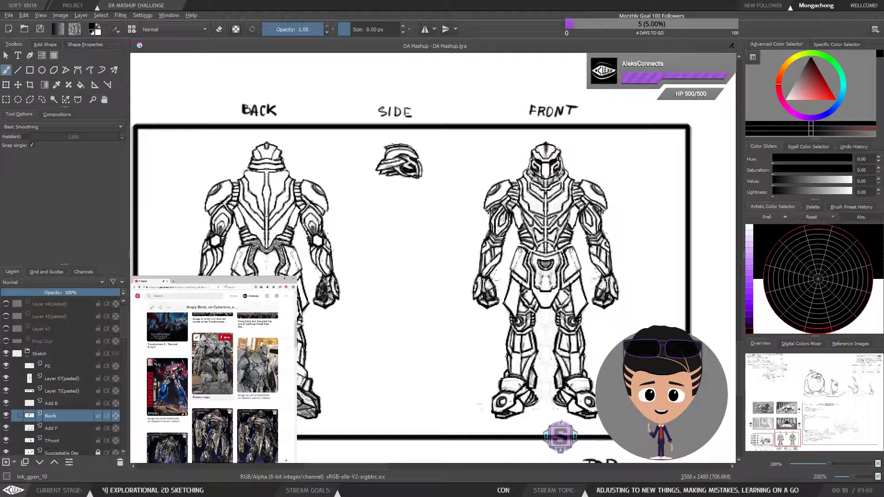
scroll(222, 381, "down", 3)
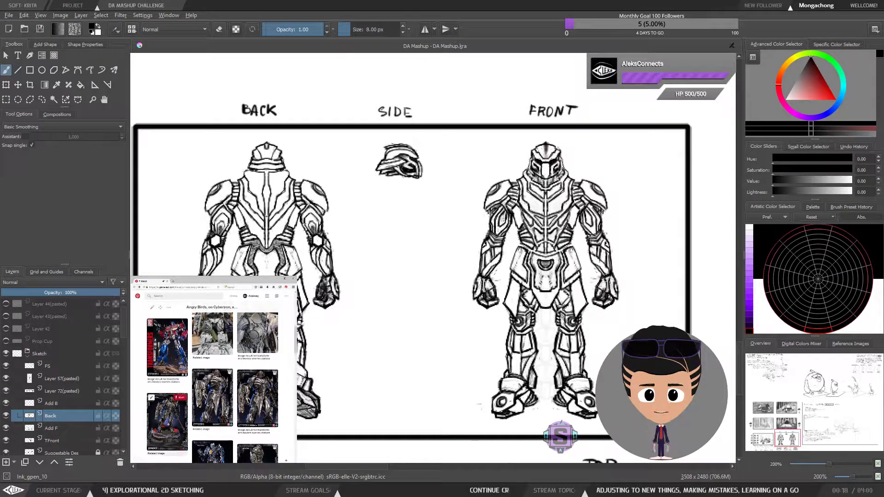
scroll(170, 421, "down", 2)
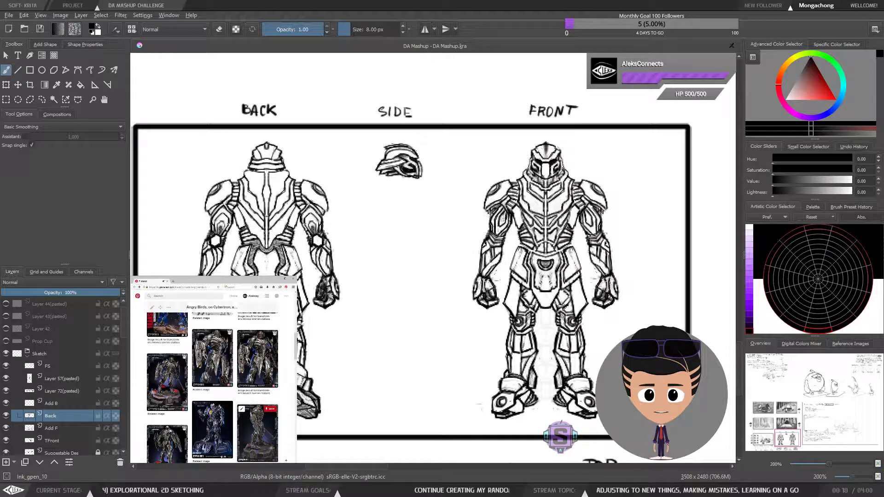
scroll(216, 386, "down", 1)
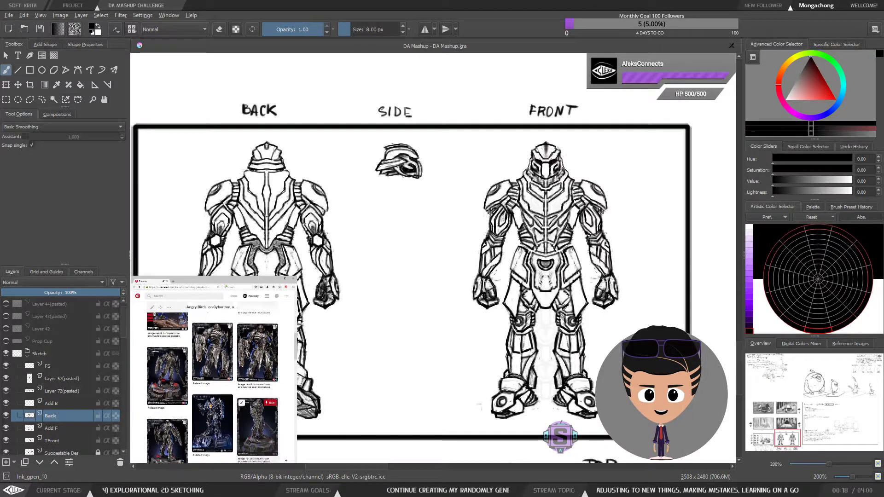
scroll(222, 418, "down", 5)
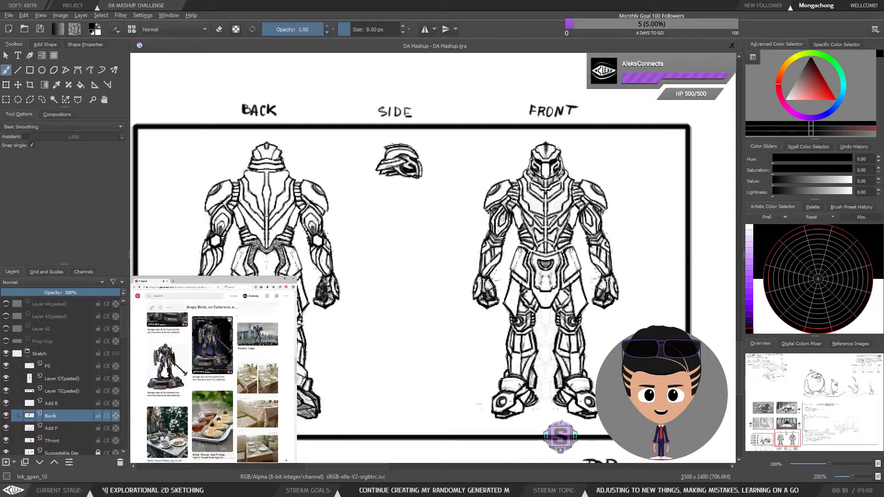
Look further down the board past the tea sets and tiered cakes to the Transformers character pins.
scroll(235, 413, "down", 4)
scroll(234, 415, "down", 4)
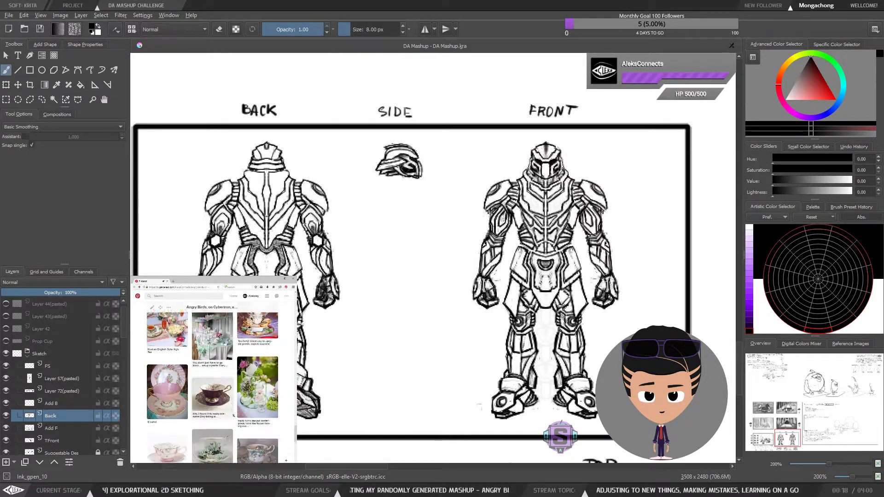
scroll(233, 416, "down", 5)
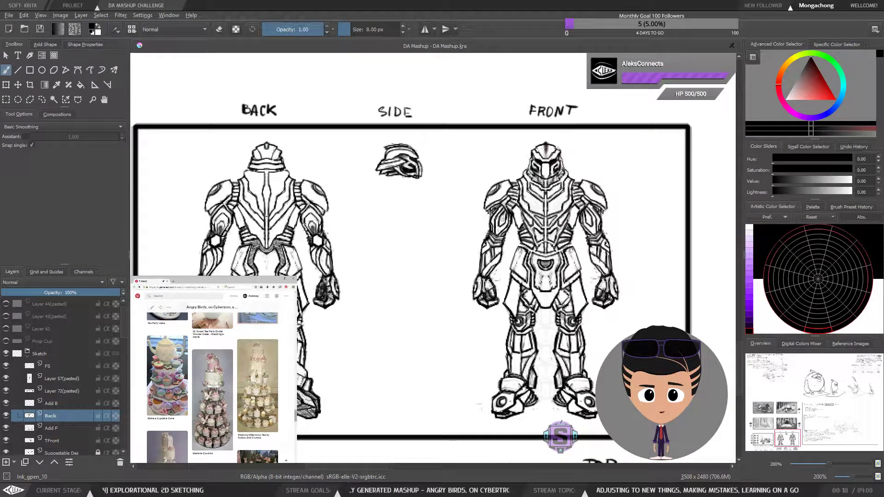
scroll(213, 387, "down", 10)
scroll(212, 387, "down", 10)
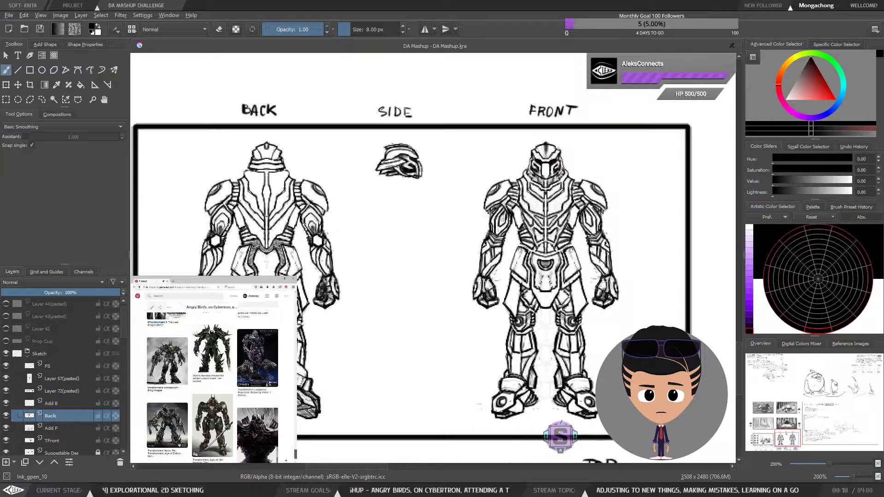
Examine the remaining Transformers, Cybertron landscape and Angry Birds character pins farther down the board.
scroll(222, 432, "down", 5)
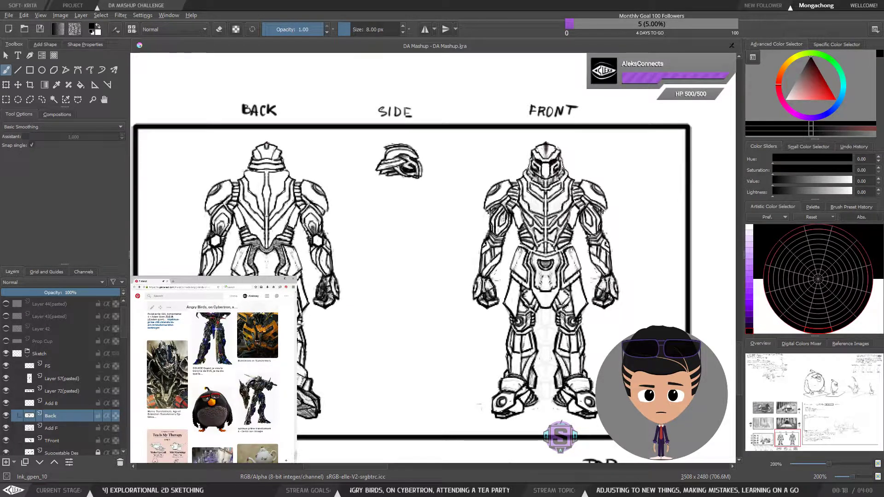
scroll(222, 432, "down", 3)
scroll(222, 433, "down", 10)
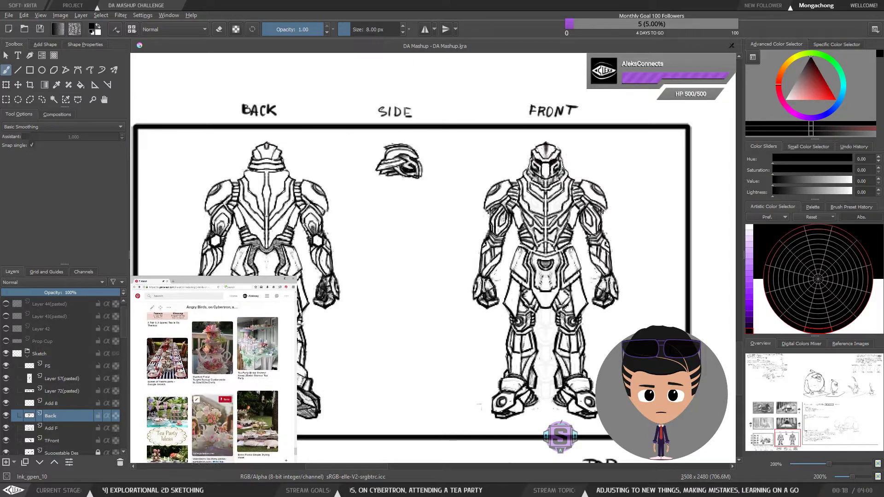
scroll(221, 433, "down", 10)
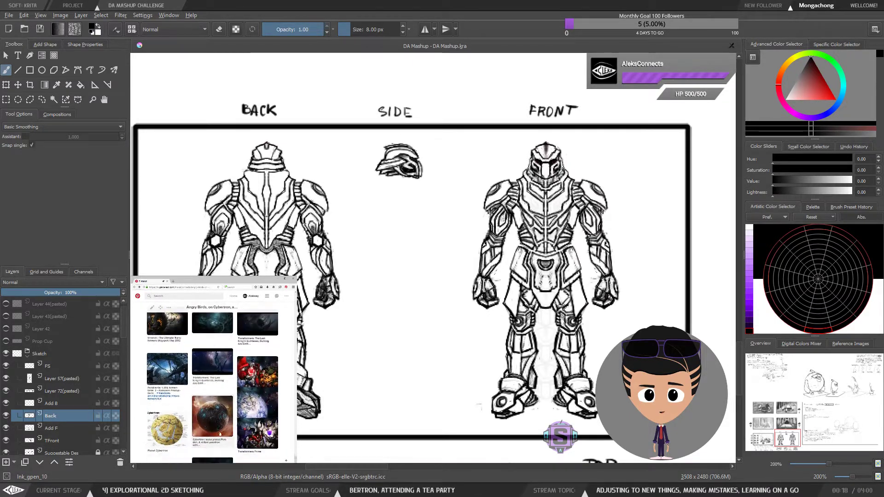
scroll(221, 433, "down", 6)
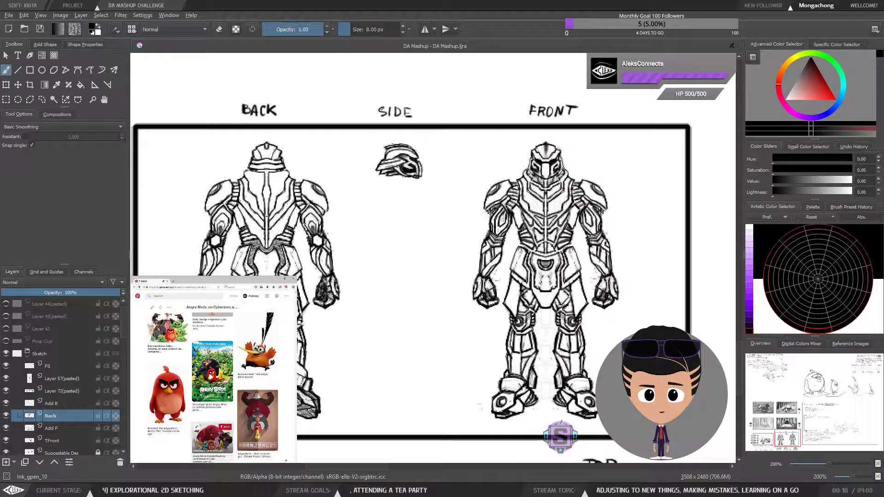
scroll(219, 434, "down", 8)
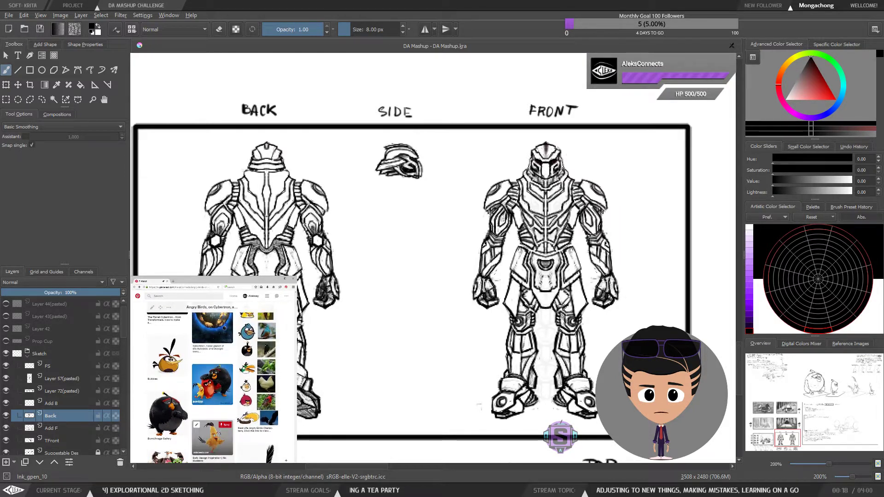
scroll(220, 434, "down", 8)
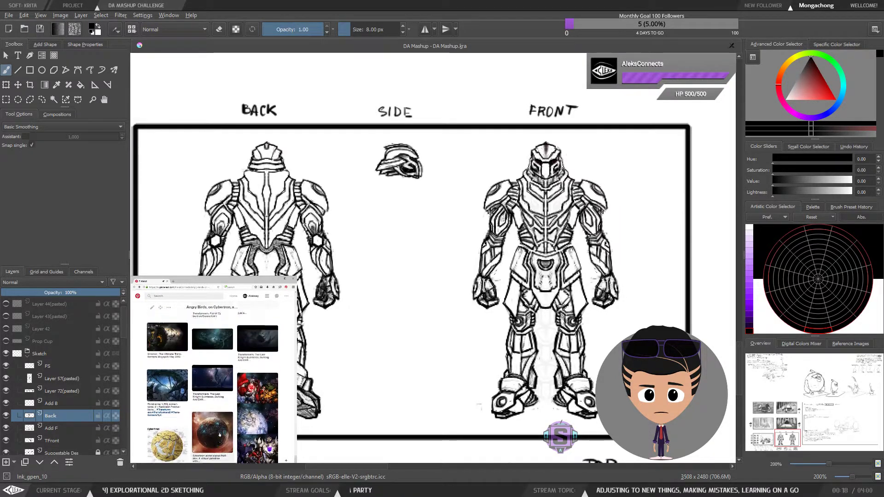
Go back up the board and compare the yellow Angry Birds character pins with the tea party table setting pins.
scroll(219, 434, "up", 6)
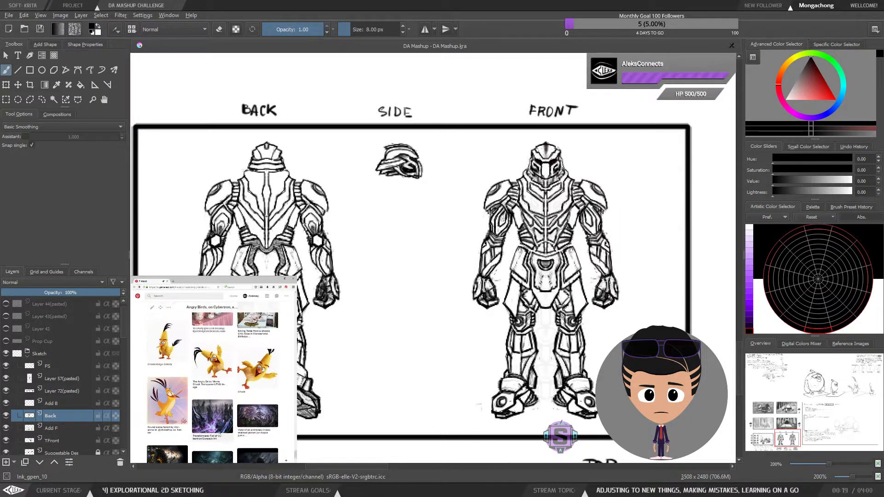
scroll(219, 433, "up", 3)
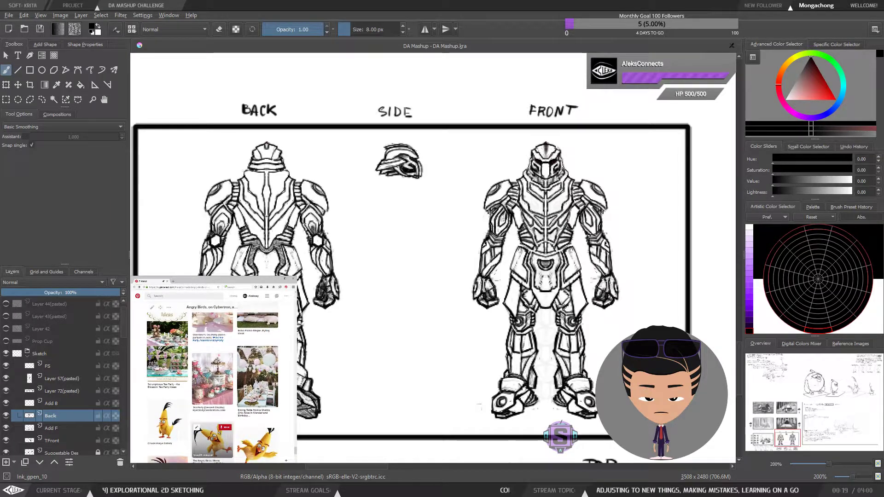
scroll(158, 414, "up", 3)
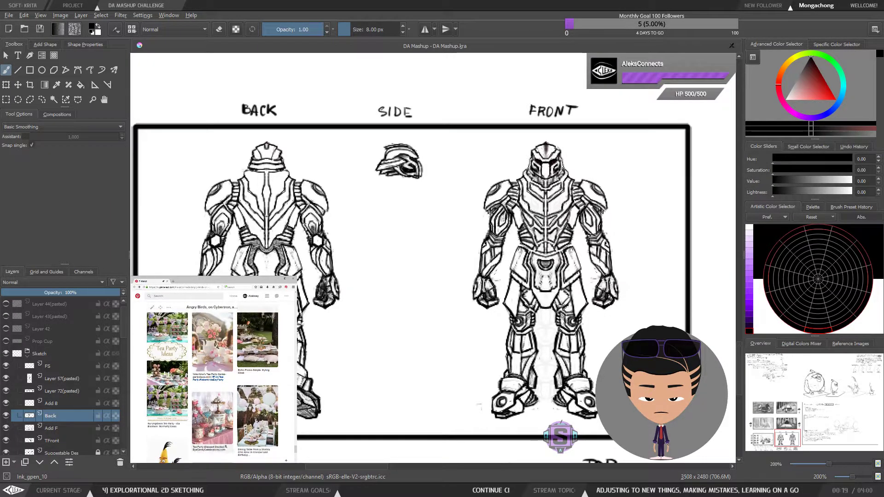
scroll(213, 383, "down", 3)
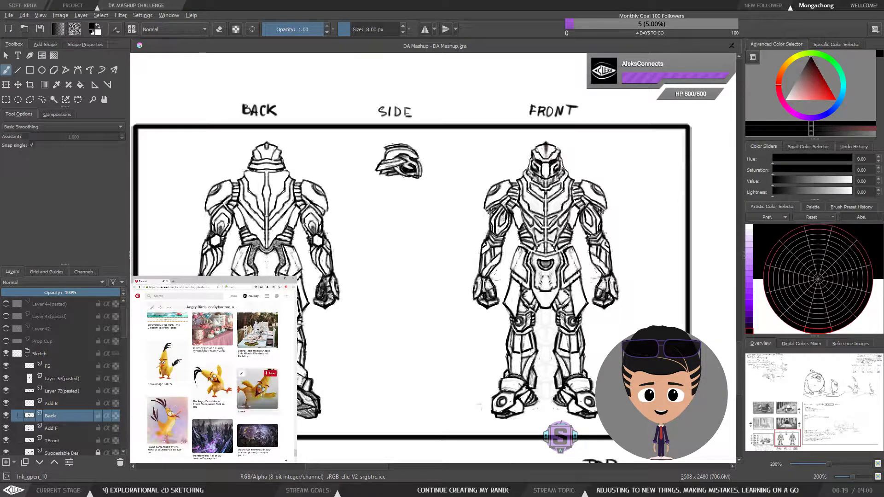
scroll(168, 421, "up", 2)
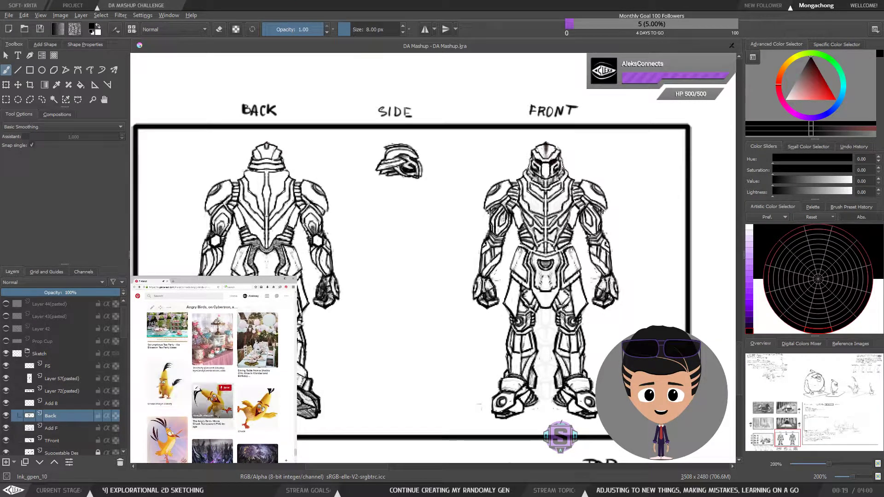
scroll(213, 387, "up", 3)
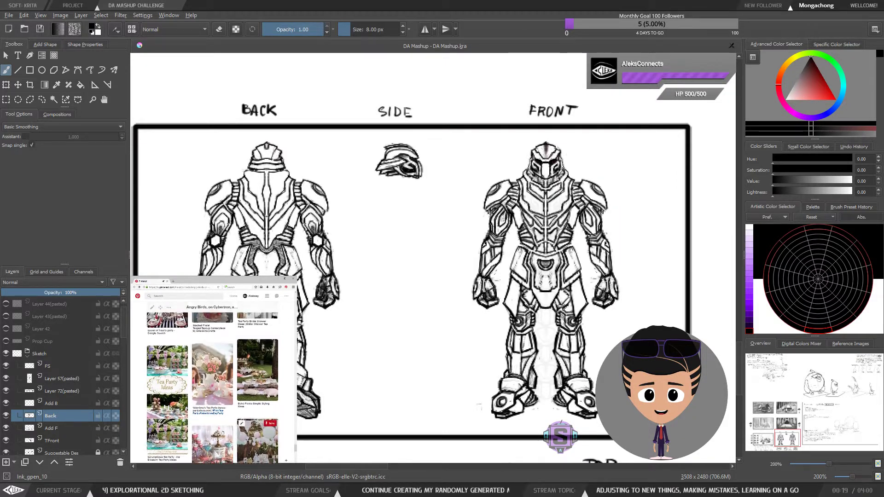
scroll(213, 386, "down", 3)
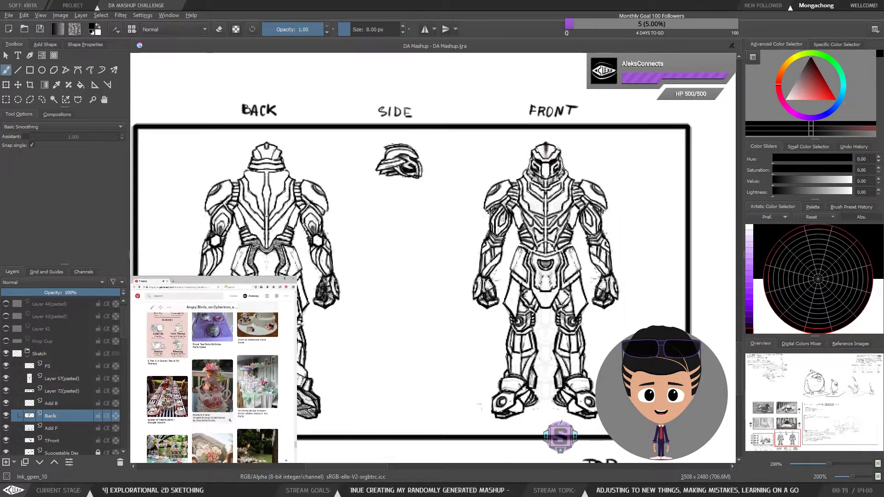
scroll(192, 437, "down", 2)
scroll(192, 414, "up", 3)
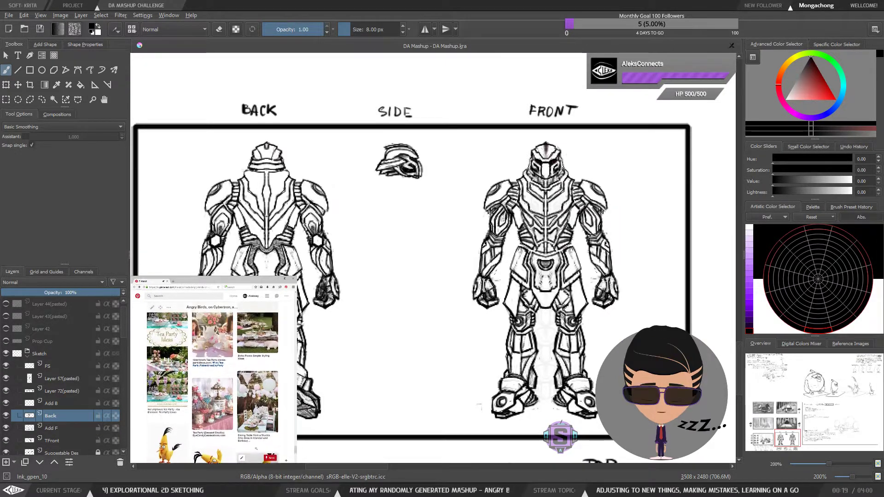
scroll(190, 363, "up", 3)
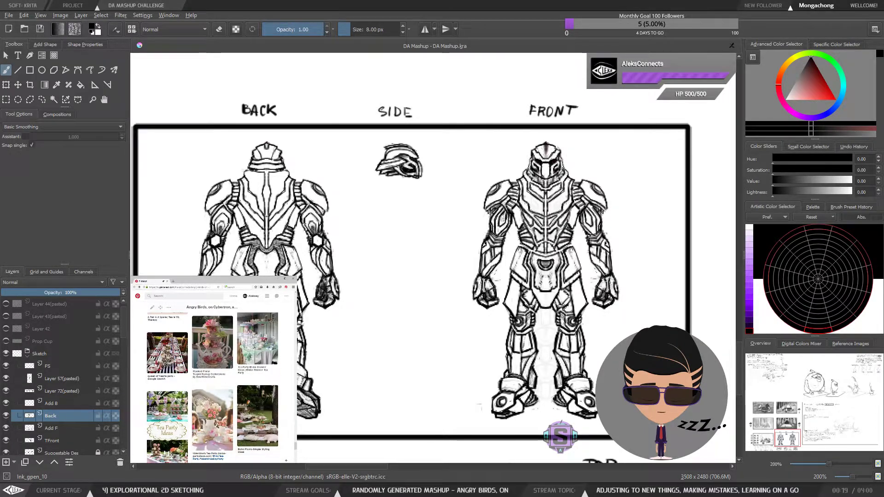
Look back up the board through the Transformers character and Cybertron landscape pins to the Angry Birds movie pins.
scroll(199, 408, "up", 8)
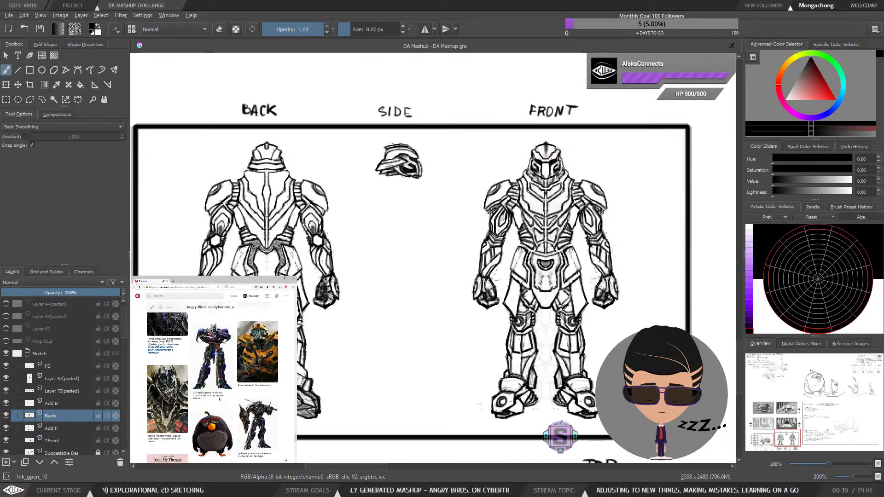
scroll(220, 396, "down", 5)
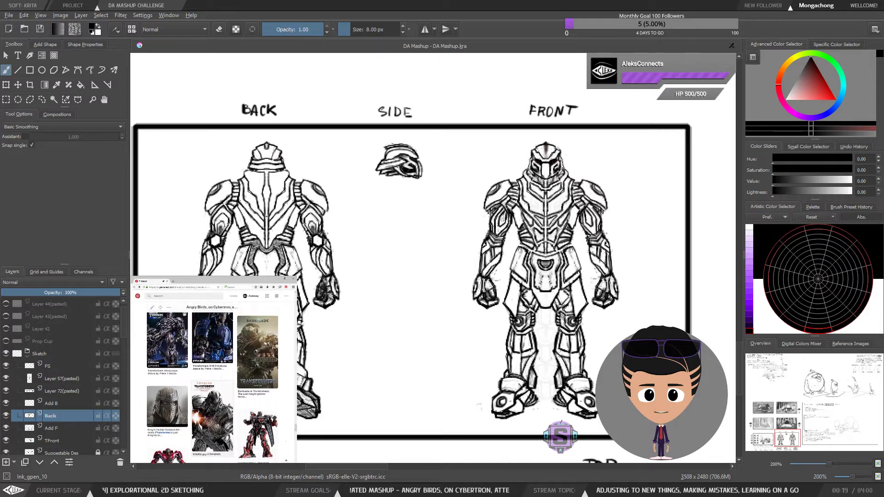
scroll(212, 396, "up", 3)
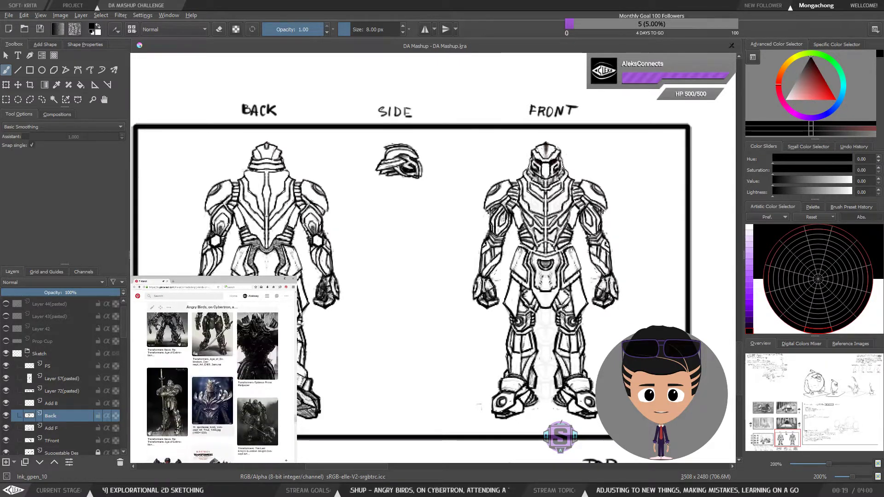
scroll(212, 414, "up", 3)
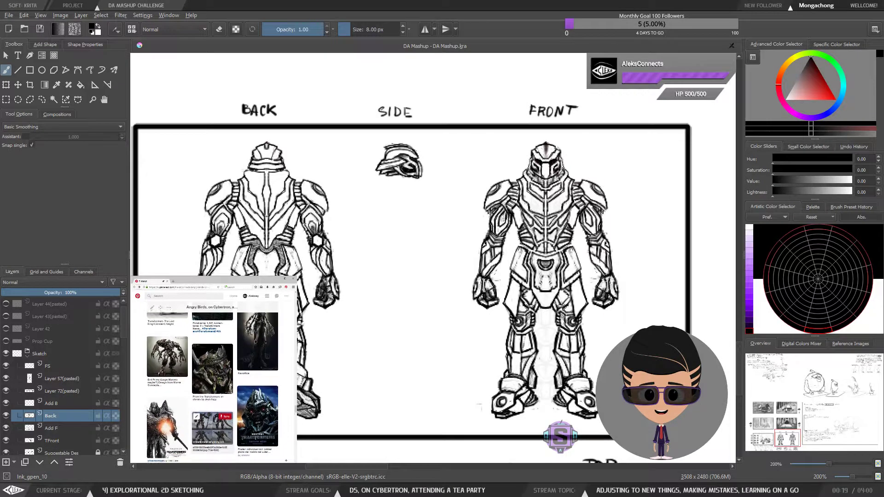
scroll(217, 426, "up", 3)
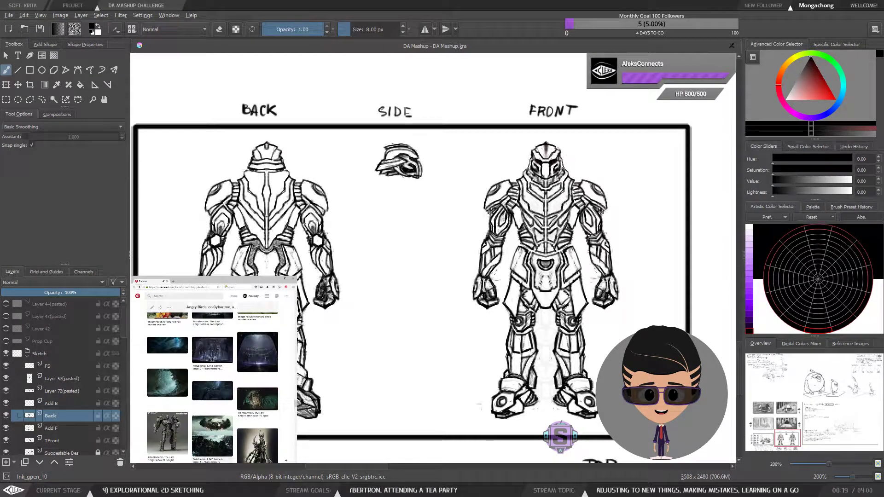
scroll(216, 420, "up", 5)
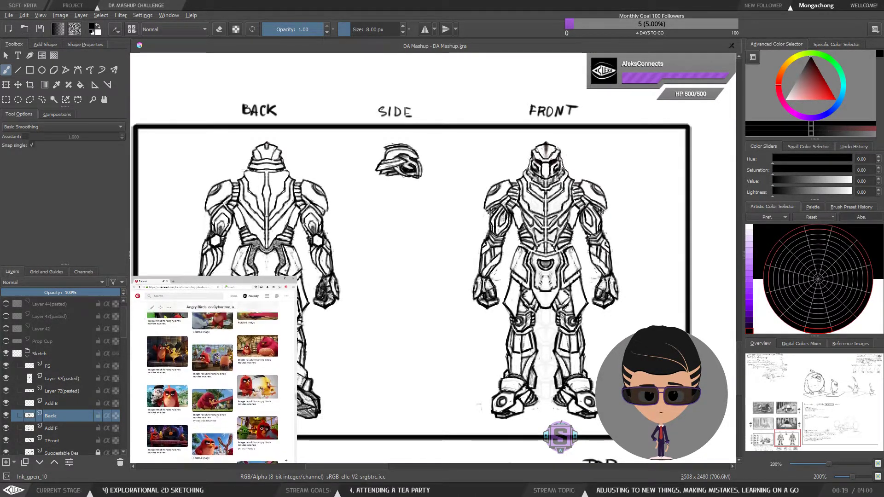
scroll(215, 408, "up", 2)
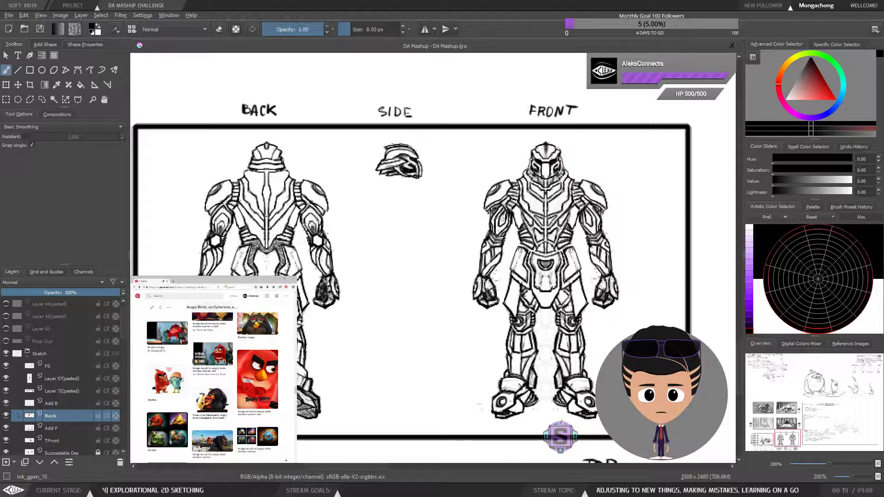
scroll(213, 387, "up", 7)
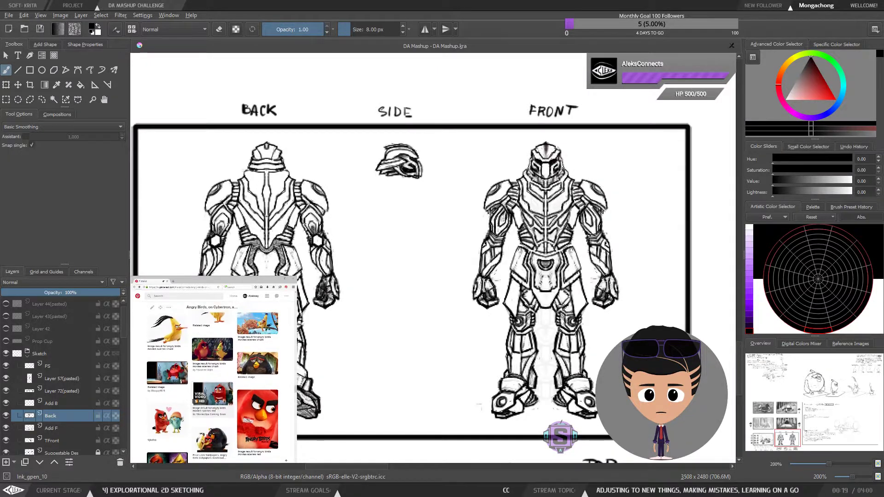
Look over the tiered cake, teacup and tablecloth pins on the way back to the beginning of the board.
scroll(212, 386, "down", 5)
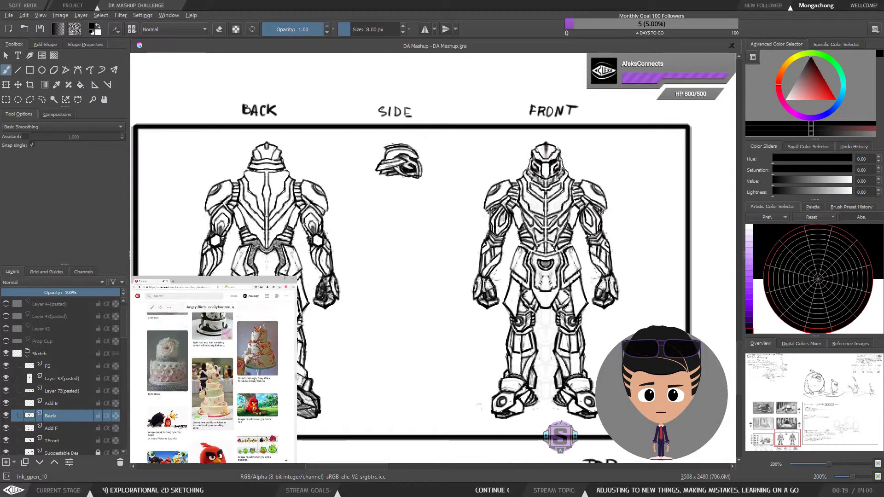
scroll(213, 387, "down", 4)
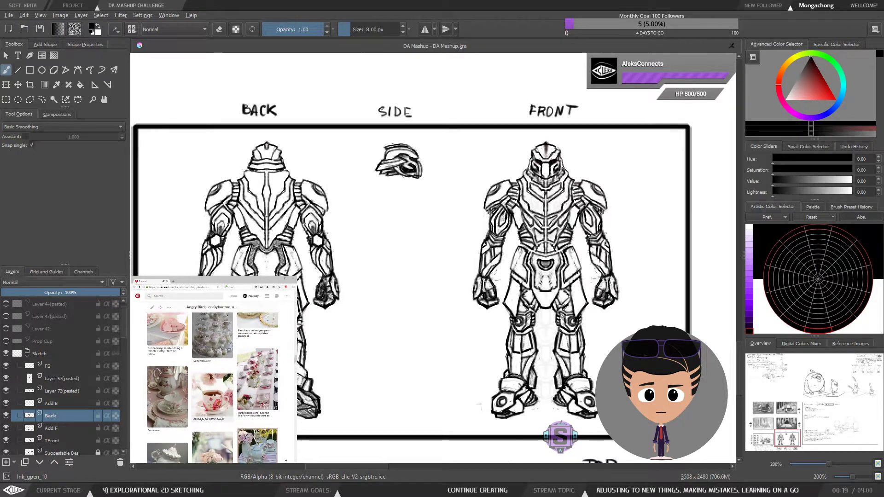
scroll(213, 386, "down", 5)
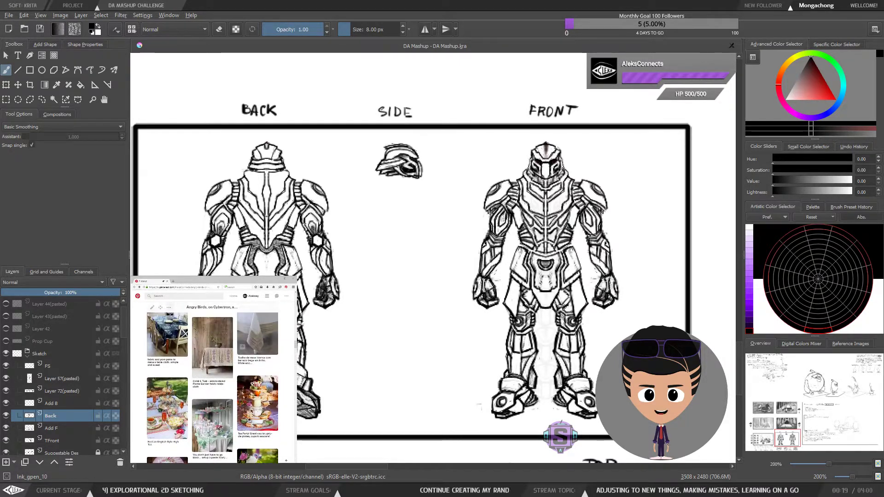
scroll(213, 387, "down", 5)
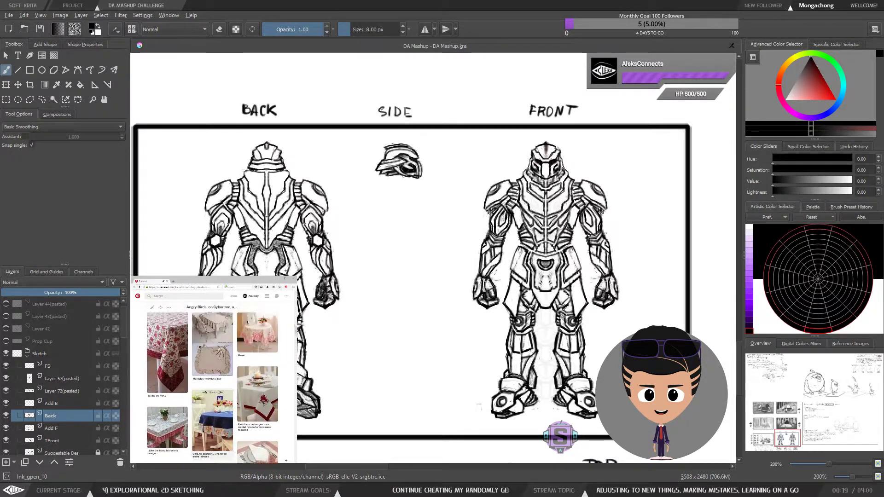
scroll(213, 387, "down", 8)
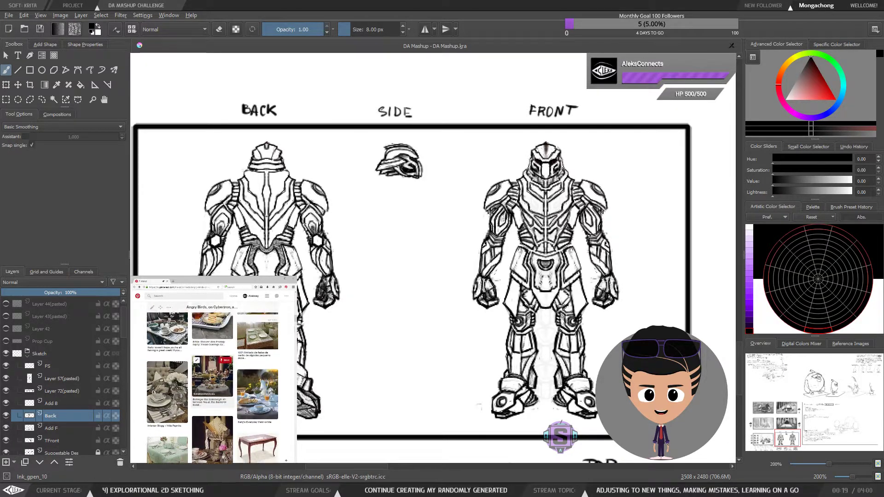
scroll(213, 387, "down", 5)
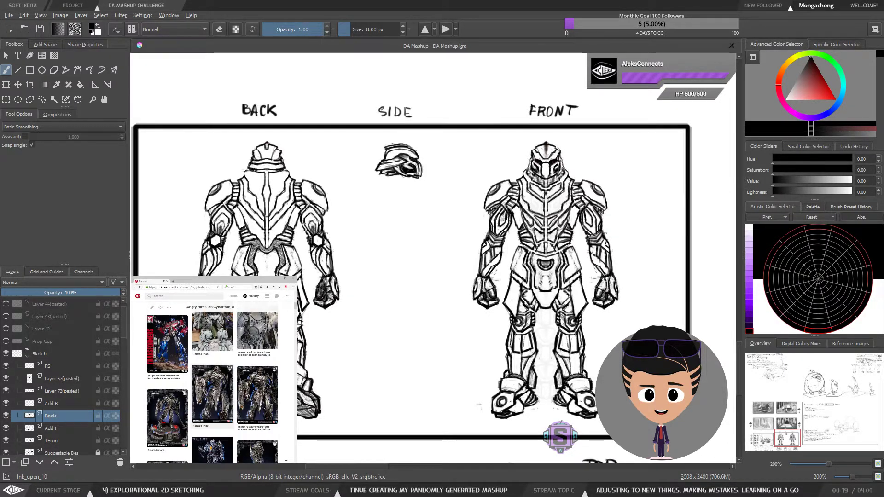
scroll(212, 387, "up", 10)
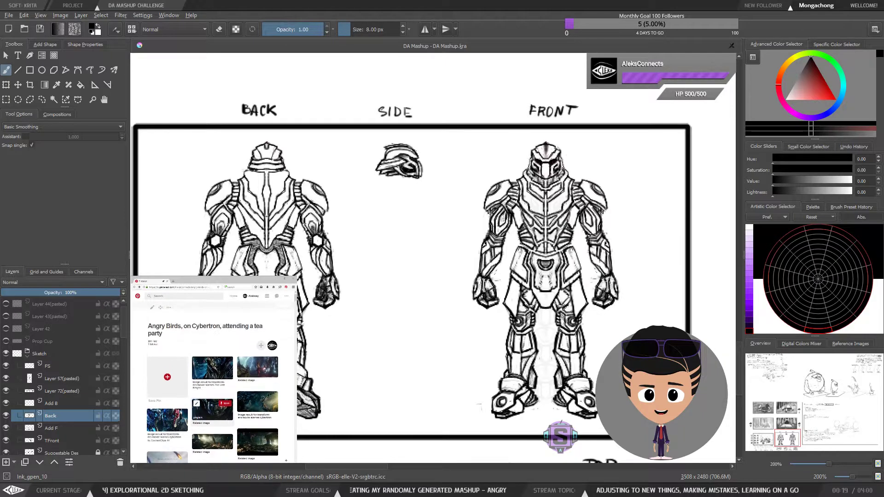
Examine the Cybertron stills, Transformers statues and tea table setting pins, and return to the beginning of the board.
scroll(212, 387, "down", 3)
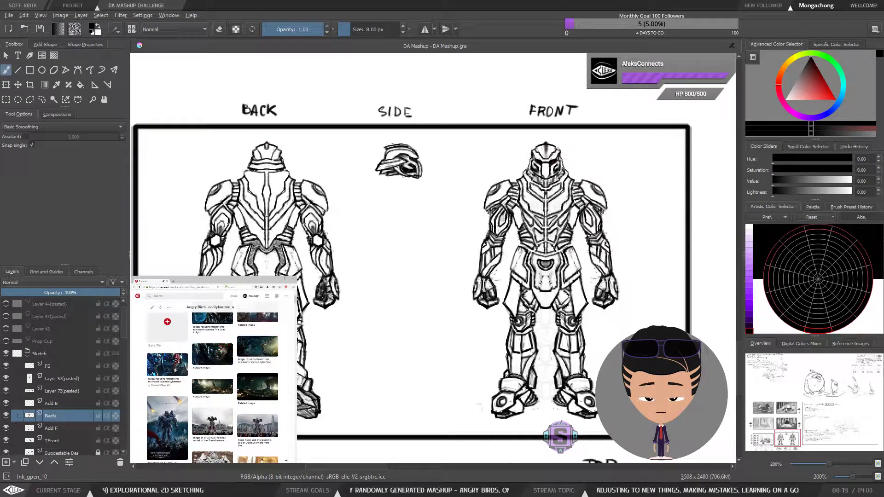
scroll(213, 386, "down", 4)
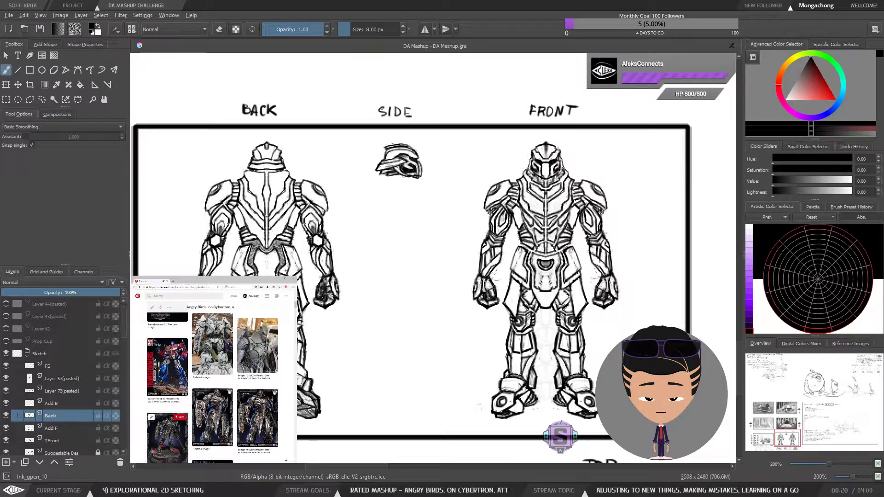
scroll(213, 387, "down", 4)
scroll(213, 387, "down", 4)
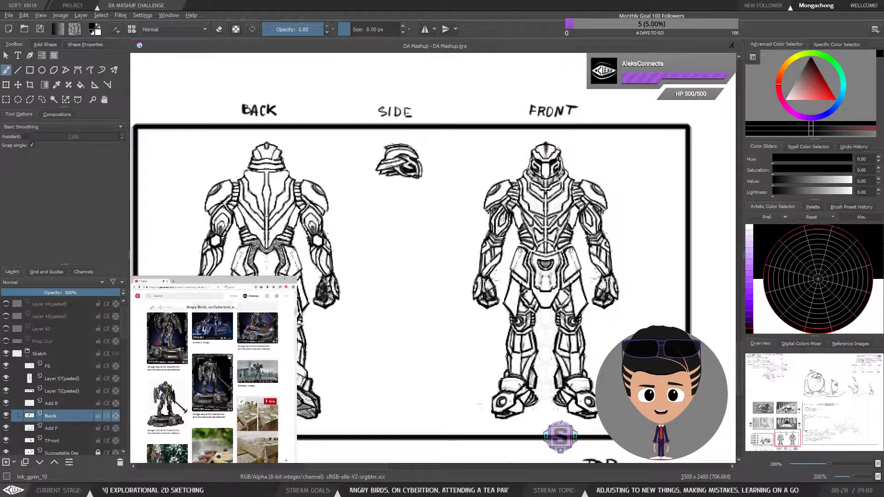
scroll(212, 387, "down", 3)
scroll(213, 387, "down", 3)
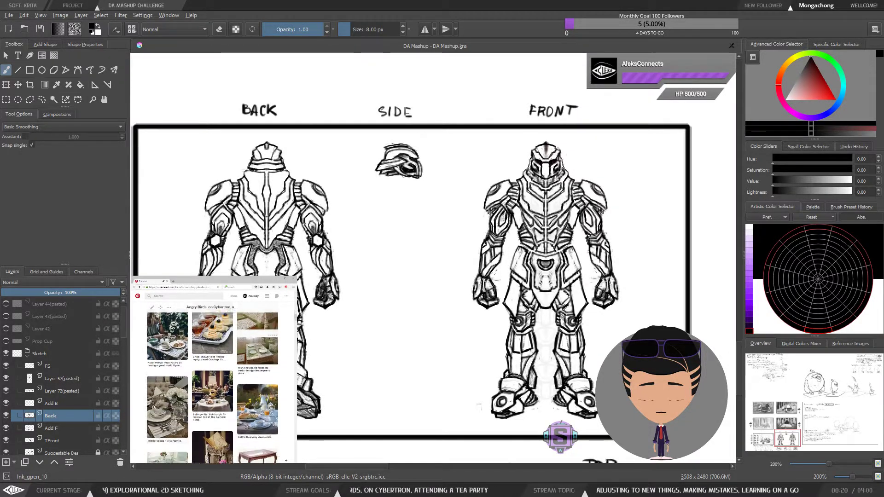
scroll(213, 387, "down", 3)
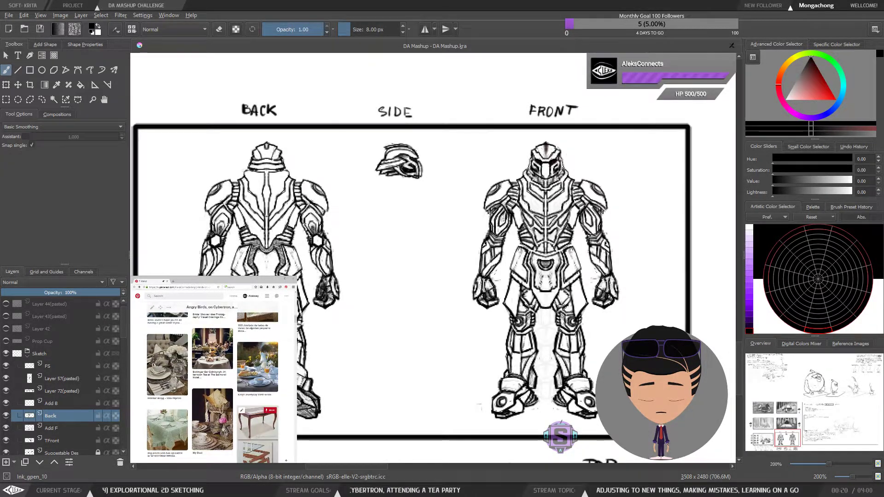
scroll(213, 386, "down", 3)
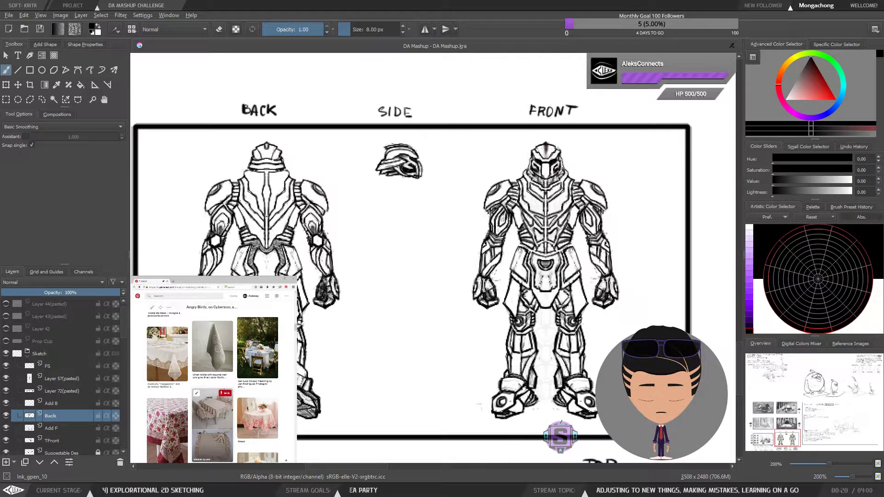
scroll(213, 386, "up", 2)
scroll(213, 428, "up", 12)
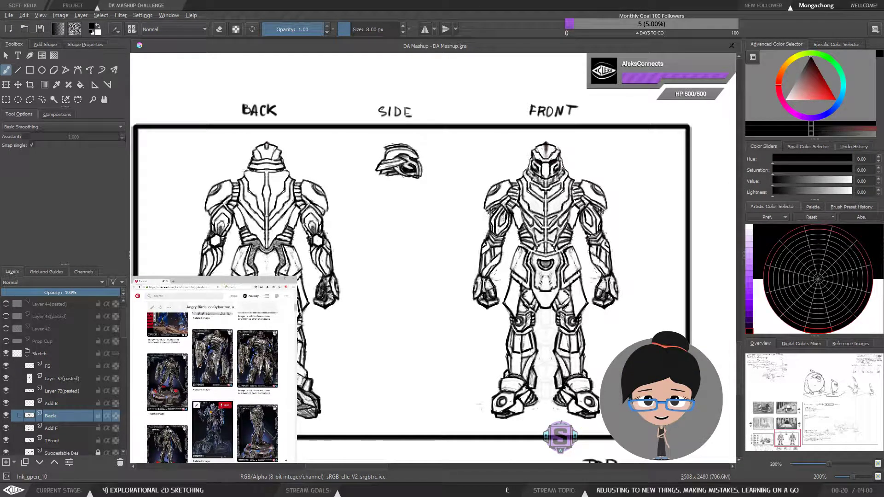
scroll(212, 433, "up", 10)
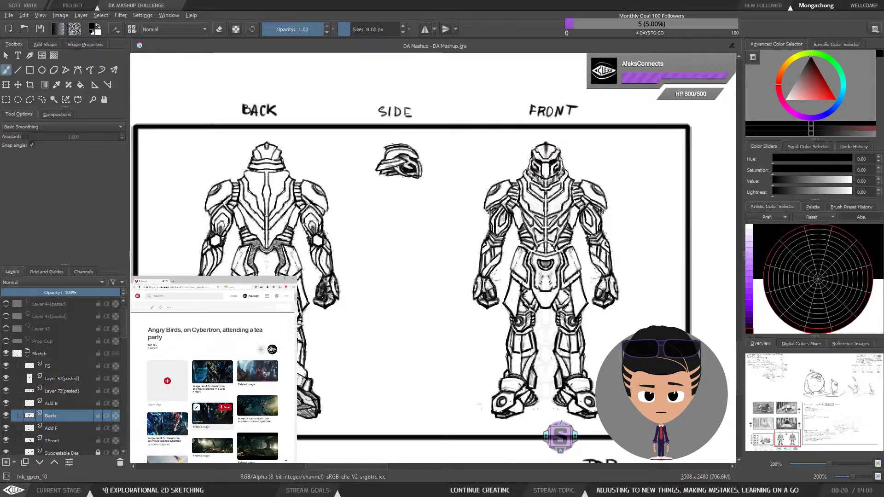
Look down the board through the teacup, tiered cake and Angry Birds pins to the dark Cybertron landscape pins.
scroll(213, 387, "down", 4)
scroll(213, 386, "down", 3)
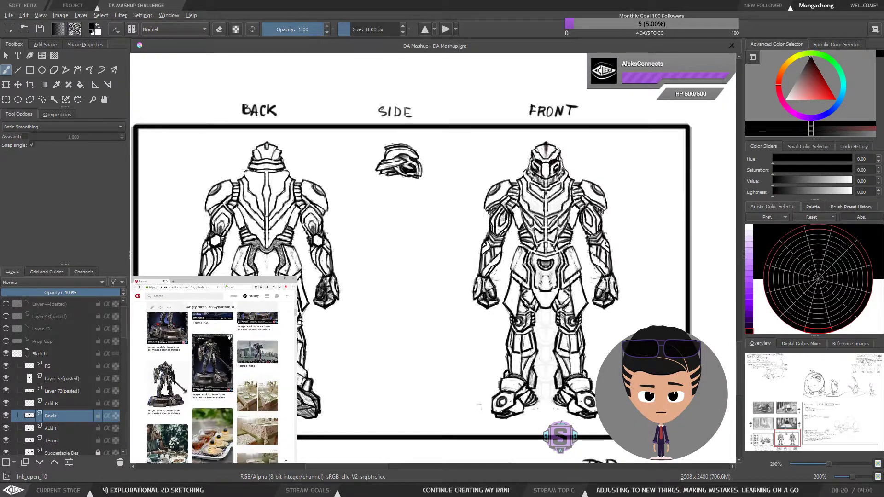
scroll(213, 387, "down", 4)
scroll(212, 386, "down", 3)
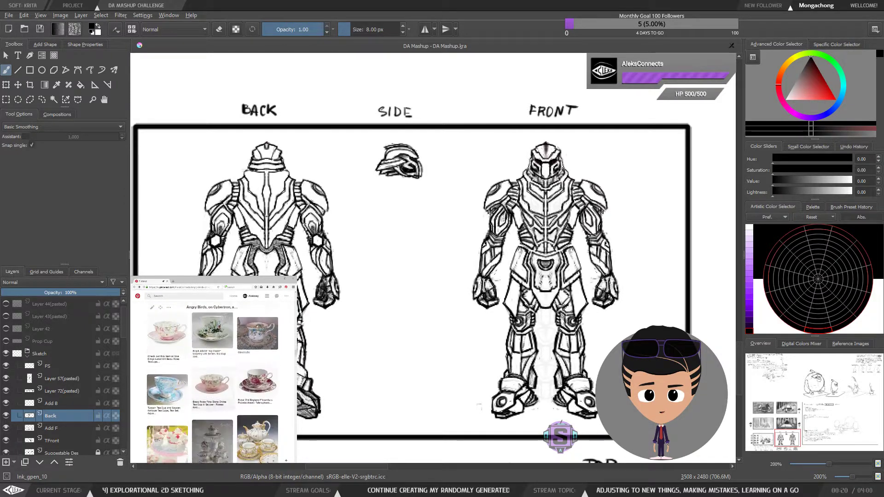
scroll(213, 387, "down", 6)
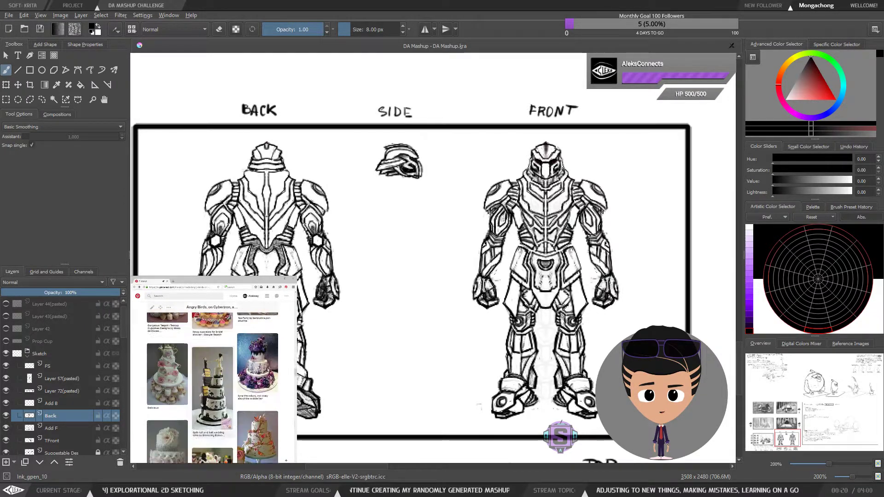
scroll(213, 387, "down", 6)
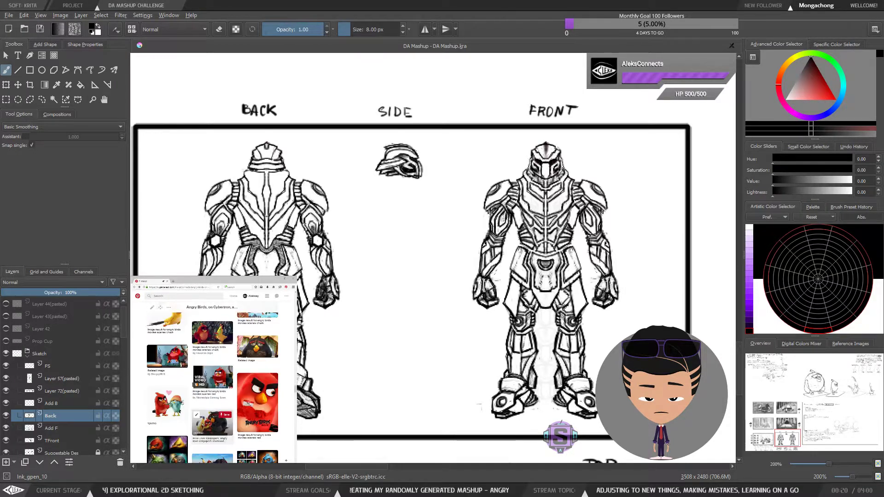
scroll(213, 387, "down", 8)
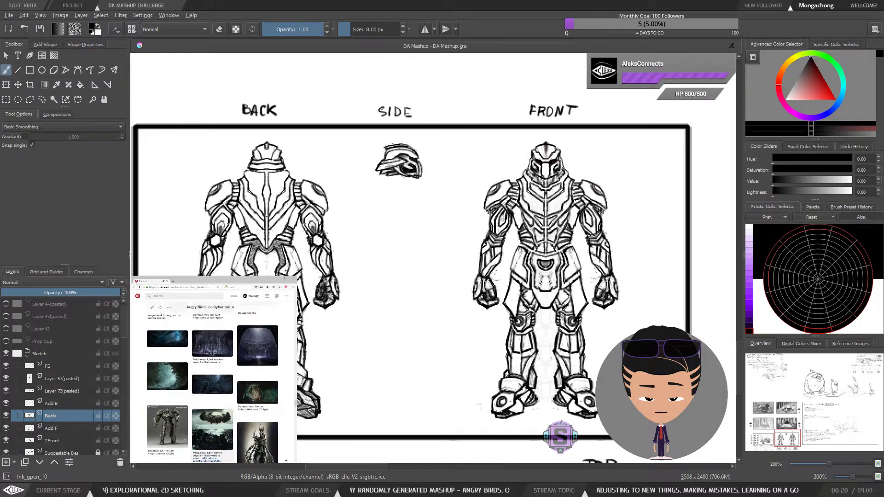
Examine the full-body Transformers character and poster pins farther down, and return to the beginning of the board.
scroll(212, 387, "down", 6)
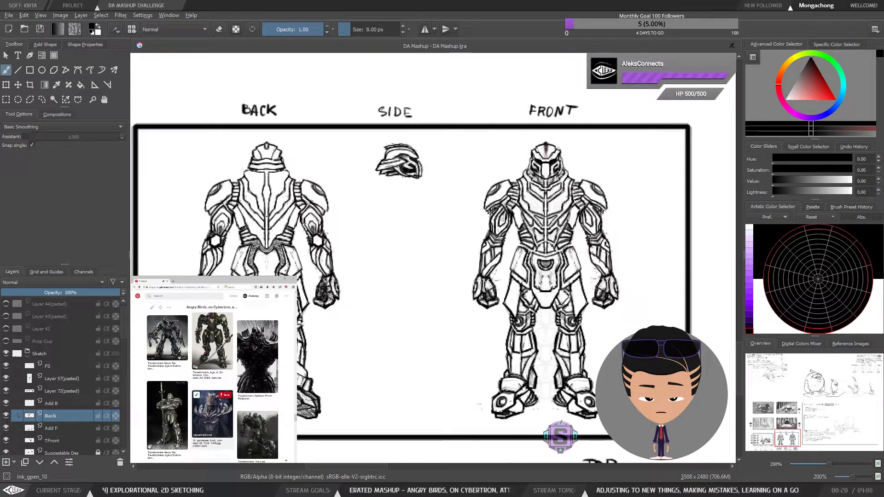
scroll(212, 387, "down", 3)
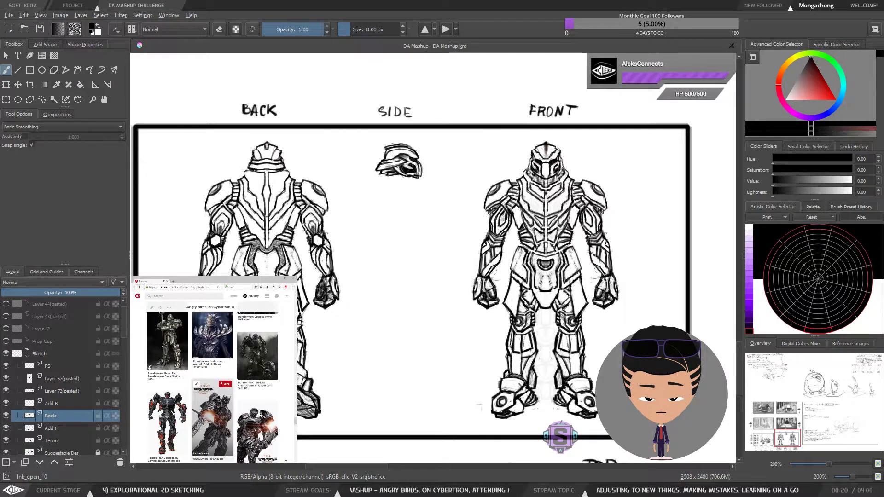
scroll(213, 386, "down", 3)
scroll(213, 387, "down", 5)
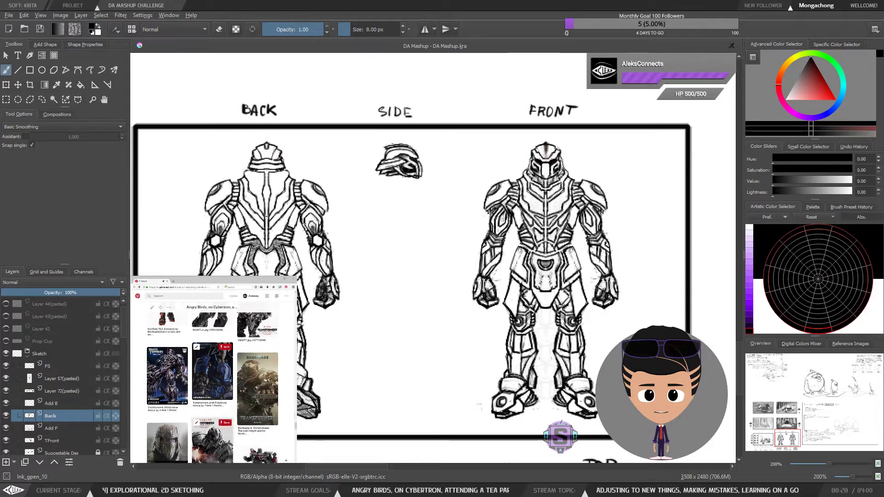
scroll(213, 386, "up", 20)
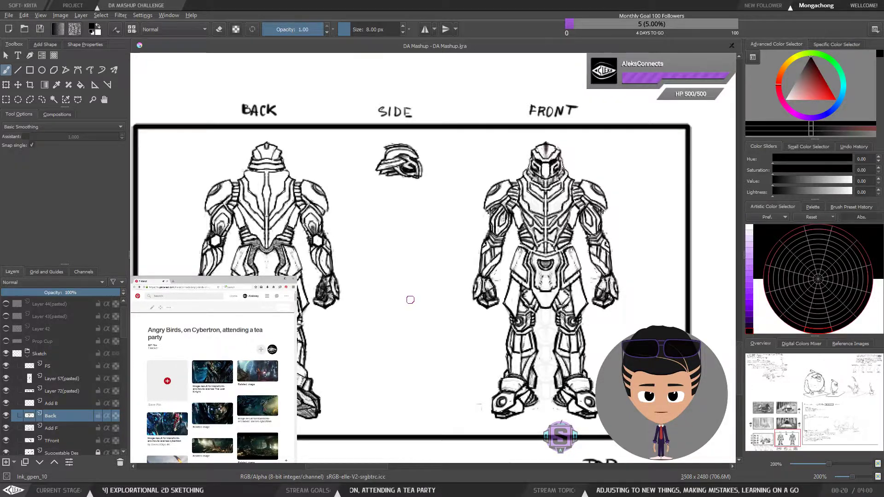
Examine the Angry Birds tea party scene sketch in the canvas panel beside the robot turnaround.
scroll(411, 299, "down", 3)
left_click_drag(411, 300, 553, 299)
scroll(353, 291, "up", 4)
scroll(352, 292, "down", 2)
scroll(446, 300, "up", 4)
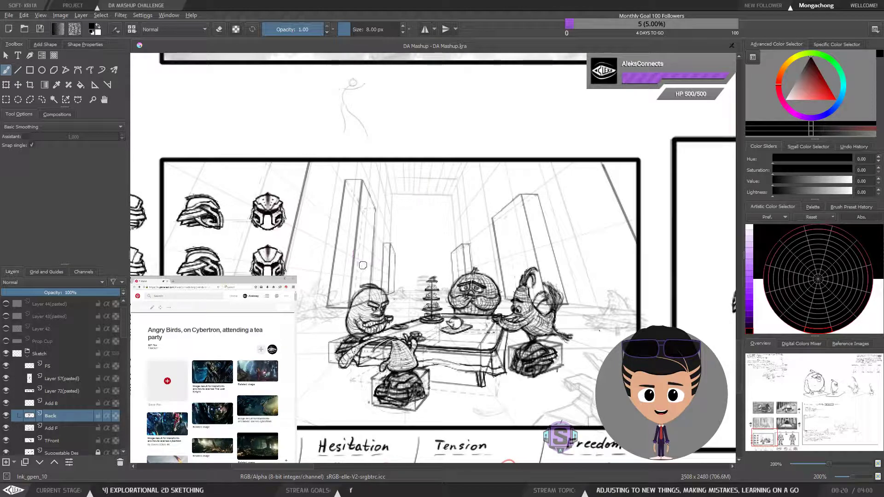
scroll(378, 260, "down", 1)
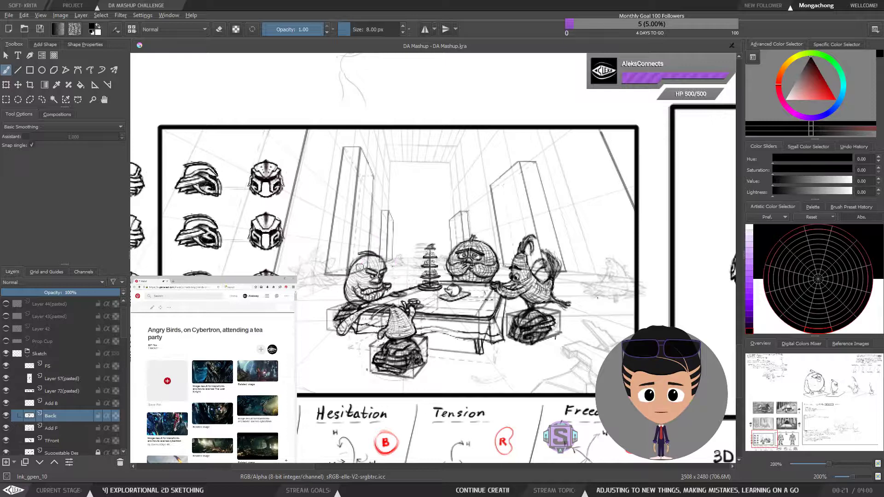
left_click_drag(425, 310, 418, 319)
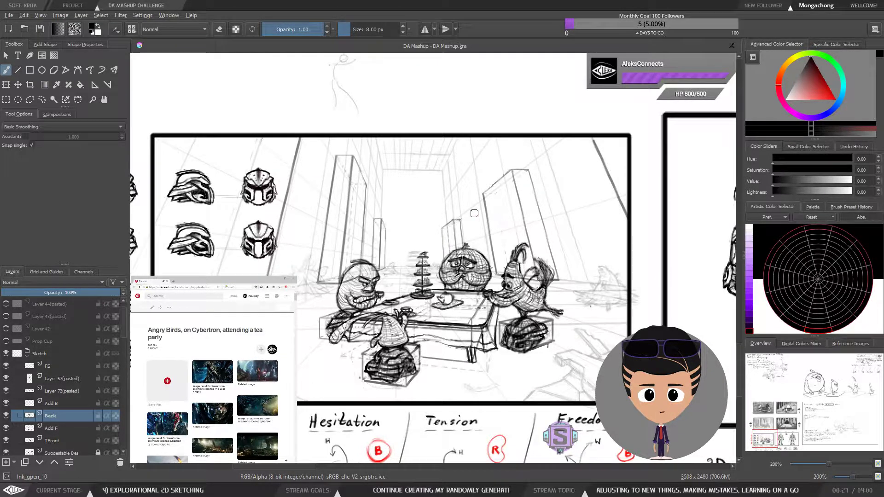
Examine the Angry Birds tea party scene's composition, including the seated birds, table, robot-part seats and background pillars.
left_click_drag(591, 262, 258, 267)
mouse_move(596, 303)
left_mouse_down()
mouse_move(437, 288)
mouse_move(650, 273)
left_mouse_up()
left_click_drag(507, 286, 624, 273)
mouse_move(362, 333)
left_mouse_down()
mouse_move(421, 340)
mouse_move(465, 359)
left_mouse_up()
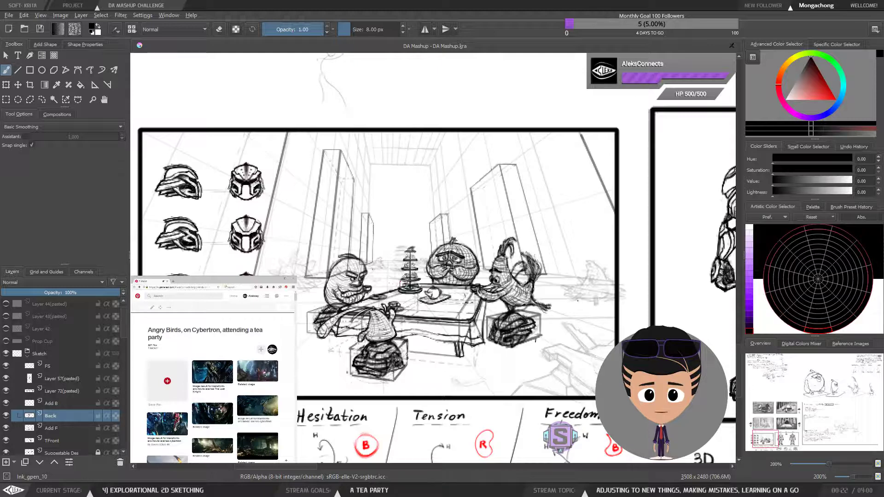
scroll(404, 284, "down", 1)
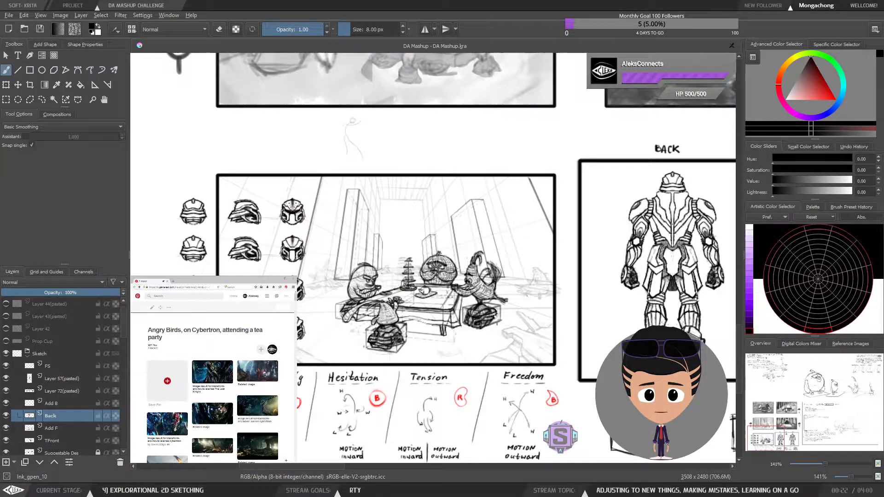
scroll(404, 284, "up", 1)
scroll(404, 284, "up", 1)
mouse_move(415, 279)
left_mouse_down()
mouse_move(406, 268)
mouse_move(396, 281)
mouse_move(429, 300)
mouse_move(432, 279)
left_mouse_up()
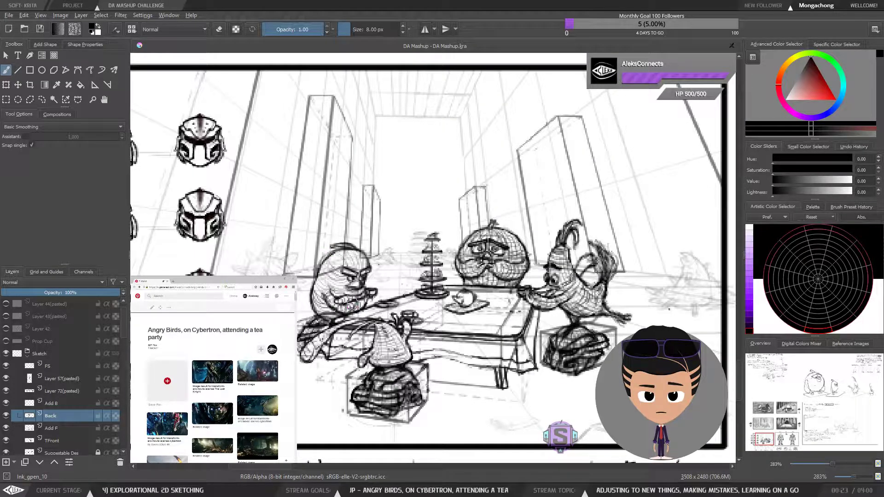
mouse_move(426, 264)
left_mouse_down()
mouse_move(403, 300)
mouse_move(407, 293)
left_mouse_up()
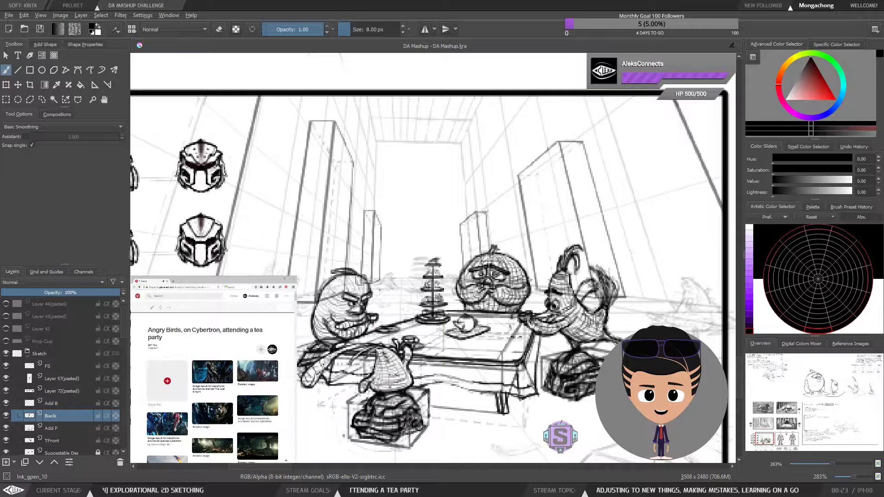
left_click_drag(519, 264, 448, 263)
scroll(456, 261, "down", 2)
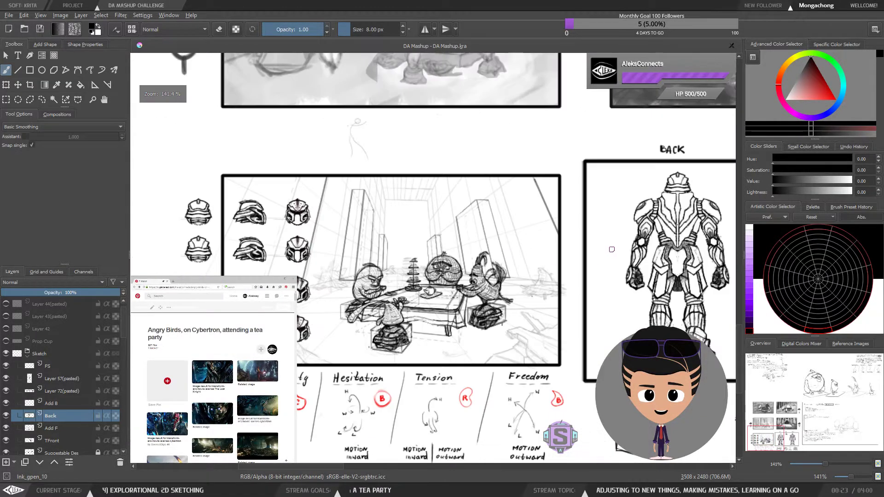
Compare the tea party scene with the adjacent robot turnaround and helmet variations, and study the scene's table and characters closely.
left_click_drag(595, 249, 335, 242)
left_click_drag(398, 279, 540, 269)
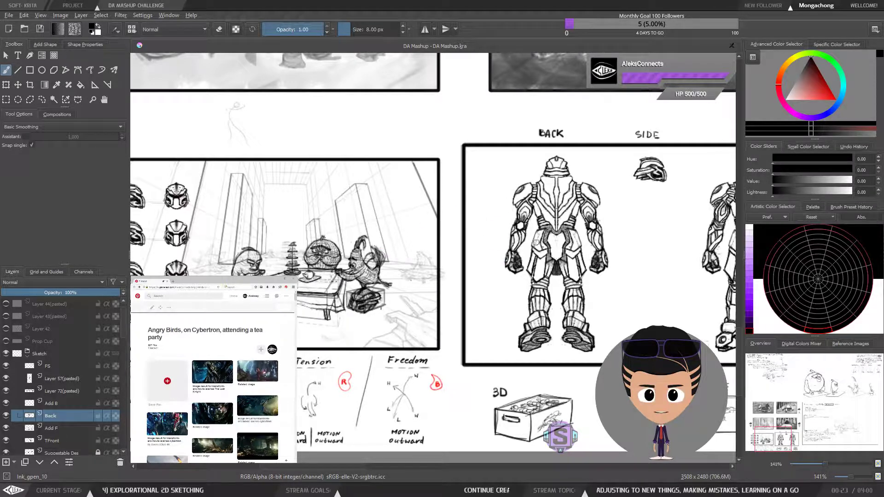
left_click_drag(595, 278, 631, 276)
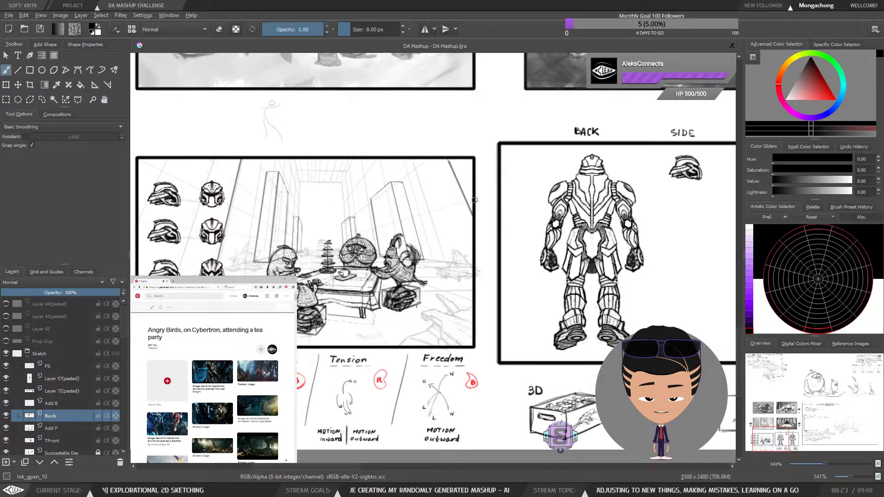
scroll(474, 200, "down", 1)
scroll(557, 142, "down", 1)
scroll(430, 212, "up", 2)
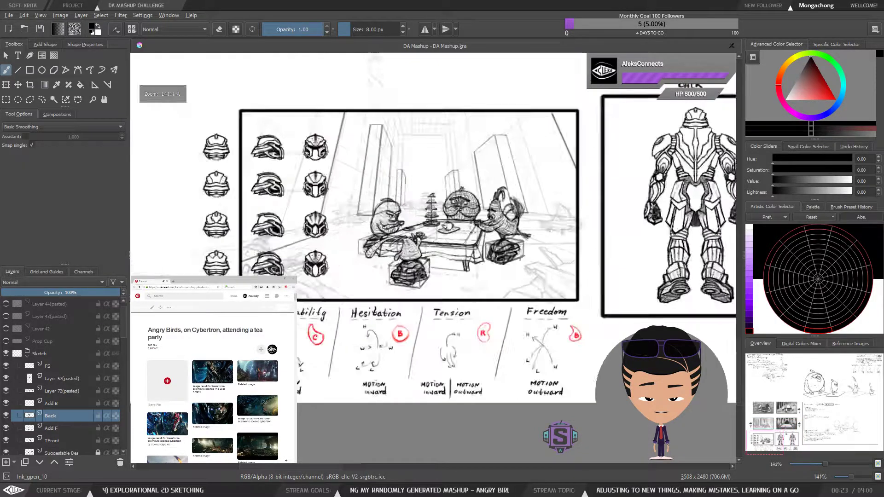
scroll(447, 264, "up", 1)
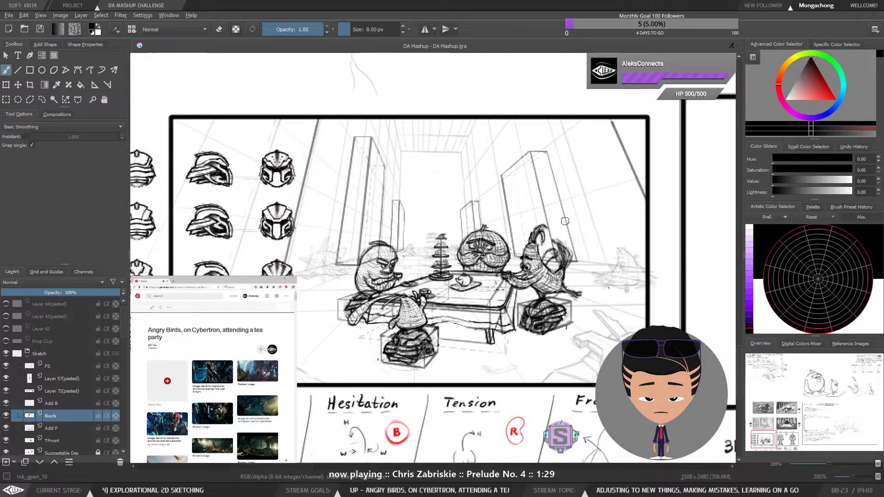
scroll(551, 229, "down", 1)
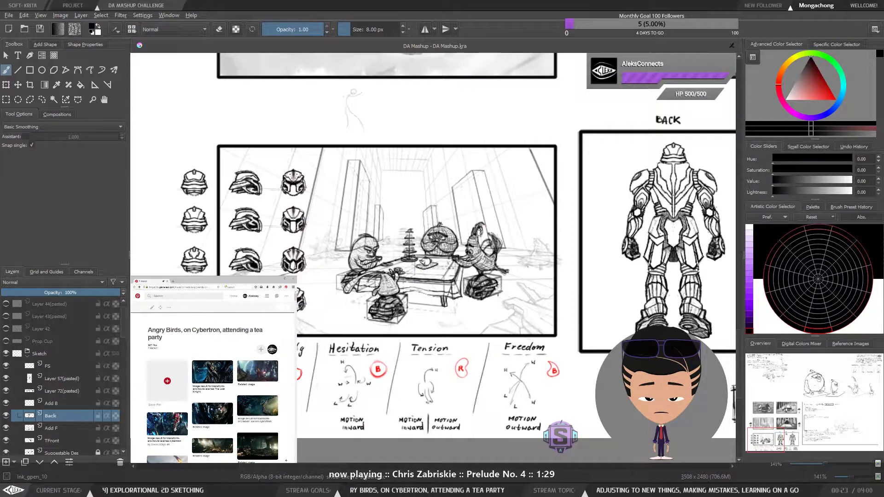
scroll(414, 276, "up", 1)
mouse_move(455, 257)
left_mouse_down()
mouse_move(458, 265)
mouse_move(453, 225)
left_mouse_up()
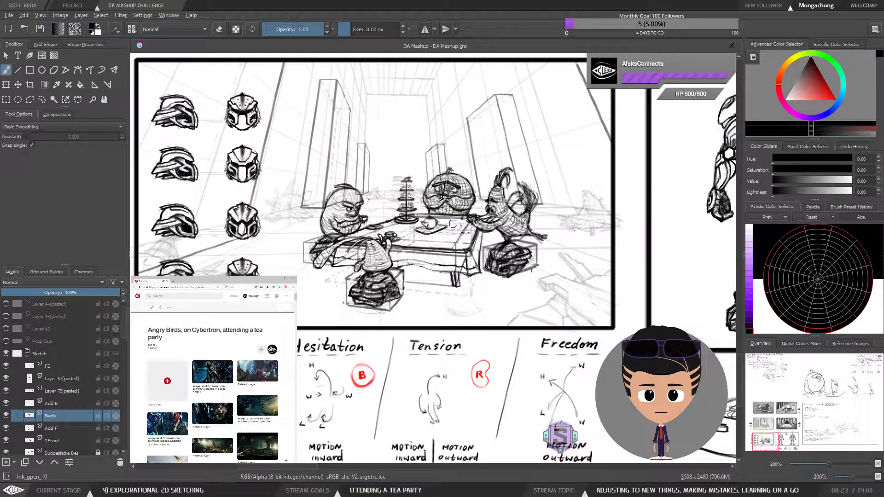
scroll(453, 224, "down", 1)
scroll(453, 223, "up", 1)
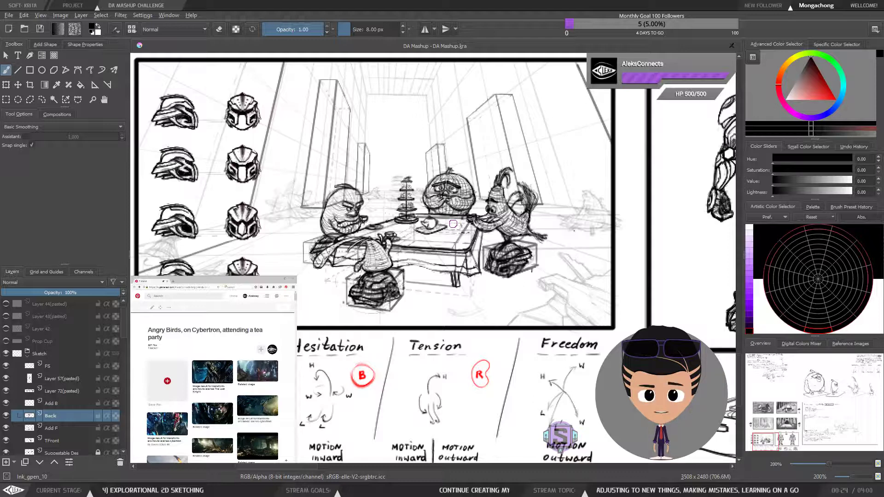
Examine the robot turnaround's back and front views around the empty space below the side-view helmet.
scroll(453, 223, "down", 1)
left_click_drag(541, 231, 273, 206)
left_click_drag(462, 207, 350, 230)
scroll(359, 221, "up", 1)
scroll(474, 183, "up", 1)
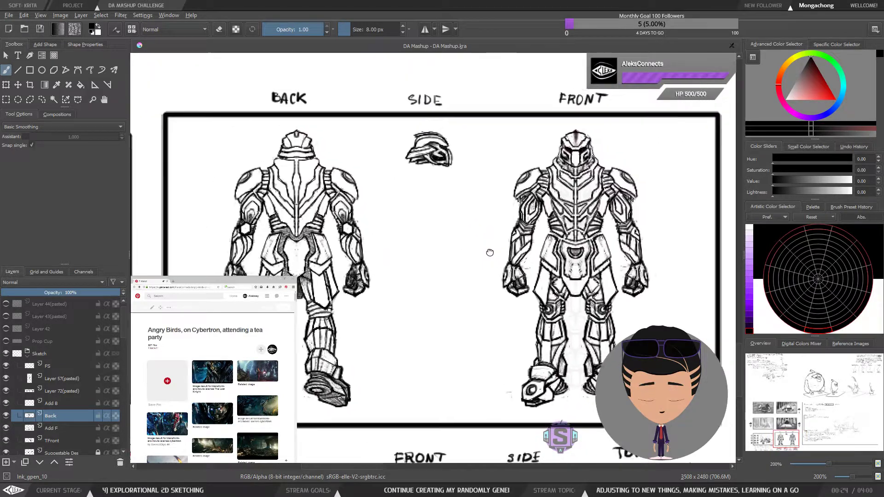
left_click_drag(474, 257, 474, 253)
left_click_drag(472, 220, 471, 242)
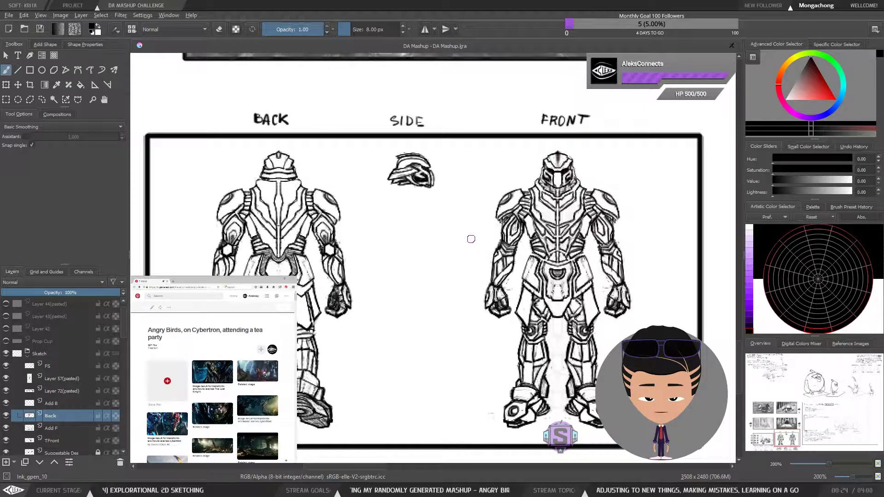
left_click_drag(481, 274, 469, 249)
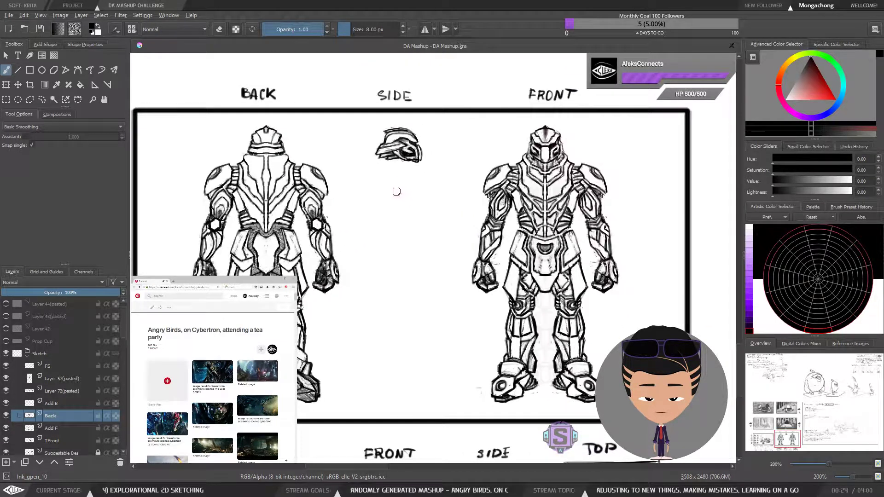
Try freehand body strokes below the side-view helmet, enlarging the brush to 10 px, and undo them.
scroll(397, 171, "up", 1)
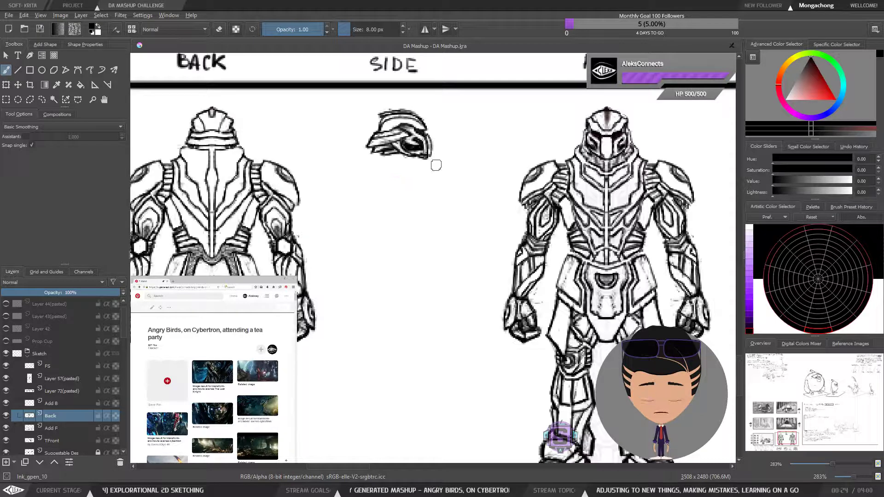
mouse_move(377, 169)
left_mouse_down()
mouse_move(405, 220)
mouse_move(408, 349)
left_mouse_up()
key("ctrl+z")
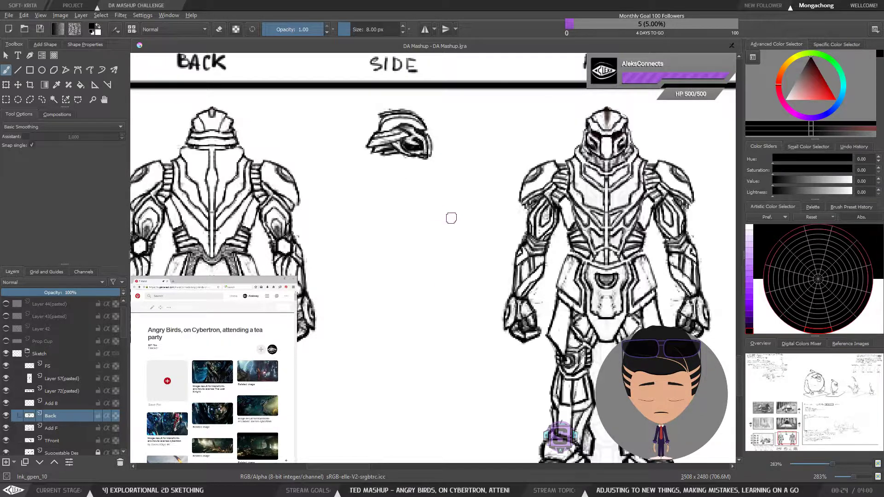
left_click_drag(420, 228, 419, 220)
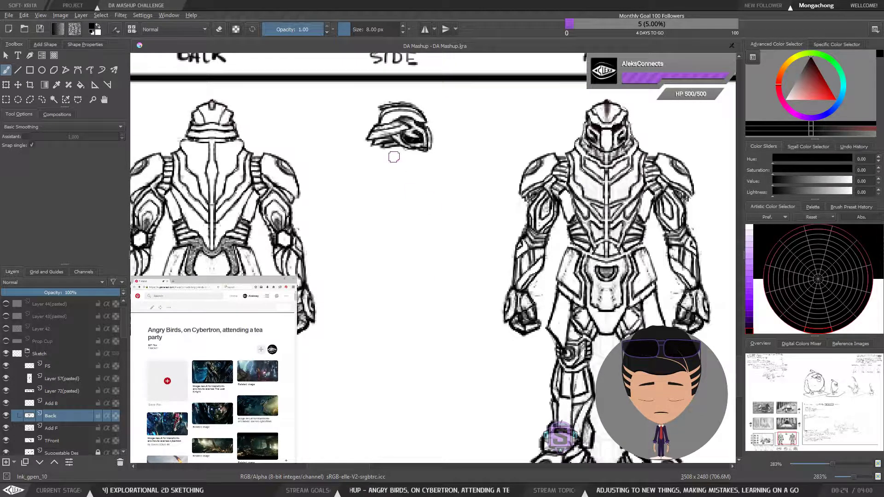
key("bracketright")
key("bracketright")
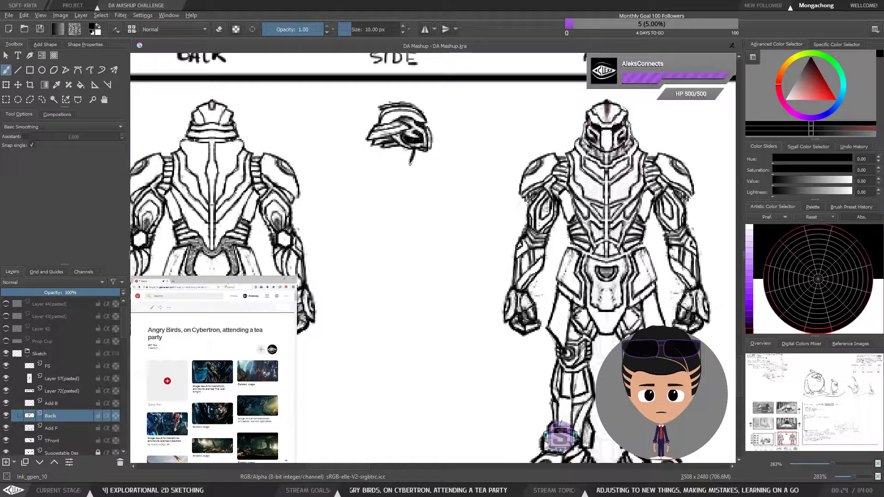
left_click_drag(415, 150, 414, 154)
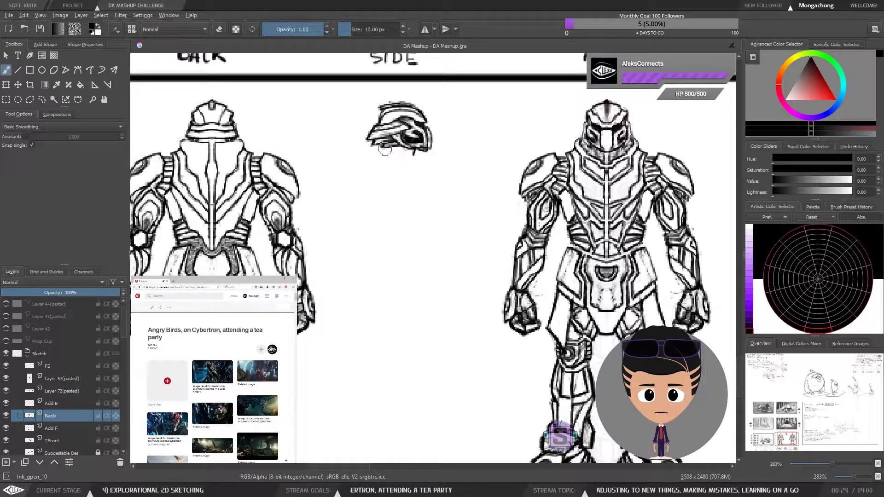
key("ctrl+z")
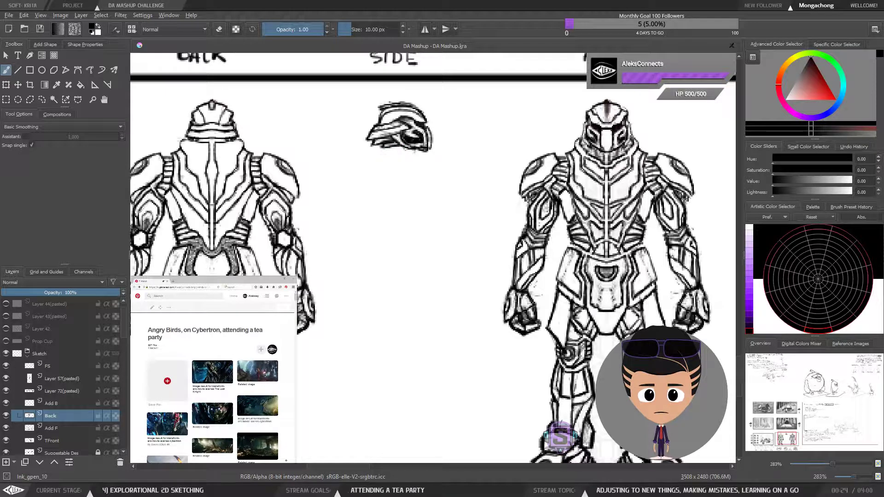
Add a new paint layer directly above the Back layer and name it "Side".
left_click(5, 415)
left_click(5, 416)
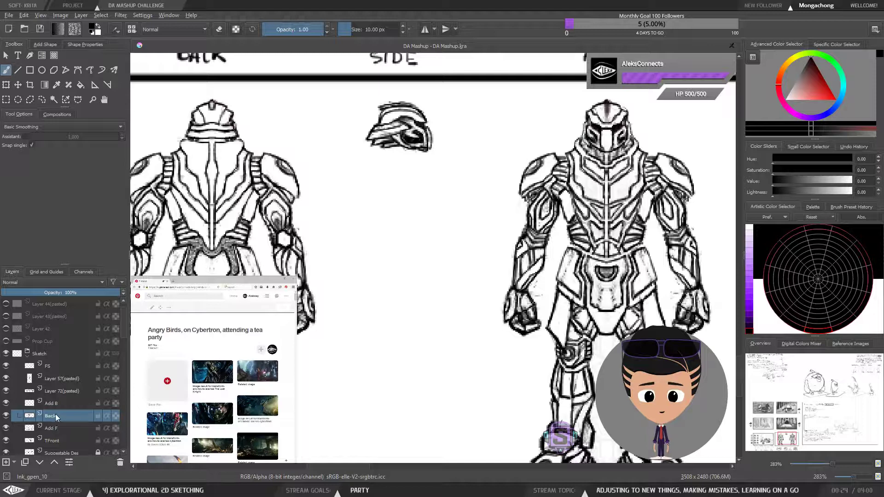
left_click(6, 461)
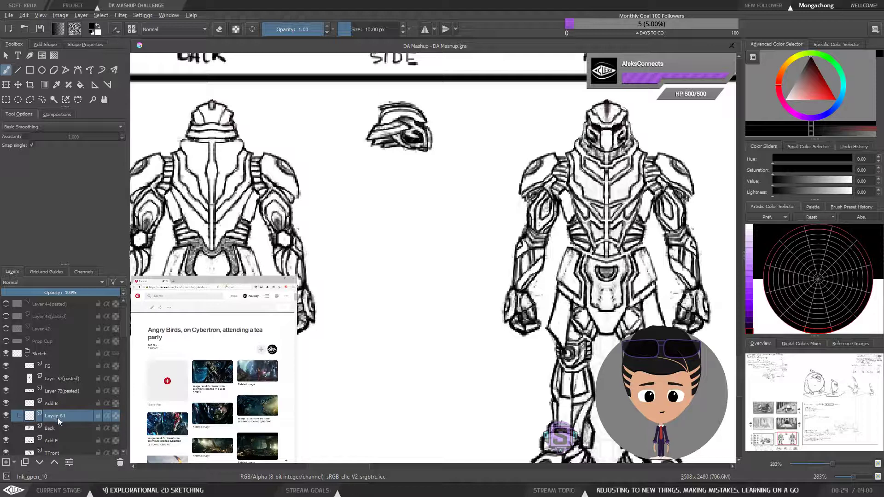
double_click(59, 417)
type("S")
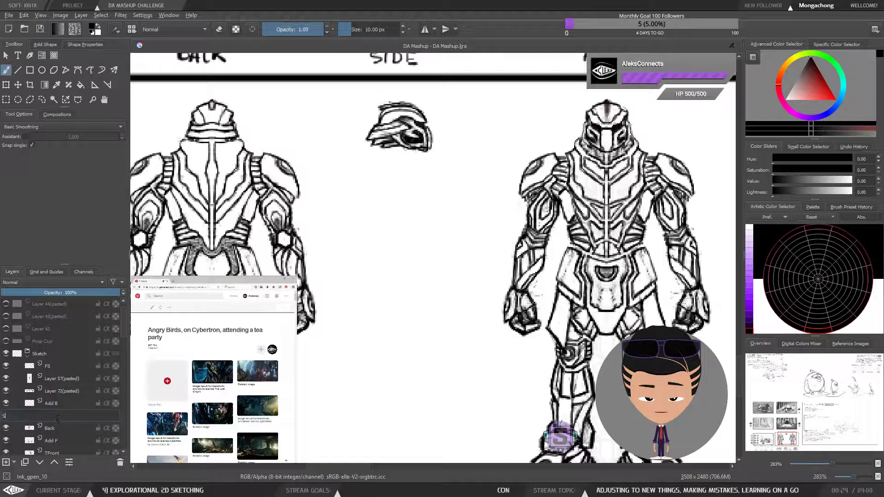
type("ide")
key("Return")
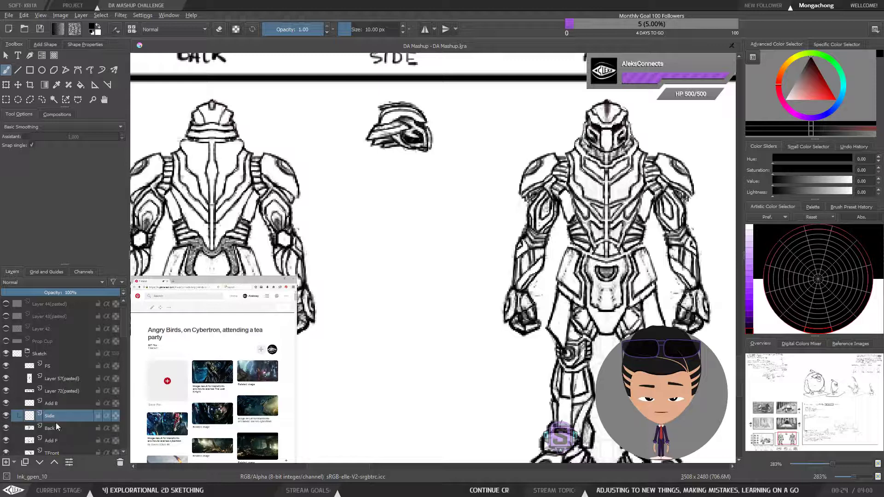
left_click(7, 415)
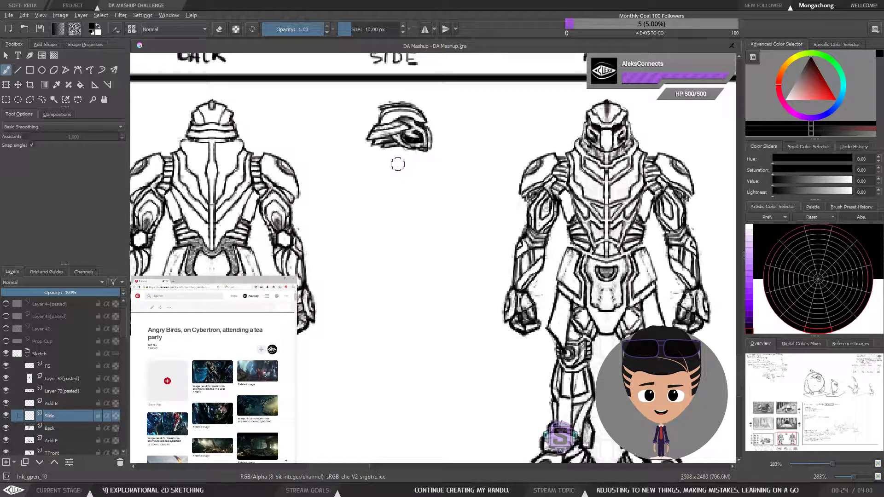
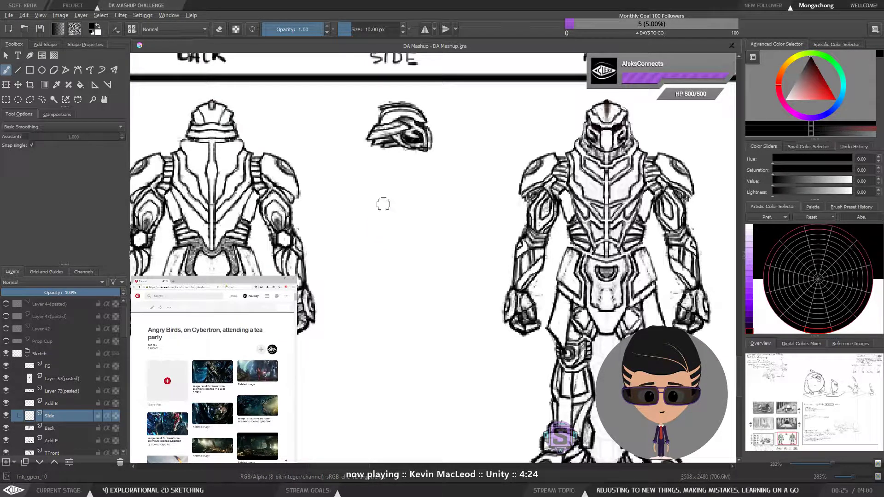
Try a long curved body line below the side-view helmet on the Side layer, and clear it.
mouse_move(400, 164)
left_mouse_down()
mouse_move(408, 188)
mouse_move(379, 307)
mouse_move(411, 332)
left_mouse_up()
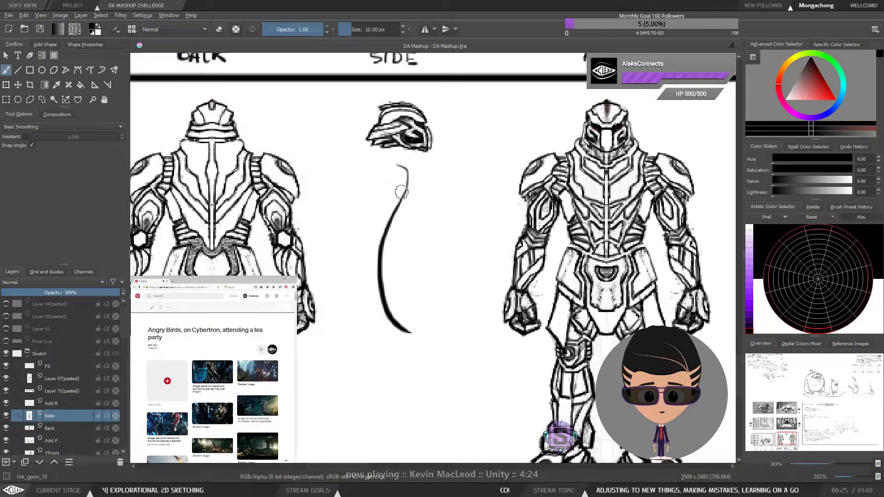
key("ctrl+shift+f")
mouse_move(431, 176)
left_mouse_down()
mouse_move(385, 160)
mouse_move(361, 325)
mouse_move(405, 366)
mouse_move(436, 167)
left_mouse_up()
key("Delete")
key("ctrl+shift+a")
key("b")
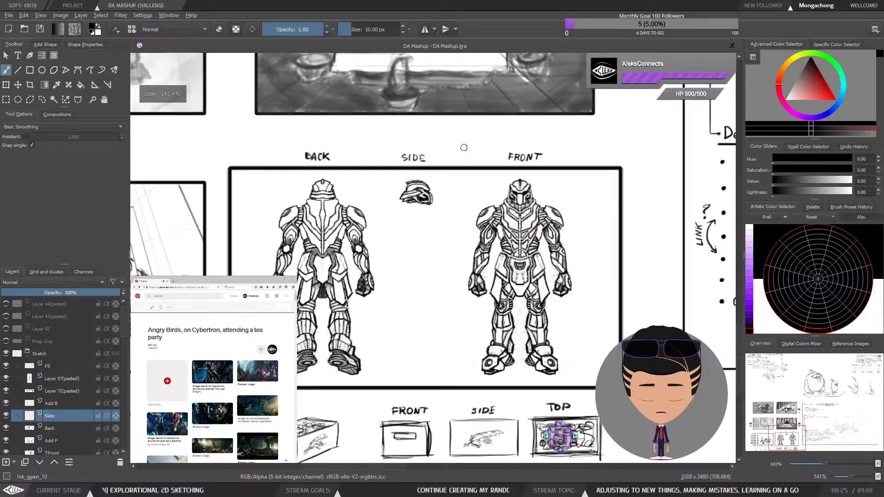
Set the brush size to 12 px for sketching the robot's side view.
left_click_drag(421, 218, 421, 264)
key("bracketright")
key("bracketright")
key("ctrl+minus")
key("ctrl+minus")
key("ctrl+minus")
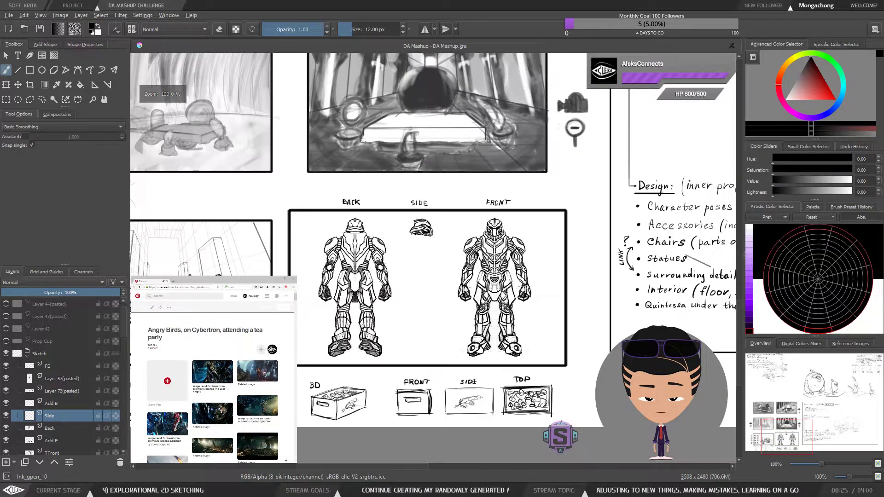
Study the back and front robot views against the side-view helmet to judge the side body's proportions.
mouse_move(421, 273)
left_mouse_down()
mouse_move(589, 237)
mouse_move(645, 243)
mouse_move(408, 274)
left_mouse_up()
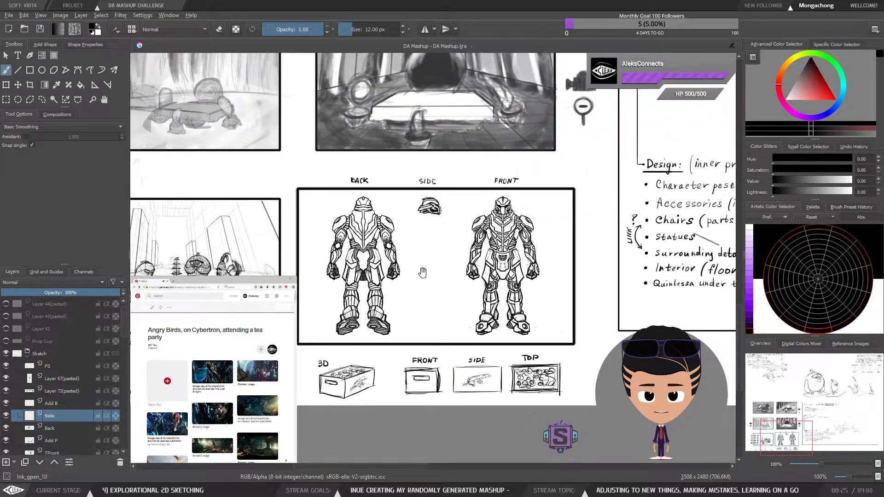
left_click_drag(489, 263, 484, 277)
scroll(433, 255, "up", 2)
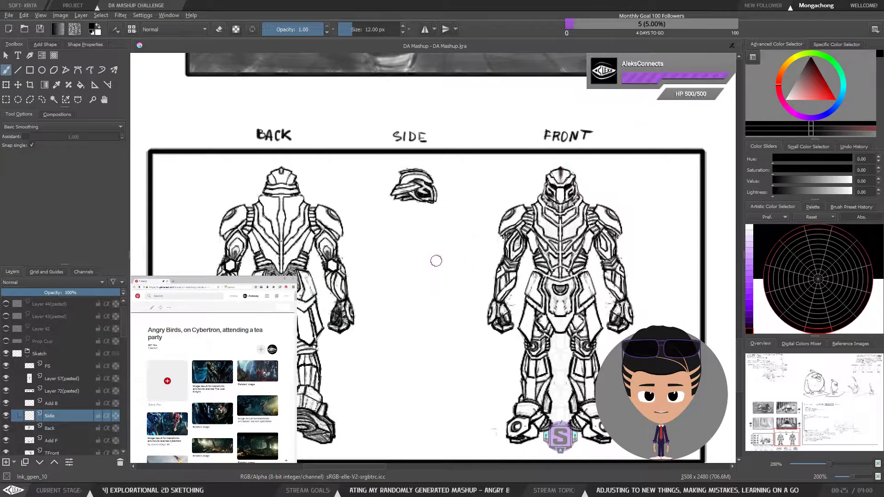
scroll(436, 261, "up", 2)
mouse_move(438, 270)
left_mouse_down()
mouse_move(413, 325)
mouse_move(398, 242)
mouse_move(430, 306)
mouse_move(442, 271)
left_mouse_up()
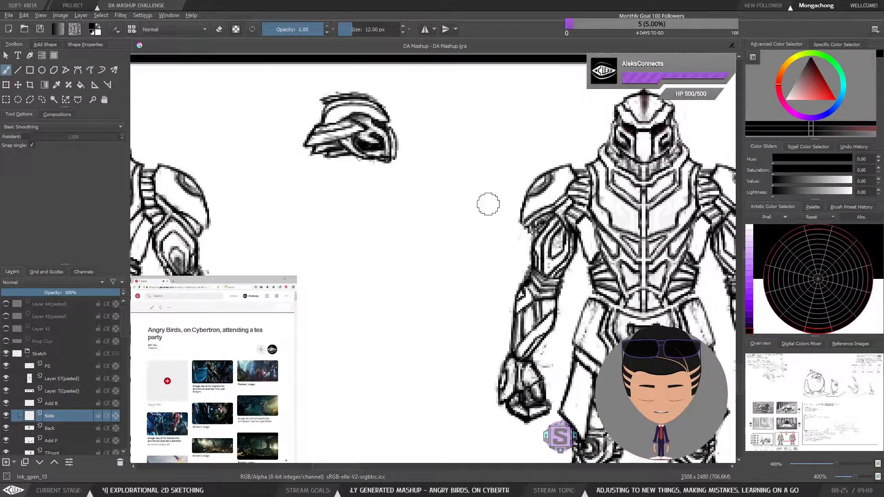
scroll(438, 155, "down", 2)
left_click_drag(405, 294, 422, 245)
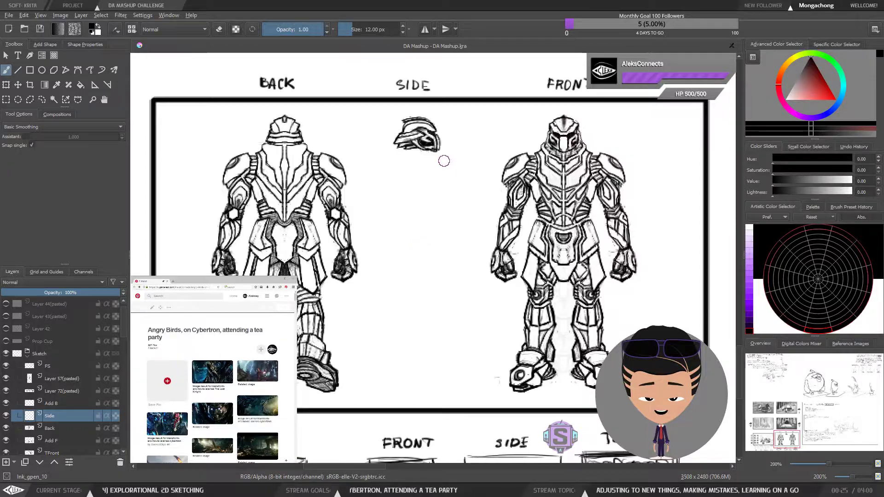
key("ctrl+plus")
key("ctrl+plus")
left_click_drag(425, 183, 404, 330)
key("ctrl+minus")
key("ctrl+minus")
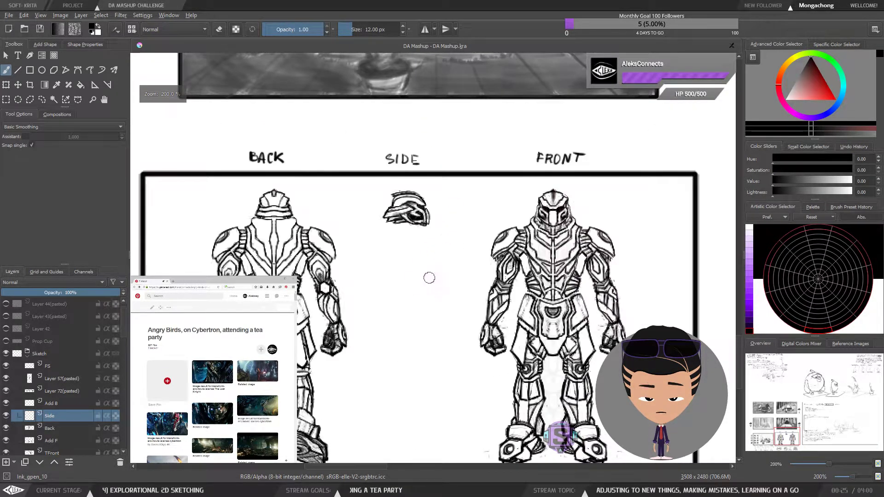
Set the brush size to 3 px for fine sketching beneath the side-view helmet.
scroll(428, 277, "down", 1)
scroll(400, 205, "up", 2)
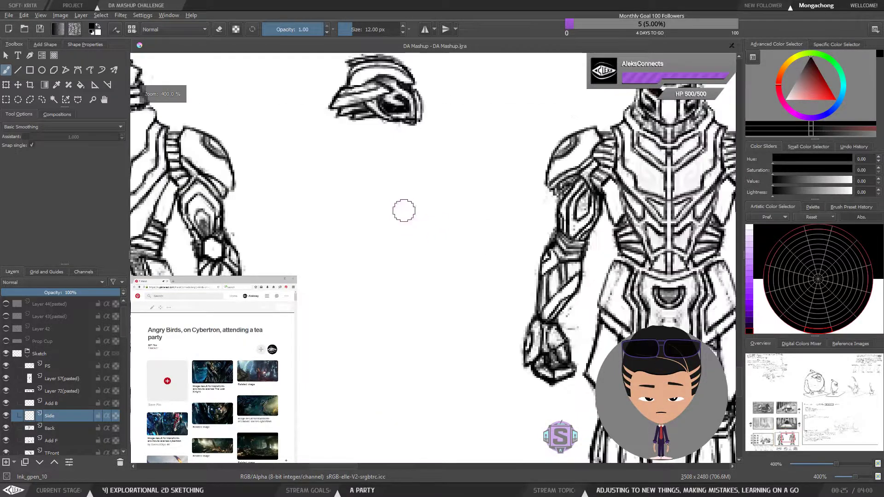
key("bracketleft")
key("bracketleft")
key("bracketleft")
key("bracketleft")
key("bracketleft")
key("bracketleft")
key("bracketleft")
key("bracketleft")
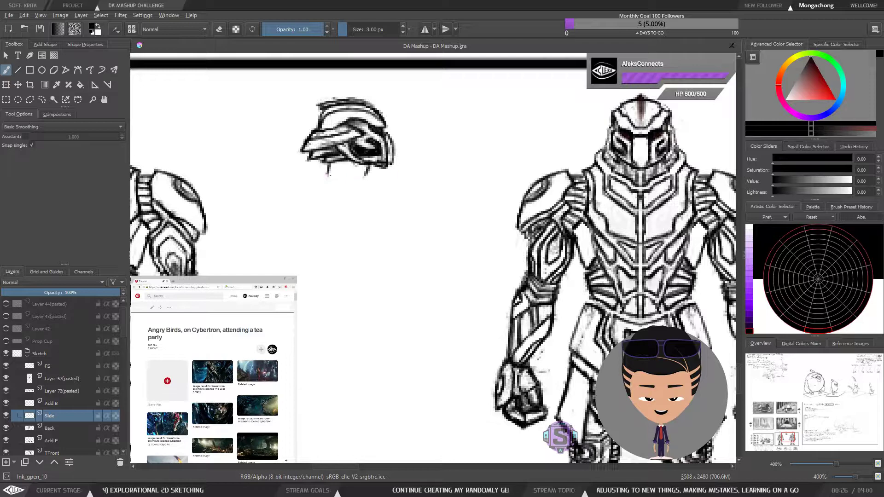
Lasso and delete the short neck lines beneath the side-view helmet, then clear the selection and return to the brush.
key("l")
mouse_move(391, 164)
left_mouse_down()
mouse_move(356, 143)
mouse_move(384, 202)
left_mouse_up()
key("Delete")
key("ctrl+shift+a")
key("b")
key("minus")
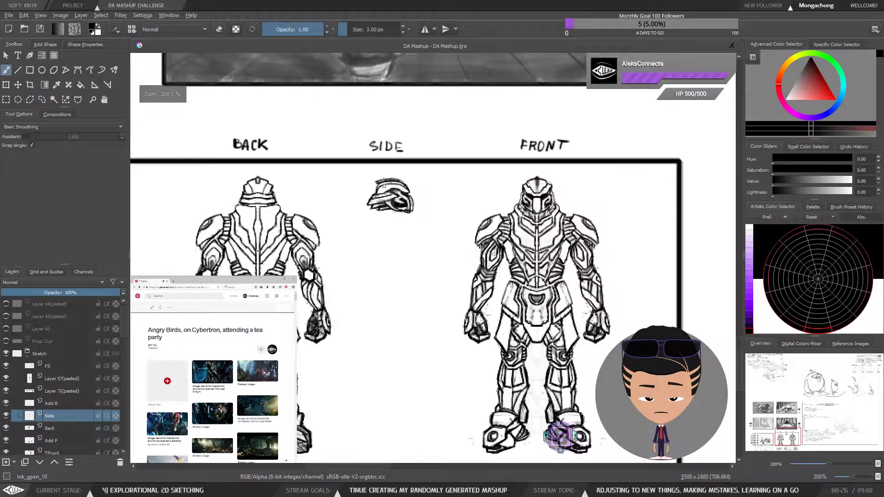
Examine the neck, shoulders and torso in the back and front views in relation to the side-view helmet.
key("plus")
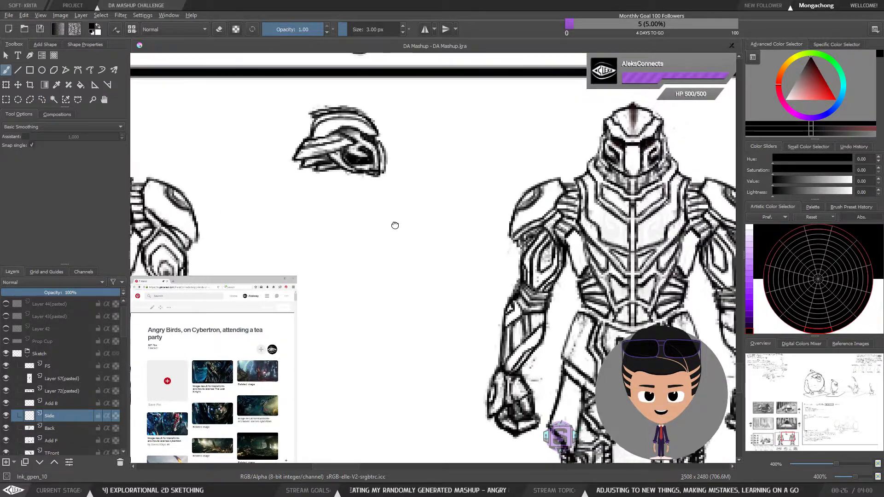
left_click_drag(406, 228, 360, 202)
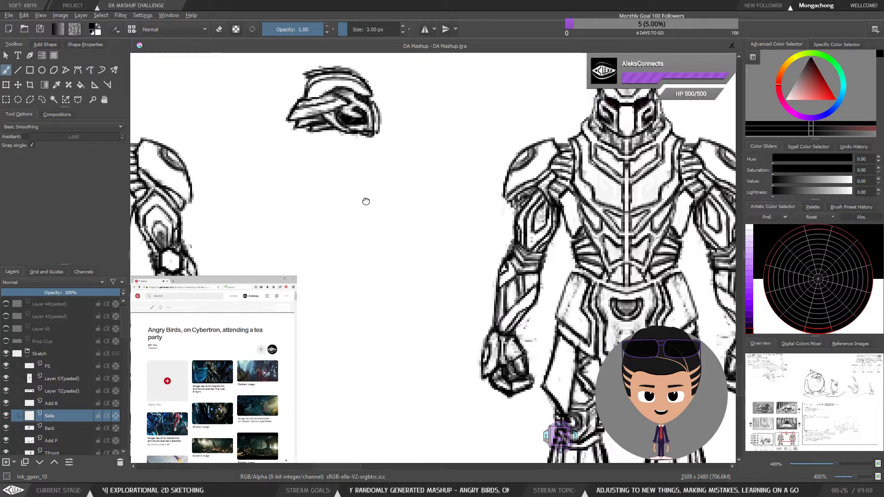
key("minus")
mouse_move(443, 233)
left_mouse_down()
mouse_move(459, 214)
mouse_move(425, 238)
mouse_move(419, 230)
mouse_move(556, 248)
mouse_move(547, 265)
mouse_move(503, 278)
left_mouse_up()
key("plus")
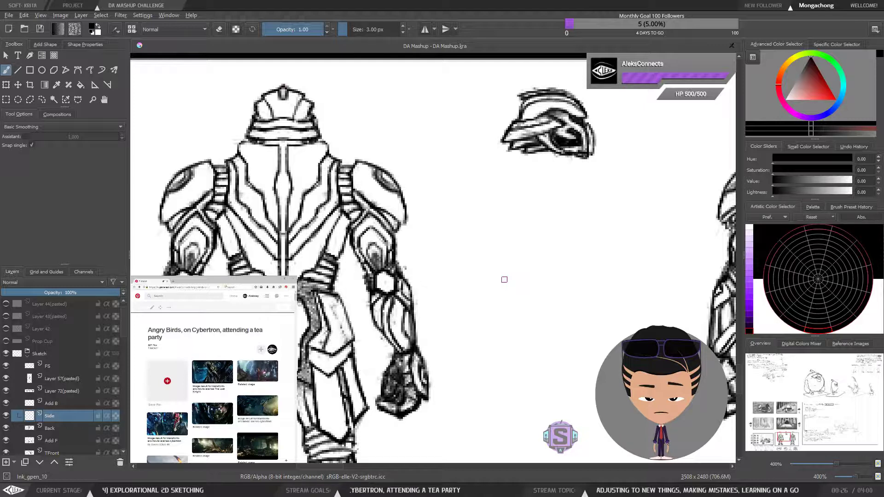
left_click_drag(572, 173, 430, 255)
key("minus")
key("minus")
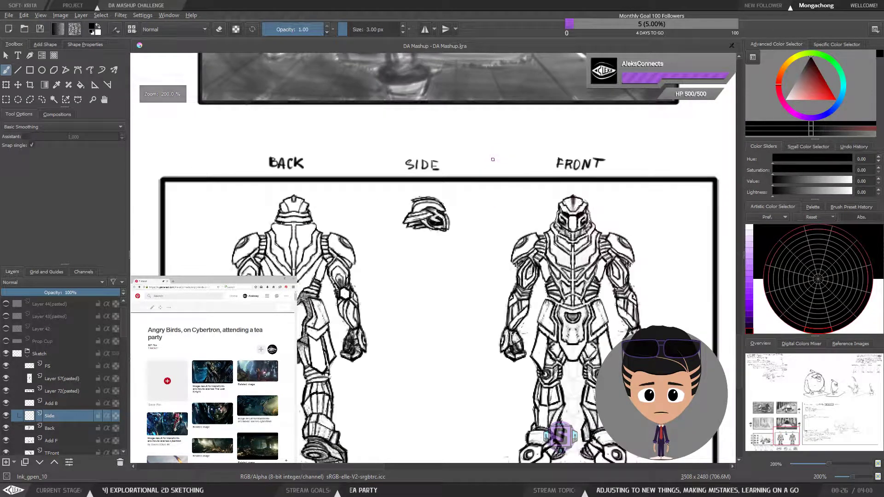
left_click_drag(445, 238, 423, 194)
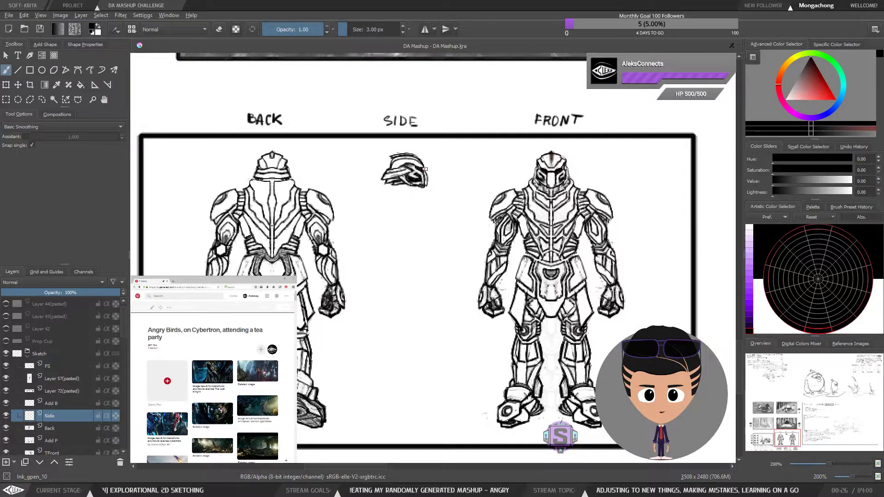
key("ctrl+plus")
key("ctrl+plus")
key("ctrl+minus")
key("ctrl+minus")
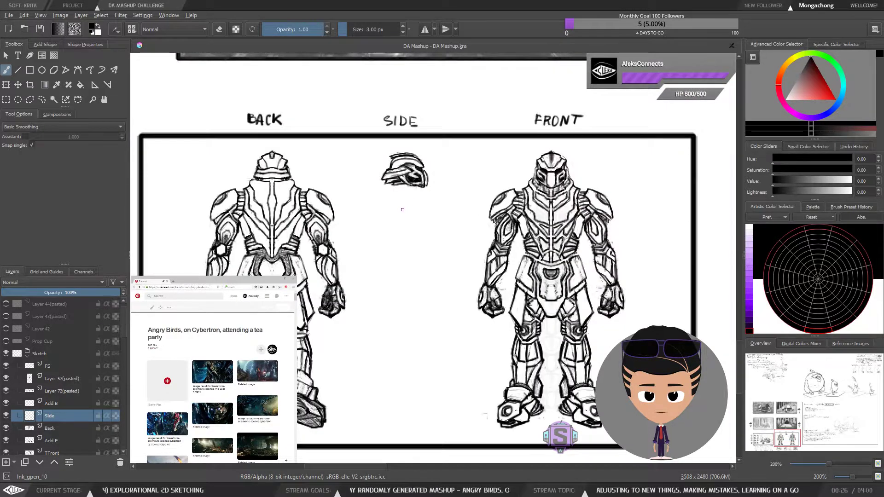
key("ctrl+equal")
left_click_drag(395, 138, 418, 225)
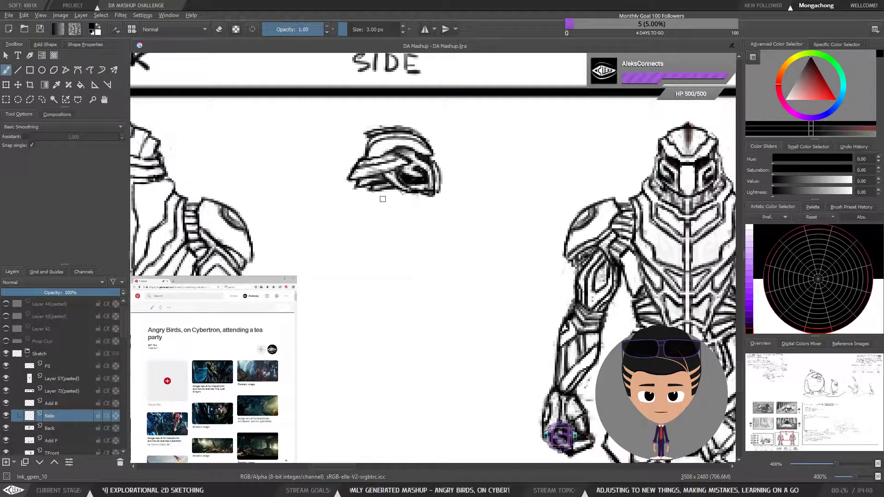
key("ctrl+minus")
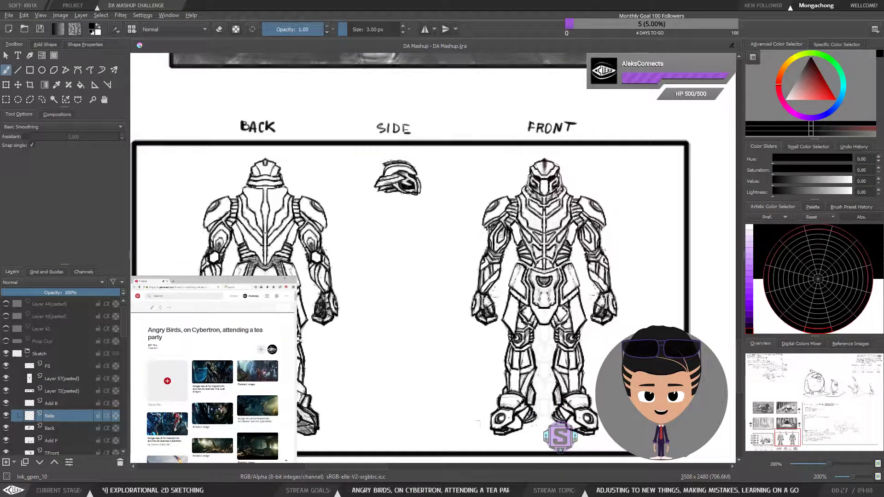
Browse the Pinterest board to the Transformers statue images and shorten its window to uncover the back view's feet.
scroll(212, 382, "down", 3)
scroll(212, 383, "down", 4)
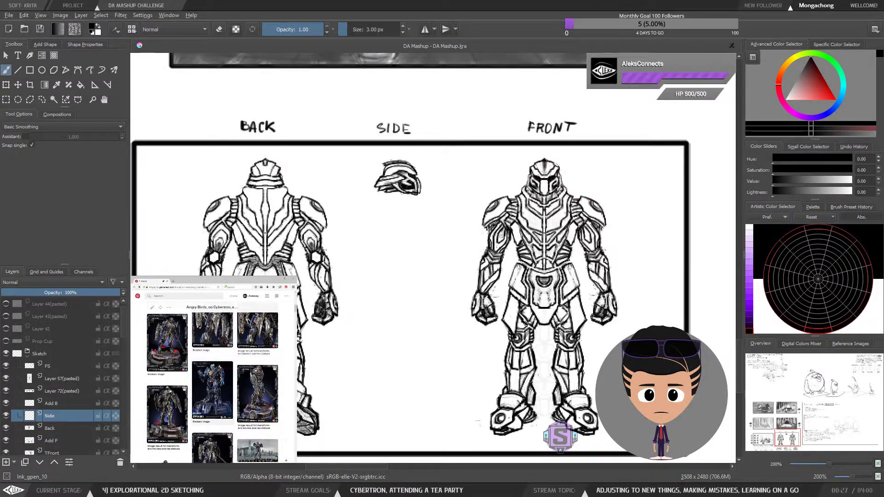
scroll(213, 383, "up", 2)
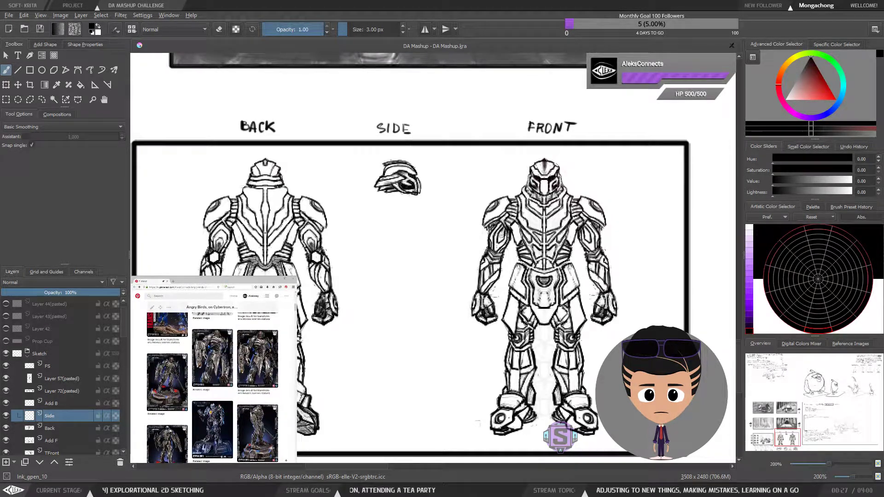
left_click_drag(224, 280, 224, 377)
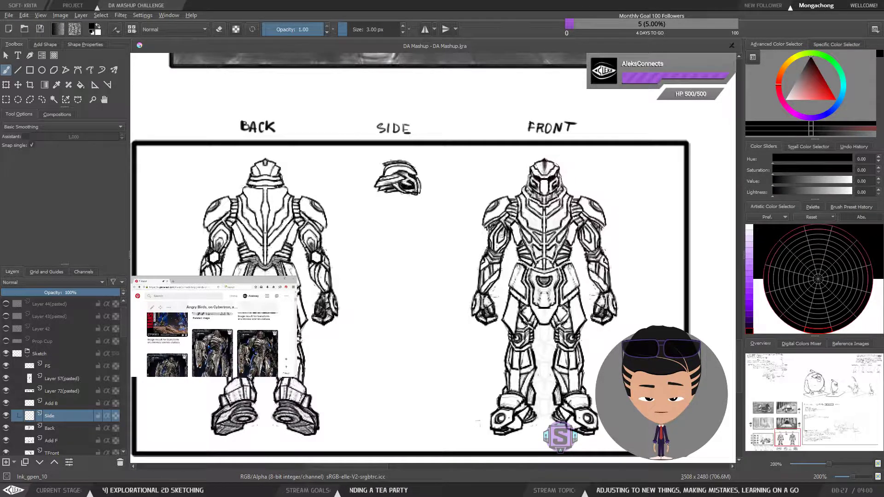
scroll(213, 345, "up", 1)
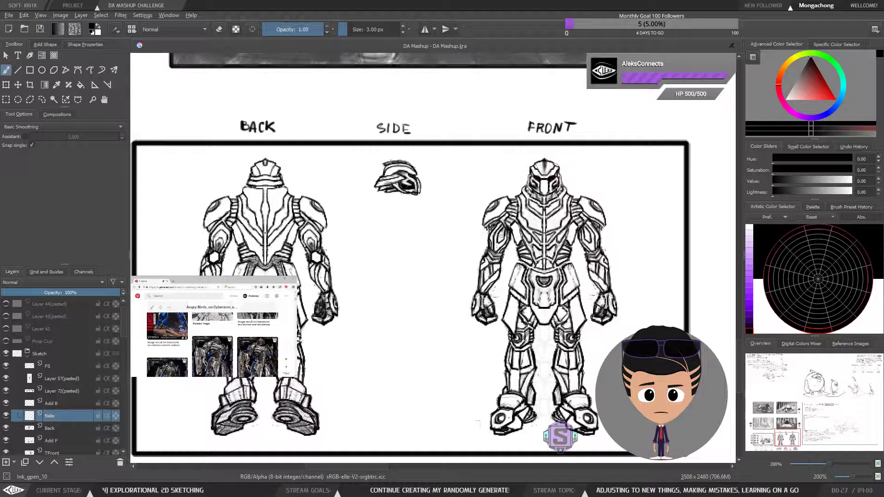
Try long vertical strokes for the side view's body between the back and front views, and undo them.
left_click_drag(333, 279, 348, 364)
key("ctrl+z")
right_click(440, 143)
left_click(407, 268)
left_click_drag(404, 227, 393, 350)
key("ctrl+z")
Start a perspective box in the empty area below the notes frame, sketching its top and one short side face.
mouse_move(552, 289)
left_mouse_down()
mouse_move(357, 276)
mouse_move(564, 213)
mouse_move(581, 215)
mouse_move(598, 181)
left_mouse_up()
left_click_drag(470, 278, 471, 271)
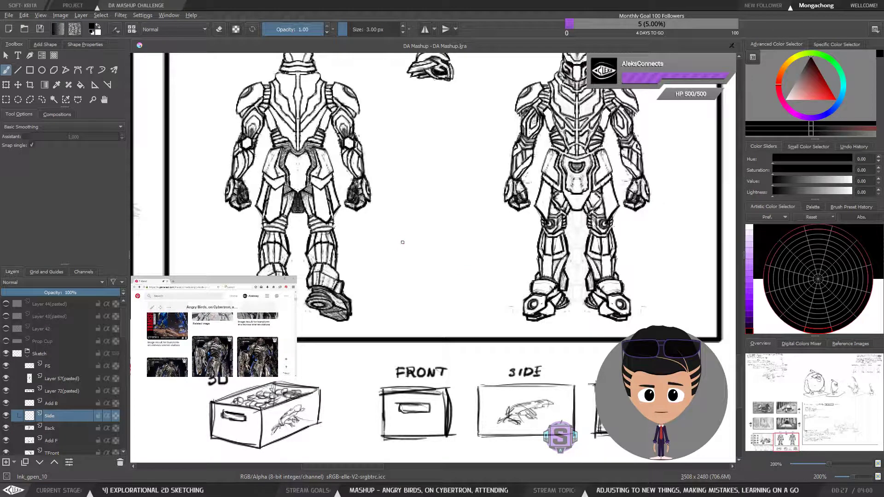
left_click_drag(419, 312, 287, 255)
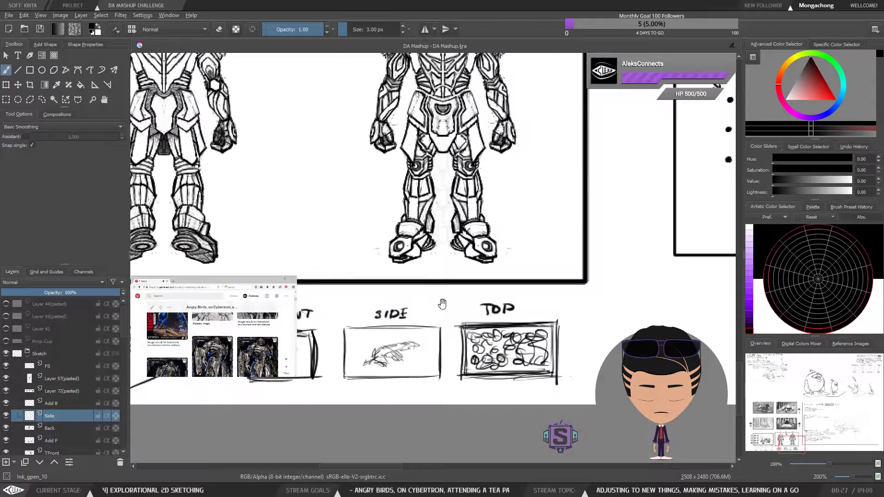
mouse_move(486, 321)
left_mouse_down()
mouse_move(636, 371)
mouse_move(319, 276)
mouse_move(430, 312)
mouse_move(362, 309)
left_mouse_up()
mouse_move(325, 271)
left_mouse_down()
mouse_move(376, 287)
mouse_move(362, 311)
mouse_move(415, 265)
left_mouse_up()
mouse_move(327, 268)
left_mouse_down()
mouse_move(373, 256)
mouse_move(420, 265)
mouse_move(413, 264)
left_mouse_up()
key("ctrl+z")
key("ctrl+z")
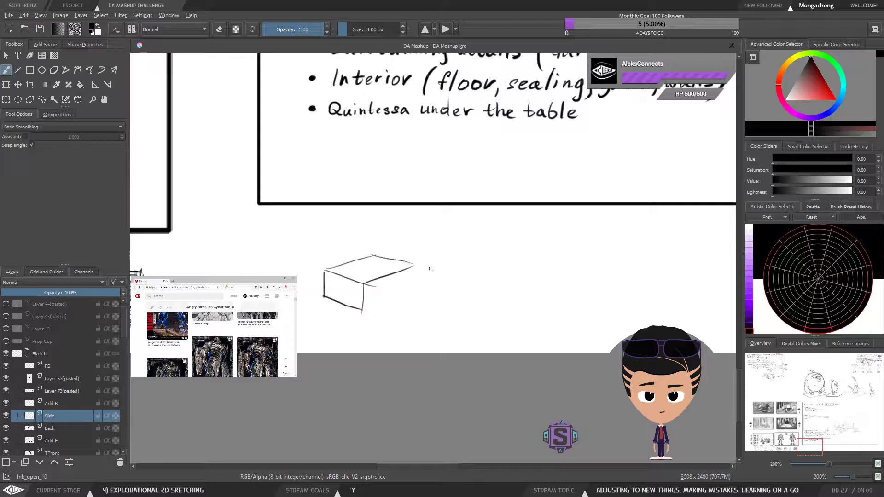
Close the box's long side face, add broken lines for its hidden edges, and erase the stray line ends.
left_click_drag(362, 312, 410, 291)
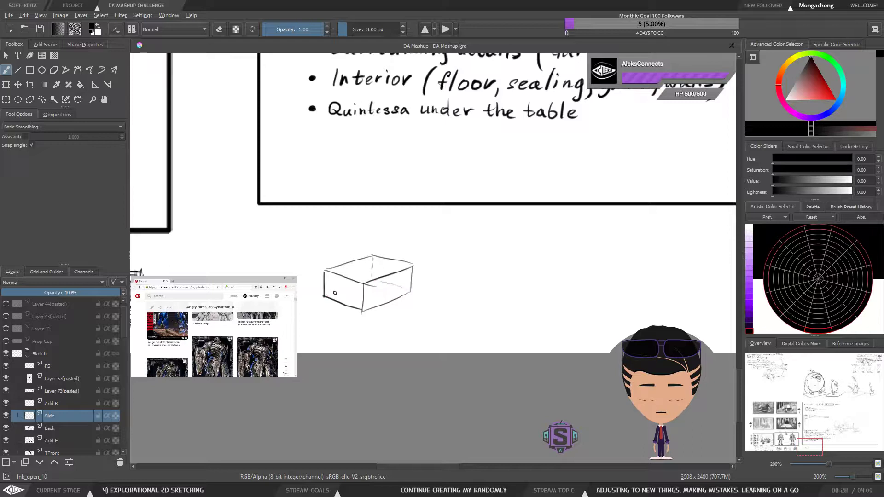
left_click_drag(353, 289, 368, 282)
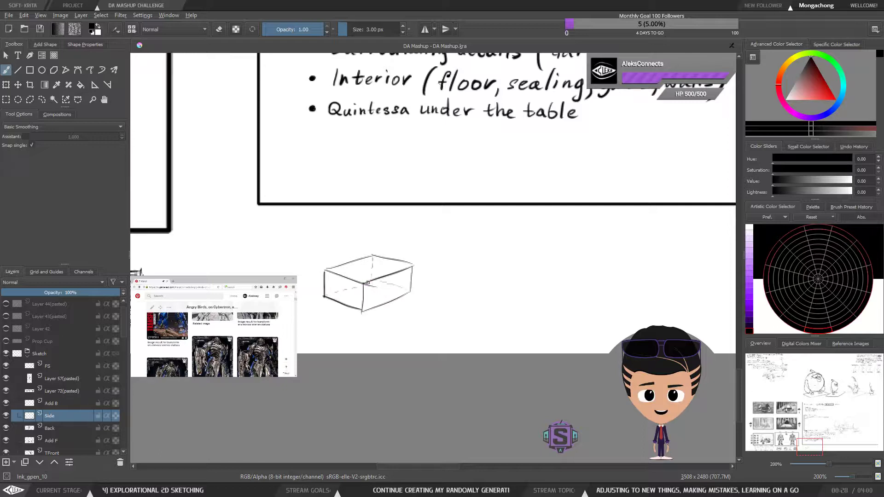
key("e")
key("e")
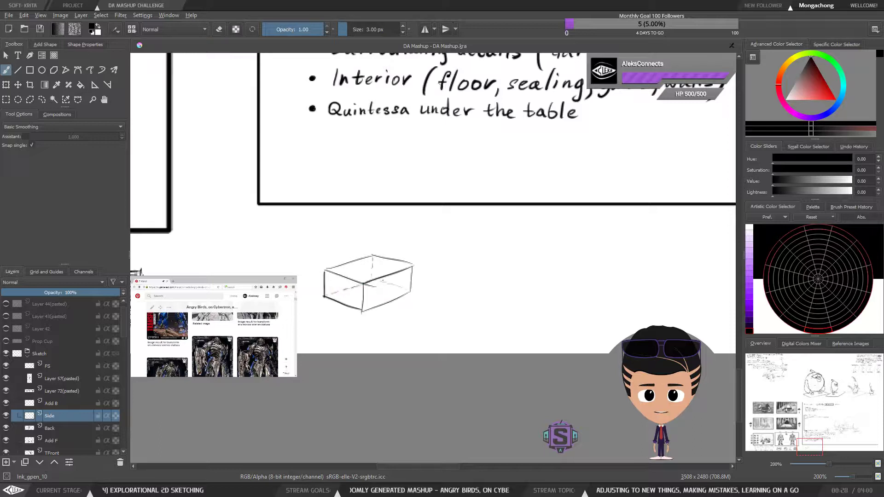
key("e")
key("e")
key("e")
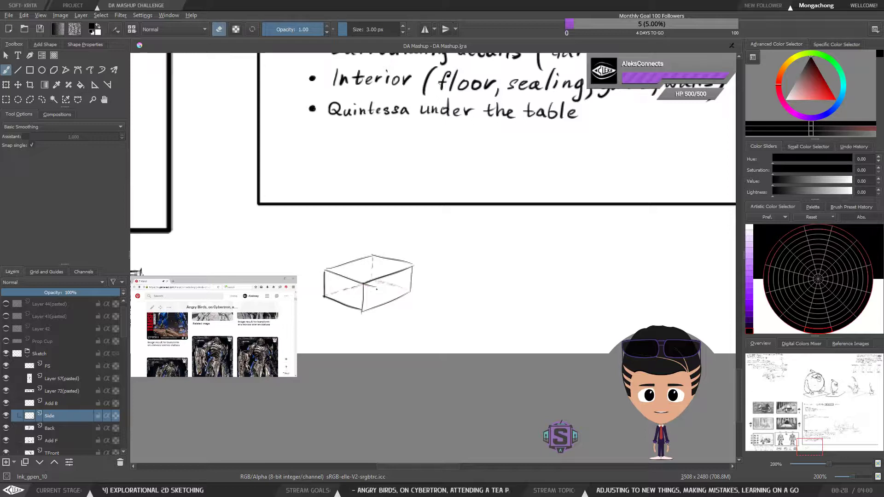
Add a new paint layer directly above the Side layer and check the box's perspective in the mirrored view.
key("1")
key("2")
key("Insert")
key("m")
key("m")
key("m")
key("m")
key("m")
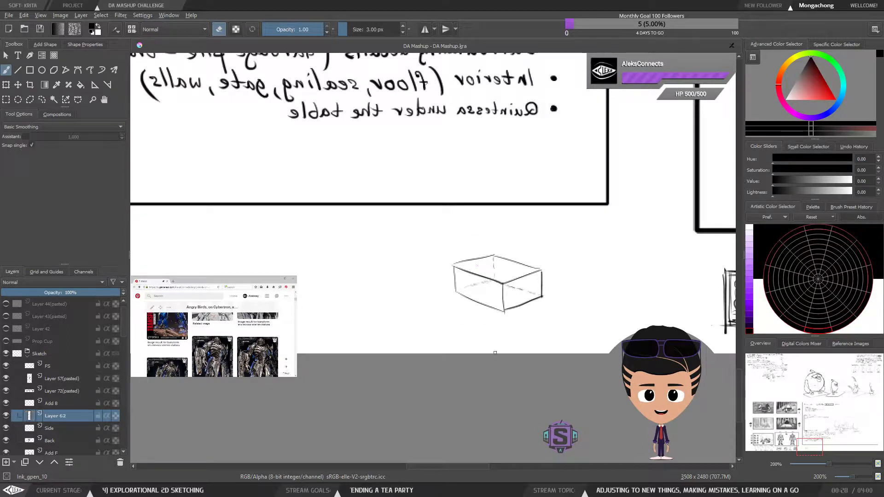
key("m")
key("e")
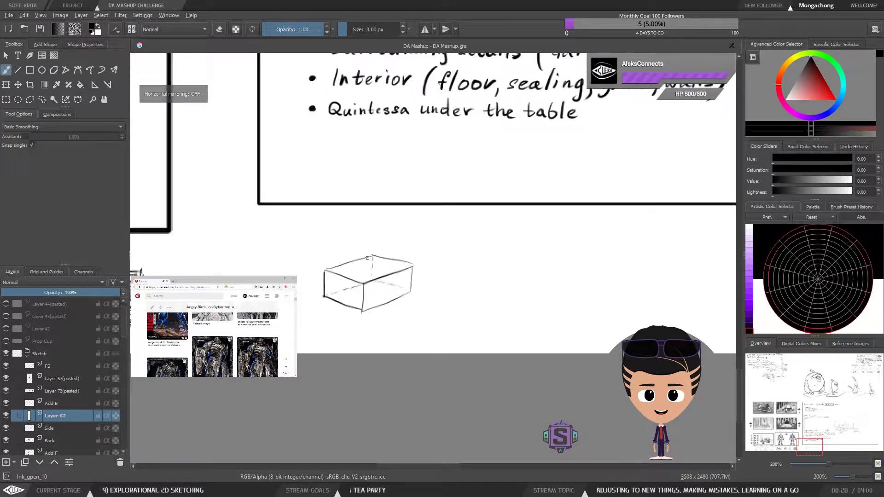
Draw a toilet seat ring on the box's top face with inner and outer ellipses and thickness lines along both rims.
right_click(374, 271)
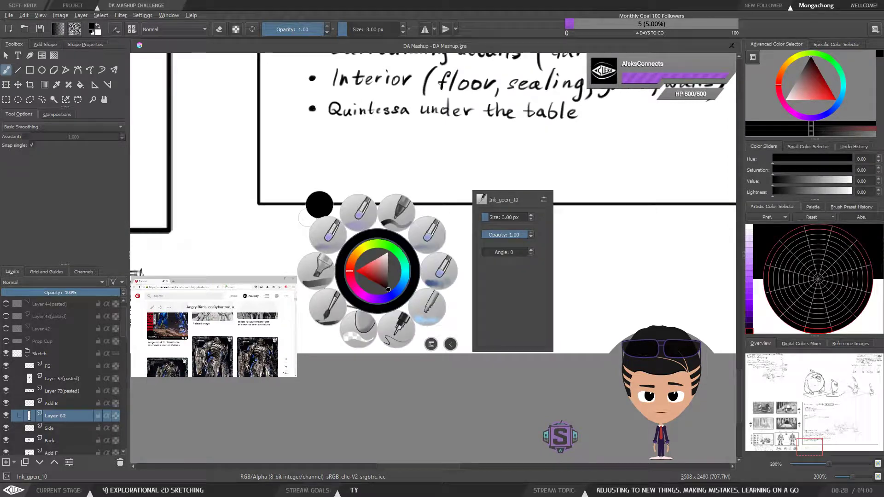
right_click(393, 262)
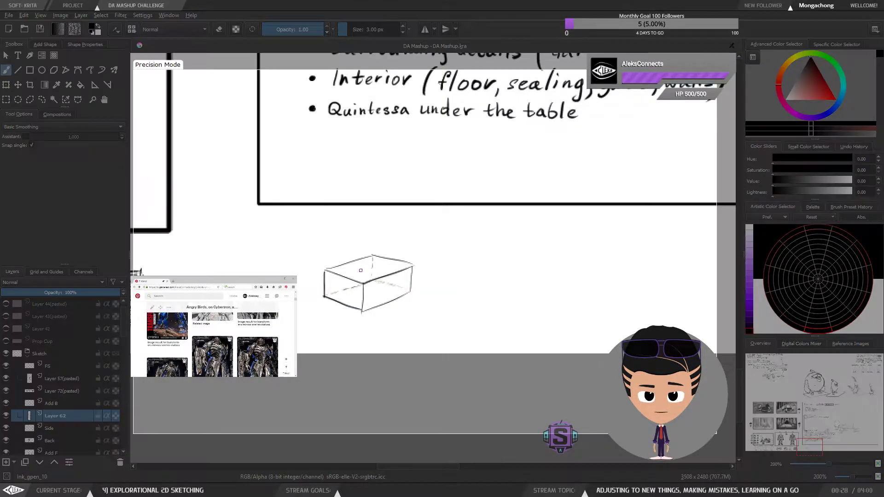
mouse_move(368, 263)
left_mouse_down()
mouse_move(370, 274)
mouse_move(355, 272)
mouse_move(385, 269)
mouse_move(366, 276)
mouse_move(360, 265)
mouse_move(385, 267)
mouse_move(368, 261)
left_mouse_up()
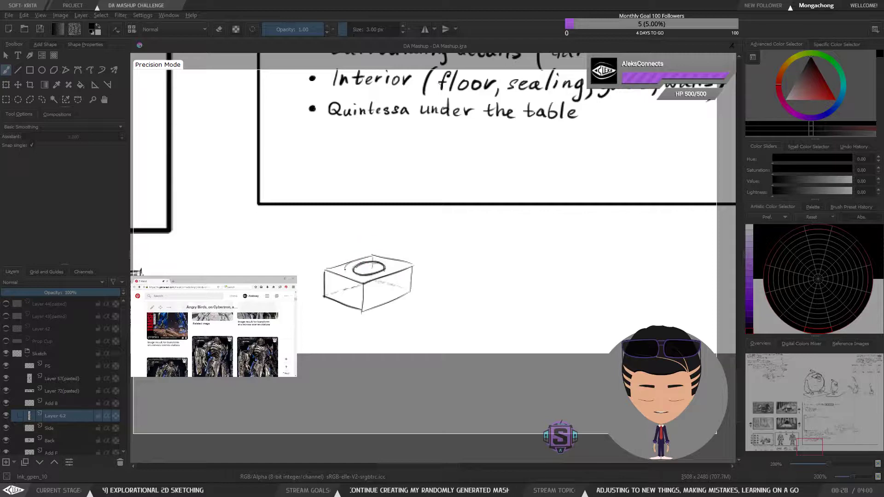
mouse_move(349, 264)
left_mouse_down()
mouse_move(344, 276)
mouse_move(372, 280)
left_mouse_up()
mouse_move(348, 277)
left_mouse_down()
mouse_move(376, 280)
mouse_move(400, 263)
left_mouse_up()
left_click_drag(391, 272, 399, 262)
mouse_move(388, 258)
left_mouse_down()
mouse_move(400, 262)
mouse_move(369, 258)
mouse_move(384, 255)
left_mouse_up()
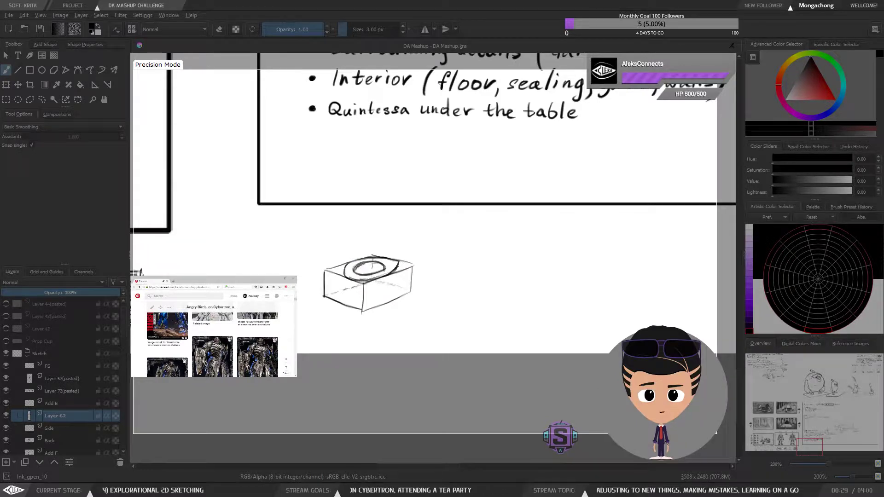
left_click_drag(360, 266, 380, 265)
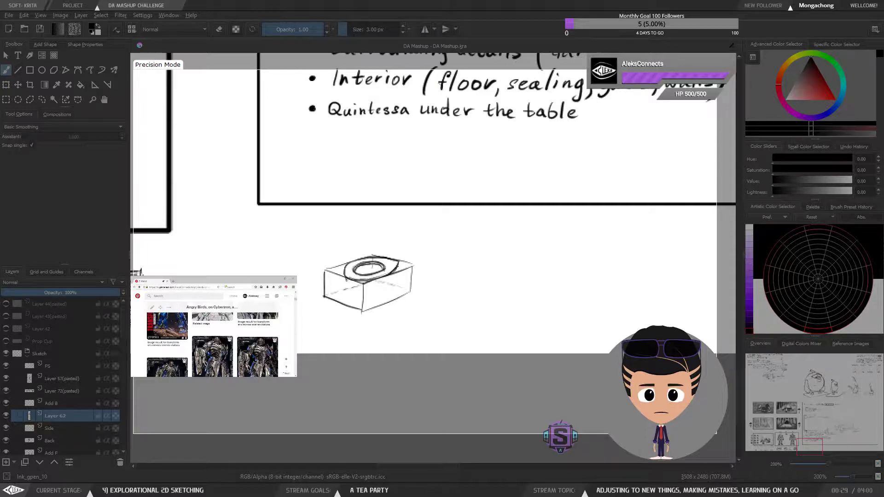
left_click_drag(348, 280, 389, 278)
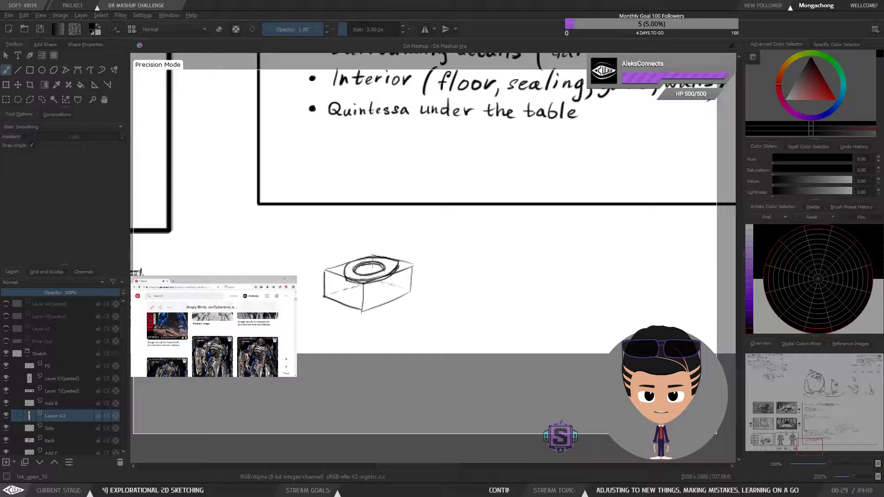
Sketch a tall perspective box behind the seat ring as the toilet's tank, with top, front and side faces.
mouse_move(394, 245)
left_mouse_down()
mouse_move(378, 266)
mouse_move(361, 245)
mouse_move(404, 250)
left_mouse_up()
mouse_move(397, 286)
left_mouse_down()
mouse_move(399, 249)
mouse_move(395, 298)
left_mouse_up()
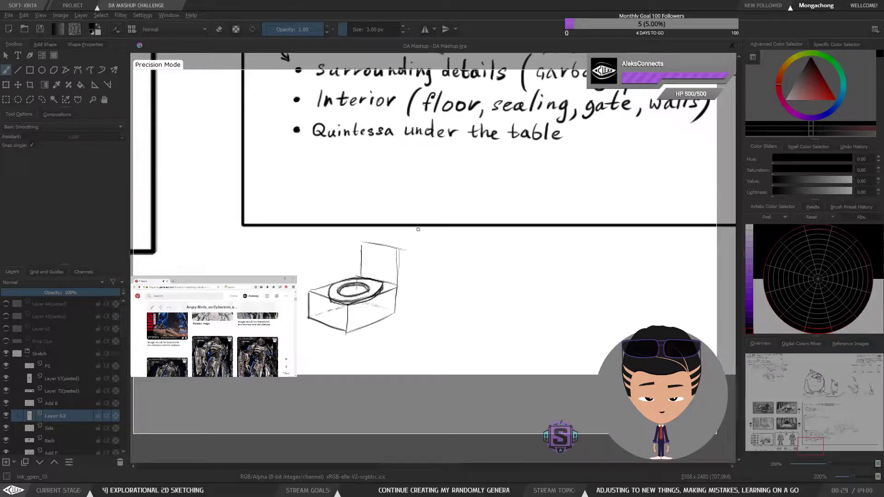
left_click_drag(363, 242, 422, 243)
left_click_drag(401, 311, 386, 319)
left_click_drag(419, 248, 415, 303)
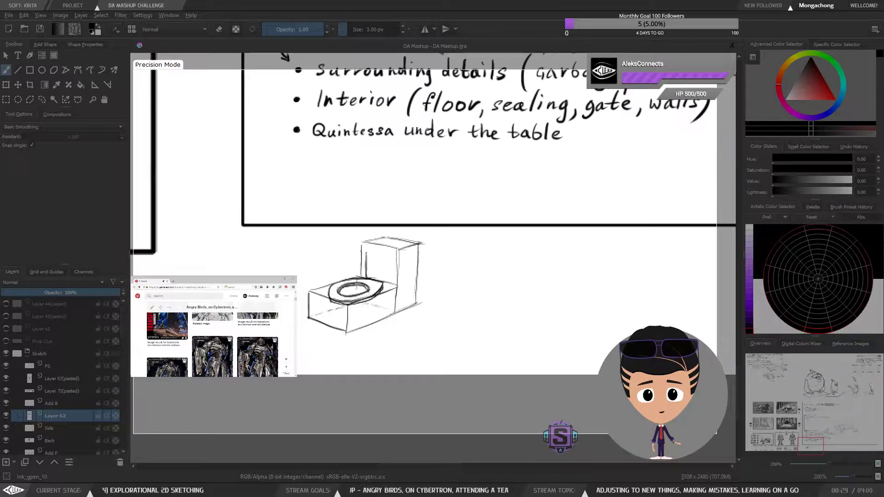
Try a raised lid outline against the front face of the toilet's tank, and erase it.
mouse_move(366, 252)
left_mouse_down()
mouse_move(397, 253)
mouse_move(387, 282)
left_mouse_up()
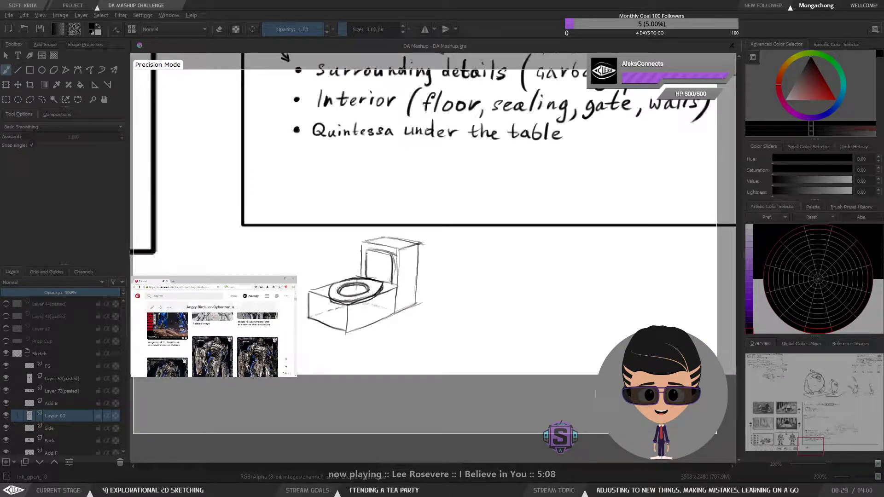
key("e")
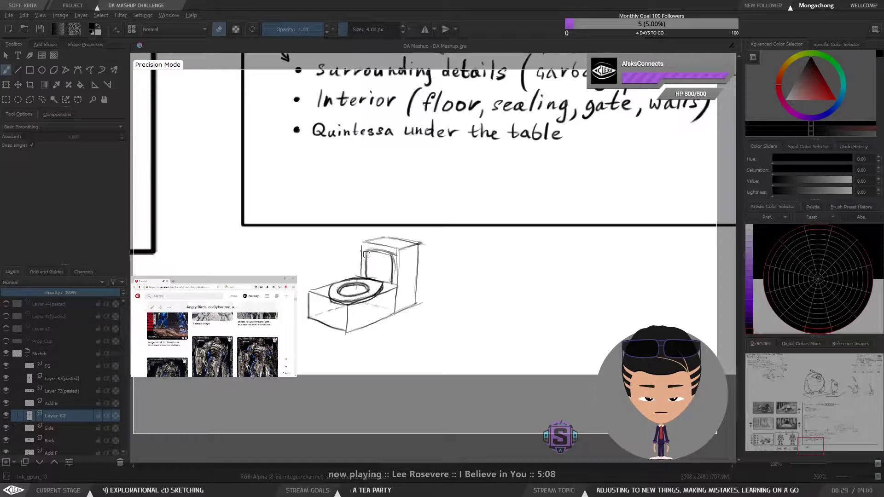
mouse_move(391, 268)
left_mouse_down()
mouse_move(378, 250)
mouse_move(384, 264)
mouse_move(369, 247)
mouse_move(370, 272)
mouse_move(362, 254)
left_mouse_up()
key("e")
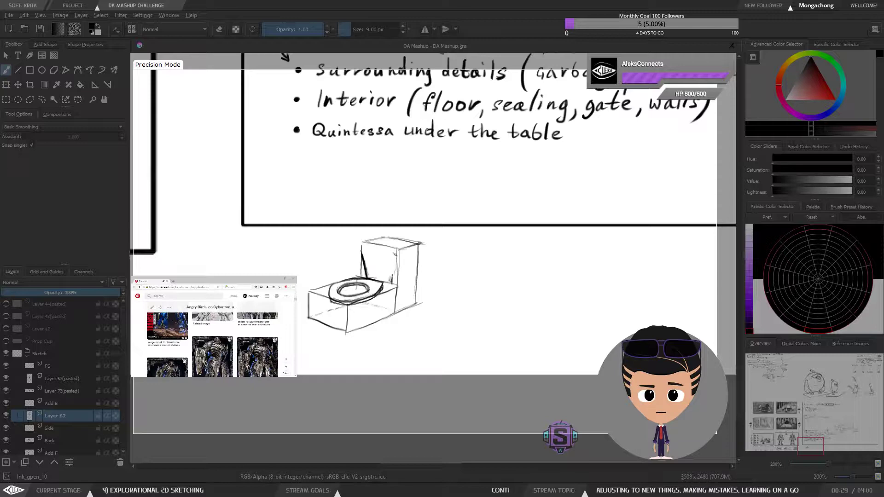
Outline a raised lid with a rounded top against the toilet tank's front and sketch the tank's tapered side, erasing stray lines.
mouse_move(392, 280)
left_mouse_down()
mouse_move(397, 256)
mouse_move(367, 244)
mouse_move(384, 244)
mouse_move(381, 281)
mouse_move(394, 297)
left_mouse_up()
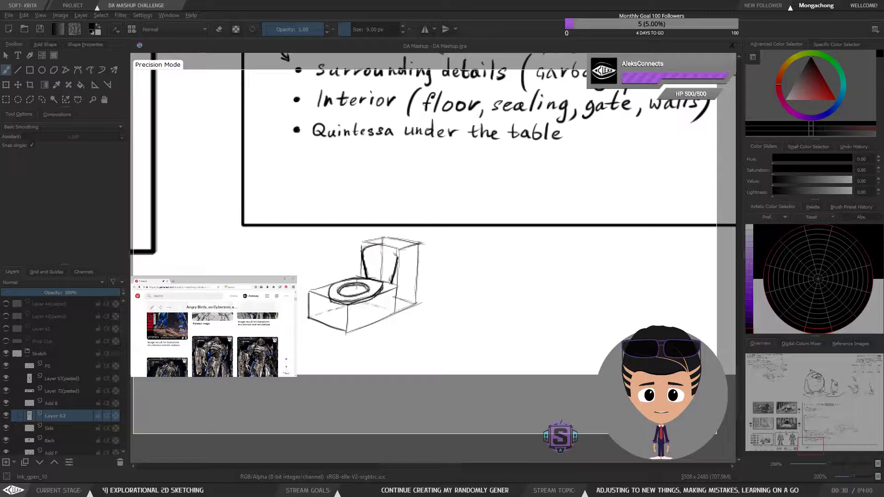
key("e")
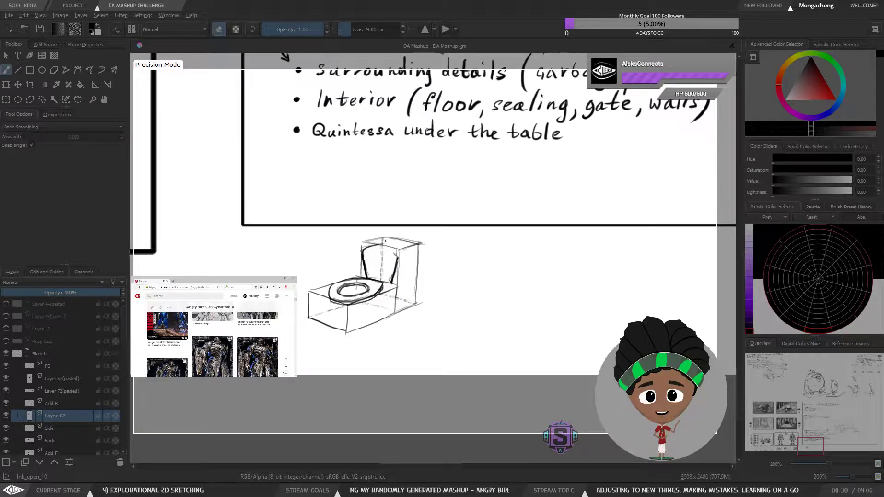
key("e")
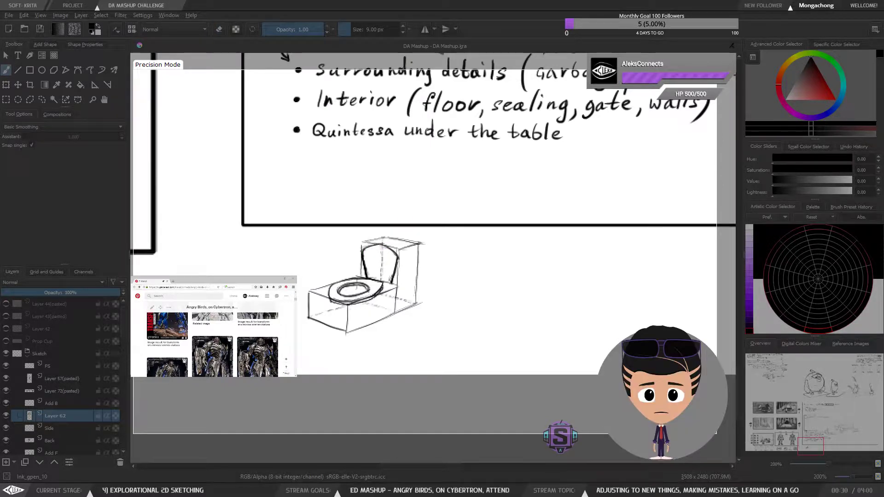
key("e")
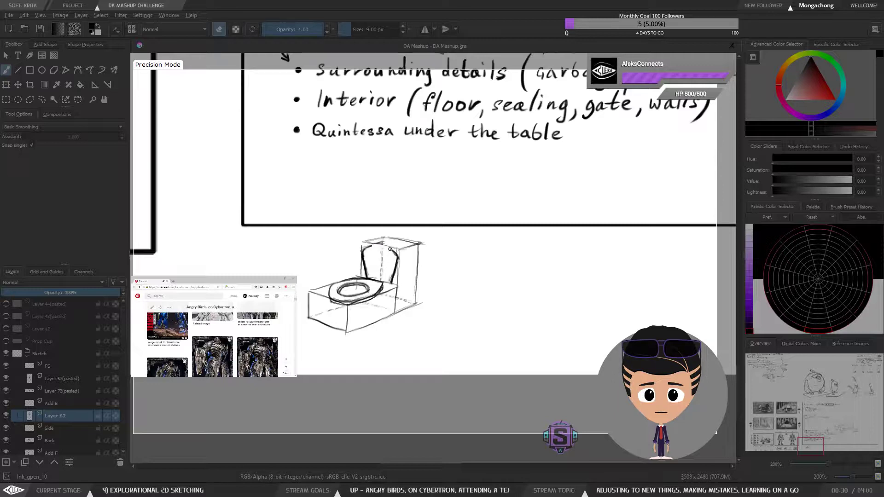
key("e")
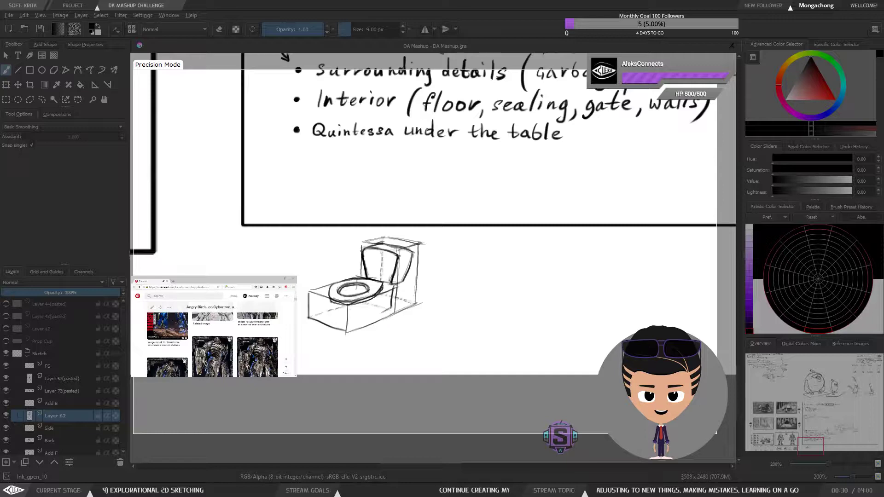
Draw the rounded bowl beneath the toilet seat and hatch the bowl, the raised lid and the seat opening.
mouse_move(375, 315)
left_mouse_down()
mouse_move(350, 315)
mouse_move(343, 302)
left_mouse_up()
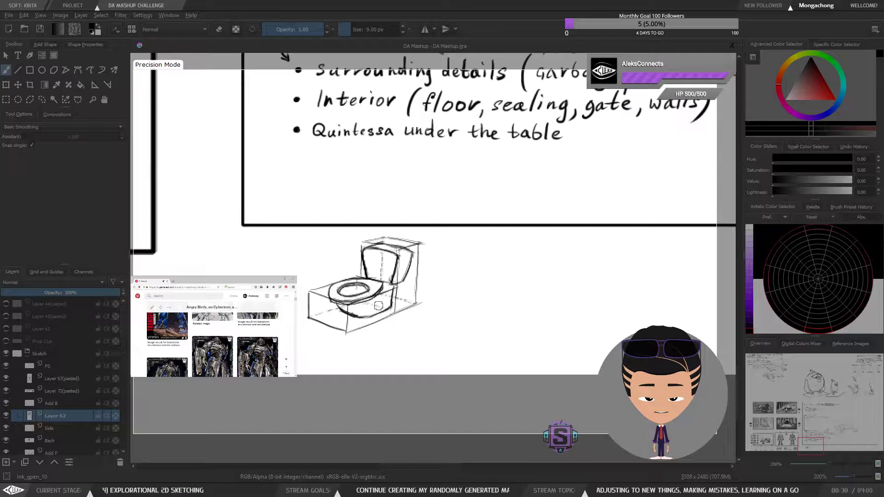
mouse_move(355, 304)
left_mouse_down()
mouse_move(367, 315)
mouse_move(374, 302)
mouse_move(382, 319)
mouse_move(392, 296)
left_mouse_up()
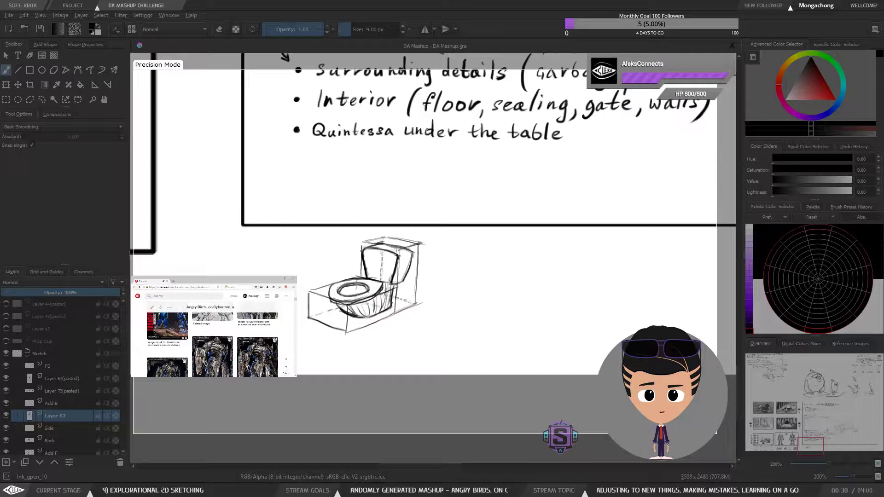
mouse_move(365, 251)
left_mouse_down()
mouse_move(369, 281)
mouse_move(382, 279)
left_mouse_up()
left_click_drag(382, 249, 385, 283)
mouse_move(386, 251)
left_mouse_down()
mouse_move(392, 287)
mouse_move(394, 257)
left_mouse_up()
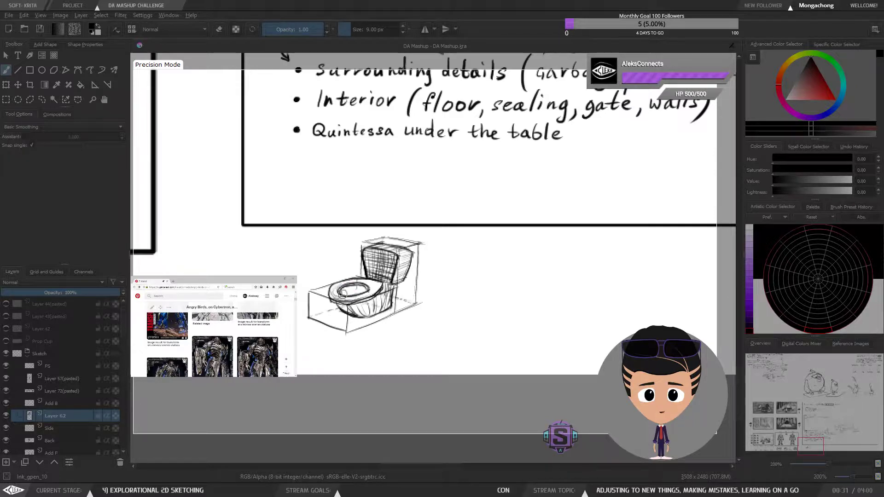
left_click_drag(345, 291, 365, 291)
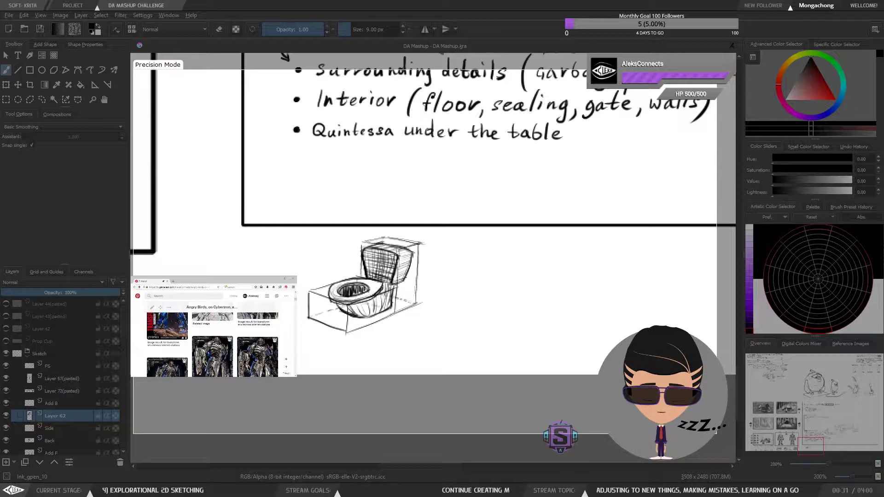
Refine the toilet bowl's outline, erasing its rear lower part to narrow the base, and check the sketch at 100% zoom.
left_click_drag(336, 304, 345, 318)
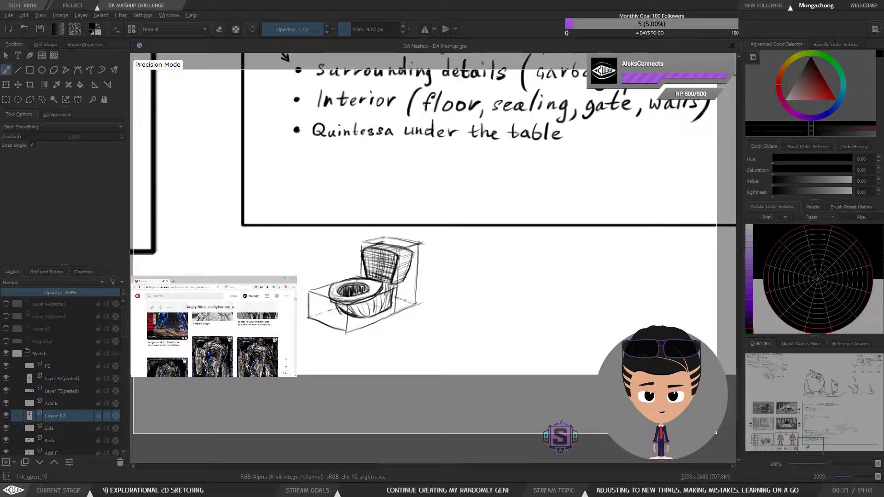
key("e")
left_click_drag(374, 317, 392, 302)
key("e")
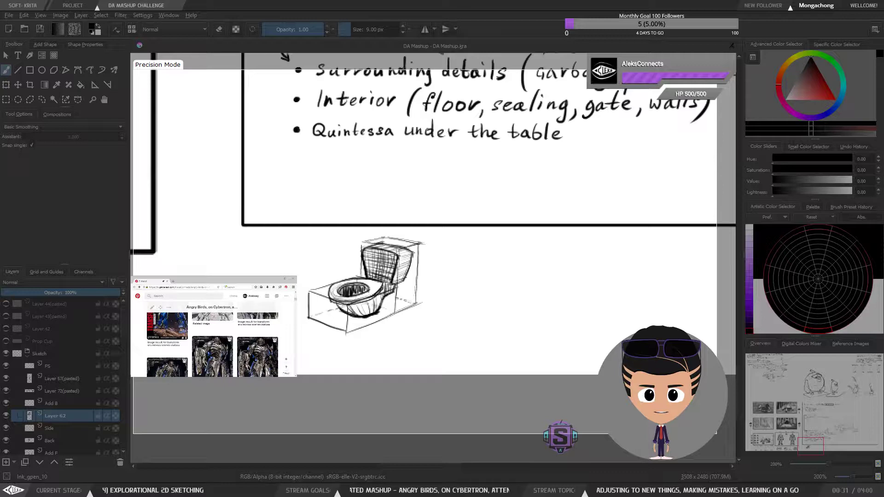
key("1")
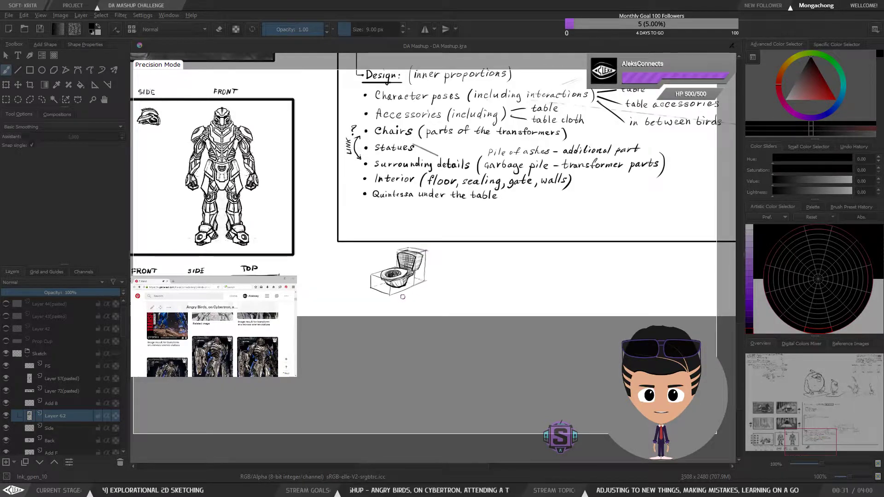
Select the toilet drawing on Layer 62 with a freehand outline, delete it and clear the selection.
scroll(402, 247, "up", 2)
key("l")
mouse_move(488, 318)
left_mouse_down()
mouse_move(479, 272)
mouse_move(451, 248)
mouse_move(397, 246)
mouse_move(302, 309)
mouse_move(484, 322)
left_mouse_up()
key("Delete")
key("ctrl+shift+a")
left_click_drag(380, 316, 399, 312)
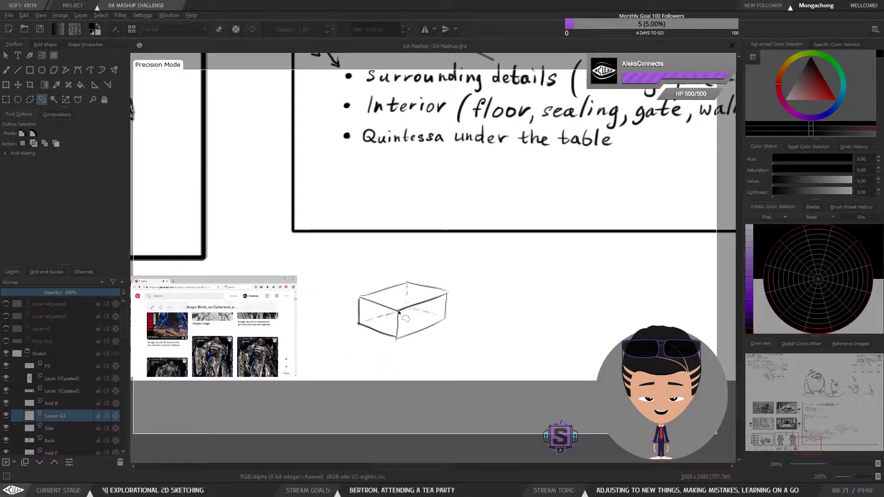
right_click(399, 313)
left_click(394, 307)
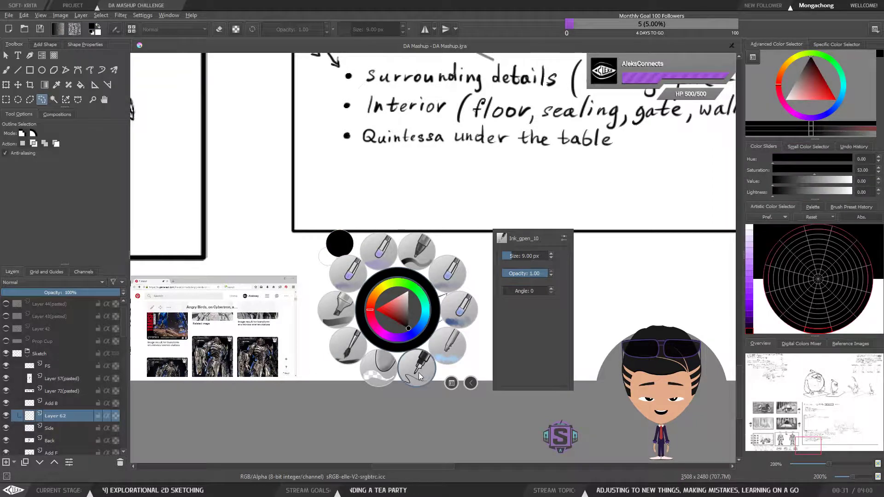
right_click(416, 368)
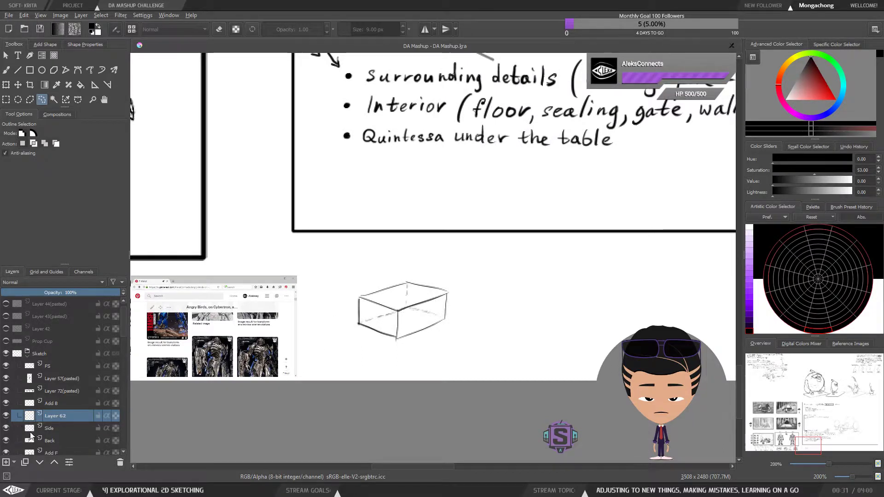
Delete the perspective box sketch from the Side layer, clear the selection and return to the Freehand Brush.
left_click(65, 428)
mouse_move(470, 269)
left_mouse_down()
mouse_move(440, 366)
mouse_move(512, 289)
left_mouse_up()
key("Delete")
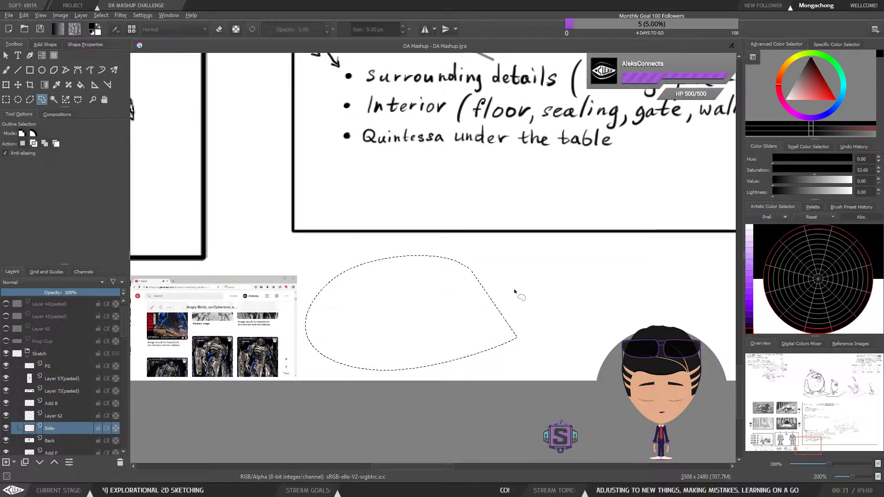
key("ctrl+shift+a")
key("b")
Check Layer 62 for remaining content by toggling its visibility, and remove that layer.
left_click(67, 414)
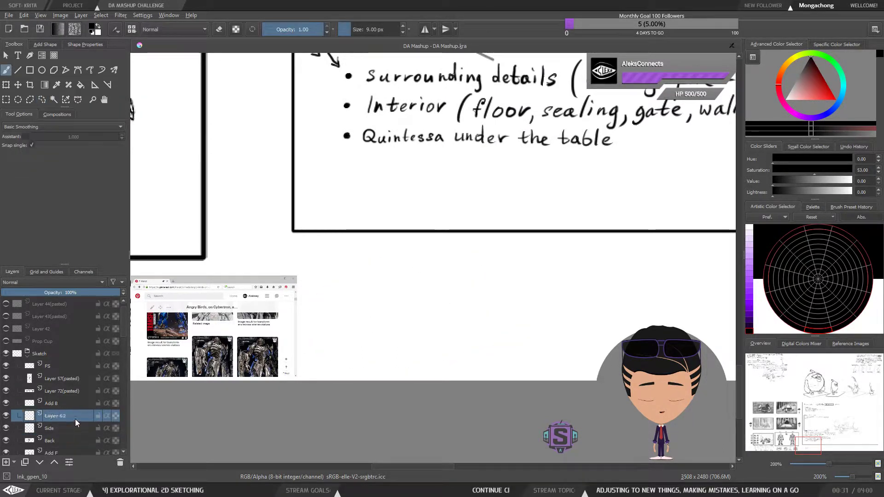
mouse_move(297, 296)
left_mouse_down()
mouse_move(448, 316)
mouse_move(512, 311)
left_mouse_up()
key("ctrl+z")
left_click_drag(335, 290, 558, 315)
mouse_move(290, 215)
left_mouse_down()
mouse_move(513, 327)
mouse_move(553, 368)
left_mouse_up()
left_click_drag(403, 185, 398, 274)
key("ctrl+z")
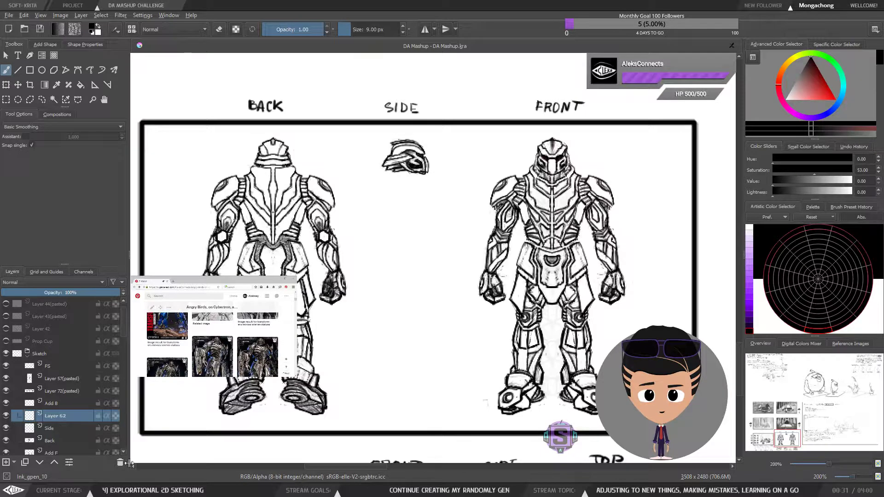
key("ctrl+minus")
key("ctrl+minus")
key("ctrl+minus")
key("ctrl+minus")
left_click_drag(393, 311, 401, 367)
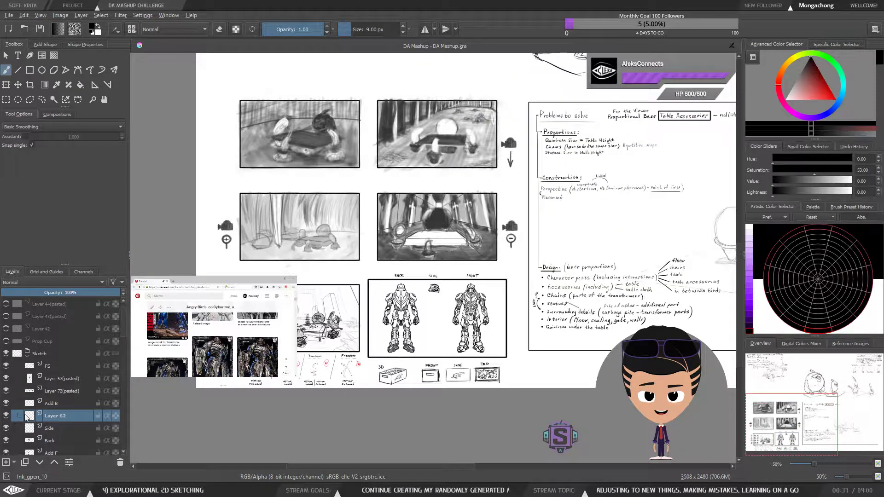
left_click(6, 416)
left_click(6, 417)
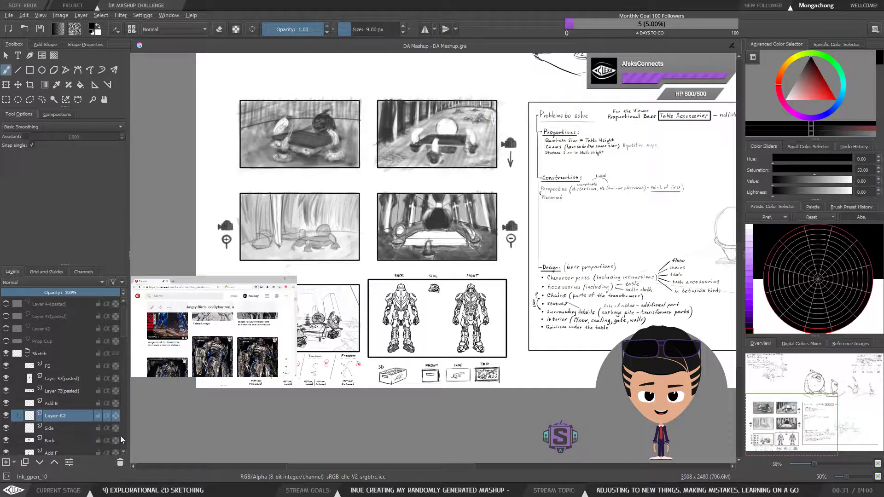
left_click(119, 463)
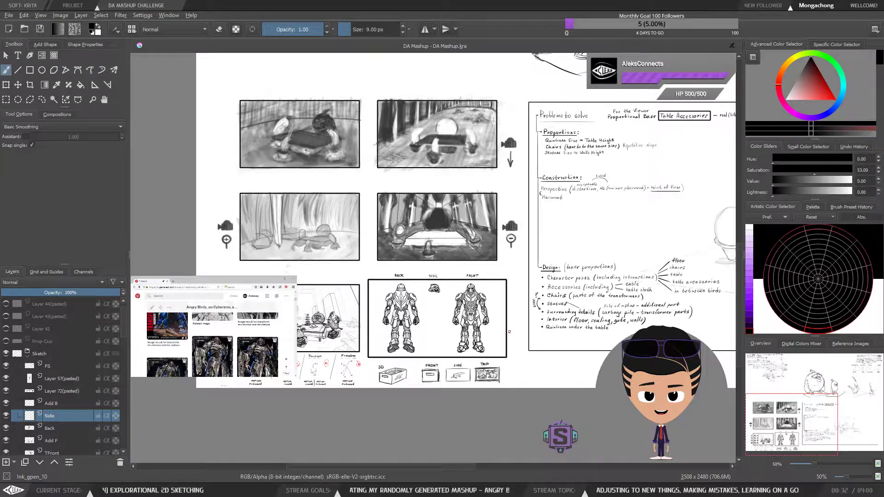
Examine the robot turnaround's back view, side head and front view close up and in the mirrored view.
key("ctrl+plus")
key("ctrl+plus")
left_click_drag(510, 365, 473, 222)
key("ctrl+plus")
key("ctrl+plus")
left_click_drag(418, 268, 466, 267)
key("ctrl+plus")
key("ctrl+plus")
left_click_drag(440, 84, 384, 210)
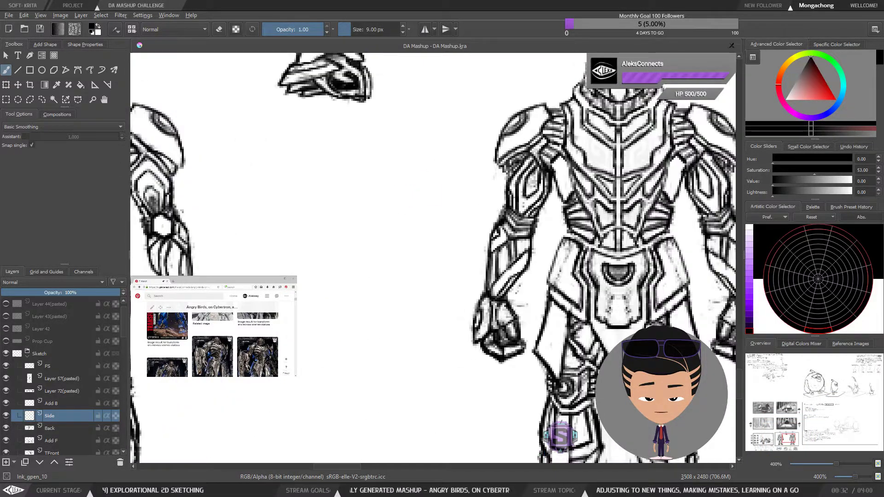
key("minus")
key("minus")
key("m")
key("m")
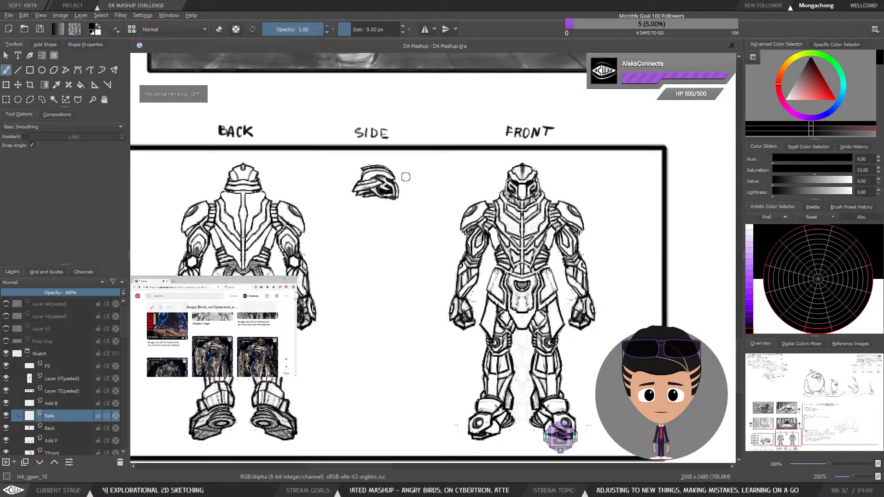
key("bracketright")
key("bracketright")
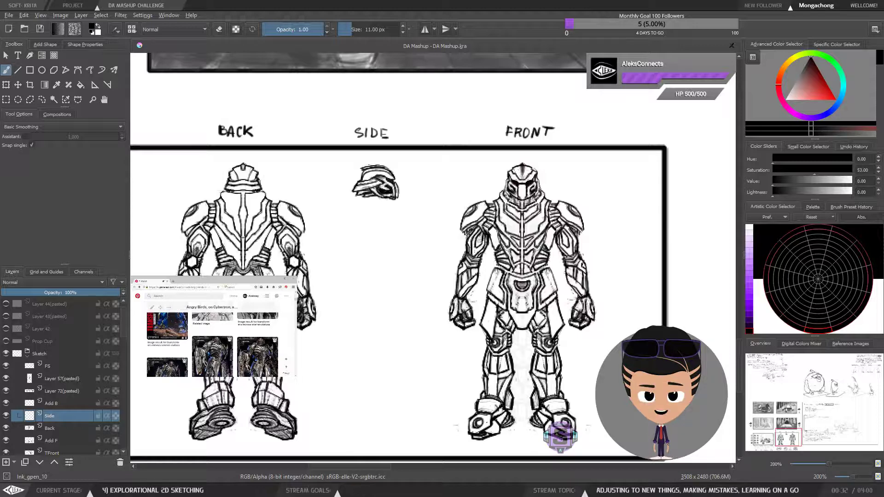
mouse_move(434, 263)
left_mouse_down()
mouse_move(441, 239)
mouse_move(435, 259)
left_mouse_up()
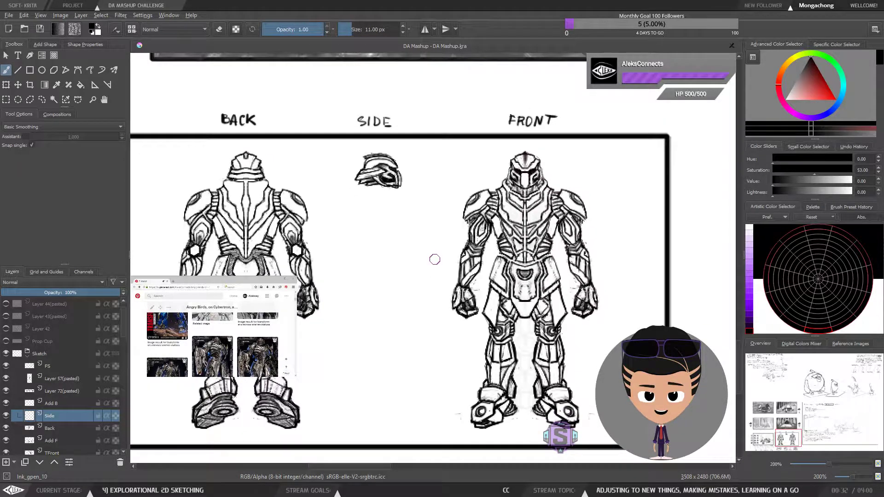
mouse_move(394, 226)
left_mouse_down()
mouse_move(366, 231)
mouse_move(348, 306)
left_mouse_up()
key("ctrl+z")
mouse_move(387, 203)
left_mouse_down()
mouse_move(438, 276)
mouse_move(360, 287)
mouse_move(414, 270)
left_mouse_up()
key("ctrl+plus")
key("ctrl+plus")
scroll(389, 250, "down", 2)
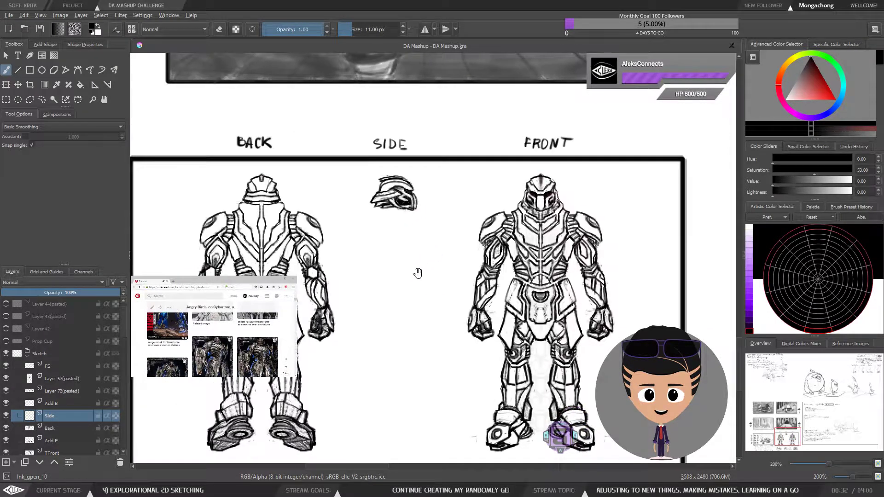
Switch to the Line tool and reduce the brush size to 3 px.
left_click(17, 70)
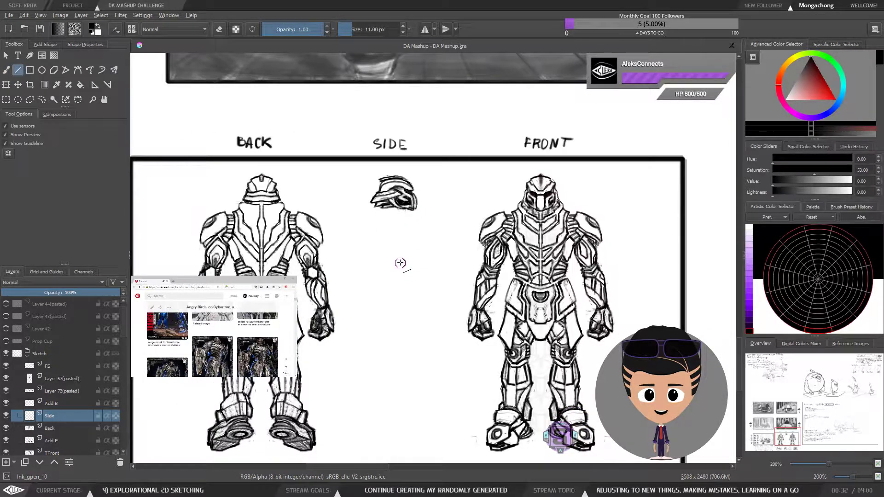
key("bracketleft")
key("bracketleft")
key("bracketleft")
key("bracketleft")
key("bracketleft")
key("bracketleft")
key("bracketleft")
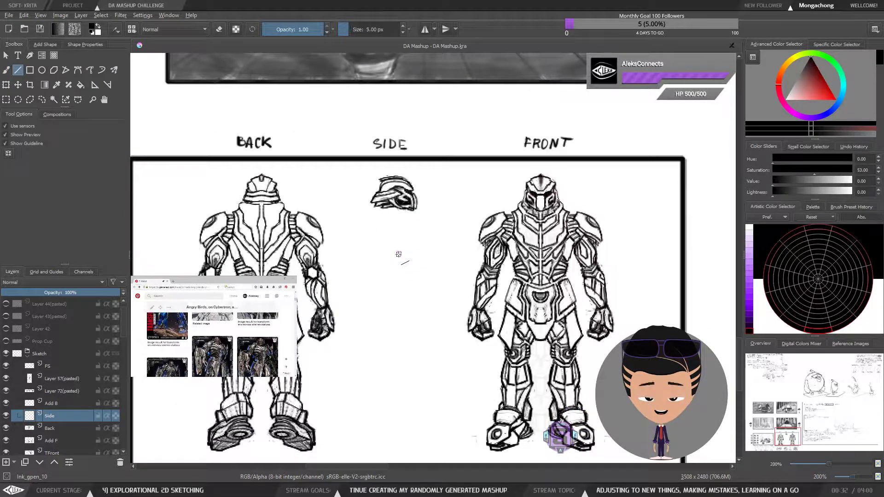
key("bracketleft")
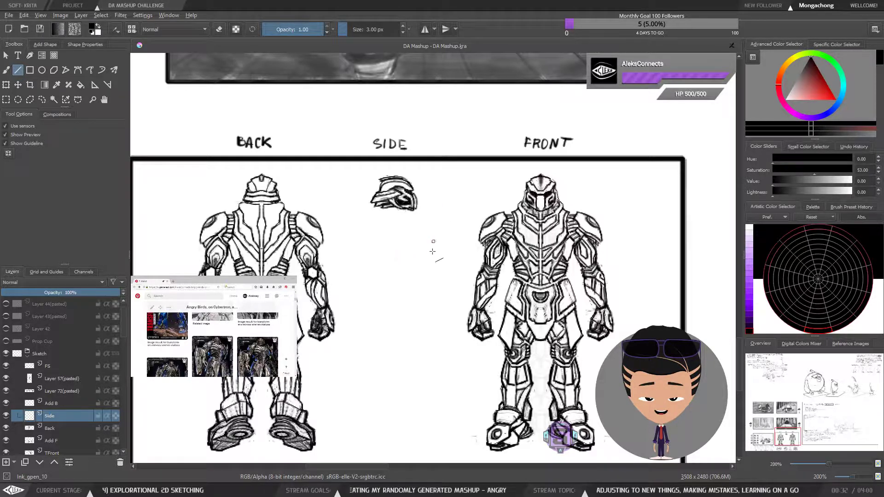
Add a new layer directly above the Side layer at 7% opacity and set the line's brush size to 1 px.
scroll(467, 218, "down", 1)
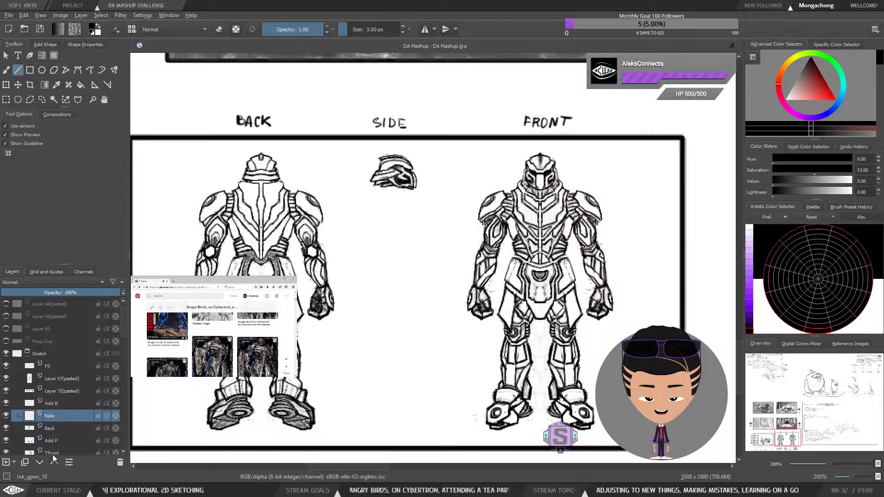
left_click(6, 462)
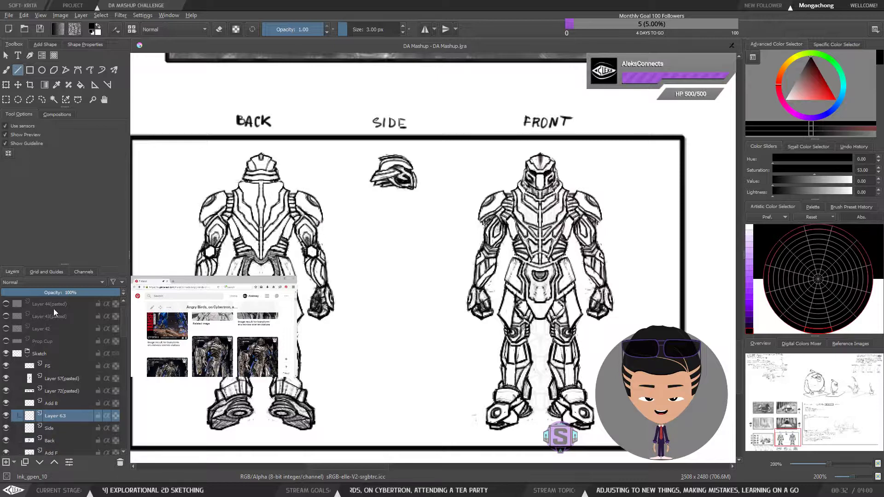
left_click(17, 294)
key("bracketleft")
key("bracketleft")
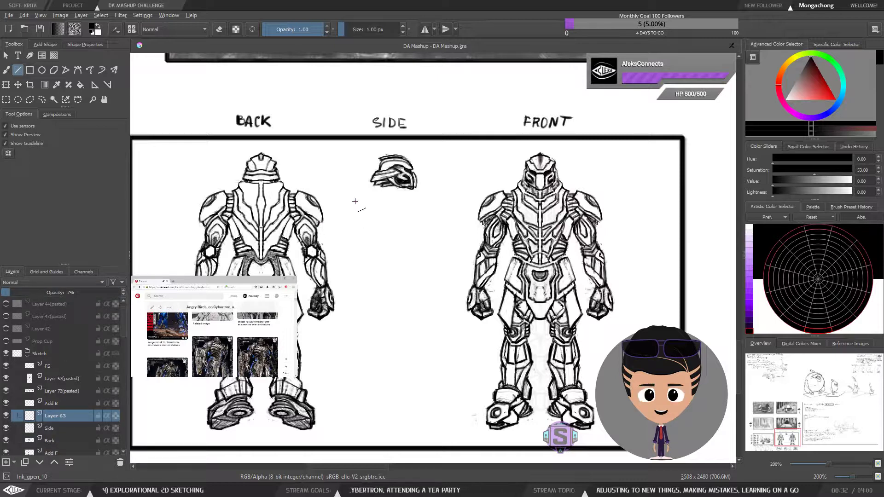
Draw a faint guide line from the back view's shoulder to the front view's shoulder at 1 px, and repeat it at 2 px.
left_click_drag(297, 192, 503, 203)
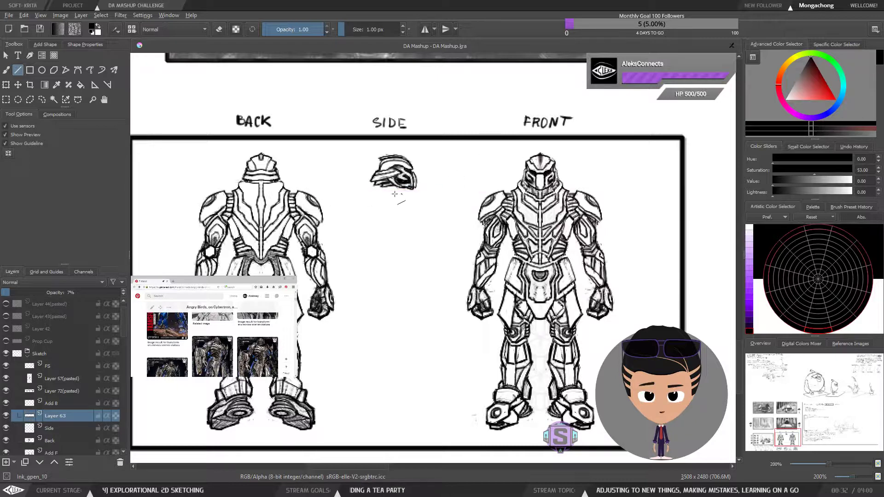
key("bracketright")
left_click_drag(298, 191, 502, 203)
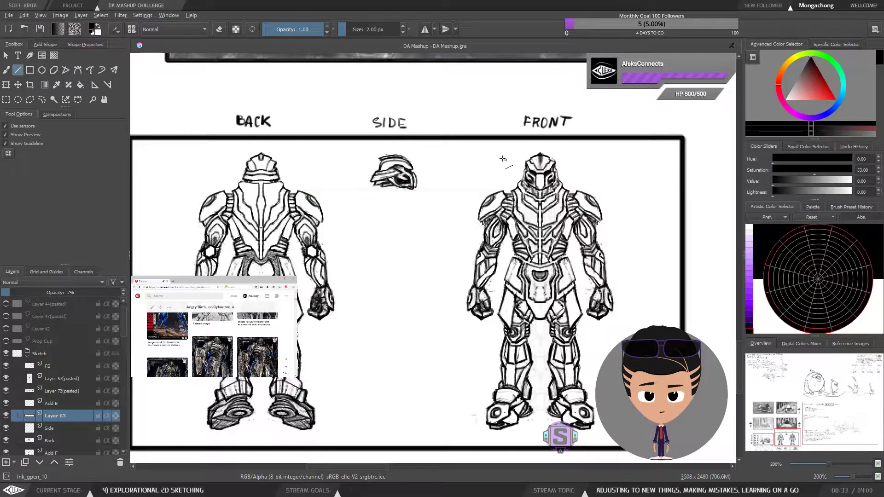
key("plus")
key("minus")
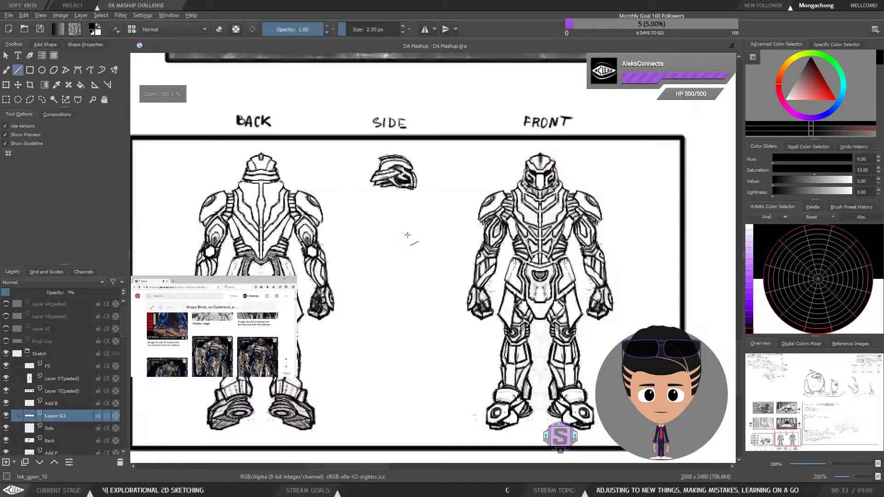
Raise the guide layer's opacity to 20% and undo the shoulder guide lines drawn on it.
left_click_drag(420, 236, 430, 251)
mouse_move(33, 295)
left_mouse_down()
mouse_move(18, 292)
mouse_move(25, 294)
left_mouse_up()
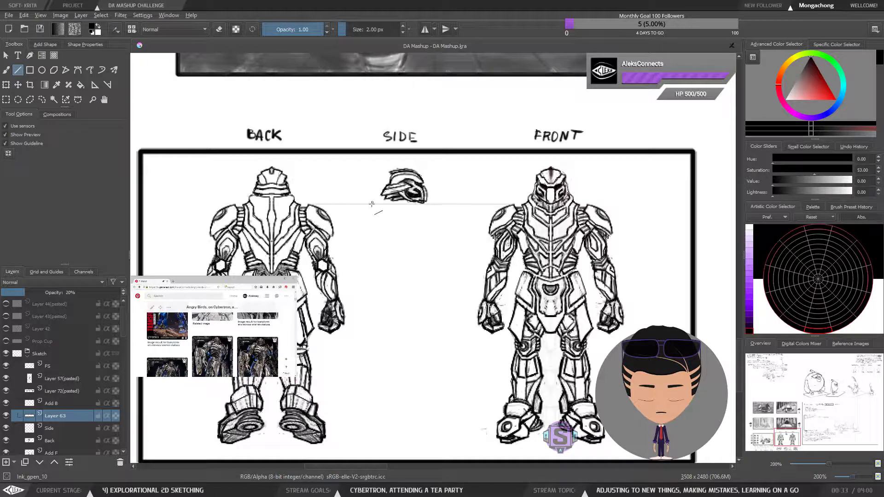
key("ctrl+plus")
key("ctrl+plus")
left_click_drag(484, 221, 472, 292)
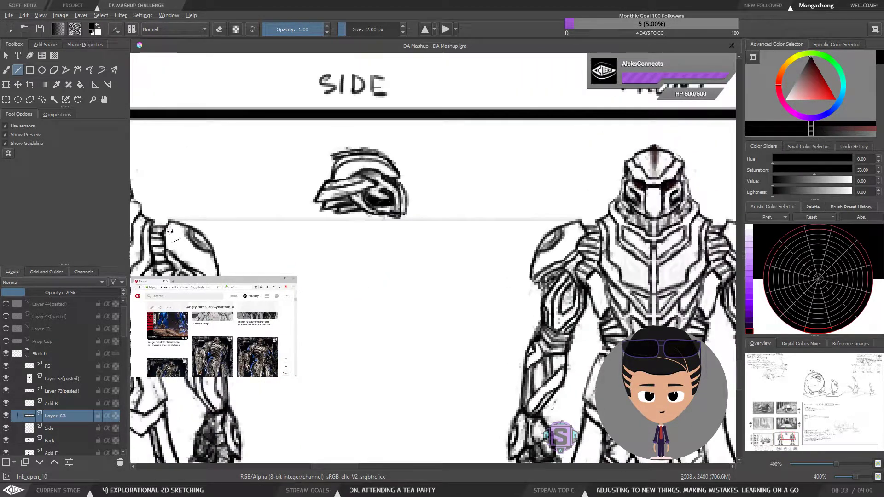
key("ctrl+z")
key("ctrl+z")
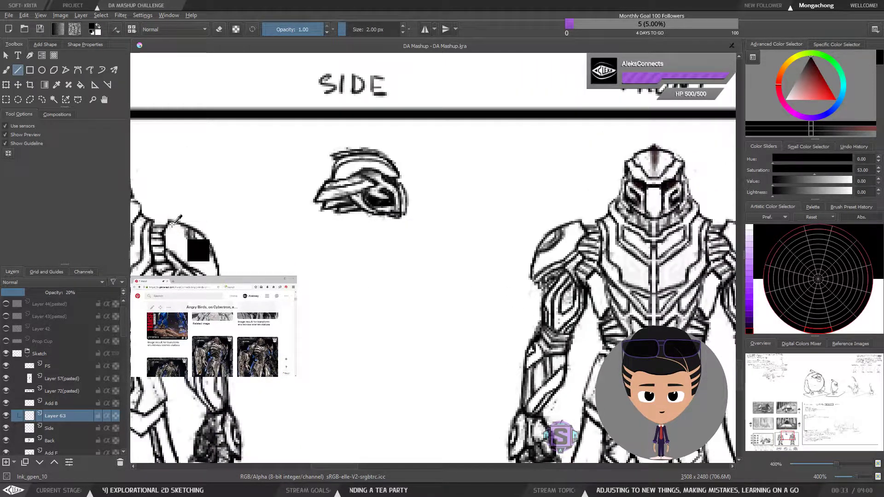
Draw straight guide lines between the back and front views at the top of the shoulders and the shoulder pads' lower edge.
left_click_drag(170, 222, 581, 222)
left_click_drag(386, 296, 420, 278)
left_click_drag(252, 269, 571, 267)
left_click_drag(429, 322, 413, 255)
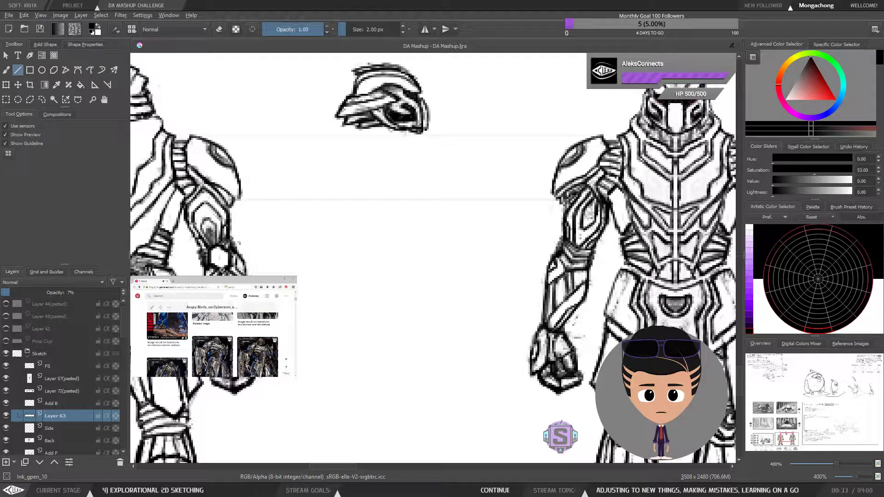
Try a vertical guide line from the side head down to foot level, then undo it.
key("ctrl+minus")
key("ctrl+minus")
left_click_drag(397, 309, 379, 298)
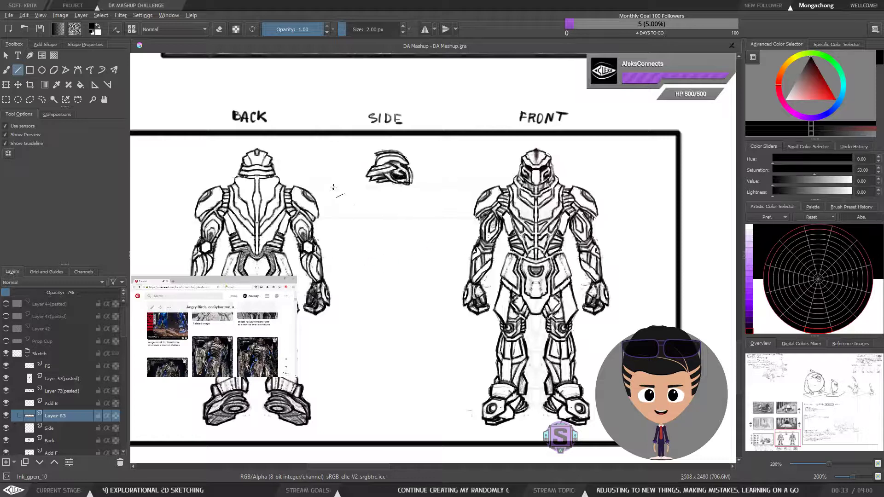
left_click_drag(371, 299, 469, 290)
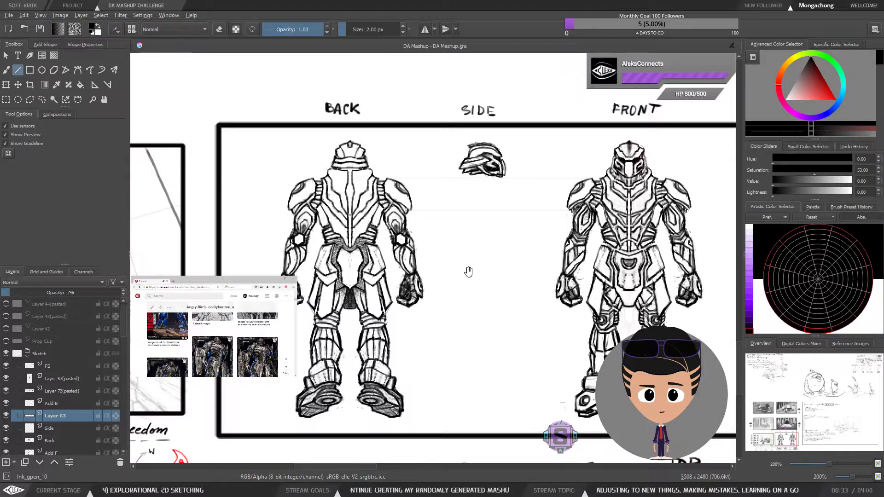
scroll(468, 258, "right", 4)
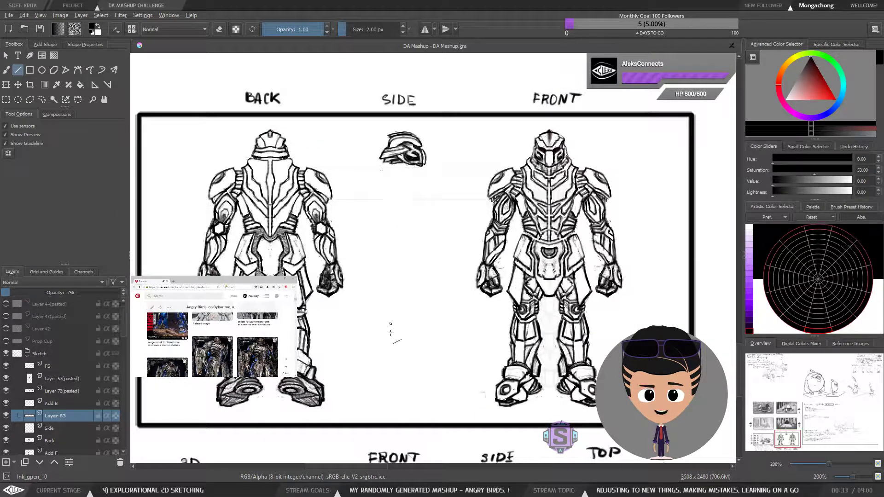
left_click_drag(402, 163, 402, 397)
key("ctrl+z")
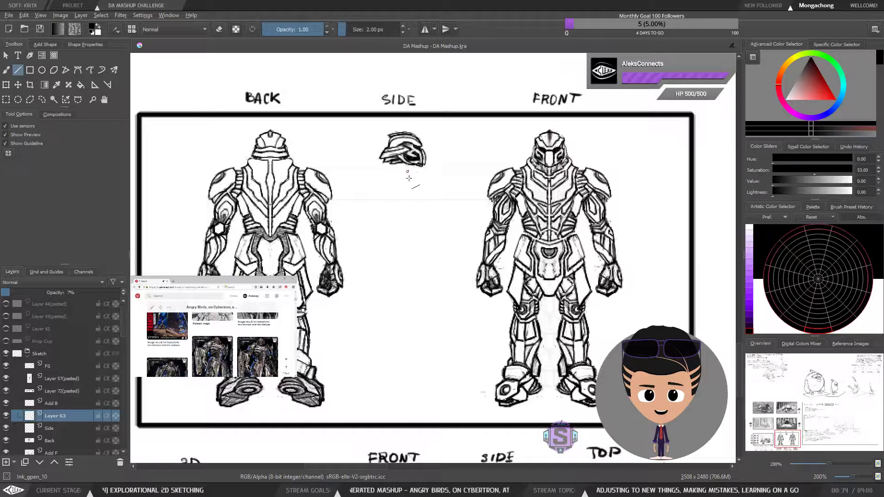
Draw faint horizontal guide lines from the back view to the front view at upper knee, fist, hip and waist heights.
key("ctrl+plus")
key("ctrl+minus")
left_click_drag(337, 296, 493, 291)
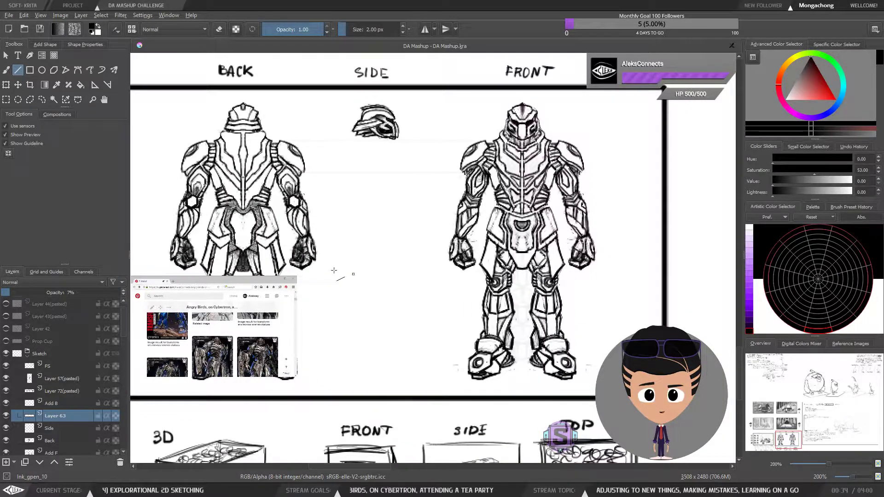
left_click_drag(278, 271, 485, 279)
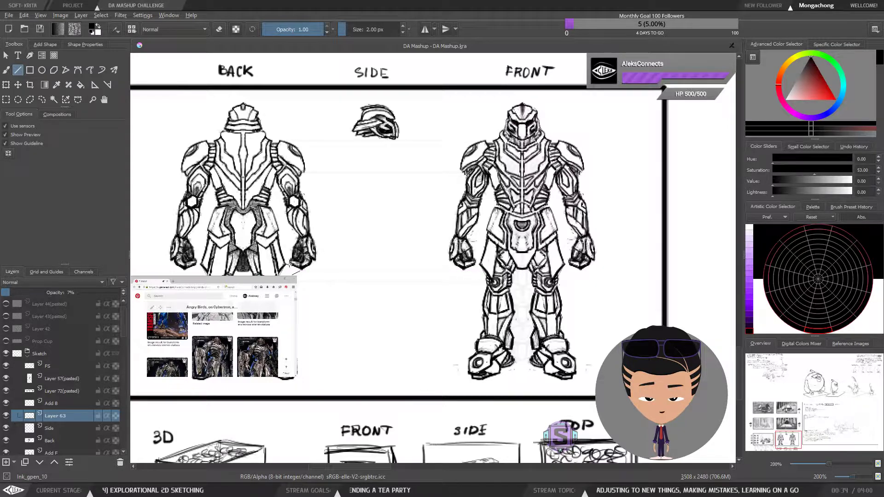
left_click_drag(289, 265, 481, 271)
left_click_drag(279, 236, 491, 234)
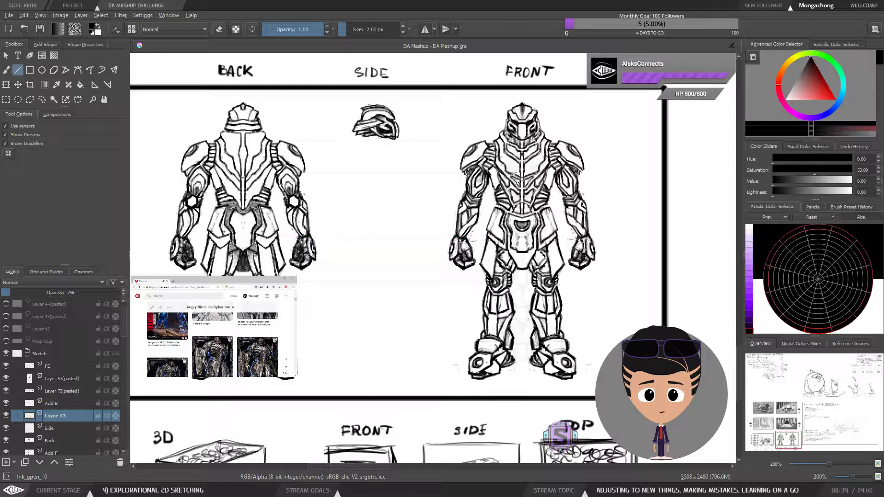
left_click_drag(280, 229, 488, 232)
left_click_drag(277, 207, 497, 208)
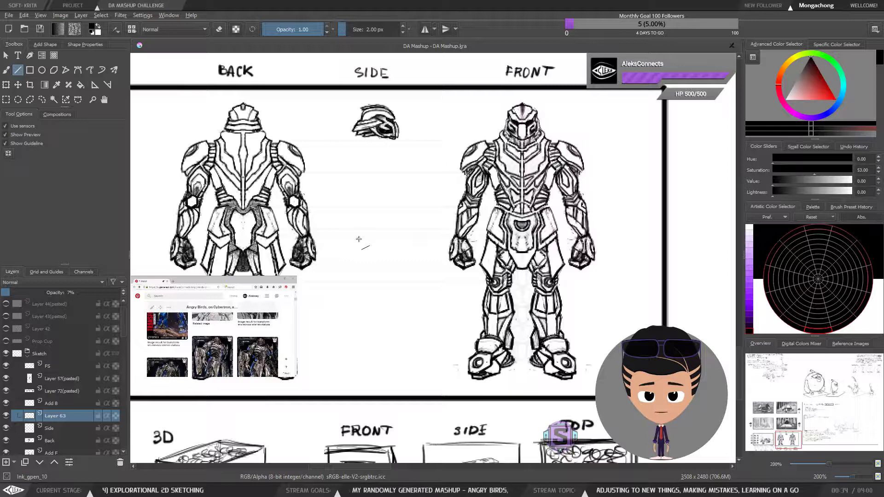
Add faint guide lines from the back view's legs toward the front view around the knees.
left_click_drag(287, 300, 501, 302)
mouse_move(442, 284)
left_mouse_down()
mouse_move(438, 322)
mouse_move(439, 292)
left_mouse_up()
scroll(435, 252, "up", 2)
scroll(435, 252, "down", 2)
mouse_move(450, 321)
left_mouse_down()
mouse_move(439, 269)
mouse_move(377, 276)
left_mouse_up()
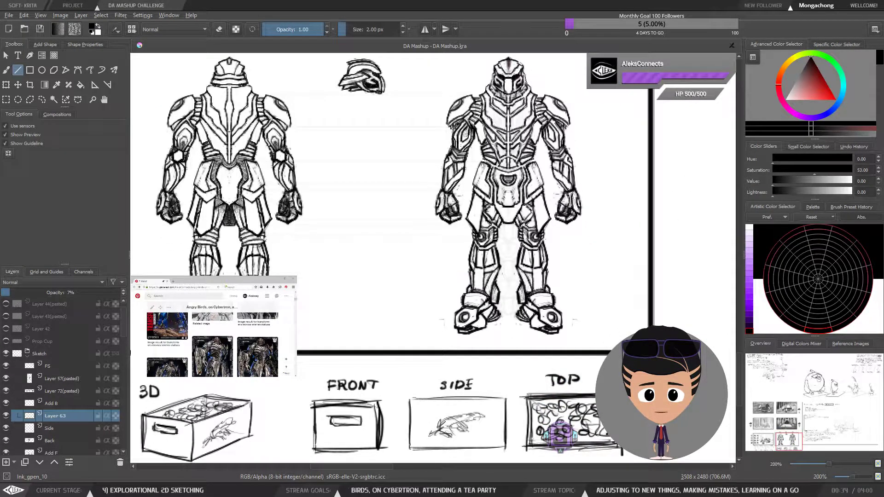
left_click_drag(258, 254, 348, 255)
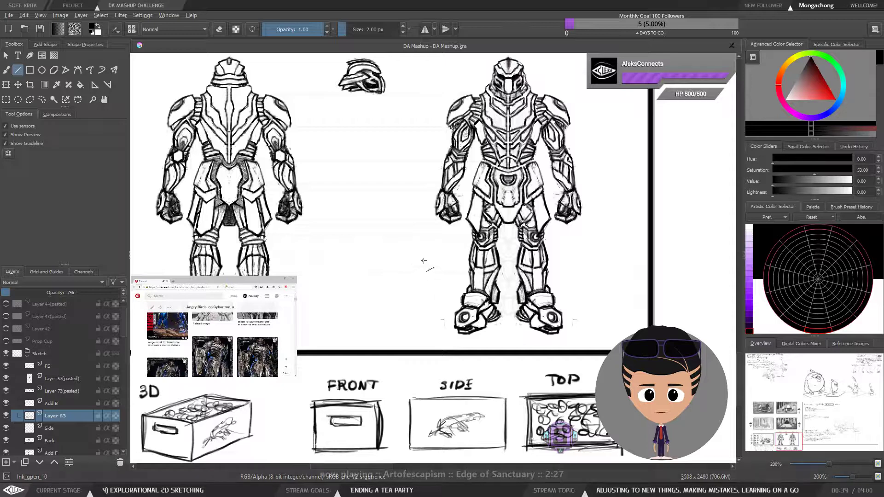
Draw faint guide lines across the side-view space at the feet, the shins and just below the knees.
scroll(393, 240, "up", 3)
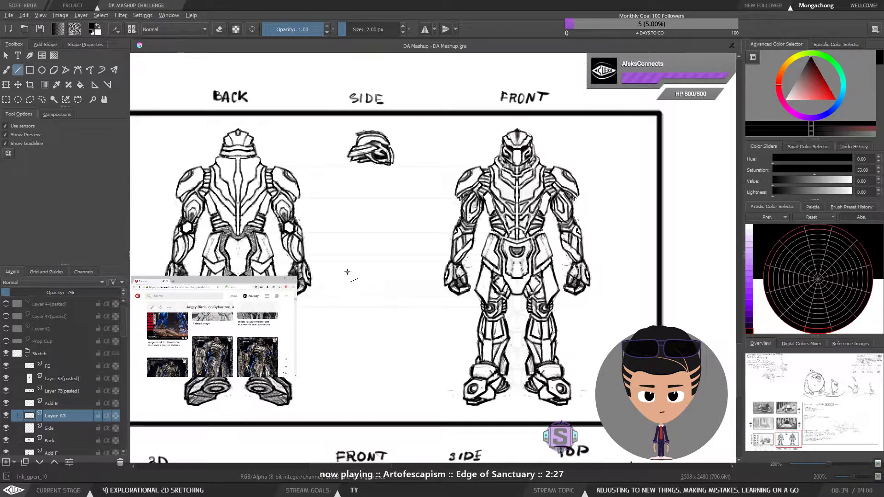
left_click_drag(344, 378, 336, 316)
left_click_drag(290, 352, 467, 363)
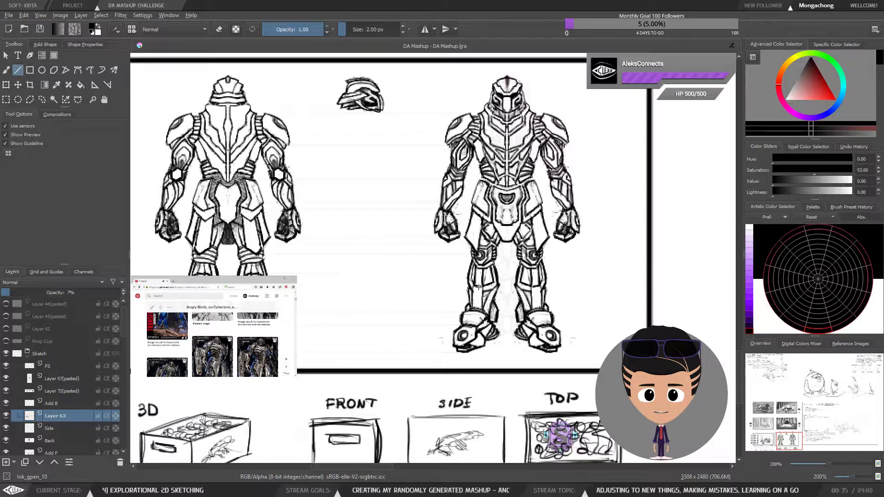
mouse_move(478, 286)
left_mouse_down()
mouse_move(379, 306)
mouse_move(369, 288)
left_mouse_up()
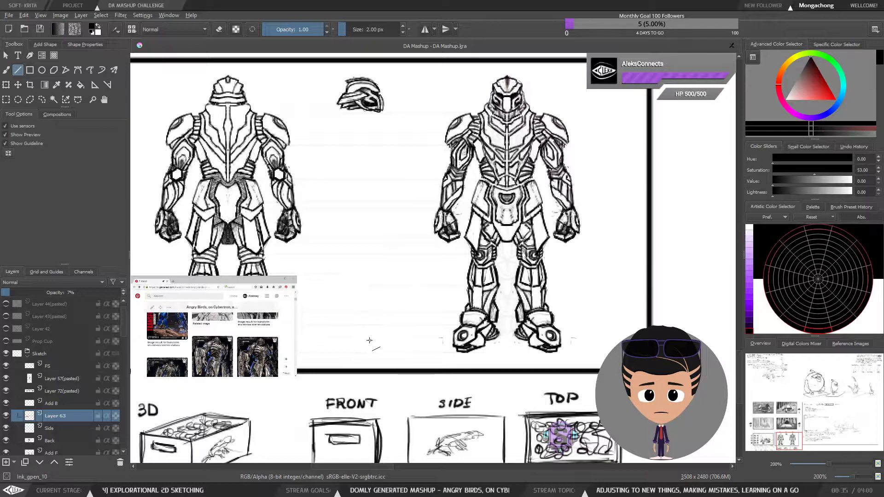
left_click_drag(478, 266, 260, 264)
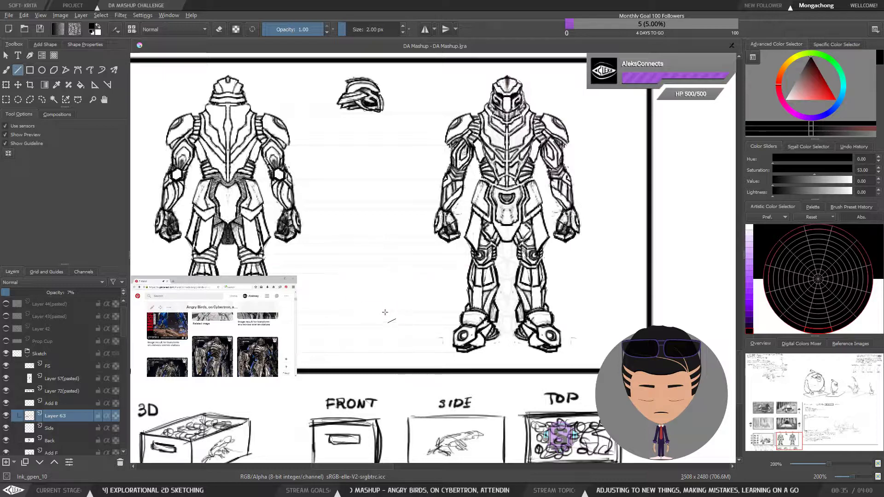
scroll(385, 313, "up", 3)
left_click_drag(479, 299, 370, 304)
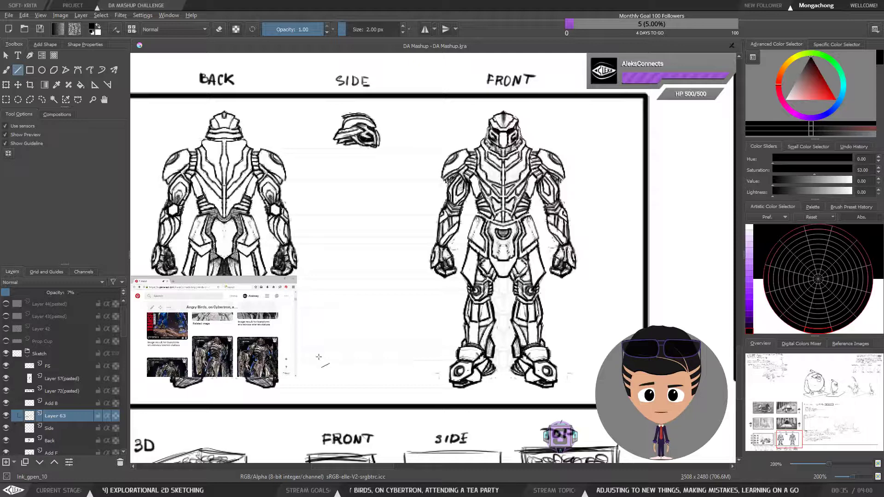
Draw faint guide lines between the front and back views along the bottoms of the feet.
left_click_drag(352, 267, 379, 323)
left_click_drag(369, 276, 369, 259)
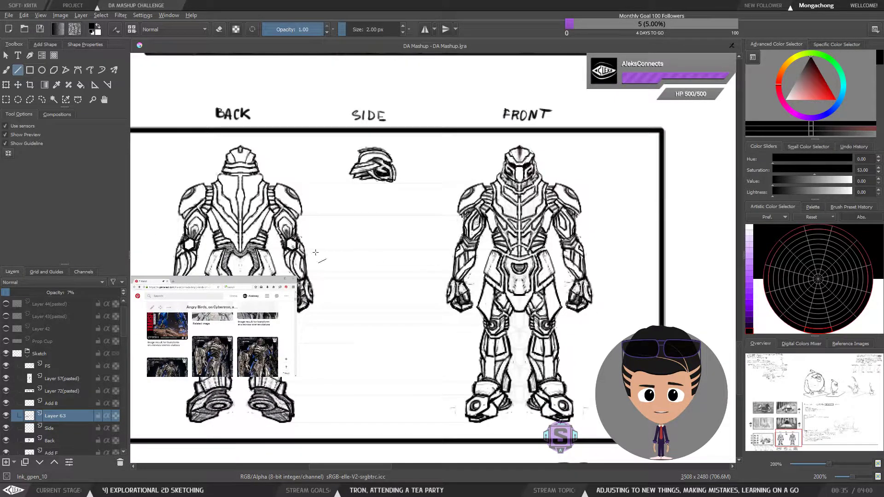
left_click_drag(357, 390, 367, 306)
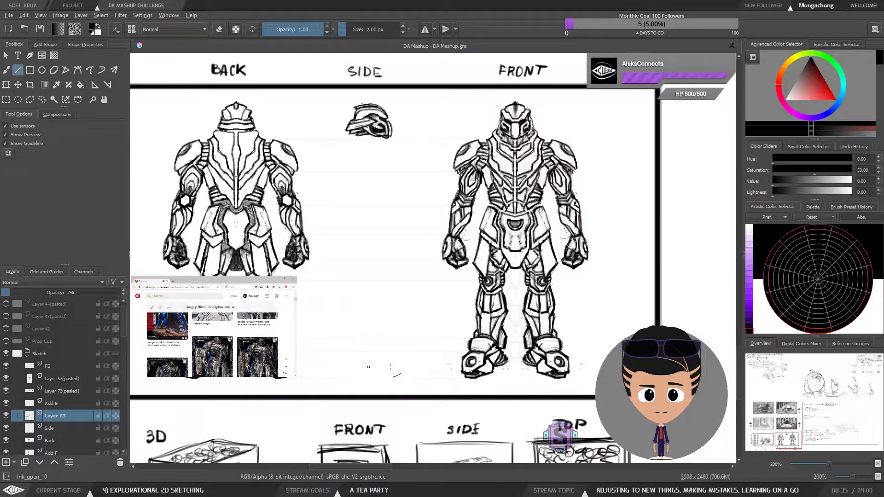
left_click_drag(501, 365, 290, 365)
left_click_drag(499, 366, 213, 379)
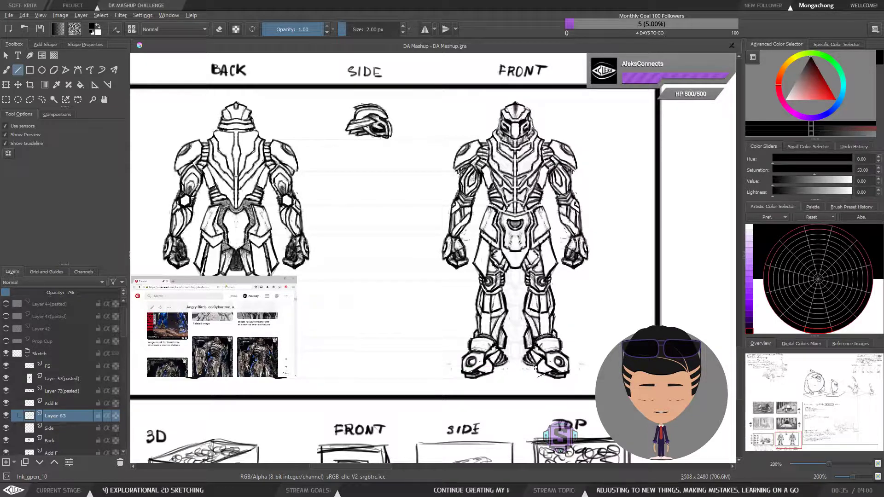
left_click_drag(536, 369, 258, 368)
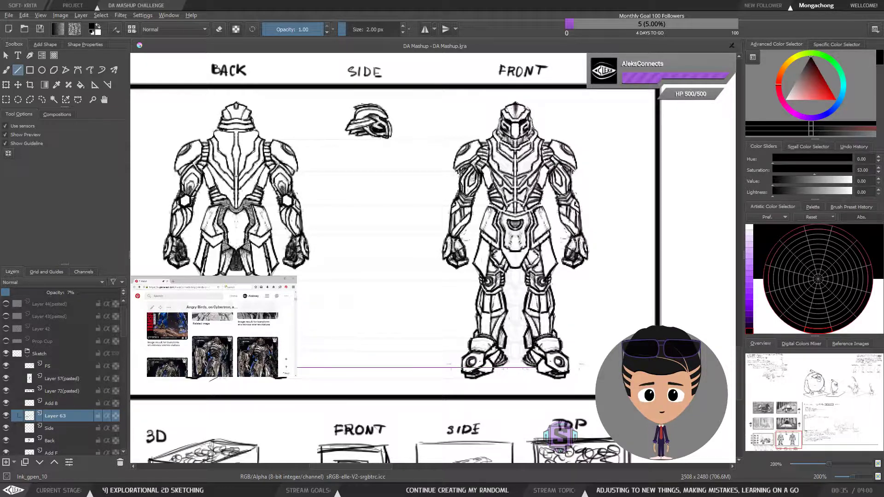
left_click_drag(206, 374, 286, 385)
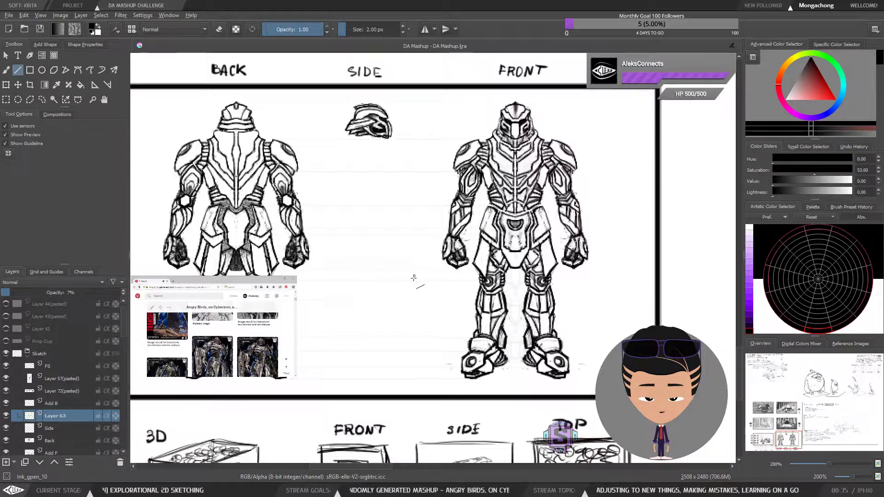
Draw faint guide lines from the back view's lower legs toward the front view just above the ankles.
scroll(405, 304, "up", 1)
scroll(324, 306, "up", 1)
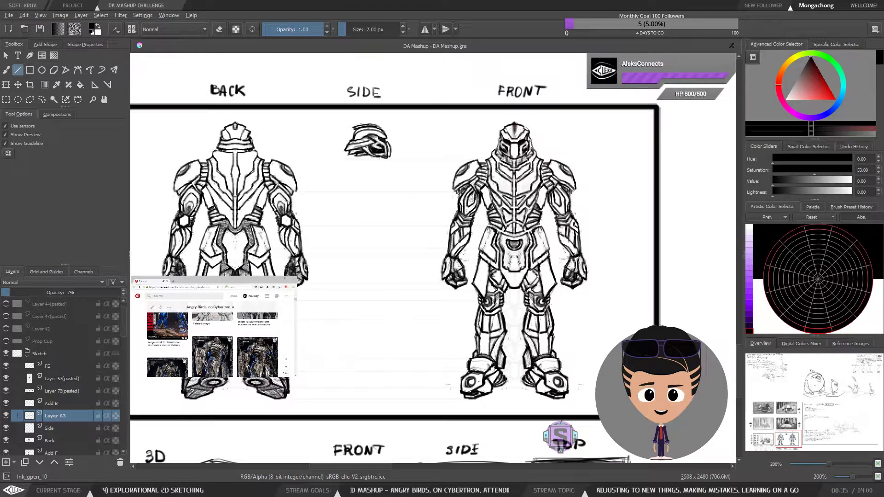
mouse_move(276, 341)
left_mouse_down()
mouse_move(553, 358)
mouse_move(520, 358)
left_mouse_up()
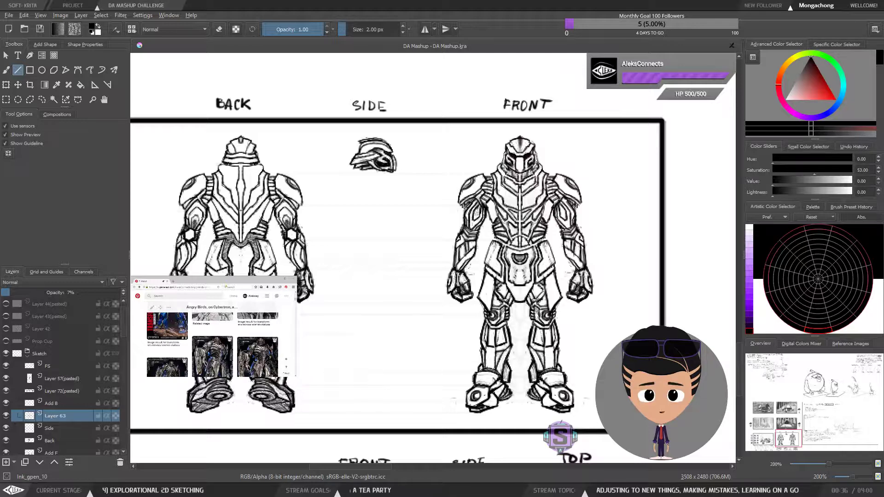
left_click_drag(240, 355, 350, 368)
Draw a faint guide line from the front view's torso to the back view at elbow height.
left_click_drag(347, 299, 351, 367)
left_click_drag(507, 382, 520, 349)
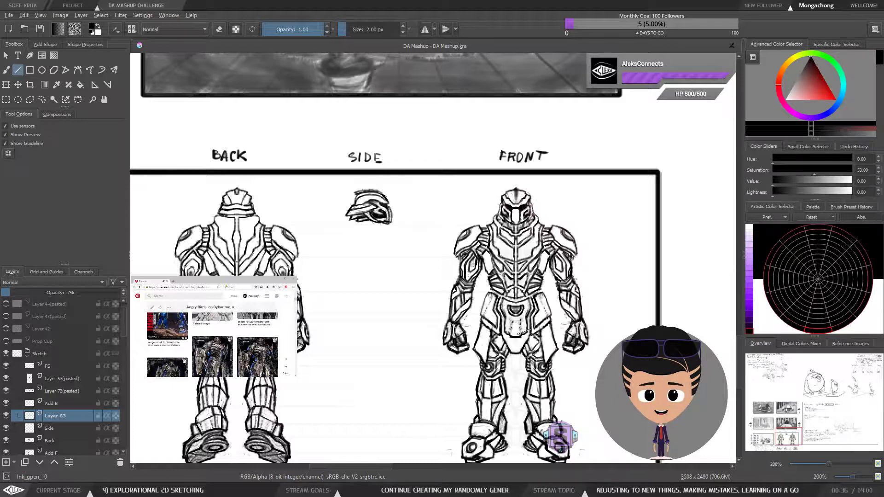
left_click_drag(515, 312, 529, 339)
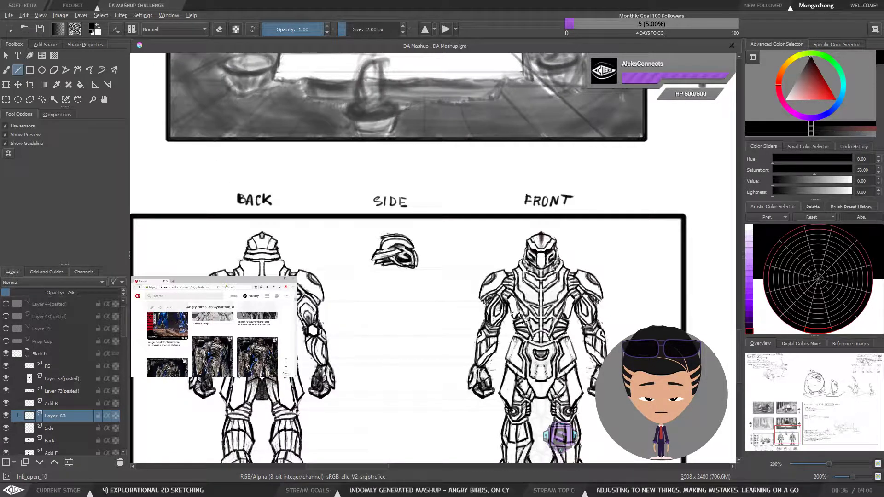
left_click_drag(513, 319, 289, 326)
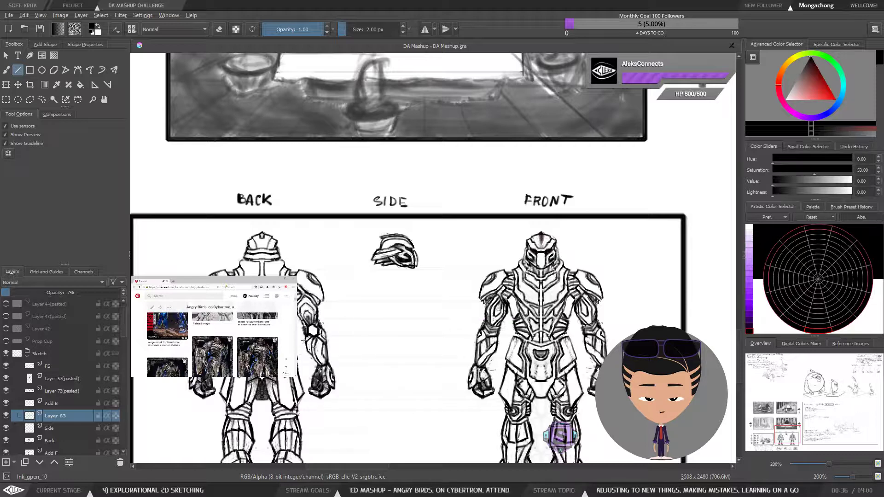
left_click_drag(374, 342, 369, 358)
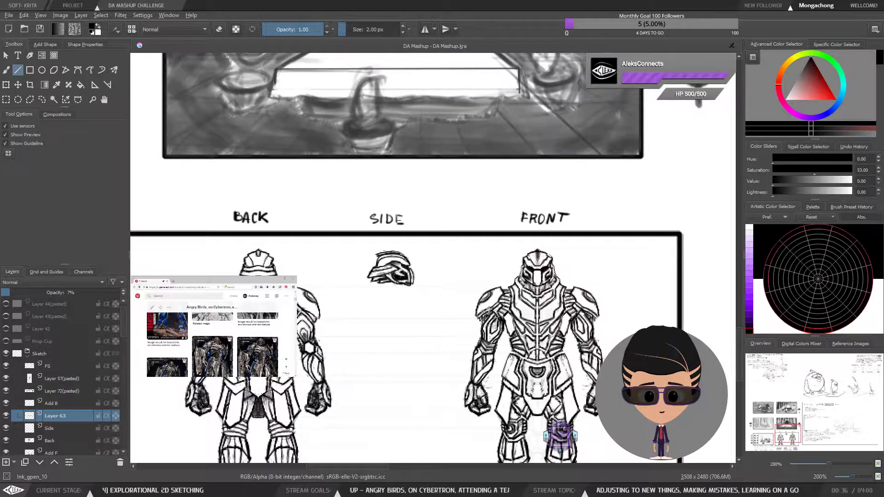
Draw faint guide lines from the front view's upper chest and waist into the side-view space, and switch to the Freehand Brush.
mouse_move(511, 319)
left_mouse_down()
mouse_move(524, 320)
mouse_move(479, 303)
mouse_move(338, 304)
mouse_move(388, 291)
mouse_move(500, 291)
mouse_move(315, 294)
mouse_move(387, 290)
mouse_move(506, 312)
mouse_move(474, 326)
mouse_move(472, 307)
left_mouse_up()
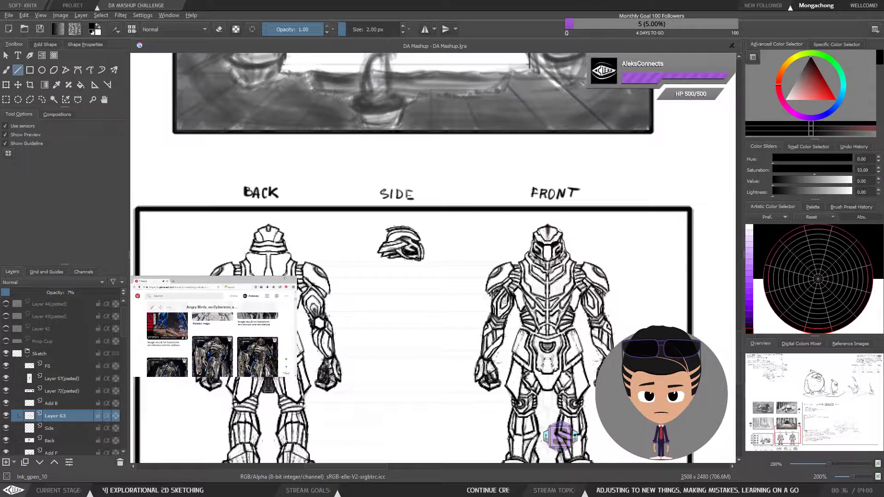
mouse_move(550, 272)
left_mouse_down()
mouse_move(323, 284)
mouse_move(401, 278)
left_mouse_up()
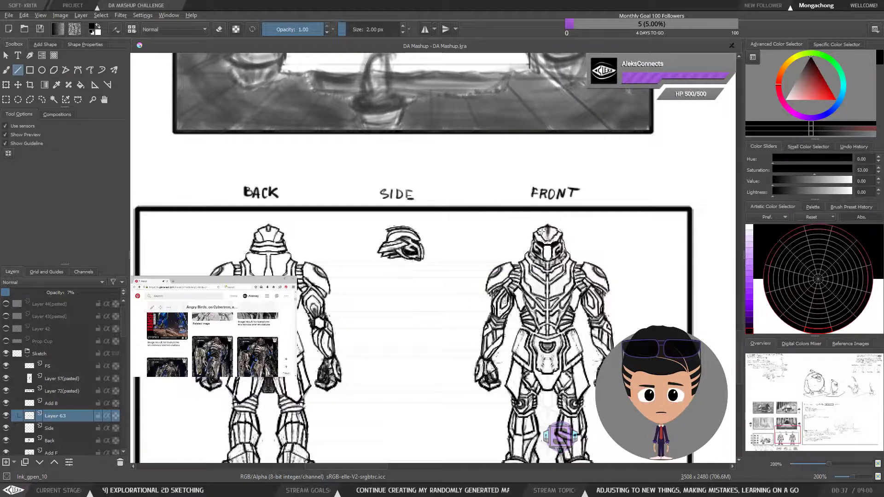
left_click_drag(524, 316, 514, 286)
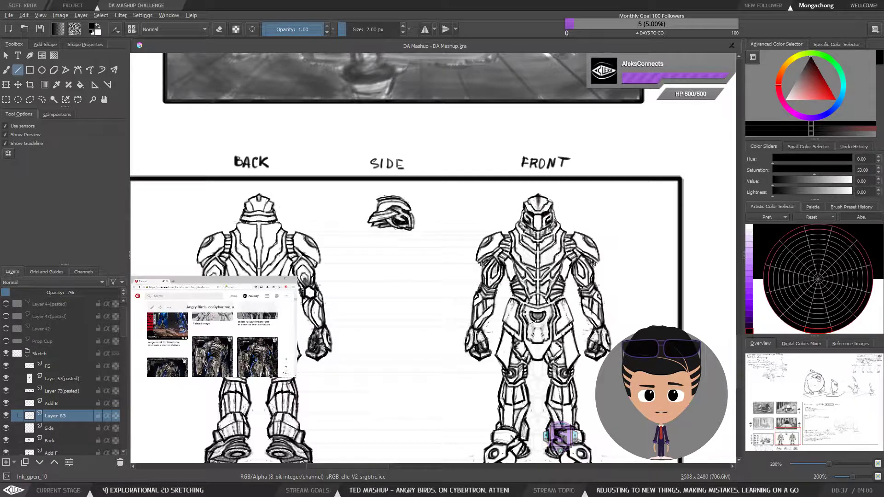
left_click_drag(535, 308, 398, 316)
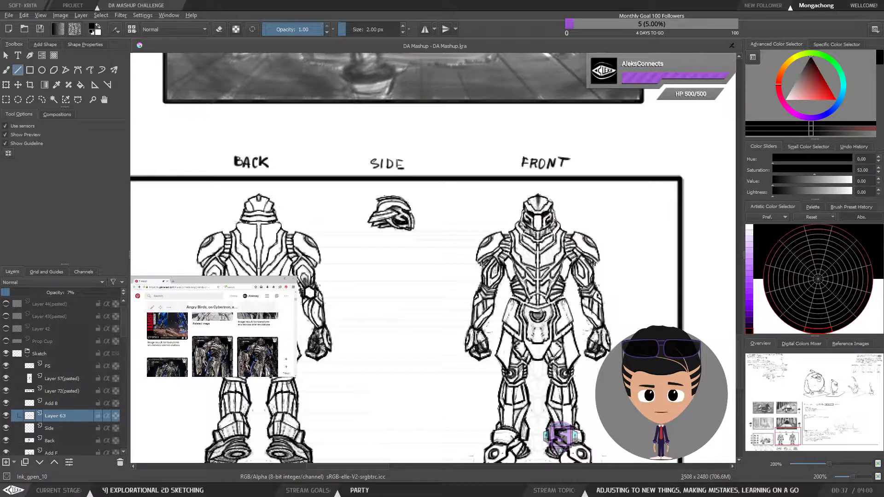
key("b")
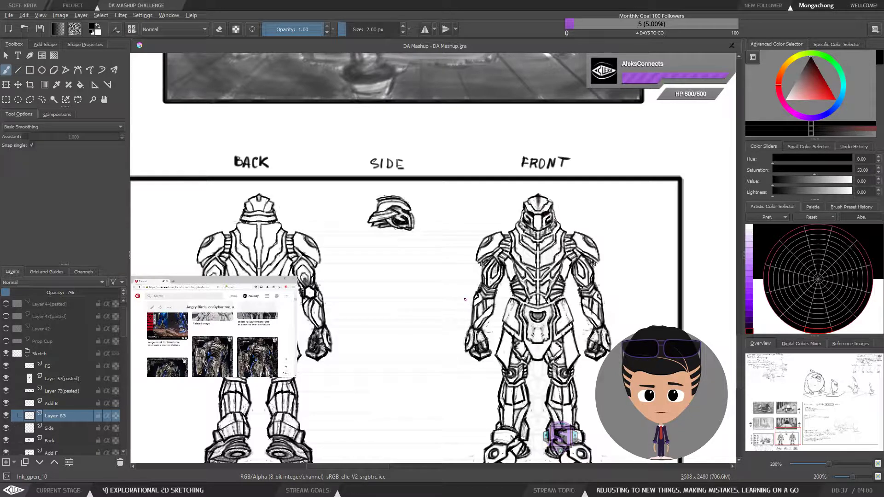
Rename the guide-line layer Layer 63 as "Lines" and save the document.
left_click_drag(421, 348, 434, 311)
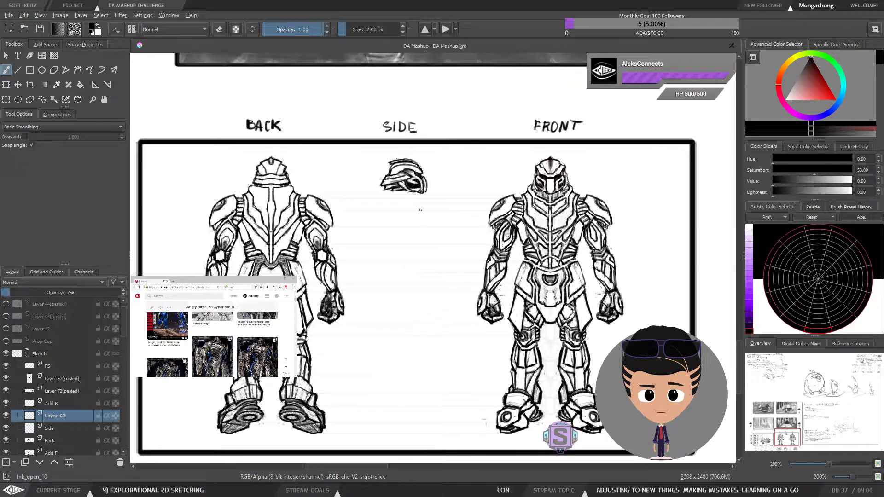
double_click(59, 416)
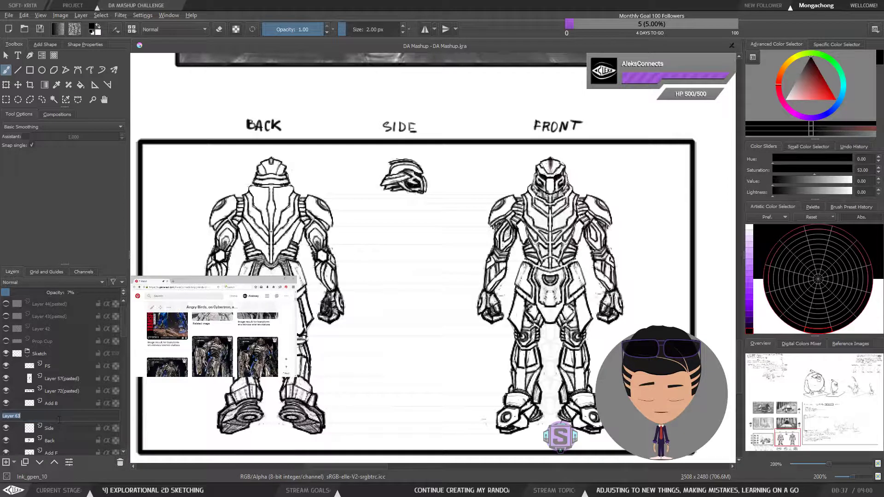
type("Lines")
key("Return")
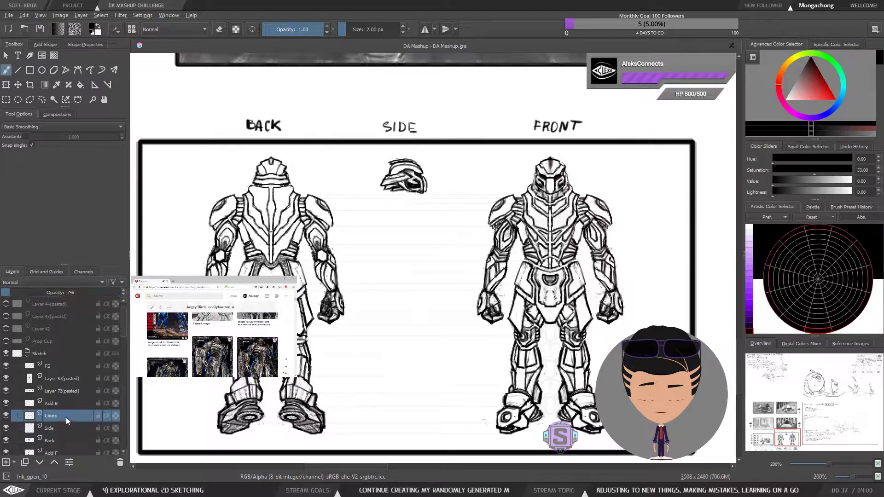
left_click(41, 28)
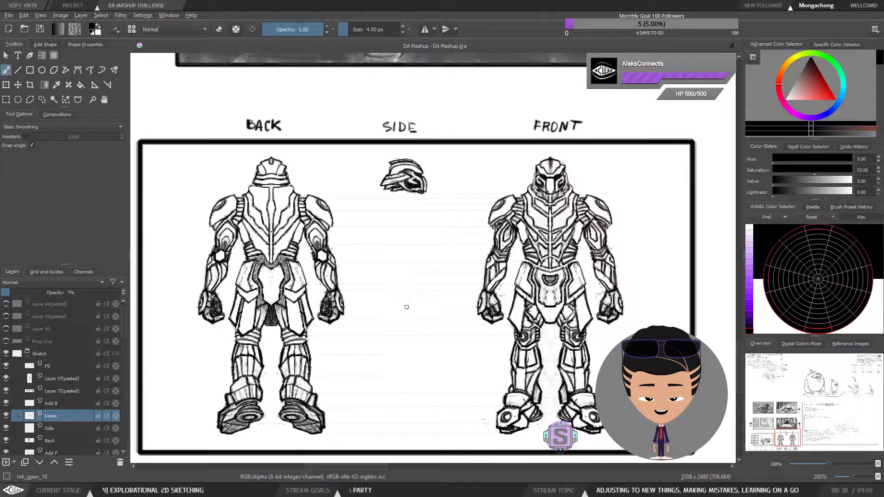
left_click_drag(413, 302, 410, 287)
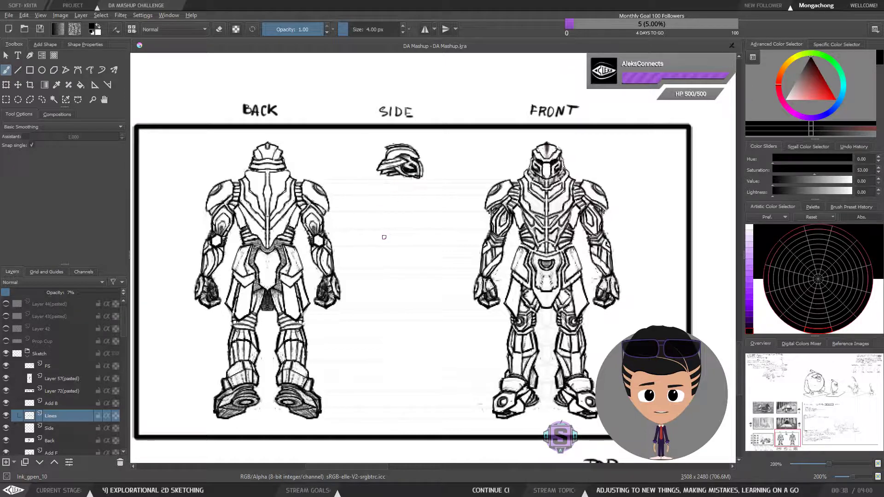
key("ctrl+plus")
key("ctrl+minus")
left_click_drag(395, 231, 399, 203)
key("bracketleft")
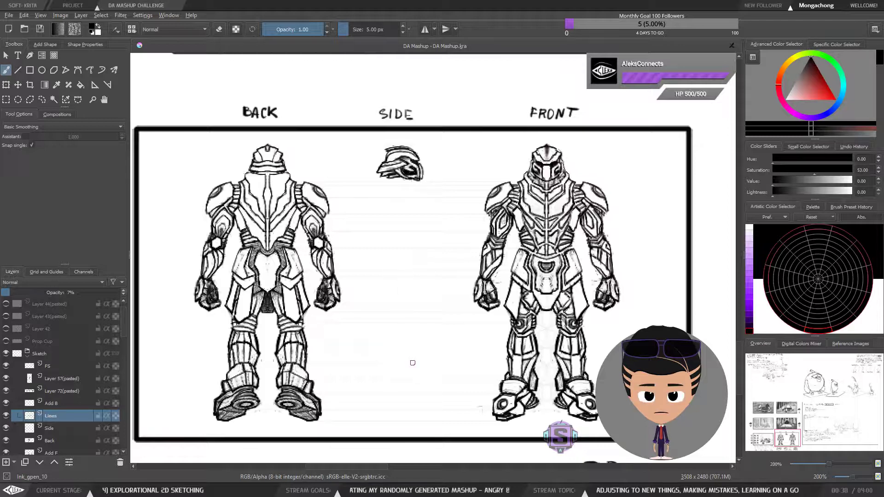
left_click_drag(383, 241, 384, 248)
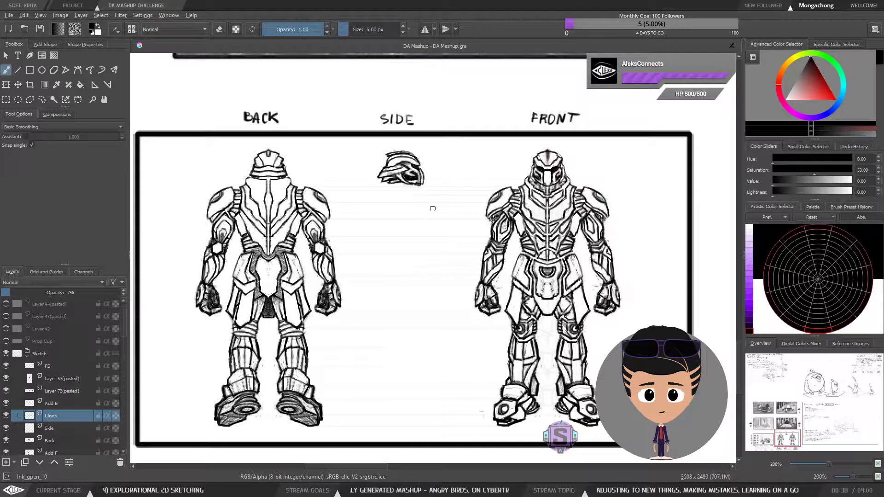
Try to sketch a vertical body line below the side-view head on the Side layer.
left_click(52, 428)
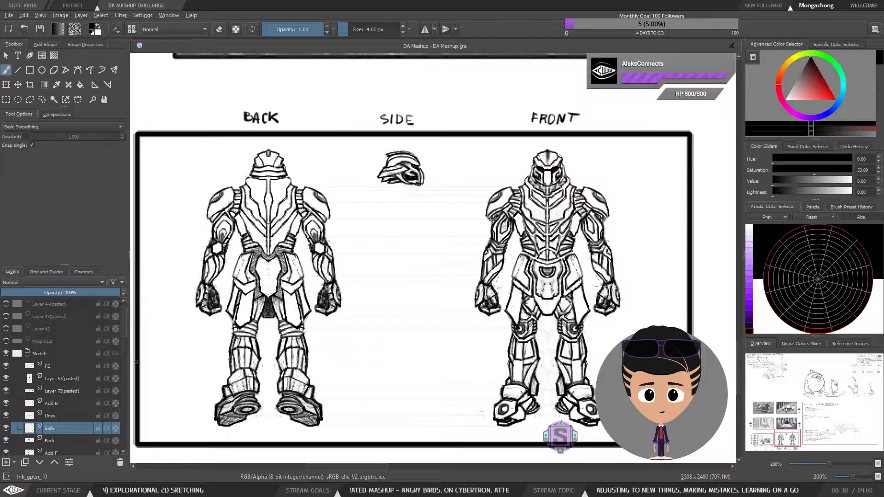
left_click_drag(405, 184, 389, 343)
key("ctrl+z")
key("1")
mouse_move(403, 277)
left_mouse_down()
mouse_move(586, 272)
mouse_move(588, 254)
mouse_move(508, 282)
mouse_move(522, 285)
mouse_move(512, 249)
left_mouse_up()
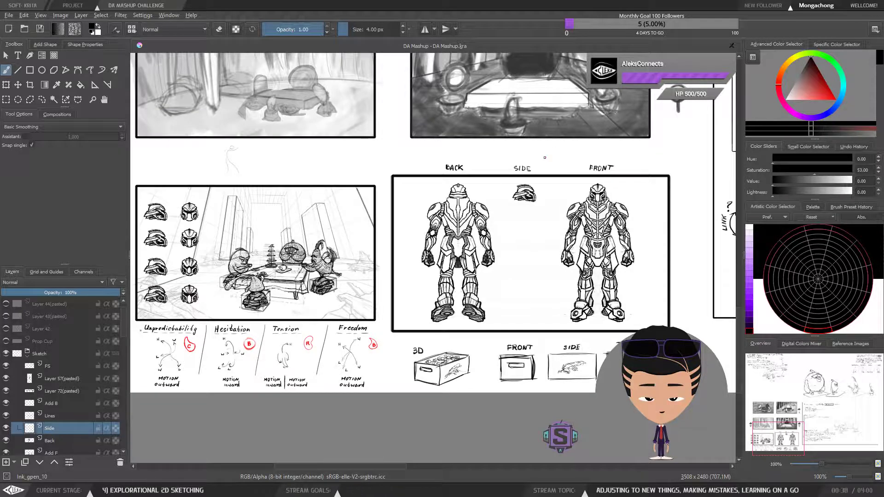
left_click_drag(536, 248, 477, 255)
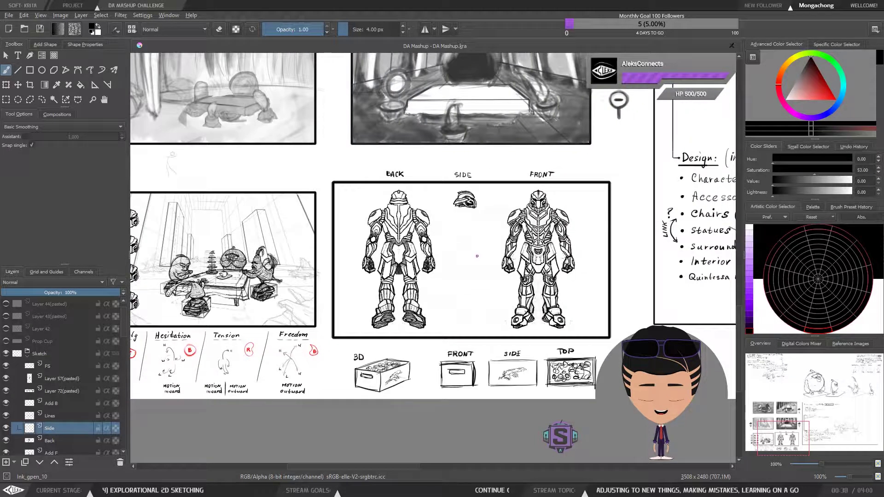
mouse_move(483, 260)
left_mouse_down()
mouse_move(521, 278)
mouse_move(557, 278)
left_mouse_up()
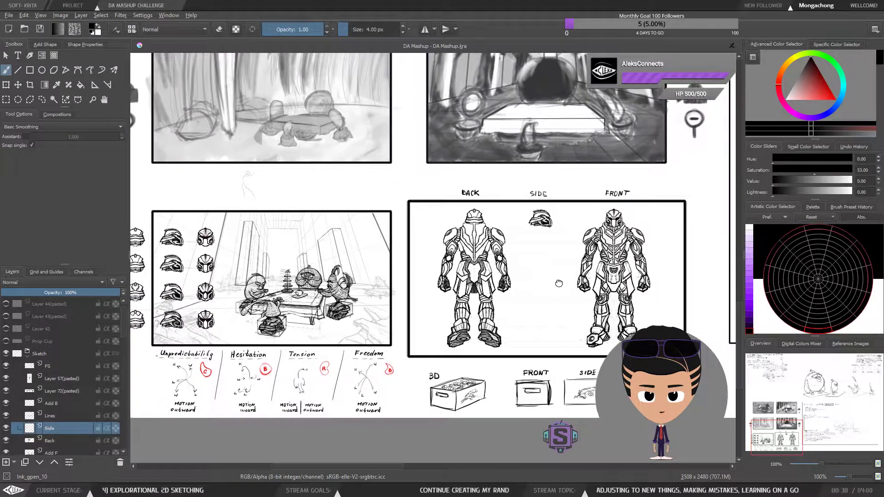
left_click_drag(536, 228, 535, 339)
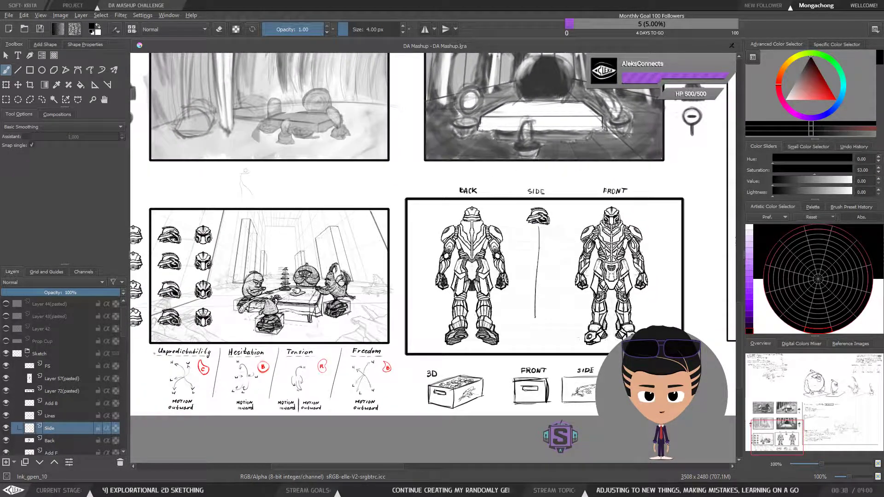
key("ctrl+z")
Show the hidden Quintessa layer and Layer 54(pasted) in the Sketch group.
left_click_drag(493, 288, 505, 292)
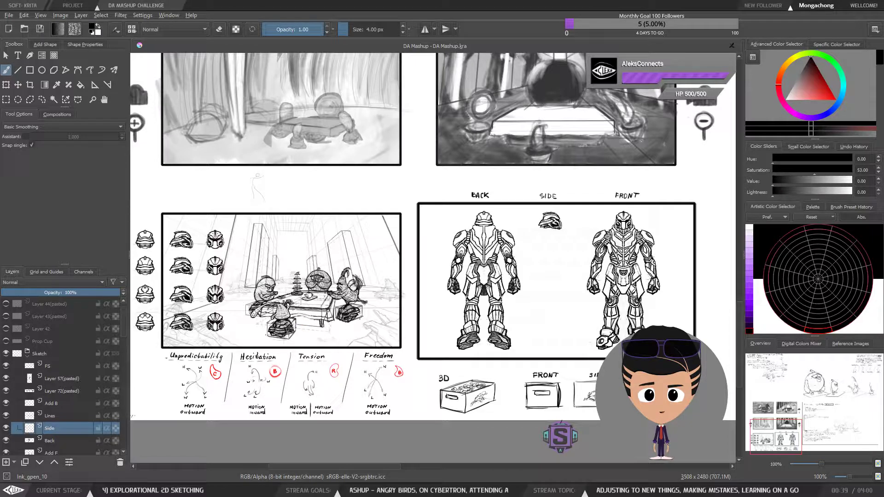
key("ctrl+minus")
key("ctrl+minus")
left_click_drag(624, 288, 578, 323)
scroll(124, 327, "down", 3)
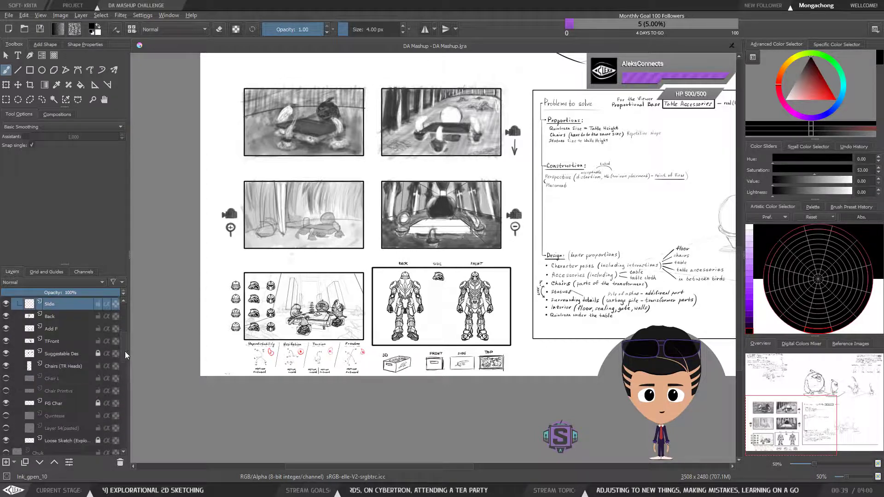
scroll(125, 346, "down", 3)
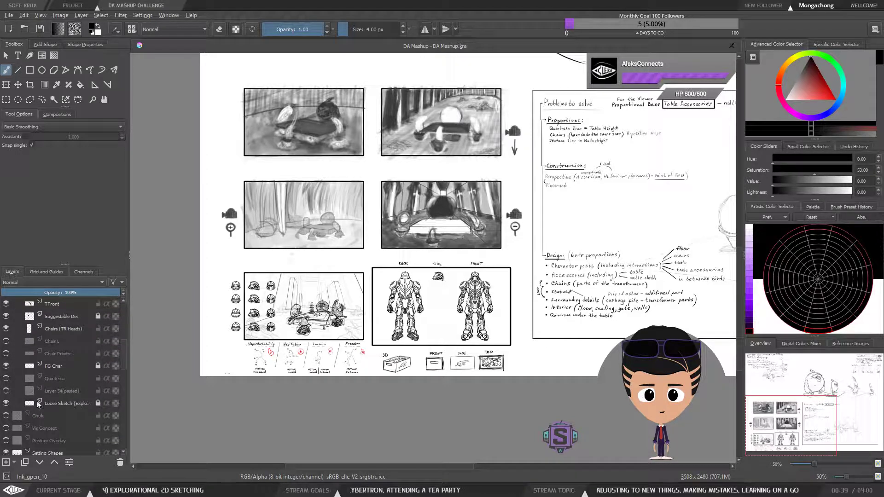
left_click(6, 379)
left_click(6, 379)
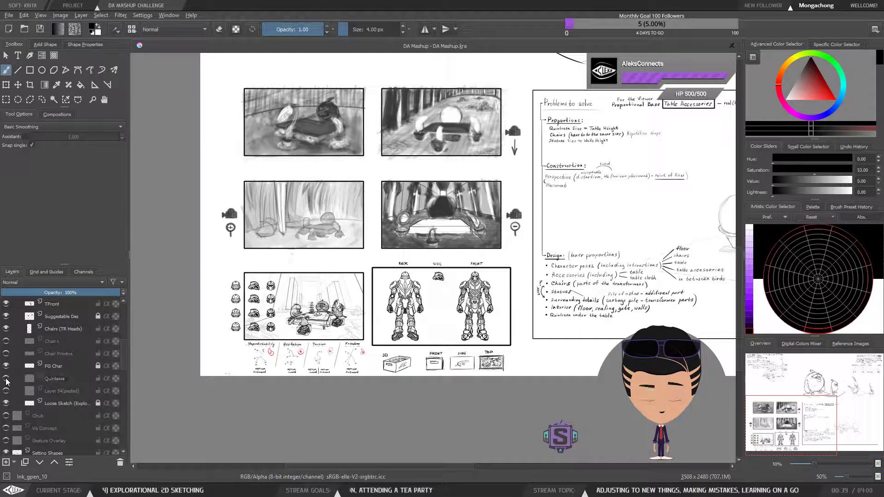
left_click(6, 380)
left_click(6, 391)
left_click(6, 391)
left_click(6, 391)
left_click(6, 391)
left_click(6, 391)
left_click(6, 391)
left_click(6, 392)
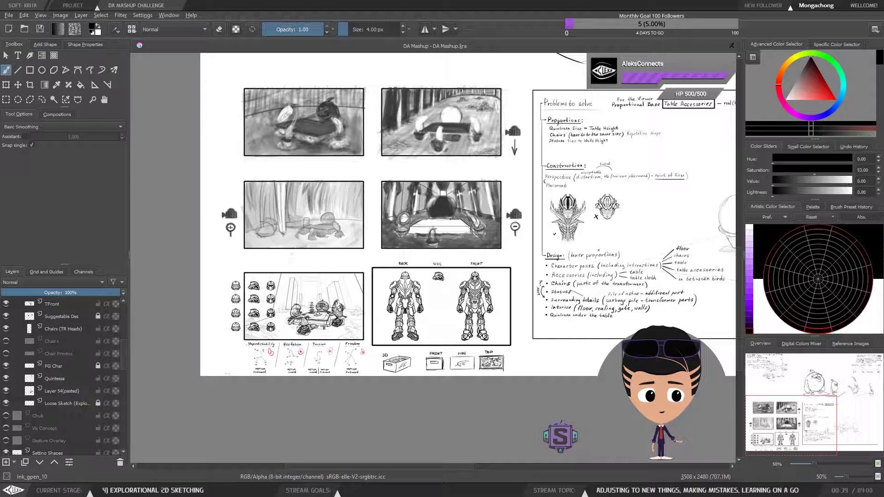
Select the Quintessa layer and toggle its visibility to check which drawings it holds.
key("ctrl+plus")
key("ctrl+plus")
left_click_drag(603, 245, 448, 265)
key("ctrl+plus")
key("ctrl+plus")
mouse_move(568, 220)
left_mouse_down()
mouse_move(536, 230)
mouse_move(396, 318)
mouse_move(496, 289)
left_mouse_up()
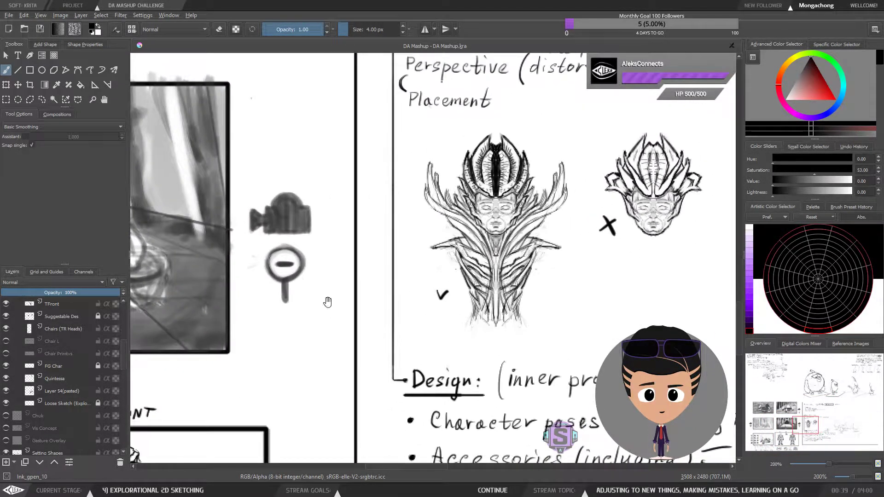
left_click(57, 377)
left_click(6, 379)
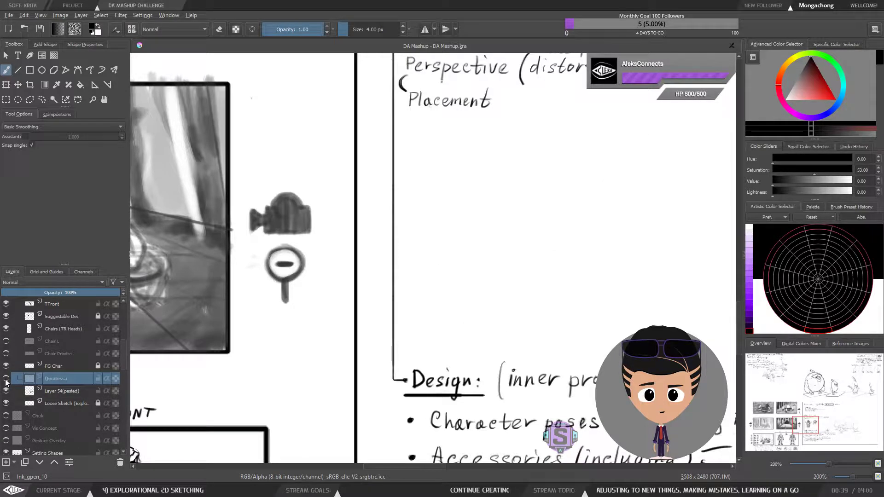
left_click(6, 378)
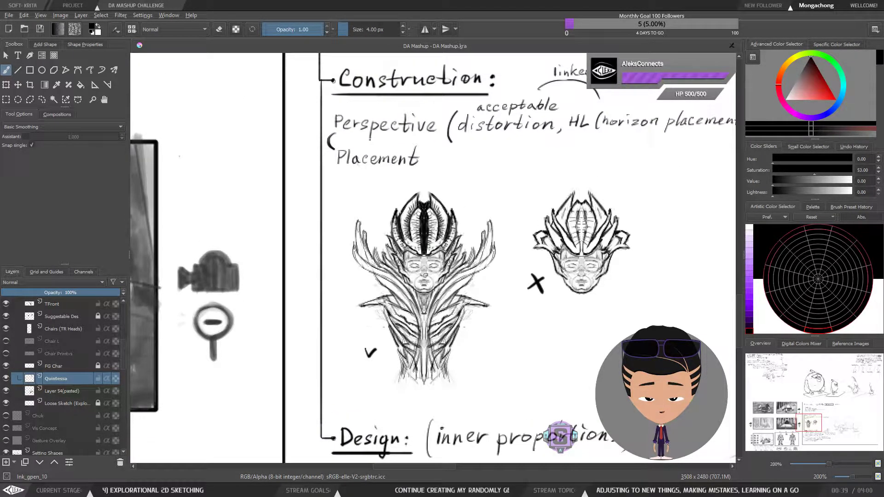
Set the brush size to 7 px and darken the central band of the check-marked Quintessa headdress.
key("e")
left_click_drag(422, 242, 413, 254)
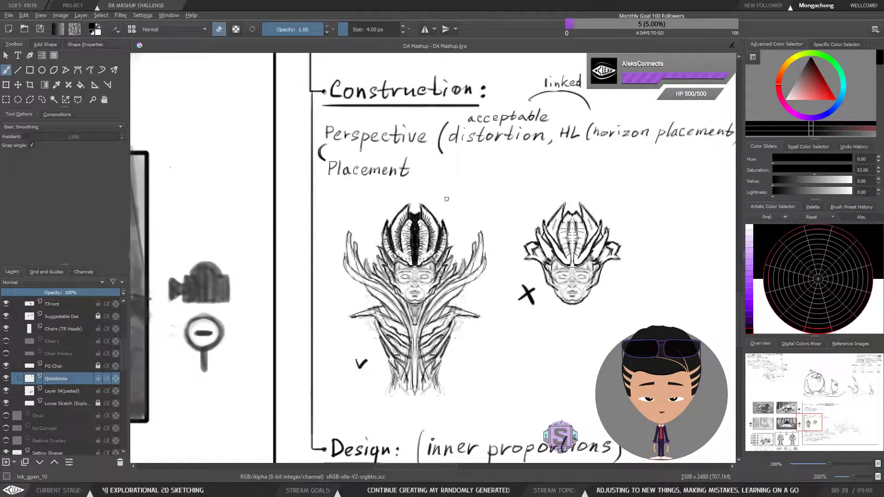
left_click_drag(475, 304, 412, 279)
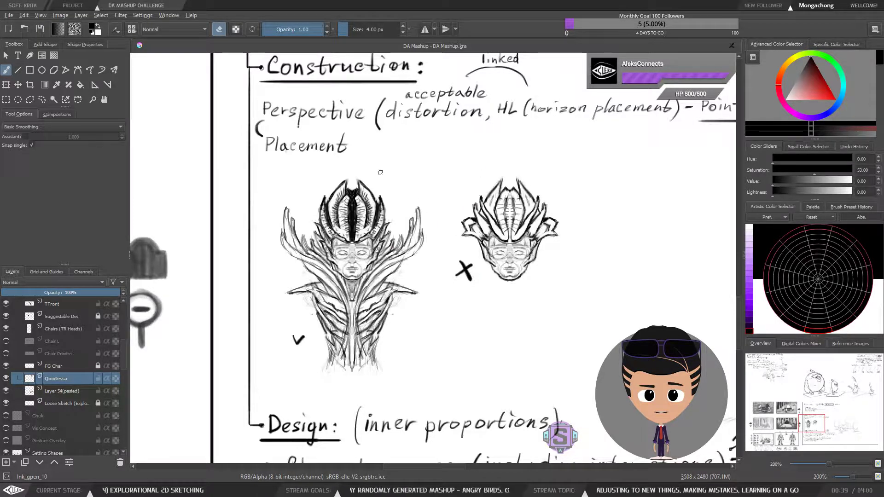
key("e")
mouse_move(337, 229)
left_mouse_down()
mouse_move(385, 227)
mouse_move(361, 273)
left_mouse_up()
key("ctrl+plus")
key("ctrl+minus")
key("ctrl+plus")
key("bracketright")
key("bracketright")
key("bracketright")
mouse_move(340, 213)
left_mouse_down()
mouse_move(334, 232)
mouse_move(346, 221)
mouse_move(347, 237)
mouse_move(337, 206)
mouse_move(338, 272)
left_mouse_up()
key("e")
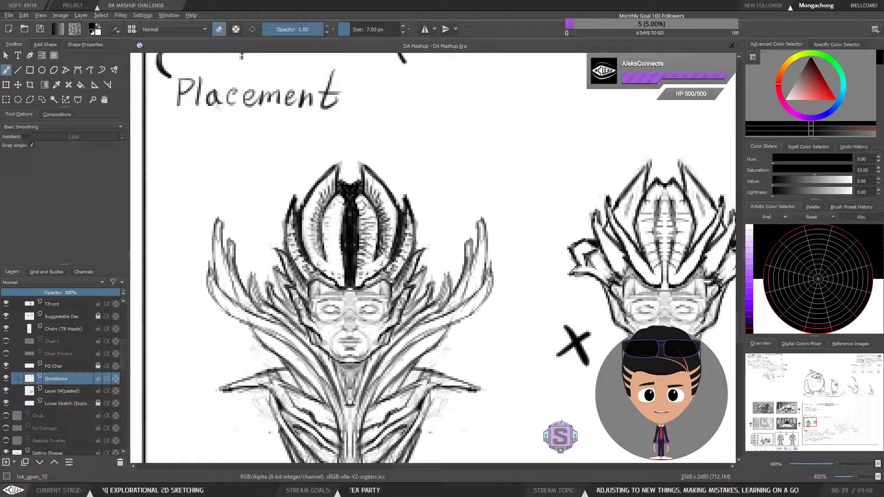
Erase the black fill from the central band and upper notch of the check-marked Quintessa headdress.
mouse_move(307, 236)
left_mouse_down()
mouse_move(321, 201)
mouse_move(327, 205)
left_mouse_up()
key("ctrl+minus")
key("ctrl+minus")
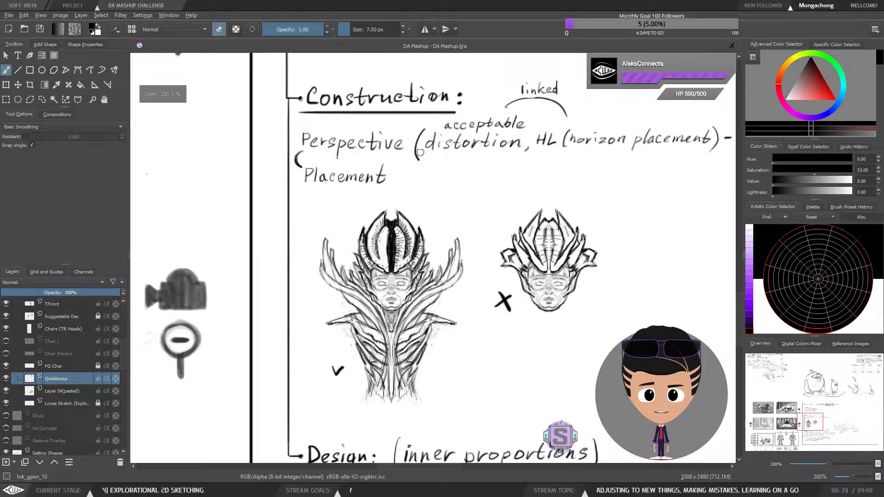
left_click_drag(432, 211, 405, 202)
key("ctrl+plus")
key("ctrl+plus")
left_click_drag(370, 241, 425, 253)
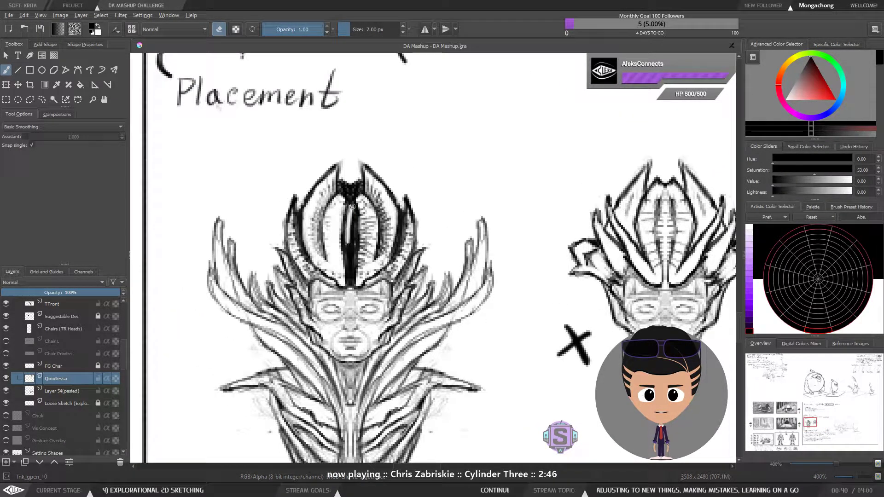
mouse_move(348, 247)
left_mouse_down()
mouse_move(351, 280)
mouse_move(346, 191)
mouse_move(358, 188)
mouse_move(342, 186)
left_mouse_up()
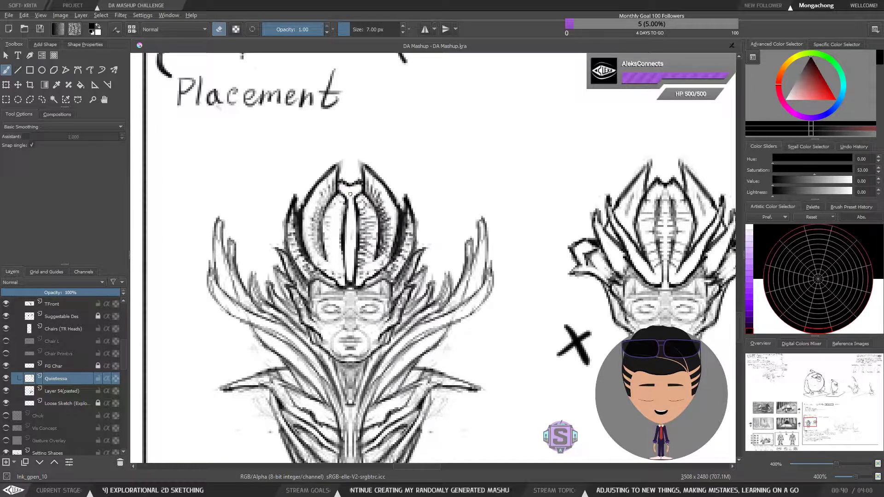
key("1")
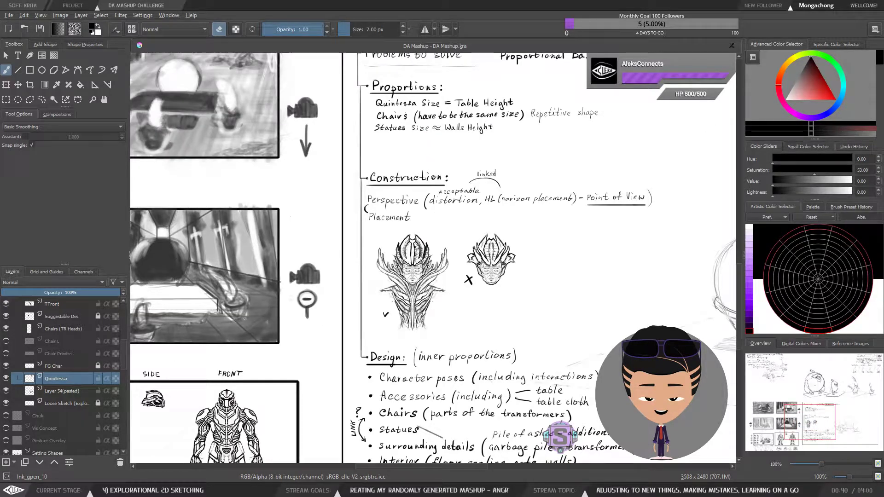
Turn on horizontal mirror painting and align its vertical axis with the centre of the check-marked Quintessa headdress.
key("ctrl+plus")
key("ctrl+plus")
key("ctrl+plus")
key("ctrl+plus")
left_click_drag(379, 252, 379, 283)
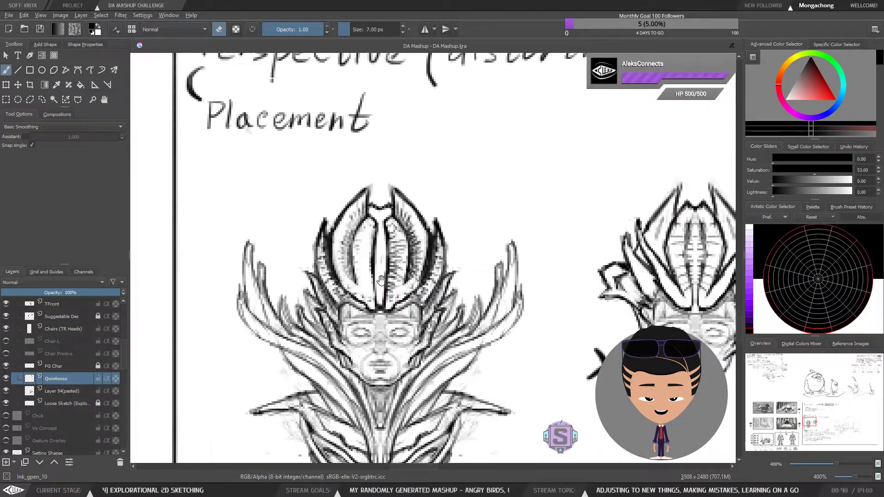
key("e")
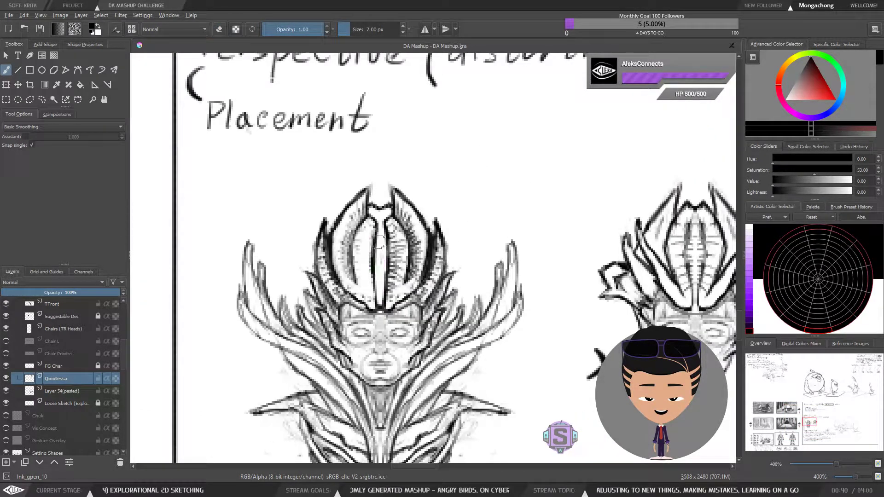
left_click(424, 29)
key("minus")
scroll(555, 115, "up", 2)
left_click_drag(620, 91, 352, 144)
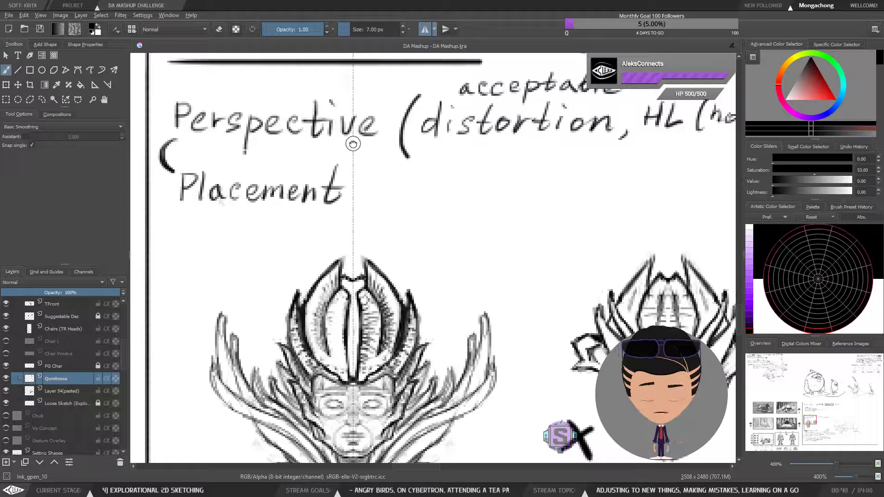
scroll(352, 144, "down", 3)
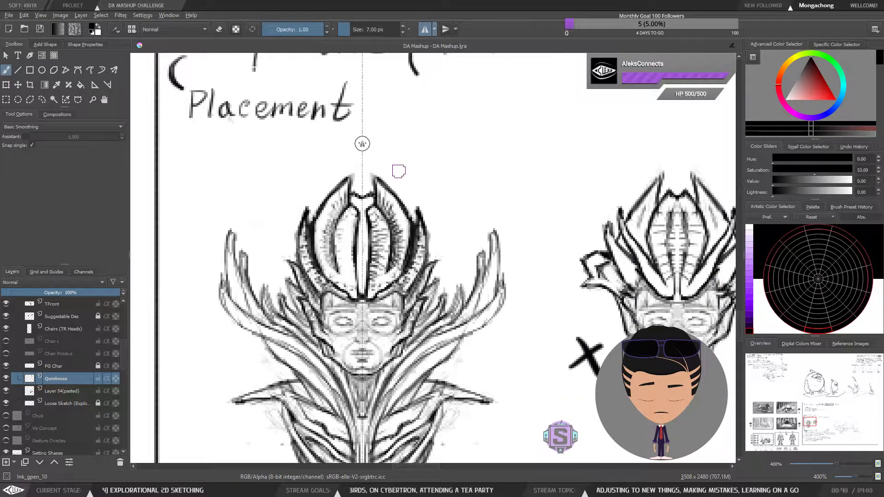
Redraw the headdress's central band as a wider mirrored panel that steps in to a narrow stem, cleaning its edges with the eraser.
key("e")
mouse_move(356, 234)
left_mouse_down()
mouse_move(357, 208)
mouse_move(357, 254)
mouse_move(356, 204)
mouse_move(343, 246)
mouse_move(345, 226)
mouse_move(346, 255)
mouse_move(355, 256)
left_mouse_up()
key("e")
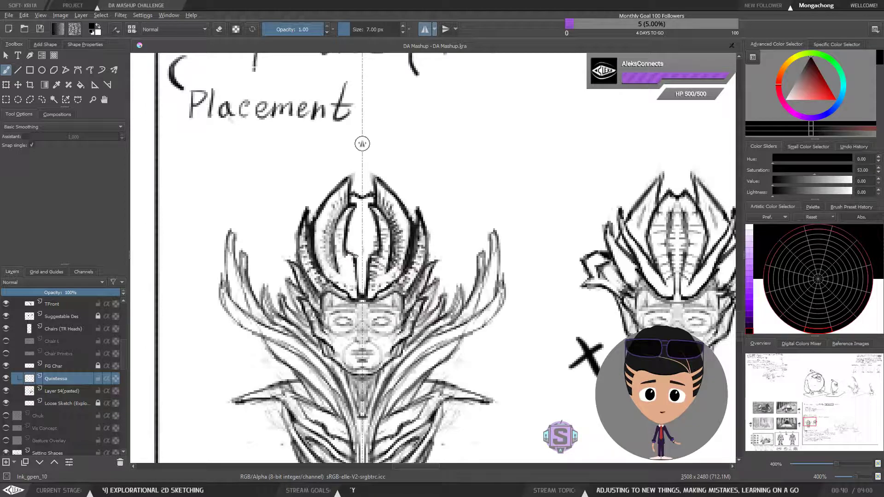
key("e")
left_click_drag(349, 257, 344, 257)
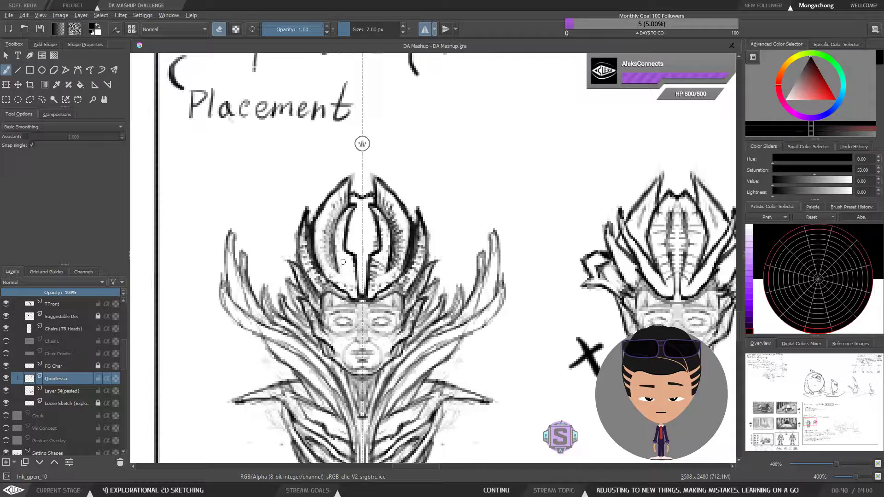
key("e")
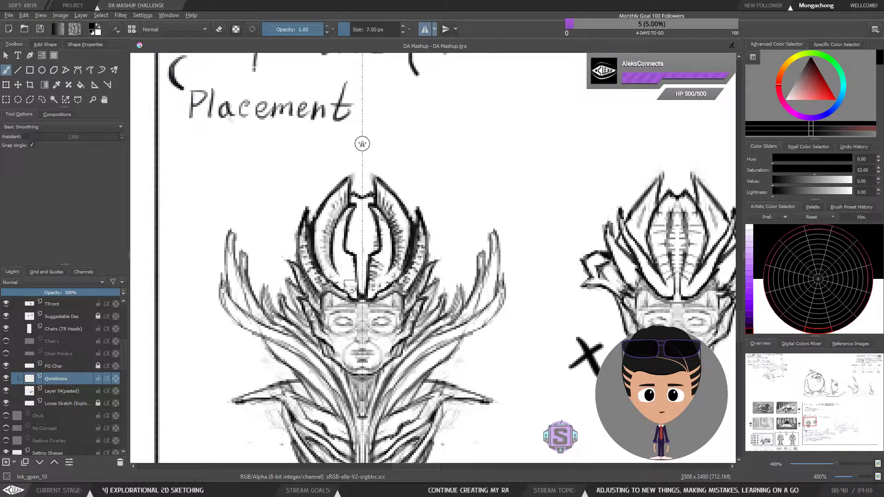
Draw a mirrored inner frame and a small pointed oval ornament with crossing lines inside the headdress's central panel.
key("ctrl+minus")
key("ctrl+plus")
mouse_move(371, 245)
left_mouse_down()
mouse_move(363, 228)
mouse_move(376, 247)
left_mouse_up()
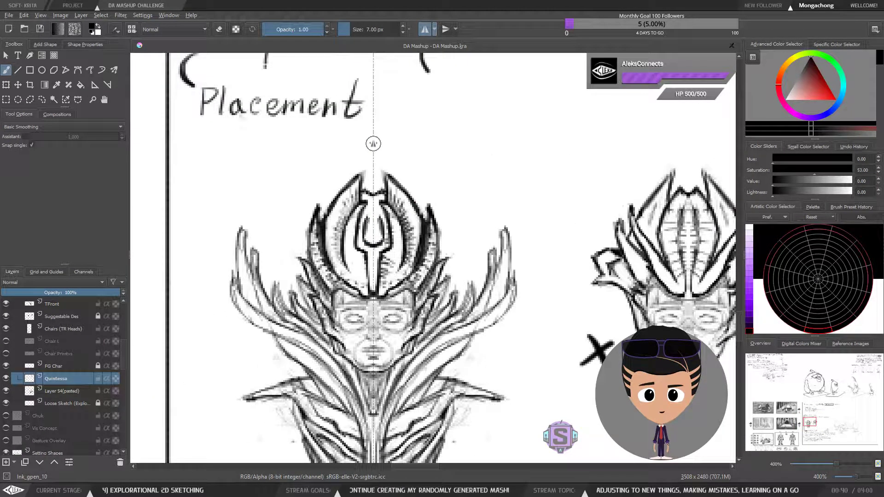
left_click_drag(366, 220, 367, 227)
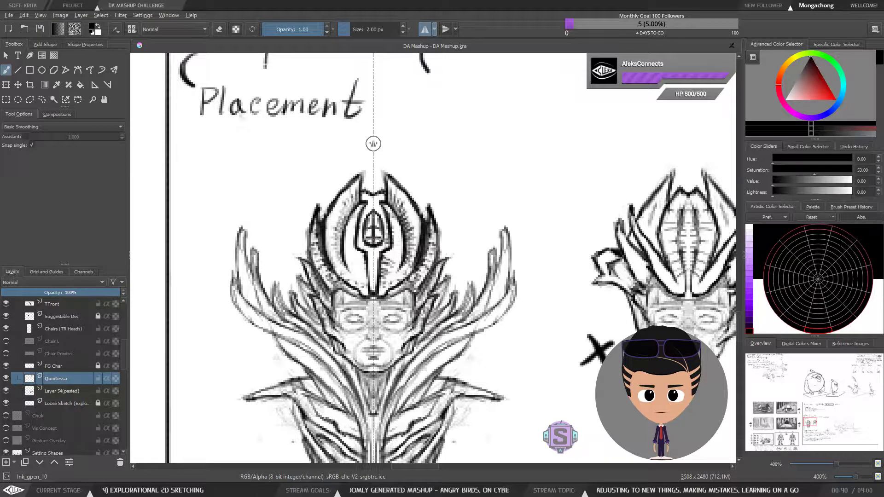
key("e")
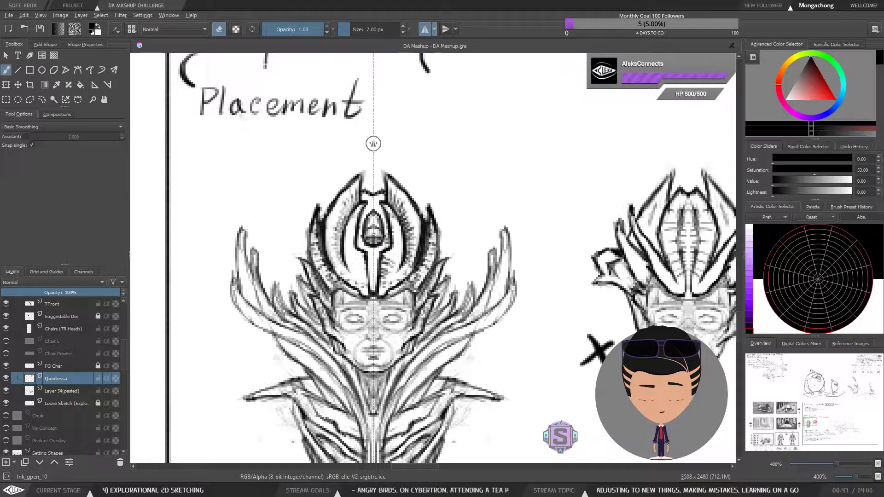
Darken the oval gem at the centre of the left character's headdress with mirrored inner detail strokes.
key("e")
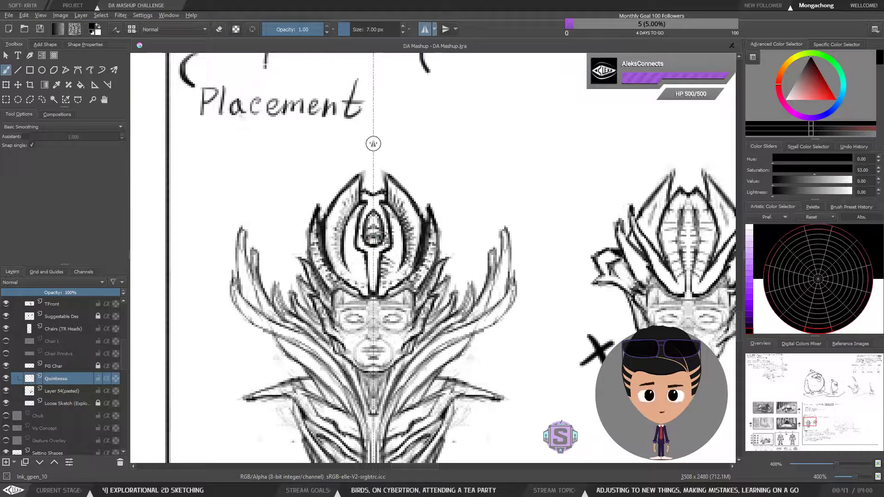
key("ctrl+minus")
key("ctrl+minus")
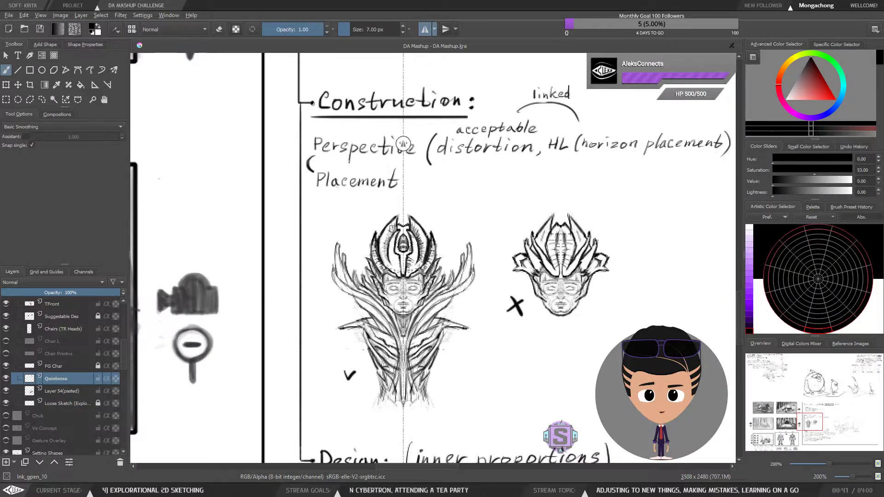
key("ctrl+plus")
key("ctrl+plus")
key("e")
key("e")
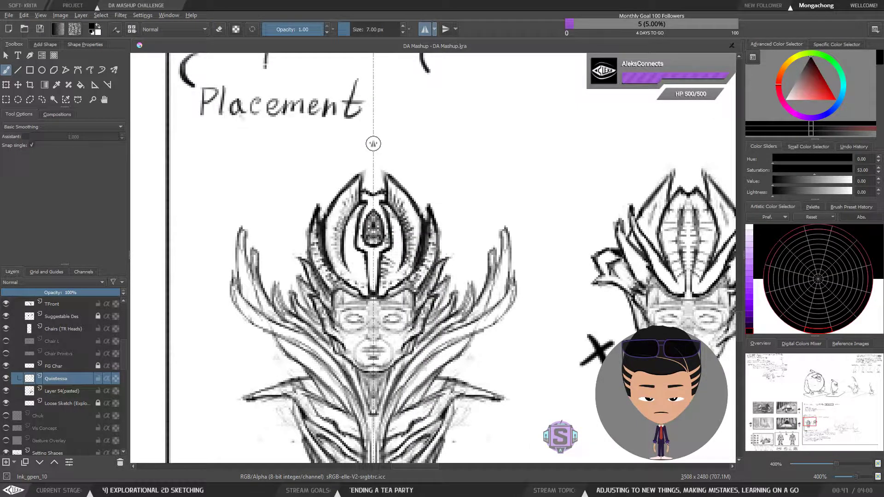
scroll(373, 245, "down", 3)
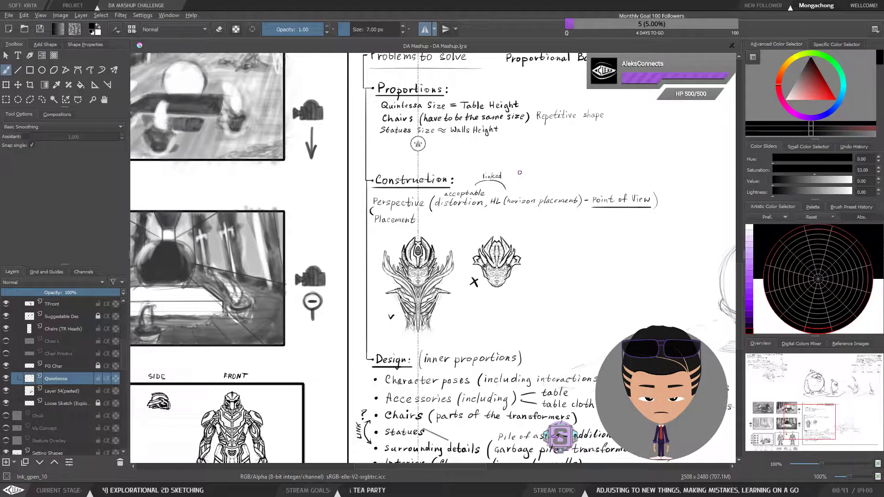
key("ctrl+plus")
key("ctrl+plus")
key("ctrl+minus")
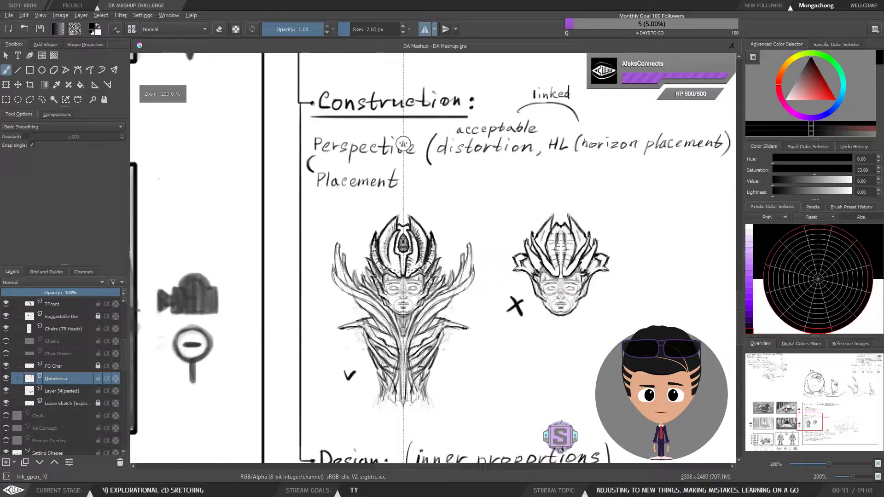
Try sketching mirrored curved lobes on both sides of the headdress, then undo them.
left_click_drag(426, 290, 445, 265)
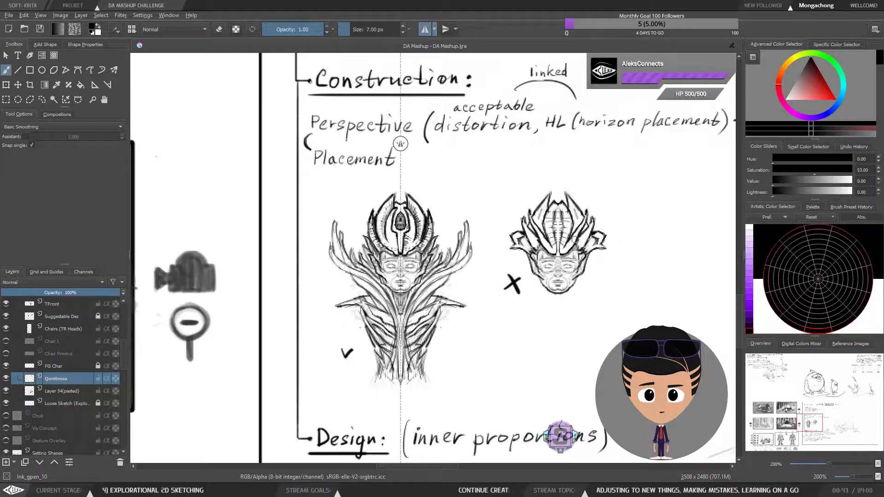
scroll(437, 230, "up", 2)
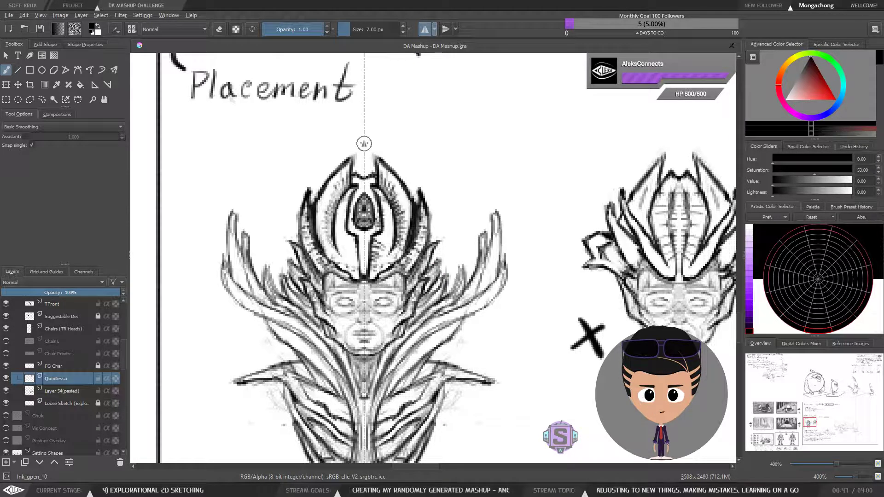
left_click_drag(282, 264, 268, 246)
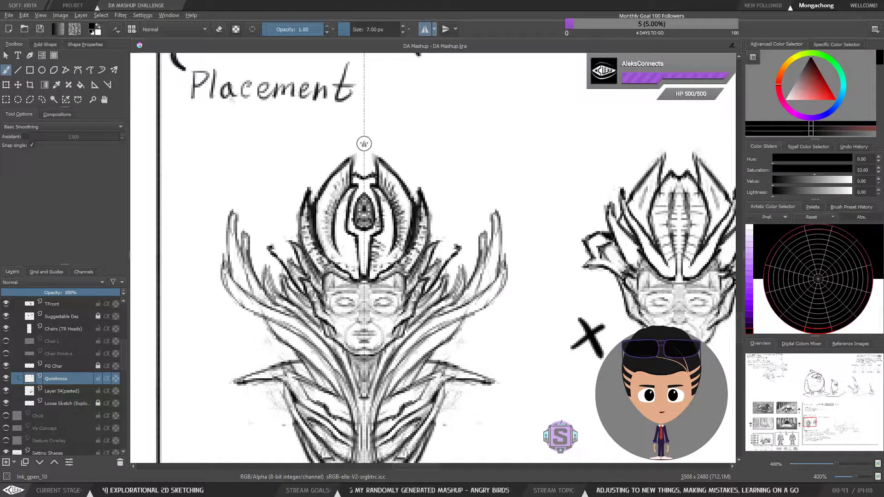
left_click_drag(457, 246, 430, 228)
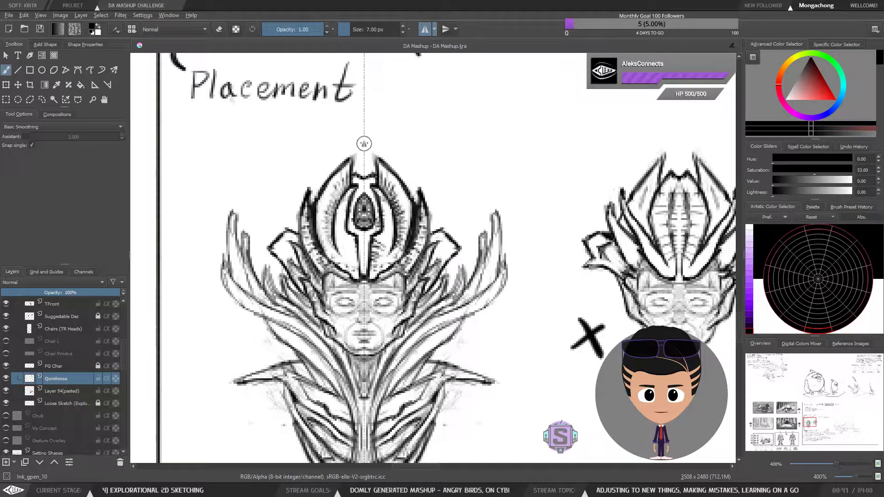
key("ctrl+minus")
key("ctrl+minus")
key("ctrl+plus")
key("ctrl+z")
key("ctrl+z")
key("plus")
key("plus")
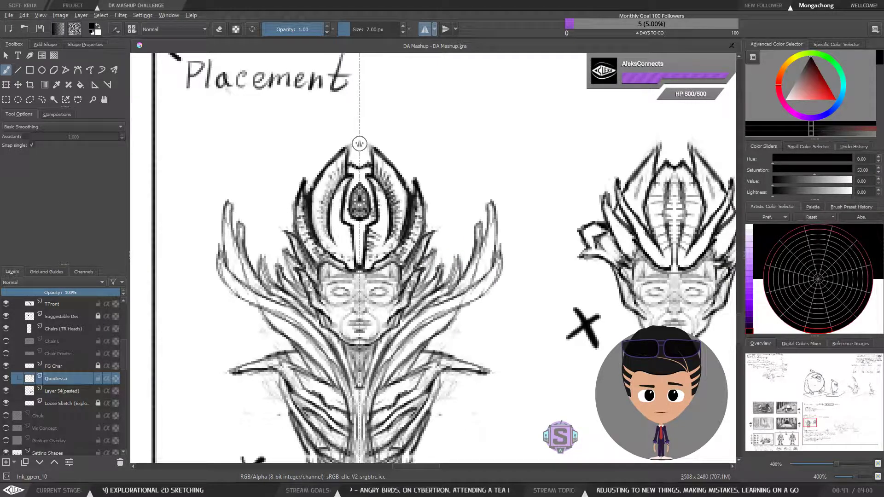
Draw mirrored pointed leaf-shaped plates beside the lower edges of the left character's headdress.
mouse_move(419, 260)
left_mouse_down()
mouse_move(446, 239)
mouse_move(443, 283)
mouse_move(487, 251)
left_mouse_up()
key("ctrl+minus")
key("ctrl+plus")
key("minus")
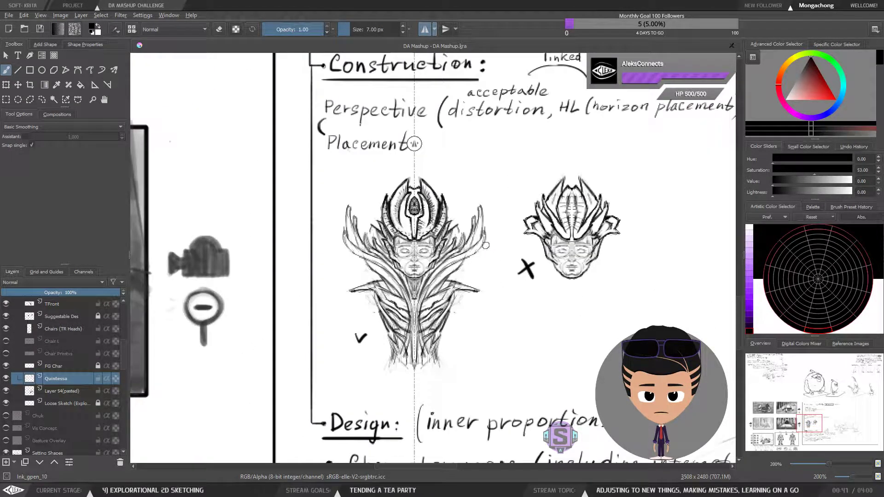
key("minus")
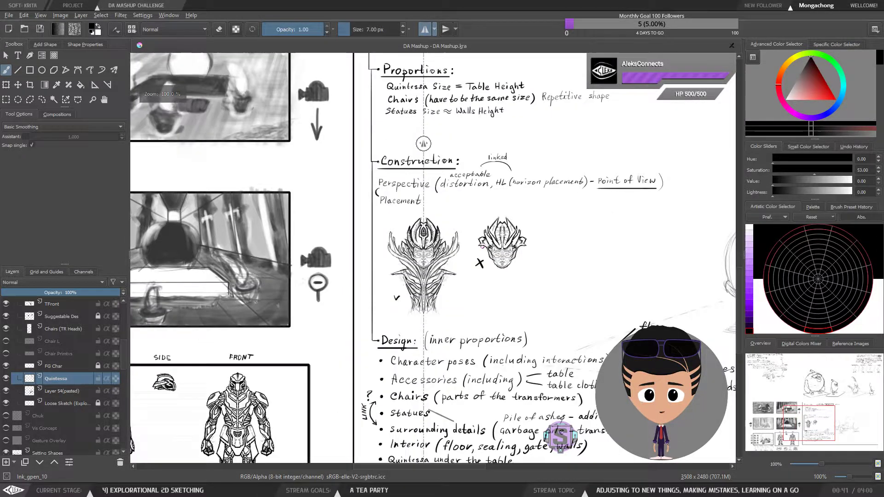
key("plus")
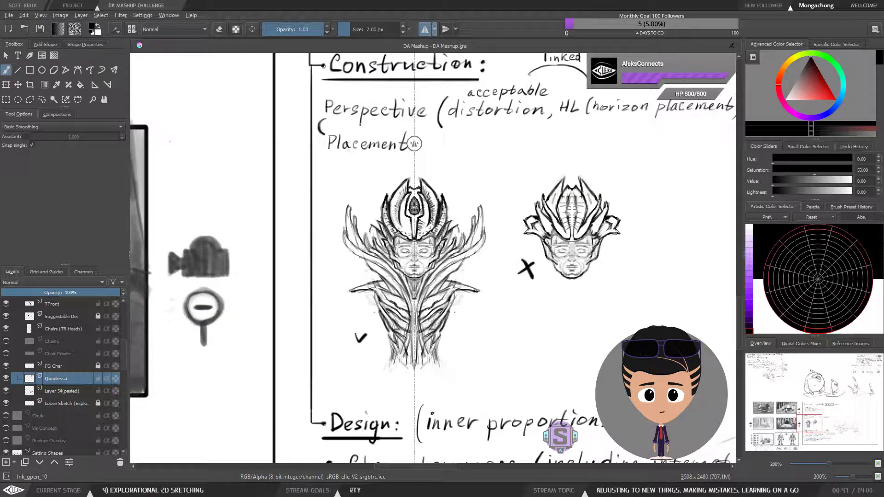
key("plus")
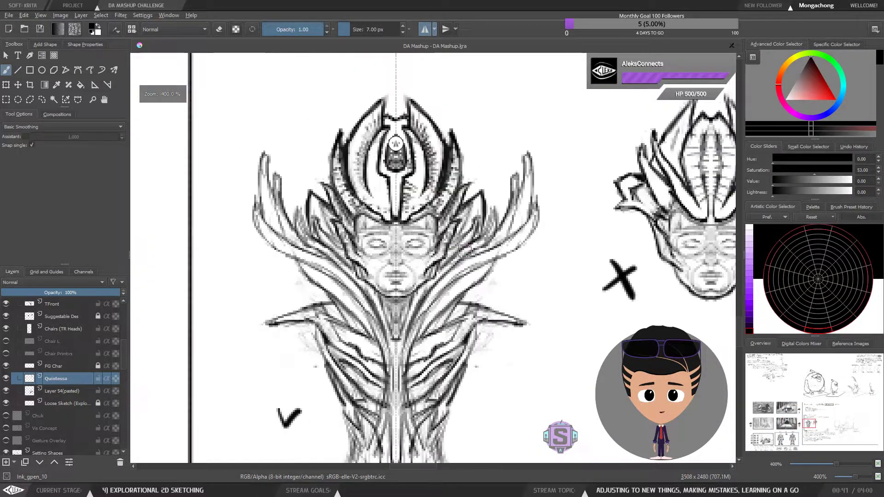
Erase the stray sketch marks around the pointed plates beside the headdress.
left_click_drag(483, 236, 479, 263)
key("e")
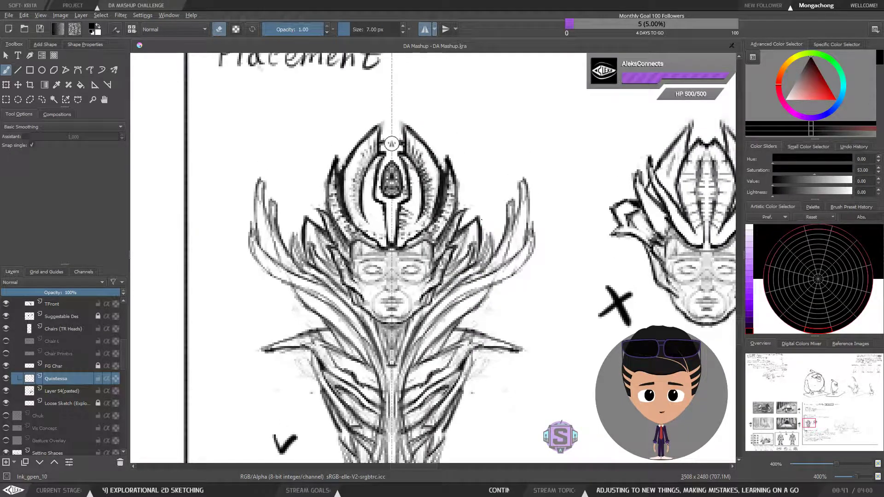
left_click_drag(481, 224, 482, 242)
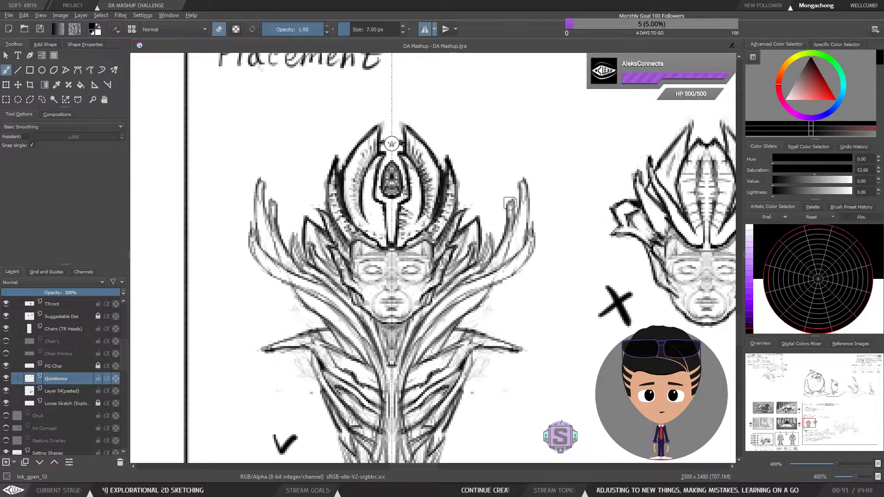
key("minus")
key("minus")
key("plus")
key("plus")
key("plus")
Fill the pointed plates beside the headdress with dark hatching, alternating with the eraser to break up the tone.
key("e")
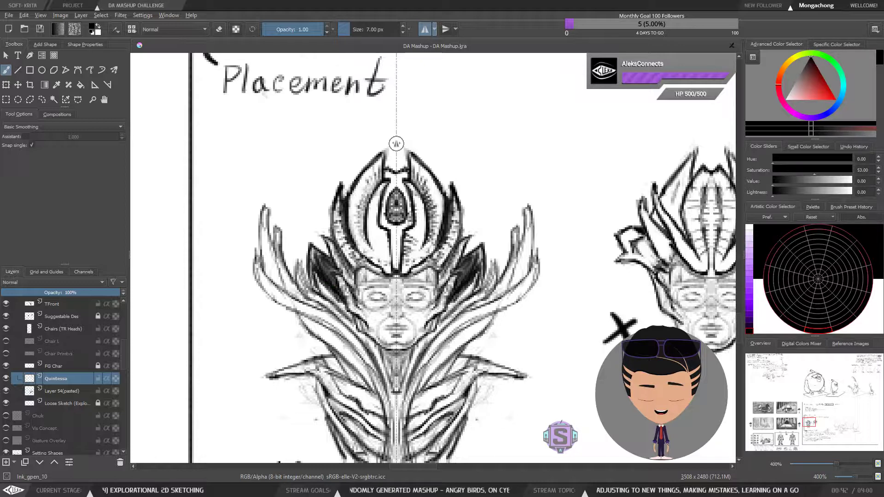
key("e")
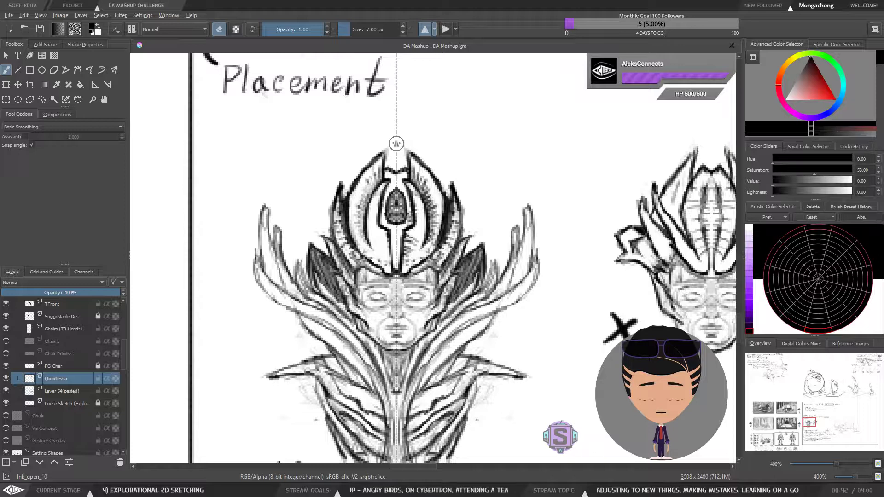
key("e")
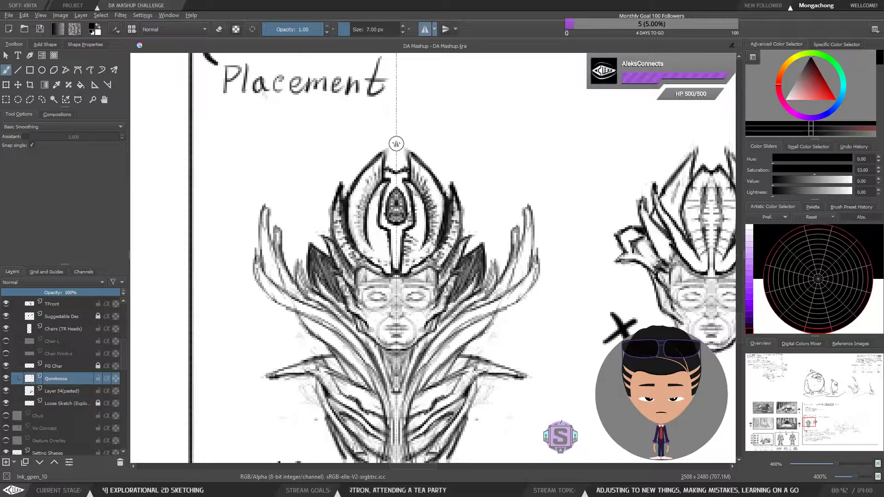
left_click_drag(322, 269, 334, 288)
key("1")
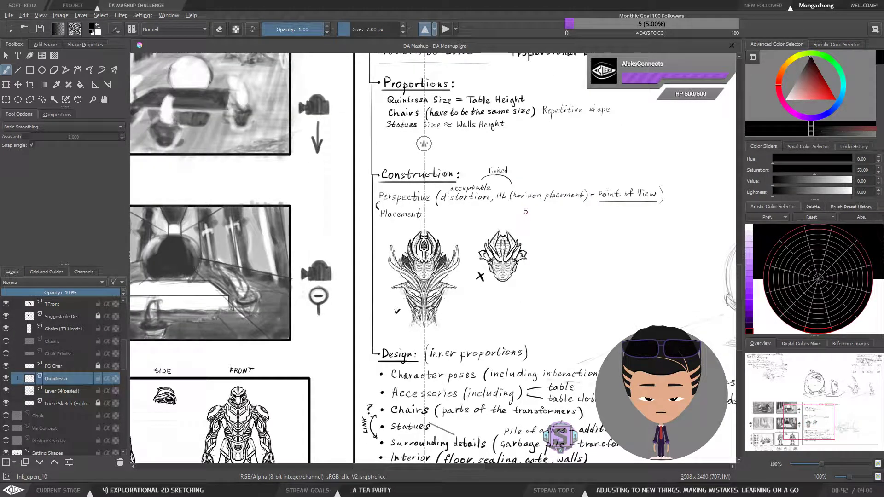
Shade the neck below the chin and the gaps beside the face with dark mirrored hatching.
scroll(428, 294, "up", 4)
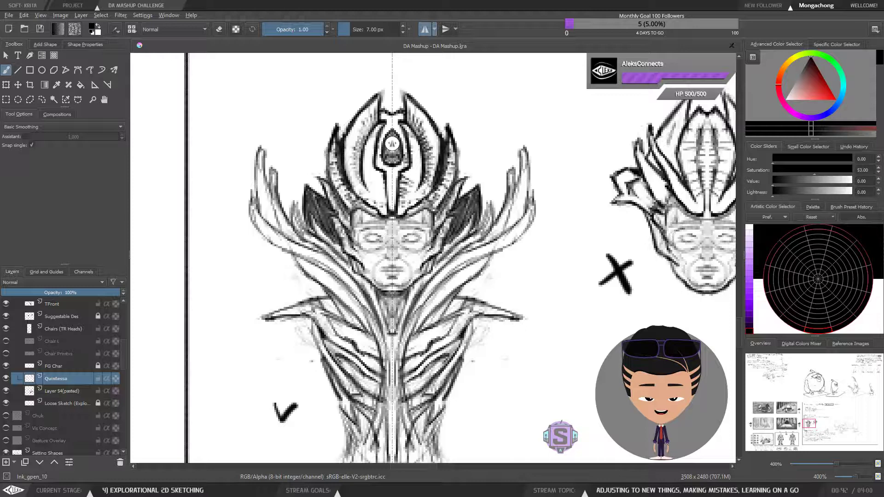
mouse_move(392, 294)
left_mouse_down()
mouse_move(382, 305)
mouse_move(392, 303)
mouse_move(387, 321)
mouse_move(383, 309)
left_mouse_up()
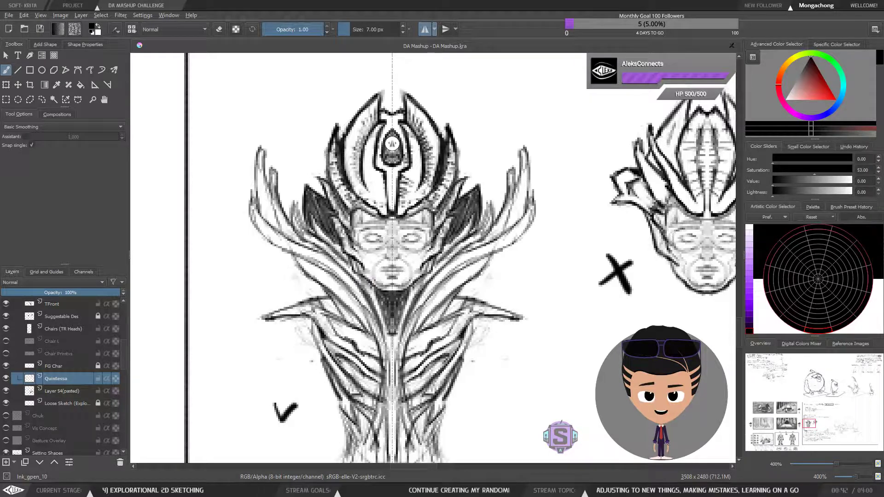
mouse_move(378, 294)
left_mouse_down()
mouse_move(334, 256)
mouse_move(342, 260)
mouse_move(335, 245)
left_mouse_up()
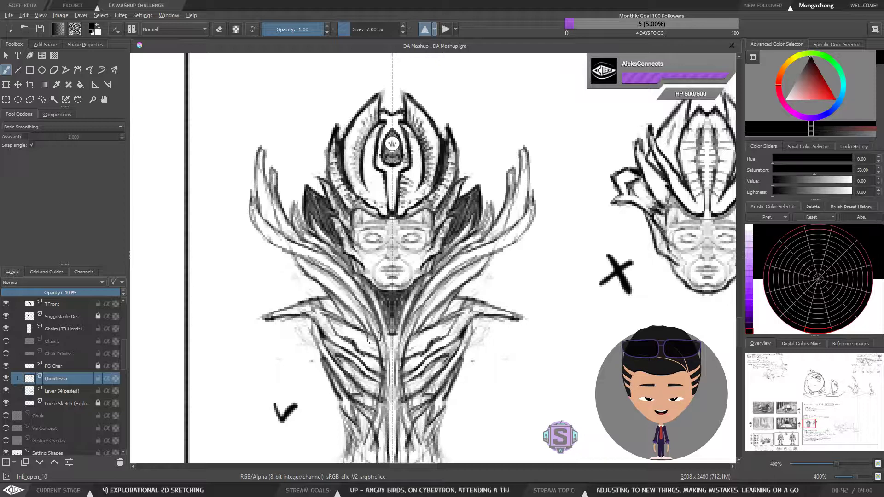
key("minus")
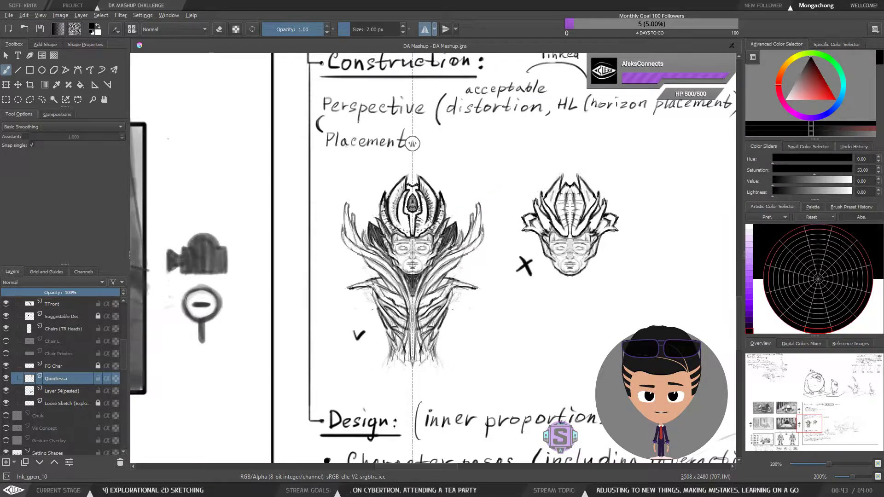
Try erasing light streaks through the dark pointed plates, then undo the erasing.
key("plus")
left_click_drag(420, 266, 409, 335)
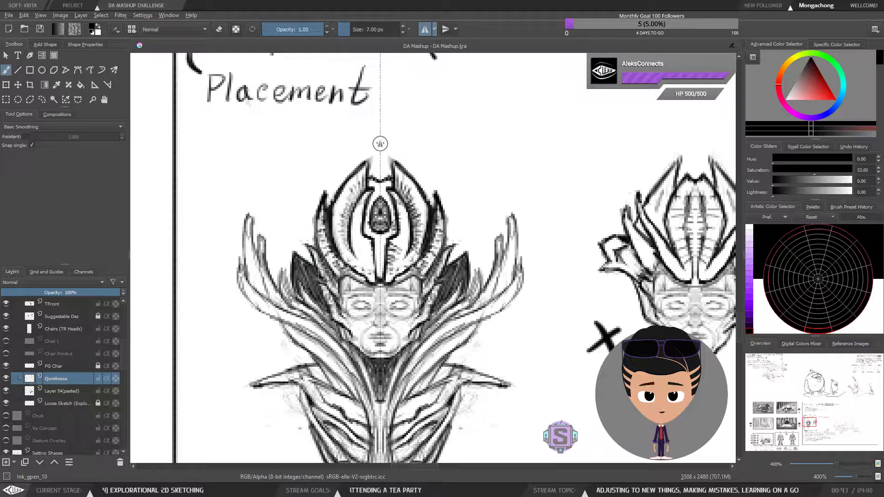
key("e")
left_click_drag(302, 260, 320, 300)
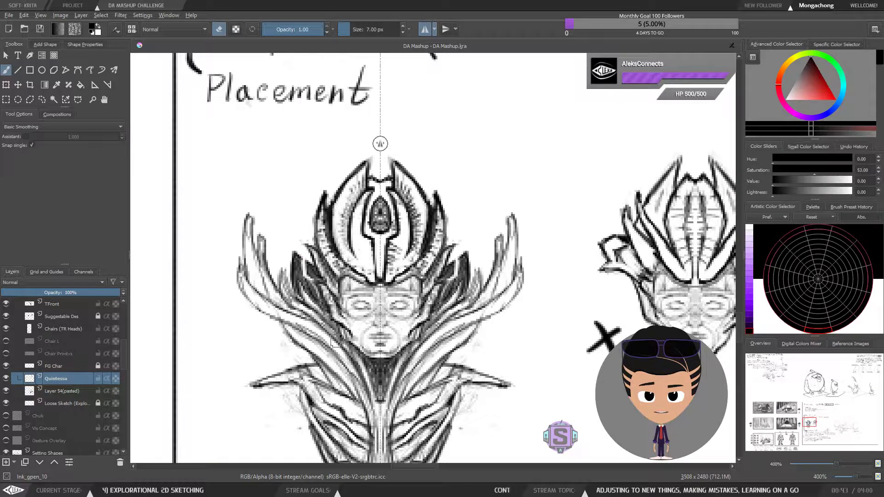
key("ctrl+minus")
key("ctrl+minus")
key("plus")
key("minus")
key("plus")
key("ctrl+z")
key("ctrl+z")
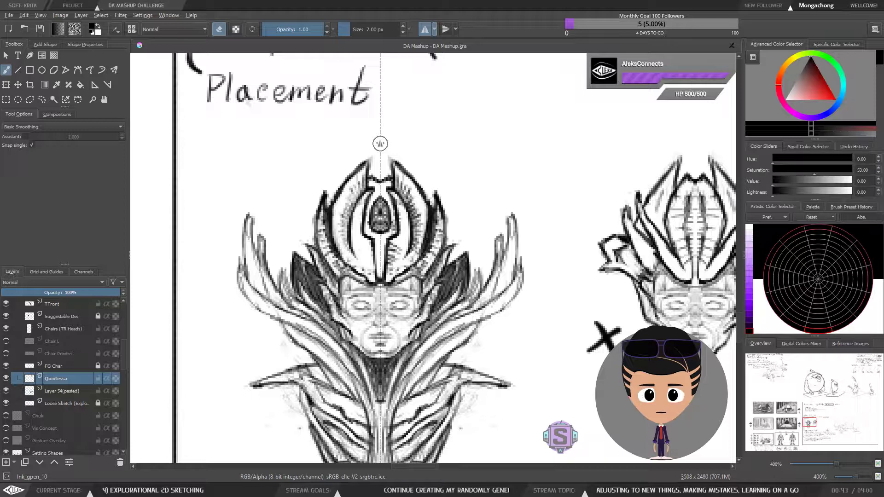
Erase the shading inside the headdress's central oval gem, leaving only its clean outline.
scroll(372, 272, "up", 2)
key("ctrl+z")
left_click_drag(372, 270, 366, 324)
key("e")
key("ctrl+minus")
left_click_drag(403, 257, 397, 303)
left_click_drag(361, 262, 360, 286)
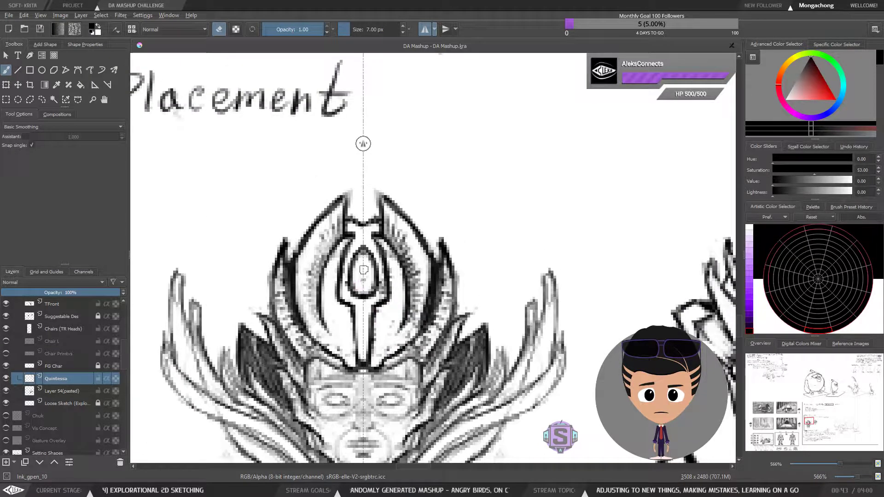
key("minus")
key("minus")
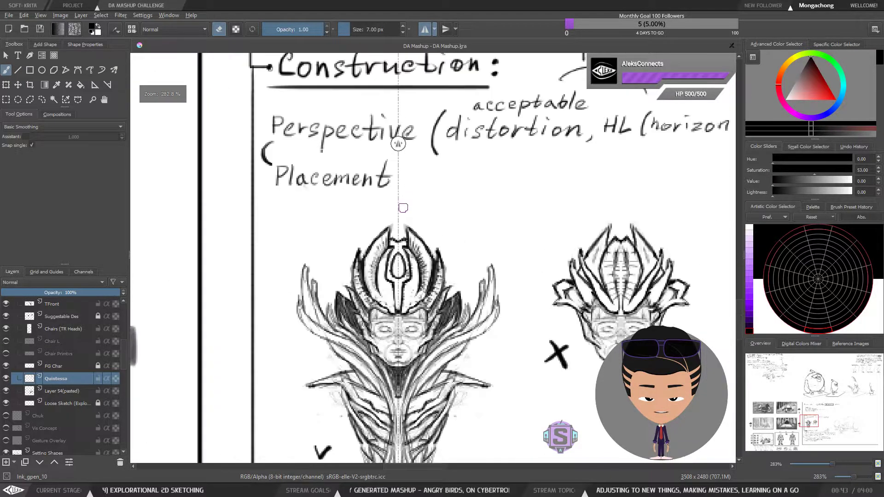
key("plus")
key("plus")
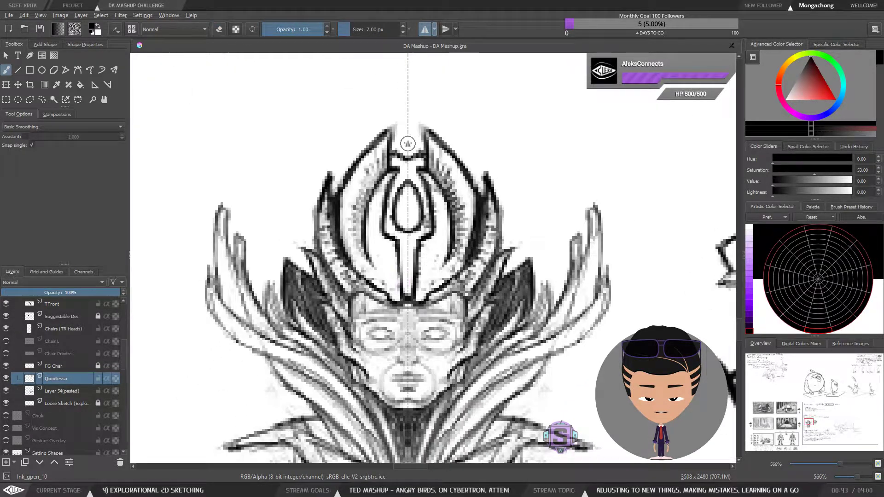
Lighten the dark hatching on the pointed side plates and the neck with the eraser.
key("minus")
key("minus")
left_click_drag(471, 285, 437, 308)
key("minus")
key("minus")
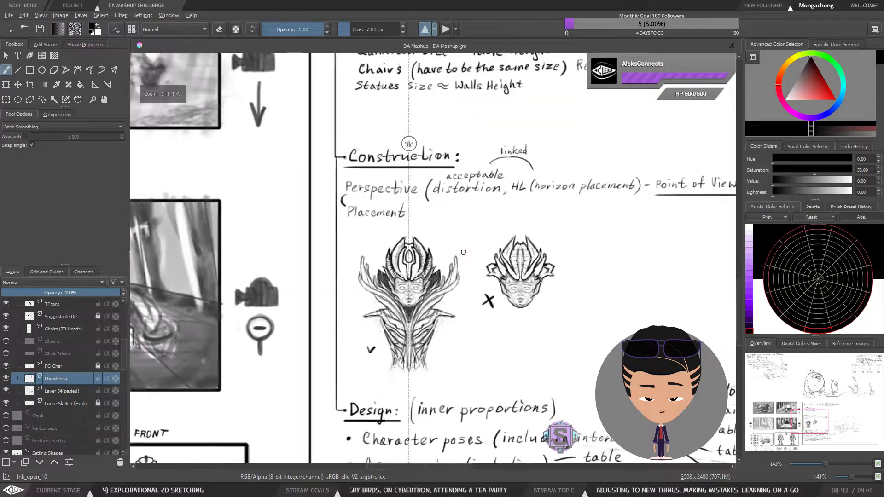
key("plus")
key("plus")
key("e")
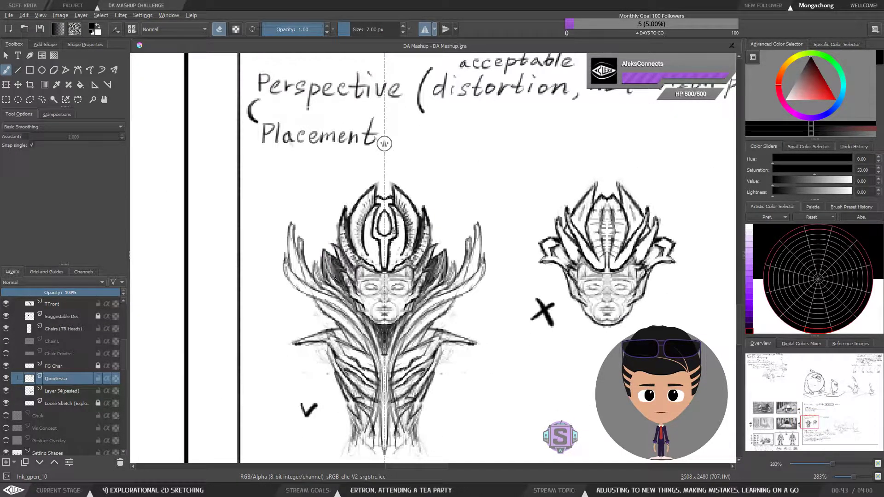
mouse_move(332, 265)
left_mouse_down()
mouse_move(342, 288)
mouse_move(330, 256)
mouse_move(333, 263)
left_mouse_up()
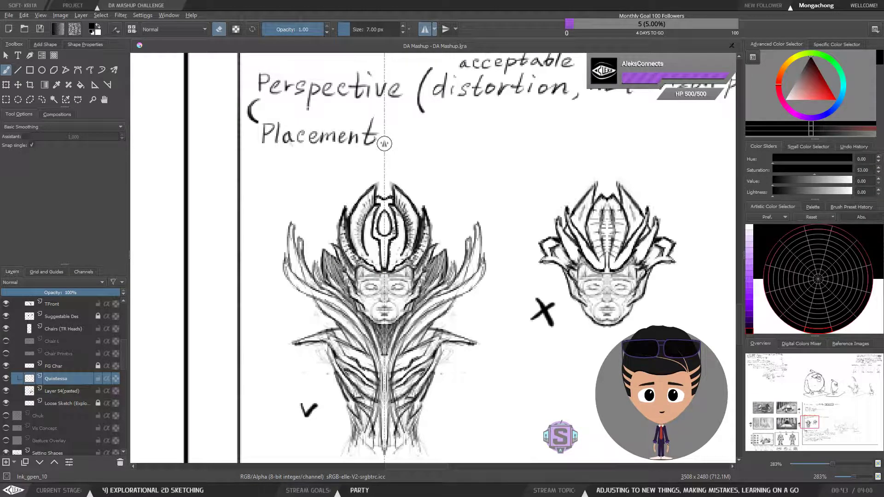
Touch up the hatching along the inner edges of the headdress's curved horns.
scroll(384, 143, "down", 3)
scroll(389, 143, "up", 3)
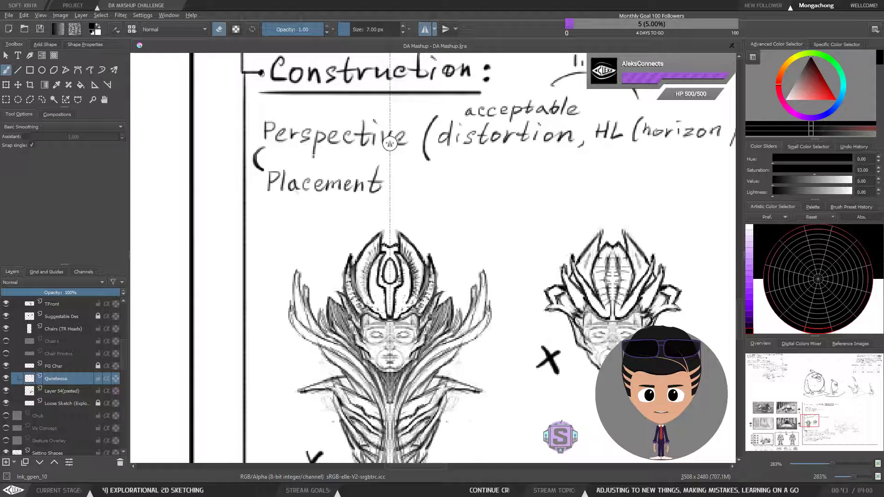
key("e")
mouse_move(364, 269)
left_mouse_down()
mouse_move(354, 293)
mouse_move(358, 283)
left_mouse_up()
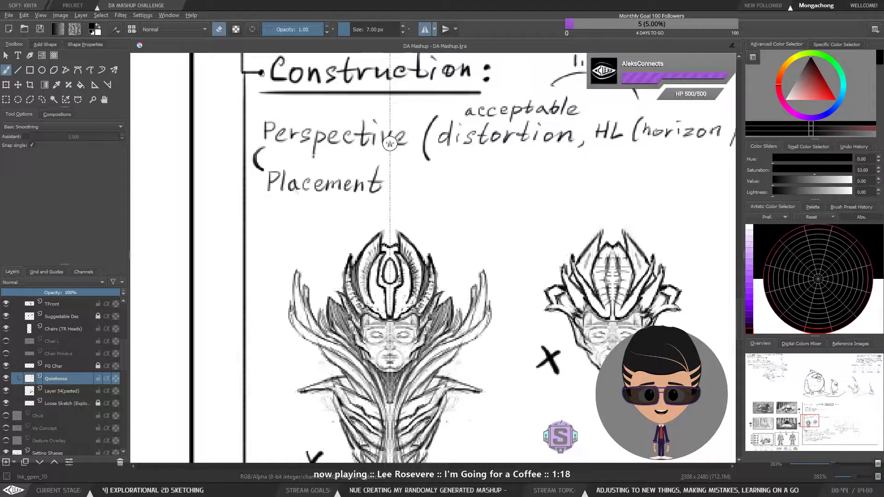
Erase the hatching inside the headdress's two large curved horns, leaving only their clean outlines.
key("minus")
key("minus")
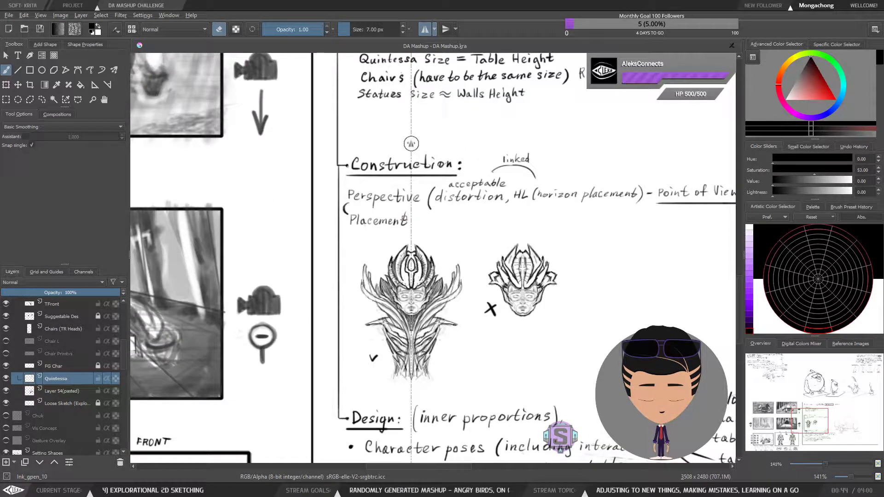
key("plus")
key("plus")
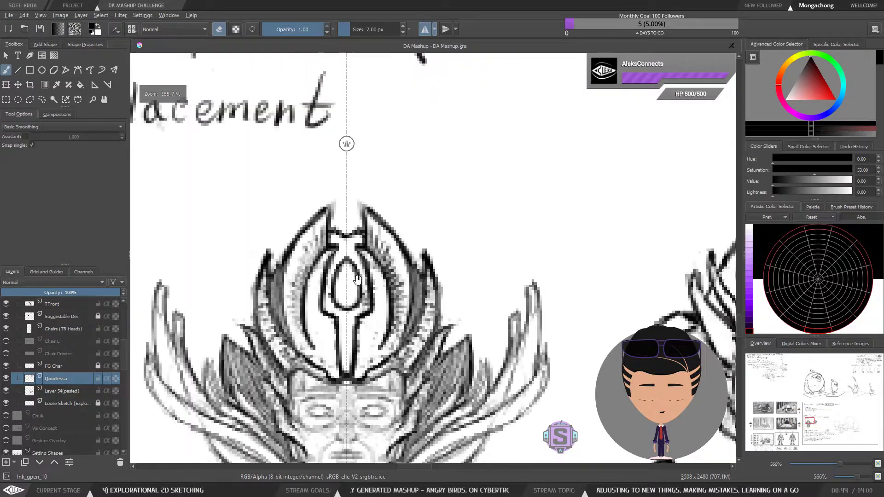
key("e")
mouse_move(385, 248)
left_mouse_down()
mouse_move(397, 228)
mouse_move(370, 294)
mouse_move(368, 276)
left_mouse_up()
mouse_move(370, 317)
left_mouse_down()
mouse_move(375, 330)
mouse_move(376, 276)
mouse_move(399, 223)
mouse_move(398, 237)
left_mouse_up()
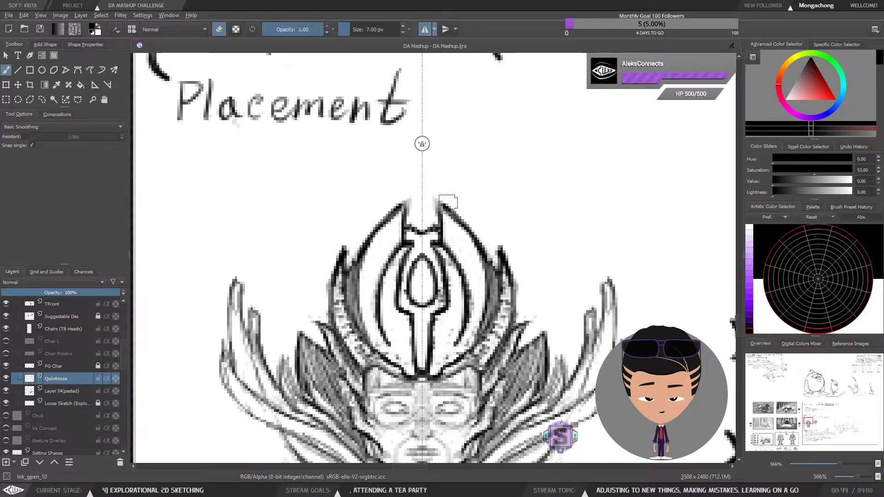
Try a short brush stroke along the lower inner edge of the headdress's large horn, then undo it.
key("minus")
key("minus")
key("plus")
key("plus")
key("e")
left_click_drag(380, 334, 387, 351)
key("ctrl+z")
key("e")
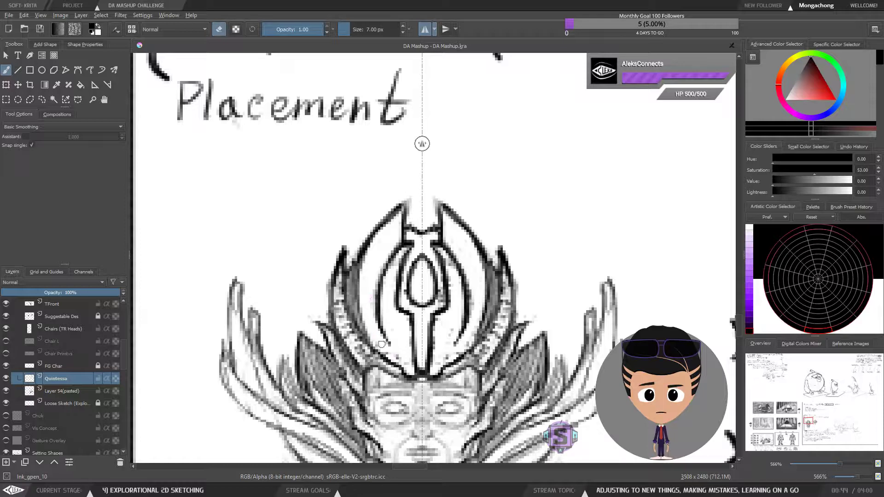
Erase the rough hatching within the slim outer horns at both sides of the headdress.
key("minus")
key("minus")
key("minus")
key("minus")
key("minus")
key("plus")
key("plus")
key("plus")
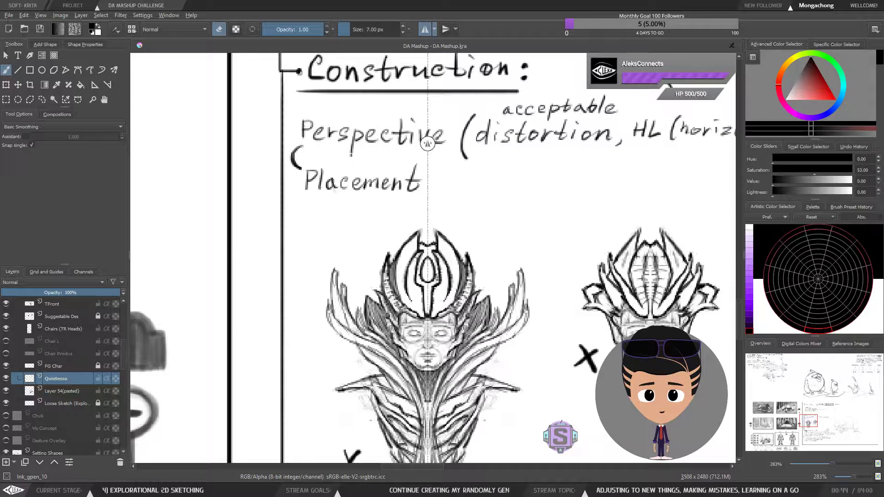
key("minus")
key("minus")
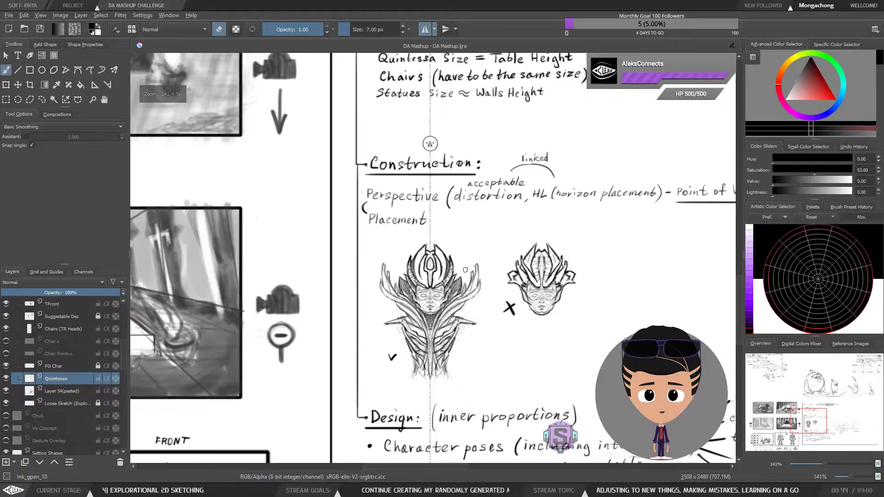
key("plus")
key("plus")
key("plus")
key("plus")
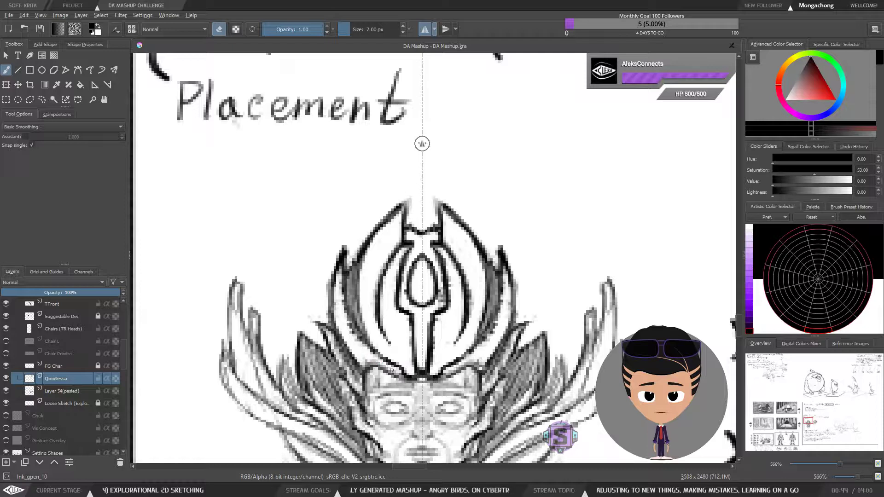
Erase the dark area at the headdress's base above the forehead and redraw its lower edge as a clean curved line.
key("minus")
key("minus")
left_click_drag(456, 374, 420, 272)
key("plus")
key("plus")
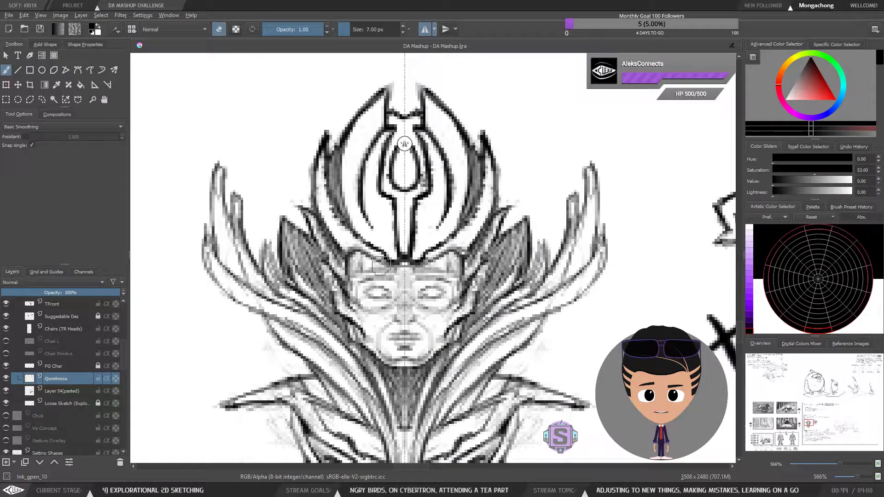
key("e")
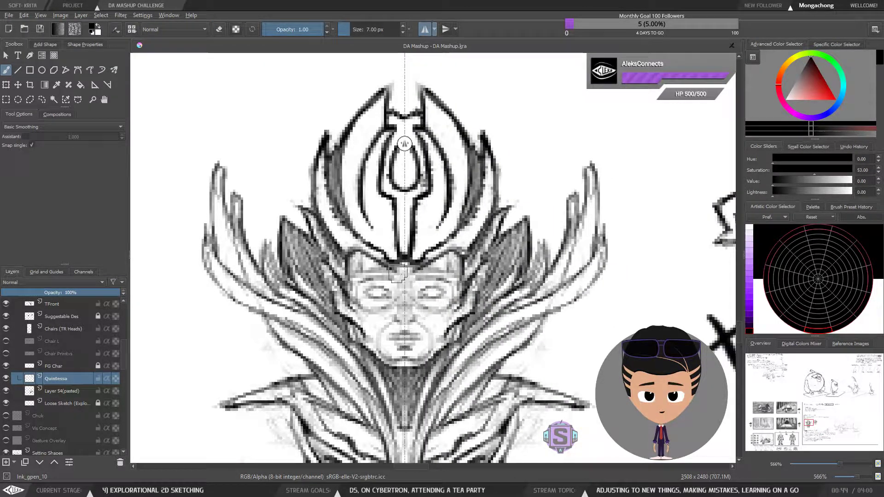
key("e")
mouse_move(374, 257)
left_mouse_down()
mouse_move(400, 267)
mouse_move(382, 260)
left_mouse_up()
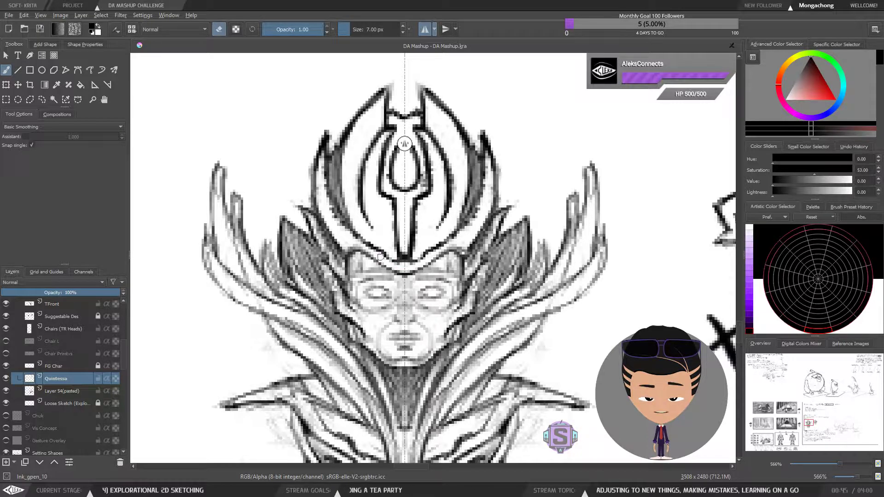
key("e")
mouse_move(374, 257)
left_mouse_down()
mouse_move(399, 274)
mouse_move(375, 250)
left_mouse_up()
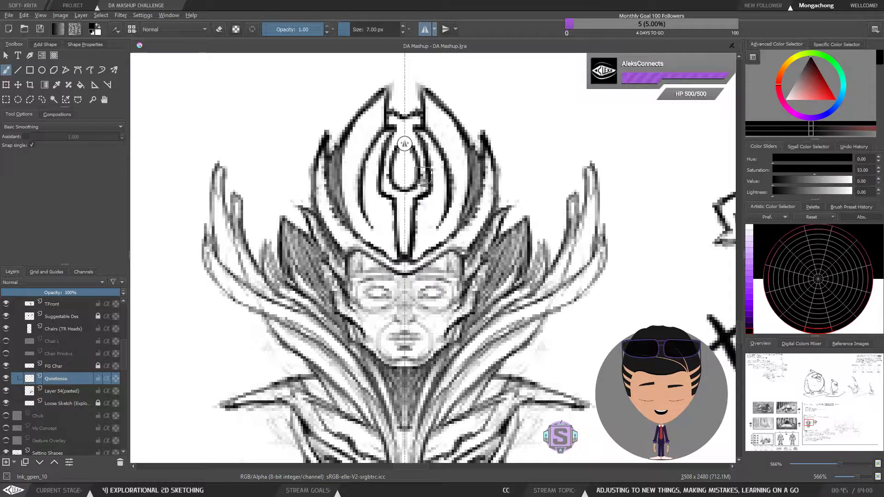
Examine the whole character sketch at several zoom levels, comparing it with the rejected head variant and the surrounding page.
scroll(414, 259, "down", 4)
scroll(415, 259, "up", 2)
key("e")
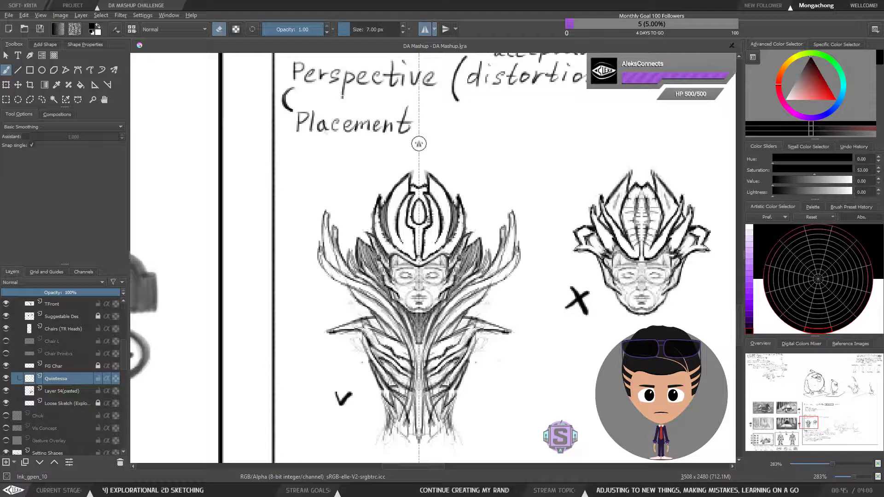
key("e")
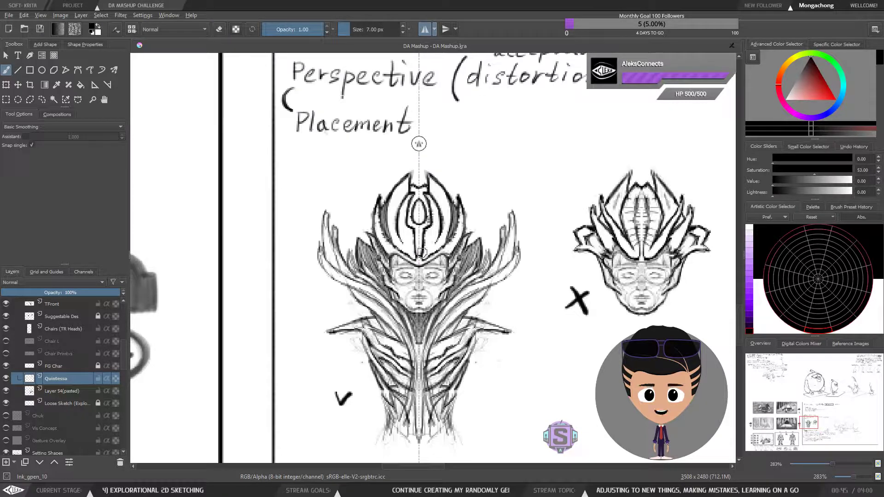
scroll(421, 249, "down", 2)
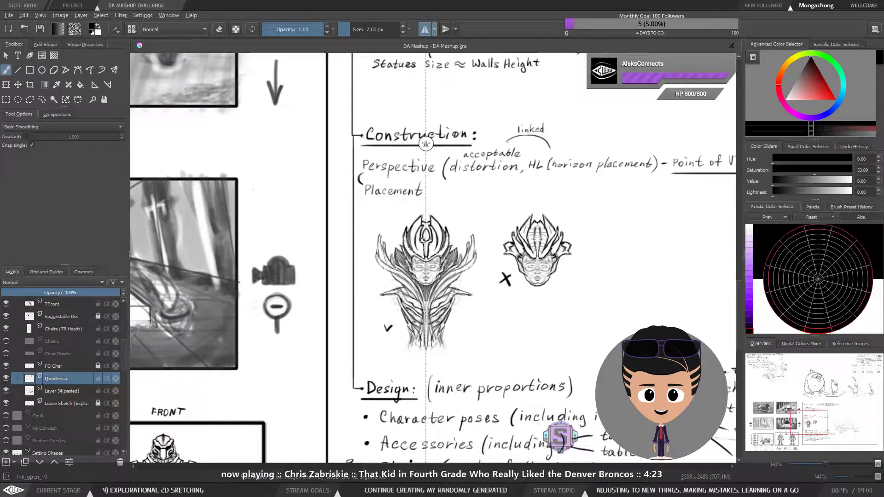
scroll(423, 240, "up", 2)
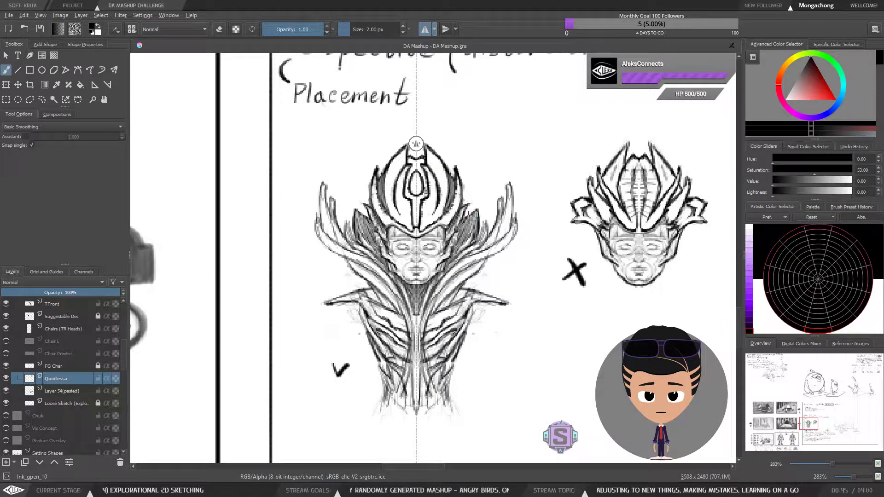
scroll(416, 143, "down", 2)
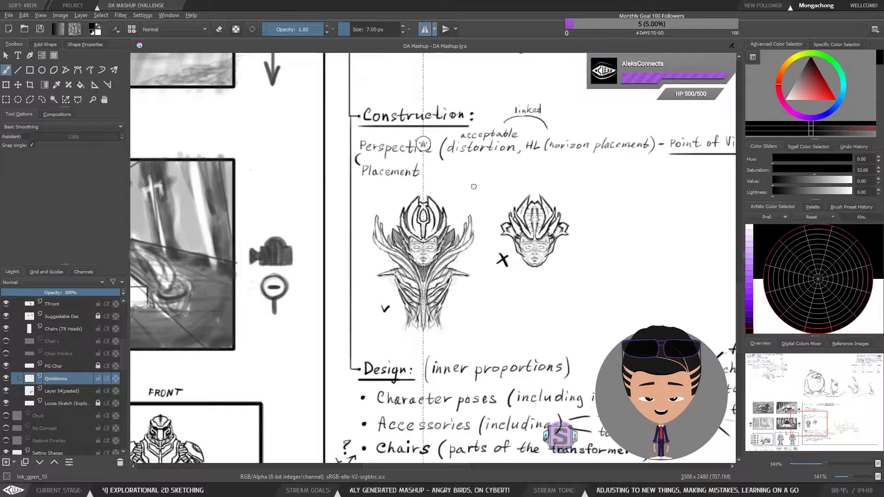
left_click_drag(474, 258, 458, 282)
key("ctrl+minus")
key("ctrl+minus")
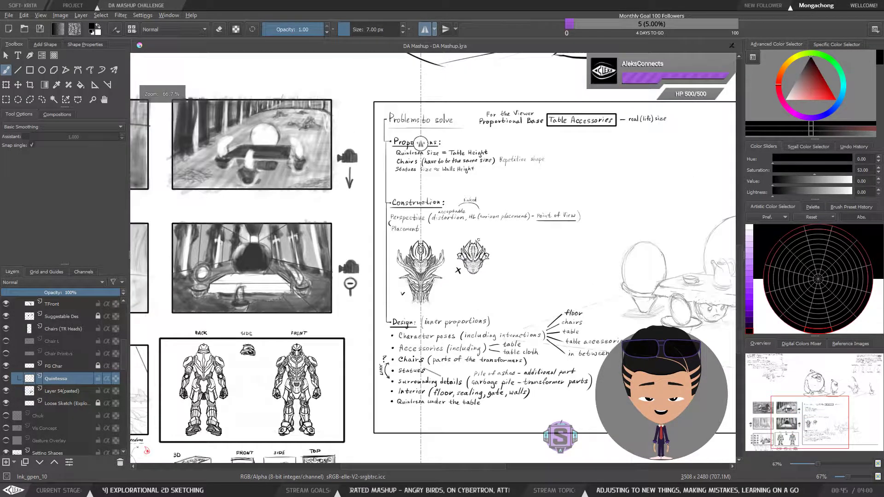
scroll(448, 279, "up", 6)
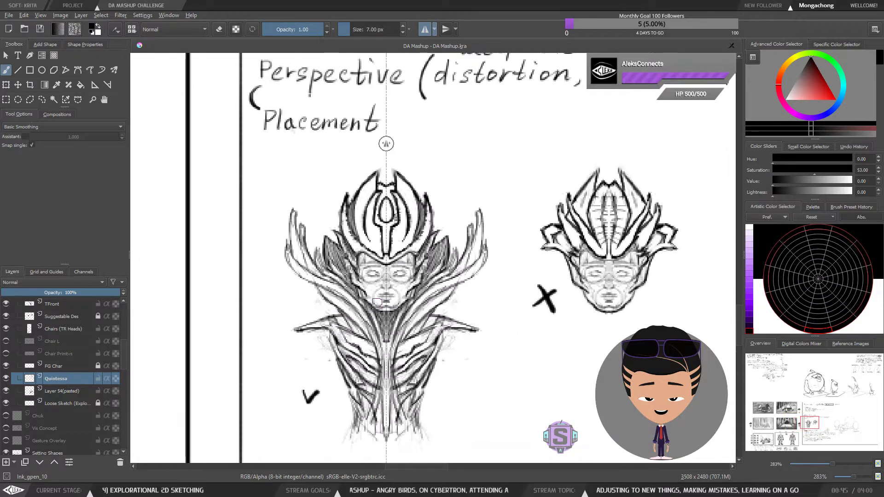
scroll(405, 258, "down", 2)
scroll(434, 275, "down", 2)
left_click_drag(407, 314, 408, 277)
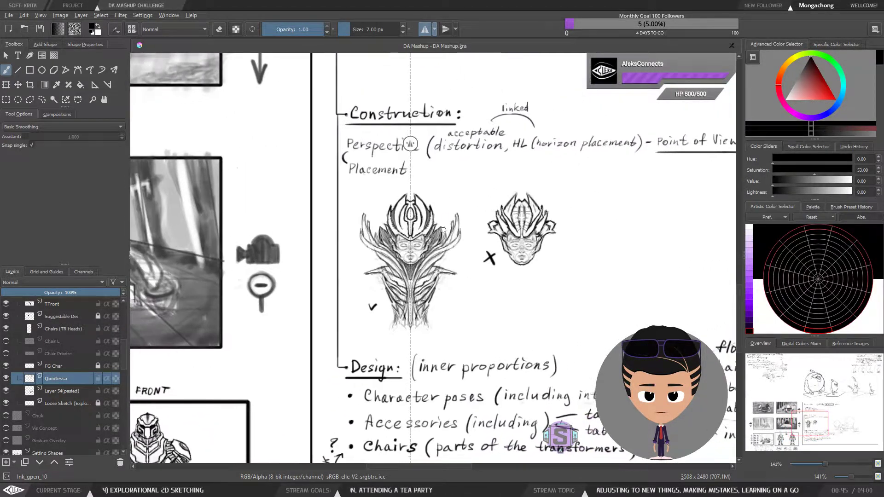
key("ctrl+plus")
key("ctrl+plus")
left_click_drag(427, 196, 406, 241)
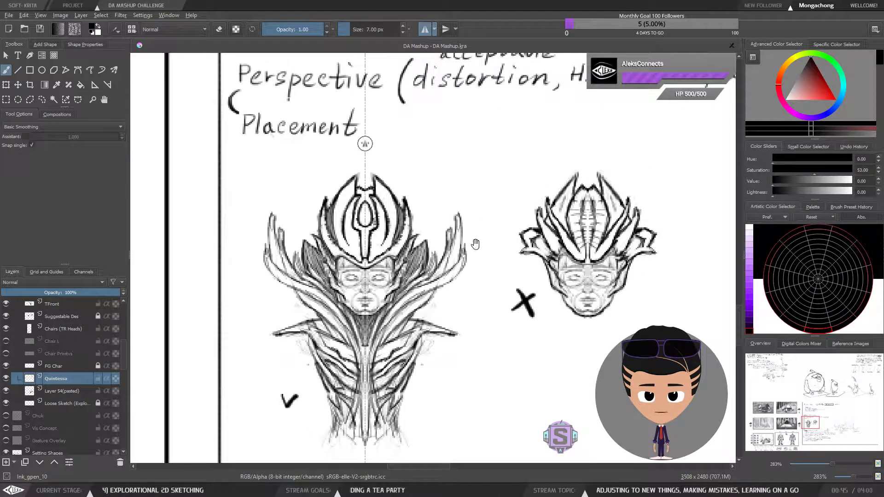
Try erasing a light streak across the dark pointed plates beside the head, then undo it.
scroll(490, 238, "up", 2)
key("e")
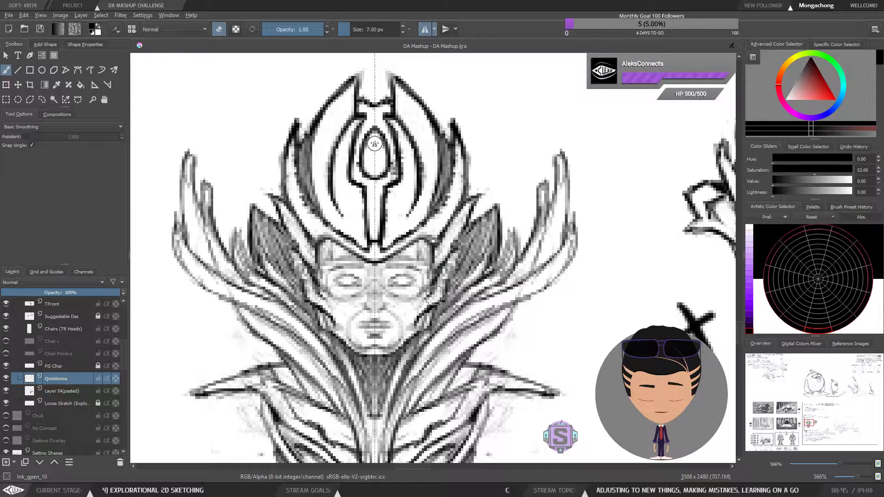
mouse_move(443, 279)
left_mouse_down()
mouse_move(441, 290)
mouse_move(459, 253)
left_mouse_up()
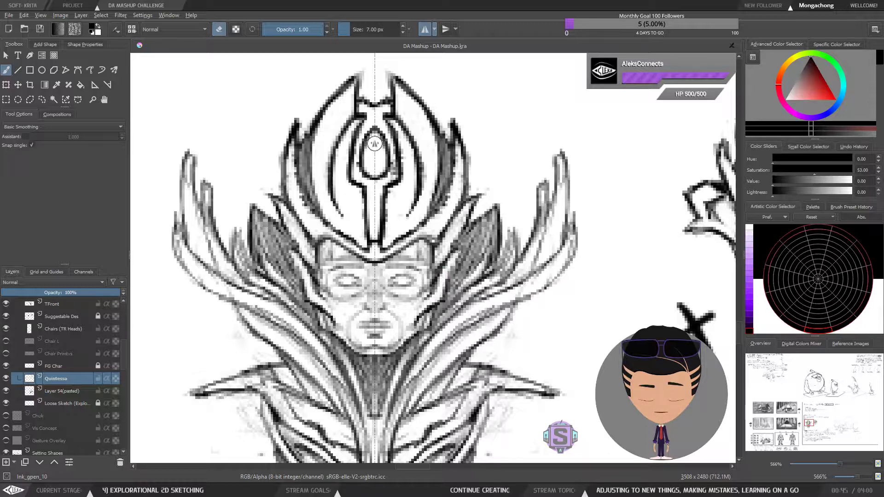
key("ctrl+minus")
key("ctrl+minus")
mouse_move(450, 282)
left_mouse_down()
mouse_move(447, 255)
mouse_move(430, 271)
left_mouse_up()
key("plus")
key("plus")
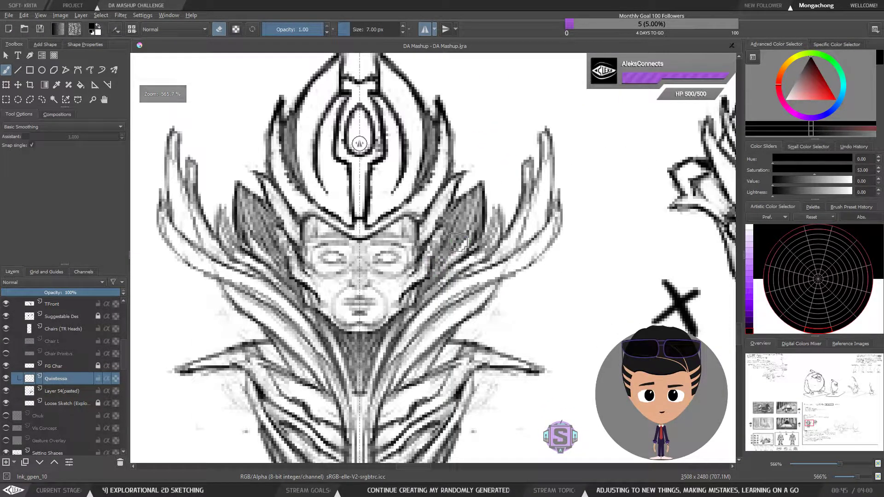
key("ctrl+z")
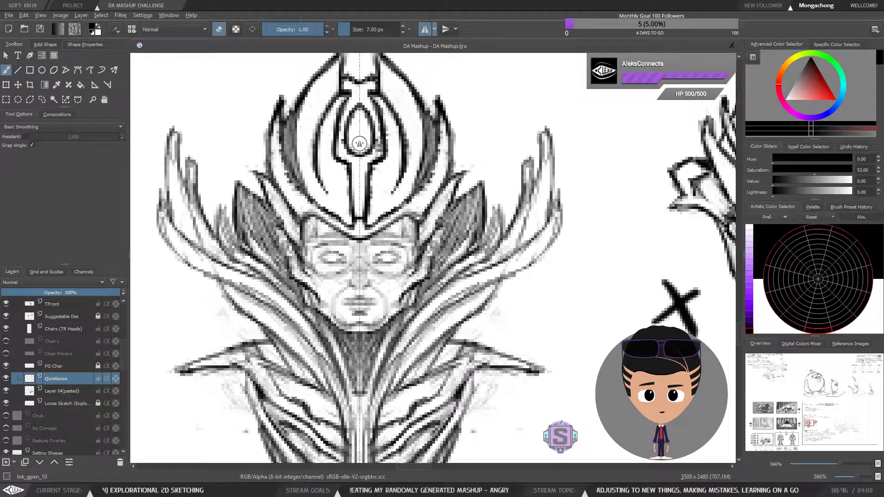
key("e")
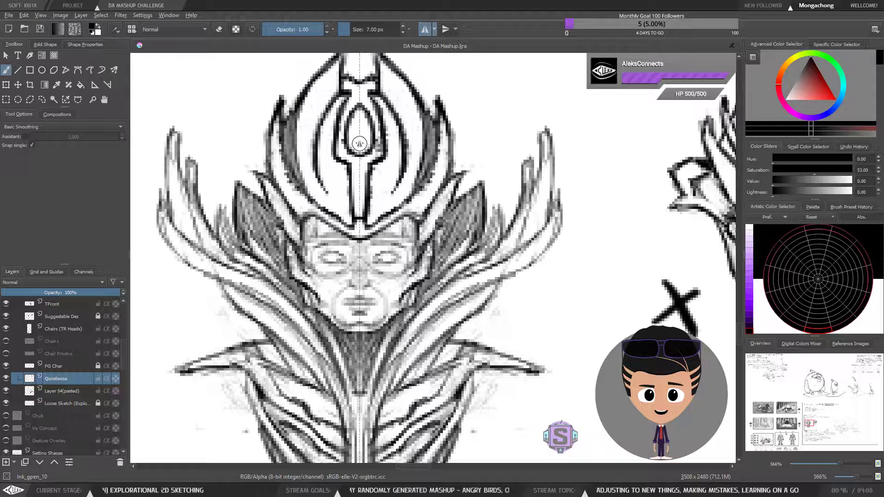
key("e")
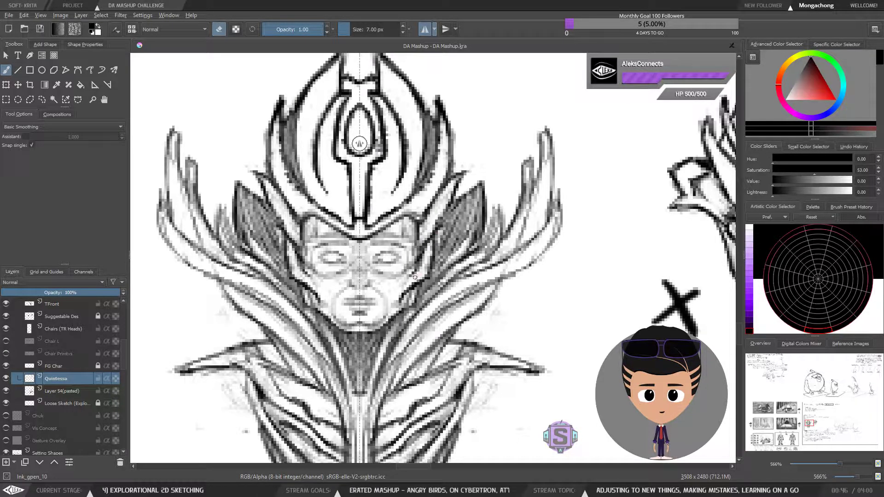
Try drawing darker curved strokes across the headdress and beside the brow, then undo the last stroke.
scroll(469, 199, "down", 2)
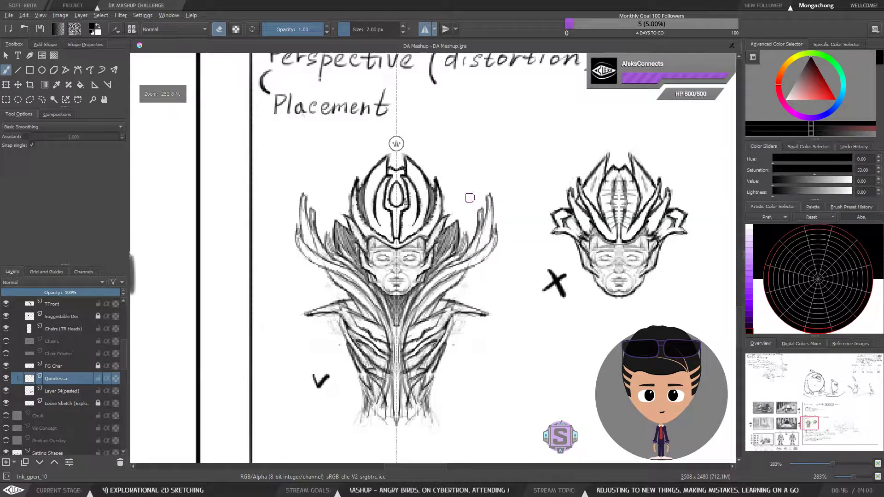
key("e")
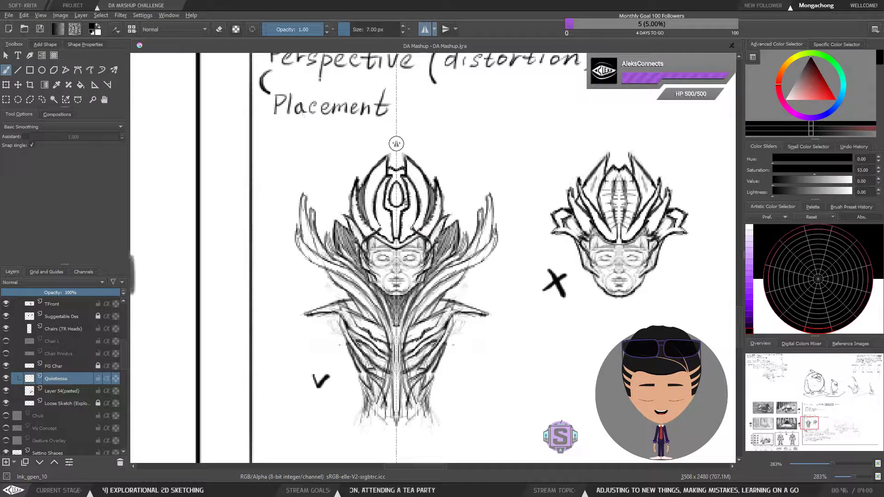
left_click_drag(408, 215, 410, 156)
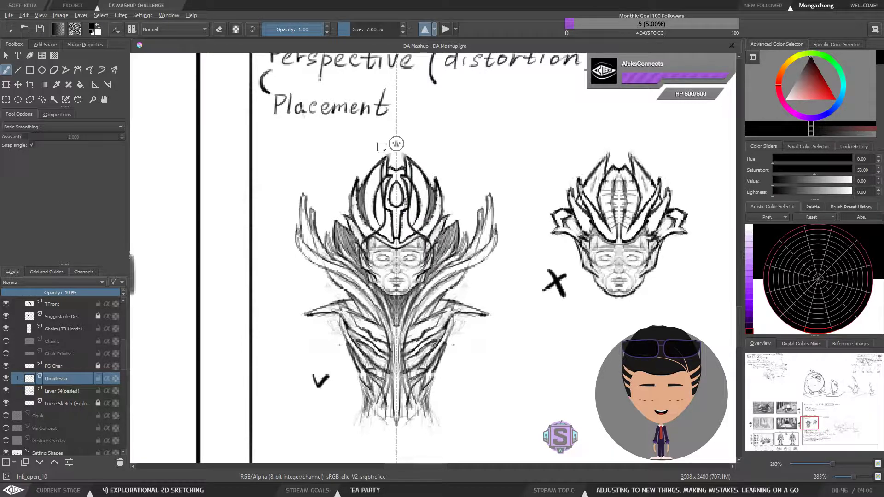
key("ctrl+z")
Darken and define the lower tips of the cheek guards on both sides of the jaw.
key("ctrl+minus")
key("ctrl+minus")
key("ctrl+plus")
key("ctrl+plus")
key("ctrl+plus")
key("ctrl+plus")
left_click_drag(428, 297, 337, 323)
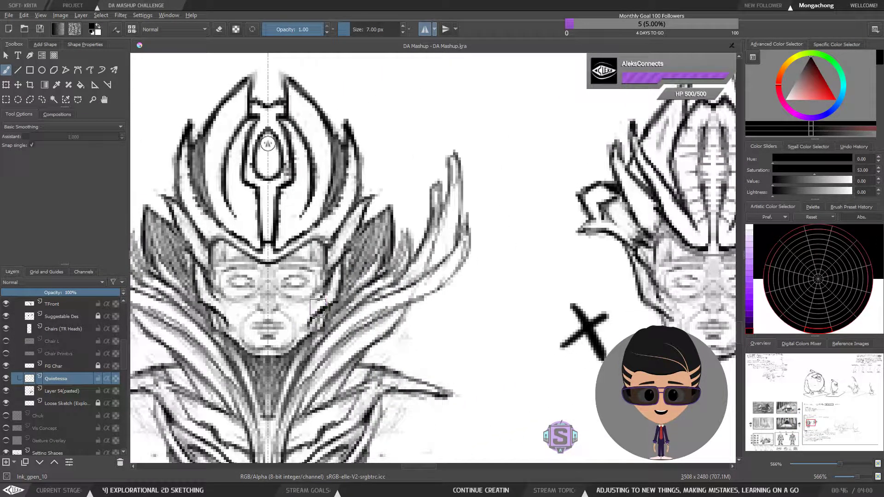
key("minus")
key("minus")
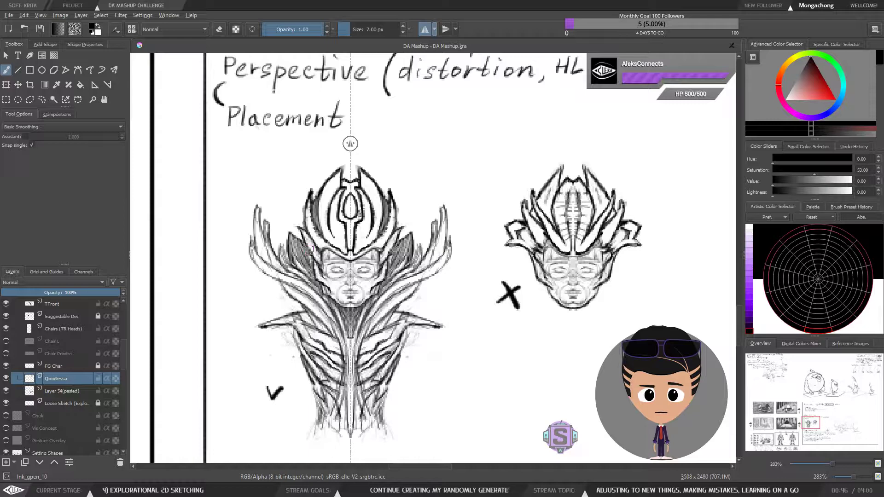
key("plus")
key("plus")
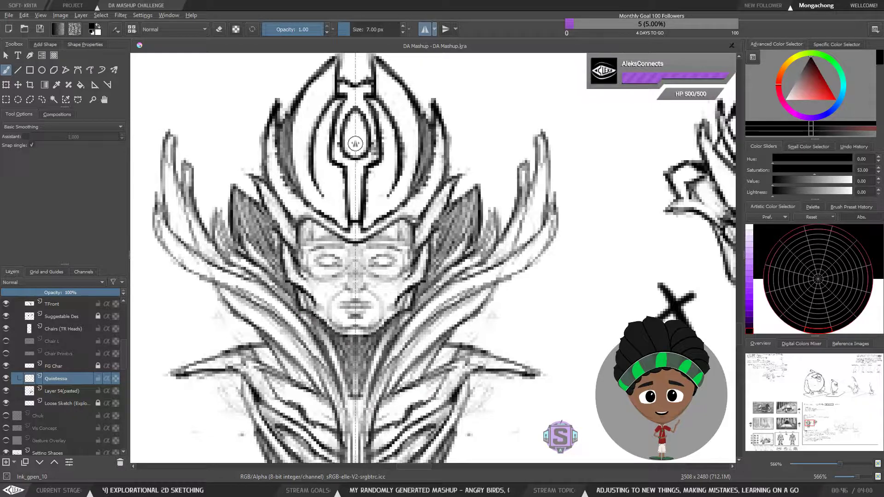
key("minus")
key("minus")
key("minus")
key("minus")
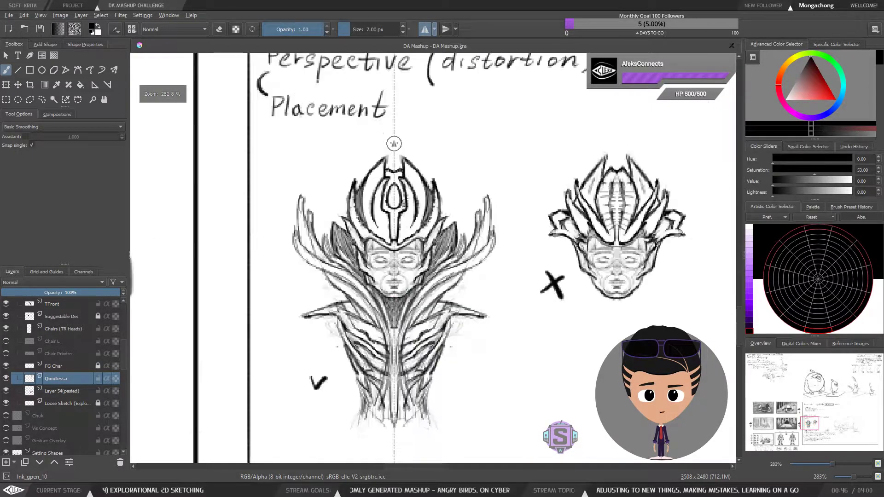
key("plus")
key("plus")
key("plus")
key("plus")
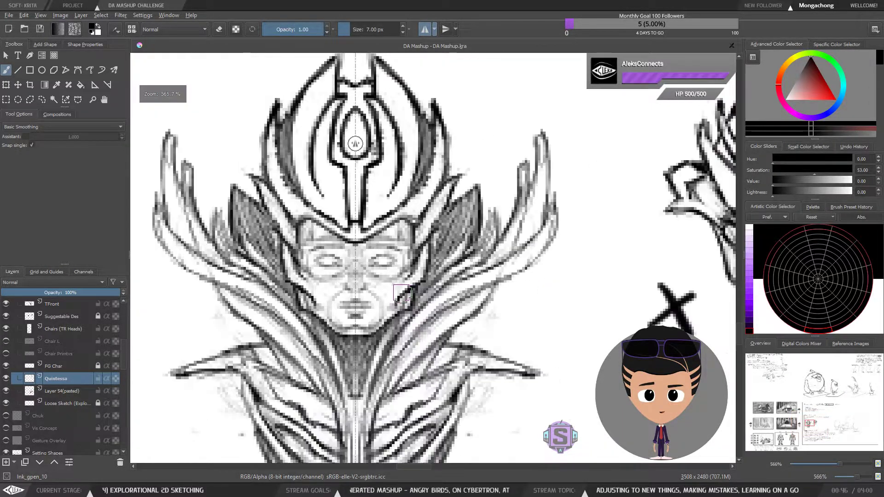
mouse_move(311, 311)
left_mouse_down()
mouse_move(301, 296)
mouse_move(314, 305)
left_mouse_up()
key("e")
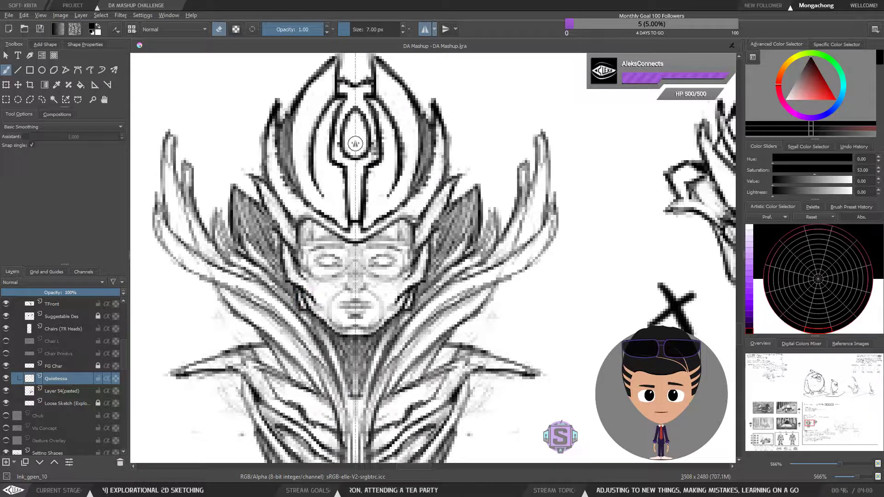
Examine the whole character sketch beside the rejected head variant and the surrounding construction notes.
key("minus")
key("minus")
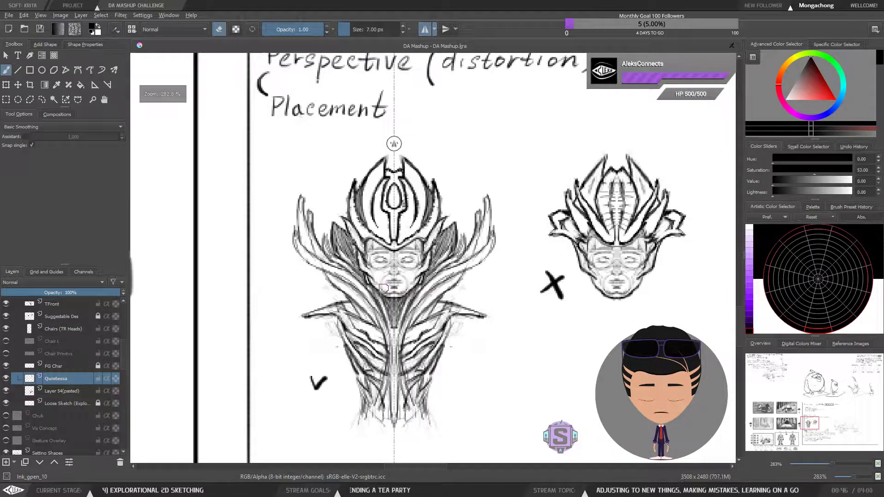
key("minus")
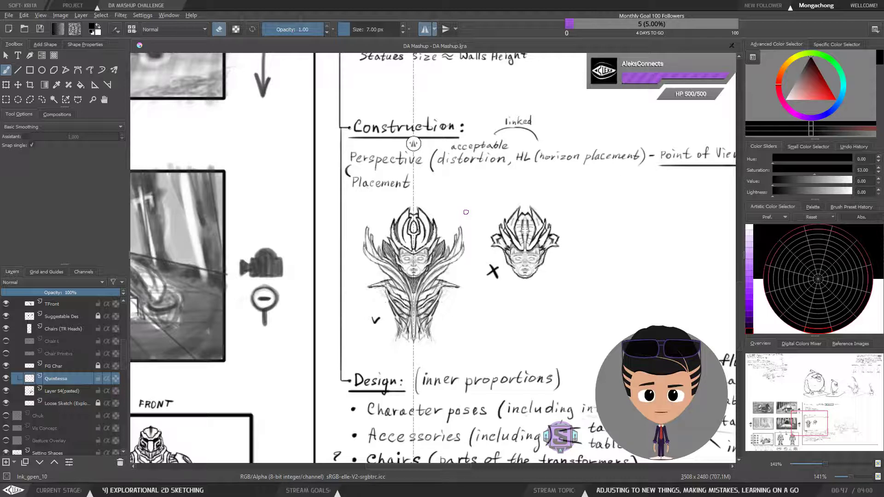
key("plus")
key("plus")
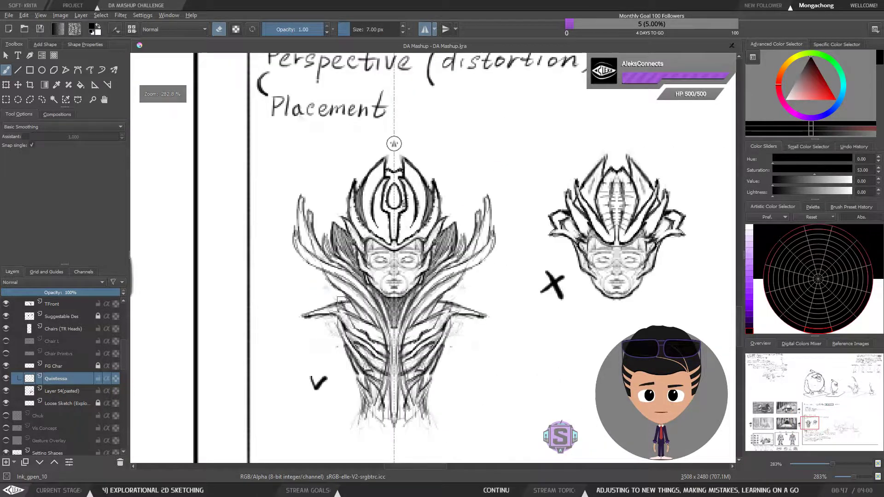
key("plus")
key("plus")
Try adding a small brush mark beside the cheek guard, then undo it.
key("e")
mouse_move(406, 312)
left_mouse_down()
mouse_move(414, 291)
mouse_move(399, 317)
mouse_move(407, 312)
left_mouse_up()
key("ctrl+z")
key("e")
key("e")
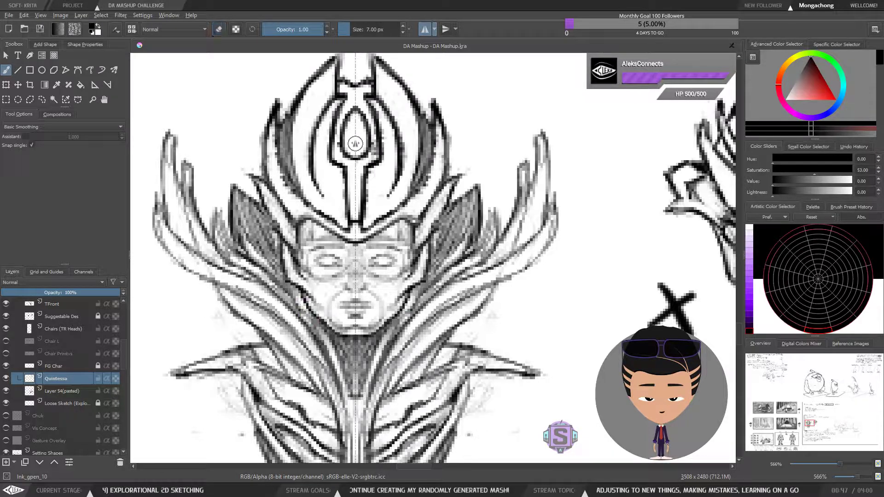
Reinforce the collar lines running from the cheek guards down to the neck, then clean them up with a short eraser stroke.
left_click_drag(289, 294, 330, 346)
left_click_drag(307, 315, 348, 370)
key("e")
left_click_drag(316, 330, 325, 350)
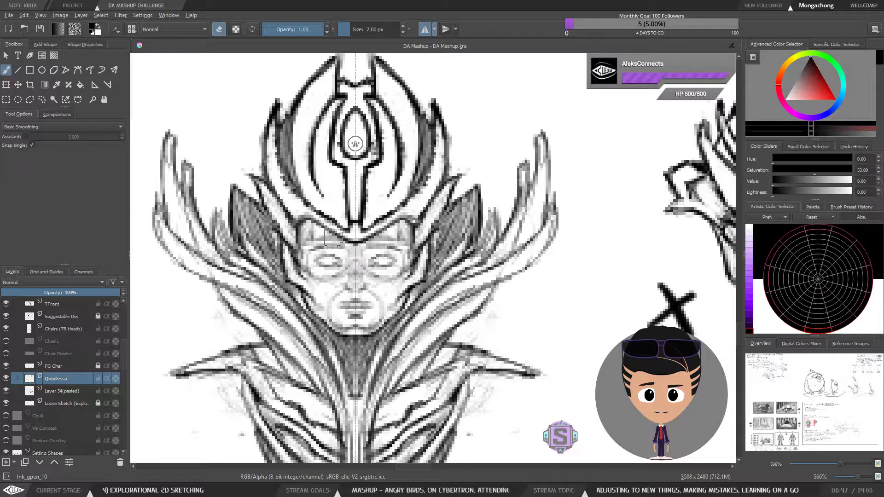
Check how the headdress, face and collar read up close and from a distance against the rejected head variant.
key("minus")
key("minus")
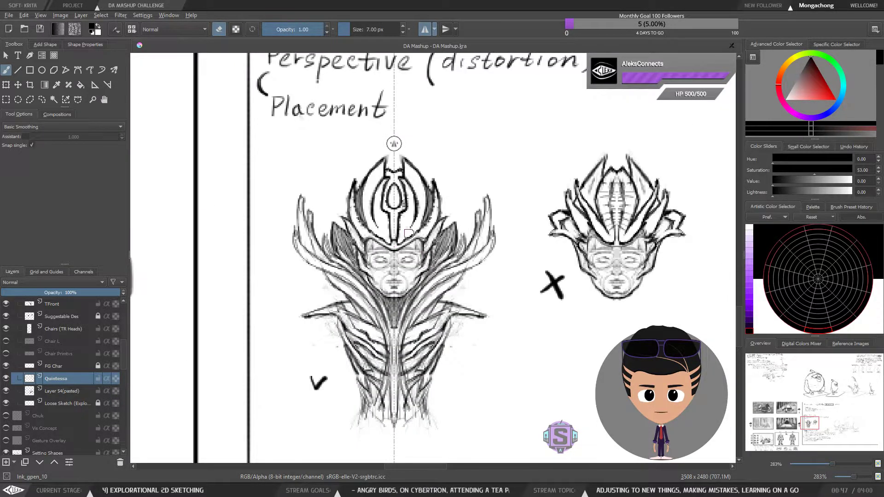
key("plus")
key("plus")
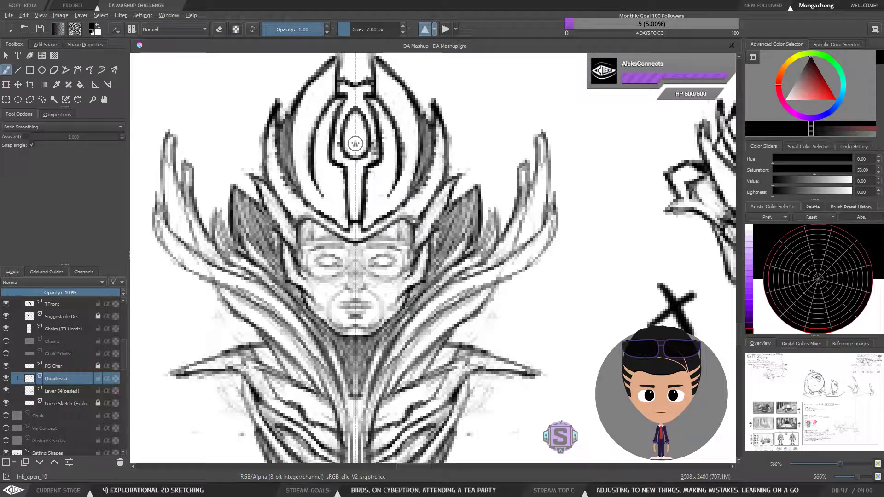
key("minus")
key("minus")
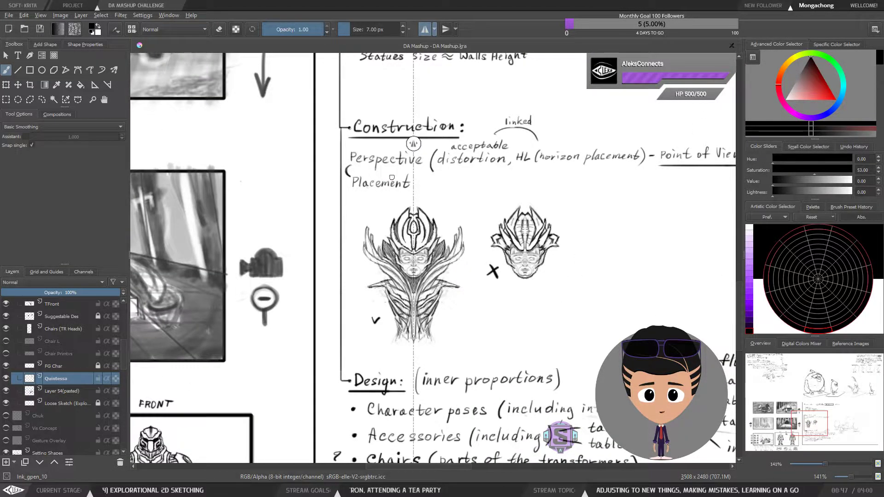
key("plus")
key("plus")
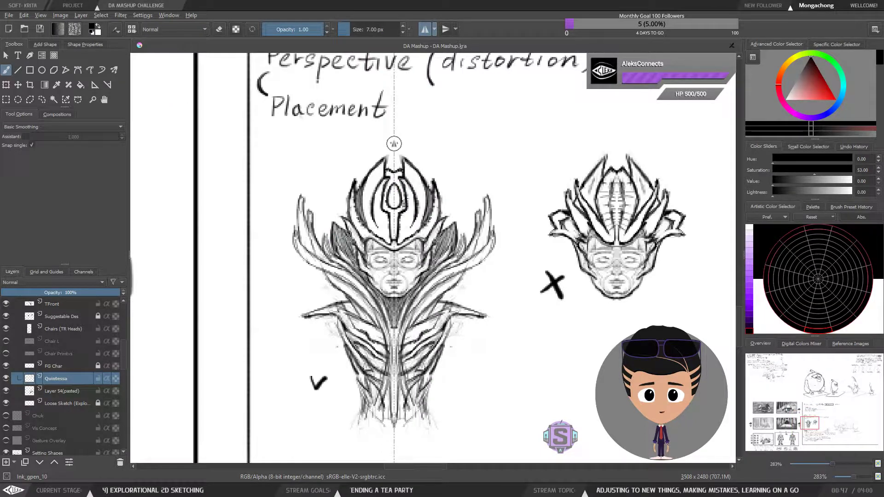
key("minus")
key("minus")
key("minus")
key("minus")
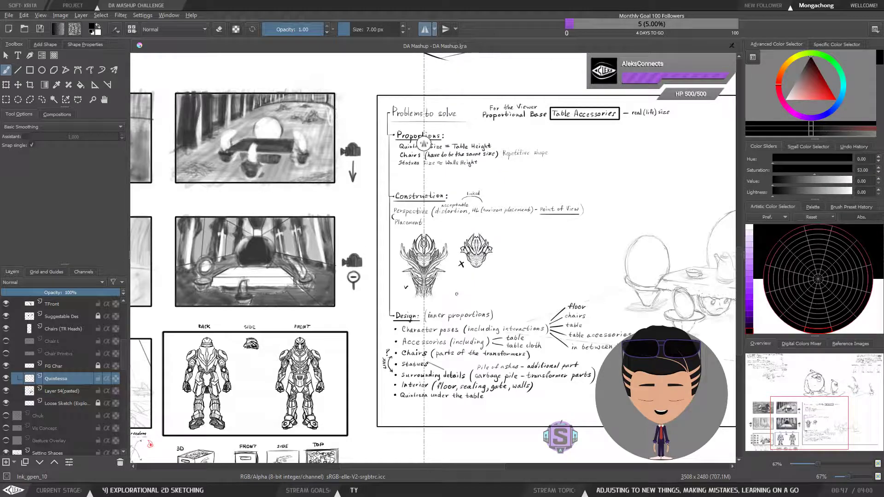
Save the document.
key("minus")
key("minus")
key("plus")
key("minus")
key("plus")
left_click_drag(463, 328, 560, 272)
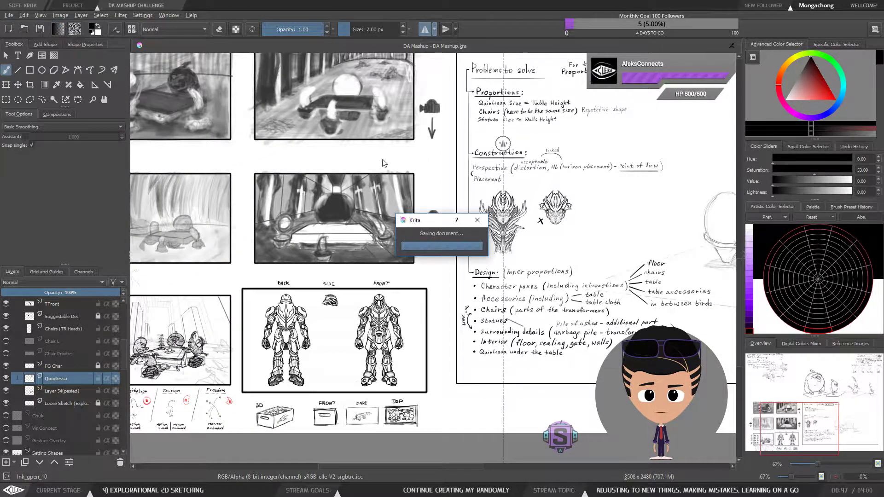
Examine the tea party scene panel and the robot turnaround sheet next to it.
left_click_drag(427, 320, 517, 255)
key("ctrl+plus")
key("ctrl+plus")
left_click_drag(412, 308, 485, 282)
key("ctrl+minus")
mouse_move(580, 279)
left_mouse_down()
mouse_move(454, 318)
mouse_move(427, 336)
mouse_move(589, 263)
left_mouse_up()
mouse_move(412, 341)
left_mouse_down()
mouse_move(526, 316)
mouse_move(526, 333)
left_mouse_up()
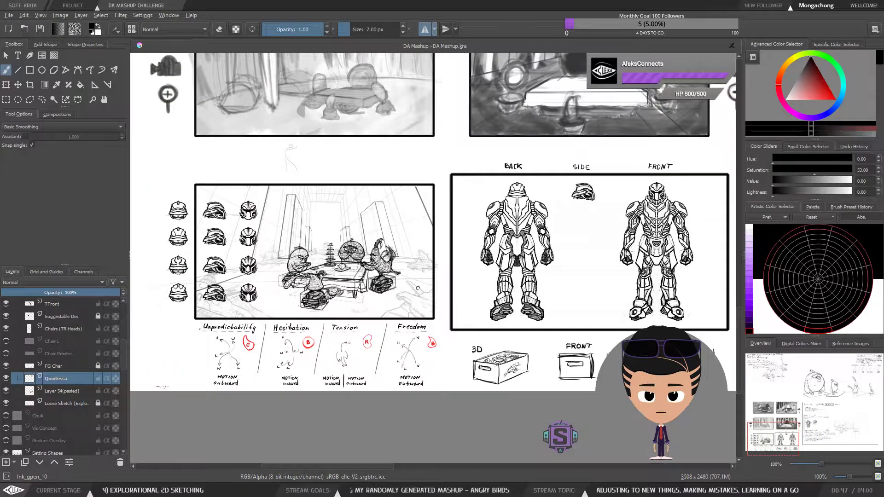
key("ctrl+minus")
key("ctrl+minus")
mouse_move(602, 234)
left_mouse_down()
mouse_move(506, 294)
mouse_move(529, 247)
left_mouse_up()
key("ctrl+plus")
key("ctrl+plus")
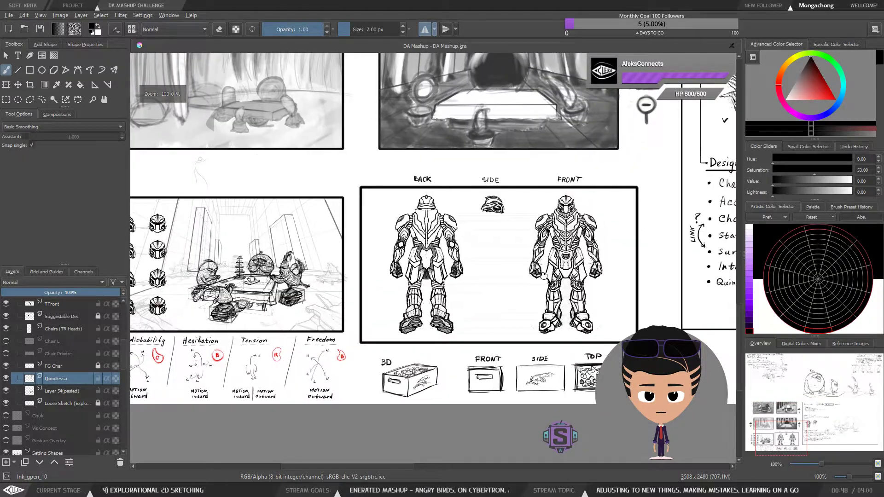
left_click_drag(261, 315, 297, 312)
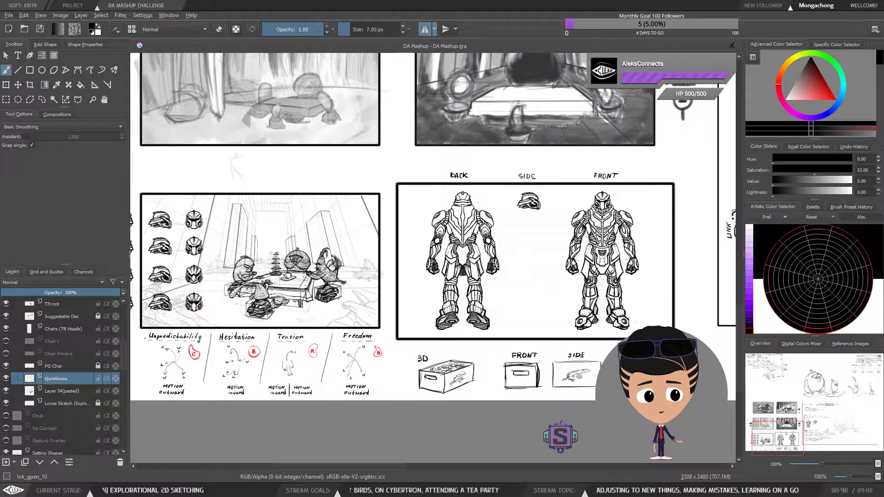
left_click_drag(595, 246, 350, 331)
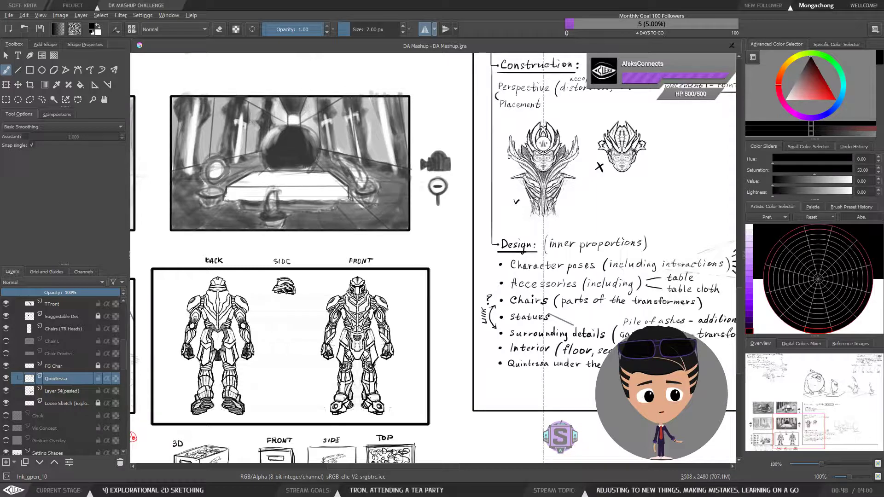
Try circling the head and headdress of the approved character sketch, then undo the circle.
mouse_move(352, 265)
left_mouse_down()
mouse_move(580, 193)
mouse_move(424, 255)
mouse_move(312, 321)
left_mouse_up()
mouse_move(438, 205)
left_mouse_down()
mouse_move(466, 228)
mouse_move(478, 225)
mouse_move(445, 185)
mouse_move(435, 197)
mouse_move(452, 190)
mouse_move(450, 180)
mouse_move(414, 206)
mouse_move(421, 222)
mouse_move(457, 226)
left_mouse_up()
key("ctrl+z")
key("ctrl+z")
mouse_move(429, 180)
left_mouse_down()
mouse_move(415, 221)
mouse_move(458, 234)
mouse_move(441, 212)
left_mouse_up()
left_click_drag(426, 181, 459, 175)
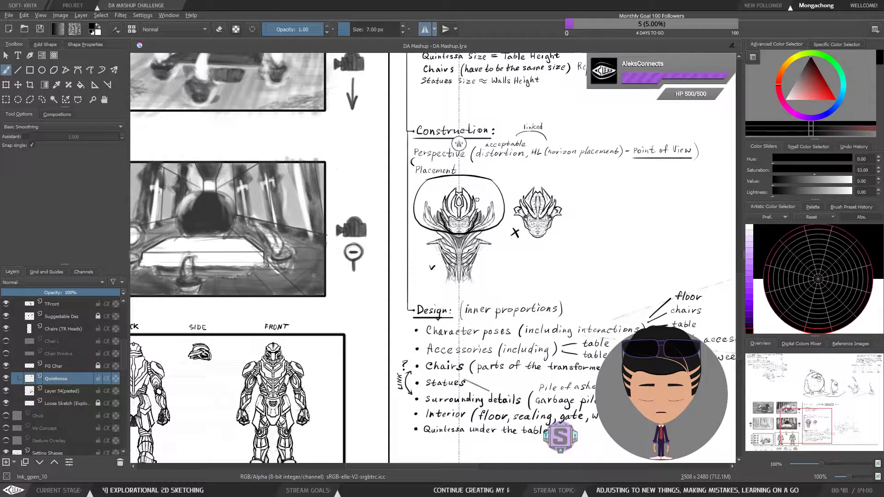
key("ctrl+z")
key("ctrl+z")
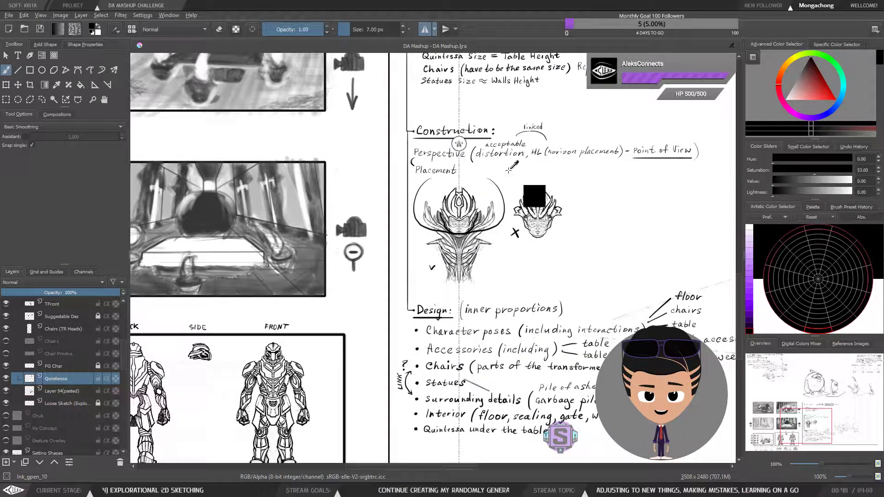
Examine the back, side and front views of the robot turnaround in close-up.
mouse_move(427, 329)
left_mouse_down()
mouse_move(526, 233)
mouse_move(656, 170)
left_mouse_up()
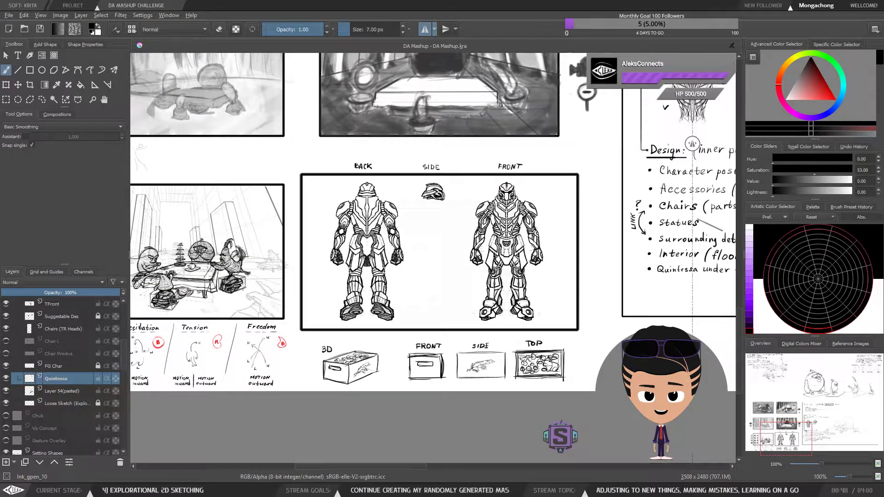
mouse_move(413, 282)
left_mouse_down()
mouse_move(545, 264)
mouse_move(582, 282)
left_mouse_up()
key("ctrl+plus")
key("ctrl+plus")
left_click_drag(427, 316, 544, 317)
key("ctrl+minus")
left_click_drag(629, 302, 368, 313)
left_click_drag(408, 226, 399, 229)
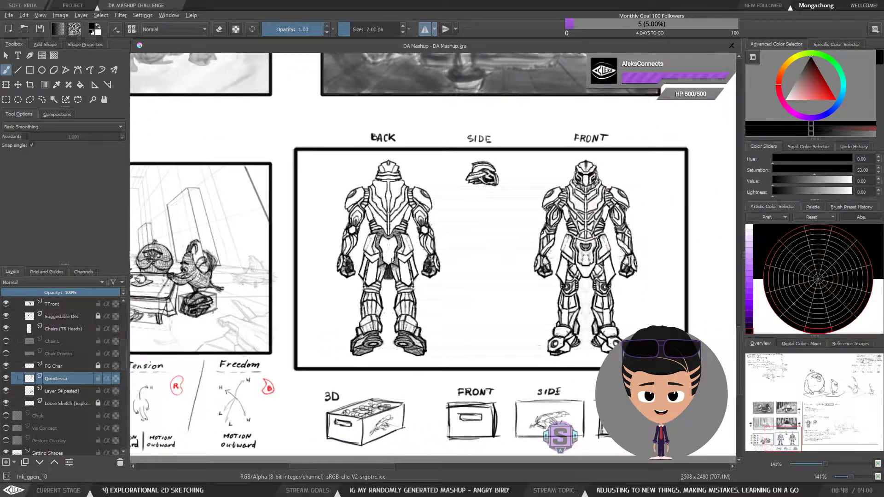
left_click_drag(428, 311, 478, 317)
mouse_move(417, 298)
left_mouse_down()
mouse_move(525, 301)
mouse_move(434, 316)
left_mouse_up()
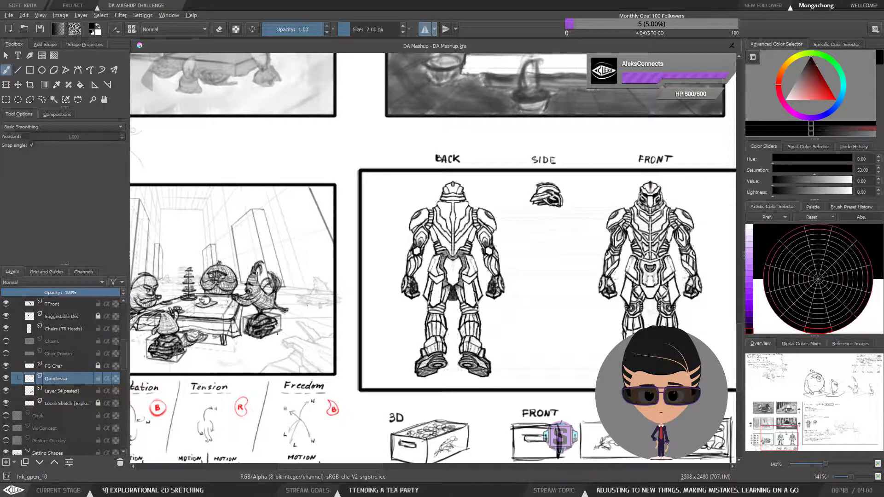
left_click_drag(548, 284, 511, 282)
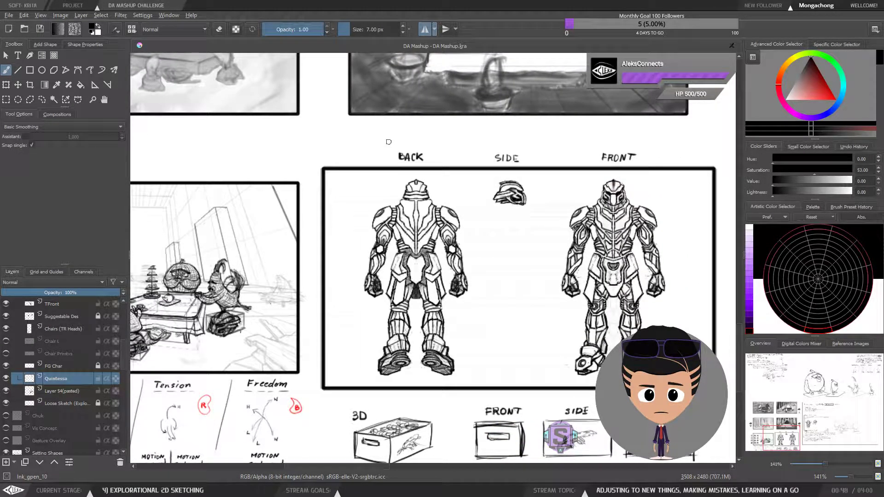
Try drawing short vertical marks beside the BACK, SIDE and FRONT labels, then undo them.
left_click_drag(384, 147, 384, 164)
left_click_drag(486, 147, 485, 165)
left_click_drag(595, 147, 594, 165)
key("ctrl+z")
key("ctrl+z")
key("ctrl+z")
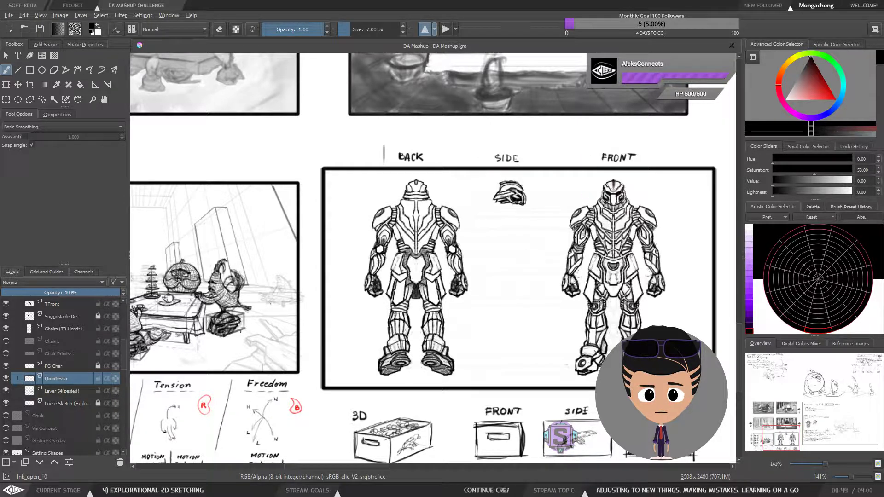
Compare the tea party scene with the robot turnaround, the character sketch and the list of problems to solve.
left_click_drag(456, 310, 595, 294)
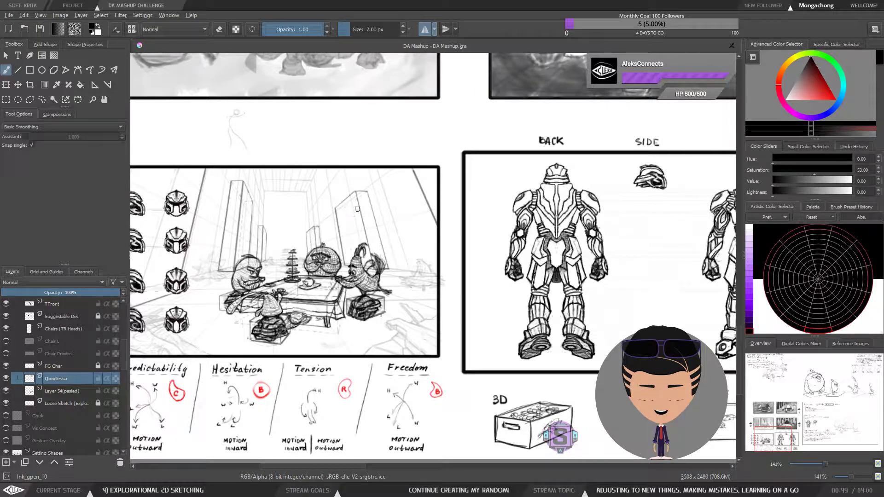
left_click_drag(599, 288, 490, 288)
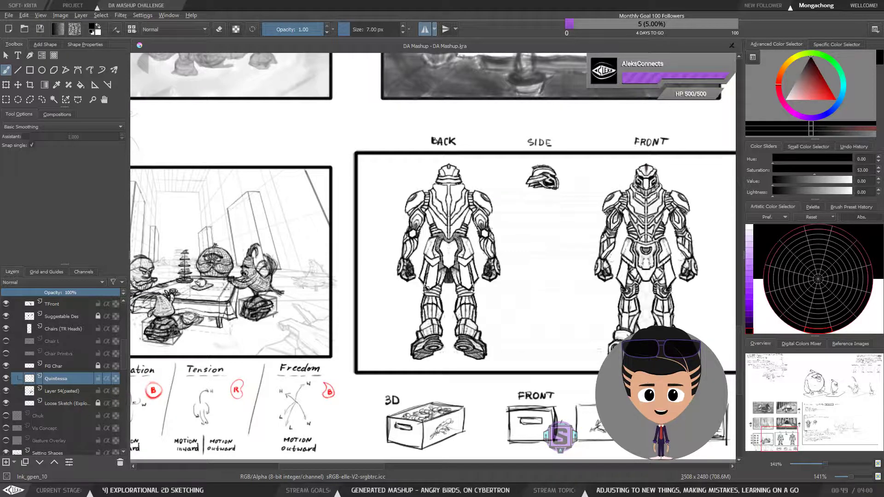
left_click_drag(297, 310, 511, 264)
scroll(511, 265, "up", 1)
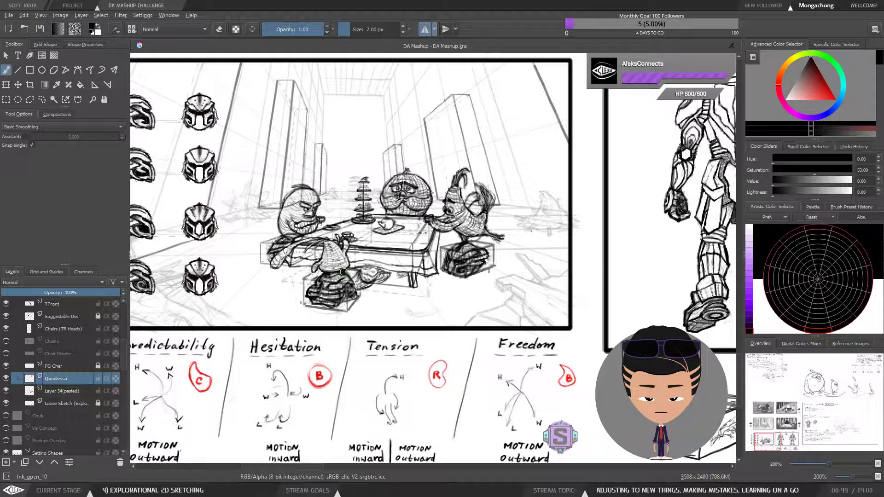
key("1")
left_click_drag(585, 262, 392, 277)
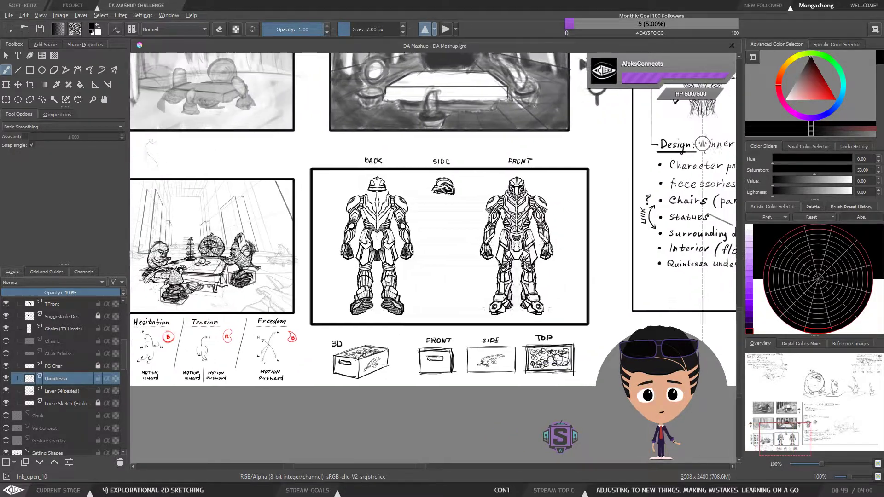
scroll(391, 277, "up", 4)
scroll(390, 277, "right", 3)
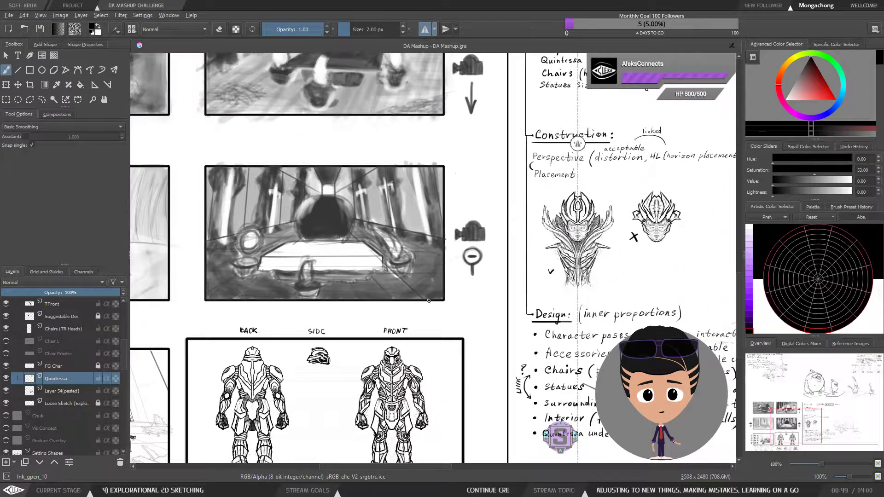
scroll(372, 304, "down", 2)
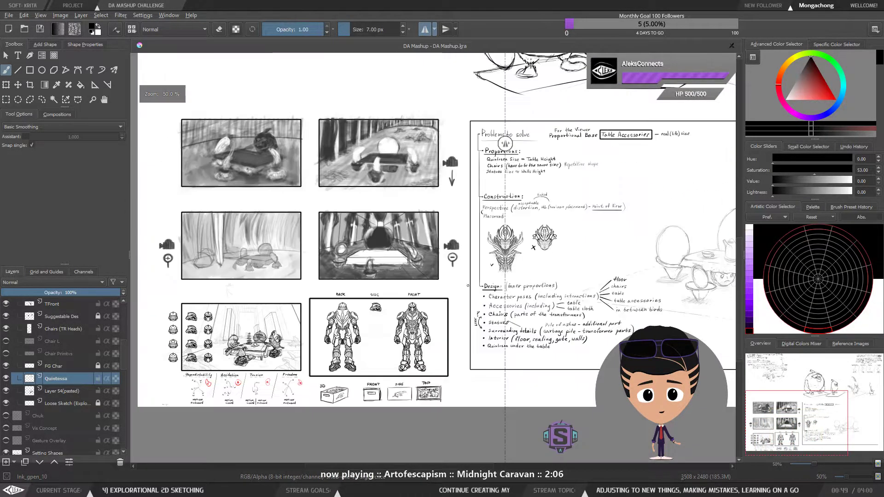
left_click_drag(444, 323, 565, 253)
scroll(379, 276, "up", 2)
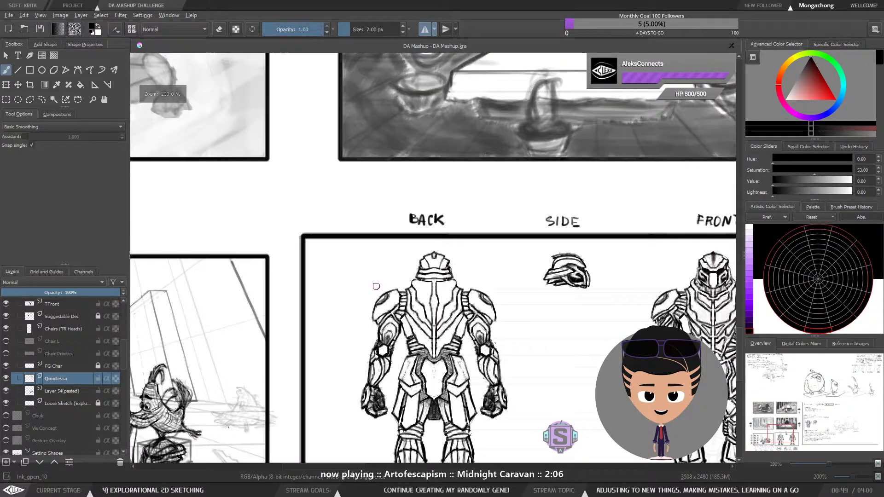
scroll(379, 277, "down", 1)
scroll(435, 259, "up", 2)
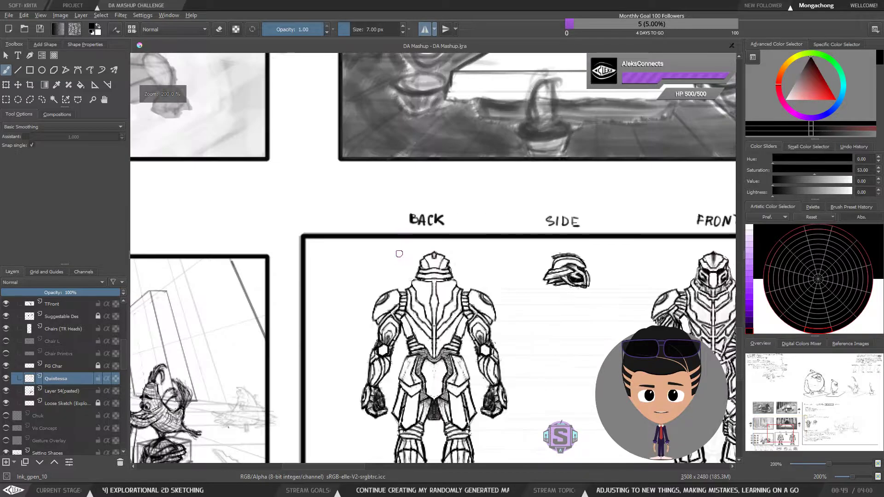
left_click_drag(518, 364, 501, 211)
Try marking the table, the pillars and the outer parts of the tea party scene with check marks, then undo them.
left_click_drag(322, 270, 554, 256)
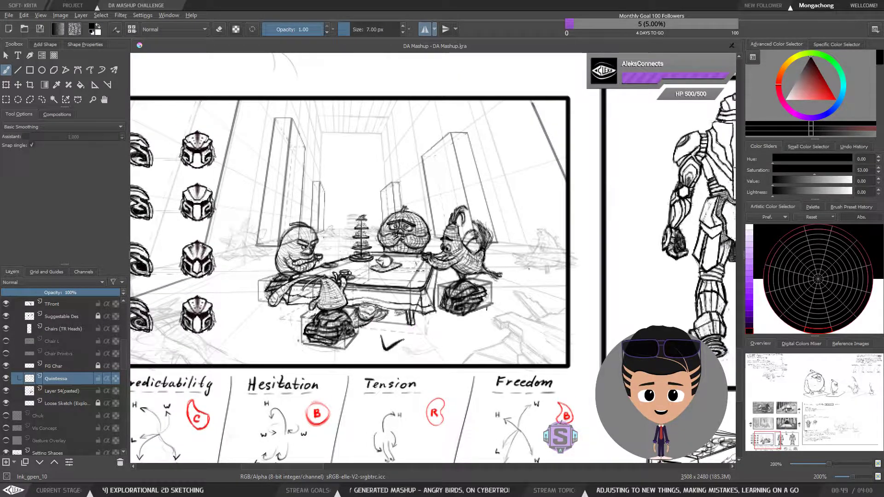
left_click_drag(504, 274, 484, 314)
left_click_drag(418, 220, 439, 208)
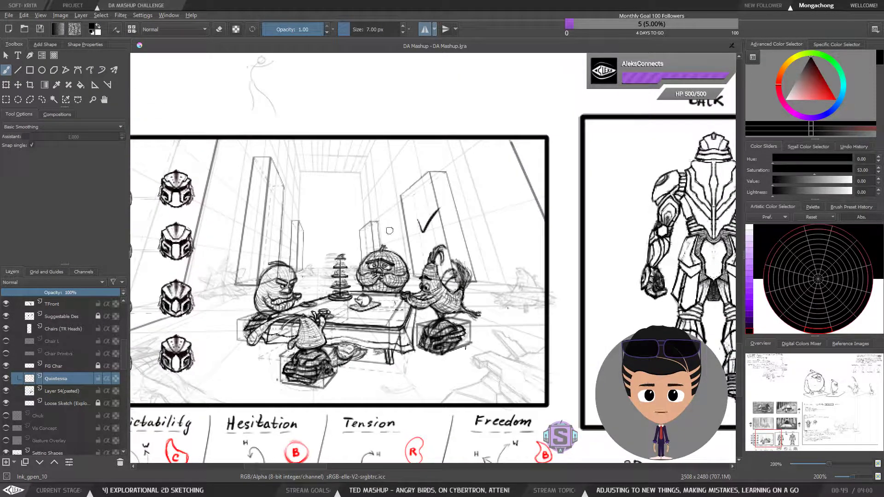
left_click_drag(366, 239, 381, 231)
left_click_drag(294, 238, 303, 236)
mouse_move(264, 214)
left_mouse_down()
mouse_move(268, 223)
mouse_move(277, 210)
left_mouse_up()
left_click_drag(159, 147, 178, 143)
left_click_drag(528, 149, 545, 144)
left_click(516, 217, "ctrl")
key("ctrl+z")
key("ctrl+z")
key("1")
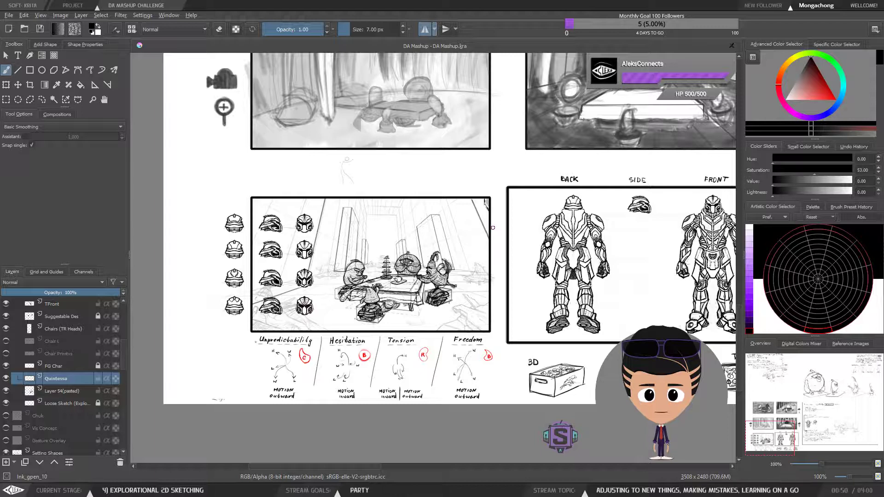
key("ctrl+z")
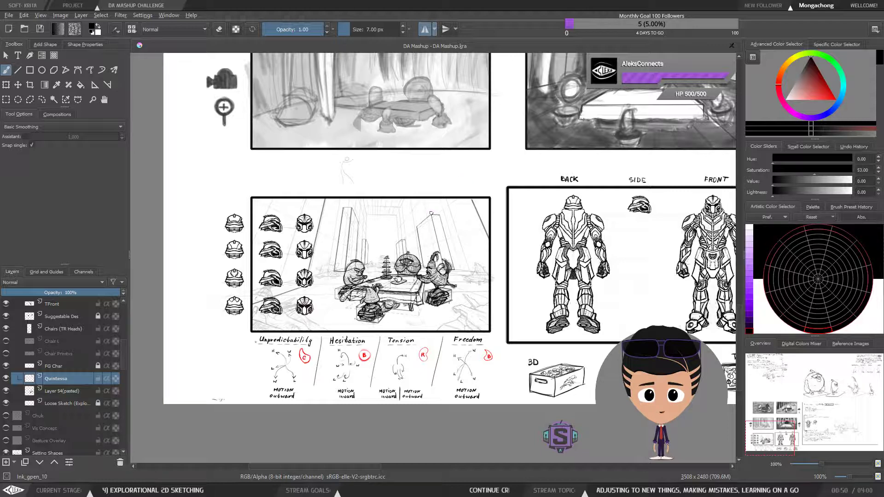
Examine the tea party scene in close-up and from further out beside the robot turnaround.
key("ctrl+plus")
left_click_drag(455, 203, 568, 177)
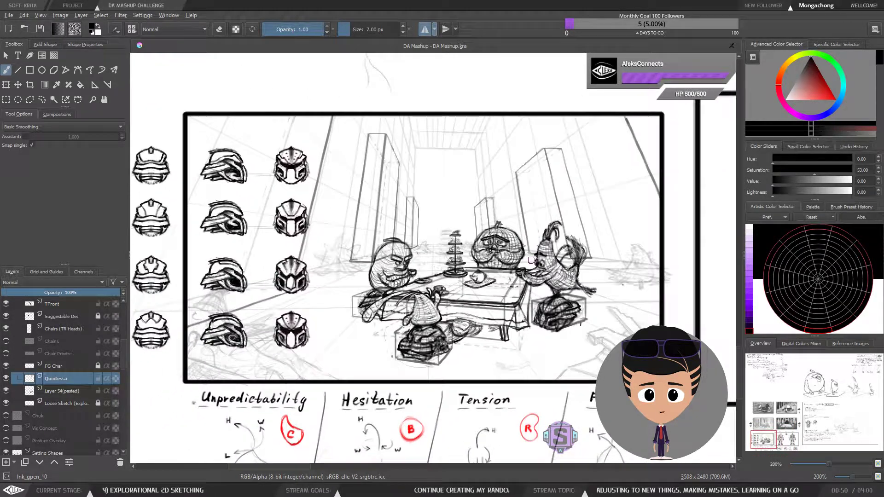
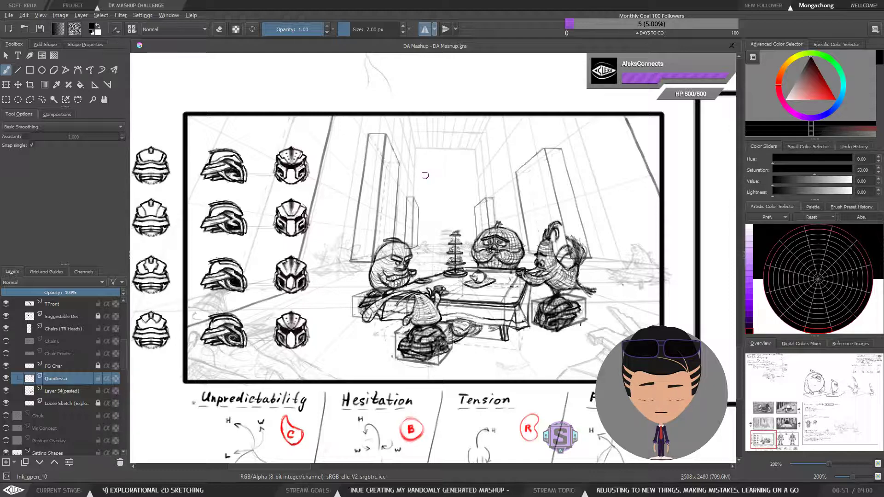
left_click_drag(493, 119, 426, 82)
key("ctrl+minus")
key("ctrl+plus")
left_click_drag(377, 161, 367, 253)
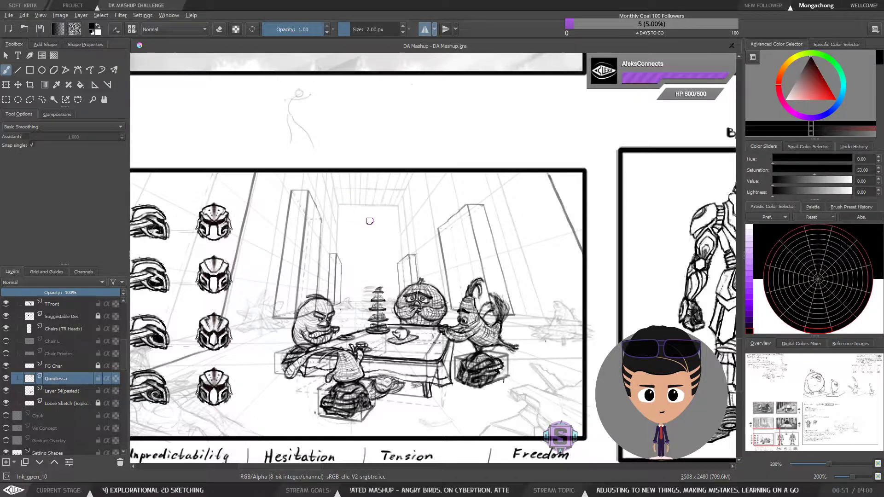
scroll(361, 218, "down", 2)
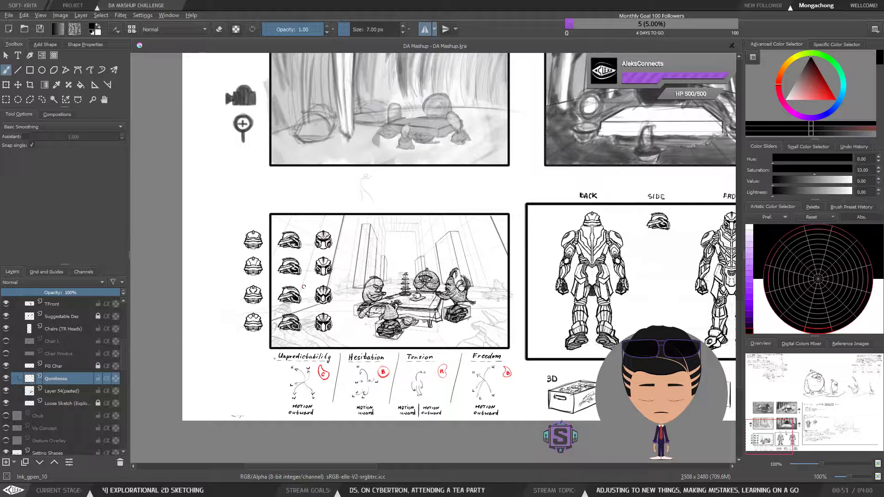
key("ctrl+plus")
key("ctrl+plus")
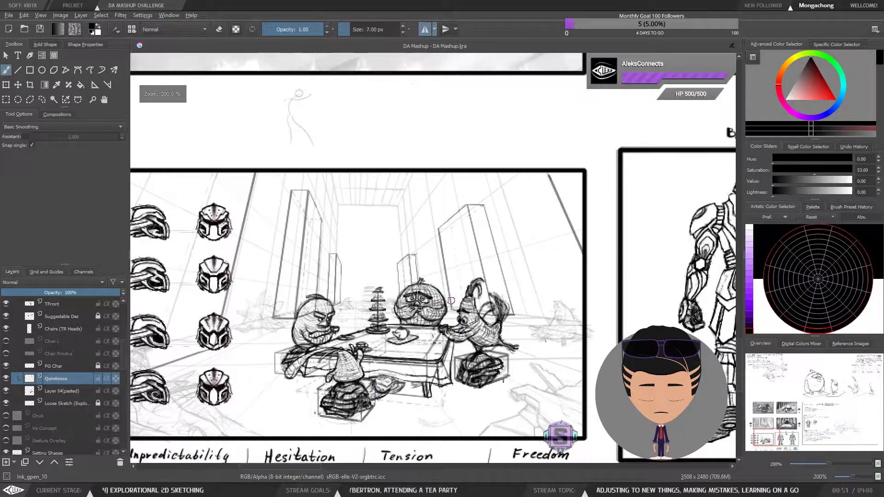
key("ctrl+minus")
key("ctrl+minus")
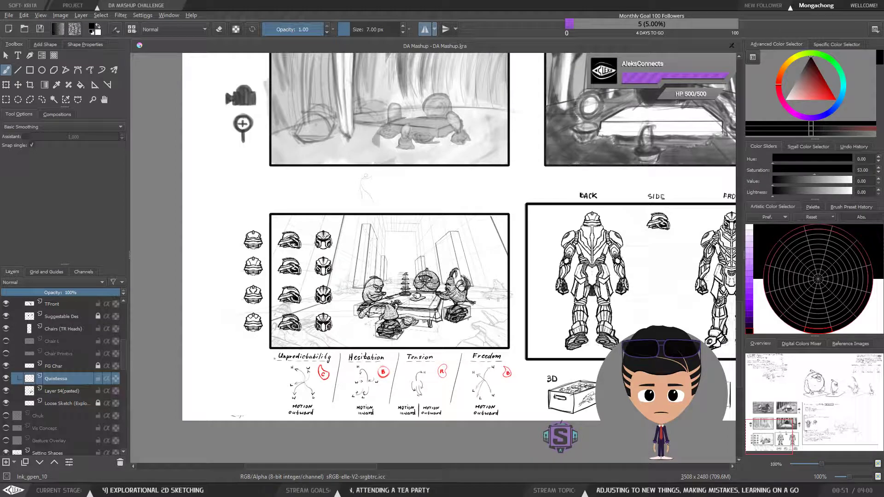
key("ctrl+plus")
key("ctrl+plus")
Review the back, side and front robot views, then the character sketches and the design notes beside them.
left_click_drag(696, 342, 295, 332)
left_click_drag(553, 347, 516, 328)
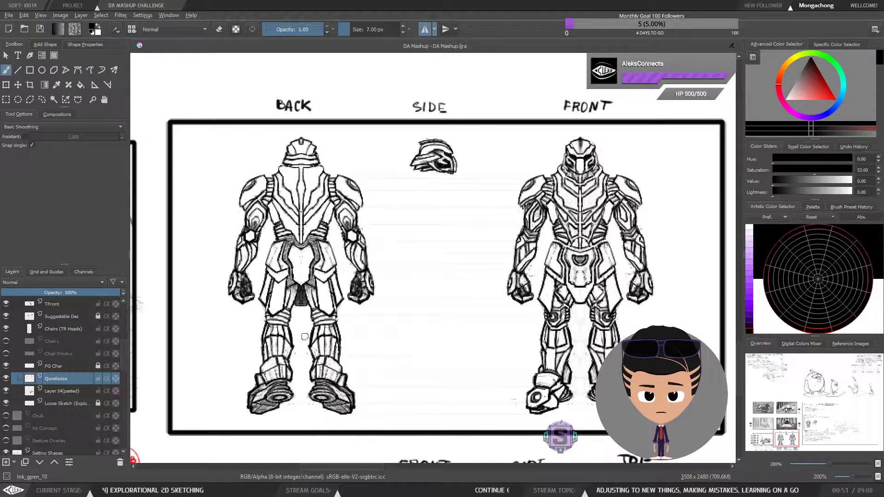
left_click_drag(432, 315, 458, 319)
left_click_drag(306, 316, 456, 305)
mouse_move(331, 305)
left_mouse_down()
mouse_move(487, 292)
mouse_move(439, 320)
mouse_move(356, 310)
left_mouse_up()
scroll(393, 261, "down", 2)
left_click_drag(556, 284, 502, 310)
left_click_drag(522, 277, 329, 326)
left_click_drag(649, 203, 503, 269)
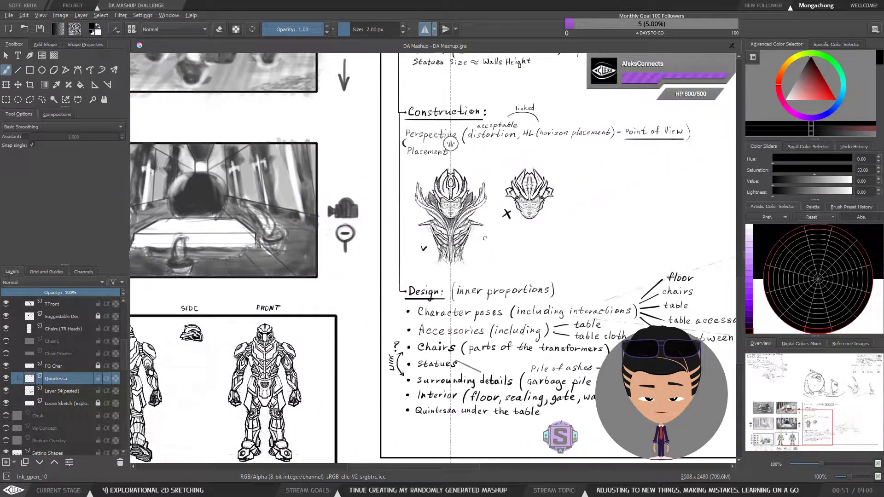
left_click_drag(411, 294, 578, 253)
left_click_drag(256, 353, 334, 335)
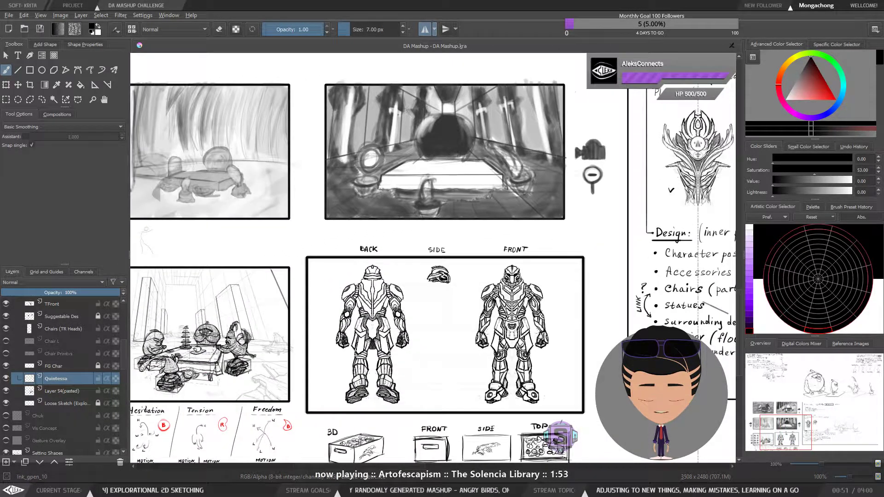
left_click_drag(196, 386, 230, 381)
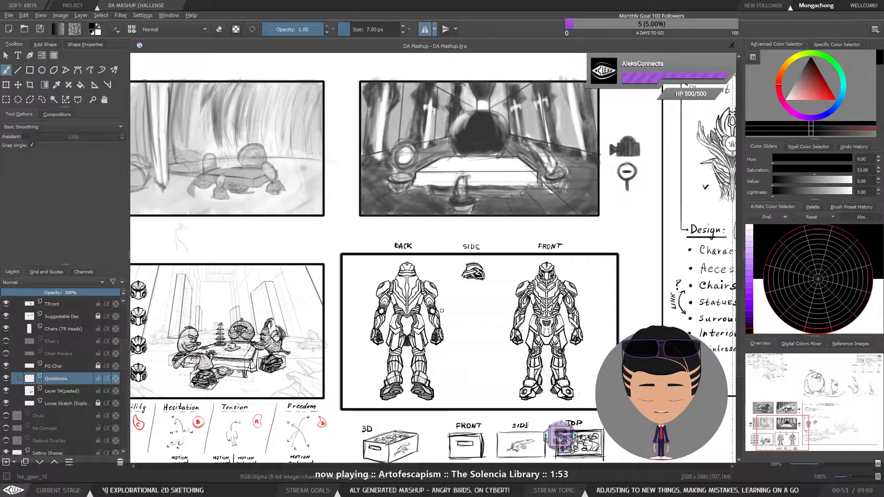
Inspect the characters, table, pillars and back wall of the tea party scene in close-up.
key("ctrl+z")
left_click_drag(464, 310, 503, 290)
key("ctrl+plus")
key("ctrl+plus")
left_click_drag(367, 337, 495, 286)
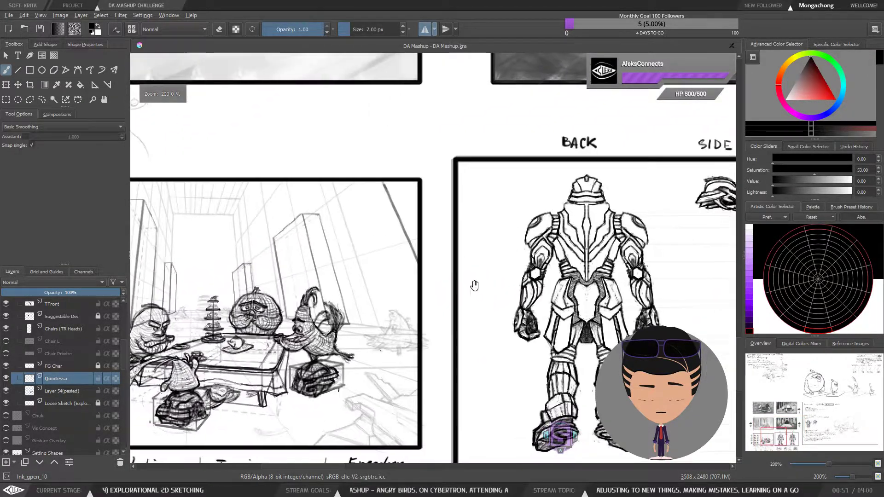
left_click_drag(295, 302, 396, 292)
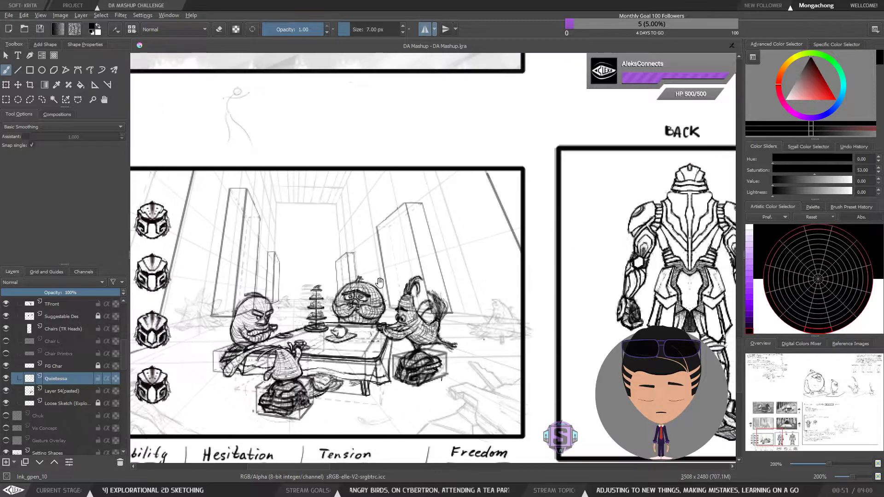
left_click_drag(370, 356, 382, 339)
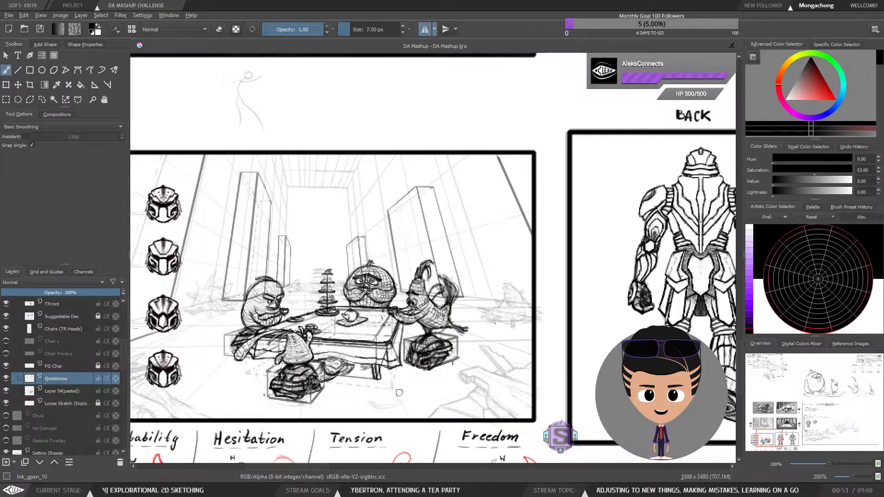
left_click_drag(350, 328, 376, 317)
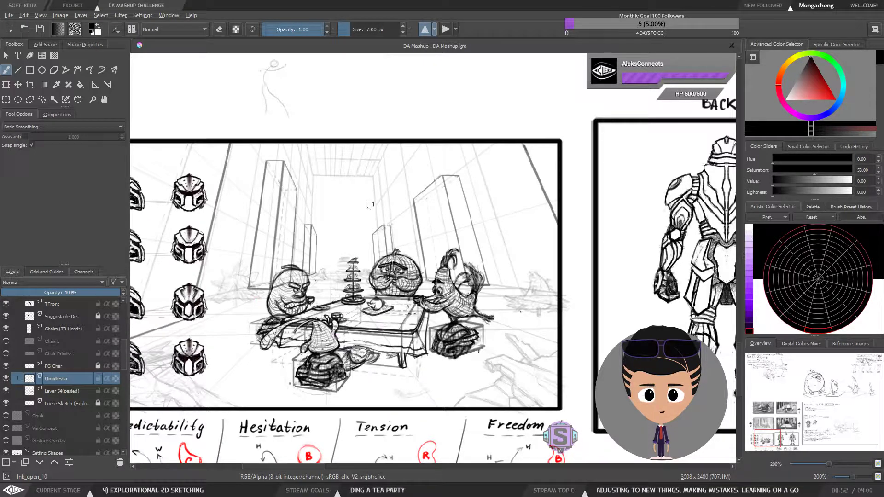
left_click_drag(373, 302, 370, 324)
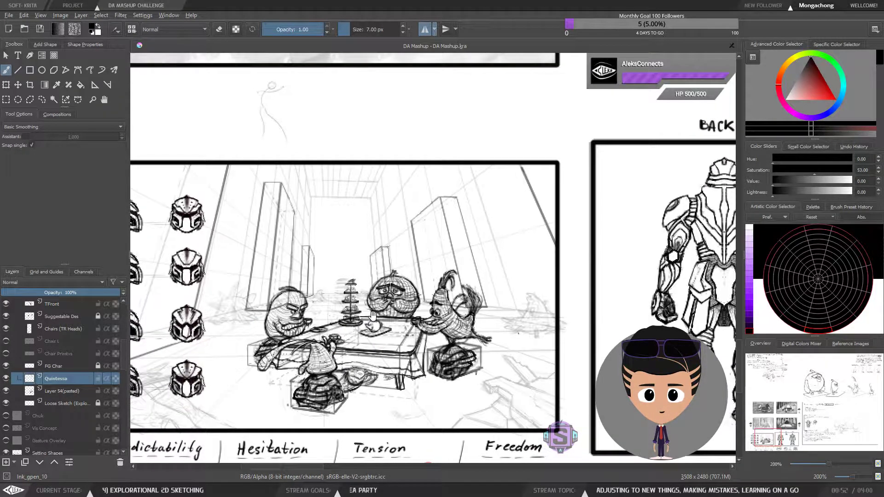
mouse_move(292, 332)
left_mouse_down()
mouse_move(350, 316)
mouse_move(302, 343)
left_mouse_up()
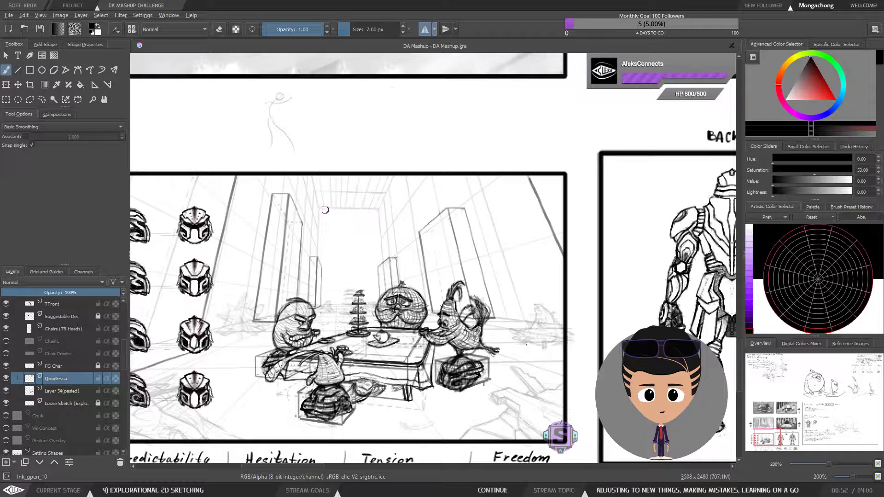
Try sketching a curved, wing-like shape across the upper back wall of the tea party scene, then delete it.
mouse_move(318, 209)
left_mouse_down()
mouse_move(341, 223)
mouse_move(378, 210)
left_mouse_up()
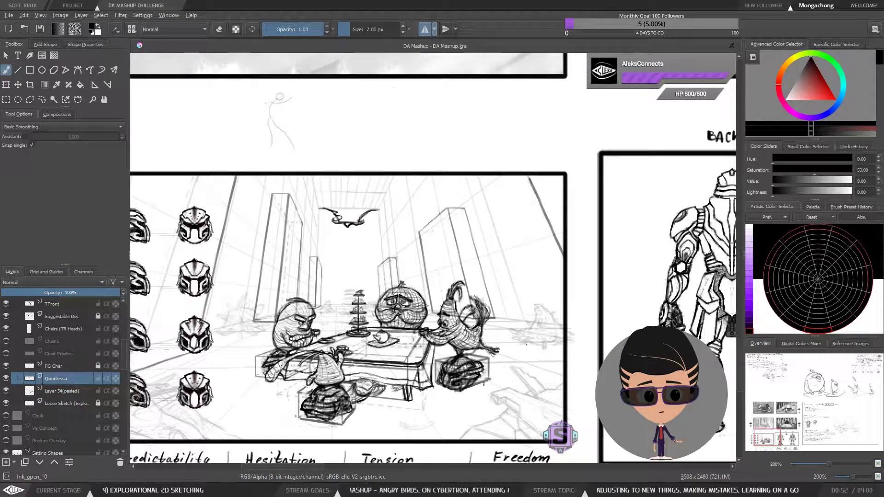
key("l")
mouse_move(376, 232)
left_mouse_down()
mouse_move(397, 205)
mouse_move(320, 194)
mouse_move(381, 239)
left_mouse_up()
key("Delete")
key("ctrl+shift+a")
key("b")
Compare the robot turnaround with the seats, characters and surroundings of the tea party scene.
key("1")
key("ctrl+plus")
key("1")
left_click_drag(490, 319, 371, 269)
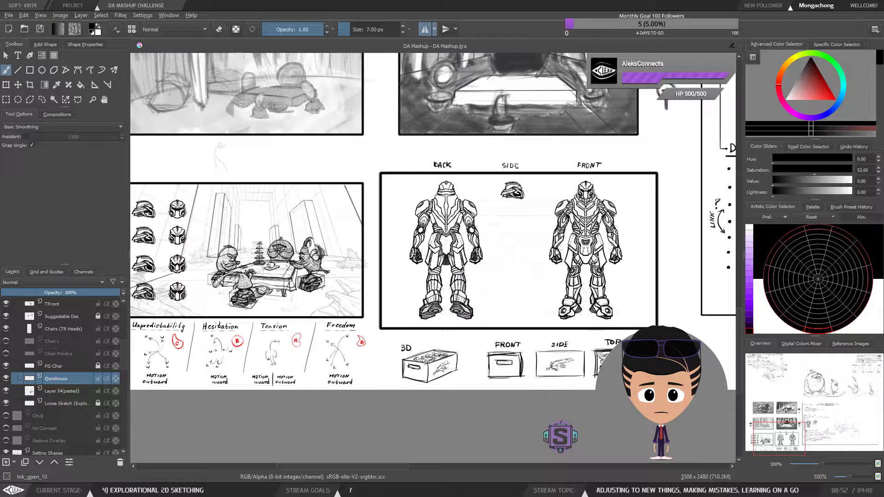
key("ctrl+plus")
key("ctrl+plus")
left_click_drag(572, 242, 405, 265)
key("ctrl+minus")
key("ctrl+minus")
key("ctrl+plus")
key("ctrl+plus")
left_click_drag(263, 248, 444, 269)
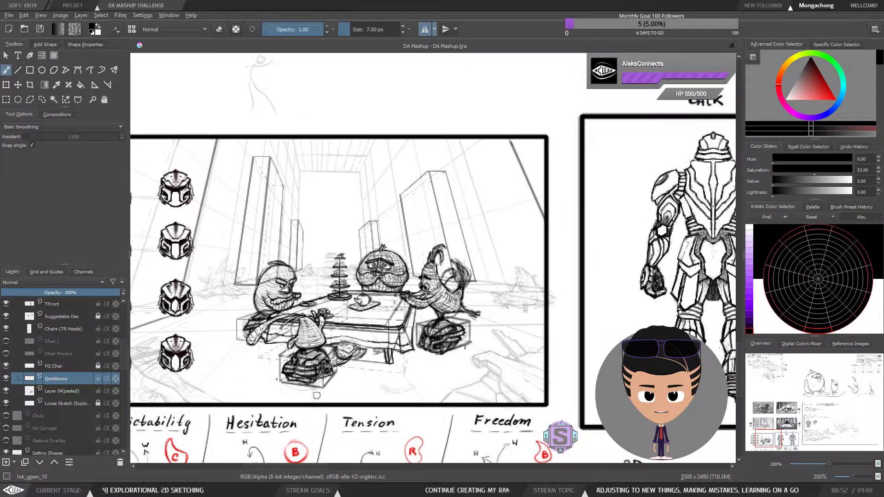
left_click_drag(347, 379, 337, 369)
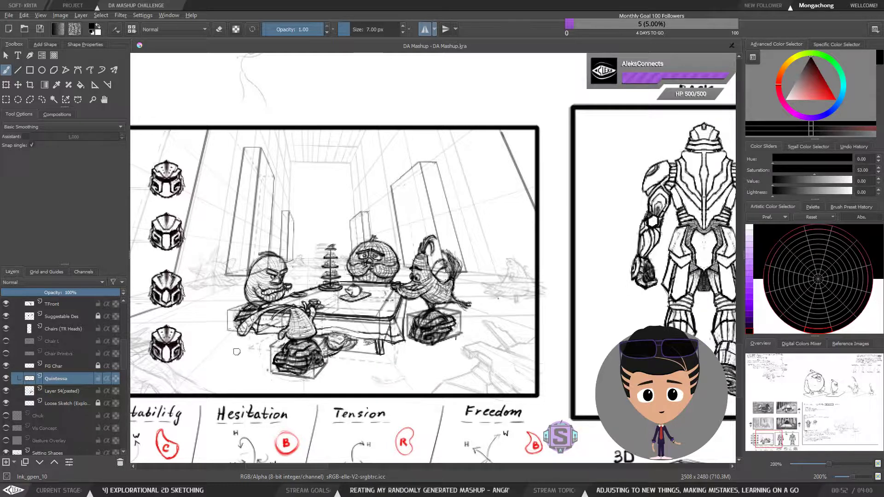
Number the side walls 1 and 6 and the four pillars 2 to 5 in the tea party scene.
left_click_drag(423, 346, 486, 336)
left_click_drag(337, 236, 346, 277)
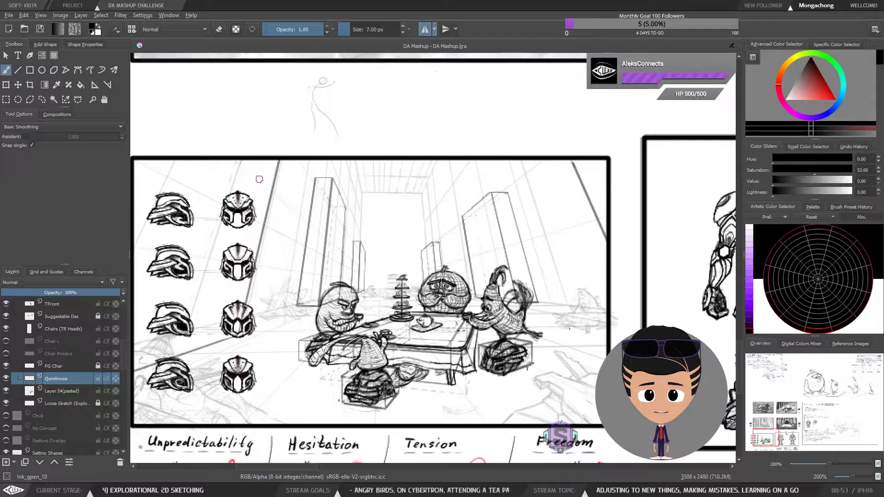
left_click_drag(252, 177, 256, 187)
left_click_drag(331, 236, 339, 250)
left_click_drag(428, 255, 436, 263)
left_click_drag(433, 254, 431, 269)
left_click_drag(591, 168, 589, 178)
left_click_drag(516, 317, 491, 258)
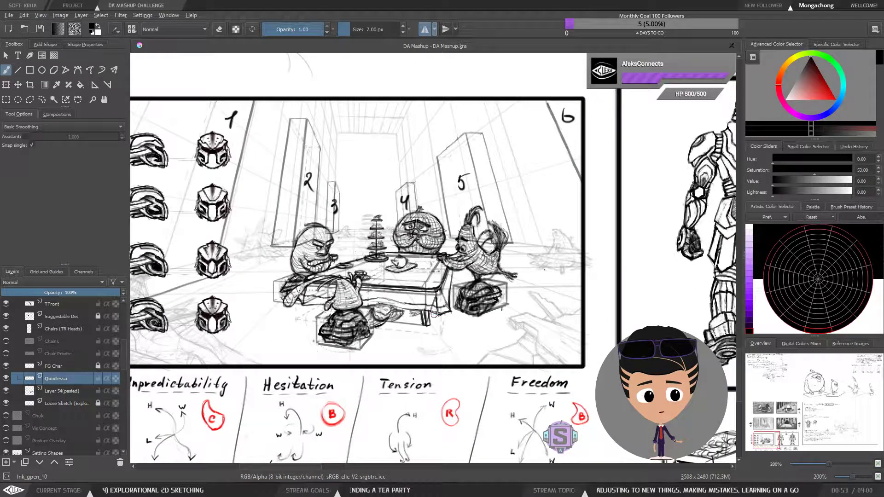
Write the numbers 7, 8 and 9 beside the three chairs around the tea party table.
left_click_drag(491, 321, 483, 333)
left_click_drag(477, 327, 493, 325)
left_click_drag(385, 337, 380, 351)
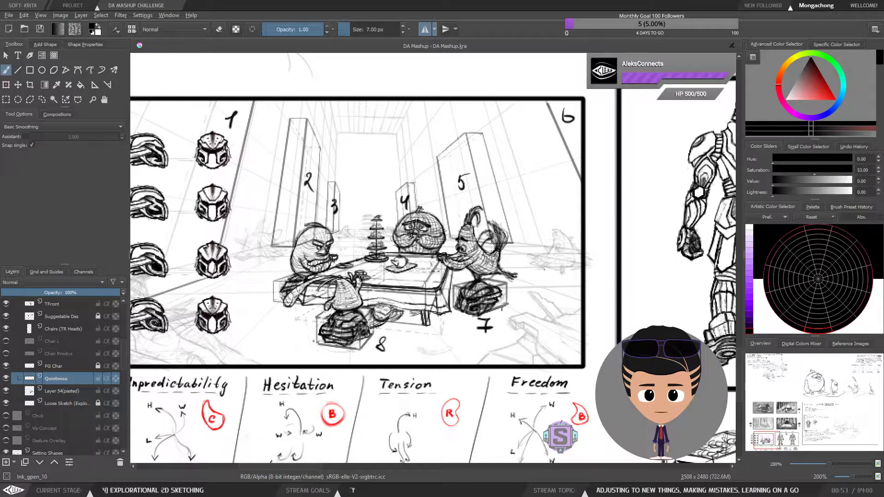
left_click_drag(295, 306, 290, 320)
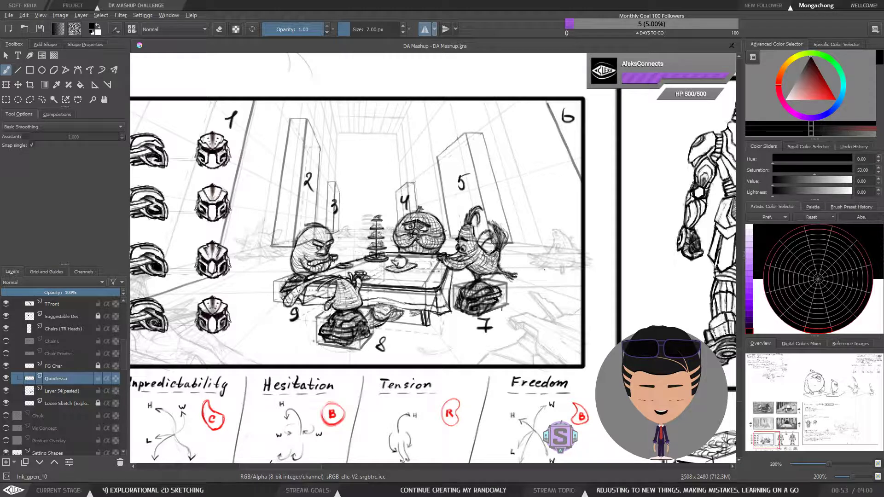
Number the debris piles around the tea party scene 10 to 13 and the spots behind the table 14 and 15.
left_click_drag(551, 196, 559, 186)
left_click_drag(365, 217, 402, 221)
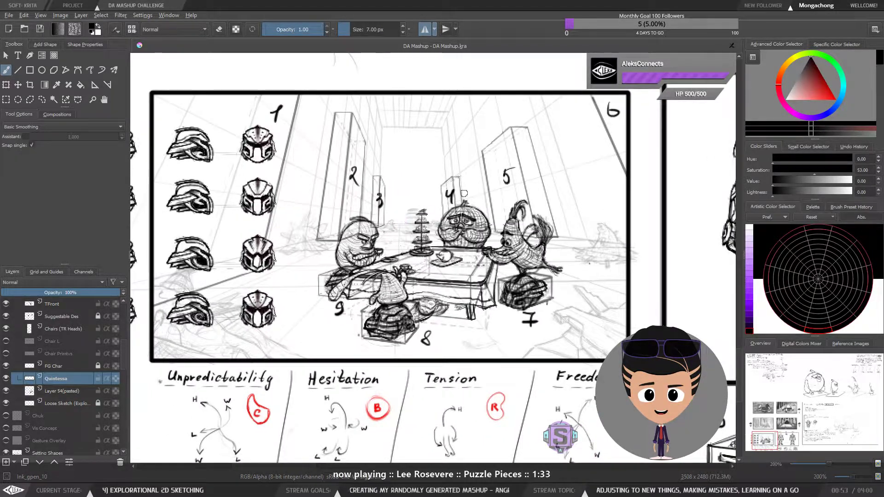
left_click_drag(458, 276, 460, 281)
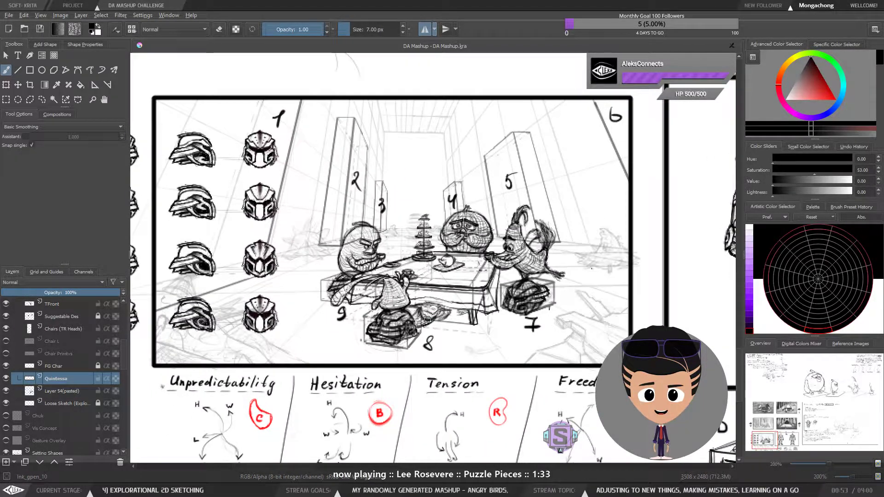
mouse_move(461, 331)
left_mouse_down()
mouse_move(444, 323)
mouse_move(468, 328)
left_mouse_up()
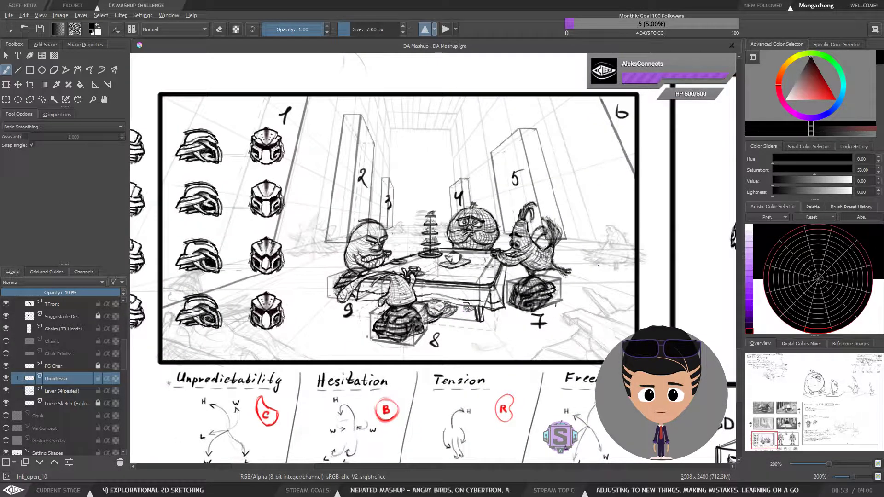
mouse_move(306, 245)
left_mouse_down()
mouse_move(304, 253)
mouse_move(313, 246)
left_mouse_up()
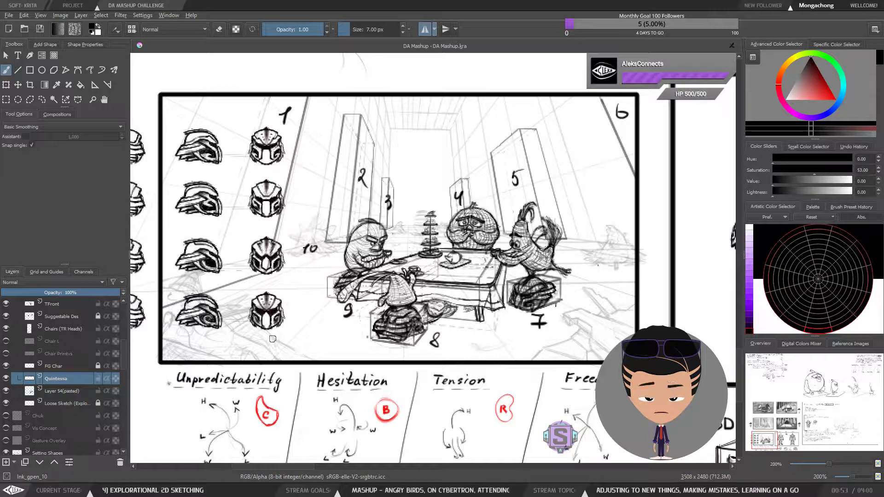
left_click_drag(225, 342, 241, 351)
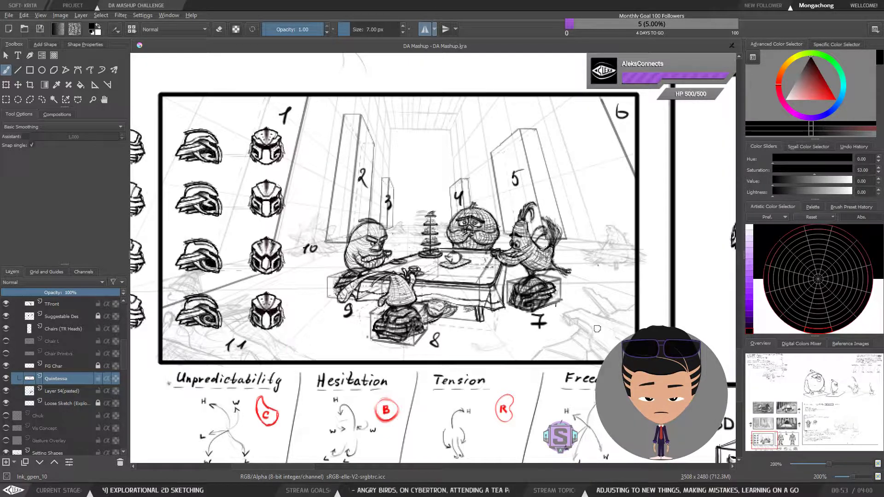
left_click_drag(599, 333, 594, 344)
left_click_drag(607, 335, 611, 333)
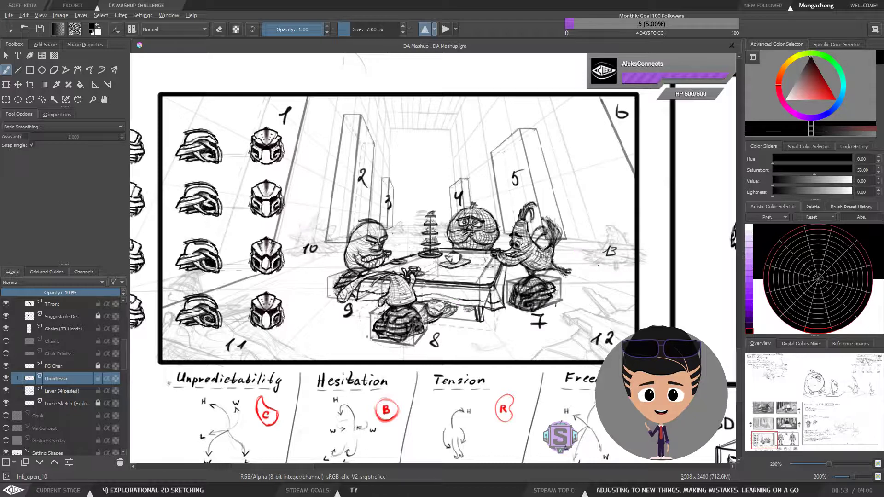
left_click_drag(401, 227, 401, 233)
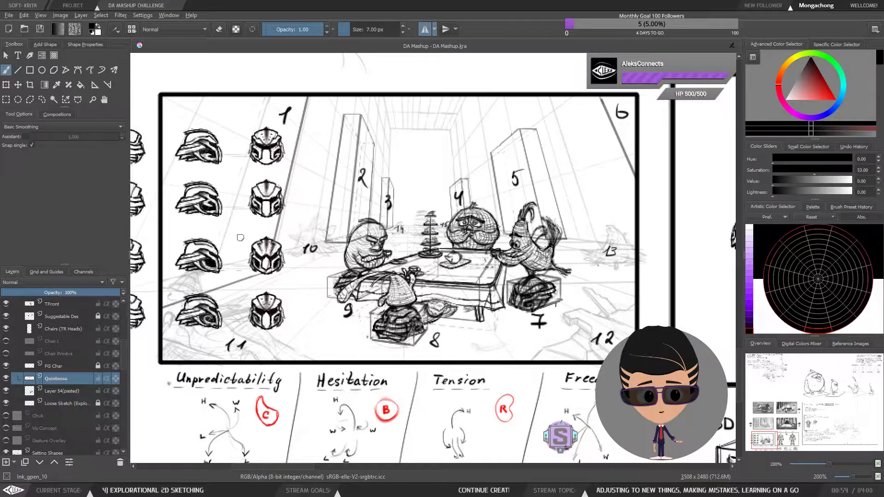
Undo all the numbers written across the tea party scene.
key("1")
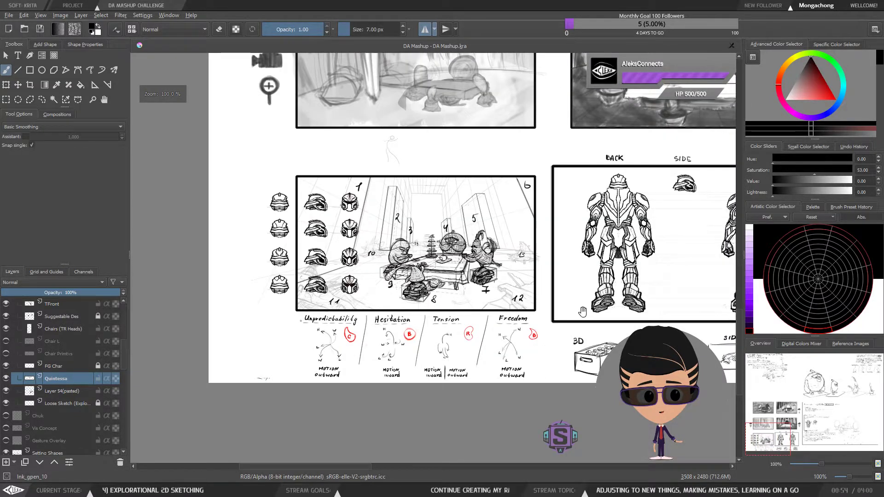
left_click_drag(581, 313, 415, 359)
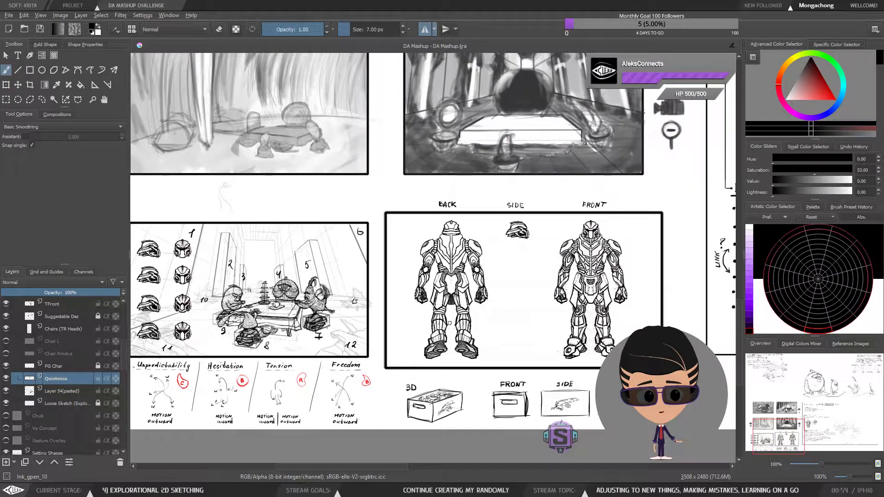
left_click_drag(276, 336, 296, 333)
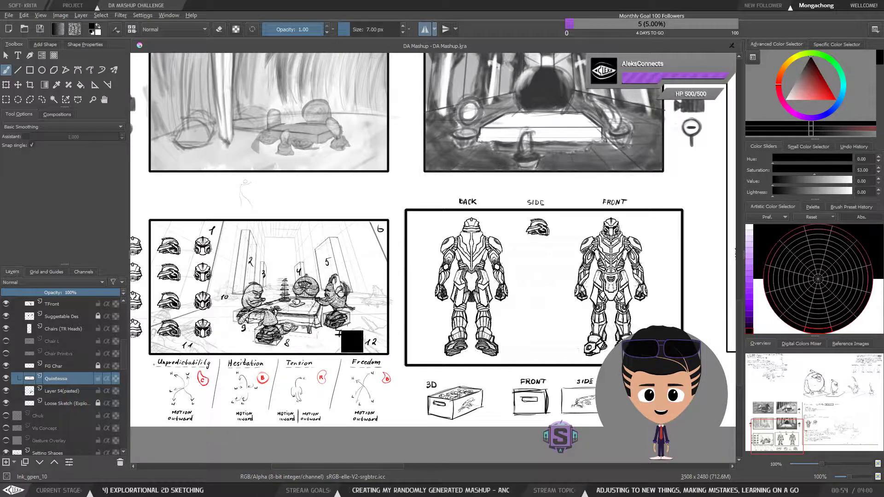
key("ctrl+z")
key("ctrl+z")
key("ctrl+z")
key("ctrl+z")
key("ctrl+z")
key("ctrl+z")
key("ctrl+z")
key("ctrl+z")
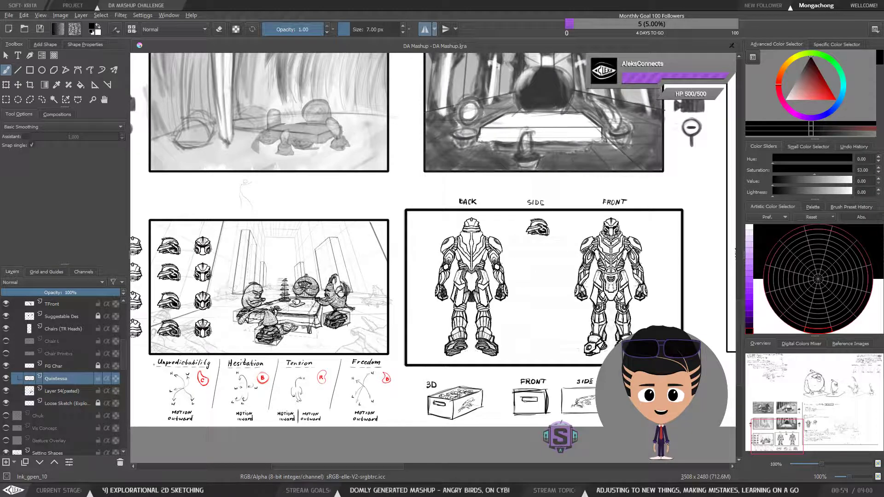
Hide and reshow the Add B layer to check which parts of the robot turnaround it holds.
mouse_move(523, 334)
left_mouse_down()
mouse_move(488, 332)
mouse_move(479, 308)
left_mouse_up()
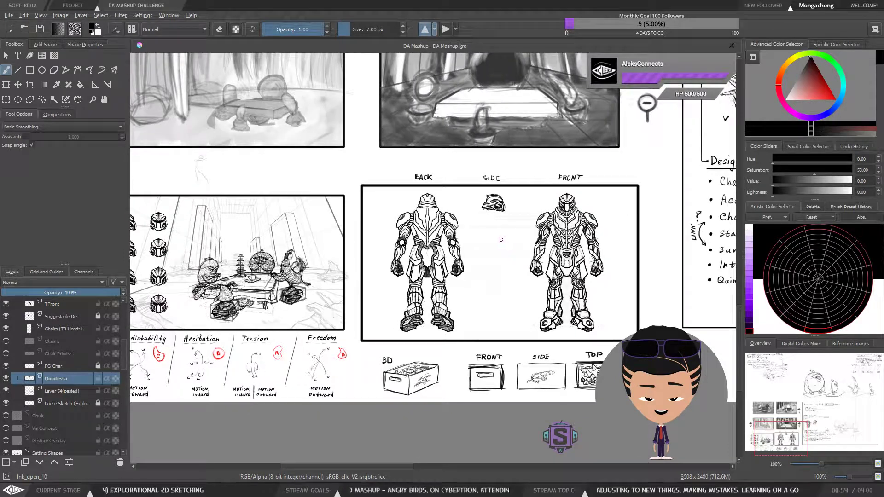
key("ctrl+plus")
key("ctrl+plus")
left_click_drag(575, 305, 421, 299)
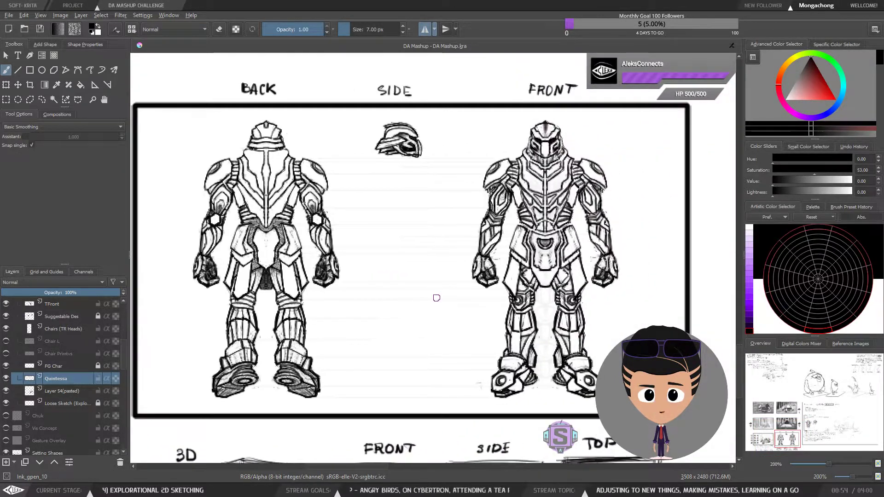
left_click_drag(123, 356, 122, 326)
left_click(63, 389)
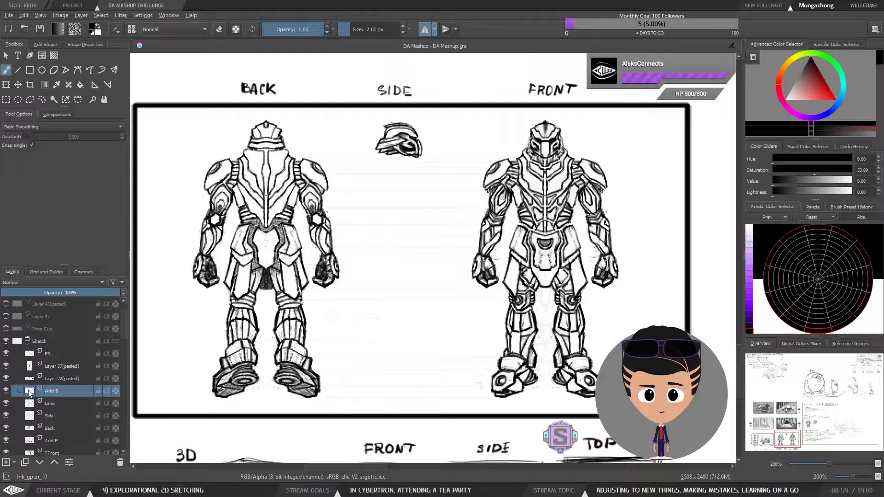
left_click(5, 392)
left_click(5, 391)
left_click(5, 392)
left_click(5, 391)
left_click(52, 404)
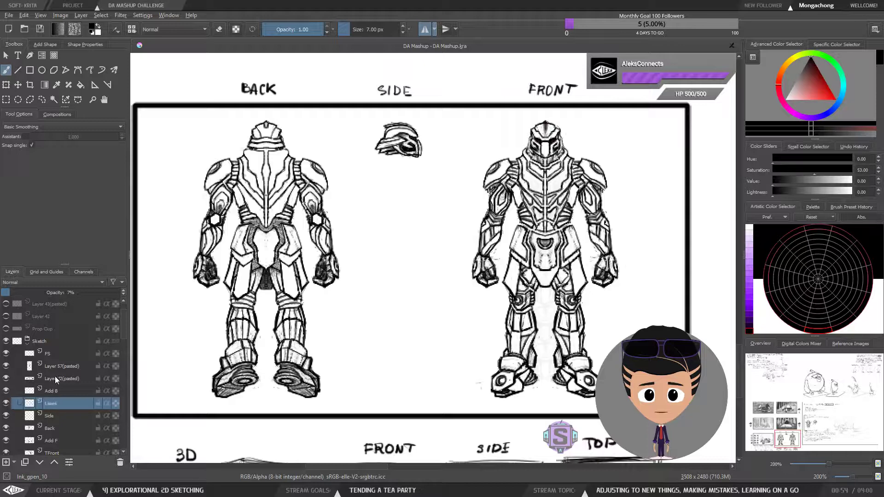
Hide and reshow the top layer in the Sketch group, TFront and Add F to identify their turnaround parts.
left_click(51, 355)
left_click(6, 354)
left_click(5, 354)
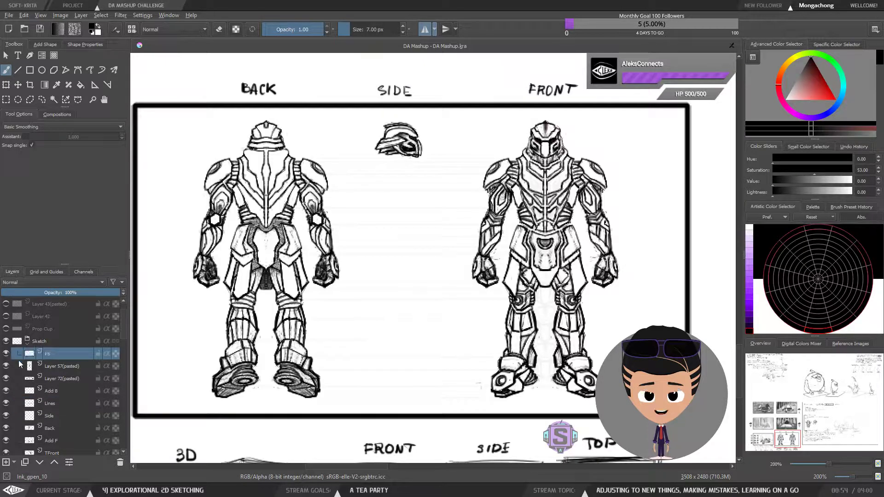
left_click(53, 366)
left_click(59, 427)
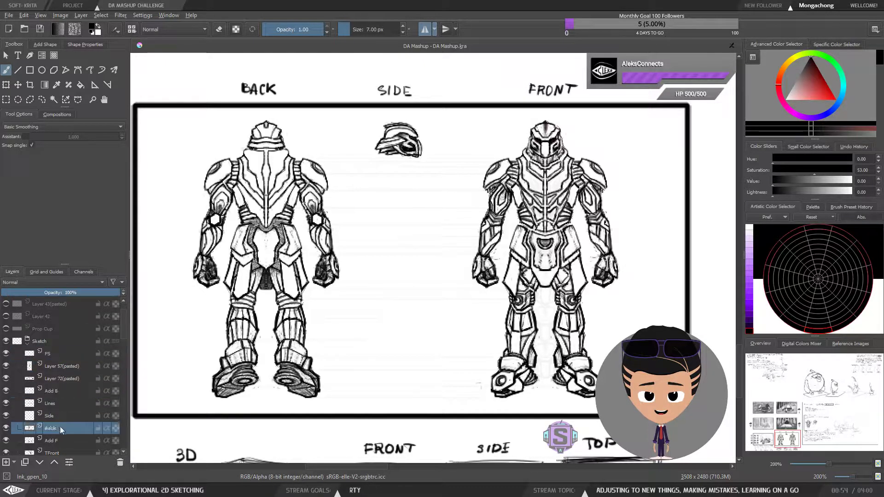
scroll(123, 343, "down", 4)
left_click(77, 353)
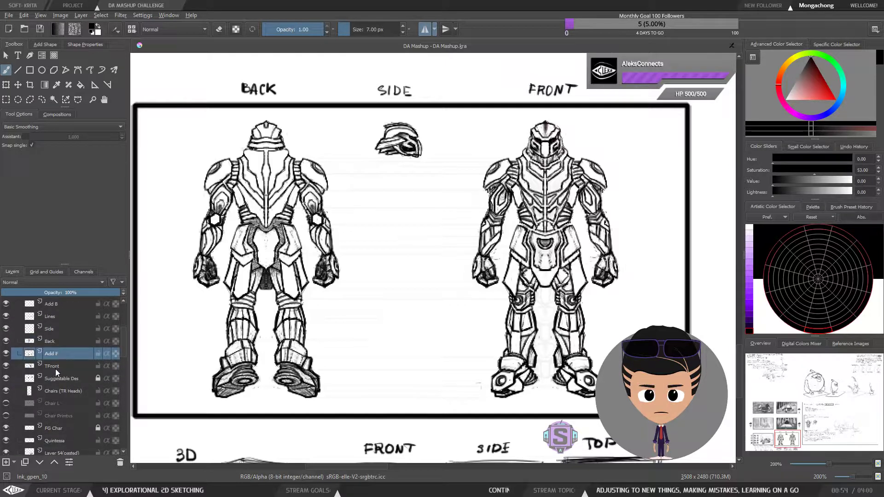
left_click(54, 369)
left_click(6, 367)
left_click(6, 367)
left_click(14, 354)
left_click(6, 354)
left_click(6, 355)
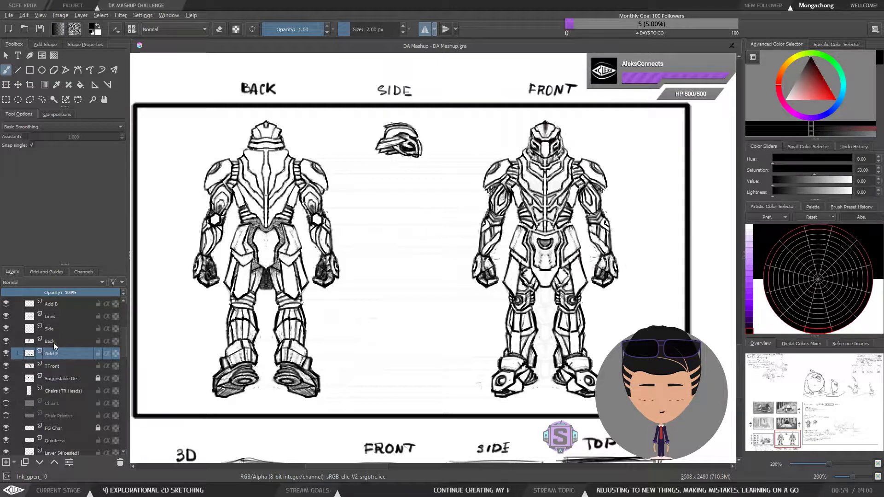
Check the Back layer by hiding and reshowing it, and keep it as the active layer for drawing.
left_click(54, 343)
left_click(6, 341)
left_click(6, 341)
left_click(47, 330)
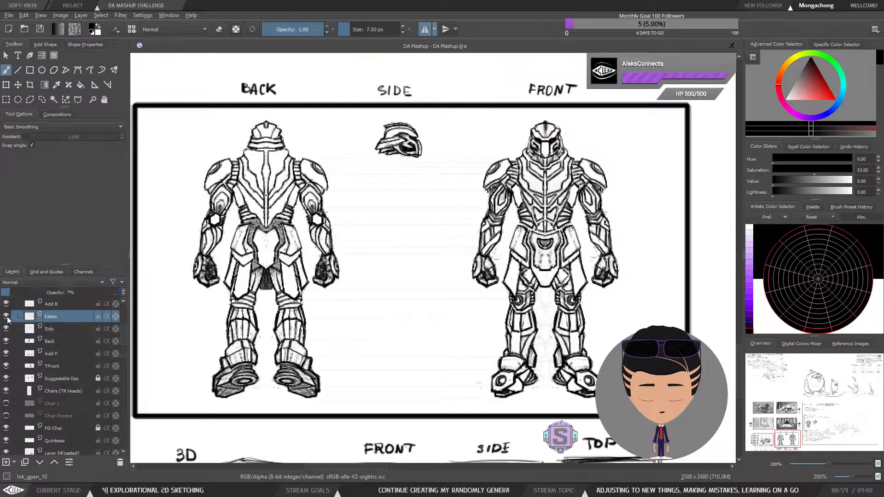
left_click(12, 341)
left_click(7, 342)
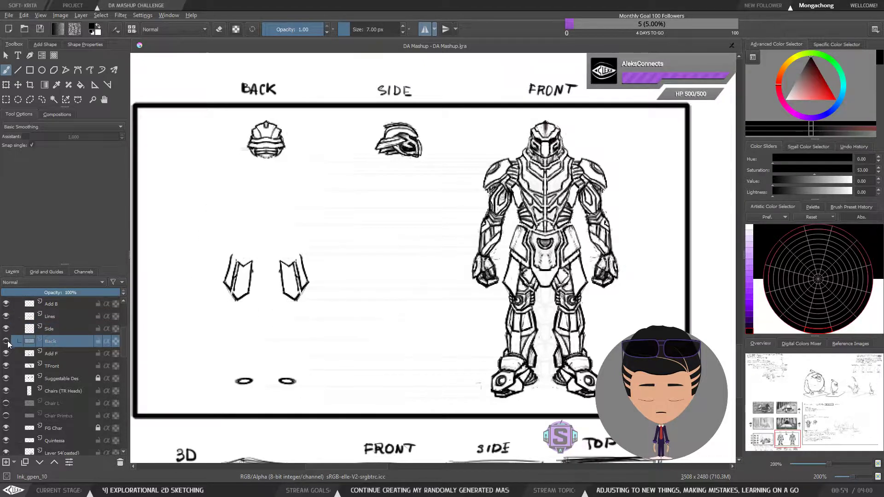
left_click(6, 341)
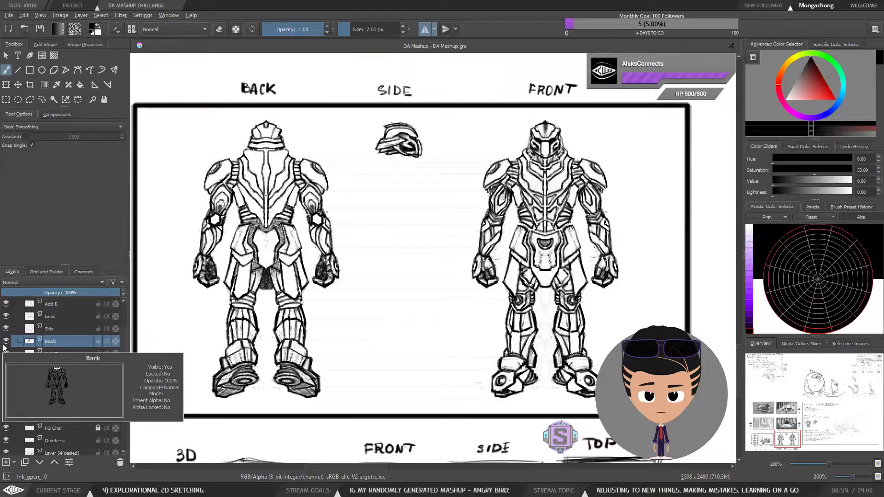
Compare the robot turnaround with the tea party scene, ending on the empty side view.
key("1")
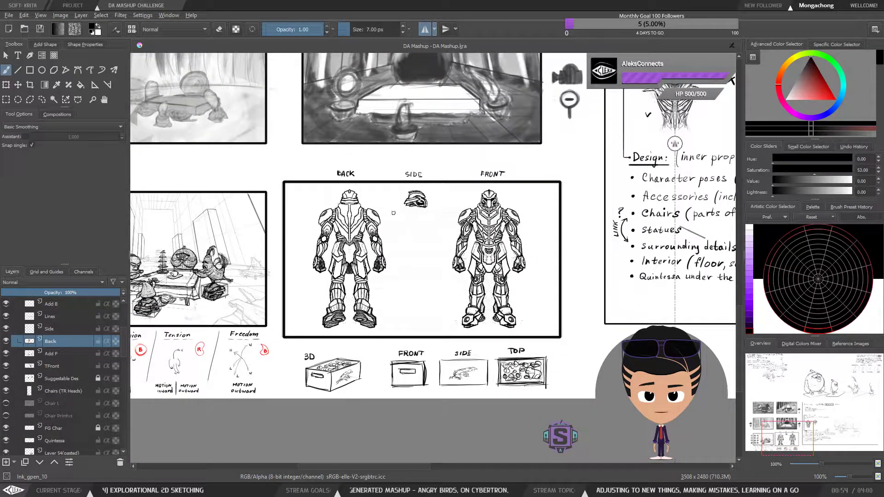
left_click_drag(415, 273, 447, 288)
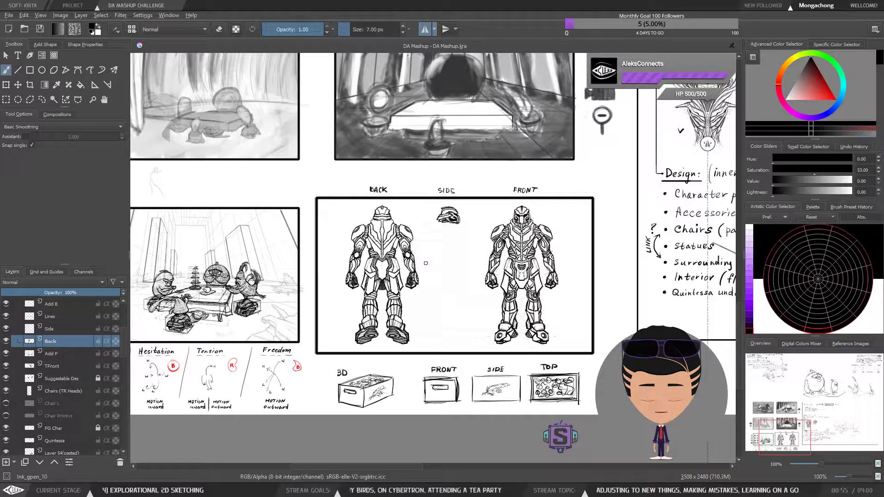
left_click_drag(356, 300, 491, 291)
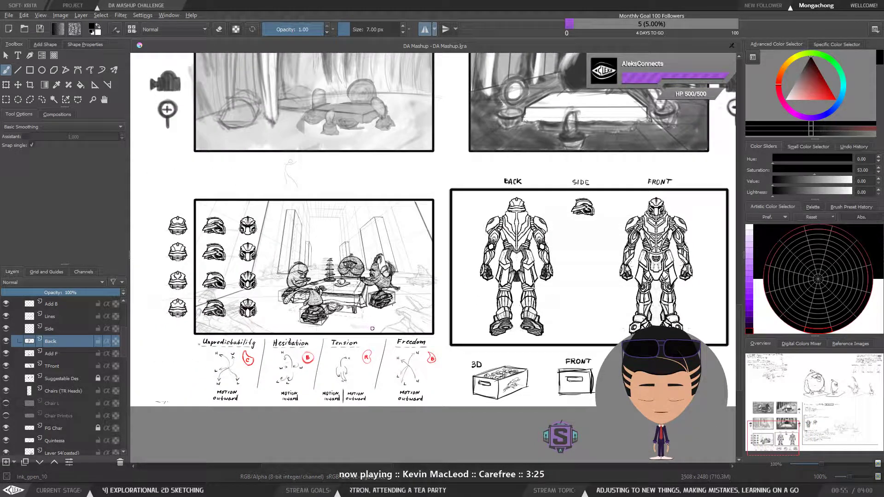
scroll(370, 327, "up", 3)
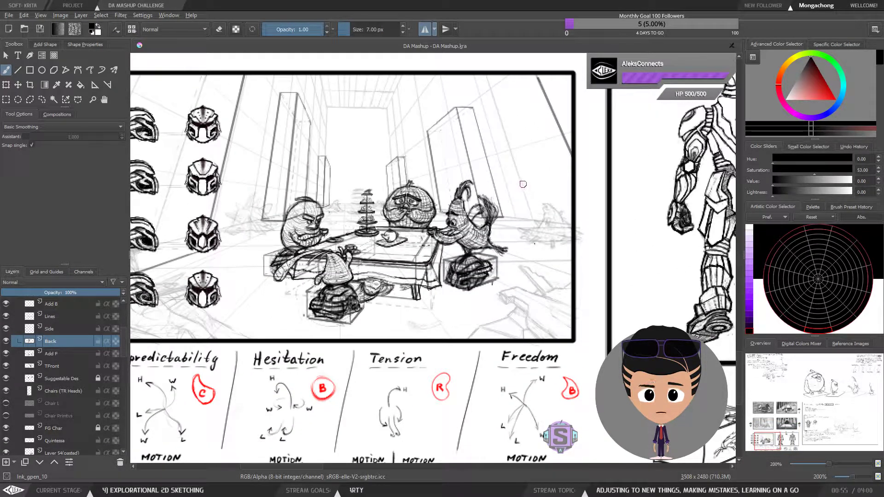
left_click_drag(676, 254, 332, 314)
left_click_drag(579, 288, 442, 313)
mouse_move(411, 276)
left_mouse_down()
mouse_move(406, 270)
mouse_move(424, 309)
mouse_move(426, 260)
left_mouse_up()
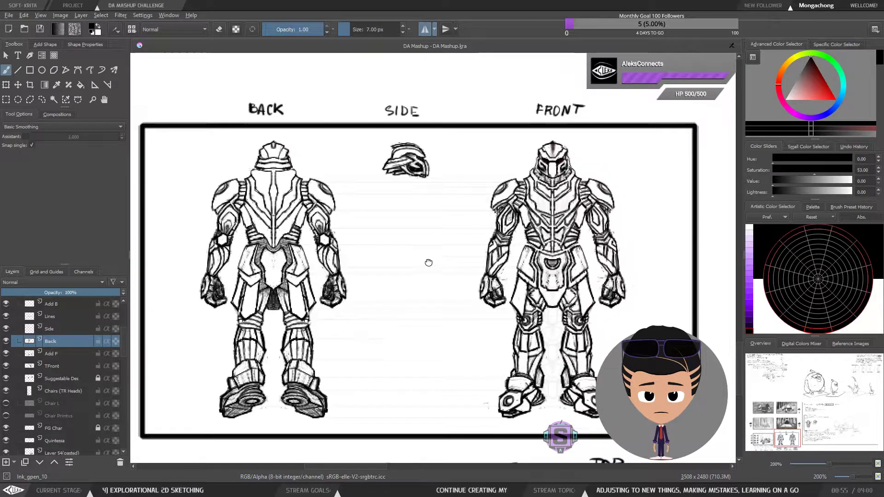
left_click_drag(397, 183, 396, 333)
key("ctrl+z")
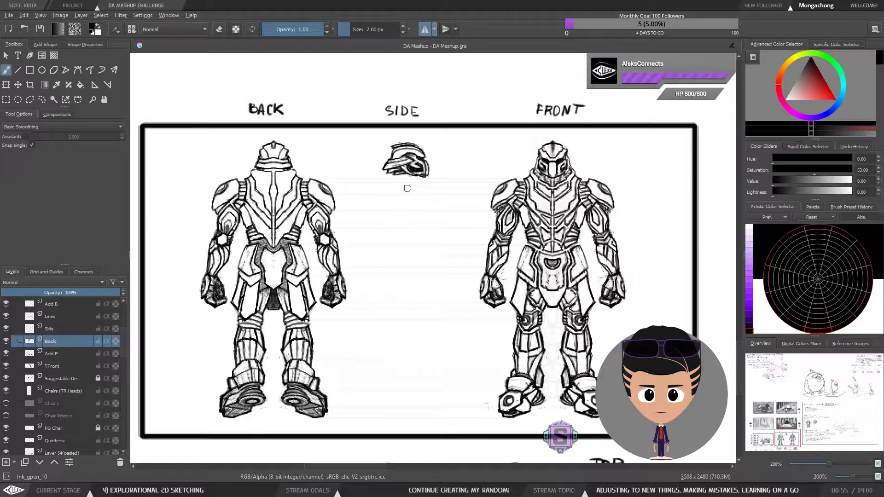
left_click_drag(415, 214, 414, 218)
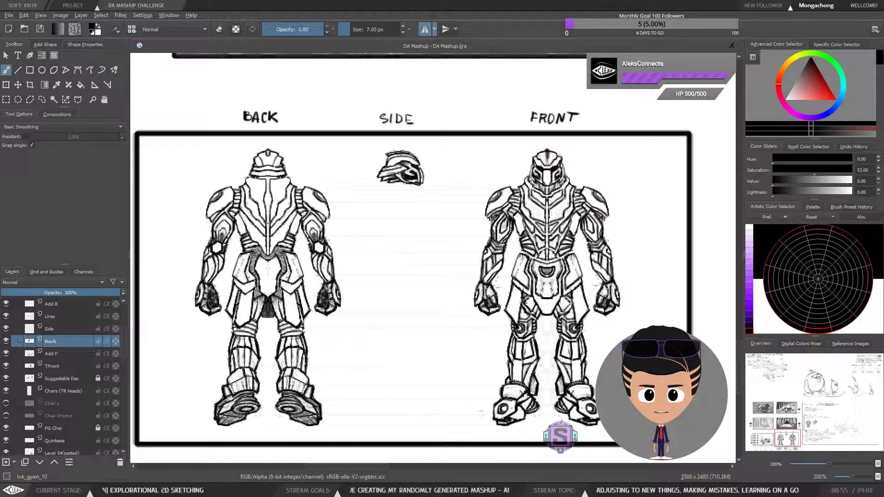
left_click_drag(391, 238, 383, 223)
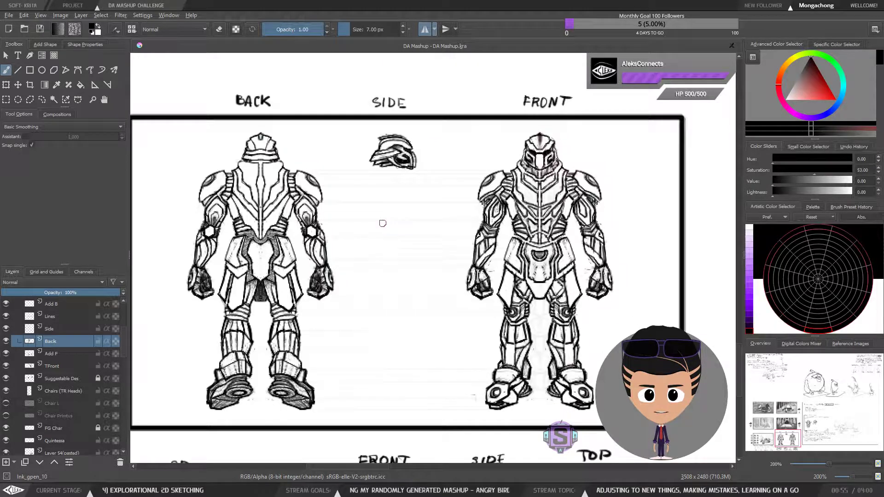
left_click_drag(425, 205, 407, 214)
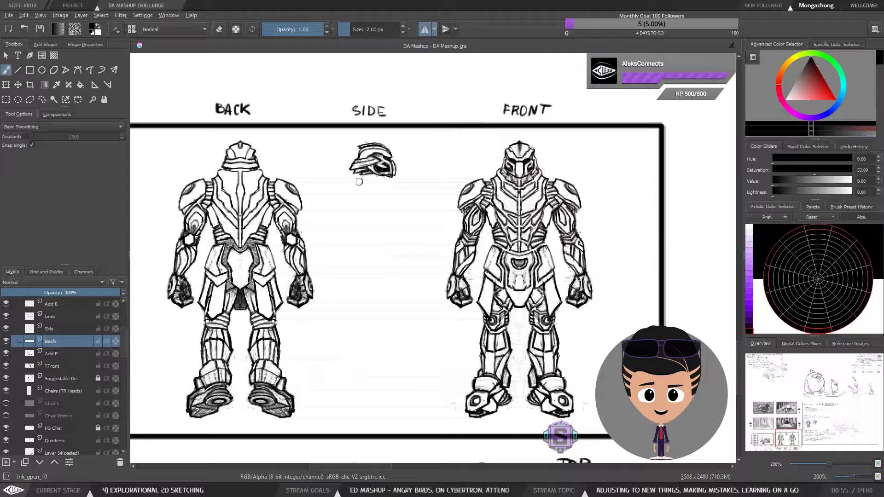
Sketch the lower edge of the collar below the side-view helmet, sloping down from the back to the front.
key("plus")
key("plus")
left_click_drag(407, 204, 395, 281)
mouse_move(294, 190)
left_mouse_down()
mouse_move(318, 239)
mouse_move(465, 247)
mouse_move(421, 221)
mouse_move(386, 226)
left_mouse_up()
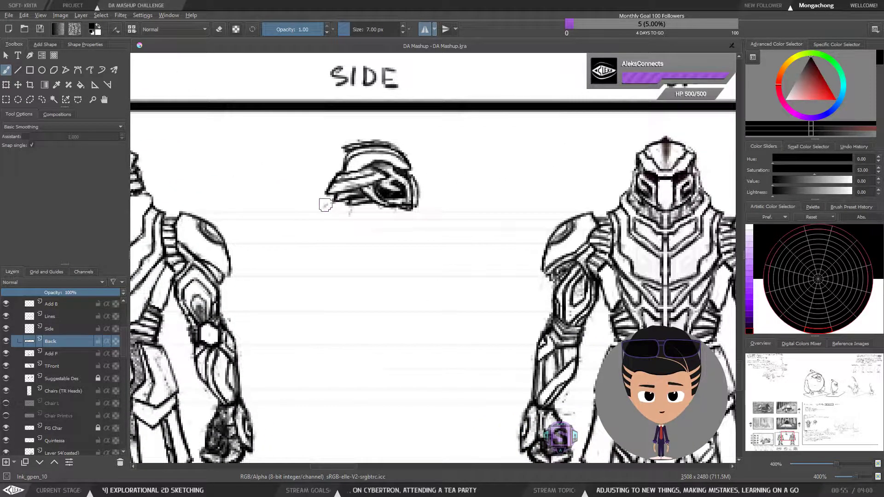
left_click_drag(320, 204, 369, 220)
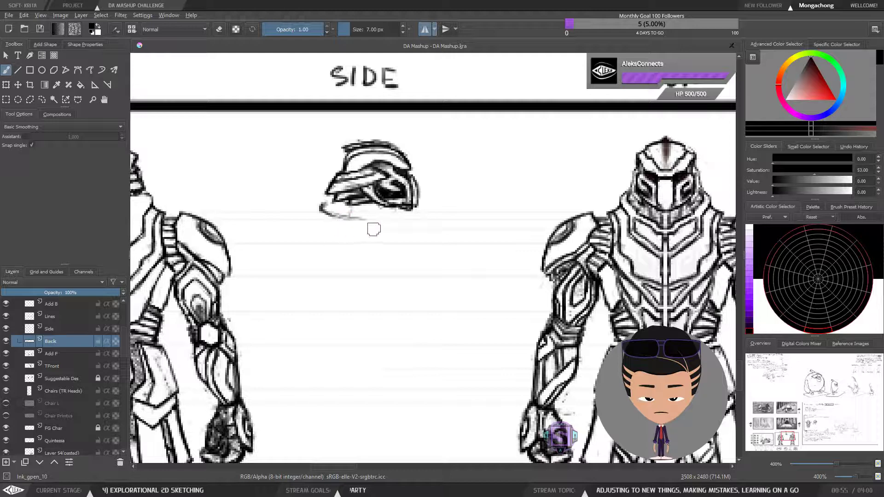
left_click_drag(333, 214, 422, 223)
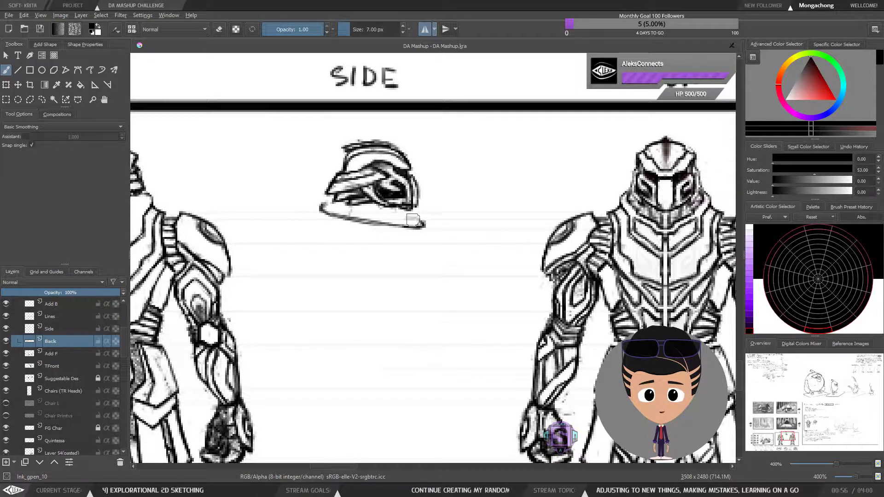
Close the upper edge of the side-view collar and add neck detail between it and the helmet.
mouse_move(410, 221)
left_mouse_down()
mouse_move(333, 209)
mouse_move(399, 220)
left_mouse_up()
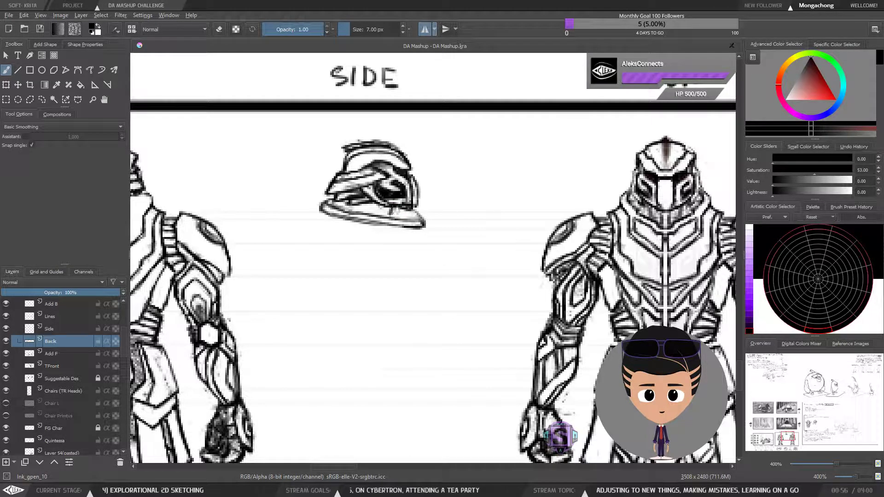
left_click_drag(400, 208, 394, 212)
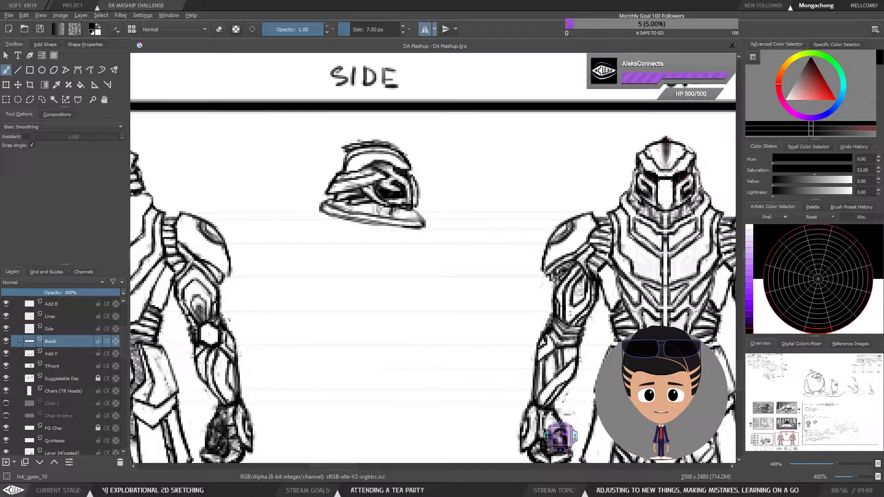
left_click_drag(357, 206, 382, 211)
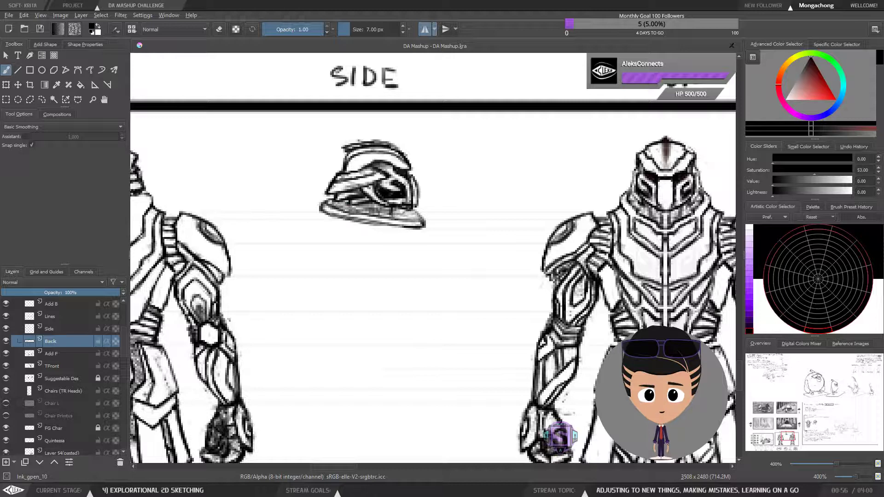
key("minus")
key("minus")
left_click_drag(430, 294, 392, 261)
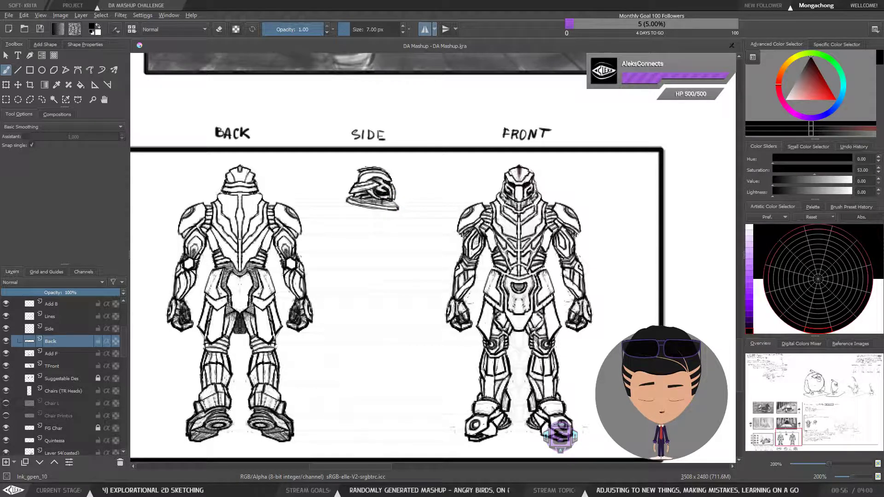
left_click_drag(385, 352, 371, 272)
key("ctrl+z")
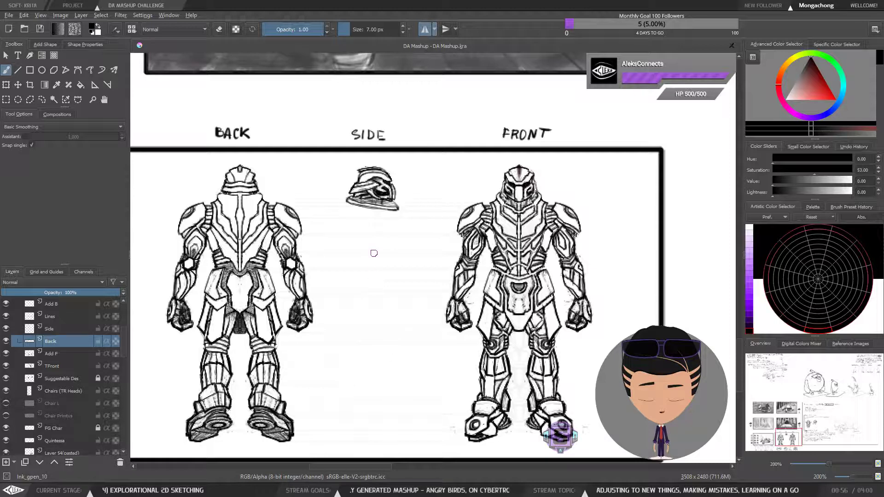
Sketch light construction lines for the side view's upper back and shoulder, running down from the collar.
mouse_move(392, 219)
left_mouse_down()
mouse_move(383, 227)
mouse_move(436, 263)
left_mouse_up()
key("ctrl+plus")
key("ctrl+plus")
left_click_drag(342, 247, 362, 264)
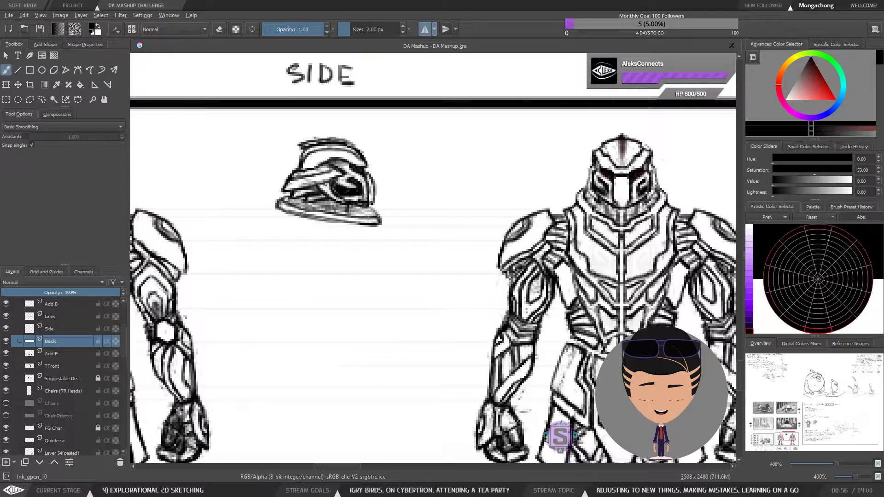
key("e")
key("e")
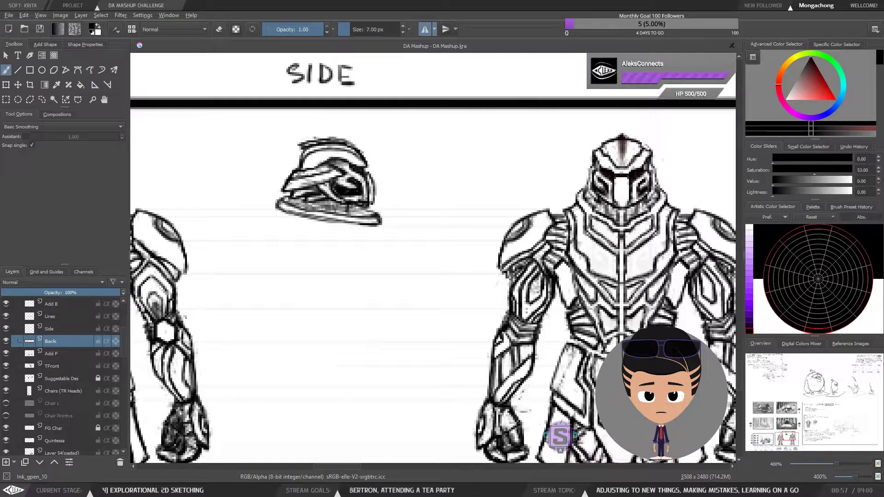
left_click_drag(369, 249, 360, 275)
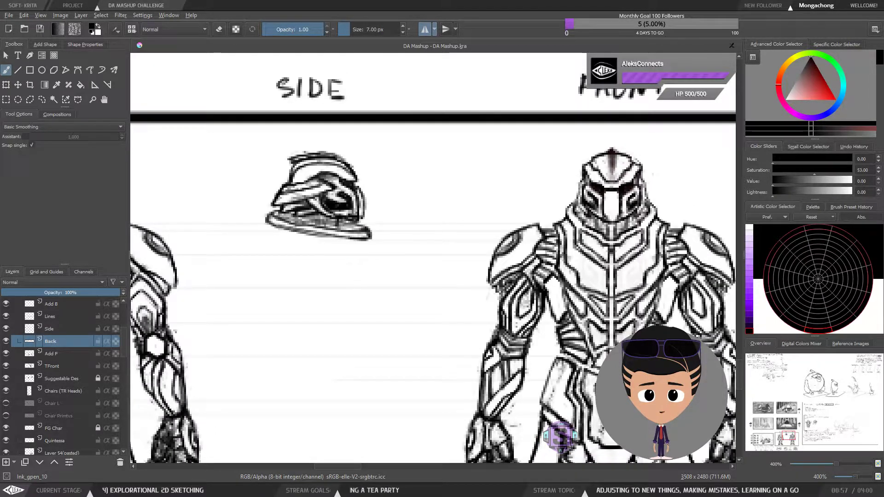
left_click_drag(314, 238, 318, 231)
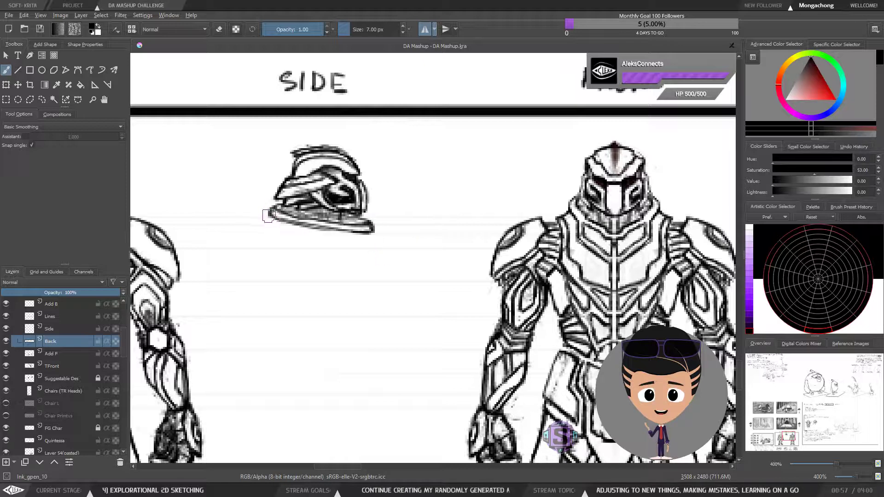
left_click_drag(288, 262, 445, 248)
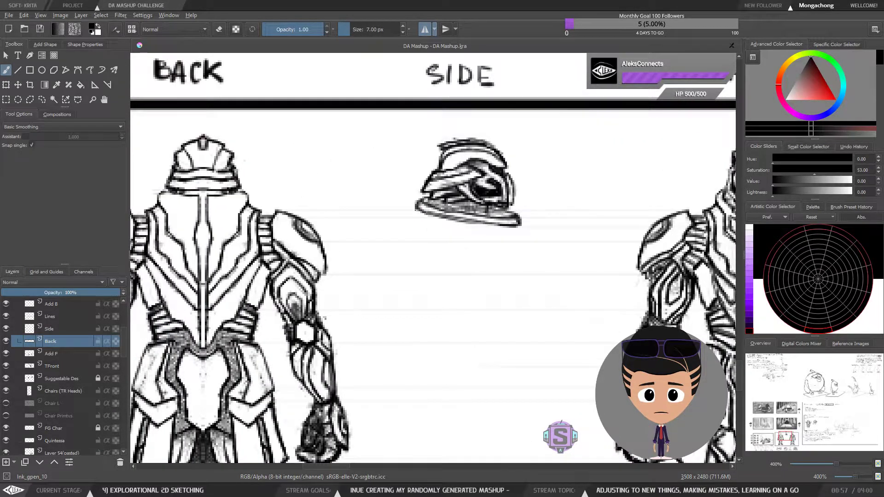
mouse_move(416, 210)
left_mouse_down()
mouse_move(410, 235)
mouse_move(414, 224)
mouse_move(435, 307)
left_mouse_up()
left_click_drag(426, 278, 436, 307)
key("e")
mouse_move(426, 258)
left_mouse_down()
mouse_move(432, 312)
mouse_move(424, 245)
mouse_move(418, 280)
left_mouse_up()
key("e")
key("ctrl+z")
key("ctrl+minus")
key("ctrl+minus")
left_click_drag(477, 320, 402, 251)
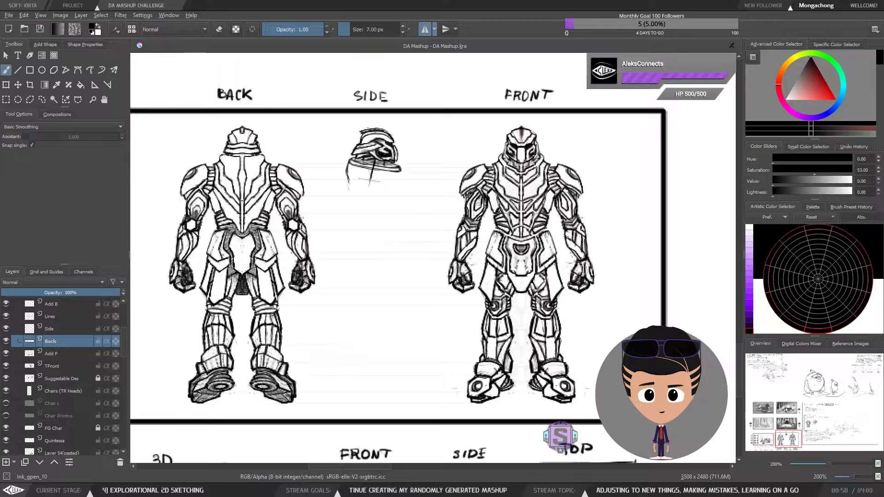
mouse_move(355, 177)
left_mouse_down()
mouse_move(402, 190)
mouse_move(370, 203)
mouse_move(373, 212)
left_mouse_up()
left_click_drag(370, 181, 365, 208)
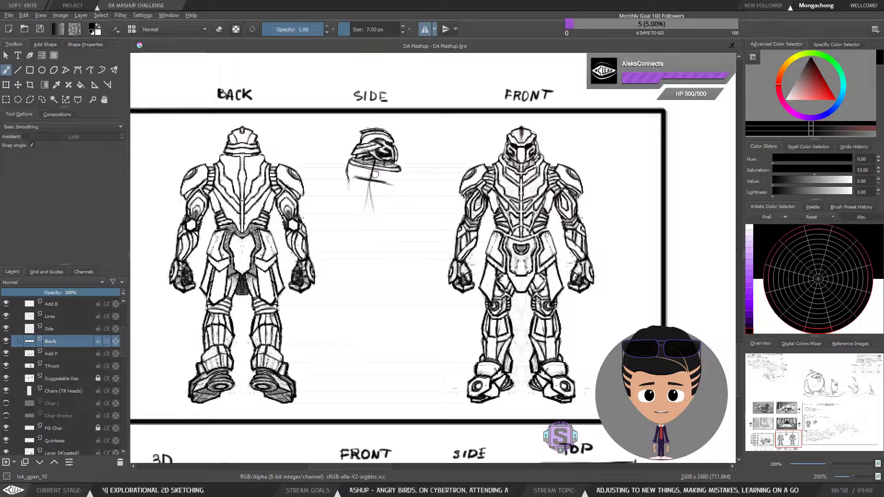
key("ctrl+z")
key("ctrl+z")
key("ctrl+z")
key("l")
mouse_move(405, 177)
left_mouse_down()
mouse_move(355, 170)
mouse_move(390, 170)
left_mouse_up()
key("ctrl+z")
key("ctrl+z")
key("ctrl+z")
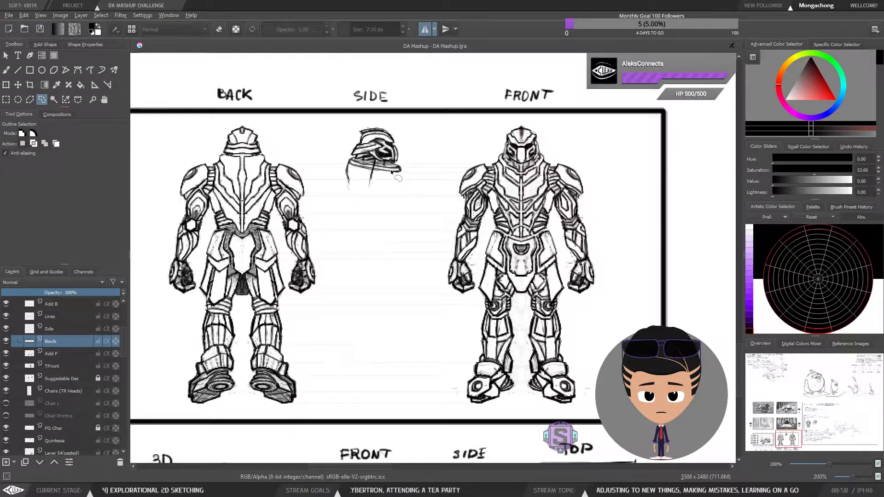
Erase the light back and shoulder construction lines below the side-view collar, leaving only the helmet and collar.
key("b")
key("e")
left_click_drag(364, 197, 375, 163)
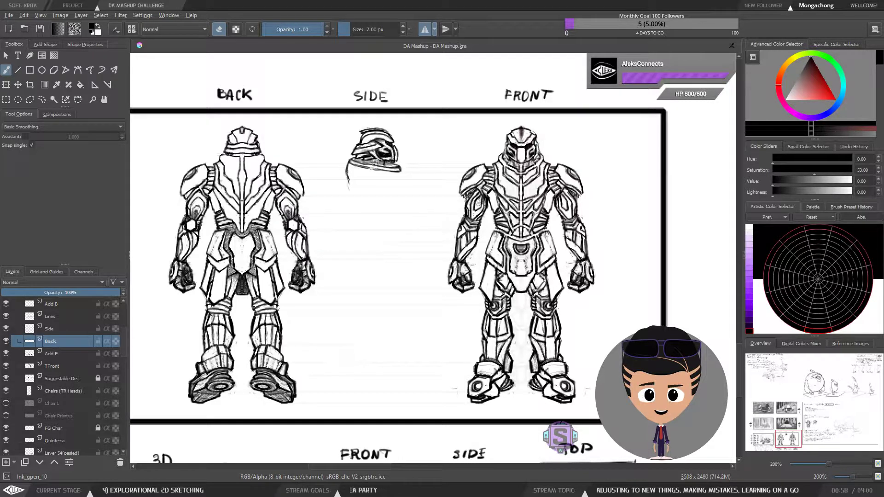
key("e")
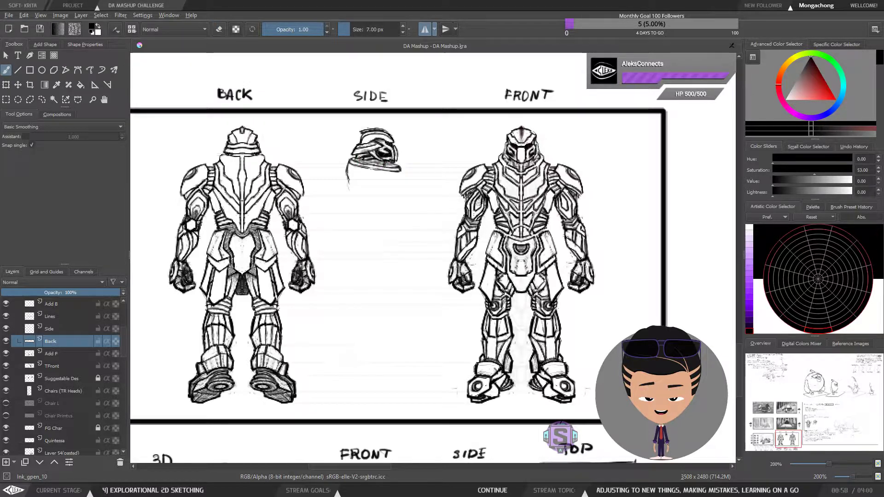
key("e")
left_click_drag(350, 188, 347, 163)
key("e")
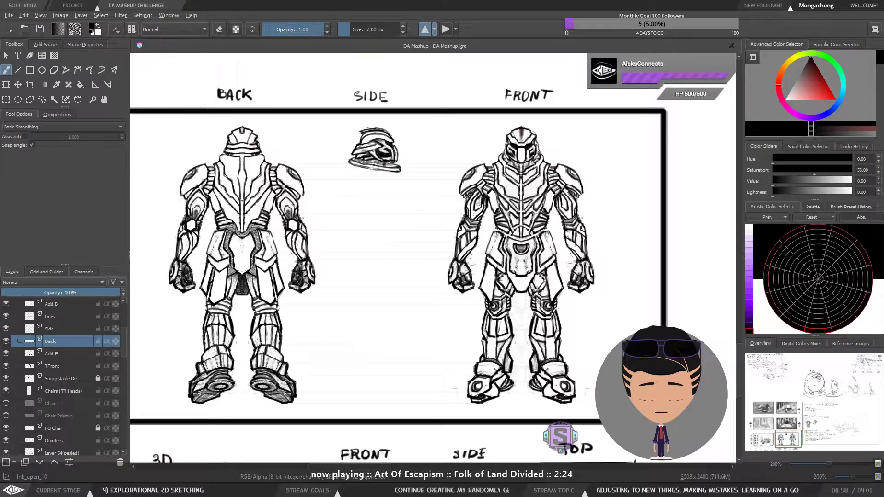
Sketch the side view's torso axis from under the collar forward to the waist and back to the hip, marking both joints.
left_click_drag(372, 170, 369, 179)
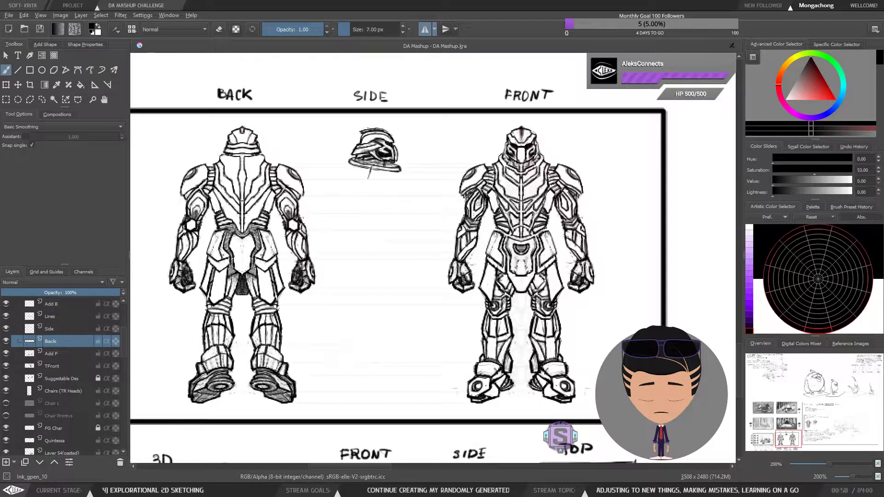
key("e")
key("e")
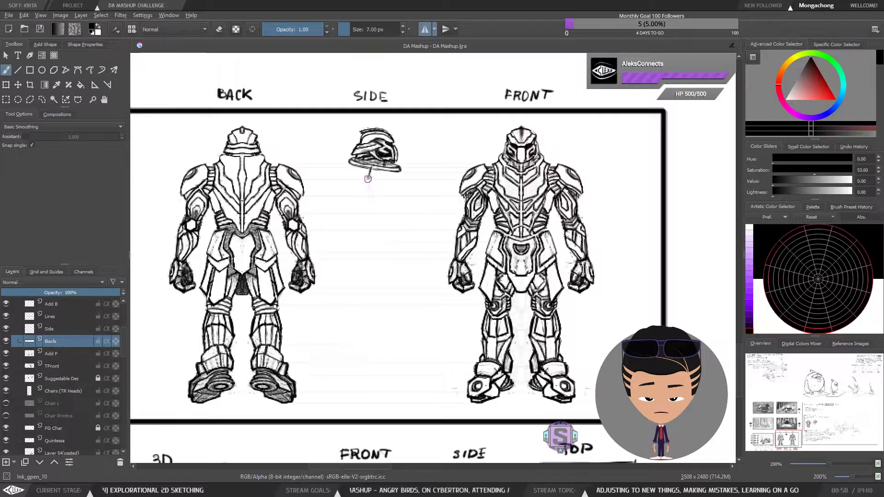
left_click_drag(368, 176, 379, 213)
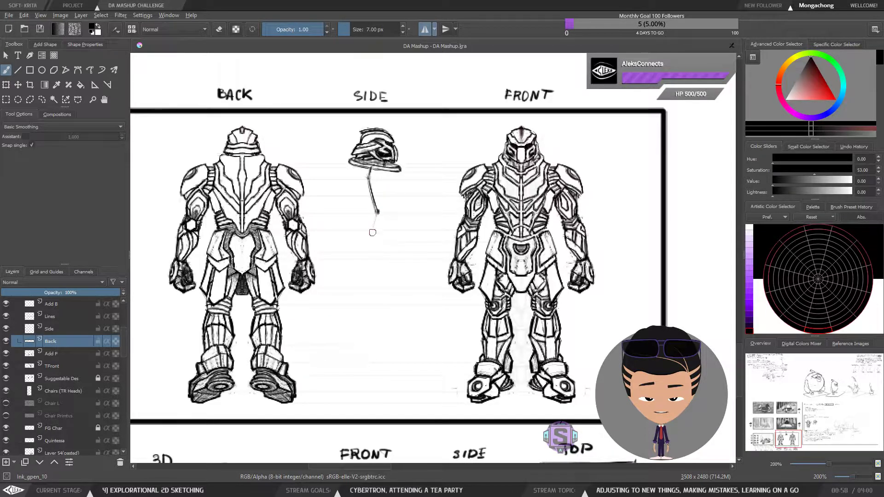
left_click_drag(377, 217, 372, 238)
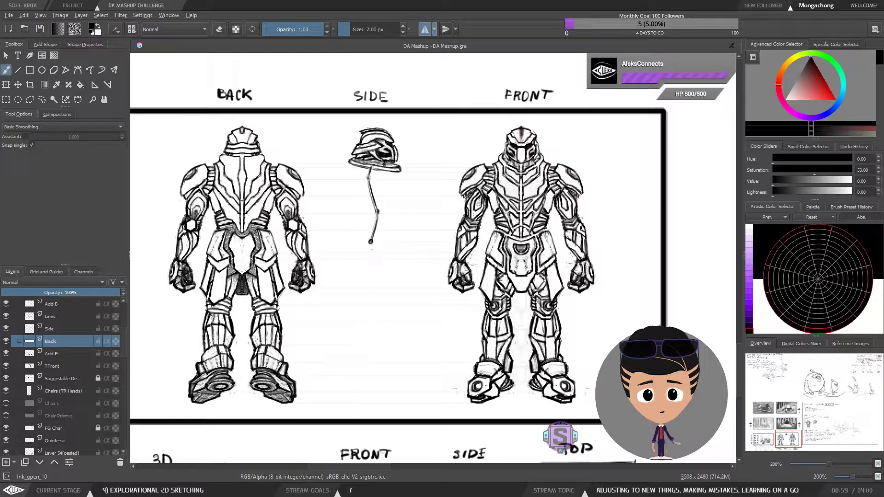
Sketch the side view's thigh line from the hip down to the knee guide and mark the knee joint.
left_click_drag(372, 245, 378, 290)
left_click_drag(371, 246, 380, 303)
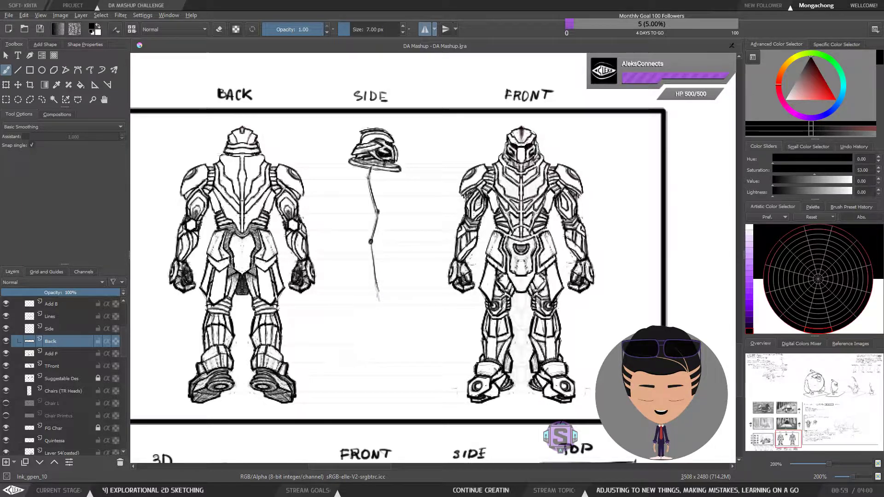
left_click(378, 304)
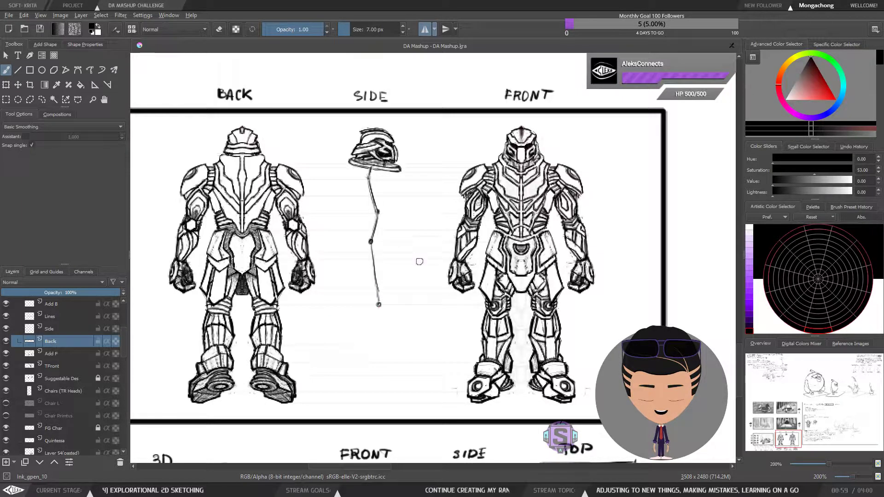
Sketch the side view's lower-leg line from the knee down to foot level, clean up its end, and save the document.
left_click_drag(418, 255, 423, 191)
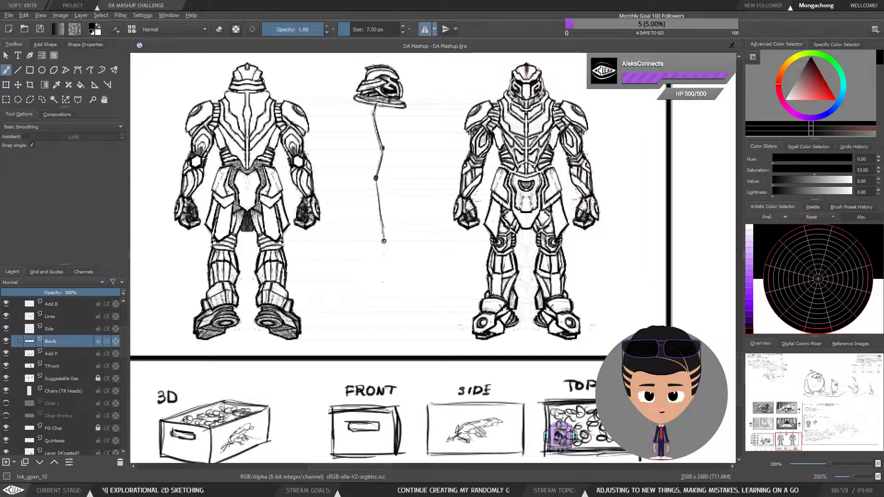
left_click_drag(384, 243, 377, 279)
key("ctrl+z")
left_click_drag(384, 241, 377, 290)
left_click_drag(384, 243, 378, 304)
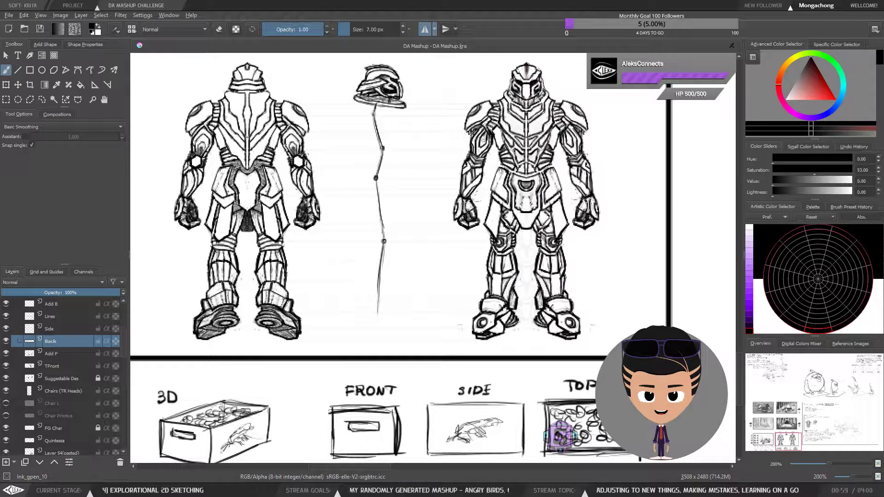
left_click_drag(379, 301, 379, 319)
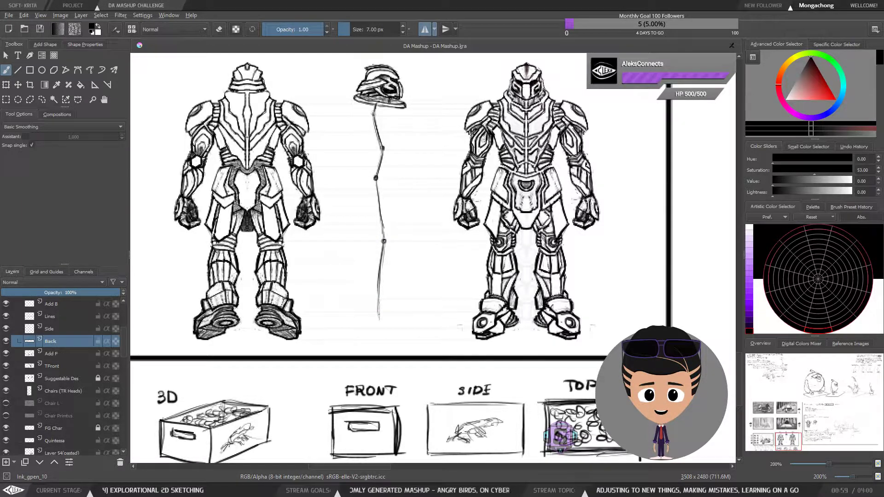
left_click_drag(381, 282, 378, 312)
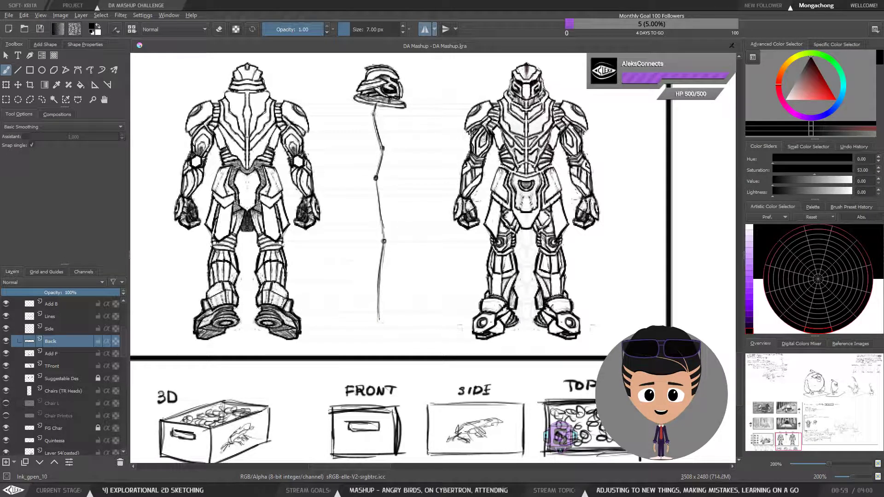
key("e")
left_click_drag(378, 315, 378, 323)
key("e")
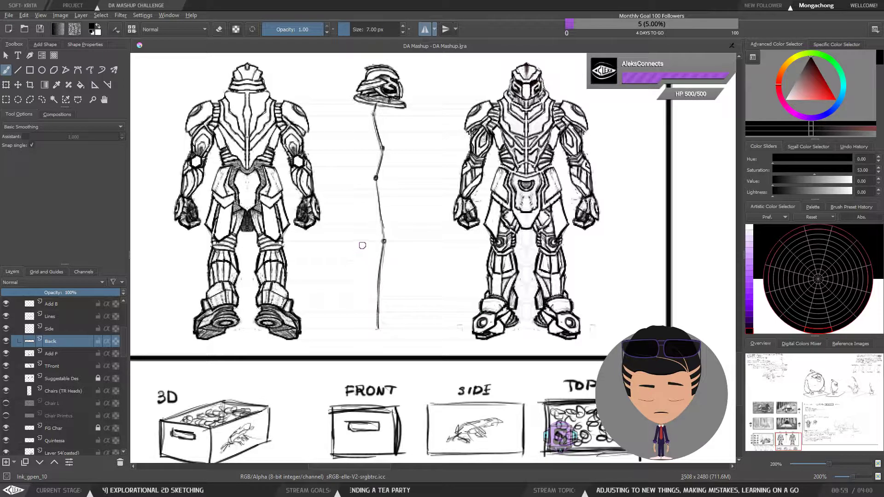
left_click_drag(388, 288, 453, 314)
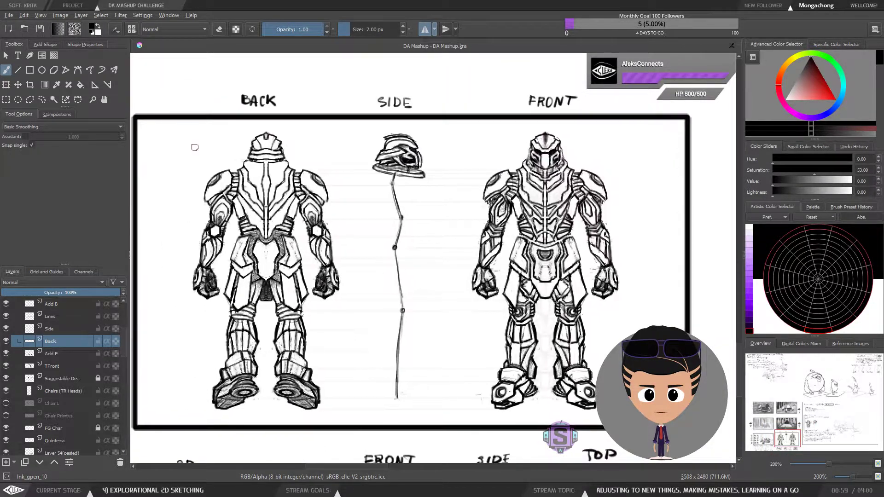
left_click(40, 29)
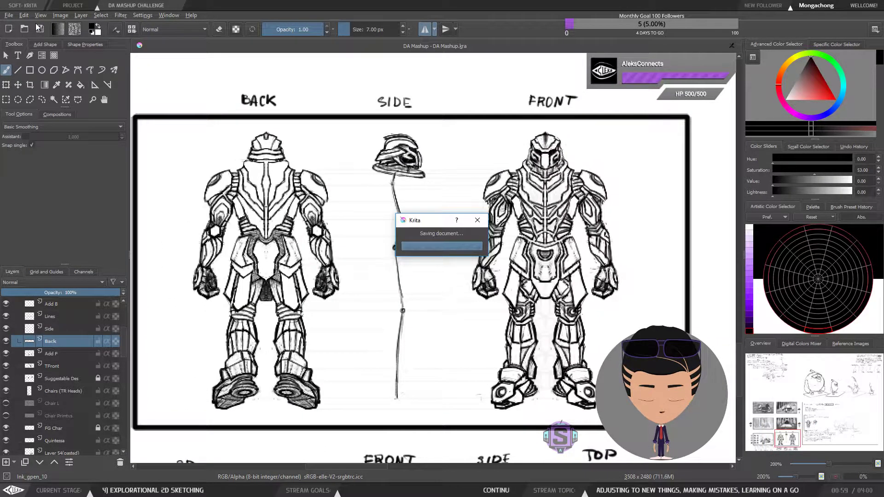
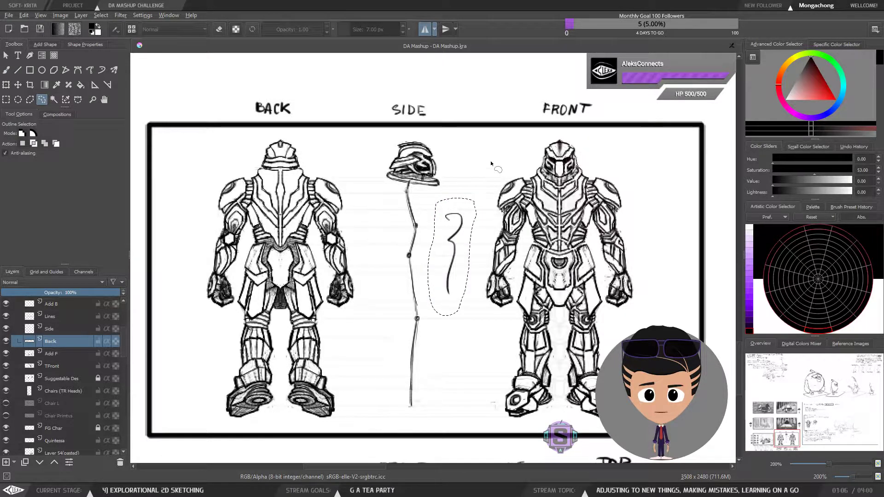
Delete the selected S-curve sketch between the side and front views and clear the selection.
key("Delete")
key("ctrl+shift+a")
key("b")
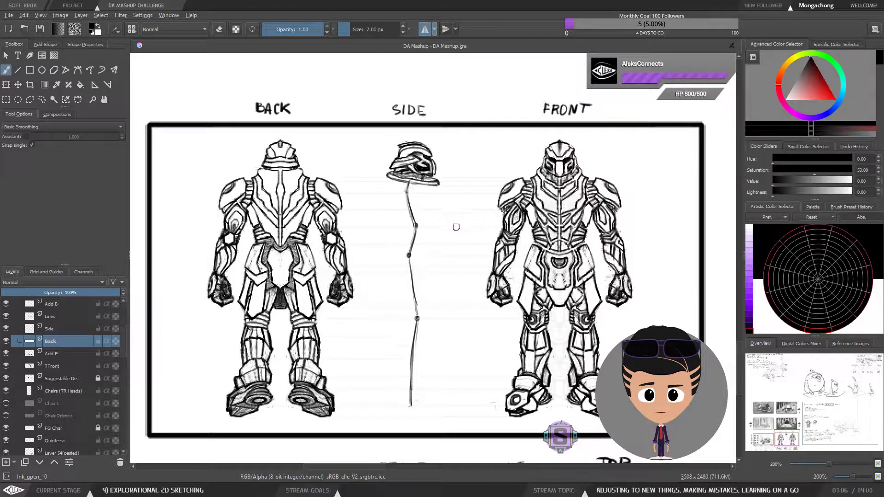
Mark the ankle joint at the lower end of the side view's leg line.
left_click_drag(456, 244, 448, 237)
key("ctrl+plus")
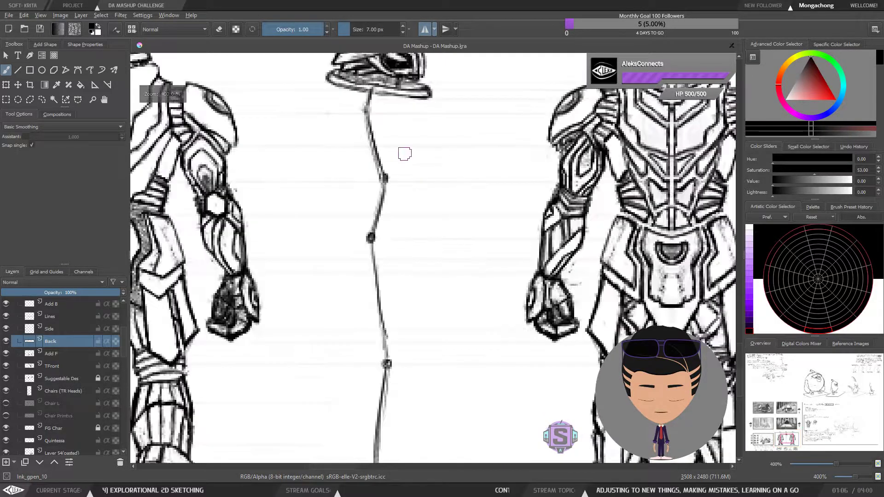
key("ctrl+minus")
left_click_drag(427, 235, 406, 217)
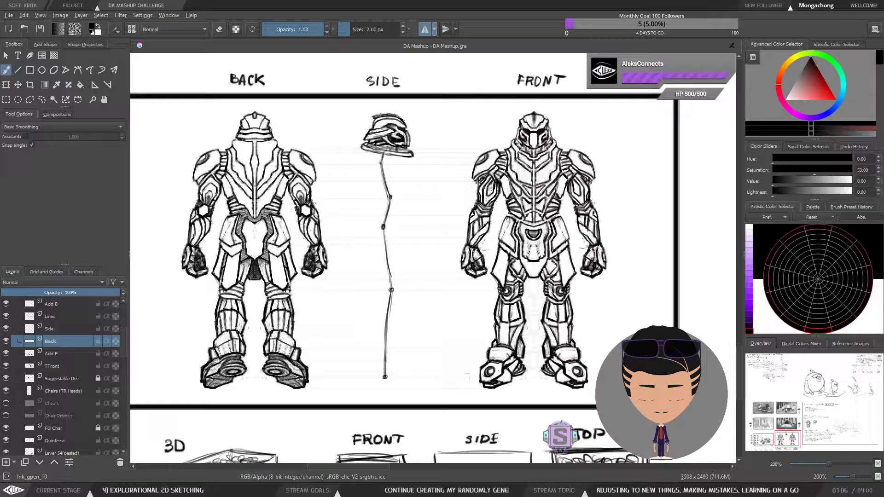
key("e")
key("minus")
key("minus")
key("plus")
key("plus")
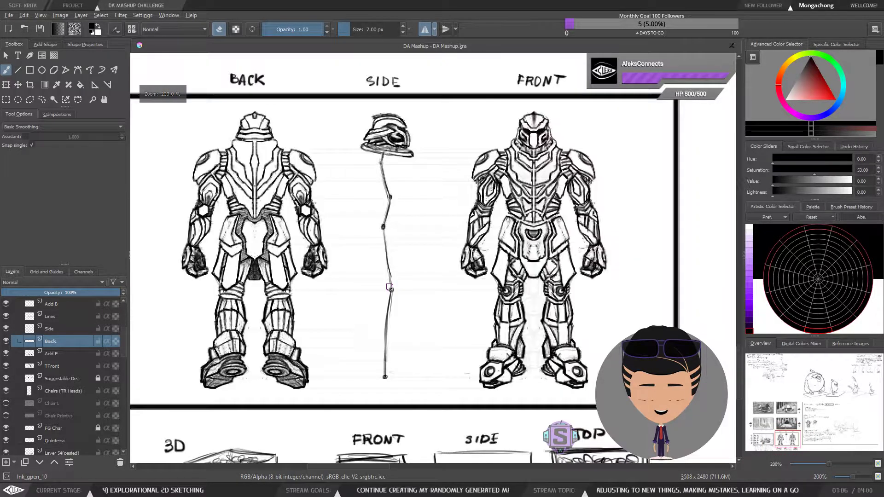
scroll(389, 288, "down", 3)
scroll(456, 229, "up", 3)
scroll(455, 229, "up", 1)
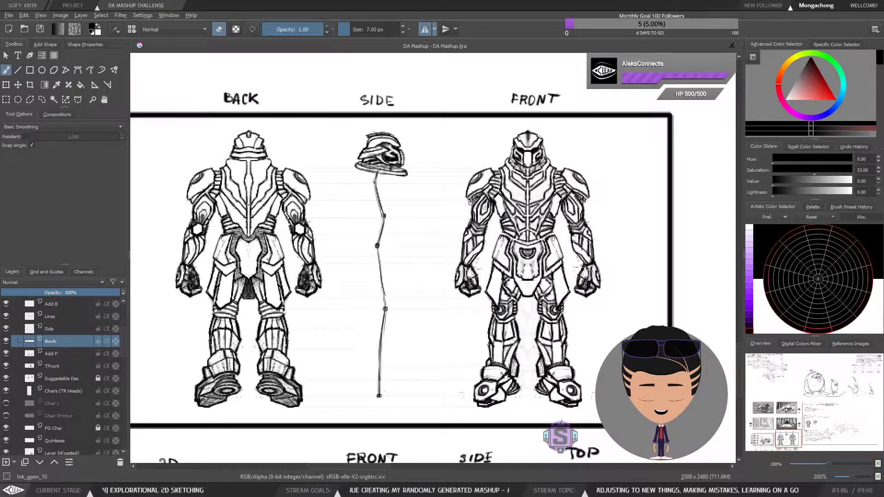
scroll(428, 182, "up", 1)
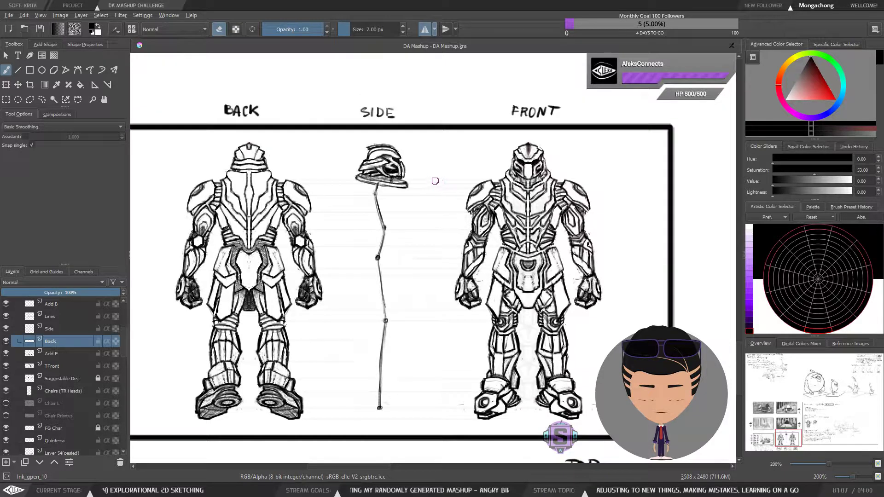
key("space")
left_click_drag(436, 214, 437, 215)
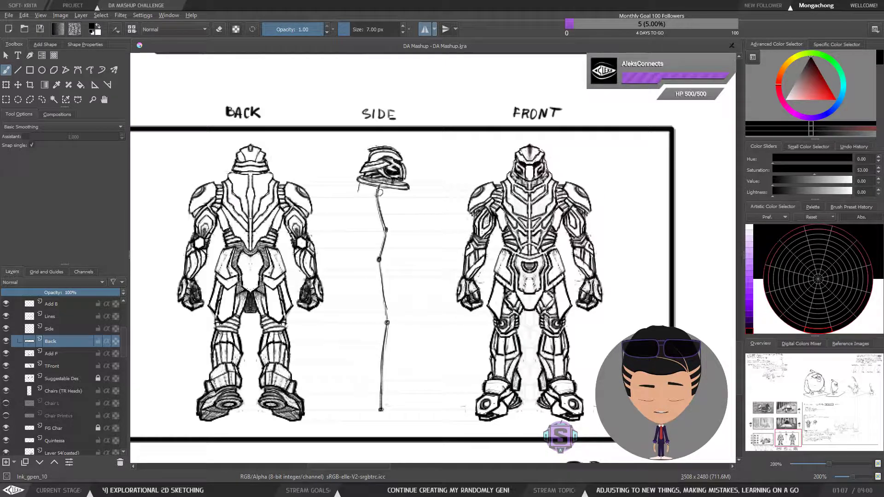
Erase the light trial strokes beneath the side-view collar and clean up the start of the torso axis.
key("e")
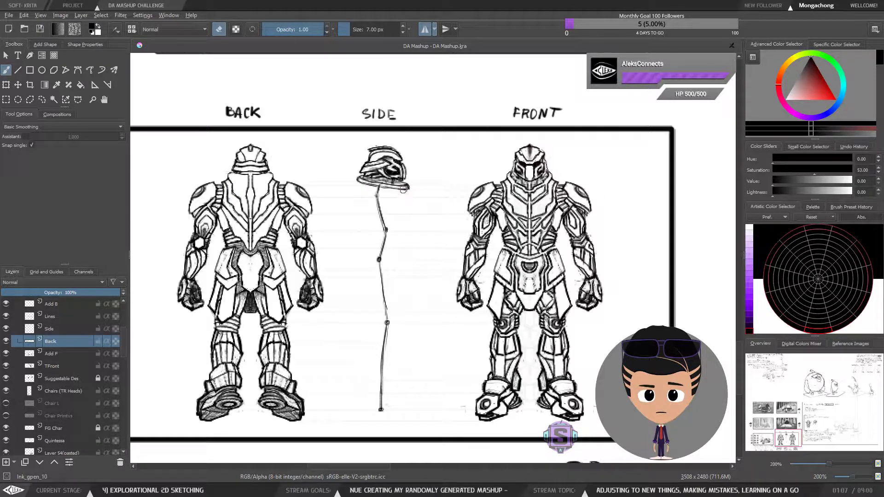
key("e")
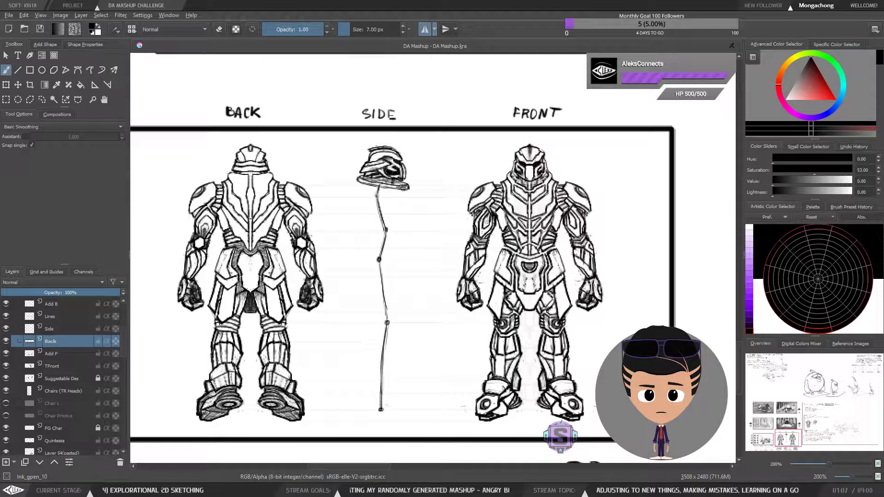
key("e")
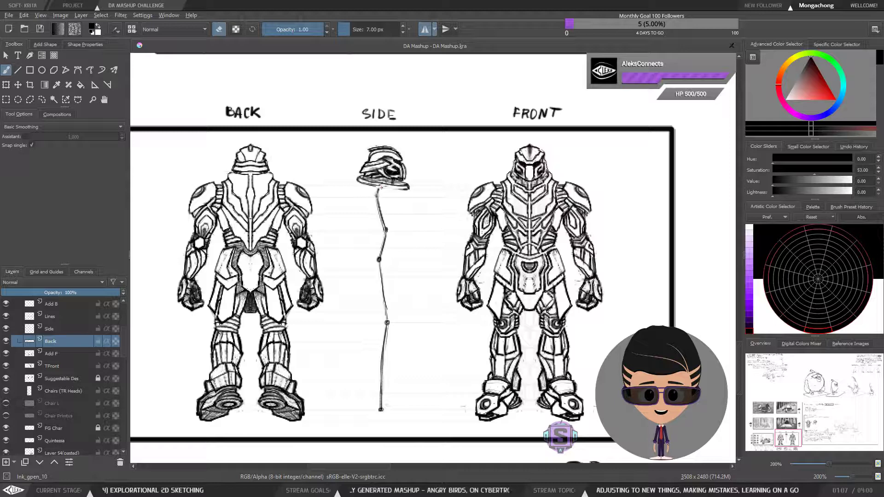
Sketch the side view's curved upper-back contour from the collar's rear edge down toward the waist and refine it with the eraser.
key("e")
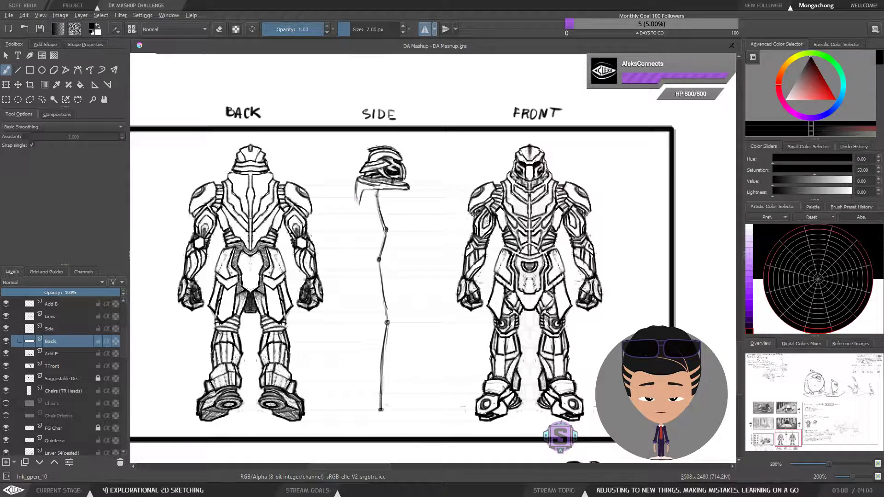
key("e")
key("e")
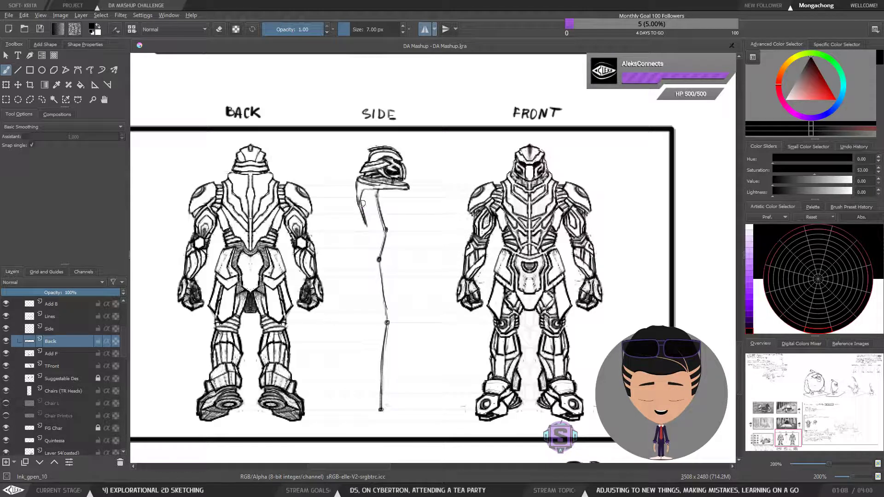
key("e")
left_click_drag(358, 206, 364, 224)
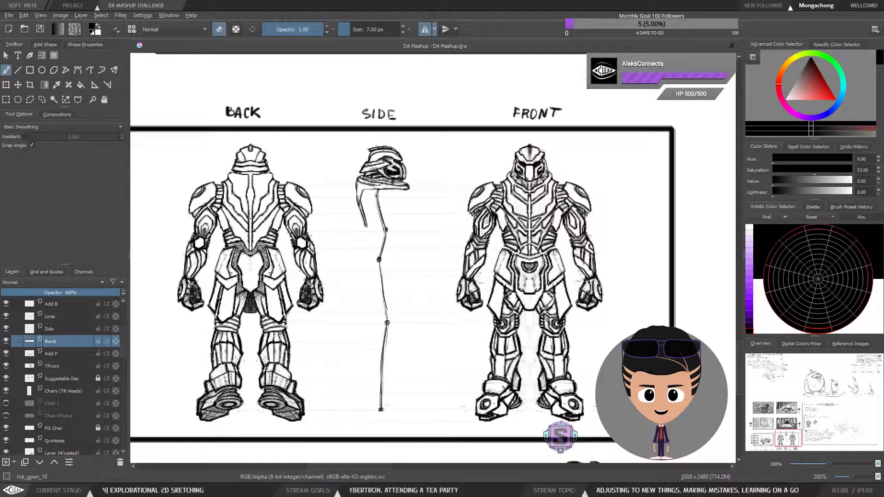
key("e")
key("e")
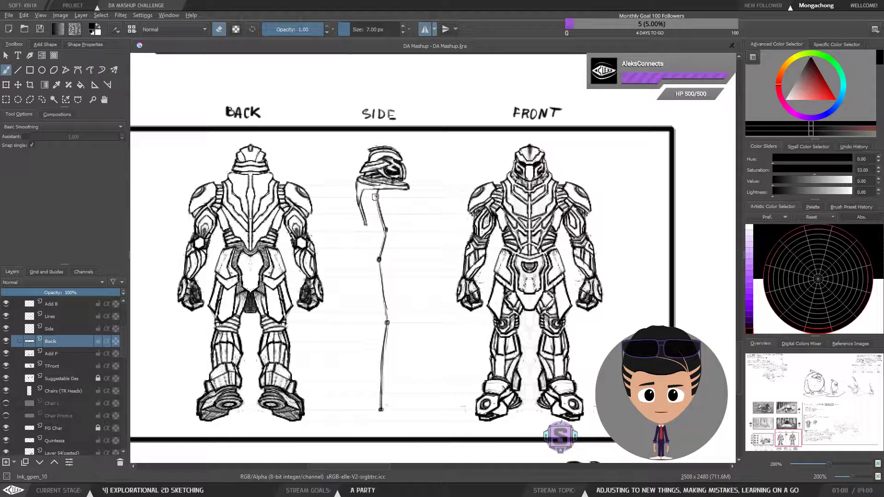
key("e")
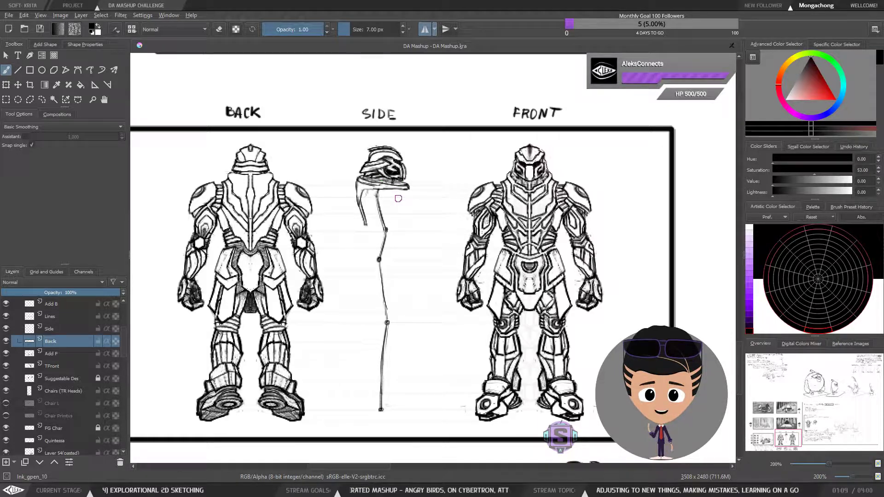
Try additional contour strokes along the rear of the side view's collar and upper back, and undo them.
key("ctrl+plus")
key("ctrl+plus")
left_click_drag(387, 184, 457, 288)
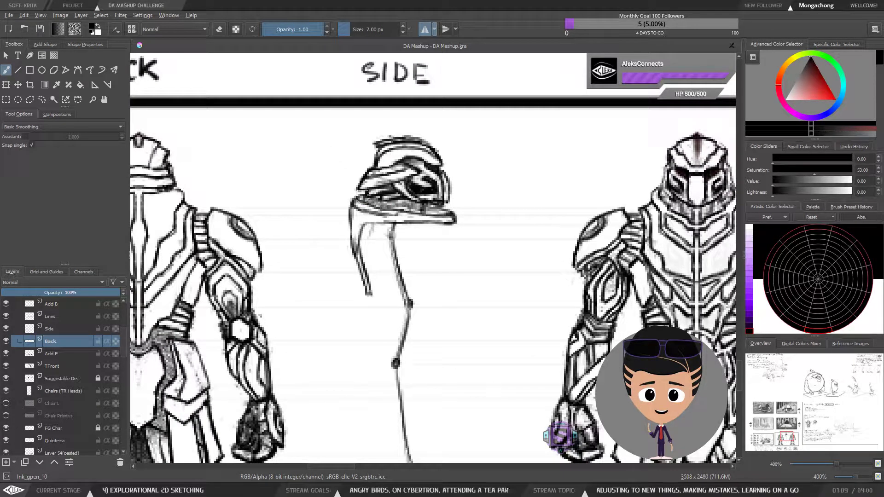
mouse_move(368, 196)
left_mouse_down()
mouse_move(354, 197)
mouse_move(399, 198)
left_mouse_up()
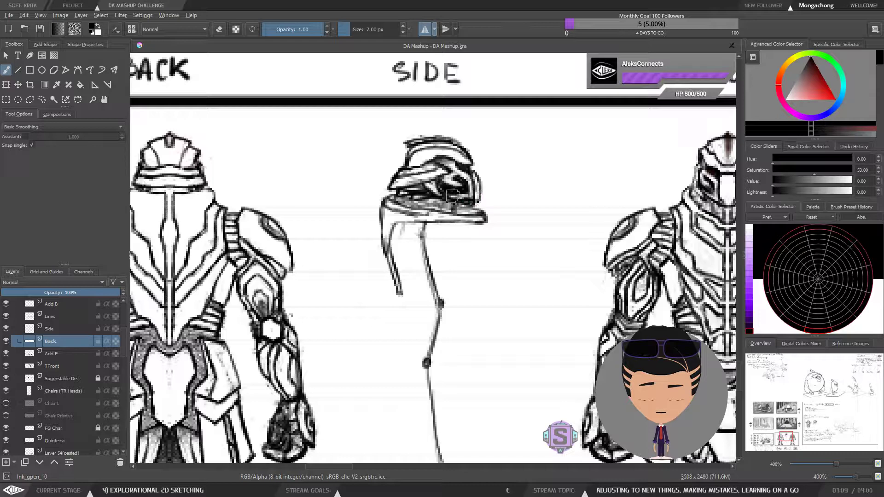
mouse_move(459, 206)
left_mouse_down()
mouse_move(374, 209)
mouse_move(435, 206)
left_mouse_up()
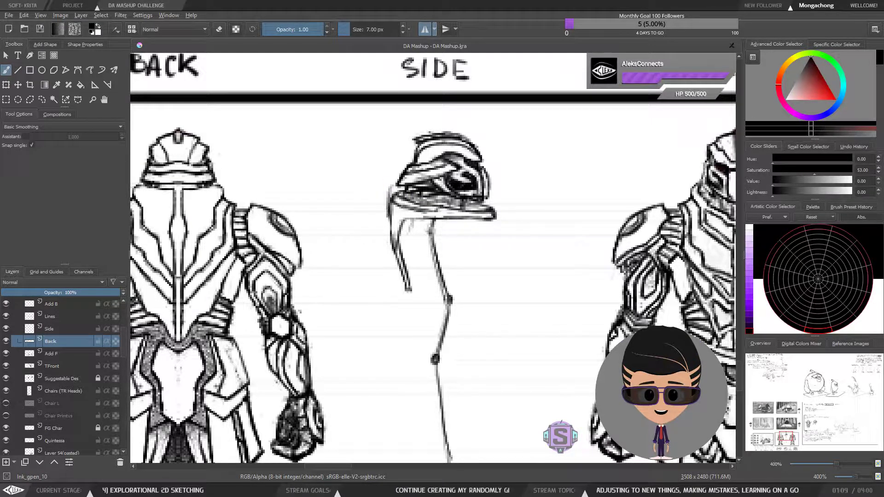
left_click_drag(389, 205, 387, 222)
left_click_drag(390, 191, 387, 226)
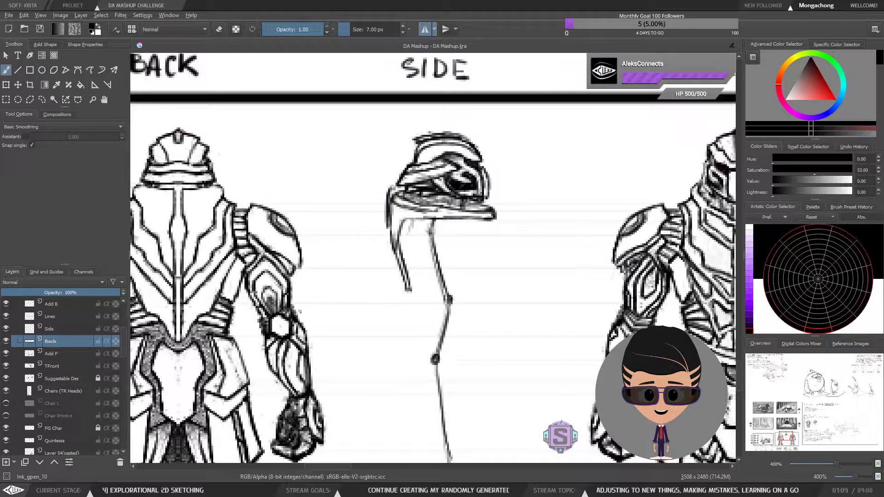
left_click_drag(392, 188, 469, 197)
left_click_drag(488, 208, 397, 198)
key("ctrl+z")
key("ctrl+z")
key("ctrl+z")
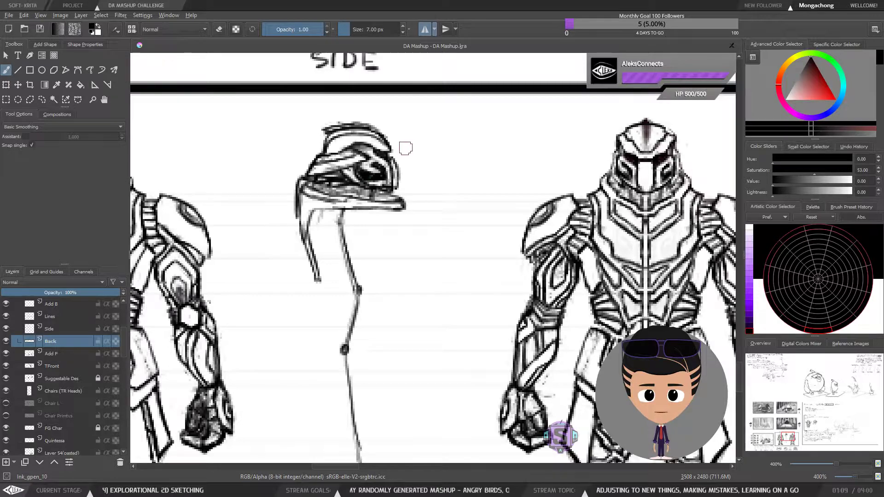
key("ctrl+z")
key("ctrl+z")
key("ctrl+z")
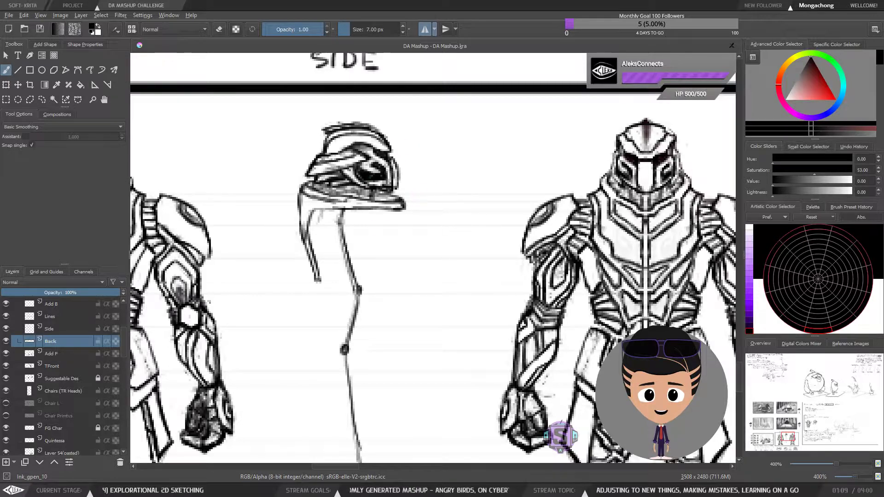
Delete the side view's upper-back contour and the collar sketch beneath the helmet, and clear the selection.
key("ctrl+minus")
key("l")
mouse_move(381, 287)
left_mouse_down()
mouse_move(379, 243)
mouse_move(395, 218)
mouse_move(396, 190)
mouse_move(352, 197)
mouse_move(380, 286)
left_mouse_up()
key("Delete")
key("ctrl+shift+a")
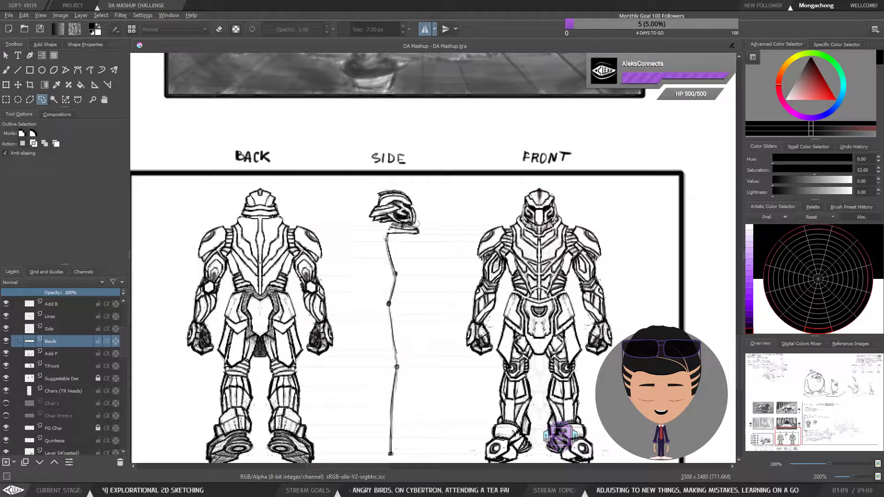
mouse_move(413, 192)
left_mouse_down()
mouse_move(390, 240)
mouse_move(401, 247)
mouse_move(455, 222)
left_mouse_up()
key("ctrl+shift+a")
Redraw the neck line joining the side-view helmet to the torso axis, and check the figure in mirrored view.
key("b")
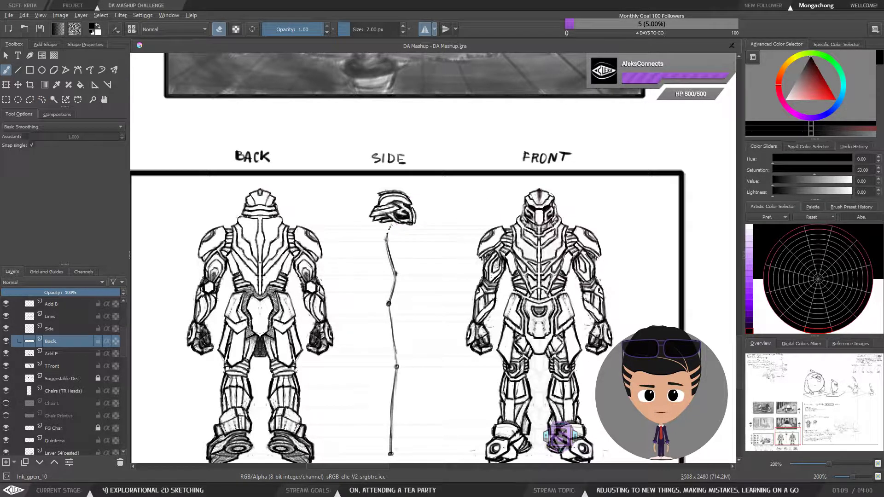
key("e")
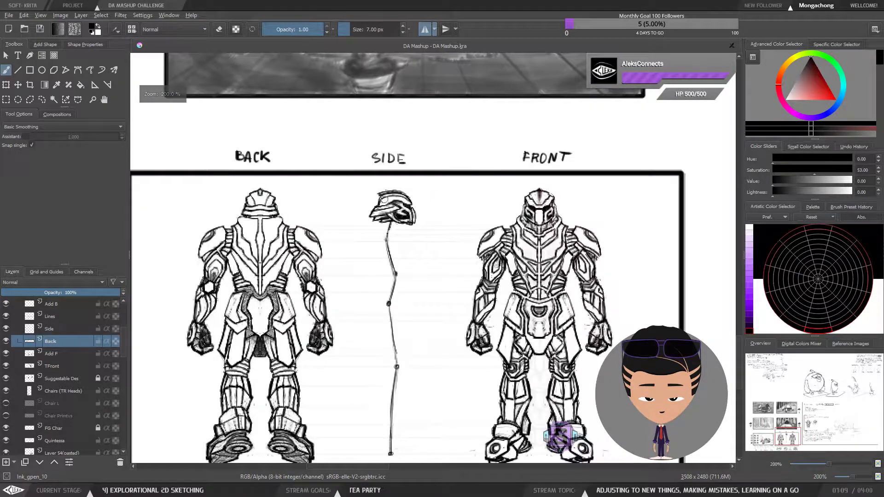
left_click_drag(423, 304, 418, 261)
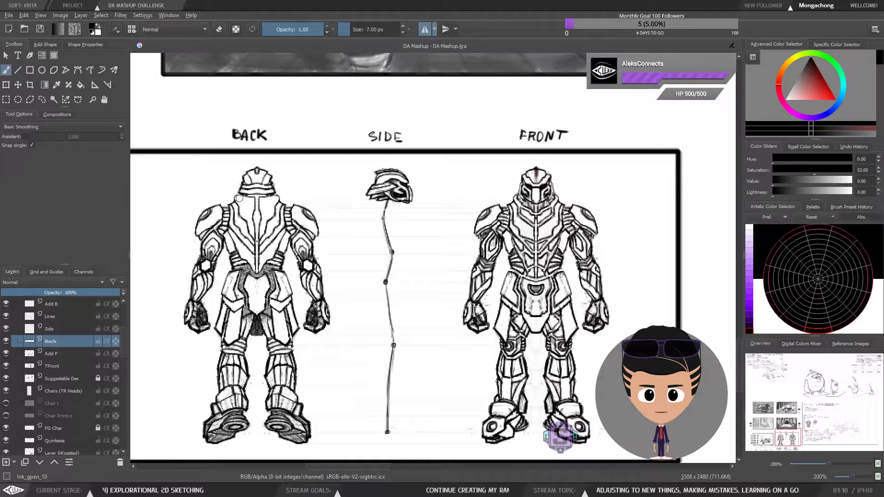
scroll(387, 188, "down", 3)
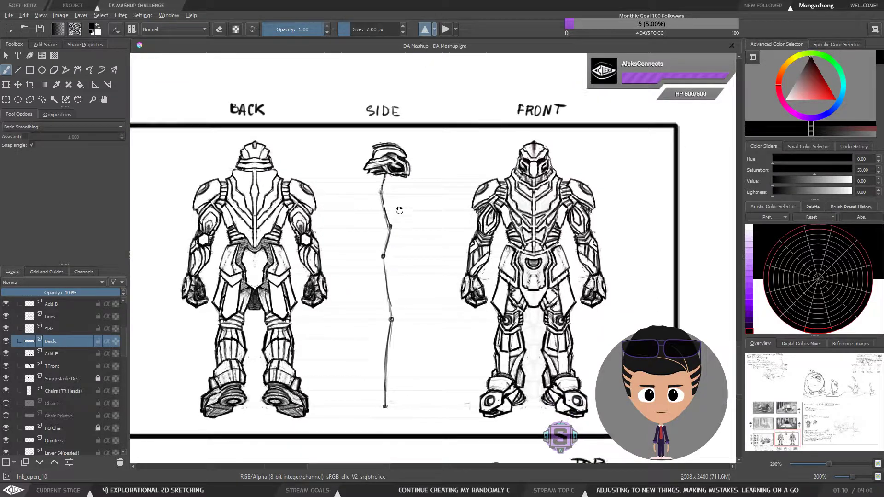
left_click_drag(389, 338, 374, 327)
key("m")
key("m")
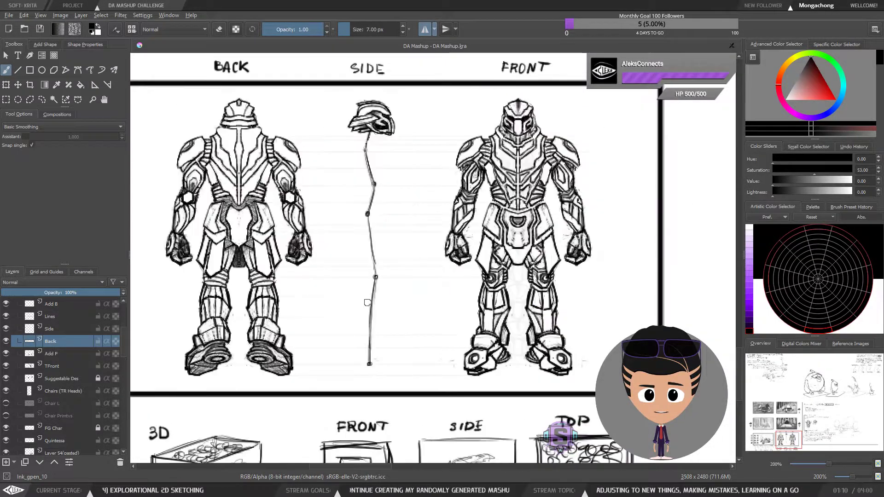
Sketch a tilted oval ribcage around the side view's upper torso axis, reshape its rear edge with the eraser, and thicken the neck.
left_click_drag(385, 162, 372, 200)
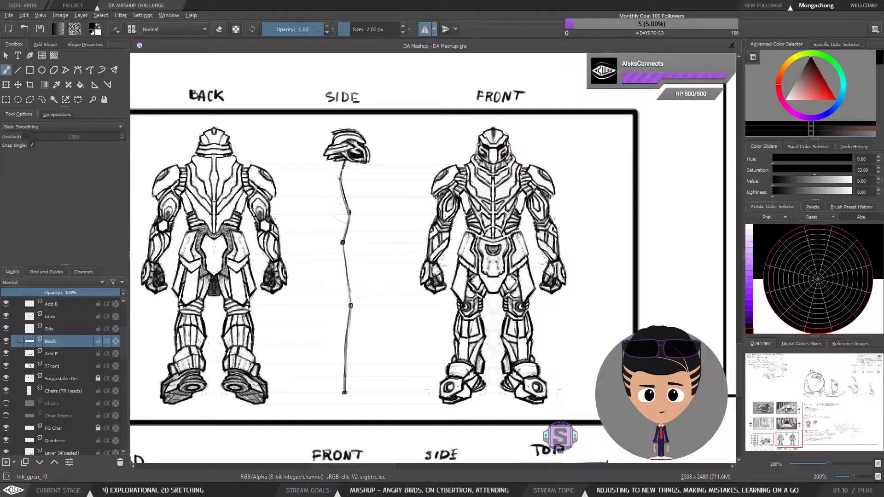
mouse_move(333, 208)
left_mouse_down()
mouse_move(322, 194)
mouse_move(341, 178)
mouse_move(356, 192)
mouse_move(357, 210)
left_mouse_up()
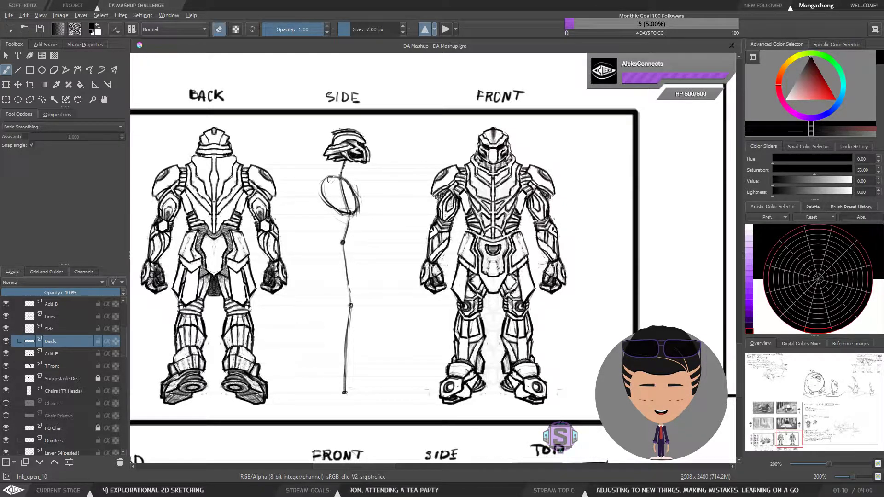
key("e")
left_click_drag(322, 182, 334, 213)
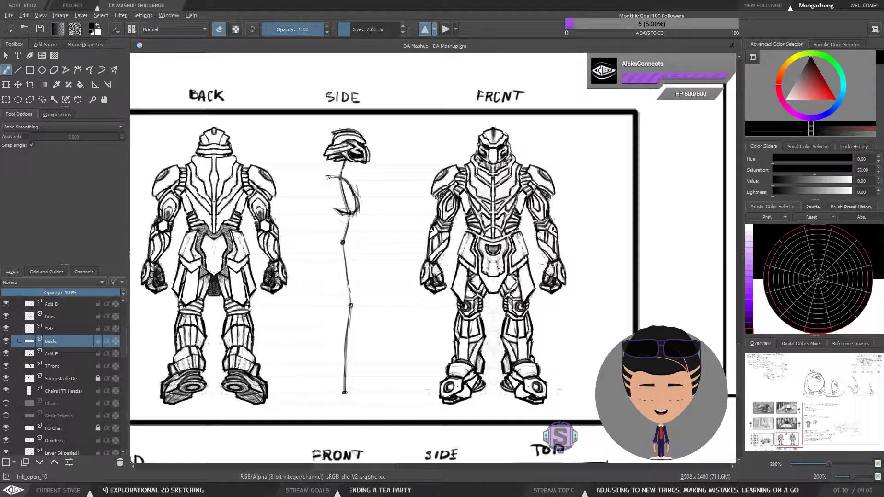
mouse_move(324, 178)
left_mouse_down()
mouse_move(342, 212)
mouse_move(341, 175)
mouse_move(327, 192)
mouse_move(356, 192)
mouse_move(361, 204)
mouse_move(355, 187)
mouse_move(346, 183)
mouse_move(356, 205)
mouse_move(345, 179)
mouse_move(358, 208)
mouse_move(337, 177)
left_mouse_up()
key("e")
key("e")
key("e")
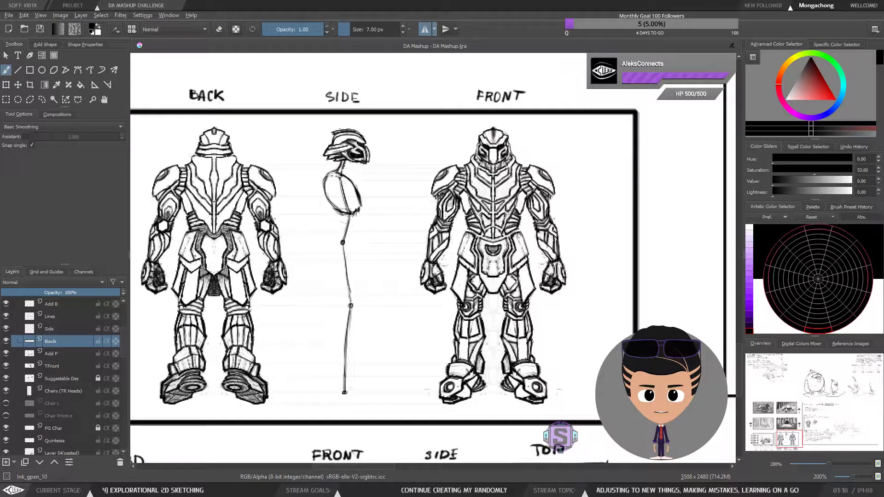
left_click_drag(346, 159, 341, 175)
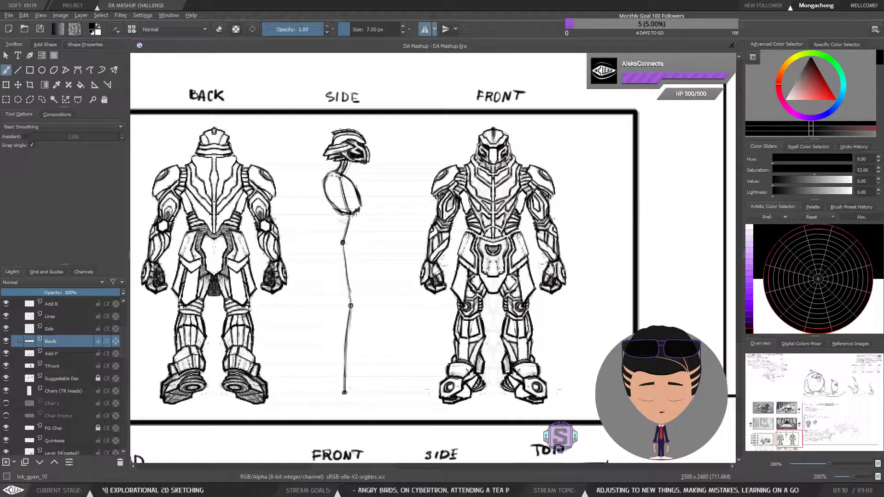
Mark the body tilt with short slanted strokes across the axis at the waist and at the hip joint.
left_click_drag(338, 221, 357, 226)
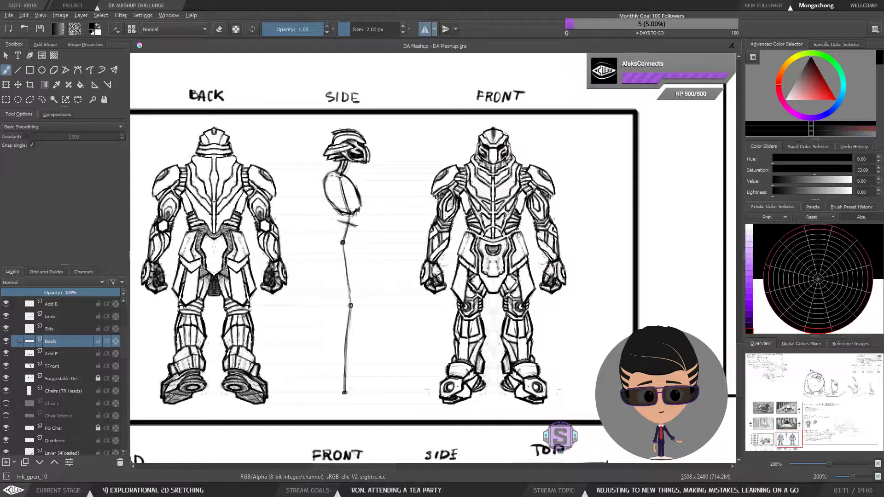
key("e")
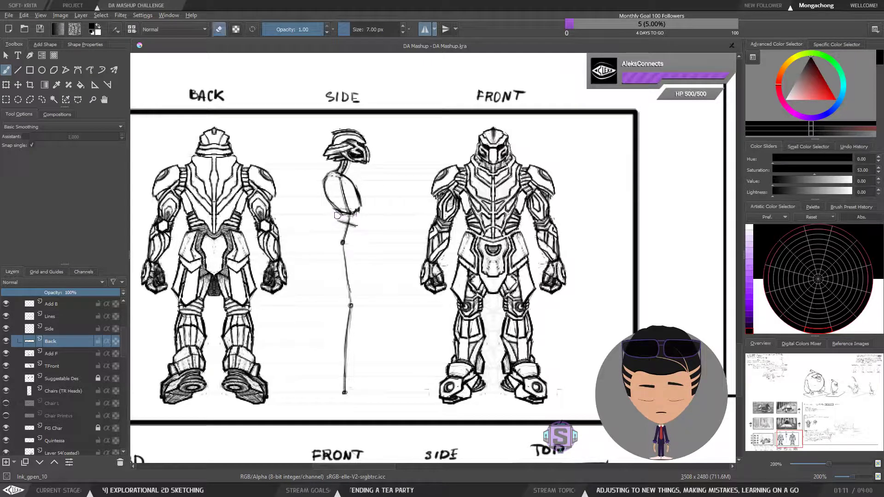
key("e")
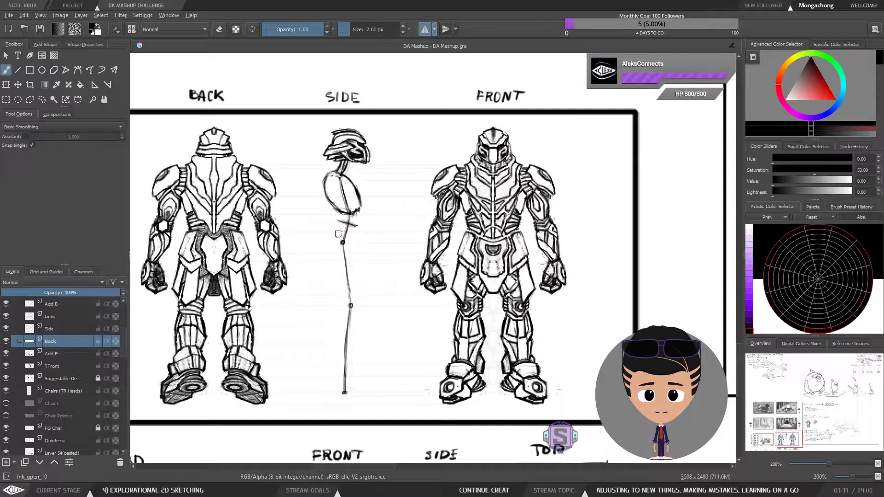
left_click_drag(332, 244, 365, 258)
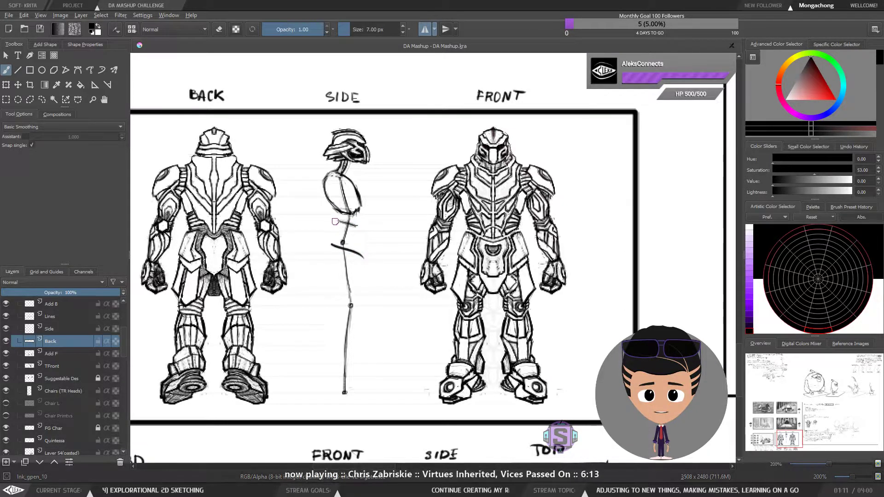
Try tilt-direction arrows across the side view's ribcage and hips, and undo them together with the slanted hip stroke.
mouse_move(335, 221)
left_mouse_down()
mouse_move(373, 230)
mouse_move(387, 249)
mouse_move(372, 256)
left_mouse_up()
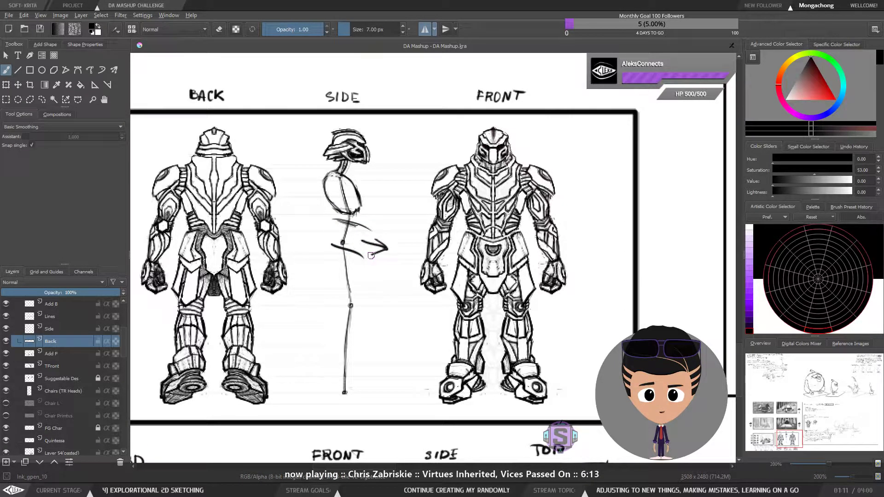
left_click_drag(331, 204, 385, 184)
mouse_move(369, 186)
left_mouse_down()
mouse_move(391, 185)
mouse_move(365, 197)
mouse_move(365, 209)
mouse_move(317, 214)
left_mouse_up()
key("ctrl+z")
key("ctrl+z")
key("ctrl+z")
left_click_drag(316, 214, 333, 212)
key("ctrl+z")
key("ctrl+z")
key("ctrl+z")
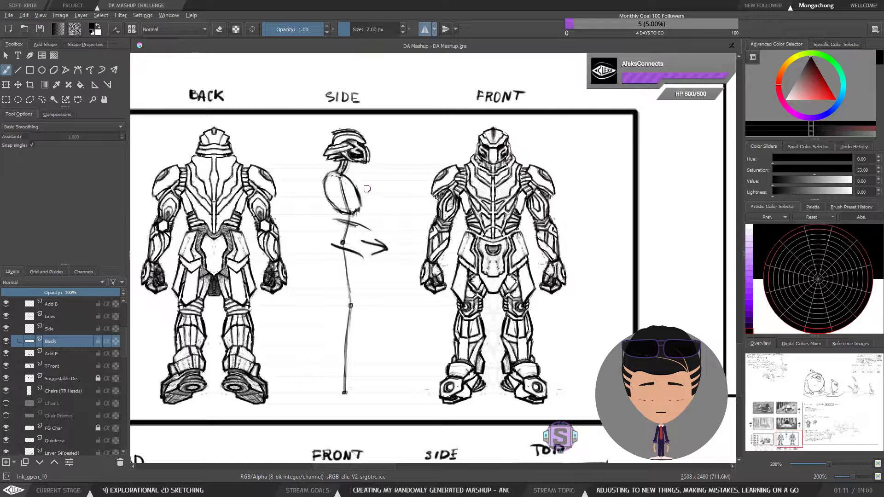
left_click_drag(372, 185, 313, 210)
left_click_drag(313, 210, 339, 207)
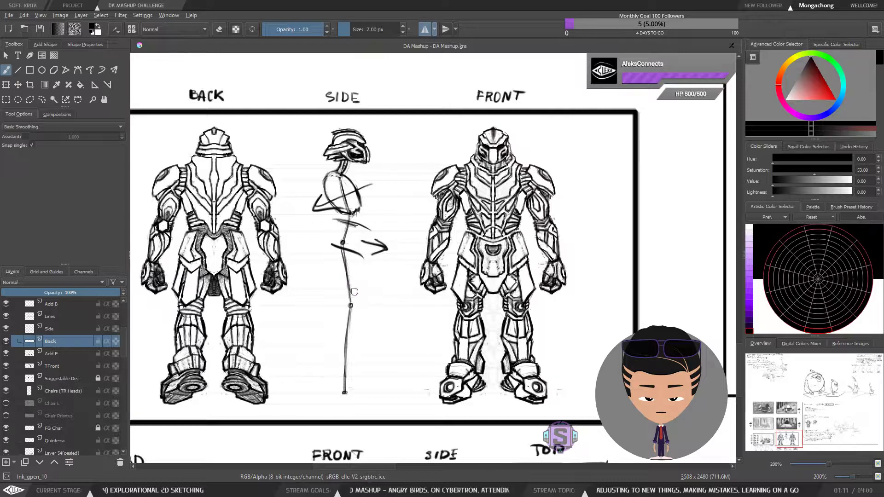
key("ctrl+z")
key("ctrl+z")
key("ctrl+z")
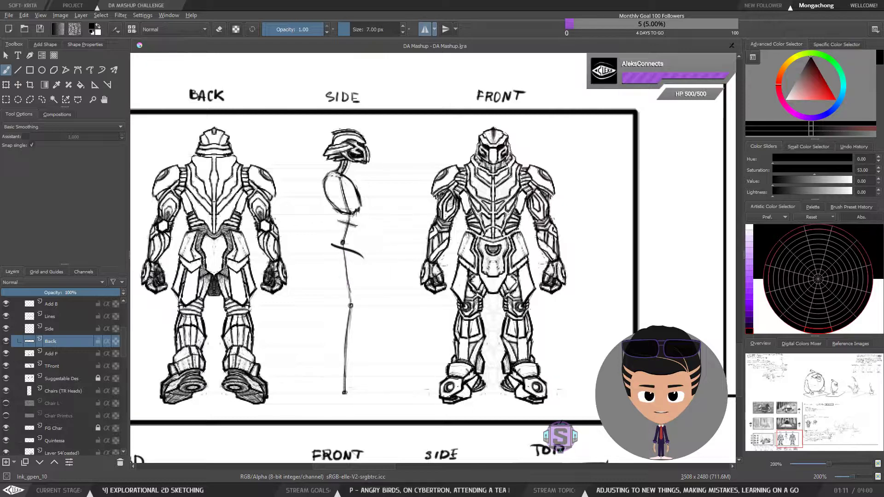
key("ctrl+z")
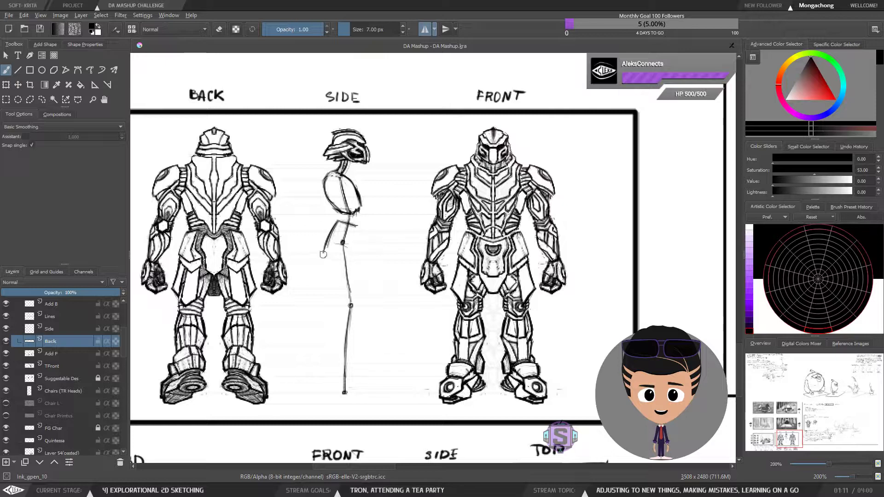
Erase the slanted waist stroke and sketch a rounded pelvis block around the side view's hip joint.
key("e")
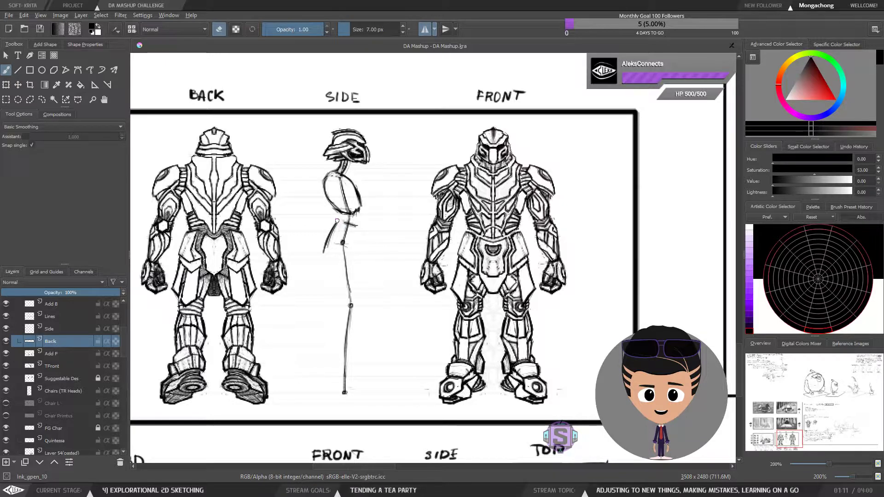
left_click_drag(340, 222, 353, 228)
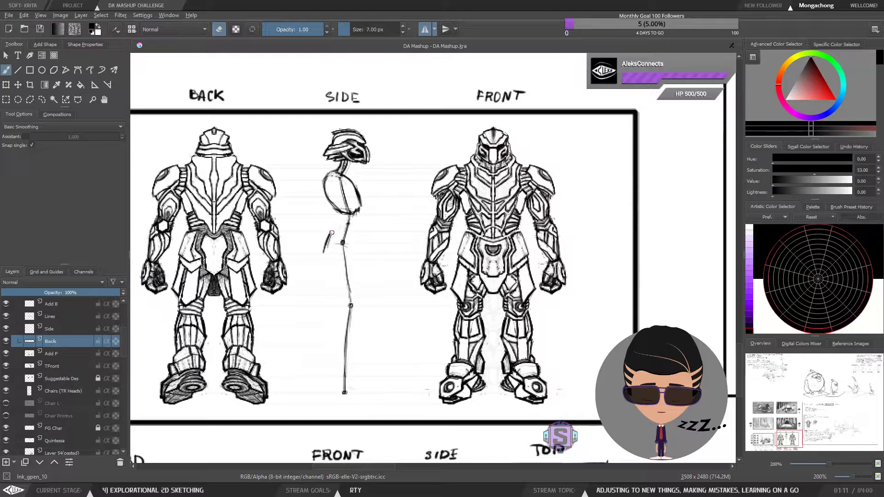
key("e")
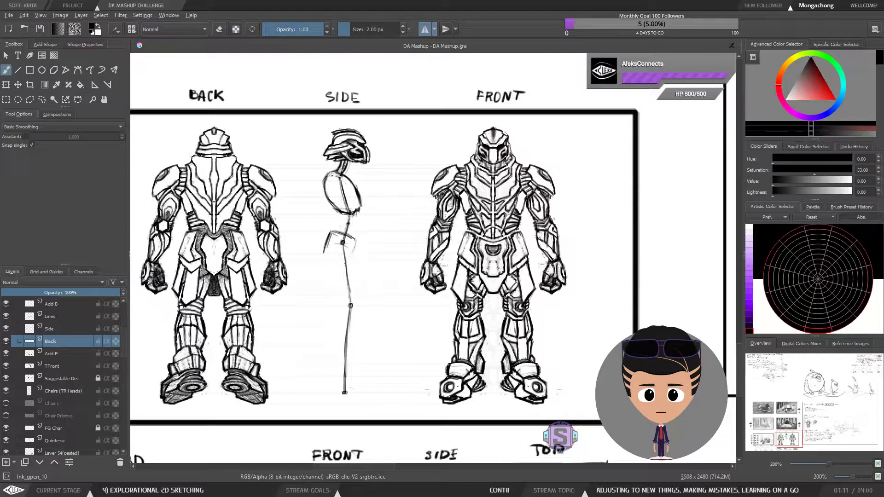
mouse_move(355, 243)
left_mouse_down()
mouse_move(348, 259)
mouse_move(328, 265)
mouse_move(337, 269)
left_mouse_up()
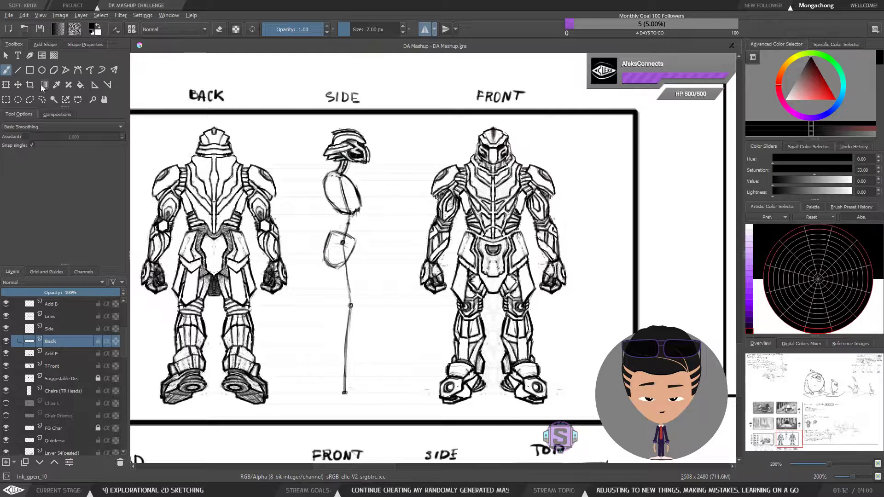
Try a straight vertical balance line from the side view's neck to the ankle at 7 px and 4 px brush sizes, and undo both.
left_click(18, 70)
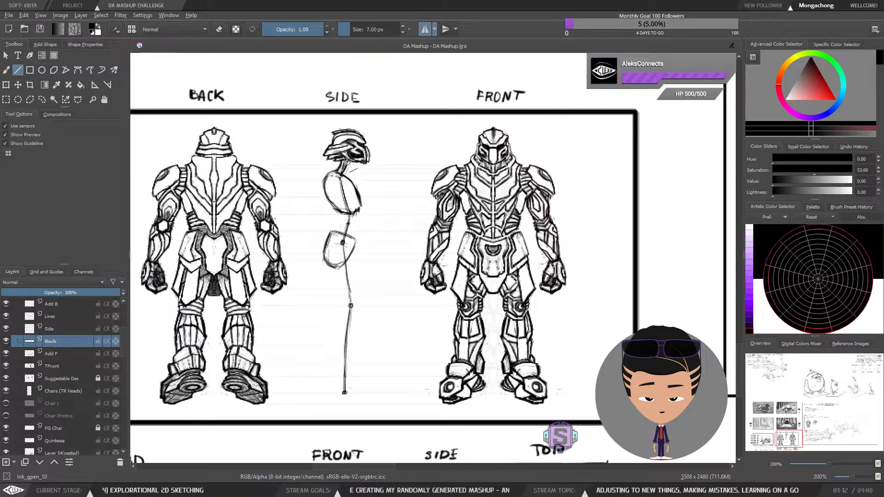
left_click_drag(345, 161, 345, 394)
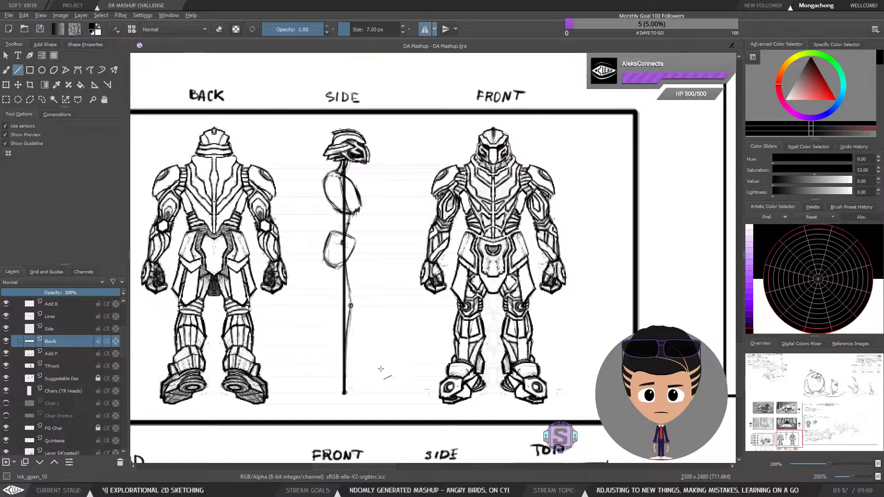
key("ctrl+z")
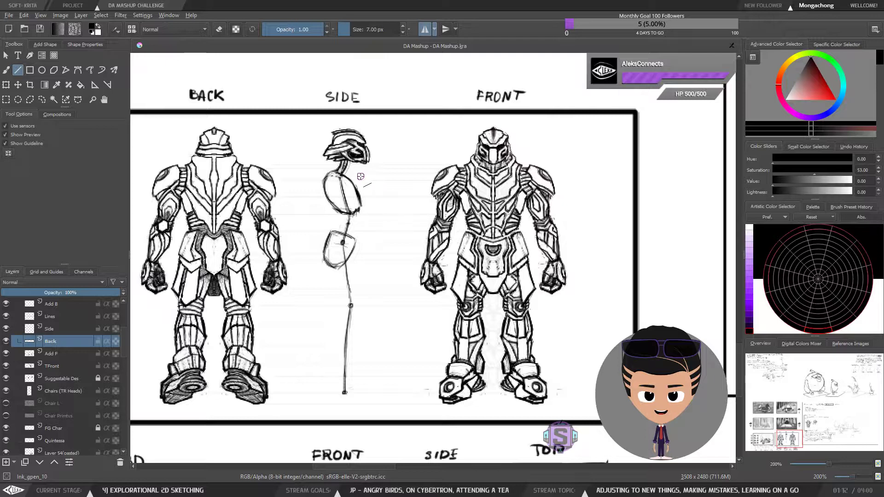
key("bracketleft")
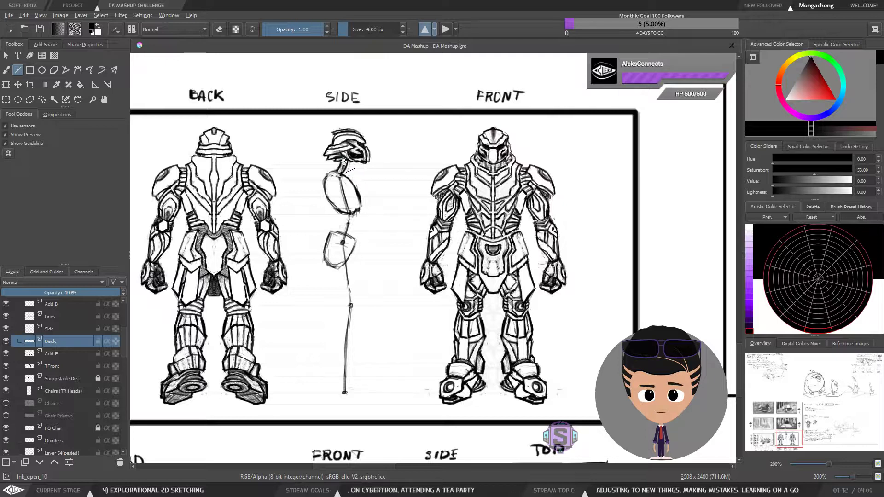
left_click_drag(343, 161, 343, 395)
key("ctrl+z")
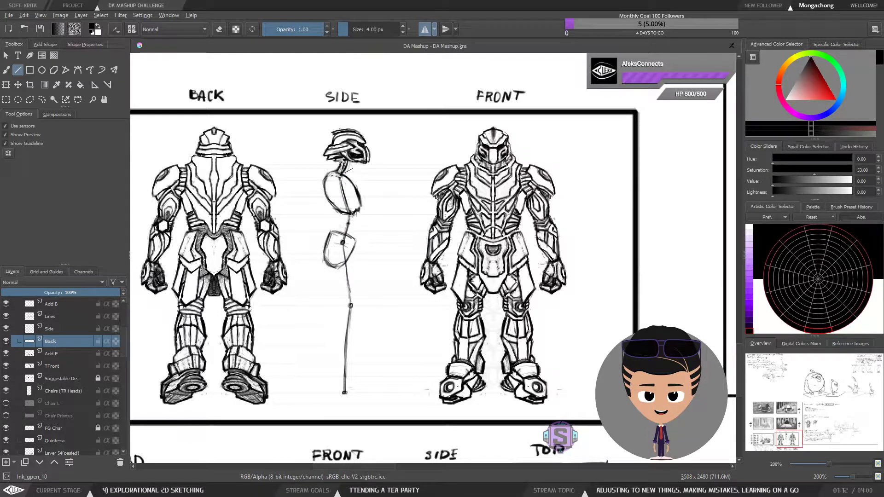
Draw a straight vertical balance line from the side view's neck to the ankle and a slanted sole line forward from the ankle.
left_click_drag(343, 182, 345, 393)
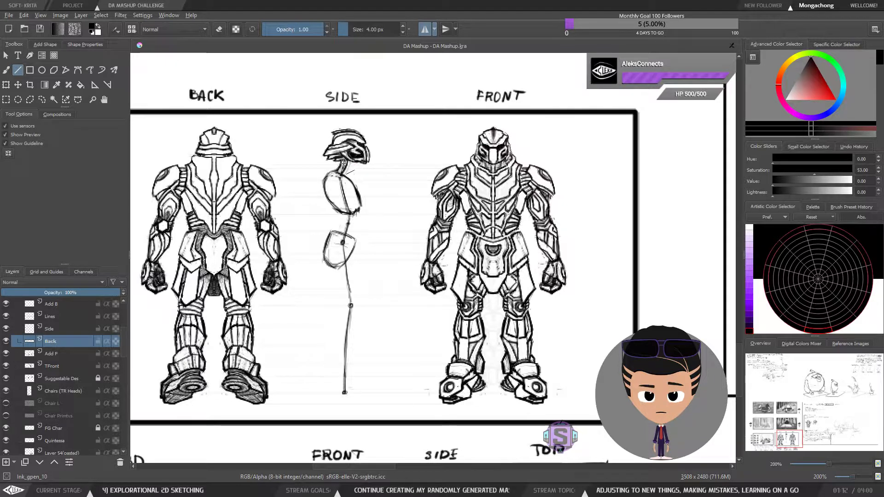
left_click_drag(344, 162, 349, 394)
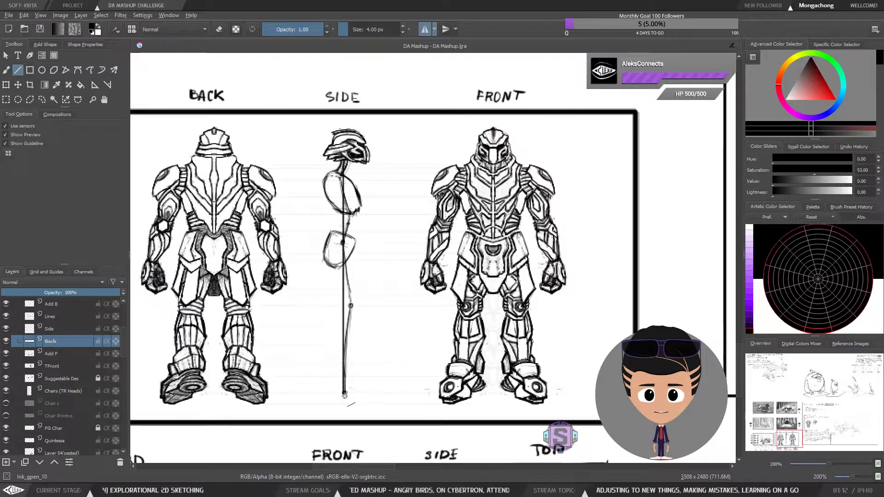
mouse_move(342, 395)
left_mouse_down()
mouse_move(382, 403)
mouse_move(365, 398)
left_mouse_up()
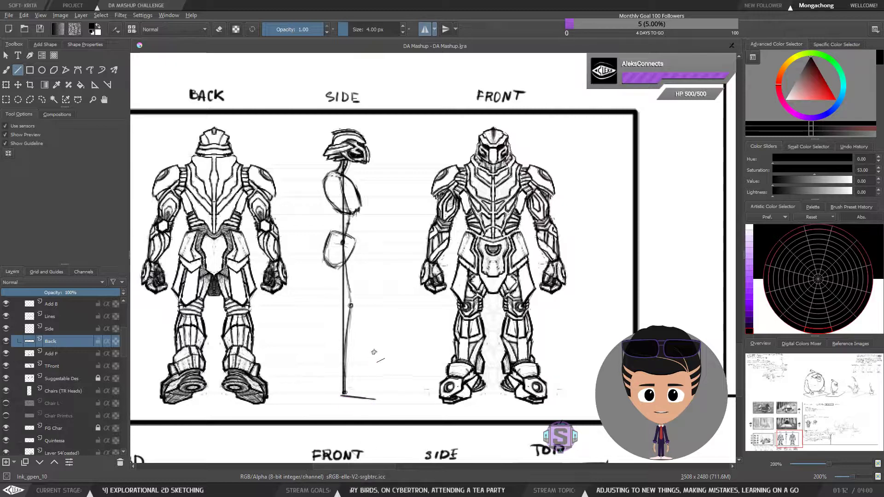
key("ctrl+z")
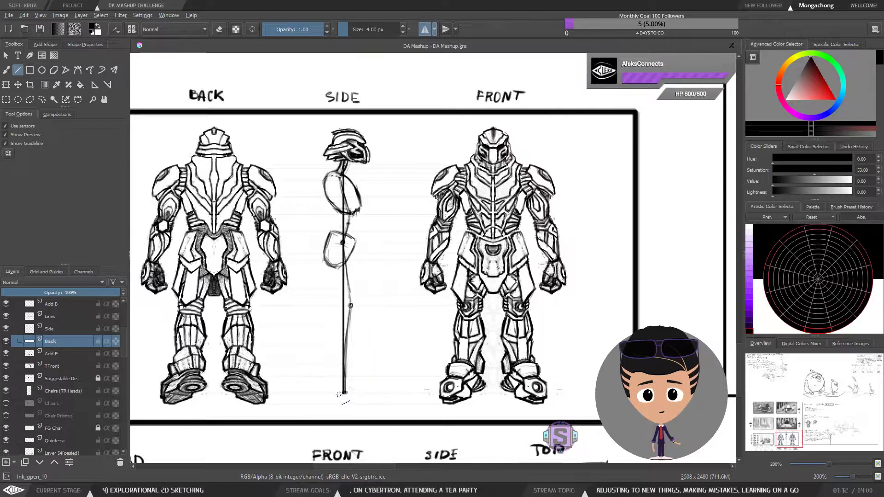
left_click_drag(339, 394, 376, 404)
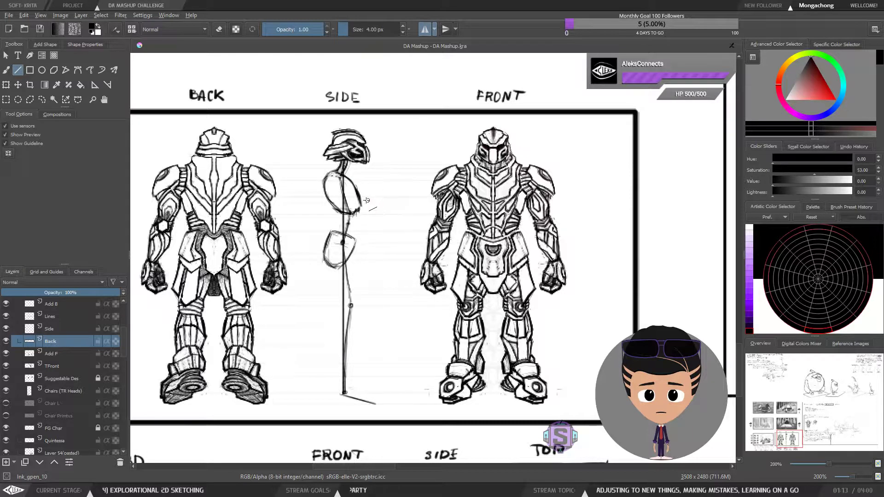
Try a vertical balance line over the bird at the far end of the tea table, rising from its rock seat.
mouse_move(358, 295)
left_mouse_down()
mouse_move(517, 280)
mouse_move(557, 257)
mouse_move(708, 208)
left_mouse_up()
key("ctrl+minus")
key("ctrl+minus")
scroll(408, 267, "up", 4)
left_click_drag(485, 207, 406, 389)
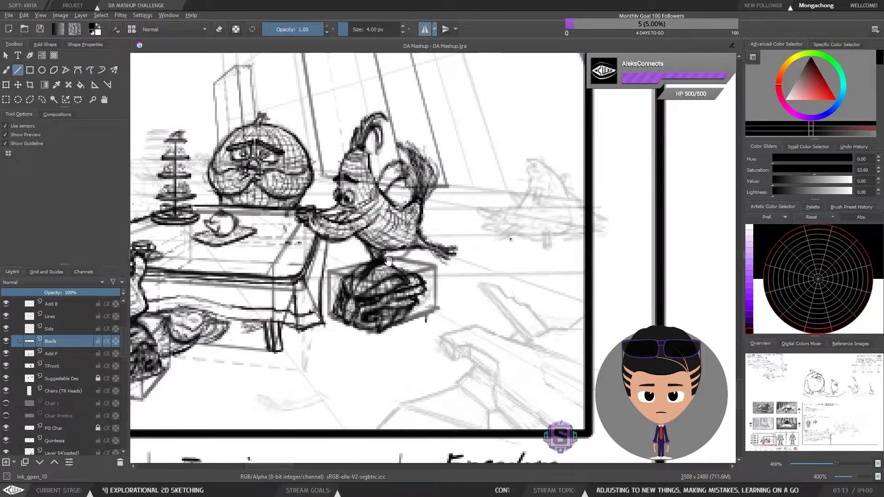
left_click_drag(388, 261, 386, 302)
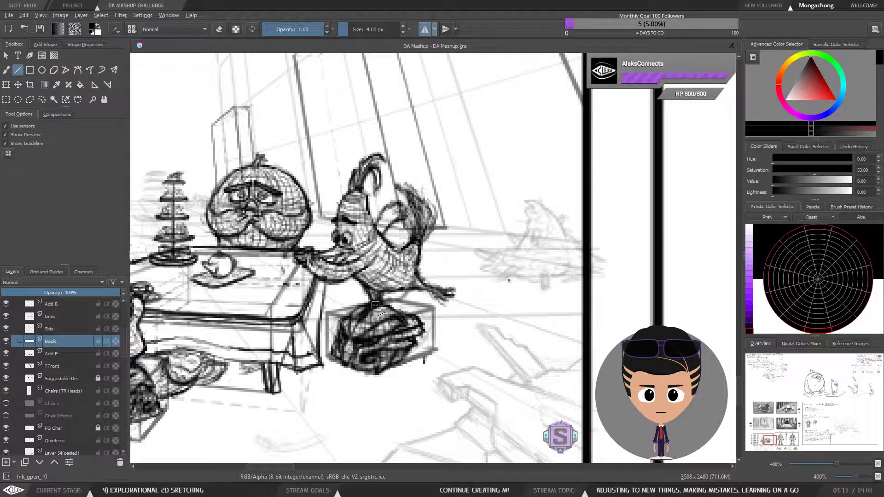
left_click_drag(374, 306, 370, 251)
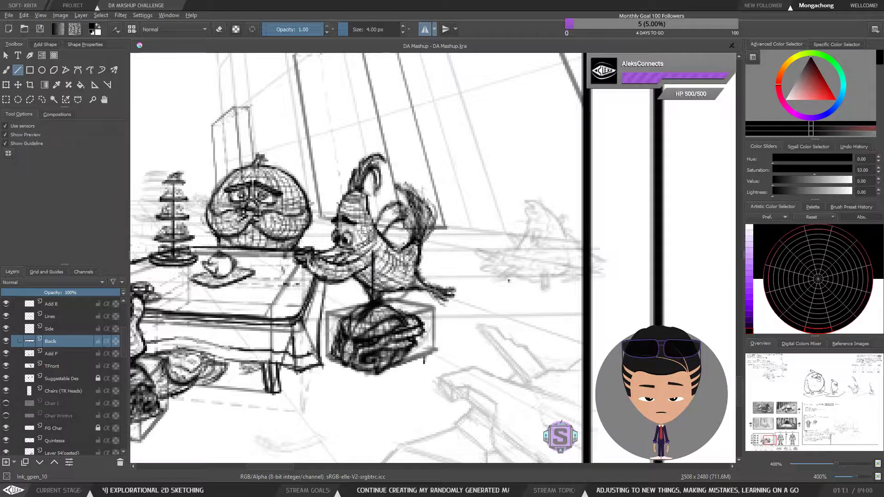
Try head, ribcage and pelvis shapes over the same tea-party bird, and undo the balance overlay.
key("b")
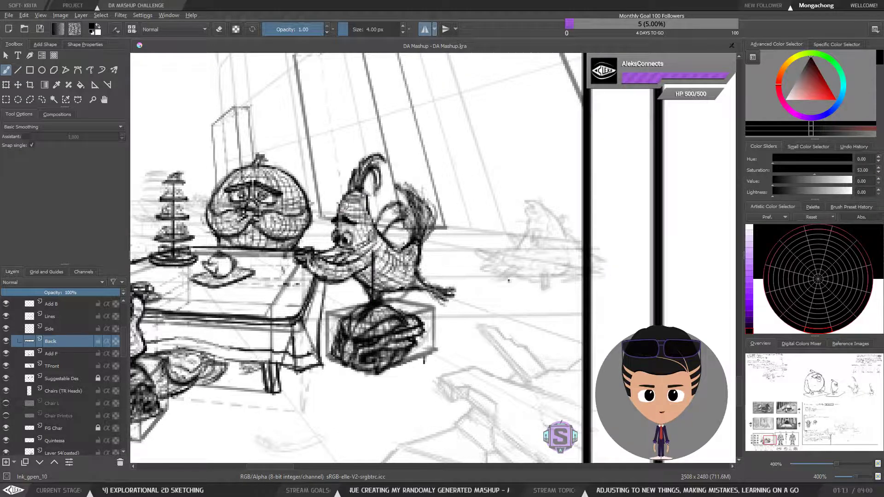
mouse_move(345, 206)
left_mouse_down()
mouse_move(346, 258)
mouse_move(377, 249)
mouse_move(356, 196)
mouse_move(341, 254)
mouse_move(372, 248)
left_mouse_up()
key("ctrl+z")
mouse_move(343, 222)
left_mouse_down()
mouse_move(346, 198)
mouse_move(338, 234)
mouse_move(383, 226)
mouse_move(376, 255)
left_mouse_up()
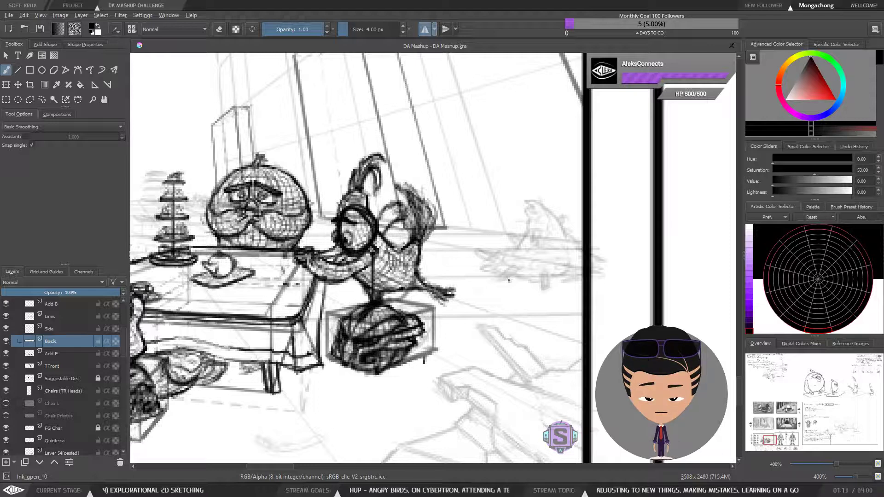
mouse_move(399, 266)
left_mouse_down()
mouse_move(378, 273)
mouse_move(391, 276)
left_mouse_up()
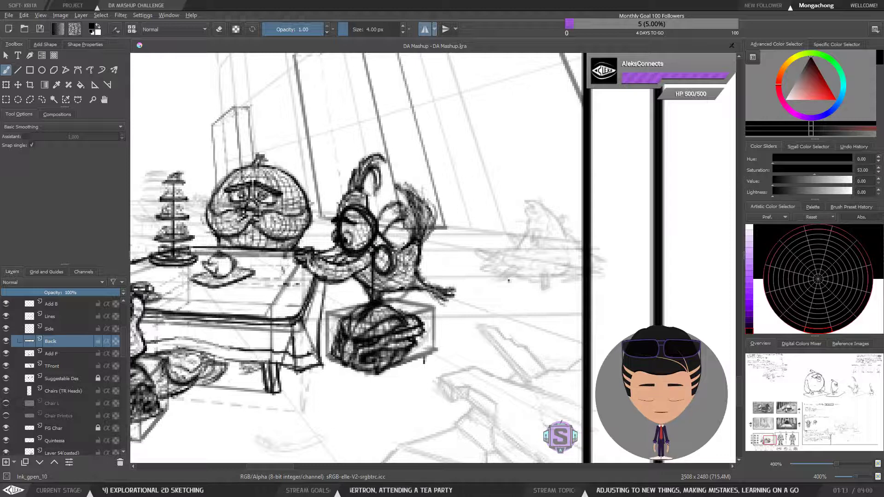
mouse_move(400, 263)
left_mouse_down()
mouse_move(402, 282)
mouse_move(378, 278)
mouse_move(399, 286)
mouse_move(406, 270)
mouse_move(376, 287)
mouse_move(371, 275)
left_mouse_up()
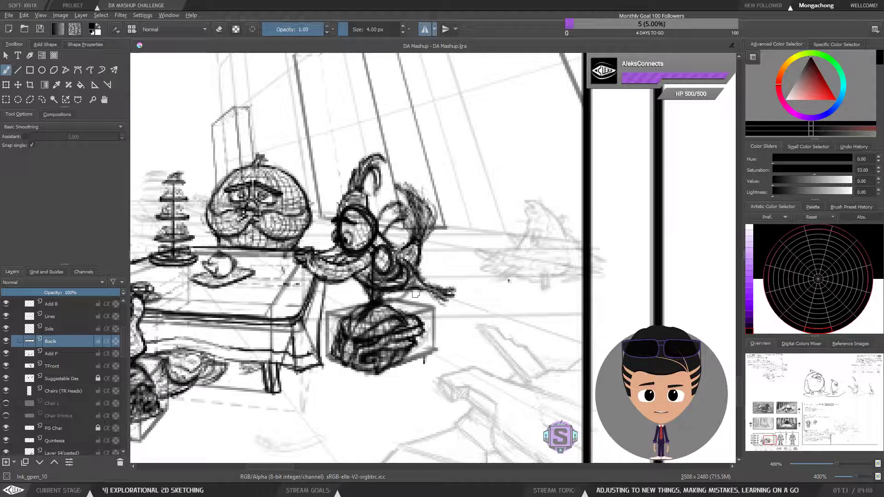
key("minus")
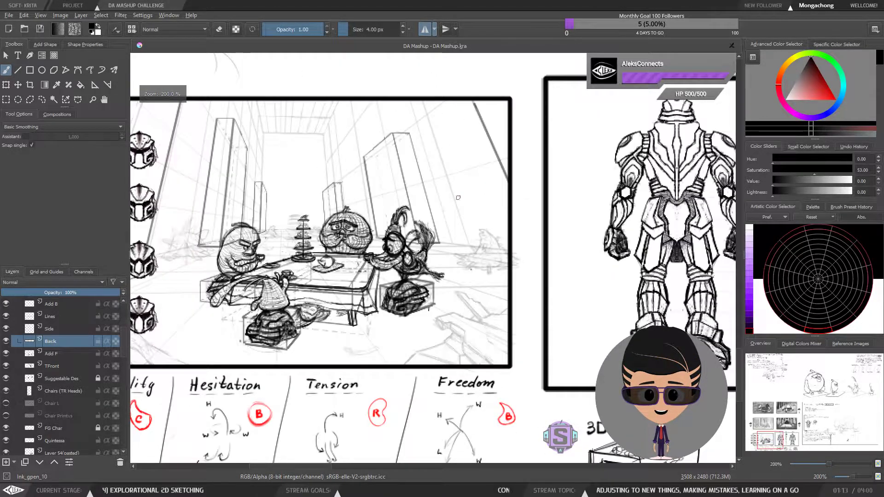
key("ctrl+z")
key("ctrl+z")
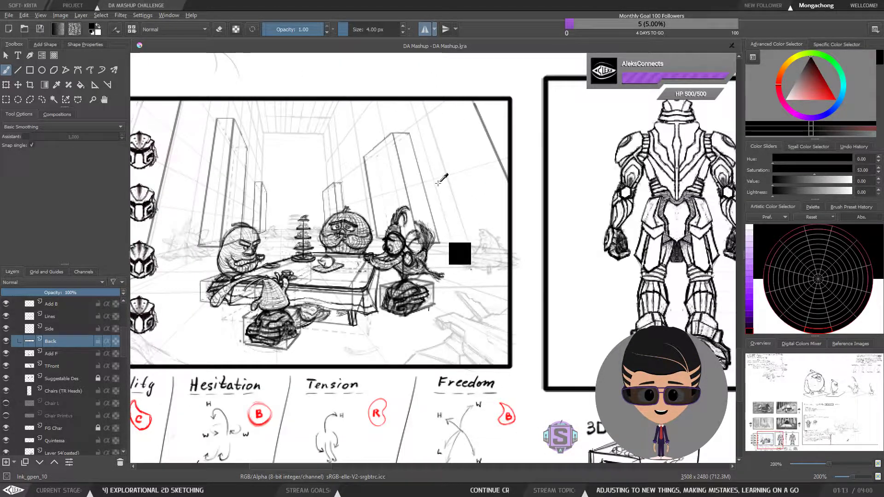
key("l")
mouse_move(454, 172)
left_mouse_down()
mouse_move(456, 328)
mouse_move(472, 302)
left_mouse_up()
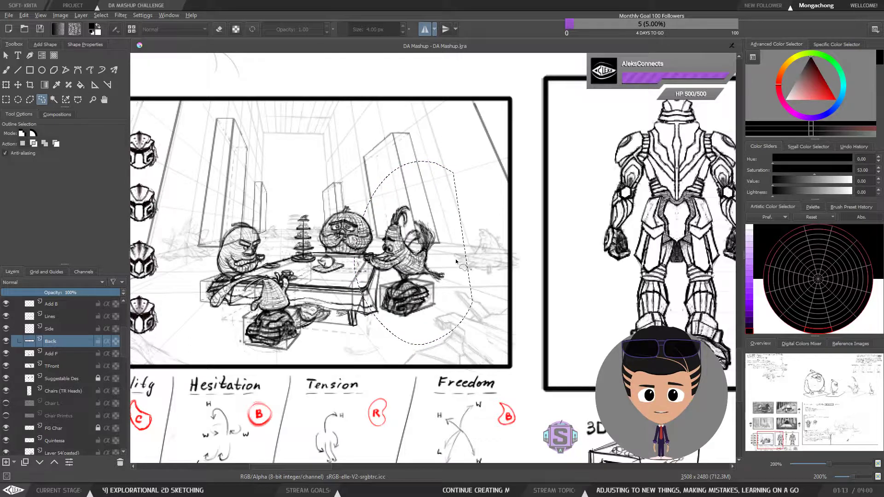
key("ctrl+shift+a")
left_click_drag(555, 277, 383, 269)
key("b")
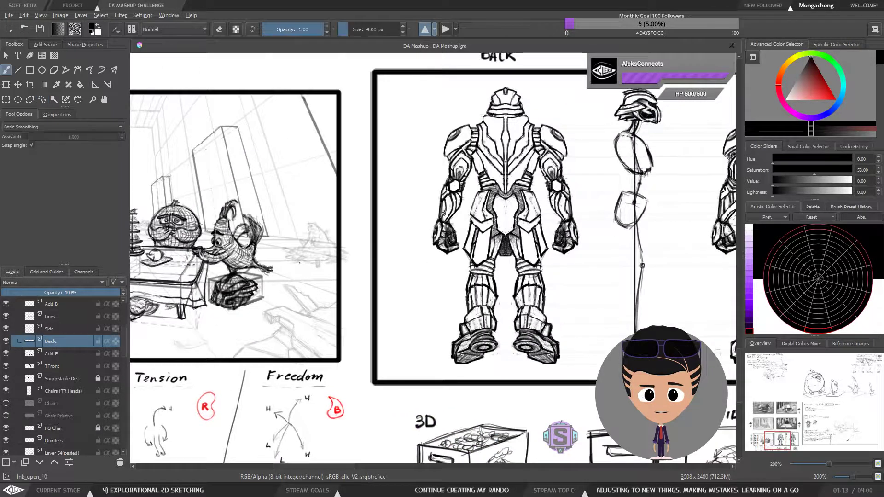
left_click_drag(582, 248, 376, 269)
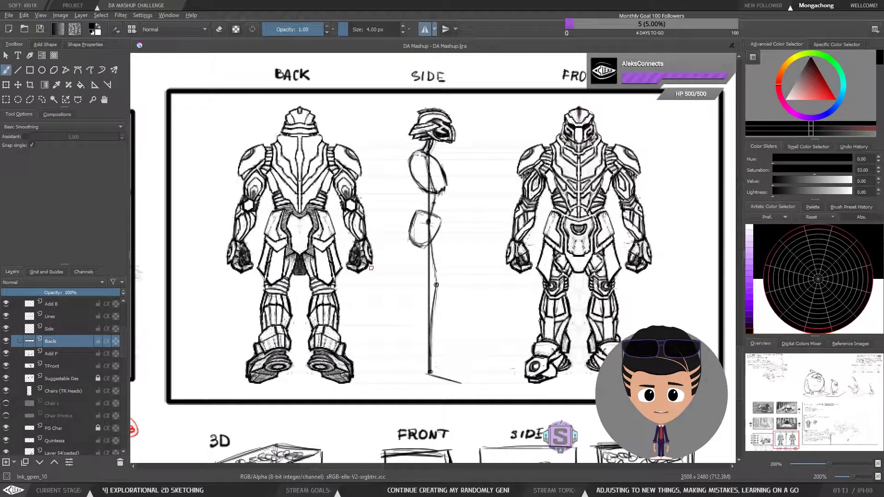
left_click_drag(465, 277, 406, 268)
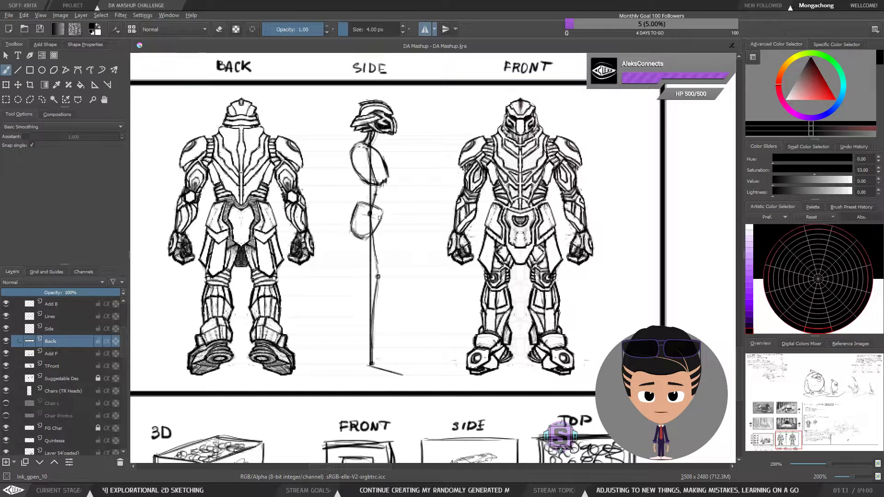
Erase the overshoot at the side view ribcage's lower front edge with a 5 px eraser and set the brush size to 7 px.
key("e")
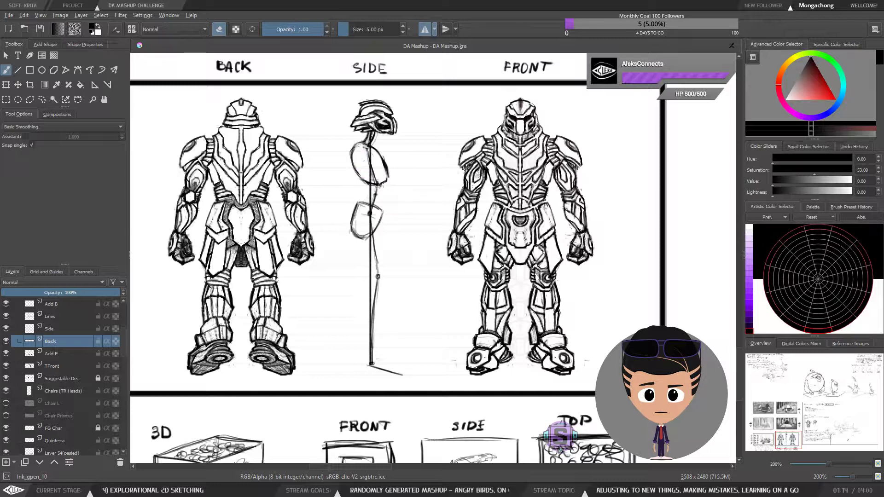
key("e")
key("ctrl+minus")
key("ctrl+minus")
key("ctrl+plus")
key("ctrl+plus")
left_click_drag(406, 246, 409, 237)
key("bracketright")
key("bracketright")
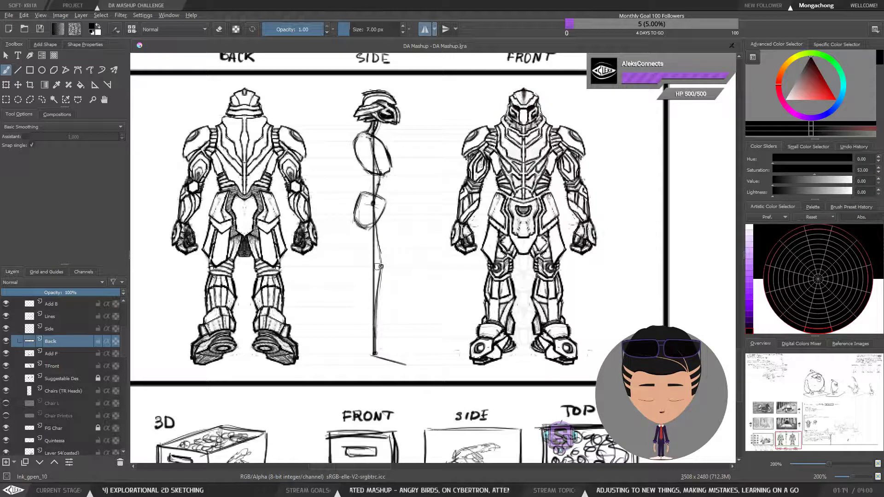
Examine the side view's leg line and overall balance, also with the canvas mirrored horizontally.
left_click_drag(381, 268, 375, 353)
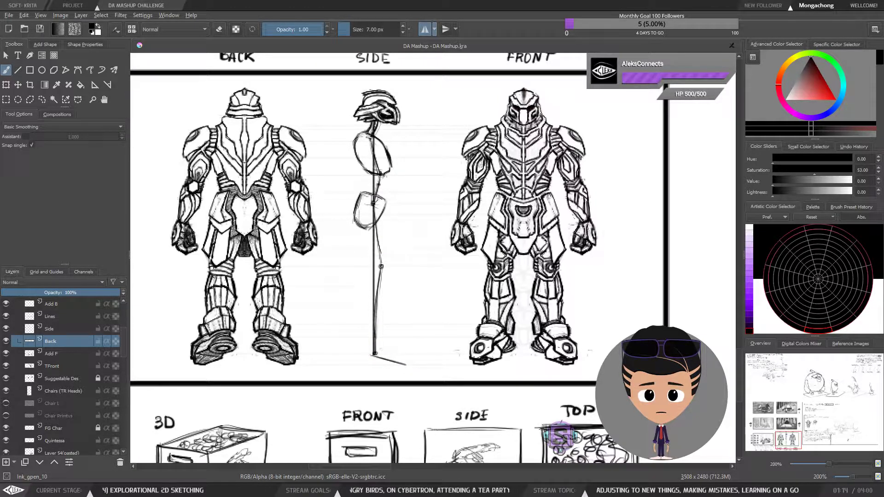
left_click_drag(370, 233, 413, 314)
key("ctrl+plus")
key("ctrl+plus")
key("l")
left_click_drag(327, 210, 300, 266)
mouse_move(337, 322)
left_mouse_down()
mouse_move(374, 300)
mouse_move(402, 258)
left_mouse_up()
key("b")
key("ctrl+minus")
key("ctrl+minus")
key("m")
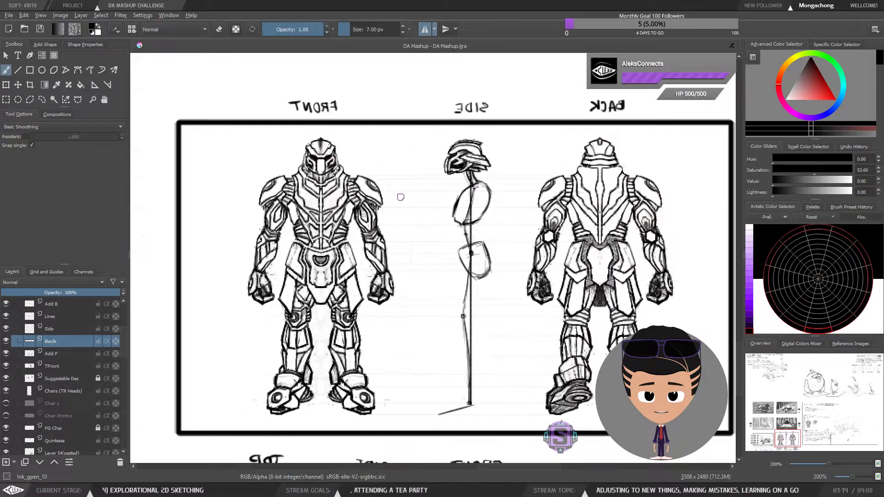
key("m")
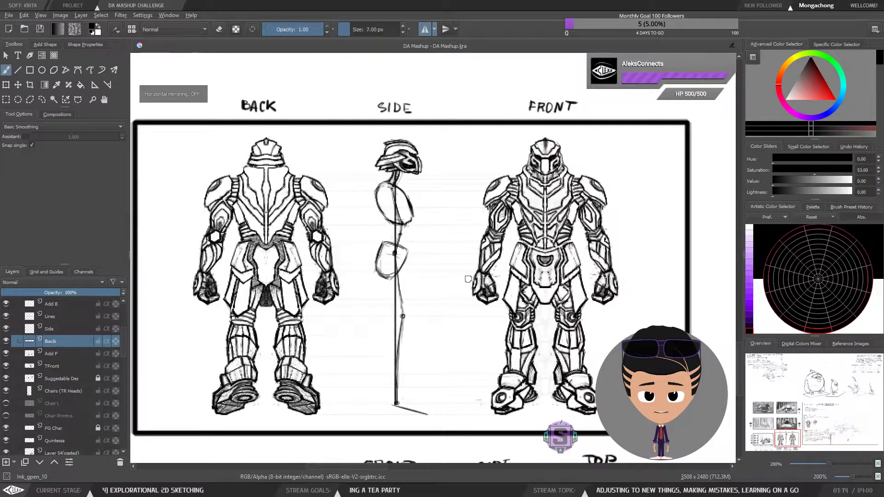
Sketch the side view's foot with a curved heel behind the ankle, a longer sole line and a short slanted instep stroke.
left_click_drag(468, 345, 430, 240)
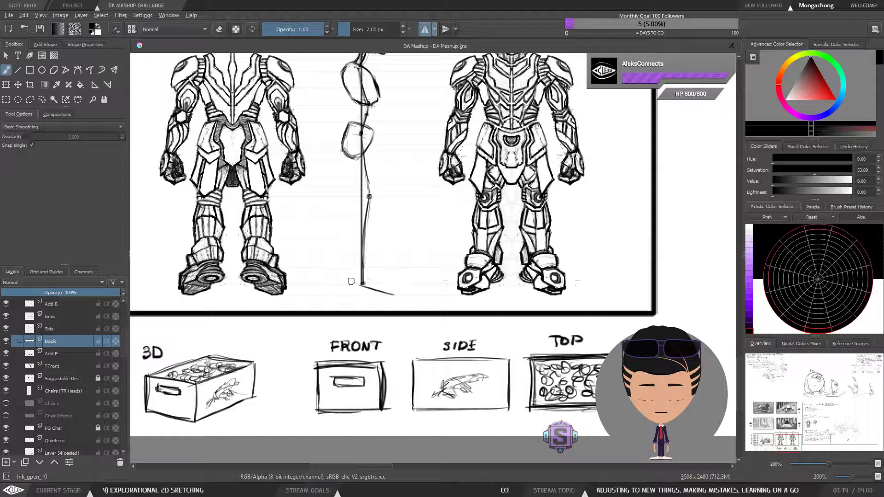
left_click_drag(339, 277, 357, 286)
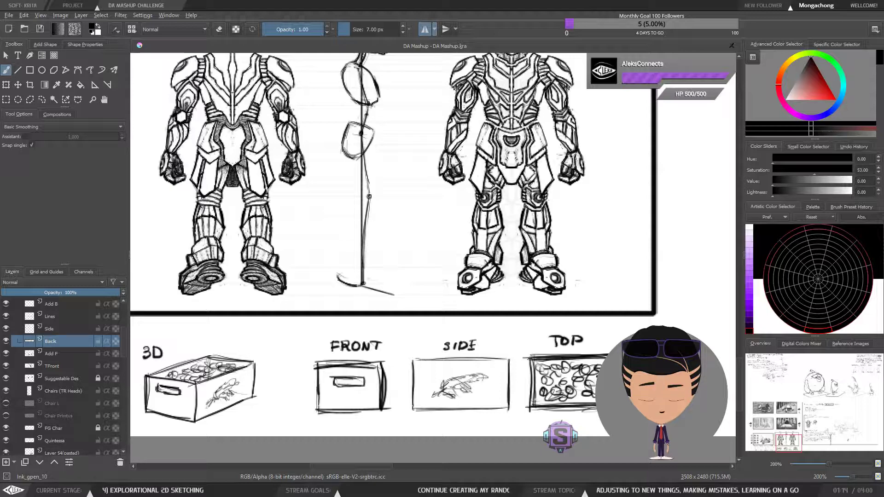
key("e")
mouse_move(376, 290)
left_mouse_down()
mouse_move(360, 288)
mouse_move(399, 295)
left_mouse_up()
key("e")
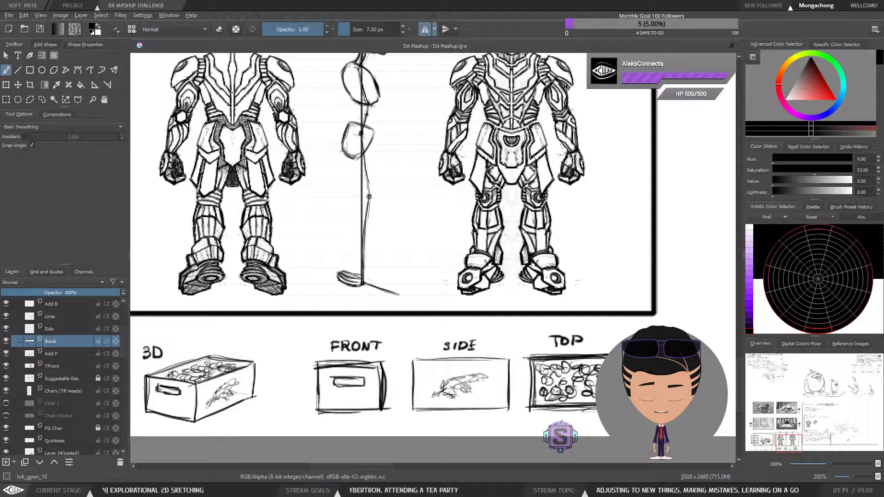
key("e")
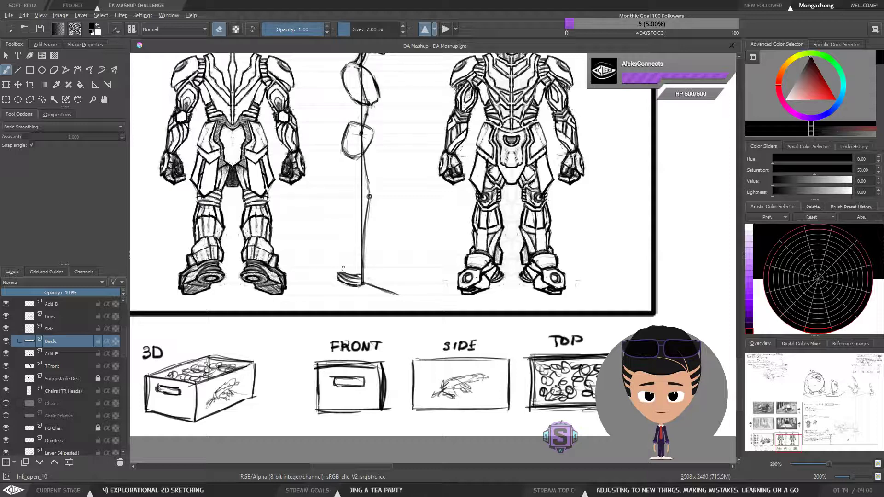
key("e")
left_click_drag(380, 221, 374, 274)
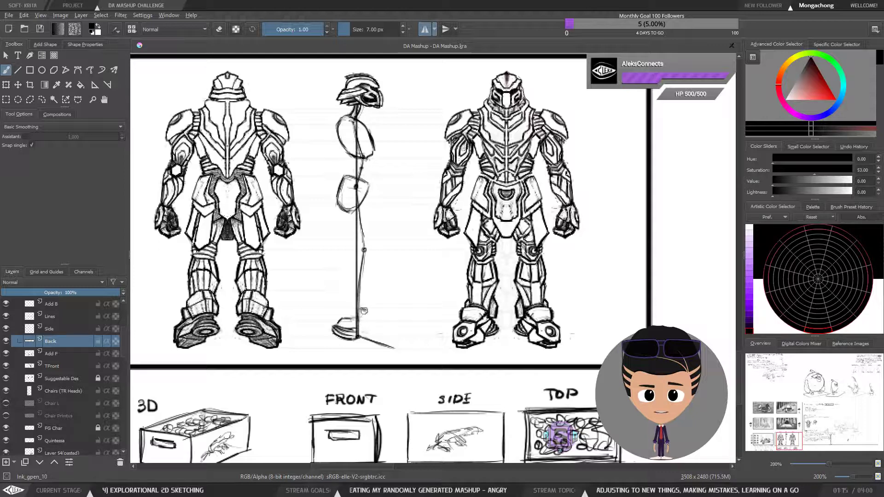
mouse_move(363, 309)
left_mouse_down()
mouse_move(377, 327)
mouse_move(371, 319)
left_mouse_up()
Try shortening the sole line at the toe and adding a slope line under the foot, and undo both.
key("e")
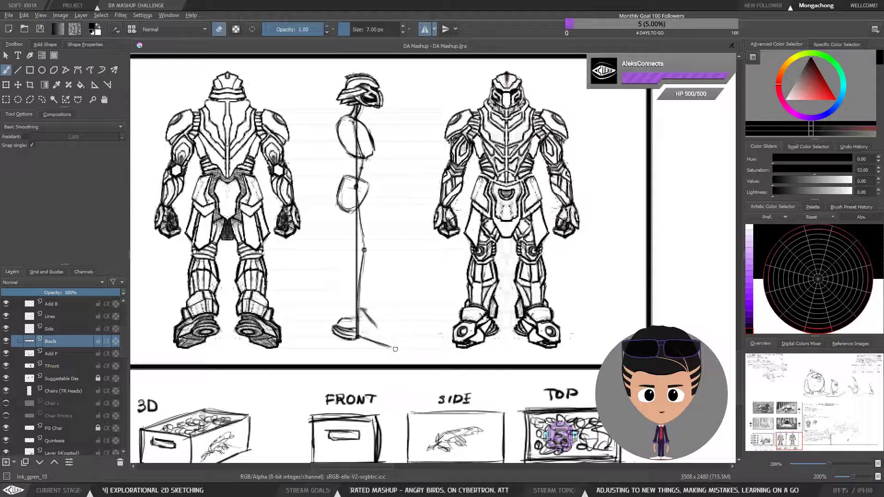
key("e")
left_click_drag(370, 340, 387, 349)
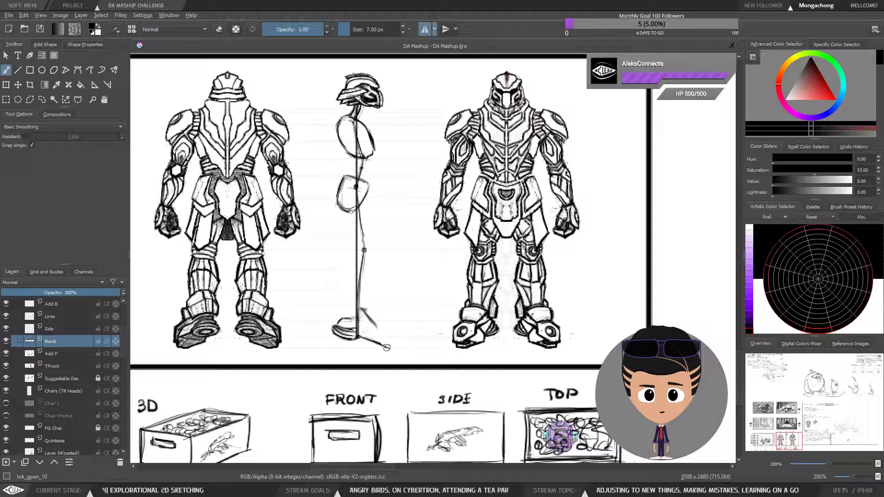
key("e")
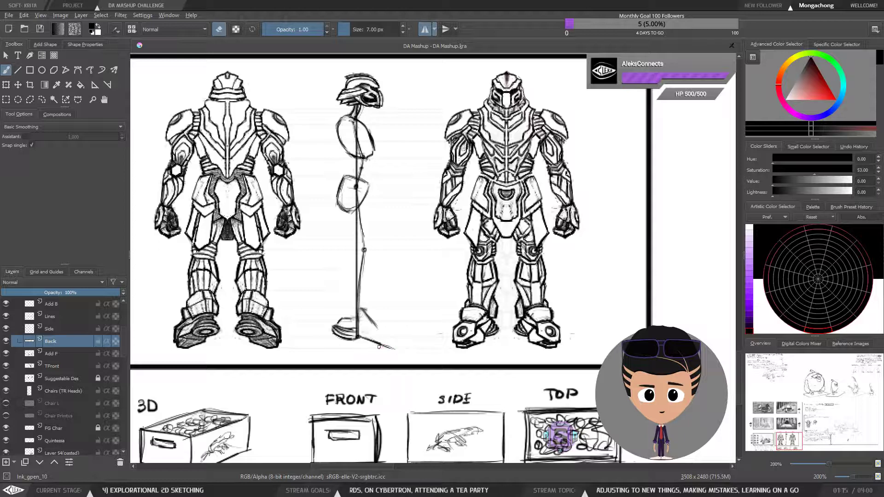
key("ctrl+z")
key("e")
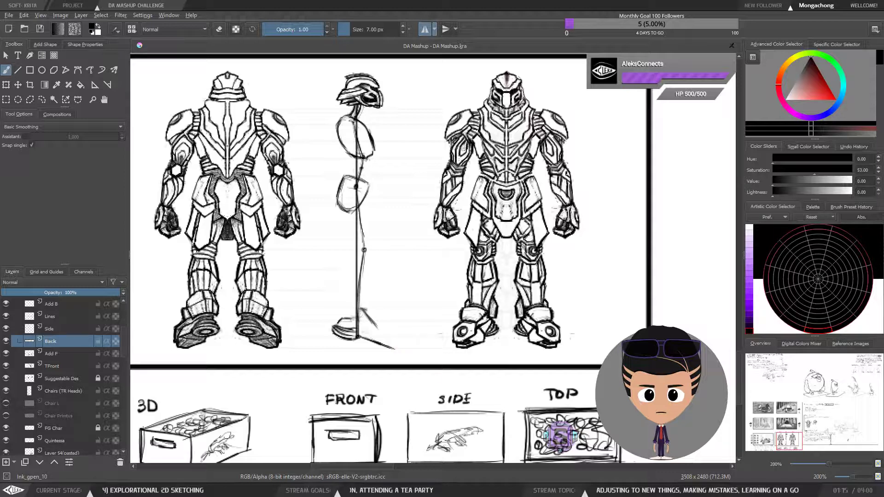
mouse_move(332, 343)
left_mouse_down()
mouse_move(402, 358)
mouse_move(396, 365)
left_mouse_up()
key("ctrl+z")
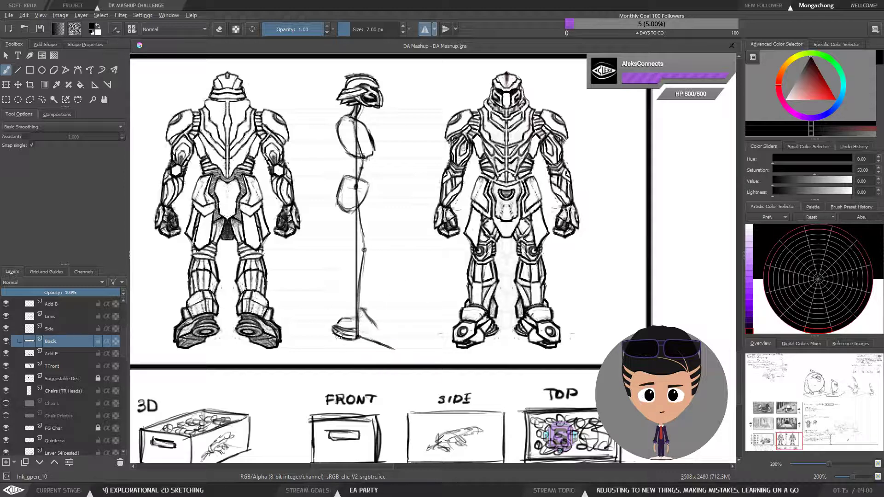
Select the side view's heel and move it slightly forward toward the ankle line, then clear the selection.
key("e")
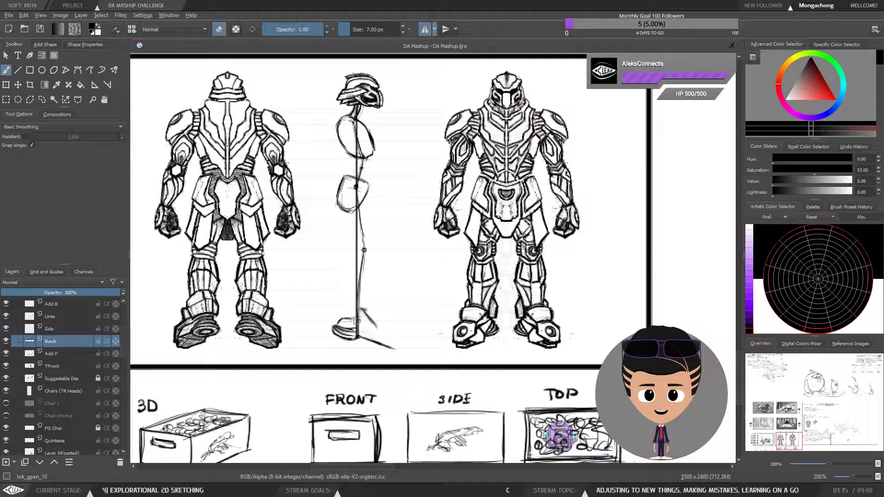
key("ctrl+r")
mouse_move(322, 305)
left_mouse_down()
mouse_move(370, 361)
mouse_move(326, 329)
mouse_move(356, 329)
mouse_move(324, 329)
mouse_move(343, 351)
mouse_move(348, 338)
mouse_move(502, 335)
mouse_move(337, 337)
mouse_move(345, 338)
left_mouse_up()
key("ctrl+t")
key("ctrl+z")
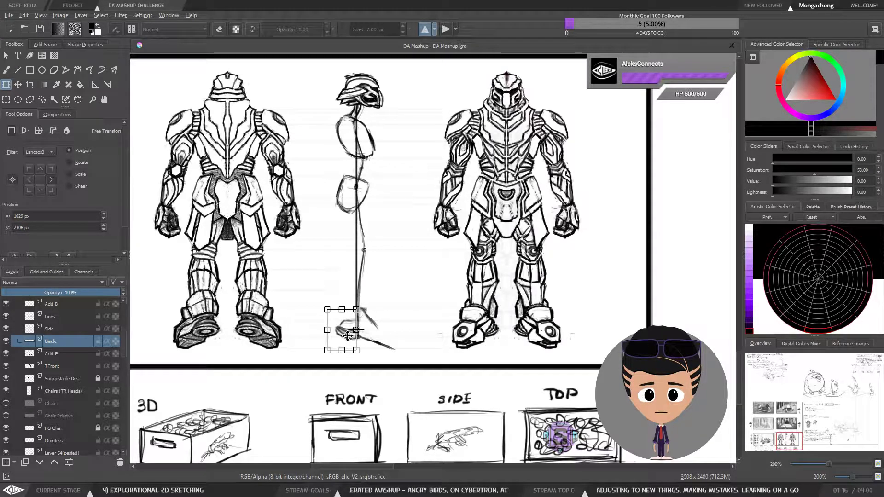
key("b")
key("ctrl+shift+a")
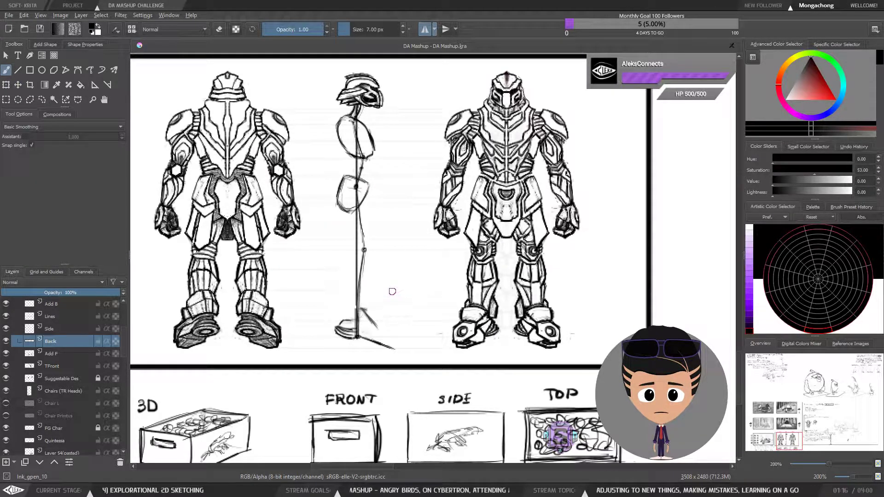
left_click_drag(373, 326, 379, 296)
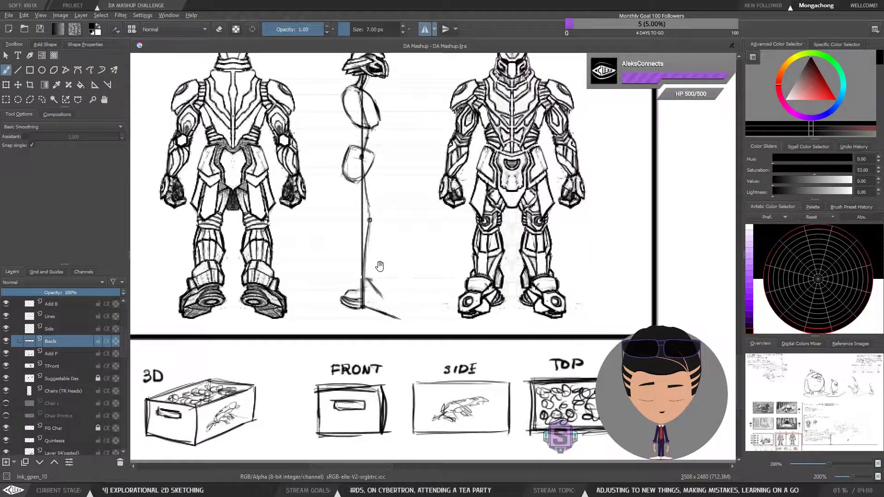
mouse_move(372, 327)
left_mouse_down()
mouse_move(387, 331)
mouse_move(385, 320)
mouse_move(374, 326)
mouse_move(382, 330)
left_mouse_up()
key("ctrl+plus")
key("ctrl+minus")
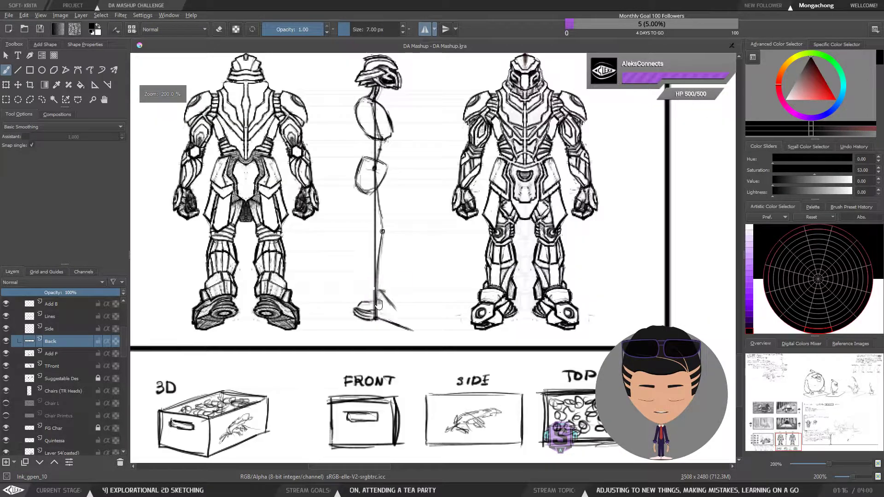
mouse_move(392, 285)
left_mouse_down()
mouse_move(389, 328)
mouse_move(428, 317)
left_mouse_up()
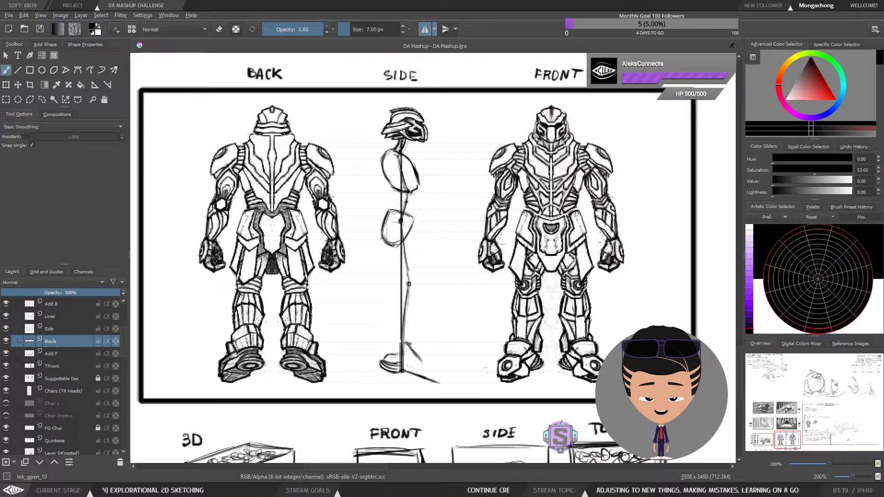
Switch to Picasa Photo Viewer and examine the male and female side-view figures in the anatomy reference My Body Ultimate Guide New.png.
key("alt+Tab")
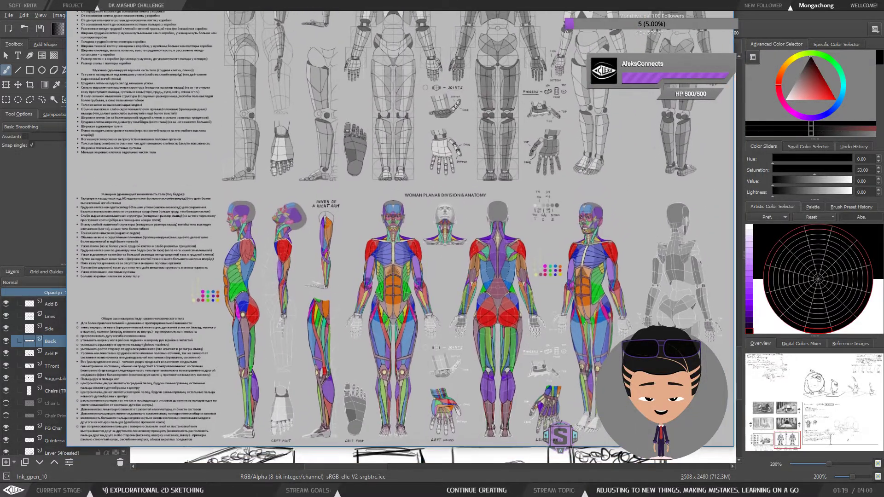
left_click_drag(504, 58, 495, 108)
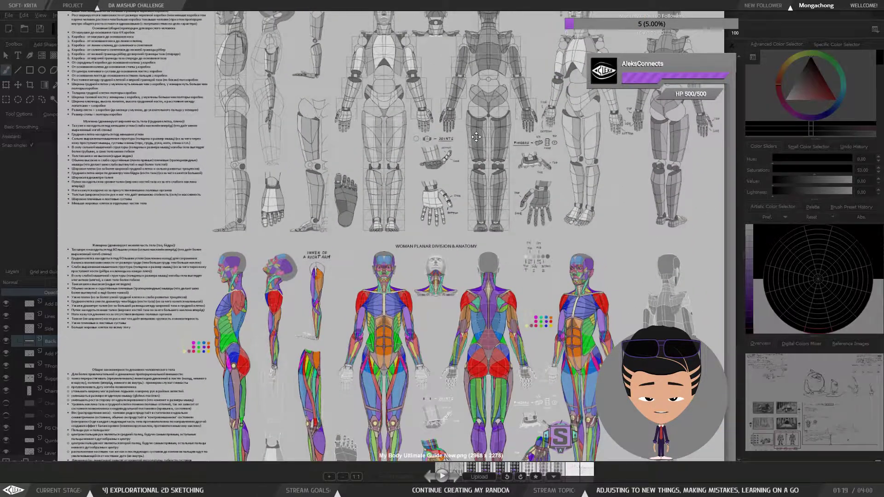
scroll(480, 219, "down", 1)
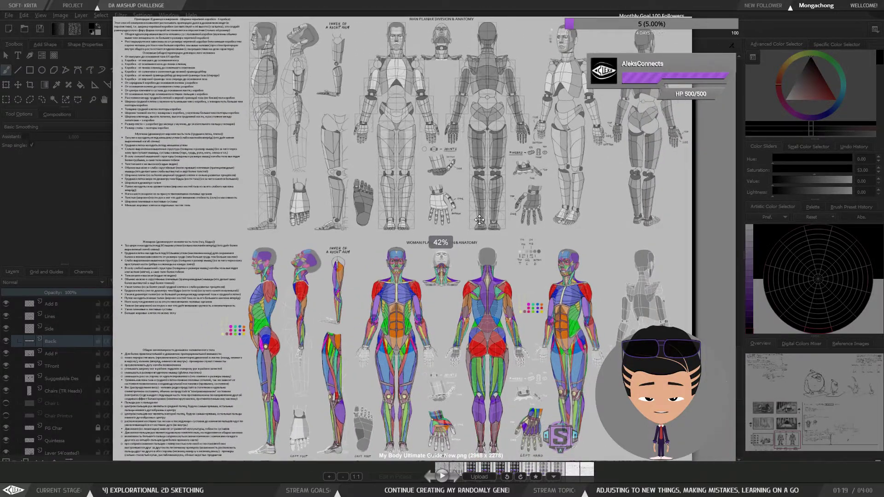
scroll(479, 219, "down", 1)
scroll(478, 240, "up", 1)
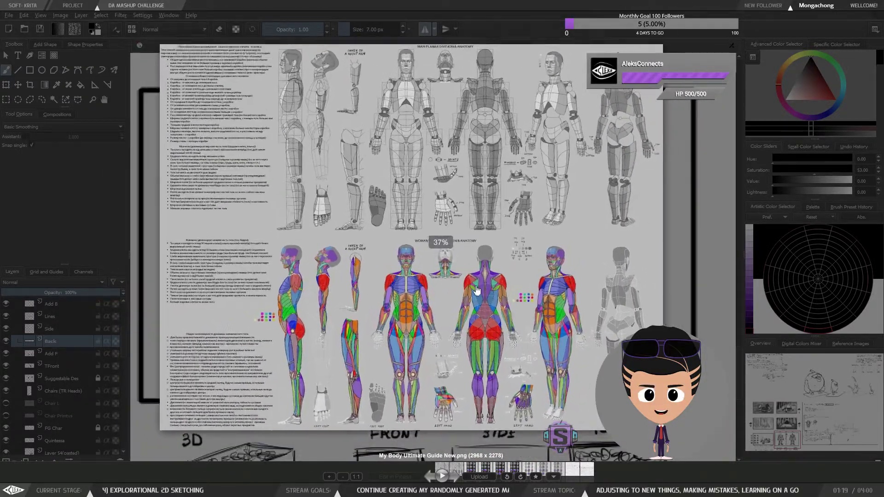
mouse_move(478, 290)
left_mouse_down()
mouse_move(462, 303)
mouse_move(479, 294)
left_mouse_up()
scroll(474, 295, "up", 1)
scroll(474, 295, "up", 1)
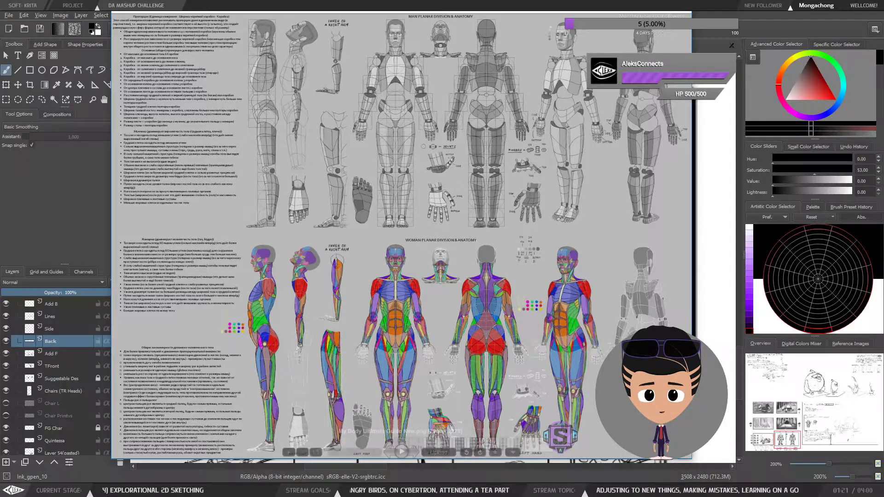
left_click(689, 16)
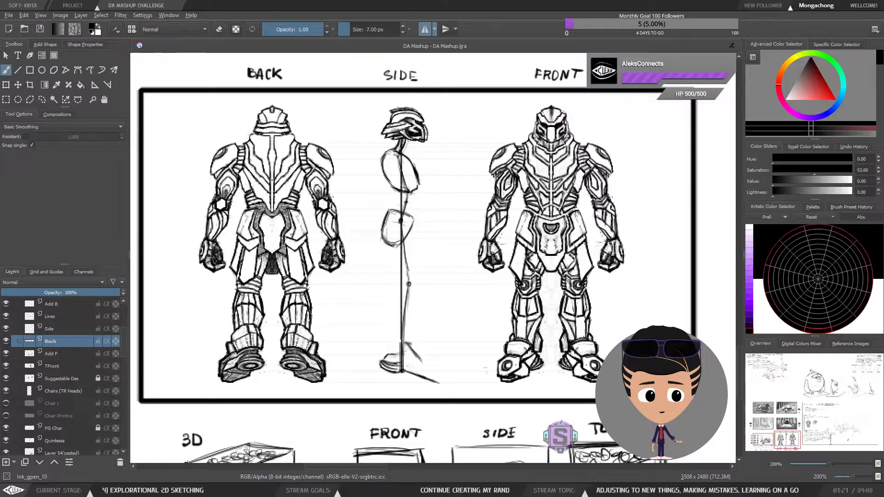
Bring the anatomy guide back up, examine its proportion notes and full-body profiles, and return to the turnaround drawing.
left_click_drag(445, 0, 447, 55)
double_click(447, 55)
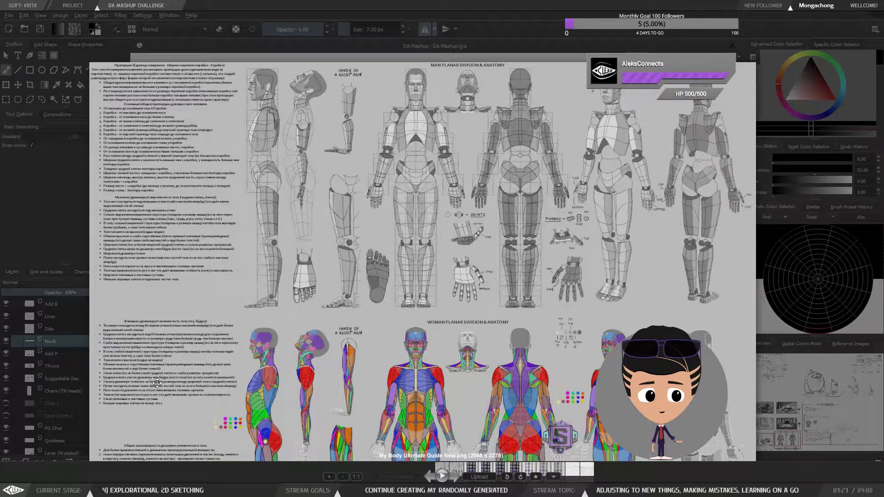
mouse_move(151, 393)
left_mouse_down()
mouse_move(397, 336)
mouse_move(458, 357)
mouse_move(454, 237)
mouse_move(479, 76)
left_mouse_up()
scroll(438, 346, "up", 4)
left_click_drag(527, 145, 488, 313)
left_click_drag(515, 37, 523, 184)
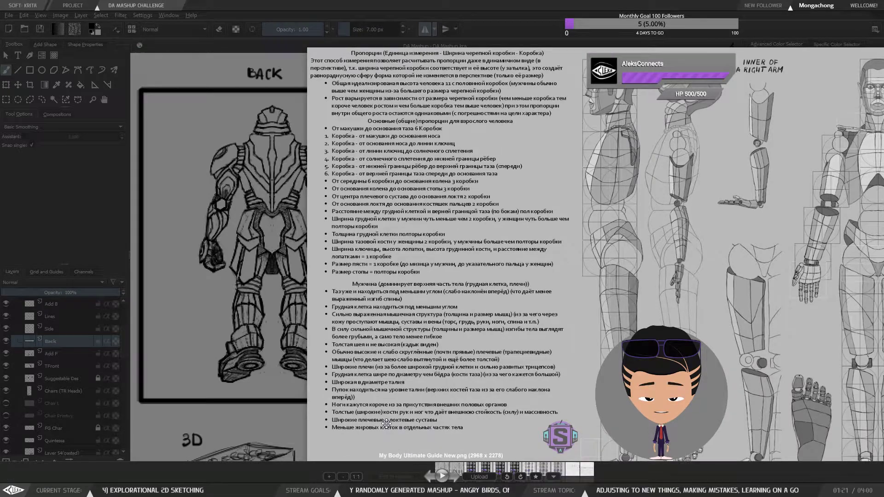
scroll(386, 423, "down", 5)
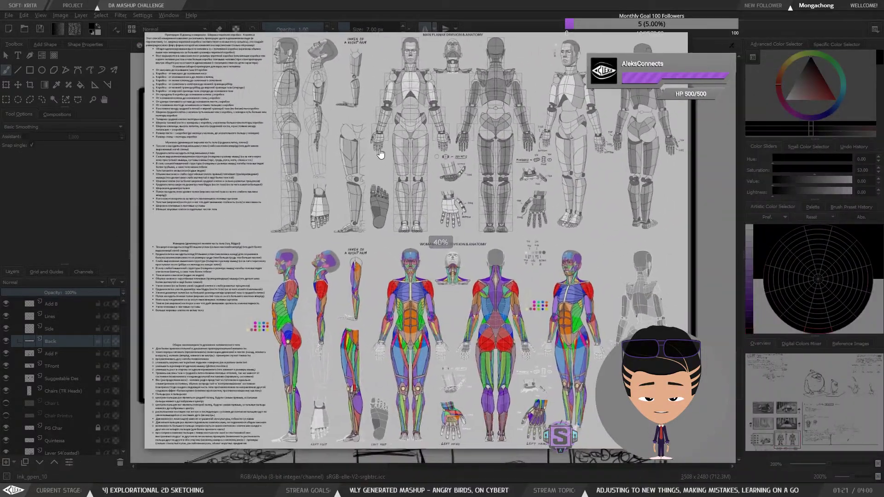
mouse_move(380, 149)
left_mouse_down()
mouse_move(405, 158)
mouse_move(395, 157)
left_mouse_up()
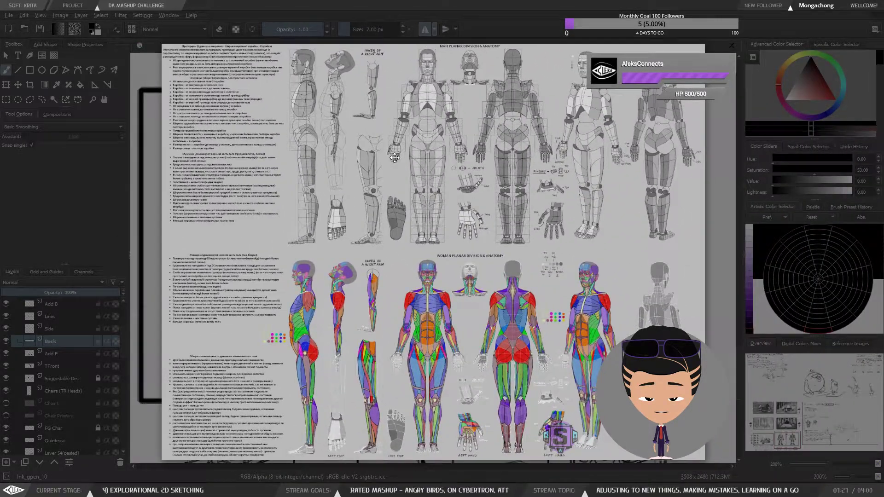
mouse_move(395, 221)
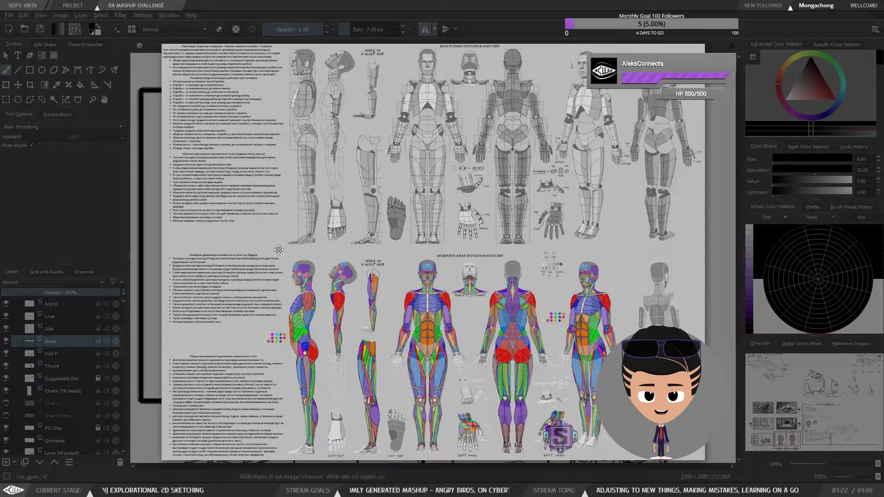
mouse_move(427, 420)
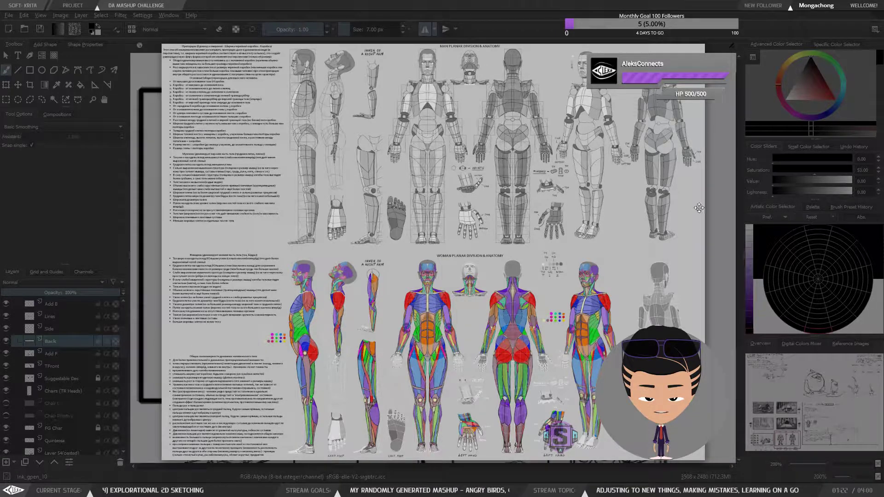
left_click(720, 202)
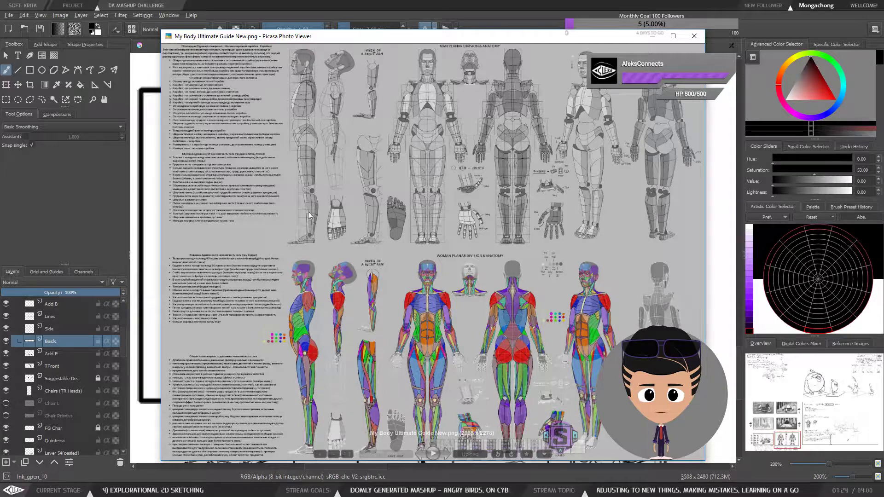
left_click(702, 39)
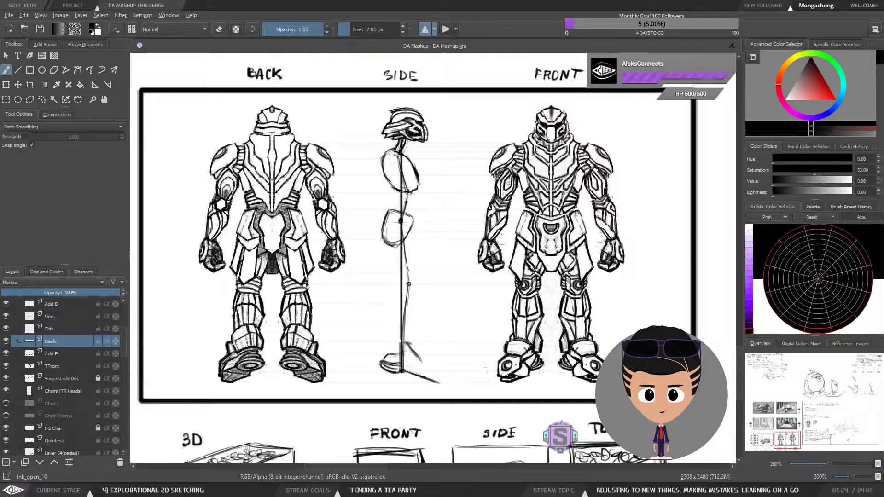
Sketch the side view's leg contours around the skeleton line, from the pelvis through the knee down to the ankle.
mouse_move(433, 206)
left_mouse_down()
mouse_move(425, 231)
mouse_move(432, 210)
left_mouse_up()
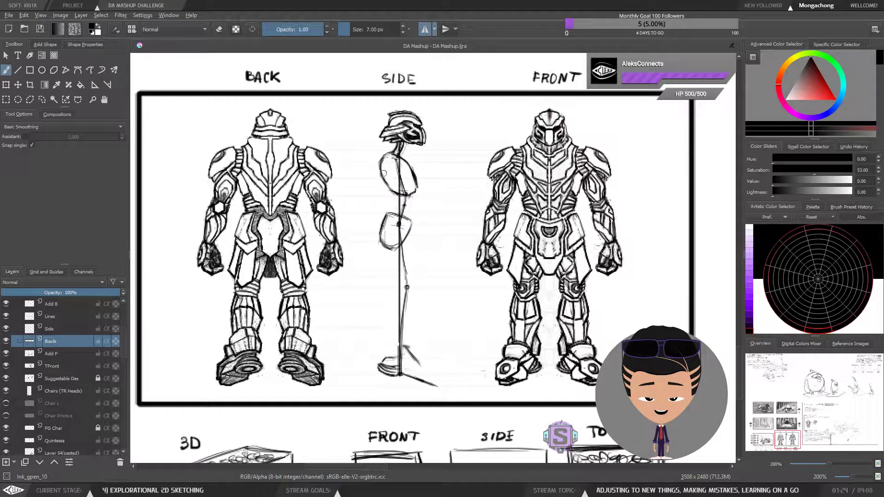
key("e")
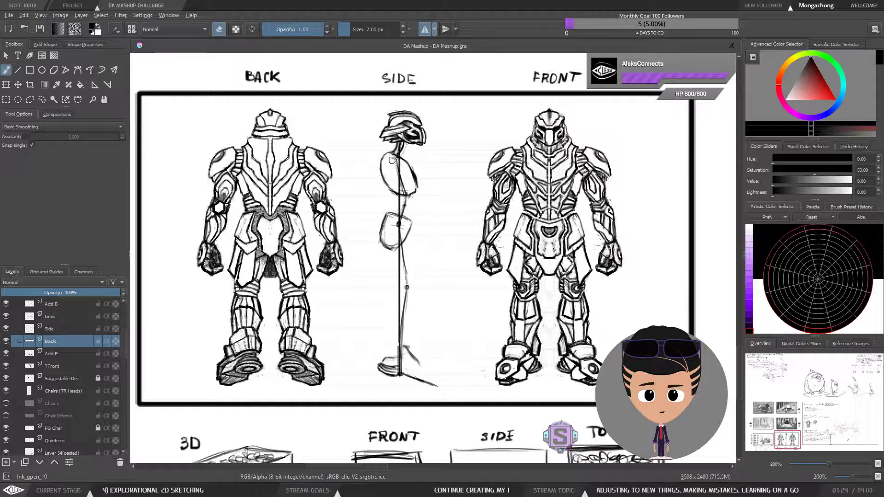
key("e")
left_click_drag(419, 219, 410, 232)
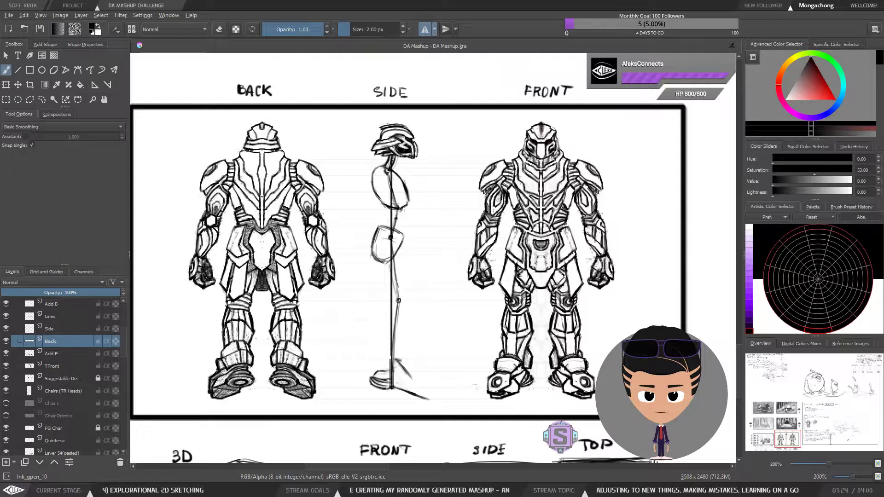
mouse_move(377, 260)
left_mouse_down()
mouse_move(387, 300)
mouse_move(402, 301)
mouse_move(397, 252)
left_mouse_up()
mouse_move(405, 296)
left_mouse_down()
mouse_move(398, 246)
mouse_move(405, 298)
mouse_move(383, 318)
mouse_move(385, 354)
mouse_move(383, 319)
left_mouse_up()
mouse_move(383, 360)
left_mouse_down()
mouse_move(384, 316)
mouse_move(399, 340)
left_mouse_up()
left_click_drag(405, 303, 399, 357)
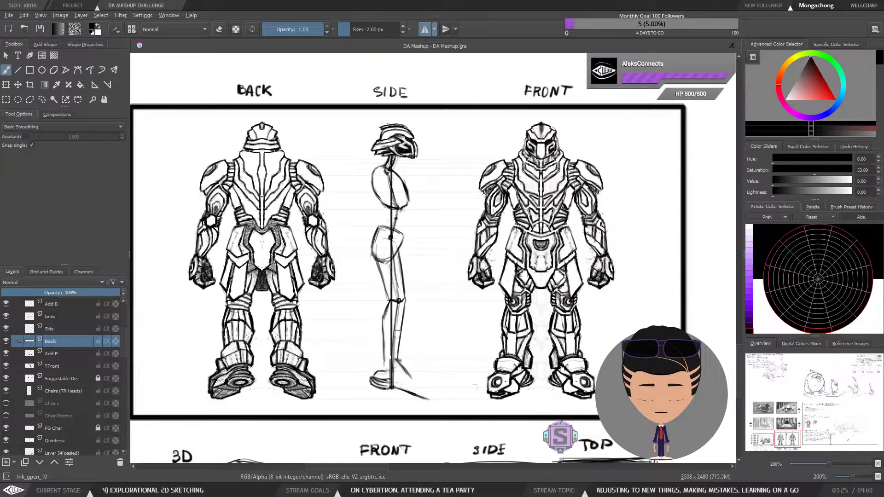
Sketch the side view's torso contours, with the back curving from ribcage into pelvis and the belly running from chest to hip.
scroll(400, 274, "up", 1)
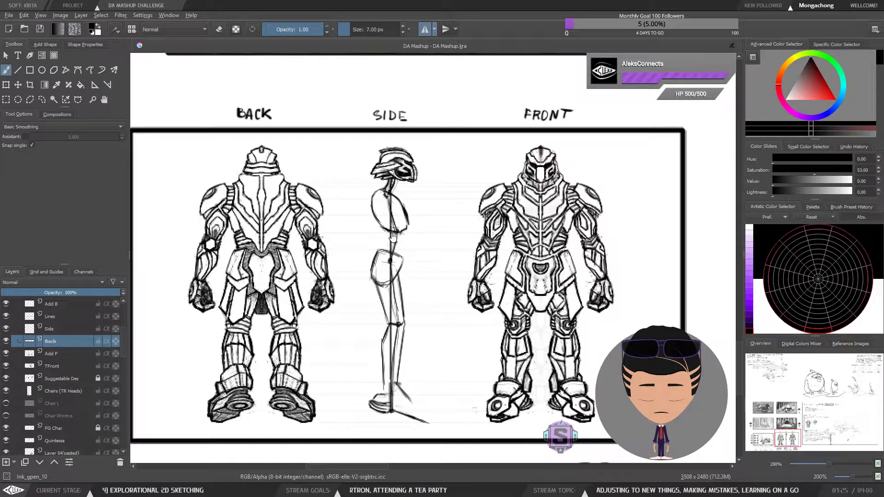
scroll(393, 237, "up", 1)
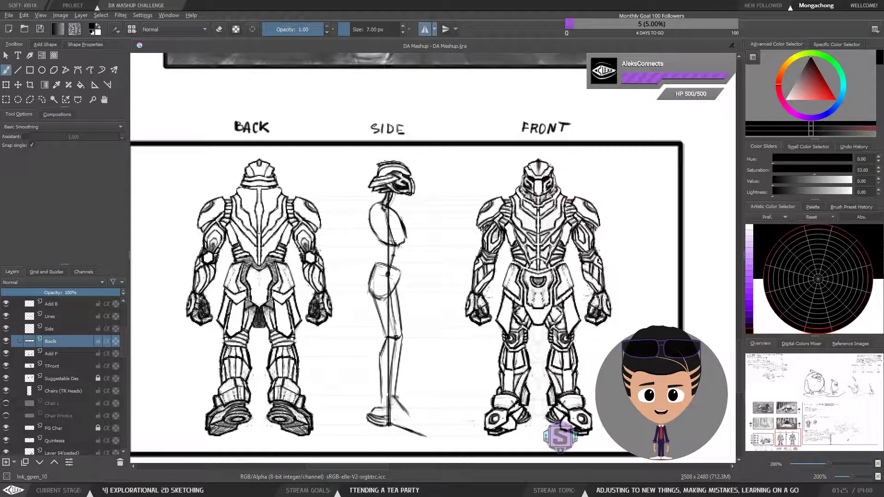
mouse_move(384, 246)
left_mouse_down()
mouse_move(378, 263)
mouse_move(373, 227)
left_mouse_up()
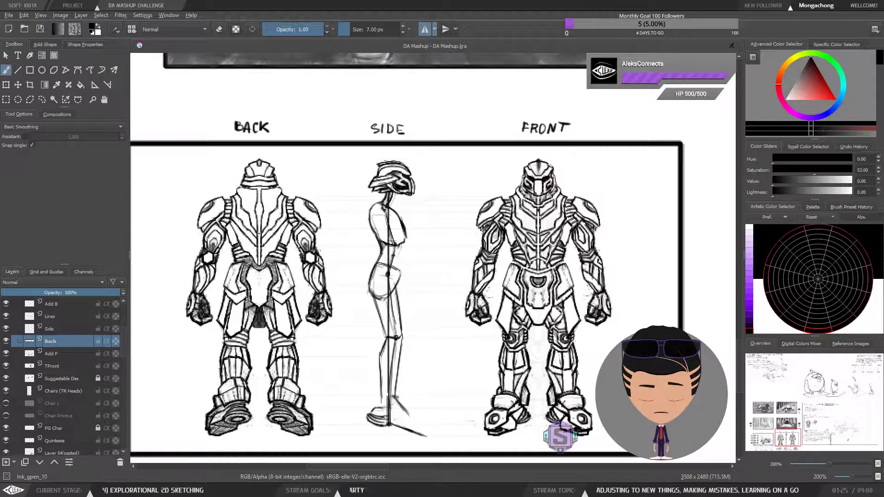
left_click_drag(407, 261, 398, 279)
mouse_move(408, 237)
left_mouse_down()
mouse_move(397, 283)
mouse_move(408, 251)
left_mouse_up()
left_click_drag(396, 209, 415, 265)
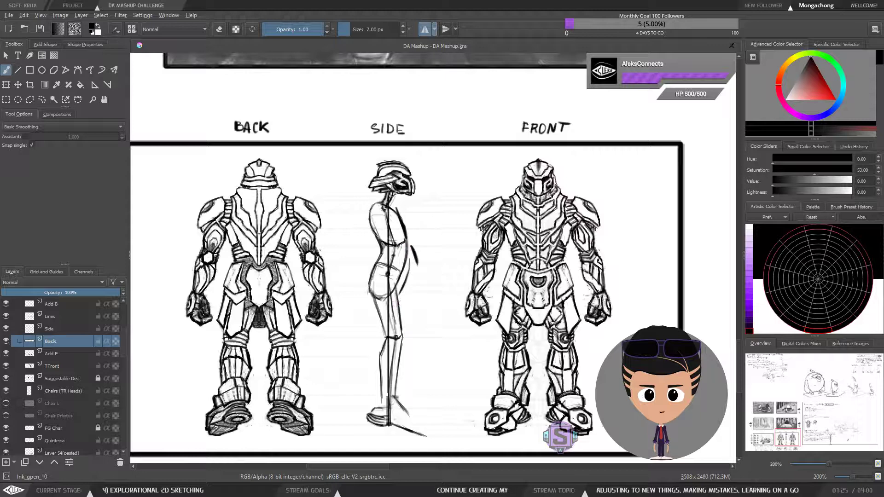
Undo the extra strokes in front of the side view's belly and hip, and check the figure with the canvas mirrored.
key("ctrl+z")
key("ctrl+z")
key("ctrl+z")
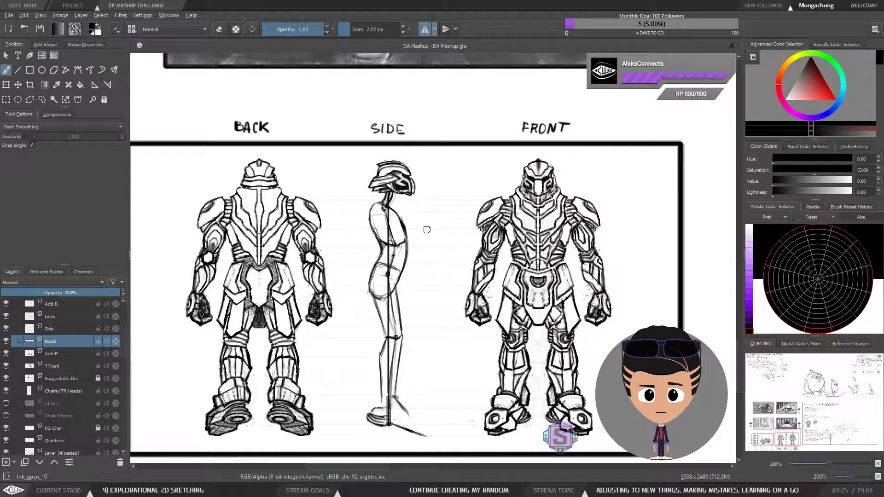
key("m")
key("m")
left_click_drag(431, 371, 410, 309)
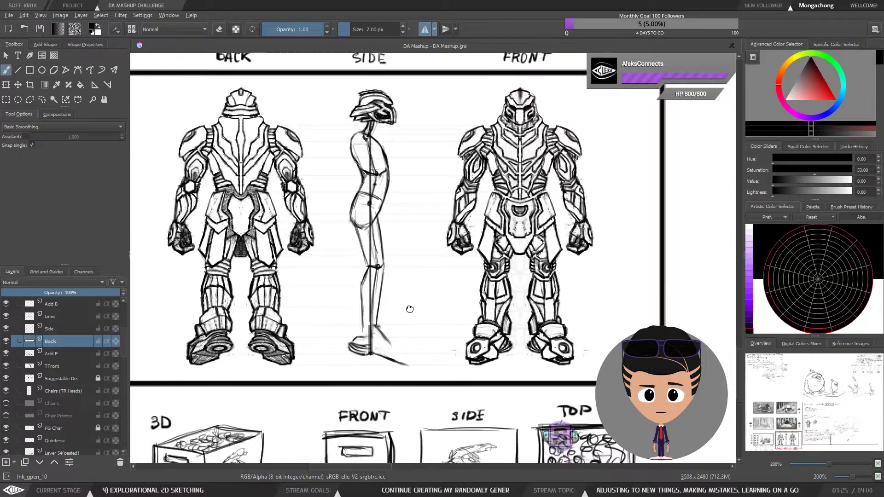
left_click_drag(398, 278, 407, 304)
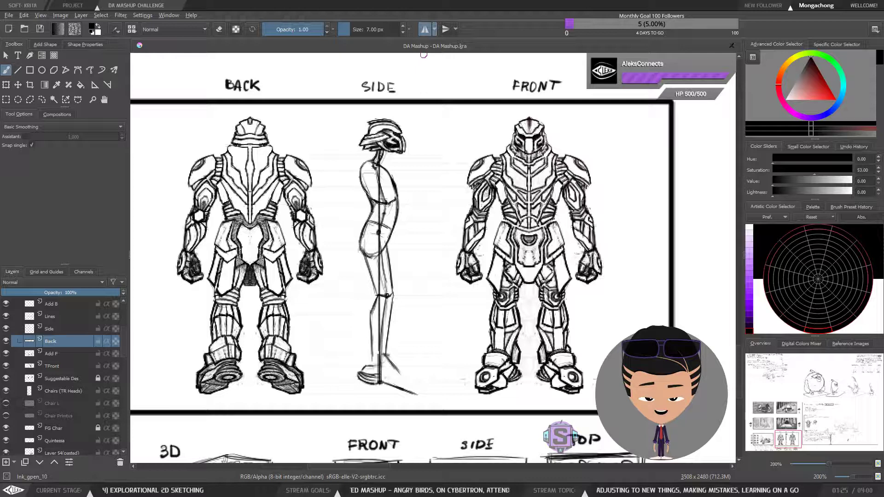
left_click_drag(406, 331, 408, 328)
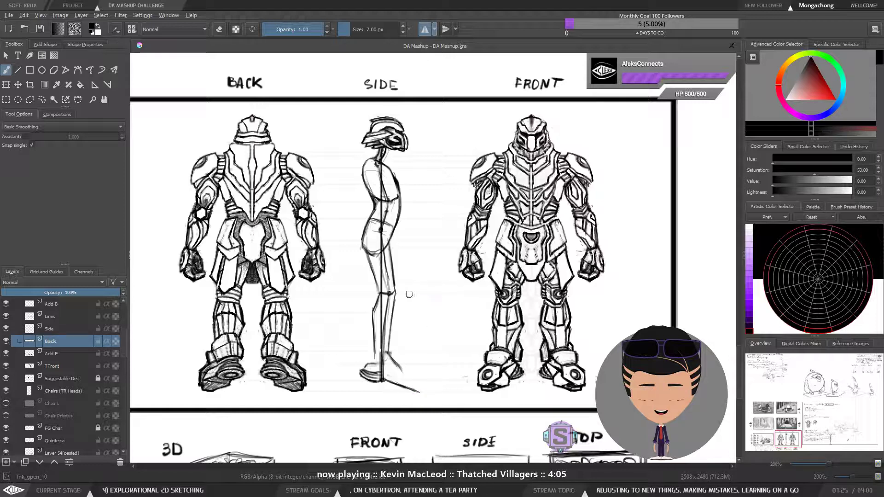
Shorten the side view's sole line at the toe, retouch its tip and erase the lower part of the slanted instep stroke.
key("e")
left_click_drag(422, 394, 394, 387)
key("e")
key("e")
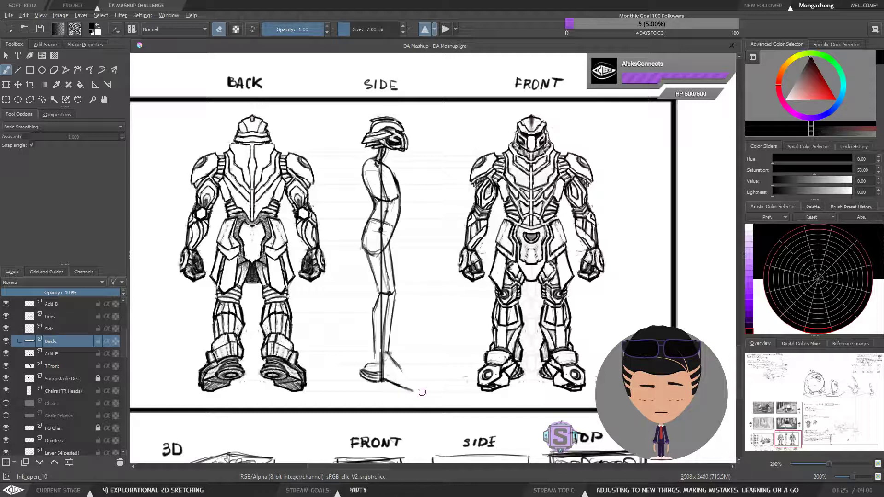
key("e")
left_click_drag(413, 392, 408, 390)
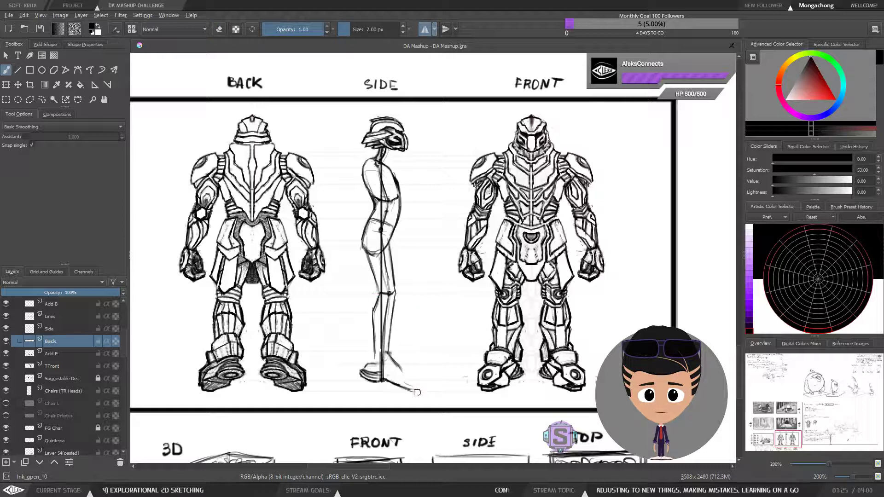
key("e")
left_click_drag(398, 363, 400, 373)
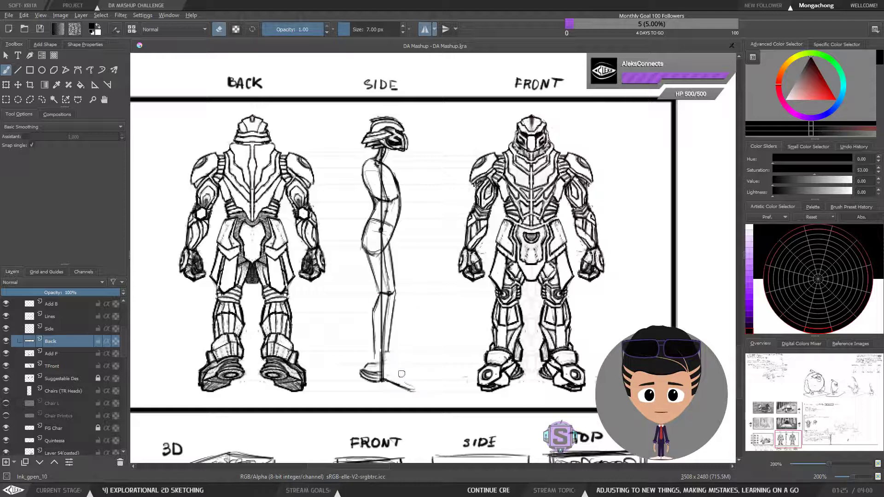
Mark the side view's width with a surrounding box and a horizontal double-headed arrow, and undo those marks.
key("e")
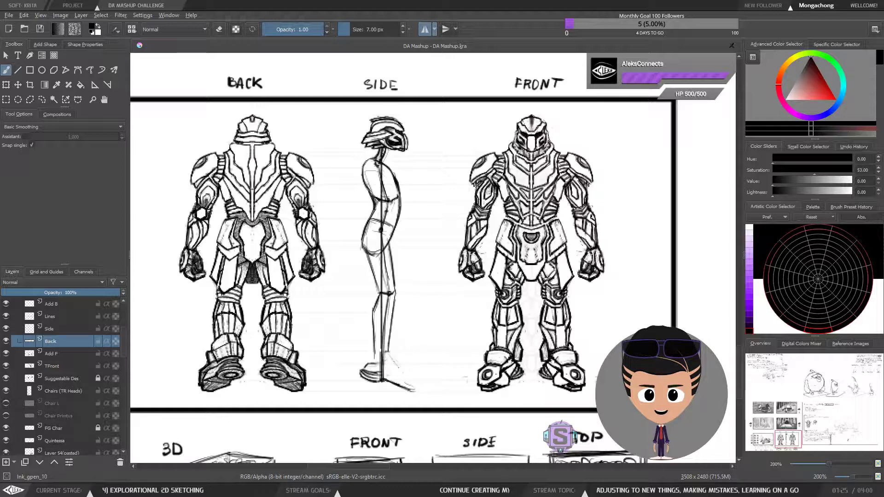
mouse_move(392, 342)
left_mouse_down()
mouse_move(390, 367)
mouse_move(386, 352)
left_mouse_up()
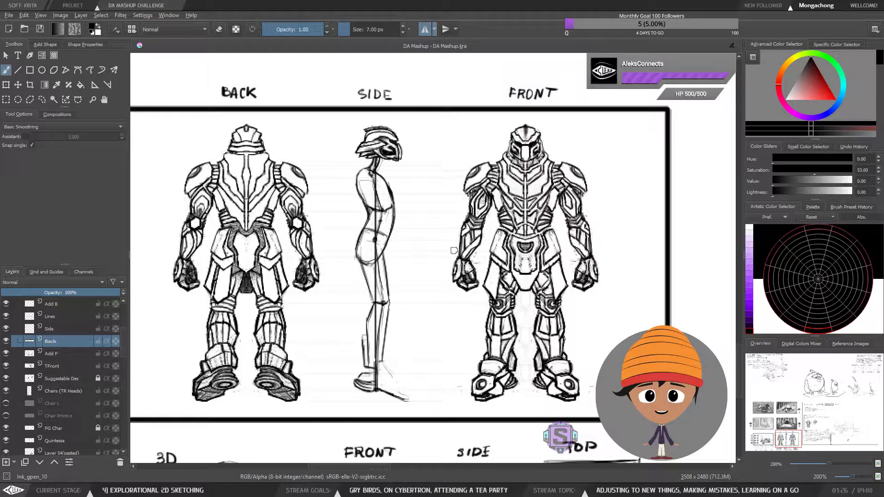
mouse_move(344, 124)
left_mouse_down()
mouse_move(356, 415)
mouse_move(407, 416)
mouse_move(409, 121)
mouse_move(341, 124)
left_mouse_up()
left_click_drag(351, 216, 404, 216)
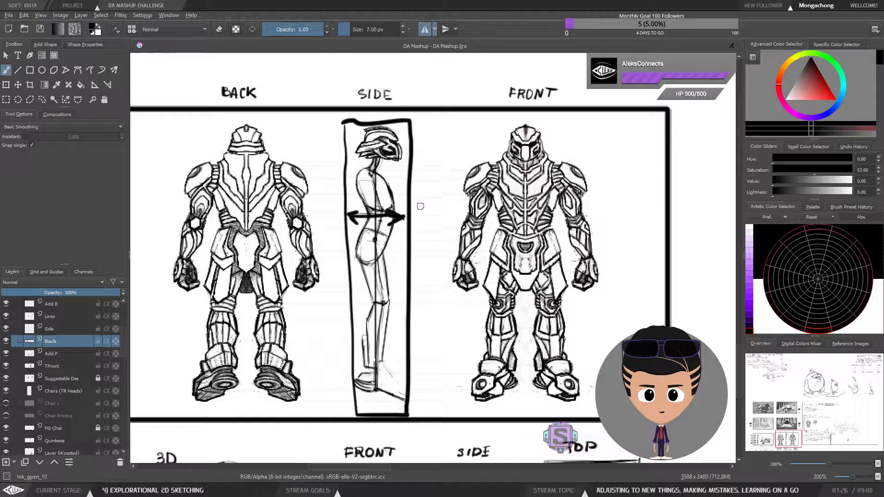
key("l")
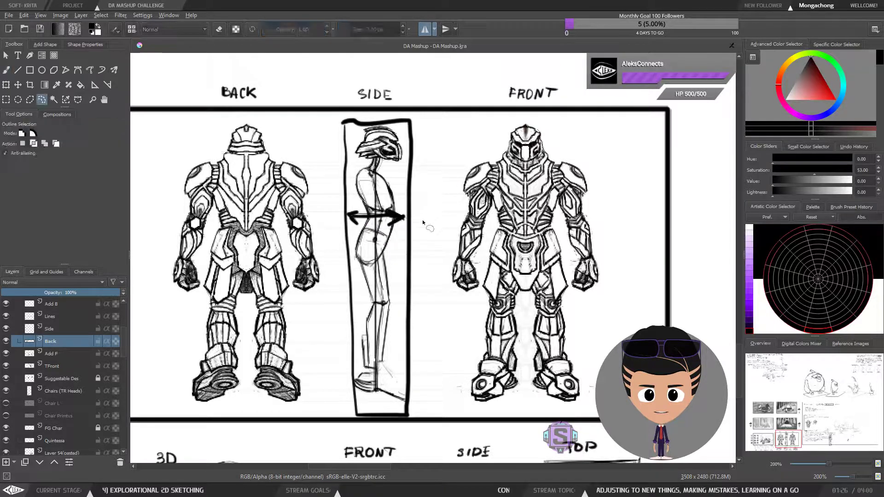
key("ctrl+z")
key("ctrl+z")
key("ctrl+z")
key("ctrl+z")
key("ctrl+z")
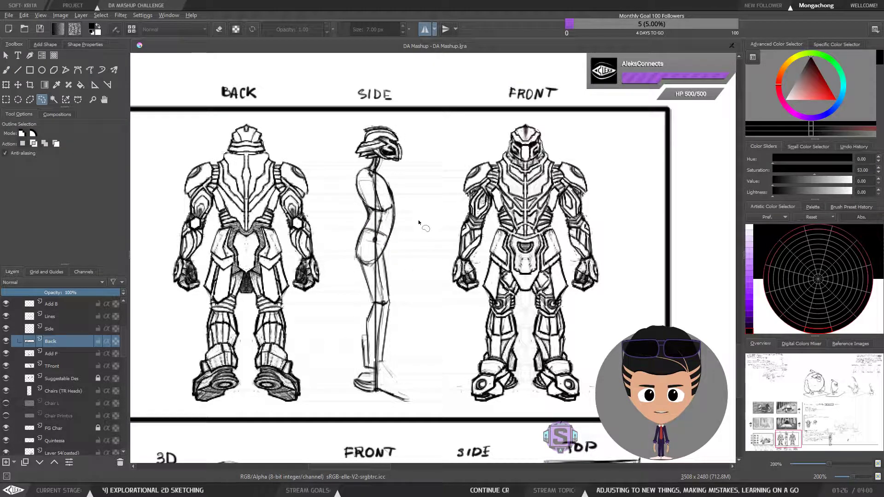
key("b")
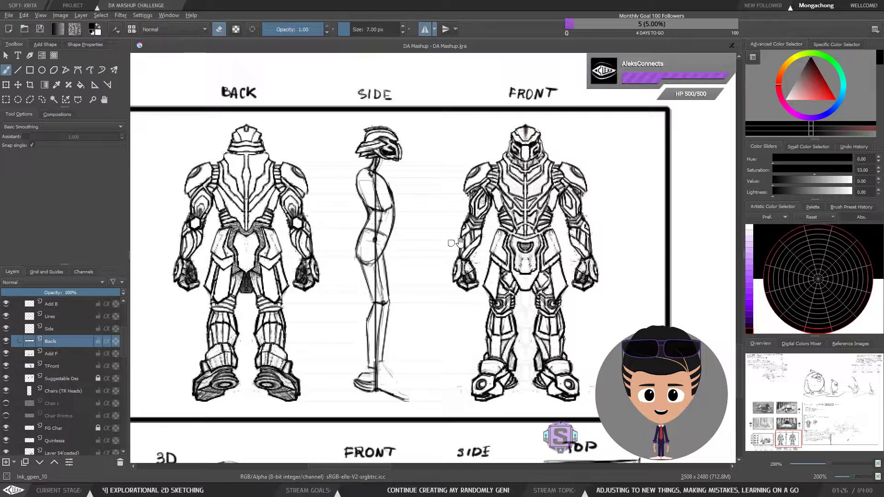
Sketch a scratch diagram of a vertical line crossed by a small box in the blank space between the turnaround frame and the notes.
left_click_drag(676, 251, 404, 243)
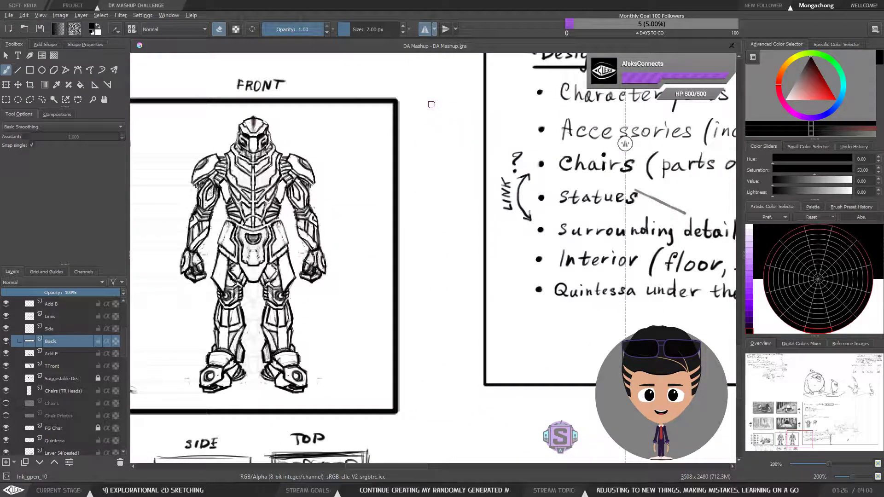
left_click_drag(435, 105, 440, 377)
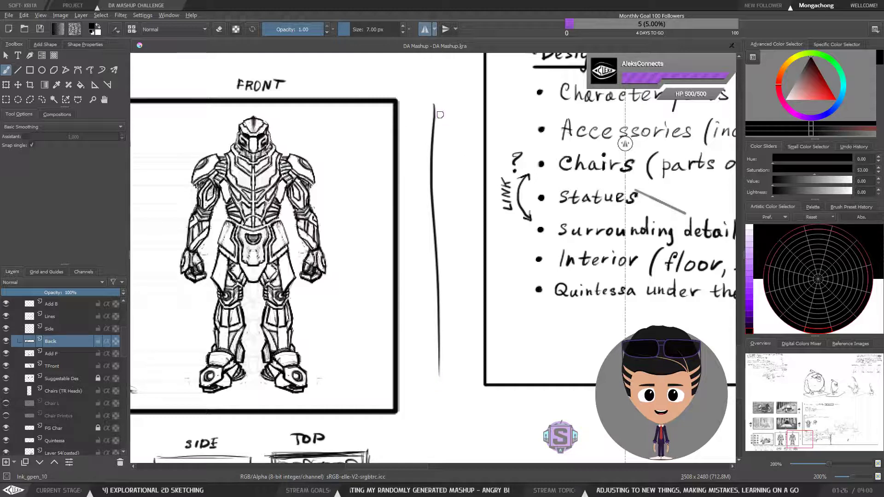
mouse_move(438, 171)
left_mouse_down()
mouse_move(450, 171)
mouse_move(455, 185)
mouse_move(470, 181)
left_mouse_up()
left_click_drag(409, 217, 410, 261)
left_click_drag(408, 218, 463, 220)
left_click_drag(406, 261, 471, 260)
left_click_drag(462, 218, 462, 268)
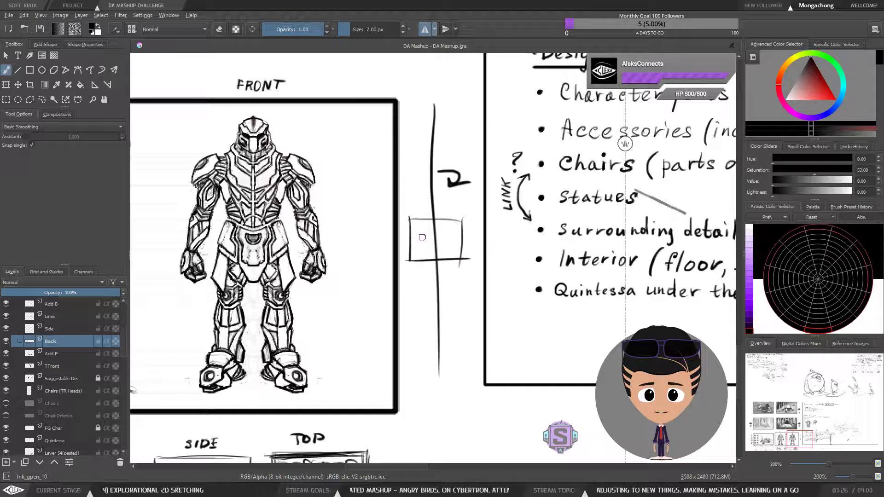
mouse_move(432, 226)
left_mouse_down()
mouse_move(428, 257)
mouse_move(441, 244)
left_mouse_up()
mouse_move(442, 242)
left_mouse_down()
mouse_move(439, 258)
mouse_move(478, 225)
mouse_move(450, 63)
mouse_move(409, 258)
mouse_move(482, 377)
mouse_move(479, 251)
left_mouse_up()
Outline-select the scratch diagram beside the turnaround frame, delete it and clear the selection.
key("l")
key("Delete")
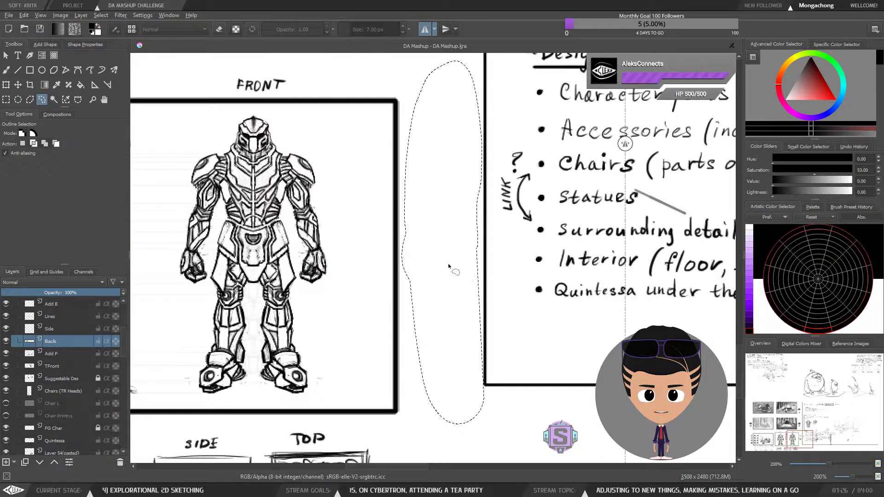
key("ctrl+shift+a")
key("b")
Sketch light guide strokes behind the side view's thigh and draw a banded joint around its knee.
left_click_drag(375, 301, 600, 322)
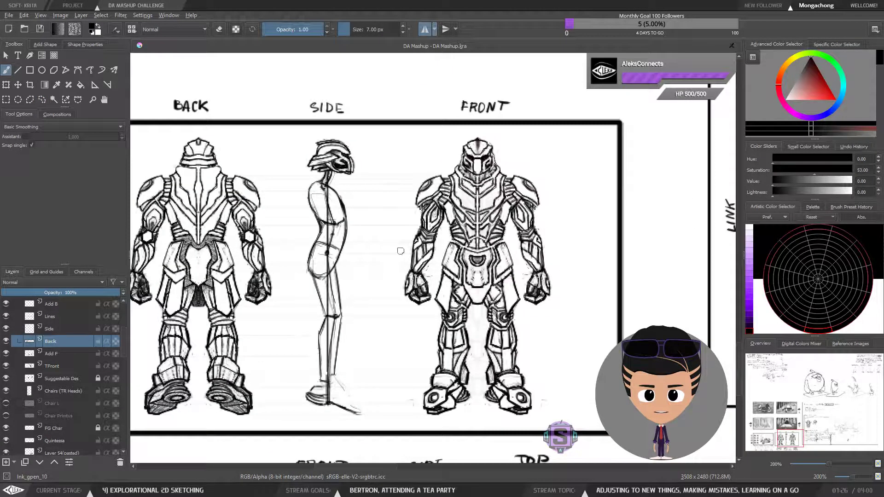
left_click_drag(362, 265, 375, 233)
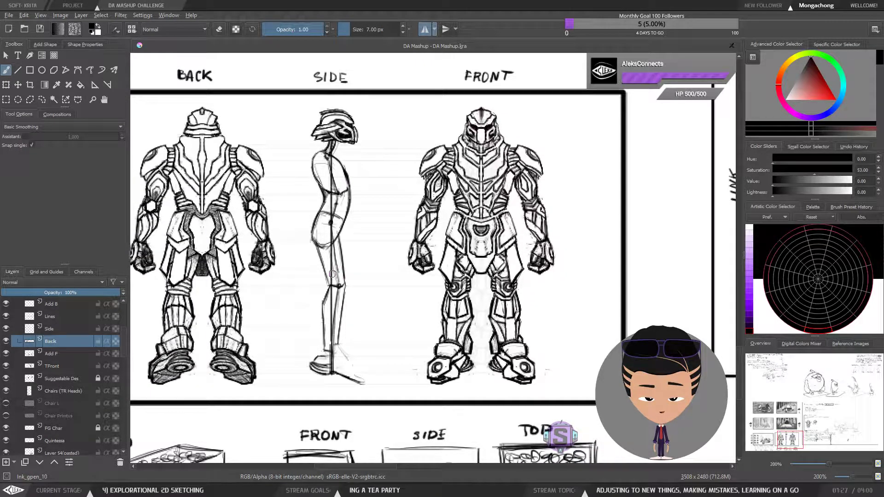
mouse_move(354, 339)
left_mouse_down()
mouse_move(369, 342)
mouse_move(366, 351)
left_mouse_up()
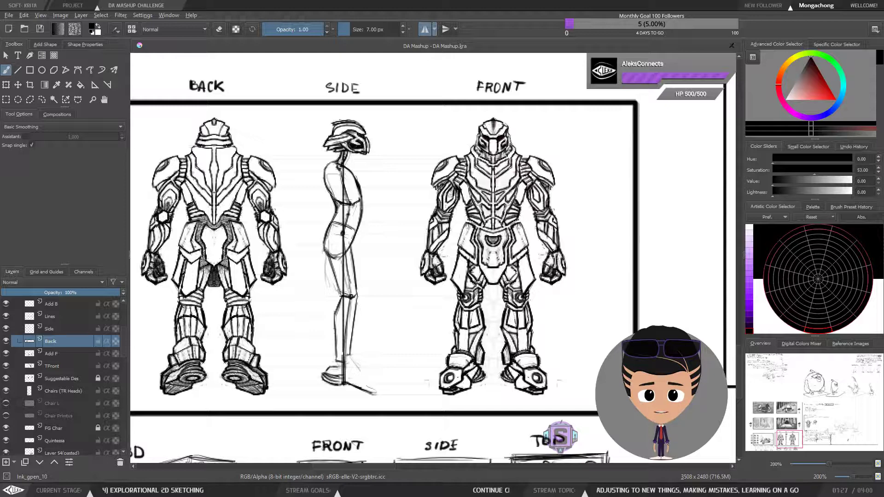
left_click_drag(336, 290, 347, 297)
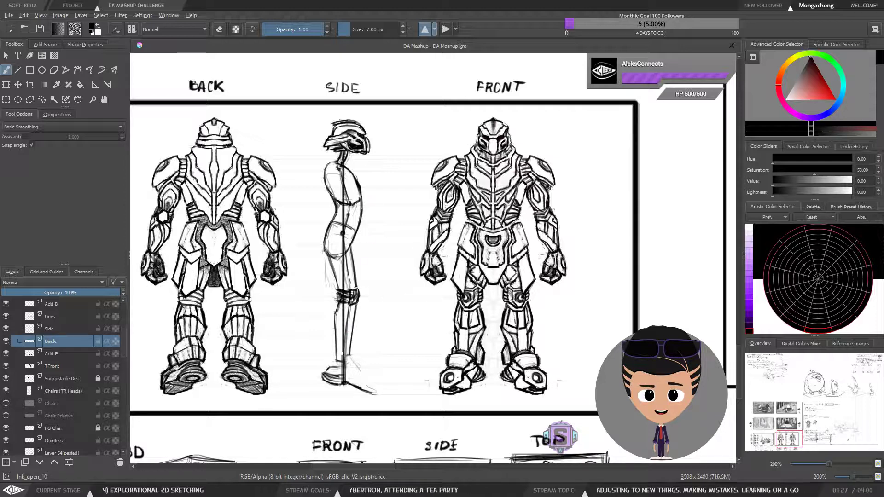
key("e")
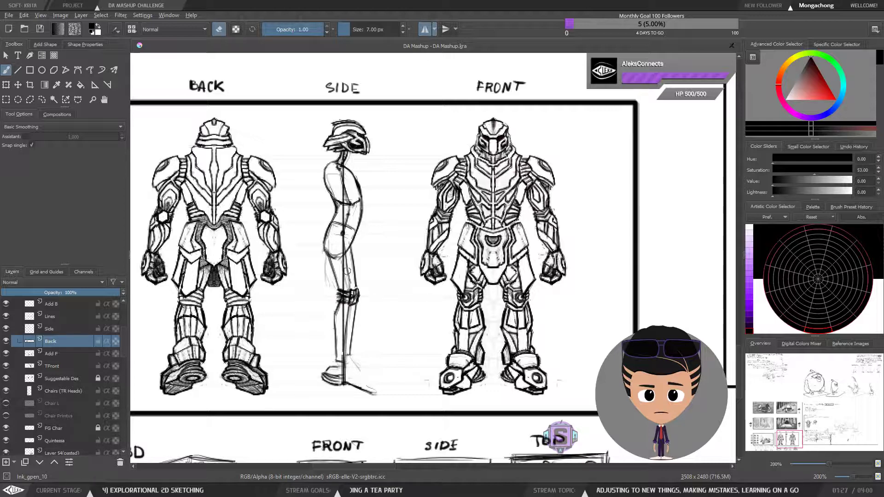
key("e")
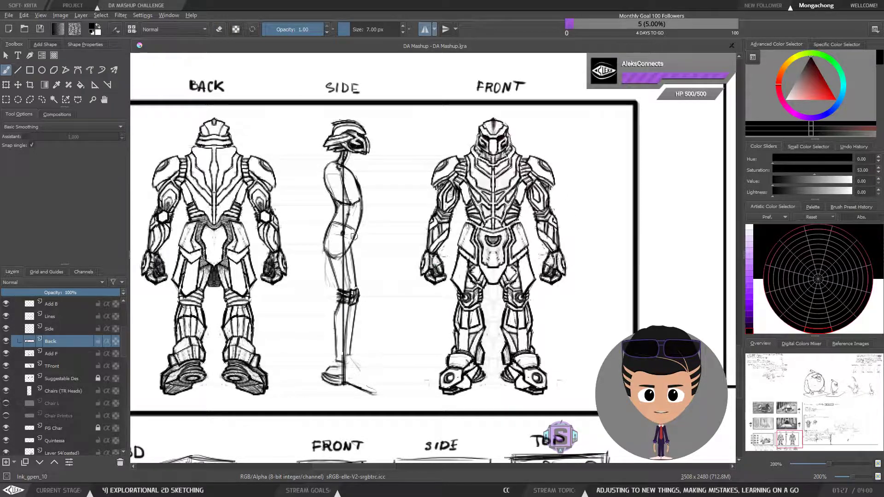
Rework the side view's calf contour so it bulges behind the shin from below the knee to the ankle.
left_click_drag(376, 297, 382, 283)
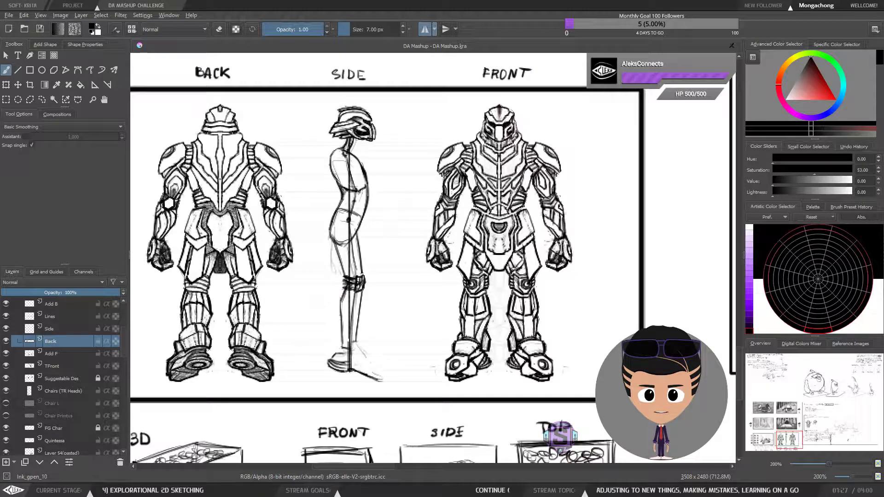
key("e")
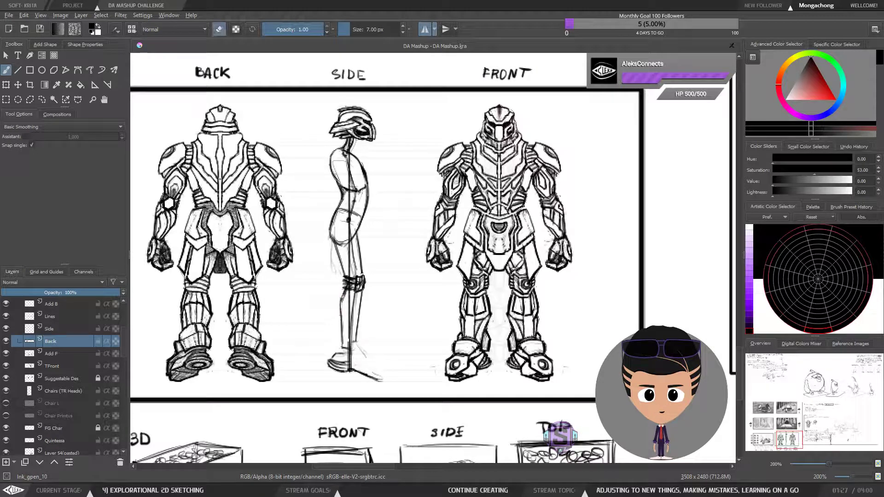
key("e")
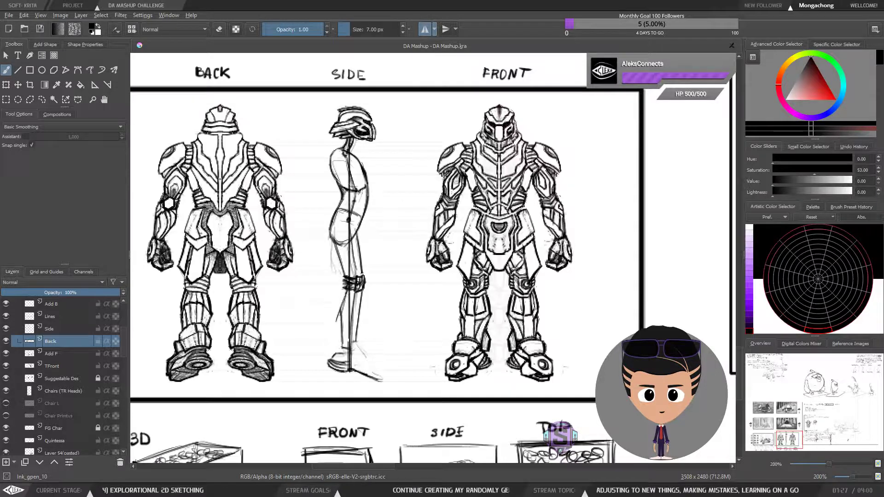
key("ctrl+z")
mouse_move(346, 297)
left_mouse_down()
mouse_move(339, 328)
mouse_move(357, 345)
left_mouse_up()
key("ctrl+z")
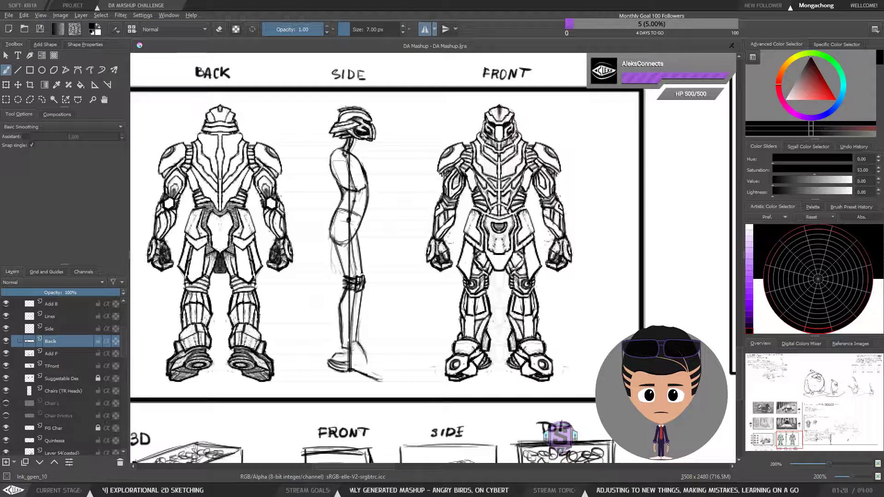
Redraw the side view's instep sloping from the ankle to the toe, and darken the front of the sole line.
key("e")
mouse_move(367, 360)
left_mouse_down()
mouse_move(363, 353)
mouse_move(367, 359)
left_mouse_up()
key("e")
key("ctrl+z")
key("e")
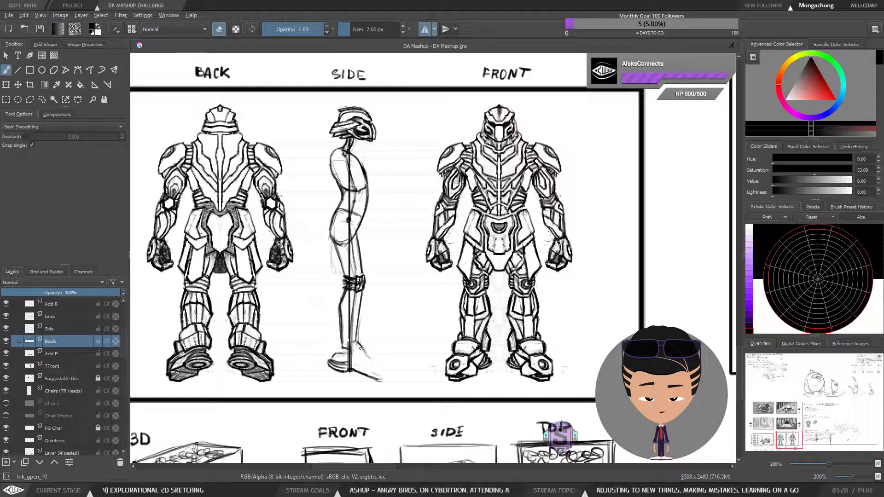
key("e")
key("e")
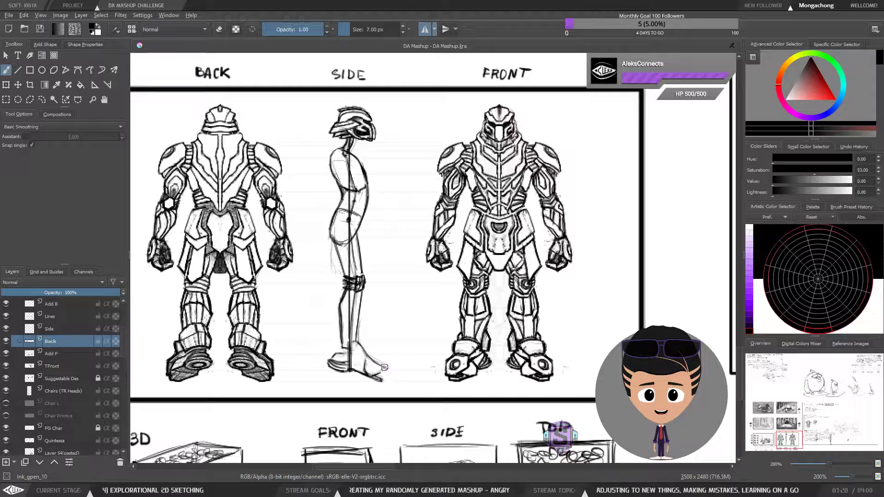
Erase the excess toe line on the side view's foot and draw an angular ankle plate over the instep.
key("e")
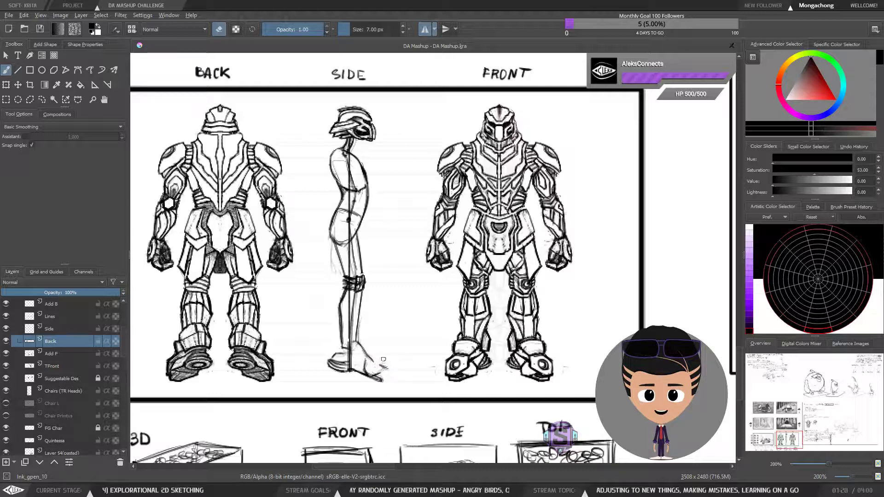
left_click_drag(383, 360, 393, 361)
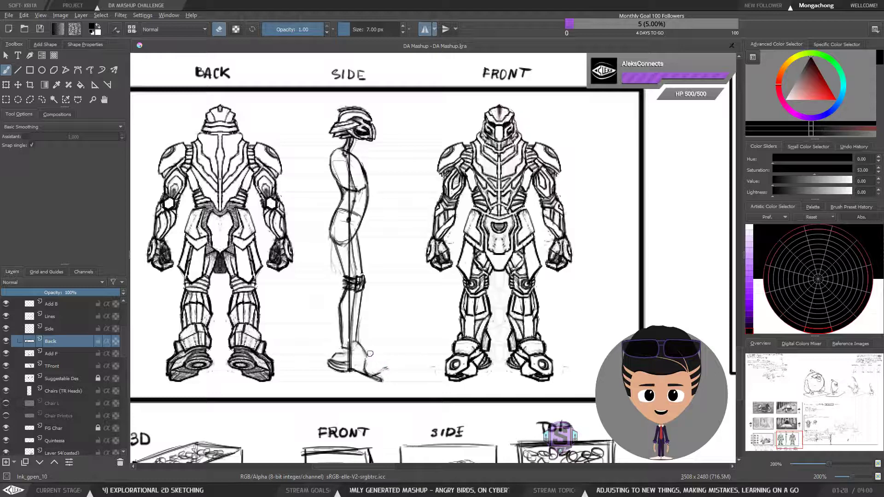
key("e")
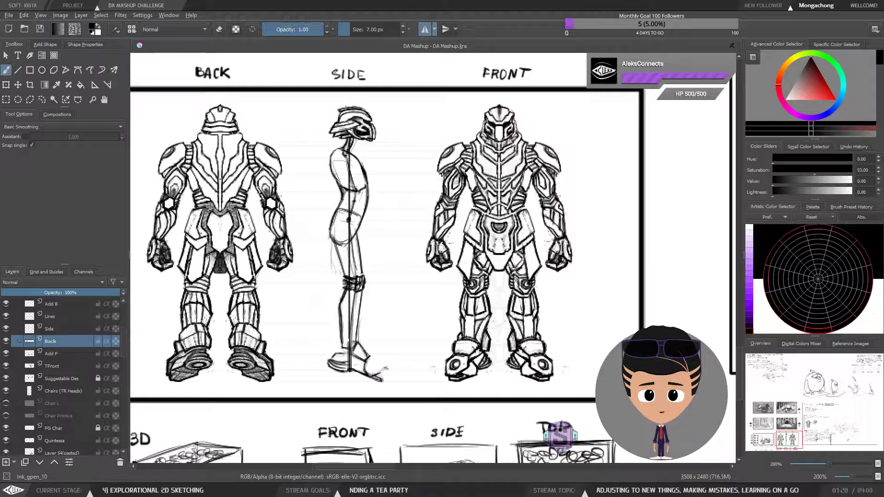
key("e")
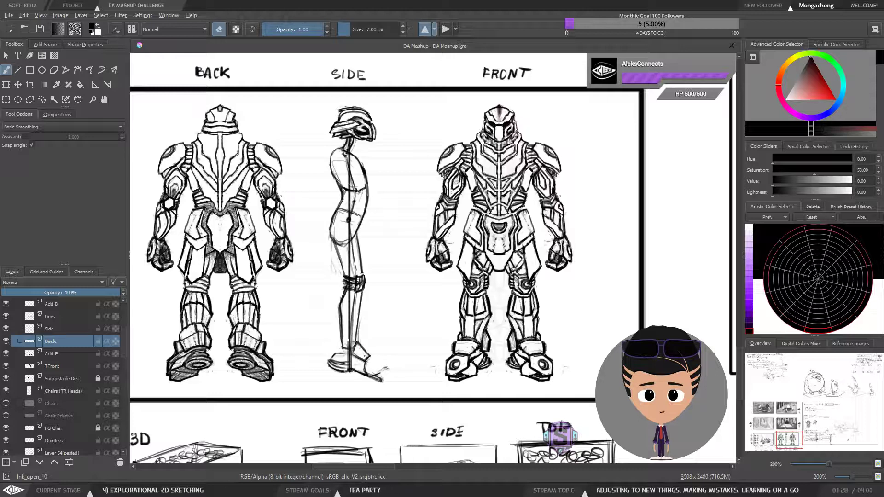
key("e")
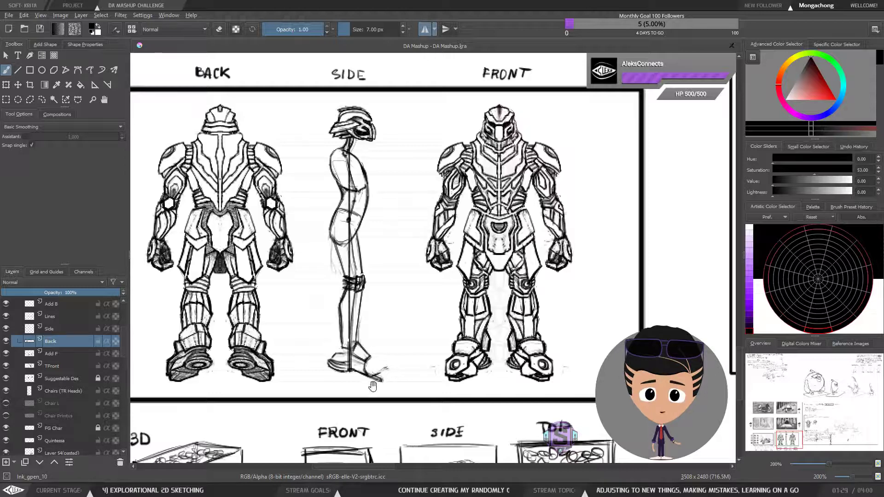
Draw small curved marks beside the front and back views' feet, and undo them.
left_click_drag(372, 387, 407, 367)
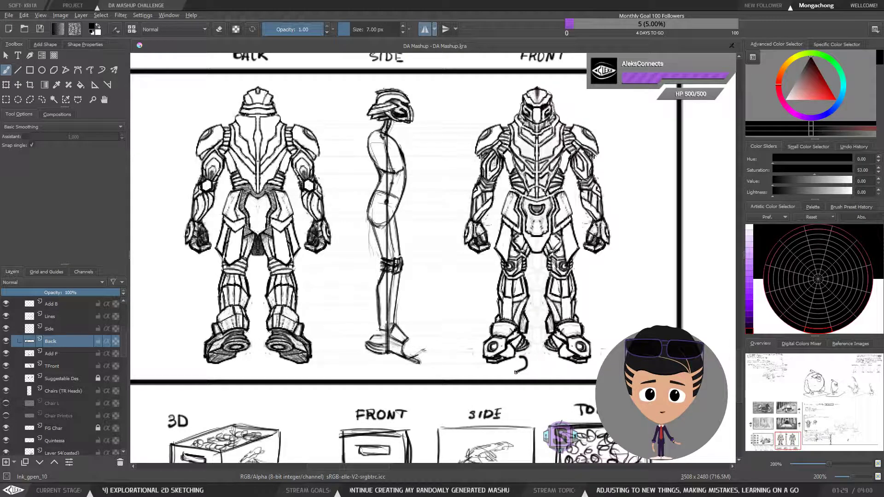
left_click_drag(197, 344, 189, 359)
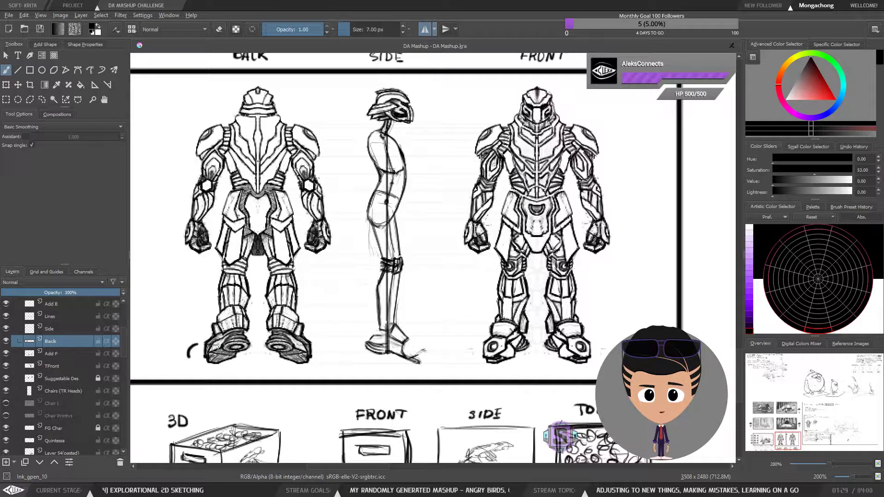
key("ctrl+z")
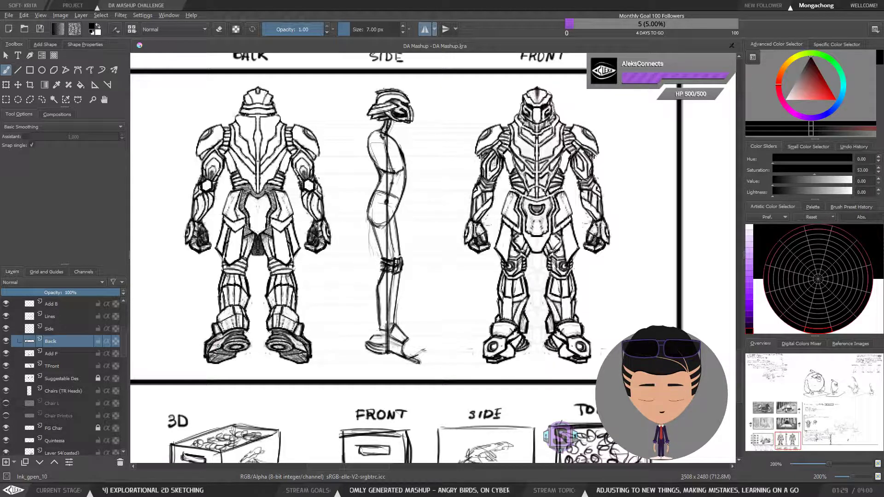
Annotate the feet with direction arrows and curves linking the back view to the front view, and undo all these marks.
mouse_move(218, 346)
left_mouse_down()
mouse_move(168, 323)
mouse_move(171, 336)
left_mouse_up()
left_click_drag(169, 324, 190, 329)
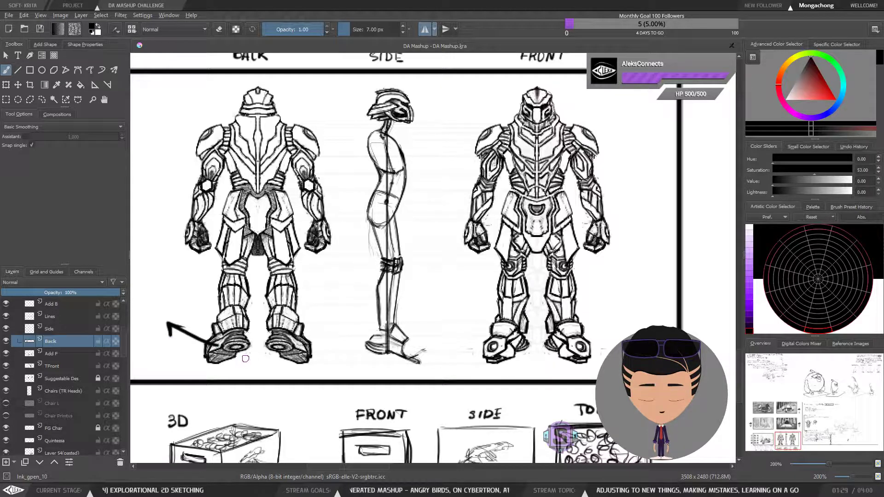
mouse_move(241, 355)
left_mouse_down()
mouse_move(261, 359)
mouse_move(251, 365)
left_mouse_up()
mouse_move(276, 366)
left_mouse_down()
mouse_move(432, 374)
mouse_move(519, 363)
left_mouse_up()
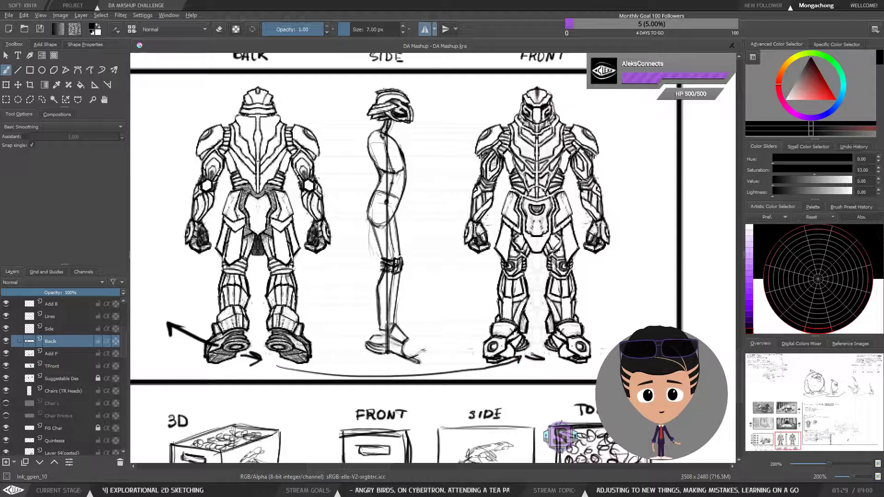
key("ctrl+z")
key("ctrl+z")
key("ctrl+z")
key("ctrl+z")
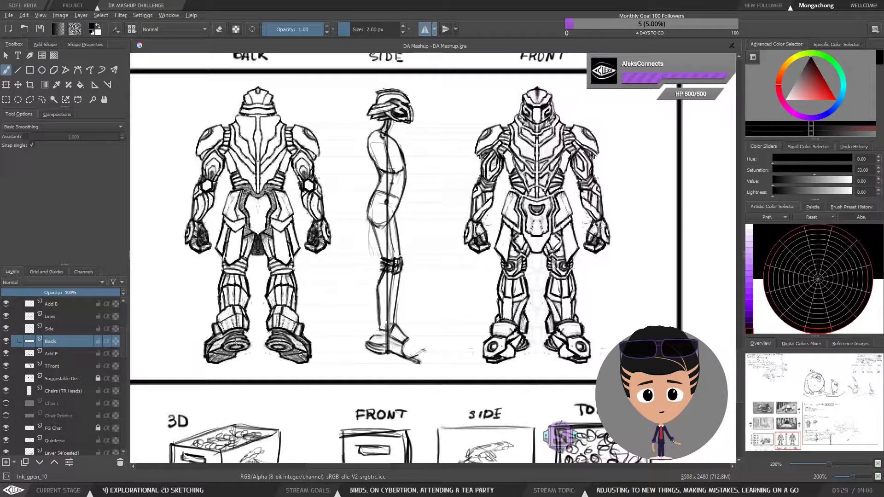
mouse_move(218, 346)
left_mouse_down()
mouse_move(255, 381)
mouse_move(379, 407)
mouse_move(461, 394)
mouse_move(494, 378)
mouse_move(514, 348)
left_mouse_up()
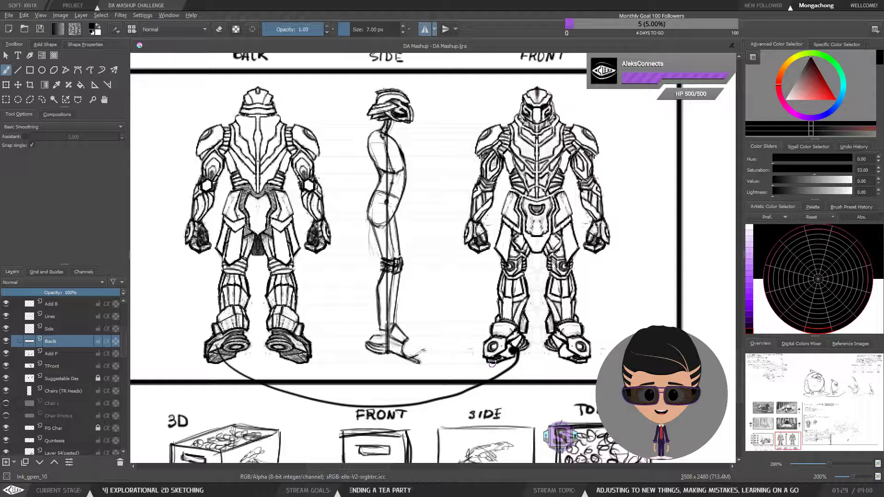
key("ctrl+z")
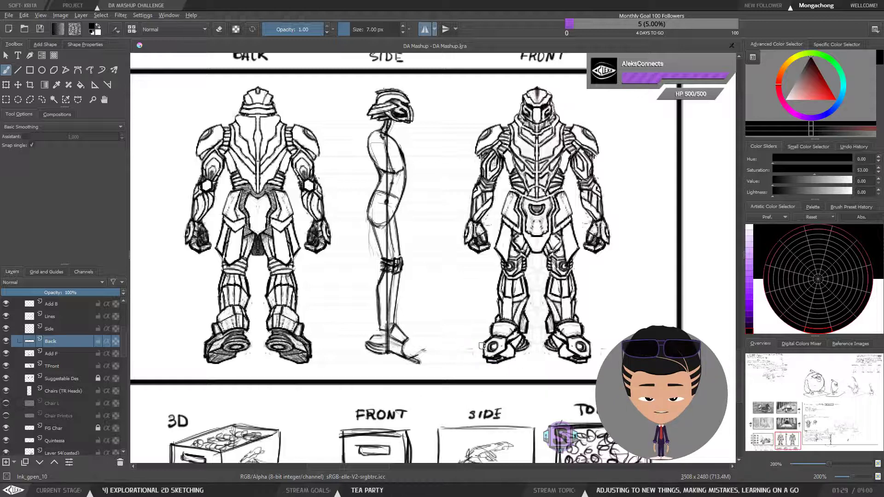
Draw a long curve from the front view's foot to the outer edge of the back view's foot, and undo it.
mouse_move(488, 343)
left_mouse_down()
mouse_move(396, 382)
mouse_move(210, 357)
left_mouse_up()
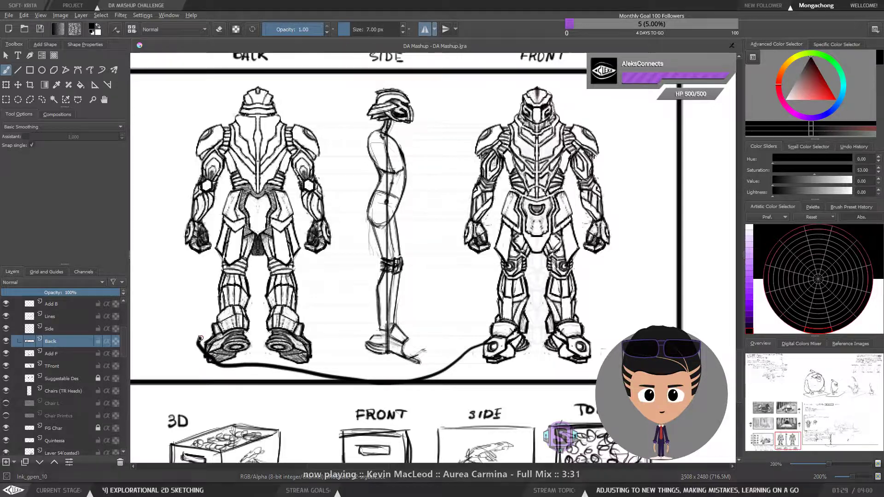
key("ctrl+z")
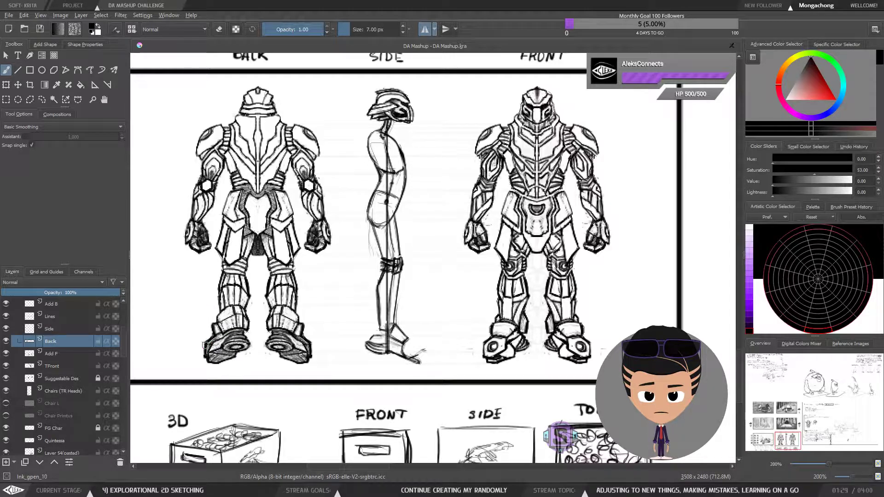
Move the vertical mirror axis onto the back view's centre line and switch the brush to erasing for work on its feet.
left_click_drag(266, 366, 337, 396)
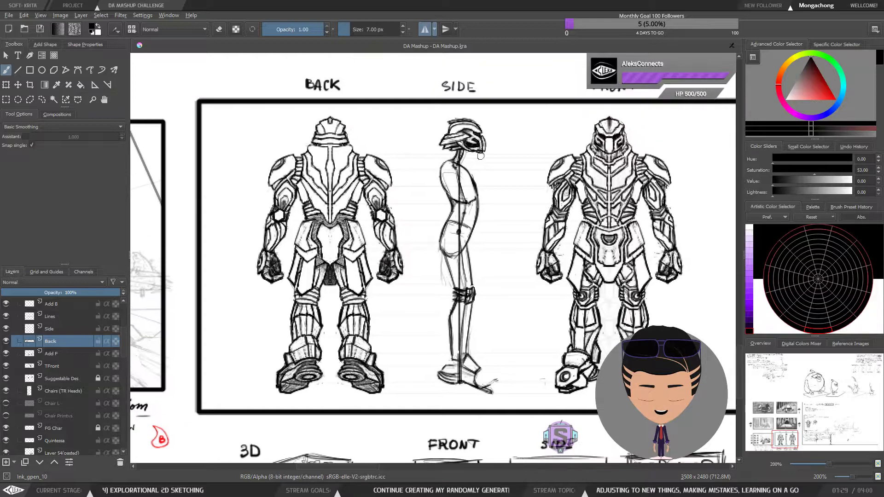
key("ctrl+minus")
key("ctrl+minus")
key("ctrl+minus")
key("ctrl+minus")
left_click_drag(570, 115, 570, 143)
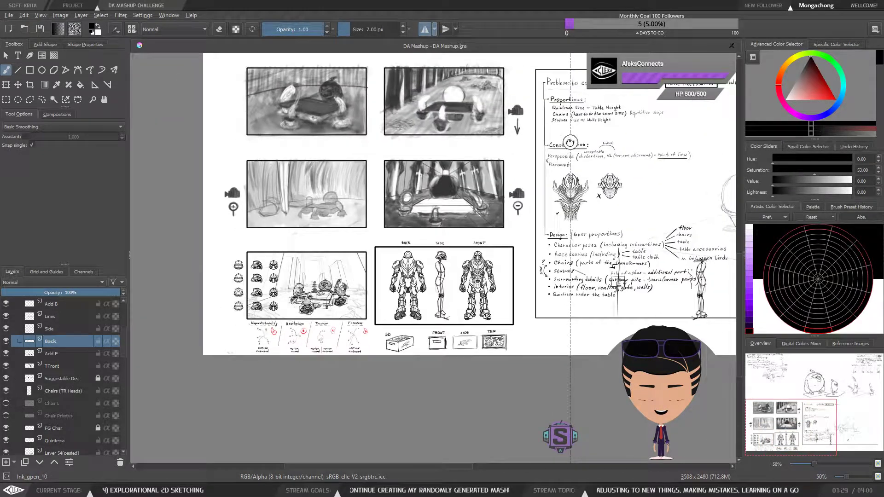
scroll(407, 187, "up", 6)
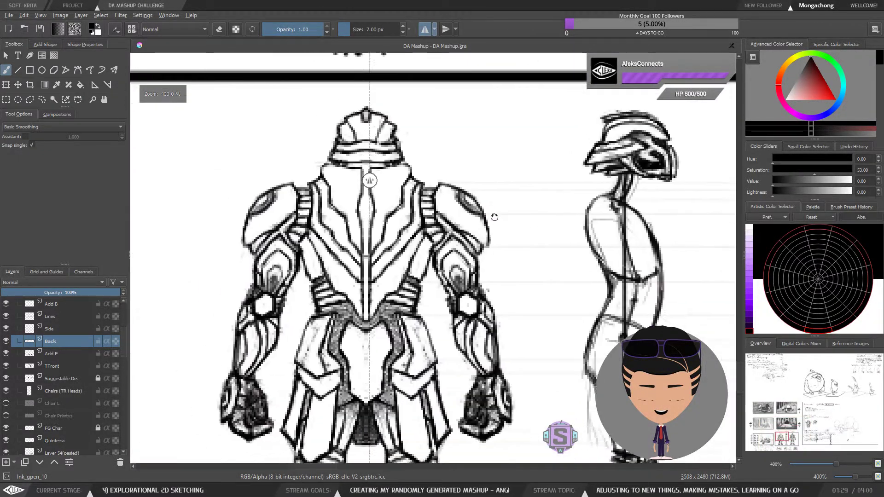
left_click_drag(494, 217, 497, 238)
left_click_drag(372, 180, 369, 89)
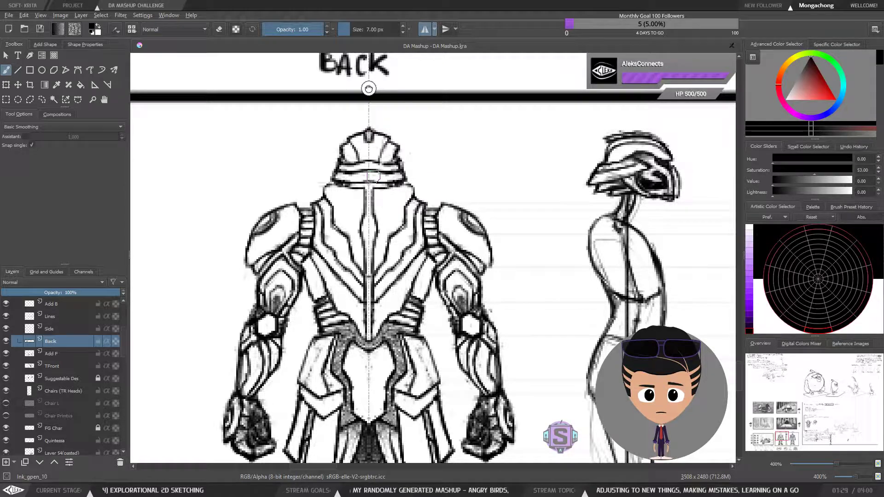
left_click_drag(407, 260, 421, 57)
key("e")
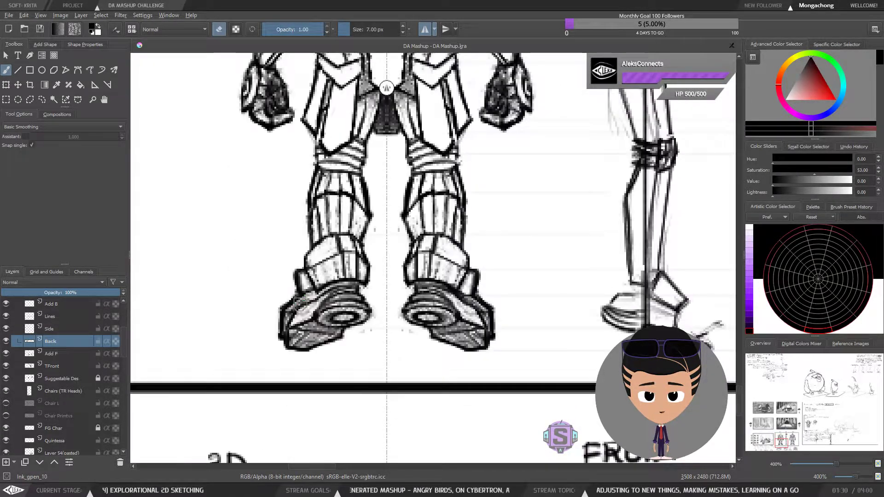
Refine the outer outlines of the back view's mirrored boots by erasing and redrawing their edge lines.
key("e")
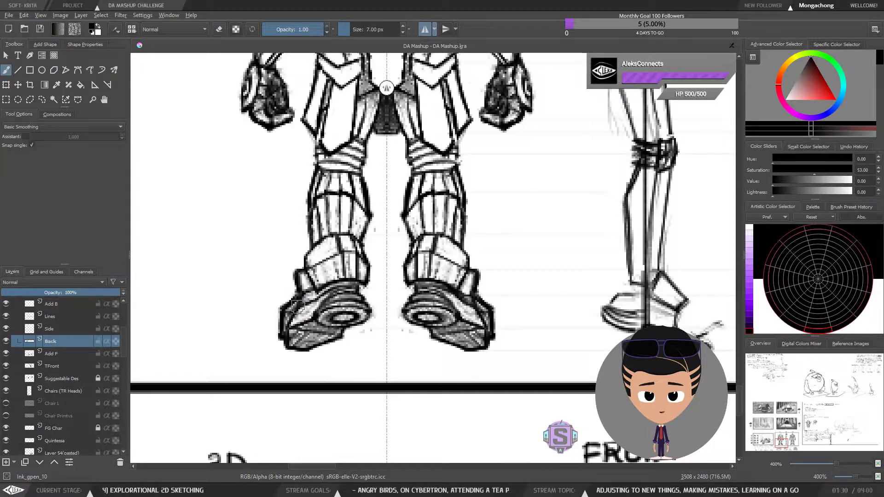
key("e")
mouse_move(277, 315)
left_mouse_down()
mouse_move(280, 341)
mouse_move(283, 319)
mouse_move(281, 338)
mouse_move(283, 318)
left_mouse_up()
key("e")
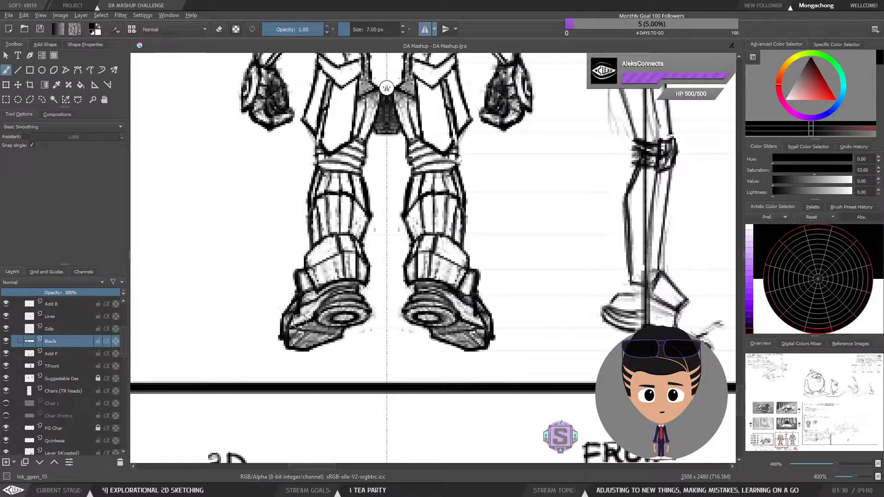
key("e")
key("e")
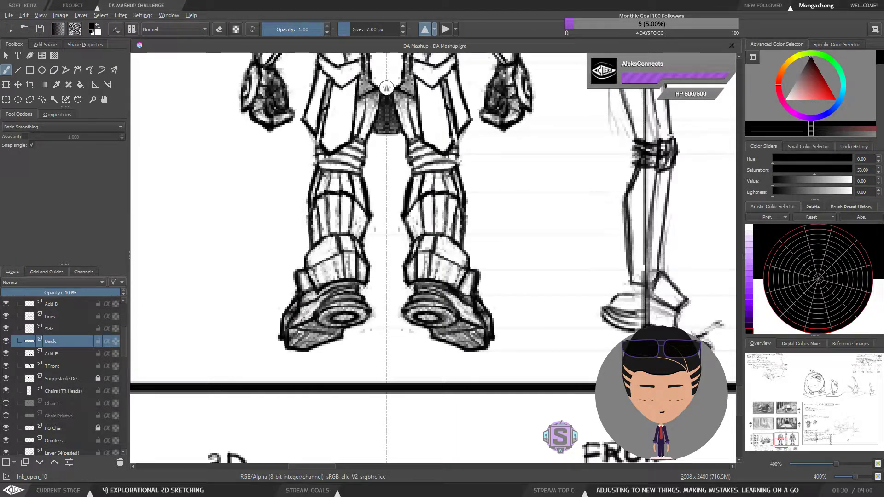
key("e")
mouse_move(290, 320)
left_mouse_down()
mouse_move(296, 307)
mouse_move(285, 328)
left_mouse_up()
Compare the boots of the back view with those of the front view, up close and across the whole turnaround.
key("ctrl+minus")
key("ctrl+minus")
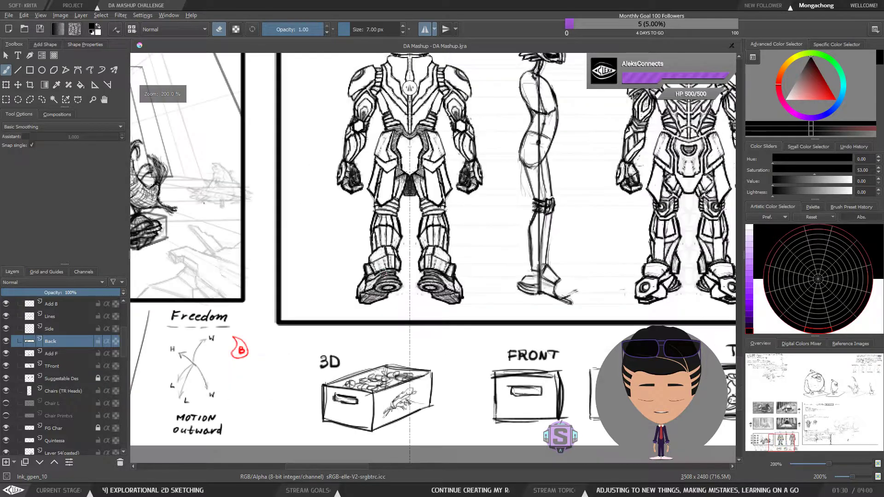
left_click_drag(590, 285, 433, 269)
key("plus")
key("plus")
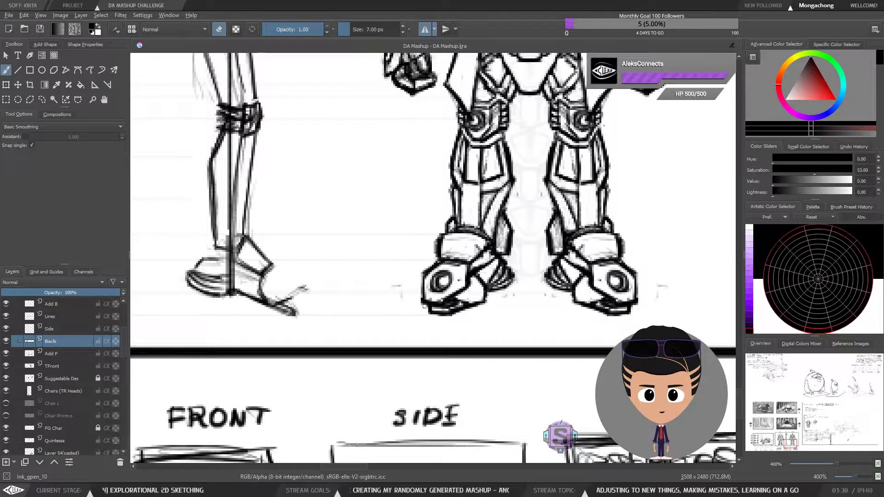
key("e")
left_click_drag(428, 310, 431, 279)
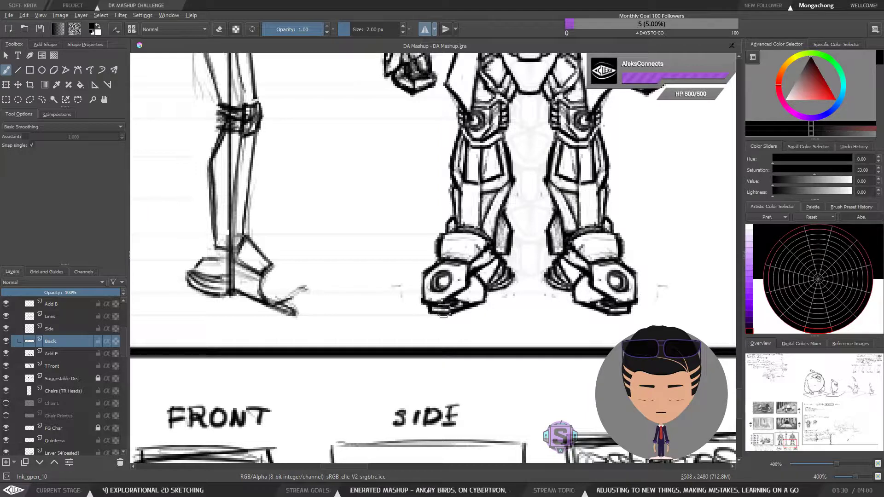
left_click_drag(323, 336, 563, 297)
left_click_drag(295, 306, 488, 327)
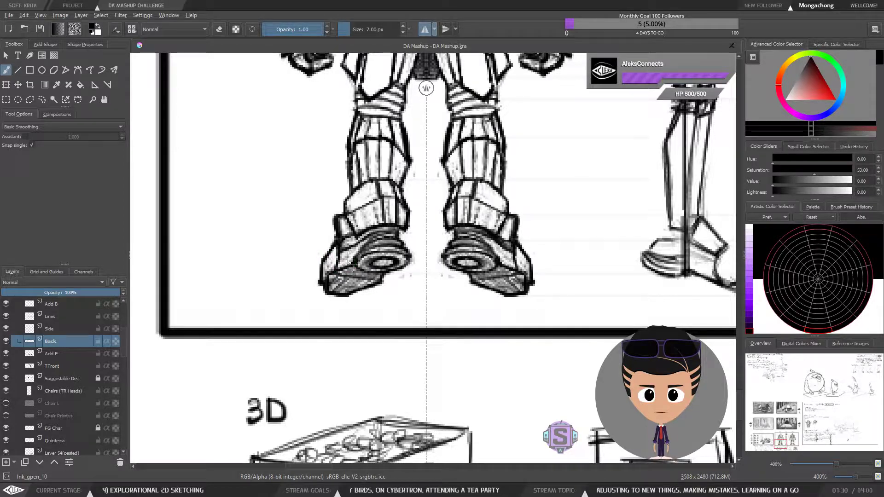
key("minus")
key("minus")
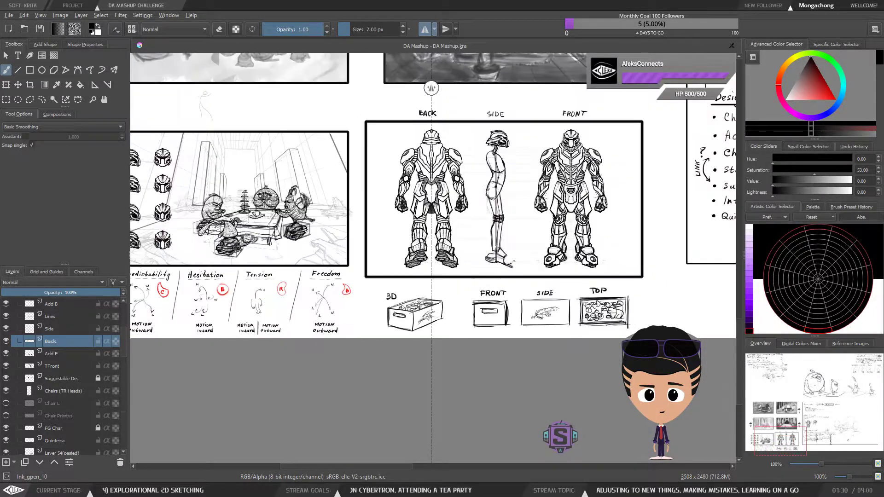
key("plus")
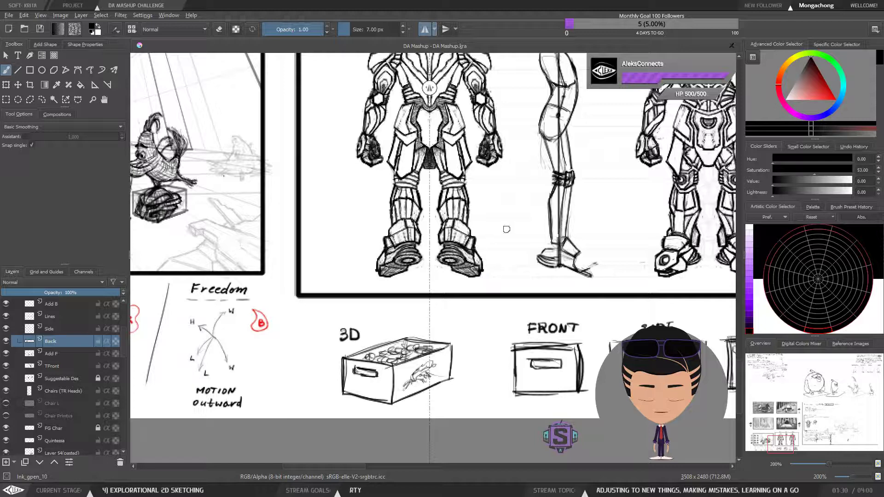
key("1")
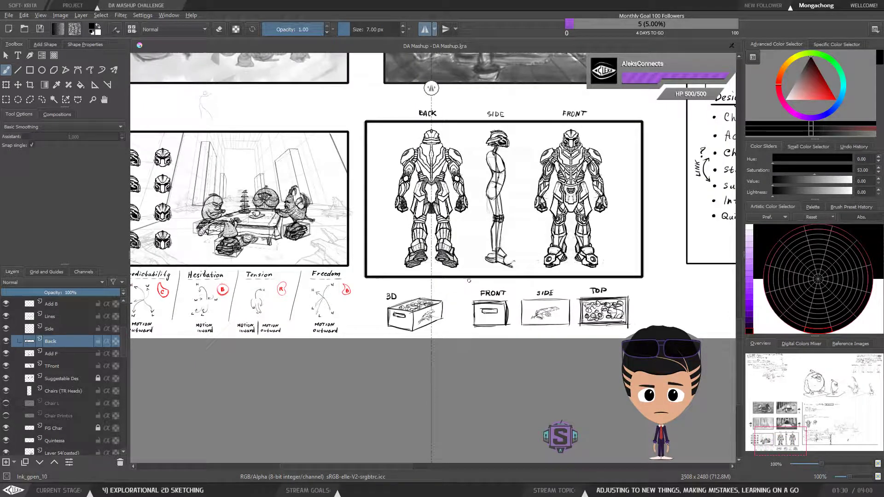
left_click_drag(470, 282, 456, 292)
key("plus")
key("plus")
left_click_drag(506, 303, 468, 308)
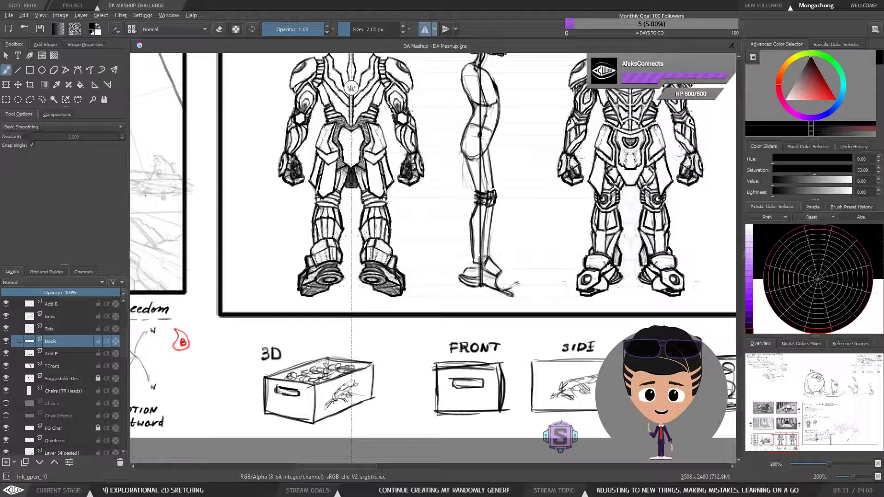
Try to redraw the outer edge stroke on the back view's boots.
key("ctrl+z")
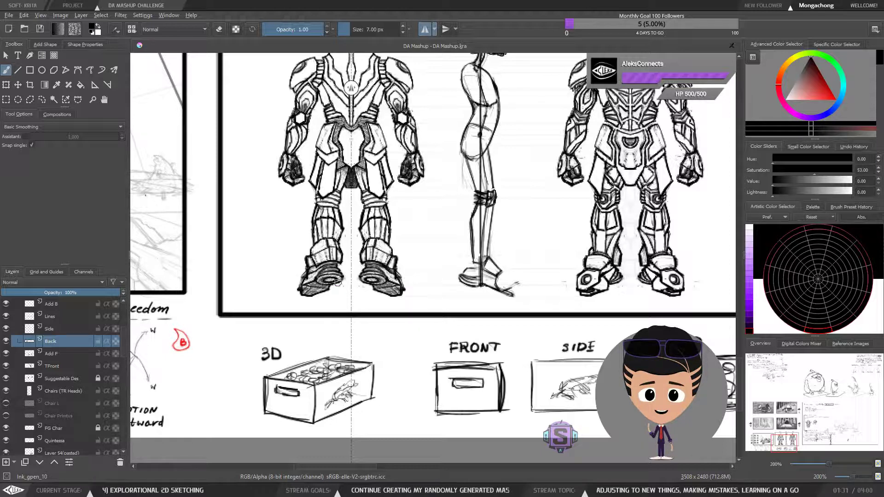
left_click_drag(299, 288, 308, 268)
key("ctrl+z")
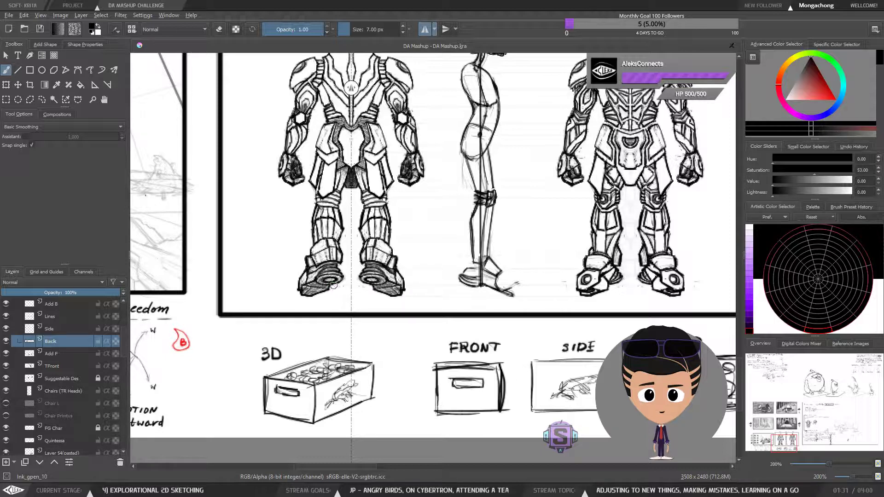
Erase the loose sketch lines above the toe of the side-view foot.
scroll(334, 289, "up", 2)
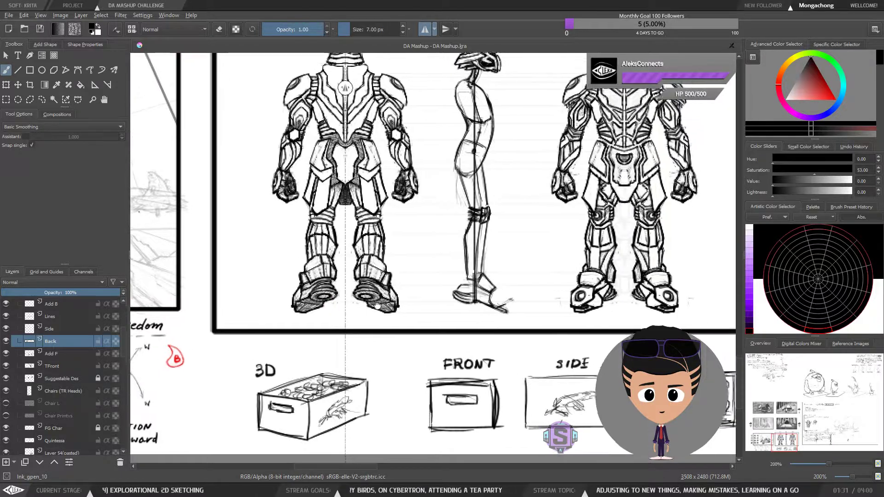
key("e")
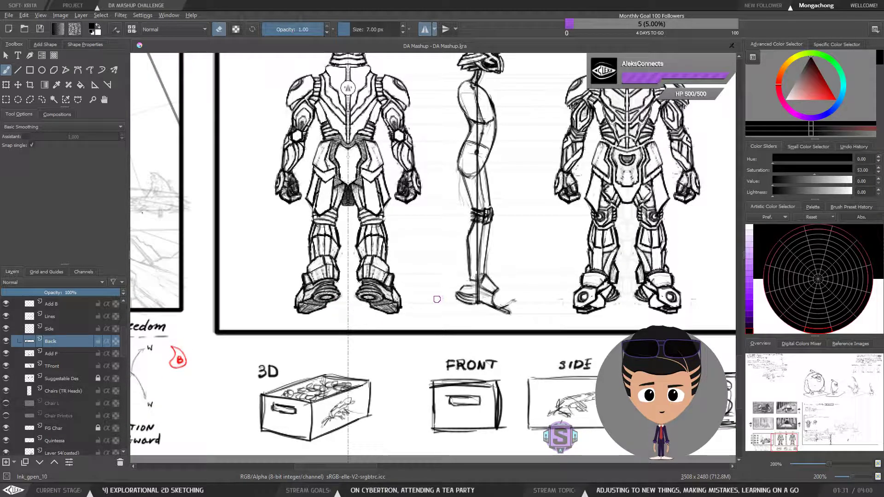
left_click_drag(509, 285, 423, 315)
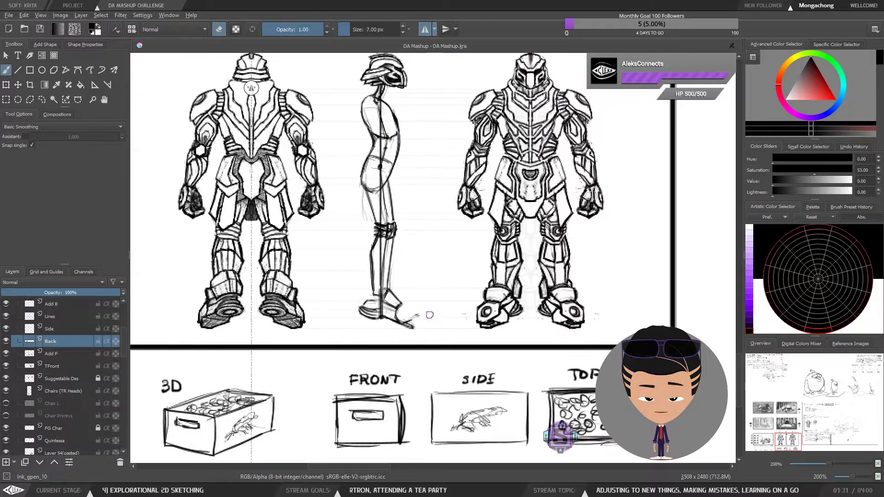
key("e")
key("e")
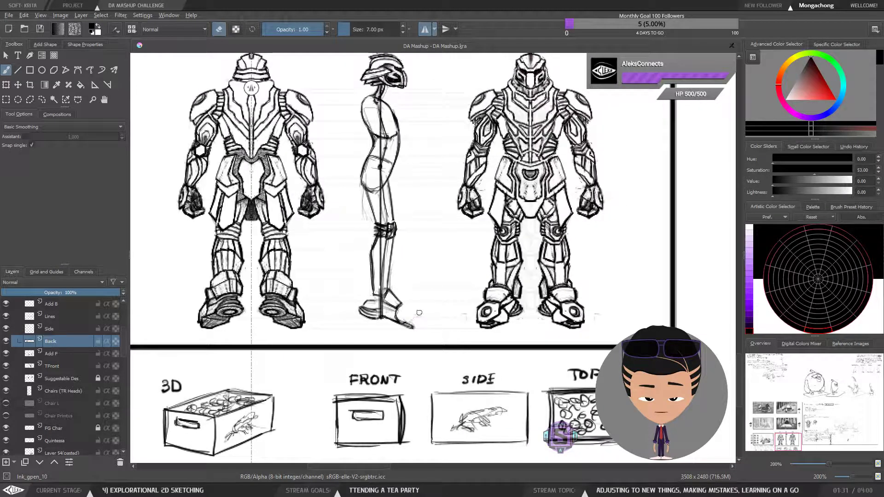
scroll(414, 313, "up", 4)
Erase the rough heel and sole lines of the side-view foot and redraw the heel as a curved stroke.
key("e")
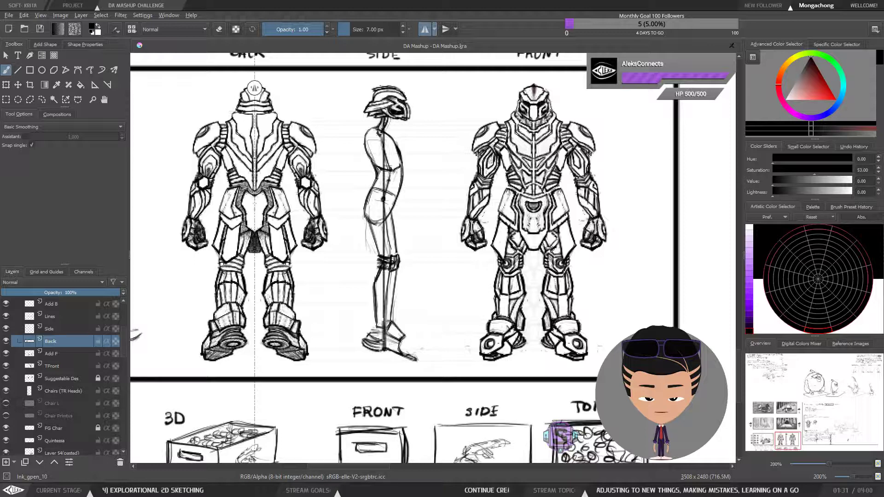
key("e")
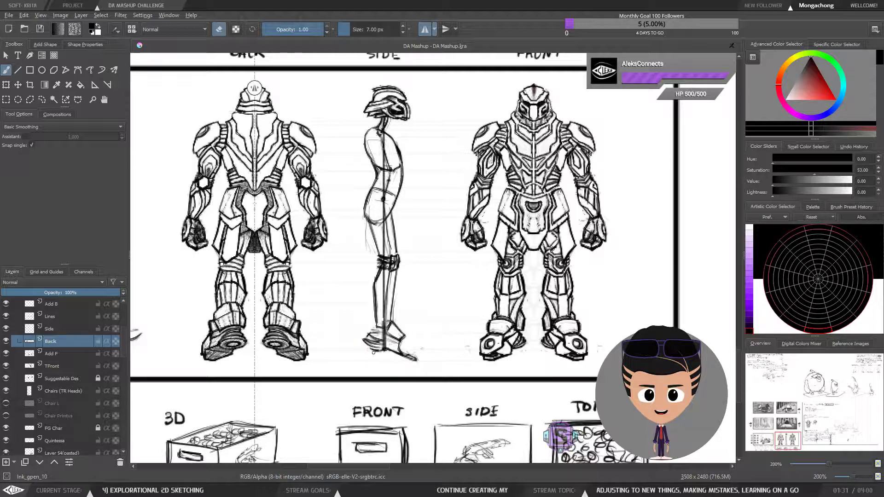
key("e")
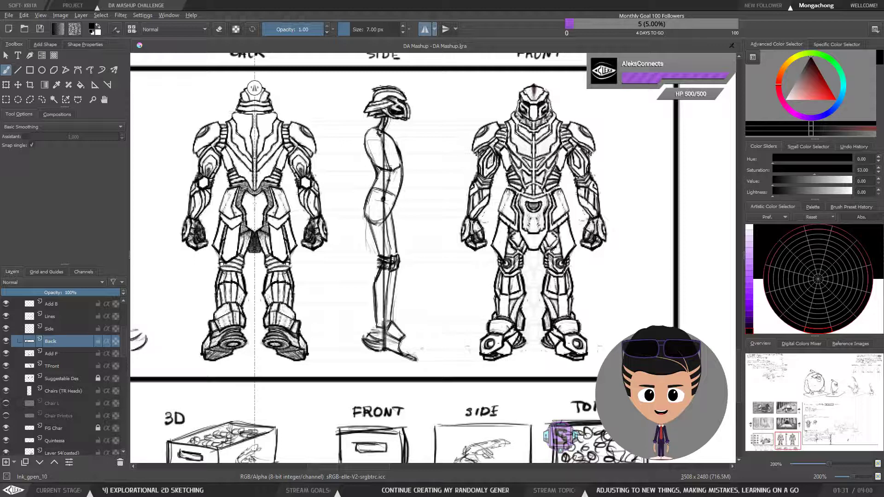
key("e")
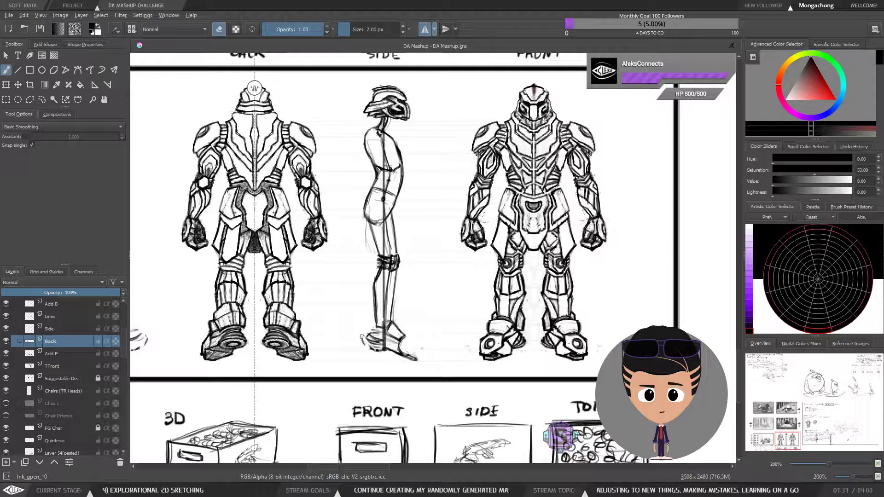
left_click_drag(365, 339, 380, 357)
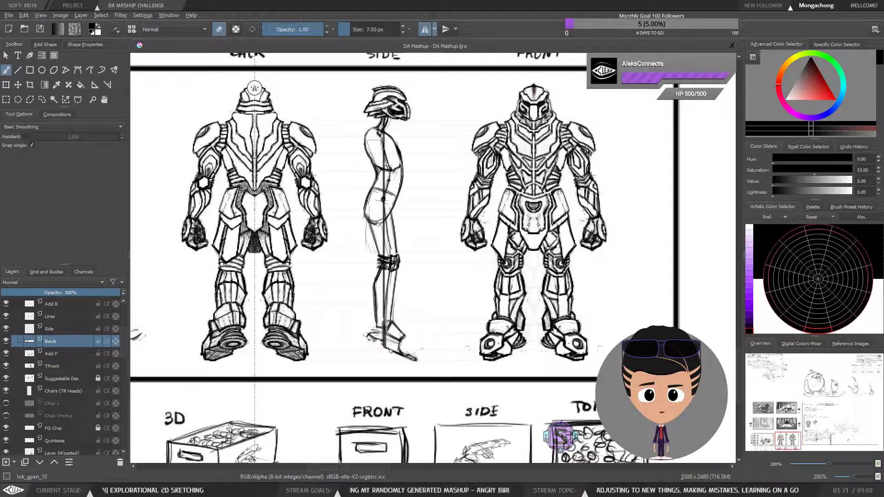
key("e")
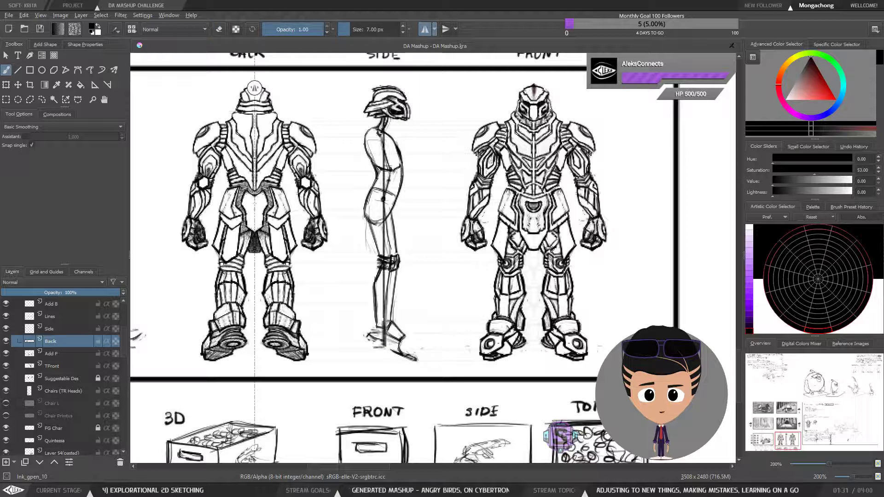
left_click_drag(359, 340, 374, 348)
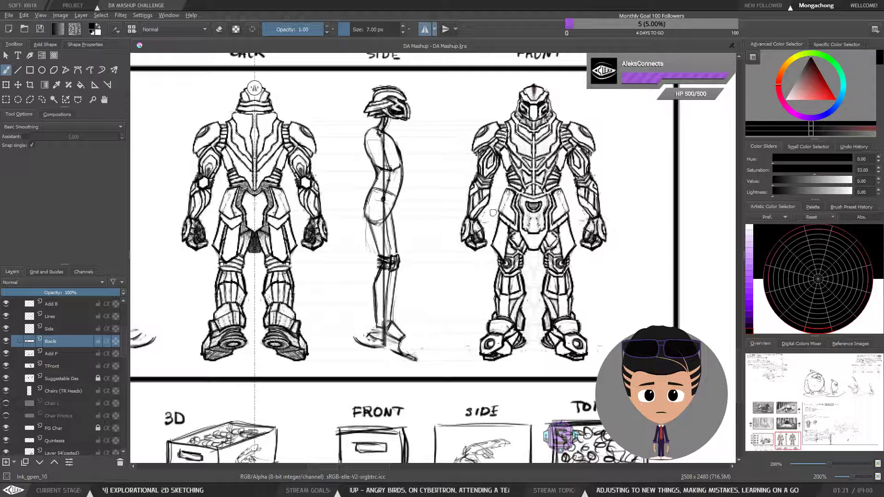
Turn off horizontal mirroring and clear the stray mirrored foot marks beside the back-view figure.
left_click(425, 29)
key("1")
left_click_drag(373, 268, 474, 298)
key("l")
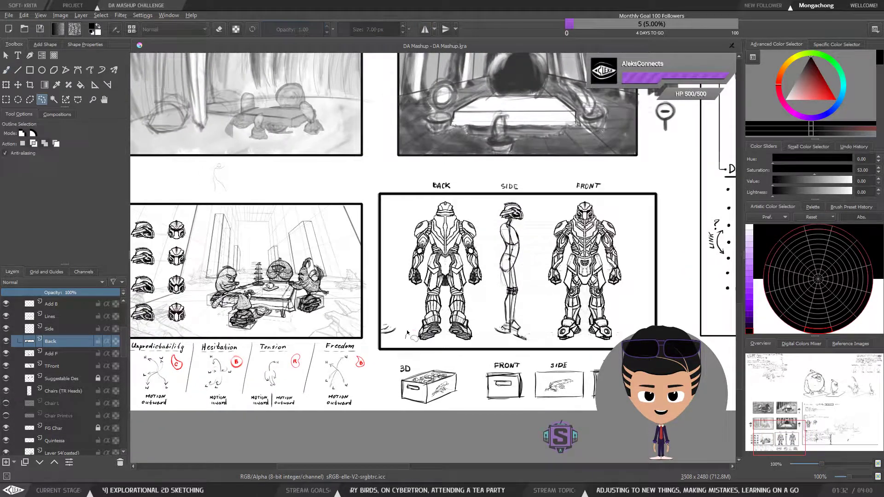
key("b")
Toggle the Back layer's visibility to check which parts of the turnaround are drawn on it.
key("plus")
key("plus")
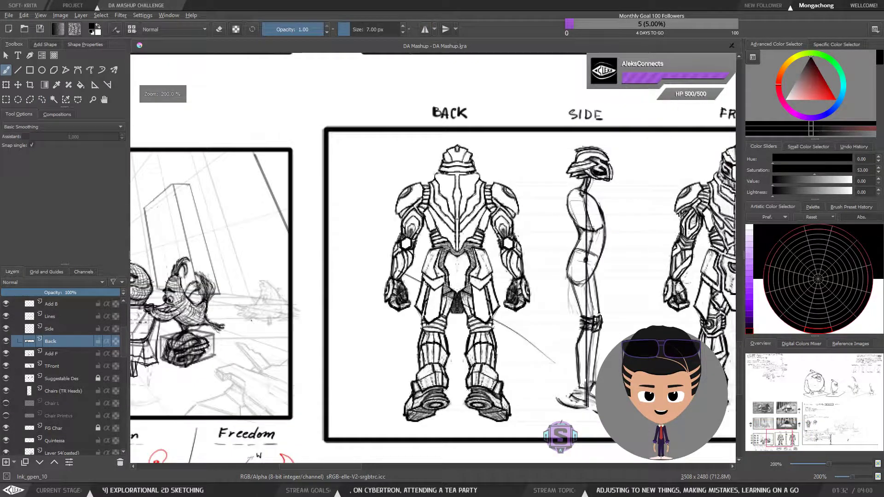
key("plus")
key("plus")
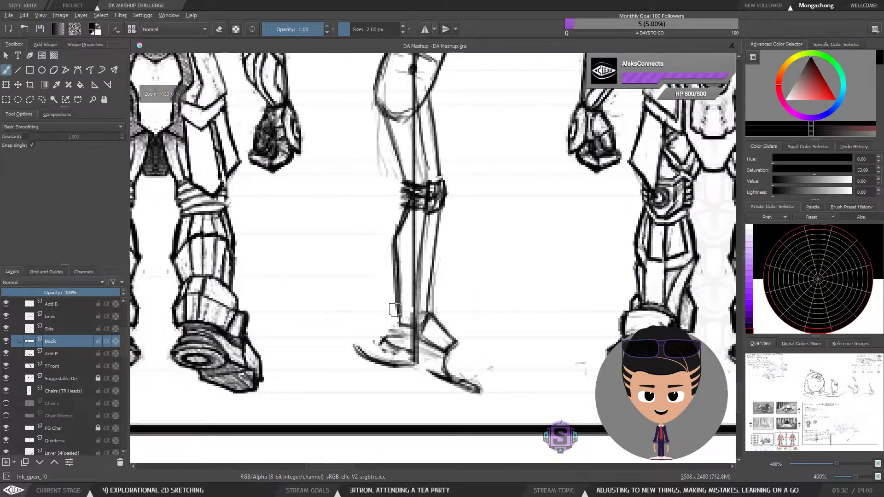
left_click(6, 342)
left_click(6, 341)
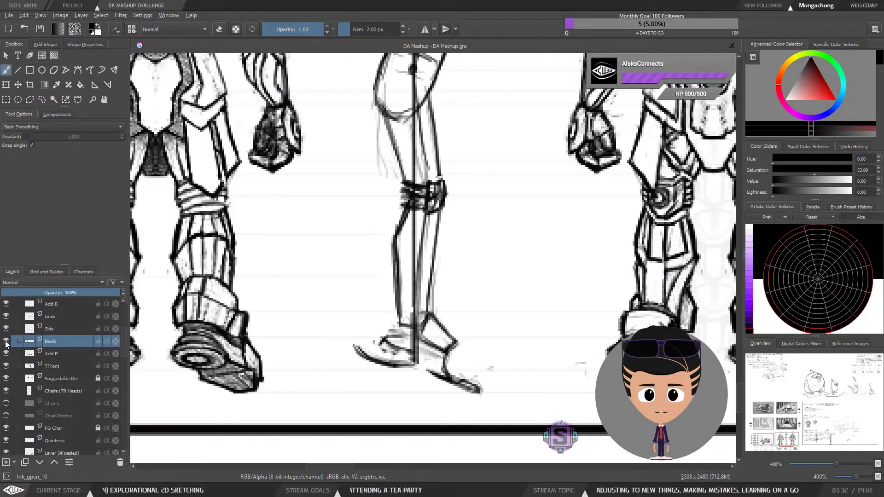
left_click(6, 342)
key("minus")
key("minus")
left_click_drag(391, 225, 409, 310)
left_click(6, 342)
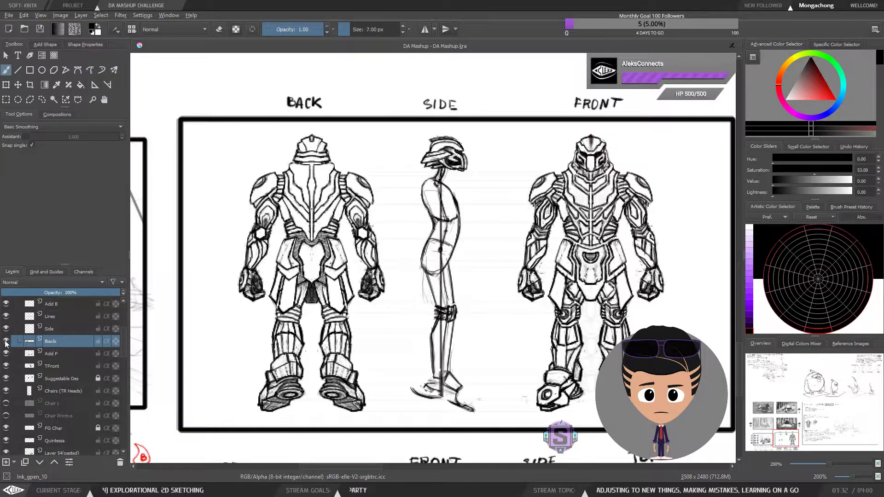
left_click(6, 342)
left_click(6, 342)
left_click(6, 341)
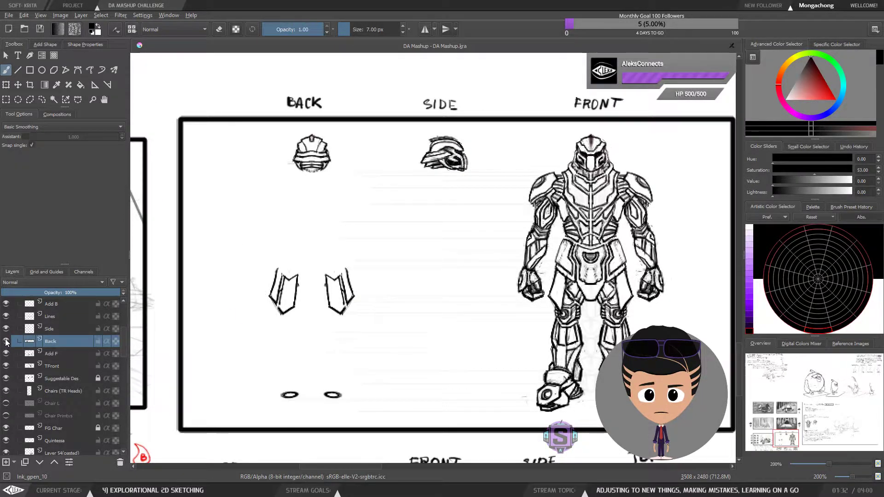
left_click(6, 341)
left_click(6, 342)
left_click(6, 341)
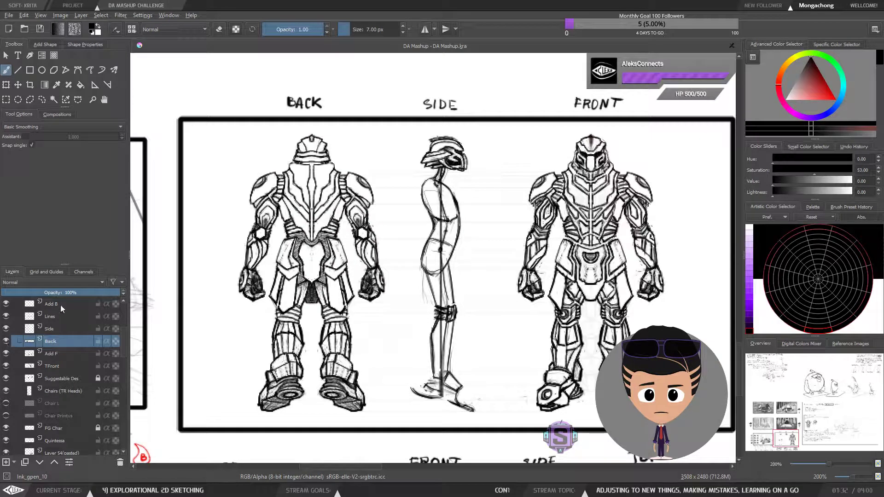
Lasso the side-view figure on the Back layer, then cut and paste it into a new layer.
key("l")
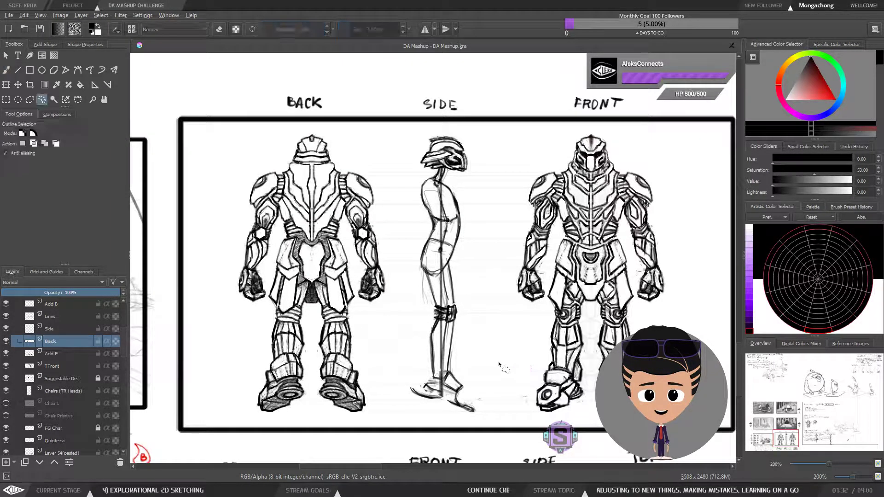
mouse_move(498, 362)
left_mouse_down()
mouse_move(481, 159)
mouse_move(456, 129)
mouse_move(409, 147)
mouse_move(403, 229)
mouse_move(413, 327)
mouse_move(395, 389)
mouse_move(429, 430)
mouse_move(511, 424)
left_mouse_up()
key("Delete")
key("ctrl+v")
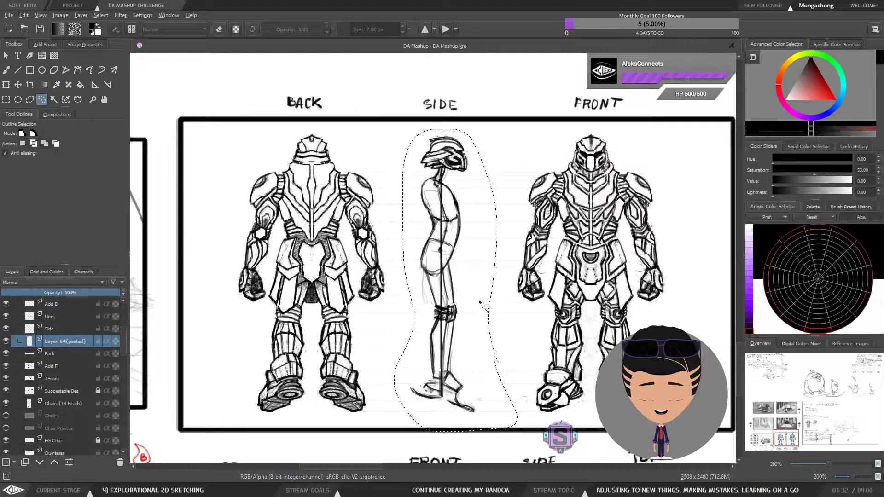
Move the pasted side-view layer directly above the Side layer.
left_click(54, 329)
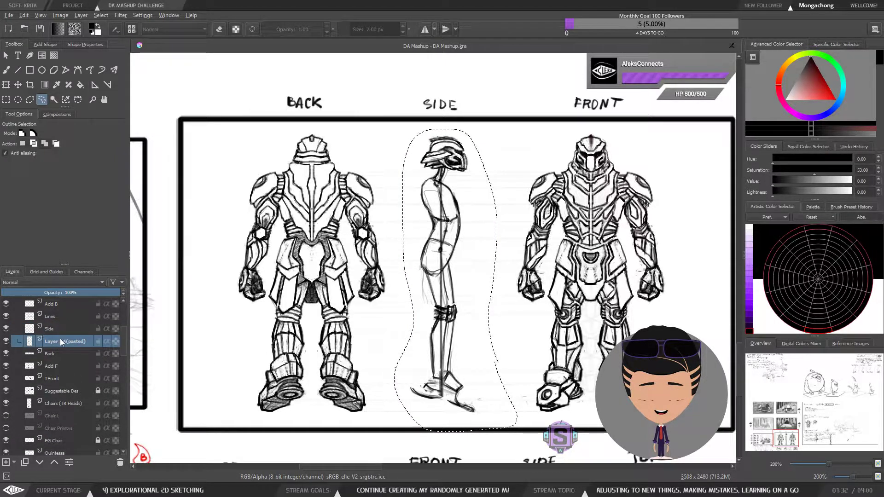
key("ctrl+Page_Down")
left_click(60, 329)
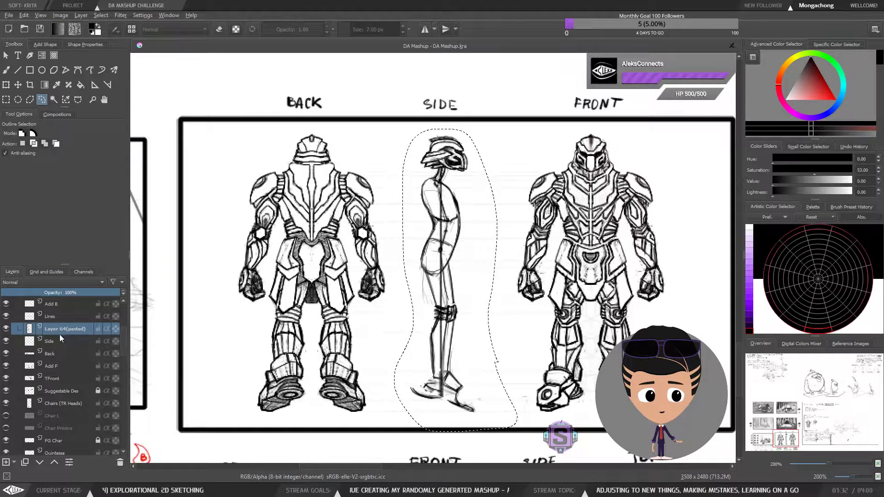
Merge the pasted side-view layer down into the Side layer, check it by toggling its visibility, and clear the selection.
key("ctrl+e")
left_click(6, 328)
left_click(6, 328)
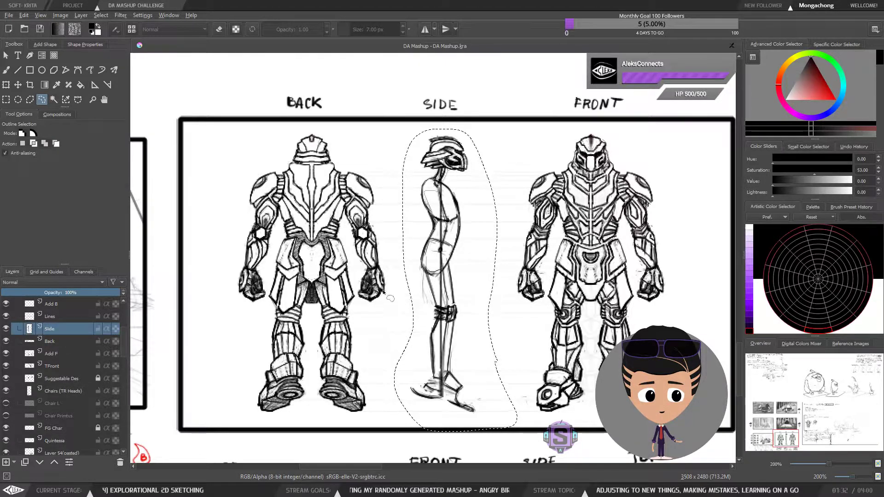
key("ctrl+shift+a")
Toggle the Back layer's visibility to check that the side-view figure is separate from it.
left_click(7, 341)
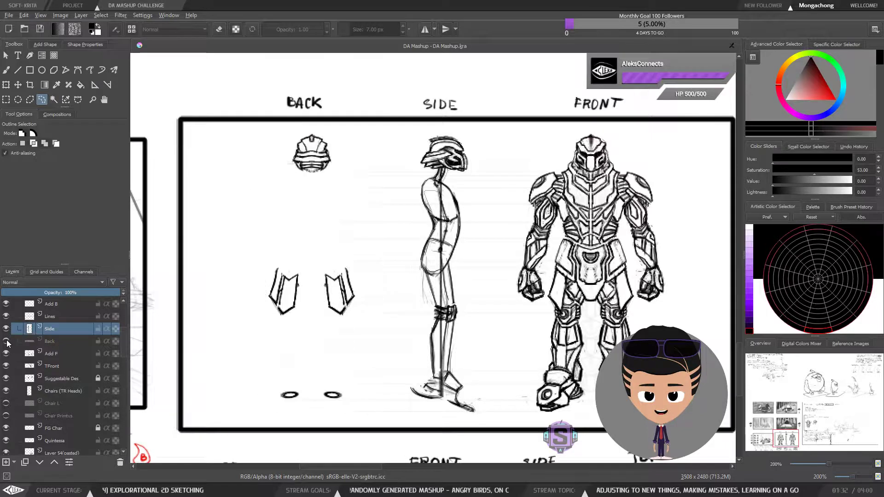
left_click(6, 342)
left_click(6, 342)
left_click(7, 342)
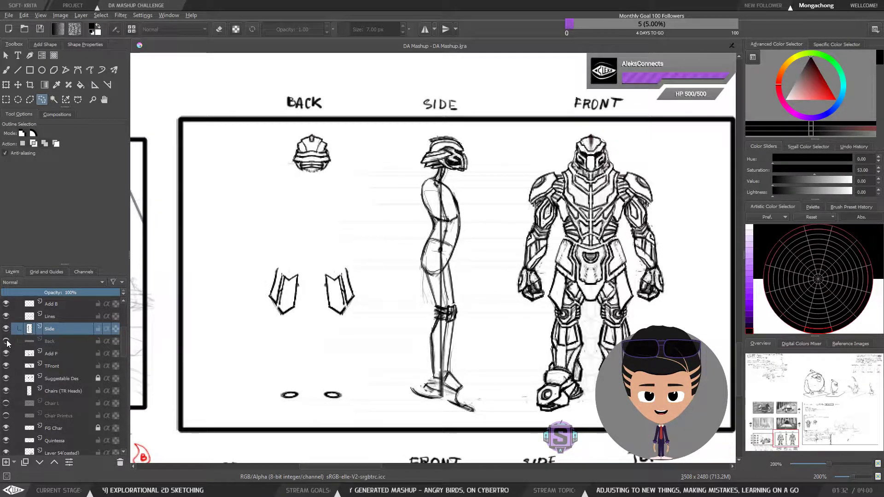
Clean up the rough heel marks on the side-view foot and sketch the heel's layered sole with the 7 px brush.
key("b")
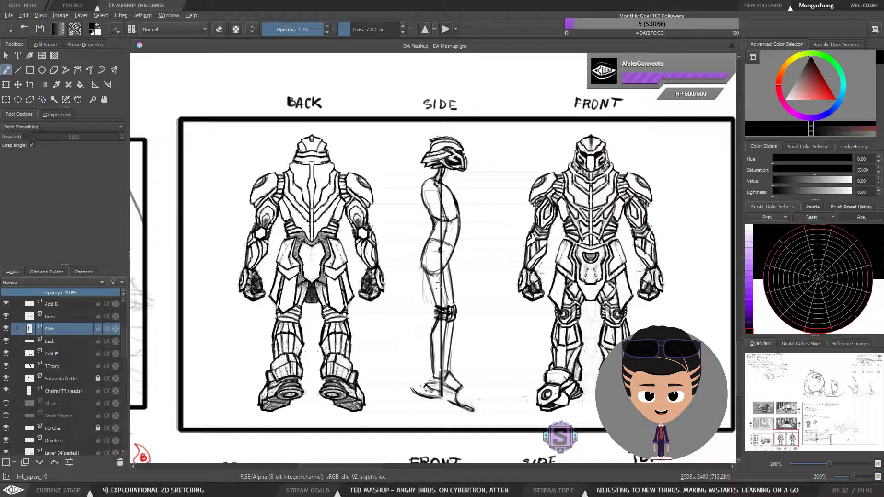
left_click_drag(483, 320, 392, 284)
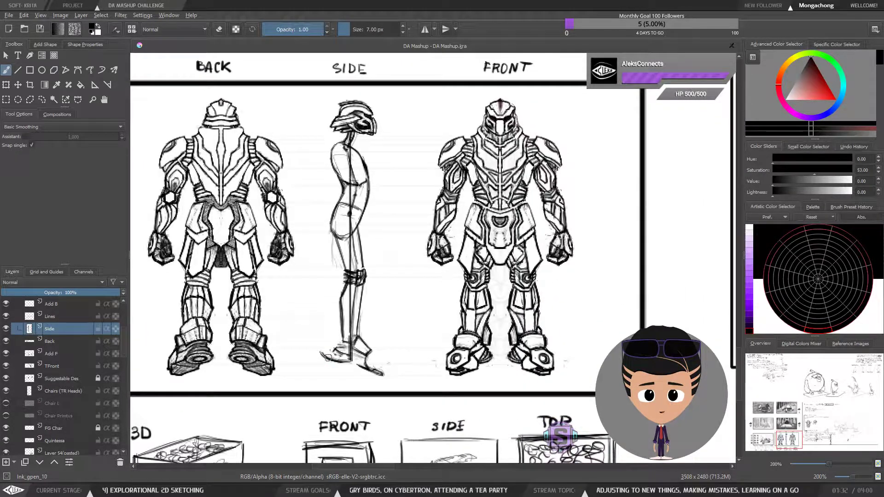
key("e")
mouse_move(329, 352)
left_mouse_down()
mouse_move(348, 362)
mouse_move(336, 359)
left_mouse_up()
key("e")
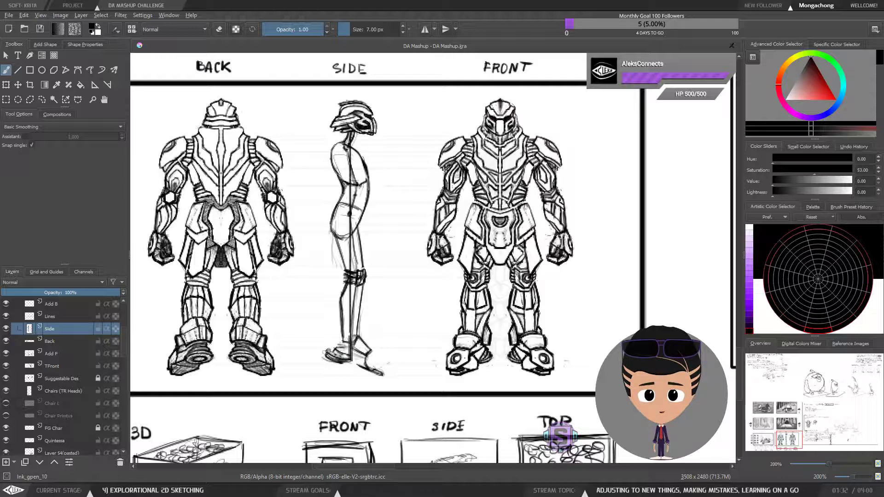
left_click_drag(327, 353, 351, 360)
key("e")
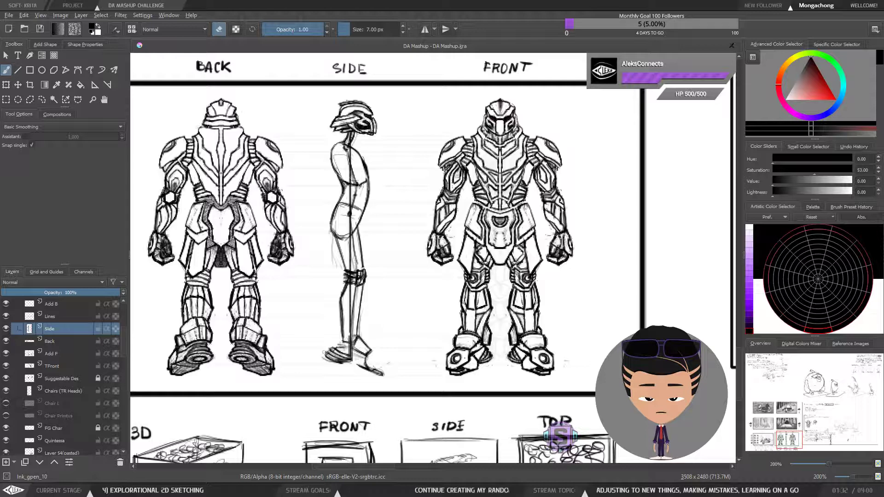
Refine the underside of the side-view heel by alternating between drawing and erasing stray lines.
key("e")
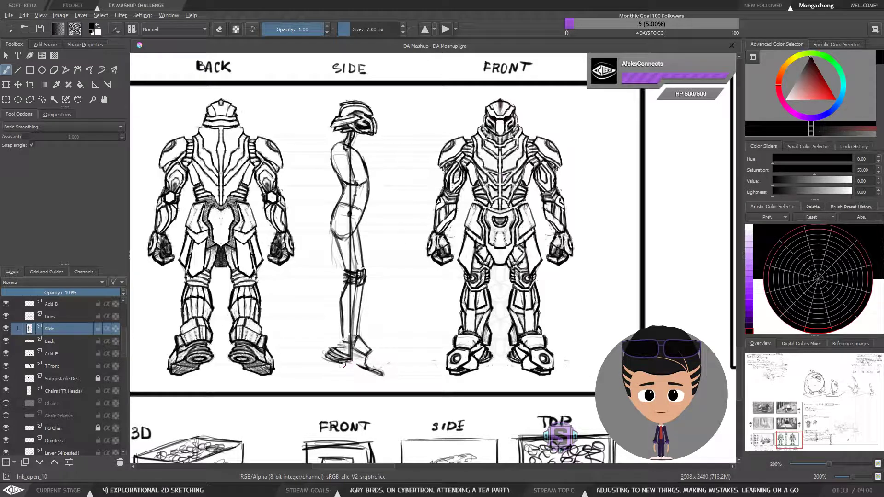
key("e")
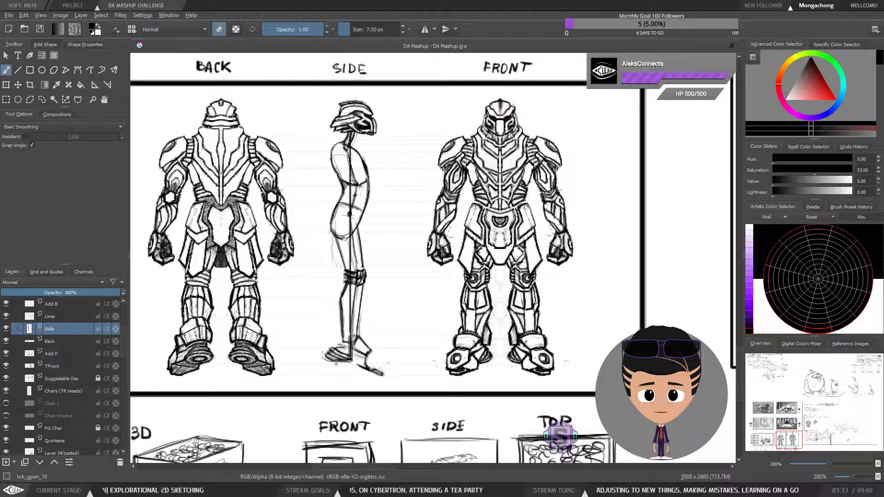
key("e")
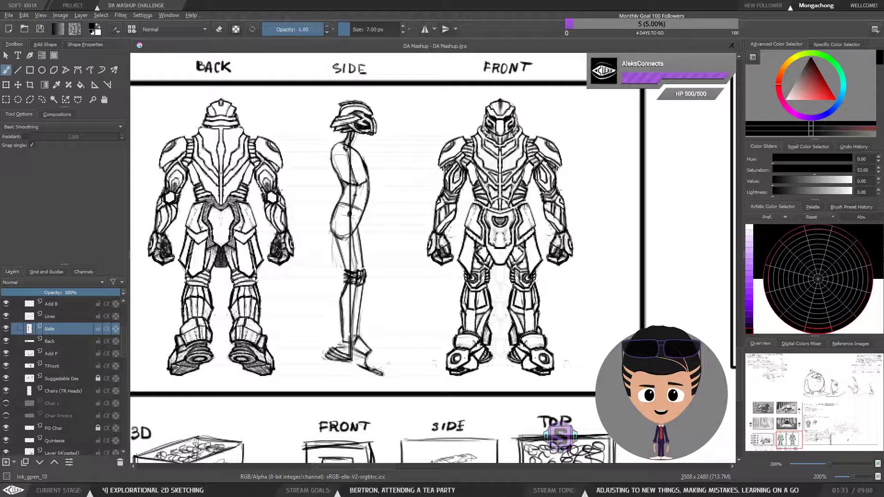
key("e")
key("e")
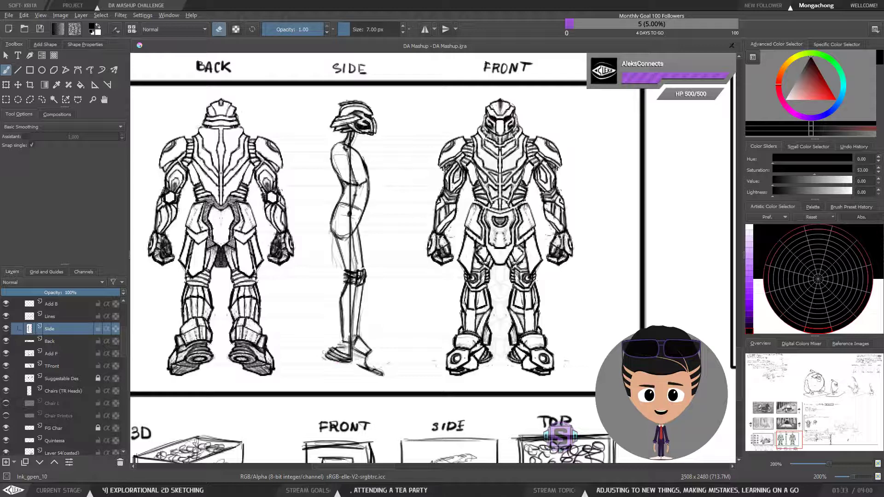
Sketch the armoured toe cap with its round detail on the side-view foot and trim its rough lines.
key("e")
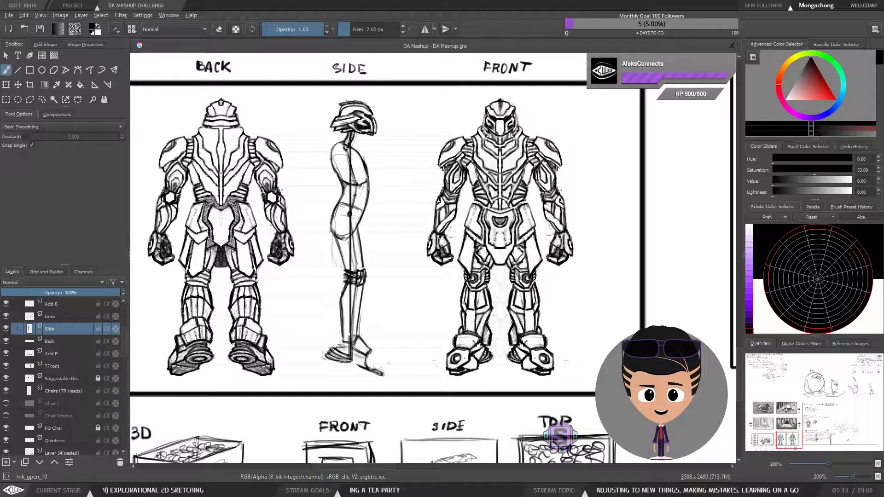
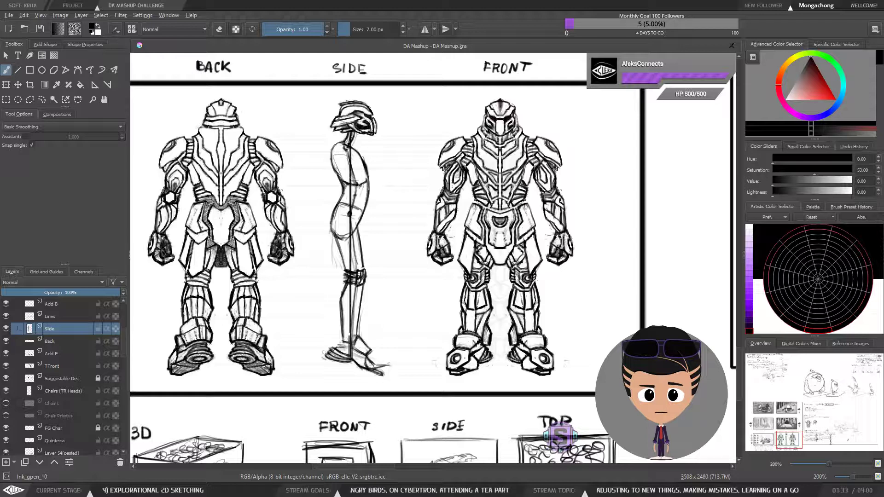
key("e")
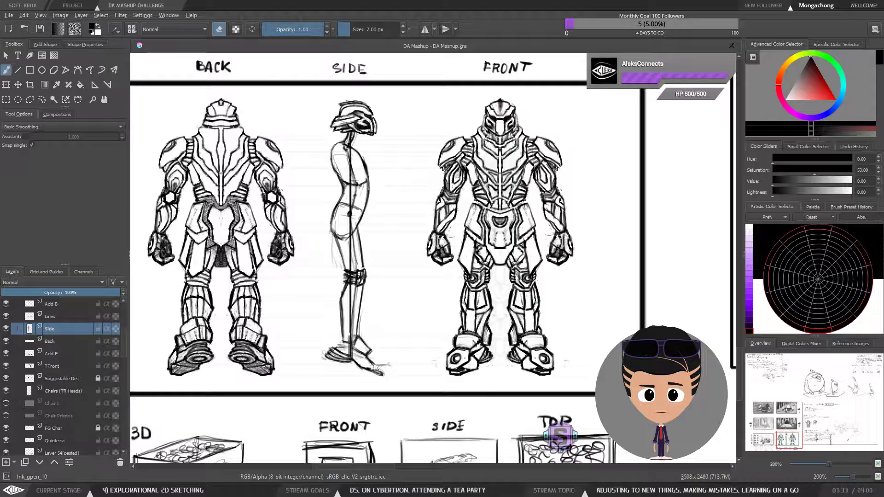
key("e")
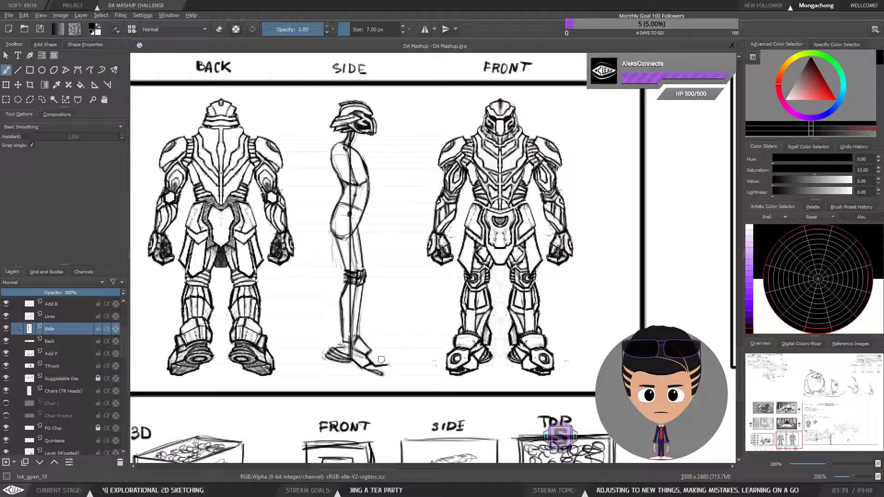
left_click_drag(375, 365, 386, 362)
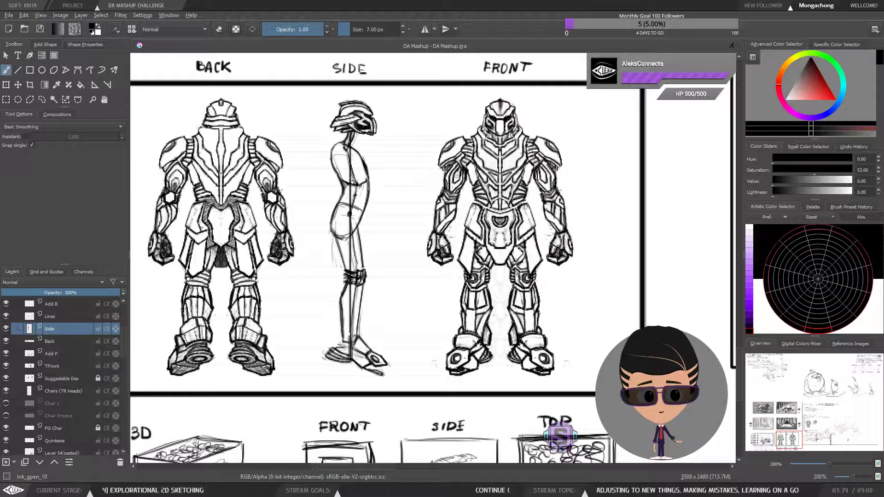
Erase the old construction line beneath the side-view toe and touch up the toe cap outline.
key("e")
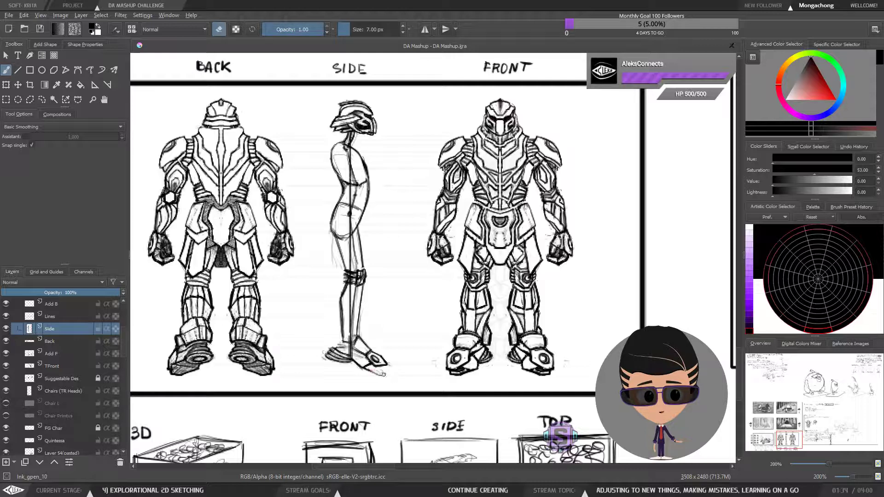
key("e")
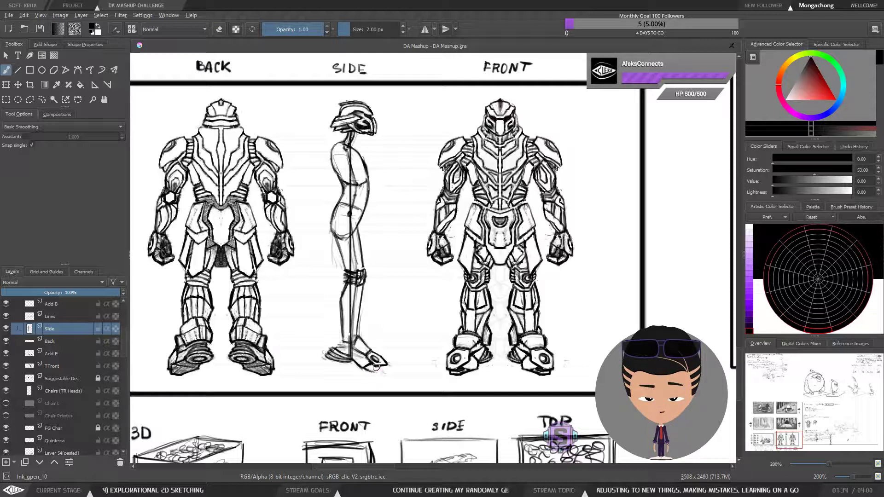
key("e")
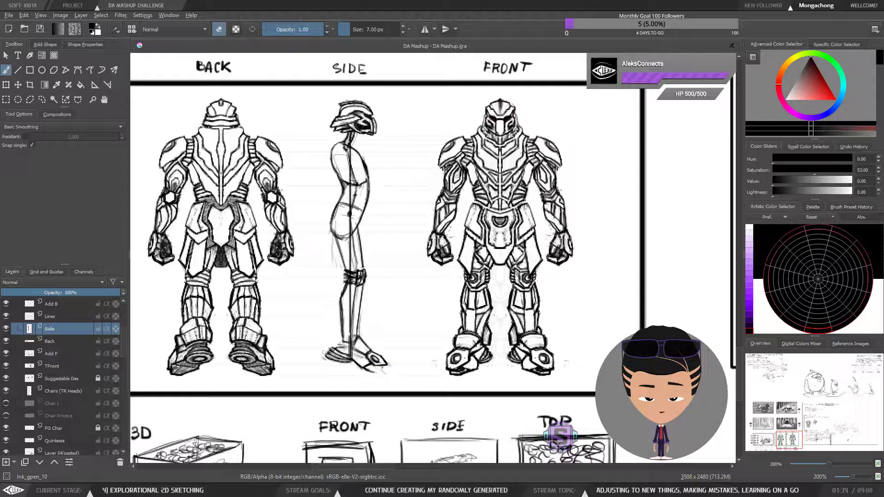
key("e")
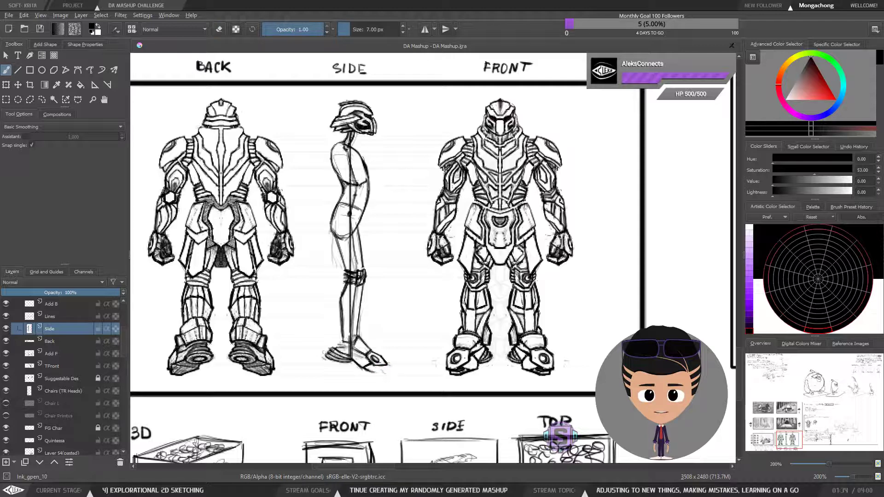
key("e")
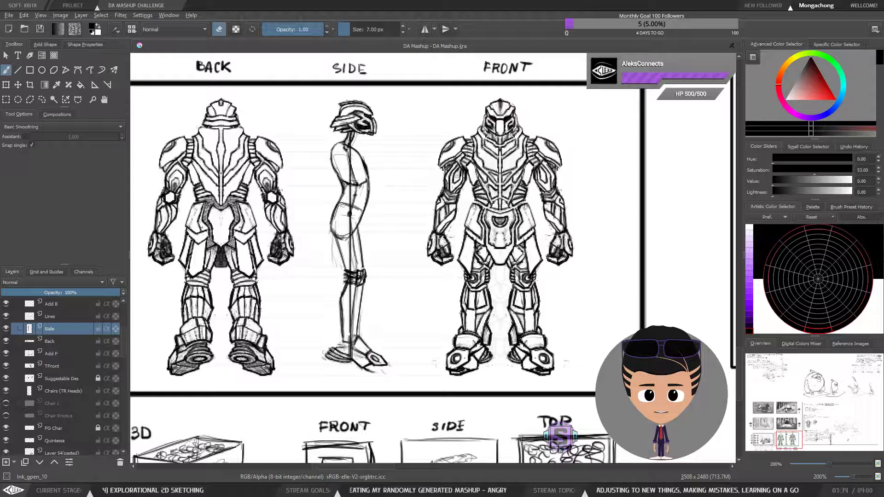
key("e")
Draw the sole and front tip under the toe cap of the side-view foot.
key("ctrl+minus")
key("ctrl+minus")
key("ctrl+plus")
key("ctrl+plus")
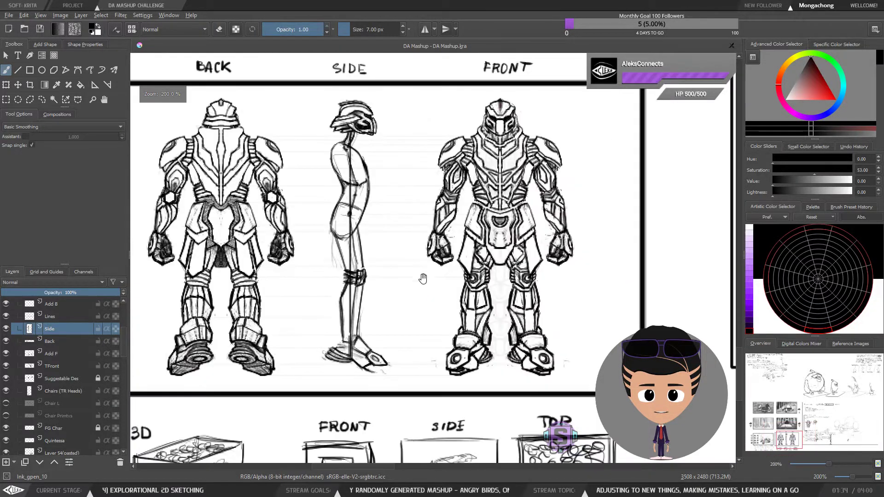
left_click_drag(395, 372, 394, 350)
key("e")
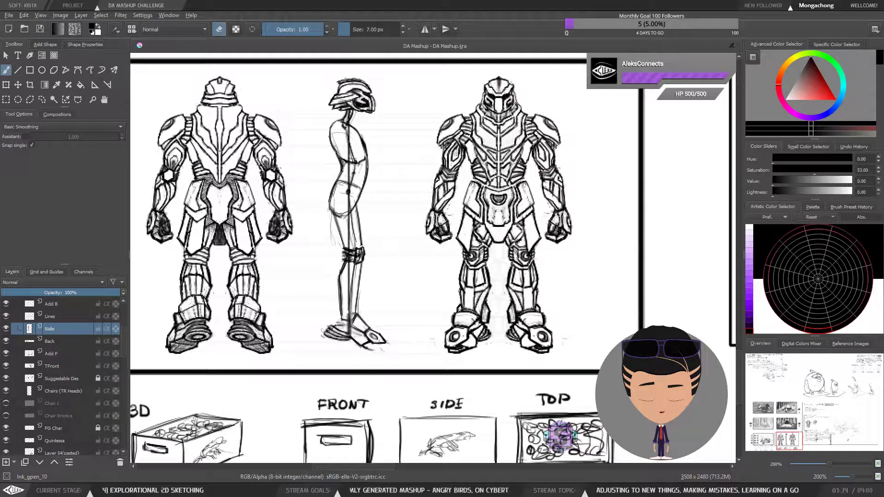
key("e")
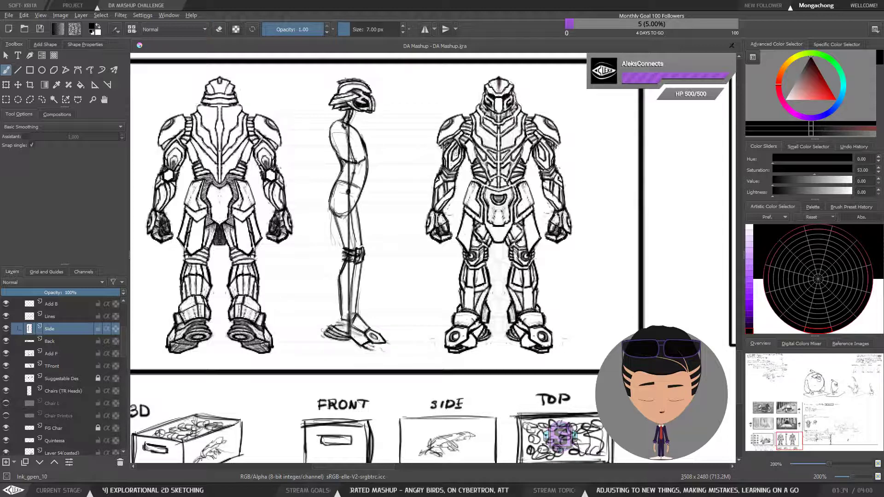
left_click_drag(382, 346, 369, 344)
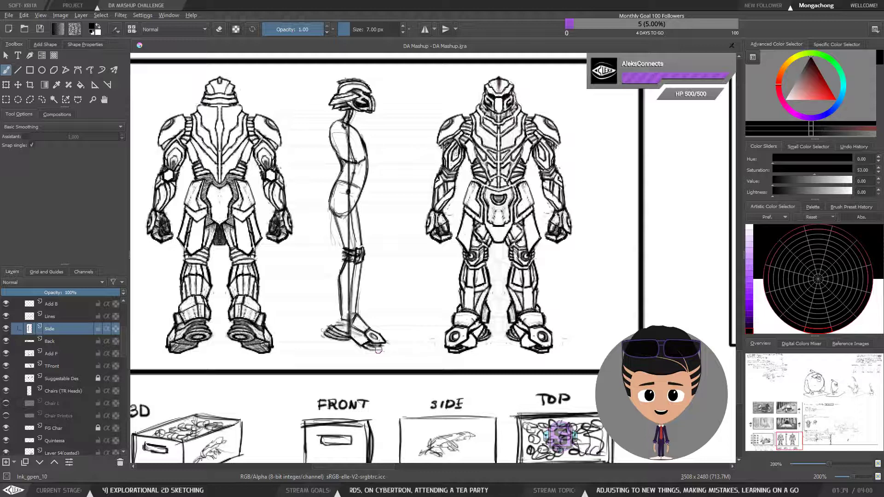
left_click_drag(378, 350, 384, 348)
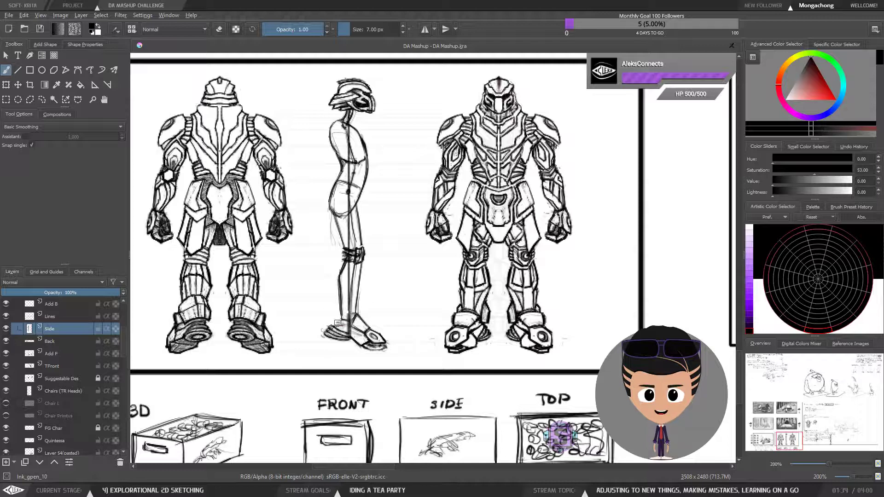
Sketch the rear ankle guard and lower calf outline above the side-view heel, erasing overlapping lines.
key("space")
left_click_drag(348, 322, 345, 361)
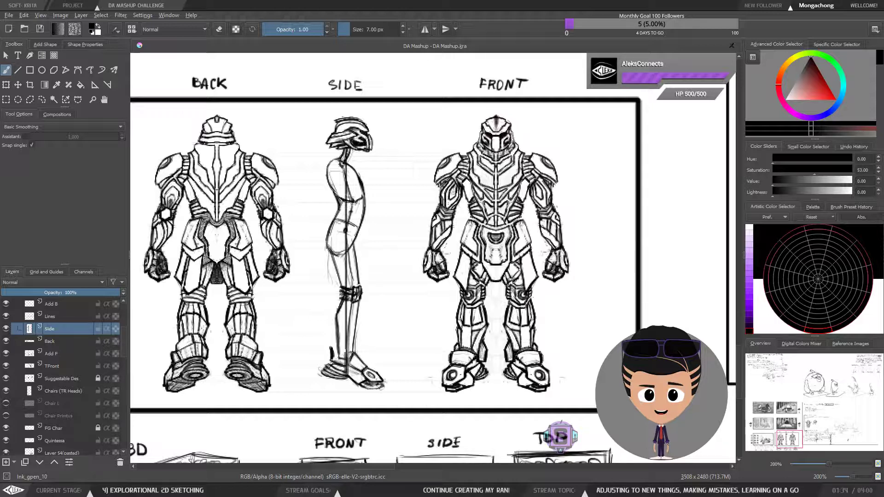
key("e")
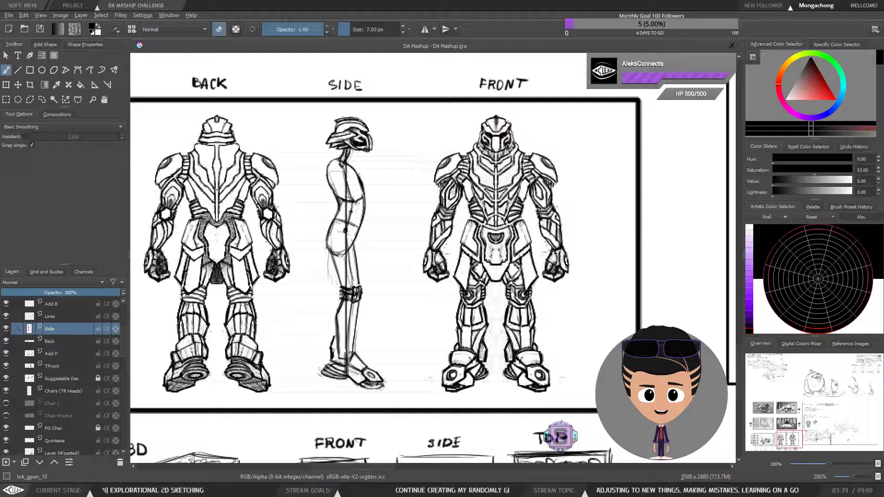
left_click_drag(340, 355, 344, 361)
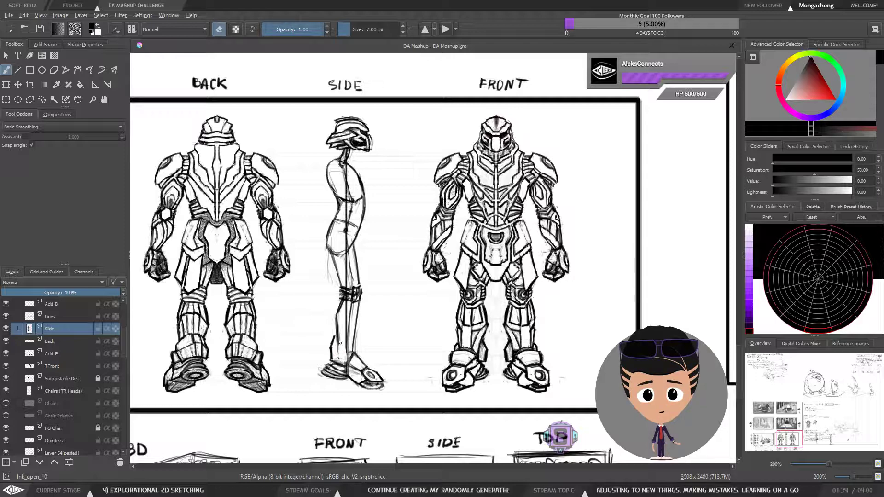
key("e")
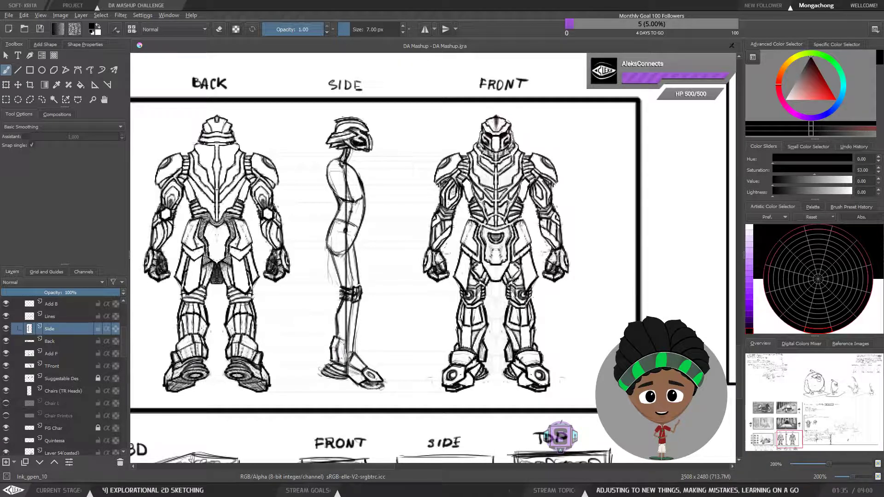
key("e")
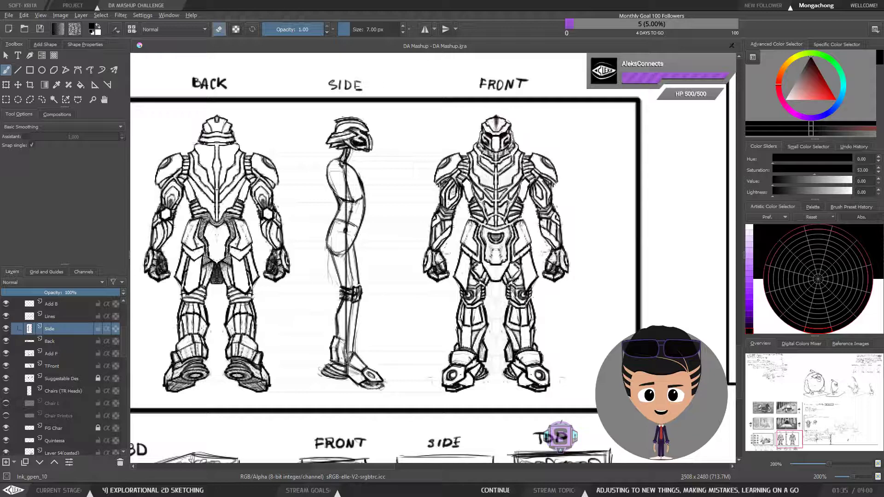
Examine the whole turnaround for proportions, and inspect the tea party scene beside it for reference.
key("1")
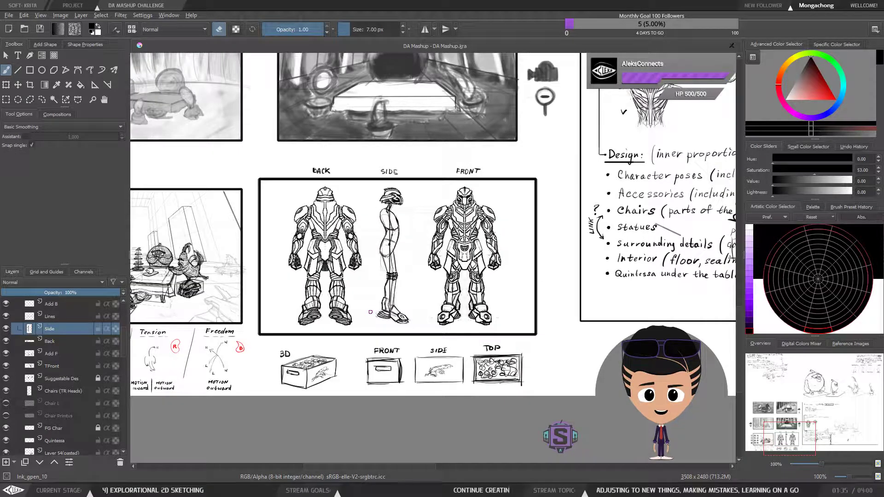
key("plus")
key("plus")
mouse_move(353, 364)
left_mouse_down()
mouse_move(376, 325)
mouse_move(373, 346)
mouse_move(389, 371)
left_mouse_up()
key("minus")
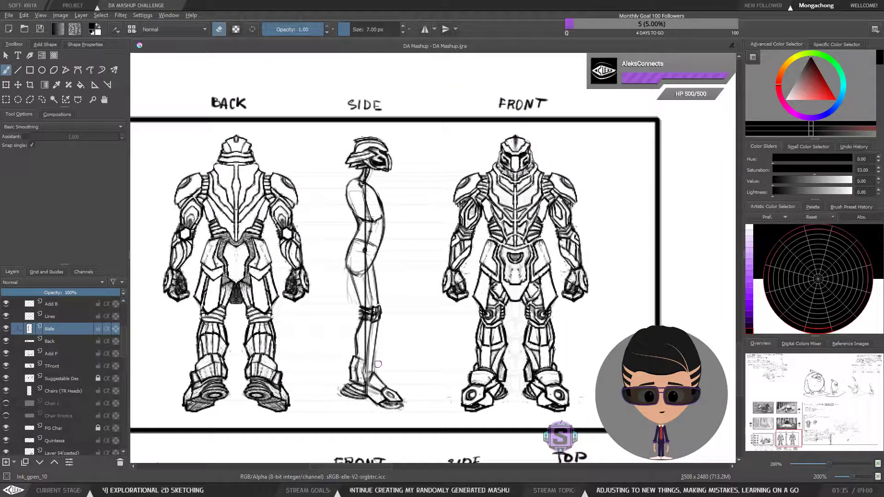
key("minus")
left_click_drag(377, 329, 537, 297)
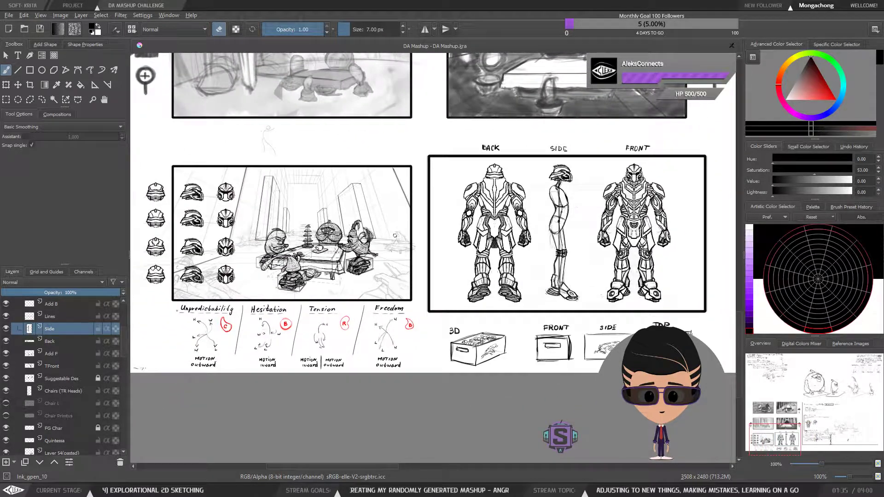
key("plus")
left_click_drag(313, 276, 496, 312)
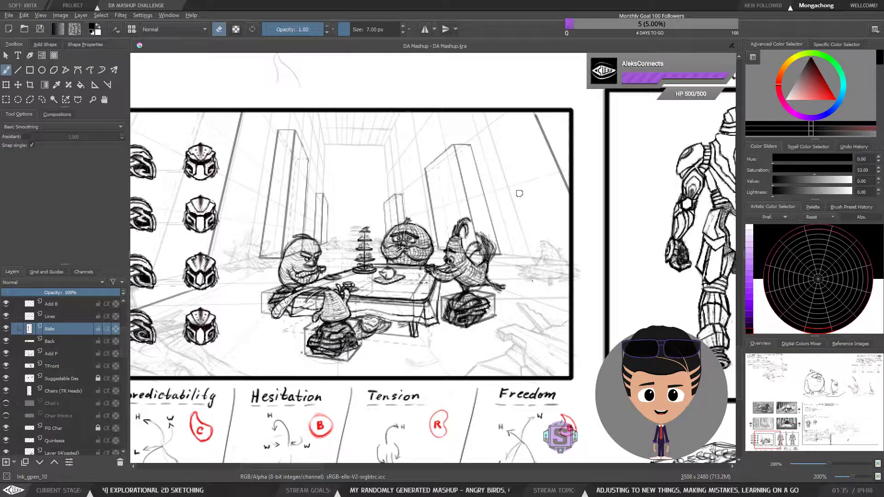
Touch up the rear ankle guard outline above the side-view heel, alternating between drawing and erasing.
key("minus")
left_click_drag(689, 246, 387, 281)
key("plus")
mouse_move(732, 115)
left_mouse_down()
mouse_move(575, 188)
mouse_move(391, 328)
mouse_move(468, 290)
left_mouse_up()
left_click_drag(269, 394, 620, 204)
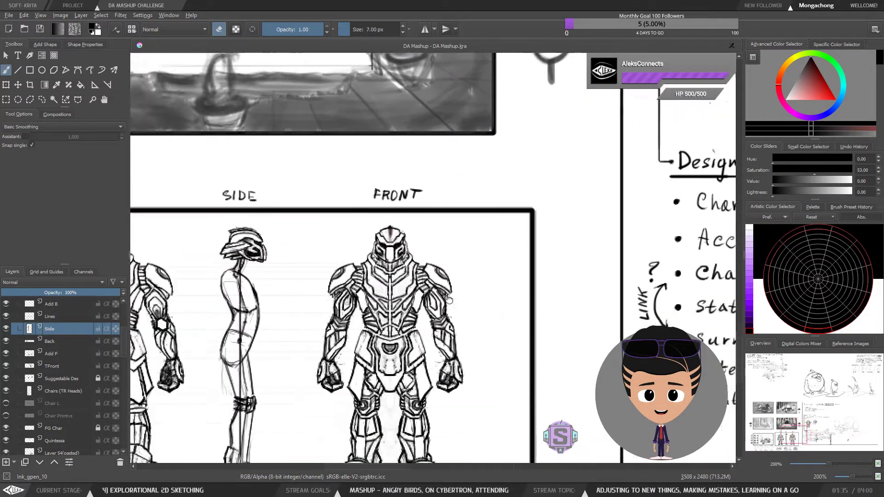
left_click_drag(239, 408, 386, 303)
key("plus")
key("minus")
left_click_drag(378, 350, 302, 333)
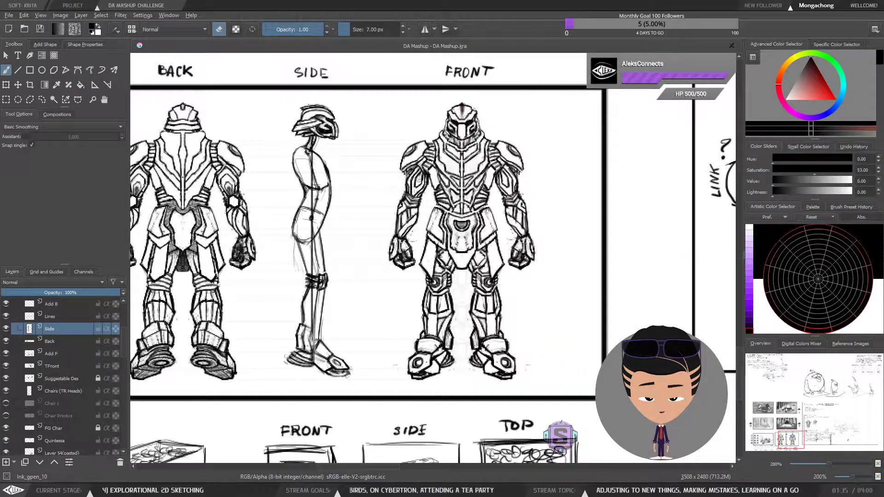
key("e")
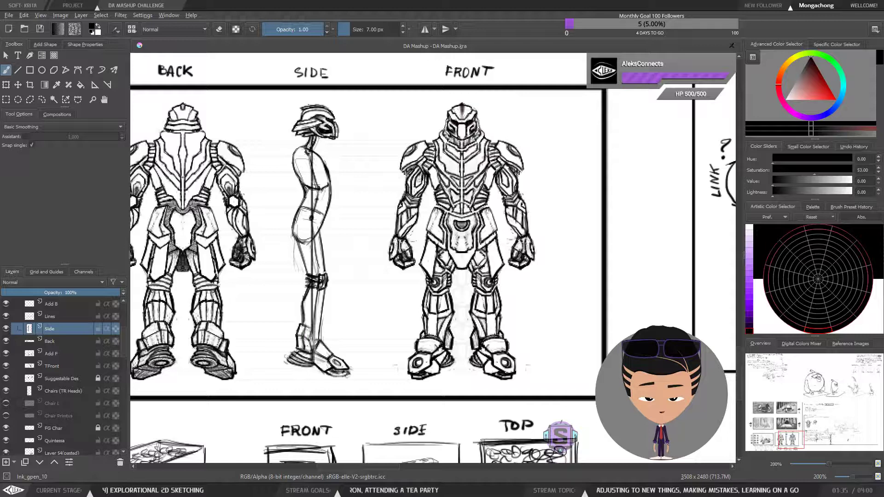
key("e")
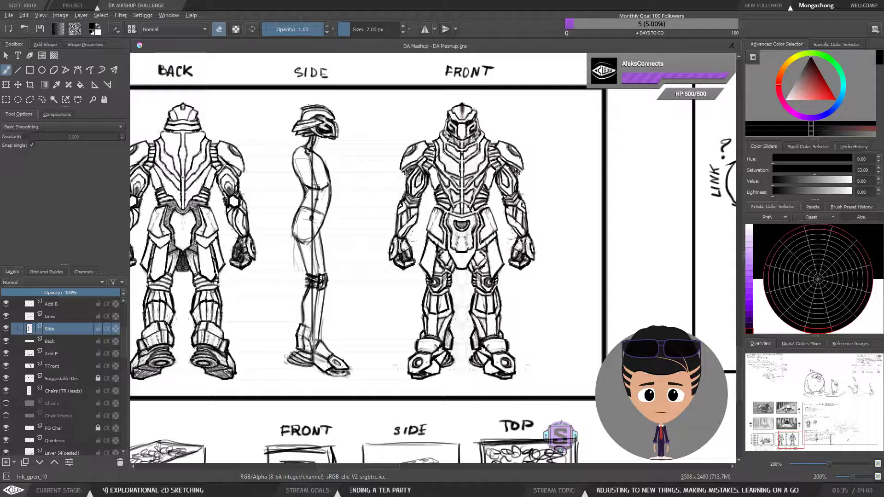
key("e")
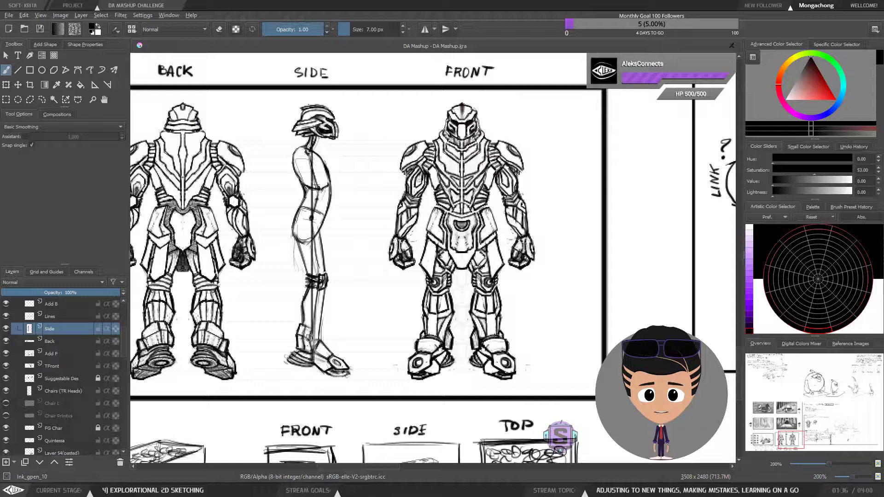
key("e")
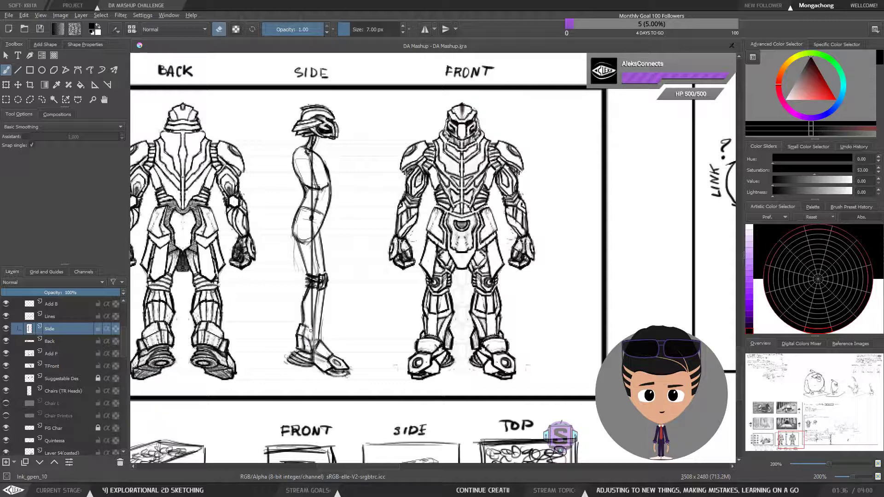
key("e")
key("e")
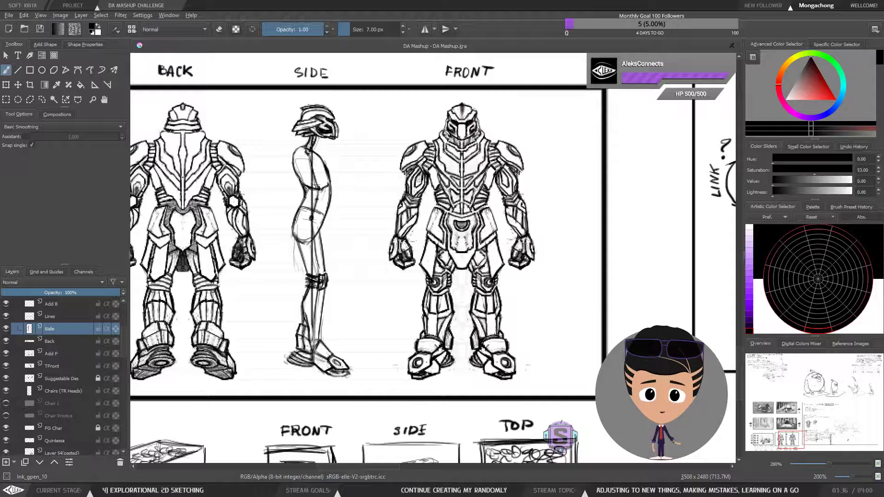
Draw a short lower calf line above the side-view ankle guard and erase stray strokes inside it.
left_click_drag(304, 309, 307, 326)
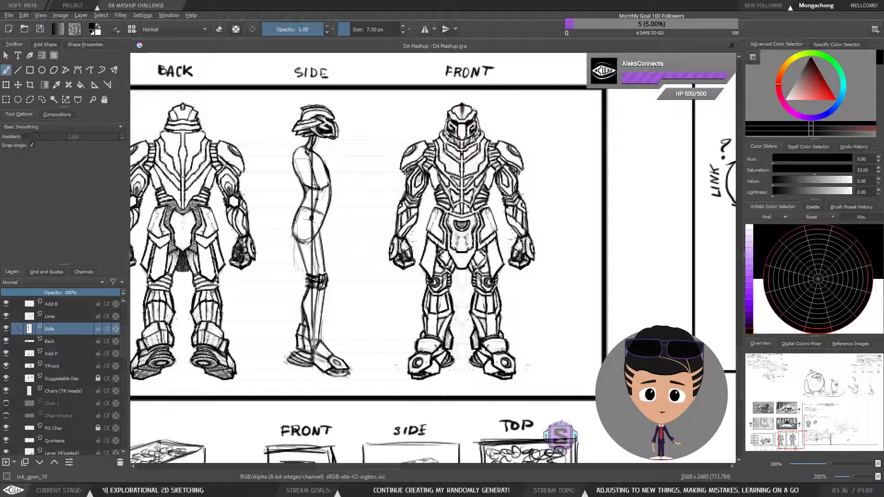
key("e")
left_click_drag(304, 327, 304, 340)
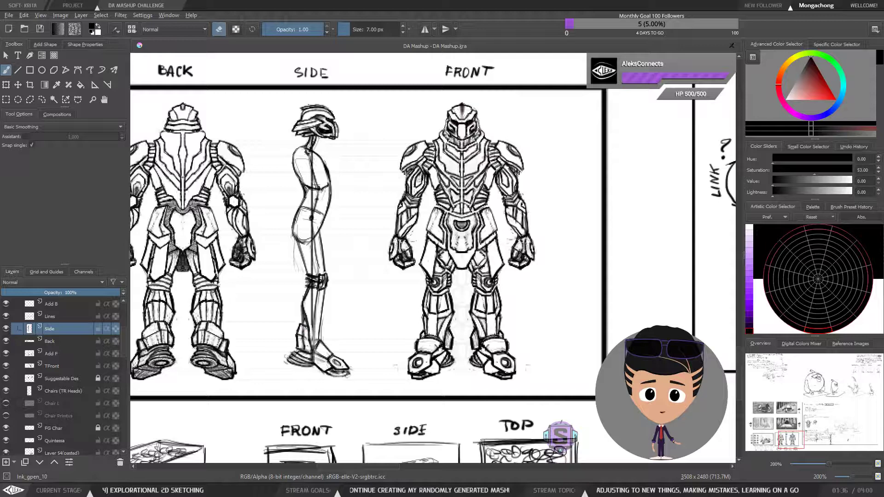
key("e")
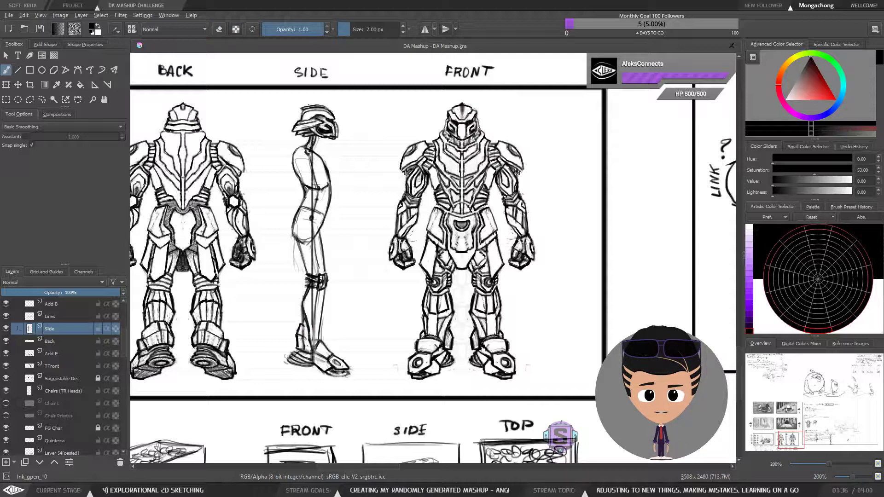
key("e")
left_click_drag(307, 314, 310, 332)
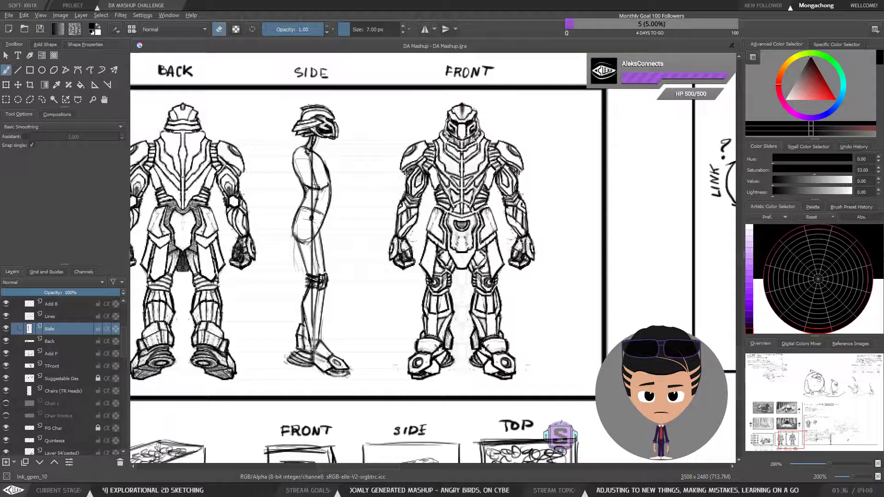
key("e")
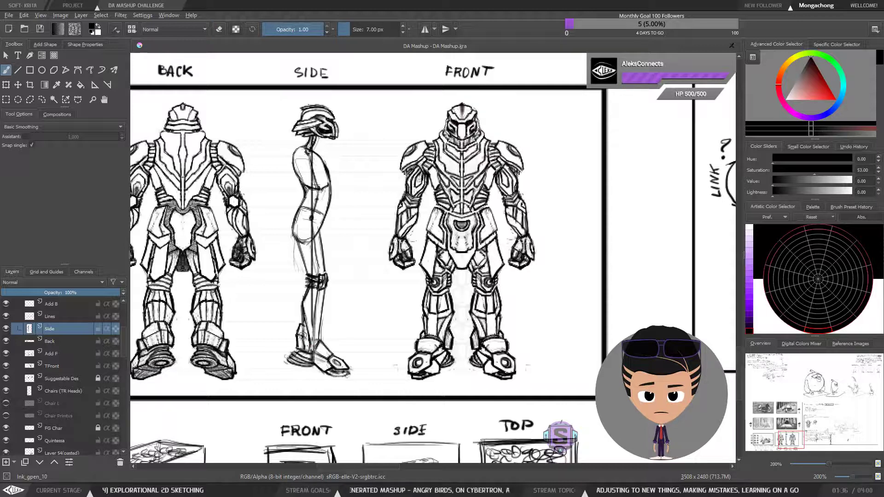
Try to scale down the front part of the side-view foot within a freehand selection and reposition it against the ankle.
key("1")
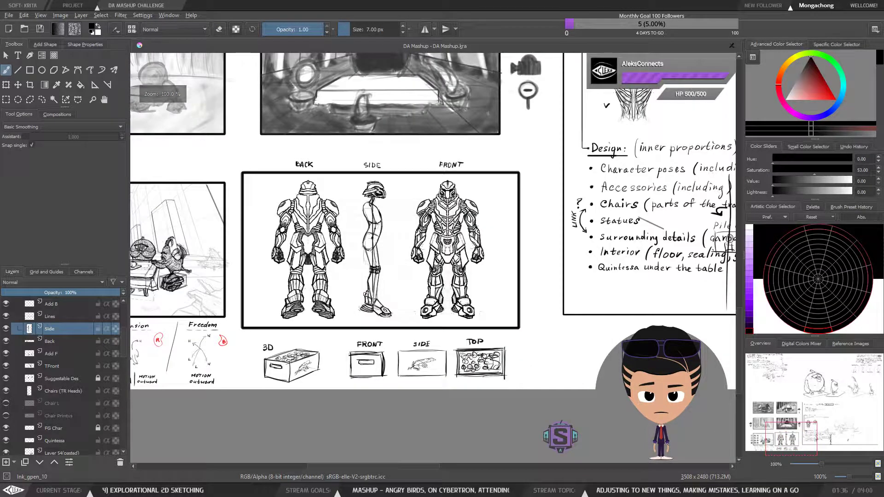
key("ctrl+plus")
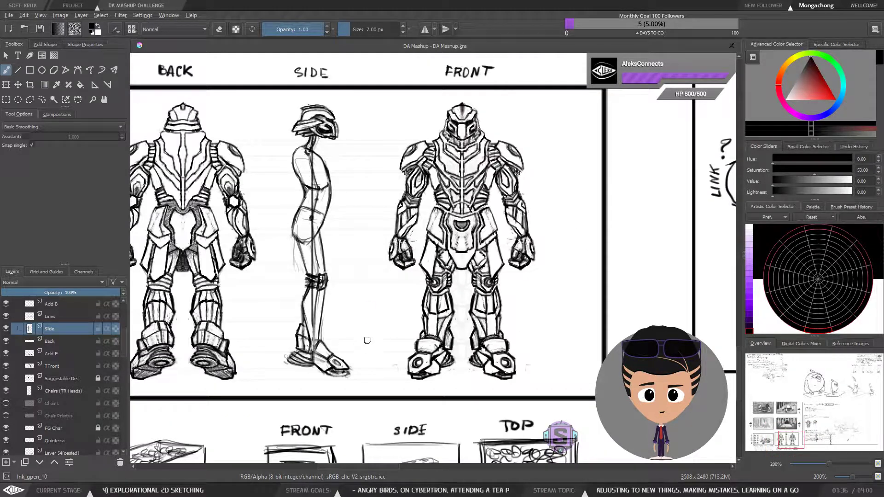
left_click_drag(367, 340, 395, 337)
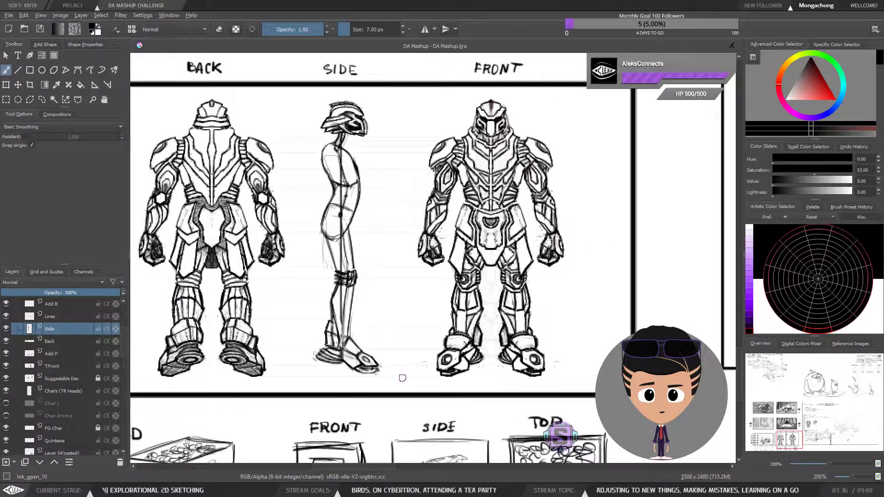
left_click_drag(376, 309, 338, 338)
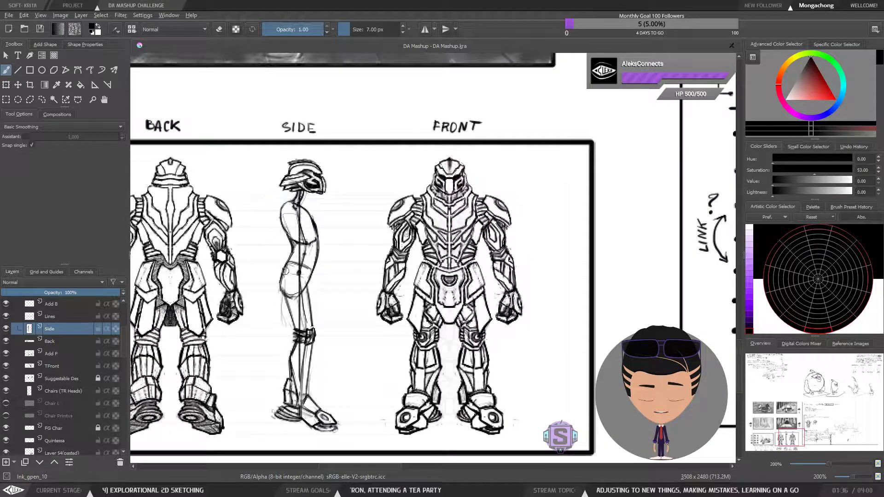
left_click_drag(345, 389, 347, 345)
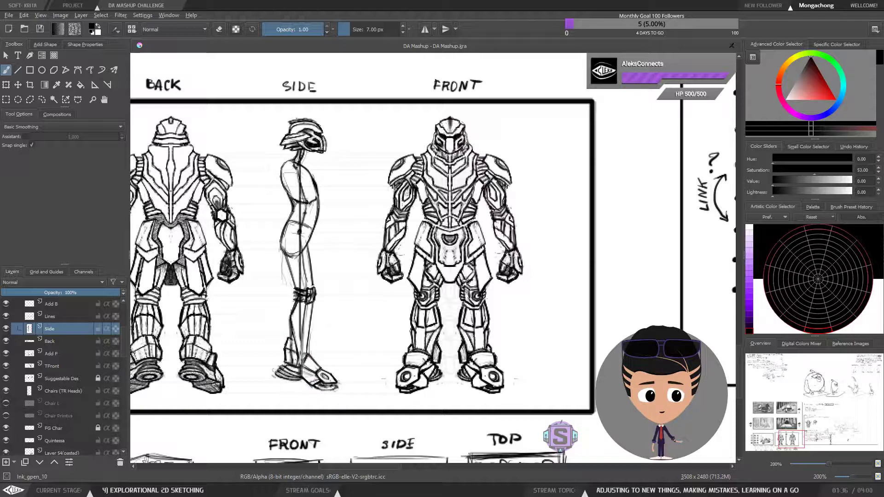
key("l")
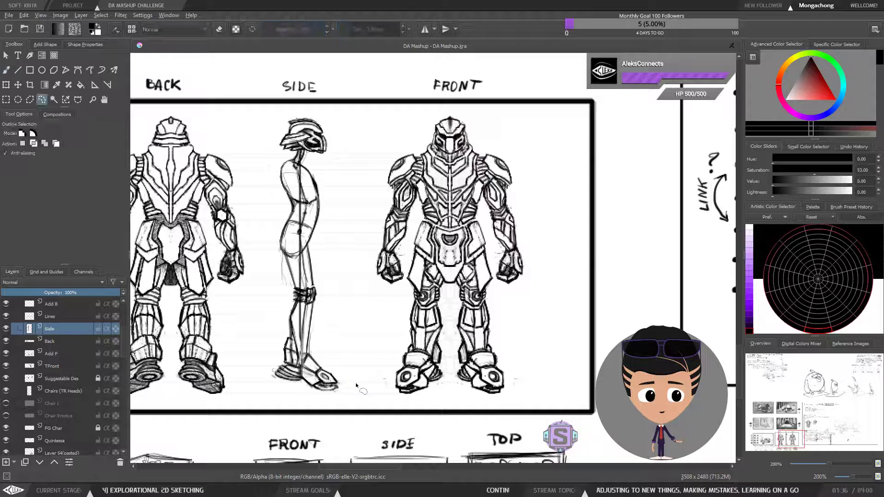
mouse_move(357, 375)
left_mouse_down()
mouse_move(332, 358)
mouse_move(306, 395)
mouse_move(363, 398)
mouse_move(304, 361)
mouse_move(301, 380)
left_mouse_up()
key("ctrl+t")
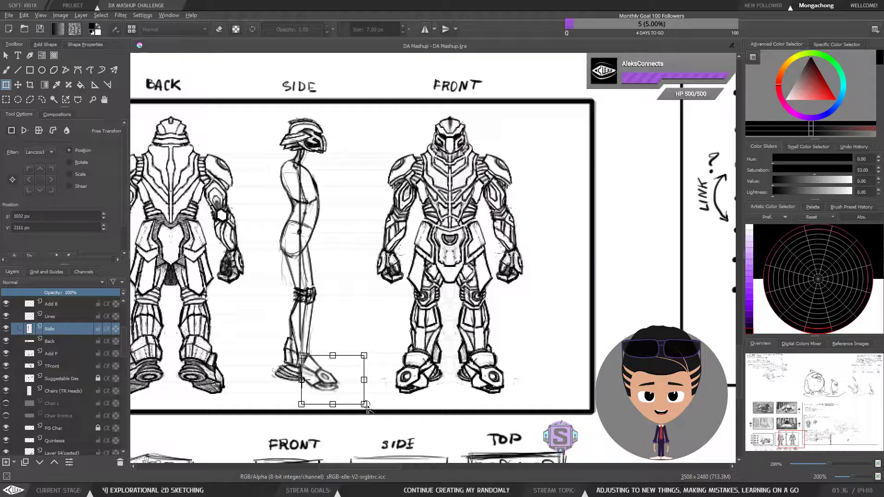
left_click_drag(363, 404, 327, 377)
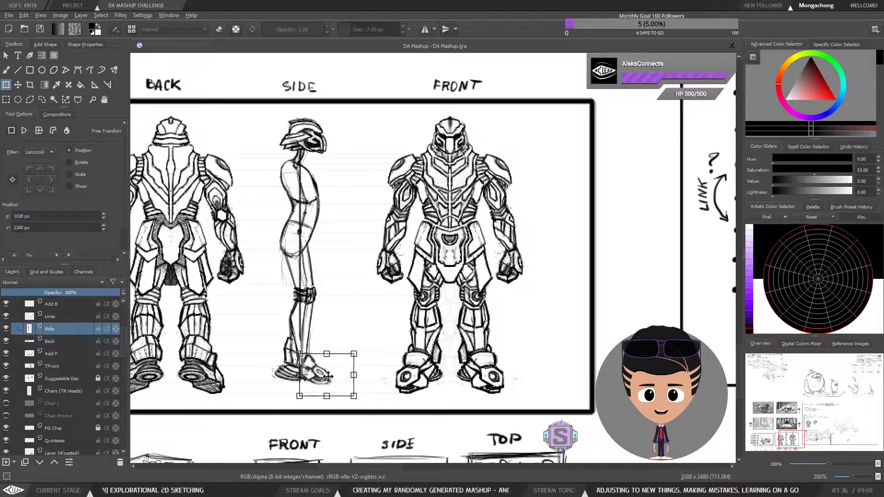
key("t")
key("b")
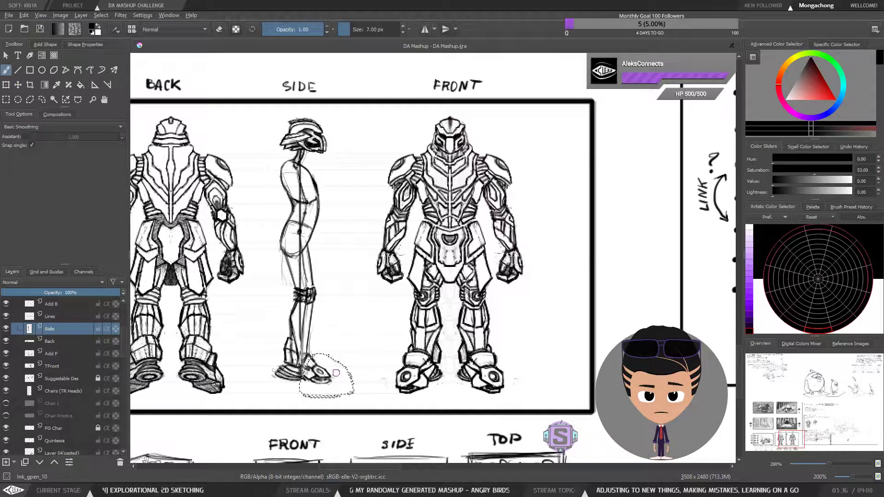
key("ctrl+shift+a")
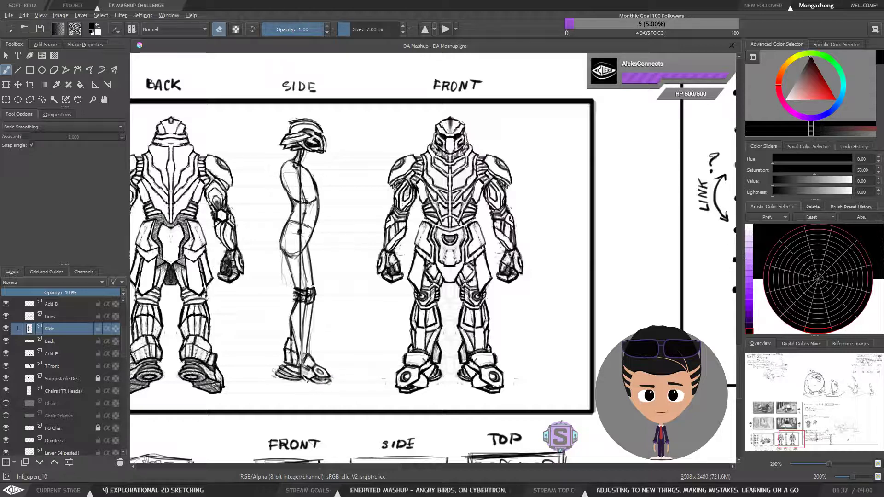
Compare the resized foot with the whole turnaround, and undo its selection and scaling.
key("1")
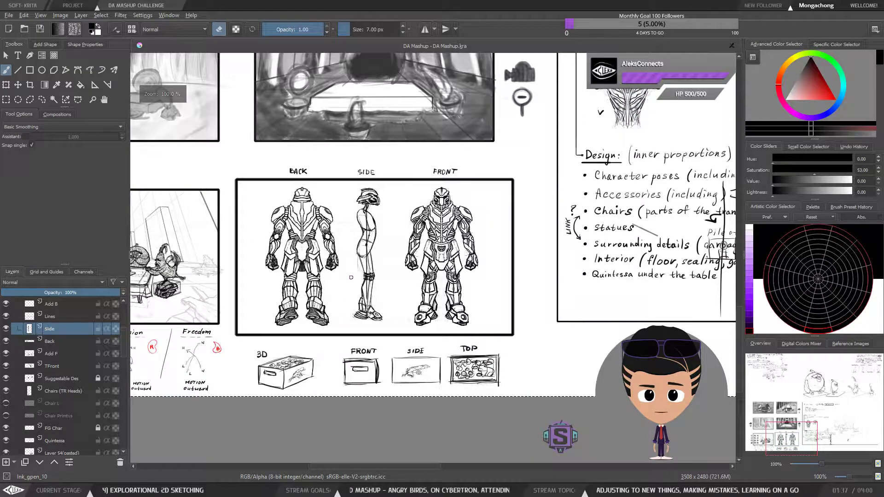
scroll(351, 277, "up", 4)
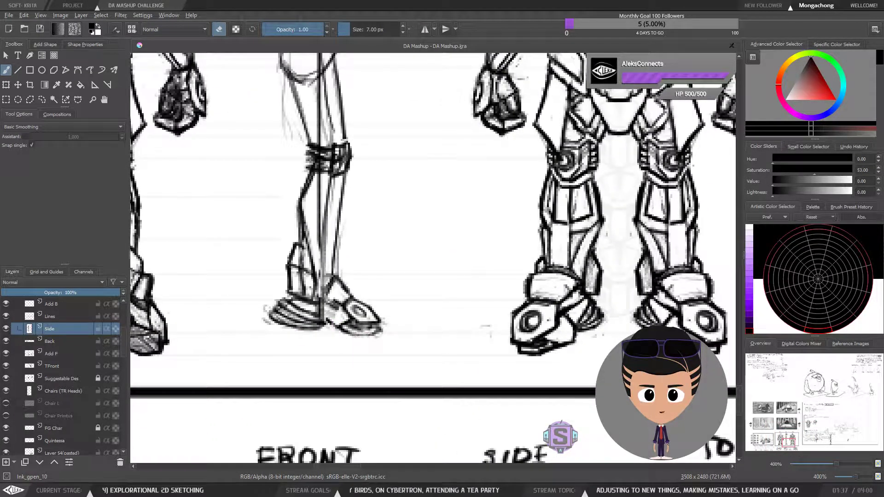
key("ctrl+z")
key("ctrl+z")
key("ctrl+z")
key("ctrl+z")
key("l")
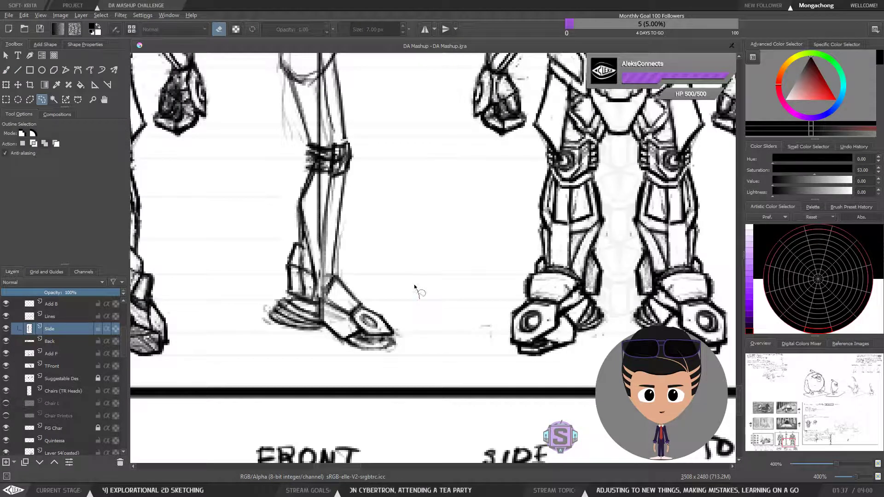
mouse_move(414, 286)
left_mouse_down()
mouse_move(371, 264)
mouse_move(391, 283)
left_mouse_up()
key("ctrl+shift+a")
key("ctrl+minus")
key("ctrl+minus")
key("ctrl+minus")
key("ctrl+minus")
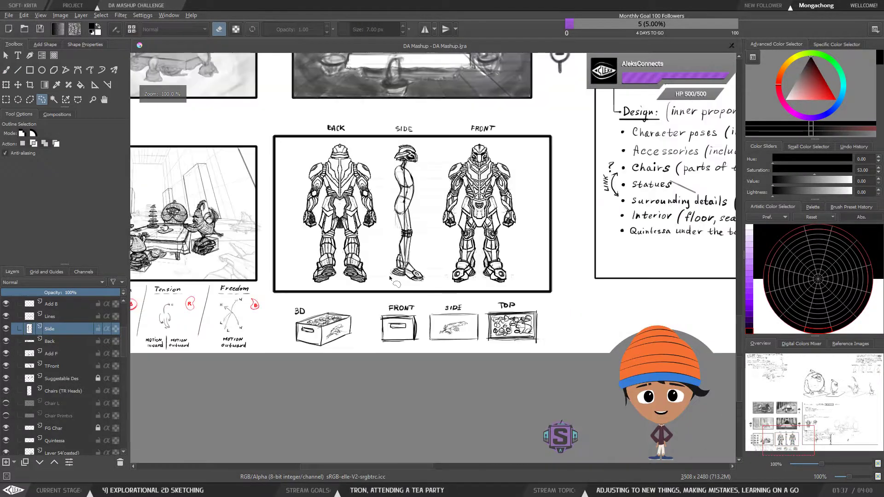
scroll(416, 259, "up", 2)
key("b")
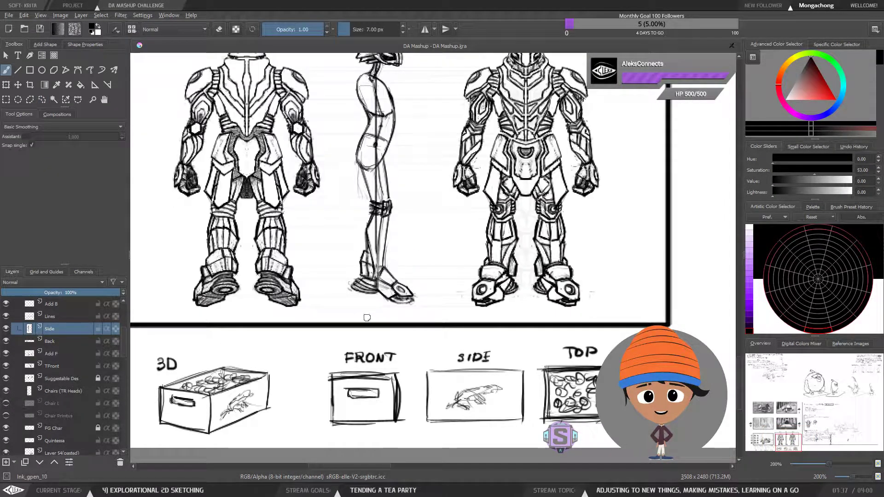
Select the side-view heel freehand, scale it down slightly, fit it against the ankle, and clear the selection.
scroll(367, 318, "up", 2)
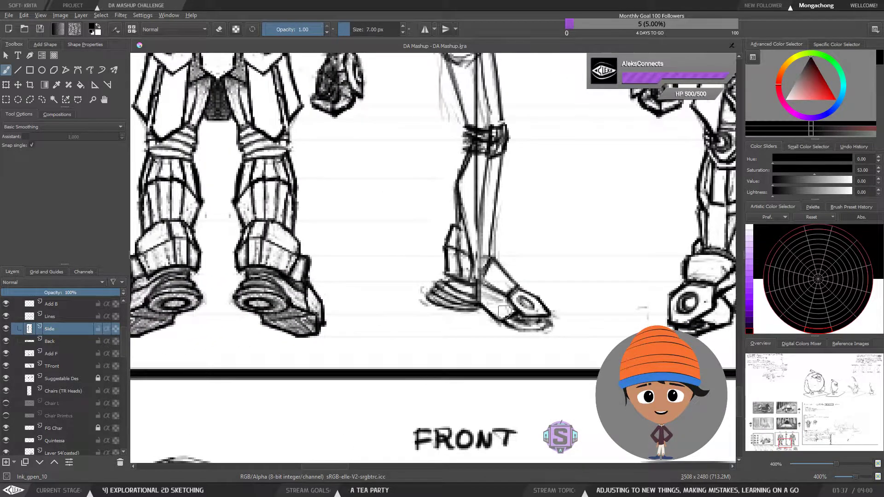
key("l")
mouse_move(487, 328)
left_mouse_down()
mouse_move(474, 293)
mouse_move(448, 281)
mouse_move(418, 283)
mouse_move(481, 338)
left_mouse_up()
key("ctrl+t")
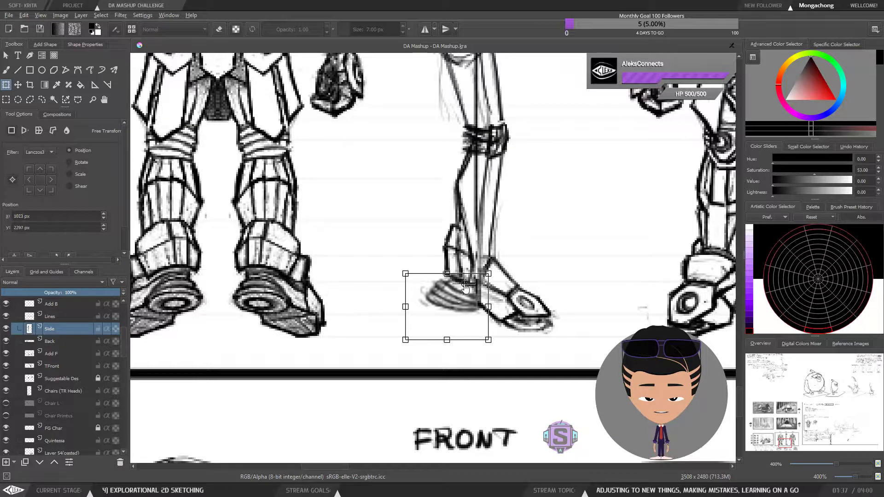
left_click_drag(405, 339, 416, 332)
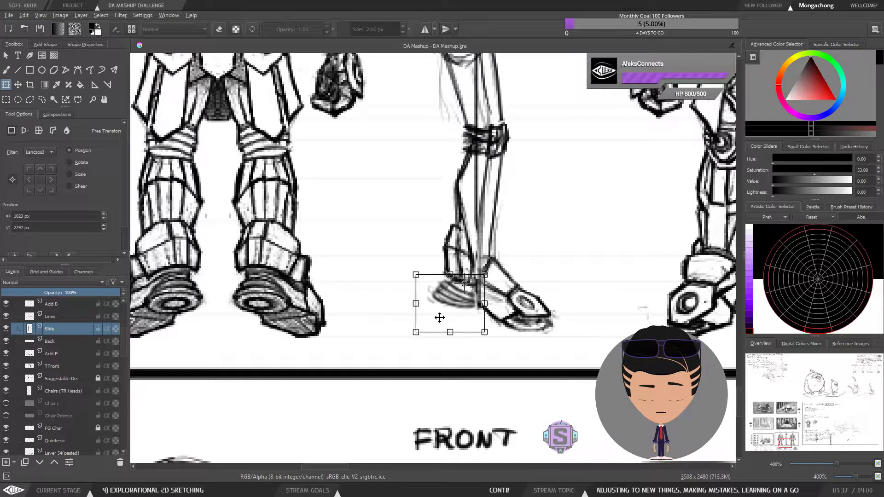
left_click_drag(459, 308, 463, 309)
key("t")
key("b")
key("ctrl+shift+a")
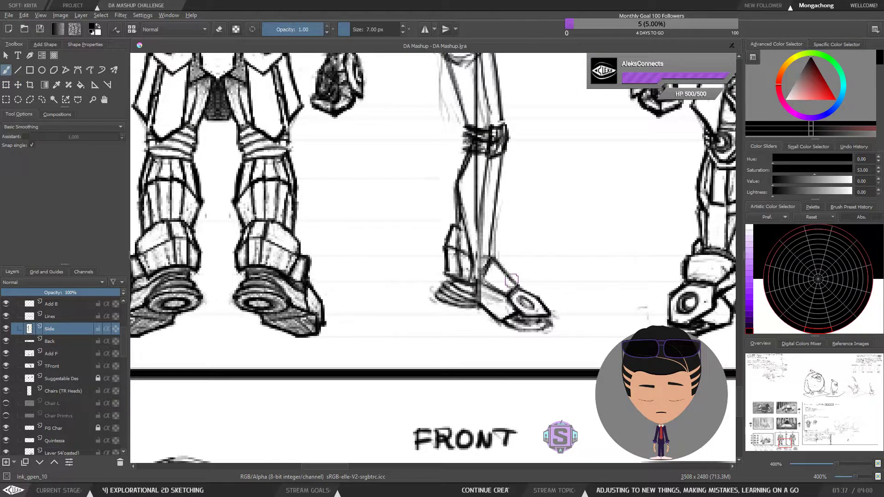
Examine the side view's proportions against the back and front views, including with the canvas mirrored.
key("ctrl+minus")
key("ctrl+minus")
key("ctrl+minus")
key("ctrl+minus")
left_click_drag(508, 292, 445, 318)
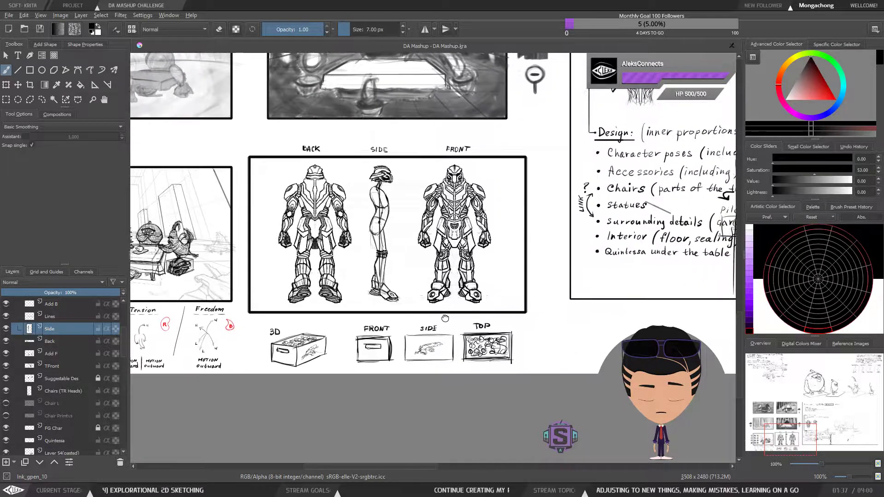
key("m")
key("m")
key("plus")
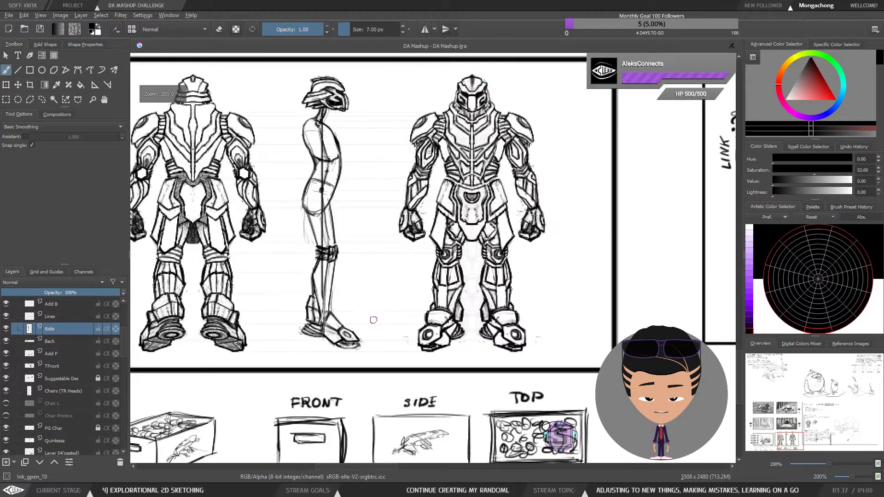
Erase the front contour of the side view's shin and redraw it below the knee.
left_click_drag(356, 307, 377, 325)
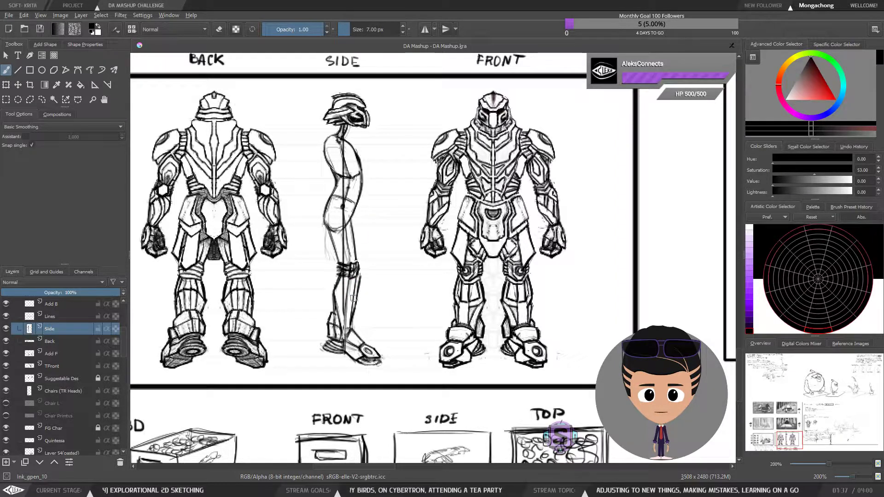
key("e")
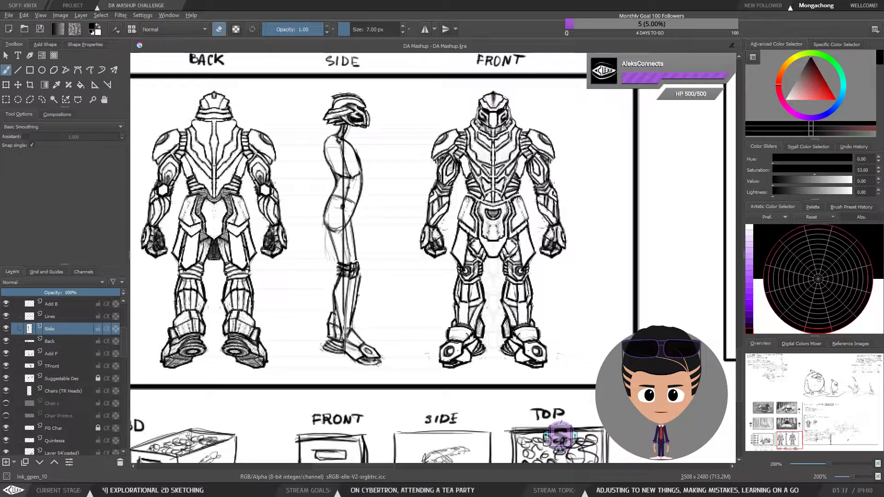
left_click_drag(362, 275, 356, 307)
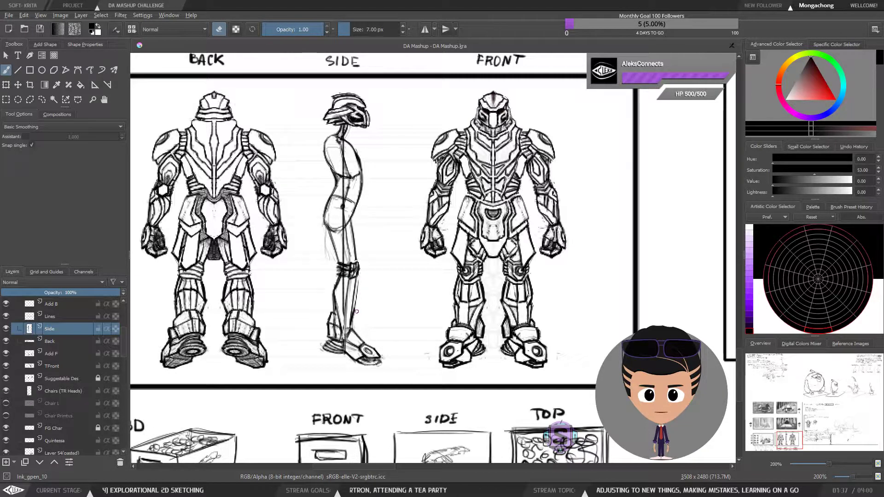
key("e")
mouse_move(358, 277)
left_mouse_down()
mouse_move(354, 316)
mouse_move(358, 282)
mouse_move(356, 294)
left_mouse_up()
key("e")
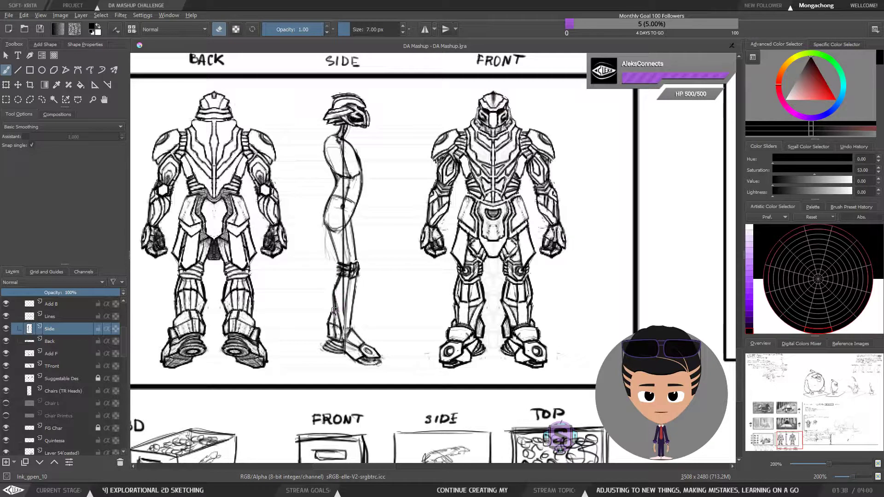
Clean up the side view's calf contour above the heel by alternately erasing and redrawing its lines.
key("e")
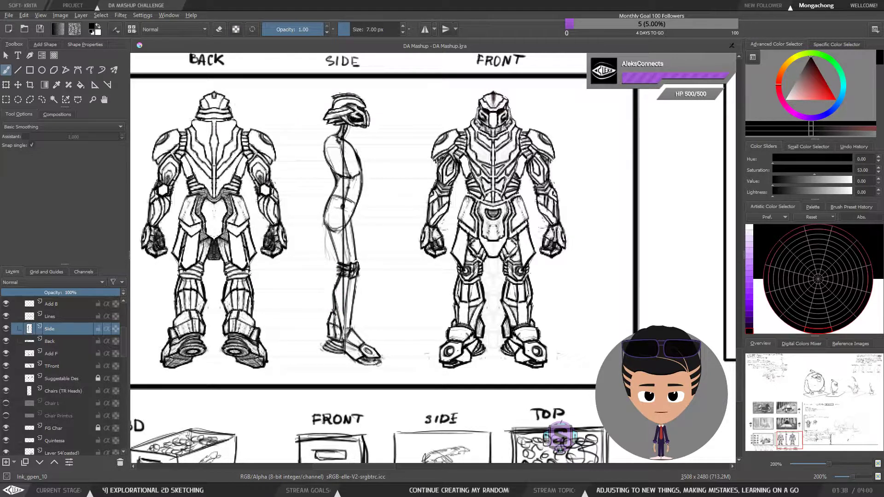
key("e")
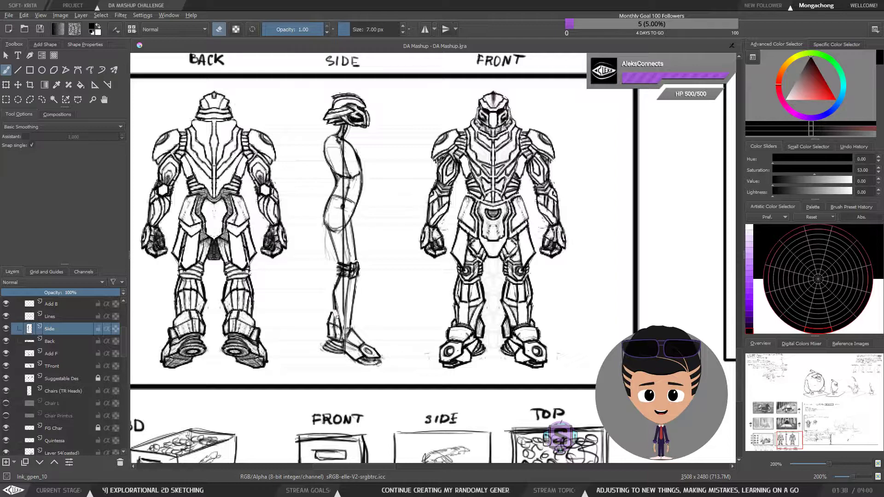
key("e")
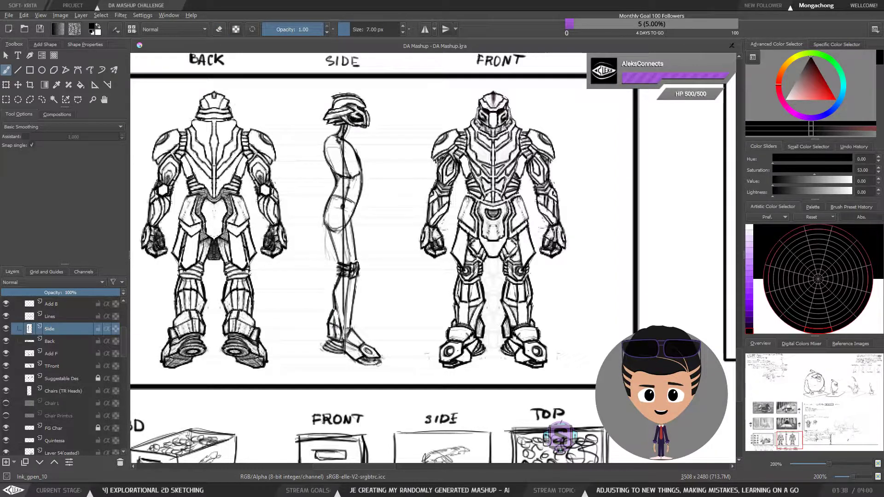
key("e")
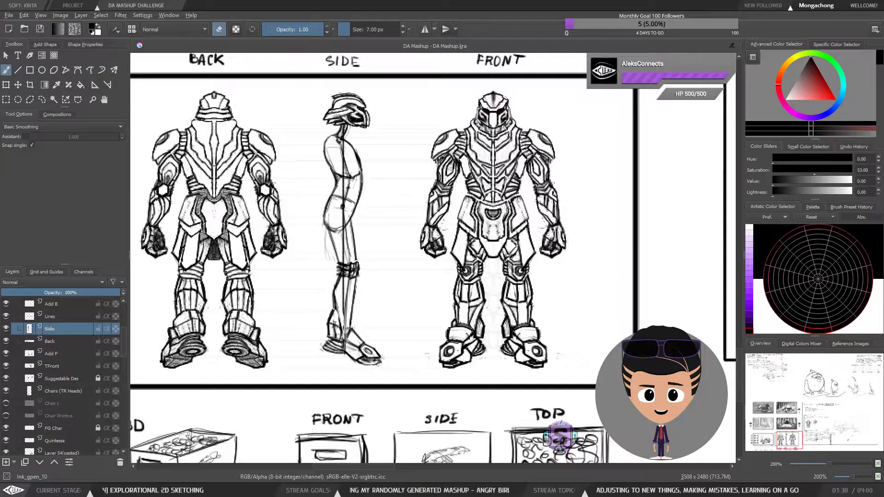
key("e")
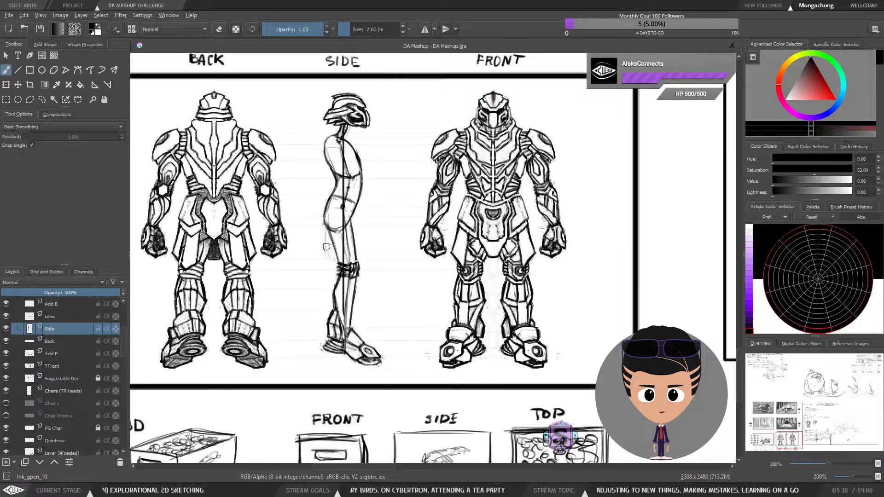
Erase the construction lines inside the side view's lower leg and redraw the shin's front contour towards the ankle.
key("ctrl+minus")
key("ctrl+plus")
mouse_move(389, 280)
left_mouse_down()
mouse_move(366, 300)
mouse_move(387, 279)
left_mouse_up()
key("e")
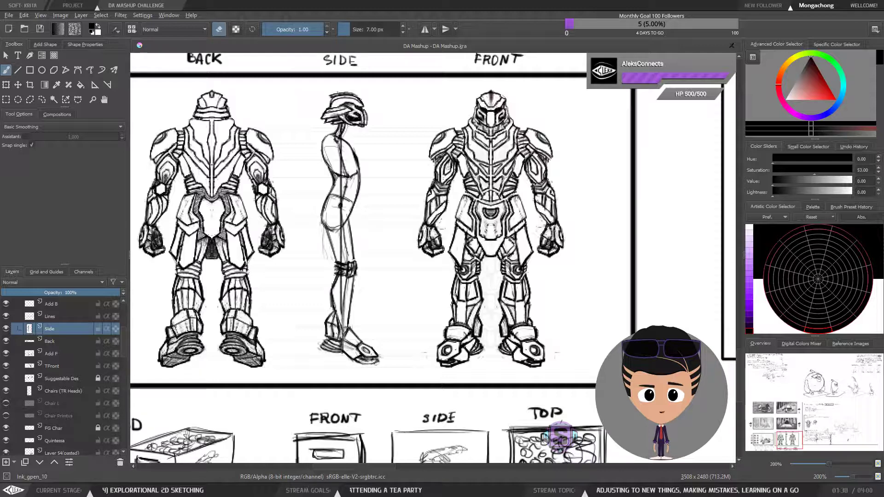
key("e")
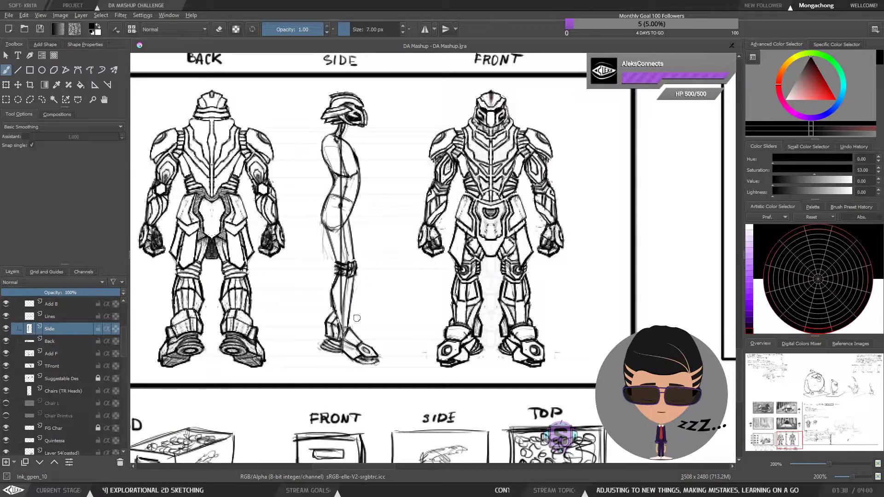
left_click_drag(349, 311, 353, 332)
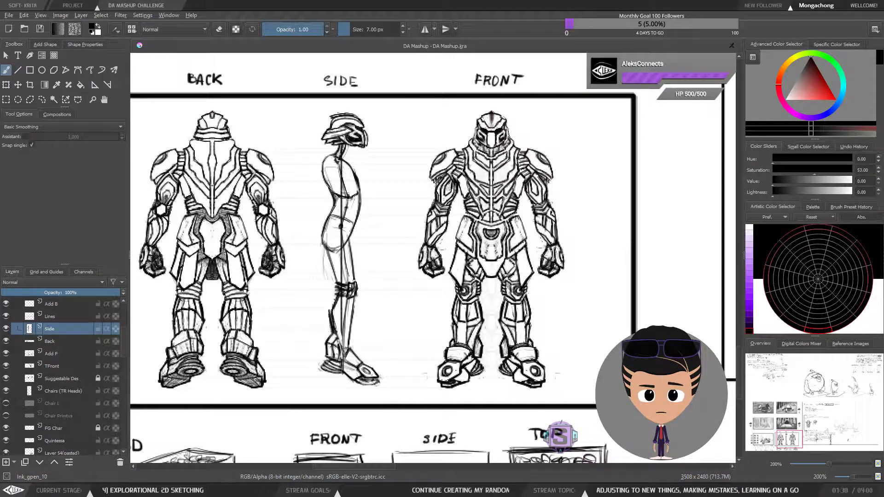
key("e")
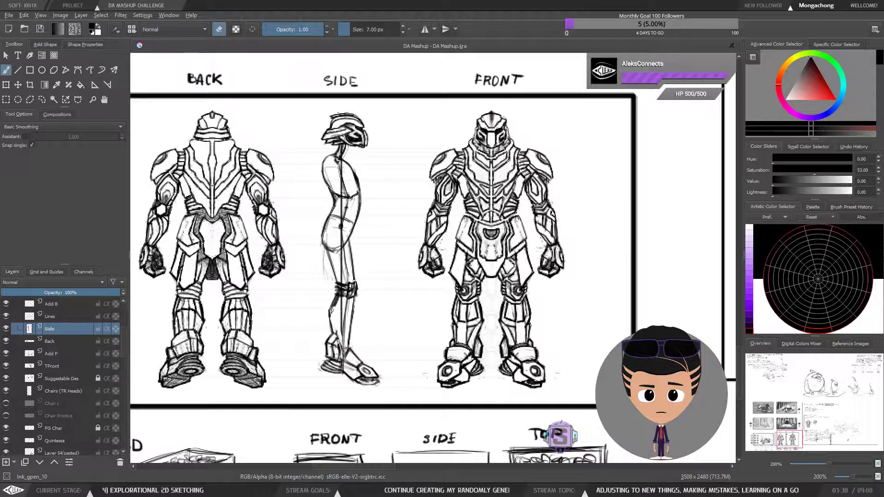
mouse_move(336, 310)
left_mouse_down()
mouse_move(342, 328)
mouse_move(354, 304)
left_mouse_up()
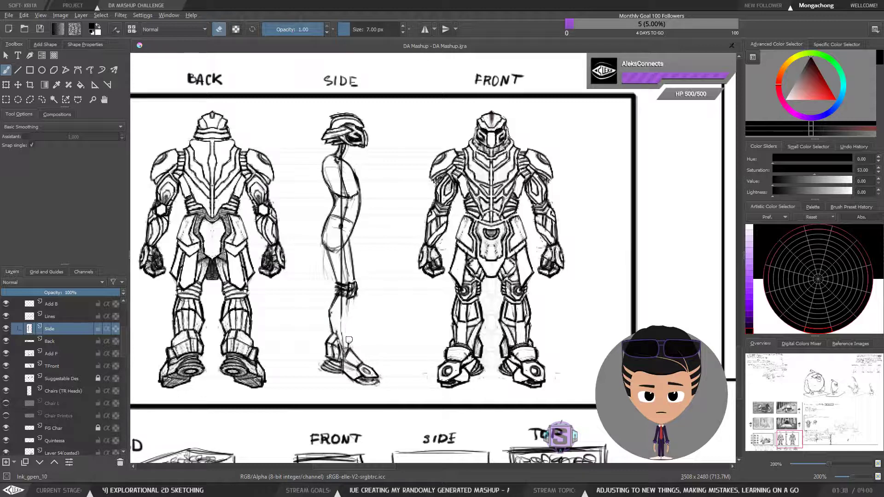
key("e")
left_click_drag(355, 327, 351, 344)
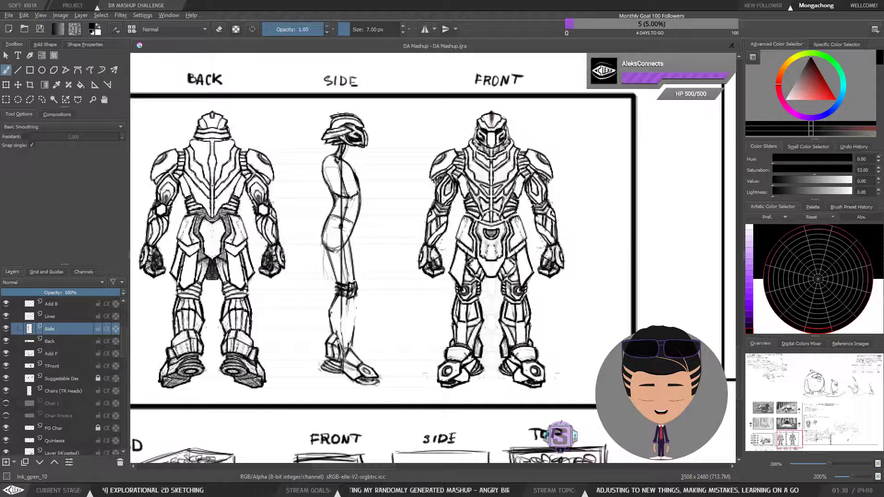
mouse_move(356, 307)
left_mouse_down()
mouse_move(352, 345)
mouse_move(354, 327)
left_mouse_up()
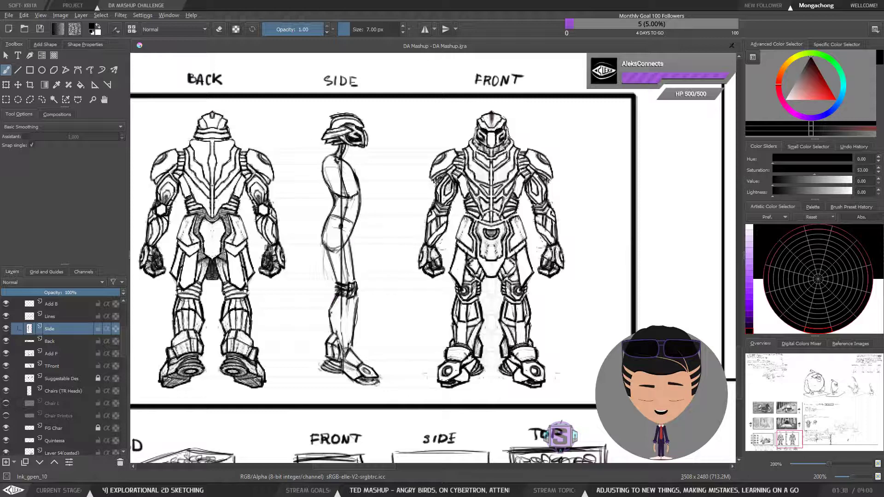
Sketch the side view's thigh contours from hip to knee and erase the construction lines inside them.
scroll(323, 286, "up", 1)
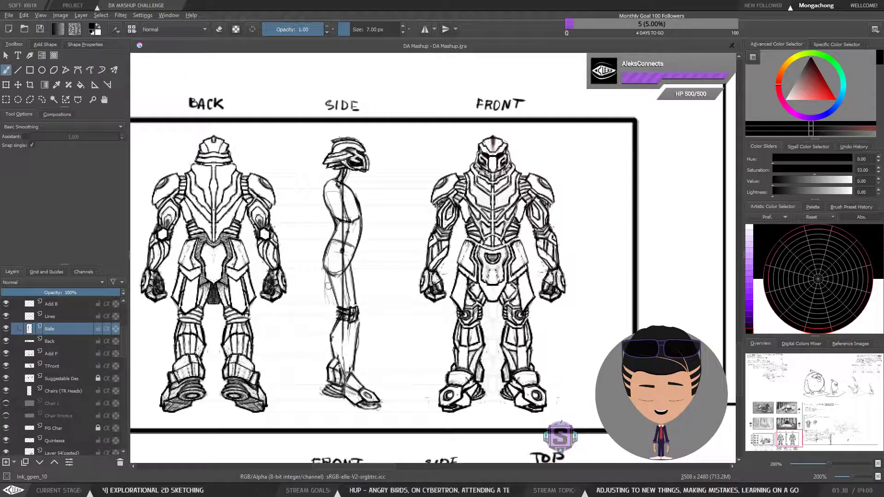
mouse_move(328, 282)
left_mouse_down()
mouse_move(334, 305)
mouse_move(325, 293)
mouse_move(360, 306)
left_mouse_up()
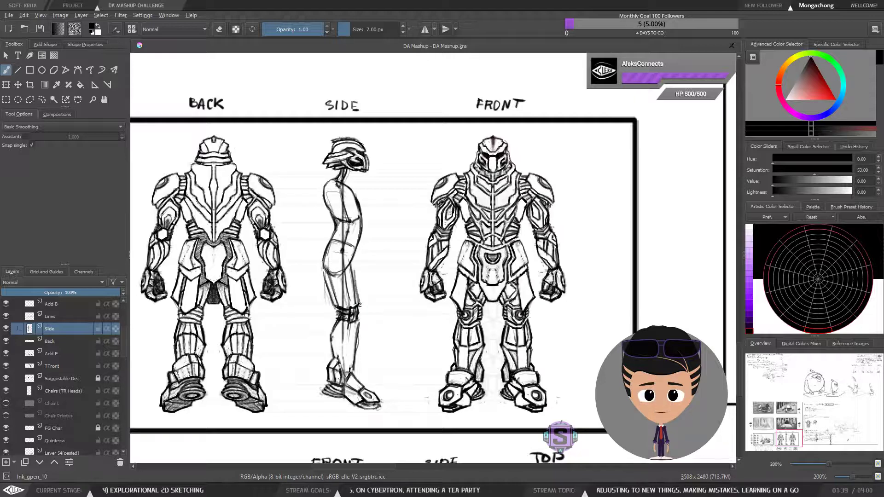
mouse_move(353, 265)
left_mouse_down()
mouse_move(361, 306)
mouse_move(340, 291)
left_mouse_up()
key("e")
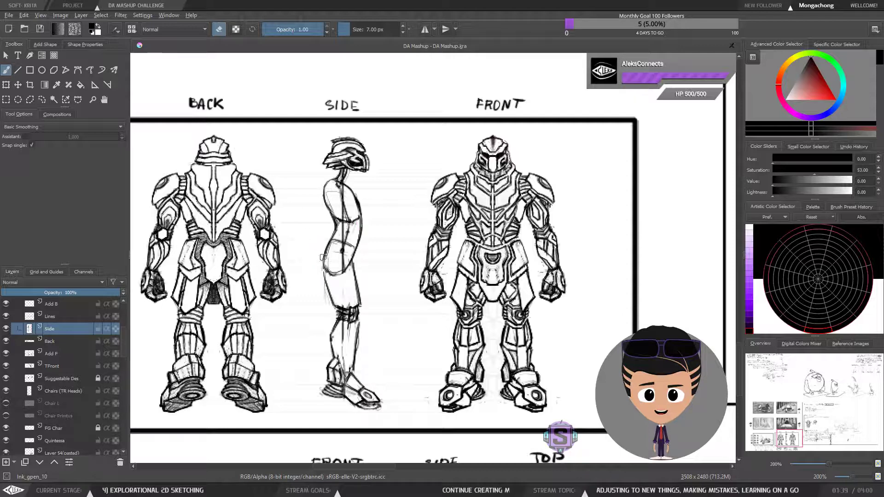
mouse_move(349, 276)
left_mouse_down()
mouse_move(348, 283)
mouse_move(347, 269)
left_mouse_up()
Reshape the lower part of the side view's shin where it meets the foot, erasing and redrawing its contours.
left_click_drag(360, 231, 377, 245)
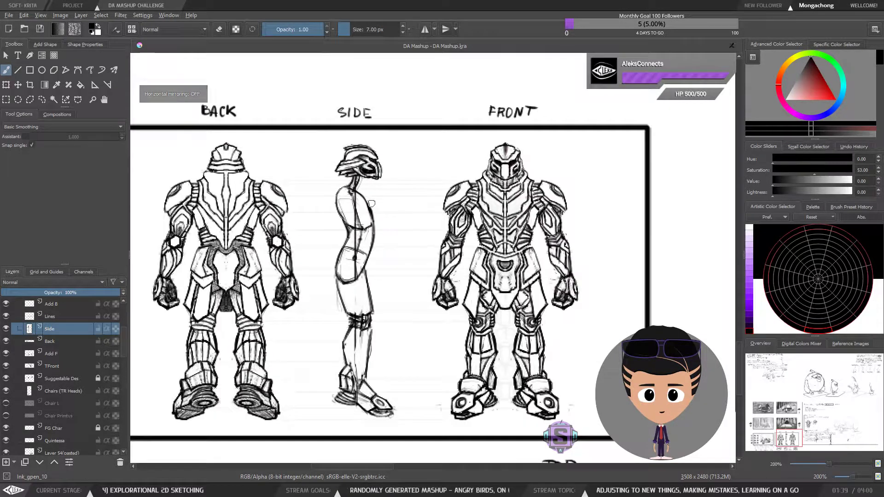
left_click_drag(376, 342, 368, 312)
key("e")
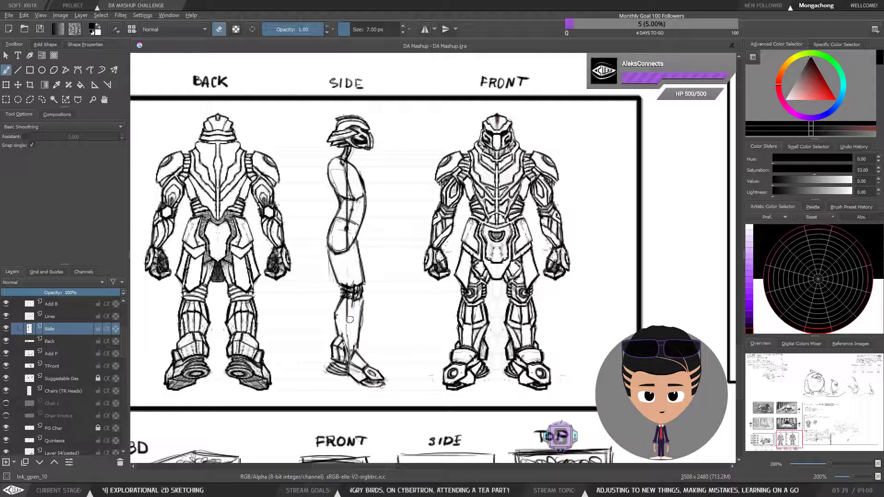
key("e")
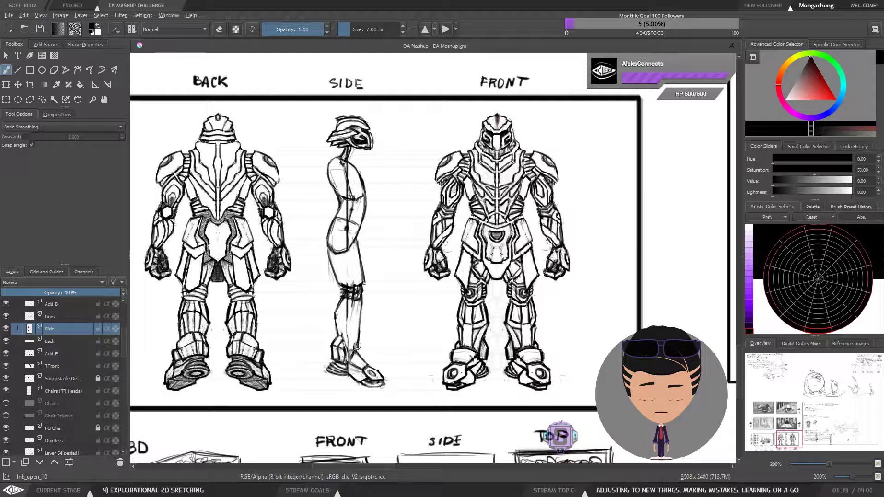
key("e")
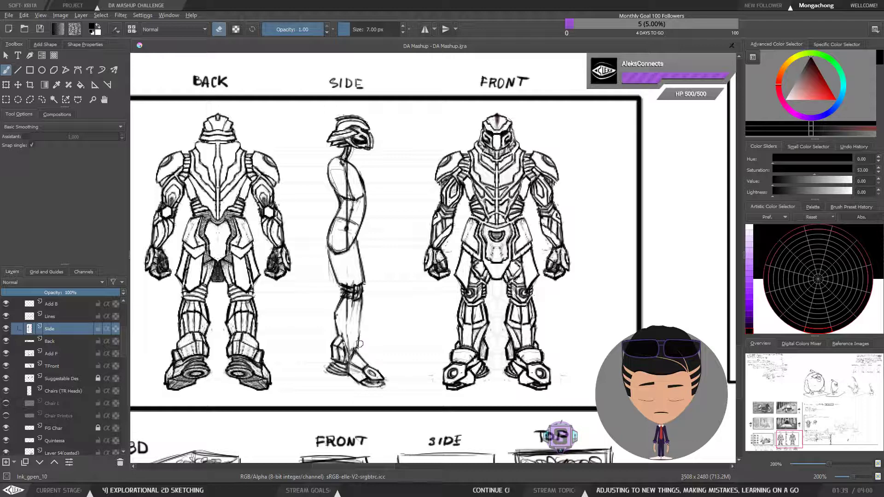
key("e")
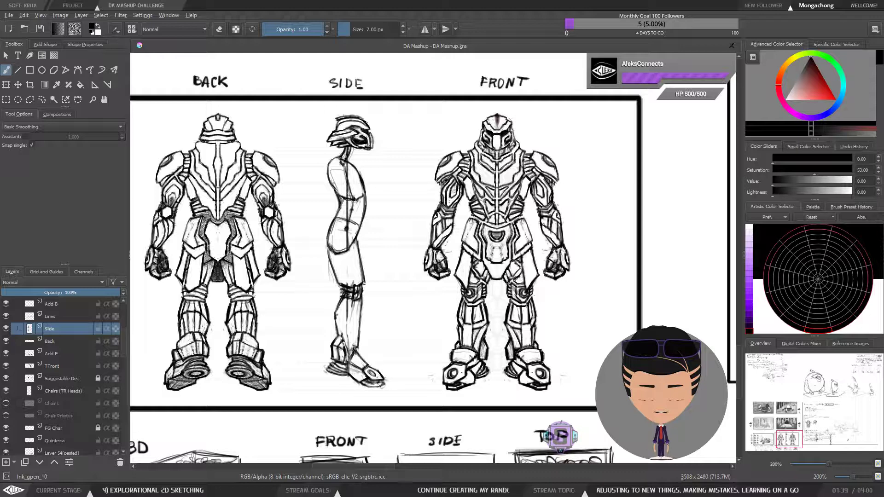
key("e")
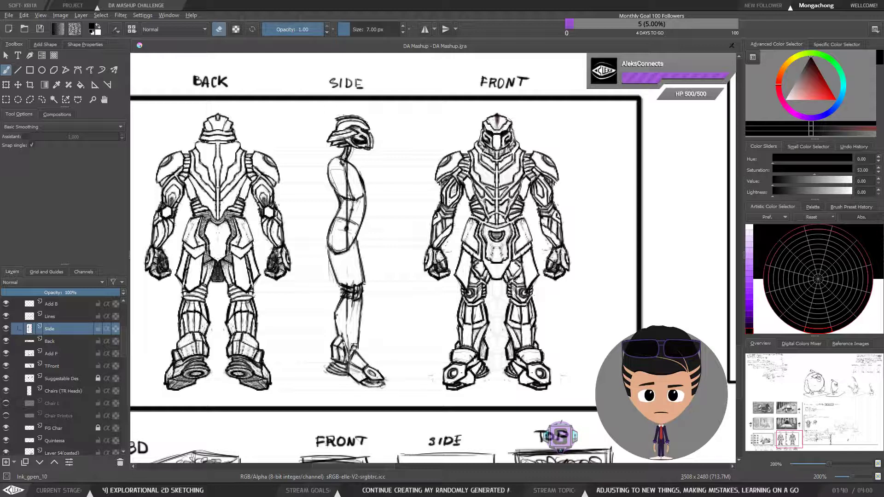
key("e")
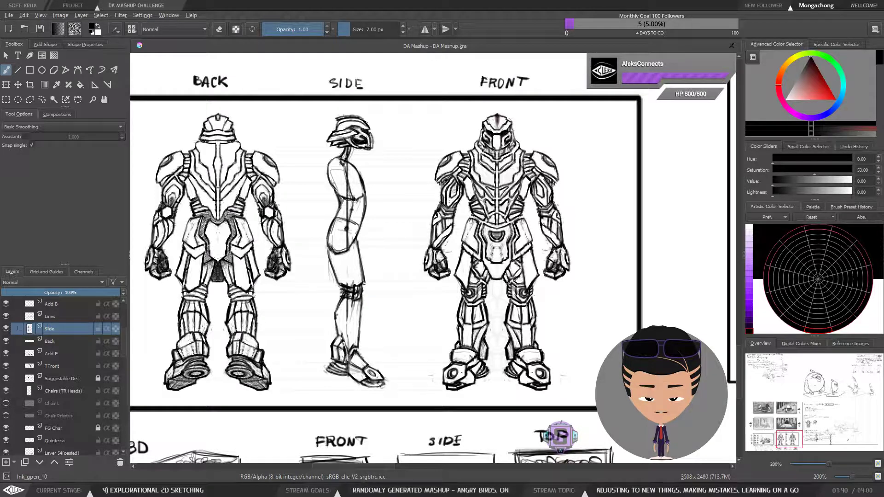
key("e")
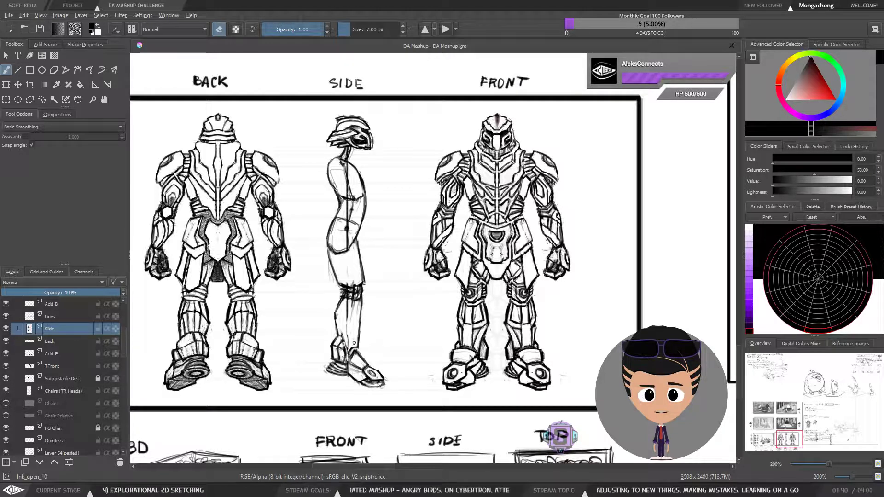
Erase the stray lines inside the side view's lower leg and check the figure with the canvas mirrored.
left_click_drag(349, 341, 349, 345)
left_click_drag(347, 305, 344, 336)
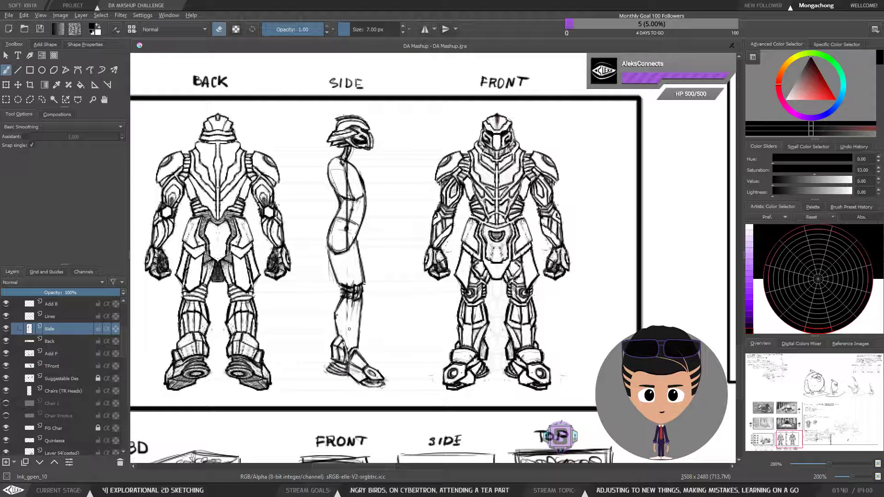
left_click_drag(347, 304, 352, 315)
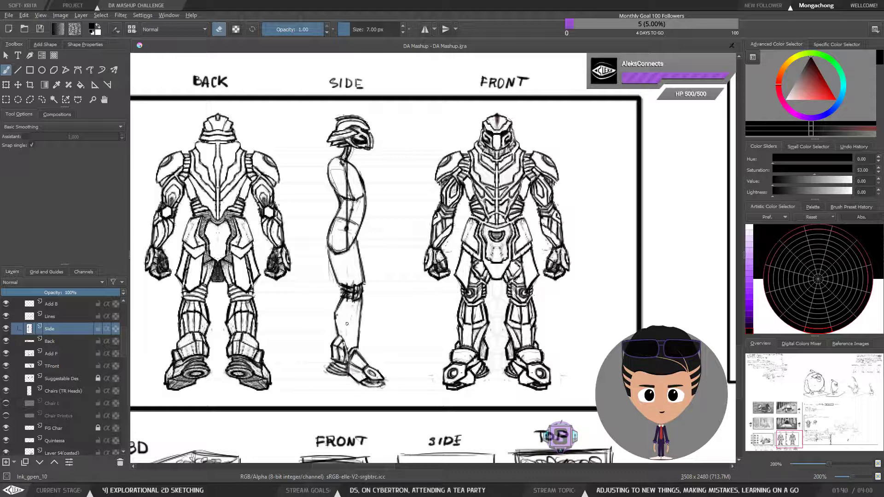
key("m")
key("m")
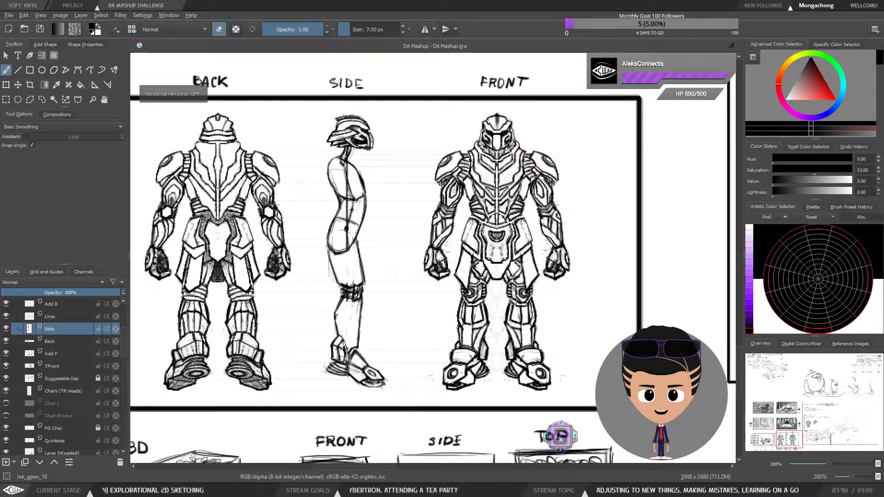
Sketch the armour plate divisions inside the side view's lower leg, from below the knee to the calf.
key("ctrl+plus")
left_click_drag(384, 346, 377, 288)
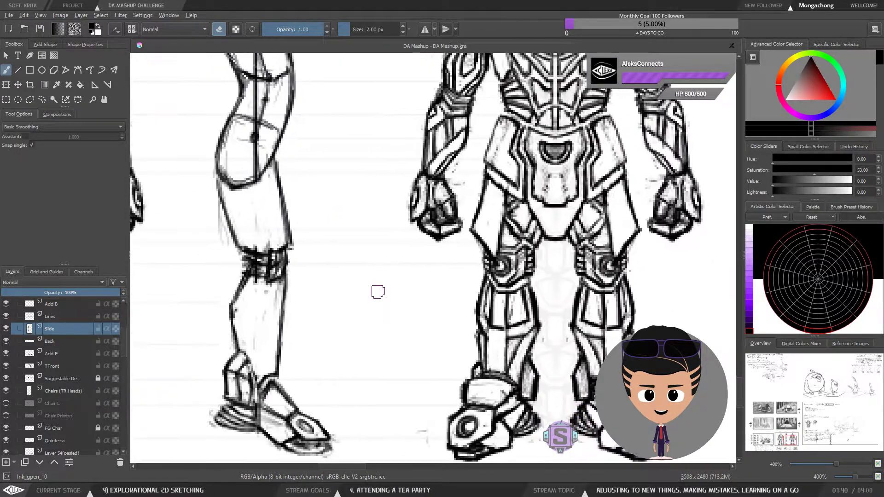
key("ctrl+minus")
left_click_drag(366, 321, 357, 342)
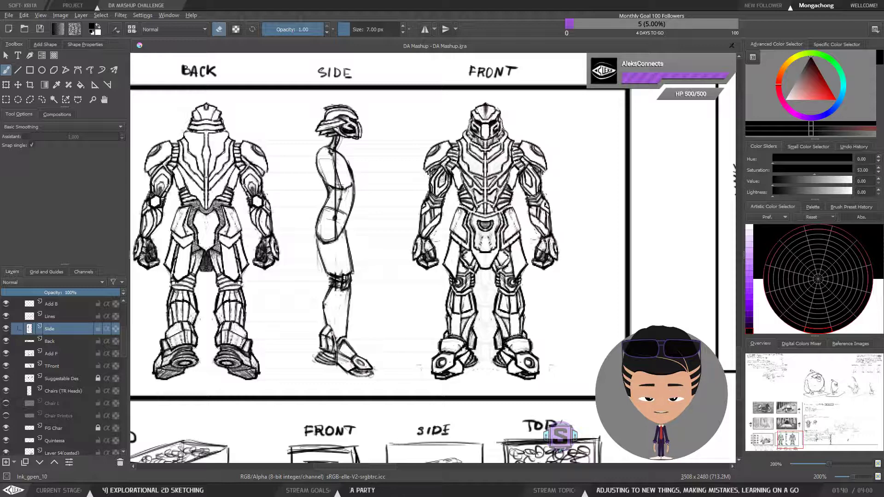
key("e")
left_click_drag(335, 289, 325, 307)
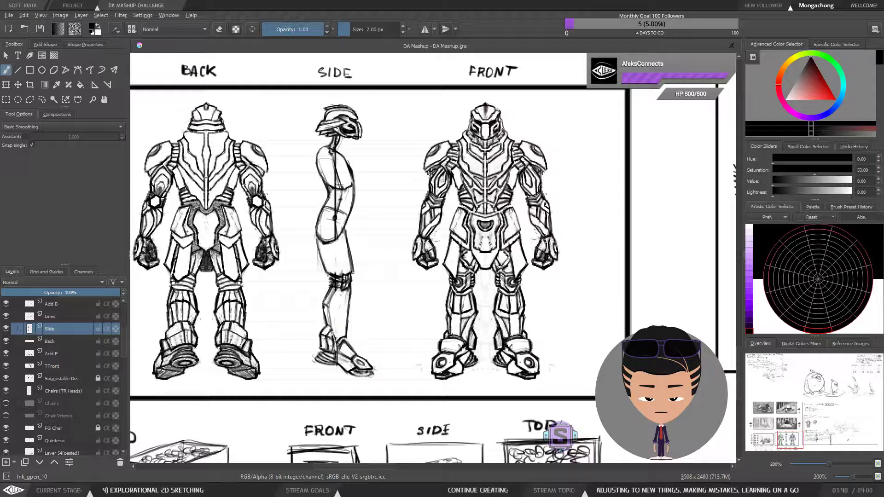
left_click_drag(346, 319, 342, 337)
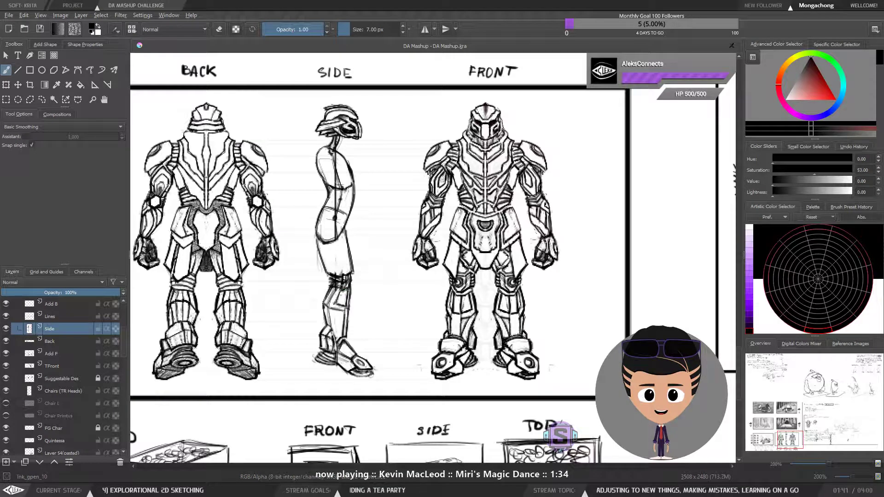
Clean up the side view's shin plate lines with the eraser and extend the plate edges towards the ankle.
key("e")
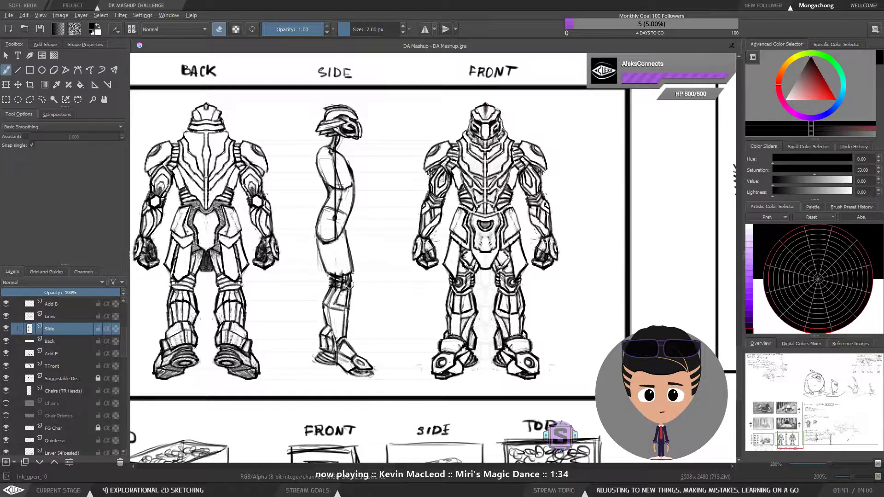
key("e")
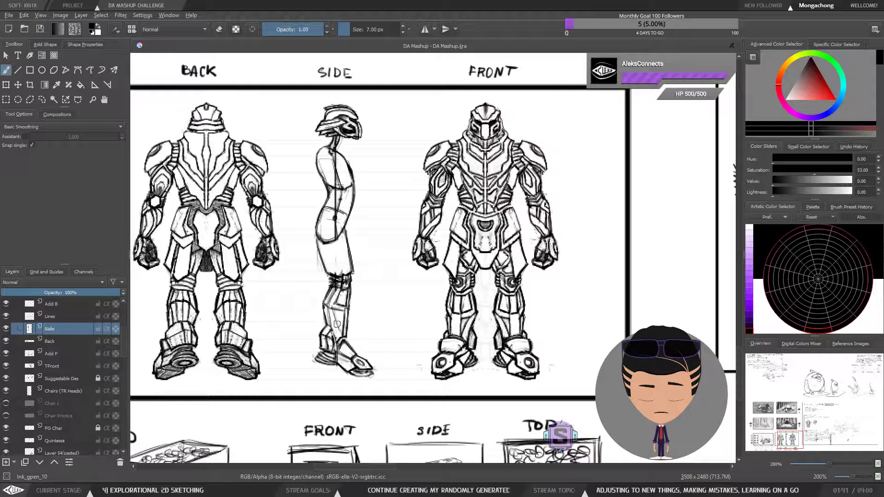
left_click_drag(329, 315, 337, 341)
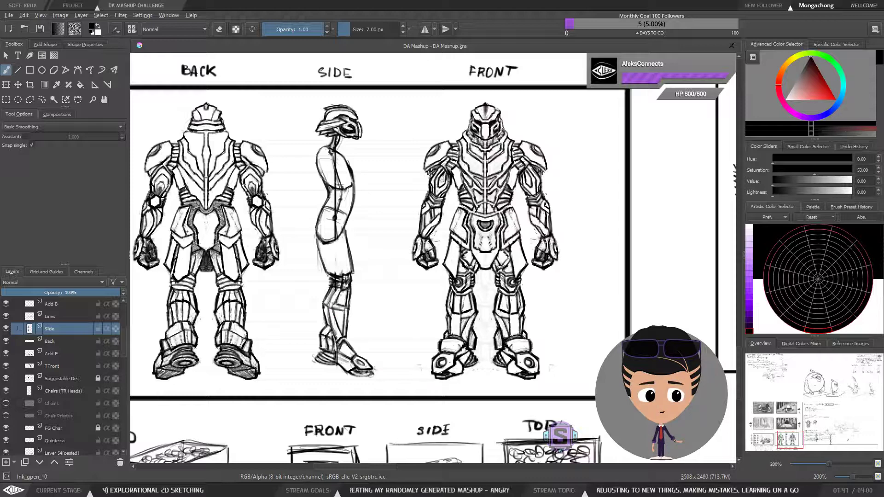
key("1")
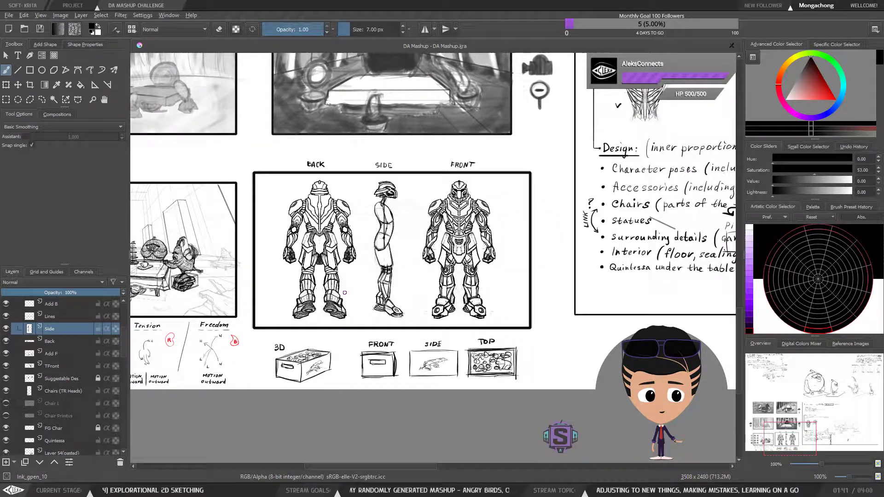
key("ctrl+plus")
key("ctrl+plus")
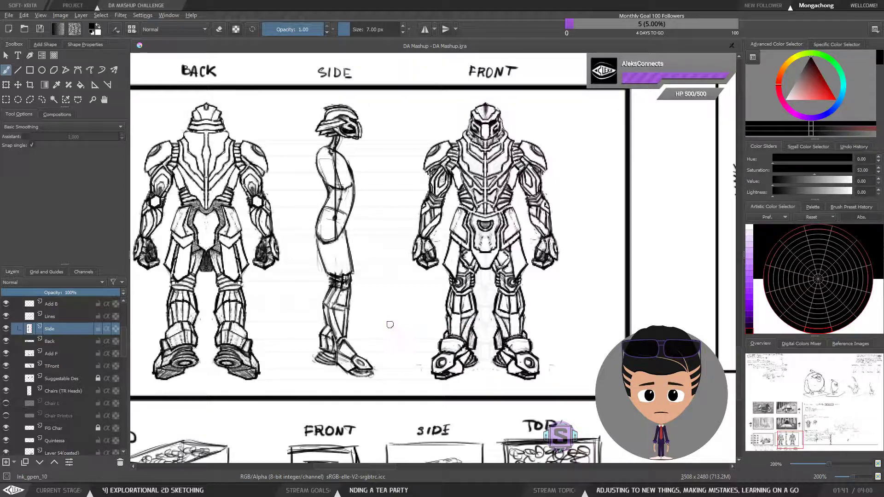
left_click_drag(351, 323, 356, 355)
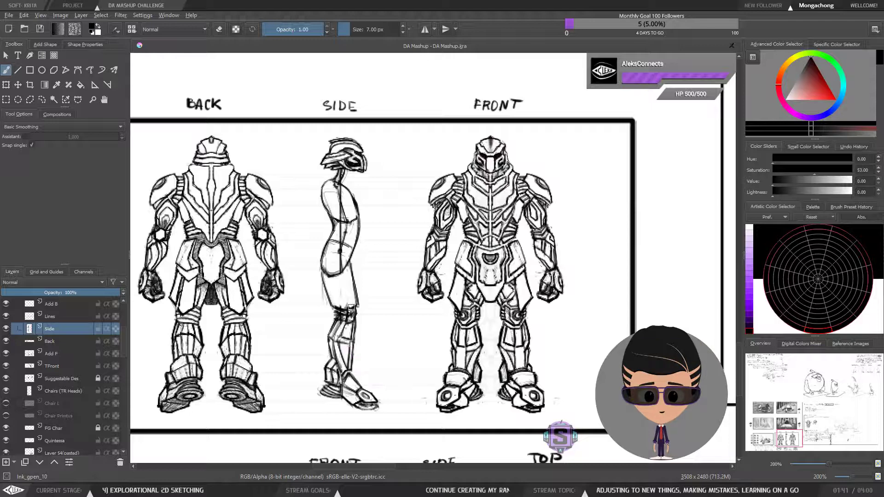
left_click_drag(351, 335, 357, 353)
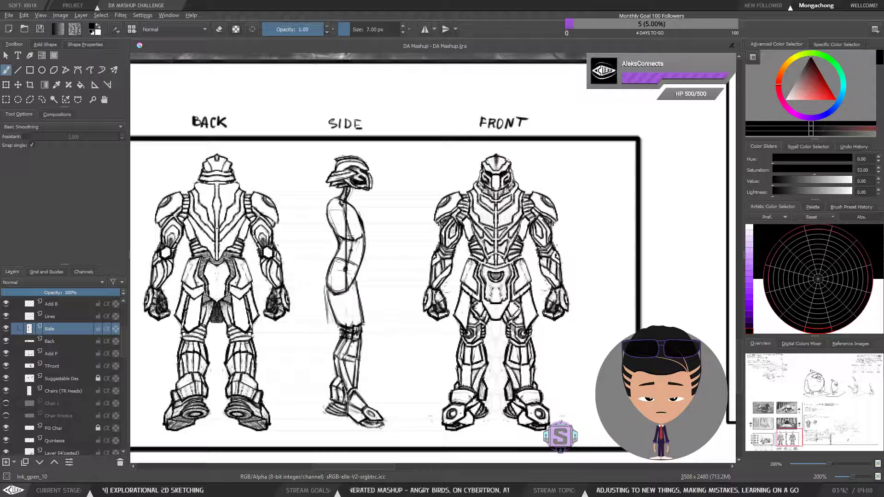
left_click_drag(329, 286, 323, 335)
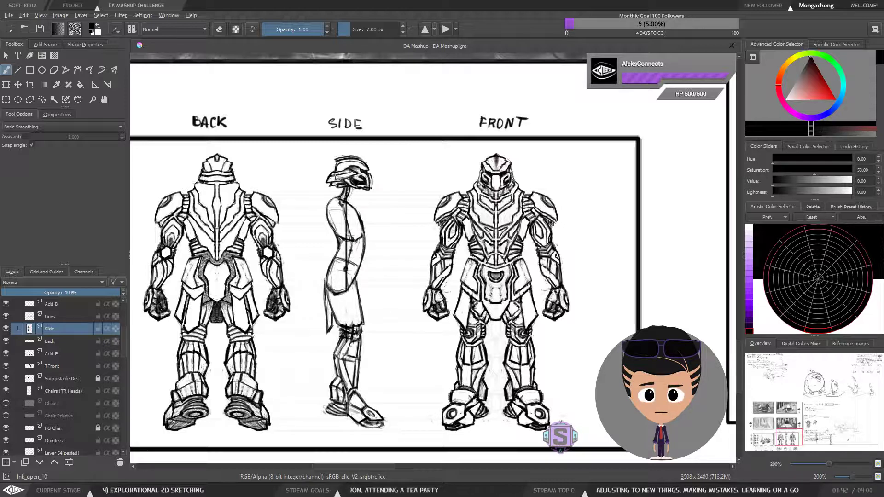
key("ctrl+z")
key("ctrl+z")
key("ctrl+z")
key("ctrl+z")
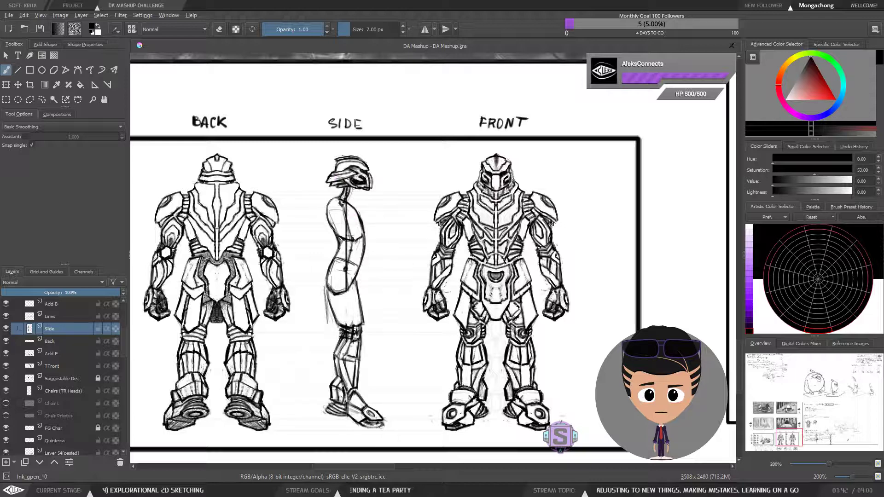
Check the turnaround with the canvas mirrored and save the document.
scroll(360, 306, "up", 1)
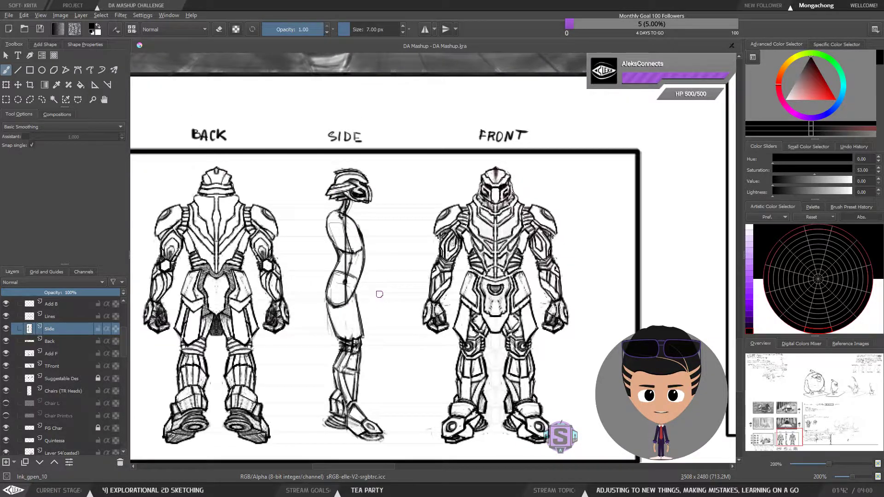
key("m")
key("1")
left_click_drag(492, 297, 433, 329)
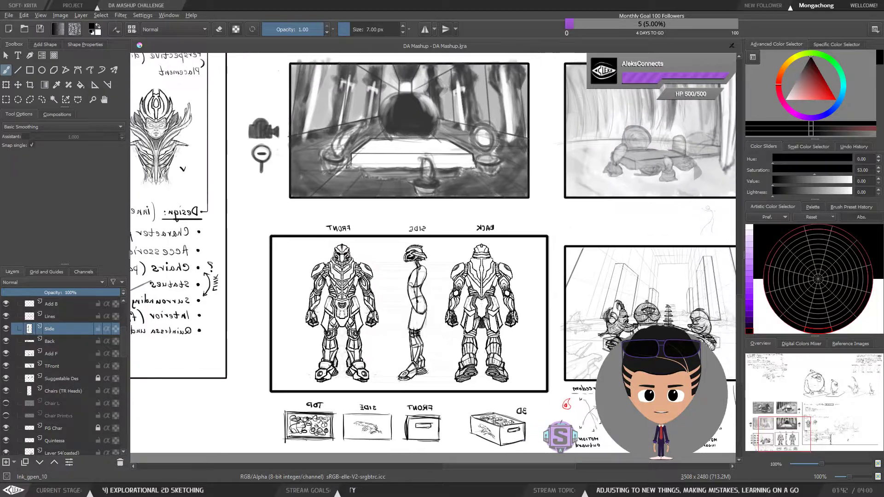
key("m")
key("m")
key("1")
key("m")
key("1")
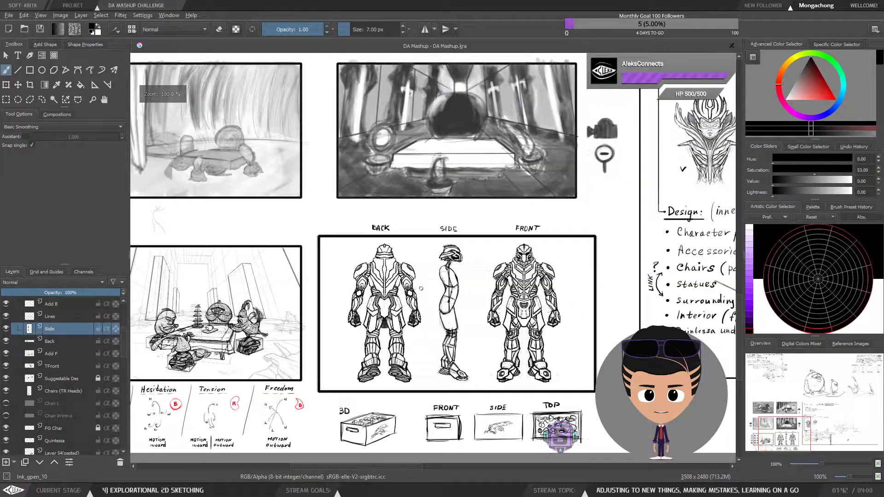
left_click_drag(348, 280, 404, 281)
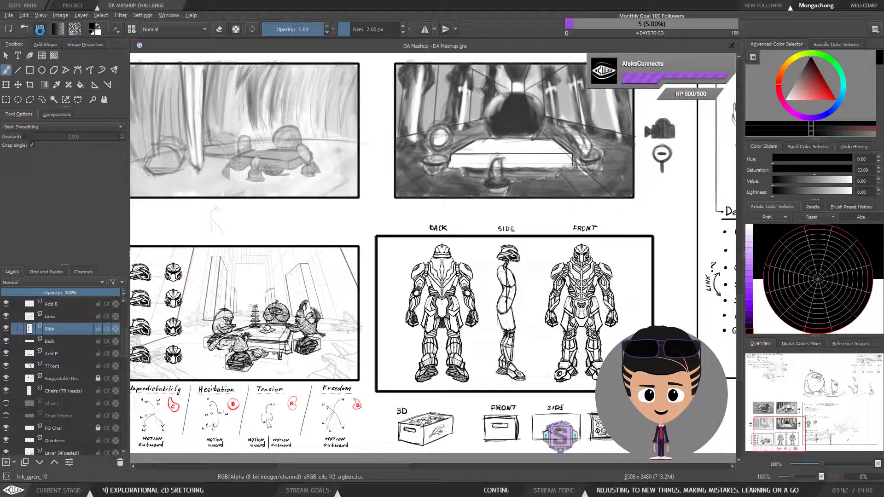
left_click(40, 30)
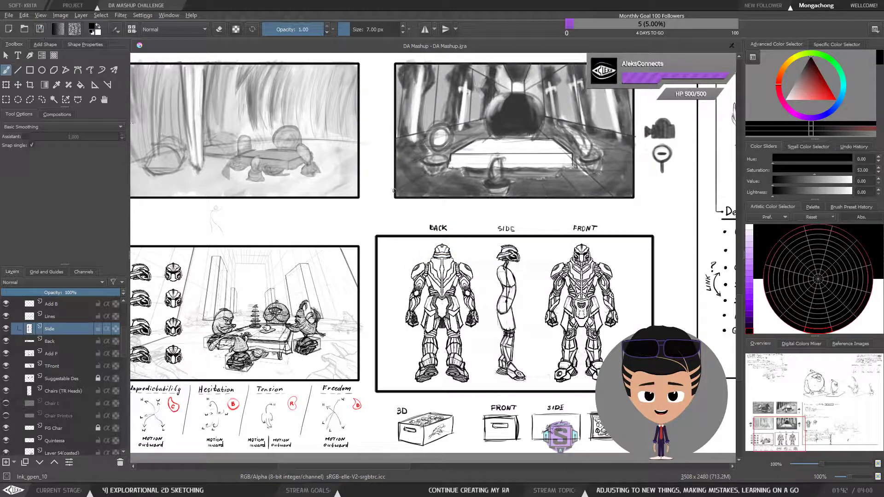
Sketch an angular rear contour for the side view's pelvis, from the waist to the top of the thigh.
key("ctrl+plus")
mouse_move(555, 326)
left_mouse_down()
mouse_move(348, 239)
mouse_move(347, 227)
mouse_move(379, 266)
mouse_move(378, 253)
mouse_move(408, 271)
mouse_move(398, 290)
mouse_move(383, 254)
left_mouse_up()
key("ctrl+plus")
key("ctrl+minus")
key("ctrl+plus")
key("ctrl+minus")
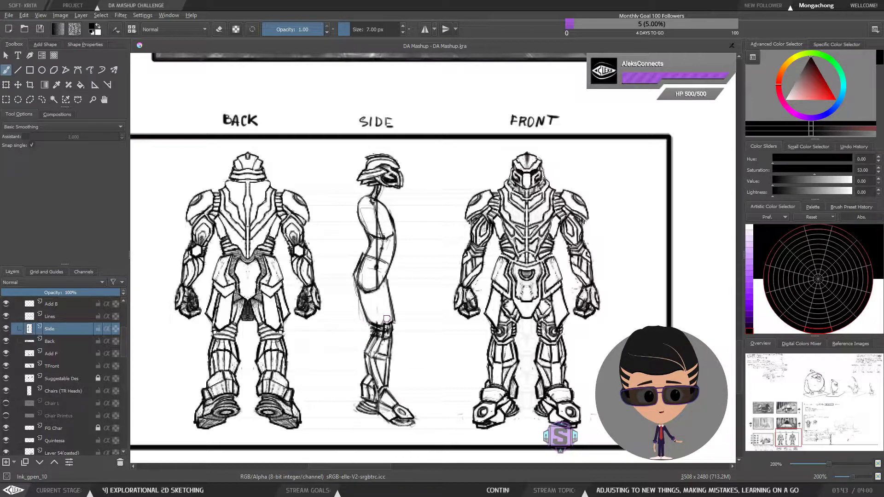
scroll(301, 203, "down", 1)
scroll(300, 203, "up", 1)
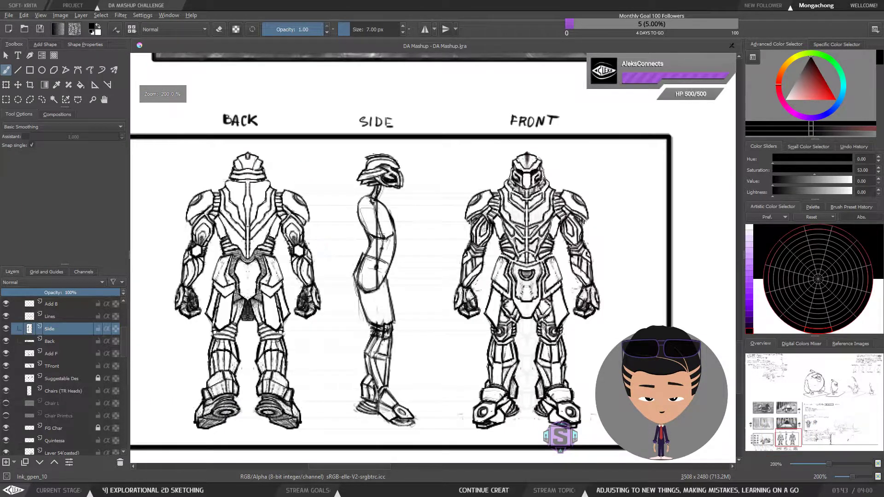
mouse_move(352, 304)
left_mouse_down()
mouse_move(357, 267)
mouse_move(359, 304)
left_mouse_up()
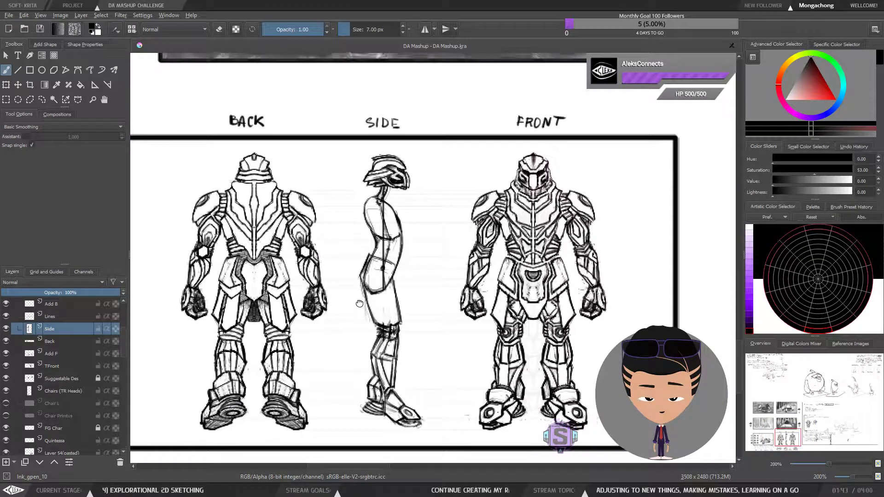
Erase the old curve inside the side view's pelvis and break up the vertical axis line through its torso.
scroll(357, 295, "up", 2)
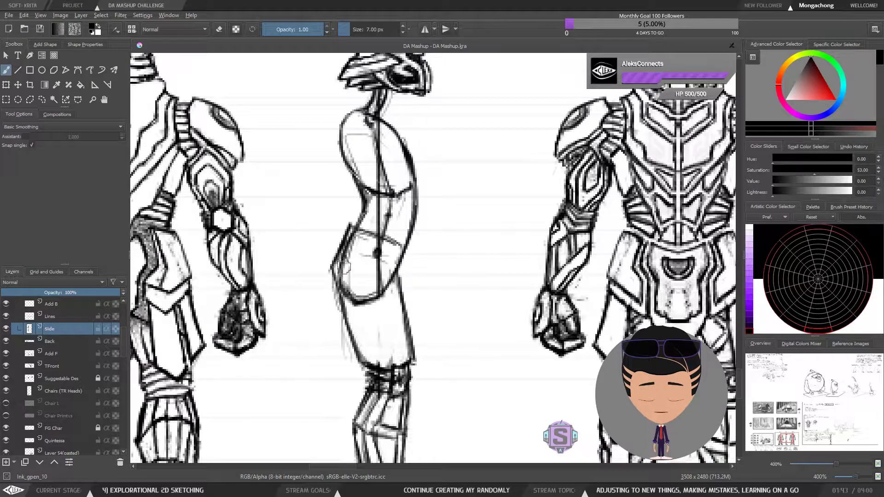
key("e")
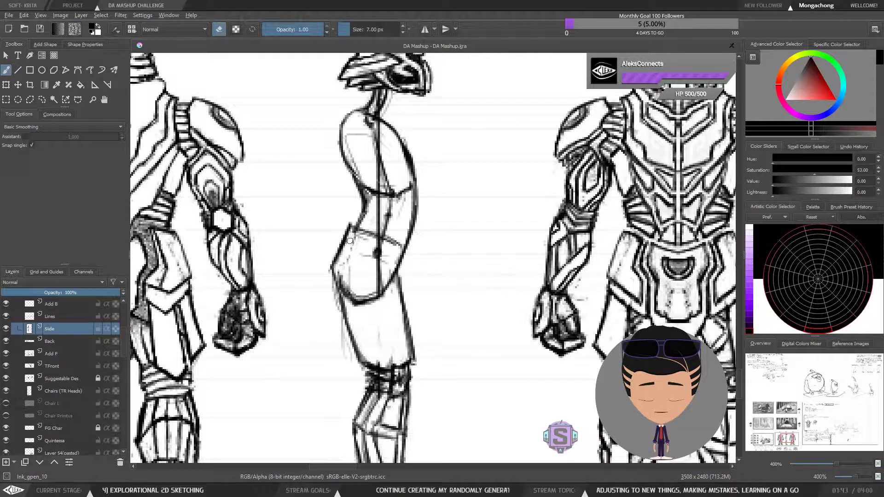
mouse_move(350, 240)
left_mouse_down()
mouse_move(357, 235)
mouse_move(350, 287)
mouse_move(343, 282)
mouse_move(366, 297)
mouse_move(371, 286)
left_mouse_up()
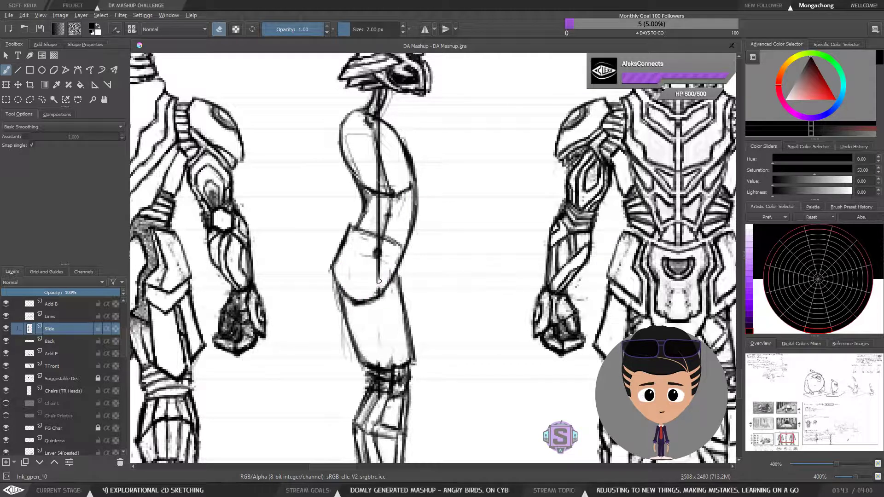
mouse_move(377, 234)
left_mouse_down()
mouse_move(379, 216)
mouse_move(370, 211)
mouse_move(383, 183)
mouse_move(374, 177)
mouse_move(379, 104)
left_mouse_up()
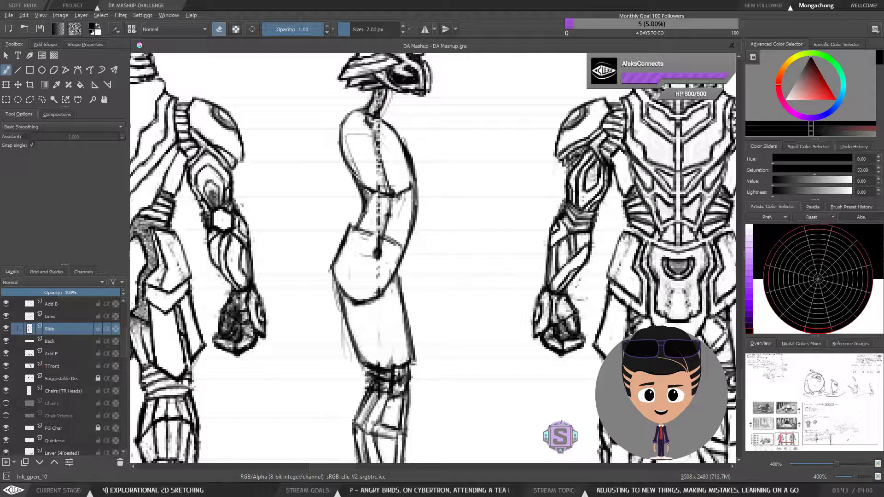
left_click_drag(402, 206, 363, 248)
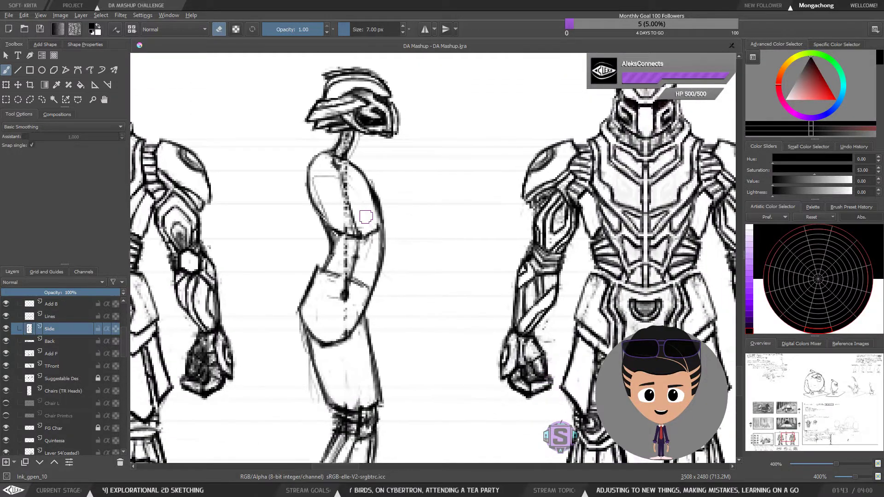
key("ctrl+minus")
key("ctrl+minus")
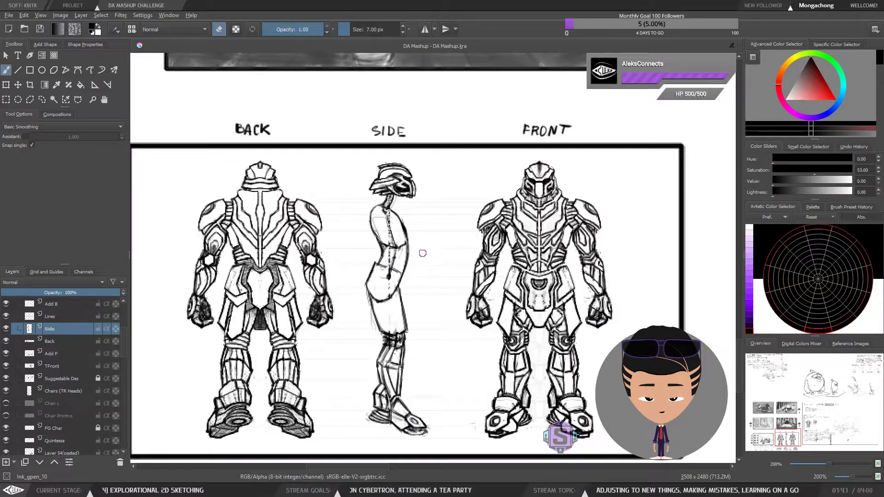
Set the brush size to 8 px and hide the Add F and Add B layers.
key("ctrl+plus")
key("ctrl+plus")
left_click_drag(418, 369, 403, 253)
key("ctrl+minus")
key("ctrl+minus")
left_click_drag(401, 284, 396, 302)
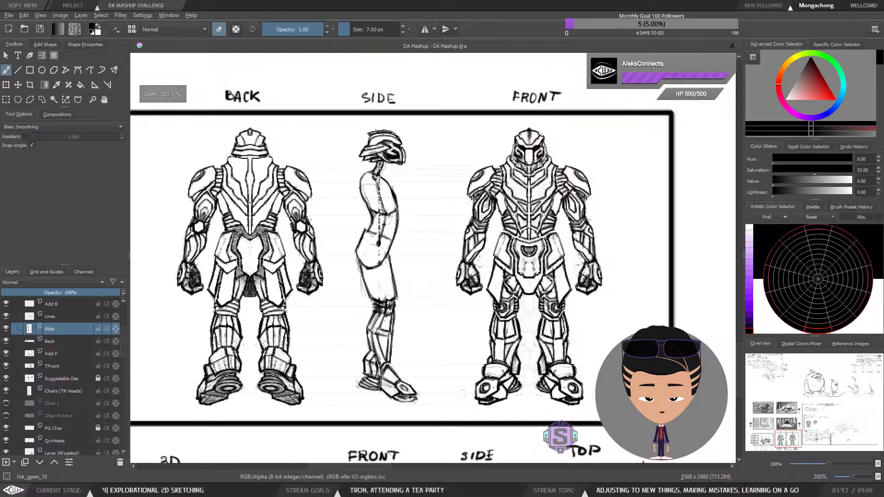
key("bracketright")
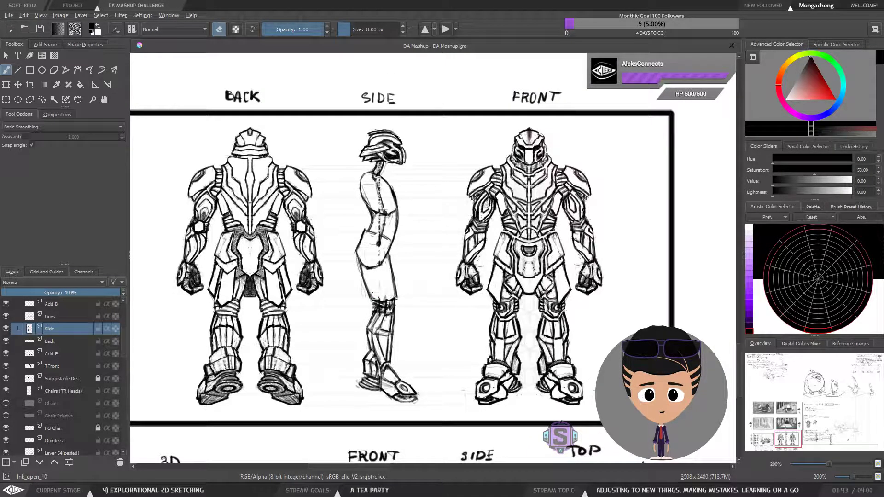
left_click(6, 353)
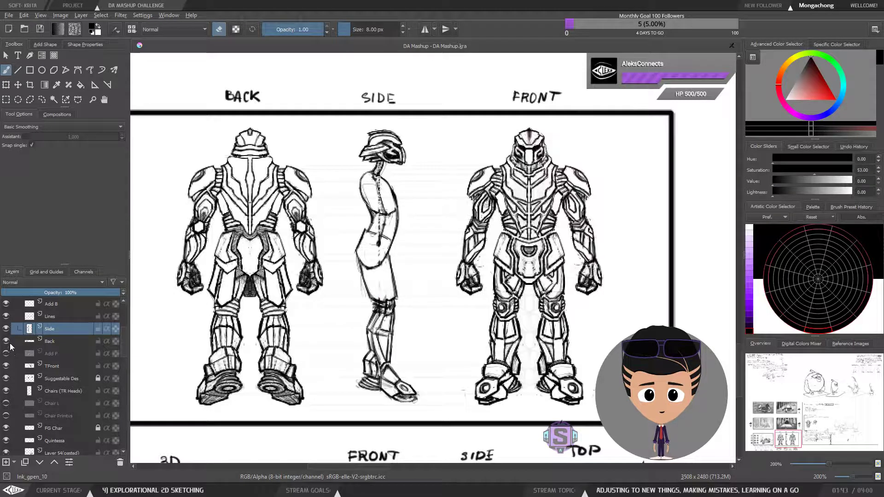
left_click(6, 378)
left_click(6, 378)
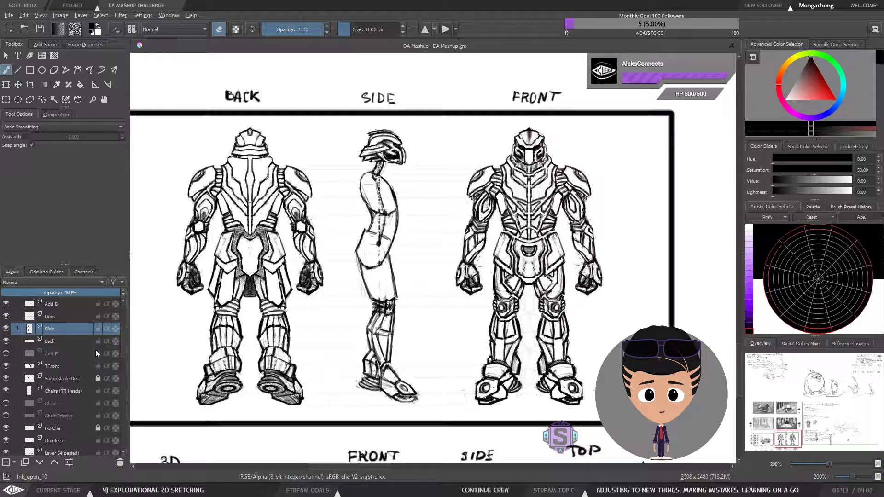
left_click(6, 305)
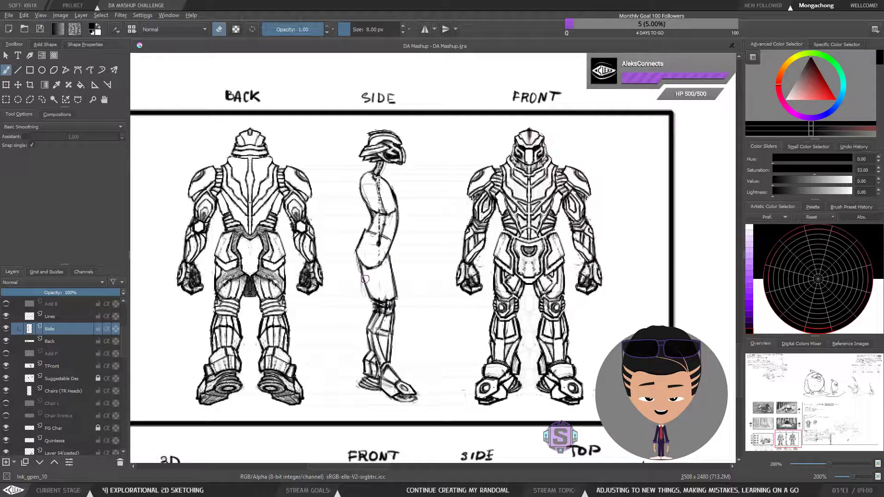
Sketch the angular thigh armour lines above the side view's knee and erase their excess strokes.
key("e")
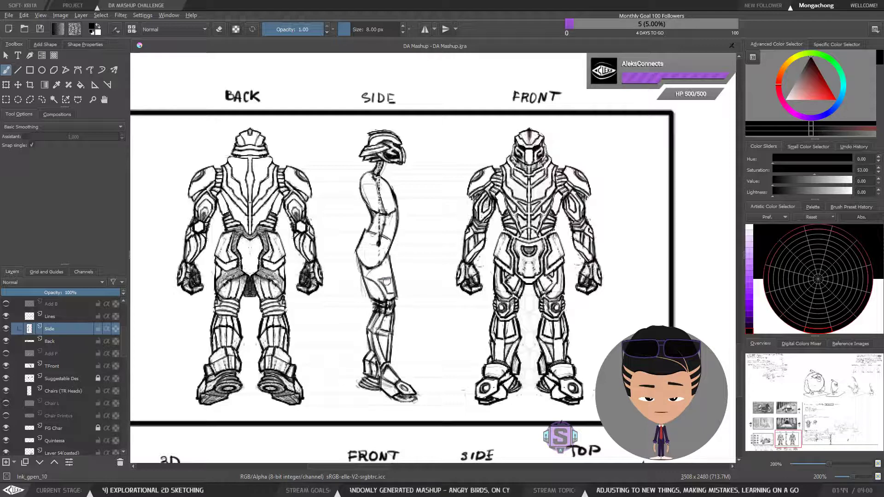
key("e")
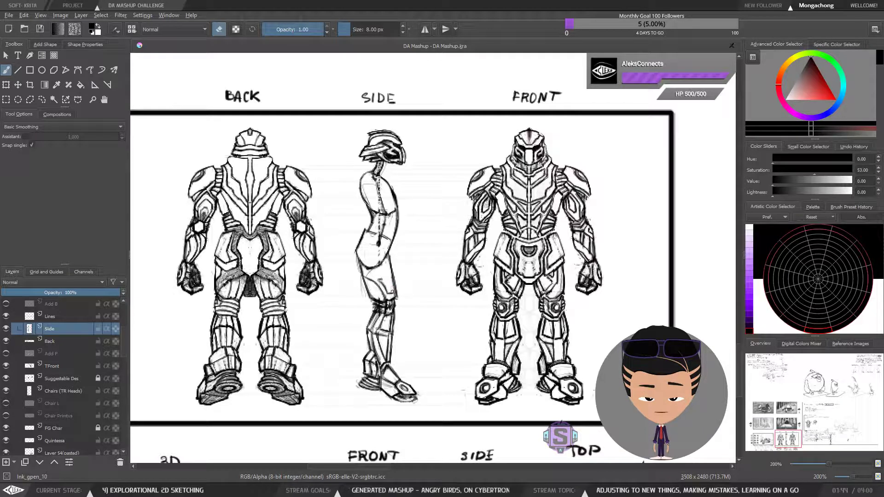
key("e")
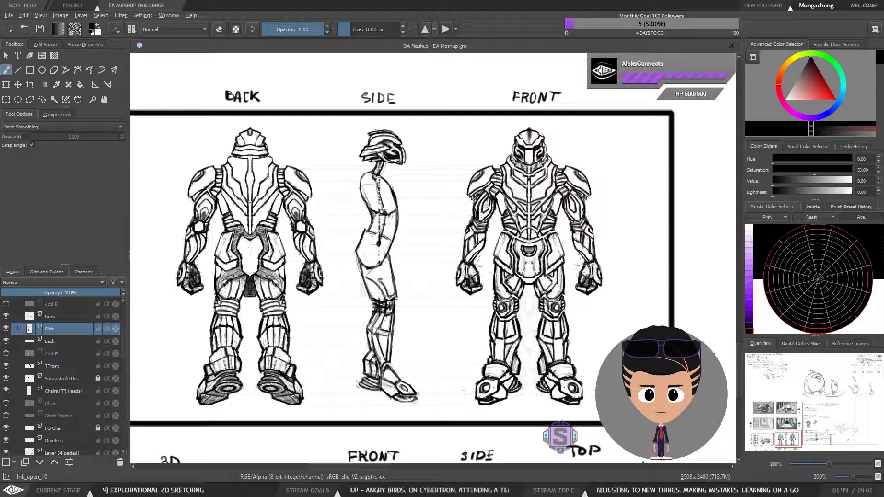
Erase excess strokes and redraw the thigh armour lines above the side view's knee, checking the figure mirrored.
key("e")
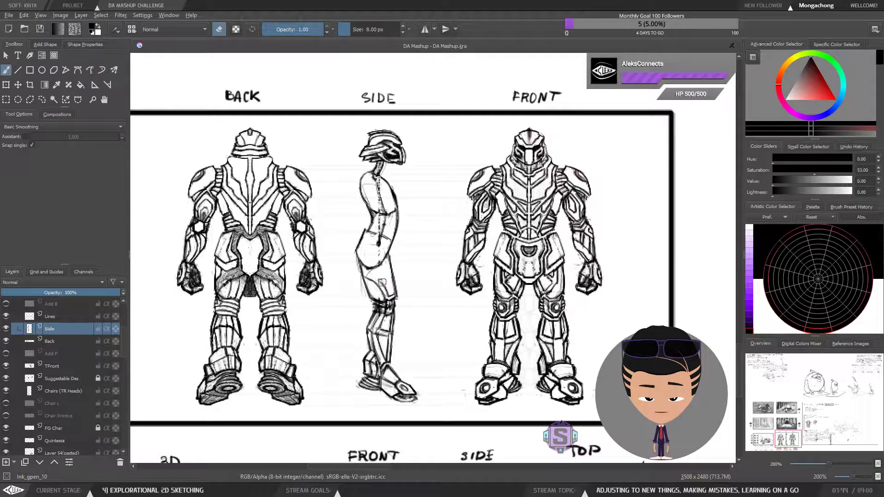
key("e")
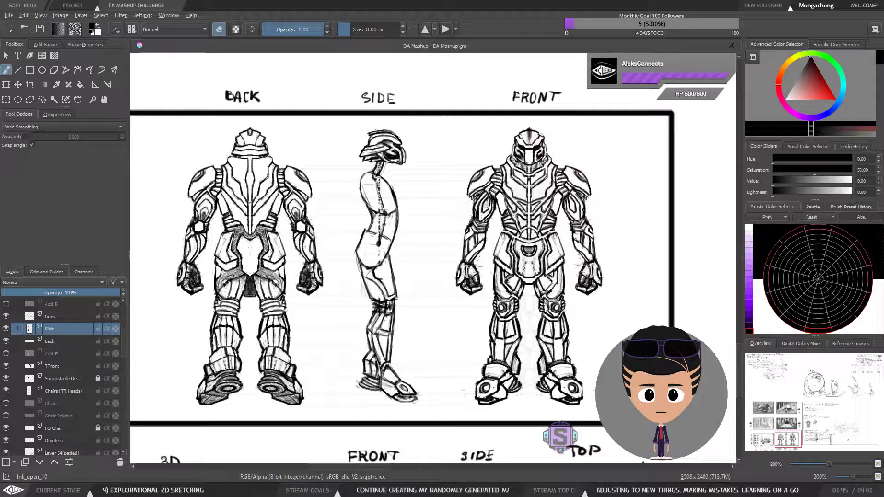
key("e")
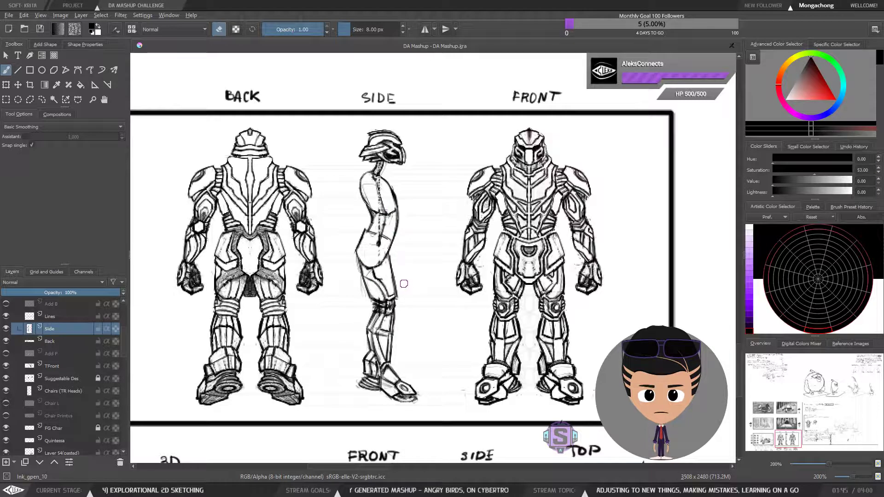
key("minus")
key("m")
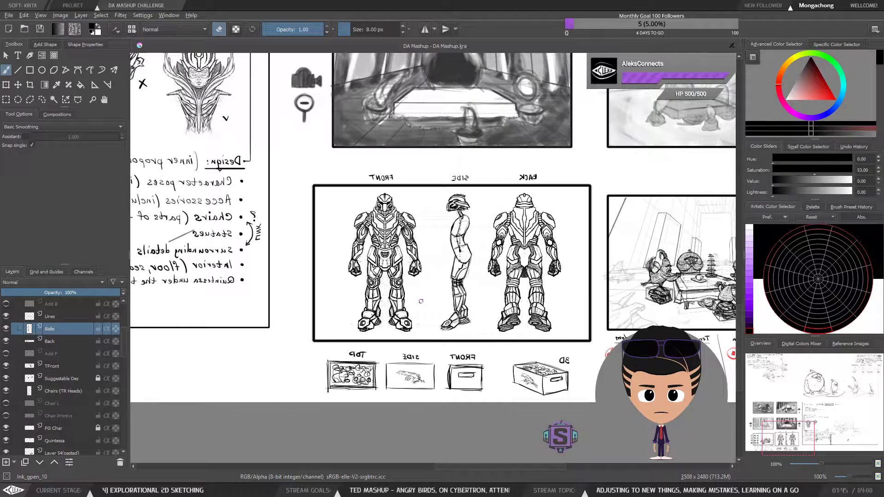
key("m")
Select the side view's lower leg with a freehand outline and rotate it slightly counter-clockwise to bring the foot forward.
key("plus")
key("l")
mouse_move(432, 364)
left_mouse_down()
mouse_move(430, 321)
mouse_move(383, 302)
mouse_move(341, 394)
mouse_move(432, 365)
left_mouse_up()
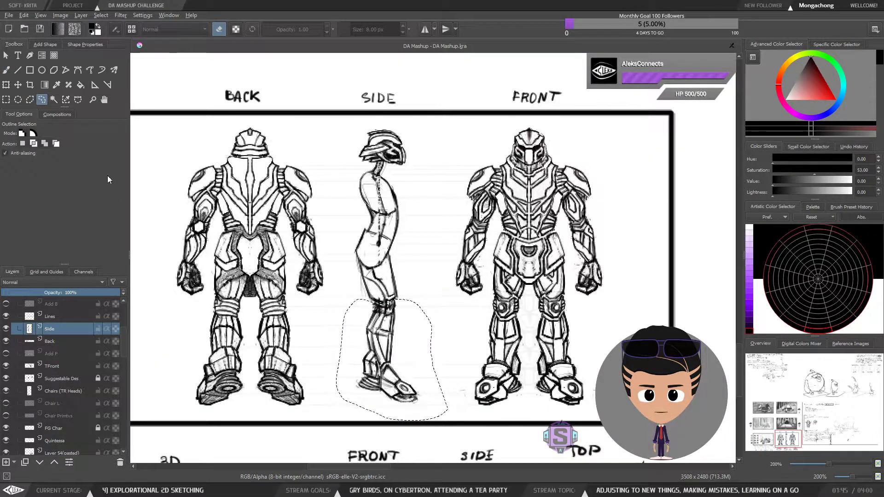
key("ctrl+t")
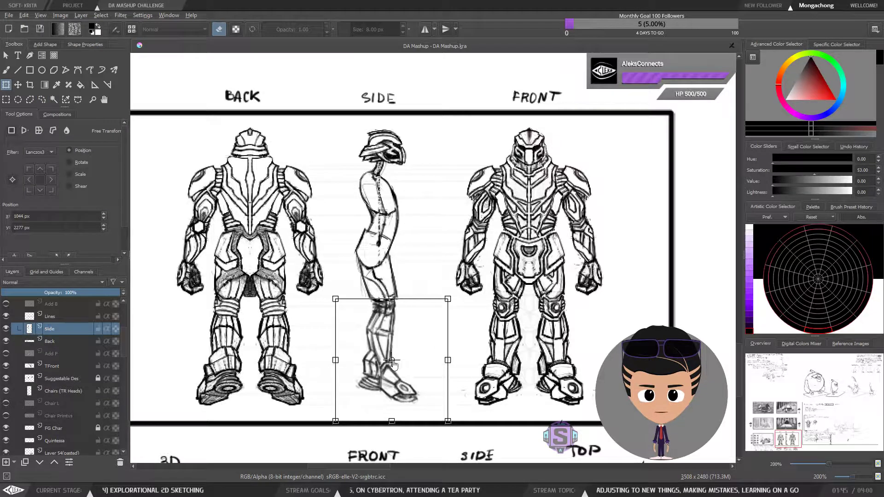
left_click_drag(458, 427, 466, 423)
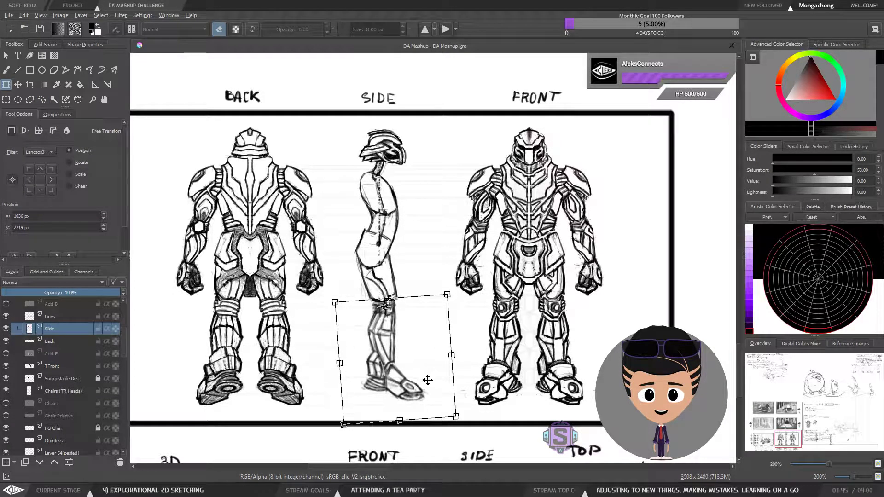
key("t")
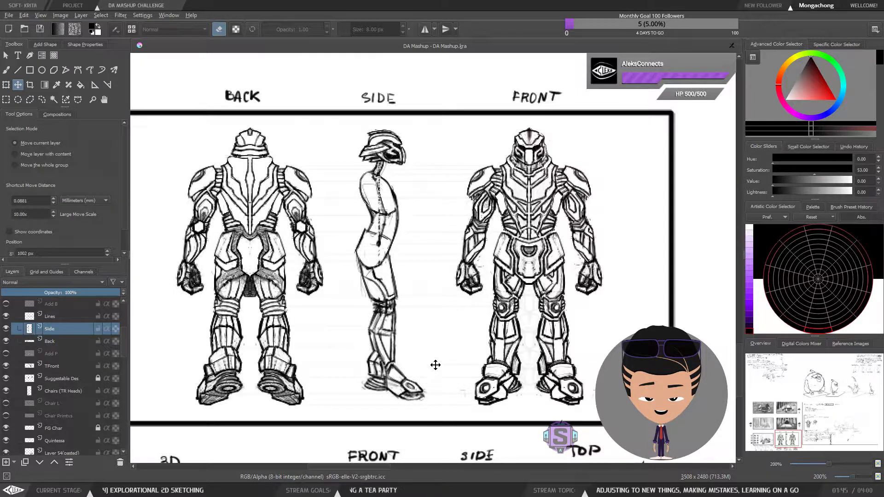
Outline the side view's whole leg from the hip down and rotate it slightly clockwise to shift the foot back.
key("ctrl+shift+a")
key("f")
mouse_move(449, 408)
left_mouse_down()
mouse_move(424, 380)
mouse_move(402, 249)
mouse_move(389, 253)
mouse_move(384, 273)
mouse_move(368, 275)
mouse_move(355, 254)
mouse_move(345, 379)
mouse_move(440, 417)
left_mouse_up()
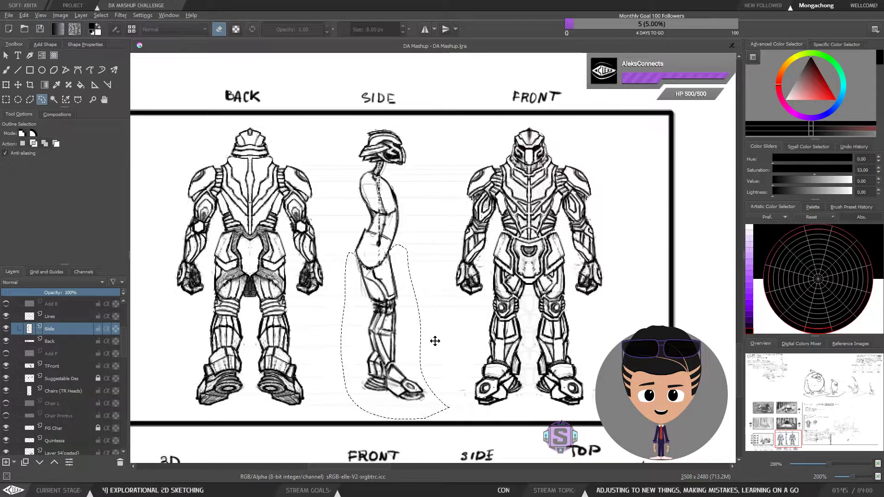
key("ctrl+t")
left_click_drag(395, 331, 371, 255)
mouse_move(456, 387)
left_mouse_down()
mouse_move(445, 412)
mouse_move(453, 409)
left_mouse_up()
key("Return")
key("b")
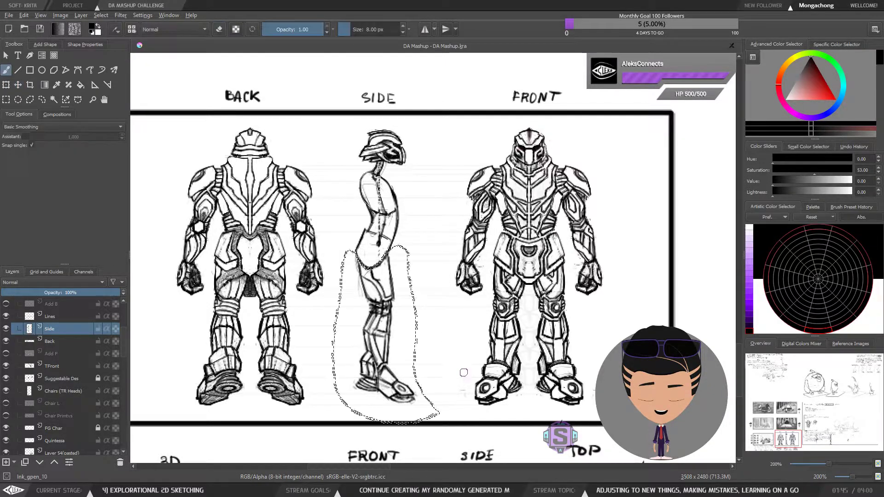
Sketch the sloping front contour of the side view's chest armour, from below the chin down past the ribs.
key("1")
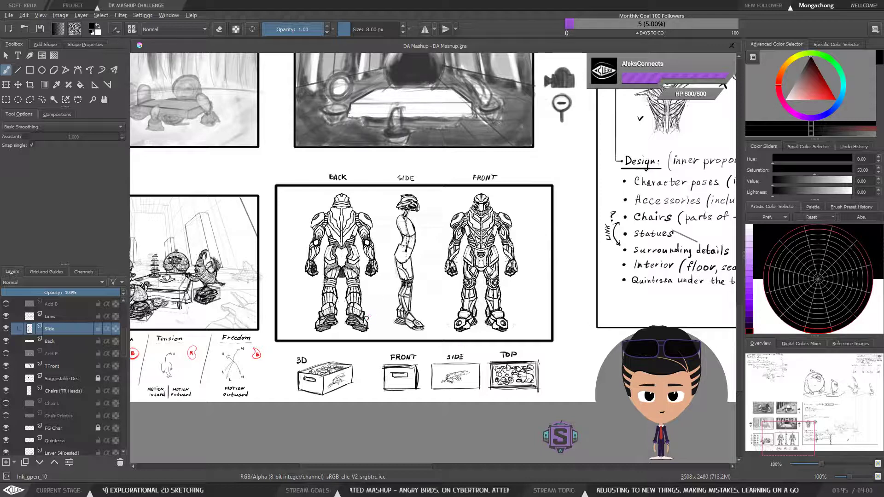
key("ctrl+plus")
key("ctrl+plus")
left_click_drag(422, 299, 388, 330)
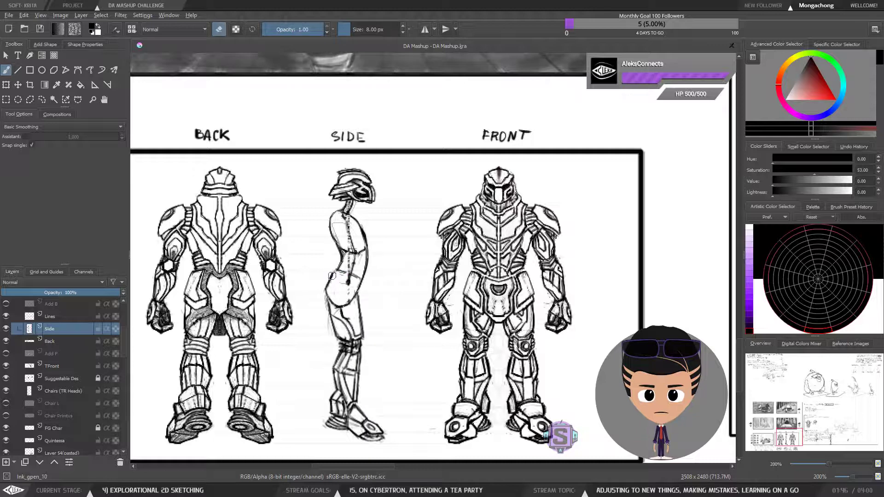
left_click_drag(357, 309, 363, 287)
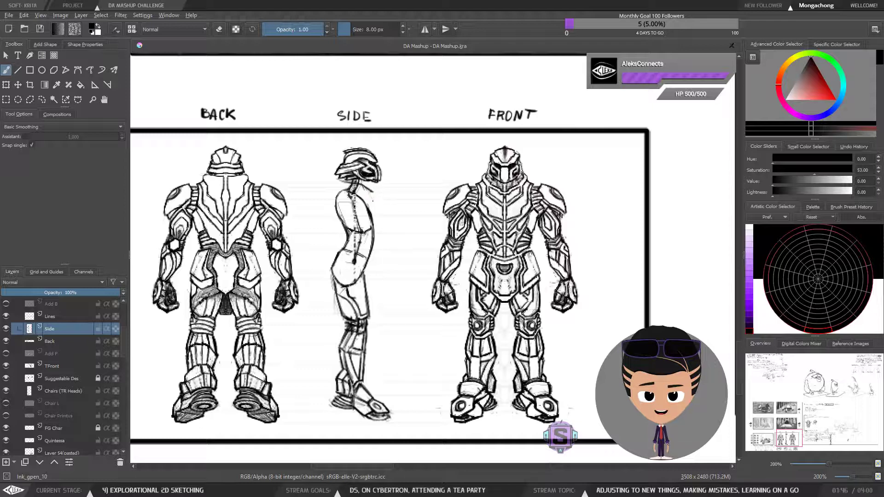
mouse_move(368, 193)
left_mouse_down()
mouse_move(386, 230)
mouse_move(380, 221)
mouse_move(379, 232)
left_mouse_up()
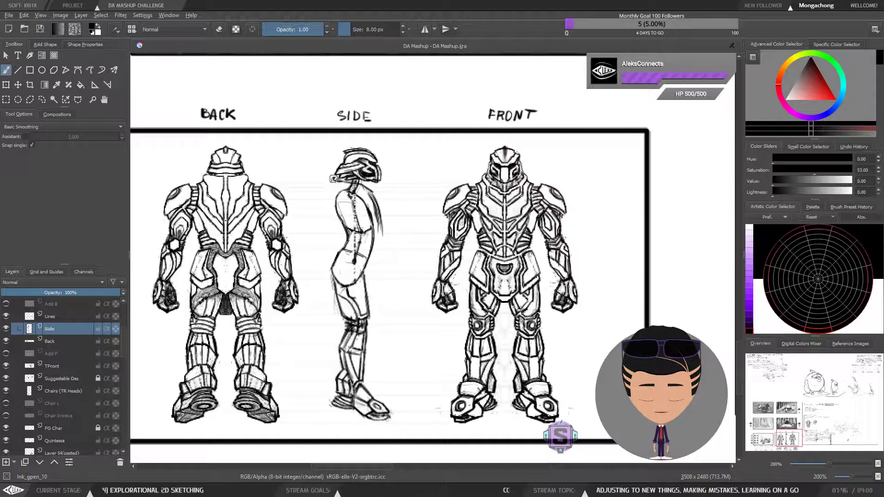
Sketch the side view's back contour from the helmet to the waist and add horizontal bands across the waist.
mouse_move(335, 178)
left_mouse_down()
mouse_move(329, 203)
mouse_move(341, 233)
left_mouse_up()
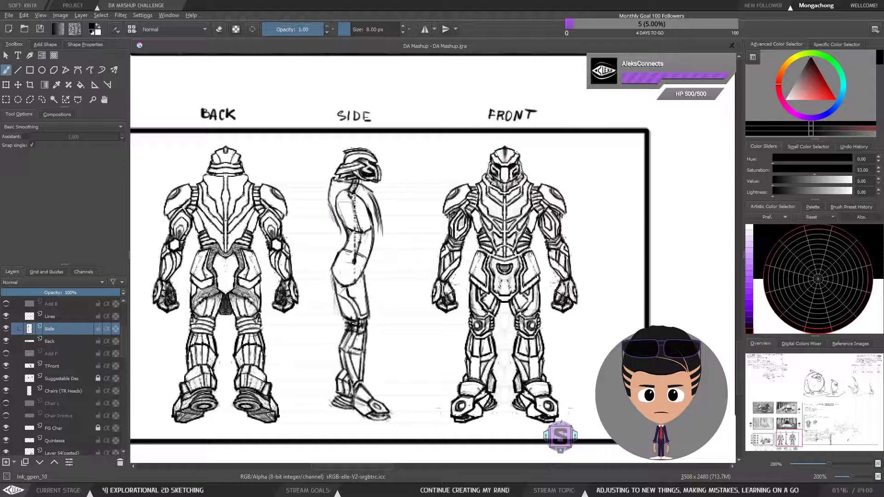
mouse_move(328, 198)
left_mouse_down()
mouse_move(343, 241)
mouse_move(329, 262)
left_mouse_up()
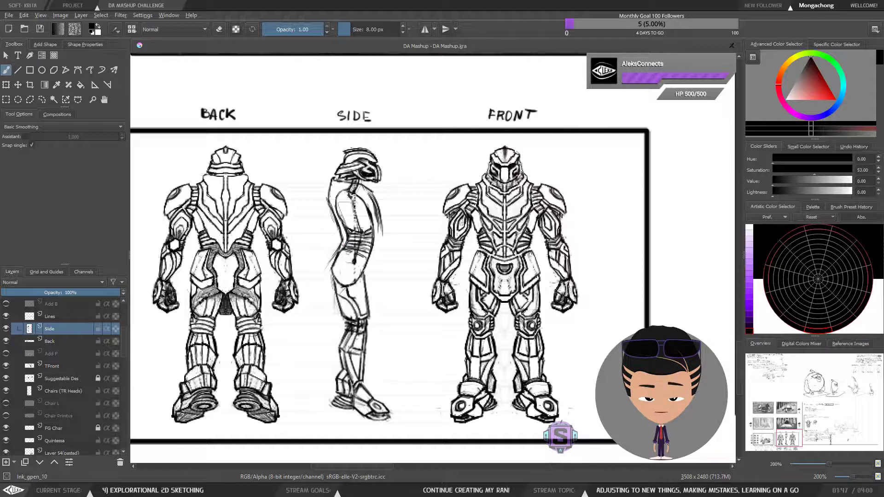
key("e")
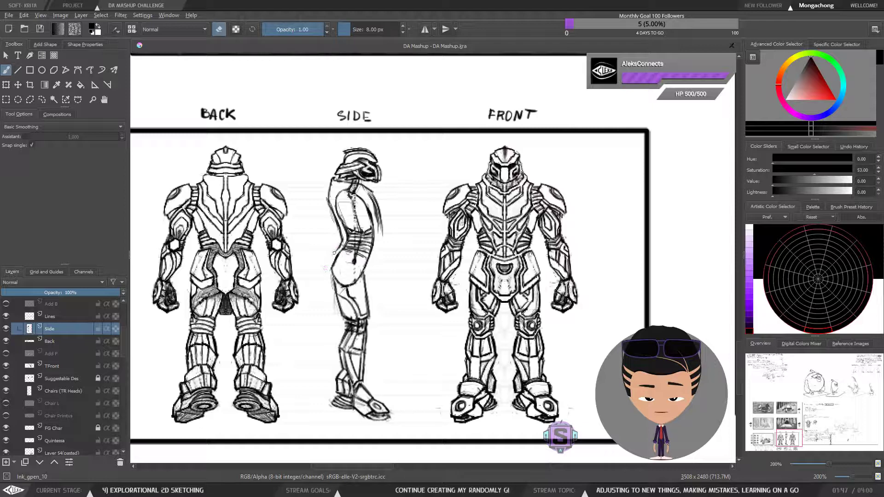
key("e")
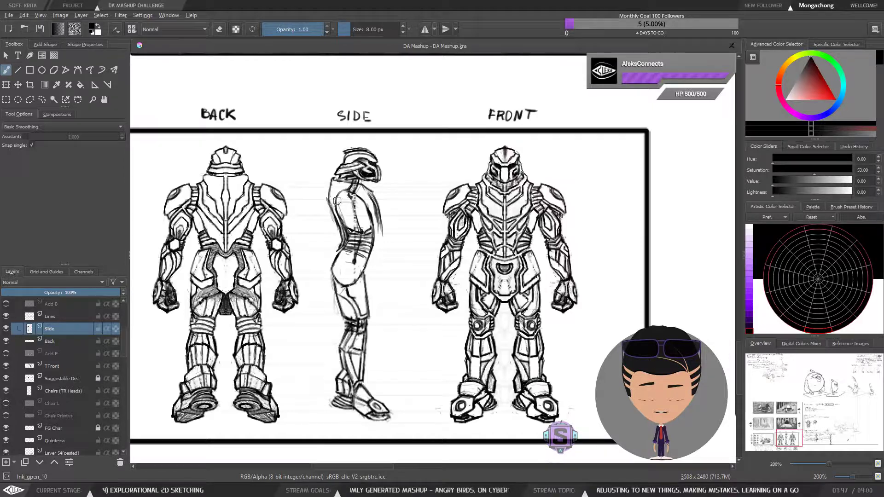
Erase the excess strokes along the outer edge of the side view's back contour.
key("e")
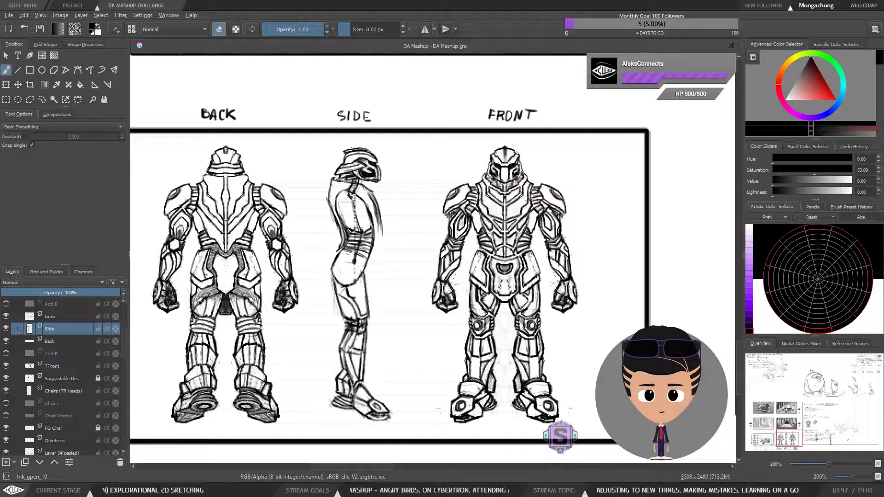
left_click_drag(341, 233, 329, 200)
key("e")
key("ctrl+z")
key("e")
key("e")
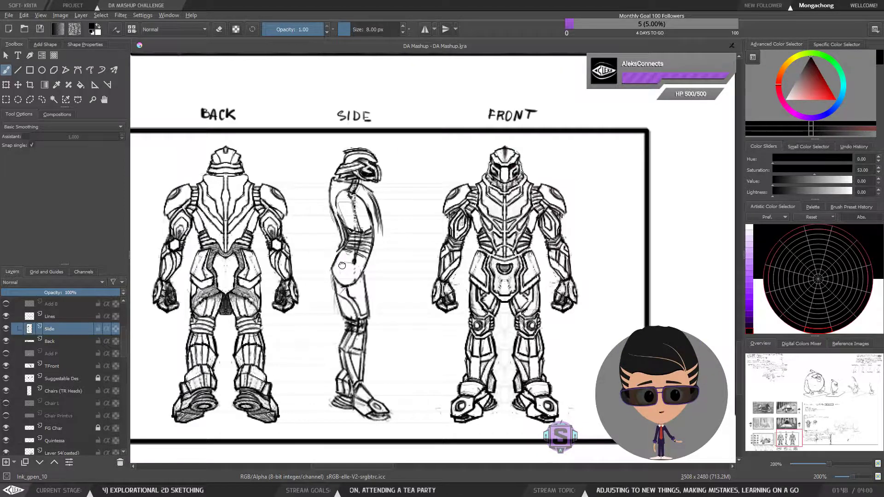
Sketch an angular armour contour behind the side view's hip, running down the rear of the upper thigh.
left_click_drag(343, 260, 350, 254)
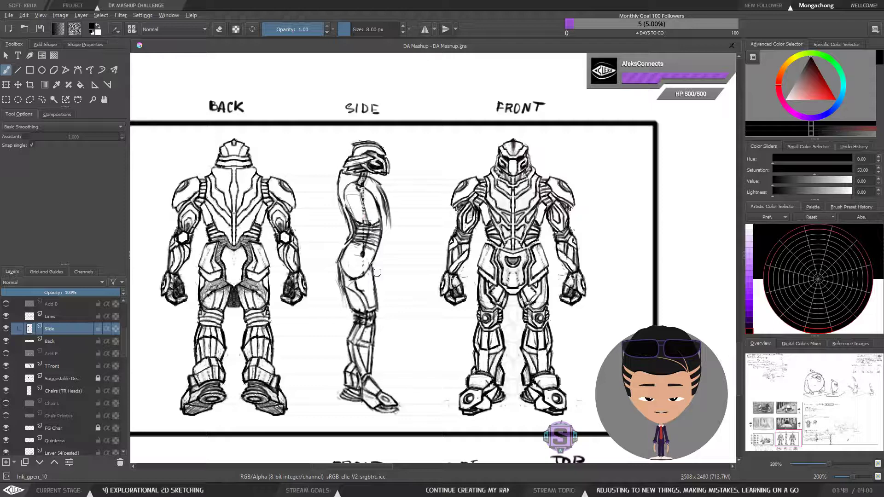
key("ctrl+minus")
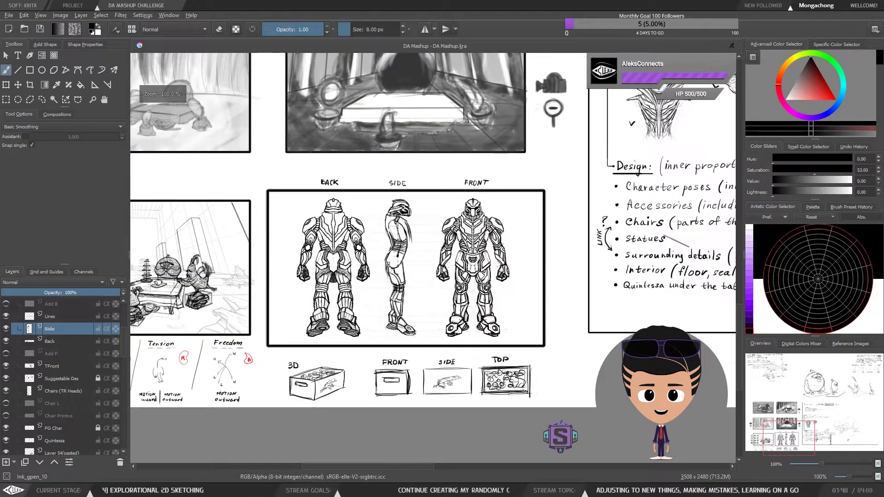
key("ctrl+plus")
Trim the strokes in front of the side view's waist and sketch the angular front edge of the pelvis armour.
left_click_drag(392, 225, 378, 272)
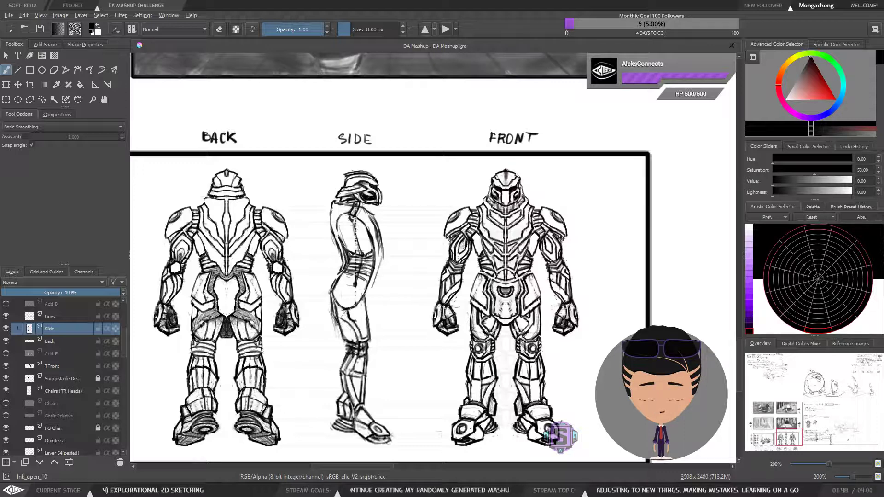
key("e")
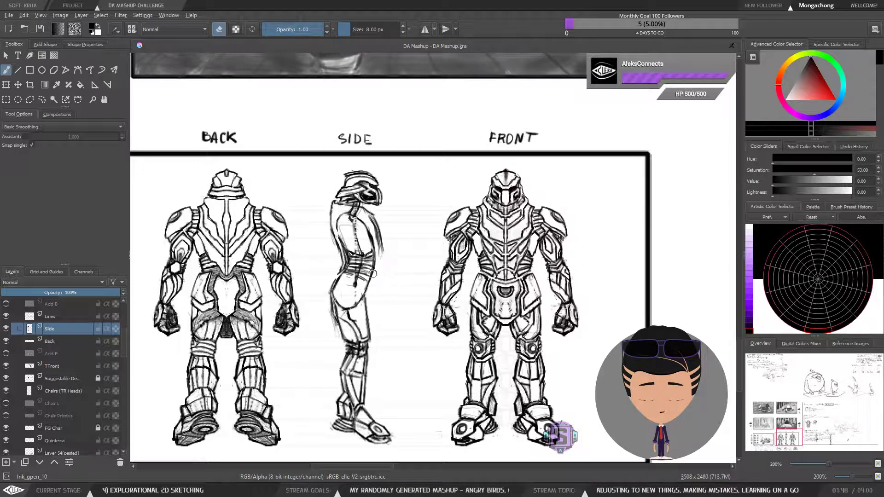
key("e")
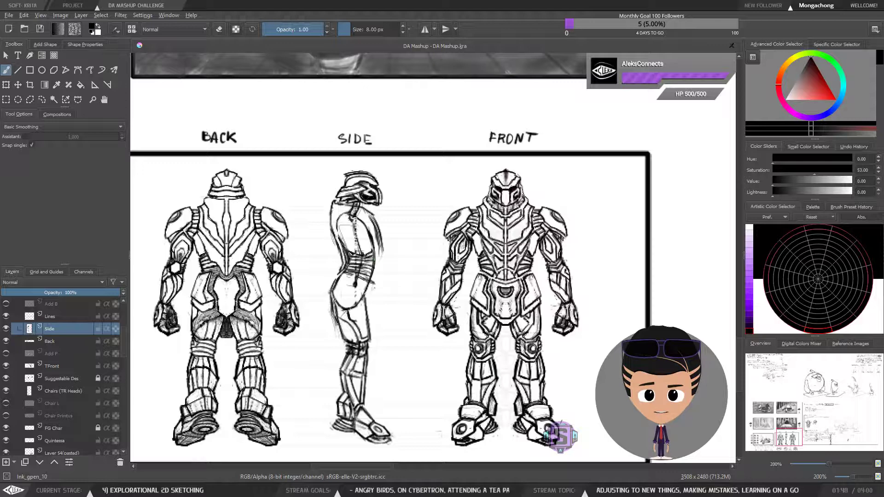
left_click_drag(374, 286, 367, 297)
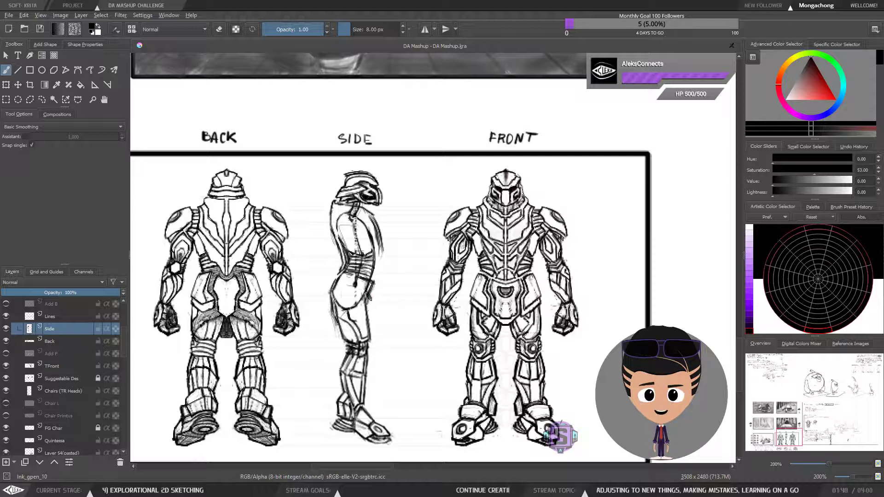
key("ctrl")
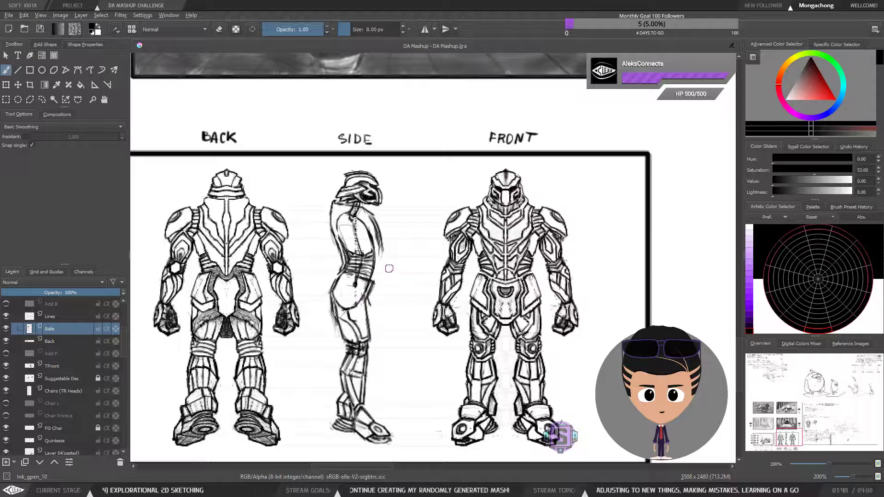
Check the turnaround mirrored and at 100% zoom, and save the document.
key("m")
key("m")
key("1")
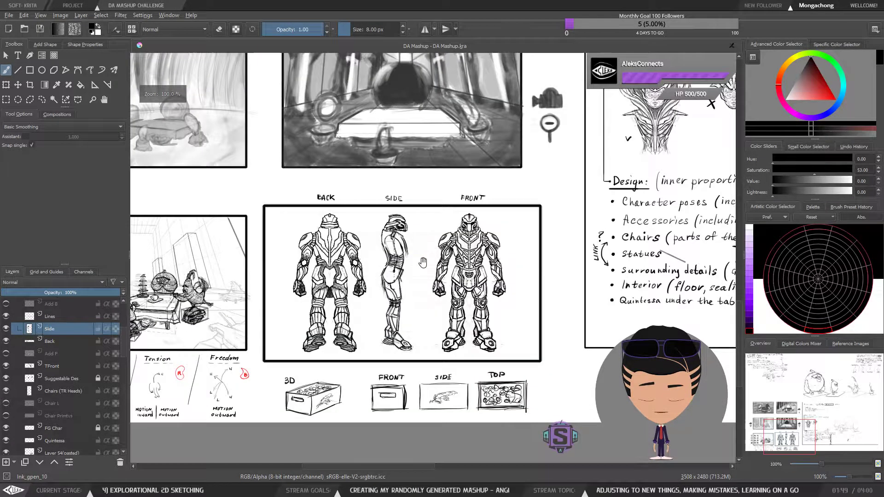
left_click_drag(423, 263, 404, 305)
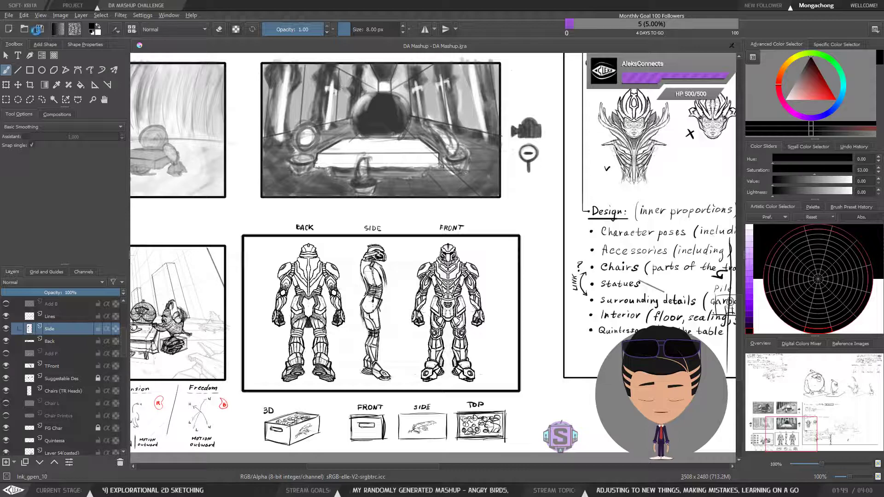
left_click(40, 29)
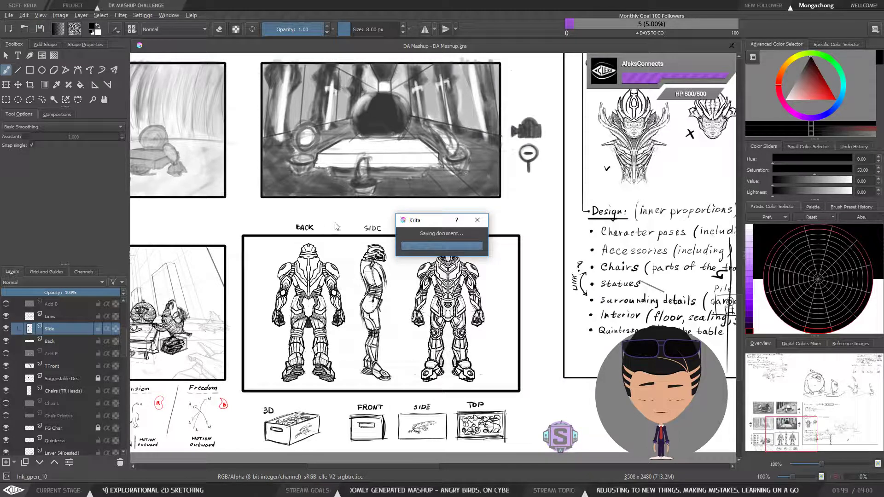
Erase and redraw the collar line at the back of the side view's neck, just below the helmet.
key("ctrl+plus")
left_click_drag(328, 365, 371, 284)
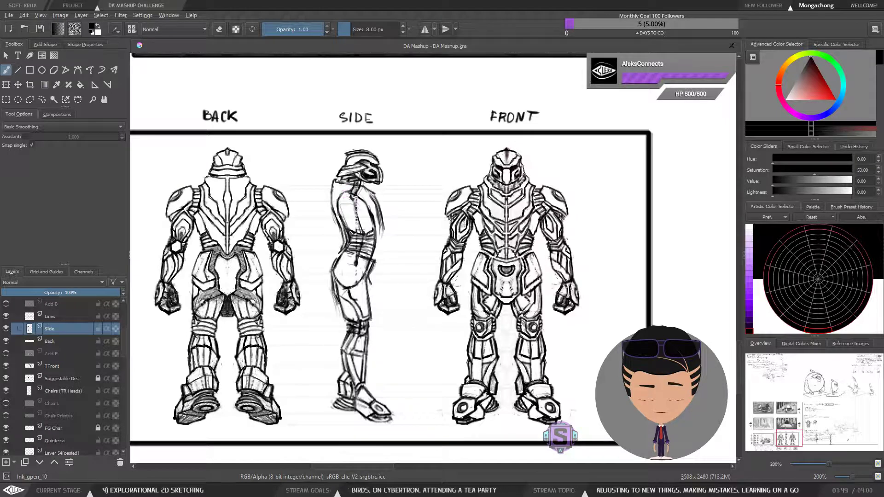
key("e")
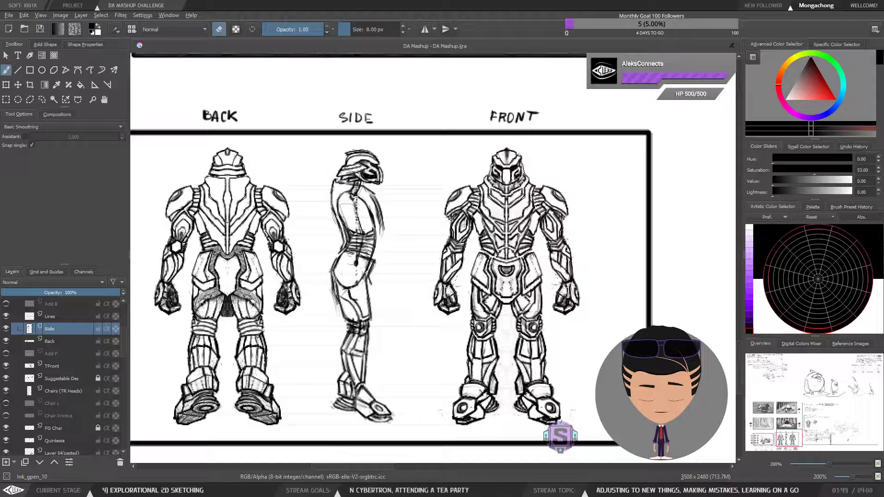
key("e")
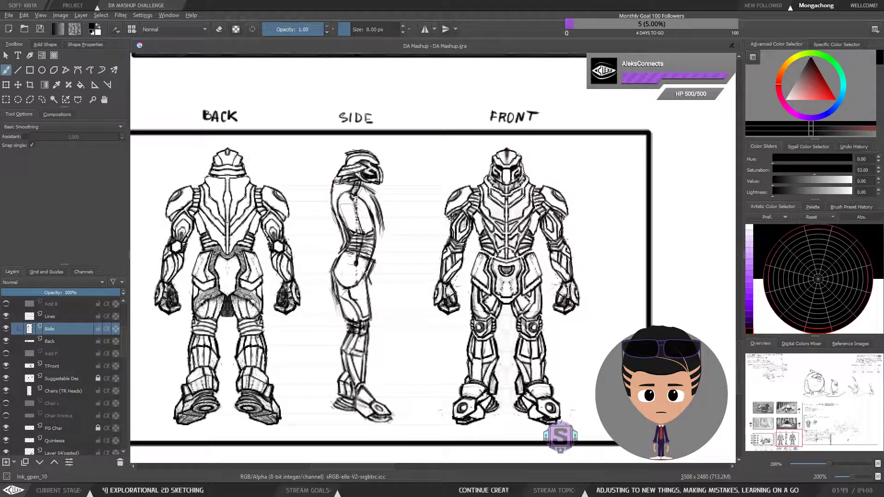
key("1")
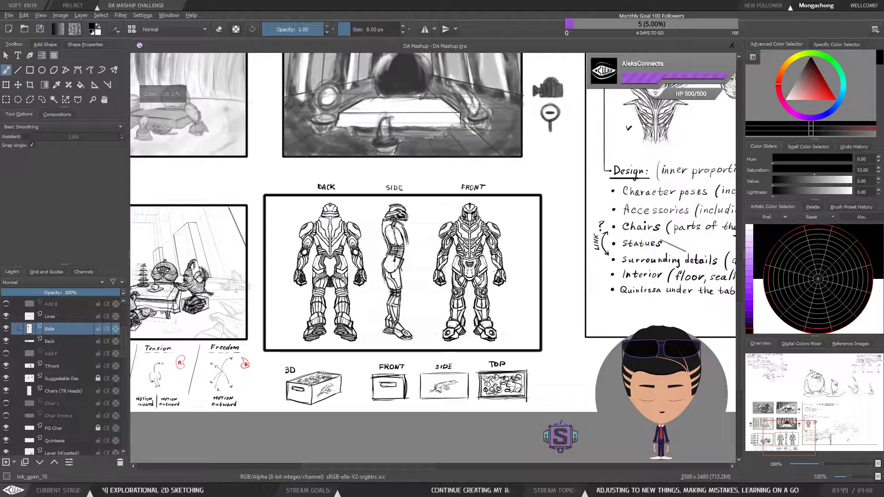
key("ctrl+plus")
key("ctrl+plus")
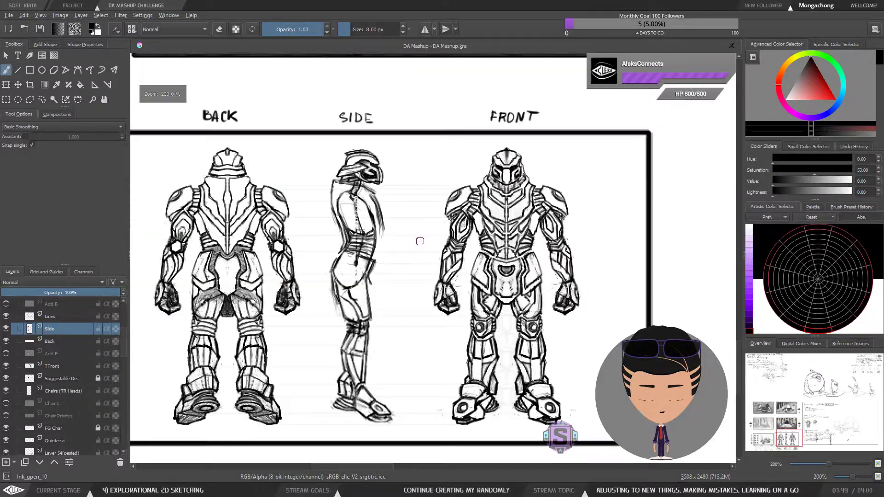
Erase the loose strokes in front of the side view's chest and redraw its front contour down to the waist.
left_click_drag(387, 324, 440, 301)
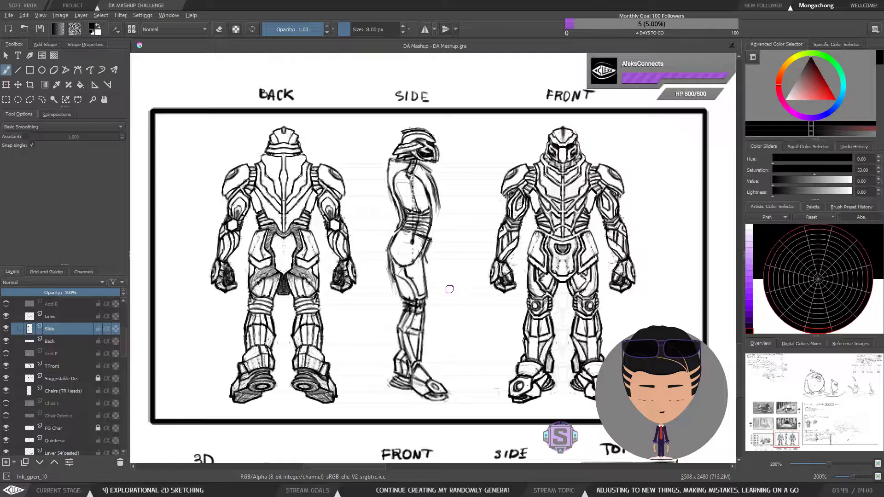
key("1")
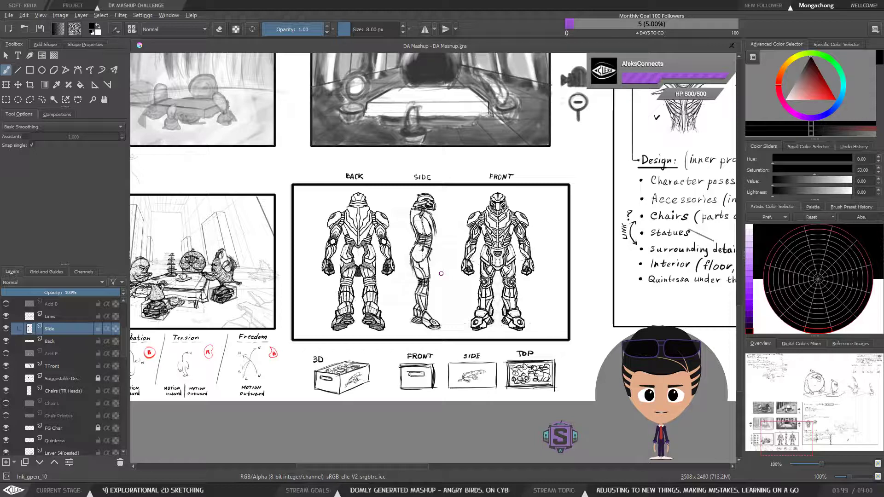
scroll(442, 273, "up", 2)
mouse_move(487, 281)
left_mouse_down()
mouse_move(470, 302)
mouse_move(429, 292)
left_mouse_up()
key("ctrl+minus")
key("ctrl+plus")
left_click_drag(443, 253, 432, 273)
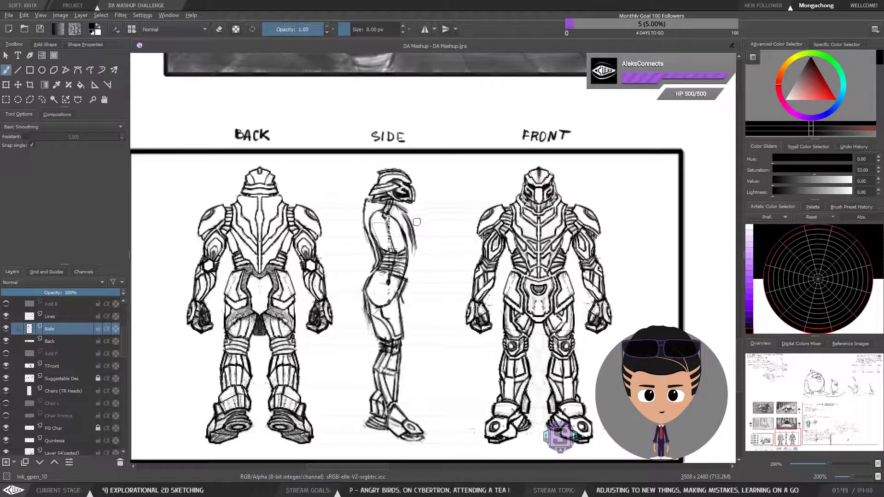
key("e")
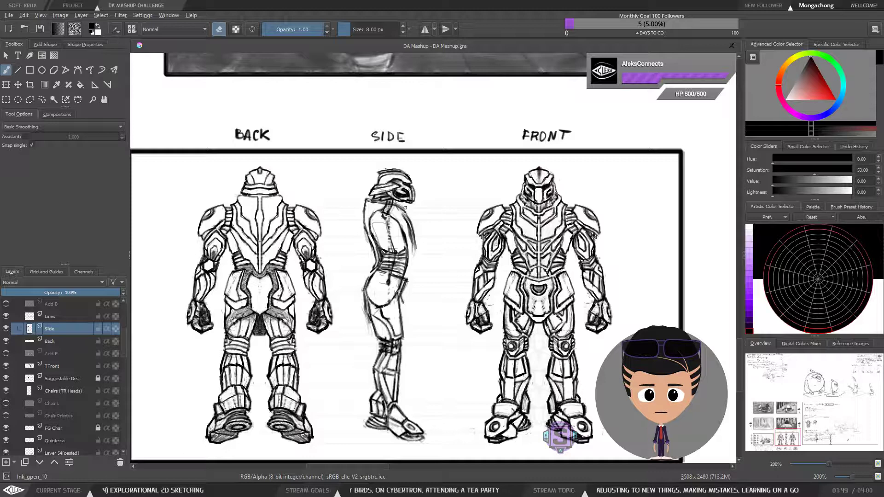
key("e")
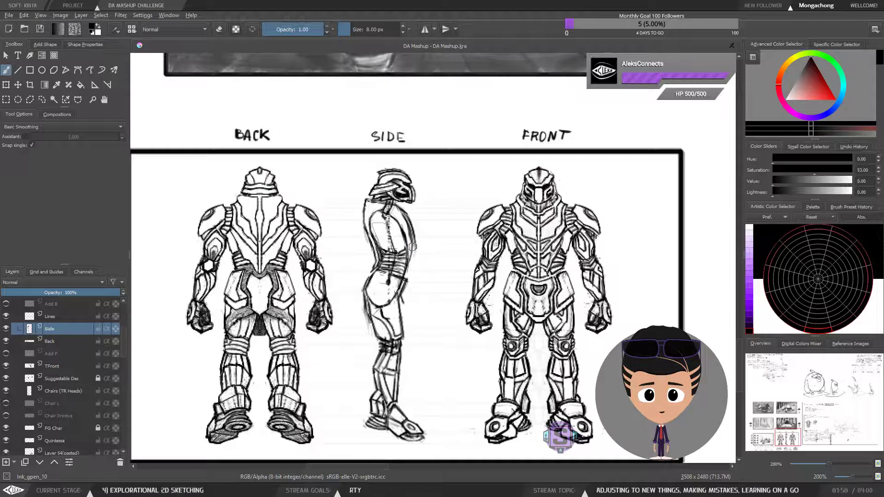
key("e")
key("e")
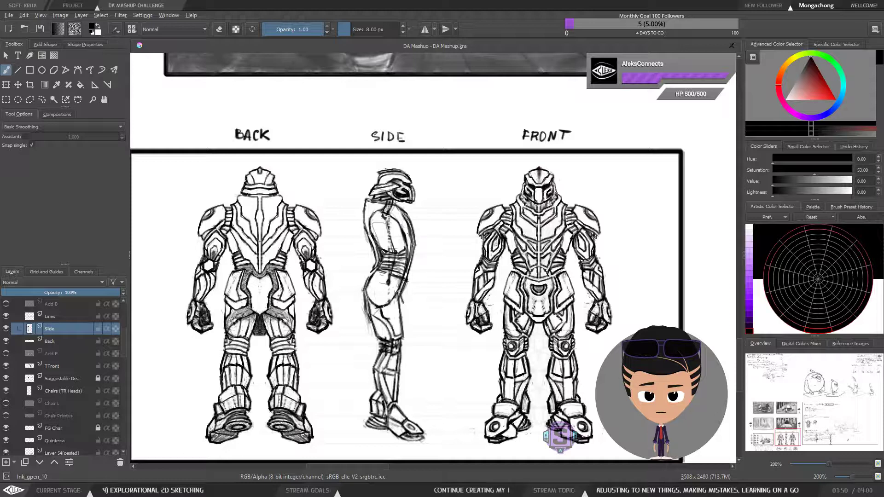
Erase the inner line along the side view's chest front and sharpen the outer edge into an angular plate contour.
key("e")
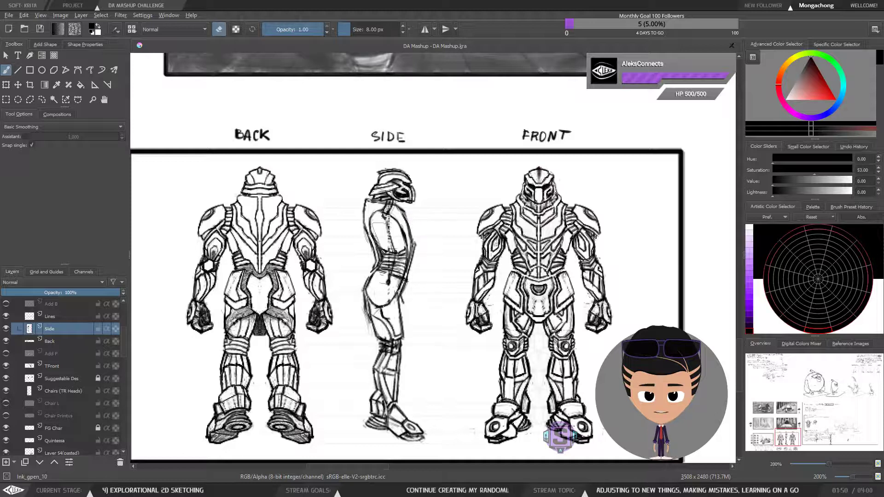
left_click_drag(408, 216, 412, 239)
key("e")
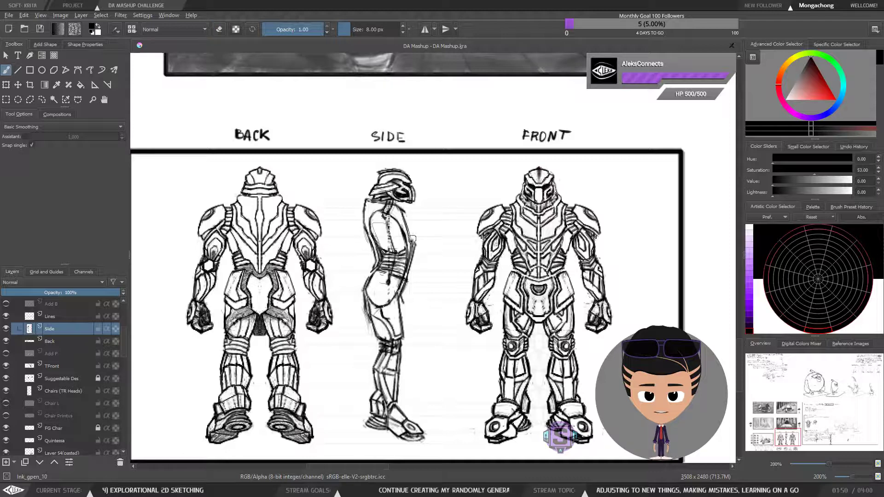
key("ctrl+z")
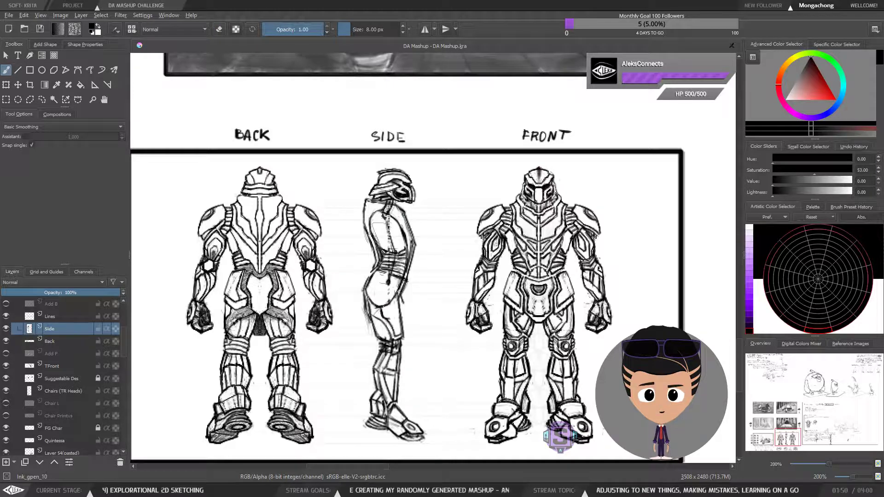
key("e")
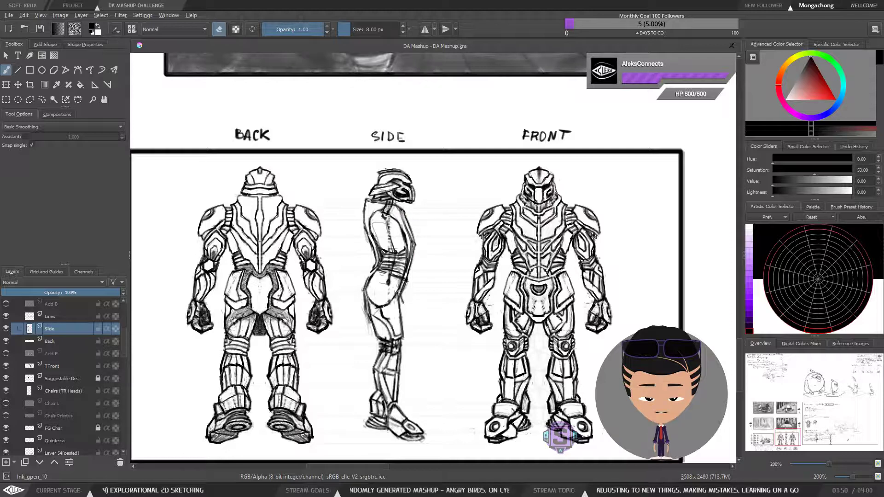
Redraw the side view's lower chest corner and the abdomen edge slanting from it down to the waist, trimming excess strokes.
key("1")
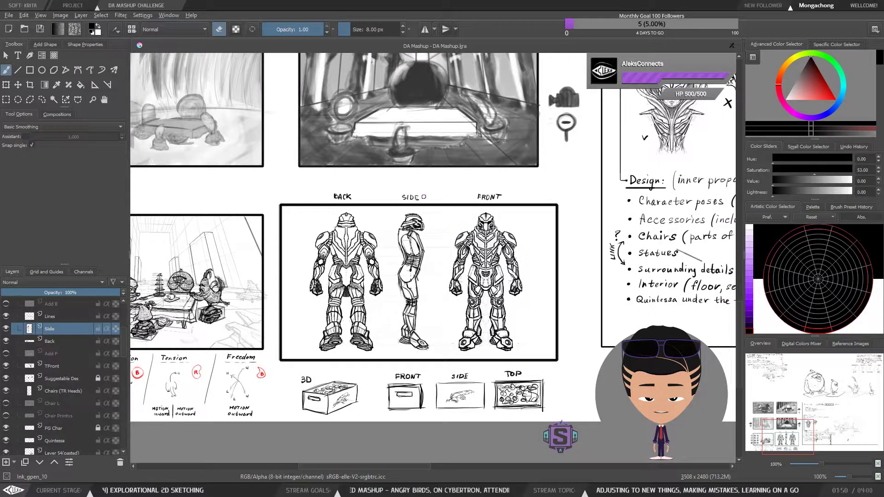
scroll(433, 253, "up", 4)
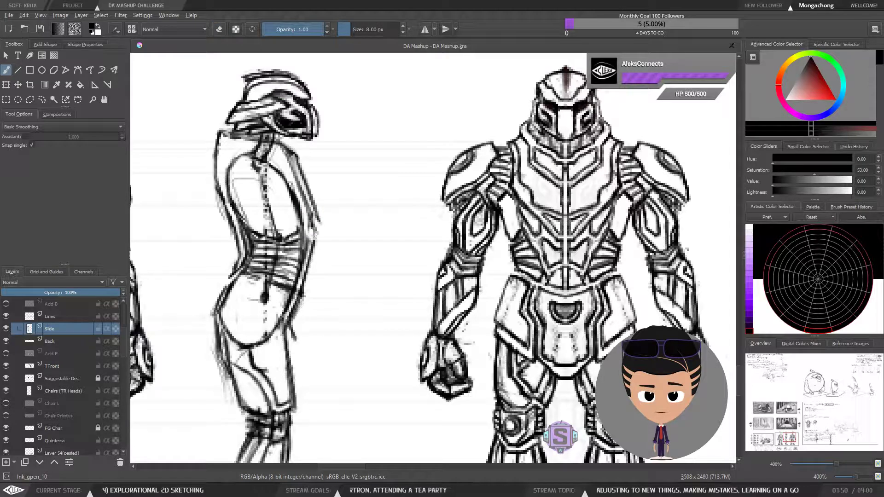
left_click_drag(321, 207, 304, 270)
key("e")
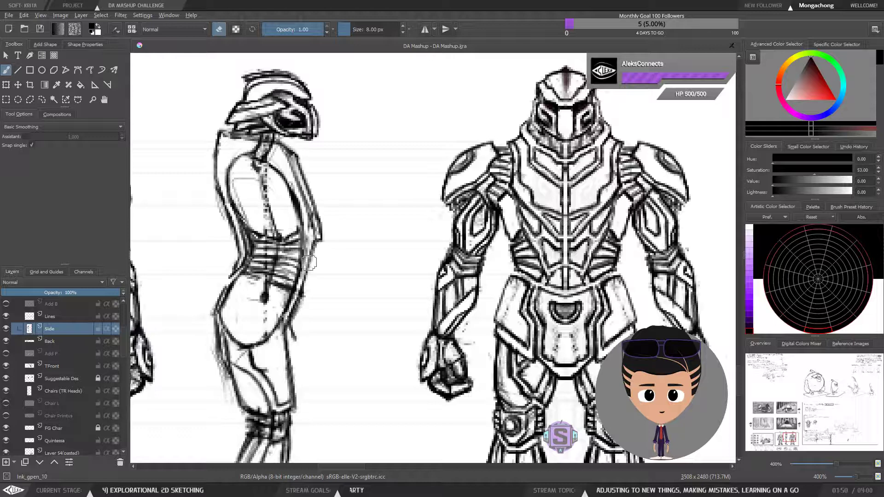
key("e")
left_click_drag(314, 249, 305, 282)
left_click_drag(311, 249, 300, 279)
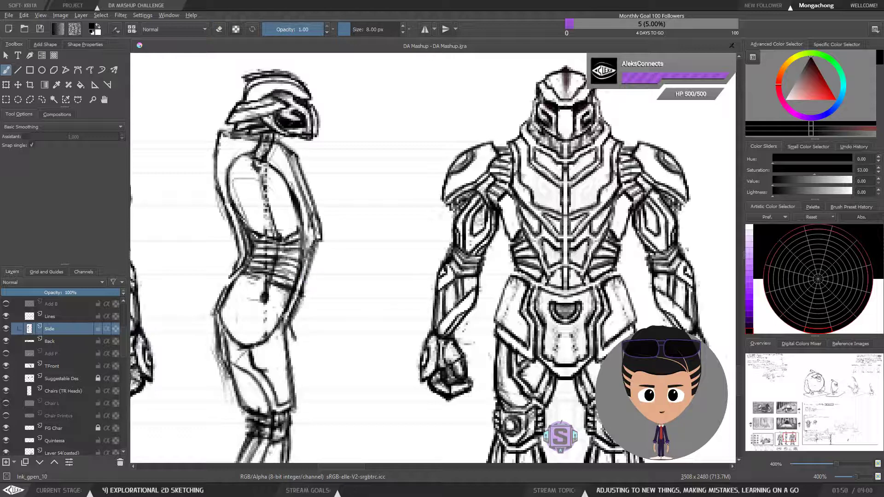
key("e")
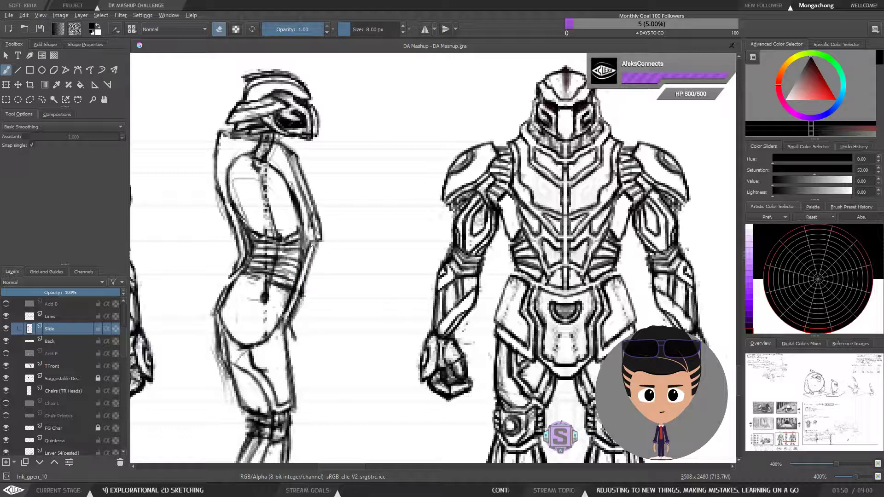
key("e")
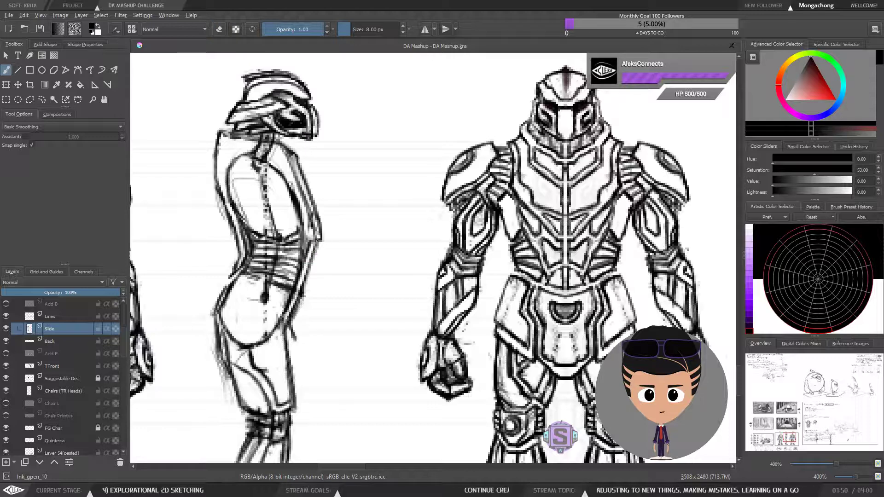
Erase the neck joint and upper spine lines inside the side view's rib cage and draw a curved shoulder line across it.
scroll(317, 199, "up", 2)
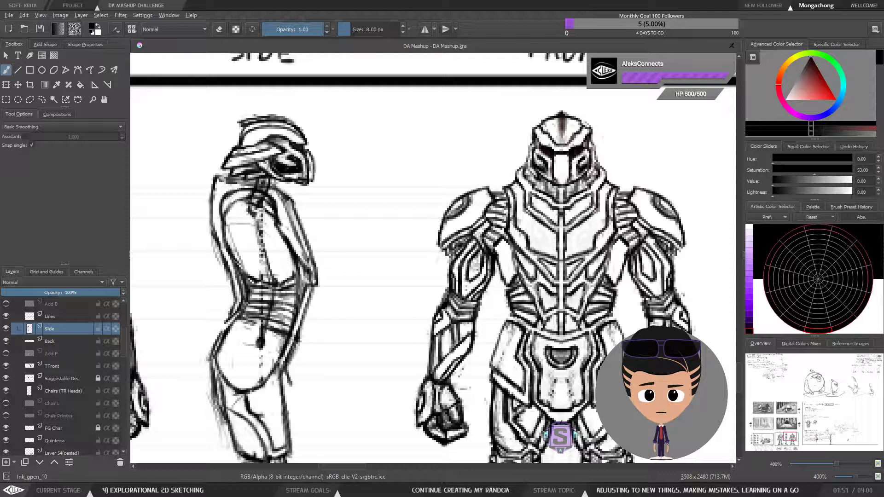
key("e")
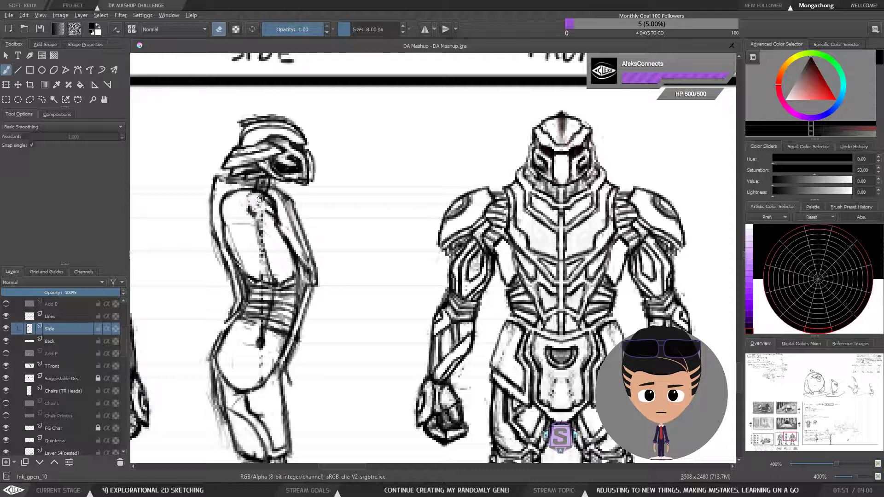
mouse_move(260, 199)
left_mouse_down()
mouse_move(256, 238)
mouse_move(270, 223)
mouse_move(273, 173)
mouse_move(253, 231)
mouse_move(235, 241)
left_mouse_up()
key("e")
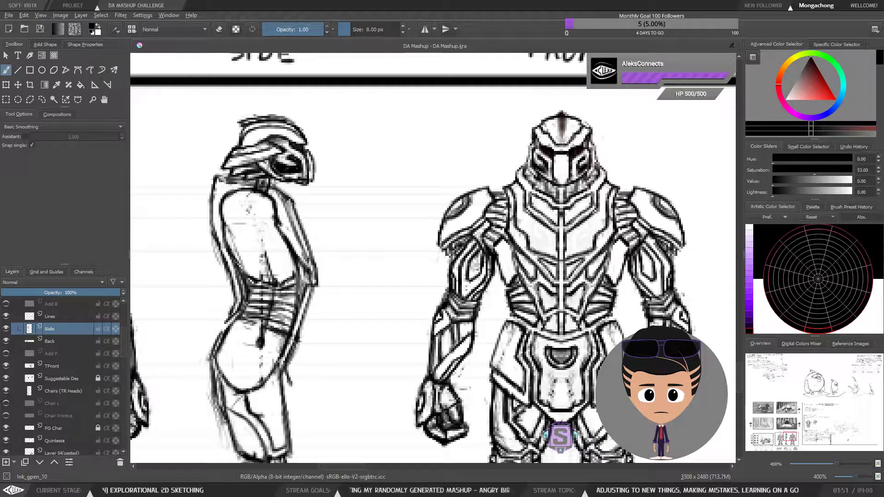
key("ctrl+z")
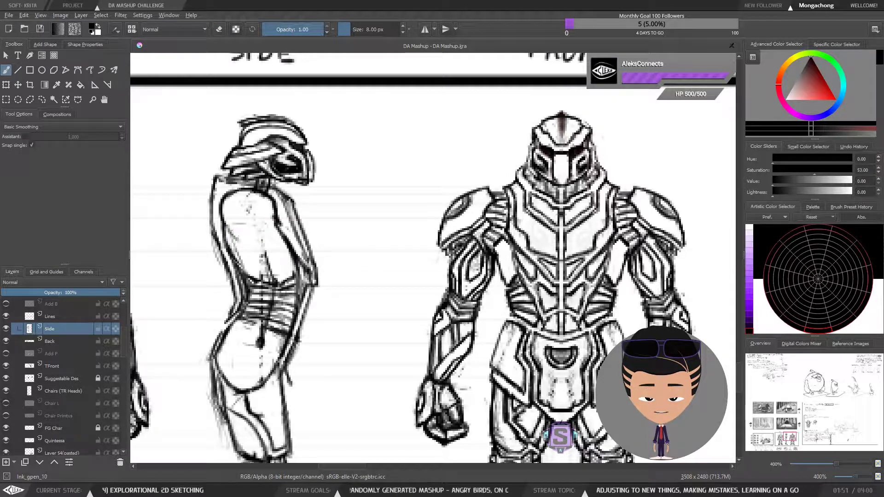
mouse_move(231, 231)
left_mouse_down()
mouse_move(259, 239)
mouse_move(274, 230)
mouse_move(268, 236)
left_mouse_up()
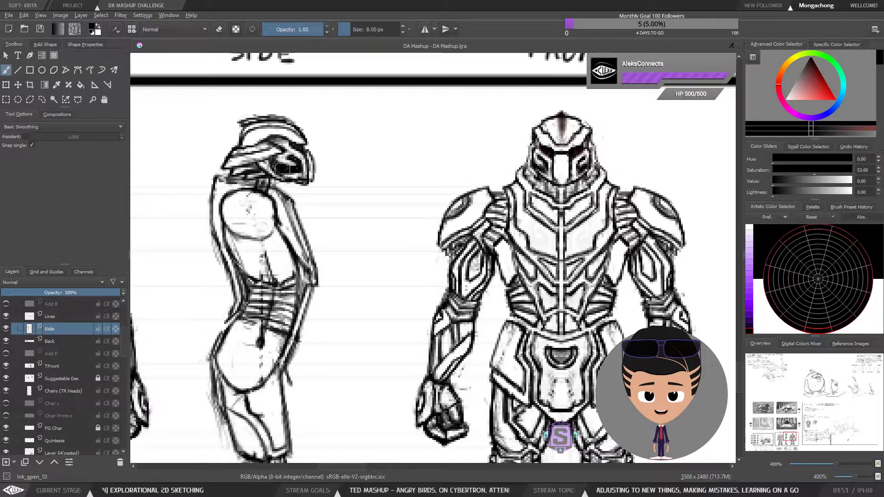
Compare the side view's torso and shoulder with the back and front views at several zoom levels.
key("minus")
key("plus")
key("minus")
key("minus")
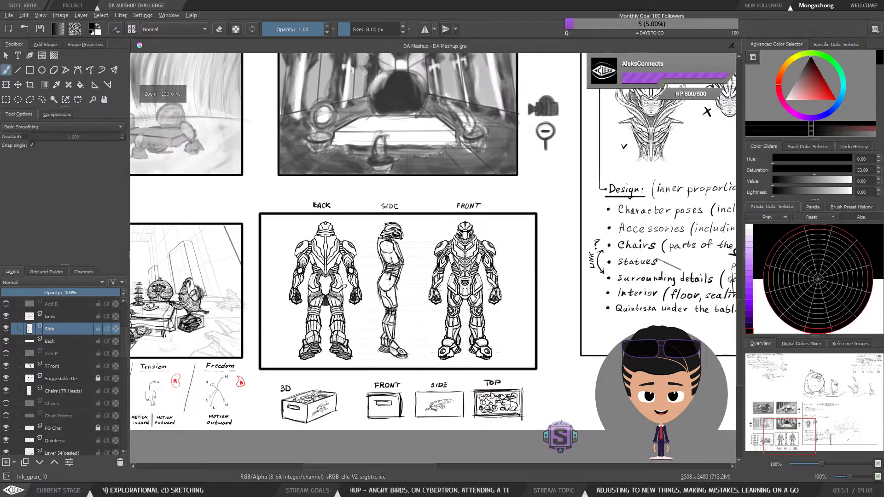
key("plus")
left_click_drag(412, 311, 406, 281)
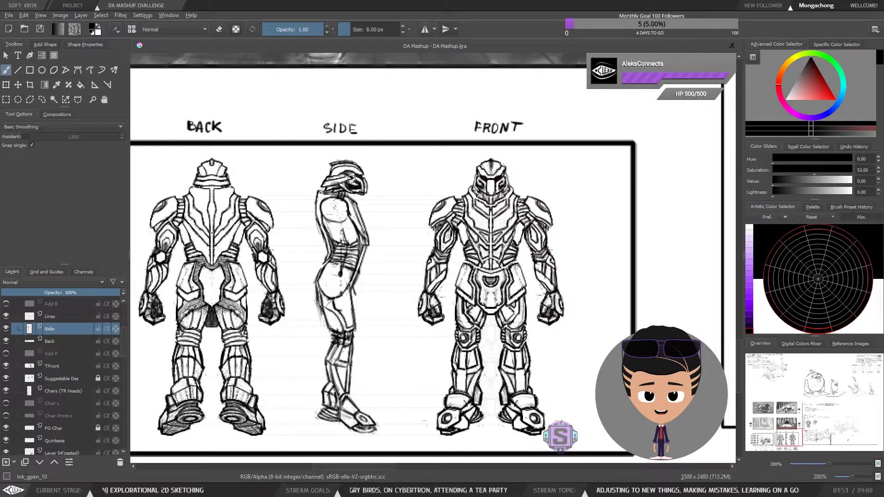
key("plus")
left_click_drag(325, 231, 402, 295)
left_click_drag(344, 273, 373, 276)
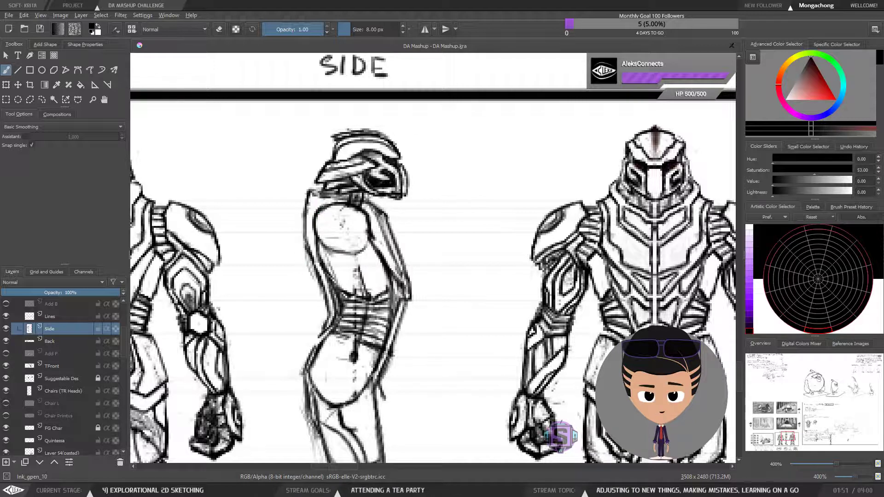
Try sketching a rounded shoulder pad over the side view's upper torso in a slightly lighter colour.
mouse_move(329, 205)
left_mouse_down()
mouse_move(304, 224)
mouse_move(324, 288)
left_mouse_up()
left_click_drag(305, 252, 329, 291)
key("ctrl+z")
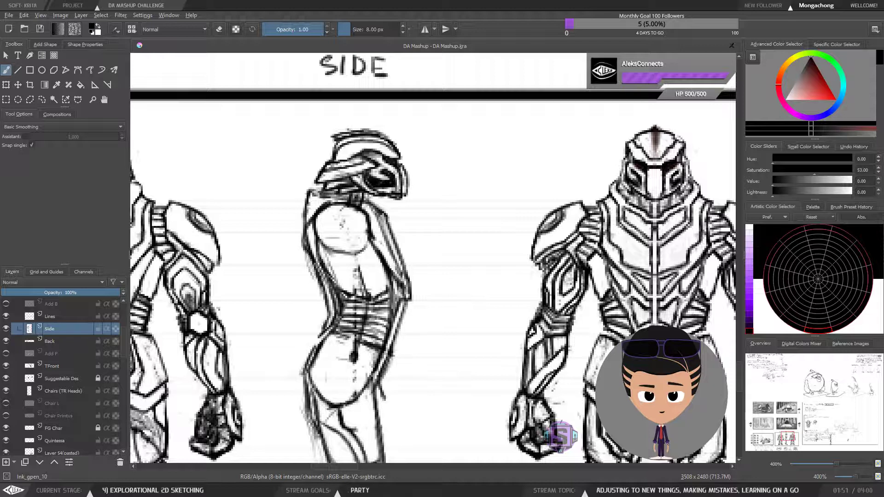
key("l")
key("l")
mouse_move(316, 257)
left_mouse_down()
mouse_move(346, 257)
mouse_move(333, 267)
mouse_move(370, 239)
mouse_move(340, 222)
mouse_move(327, 246)
left_mouse_up()
scroll(327, 246, "down", 4)
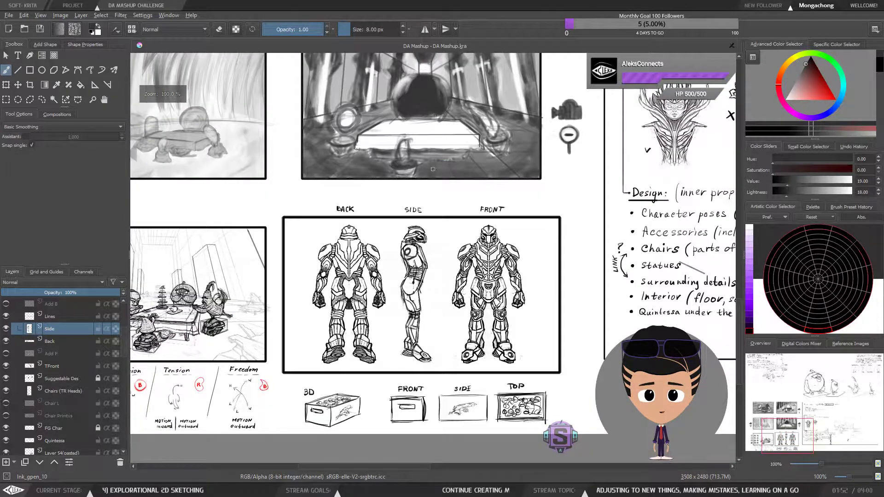
scroll(432, 257, "up", 4)
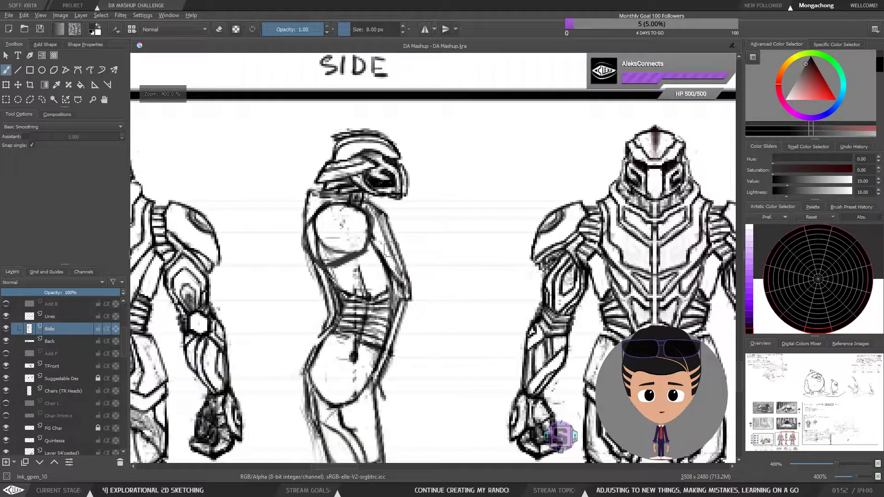
Try an oval detail on the side view's shoulder pad with a 5 px brush, and undo the shoulder pad strokes.
key("bracketleft")
mouse_move(335, 235)
left_mouse_down()
mouse_move(340, 214)
mouse_move(324, 233)
mouse_move(339, 214)
mouse_move(322, 239)
mouse_move(340, 215)
mouse_move(326, 230)
left_mouse_up()
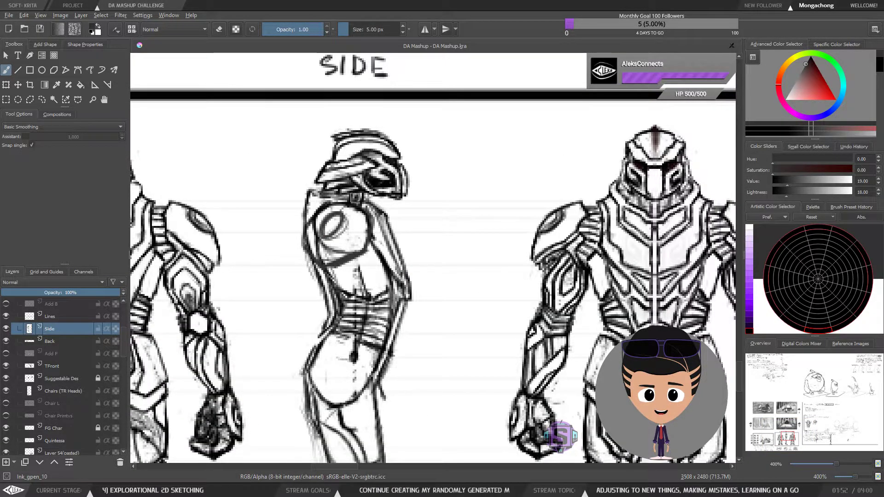
key("ctrl+minus")
key("ctrl+minus")
key("ctrl+z")
key("ctrl+z")
key("ctrl+z")
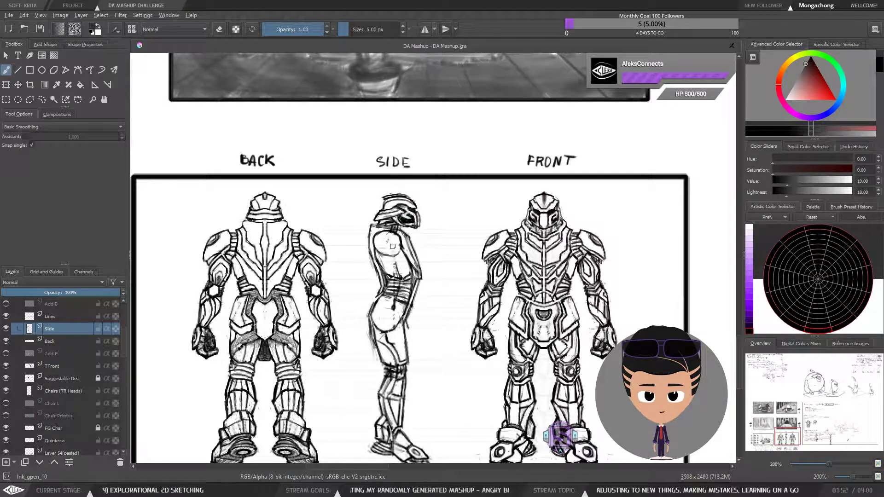
Examine the side view's silhouette against the front and back views, both normally and with the canvas mirrored.
key("ctrl+plus")
key("ctrl+plus")
key("ctrl+minus")
key("ctrl+minus")
left_click_drag(405, 312, 400, 235)
key("plus")
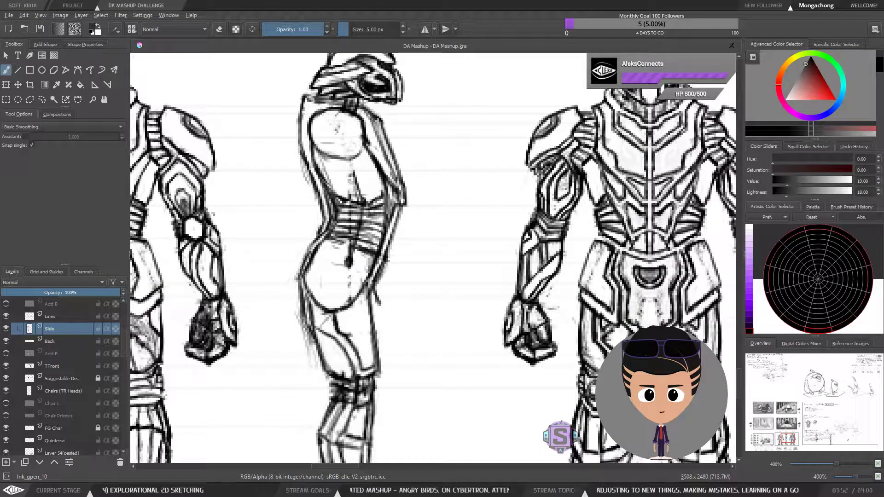
key("minus")
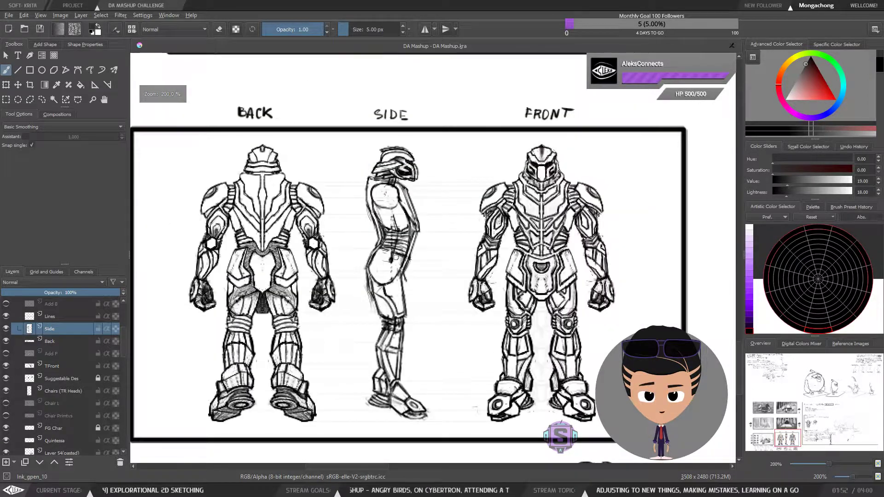
left_click_drag(396, 259, 345, 261)
key("m")
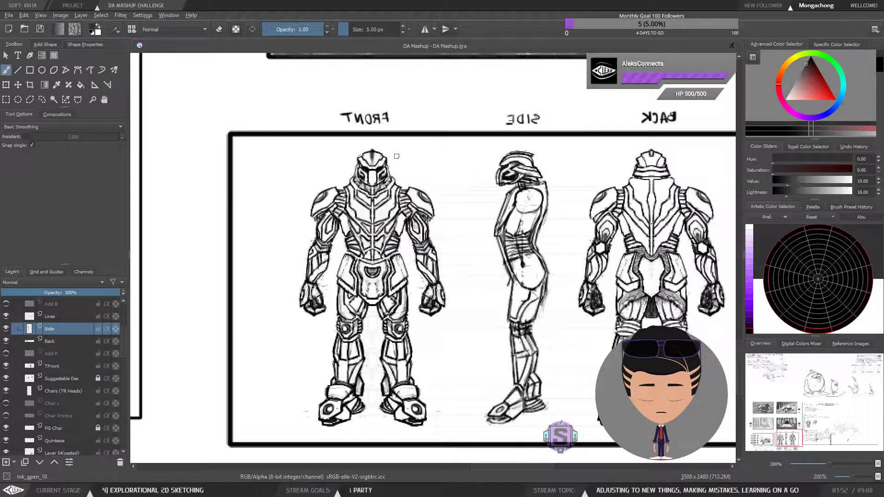
key("1")
left_click_drag(398, 266, 332, 237)
left_click_drag(498, 258, 373, 281)
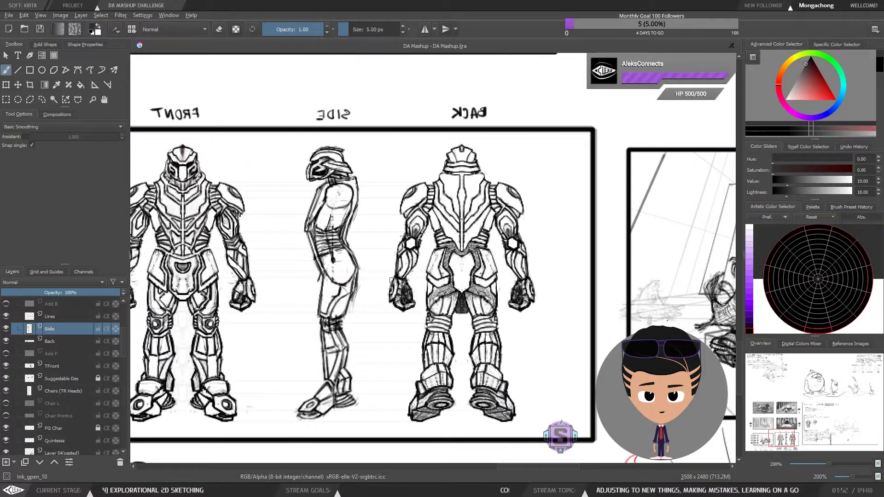
key("m")
left_click_drag(446, 277, 319, 280)
Examine the side view's torso, hips and legs against the front view at several zoom levels.
key("ctrl+minus")
key("ctrl+plus")
key("ctrl+plus")
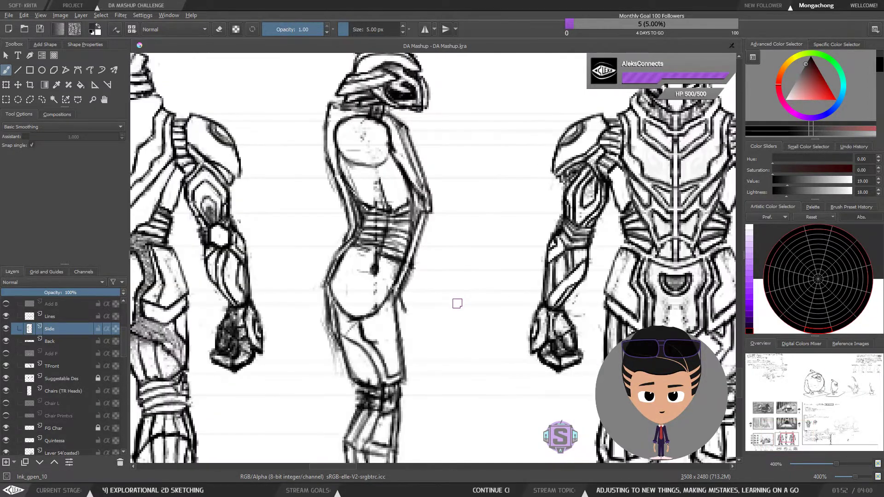
mouse_move(447, 310)
left_mouse_down()
mouse_move(367, 316)
mouse_move(376, 301)
mouse_move(335, 282)
mouse_move(387, 279)
mouse_move(396, 292)
left_mouse_up()
key("ctrl+minus")
key("ctrl+plus")
key("e")
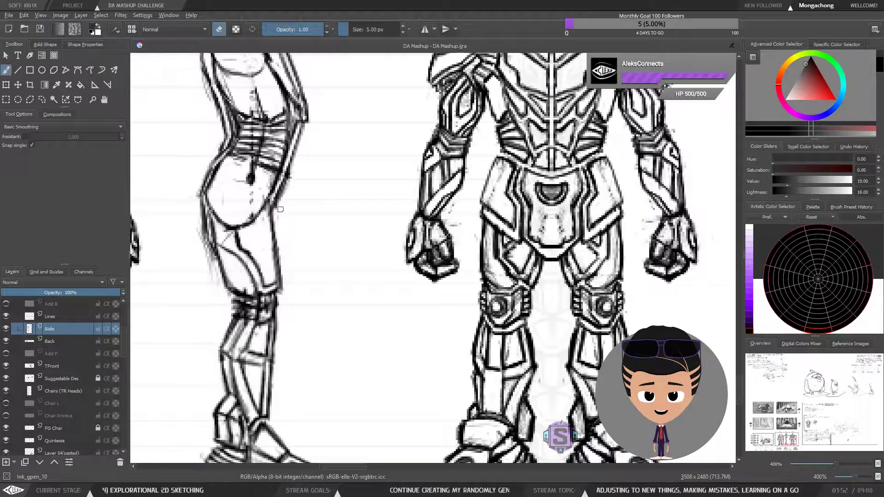
mouse_move(281, 210)
left_mouse_down()
mouse_move(294, 170)
mouse_move(340, 274)
left_mouse_up()
key("ctrl+minus")
key("ctrl+minus")
key("ctrl+plus")
key("ctrl+plus")
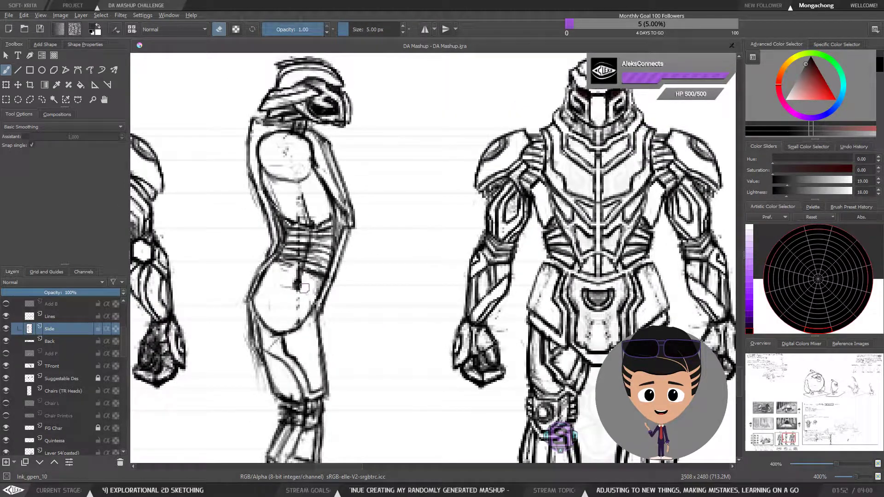
Erase the leftover vertical construction line from the side view's chest, abdomen and hip, touching up with the 5 px brush.
key("e")
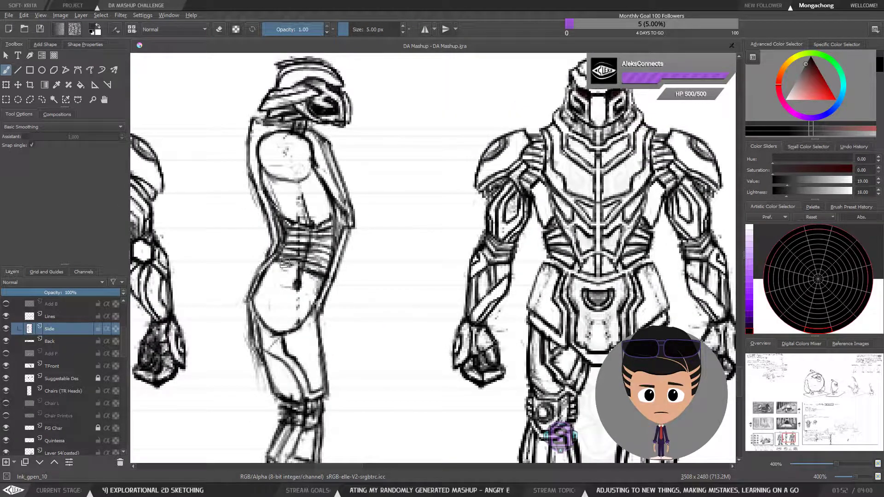
key("e")
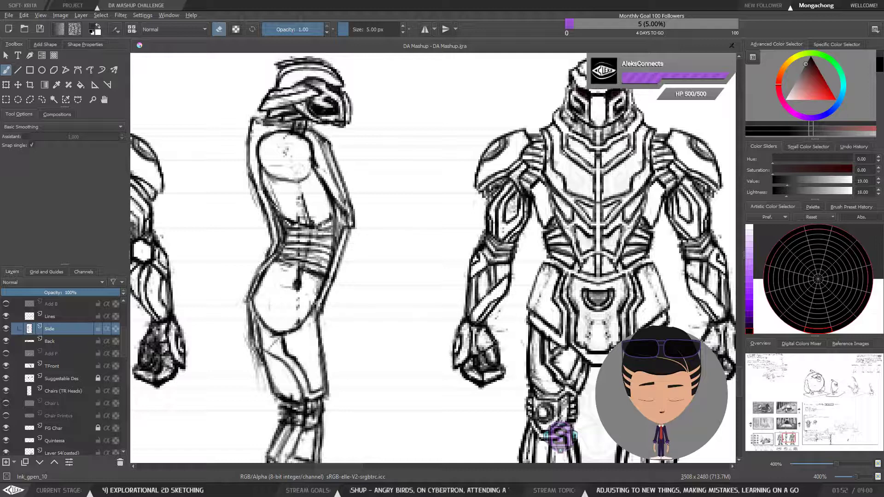
key("e")
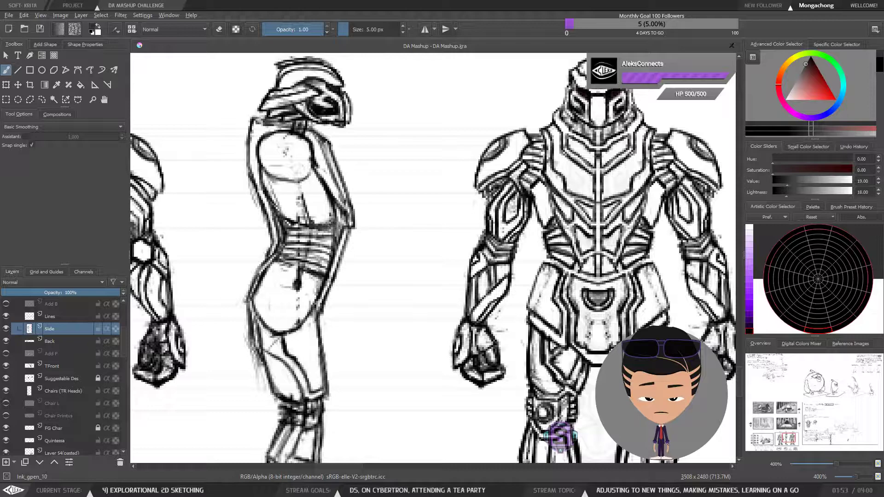
key("ctrl+minus")
key("ctrl+minus")
key("ctrl+plus")
key("ctrl+plus")
mouse_move(316, 196)
left_mouse_down()
mouse_move(320, 250)
mouse_move(336, 262)
mouse_move(331, 248)
mouse_move(334, 276)
mouse_move(298, 267)
left_mouse_up()
key("e")
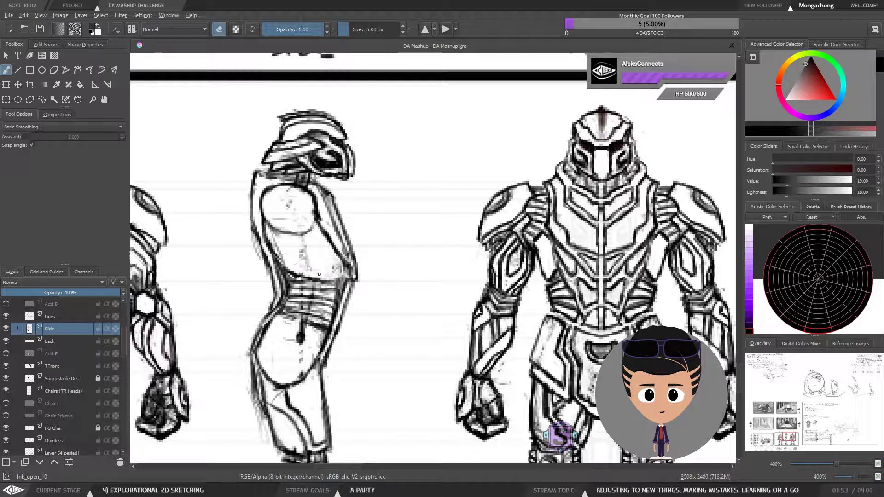
mouse_move(269, 234)
left_mouse_down()
mouse_move(278, 265)
mouse_move(292, 278)
mouse_move(318, 280)
left_mouse_up()
Sketch an inner contour along the front of the side view's chest and erase the excess outline.
key("minus")
key("ctrl+plus")
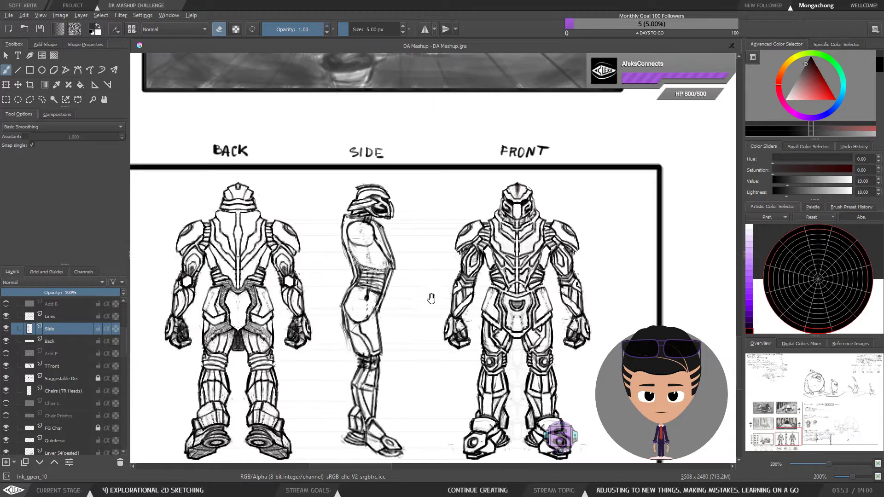
left_click_drag(430, 298, 372, 295)
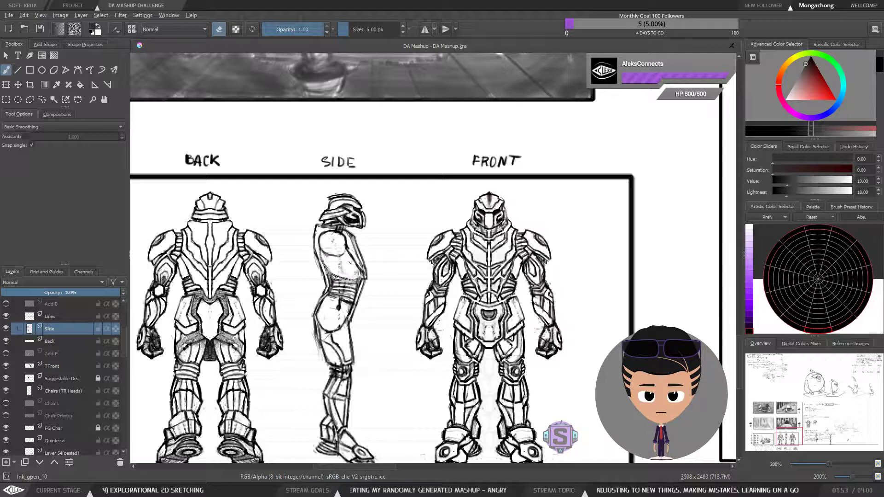
key("e")
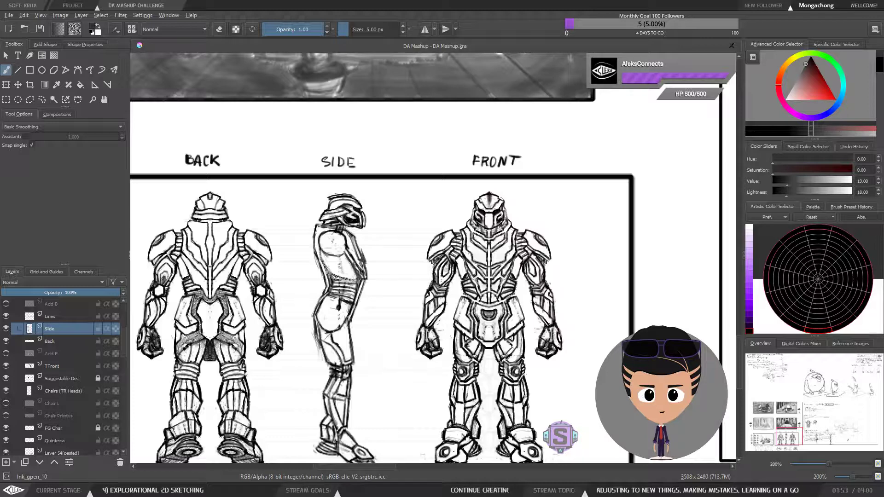
key("e")
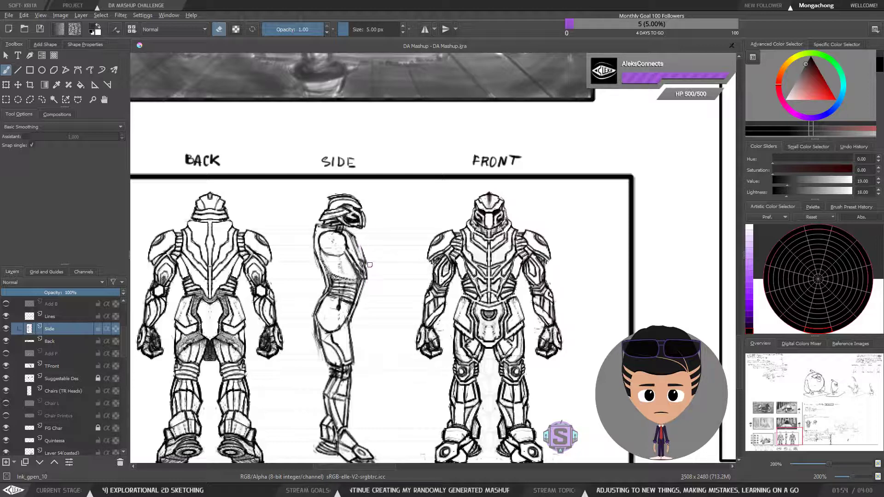
key("e")
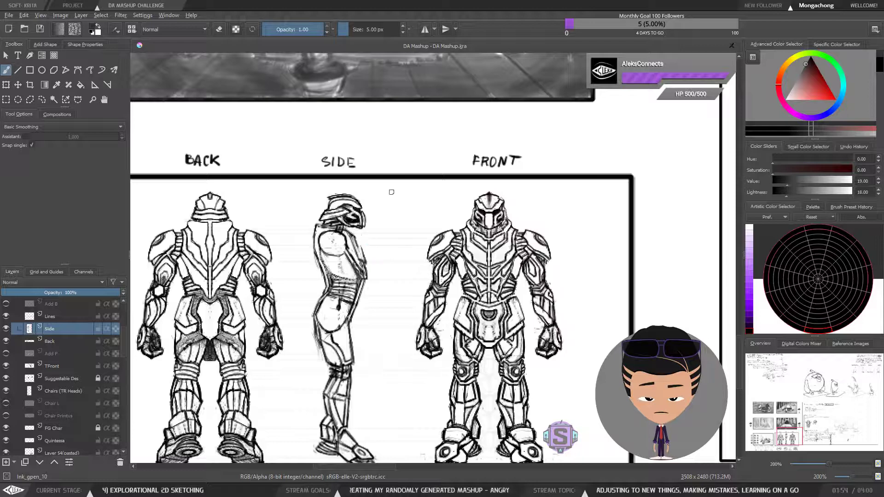
mouse_move(371, 261)
left_mouse_down()
mouse_move(368, 249)
mouse_move(375, 262)
mouse_move(400, 250)
left_mouse_up()
Shape the side view's chest plate into a rounded forward bulge, alternating 5 px sketch and erase strokes.
key("e")
key("ctrl+plus")
key("ctrl+plus")
left_click_drag(380, 279, 387, 288)
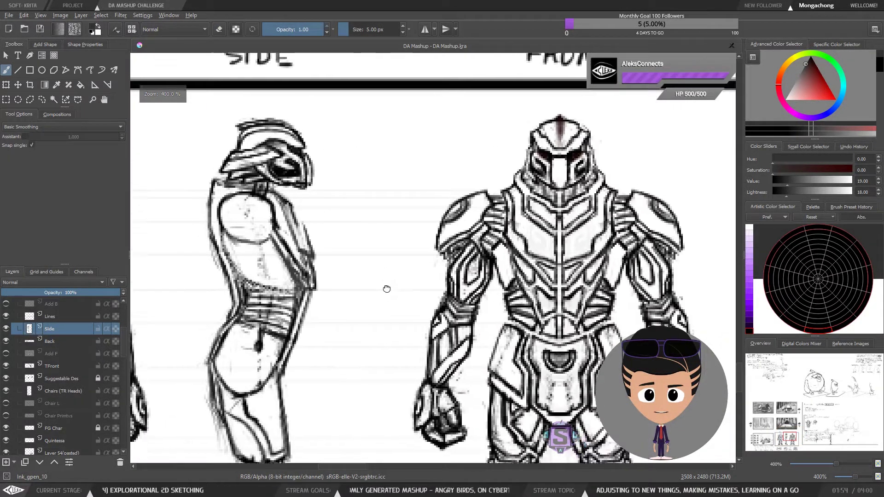
key("minus")
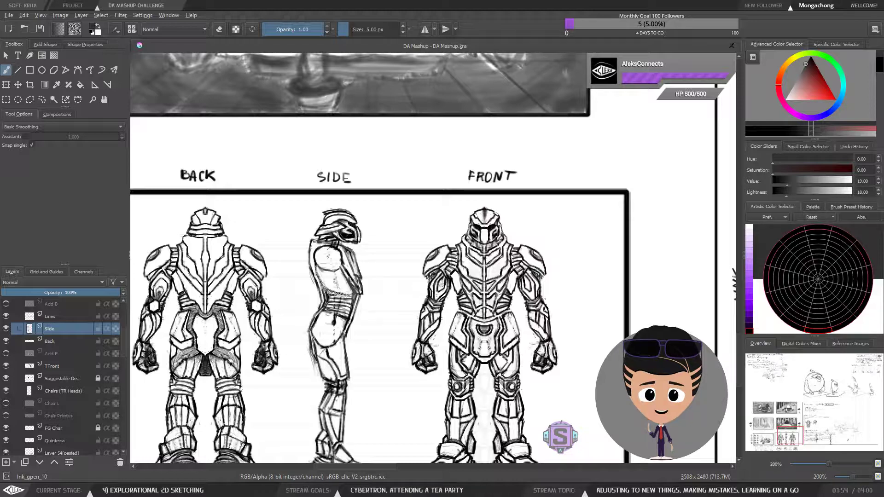
key("e")
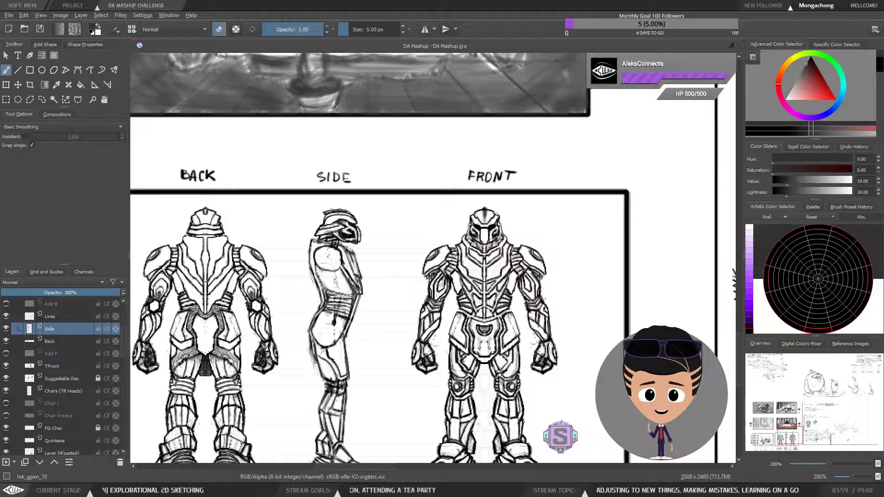
key("e")
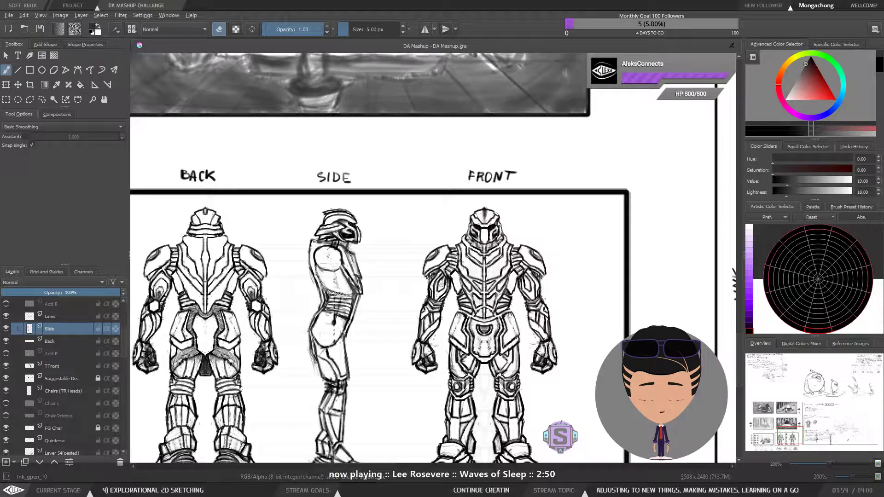
key("e")
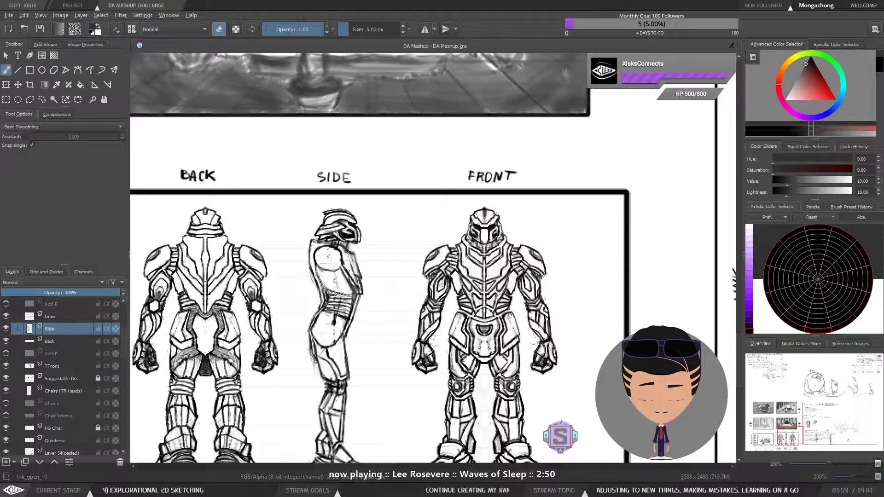
key("e")
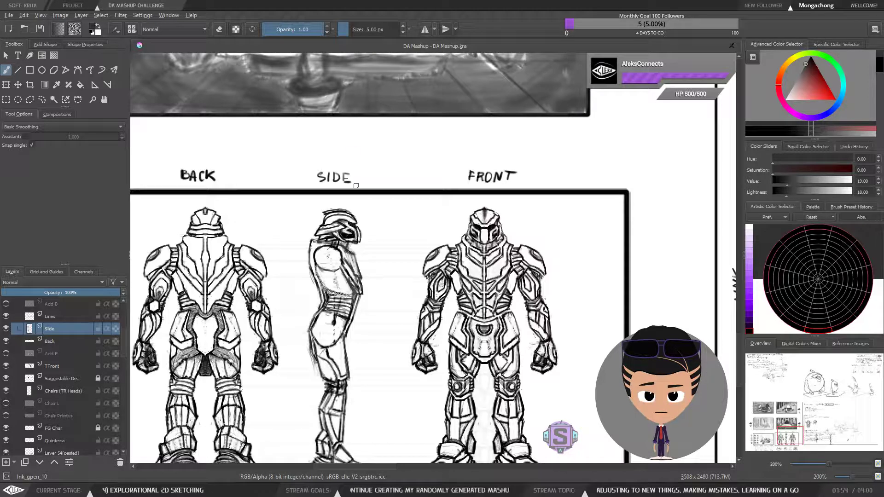
key("e")
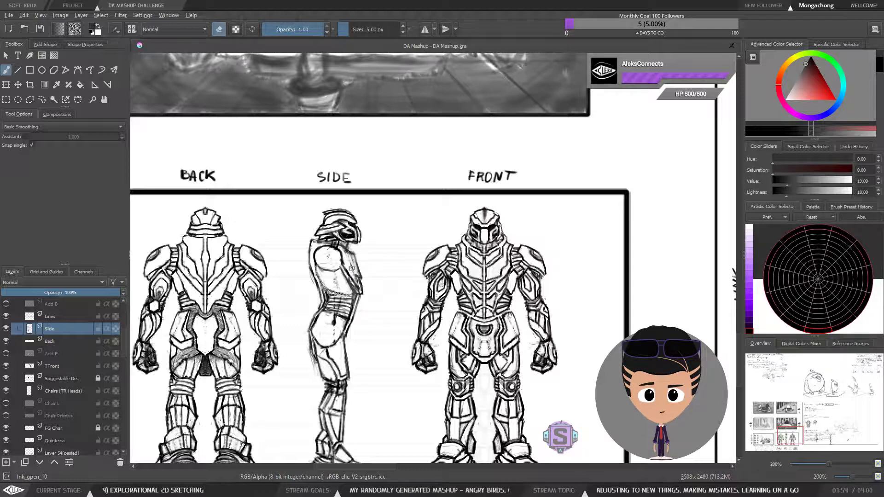
key("e")
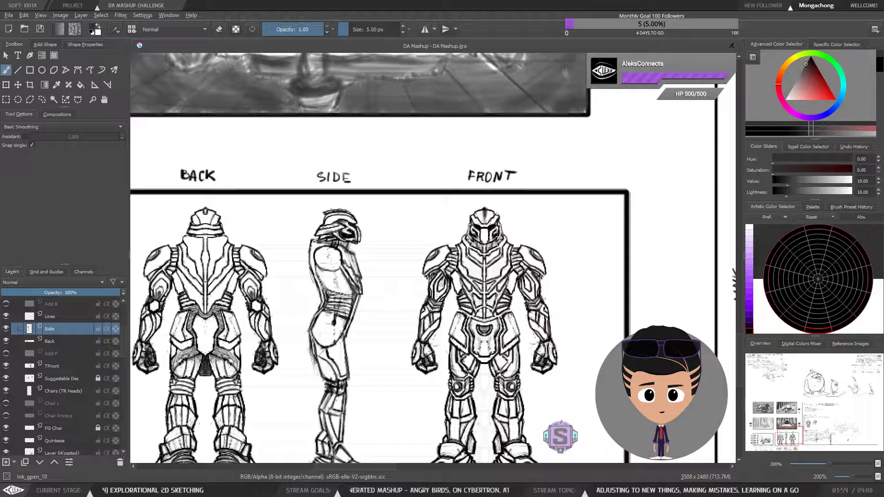
key("e")
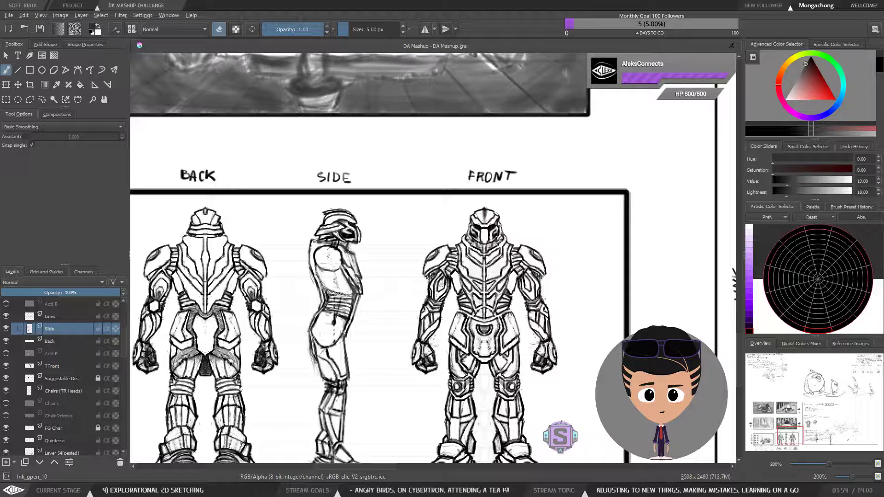
key("e")
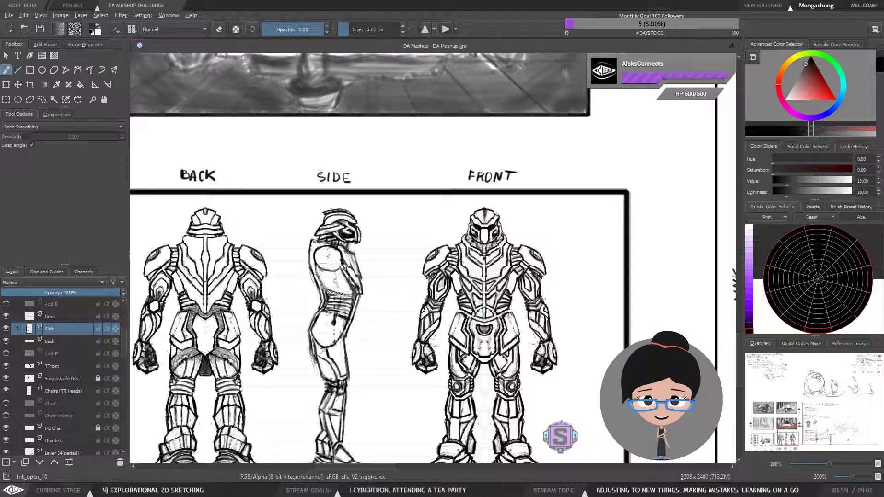
key("e")
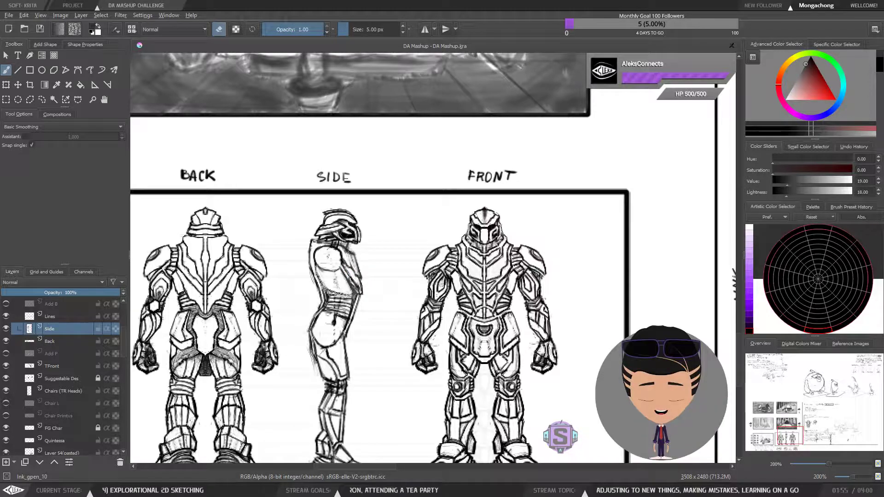
key("e")
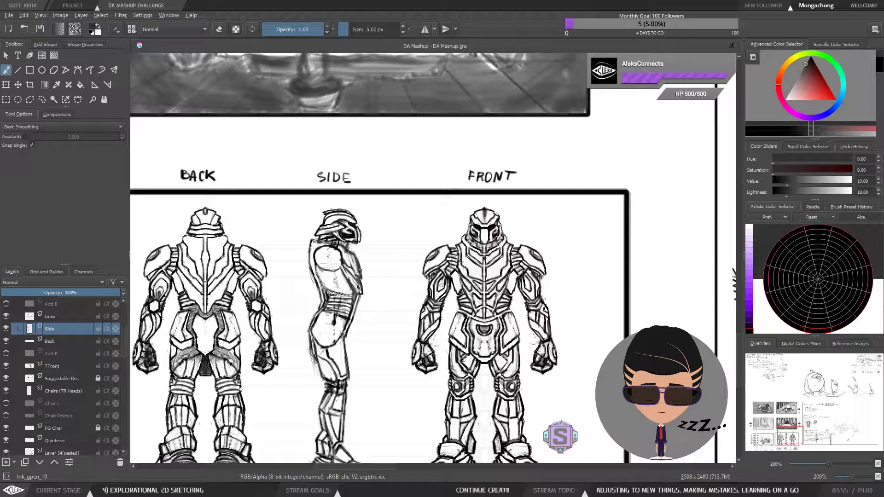
Refine the lower tip of the side view's chest plate where it meets the abdomen, sketching and erasing at 5 px.
key("e")
key("1")
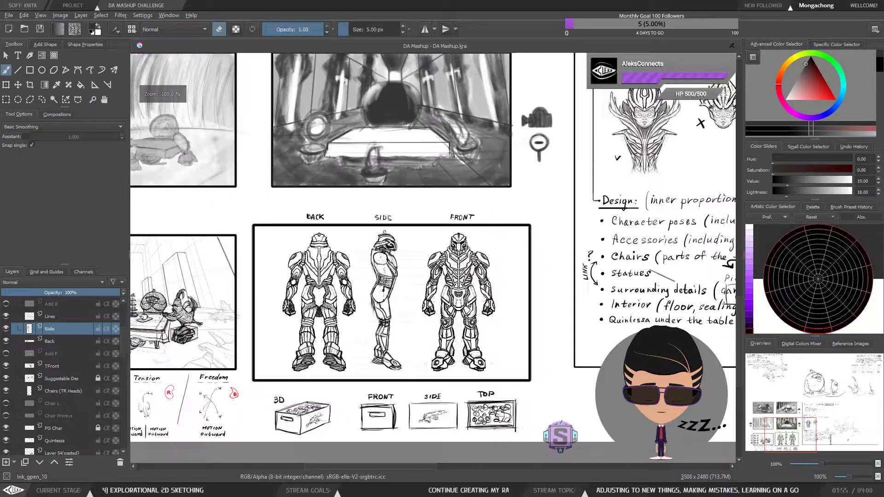
key("ctrl+plus")
key("ctrl+plus")
left_click_drag(367, 309, 400, 280)
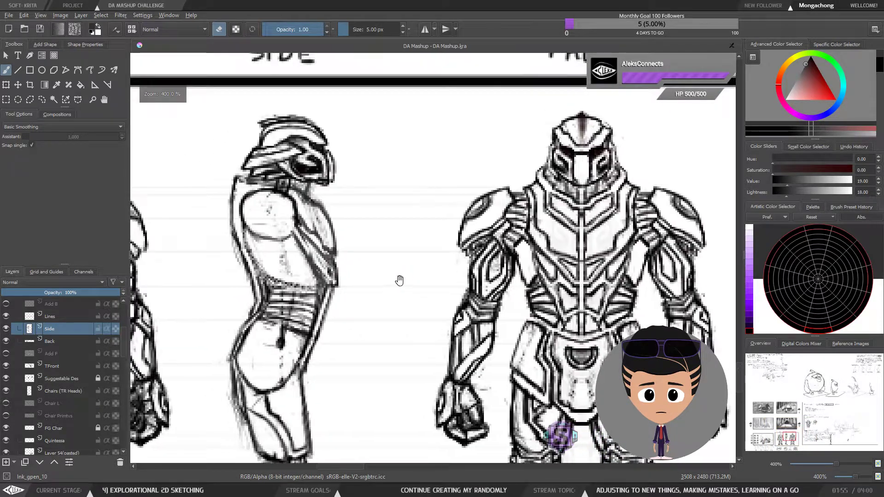
key("e")
key("e")
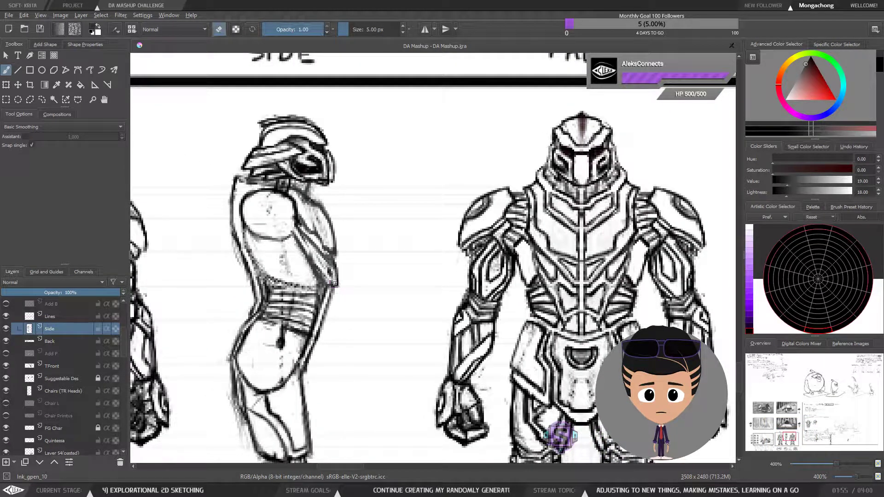
key("e")
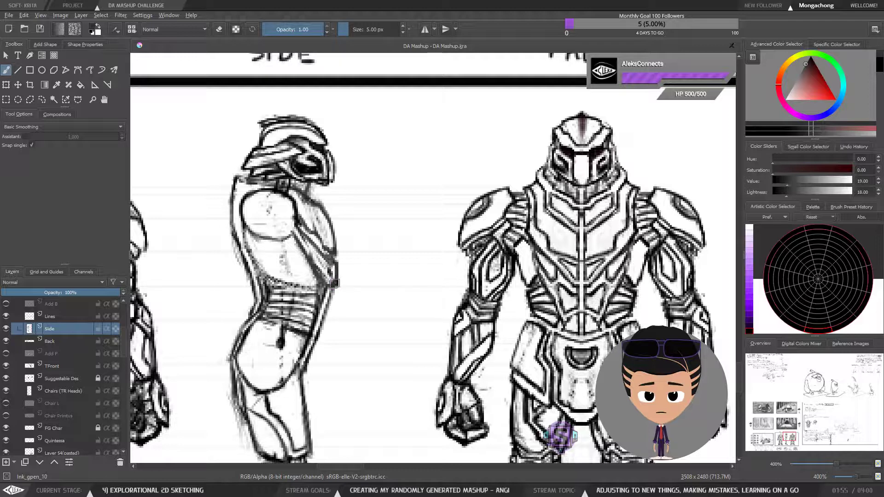
key("e")
mouse_move(352, 260)
left_mouse_down()
mouse_move(366, 264)
mouse_move(347, 284)
left_mouse_up()
key("e")
key("e")
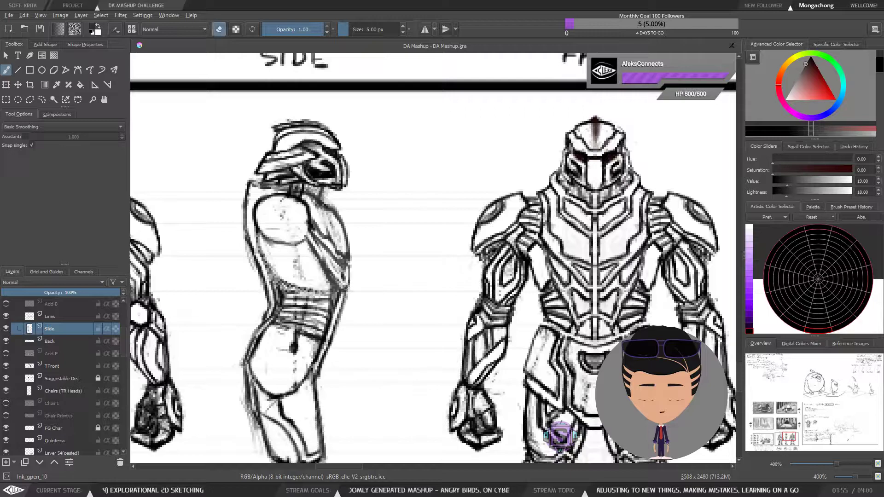
key("e")
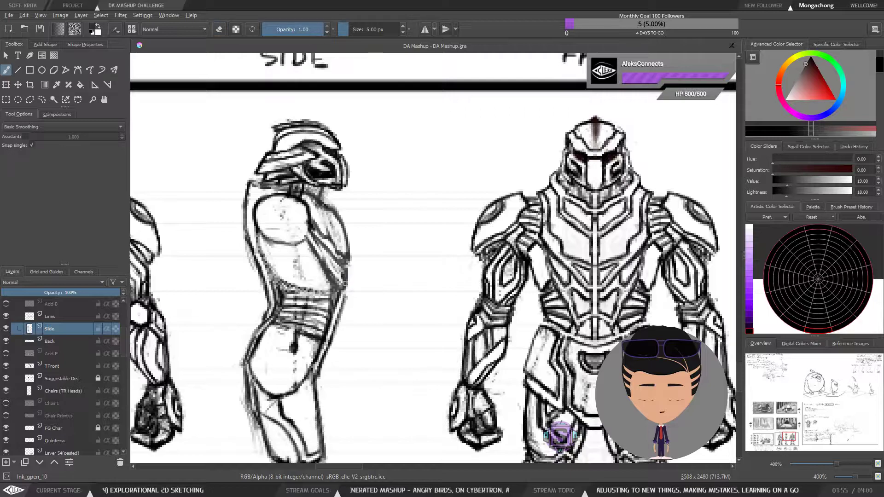
Compare the side view's reshaped chest with the back and front views, zoomed out and close up.
key("minus")
key("minus")
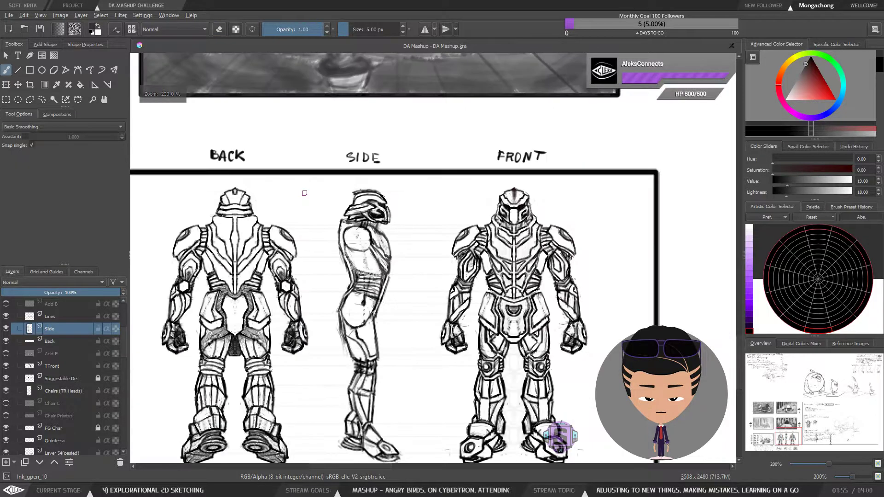
key("plus")
key("plus")
left_click_drag(383, 284, 363, 272)
key("minus")
key("minus")
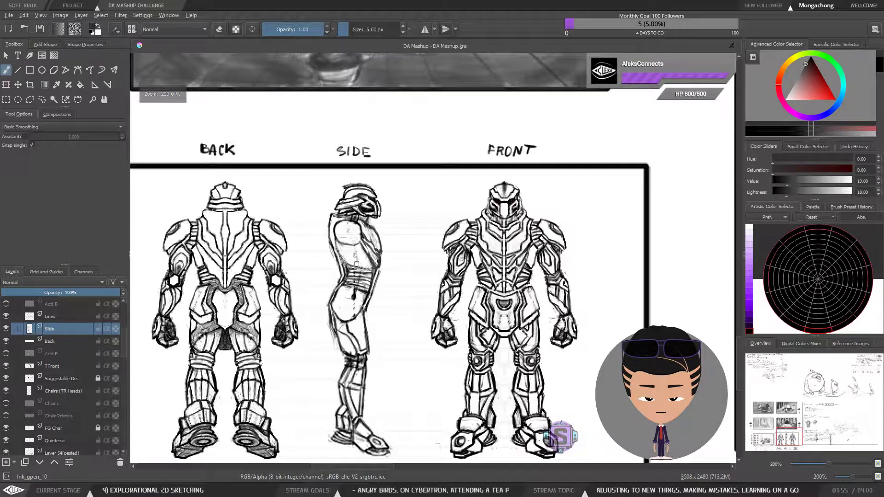
Darken the drawing colour to near-black with a value of 1 and reduce the brush size to 1 px.
left_click_drag(810, 68, 811, 56)
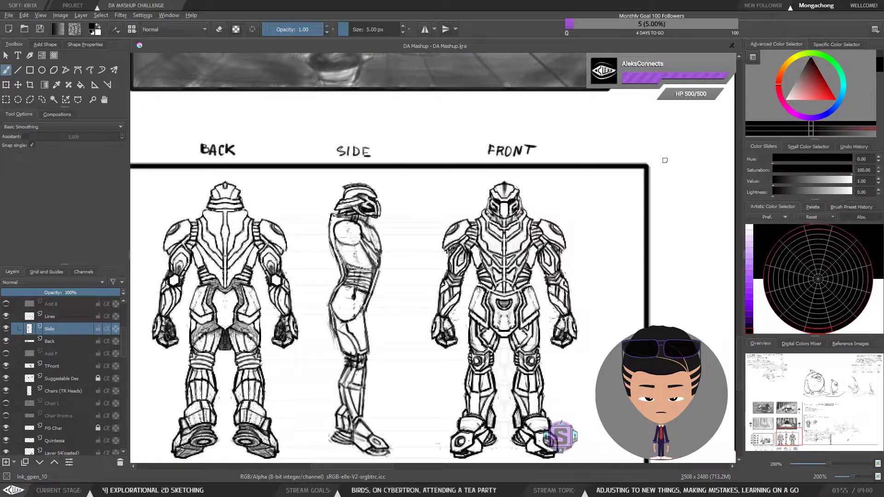
key("bracketleft")
key("bracketleft")
key("bracketleft")
key("bracketleft")
key("plus")
key("plus")
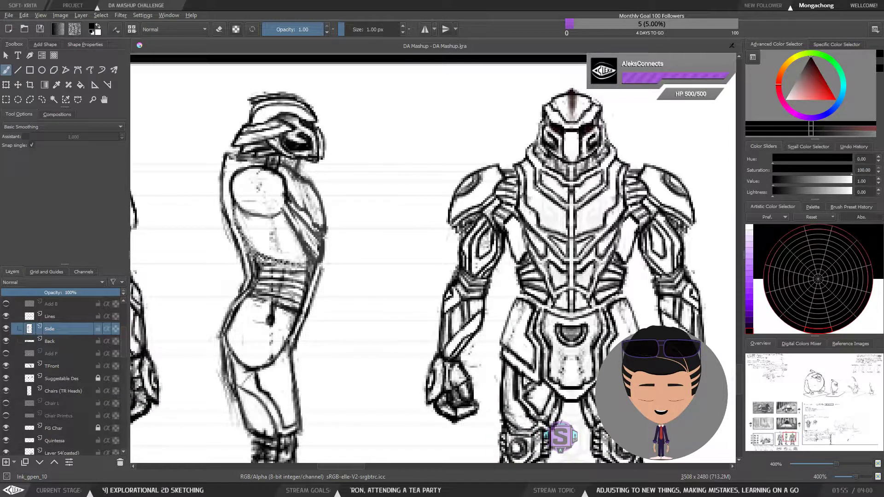
Clean up the front edge and lower tip of the side view's chest plate with a 3 px eraser.
key("e")
key("bracketright")
key("bracketright")
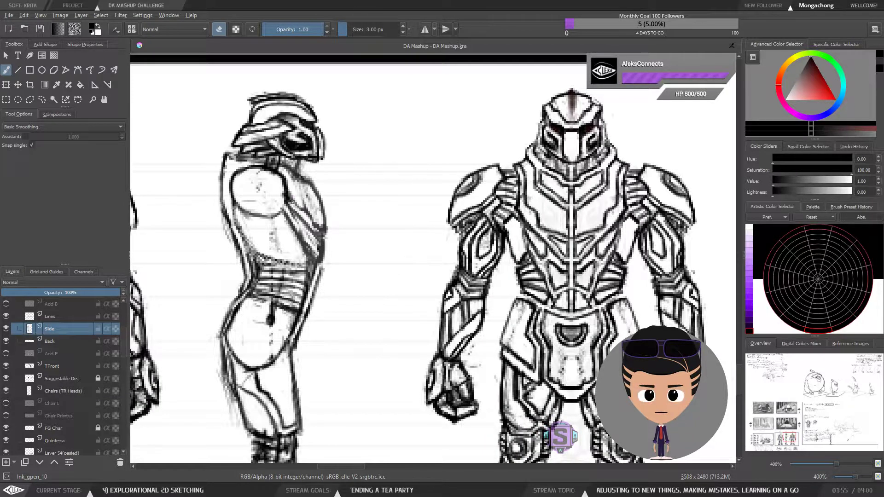
left_click_drag(305, 213, 322, 226)
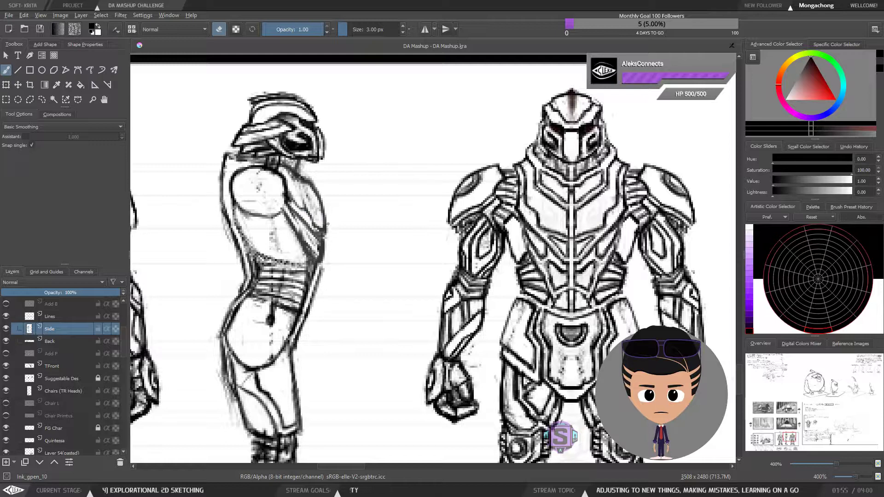
mouse_move(322, 263)
left_mouse_down()
mouse_move(325, 244)
mouse_move(324, 254)
mouse_move(332, 248)
mouse_move(325, 208)
left_mouse_up()
key("e")
Add a stepped inner panel line along the side view's chest plate, sketching and erasing at 3 px.
key("minus")
key("minus")
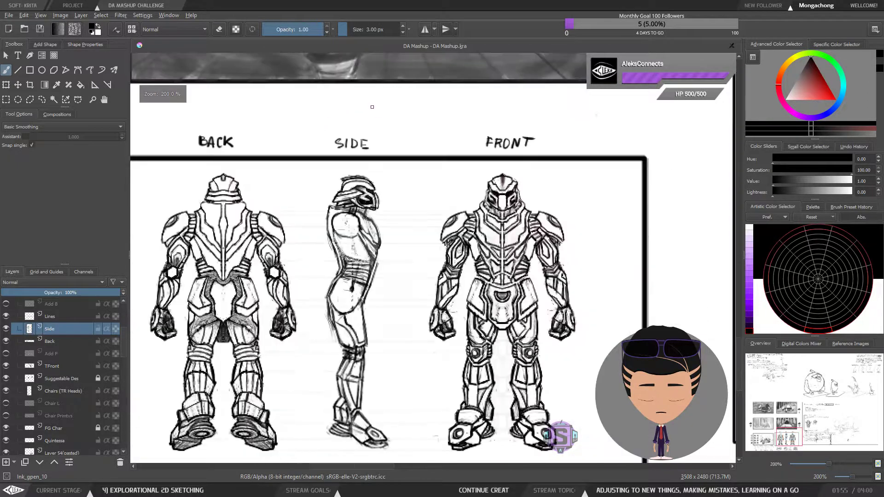
key("plus")
key("plus")
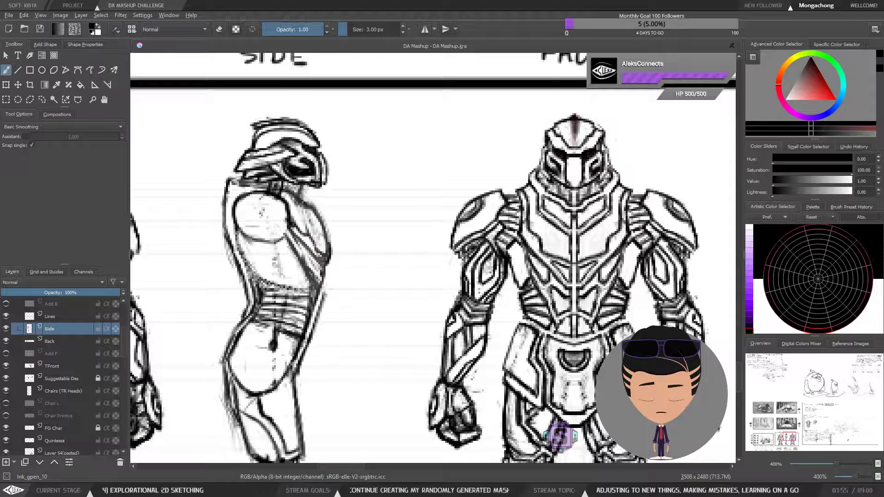
left_click_drag(352, 271, 323, 254)
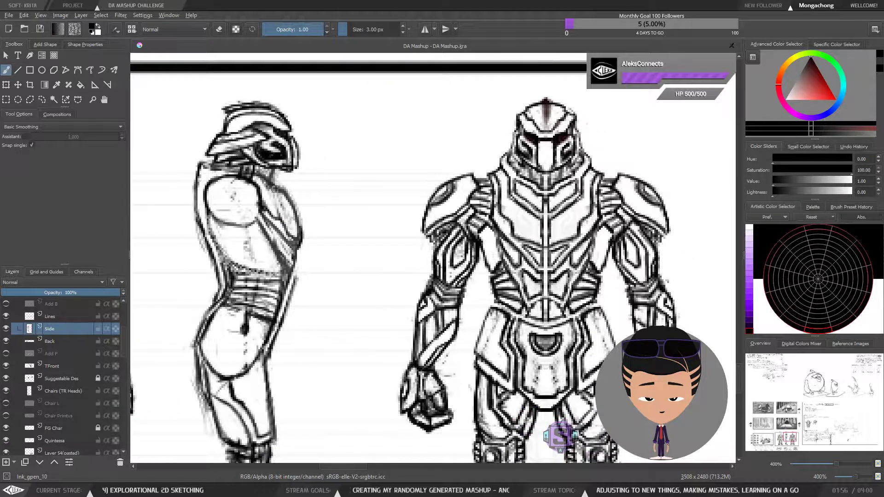
key("e")
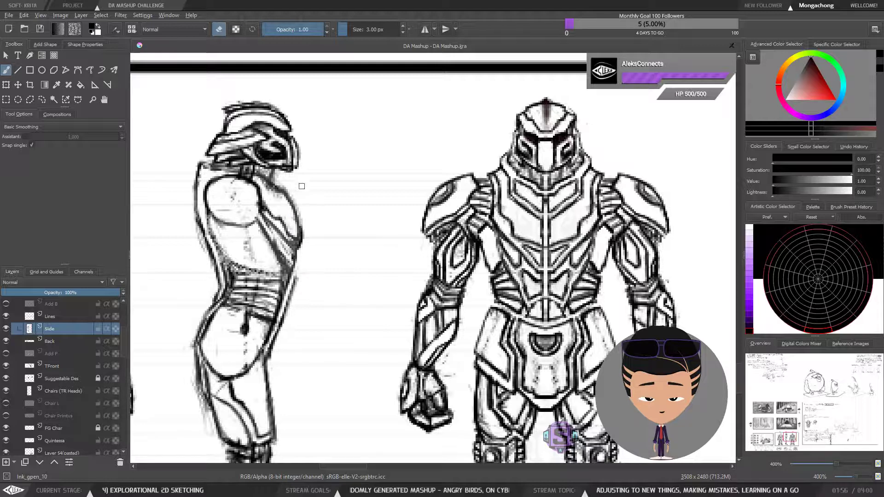
key("e")
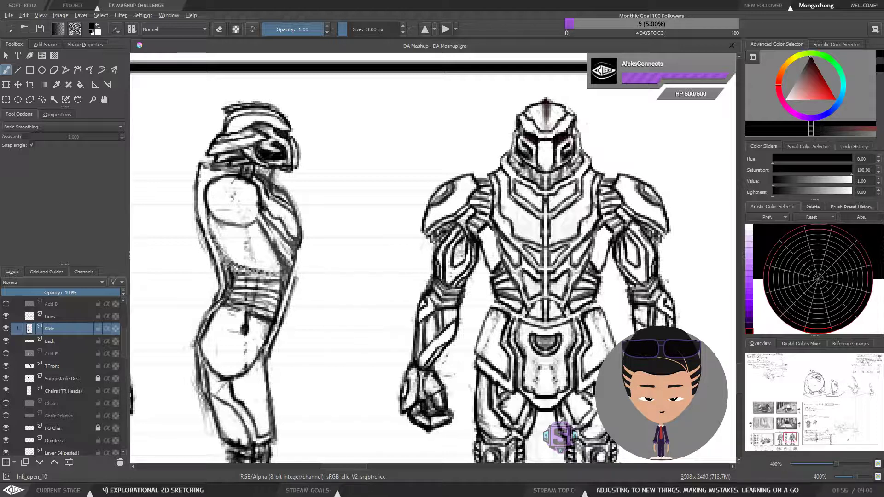
key("e")
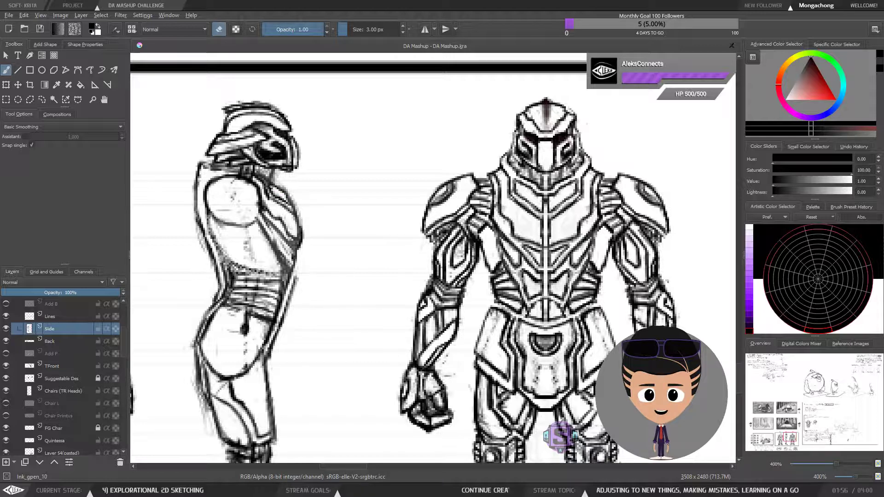
Compare the side view's chest panelling with the back and front views and save the drawing.
key("ctrl+minus")
key("ctrl+minus")
key("ctrl+minus")
key("ctrl+minus")
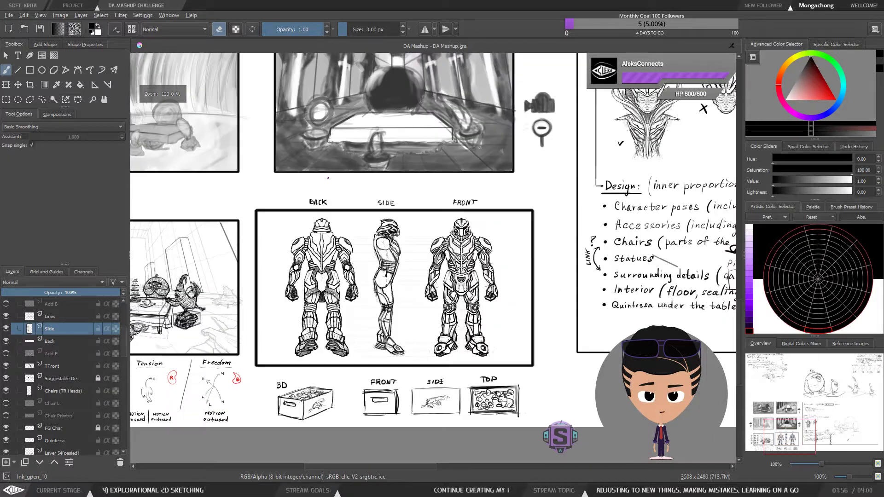
key("plus")
key("plus")
key("plus")
key("plus")
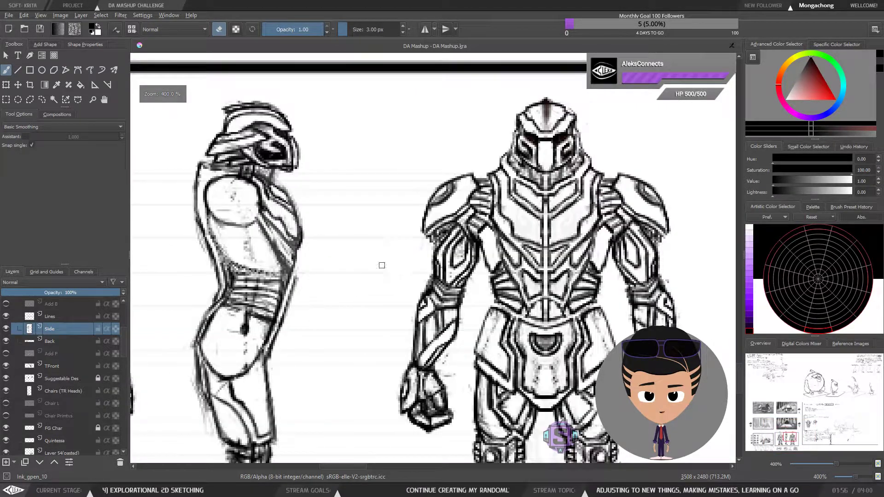
key("minus")
key("minus")
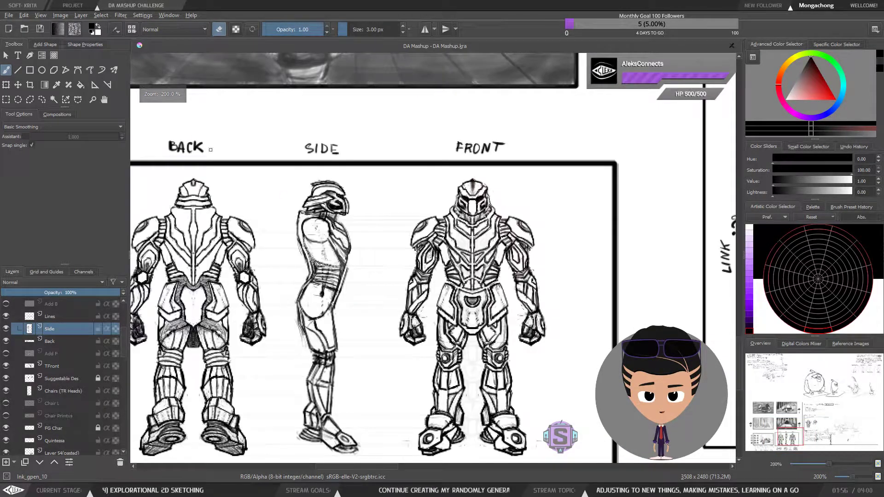
left_click(40, 29)
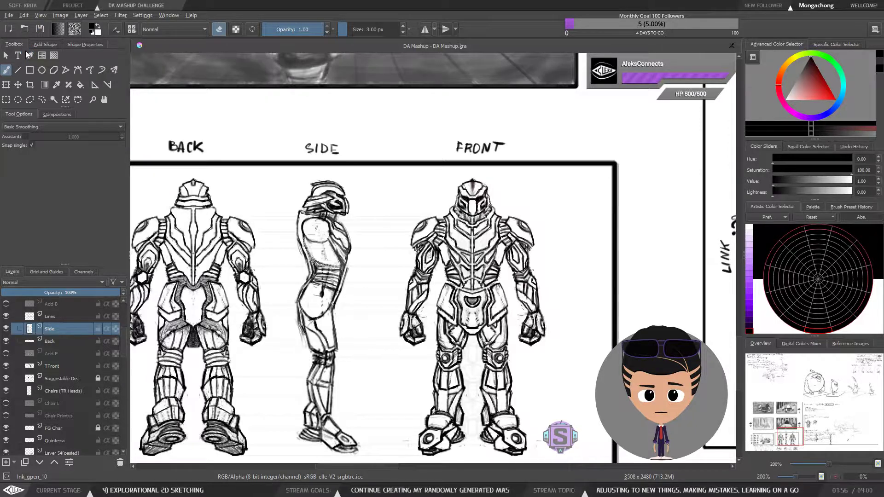
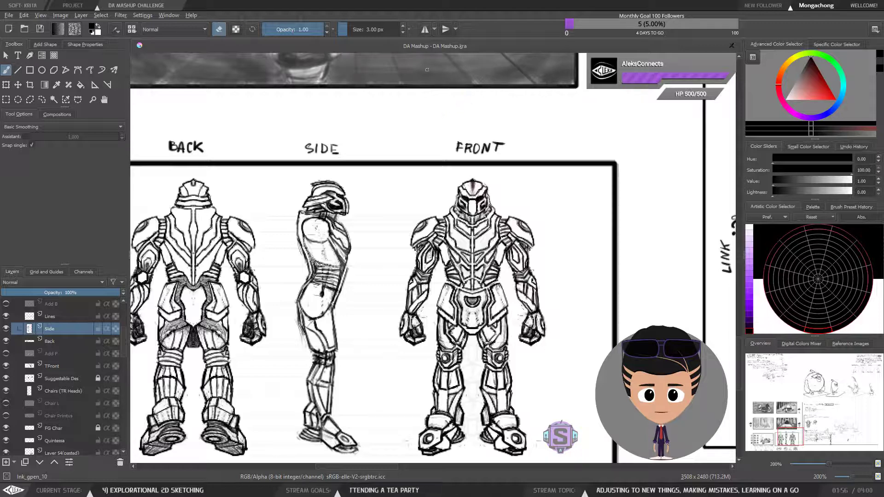
Check the front view's torso and erase excess lines along the front of the side view's abdomen at 3 px.
key("ctrl+plus")
key("ctrl+plus")
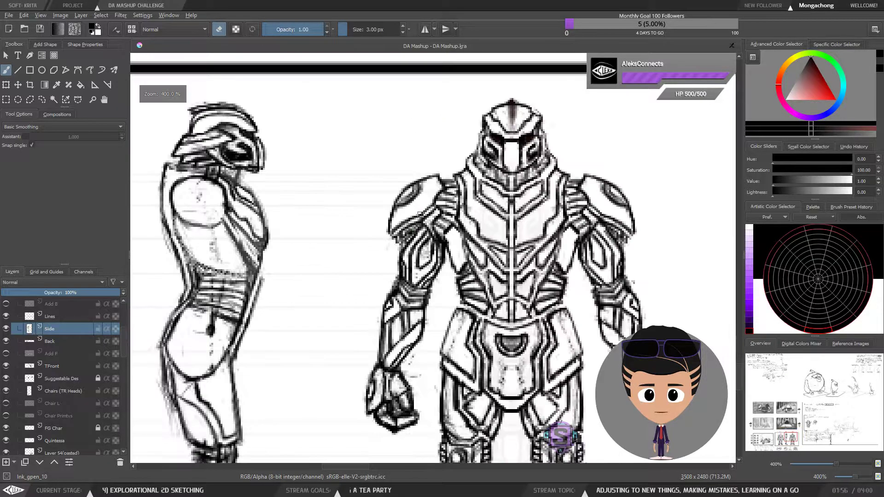
left_click_drag(403, 289, 361, 274)
scroll(361, 275, "down", 4)
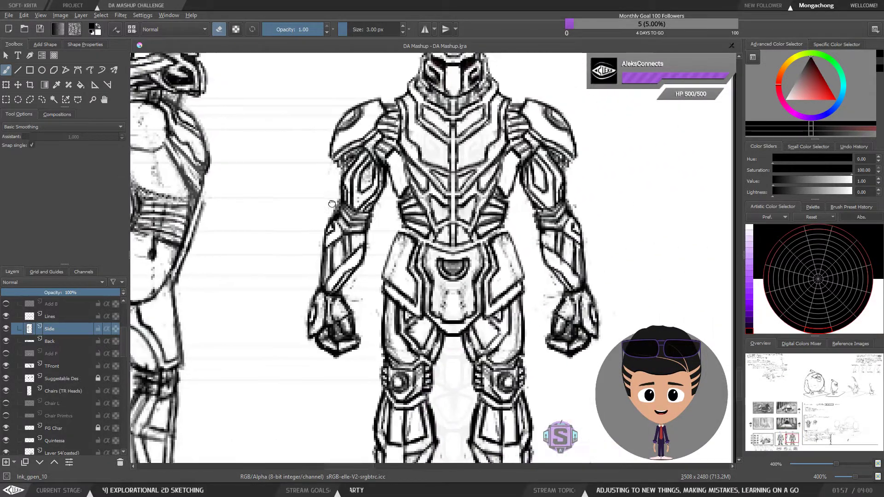
left_click_drag(382, 195, 504, 173)
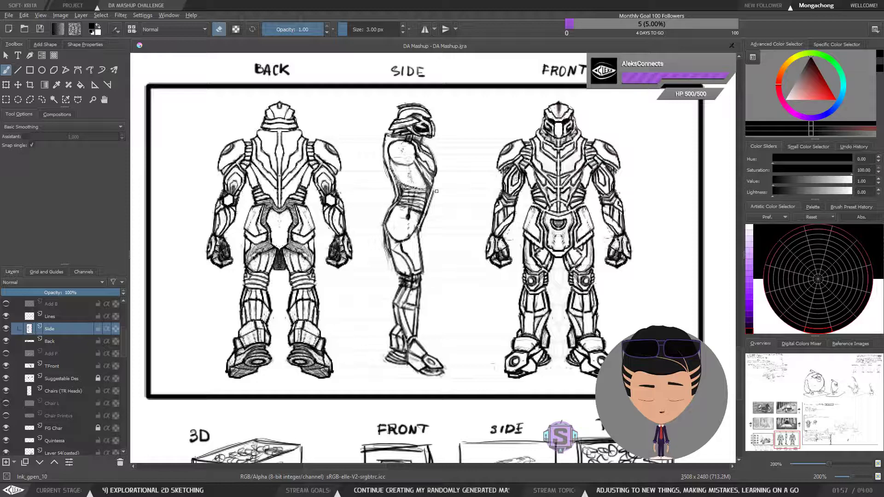
scroll(424, 256, "up", 2)
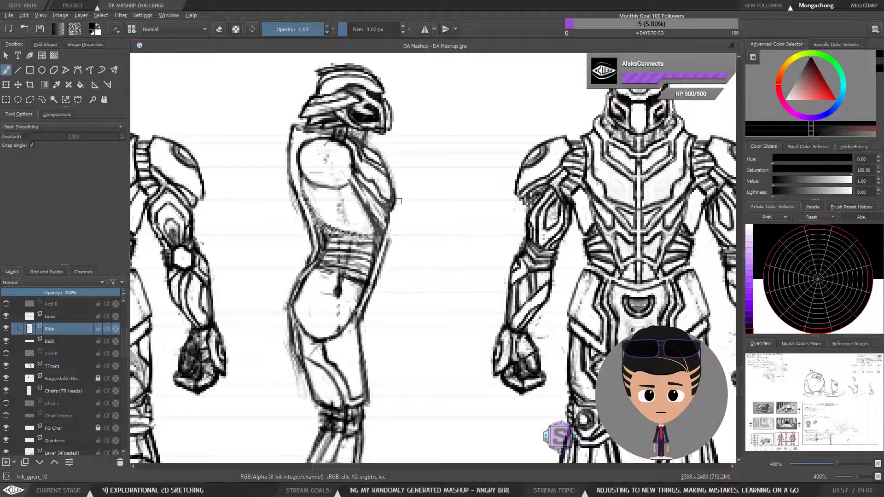
key("e")
mouse_move(386, 241)
left_mouse_down()
mouse_move(363, 311)
mouse_move(366, 329)
mouse_move(389, 249)
mouse_move(405, 281)
left_mouse_up()
Sharpen the forward corner of the side view's chest plate, alternating 3 px sketch and erase strokes.
scroll(389, 249, "down", 2)
key("ctrl+plus")
key("ctrl+plus")
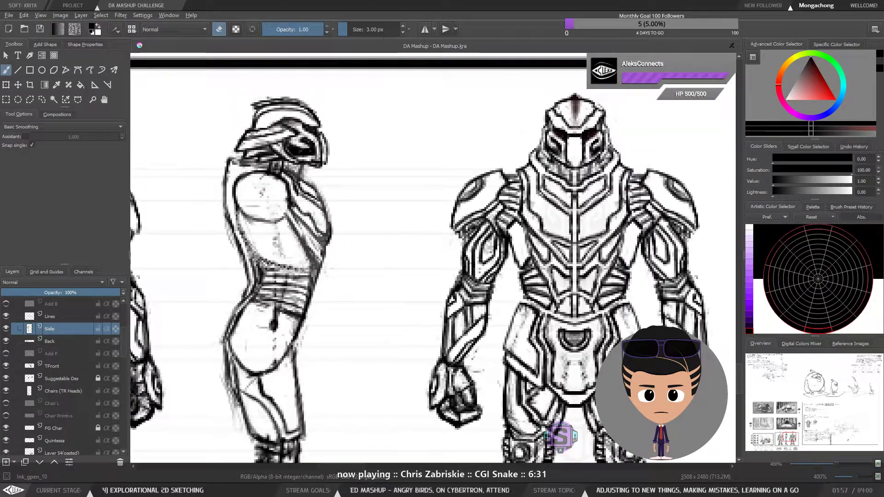
key("e")
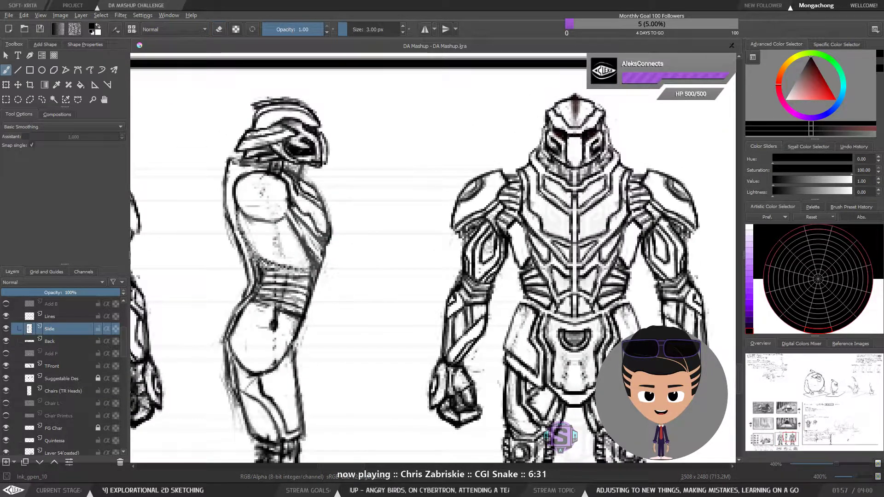
left_click_drag(331, 223, 329, 215)
key("e")
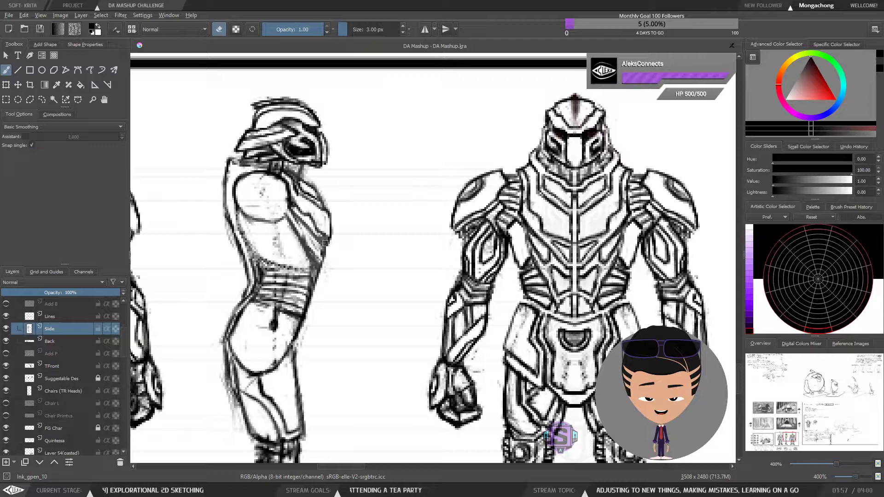
left_click_drag(326, 236, 318, 242)
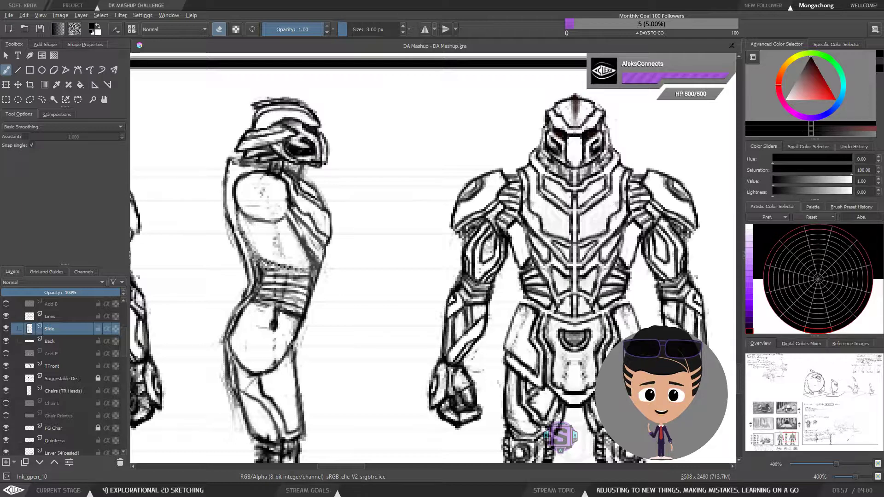
key("e")
Clear the dark strokes beneath the side view's chest plate and tidy its lower and upper edges at 3 px.
left_click_drag(343, 282, 330, 258)
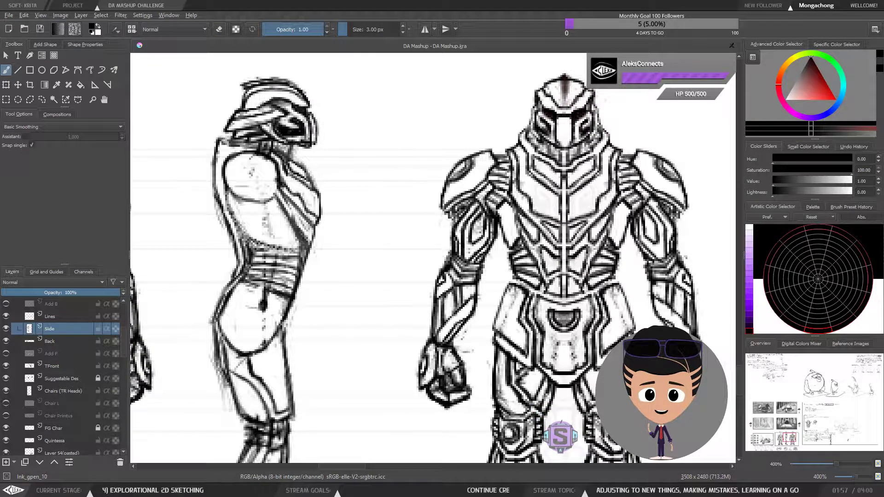
key("e")
left_click_drag(283, 205, 304, 248)
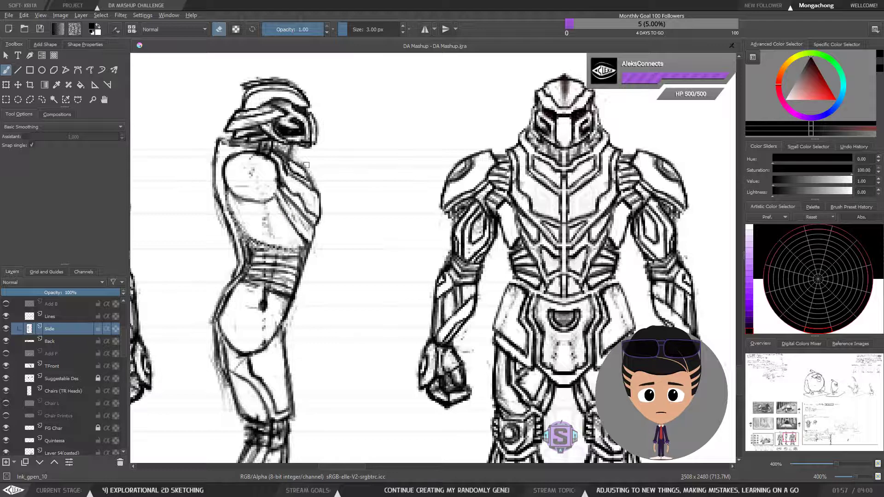
key("e")
key("e")
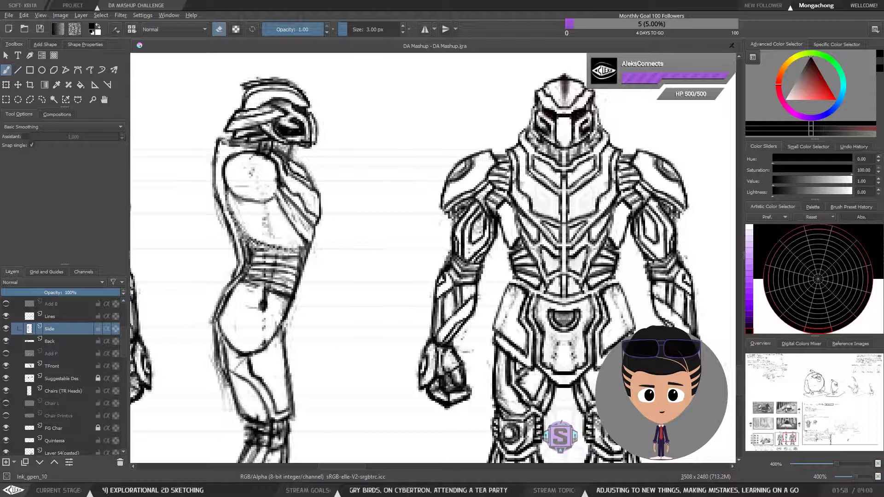
key("e")
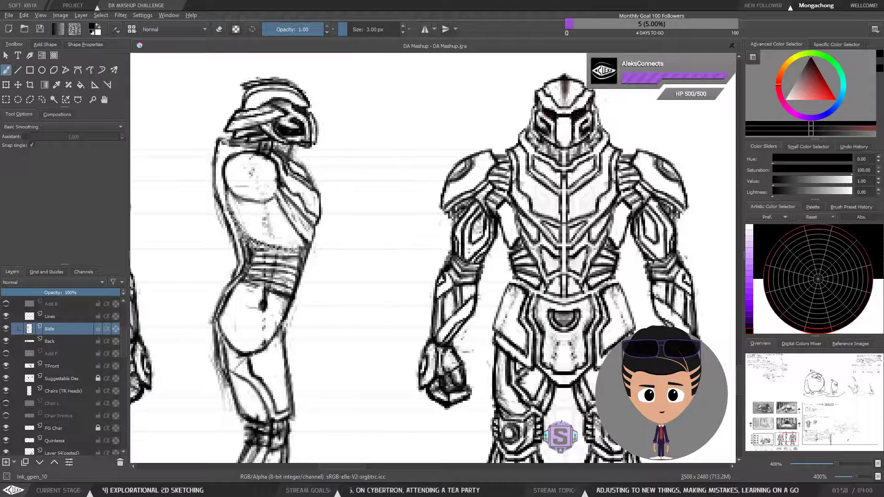
key("e")
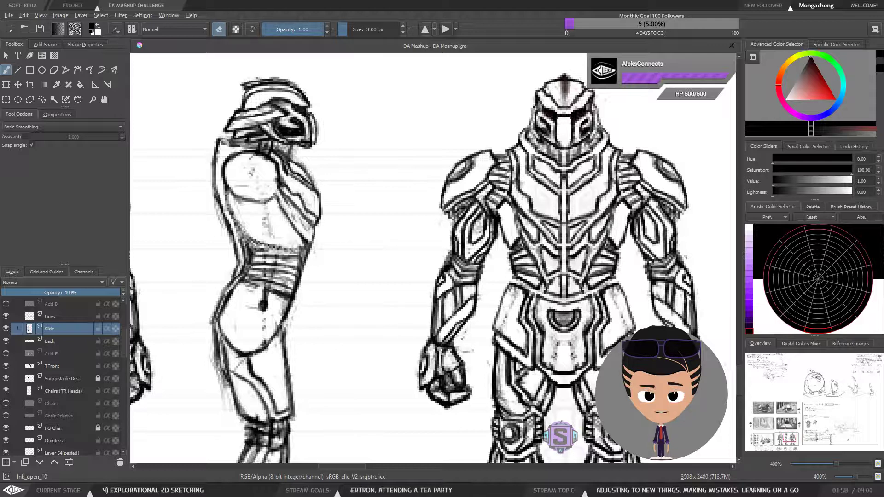
key("e")
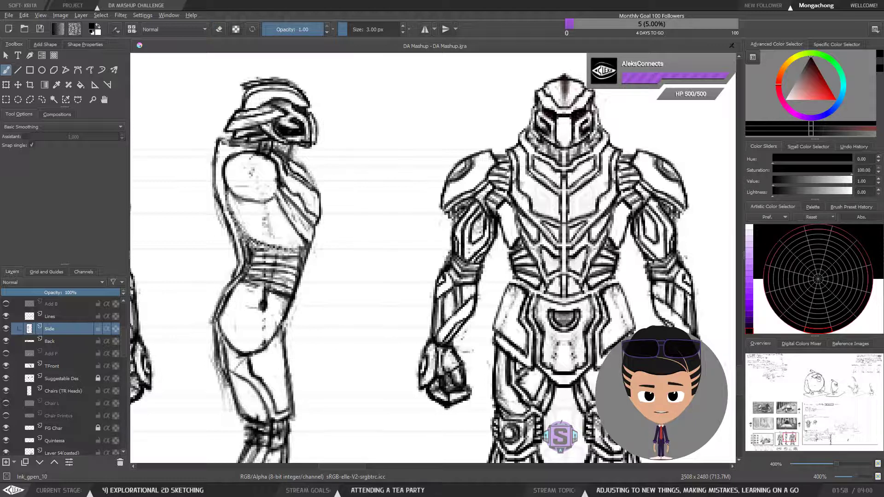
key("e")
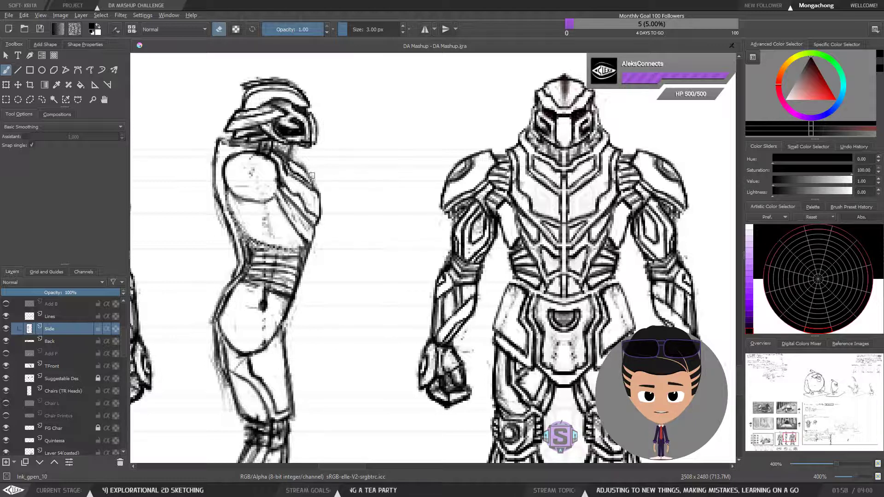
key("e")
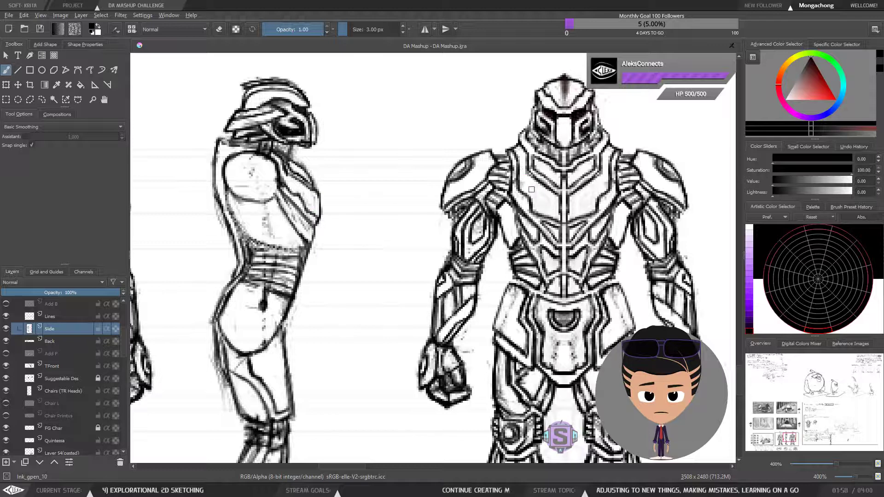
Draw temporary curves linking the front view's chest panel to the side view's chest plate, and undo them.
mouse_move(532, 194)
left_mouse_down()
mouse_move(506, 145)
mouse_move(378, 114)
mouse_move(298, 189)
left_mouse_up()
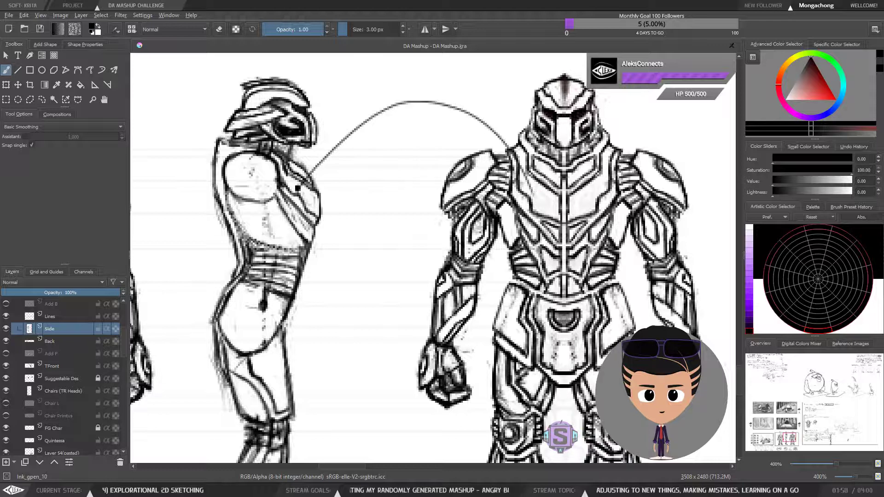
key("ctrl+z")
left_click_drag(461, 203, 459, 211)
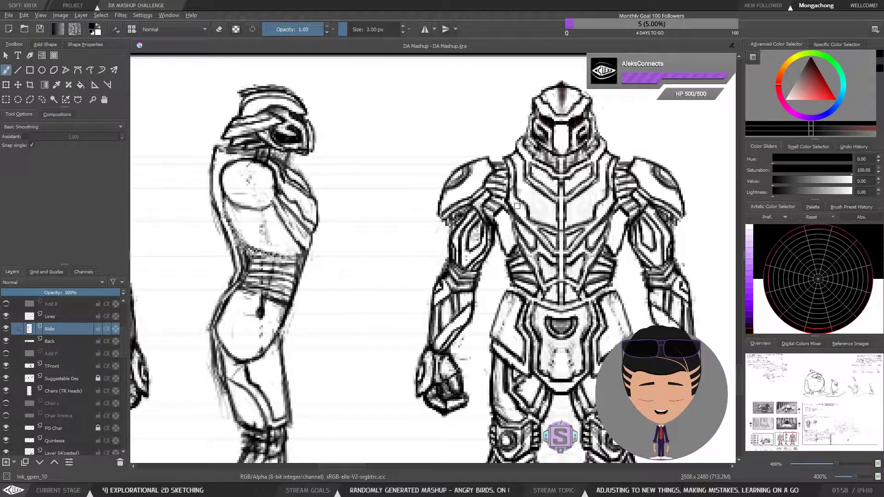
mouse_move(519, 207)
left_mouse_down()
mouse_move(414, 182)
mouse_move(298, 209)
left_mouse_up()
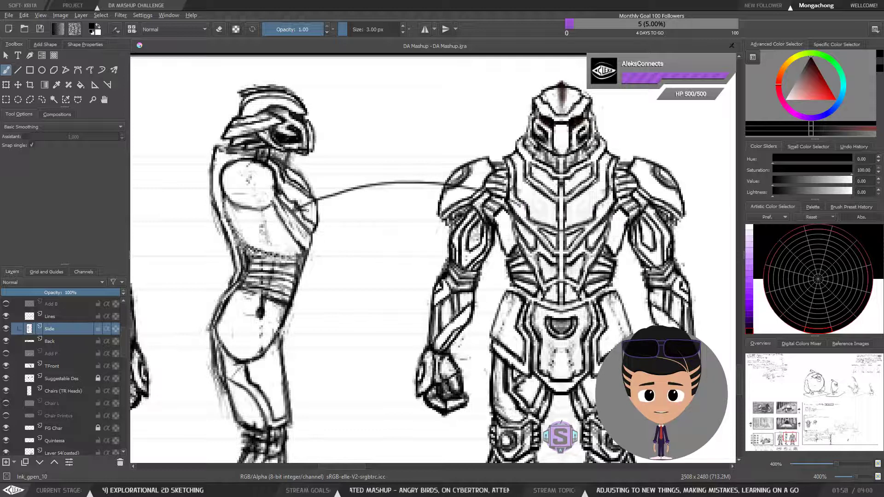
left_click(390, 195, "ctrl")
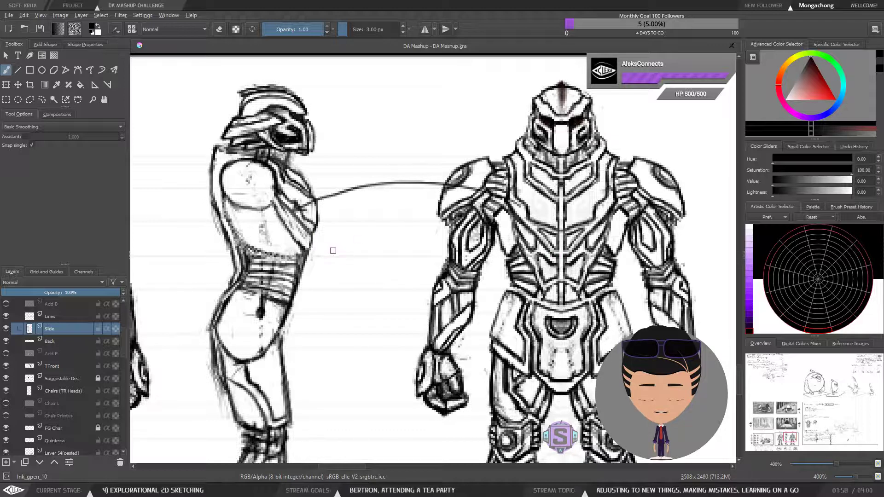
key("ctrl+z")
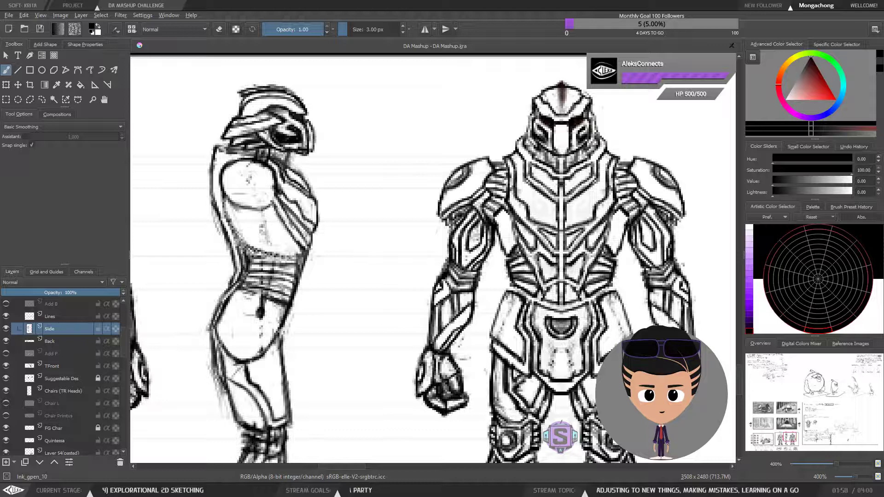
key("e")
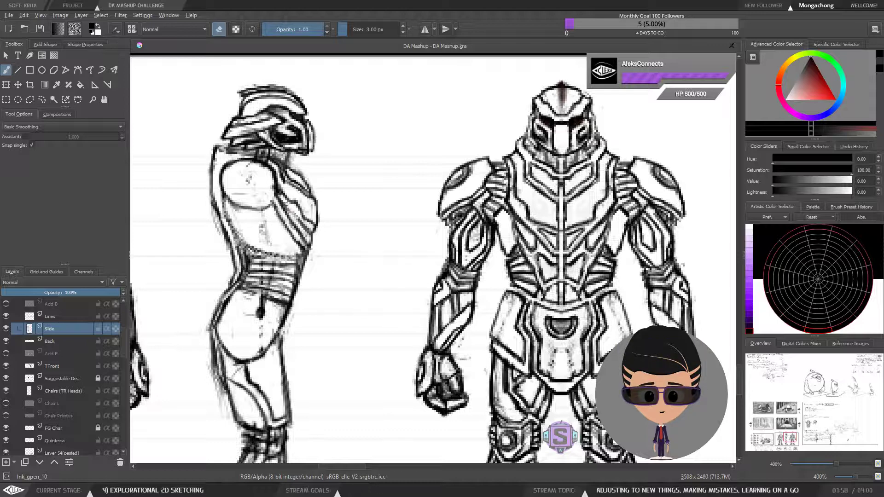
Sketch small panel lines inside the lower front corner of the side view's chest plate at 3 px.
left_click_drag(296, 215, 308, 237)
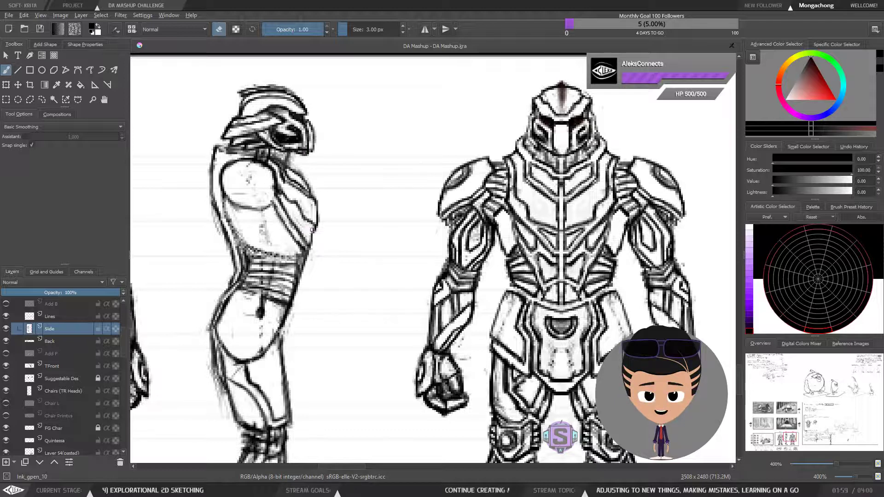
key("e")
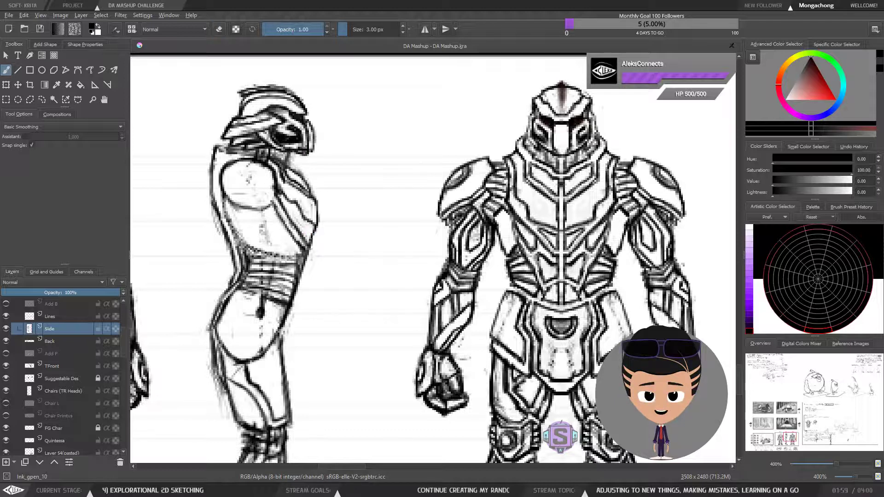
left_click_drag(316, 230, 309, 243)
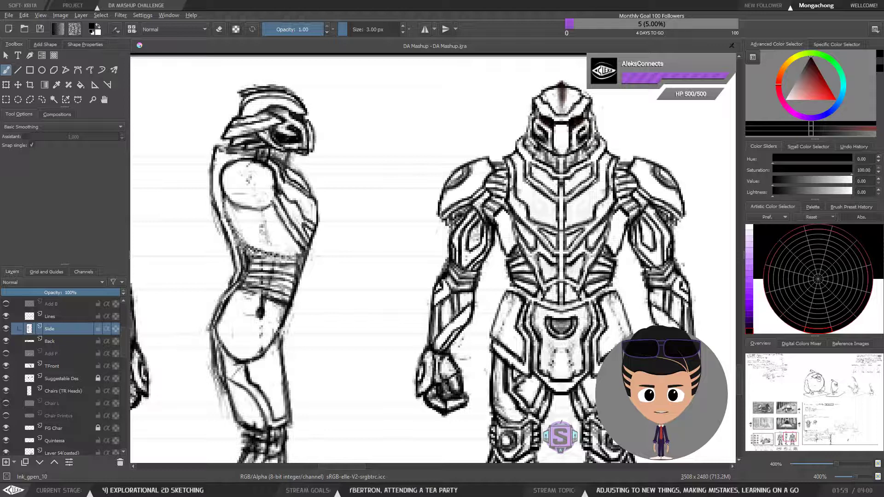
left_click_drag(299, 218, 311, 225)
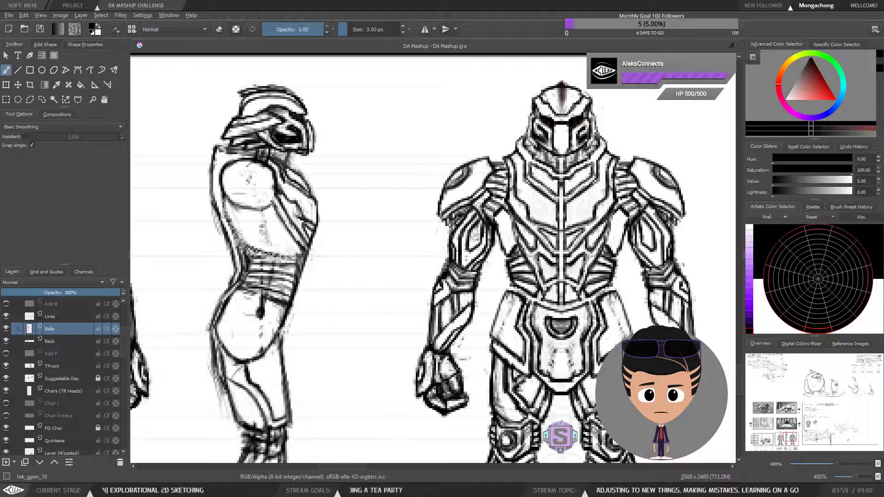
Clean up the new chest plate panel lines in the side view, alternating 3 px erase and sketch strokes.
key("e")
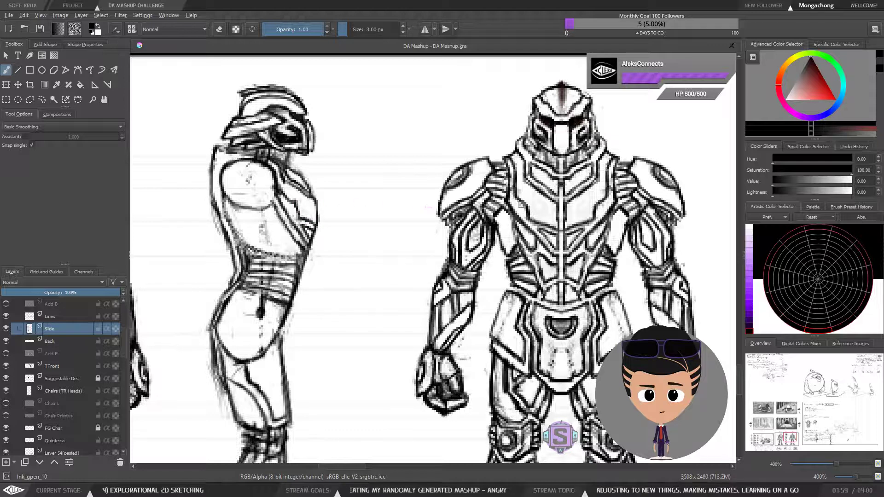
key("e")
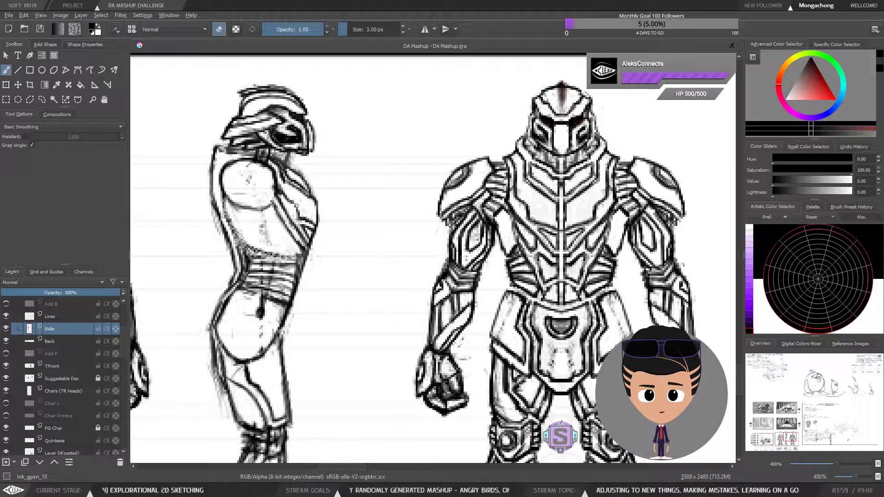
key("e")
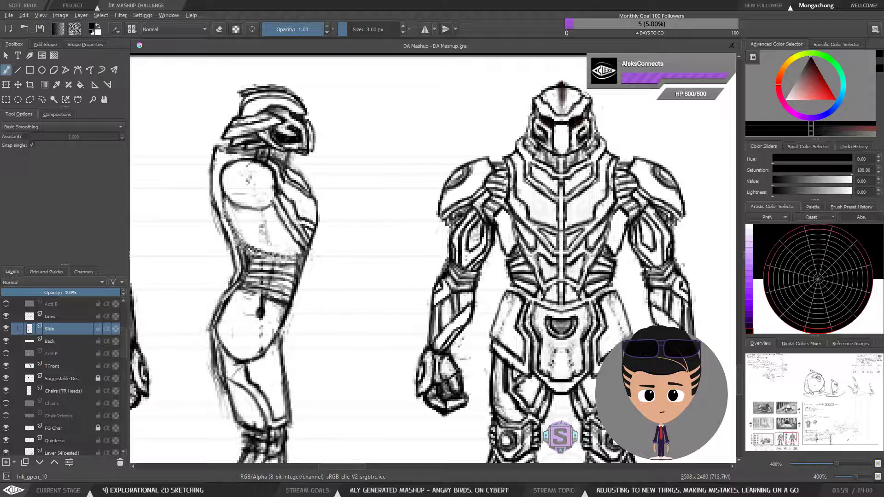
key("e")
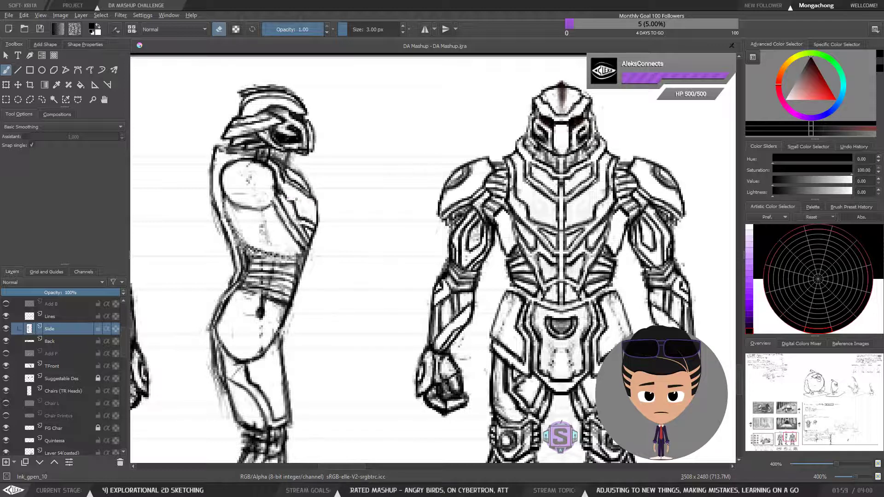
key("e")
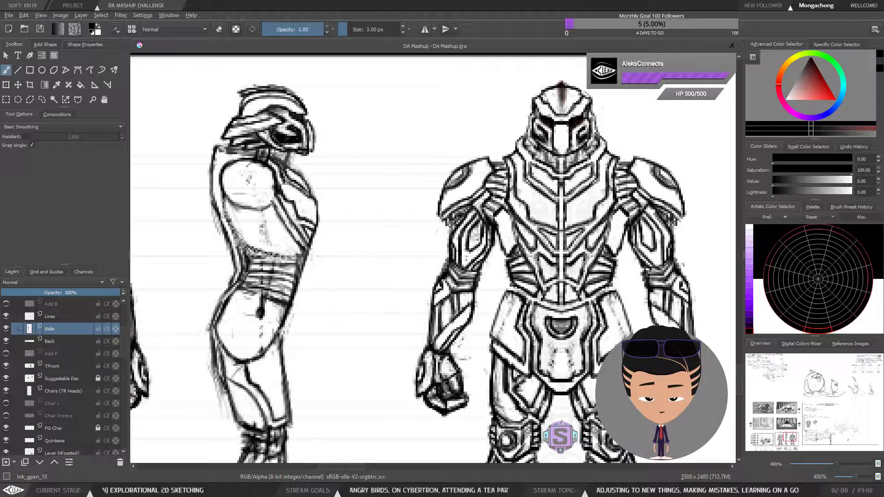
Erase stray chest marks and the doubled line along the side view's lower back, enlarging the brush to 7 px.
key("minus")
key("minus")
key("plus")
key("plus")
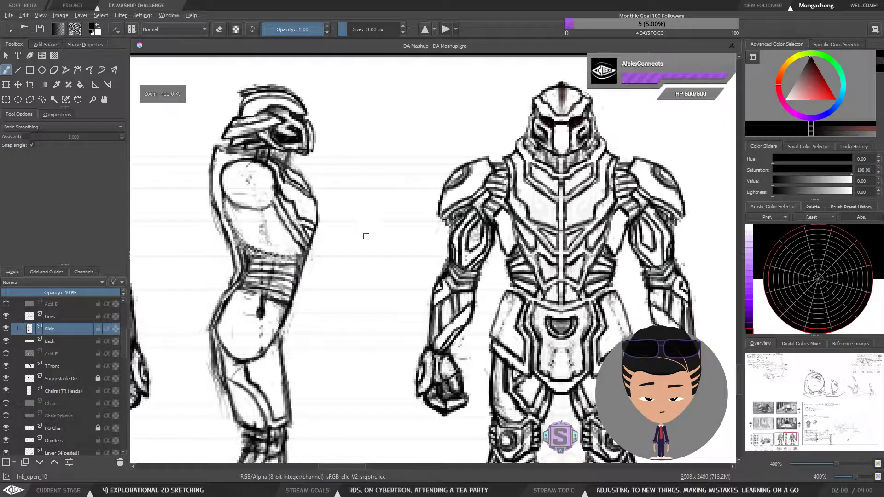
left_click_drag(365, 237, 304, 222)
scroll(304, 222, "down", 3)
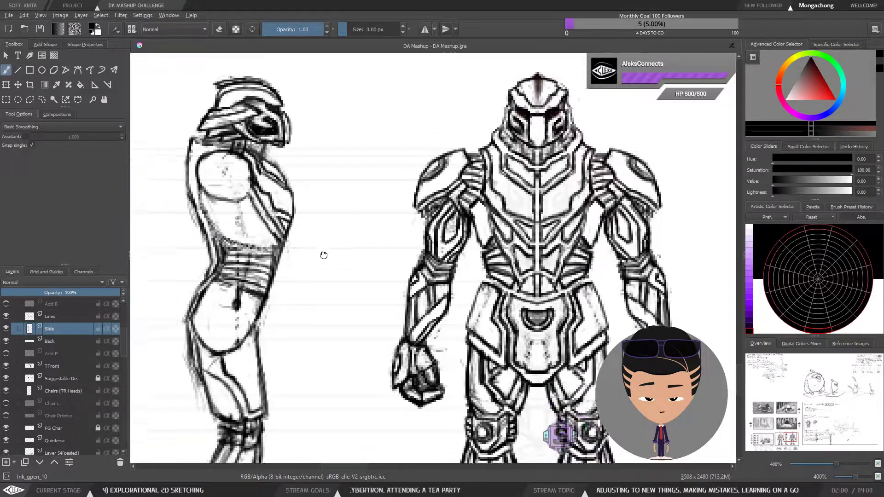
scroll(327, 225, "up", 3)
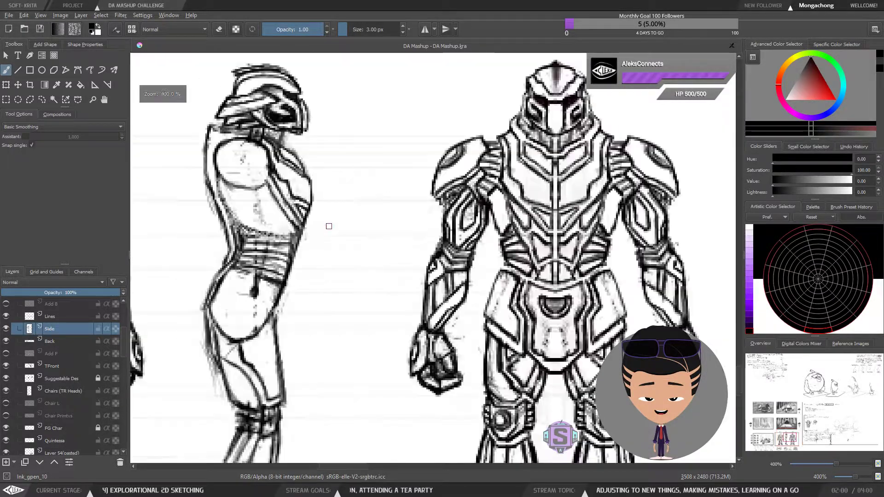
key("e")
left_click_drag(309, 227, 295, 203)
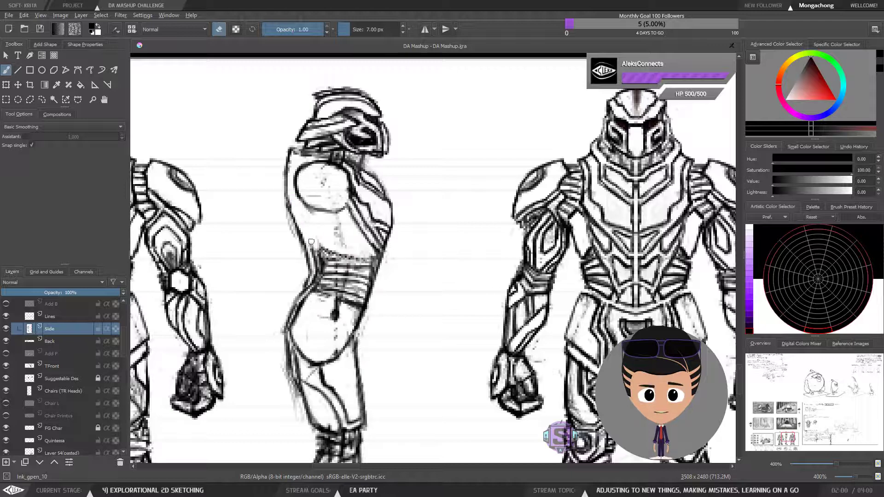
mouse_move(311, 242)
left_mouse_down()
mouse_move(324, 248)
mouse_move(312, 257)
mouse_move(318, 273)
left_mouse_up()
mouse_move(354, 257)
left_mouse_down()
mouse_move(554, 225)
mouse_move(481, 219)
mouse_move(442, 232)
mouse_move(436, 250)
mouse_move(442, 239)
mouse_move(443, 257)
mouse_move(452, 224)
mouse_move(445, 218)
mouse_move(462, 218)
left_mouse_up()
Darken the upper edge of the side view's waist band and the back outline up to the shoulder at 7 px.
key("e")
key("e")
key("e")
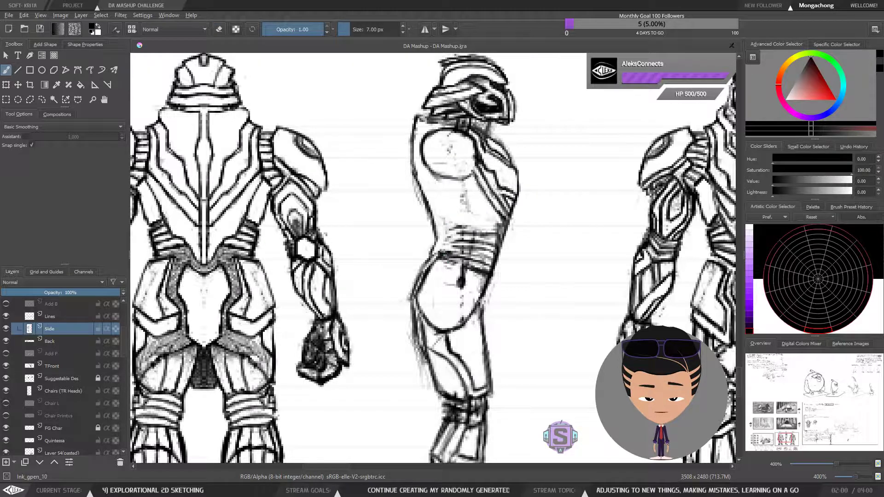
mouse_move(466, 254)
left_mouse_down()
mouse_move(441, 241)
mouse_move(472, 248)
mouse_move(440, 240)
mouse_move(481, 231)
mouse_move(439, 230)
mouse_move(458, 233)
left_mouse_up()
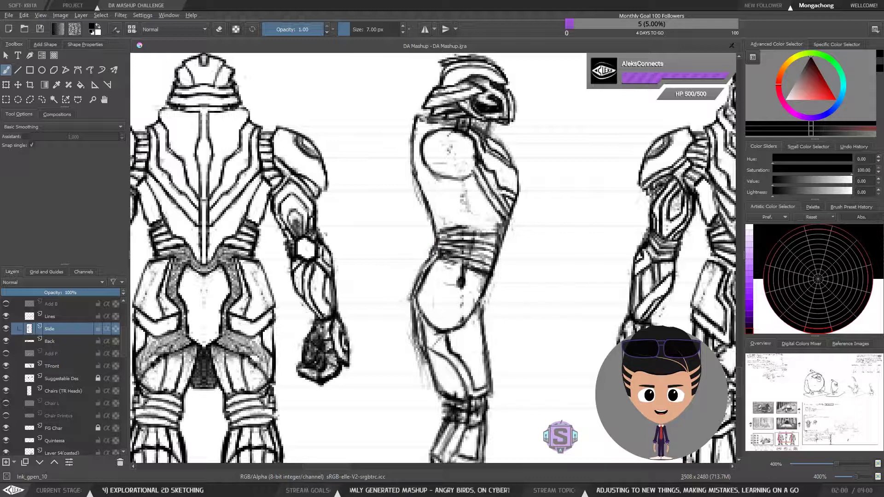
mouse_move(429, 223)
left_mouse_down()
mouse_move(429, 253)
mouse_move(431, 214)
mouse_move(411, 169)
left_mouse_up()
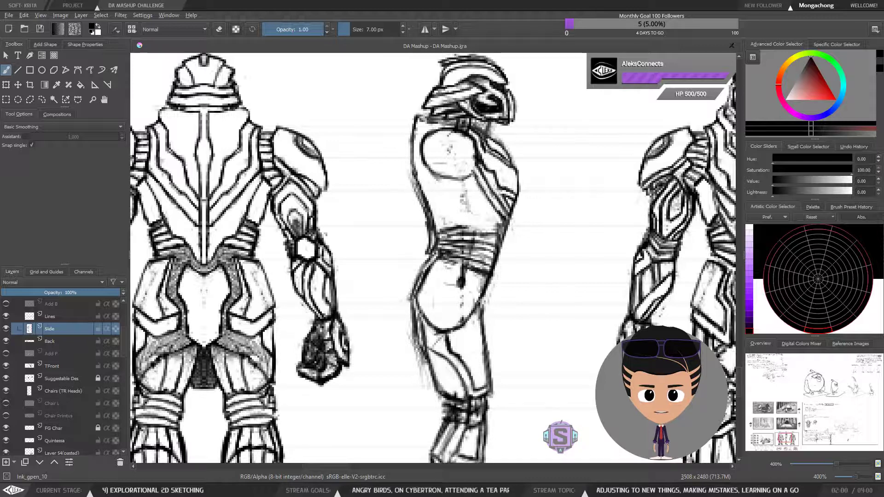
left_click_drag(423, 206, 409, 133)
mouse_move(409, 171)
left_mouse_down()
mouse_move(409, 118)
mouse_move(476, 145)
left_mouse_up()
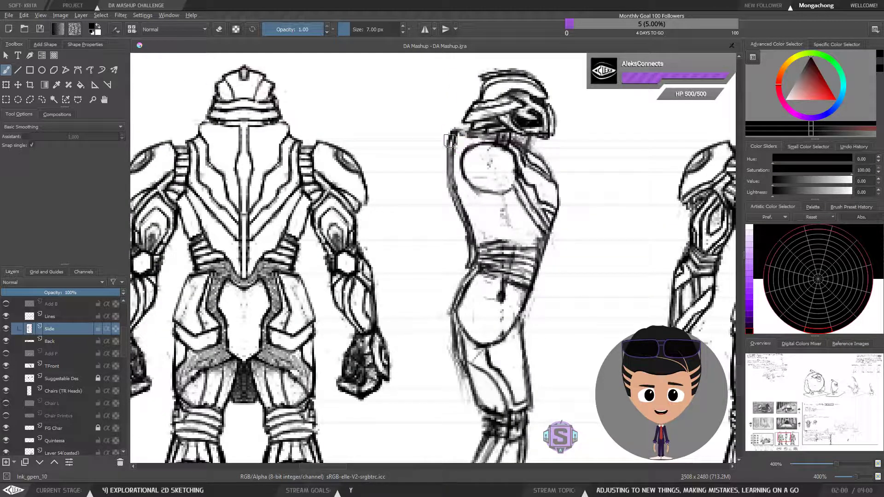
Thin the side view's upper back outline by erasing the excess strokes along it at 7 px.
key("e")
left_click_drag(444, 163, 445, 157)
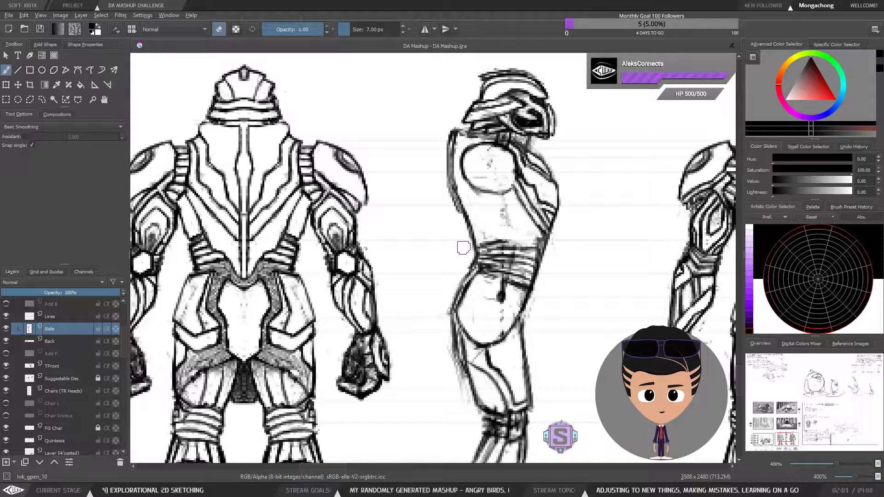
key("e")
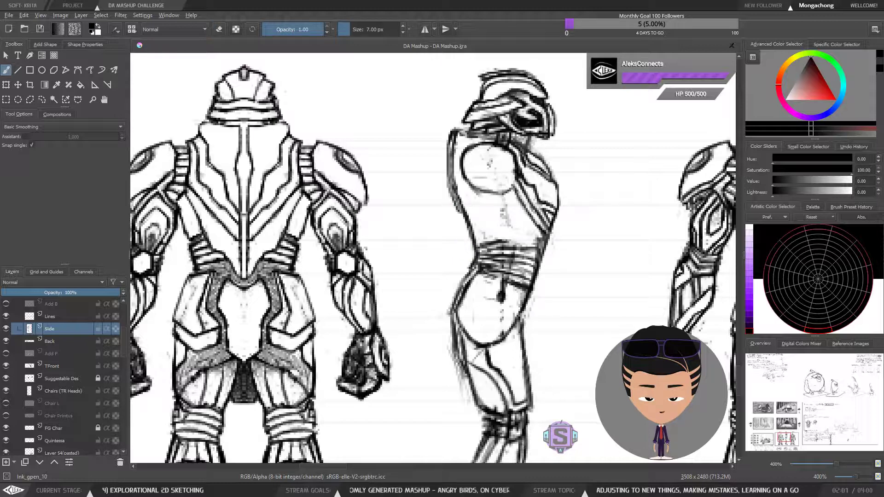
key("e")
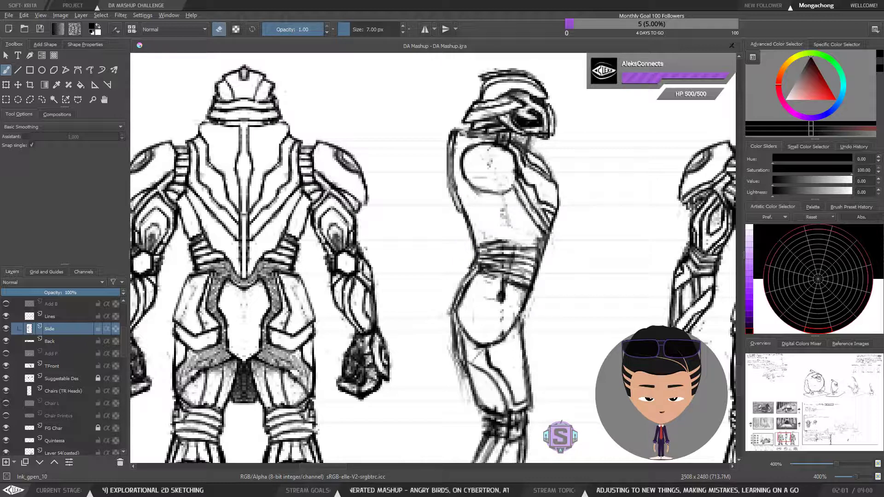
left_click_drag(451, 172, 450, 143)
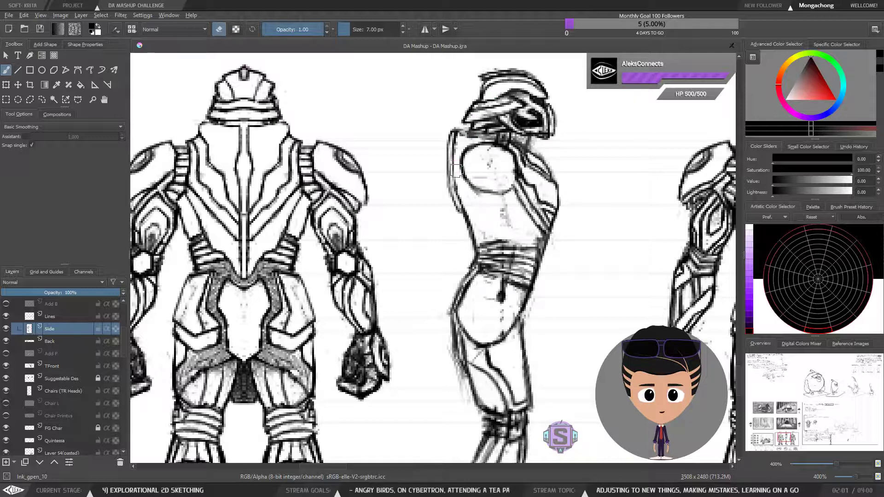
Draw inner parallel lines along the side view's upper back for the back plate and erase the overlapping shoulder circle.
key("e")
left_click_drag(458, 135, 461, 197)
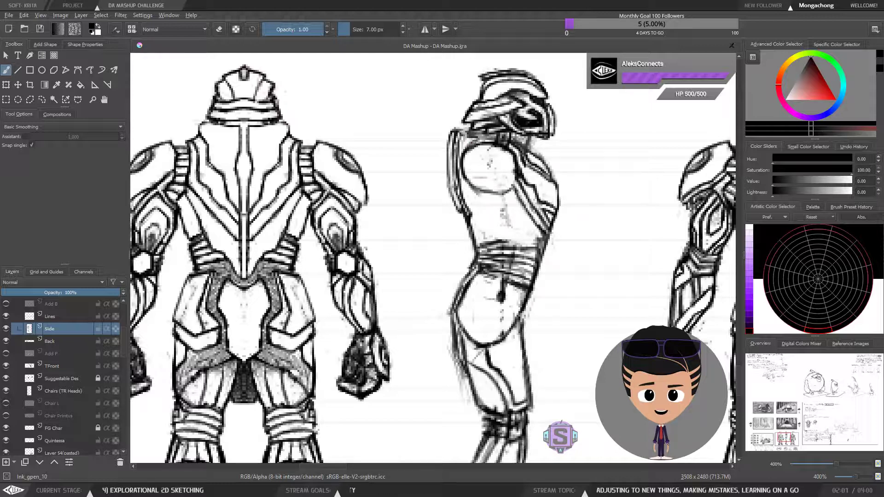
key("e")
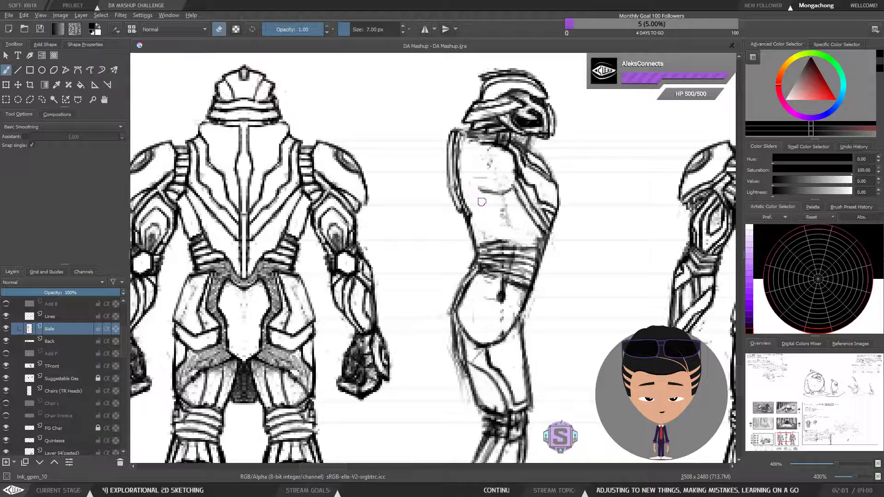
key("e")
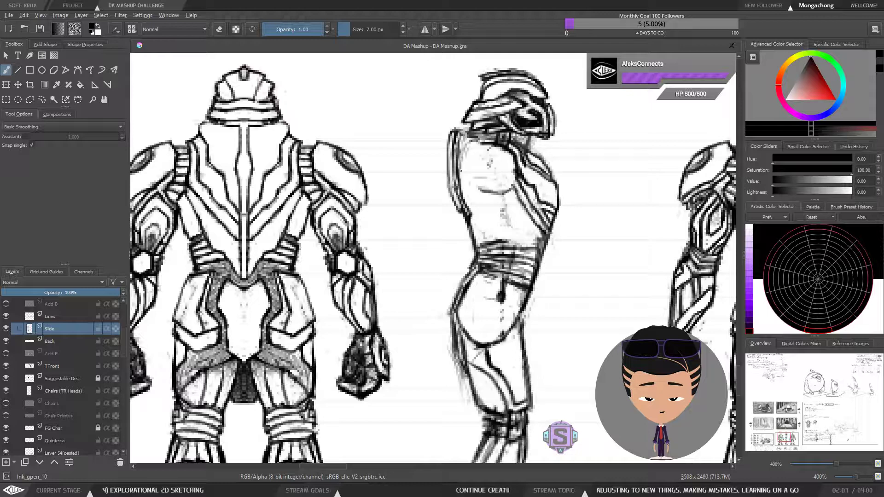
left_click_drag(461, 146, 470, 202)
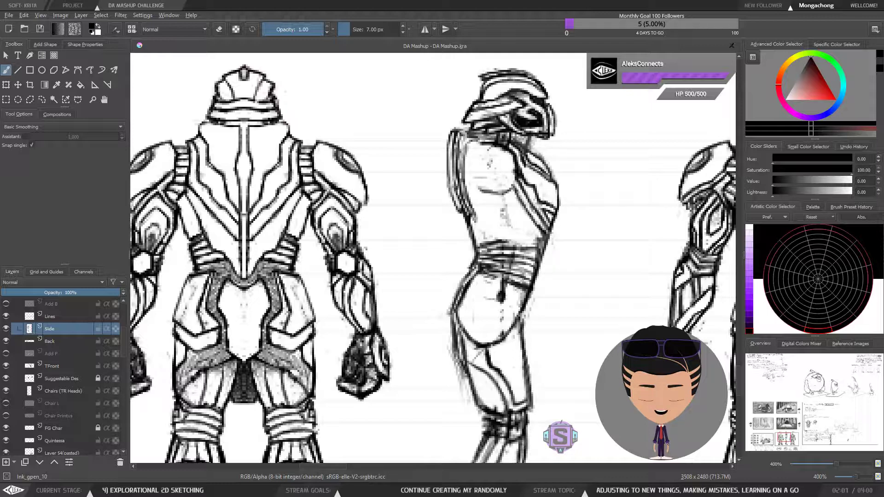
left_click_drag(474, 216, 478, 224)
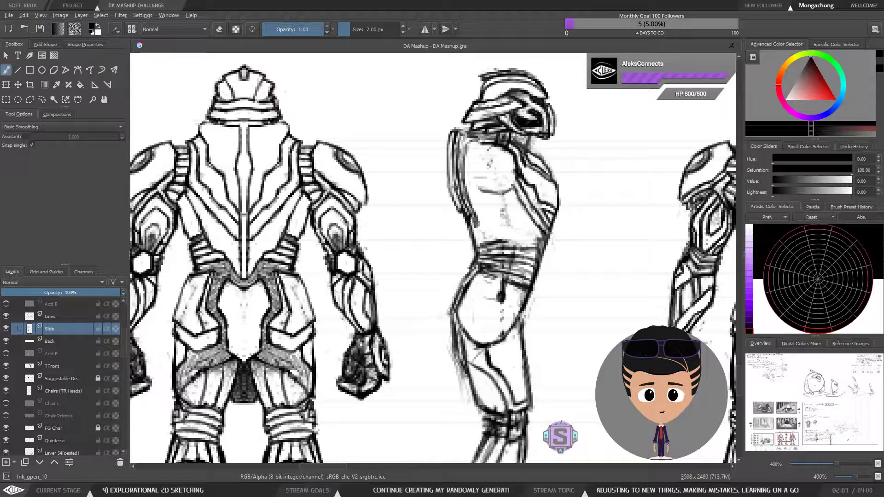
Save the drawing and compare the back, side and front views, temporarily mirroring the canvas.
mouse_move(475, 193)
left_mouse_down()
mouse_move(476, 210)
mouse_move(500, 227)
mouse_move(520, 212)
left_mouse_up()
scroll(388, 280, "down", 2)
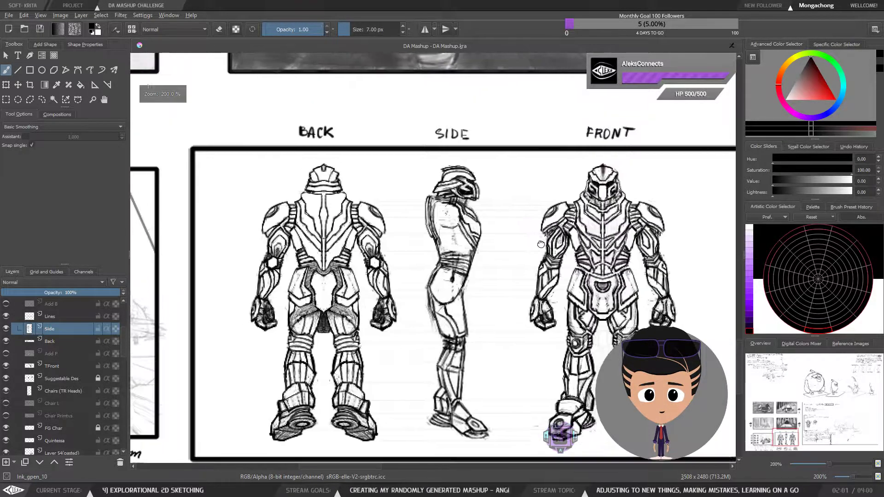
left_click_drag(389, 280, 381, 280)
left_click(42, 28)
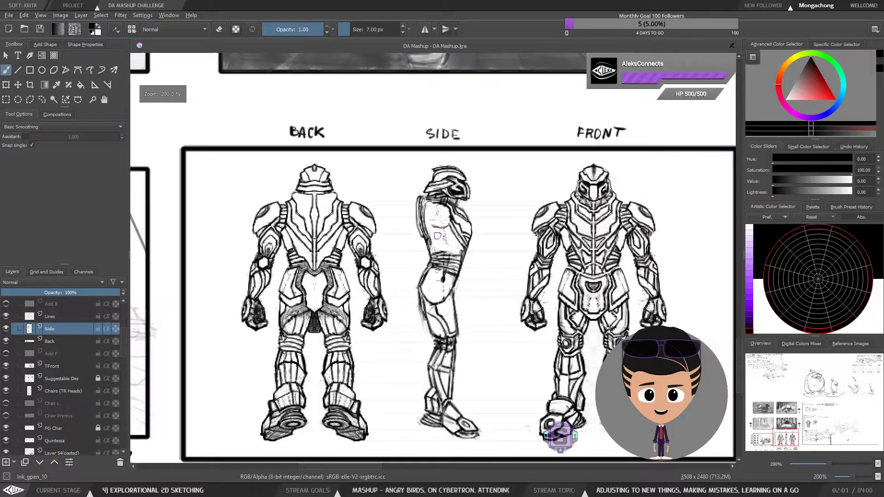
left_click_drag(474, 260, 389, 286)
key("m")
key("m")
key("plus")
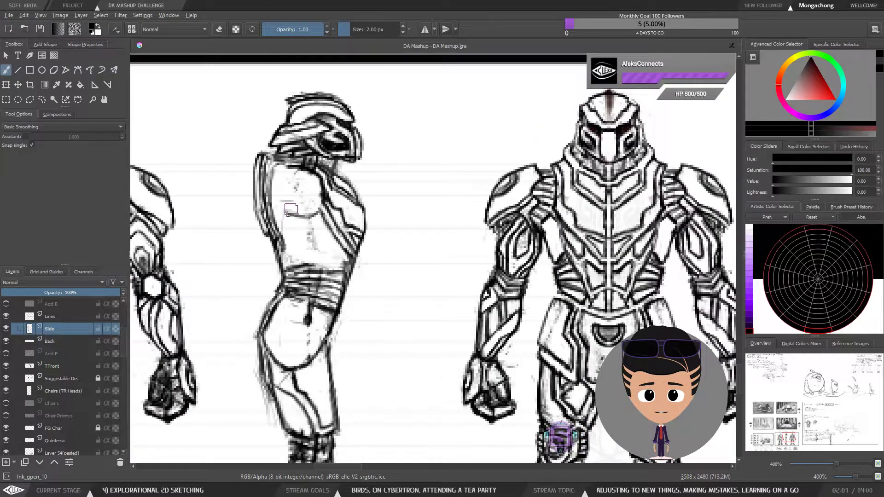
Restore the side view's shoulder circle and rework its outline beside the chest plate at 7 px.
mouse_move(285, 211)
left_mouse_down()
mouse_move(278, 177)
mouse_move(293, 165)
mouse_move(285, 168)
left_mouse_up()
key("e")
key("e")
key("ctrl+z")
key("e")
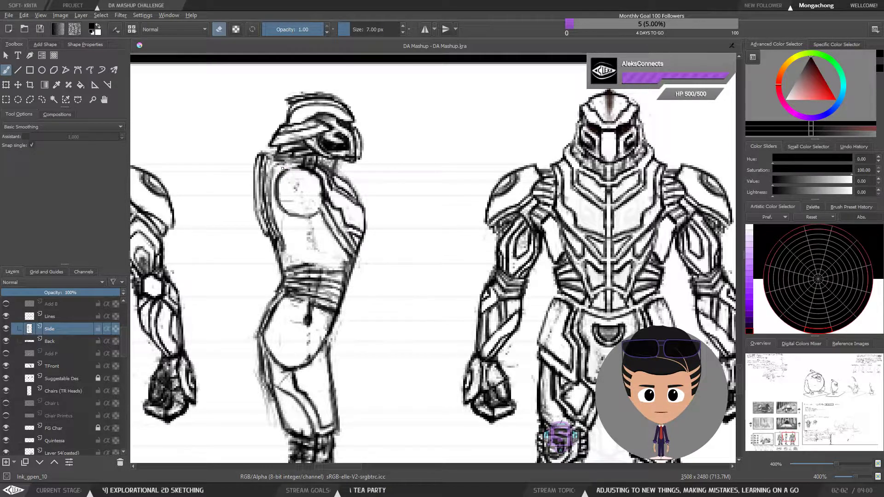
key("e")
key("e")
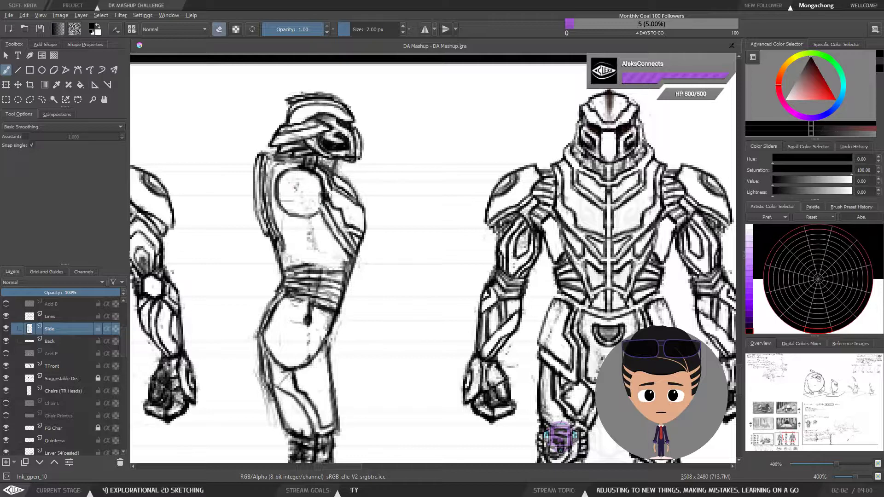
Erase the lower part of the side view's shoulder circle at 7 px, keeping only its upper arc.
key("minus")
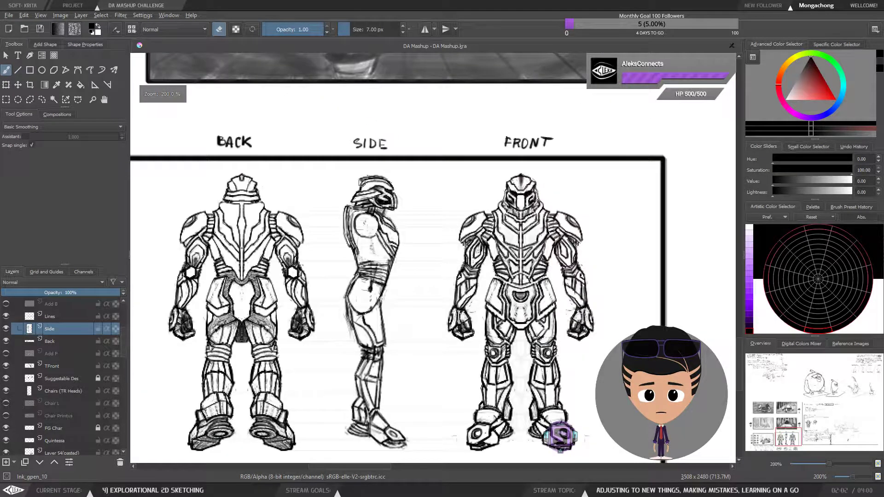
key("plus")
mouse_move(353, 206)
left_mouse_down()
mouse_move(392, 221)
mouse_move(376, 240)
mouse_move(345, 245)
mouse_move(321, 224)
mouse_move(298, 227)
mouse_move(297, 190)
mouse_move(288, 217)
mouse_move(292, 198)
left_mouse_up()
key("e")
key("e")
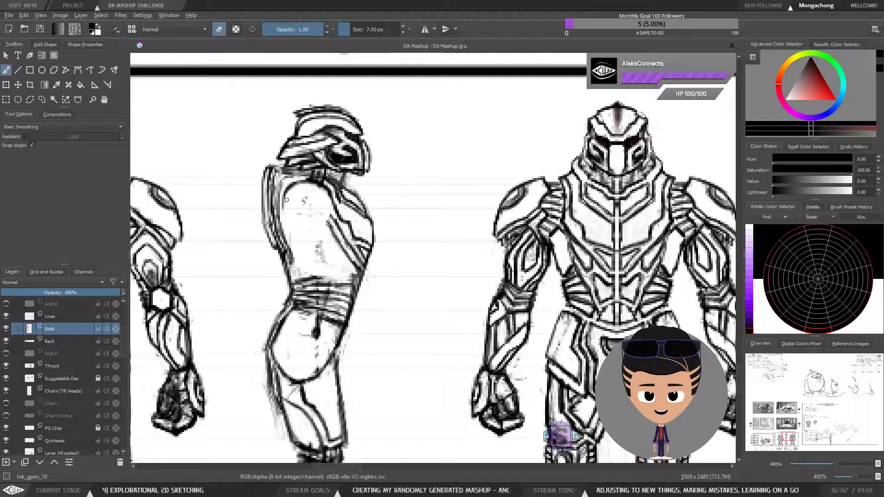
scroll(286, 199, "down", 3)
scroll(462, 193, "up", 3)
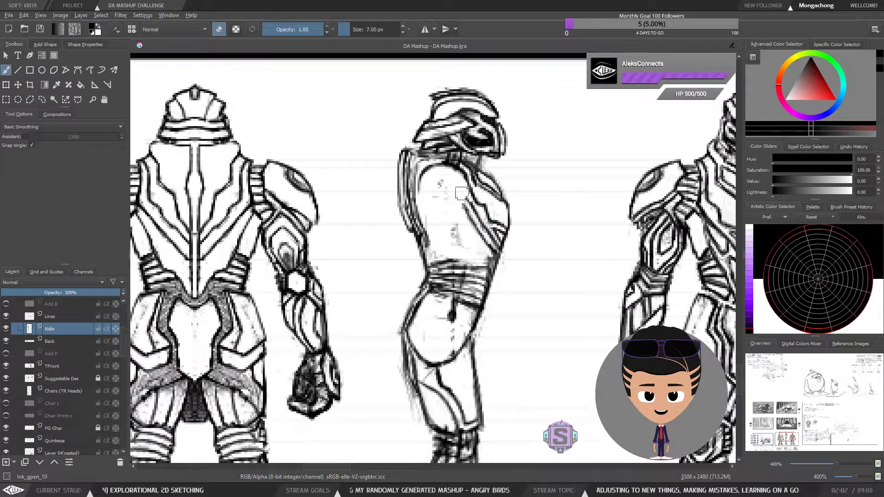
key("e")
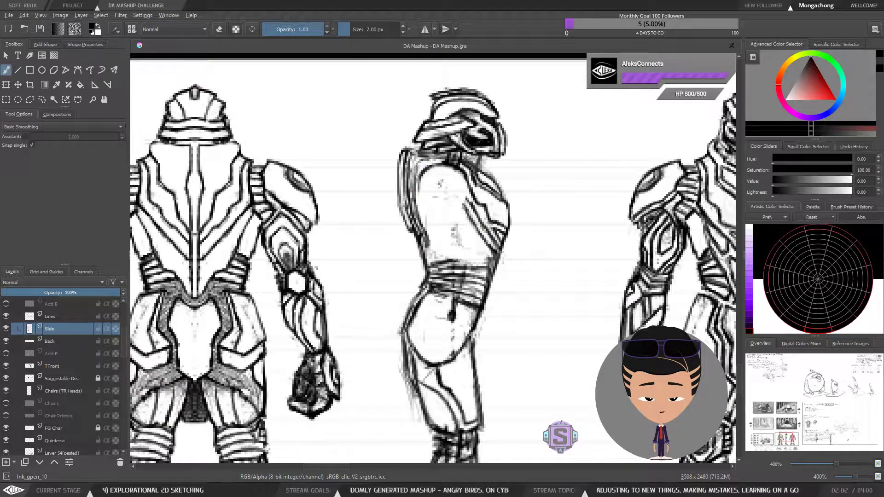
Rework the rear edge of the side view's shoulder outline beside the back plate, reducing the eraser size to 6 px.
key("e")
left_click_drag(426, 172, 417, 183)
key("e")
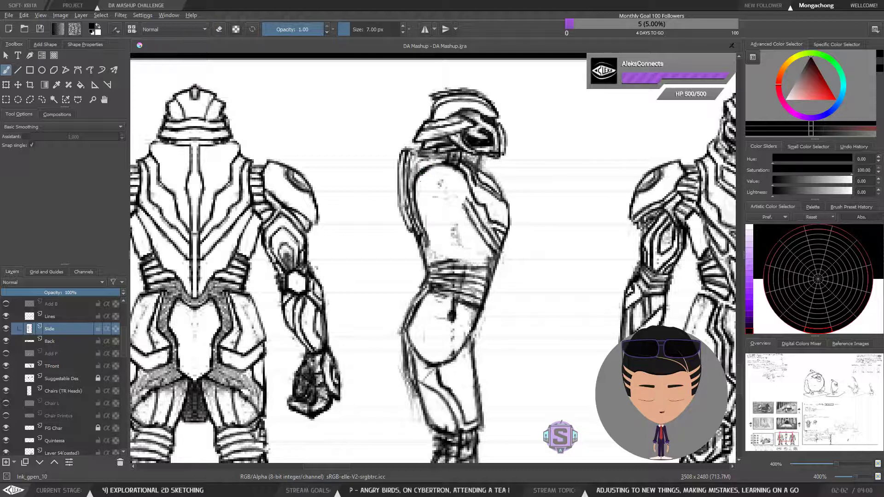
key("e")
mouse_move(420, 168)
left_mouse_down()
mouse_move(413, 210)
mouse_move(423, 240)
left_mouse_up()
key("[")
Examine the side view's torso and shoulder shape against the back and front views of the armoured robot.
key("minus")
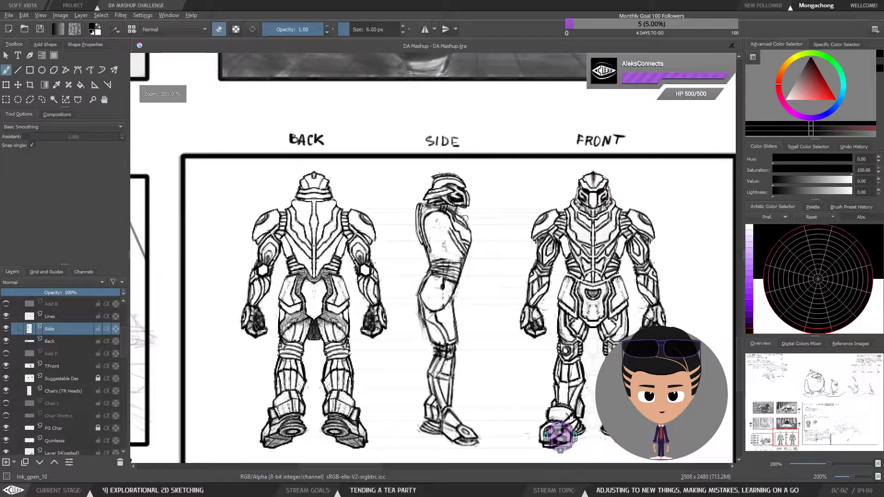
key("plus")
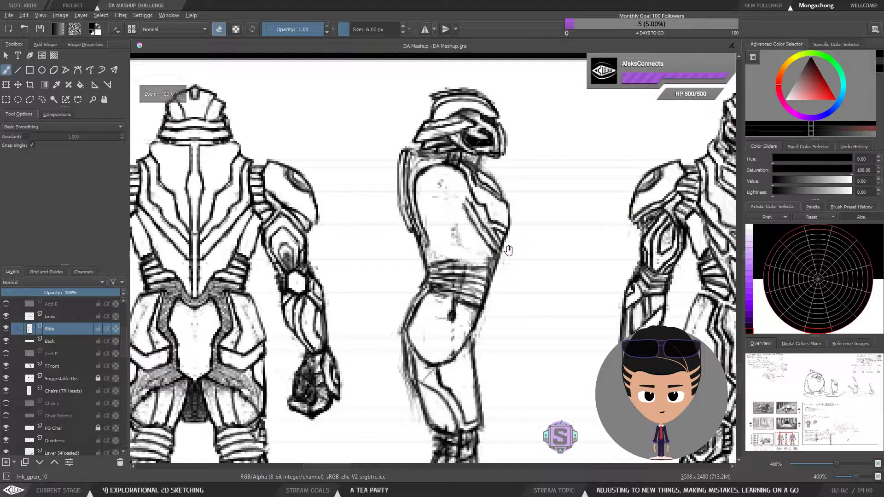
left_click_drag(510, 251, 471, 279)
key("minus")
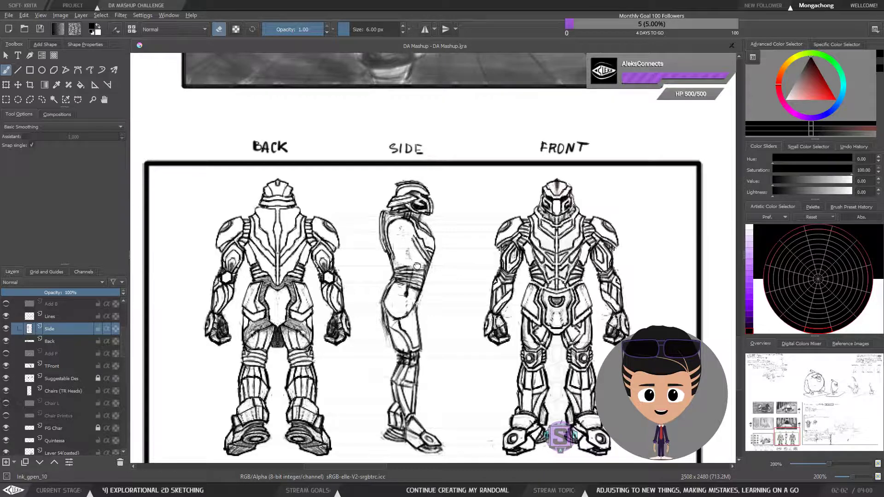
left_click_drag(418, 267, 439, 245)
key("ctrl+plus")
key("ctrl+plus")
key("ctrl+minus")
key("ctrl+minus")
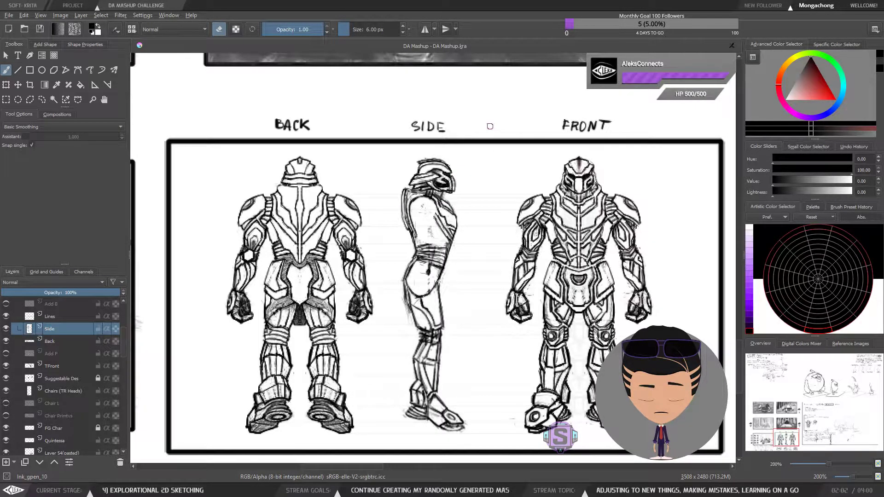
left_click_drag(416, 248, 364, 240)
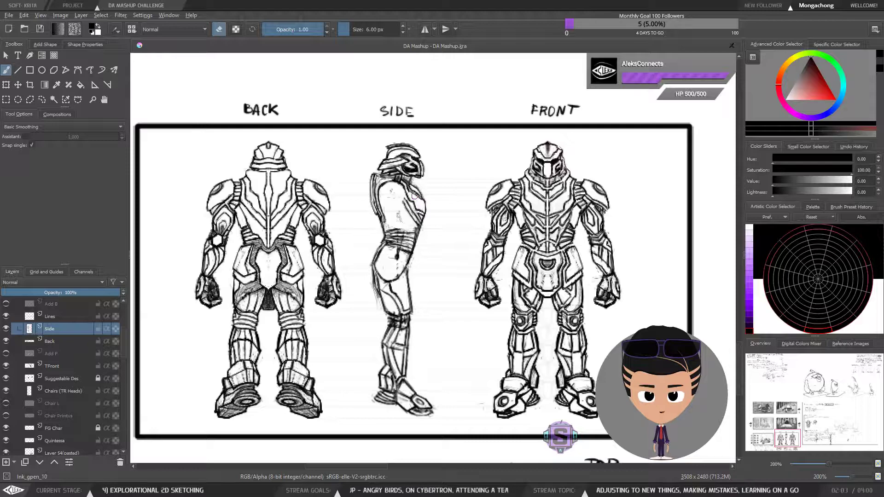
key("ctrl+minus")
key("ctrl+minus")
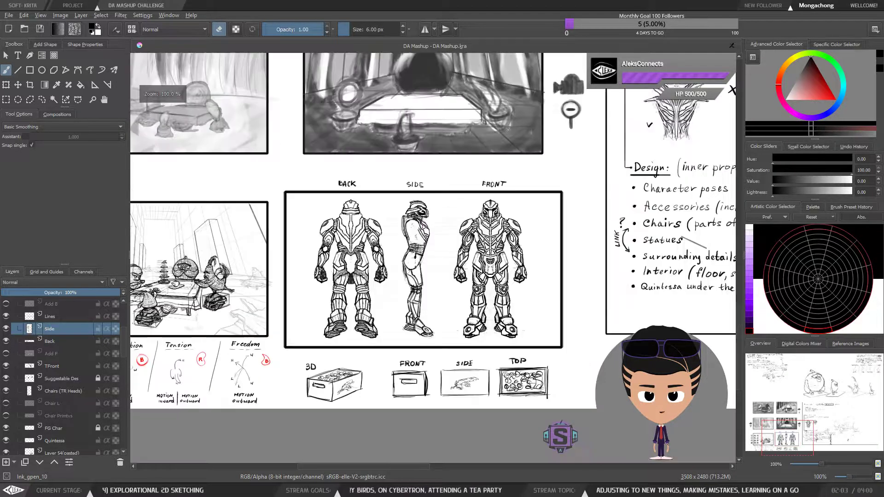
Compare the tea party scene and its seated characters with the neighbouring robot turnaround sketch.
left_click_drag(470, 202, 548, 187)
key("ctrl+plus")
left_click_drag(424, 255, 514, 333)
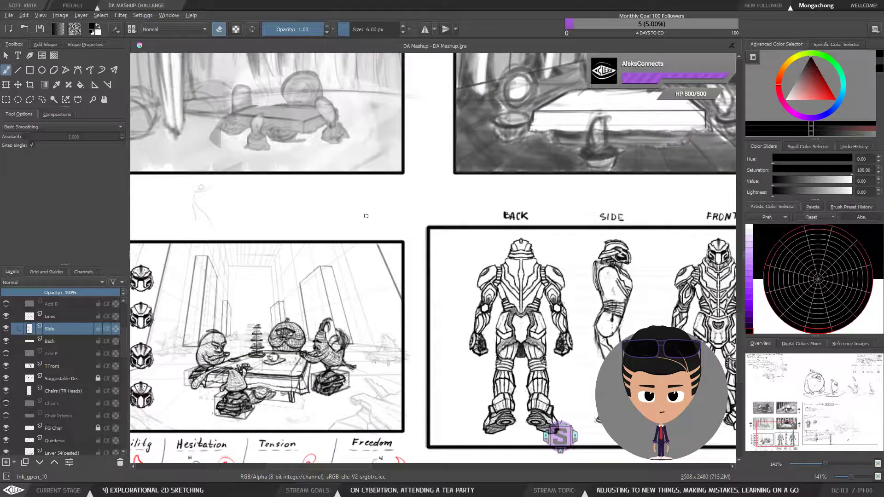
left_click_drag(373, 321, 410, 218)
key("ctrl+plus")
key("ctrl+plus")
left_click_drag(346, 277, 449, 285)
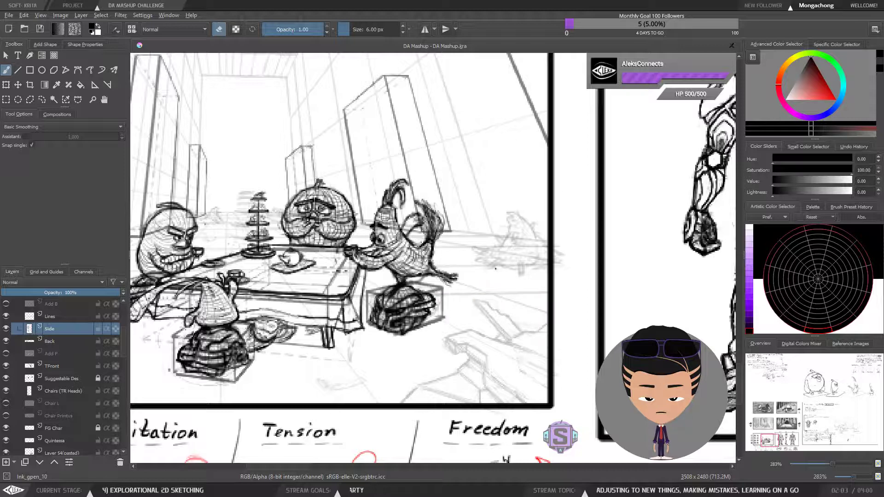
scroll(485, 281, "down", 4)
scroll(406, 277, "up", 2)
left_click_drag(406, 277, 326, 290)
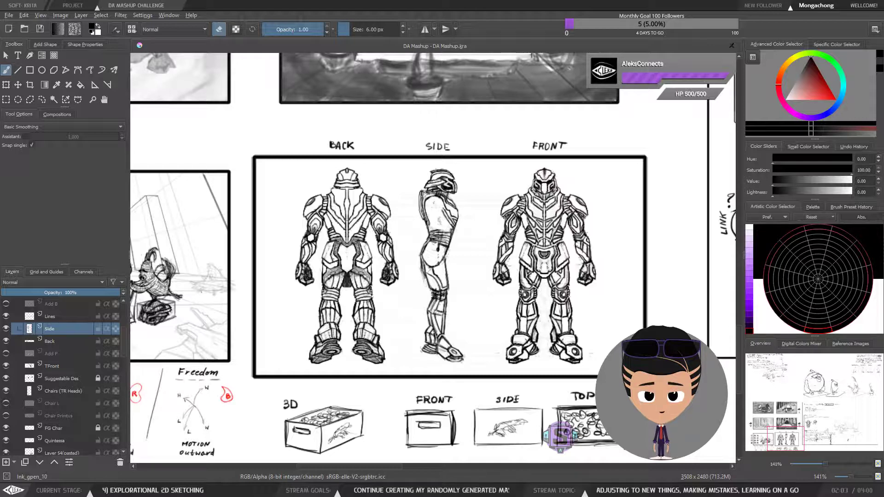
left_click_drag(499, 304, 654, 290)
left_click_drag(672, 244, 573, 251)
left_click_drag(373, 259, 462, 270)
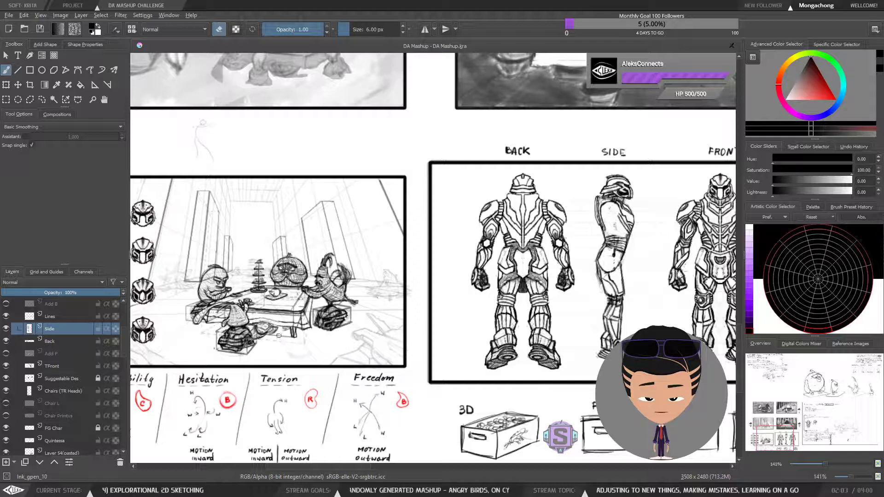
Reduce the ink brush size to 3 px for detailing the side-view robot figure on the Side layer.
left_click_drag(517, 250, 419, 233)
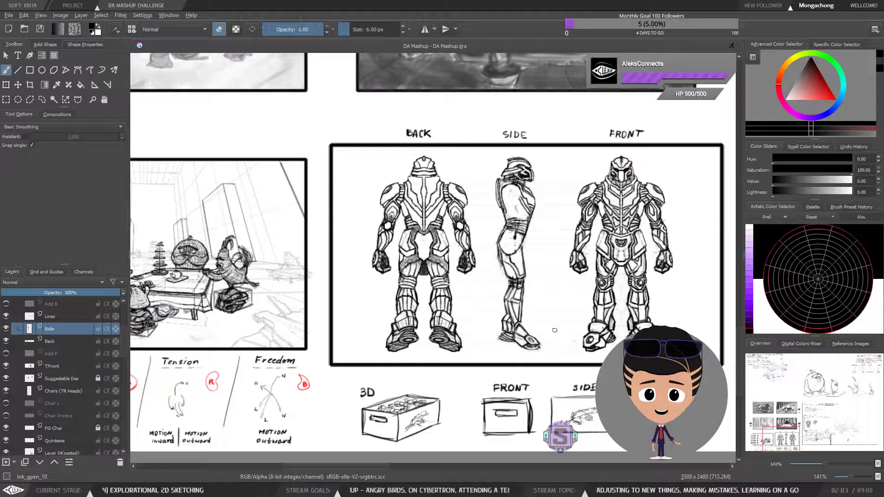
left_click_drag(553, 294, 484, 292)
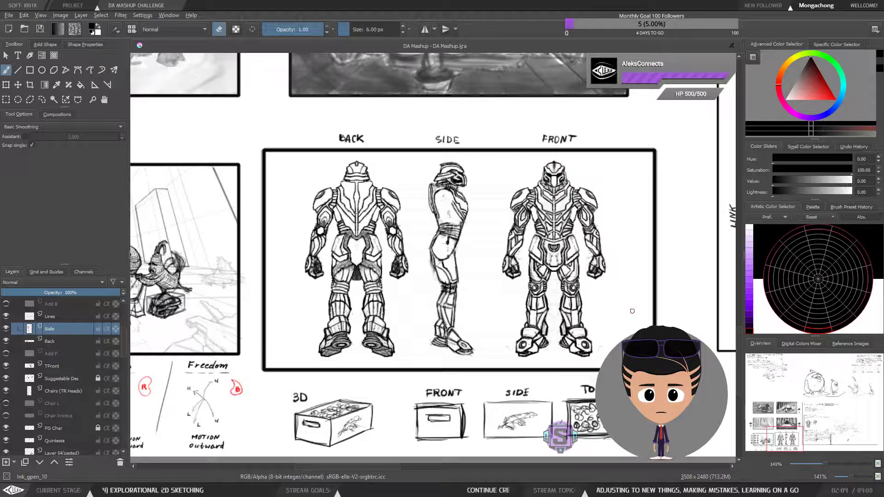
key("plus")
key("plus")
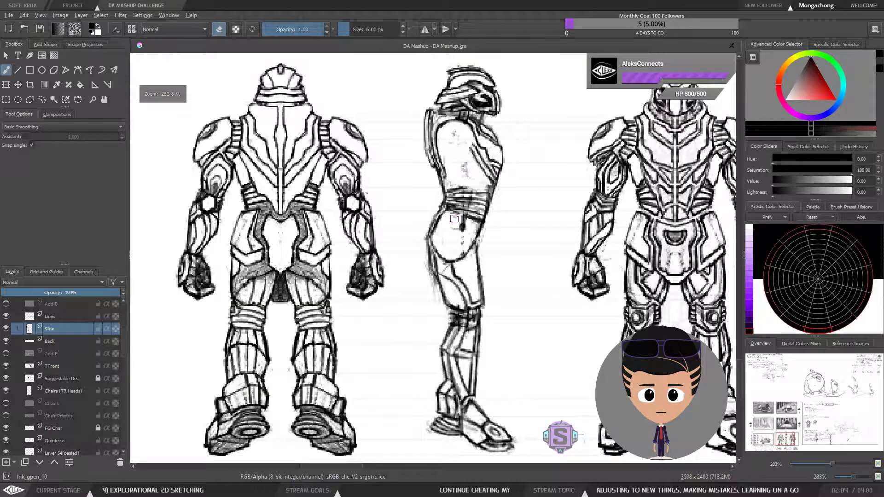
left_click_drag(491, 232, 452, 188)
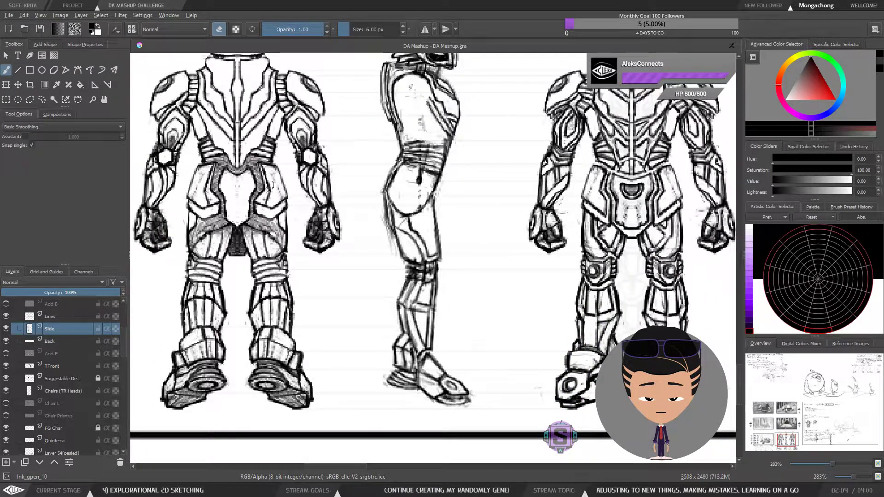
left_click_drag(453, 191, 438, 286)
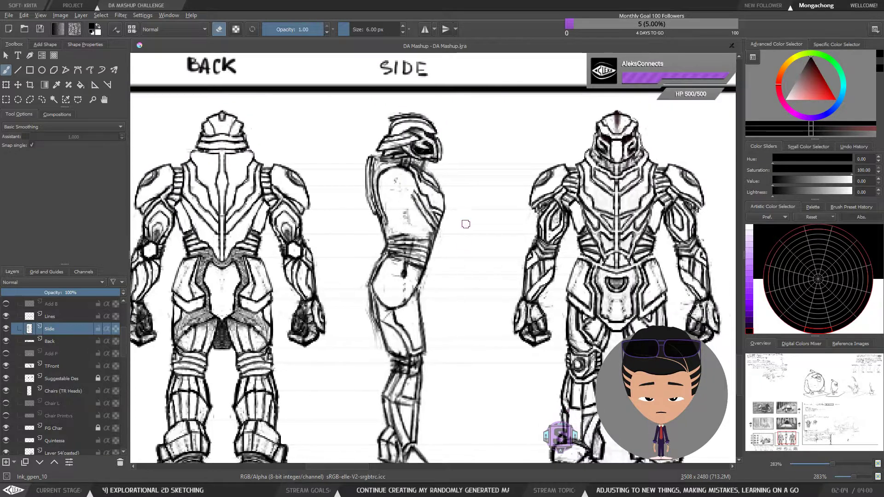
left_click_drag(460, 228, 431, 282)
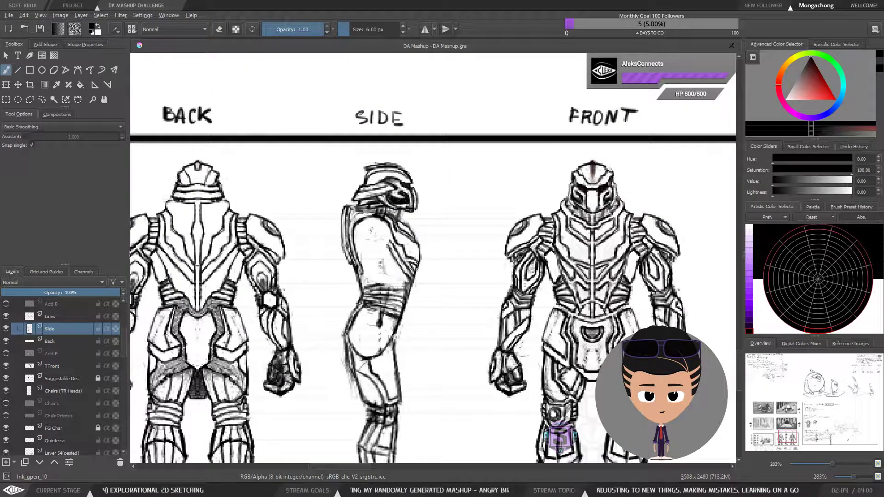
mouse_move(412, 269)
left_mouse_down()
mouse_move(400, 248)
mouse_move(412, 226)
mouse_move(395, 239)
left_mouse_up()
key("bracketleft")
key("bracketleft")
key("bracketleft")
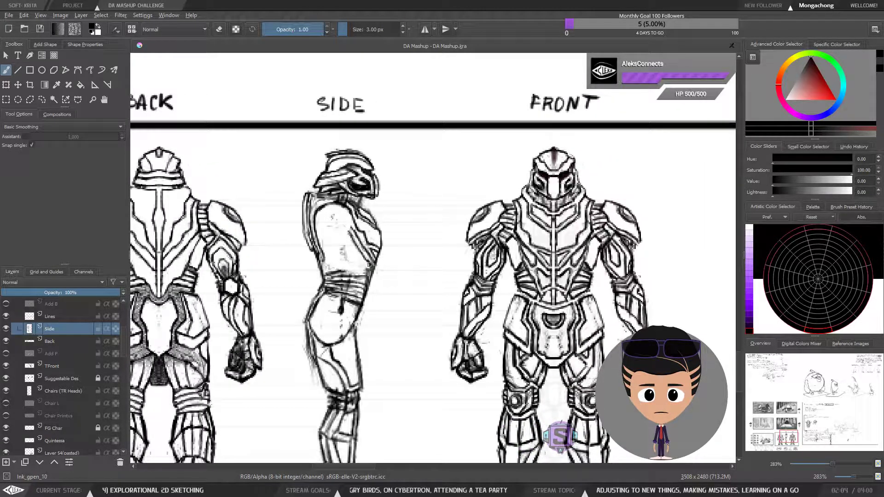
Refine the side-view figure's torso and waist lines with fine strokes, alternating between drawing and erasing at 3 px.
key("e")
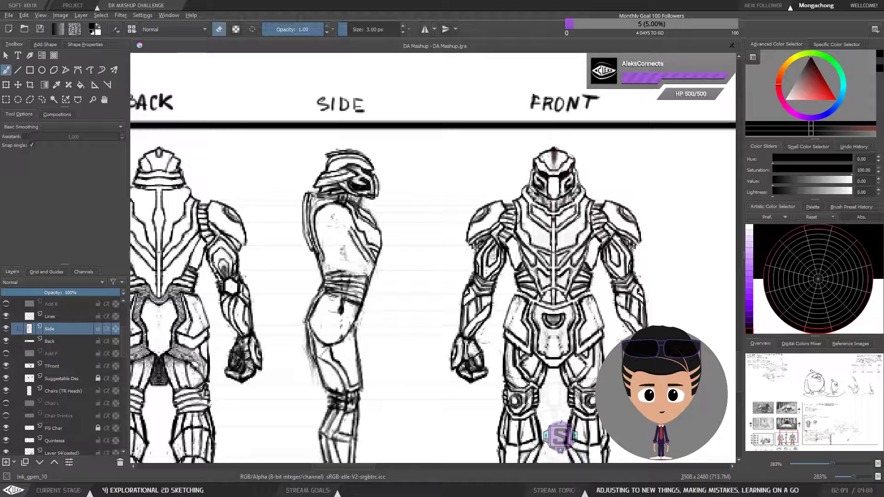
key("e")
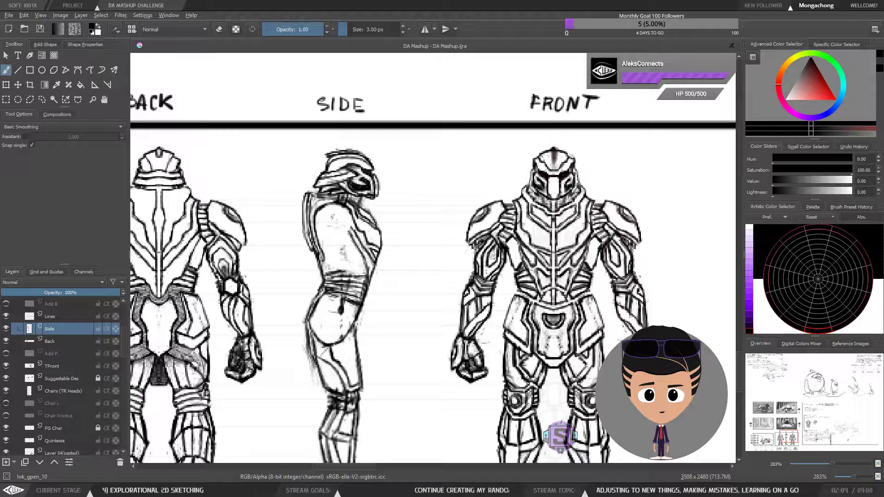
key("e")
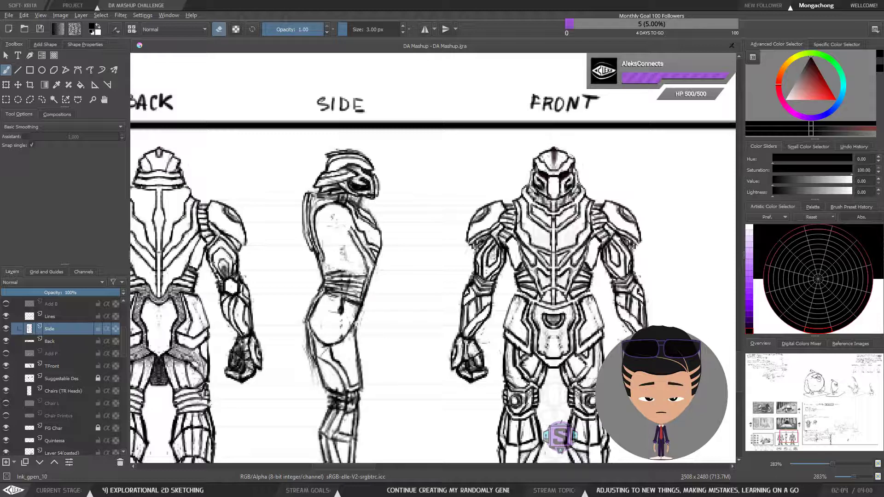
key("e")
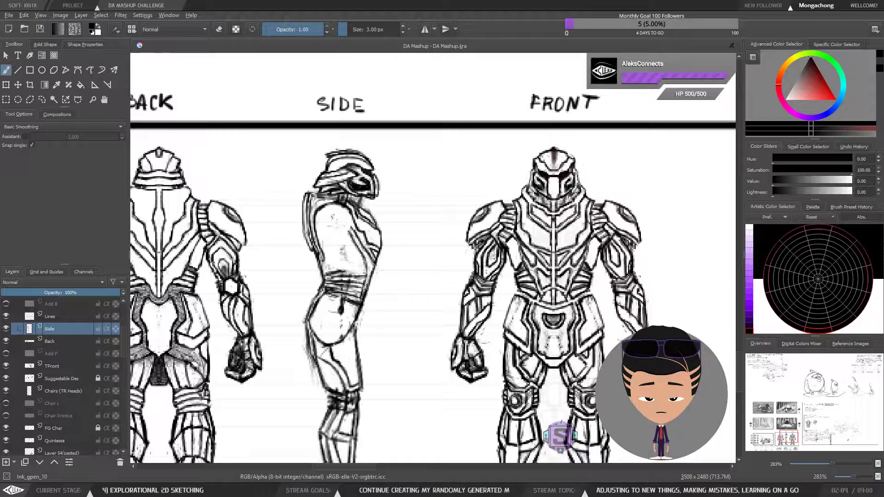
key("e")
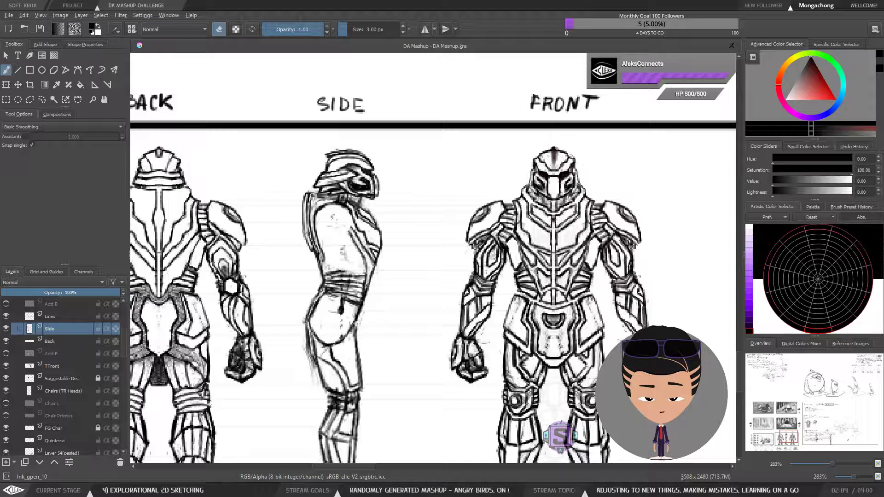
key("e")
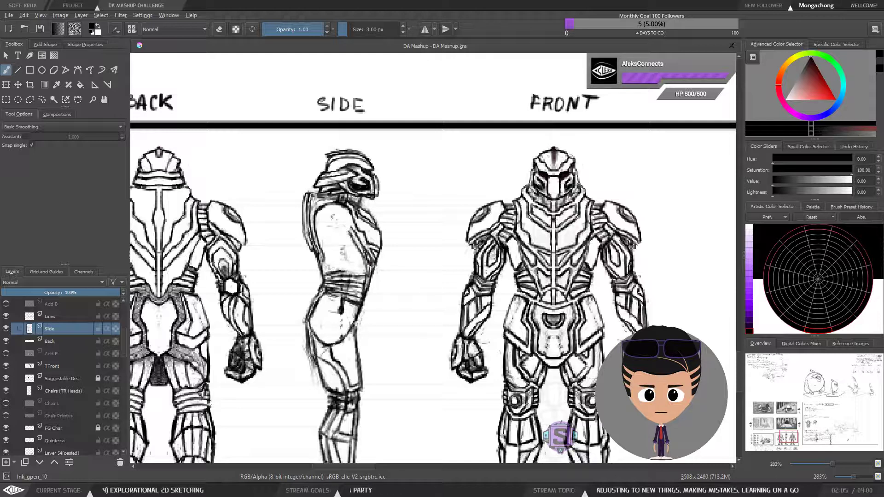
key("e")
key("e")
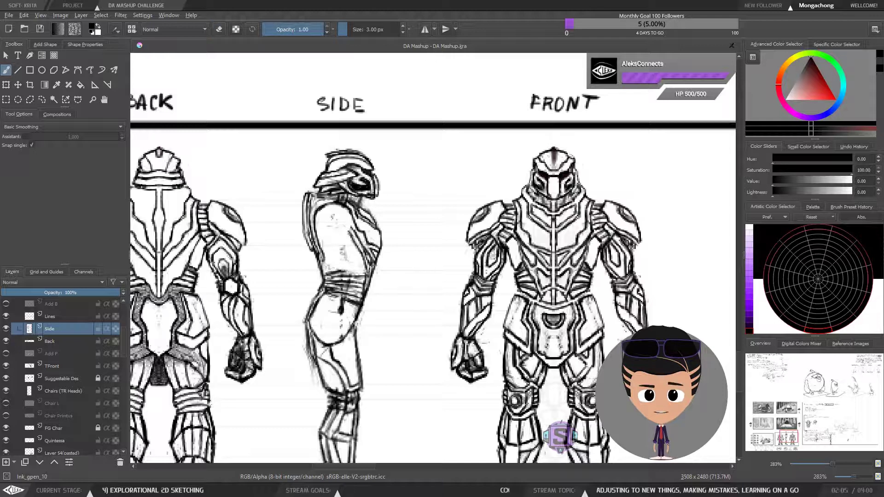
key("e")
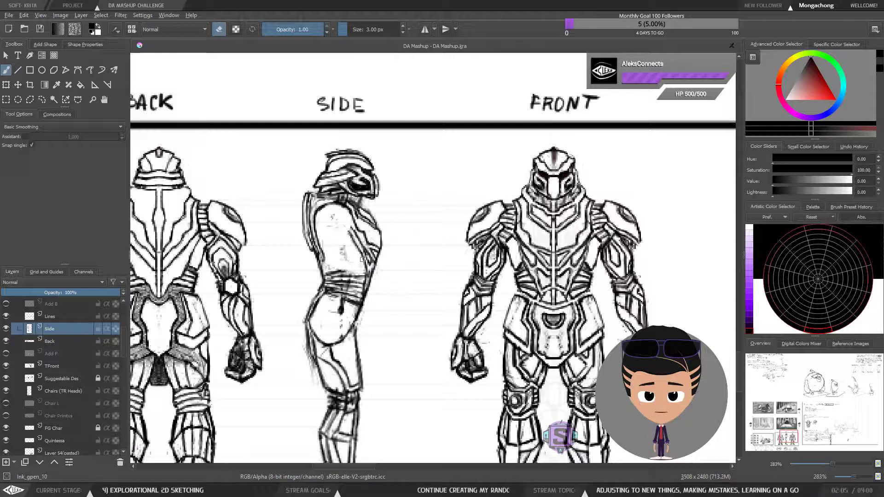
key("e")
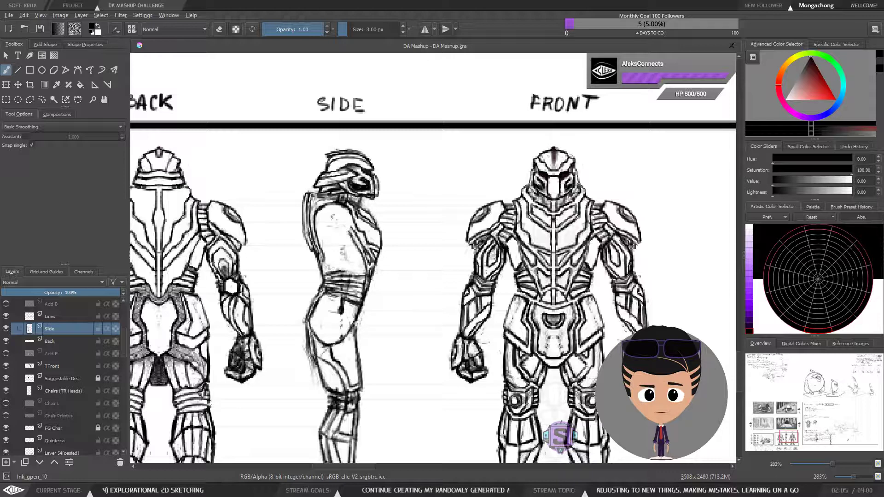
key("e")
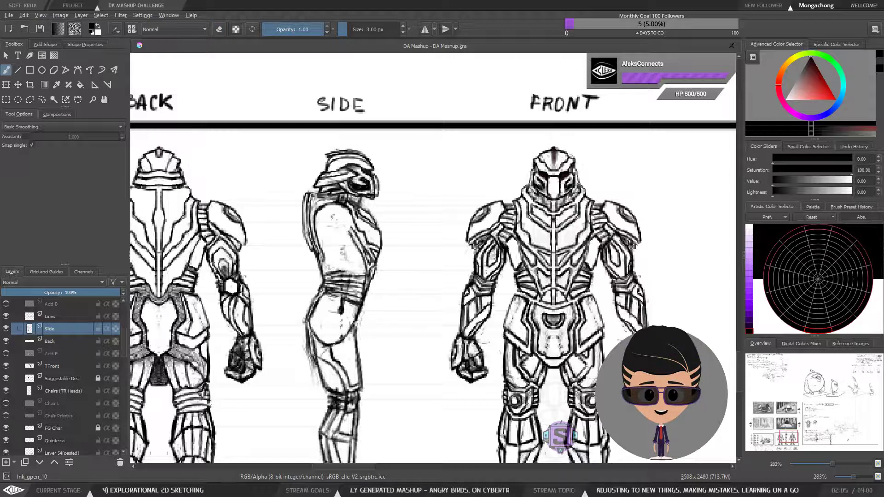
Draw the abdomen armour contour along the front edge of the side-view figure's waist, erasing stray lines between strokes.
left_click_drag(372, 276, 373, 258)
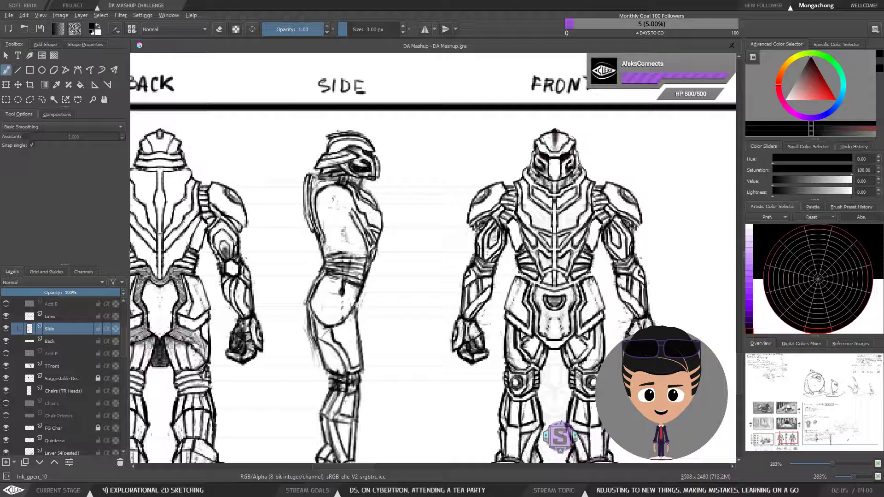
scroll(370, 270, "down", 1)
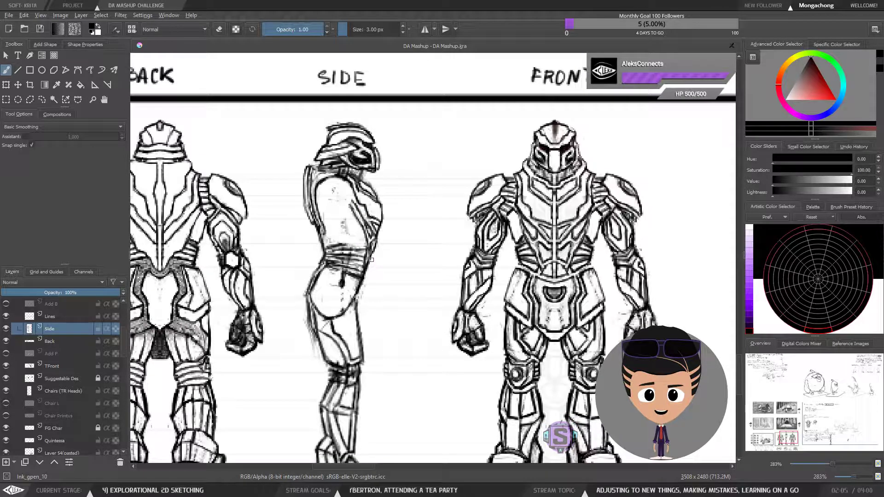
key("e")
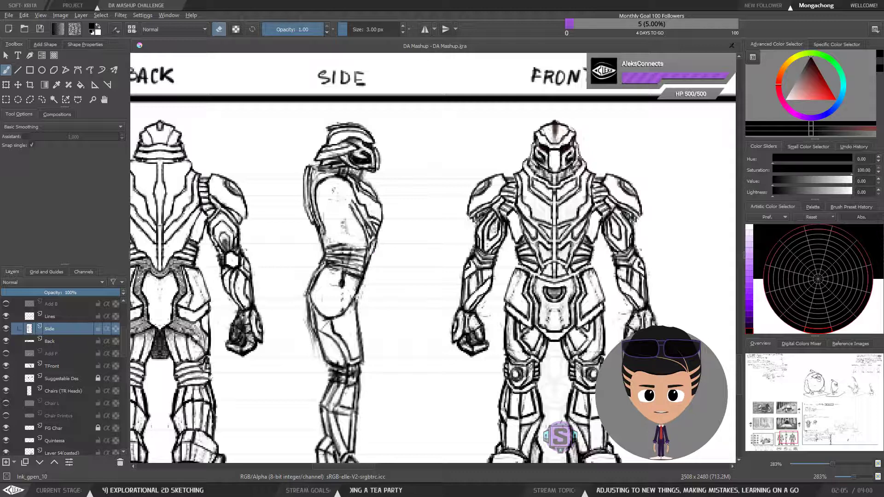
key("e")
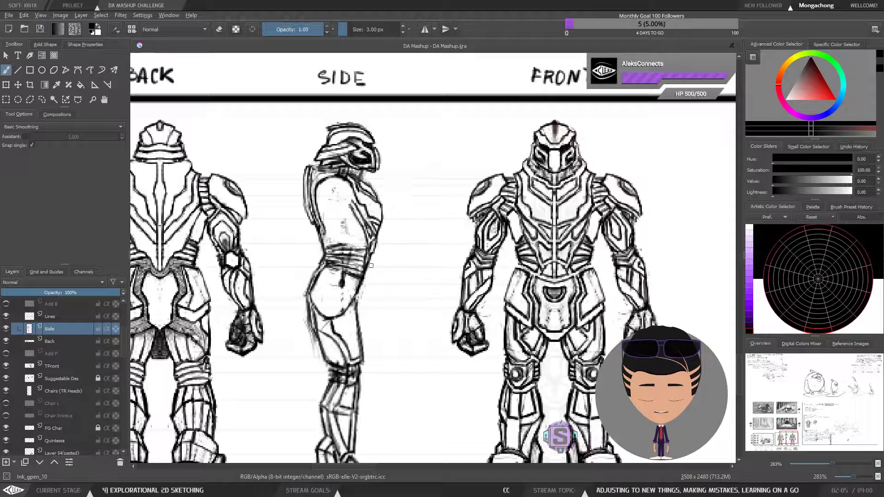
key("e")
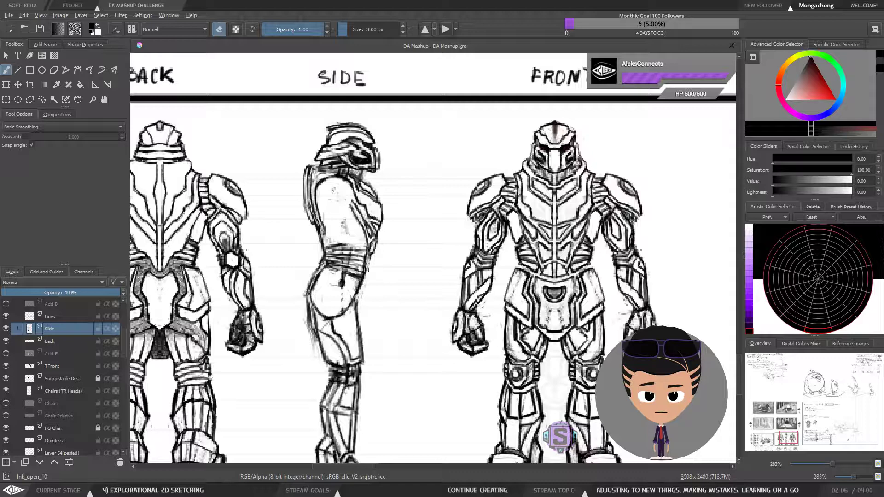
key("e")
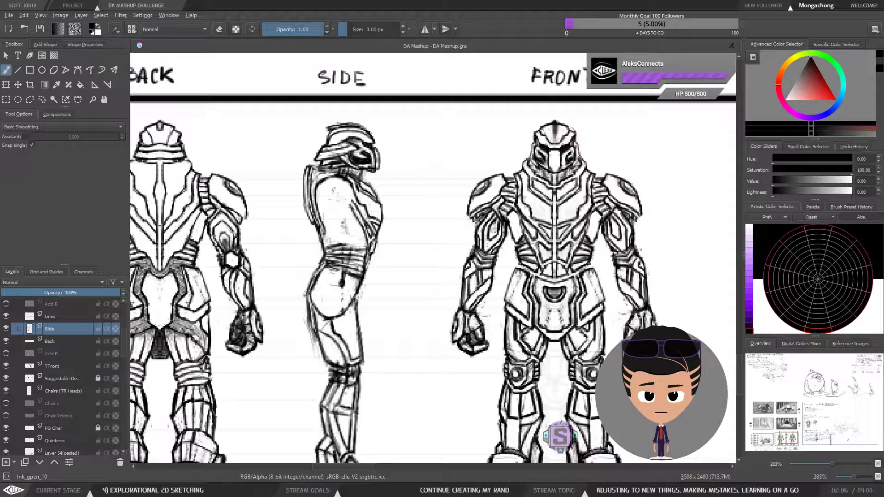
left_click_drag(371, 259, 366, 274)
key("e")
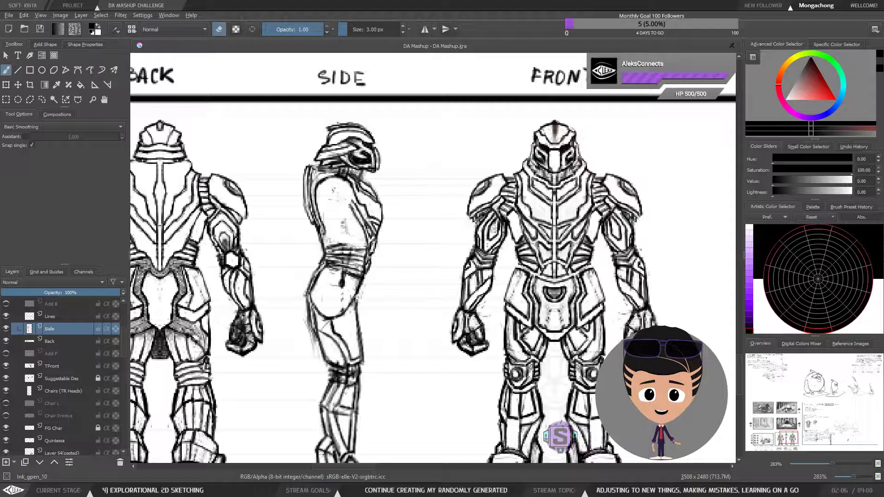
key("e")
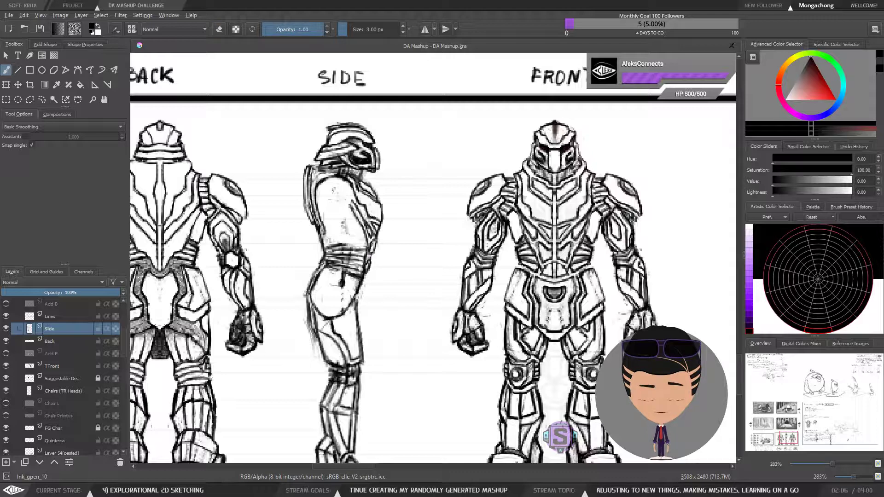
left_click_drag(375, 244, 370, 259)
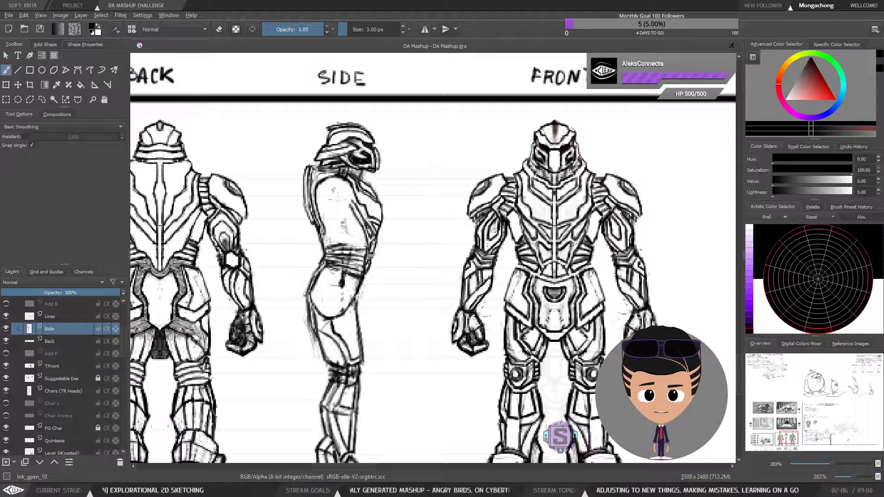
Outline-select the small armour detail at the front of the side view's abdomen for moving and clear the selection.
key("ctrl+plus")
key("ctrl+plus")
key("l")
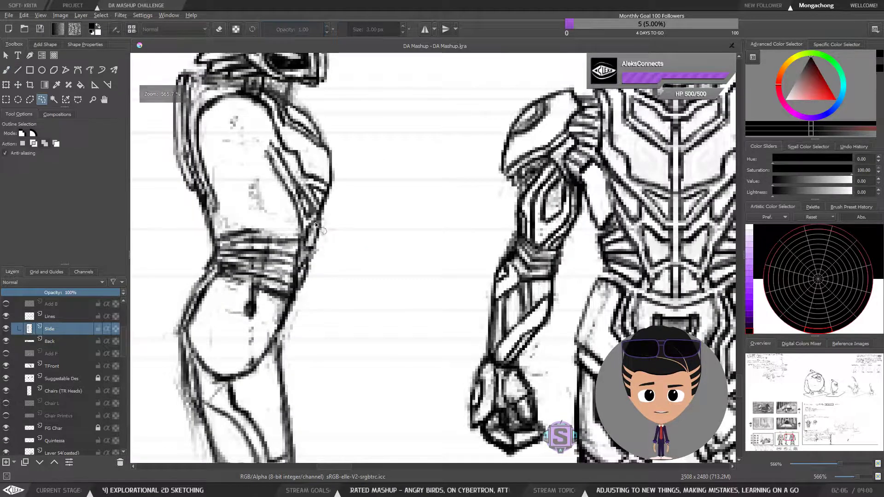
mouse_move(312, 222)
left_mouse_down()
mouse_move(302, 239)
mouse_move(313, 254)
mouse_move(321, 230)
left_mouse_up()
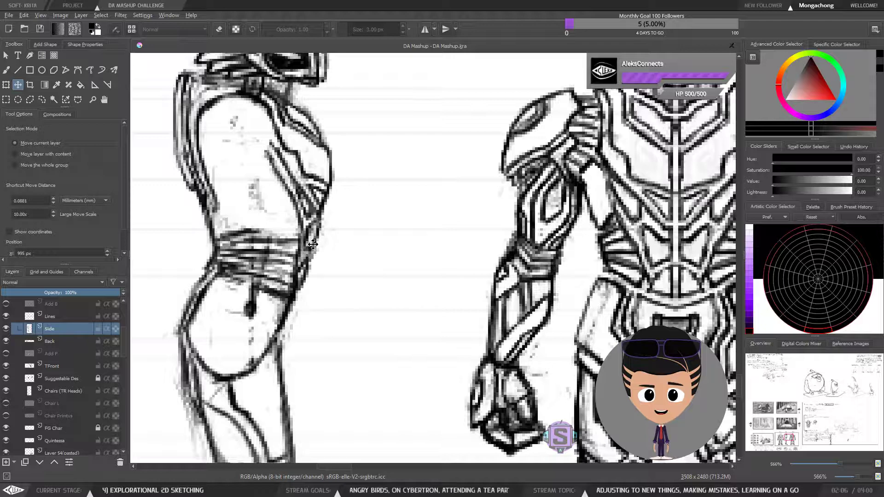
key("b")
key("ctrl+shift+a")
Clean up the lines around the side view's front abdomen detail with the 3 px eraser.
key("e")
mouse_move(311, 219)
left_mouse_down()
mouse_move(312, 250)
mouse_move(313, 228)
left_mouse_up()
key("e")
key("e")
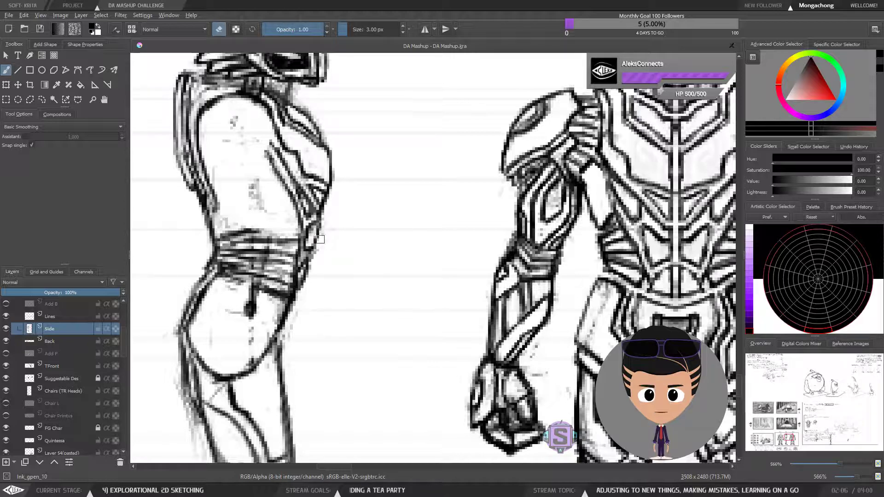
key("minus")
key("minus")
key("plus")
key("plus")
left_click_drag(354, 253, 358, 263)
key("minus")
key("minus")
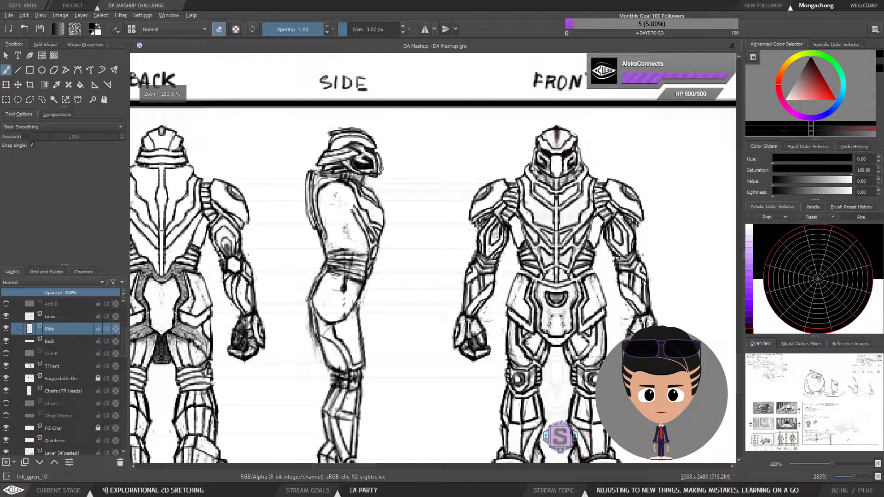
Erase the dark vertical mark on the side-view figure's upper hip with the eraser enlarged to 7 px.
key("e")
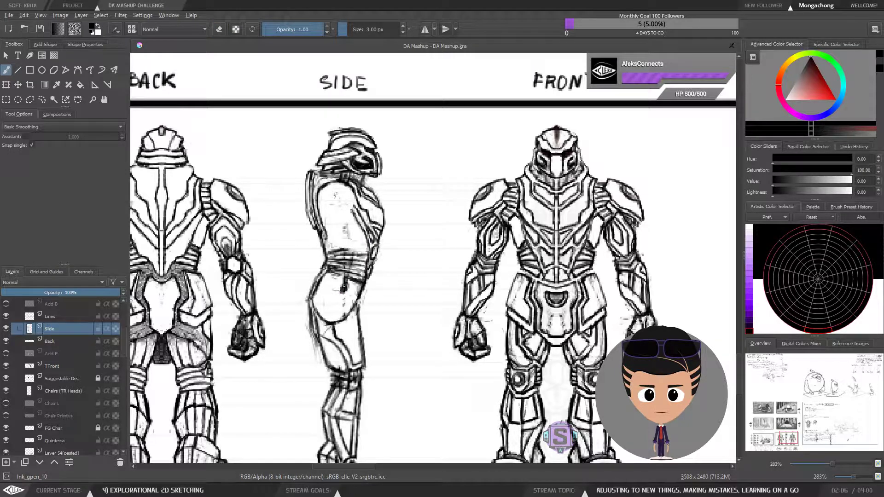
key("e")
left_click_drag(343, 289, 340, 279)
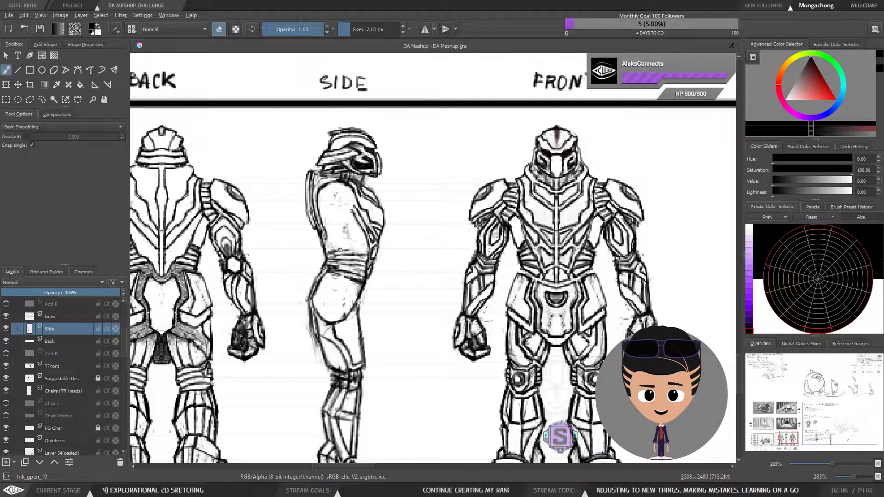
key("ctrl+minus")
key("ctrl+minus")
key("ctrl+plus")
key("ctrl+plus")
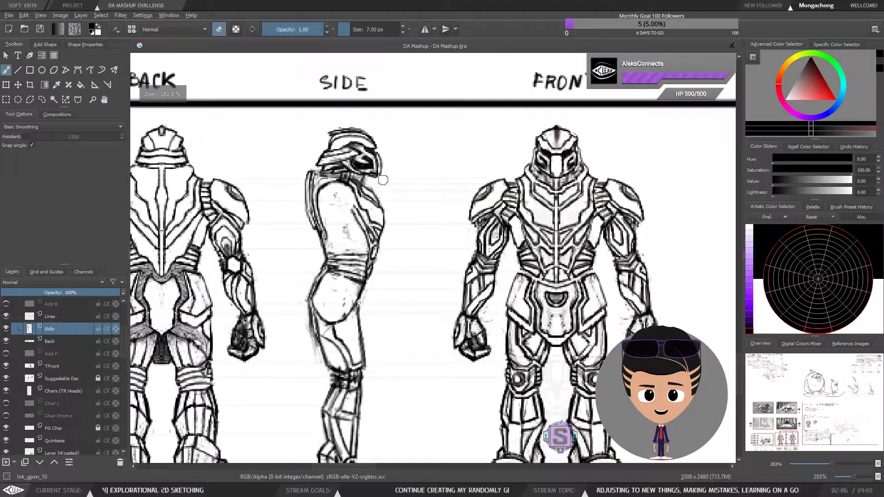
left_click_drag(363, 265, 436, 261)
key("e")
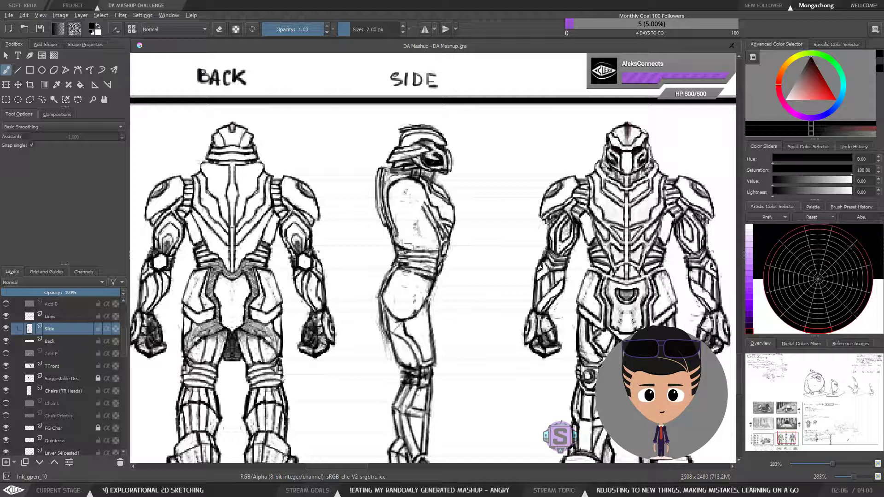
key("e")
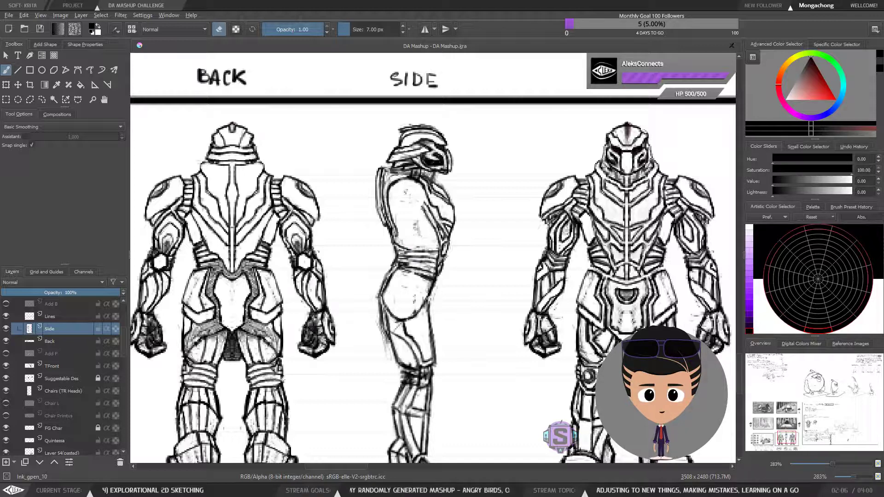
Darken and add the layered armour band lines across the side-view figure's waist with the 7 px brush.
key("e")
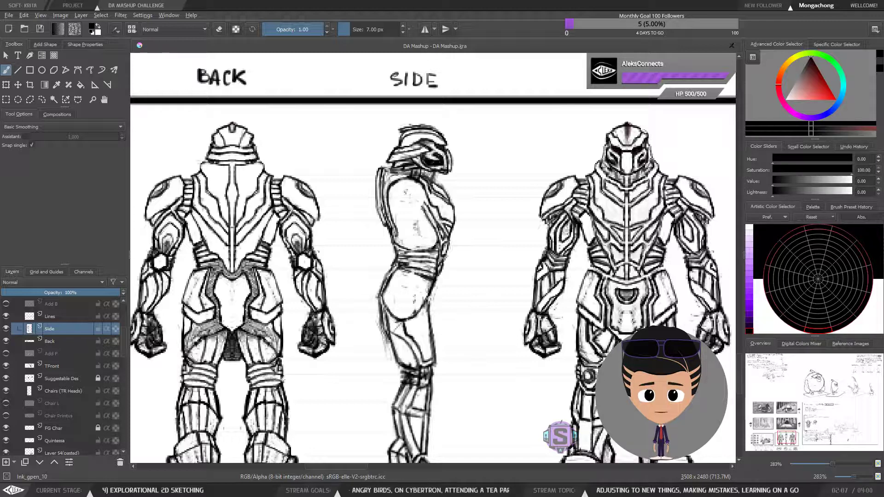
left_click_drag(445, 245, 422, 263)
key("e")
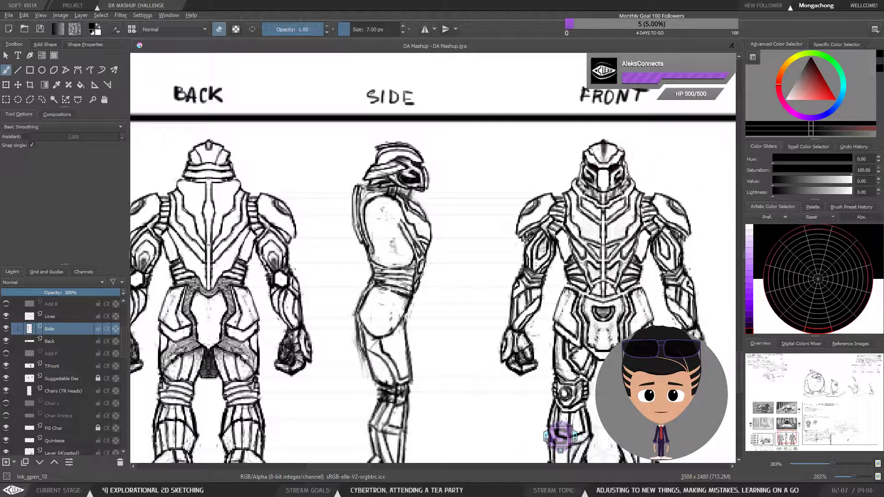
key("e")
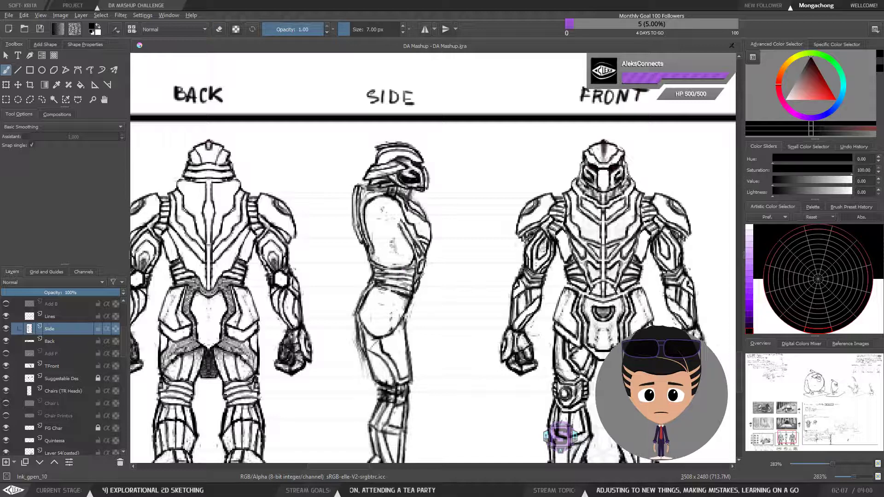
left_click_drag(377, 271, 408, 270)
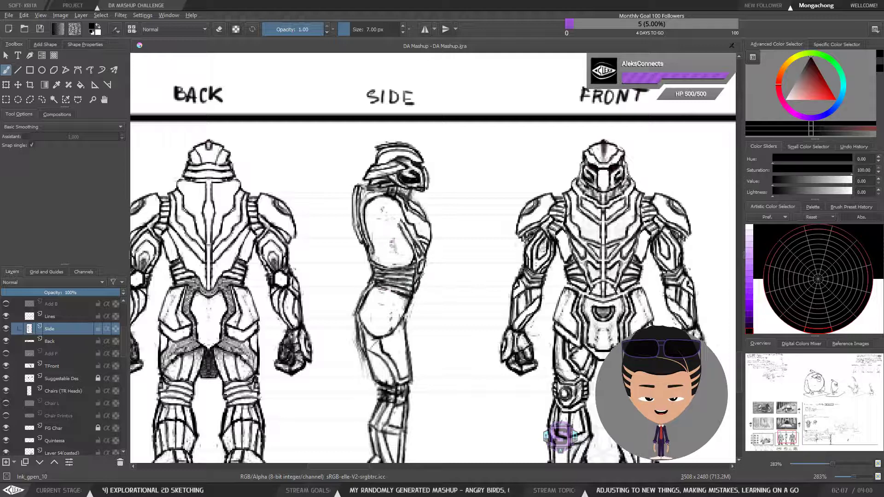
left_click_drag(405, 297, 390, 283)
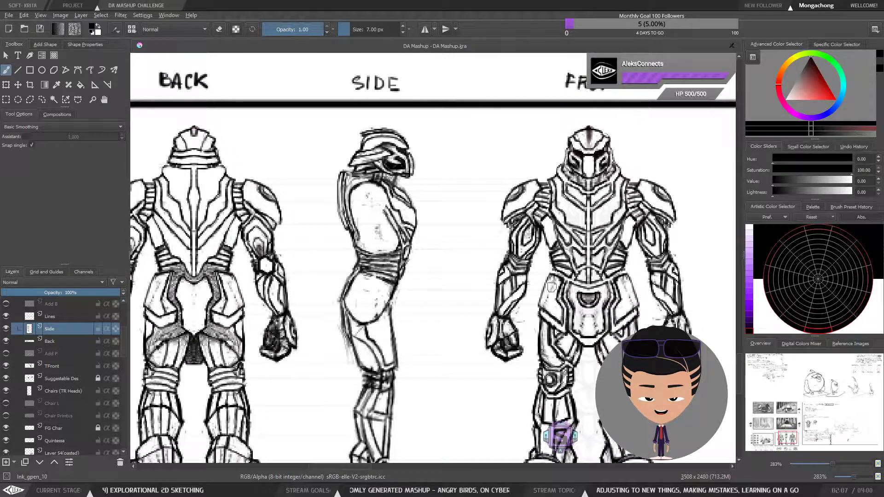
Erase stray line work around the side view's upper hip, just below the waist bands at the back.
key("e")
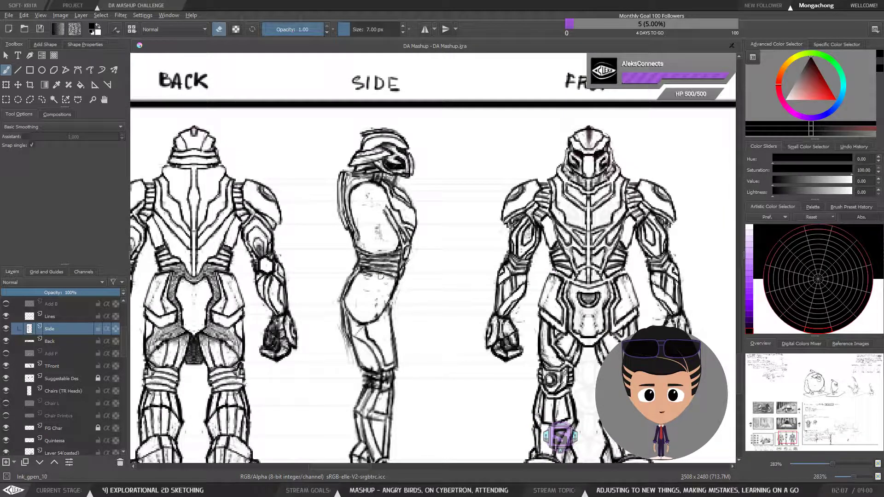
key("e")
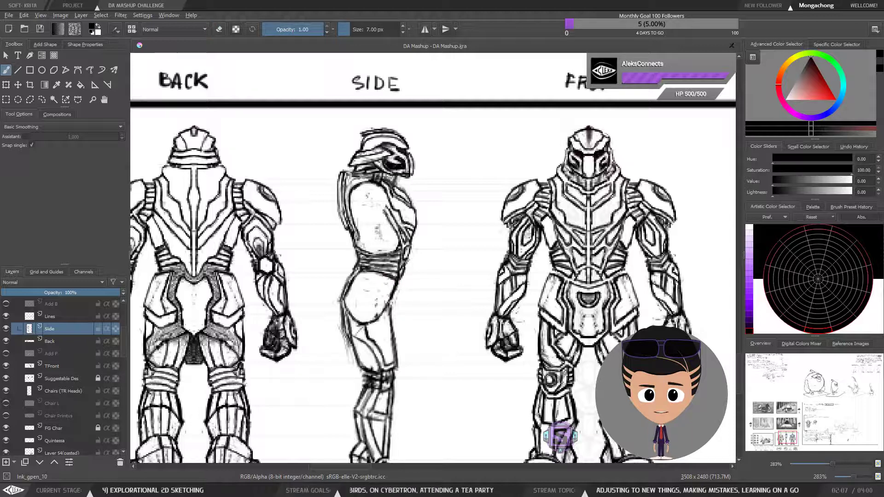
left_click_drag(401, 289, 417, 285)
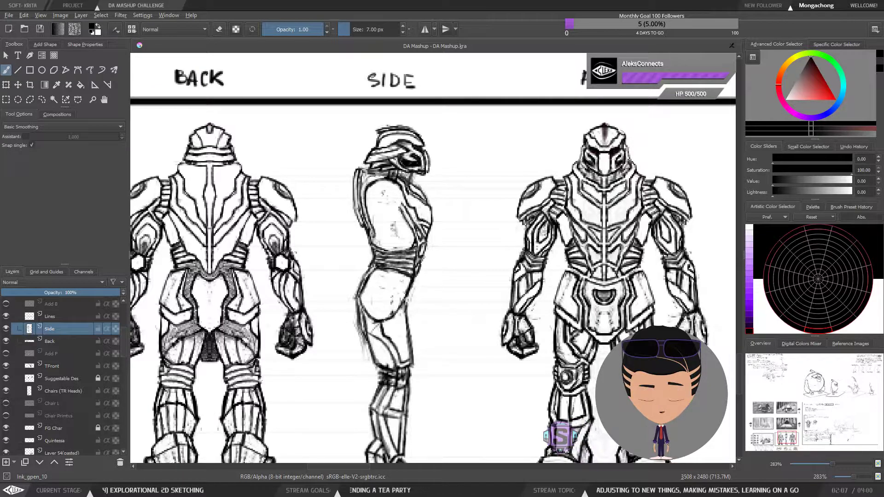
key("e")
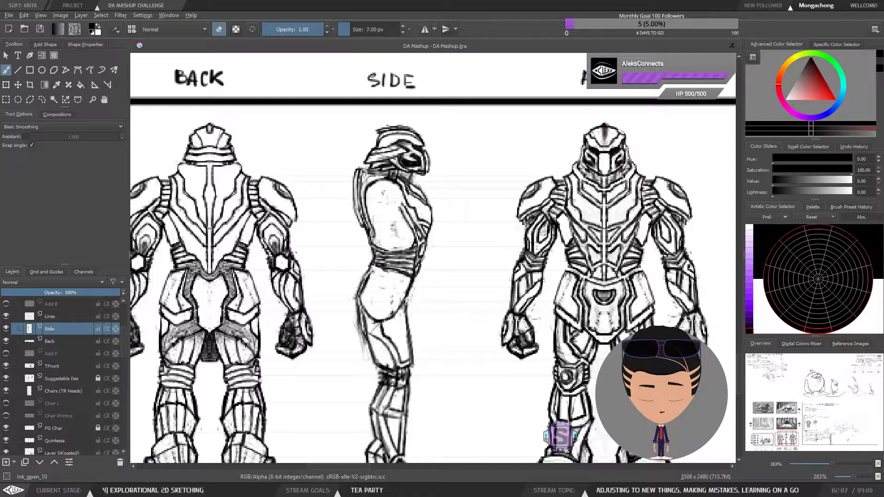
mouse_move(372, 274)
left_mouse_down()
mouse_move(360, 295)
mouse_move(362, 279)
left_mouse_up()
key("e")
Try a long line running forward from the side view's upper hip, check it zoomed out, and undo it.
mouse_move(373, 267)
left_mouse_down()
mouse_move(362, 279)
mouse_move(375, 266)
mouse_move(437, 274)
left_mouse_up()
key("minus")
key("minus")
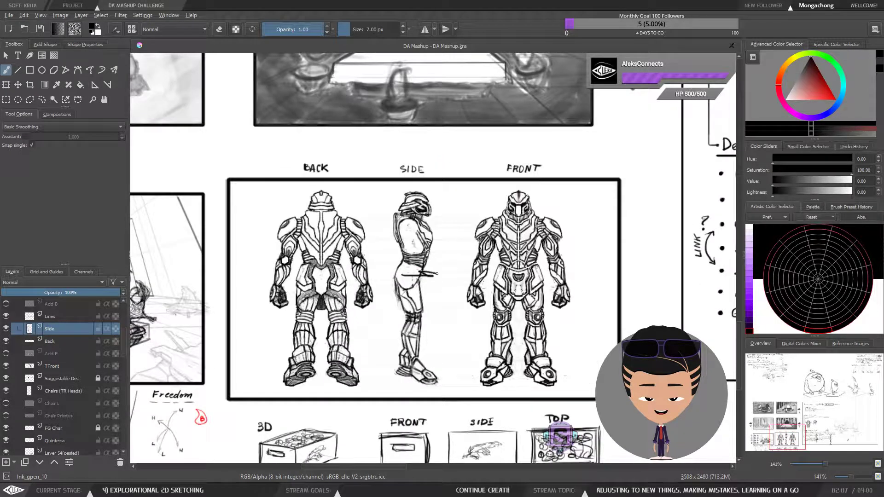
key("ctrl+z")
key("plus")
key("plus")
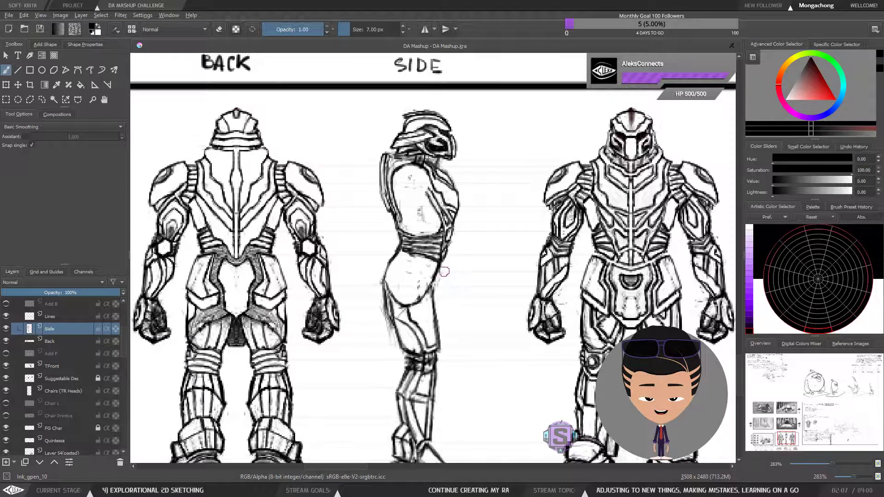
Outline-select the side view's hip and thigh freehand, open them for free transformation, and clear the selection.
mouse_move(452, 347)
left_mouse_down()
mouse_move(434, 277)
mouse_move(441, 331)
mouse_move(434, 246)
mouse_move(393, 230)
mouse_move(366, 247)
mouse_move(356, 288)
mouse_move(389, 336)
mouse_move(407, 341)
mouse_move(449, 311)
left_mouse_up()
key("l")
key("ctrl+t")
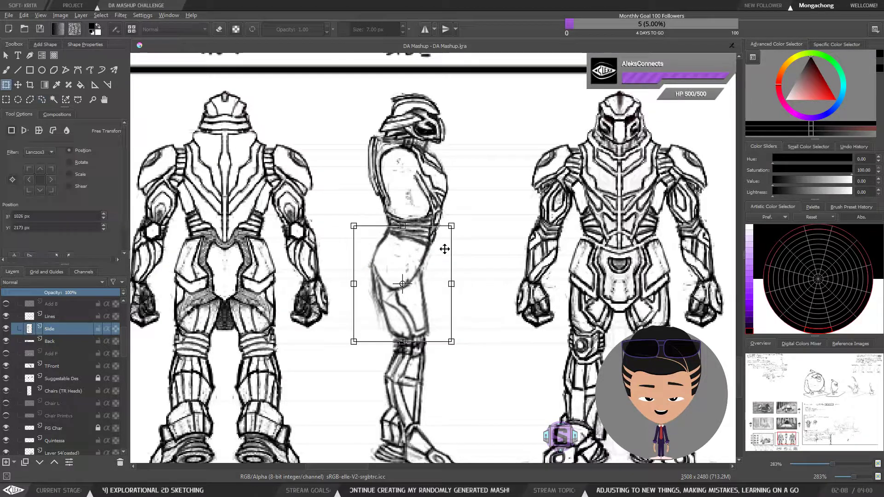
key("b")
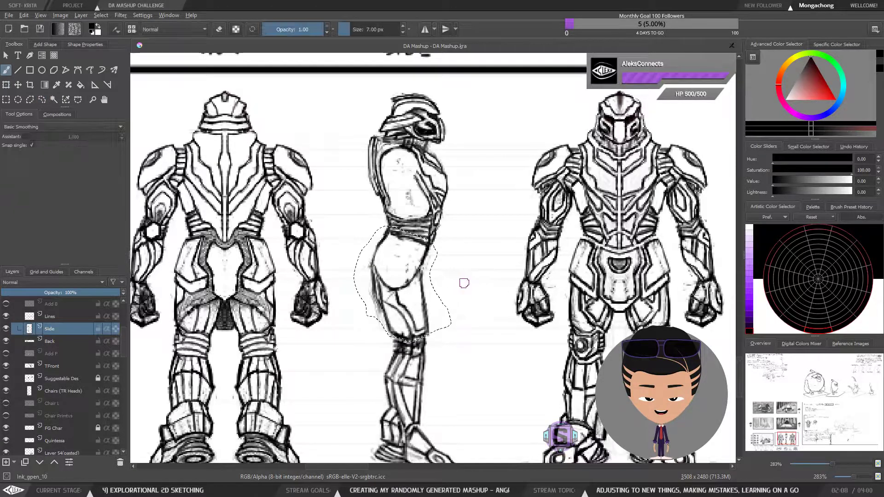
key("ctrl+shift+a")
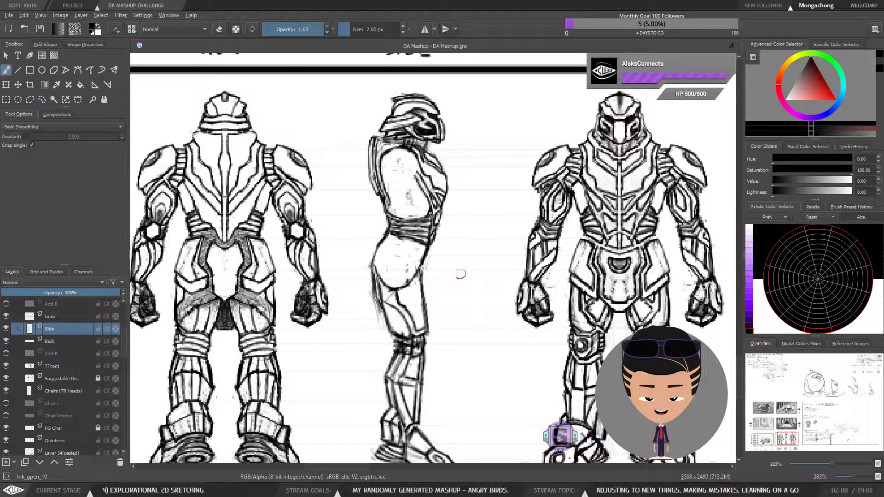
key("ctrl+minus")
key("ctrl+minus")
key("ctrl+plus")
key("ctrl+plus")
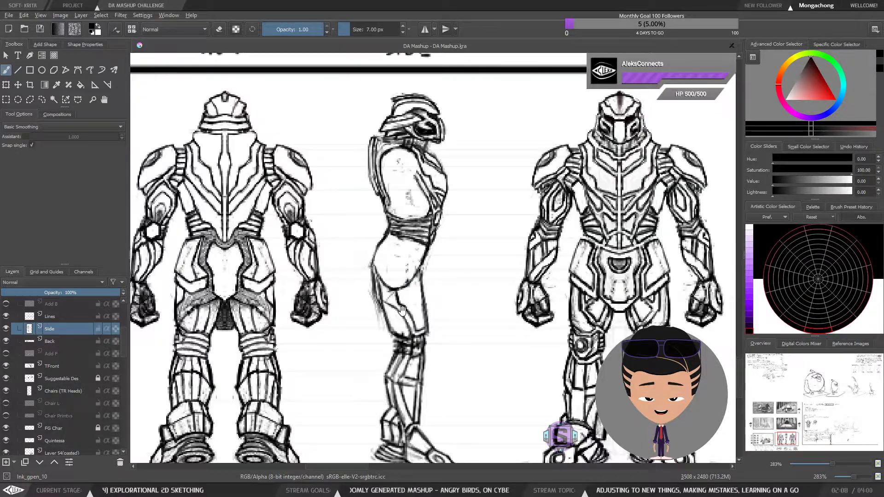
Erase the loose sketch lines behind the side-view figure's thigh.
left_click_drag(402, 310, 375, 278)
key("e")
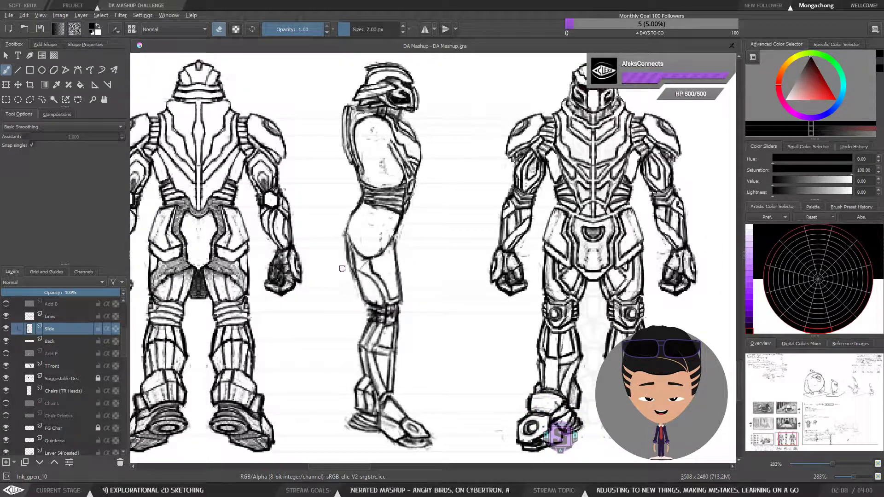
left_click_drag(346, 270, 342, 232)
key("e")
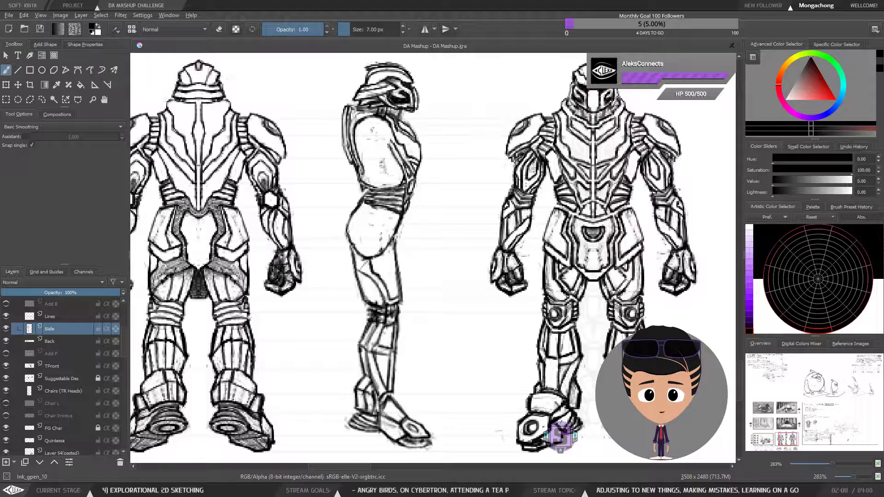
Check the whole turnaround with the canvas mirrored horizontally, restore the normal orientation, and save the drawing.
key("minus")
key("minus")
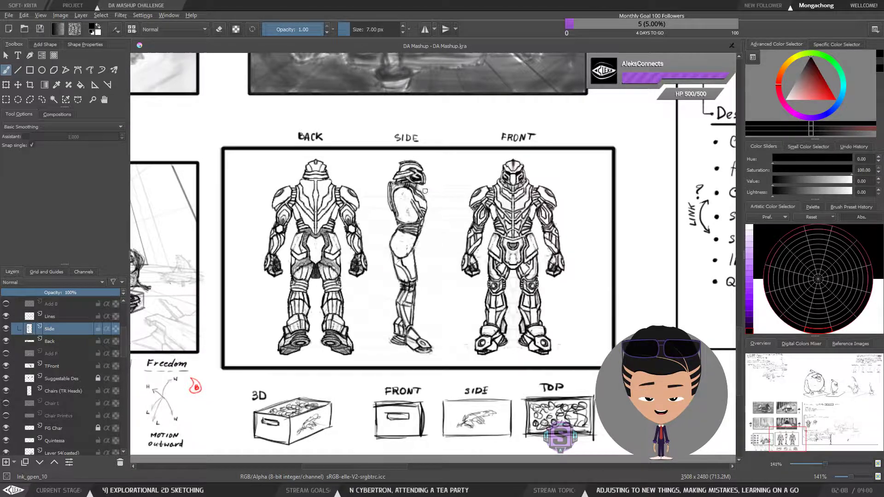
key("m")
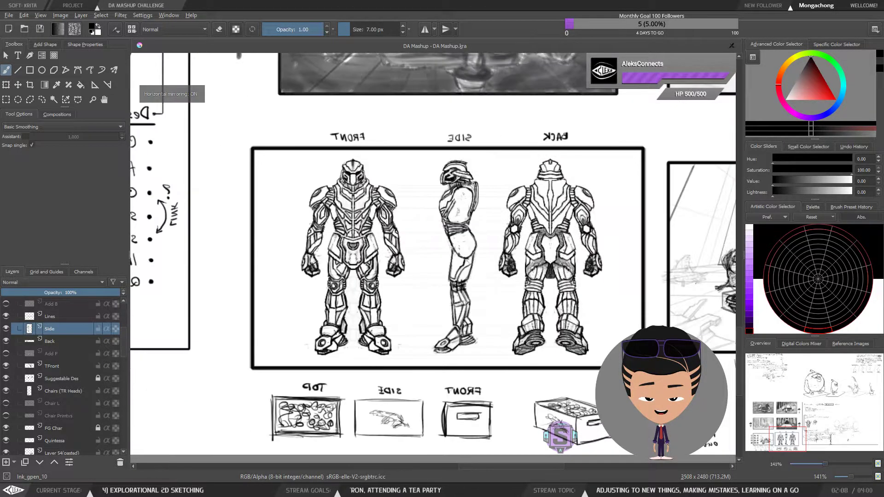
key("m")
left_click_drag(465, 247, 455, 267)
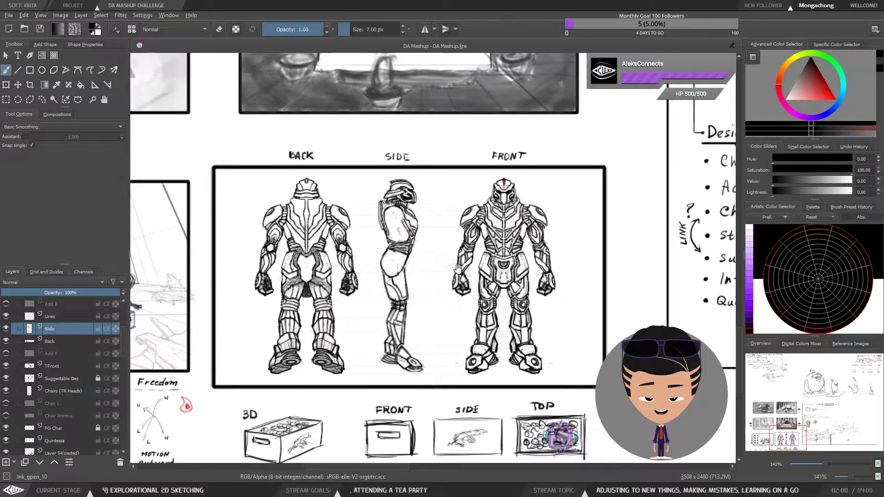
left_click(41, 29)
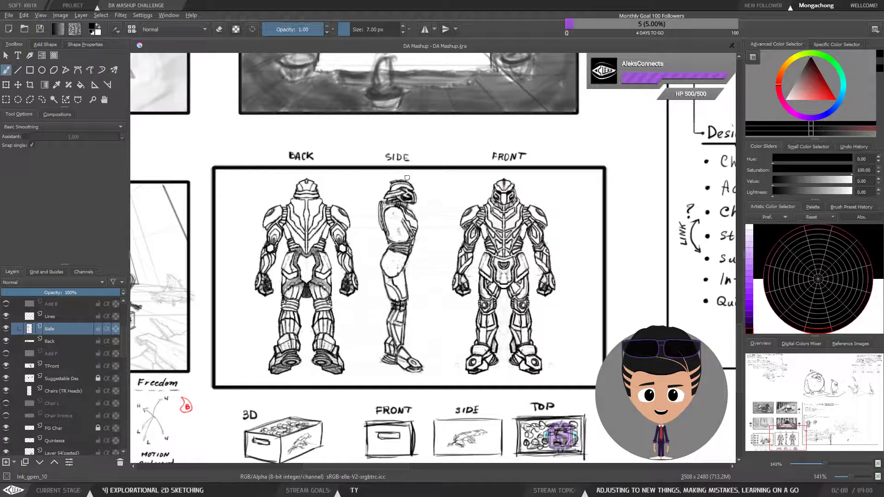
Reduce the brush size to 3 px and refine the line along the front of the side view's hip.
key("ctrl+plus")
key("ctrl+plus")
mouse_move(393, 309)
left_mouse_down()
mouse_move(389, 272)
mouse_move(392, 279)
left_mouse_up()
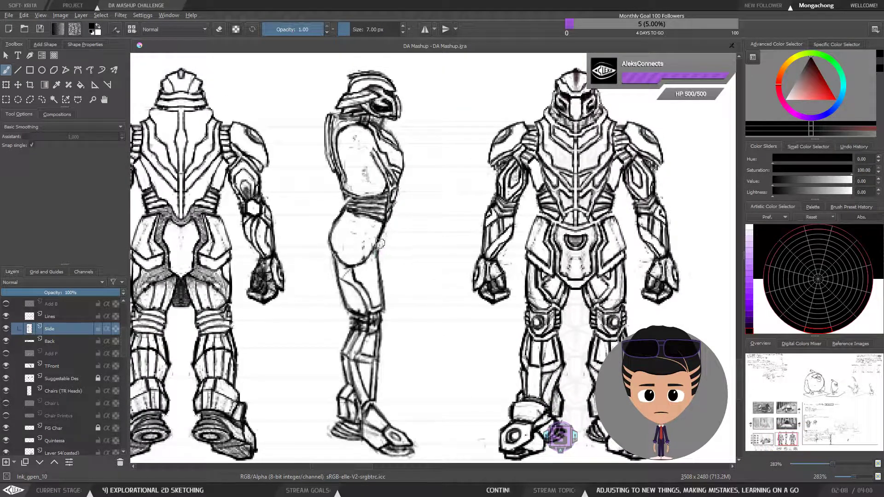
key("bracketleft")
key("bracketleft")
key("bracketleft")
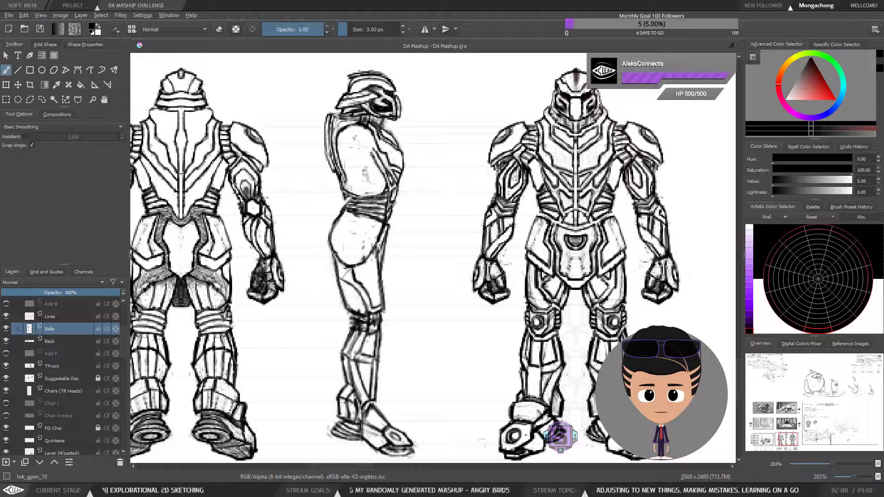
Try several downward strokes in front of the side view's hip and thigh for a hanging plate, undoing each one.
key("minus")
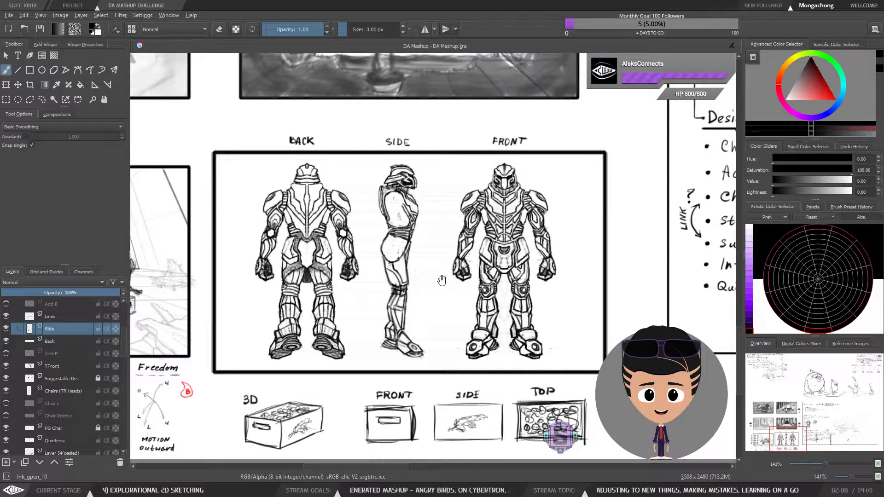
left_click_drag(441, 282, 412, 272)
key("plus")
key("plus")
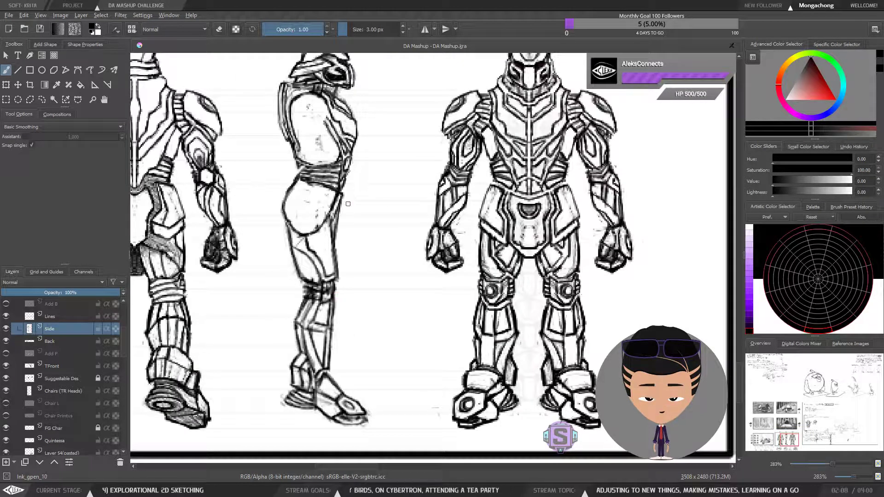
left_click_drag(349, 197, 352, 259)
key("ctrl+z")
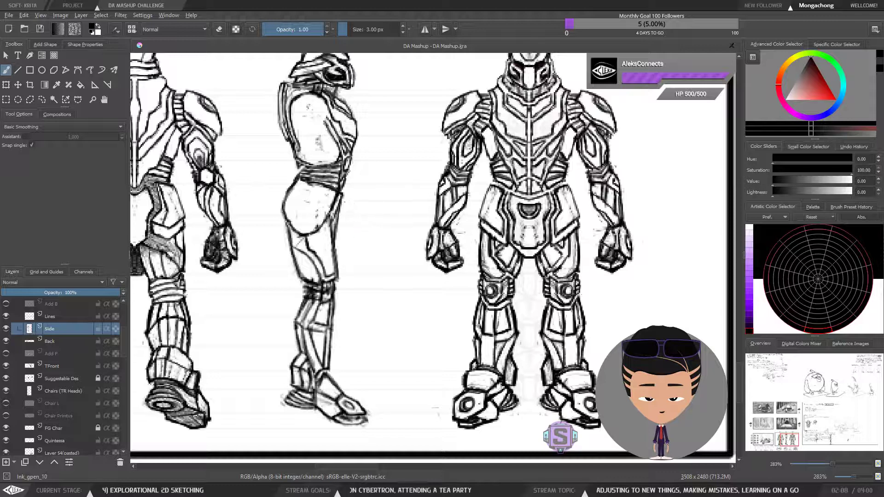
left_click_drag(352, 217, 339, 274)
key("ctrl+z")
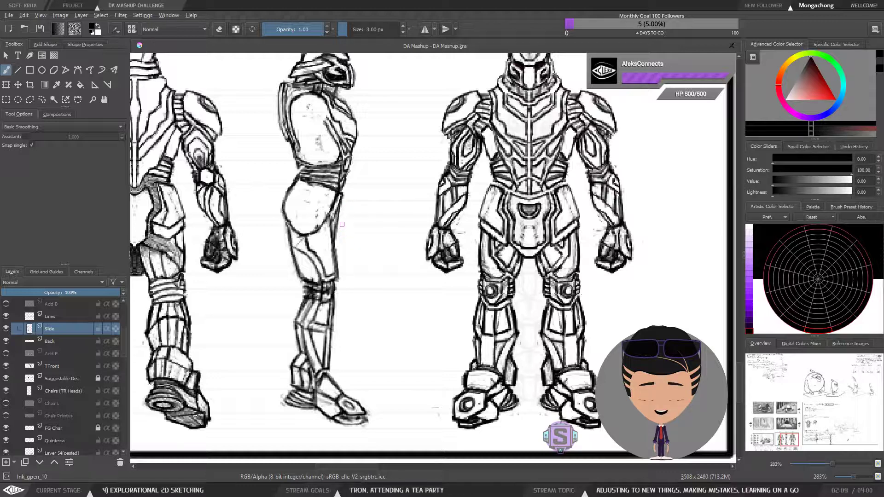
mouse_move(345, 210)
left_mouse_down()
mouse_move(338, 232)
mouse_move(347, 272)
left_mouse_up()
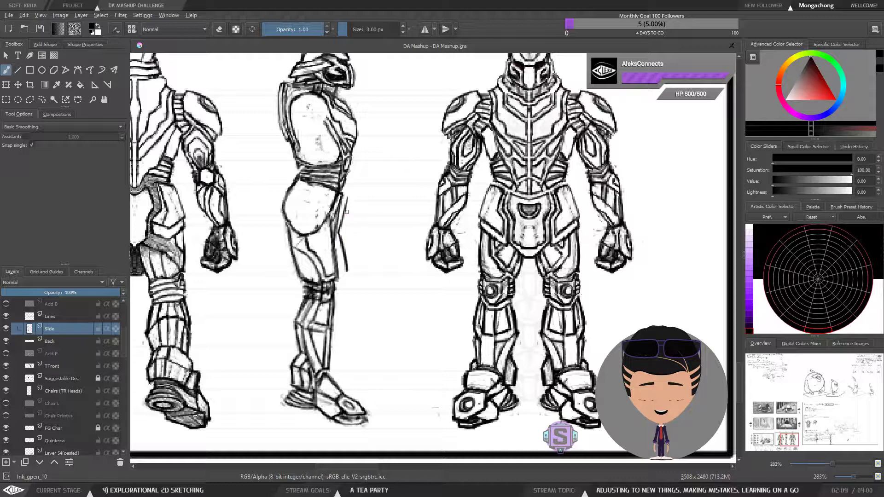
key("ctrl+z")
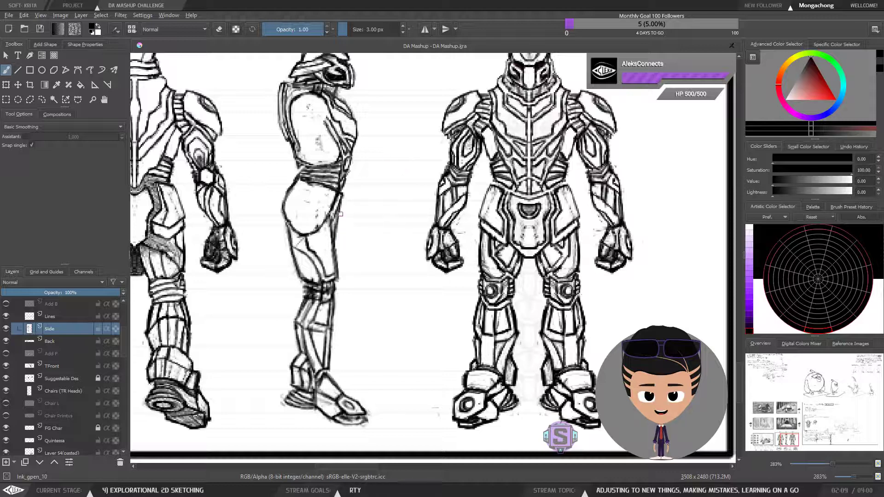
Erase the old line at the front of the side view's hip and draw a narrow plate hanging over the thigh.
key("e")
mouse_move(341, 244)
left_mouse_down()
mouse_move(334, 232)
mouse_move(343, 213)
left_mouse_up()
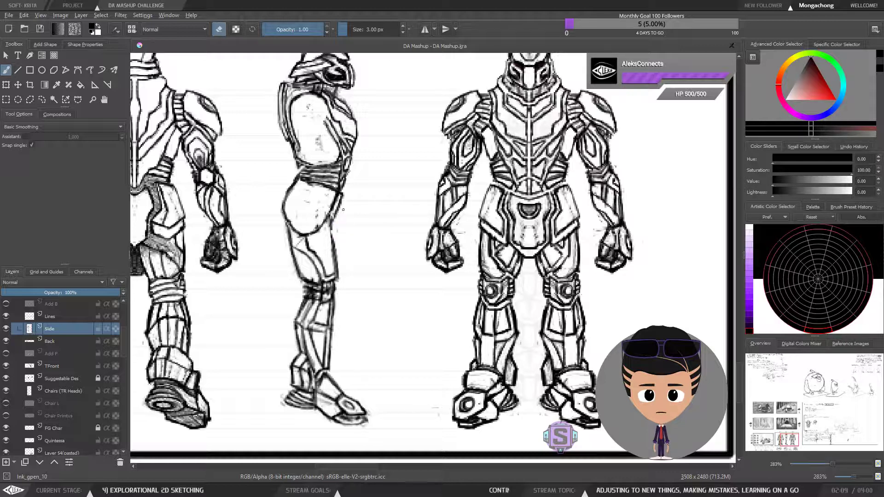
key("e")
left_click_drag(343, 199, 341, 261)
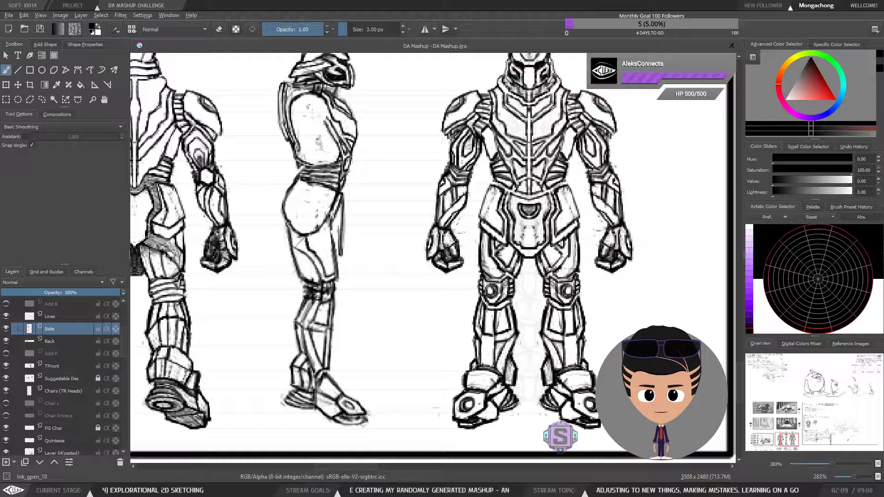
Try reworking the upper front edge of the side view's hanging plate with short erasing and drawing strokes, and undo them.
key("e")
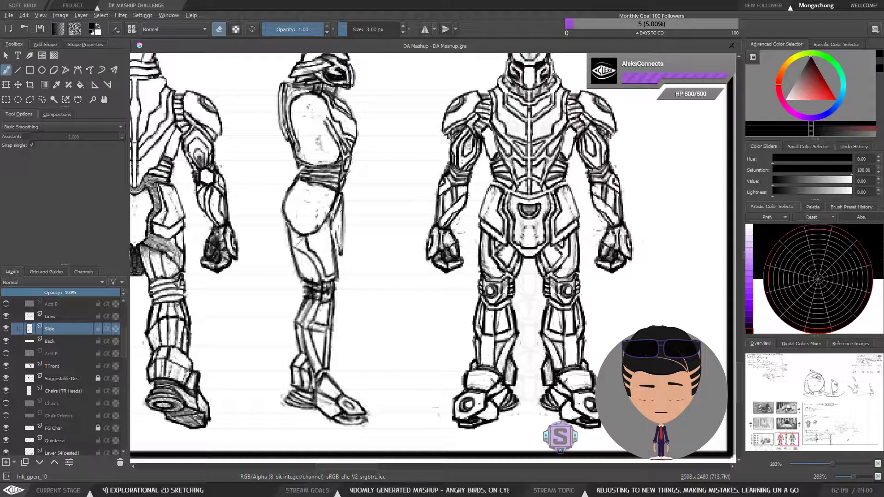
left_click_drag(341, 220, 341, 211)
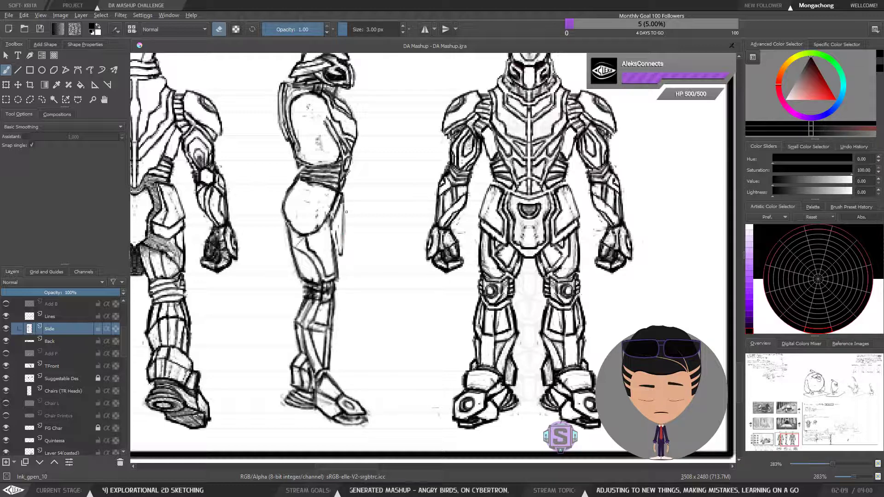
key("e")
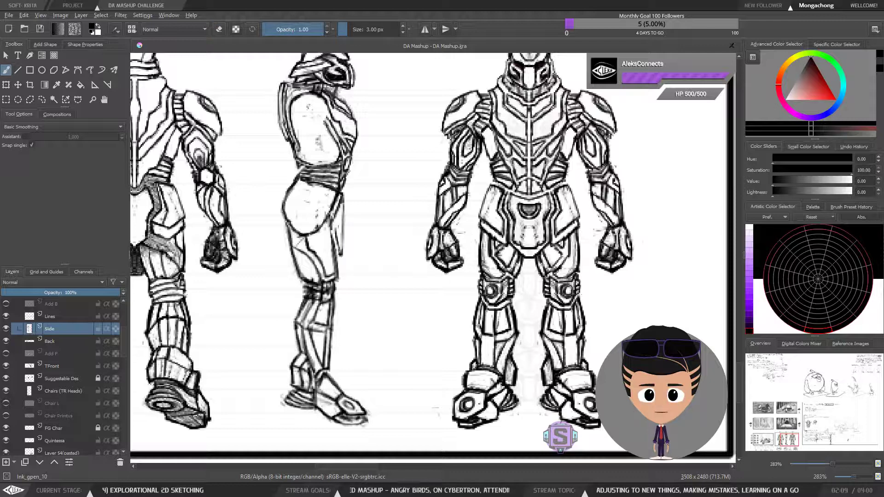
left_click_drag(345, 220, 345, 198)
key("e")
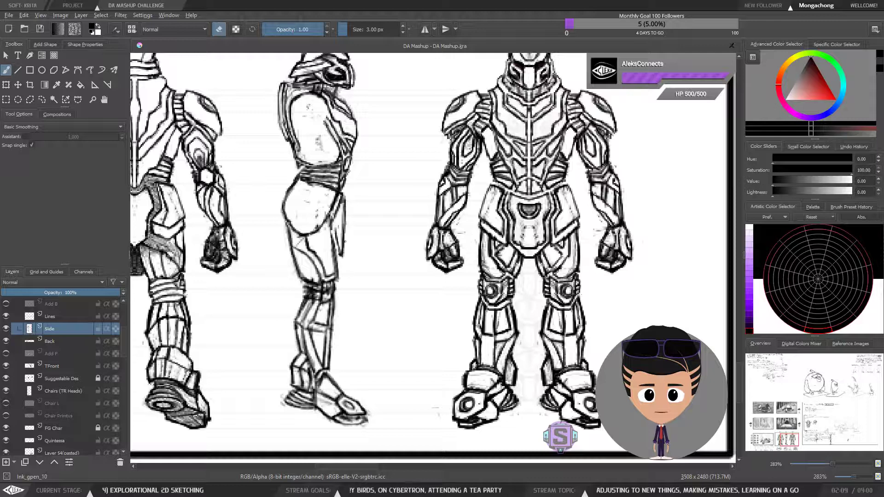
key("e")
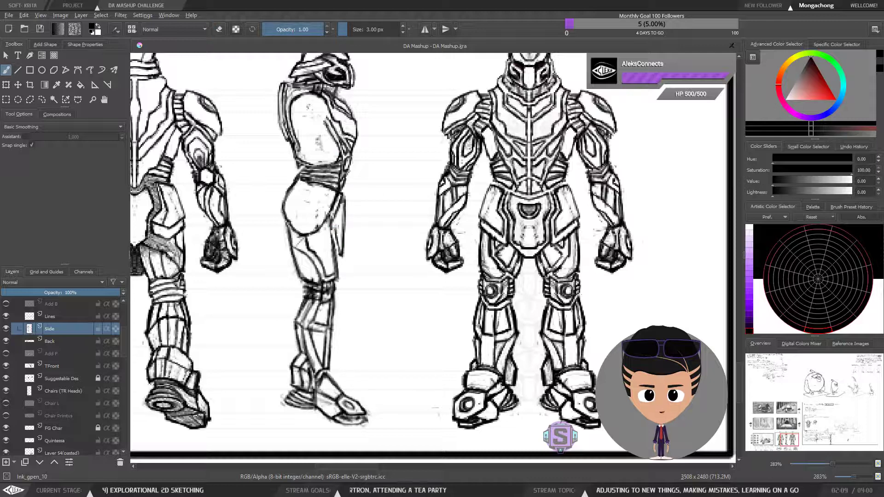
key("ctrl+z")
key("ctrl+z")
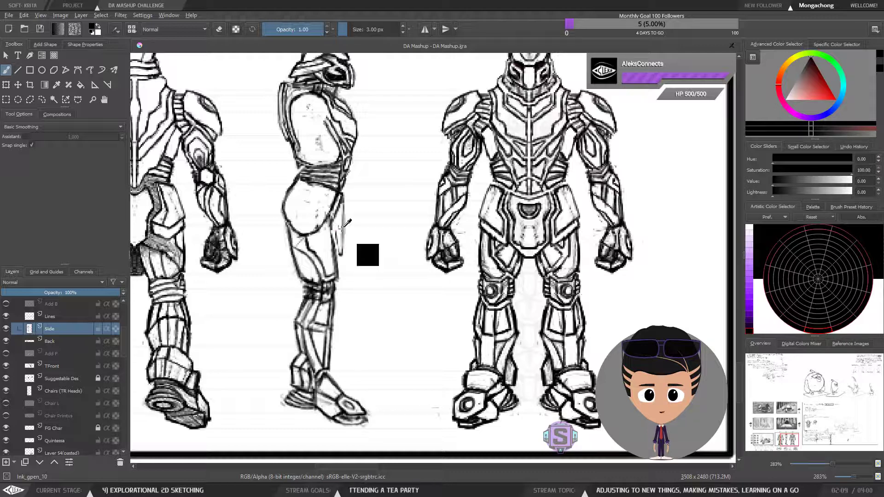
Redraw the front edge of the side view's hanging plate and add a second contour that widens it forward.
left_click_drag(343, 221, 341, 201)
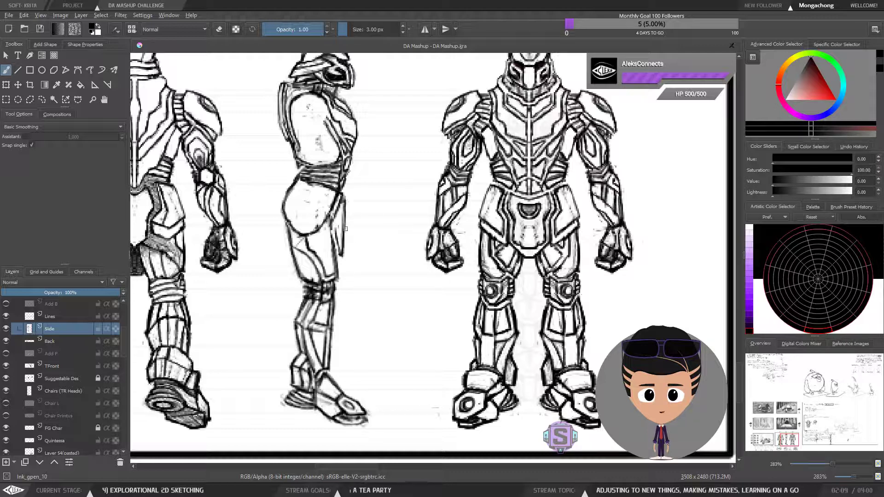
key("e")
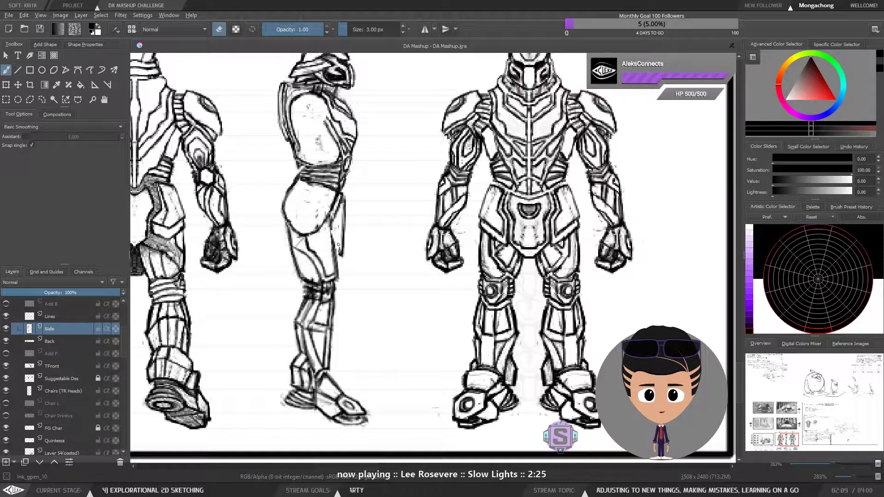
key("e")
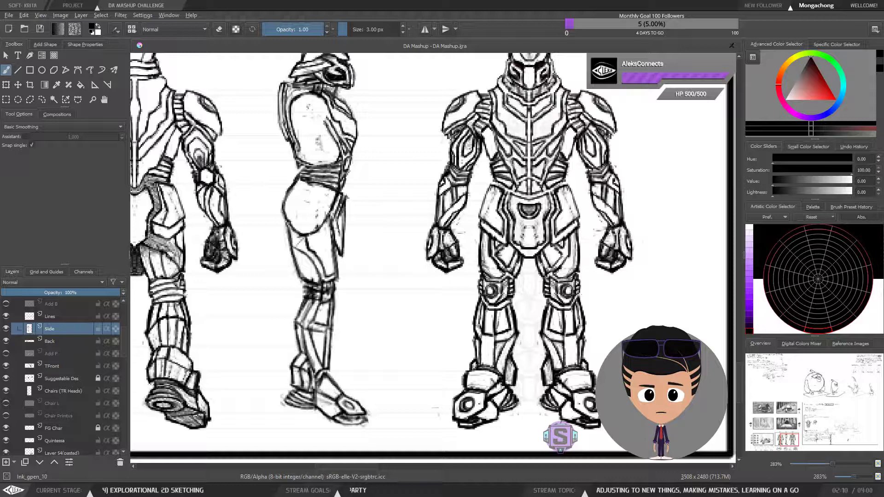
mouse_move(342, 234)
left_mouse_down()
mouse_move(342, 246)
mouse_move(346, 225)
mouse_move(347, 235)
left_mouse_up()
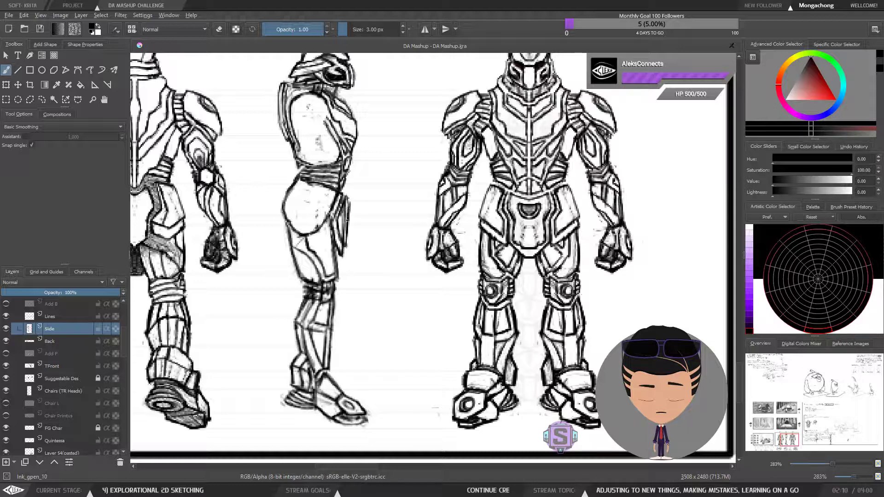
key("e")
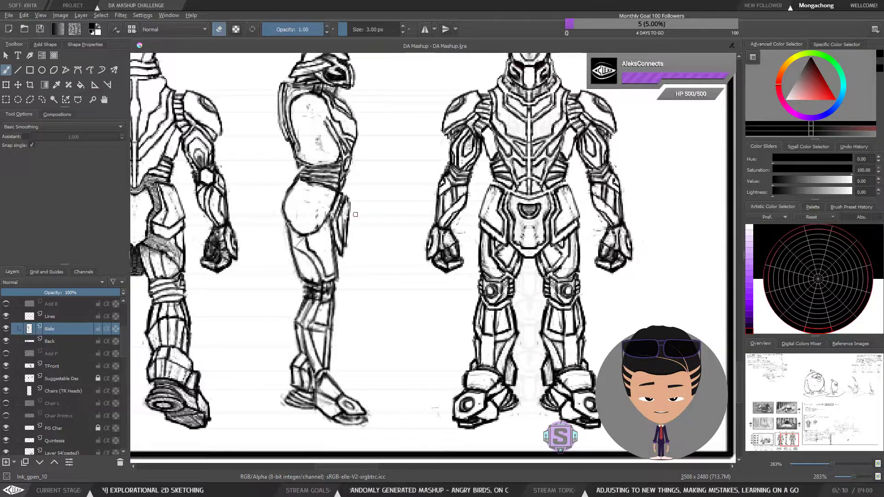
Clean up and reshape the lower tip of the side view's hanging plate with alternating drawing and erasing.
key("ctrl+minus")
key("ctrl+minus")
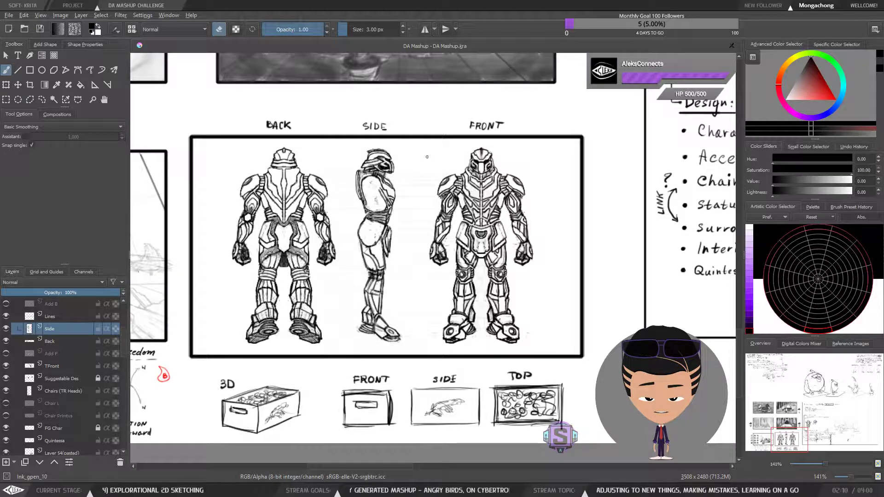
key("plus")
key("plus")
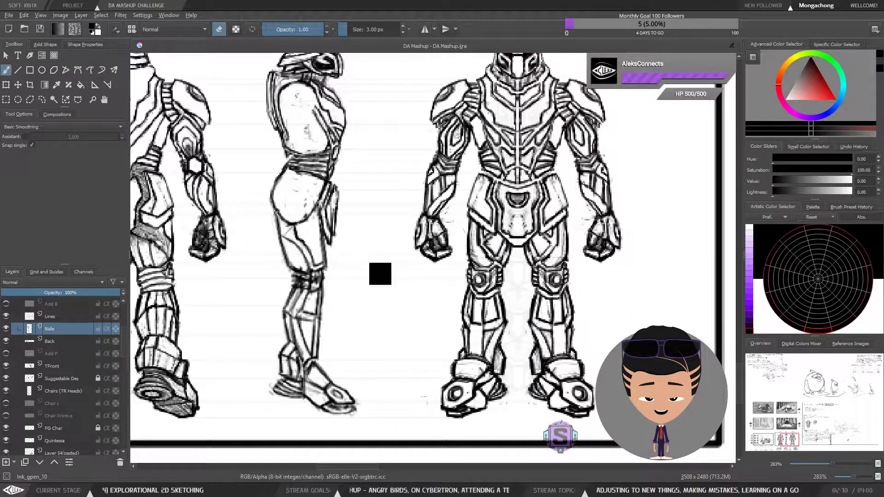
key("e")
left_click_drag(331, 244, 519, 257)
key("ctrl+z")
left_click_drag(363, 265, 404, 280)
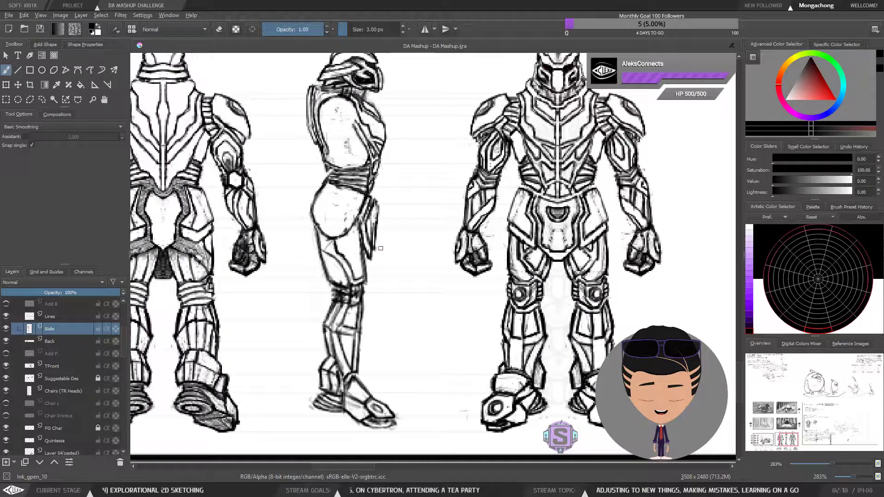
key("e")
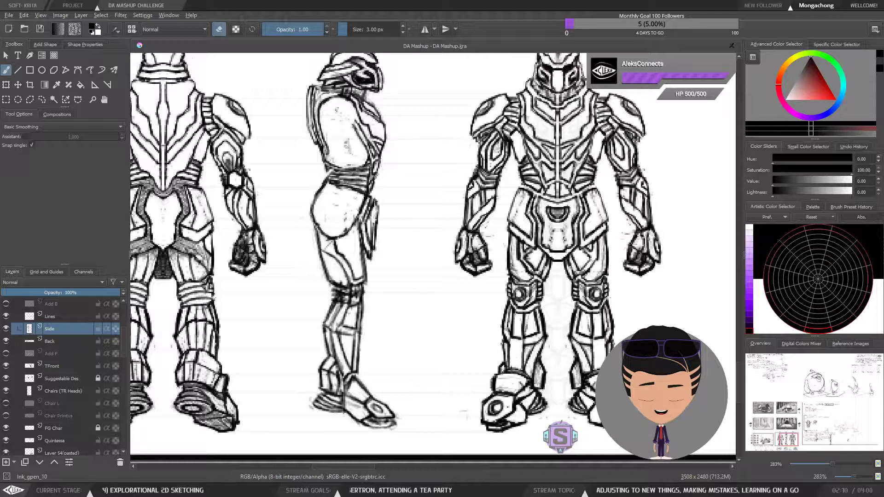
key("e")
key("e")
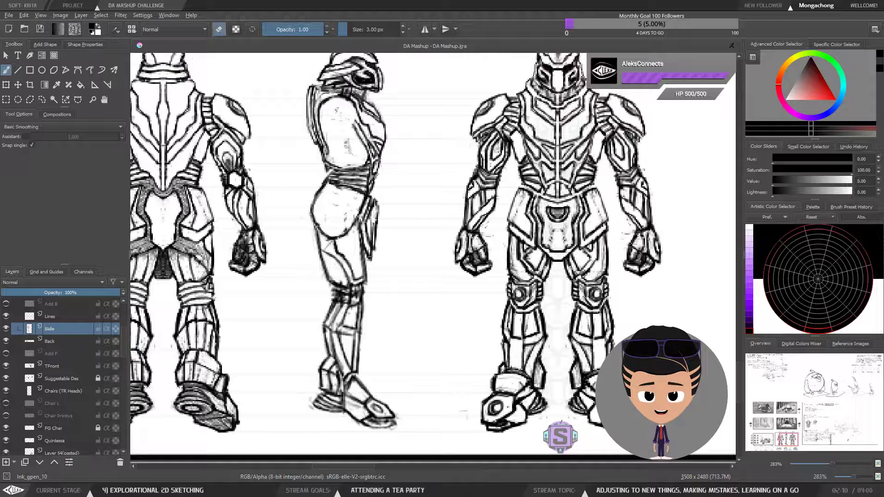
key("e")
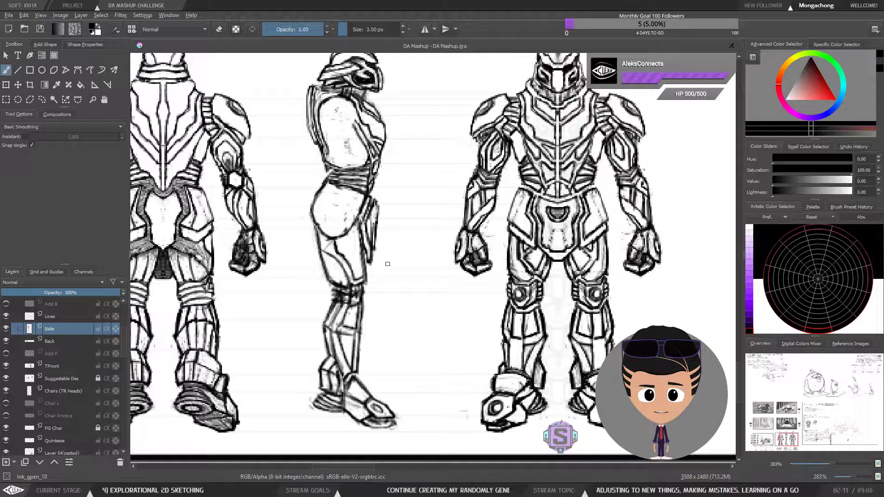
Erase along the front of the side view's thigh just below the hanging plate to clean its line.
scroll(388, 245, "down", 2)
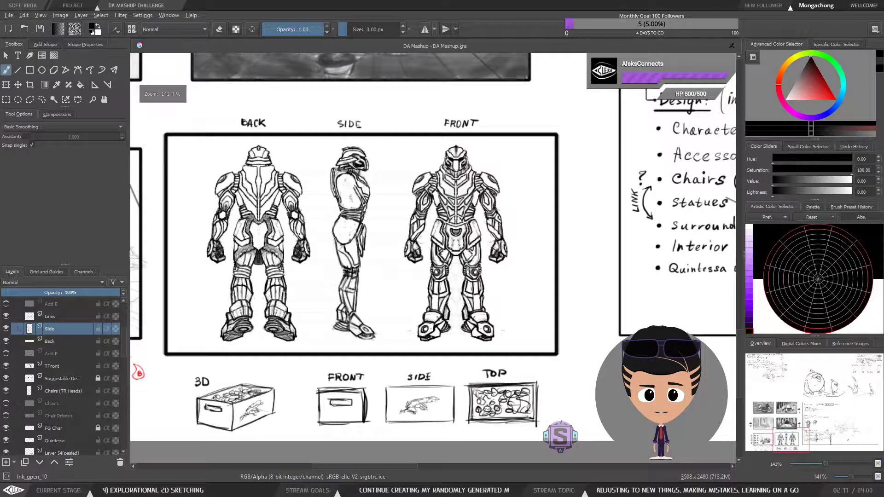
key("ctrl+plus")
key("ctrl+plus")
mouse_move(308, 261)
left_mouse_down()
mouse_move(337, 250)
mouse_move(313, 272)
left_mouse_up()
scroll(286, 245, "up", 1)
scroll(313, 242, "down", 1)
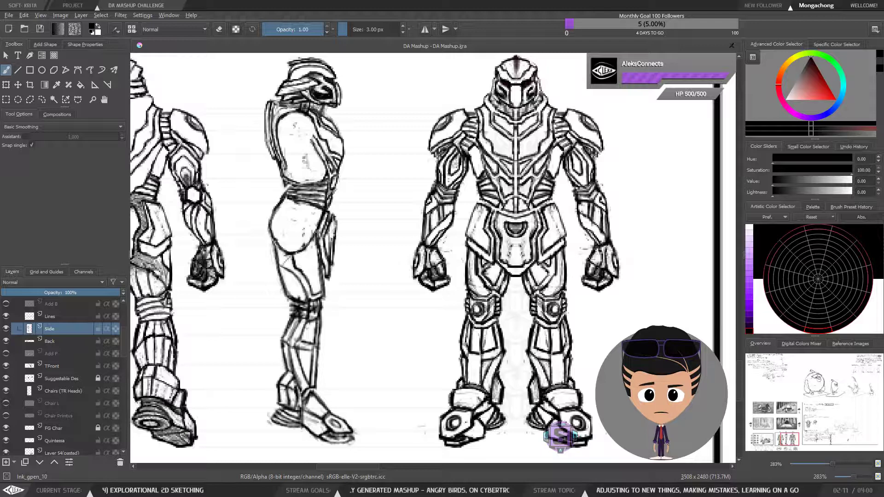
key("e")
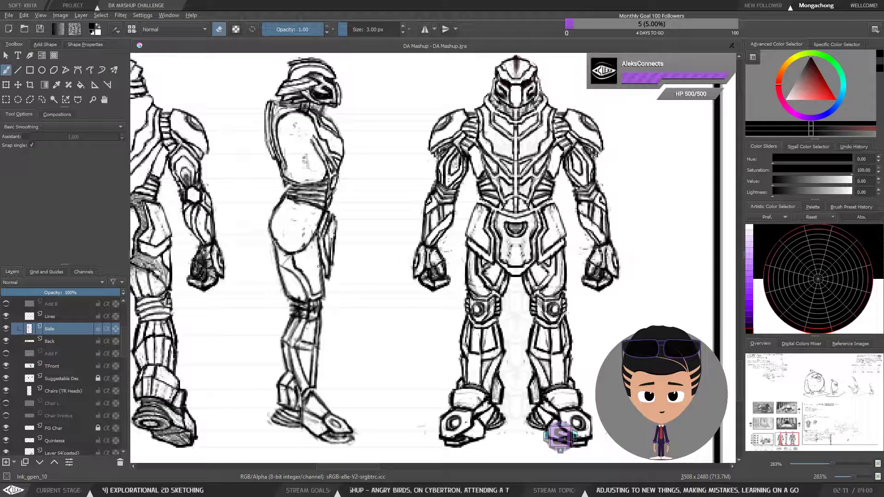
left_click_drag(322, 281, 321, 270)
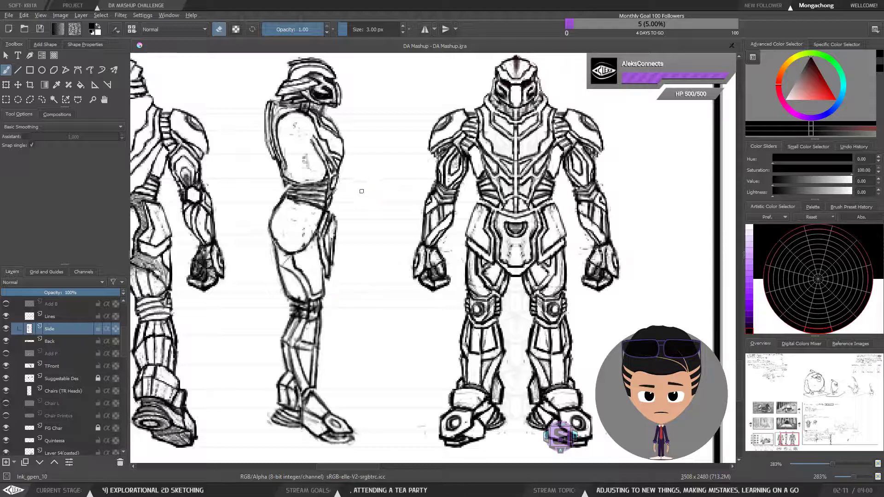
Examine the side view's hip and hanging plate against the front view and the whole turnaround.
key("ctrl+minus")
key("ctrl+minus")
key("ctrl+plus")
key("ctrl+plus")
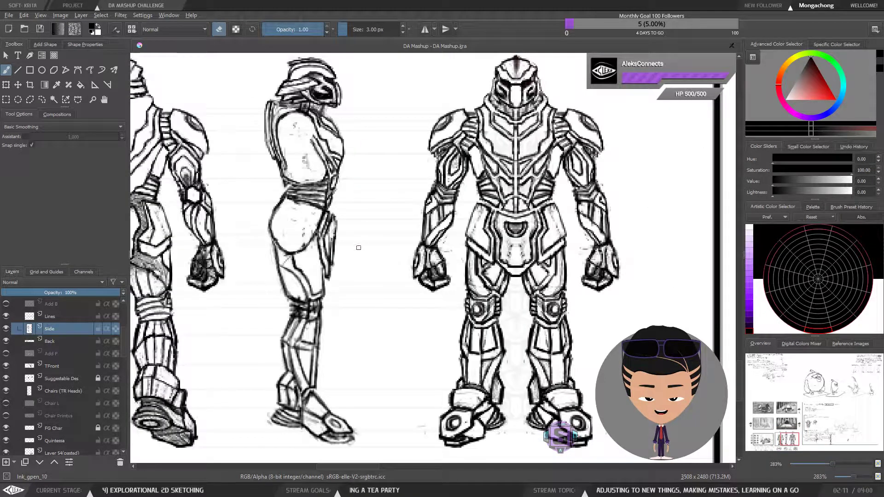
mouse_move(355, 247)
left_mouse_down()
mouse_move(282, 251)
mouse_move(290, 262)
left_mouse_up()
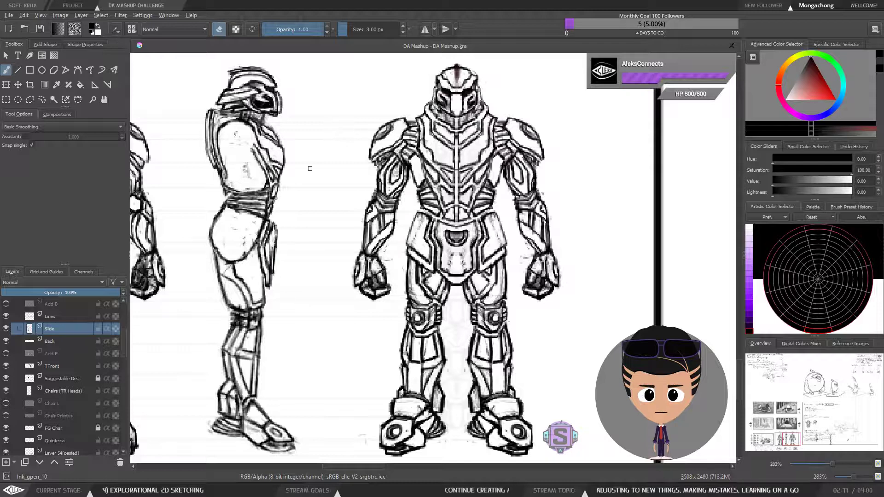
key("e")
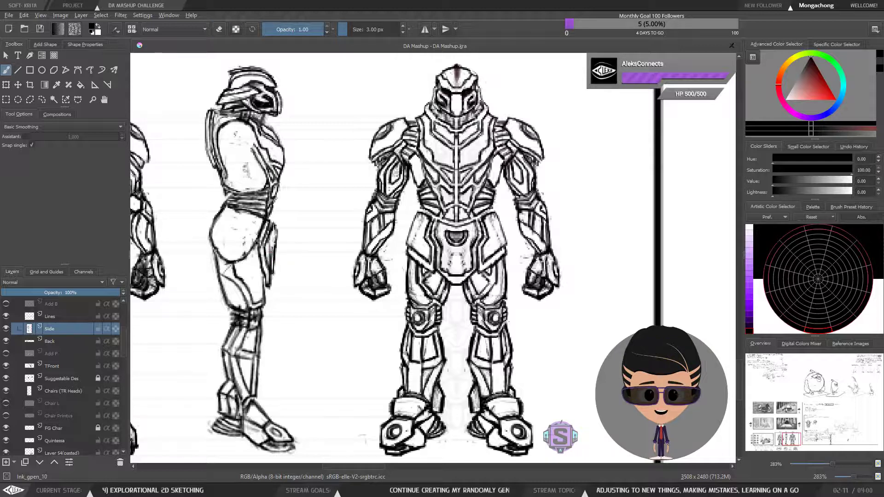
key("e")
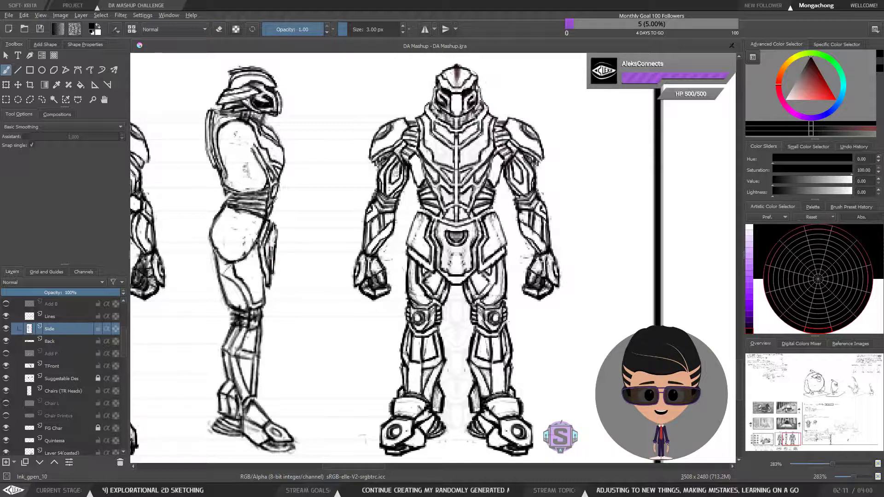
key("e")
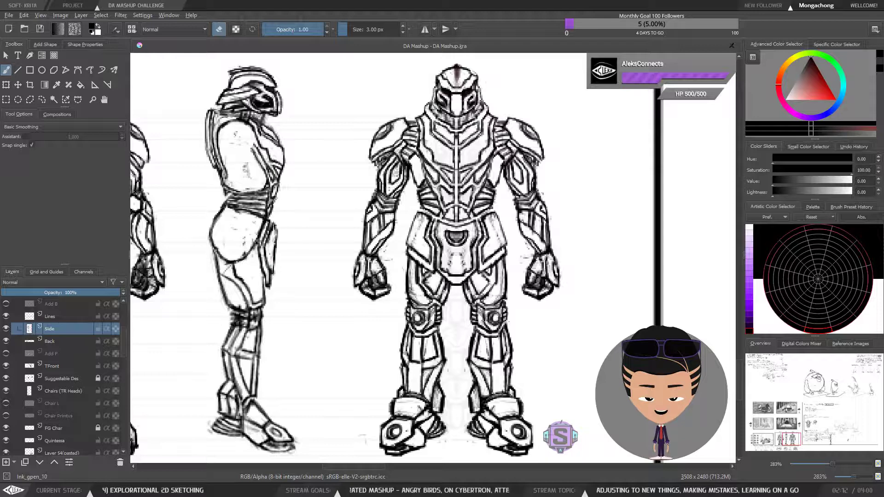
key("ctrl+minus")
key("ctrl+minus")
key("ctrl+plus")
key("ctrl+plus")
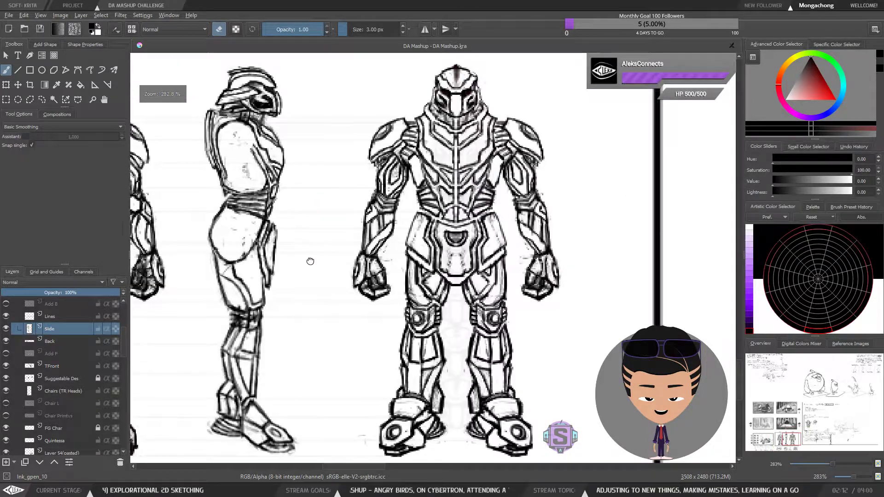
left_click_drag(310, 263, 327, 253)
Draw an angular lower edge on the side view's hip armor, with a point at the back above the thigh.
key("e")
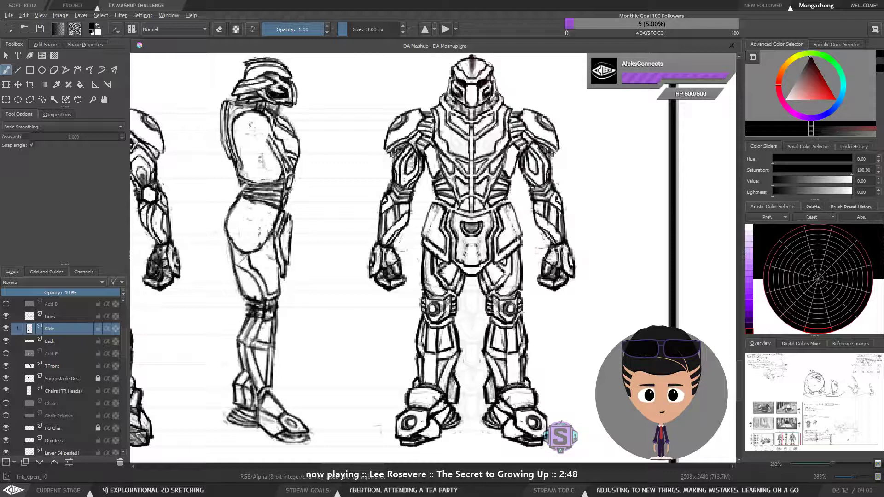
mouse_move(276, 260)
left_mouse_down()
mouse_move(260, 253)
mouse_move(273, 260)
left_mouse_up()
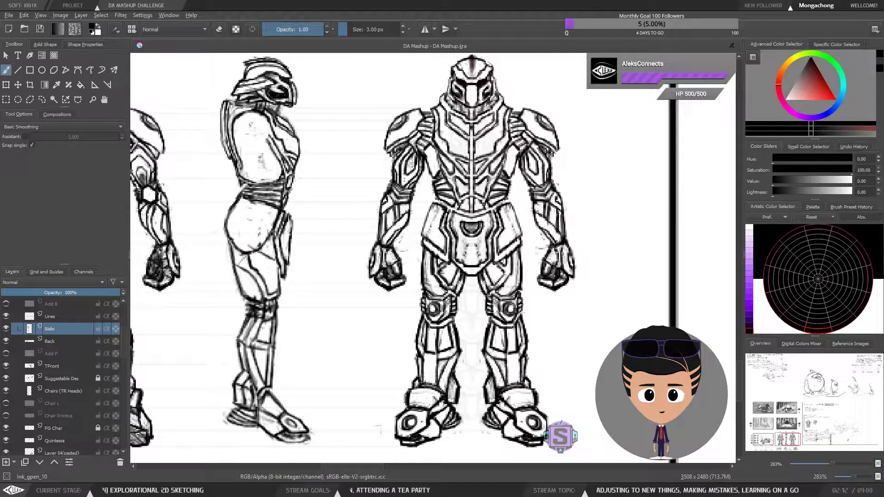
left_click_drag(246, 248, 341, 255)
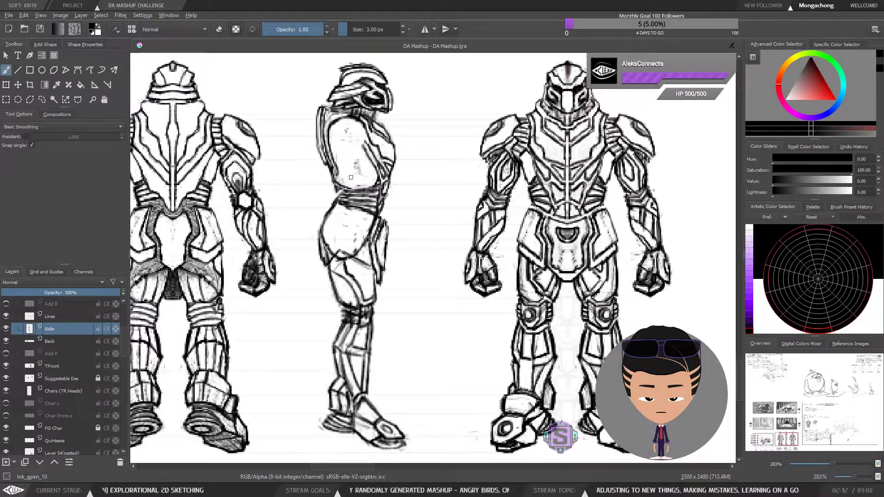
key("minus")
key("minus")
key("plus")
key("plus")
left_click_drag(350, 244, 368, 242)
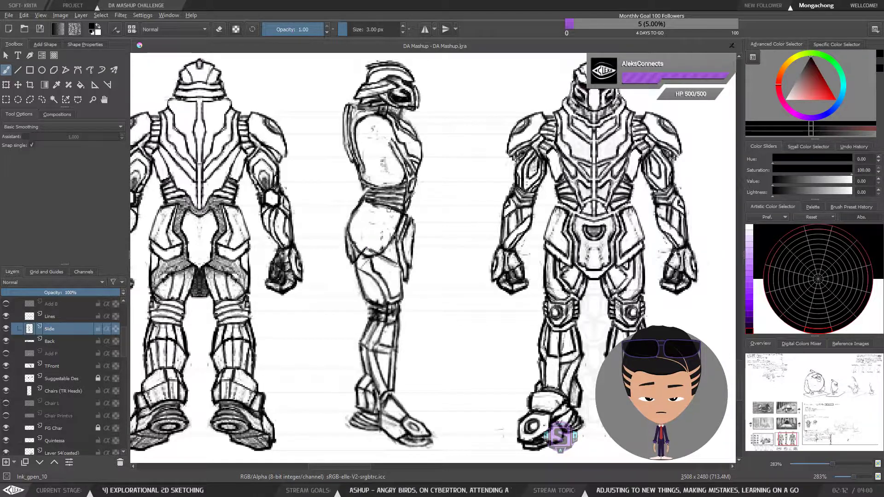
Sketch a loop around the side view's head, and undo it.
left_click_drag(449, 134, 423, 214)
mouse_move(401, 134)
left_mouse_down()
mouse_move(320, 138)
mouse_move(300, 161)
mouse_move(308, 178)
mouse_move(385, 145)
left_mouse_up()
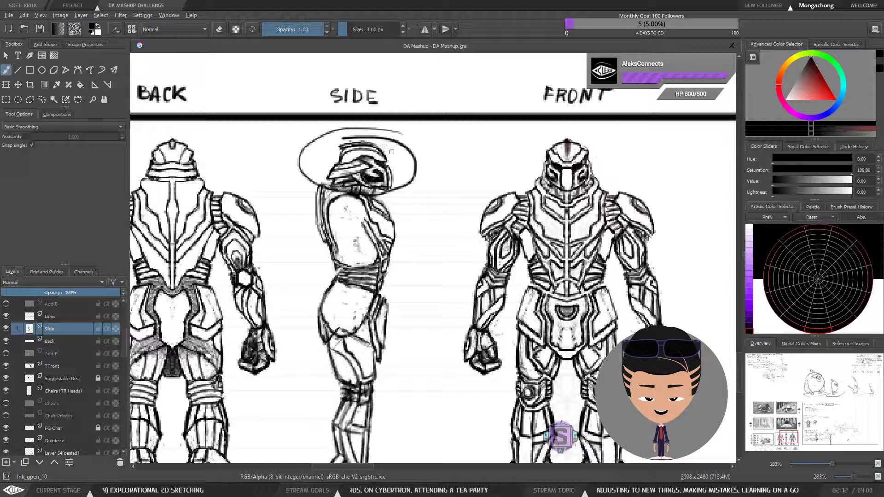
key("ctrl+z")
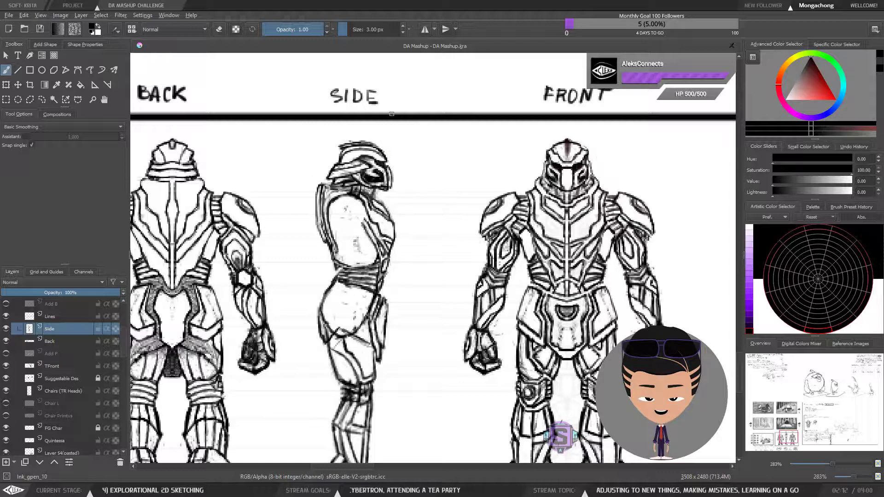
mouse_move(364, 231)
left_mouse_down()
mouse_move(379, 196)
mouse_move(412, 254)
left_mouse_up()
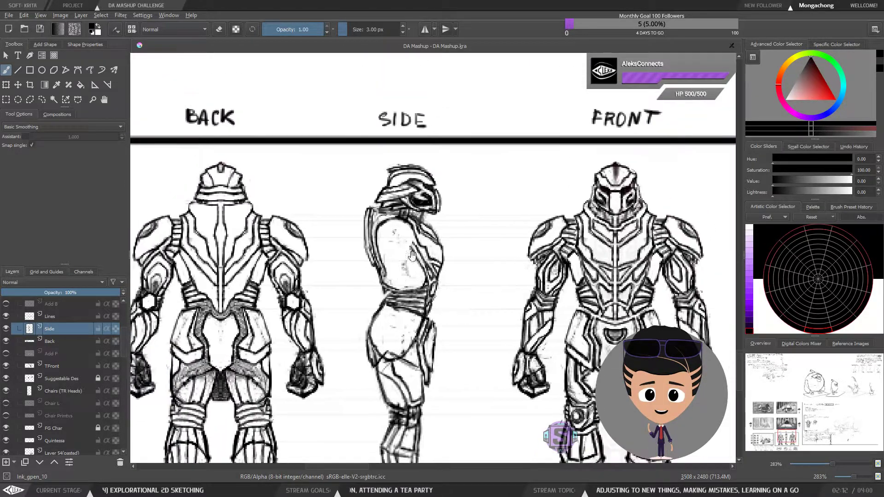
Sketch a skull profile with a rounded cranium and a jaw in the blank space between the side and front views.
left_click_drag(450, 174, 361, 280)
key("plus")
key("plus")
left_click_drag(446, 216, 315, 197)
mouse_move(348, 161)
left_mouse_down()
mouse_move(316, 191)
mouse_move(373, 239)
left_mouse_up()
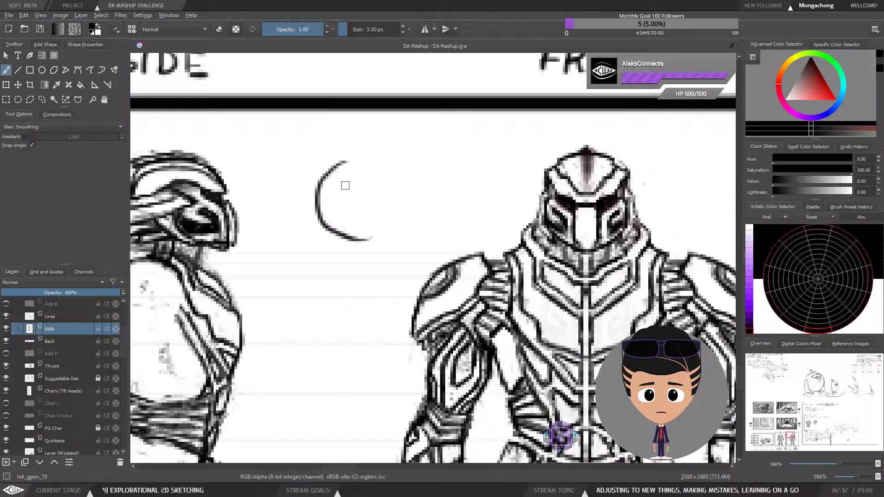
mouse_move(325, 222)
left_mouse_down()
mouse_move(405, 225)
mouse_move(362, 156)
mouse_move(421, 198)
mouse_move(431, 216)
left_mouse_up()
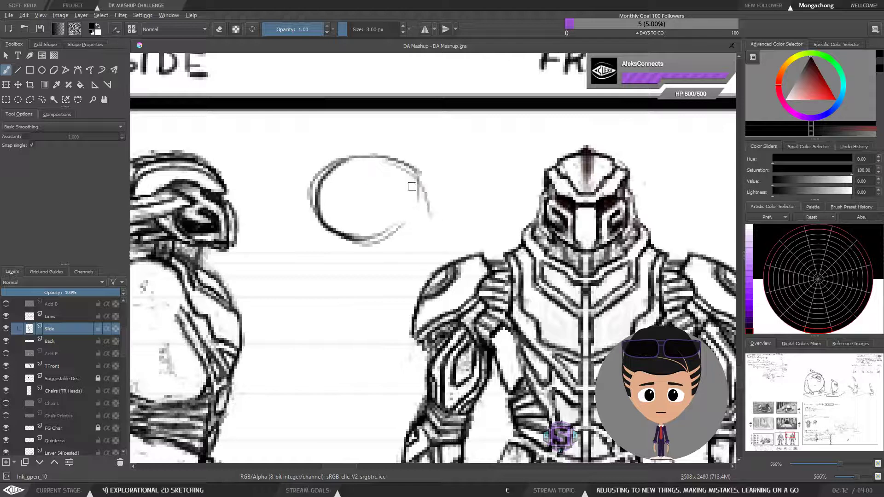
mouse_move(417, 173)
left_mouse_down()
mouse_move(428, 225)
mouse_move(430, 254)
left_mouse_up()
mouse_move(425, 198)
left_mouse_down()
mouse_move(431, 263)
mouse_move(403, 271)
mouse_move(410, 272)
mouse_move(384, 267)
mouse_move(368, 235)
left_mouse_up()
left_click_drag(382, 266, 367, 233)
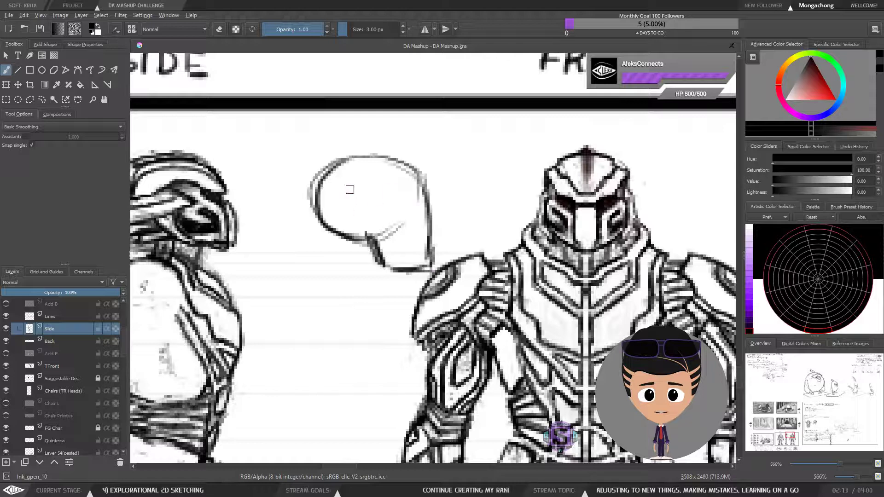
Sketch a vertical center line and horizontal guide lines across the skull profile, and undo them.
left_click_drag(371, 192, 371, 218)
left_click_drag(373, 154, 366, 235)
left_click_drag(368, 158, 368, 244)
left_click_drag(318, 194, 424, 194)
mouse_move(333, 178)
left_mouse_down()
mouse_move(355, 185)
mouse_move(394, 178)
left_mouse_up()
left_click_drag(381, 183, 384, 186)
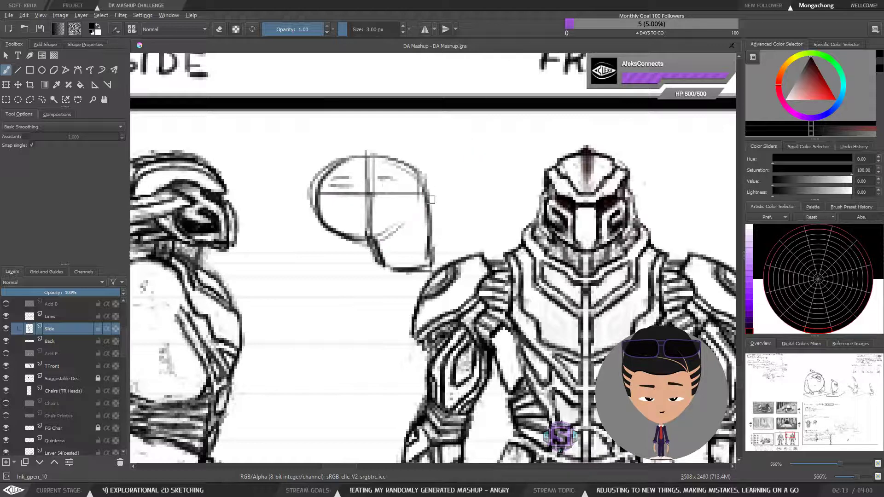
key("ctrl+z")
key("ctrl+z")
key("ctrl+z")
key("ctrl+z")
key("ctrl+z")
key("ctrl+z")
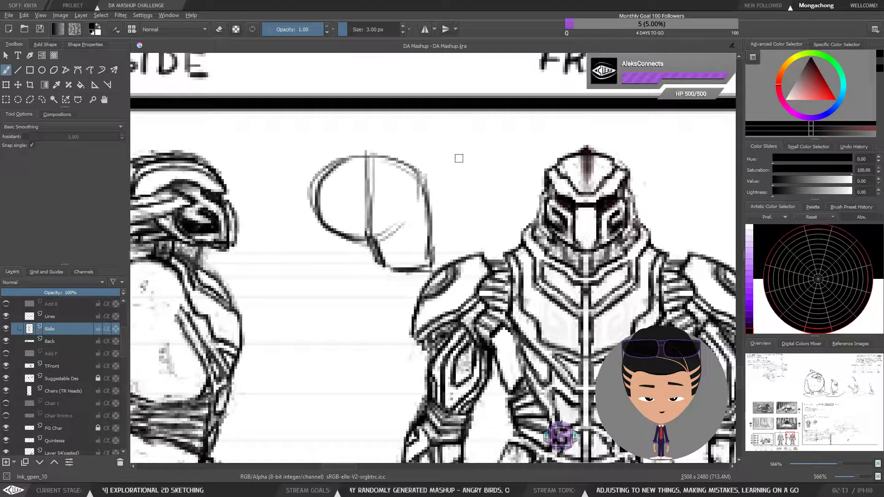
key("ctrl+z")
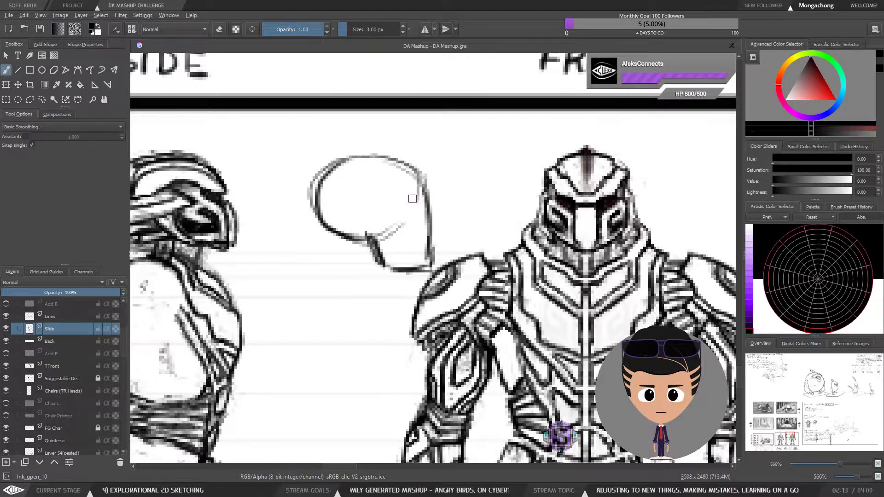
Draw a circle inside the skull profile, over the front part of the cranium.
key("minus")
key("minus")
key("plus")
key("plus")
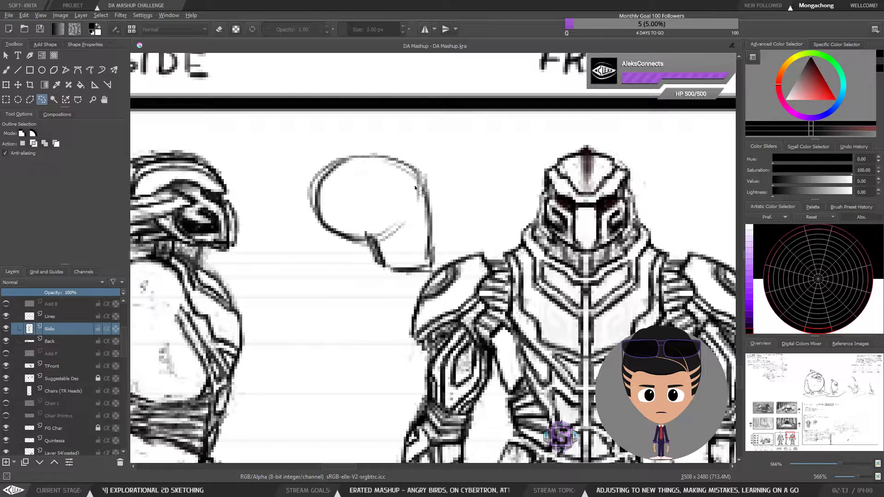
key("b")
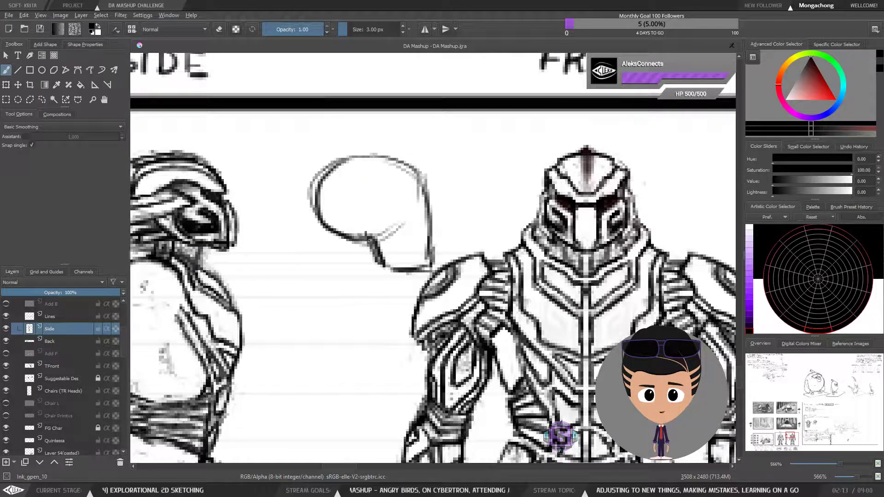
mouse_move(354, 235)
left_mouse_down()
mouse_move(346, 158)
mouse_move(333, 202)
mouse_move(352, 230)
left_mouse_up()
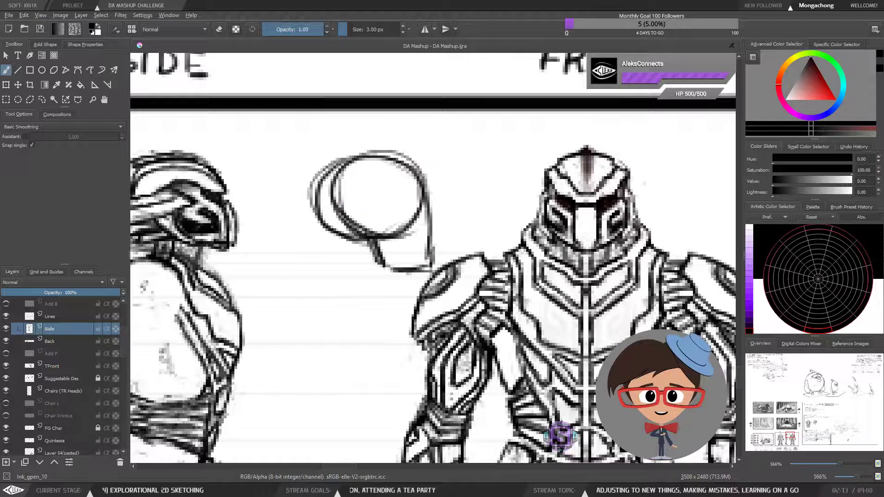
Sketch a hair outline over the top and back of the skull profile, and undo it.
mouse_move(380, 142)
left_mouse_down()
mouse_move(334, 149)
mouse_move(311, 166)
mouse_move(292, 213)
mouse_move(290, 276)
mouse_move(322, 299)
mouse_move(352, 301)
left_mouse_up()
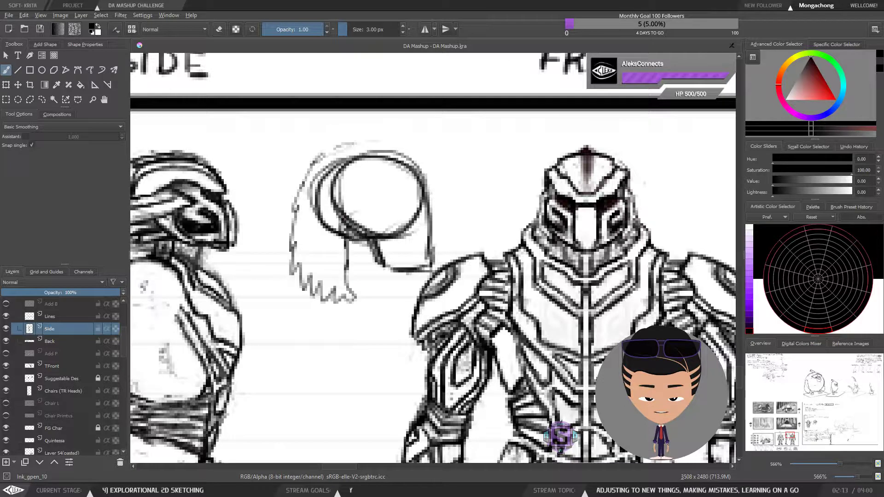
key("ctrl+z")
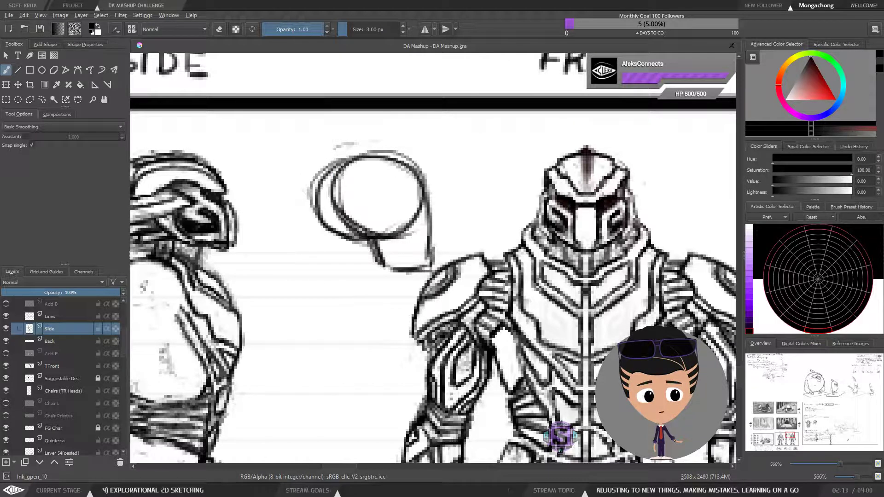
mouse_move(349, 159)
left_mouse_down()
mouse_move(308, 183)
mouse_move(295, 205)
mouse_move(302, 238)
mouse_move(332, 179)
mouse_move(324, 253)
mouse_move(329, 183)
left_mouse_up()
key("ctrl+z")
key("ctrl+z")
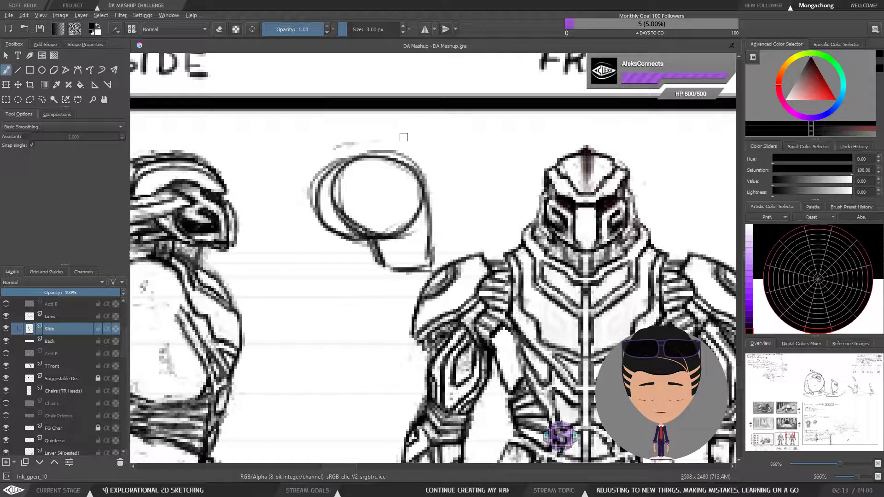
Sketch arrows pointing at the top of the skull profile, and undo the most recent ones.
mouse_move(421, 179)
left_mouse_down()
mouse_move(405, 164)
mouse_move(362, 157)
mouse_move(329, 163)
mouse_move(402, 160)
mouse_move(372, 179)
mouse_move(392, 171)
left_mouse_up()
left_click_drag(361, 133, 358, 179)
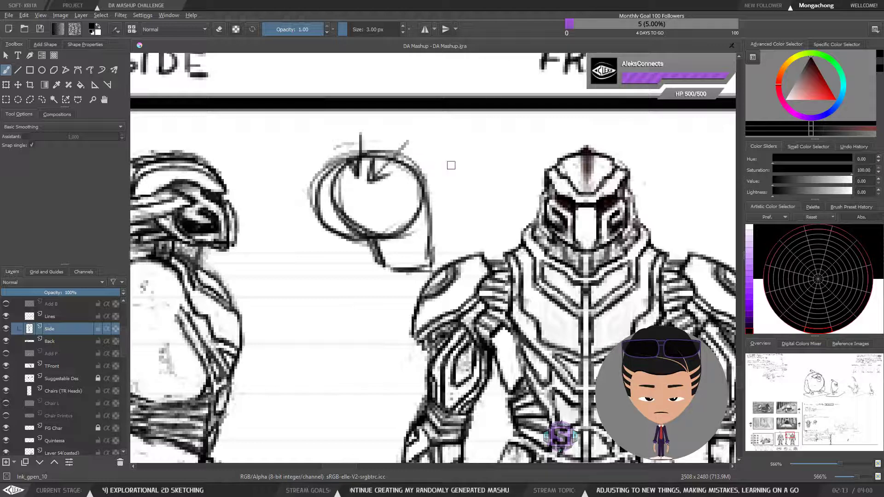
mouse_move(453, 163)
left_mouse_down()
mouse_move(394, 191)
mouse_move(421, 189)
left_mouse_up()
key("ctrl+z")
key("ctrl+z")
key("ctrl+z")
key("ctrl+z")
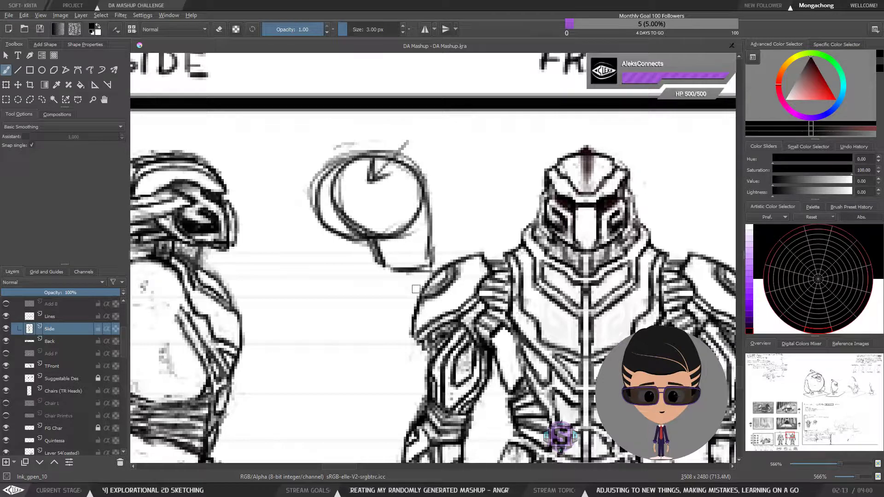
Select the whole skull study between the side and front views with a freehand outline, delete it and deselect.
key("l")
mouse_move(412, 292)
left_mouse_down()
mouse_move(480, 210)
mouse_move(345, 137)
mouse_move(366, 297)
mouse_move(411, 293)
left_mouse_up()
key("Delete")
key("ctrl+shift+a")
key("b")
key("minus")
key("minus")
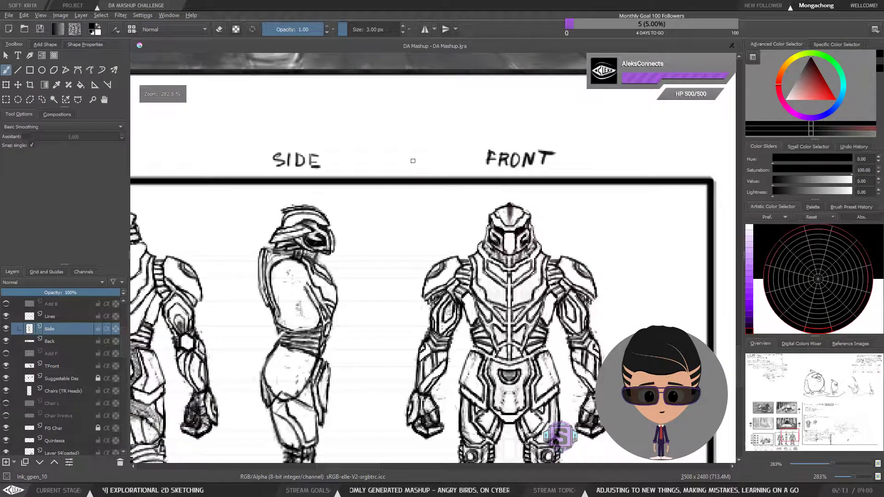
Erase the stray marks inside the blank arm area of the side view's upper torso.
left_click_drag(359, 311, 402, 195)
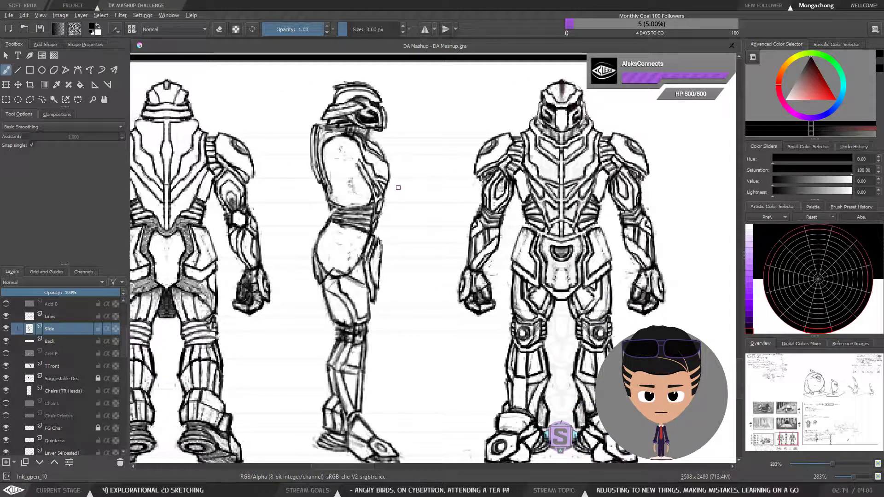
scroll(411, 138, "down", 1)
scroll(408, 156, "up", 1)
left_click_drag(408, 156, 448, 204)
key("e")
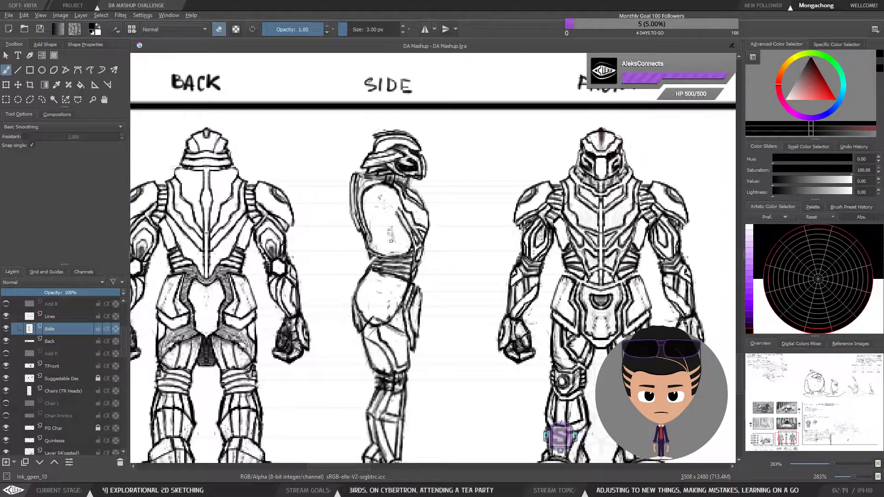
left_click_drag(391, 241, 396, 235)
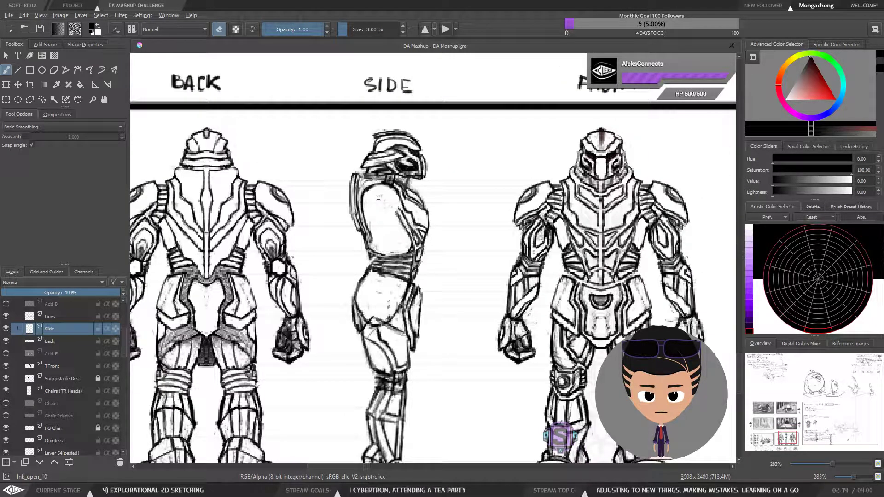
key("ctrl+minus")
key("ctrl+minus")
key("ctrl+plus")
key("ctrl+plus")
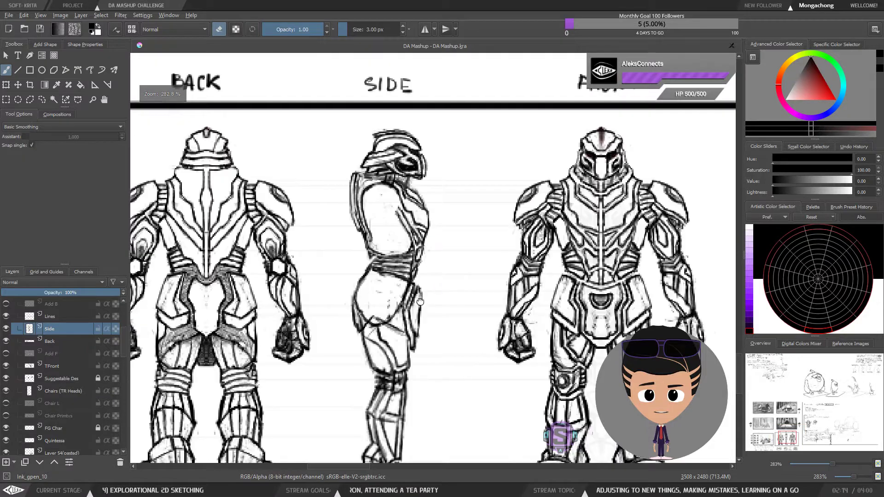
Erase the leftover curved line along the bottom of the side view's hip armor, keeping the angular edge.
left_click_drag(421, 302, 444, 226)
key("ctrl+plus")
key("ctrl+plus")
key("e")
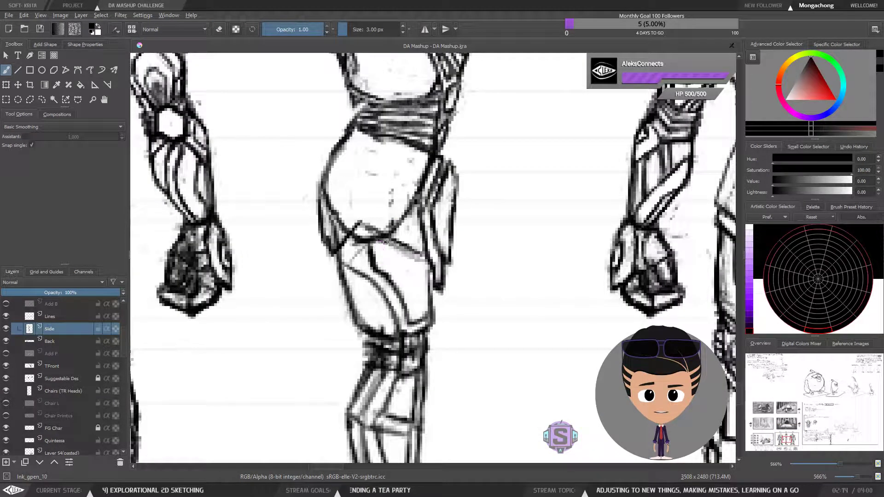
key("e")
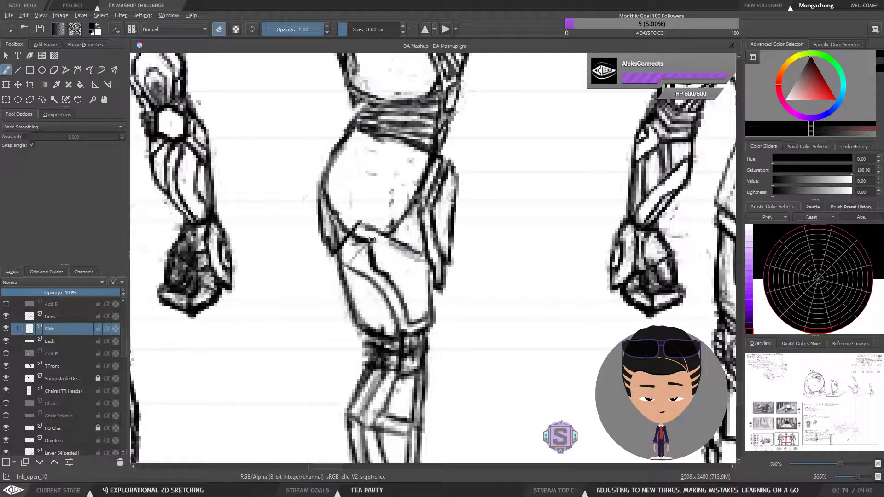
mouse_move(372, 239)
left_mouse_down()
mouse_move(406, 210)
mouse_move(411, 164)
mouse_move(396, 255)
mouse_move(475, 278)
mouse_move(489, 276)
mouse_move(480, 264)
mouse_move(498, 268)
mouse_move(458, 283)
mouse_move(476, 283)
mouse_move(438, 269)
left_mouse_up()
key("ctrl+minus")
key("ctrl+minus")
key("ctrl+plus")
key("ctrl+plus")
key("ctrl+minus")
key("ctrl+minus")
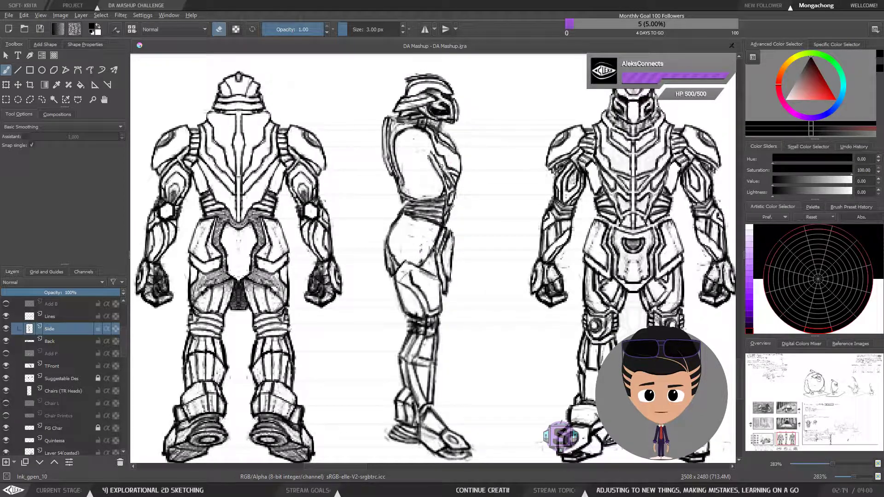
Redraw and clean up the outline of the side view's hanging front plate.
key("e")
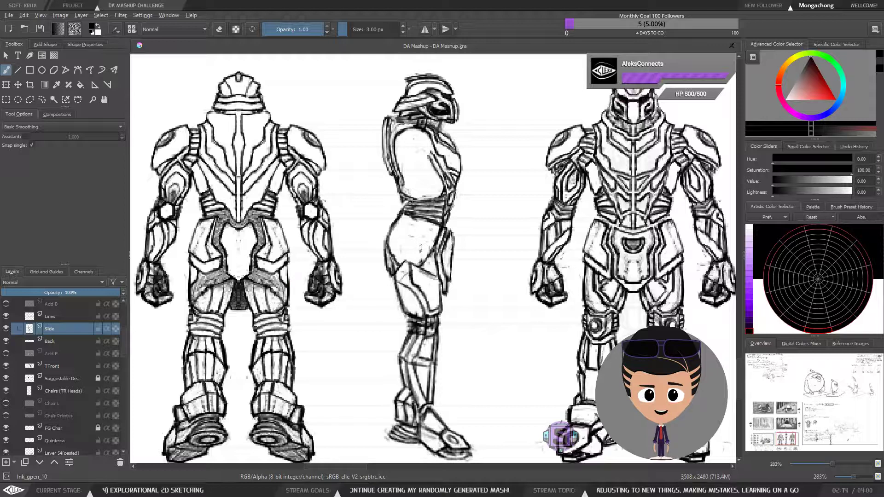
mouse_move(443, 269)
left_mouse_down()
mouse_move(419, 295)
mouse_move(418, 287)
left_mouse_up()
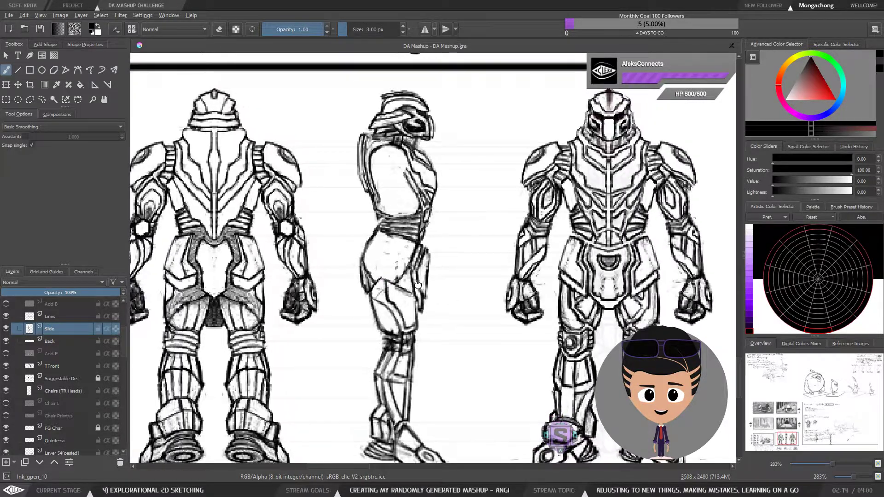
key("e")
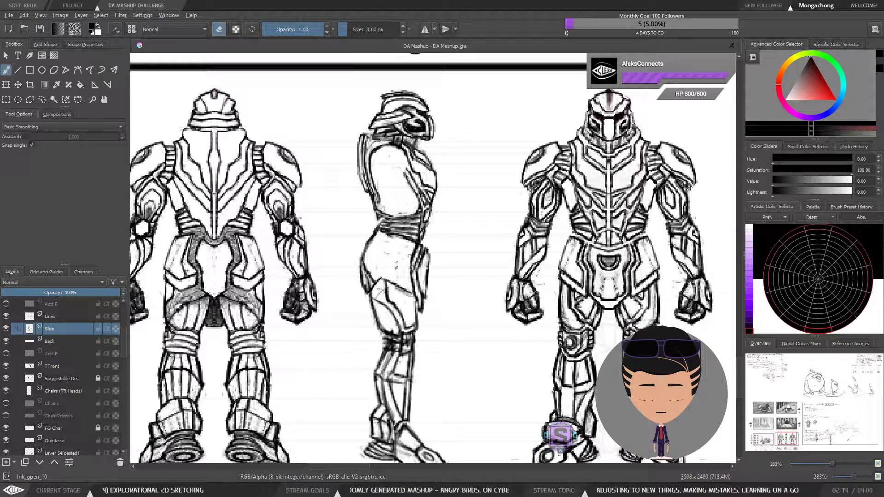
left_click_drag(430, 246, 431, 238)
key("e")
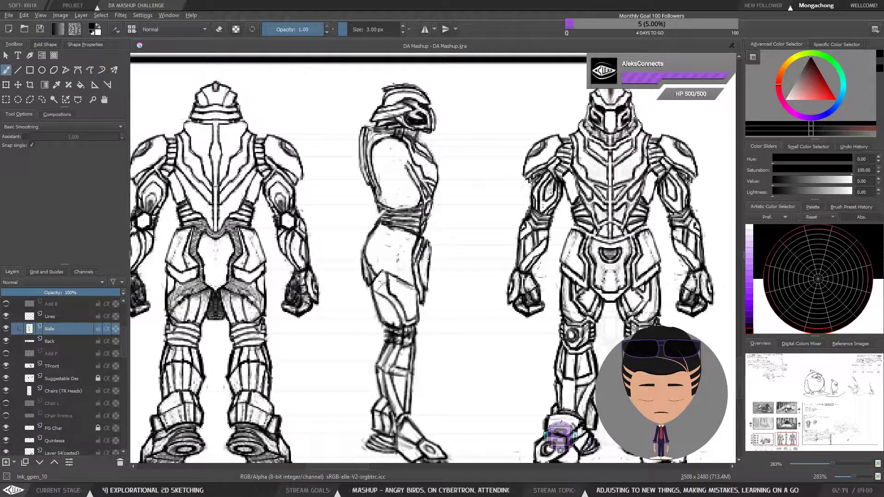
key("e")
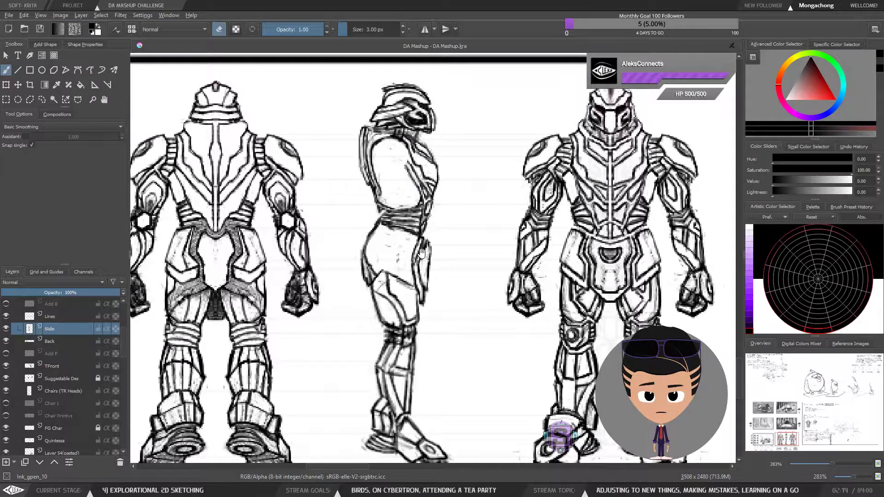
mouse_move(418, 258)
left_mouse_down()
mouse_move(426, 272)
mouse_move(416, 263)
mouse_move(419, 290)
mouse_move(434, 274)
mouse_move(436, 286)
left_mouse_up()
key("e")
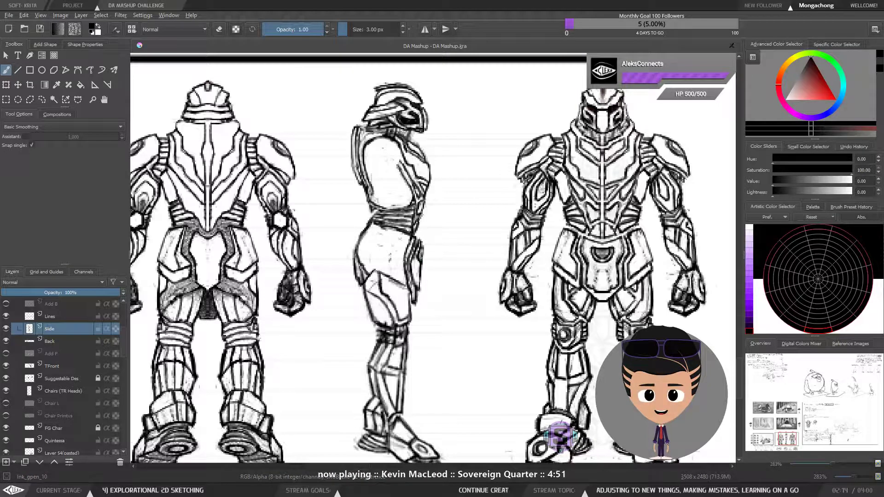
Refine the upper front edge of the side view's hanging plate by alternately erasing and redrawing it.
key("e")
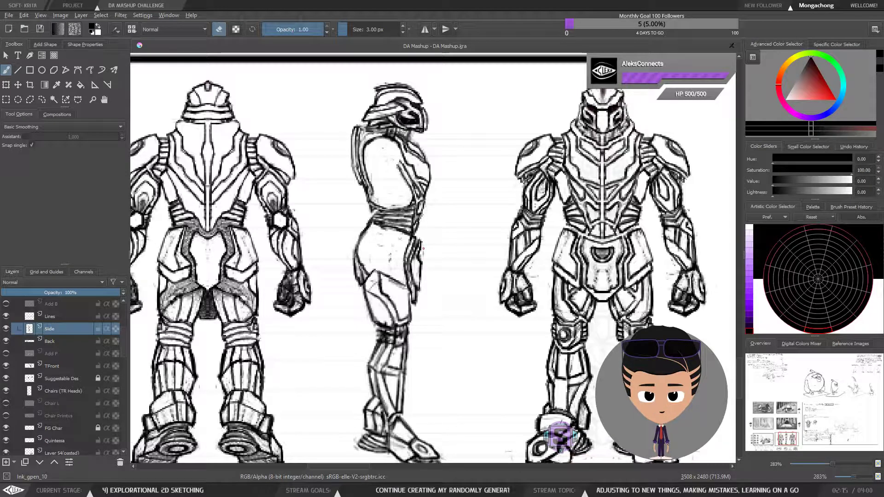
key("e")
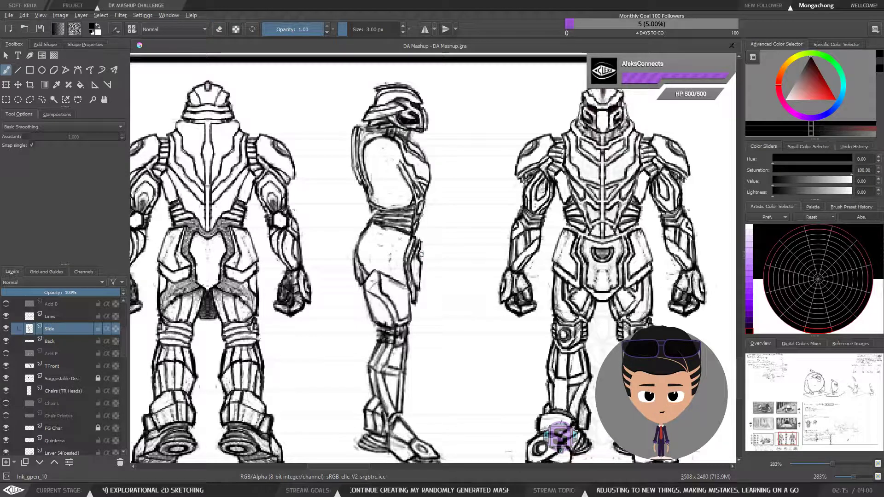
key("e")
key("e")
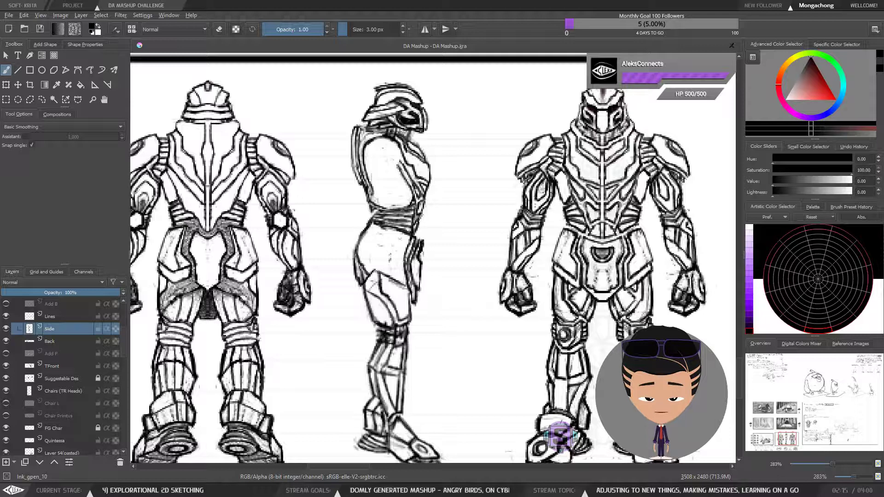
key("e")
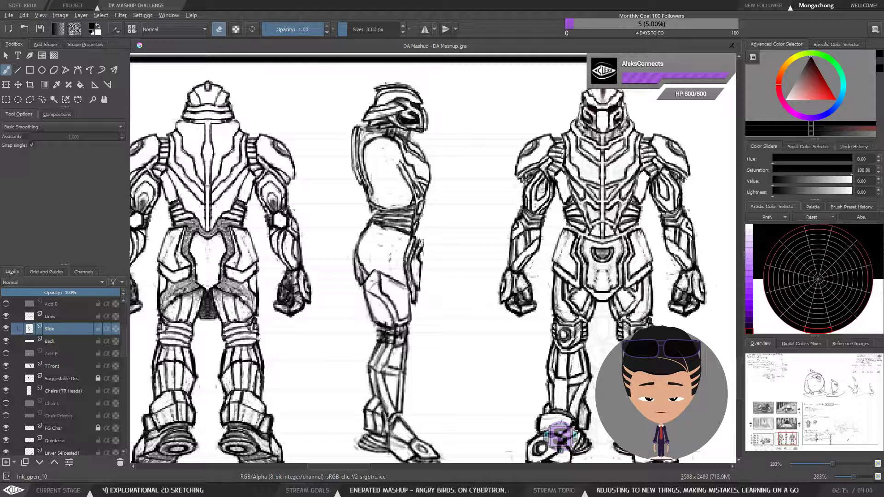
key("e")
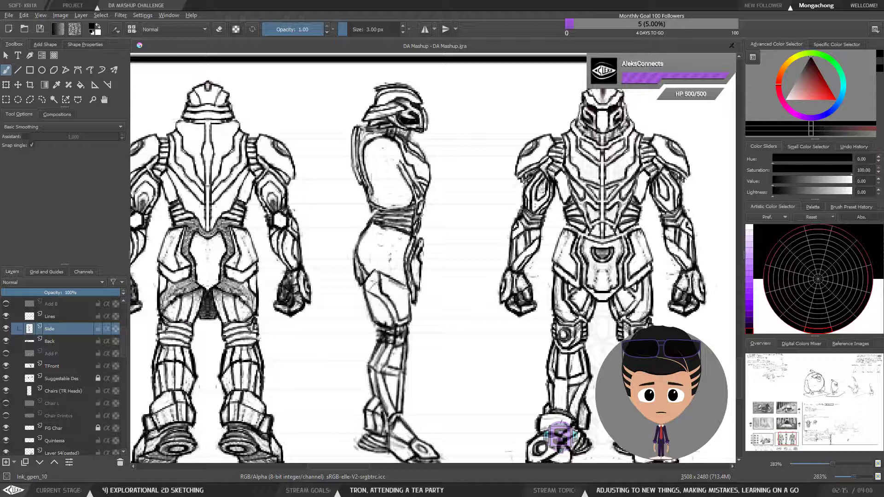
Draw a small armor piece at the front of the side view's waist, above the hanging plate.
left_click_drag(425, 206, 418, 228)
key("e")
key("e")
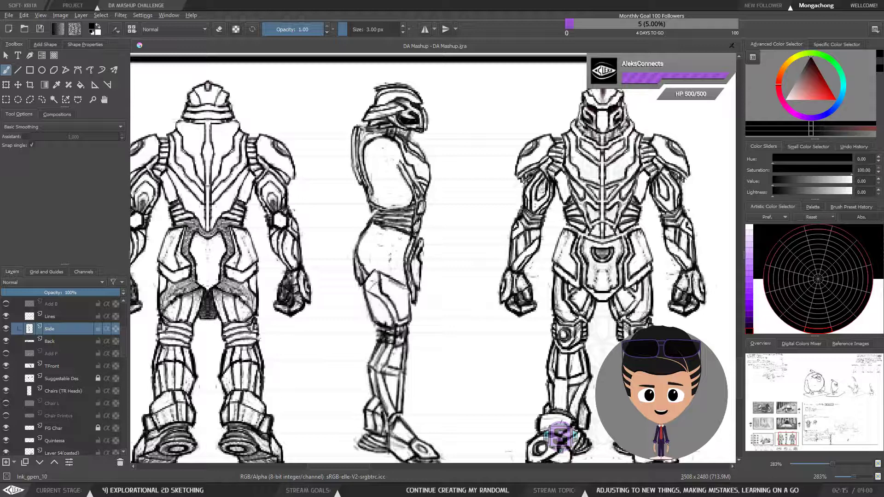
left_click_drag(430, 170, 385, 225)
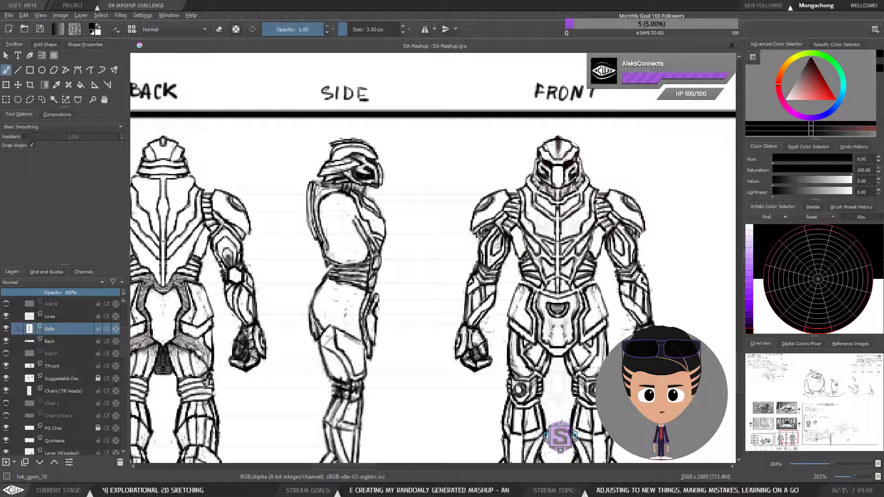
Touch up the side view's torso and waist linework, alternating between erasing and drawing.
key("e")
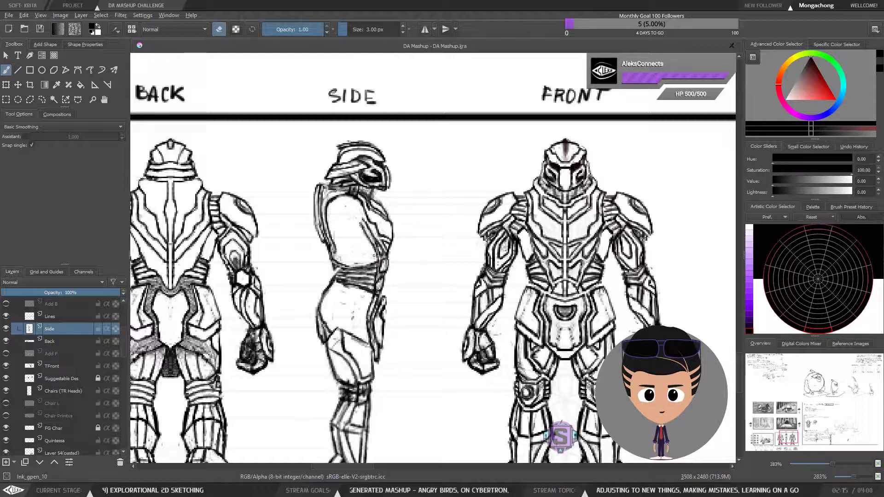
left_click_drag(407, 267, 416, 269)
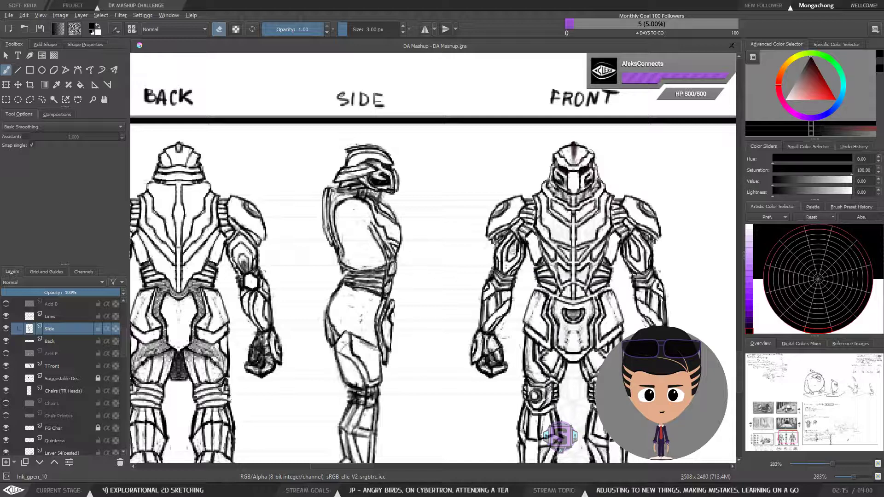
key("e")
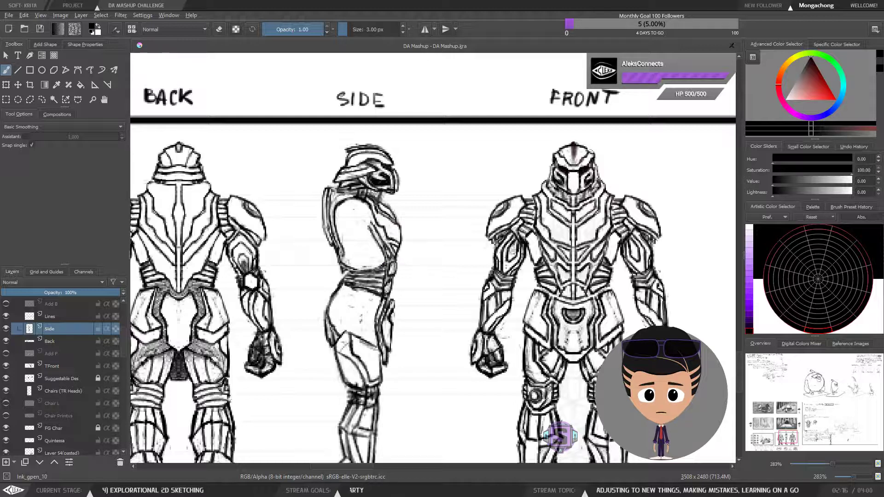
key("e")
key("e")
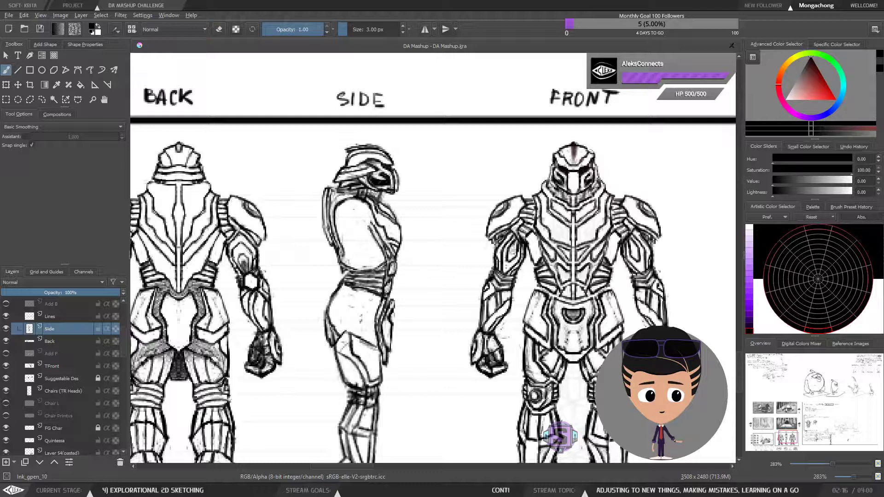
mouse_move(393, 241)
left_mouse_down()
mouse_move(397, 251)
mouse_move(356, 251)
left_mouse_up()
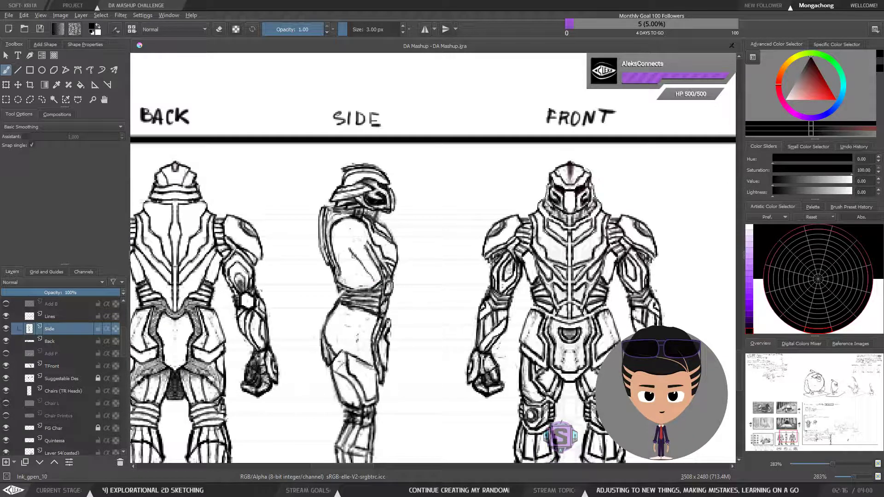
left_click_drag(371, 280, 448, 264)
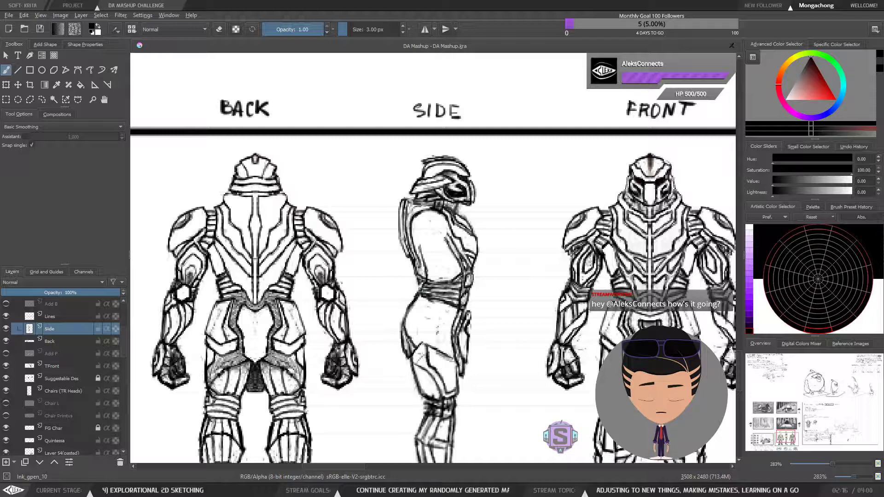
Refine the lower back edge of the side view's torso, just above the waist bands.
key("e")
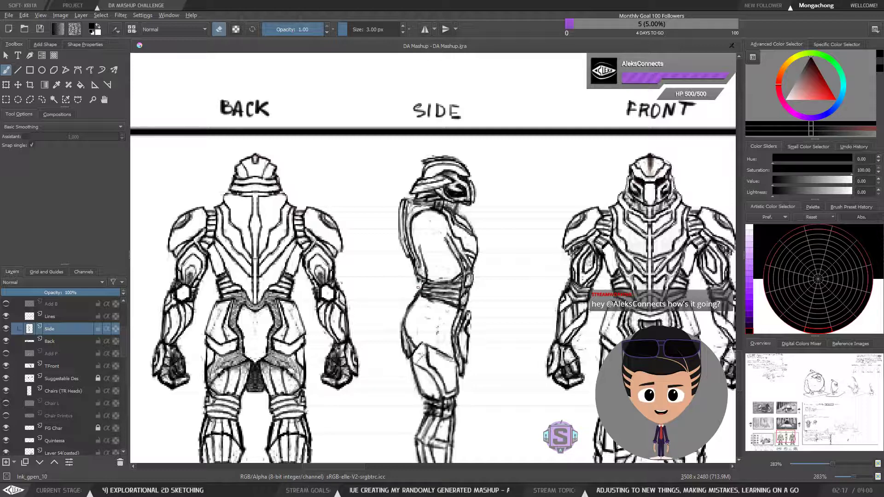
key("e")
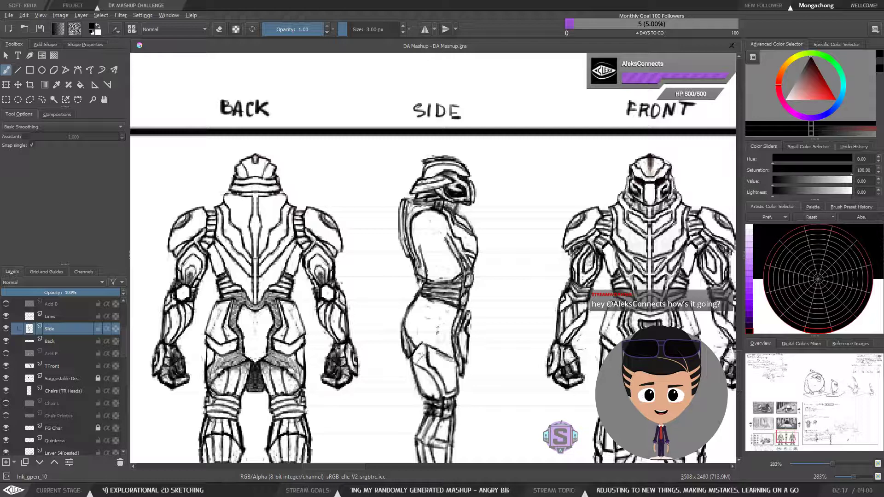
key("e")
left_click_drag(420, 286, 415, 267)
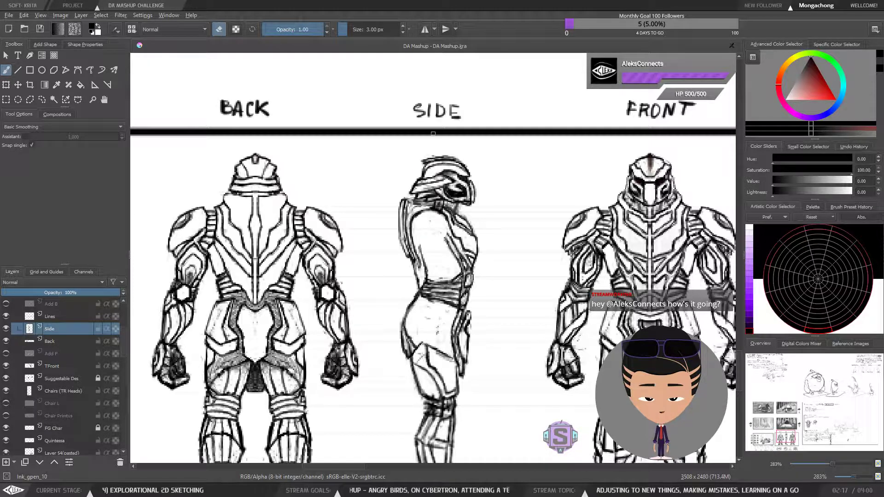
Draw short radiating rib lines around the back and top of the side view's shoulder socket.
key("e")
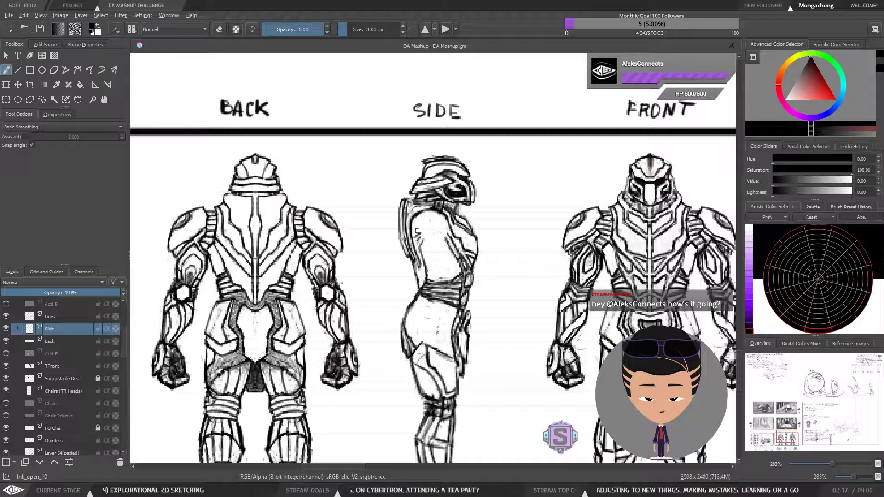
mouse_move(420, 230)
left_mouse_down()
mouse_move(414, 227)
mouse_move(425, 215)
mouse_move(410, 227)
left_mouse_up()
left_click_drag(418, 241, 416, 241)
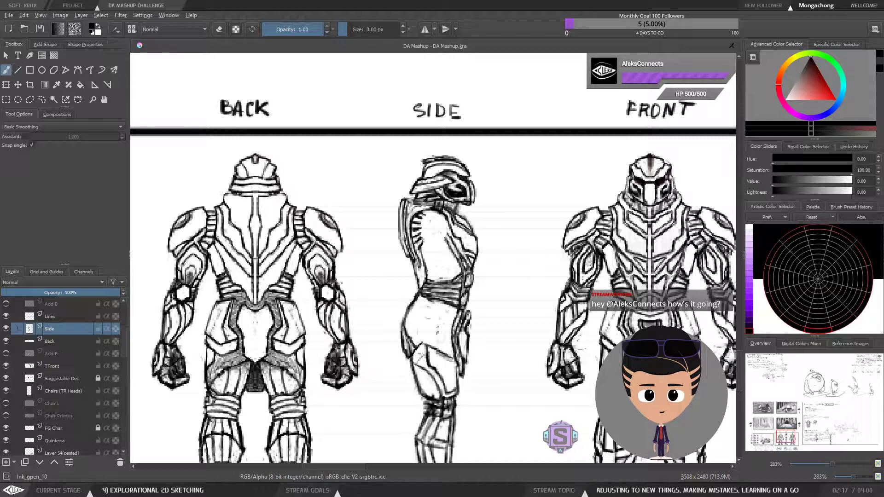
left_click_drag(419, 252, 413, 246)
key("e")
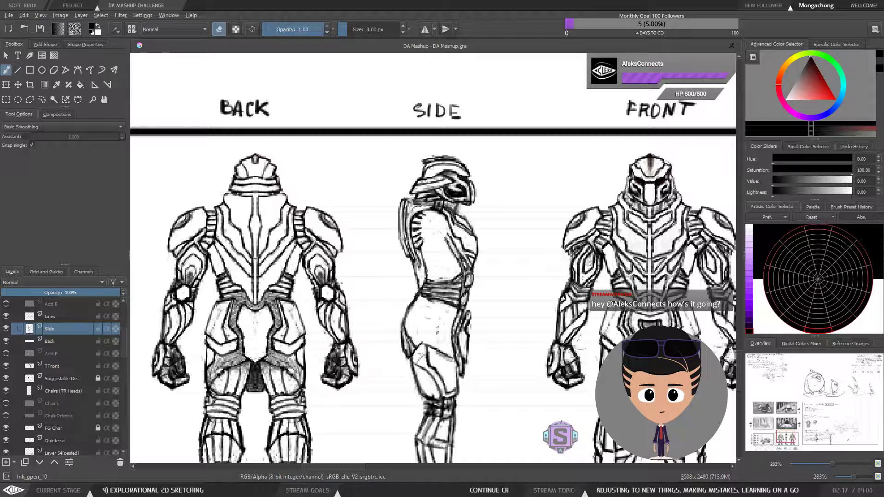
key("e")
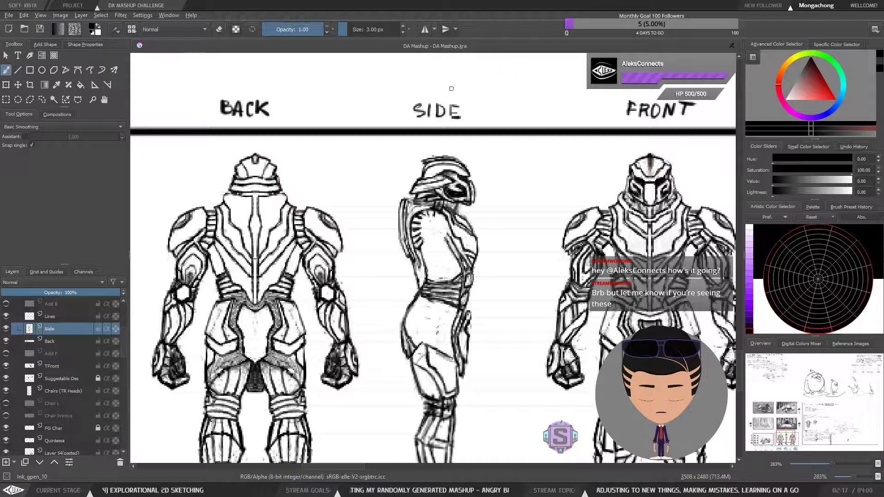
left_click_drag(431, 247, 430, 254)
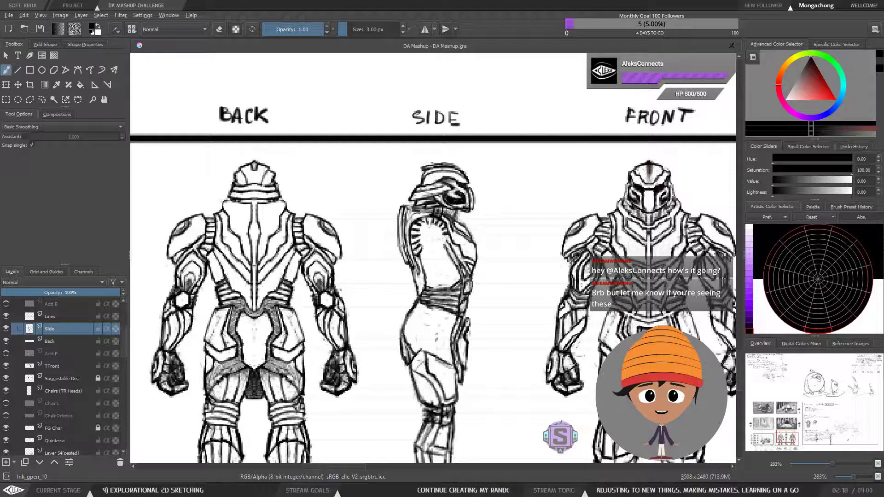
left_click_drag(429, 222, 419, 216)
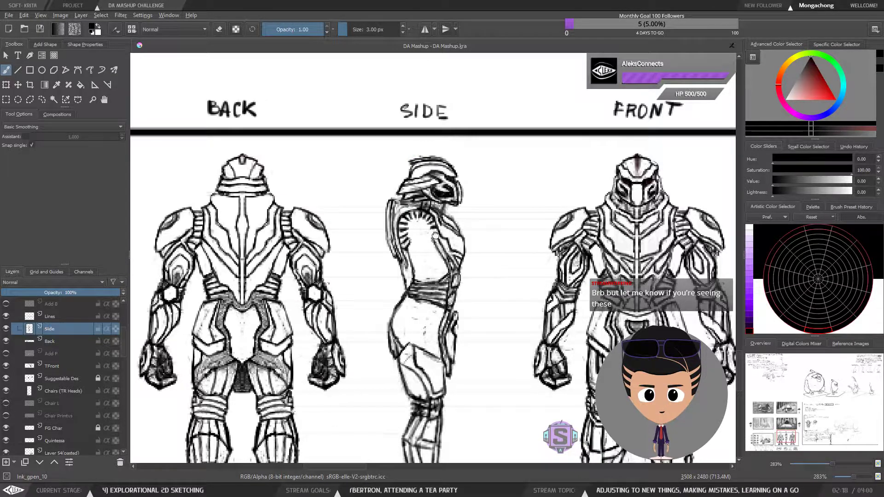
Reduce the brush size to 2 px and refine the ribs of the side view's shoulder socket with finer lines.
mouse_move(435, 235)
left_mouse_down()
mouse_move(402, 183)
mouse_move(411, 182)
left_mouse_up()
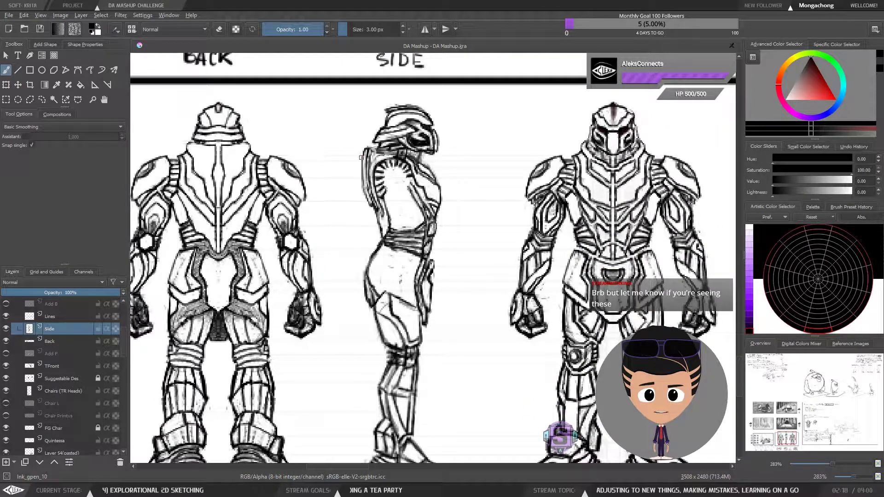
left_click_drag(418, 183, 420, 211)
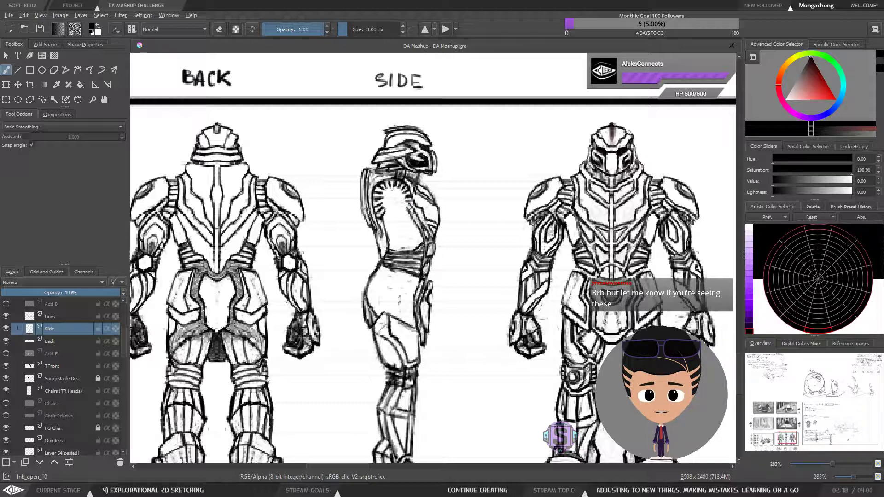
scroll(406, 207, "down", 2)
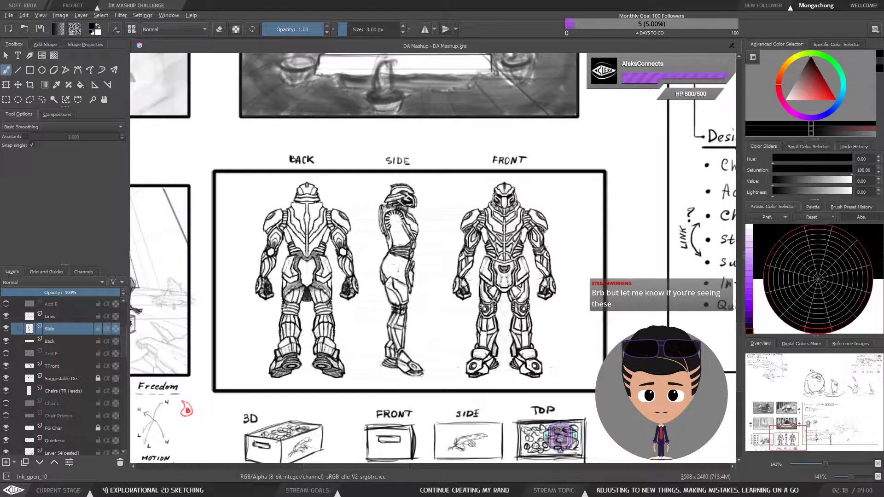
scroll(417, 223, "up", 2)
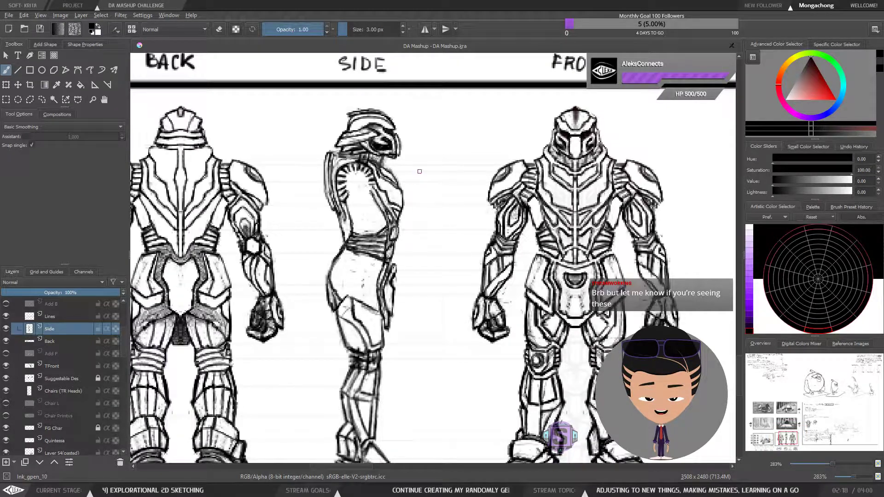
left_click_drag(405, 265, 391, 242)
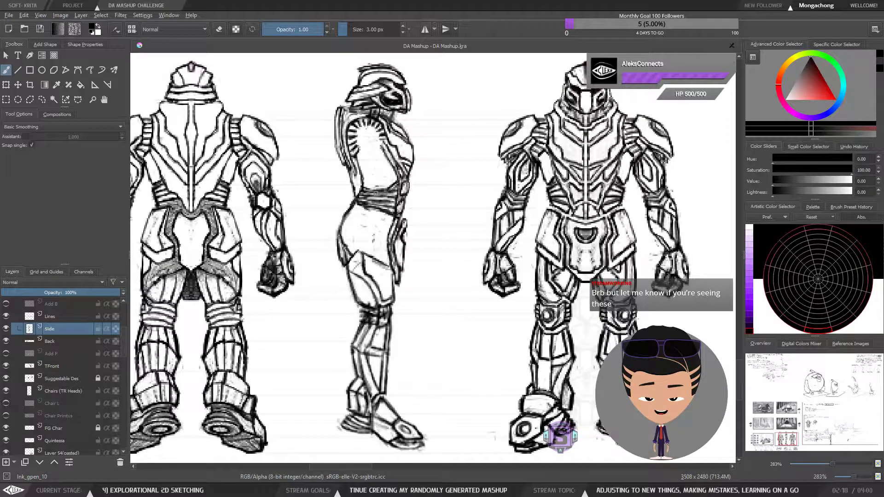
left_click_drag(378, 142, 366, 158)
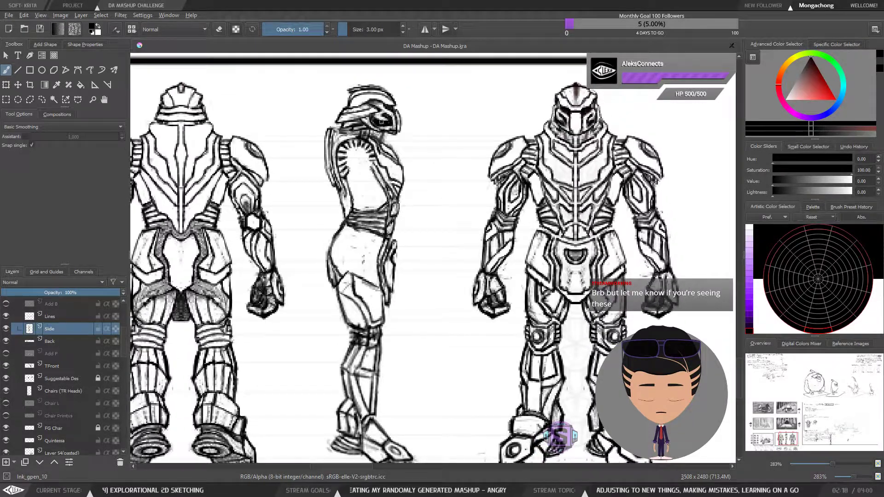
key("bracketleft")
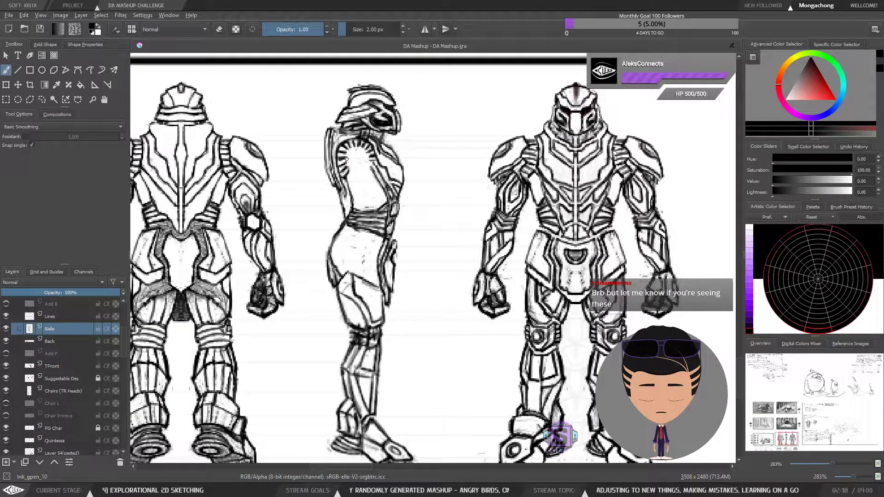
left_click_drag(350, 169, 351, 174)
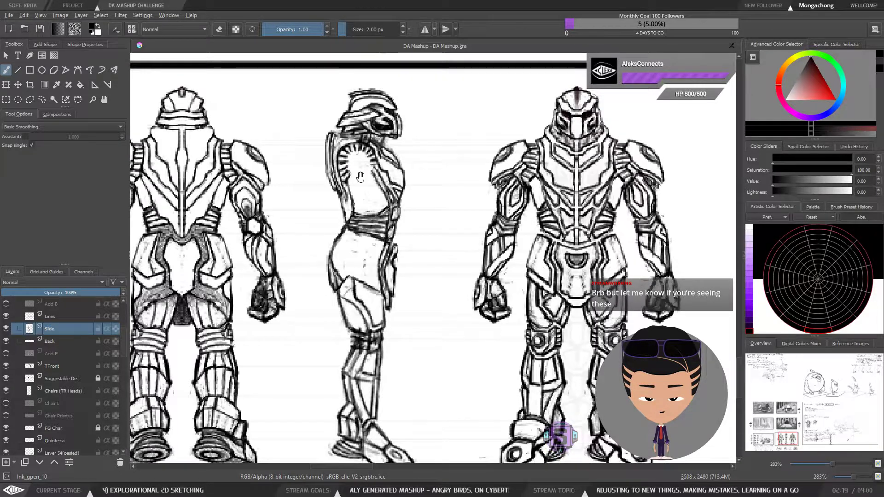
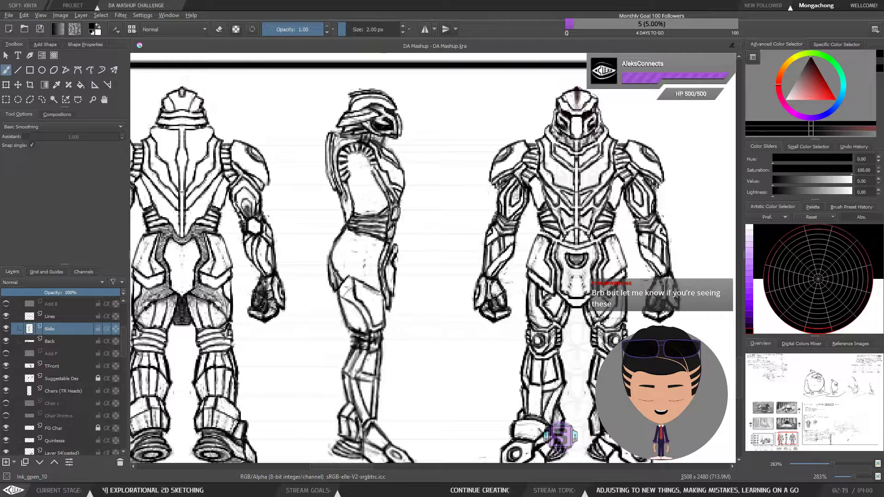
Clean up the side view's shoulder opening with the eraser and redraw the lines along its back and upper edge.
key("e")
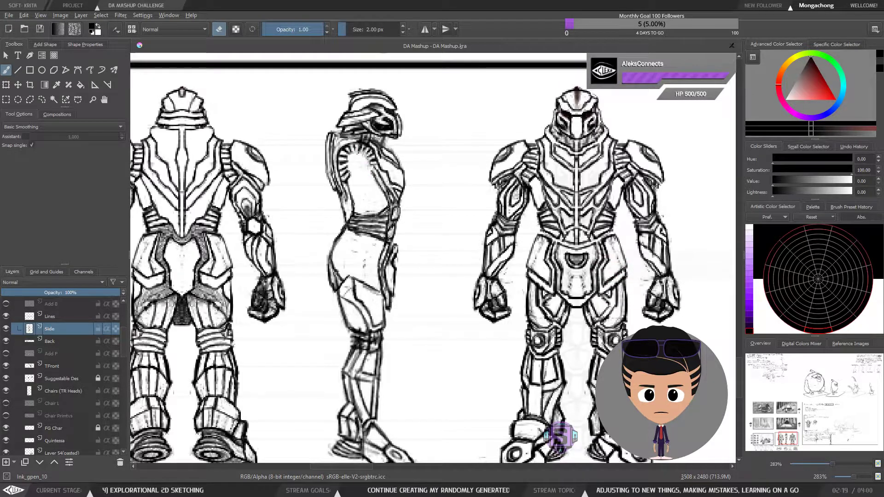
left_click_drag(382, 178, 375, 184)
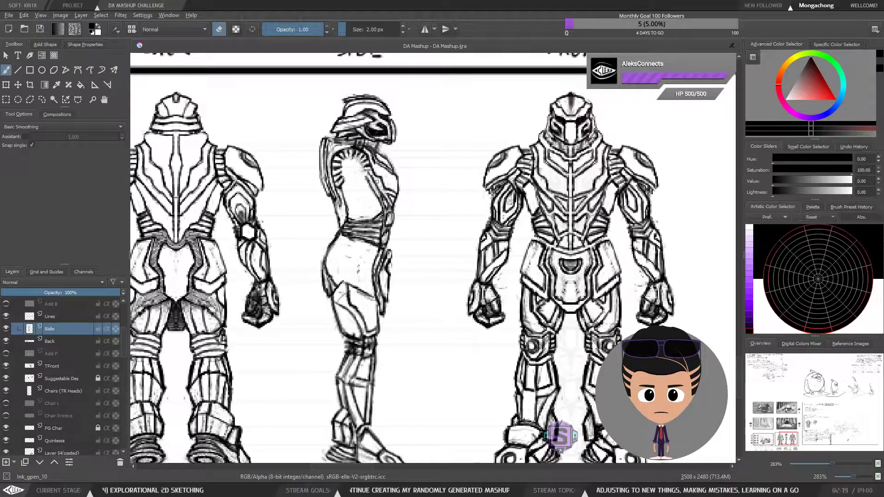
key("e")
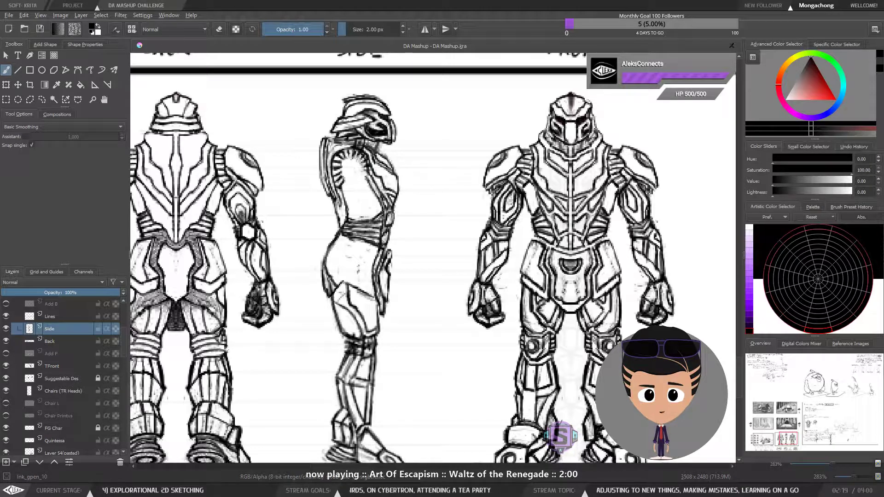
key("e")
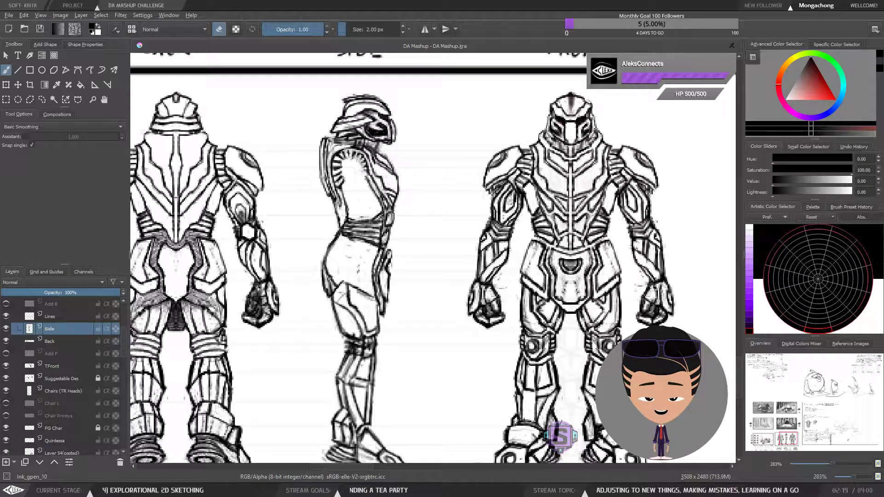
key("e")
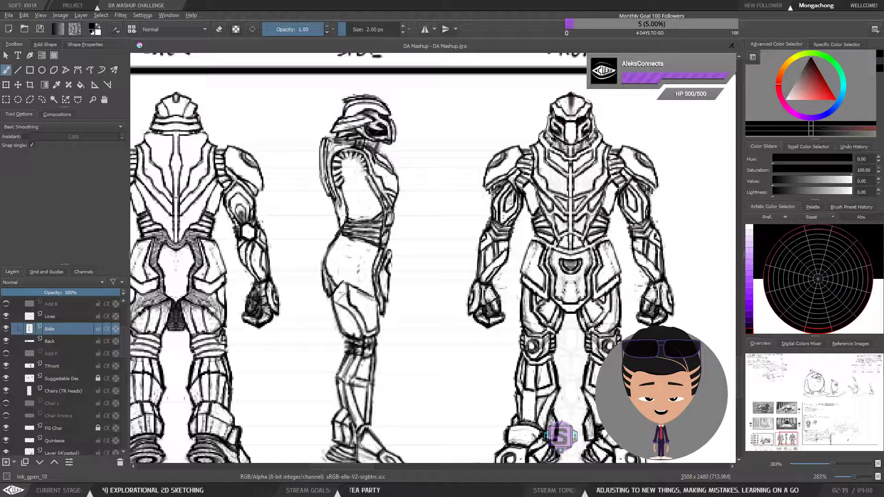
left_click_drag(342, 153, 339, 186)
left_click_drag(334, 170, 342, 198)
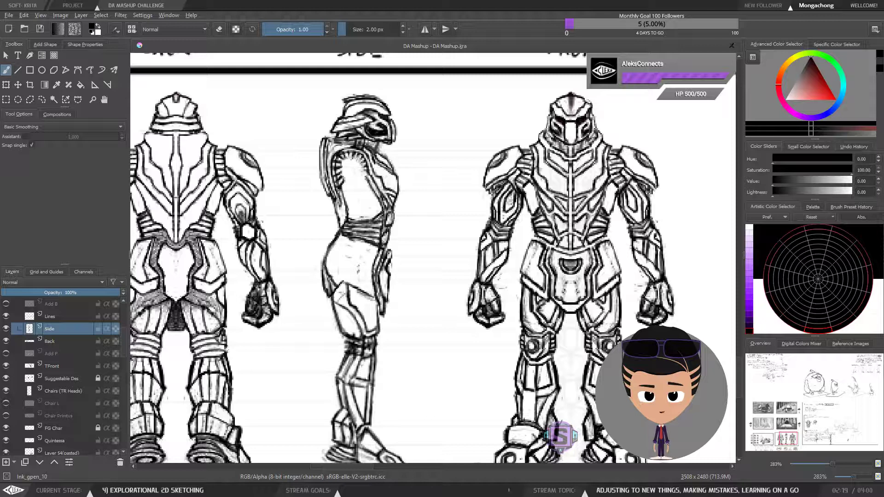
key("e")
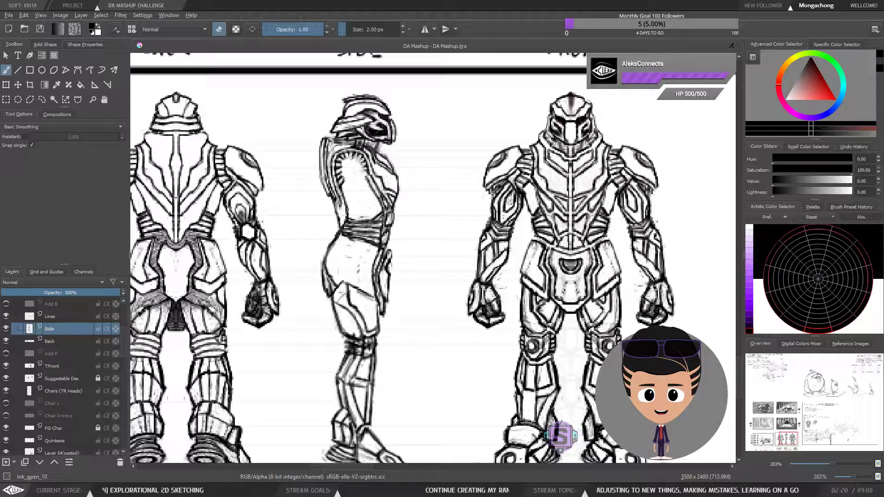
Examine the side view at overview and close-up scale, comparing its torso and shoulder socket with the back and front views.
key("minus")
key("minus")
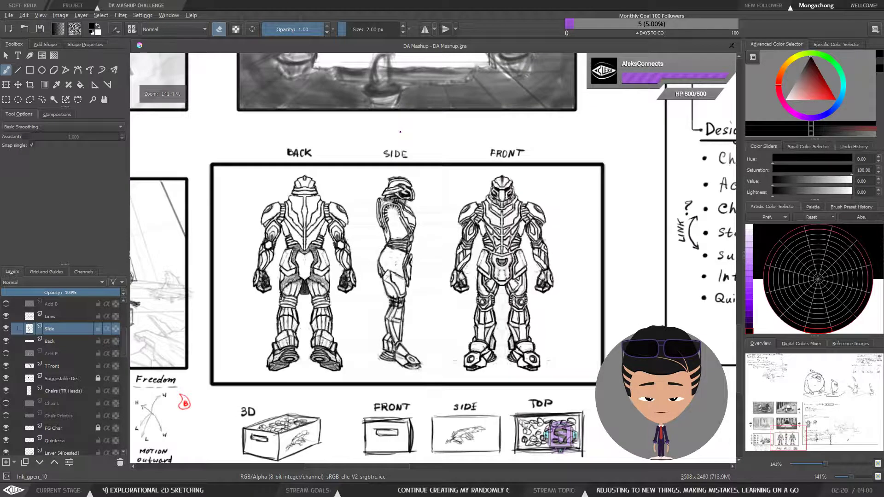
key("plus")
key("plus")
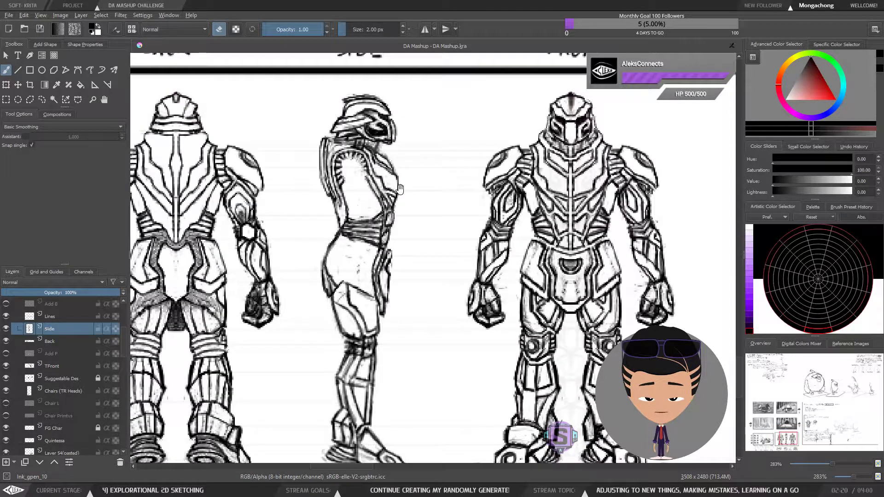
left_click_drag(400, 190, 386, 195)
key("minus")
key("minus")
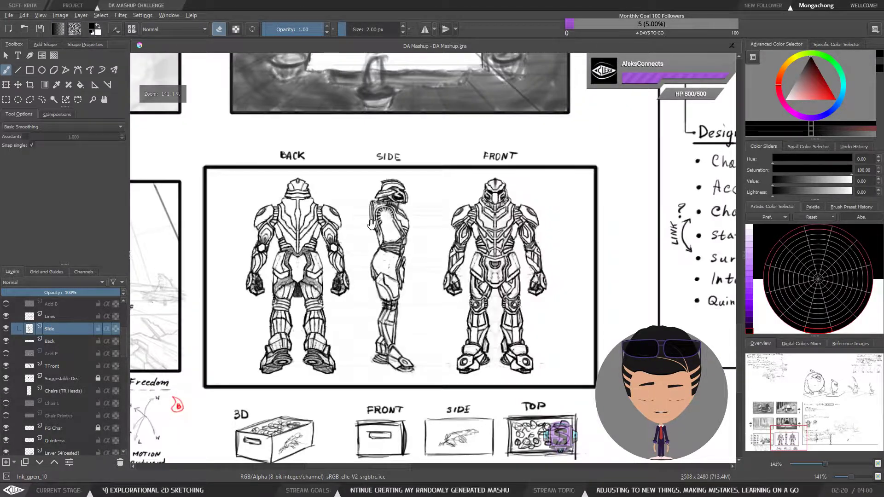
mouse_move(368, 224)
left_mouse_down()
mouse_move(486, 231)
mouse_move(480, 239)
mouse_move(410, 236)
left_mouse_up()
left_click_drag(466, 244, 432, 260)
key("plus")
key("plus")
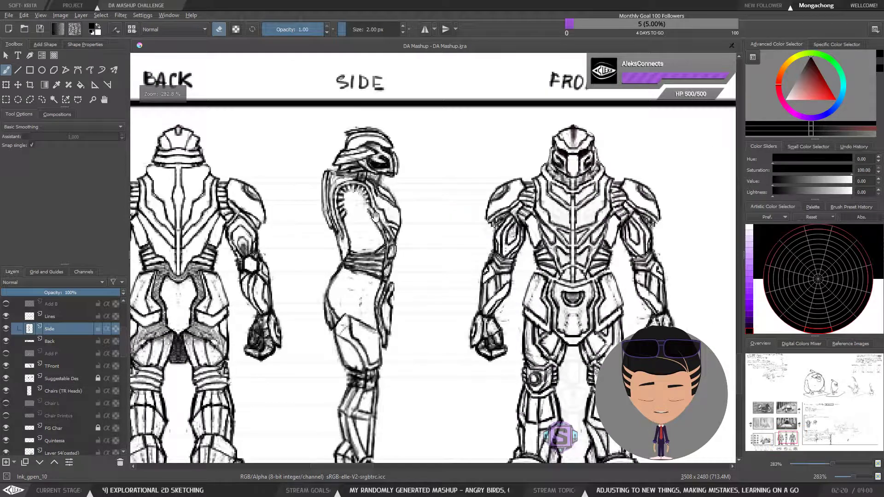
Examine the full turnaround sheet and the neighbouring tea party scene, comparing the side view's hips and legs with the other views.
left_click_drag(375, 218, 350, 217)
scroll(350, 216, "down", 2)
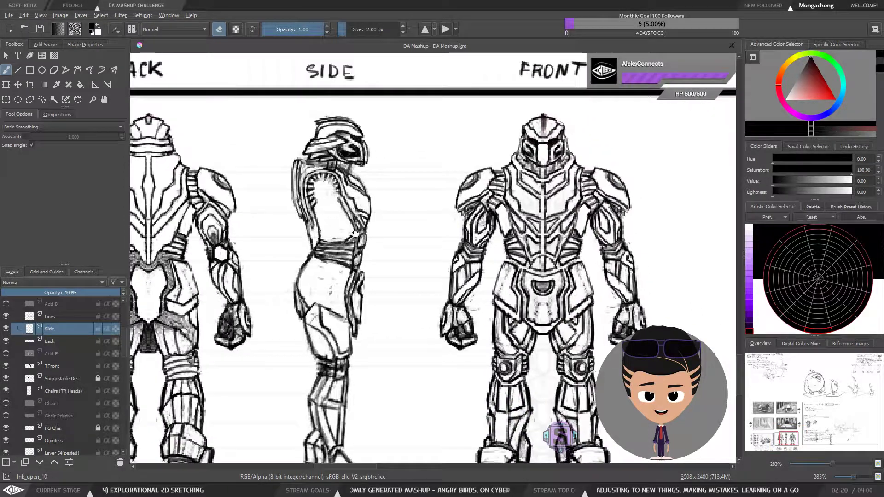
scroll(359, 193, "up", 4)
scroll(359, 193, "down", 8)
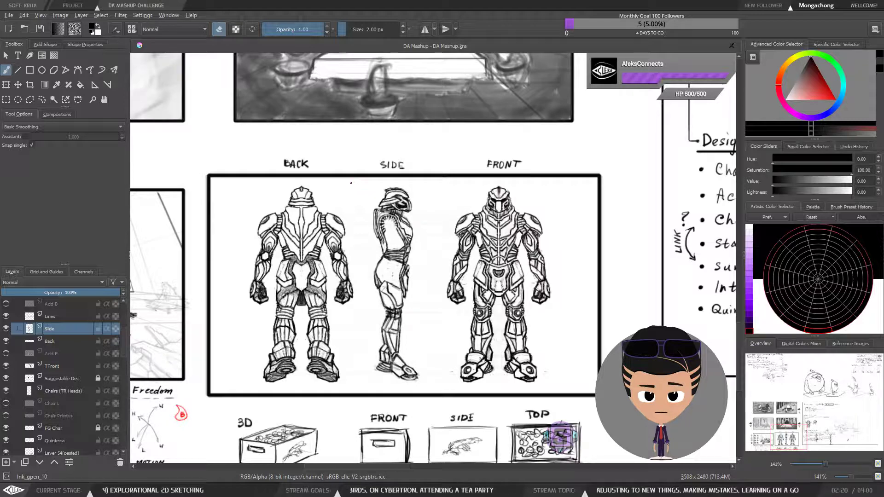
key("ctrl+plus")
key("ctrl+plus")
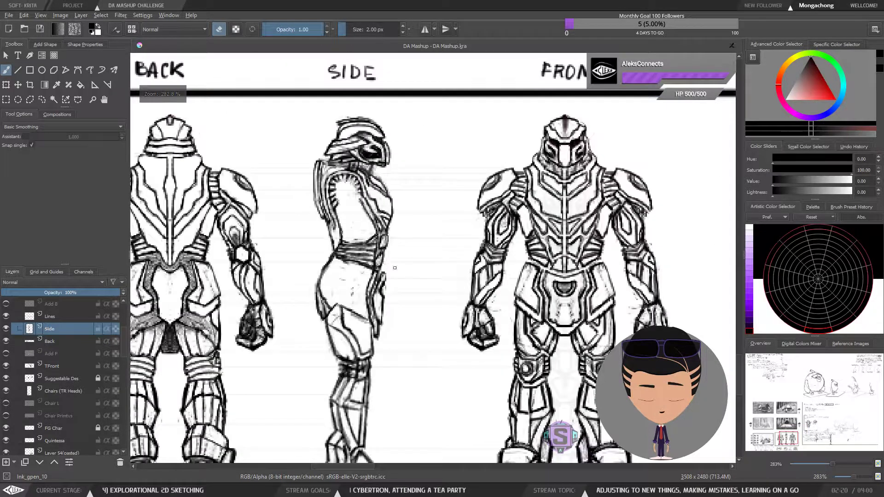
left_click_drag(392, 251, 356, 232)
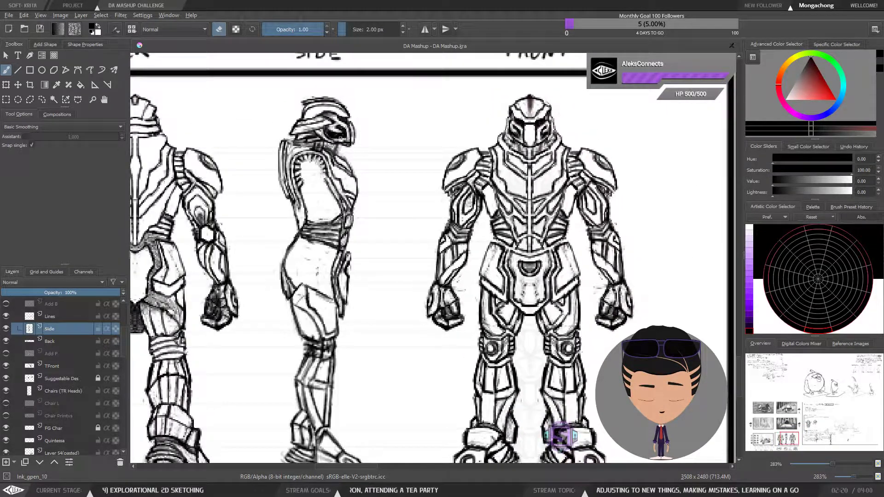
scroll(329, 202, "down", 4)
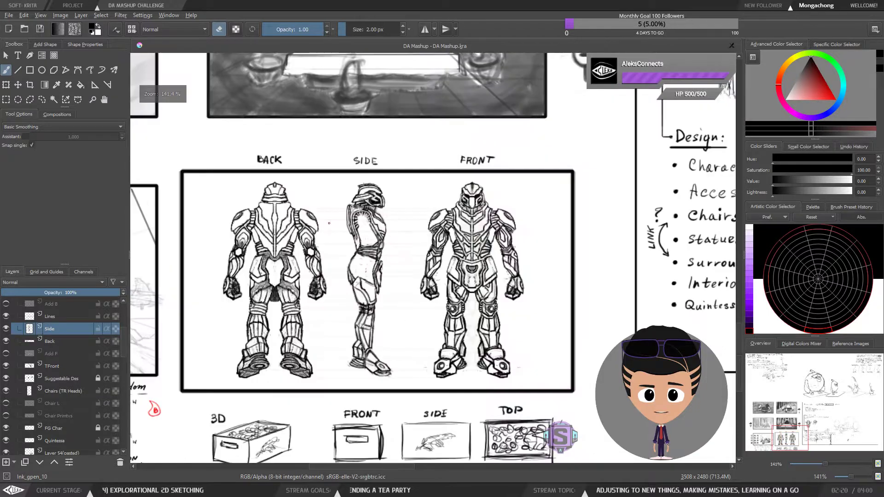
scroll(315, 240, "up", 3)
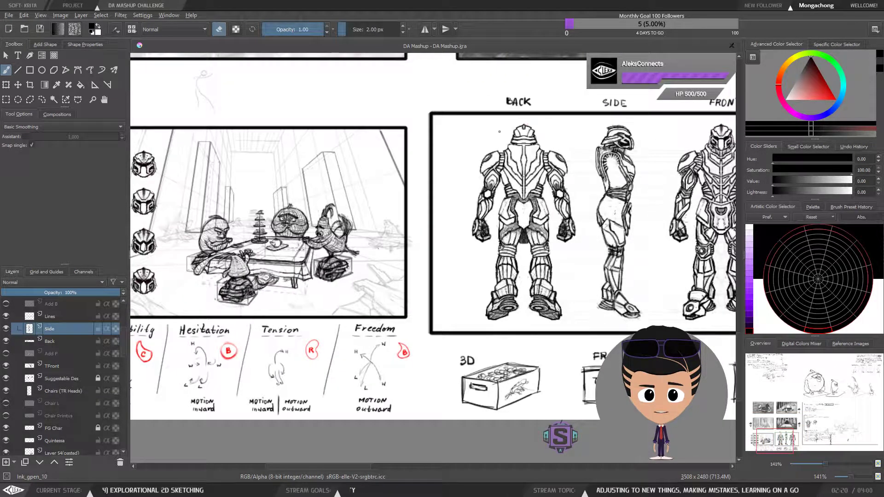
mouse_move(517, 202)
left_mouse_down()
mouse_move(555, 216)
mouse_move(615, 217)
mouse_move(483, 219)
mouse_move(586, 216)
mouse_move(481, 228)
mouse_move(534, 225)
left_mouse_up()
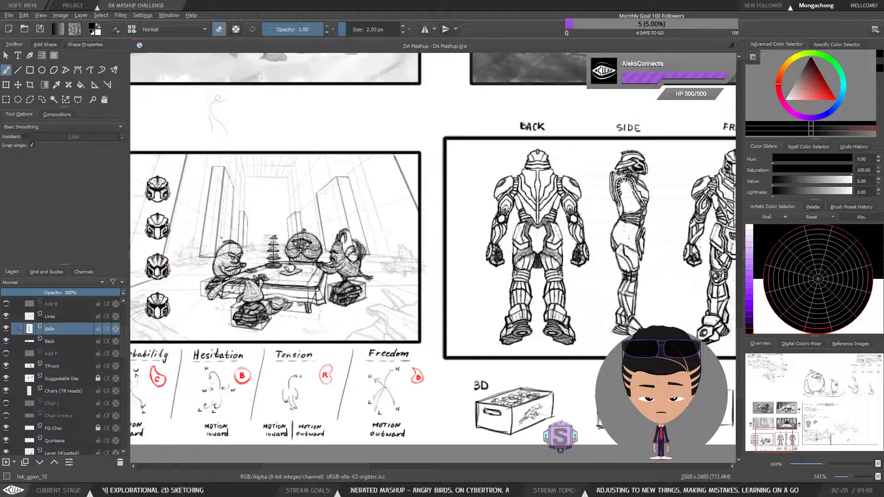
left_click_drag(518, 240, 319, 234)
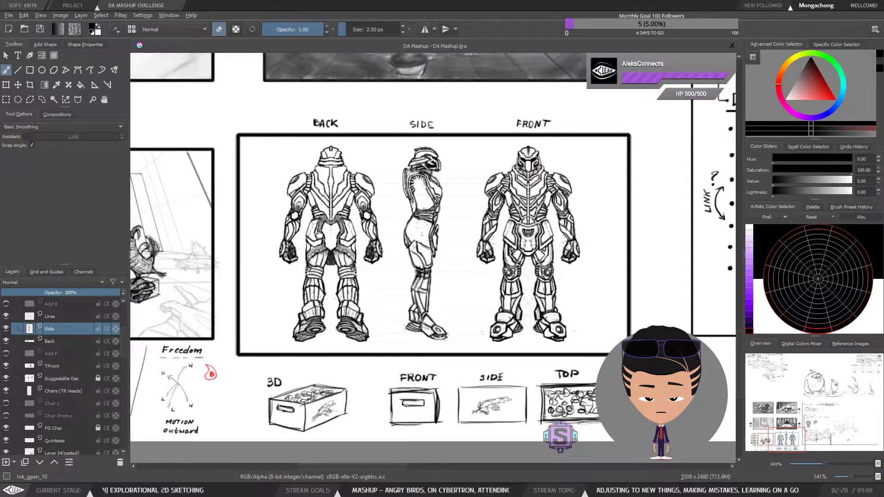
scroll(415, 214, "up", 2)
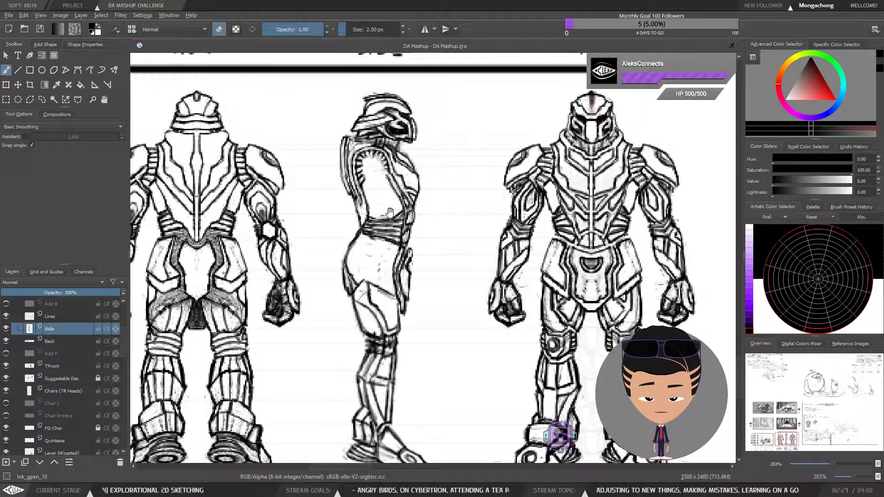
left_click_drag(386, 244, 380, 246)
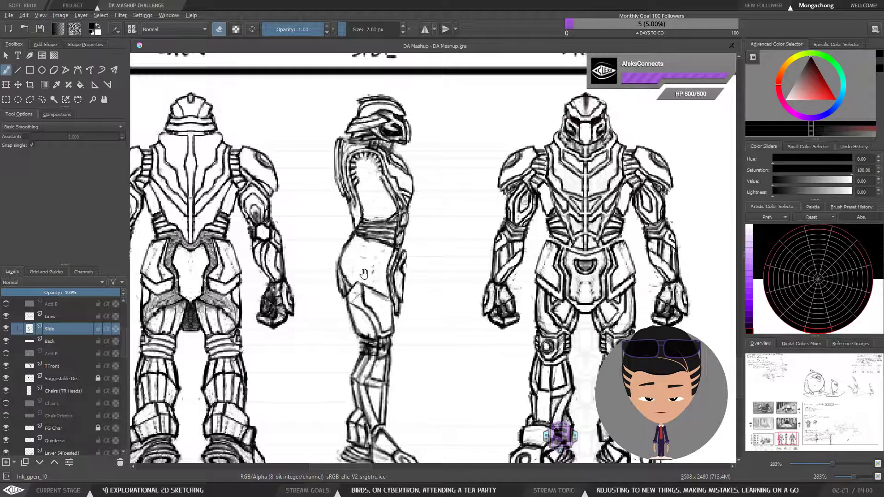
Set the brush size to 2 px and touch up the rear edge of the side view's hip and upper-thigh armor, alternating brush and eraser.
scroll(364, 274, "down", 1)
key("e")
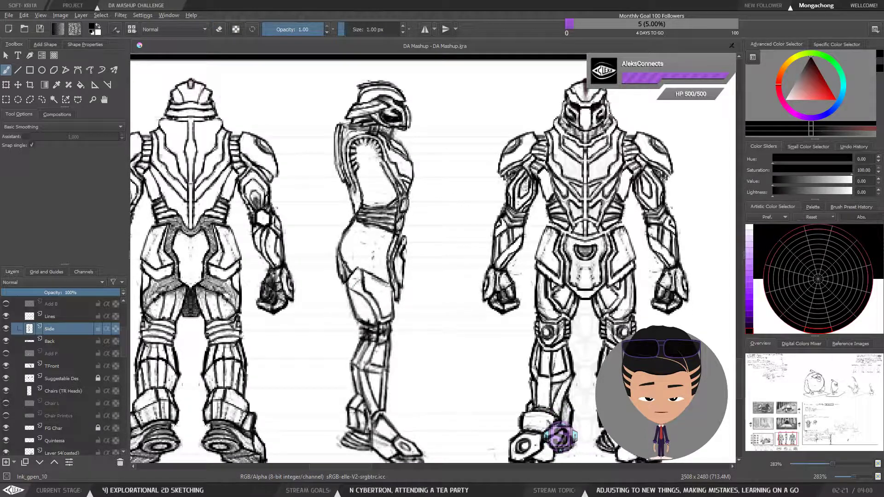
key("e")
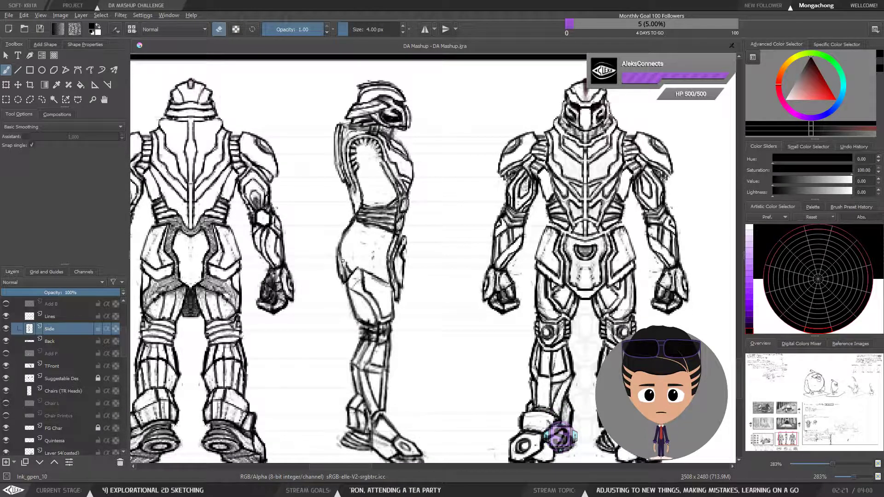
mouse_move(342, 261)
left_mouse_down()
mouse_move(351, 272)
mouse_move(343, 271)
mouse_move(388, 244)
mouse_move(434, 240)
mouse_move(433, 250)
left_mouse_up()
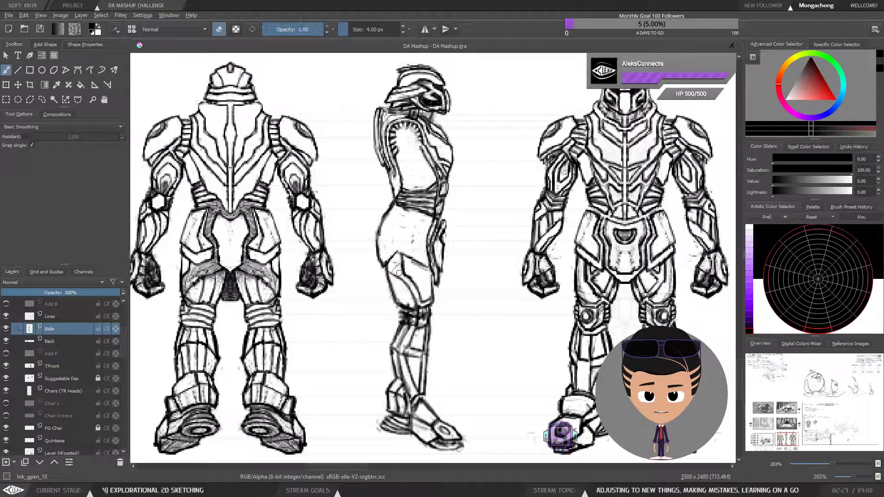
key("bracketleft")
key("bracketleft")
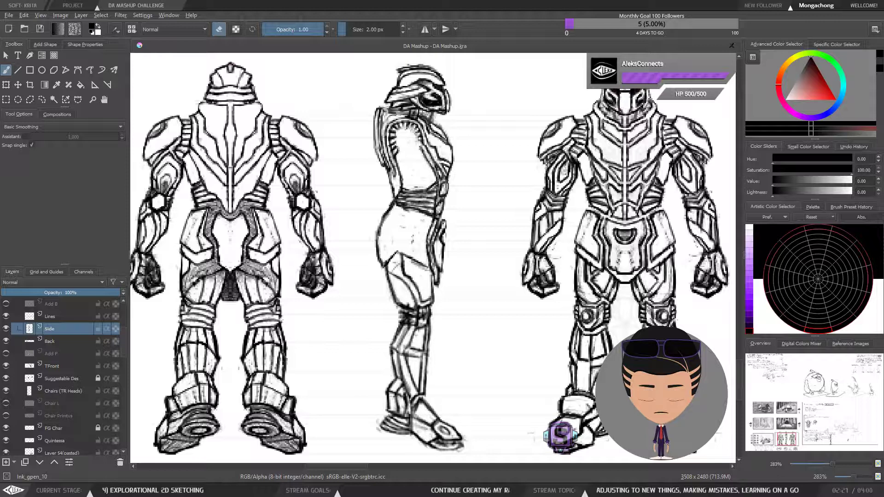
key("e")
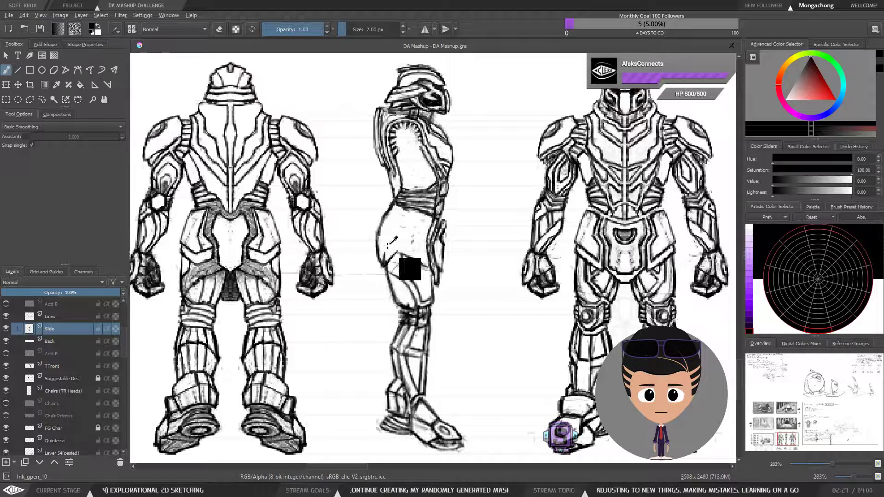
key("ctrl+z")
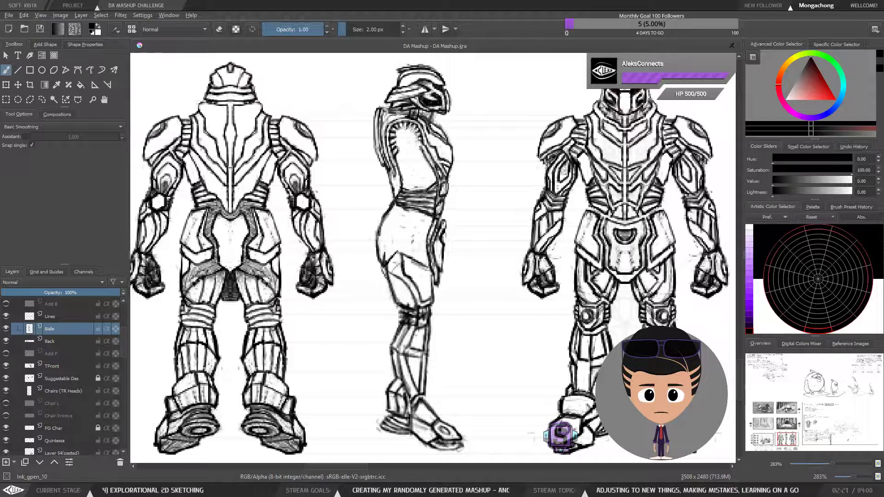
key("e")
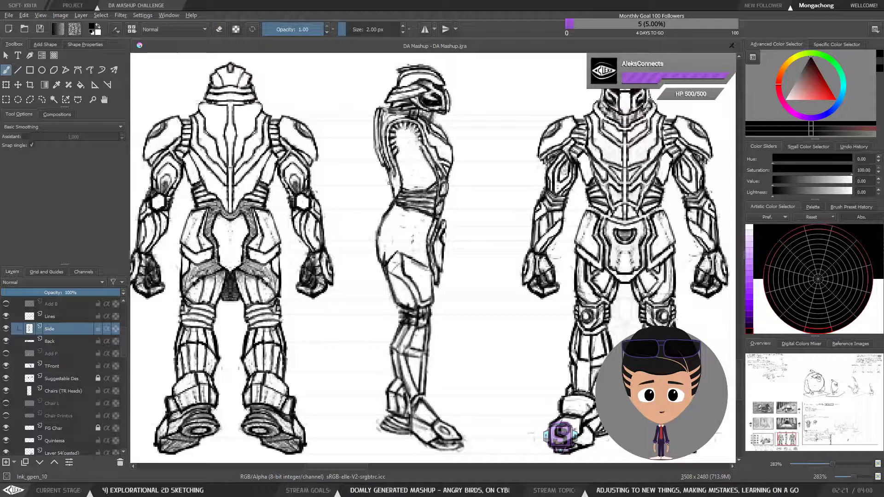
key("e")
left_click_drag(387, 266, 386, 275)
key("e")
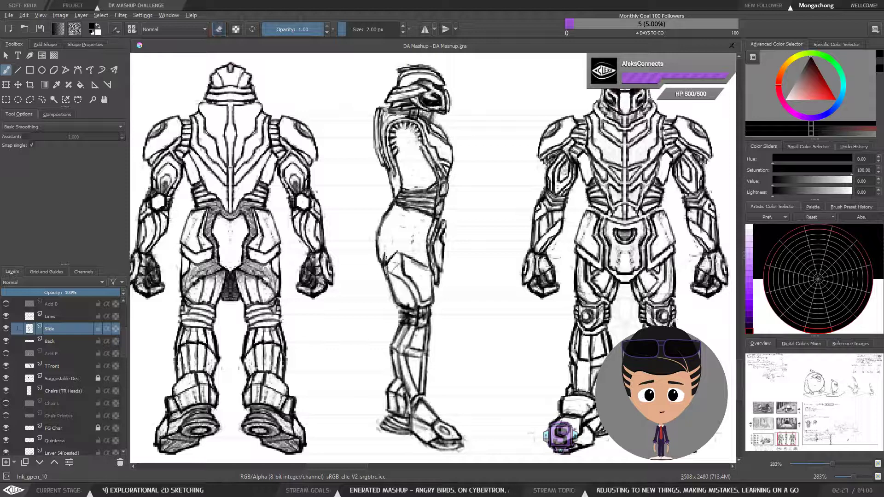
key("e")
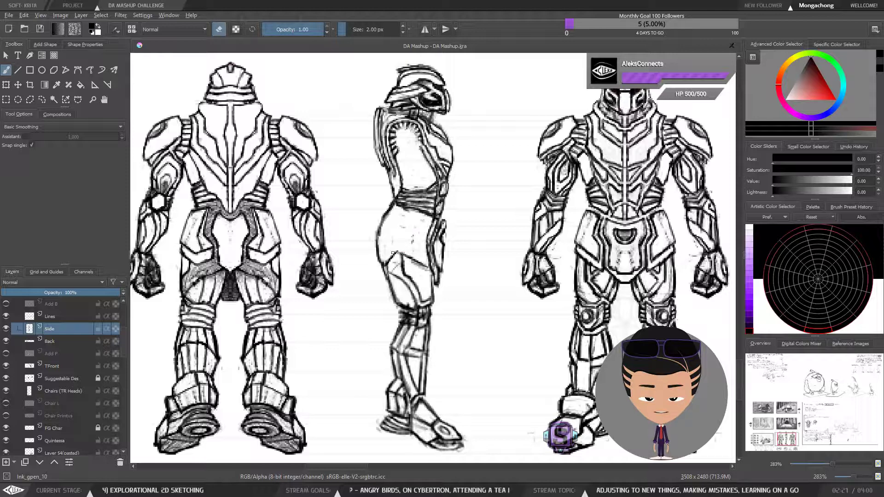
key("e")
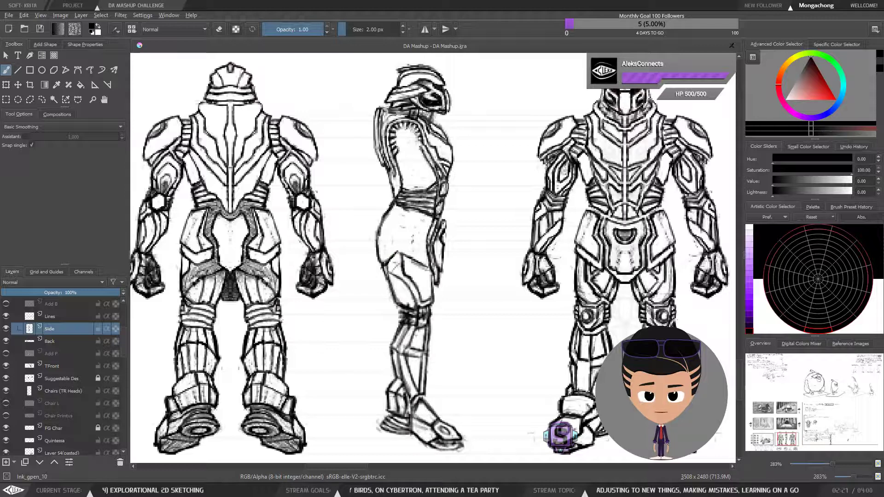
key("e")
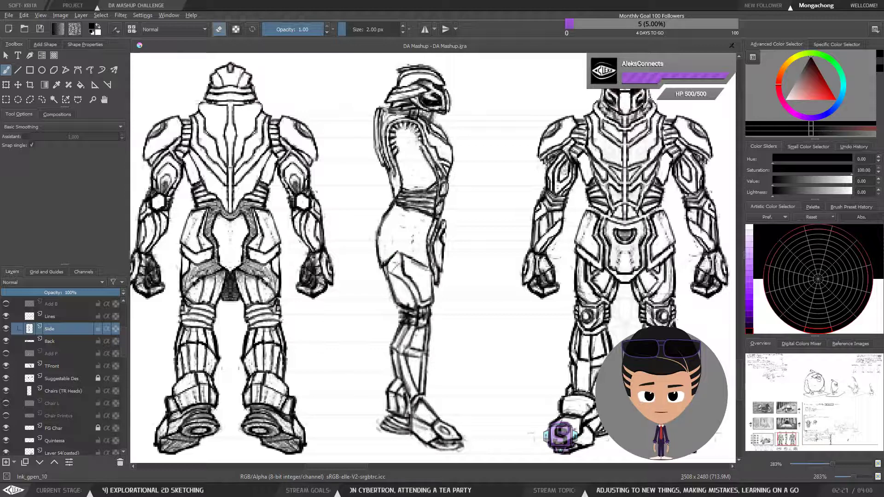
Show the Add F and Add B layers, toggling Add B to compare the back view's hip armor variants and leaving it visible.
key("ctrl+minus")
key("ctrl+minus")
left_click_drag(457, 280, 445, 276)
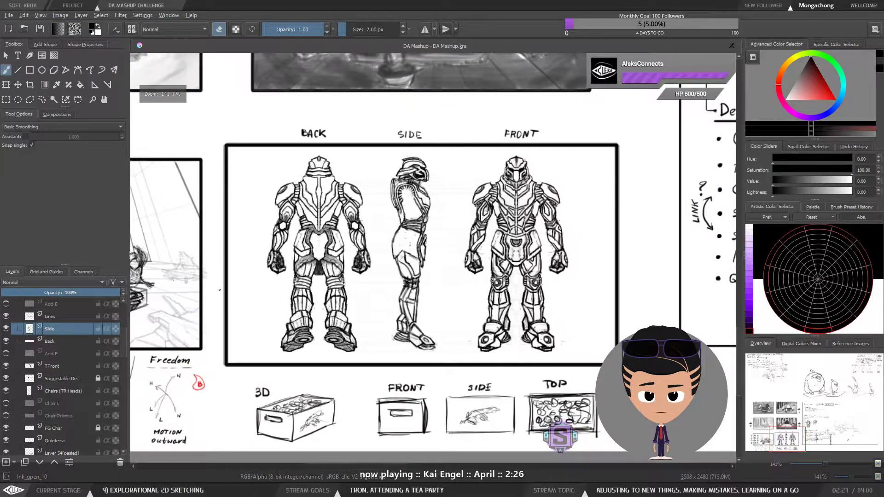
left_click(6, 354)
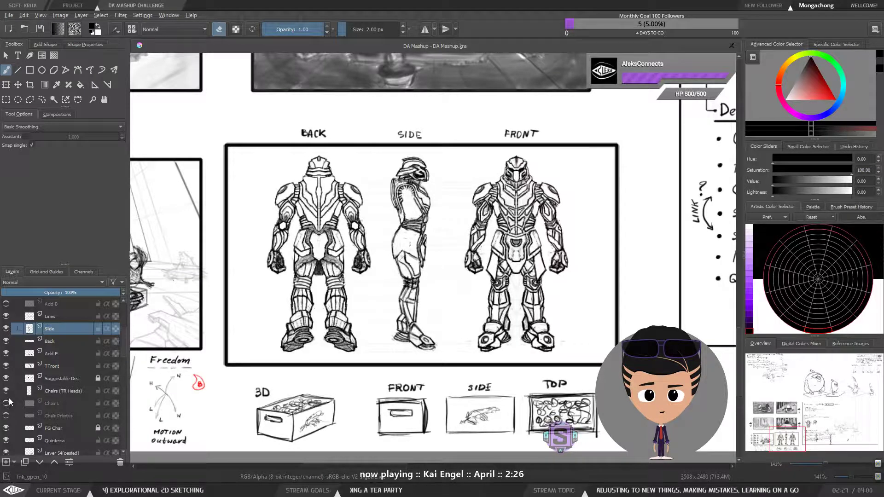
left_click(6, 304)
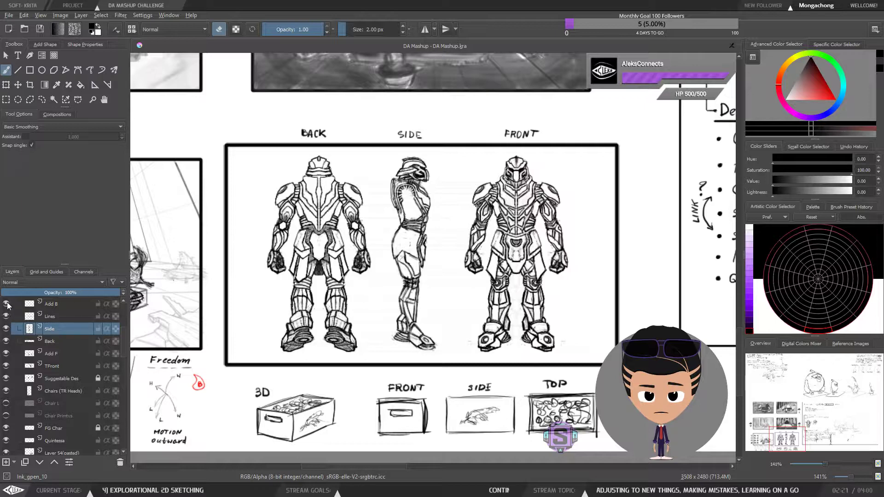
left_click(6, 303)
left_click(6, 304)
left_click(6, 304)
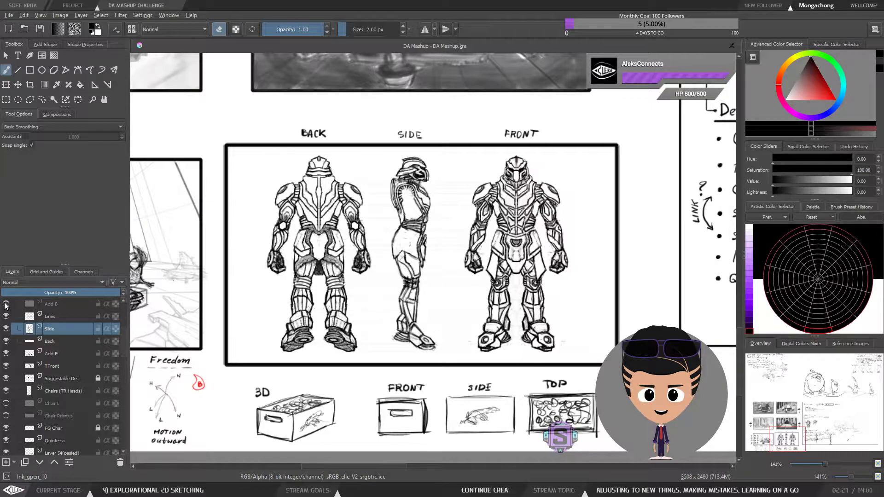
left_click(6, 304)
left_click(5, 303)
left_click(5, 303)
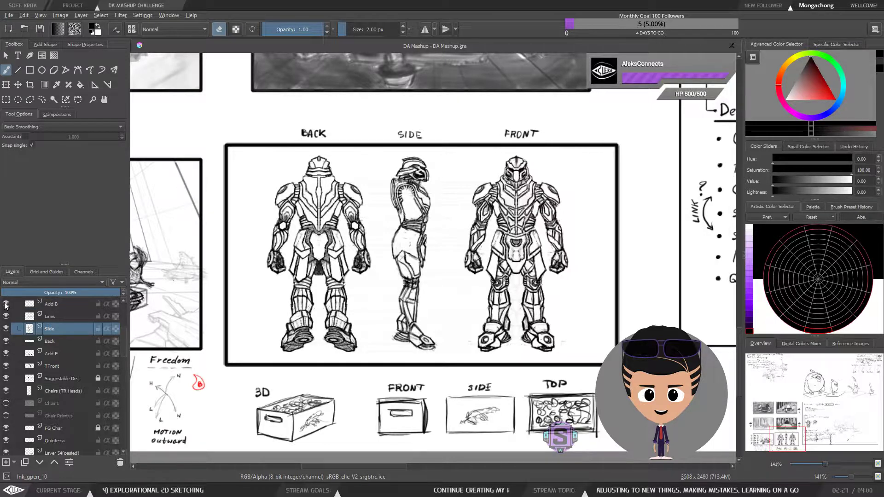
left_click(5, 303)
left_click(6, 304)
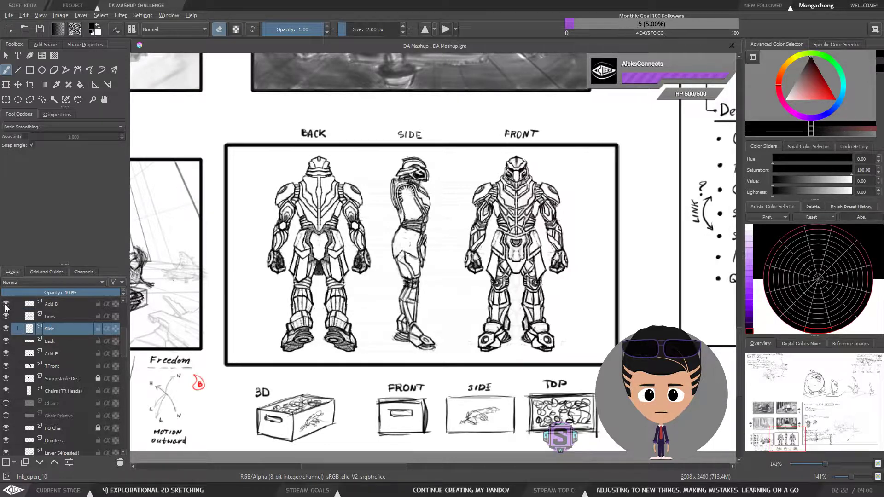
Toggle the Add F layer to compare the front view's hip armor variants, leaving the layer hidden.
left_click(6, 353)
left_click(6, 353)
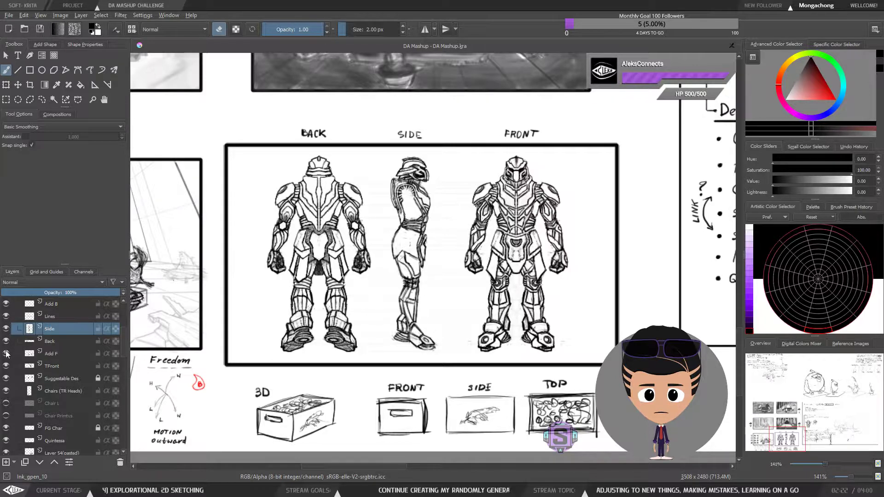
left_click(6, 353)
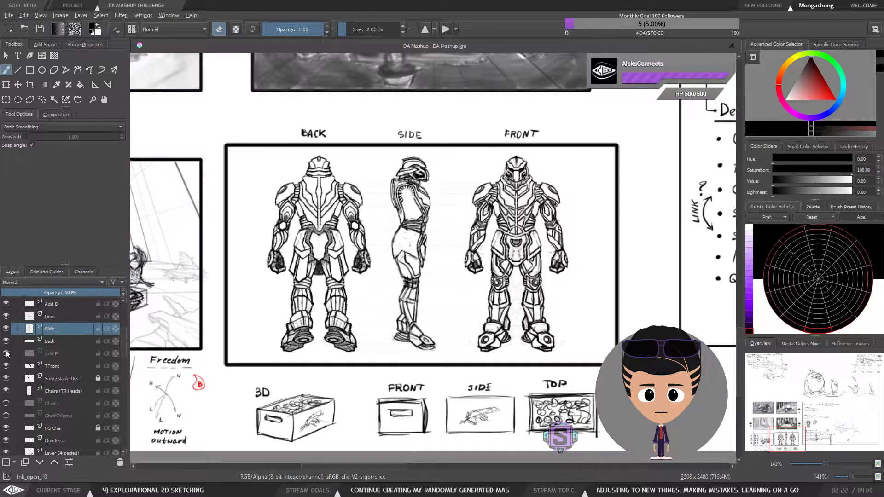
left_click(6, 351)
left_click(6, 351)
left_click(5, 351)
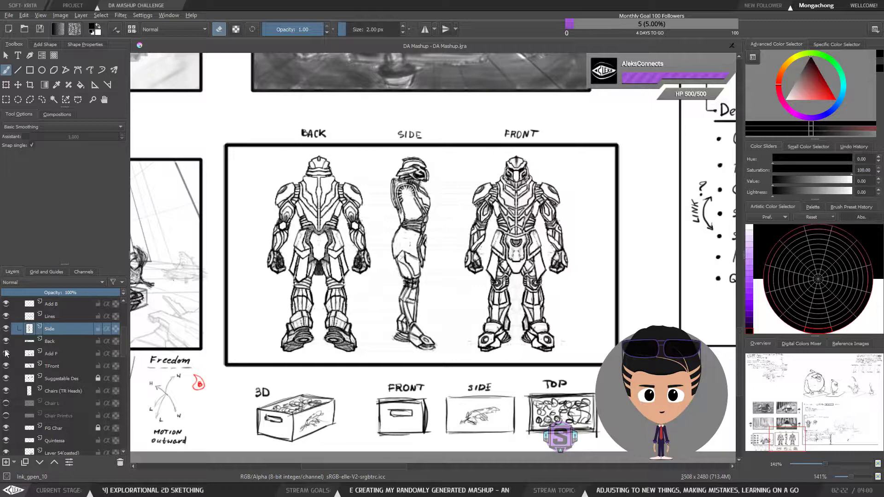
left_click(6, 354)
left_click(6, 354)
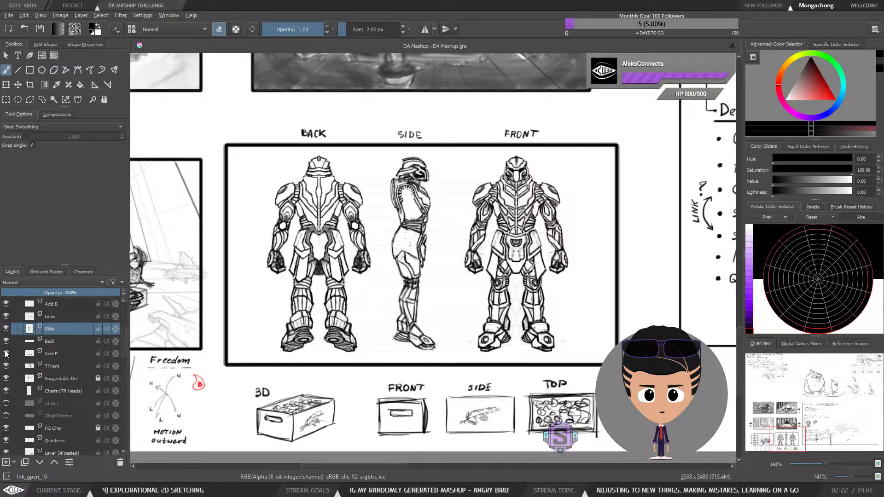
left_click(6, 354)
left_click(6, 353)
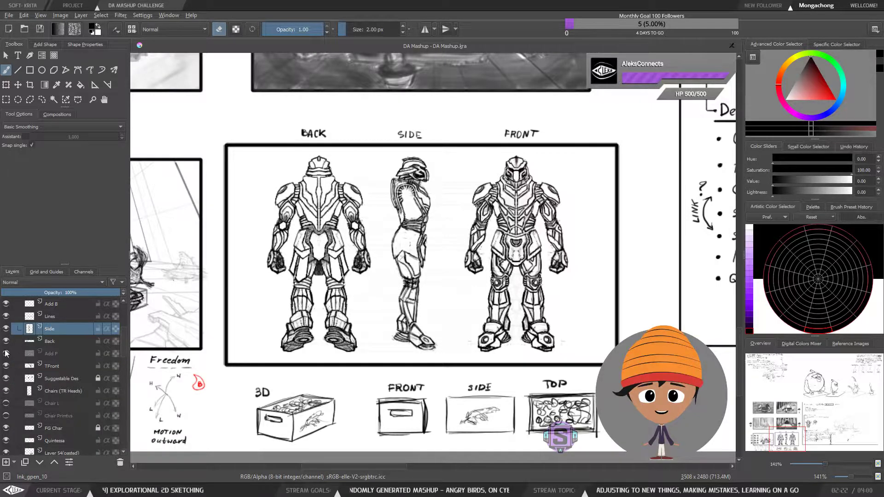
left_click(6, 354)
Inspect the side view close up and check the whole turnaround with the canvas mirrored horizontally.
scroll(432, 258, "up", 2)
mouse_move(392, 266)
left_mouse_down()
mouse_move(405, 272)
mouse_move(394, 276)
left_mouse_up()
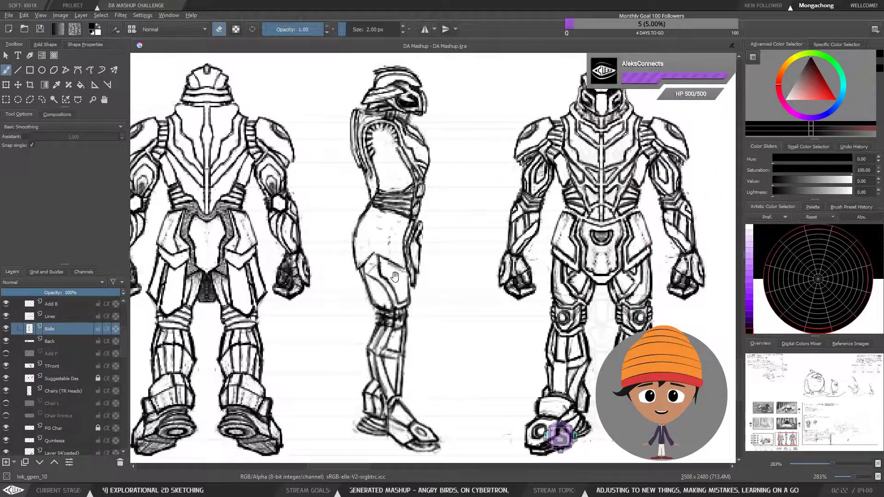
key("minus")
key("minus")
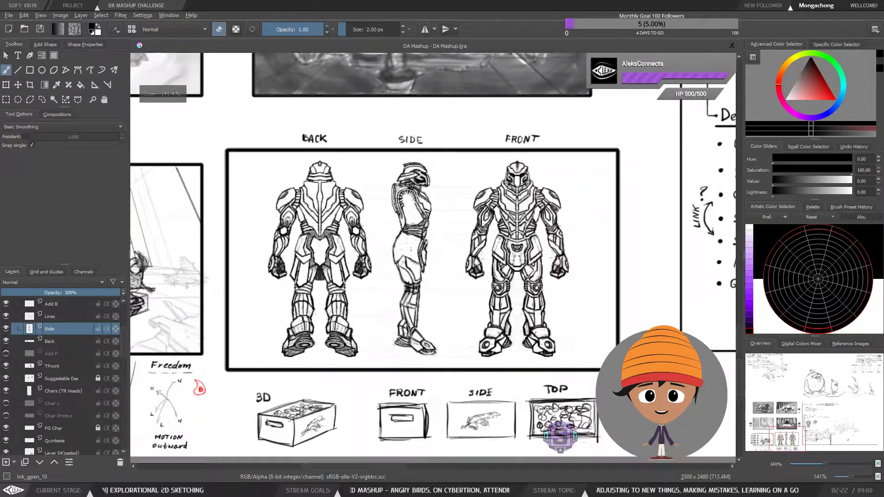
key("m")
key("m")
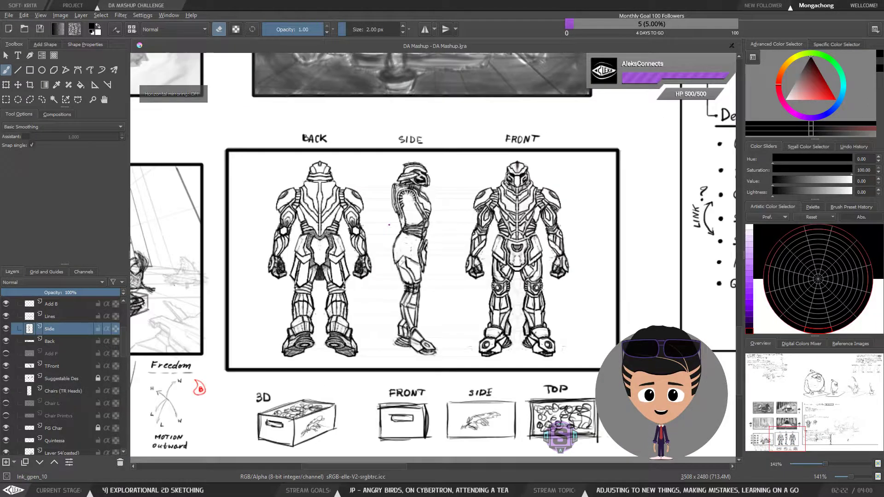
Check the side view's silhouette and hip armor against the back and front views, mirrored, close up and from afar.
key("m")
key("m")
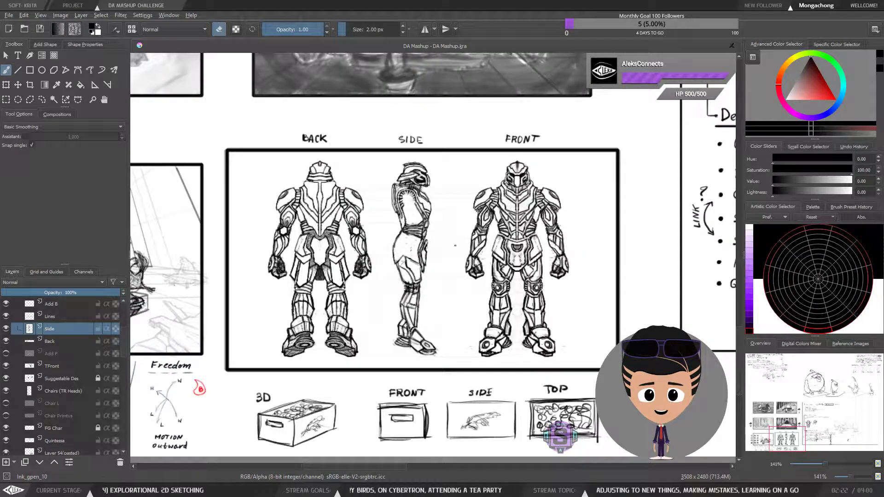
left_click_drag(473, 295, 413, 282)
key("plus")
key("plus")
key("minus")
key("minus")
key("plus")
key("plus")
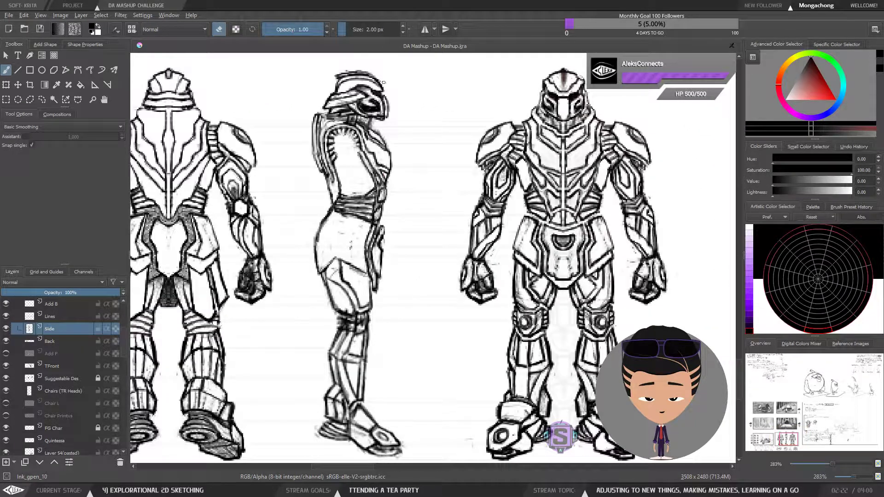
key("minus")
key("minus")
key("plus")
key("plus")
mouse_move(391, 270)
left_mouse_down()
mouse_move(379, 284)
mouse_move(390, 262)
left_mouse_up()
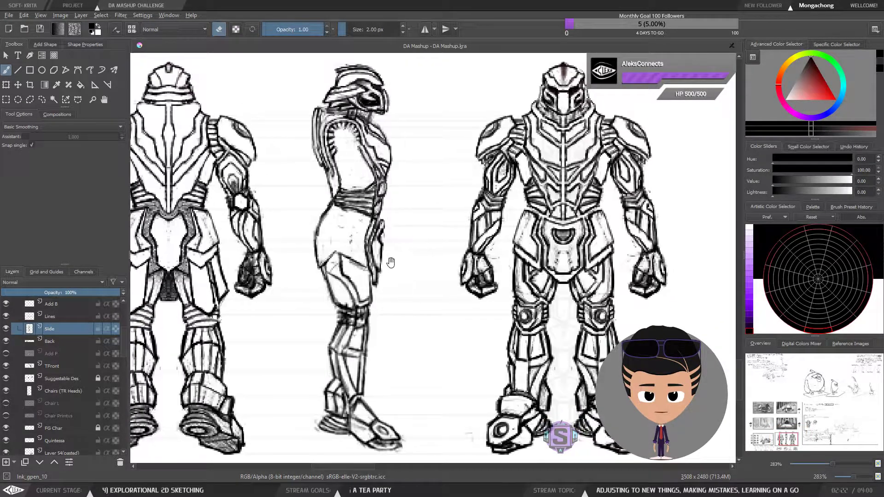
key("e")
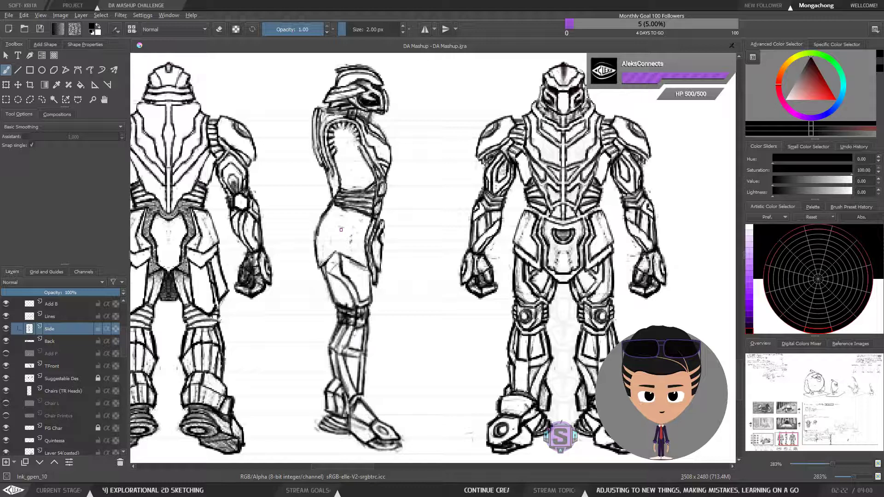
mouse_move(403, 263)
left_mouse_down()
mouse_move(401, 285)
mouse_move(412, 275)
left_mouse_up()
key("e")
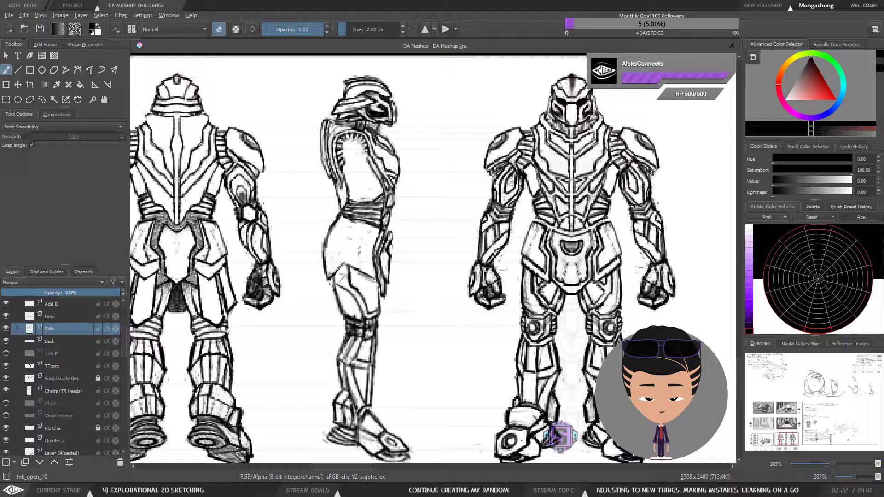
mouse_move(330, 283)
left_mouse_down()
mouse_move(343, 319)
mouse_move(332, 277)
left_mouse_up()
key("e")
key("ctrl+minus")
key("ctrl+minus")
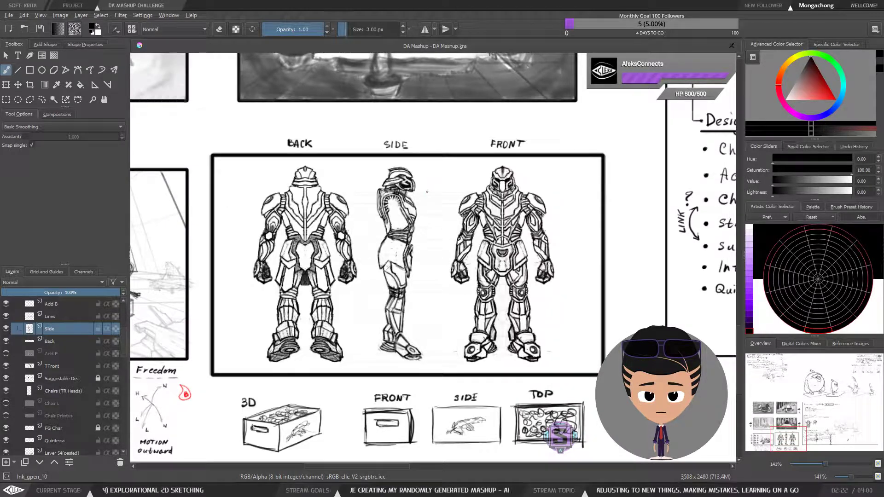
Try a long vertical line between the side and front views with a 6 px brush, undoing each attempt.
key("bracketright")
key("bracketright")
key("bracketright")
key("bracketright")
left_click_drag(427, 175, 425, 338)
key("ctrl+z")
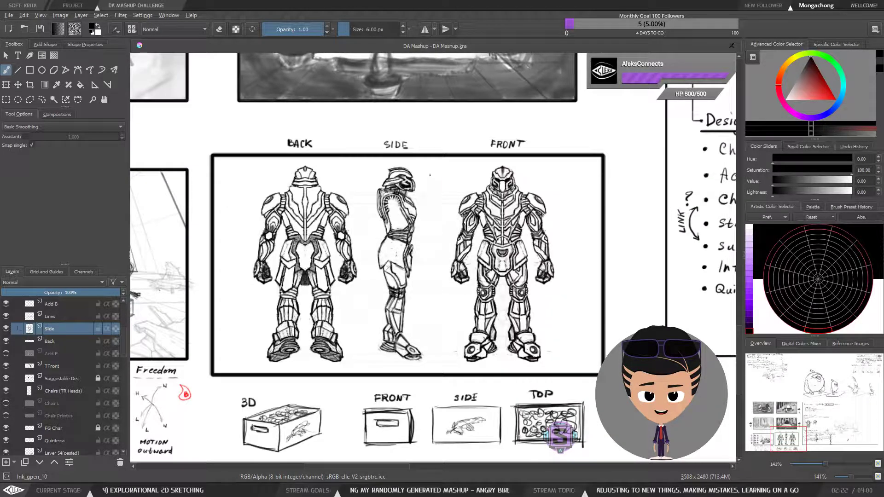
left_click_drag(427, 175, 433, 373)
key("ctrl+z")
left_click_drag(428, 175, 438, 351)
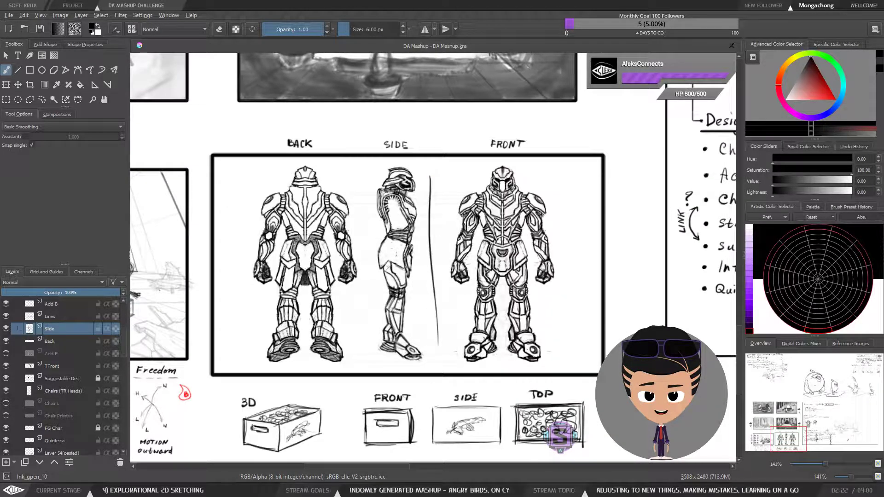
key("ctrl+z")
Set the brush size to 3 px and draw an inner contour line along the front of the side view's hip armor, refining it with the eraser.
key("plus")
key("plus")
mouse_move(420, 262)
left_mouse_down()
mouse_move(413, 295)
mouse_move(401, 284)
mouse_move(400, 292)
left_mouse_up()
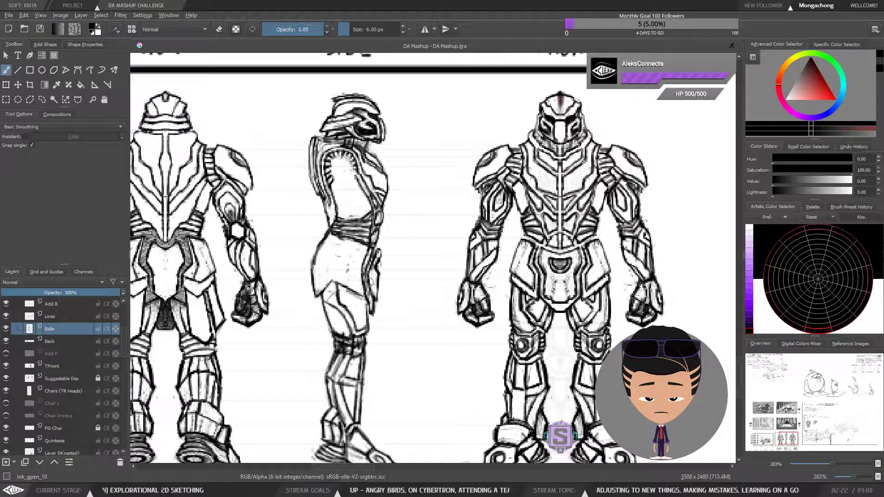
key("e")
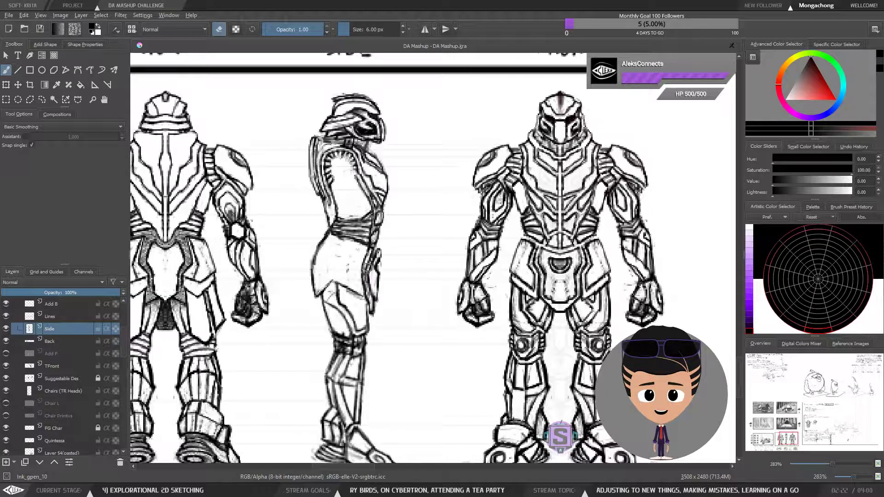
key("bracketleft")
key("bracketleft")
key("bracketleft")
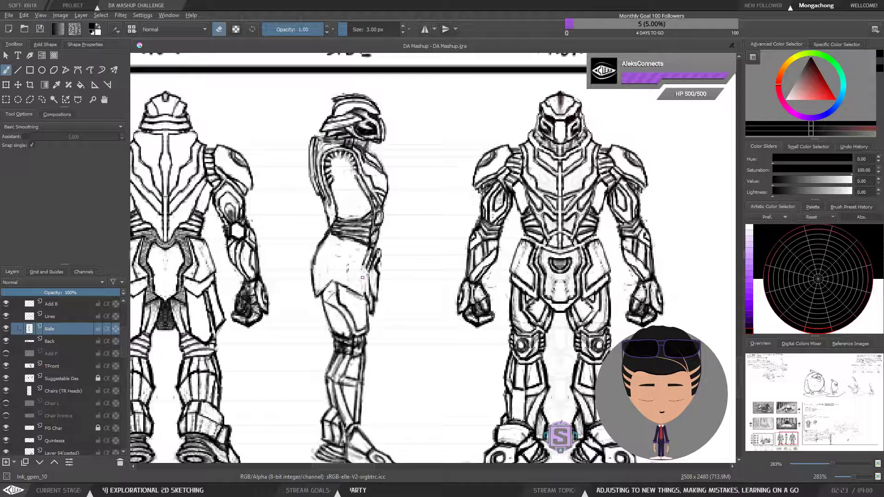
key("e")
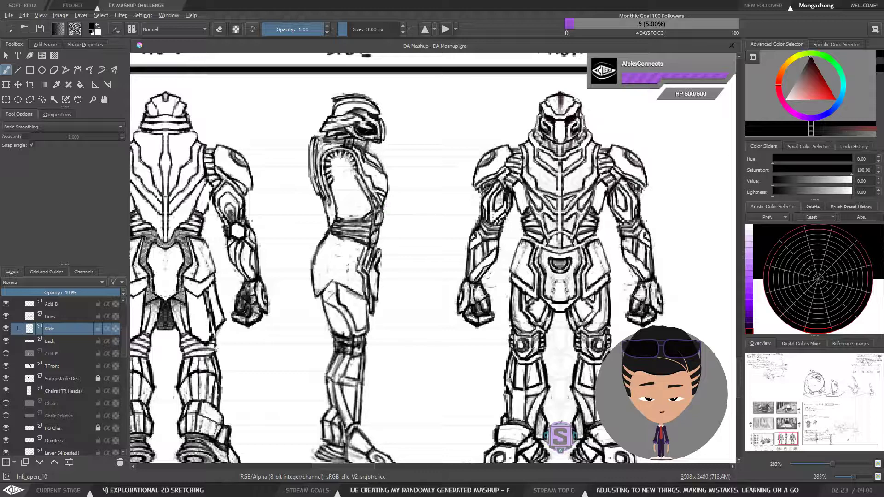
left_click_drag(366, 245, 360, 272)
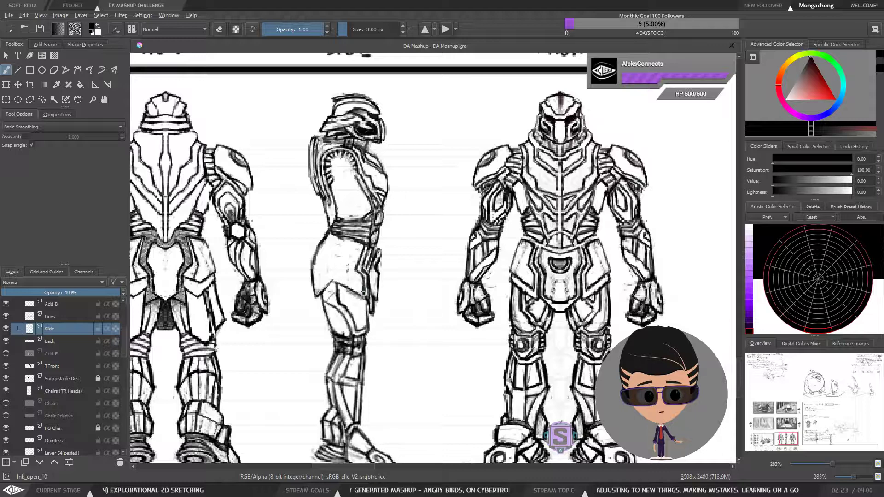
key("e")
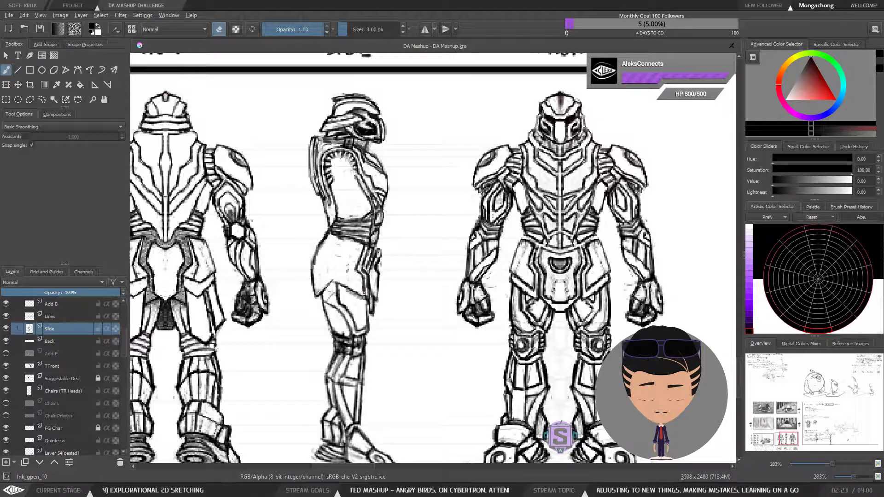
key("e")
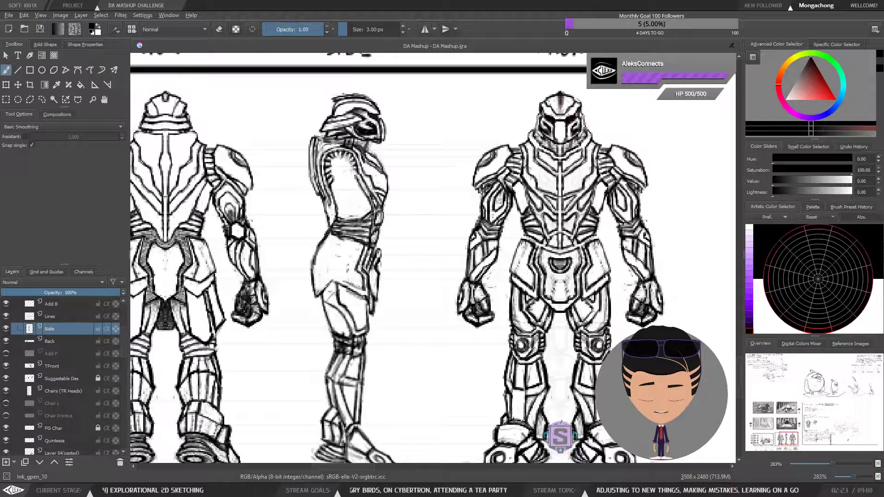
Draw a second line parallel to the lower edge of the side view's hip armor as an angled trim.
mouse_move(336, 276)
left_mouse_down()
mouse_move(362, 290)
mouse_move(350, 285)
left_mouse_up()
key("e")
key("e")
mouse_move(329, 275)
left_mouse_down()
mouse_move(352, 285)
mouse_move(345, 280)
left_mouse_up()
left_click_drag(333, 275, 353, 287)
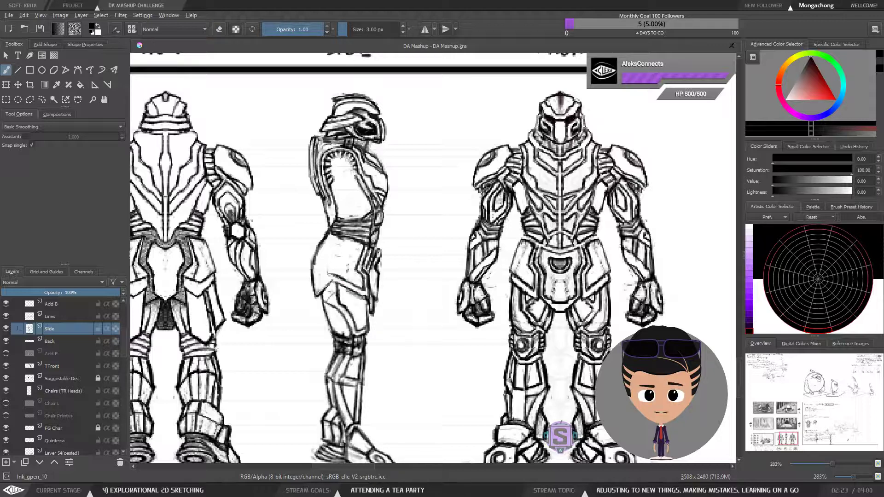
Reshape the rear contour of the side view's hip armor into an angular edge, alternating brush and eraser.
left_click_drag(357, 240, 381, 240)
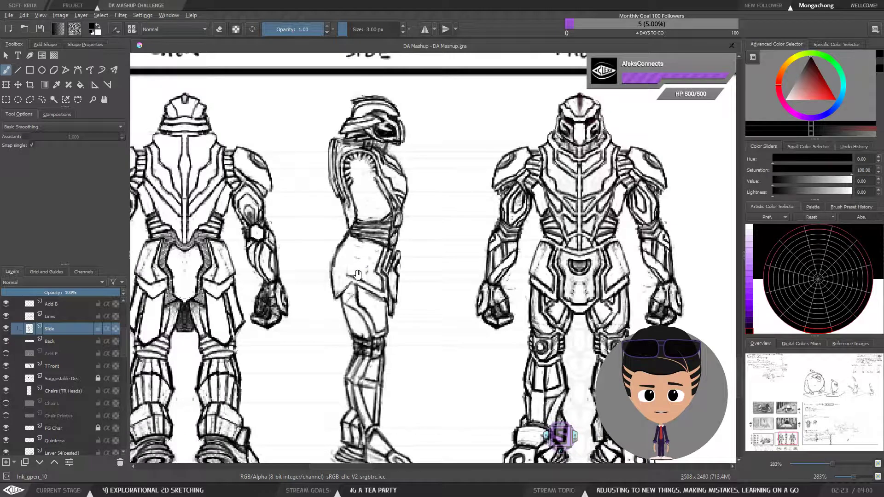
left_click_drag(359, 276, 376, 274)
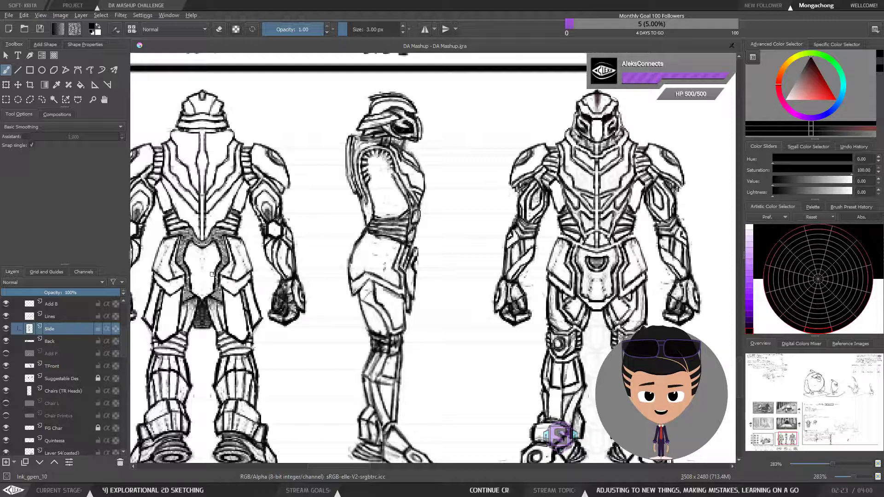
scroll(335, 306, "up", 2)
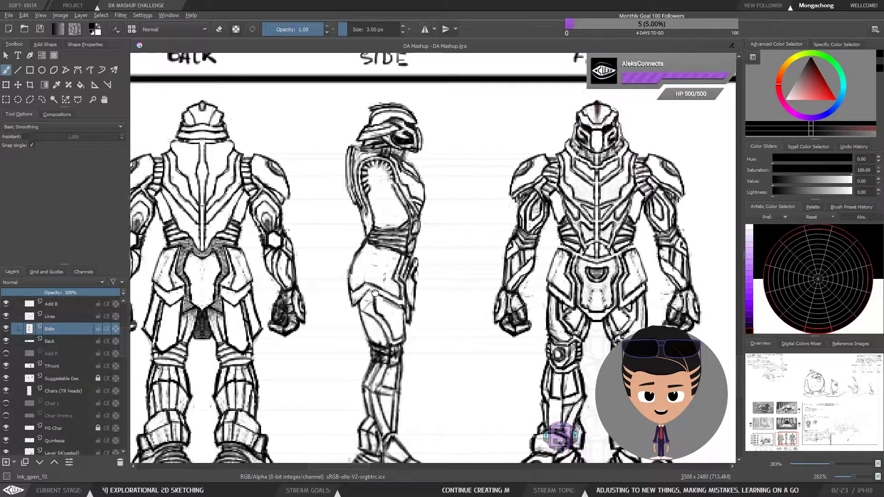
left_click_drag(375, 293, 374, 293)
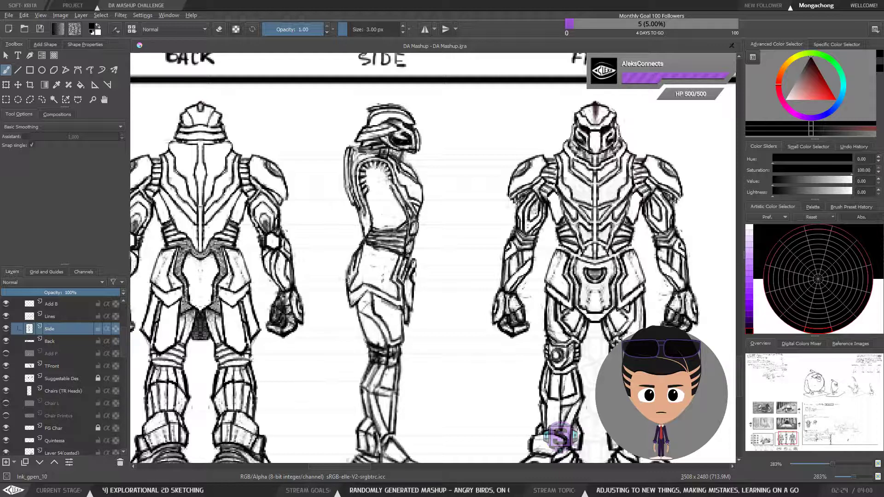
key("e")
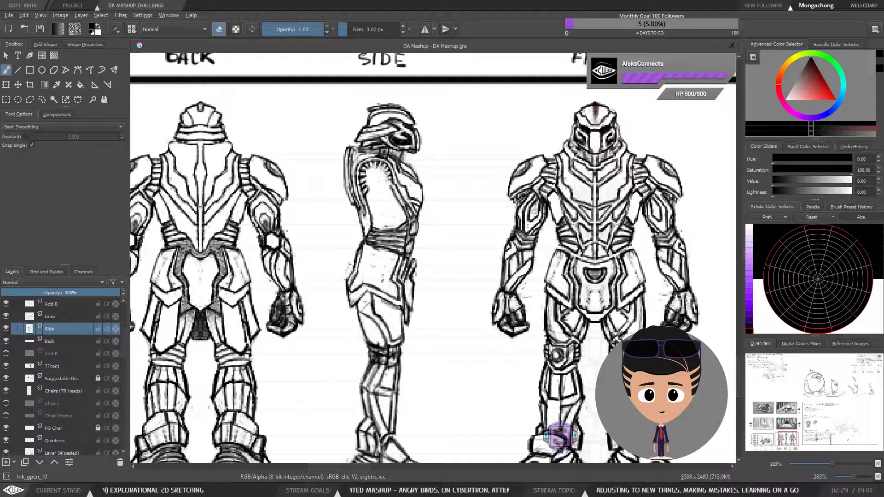
key("e")
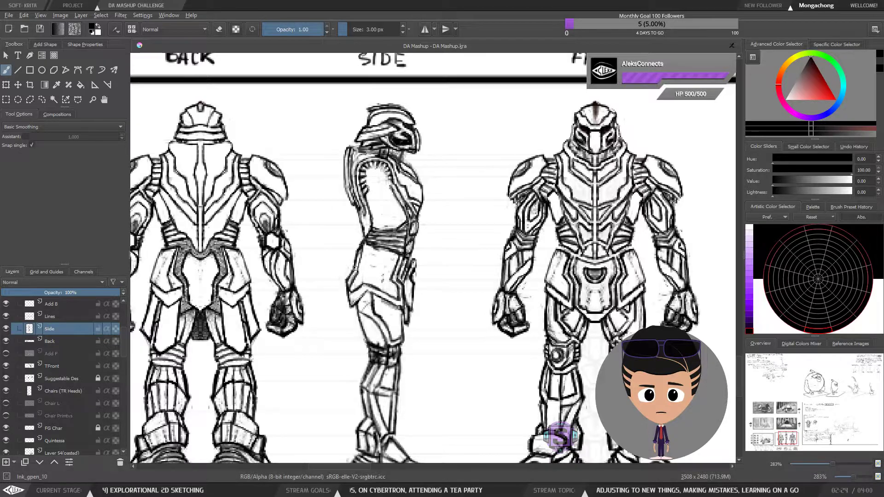
Check the reshaped hip armor across the whole turnaround, mirroring the canvas and comparing distant and close views.
key("minus")
key("minus")
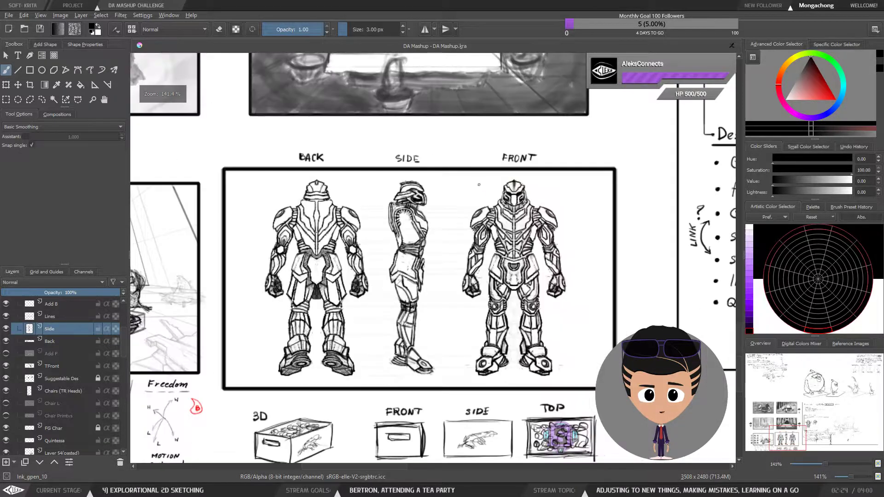
key("m")
key("m")
key("plus")
key("plus")
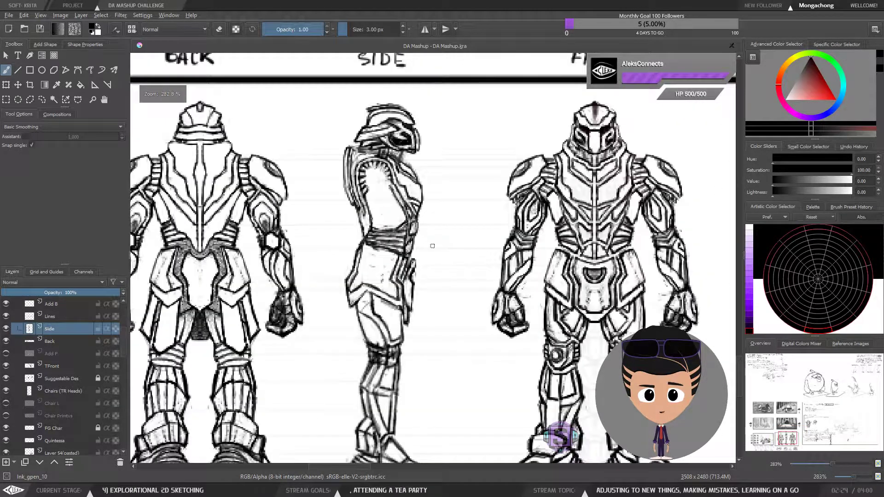
left_click_drag(423, 295, 433, 269)
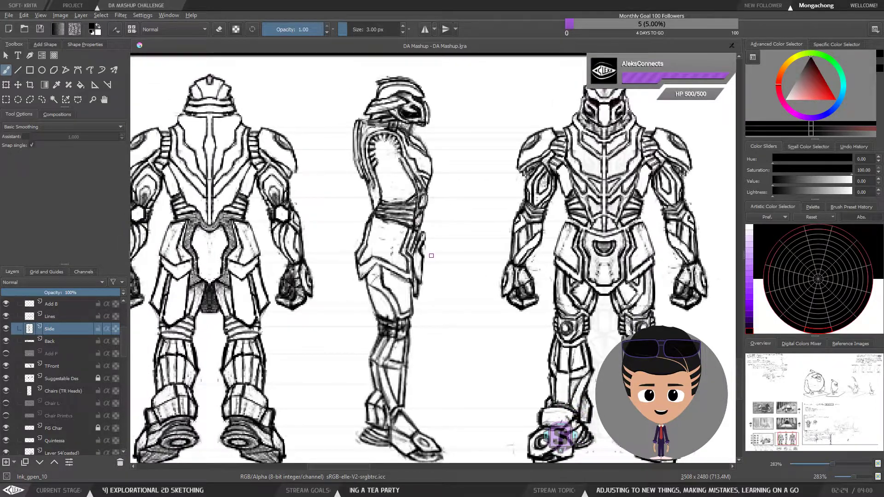
key("minus")
key("minus")
key("plus")
key("plus")
mouse_move(433, 286)
left_mouse_down()
mouse_move(430, 271)
mouse_move(451, 270)
mouse_move(437, 251)
mouse_move(428, 260)
left_mouse_up()
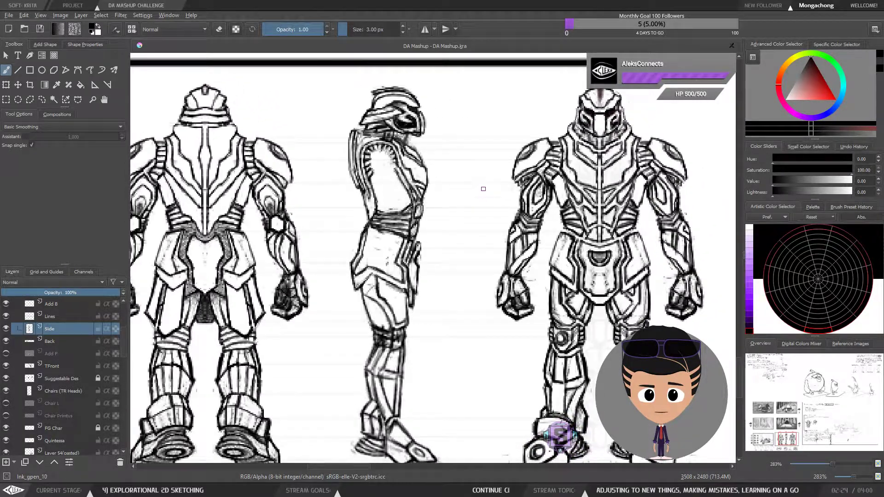
Try large rounded shoulder outlines around one shoulder of the back view and the matching one of the front view, then undo both.
left_click_drag(396, 207, 383, 270)
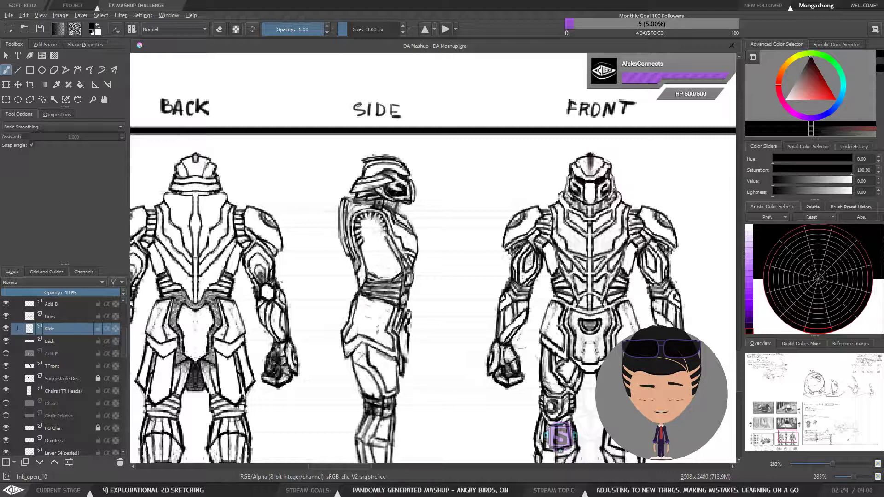
left_click_drag(388, 277, 383, 269)
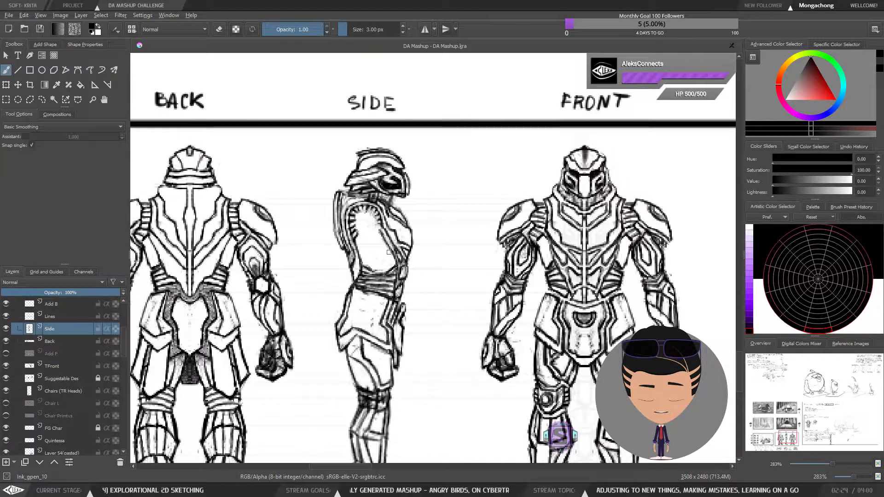
left_click_drag(322, 289, 410, 278)
mouse_move(374, 190)
left_mouse_down()
mouse_move(357, 180)
mouse_move(319, 207)
mouse_move(355, 245)
mouse_move(391, 202)
mouse_move(336, 177)
left_mouse_up()
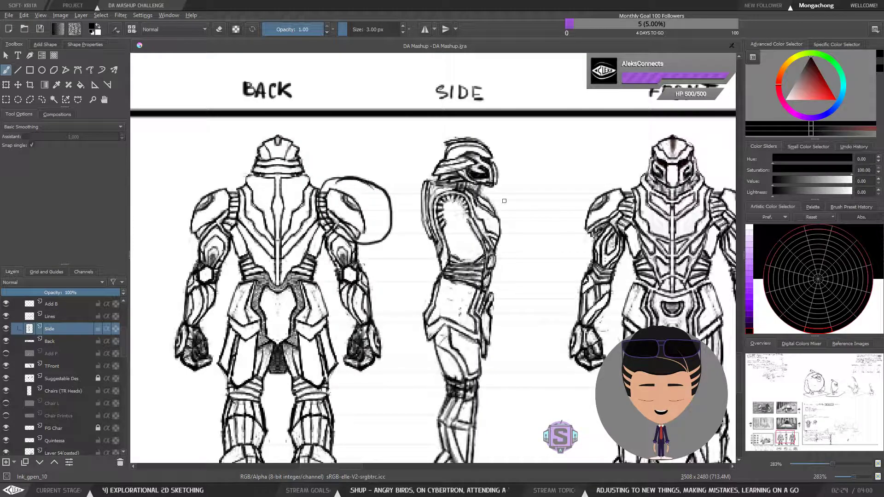
mouse_move(609, 173)
left_mouse_down()
mouse_move(631, 220)
mouse_move(588, 178)
left_mouse_up()
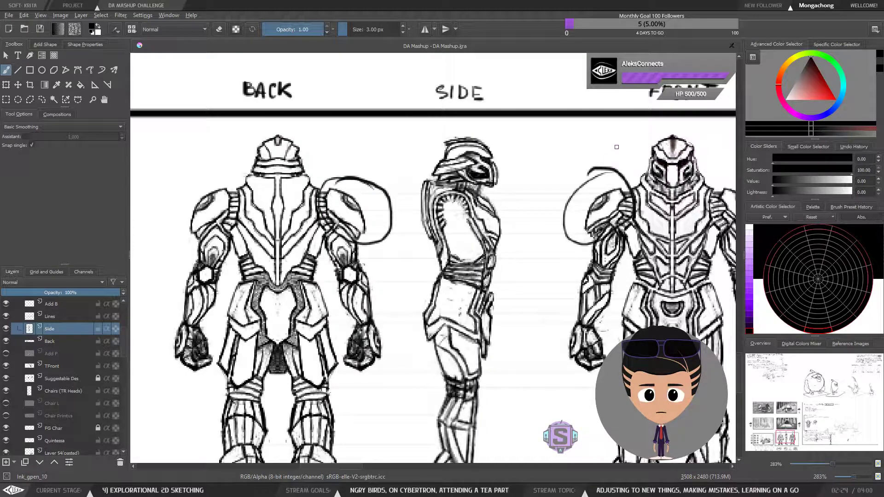
key("ctrl+z")
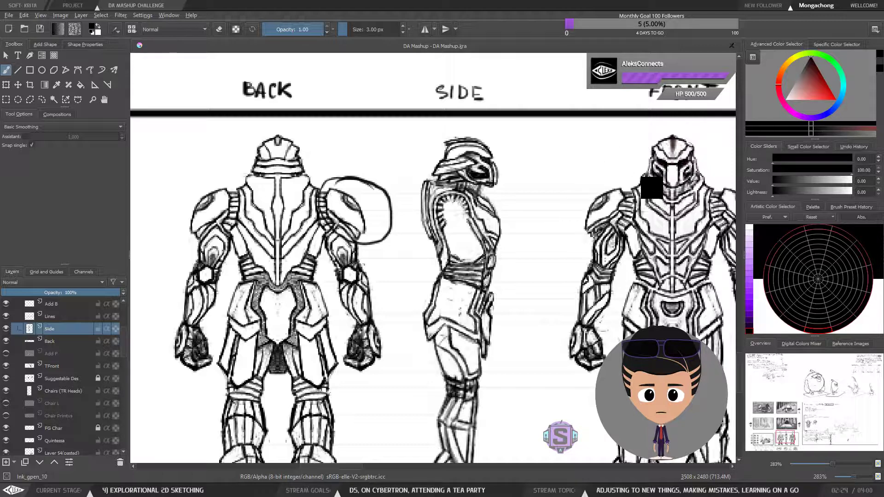
key("ctrl+z")
Sketch short arcs outside the shoulder armor of the front and back views, then undo the back view's arc.
left_click_drag(583, 225, 542, 217)
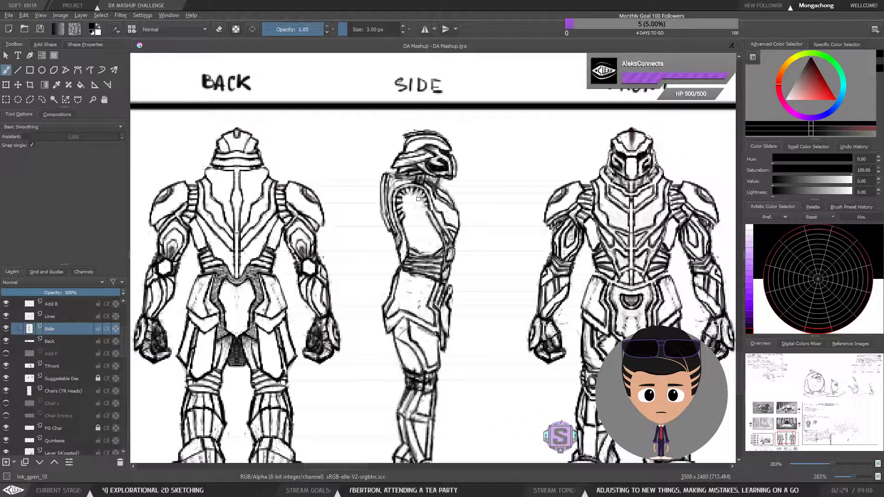
left_click_drag(462, 233, 462, 233)
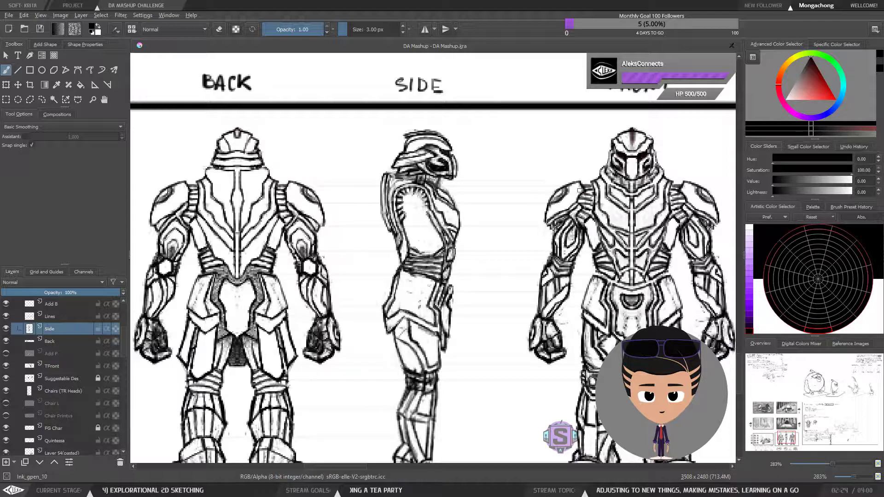
left_click_drag(559, 174, 531, 211)
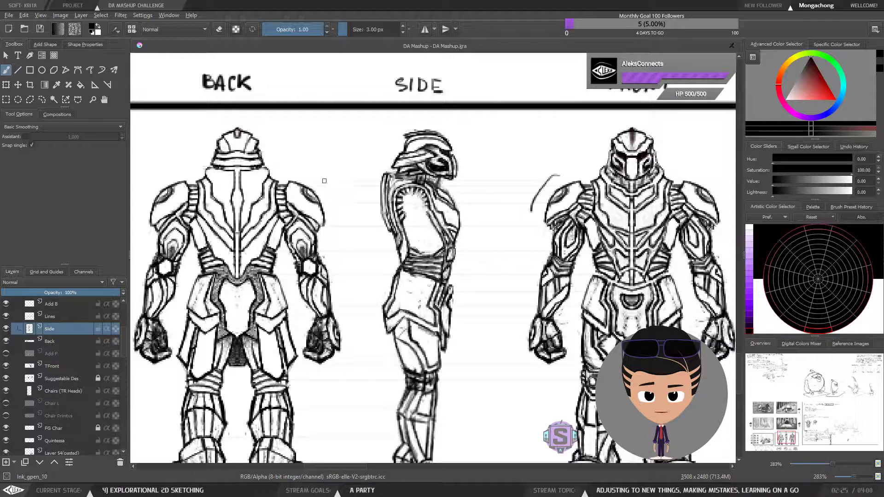
left_click_drag(320, 174, 337, 220)
key("ctrl+z")
mouse_move(371, 286)
left_mouse_down()
mouse_move(326, 256)
mouse_move(316, 231)
left_mouse_up()
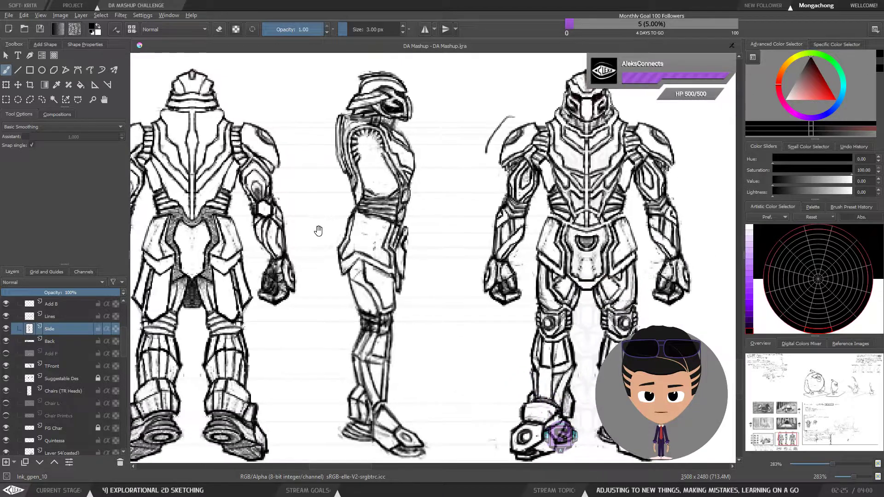
Try long contour lines outside one arm of the back view and the matching arm of the front view, then undo both.
mouse_move(281, 164)
left_mouse_down()
mouse_move(301, 248)
mouse_move(300, 317)
left_mouse_up()
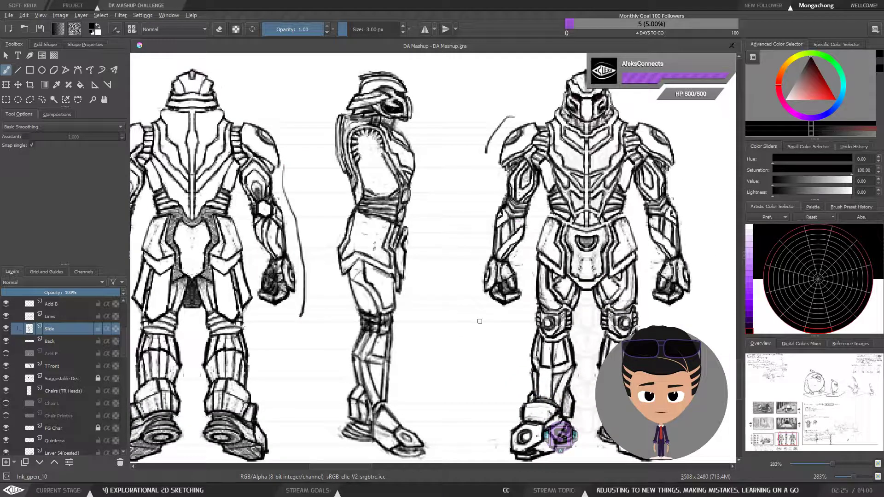
mouse_move(482, 309)
left_mouse_down()
mouse_move(467, 264)
mouse_move(490, 198)
left_mouse_up()
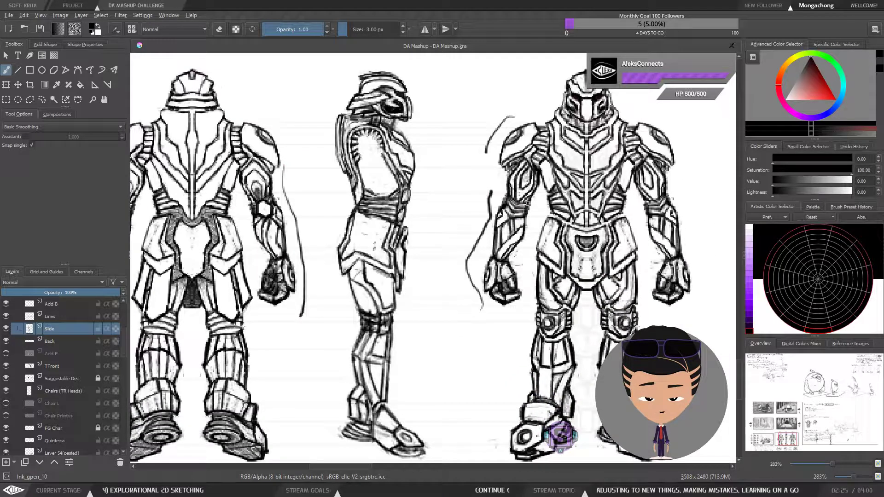
key("ctrl+z")
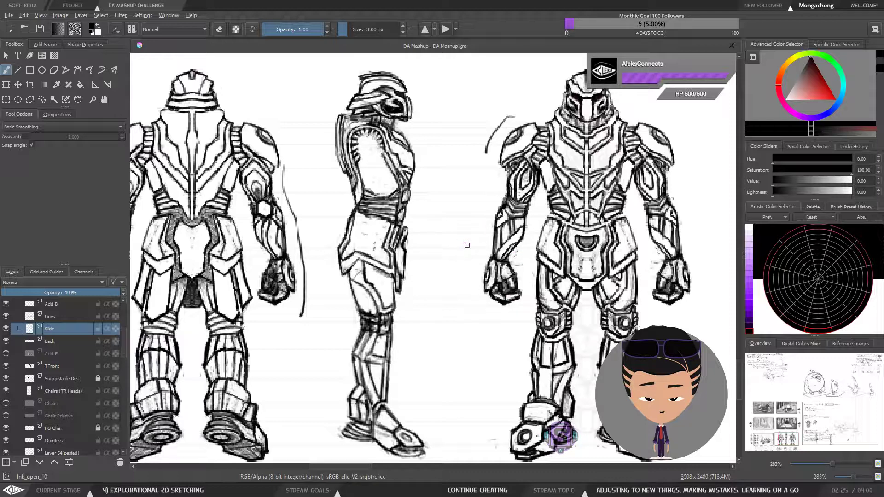
key("ctrl+z")
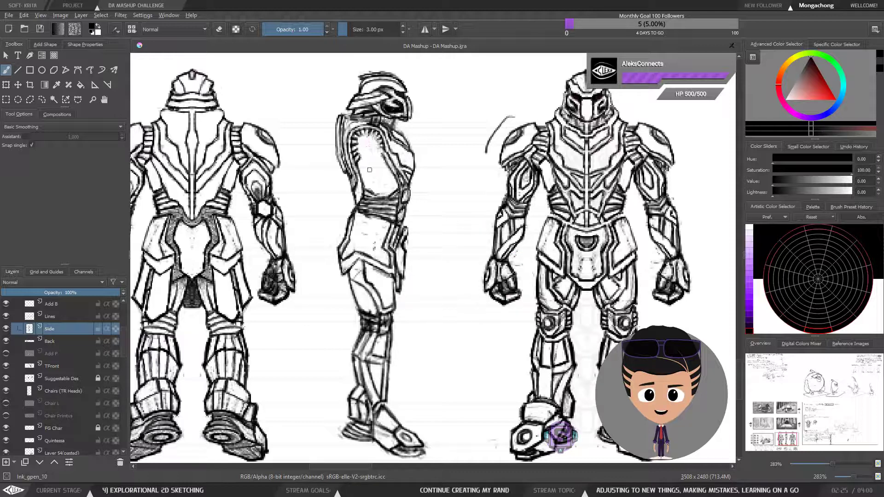
Try a long contour line in front of the side view, running from shoulder to thigh height, then undo it.
left_click_drag(334, 209, 289, 235)
left_click_drag(374, 243, 342, 241)
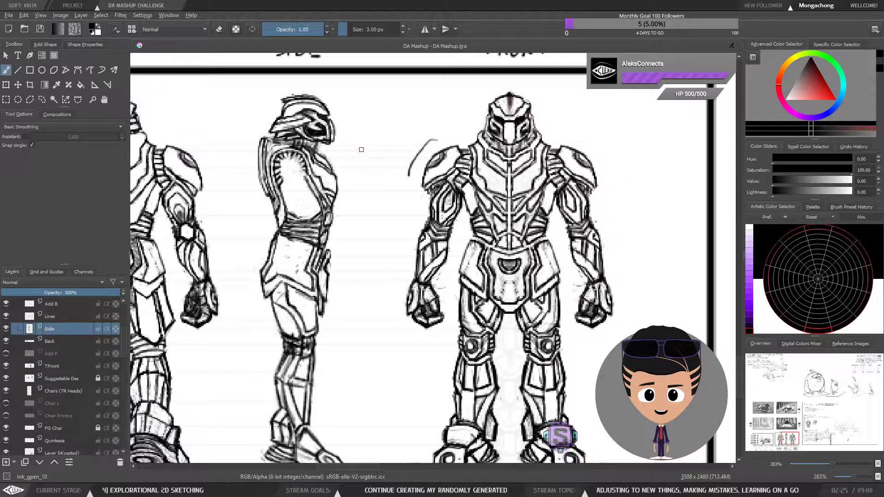
mouse_move(362, 151)
left_mouse_down()
mouse_move(357, 294)
mouse_move(385, 309)
left_mouse_up()
key("ctrl+z")
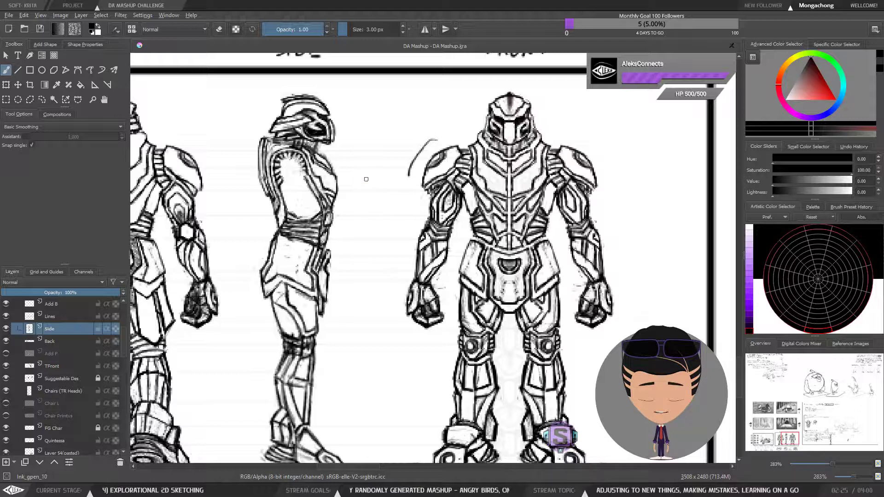
Enclose the leftover arc outside the front view's shoulder armor with an outline selection, delete it and clear the selection.
mouse_move(359, 193)
left_mouse_down()
mouse_move(401, 227)
mouse_move(367, 203)
mouse_move(376, 188)
left_mouse_up()
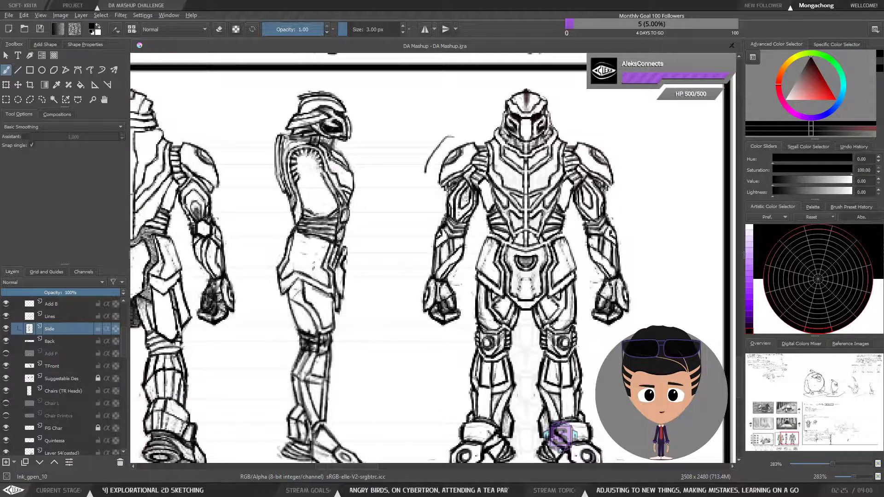
left_click_drag(332, 188, 362, 267)
scroll(345, 173, "up", 2)
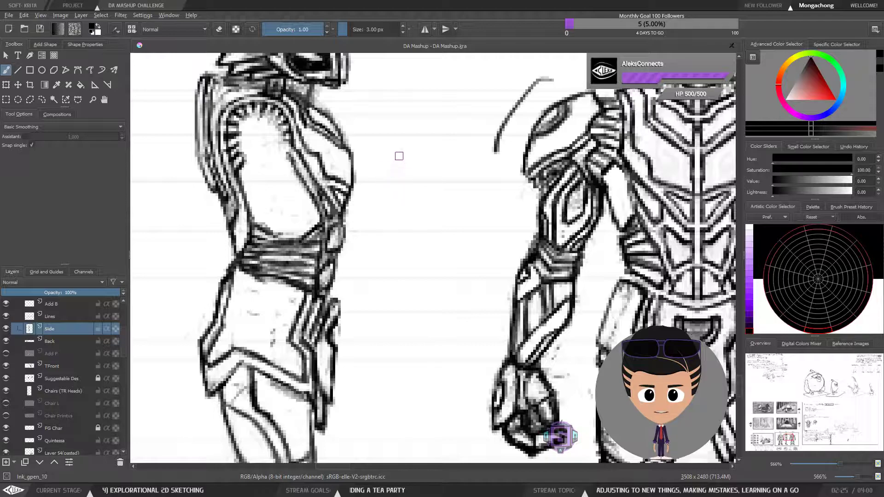
left_click_drag(411, 261, 390, 191)
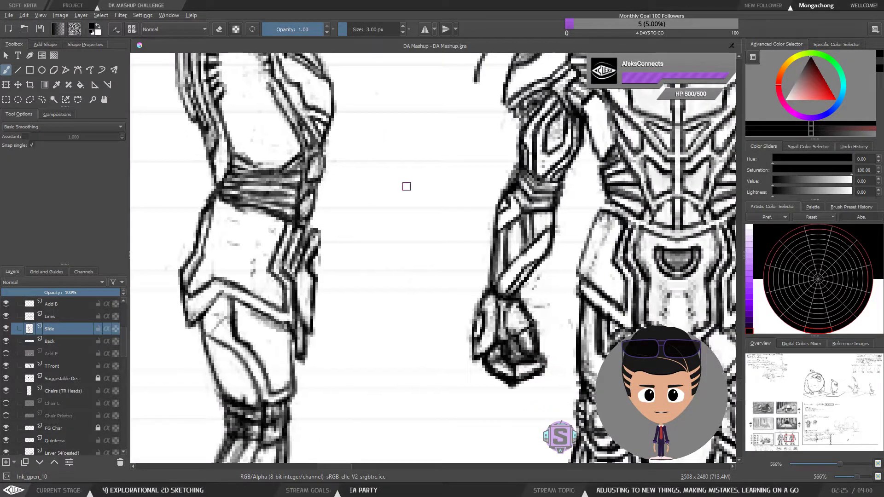
key("minus")
key("minus")
left_click_drag(442, 219, 420, 265)
key("l")
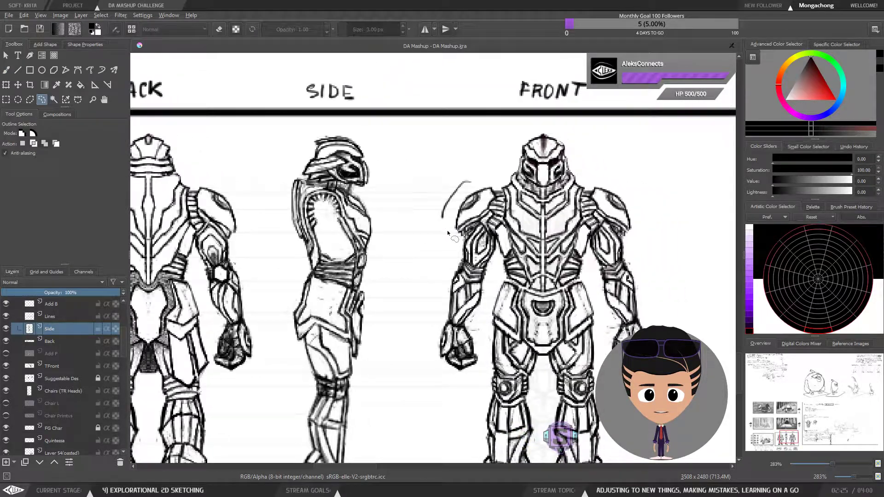
mouse_move(447, 233)
left_mouse_down()
mouse_move(467, 191)
mouse_move(431, 243)
left_mouse_up()
key("ctrl+shift+a")
Examine the ornate crowned head and shoulder armor design sketched under Placement elsewhere on the board.
key("minus")
key("minus")
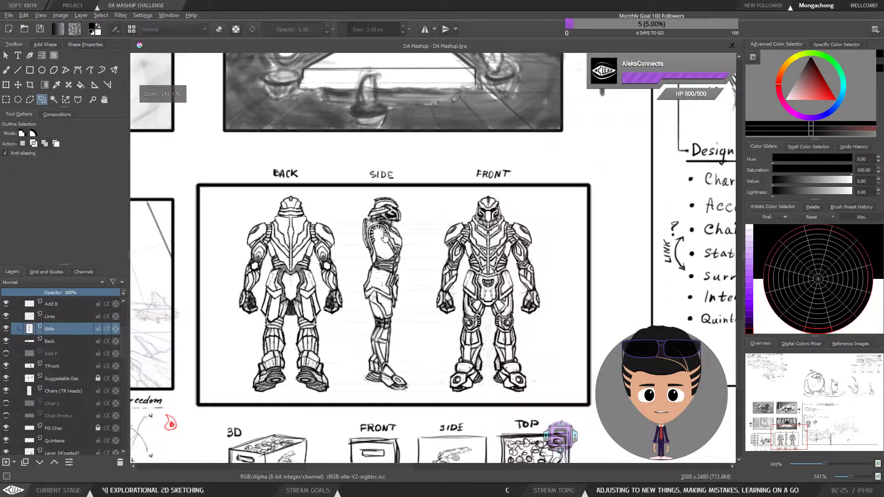
key("minus")
key("minus")
key("minus")
key("minus")
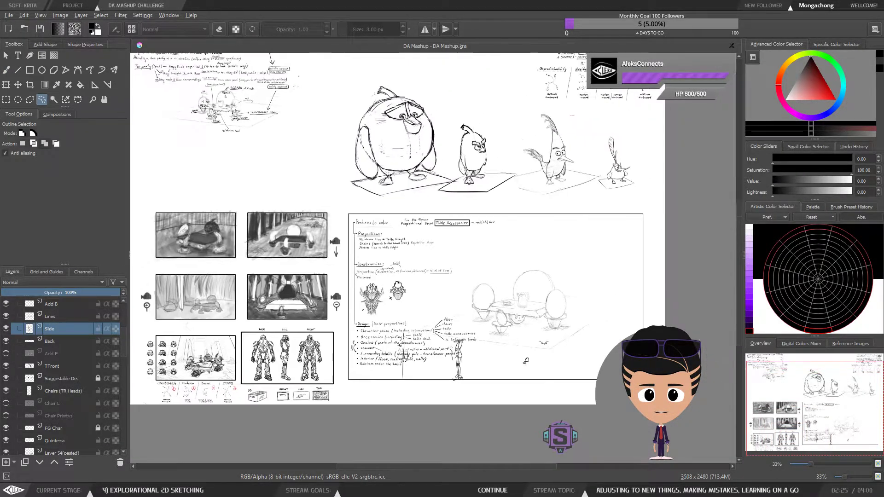
scroll(396, 289, "up", 6)
mouse_move(266, 351)
left_mouse_down()
mouse_move(408, 253)
mouse_move(448, 242)
left_mouse_up()
key("b")
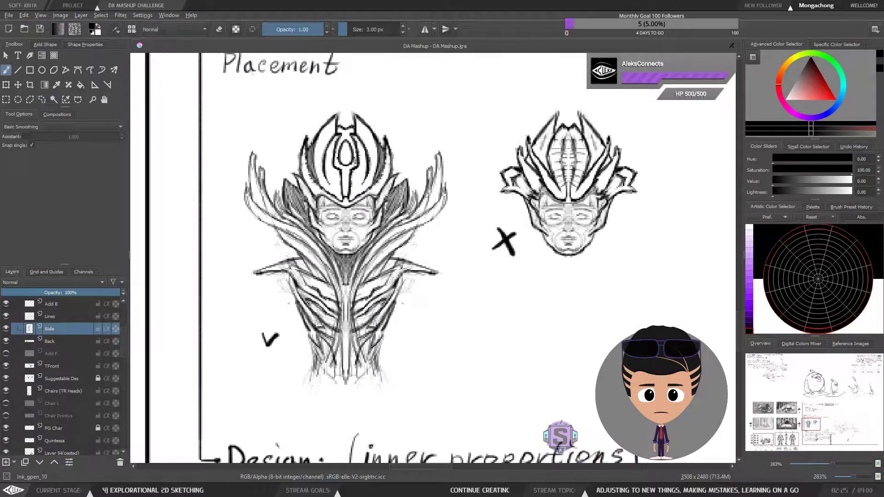
left_click_drag(446, 185, 468, 207)
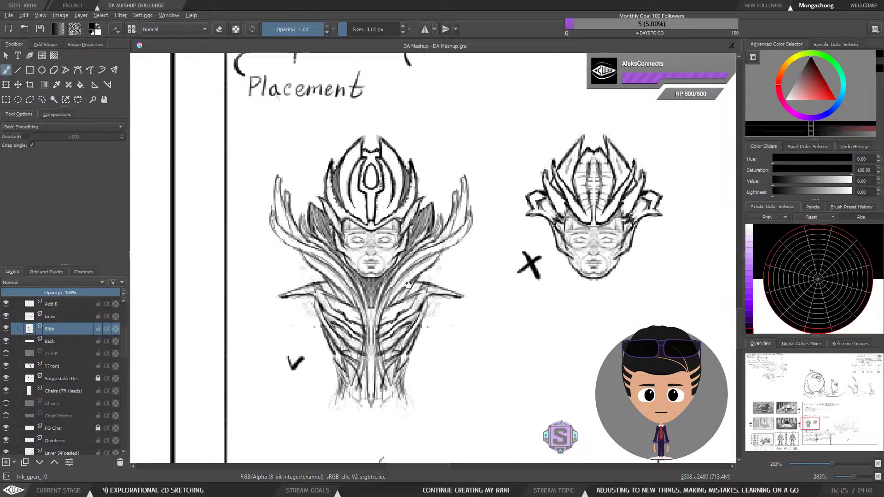
Examine the tea party scene sketch beside the turnaround, then return to comparing the back, side and front views.
key("minus")
key("minus")
mouse_move(369, 287)
left_mouse_down()
mouse_move(560, 234)
mouse_move(494, 229)
left_mouse_up()
left_click_drag(328, 290, 590, 211)
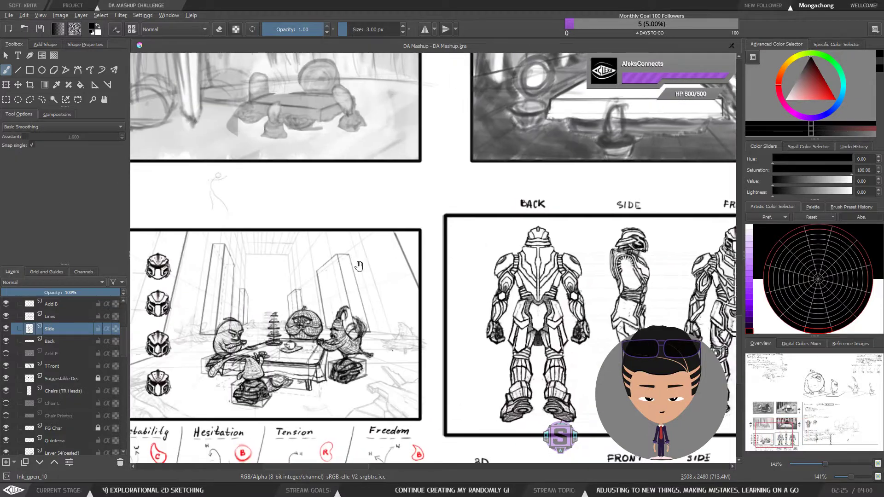
mouse_move(355, 259)
left_mouse_down()
mouse_move(474, 199)
mouse_move(502, 165)
left_mouse_up()
key("plus")
key("plus")
mouse_move(422, 230)
left_mouse_down()
mouse_move(578, 255)
mouse_move(345, 241)
left_mouse_up()
left_click_drag(616, 241, 404, 237)
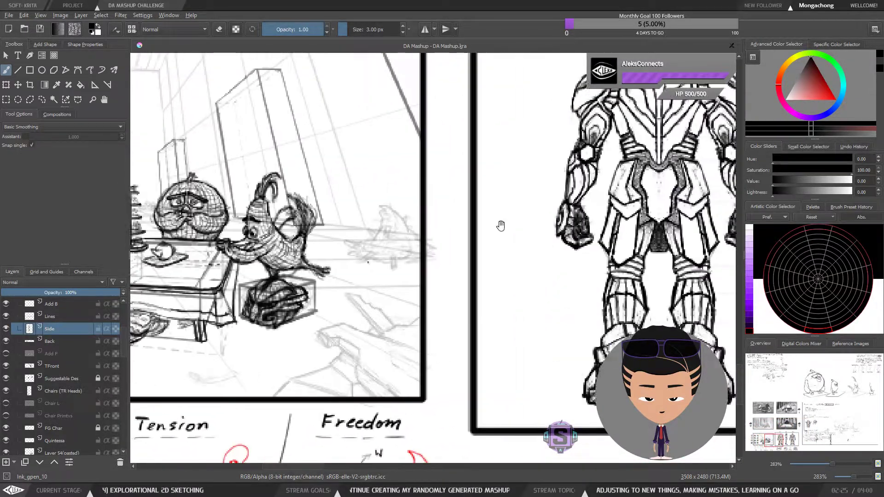
left_click_drag(696, 221, 483, 228)
mouse_move(331, 258)
left_mouse_down()
mouse_move(615, 251)
mouse_move(365, 248)
mouse_move(319, 258)
left_mouse_up()
left_click_drag(494, 235, 287, 277)
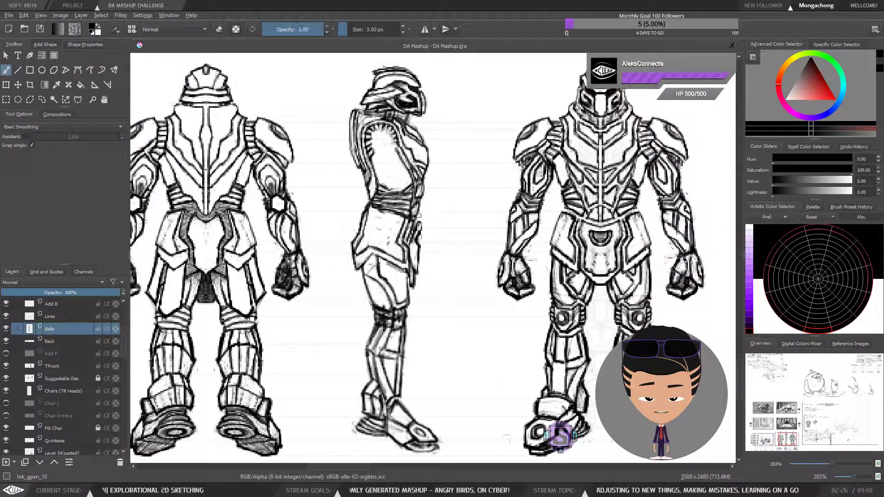
scroll(420, 248, "down", 2)
scroll(415, 254, "up", 2)
left_click_drag(389, 217, 381, 232)
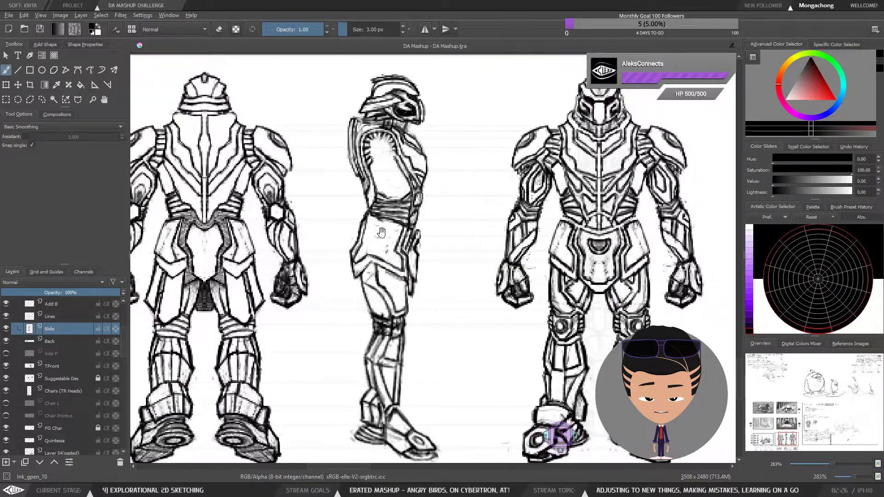
Refine the lower edge of the side view's open torso area above the waist, alternating brush and eraser.
key("e")
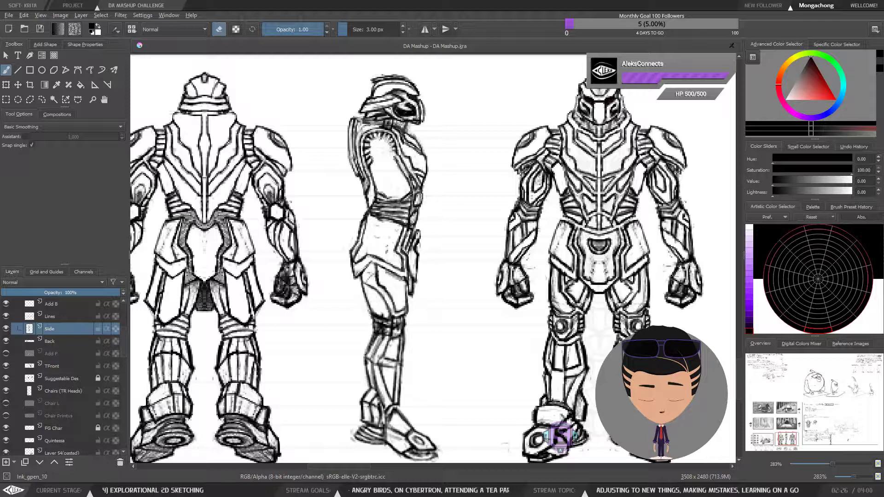
key("e")
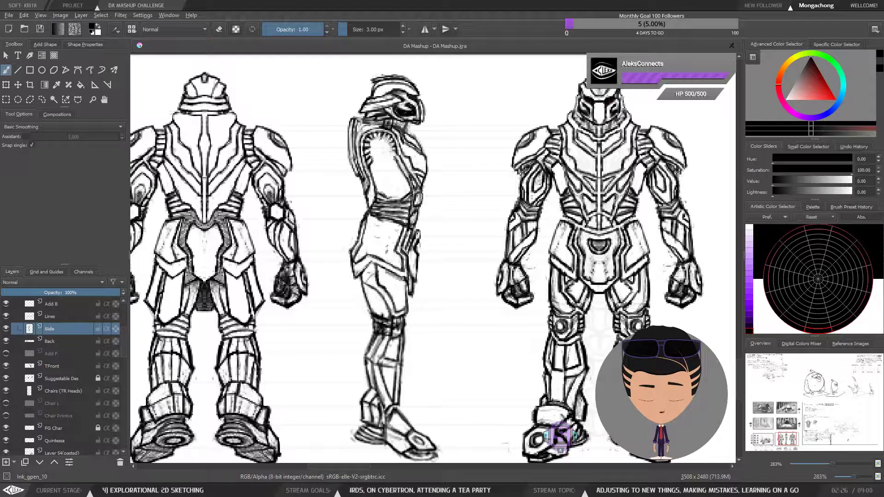
key("e")
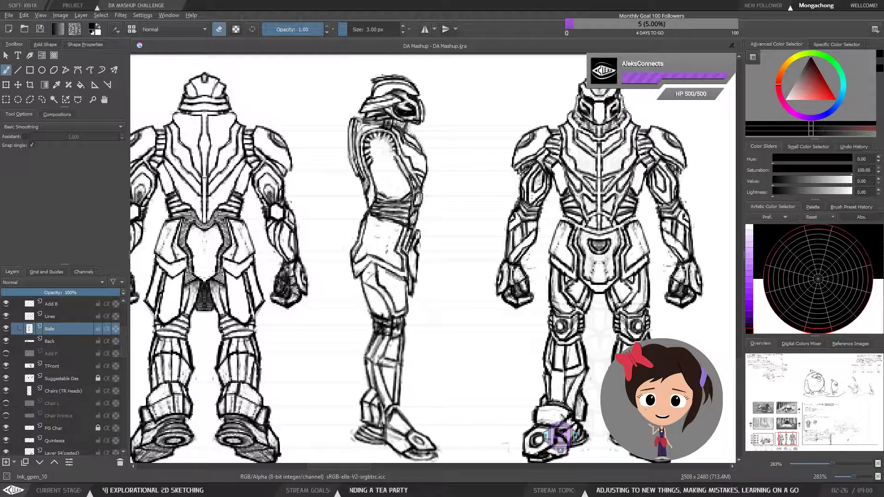
key("e")
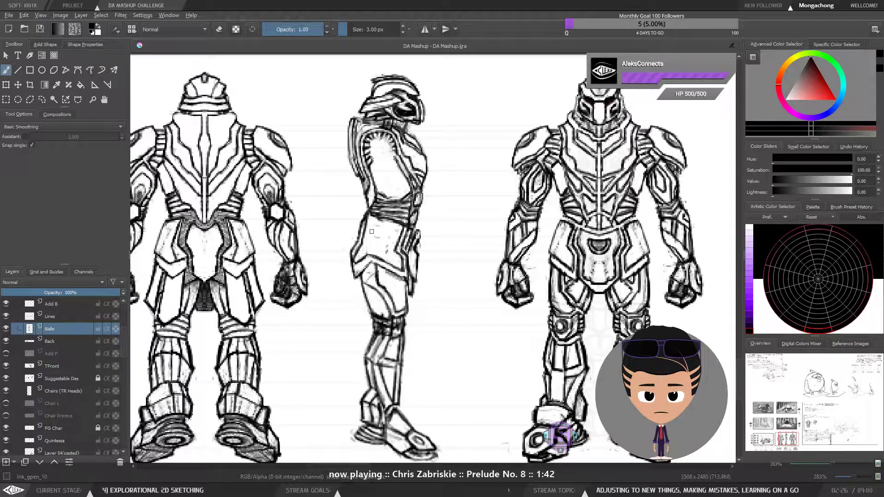
mouse_move(379, 231)
left_mouse_down()
mouse_move(377, 244)
mouse_move(356, 238)
mouse_move(383, 248)
left_mouse_up()
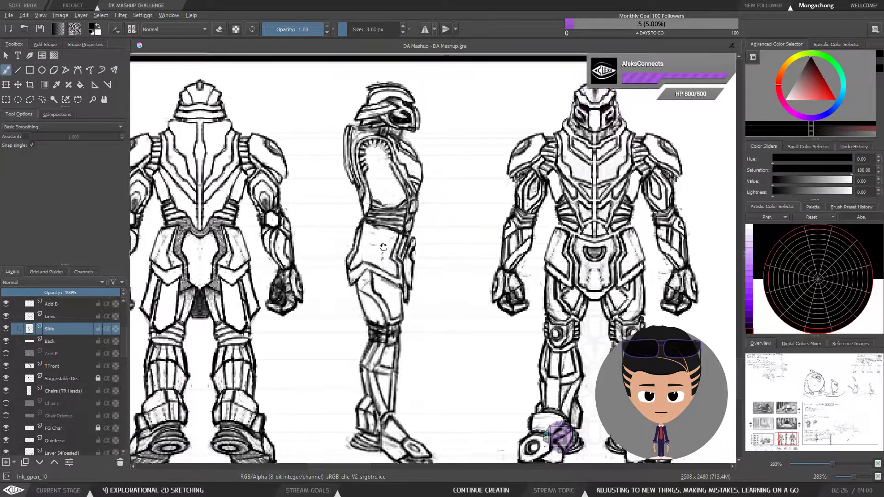
left_click_drag(391, 211, 389, 236)
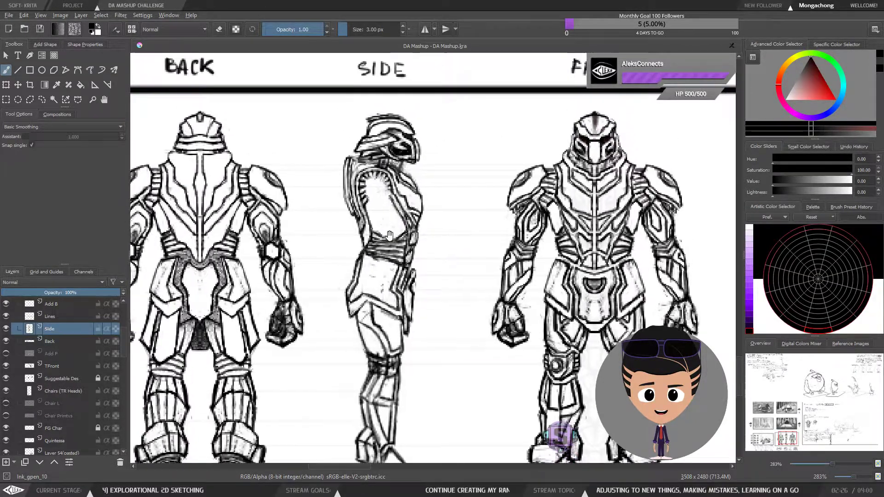
key("e")
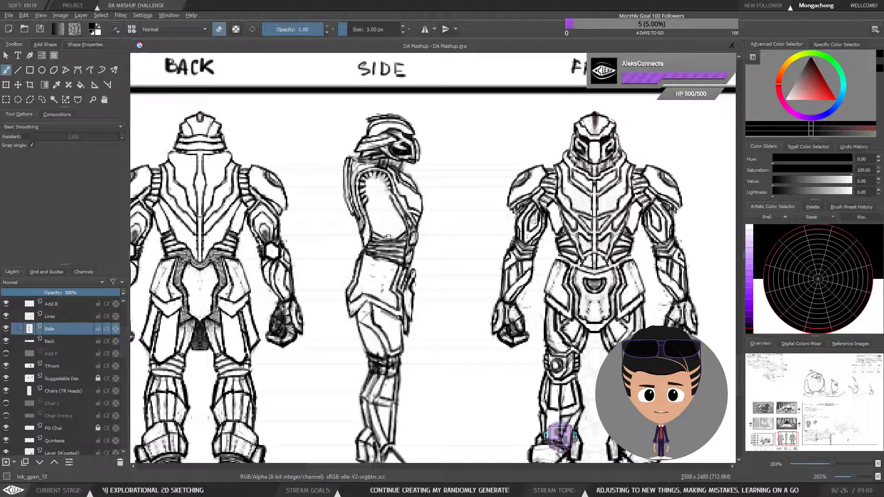
key("e")
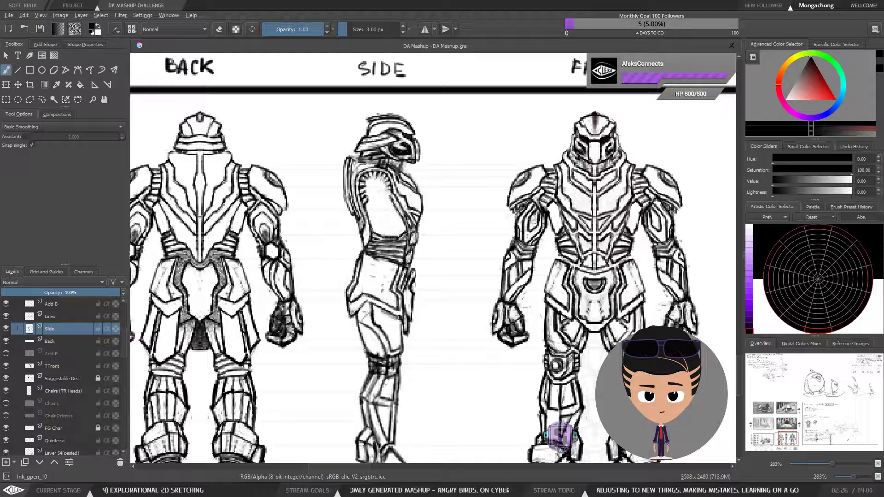
Close the side view's shoulder socket with short radial strokes along its lower rim and add panel lines on the torso below.
key("e")
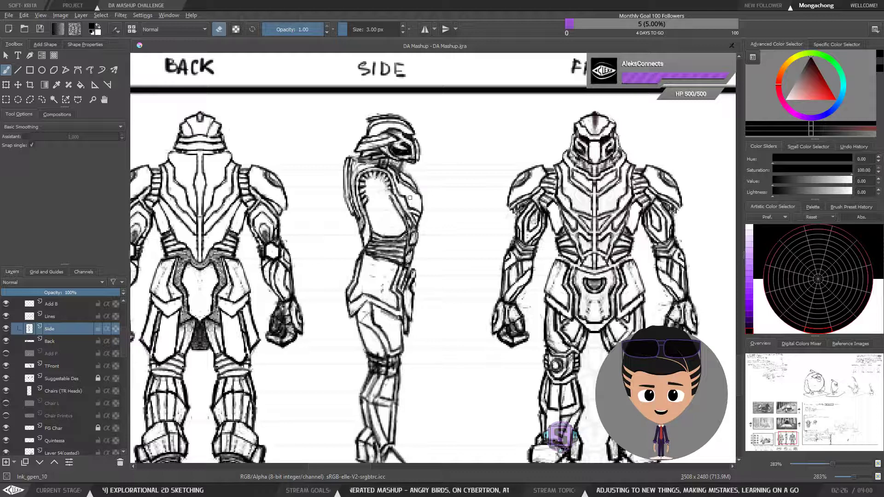
key("e")
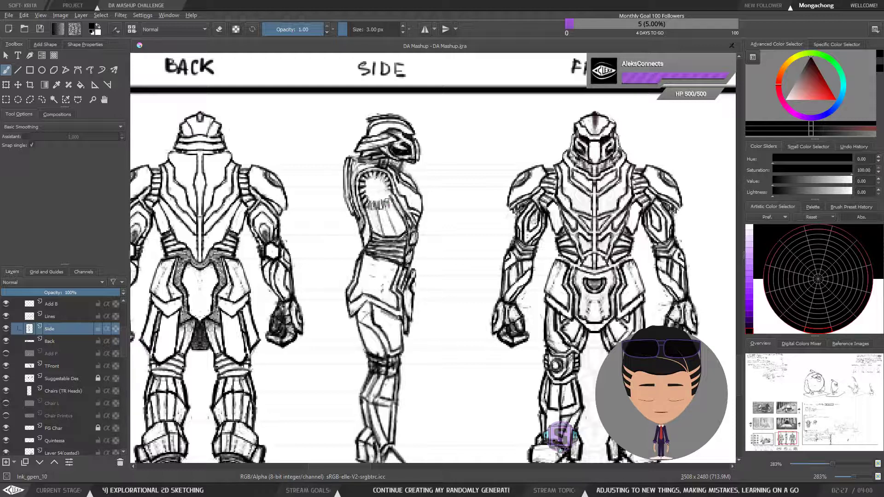
left_click_drag(387, 201, 389, 207)
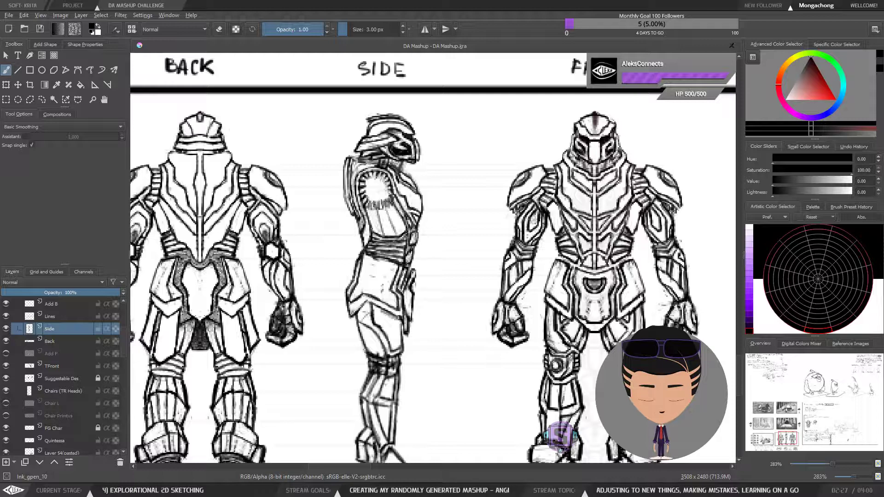
mouse_move(373, 199)
left_mouse_down()
mouse_move(368, 211)
mouse_move(390, 206)
left_mouse_up()
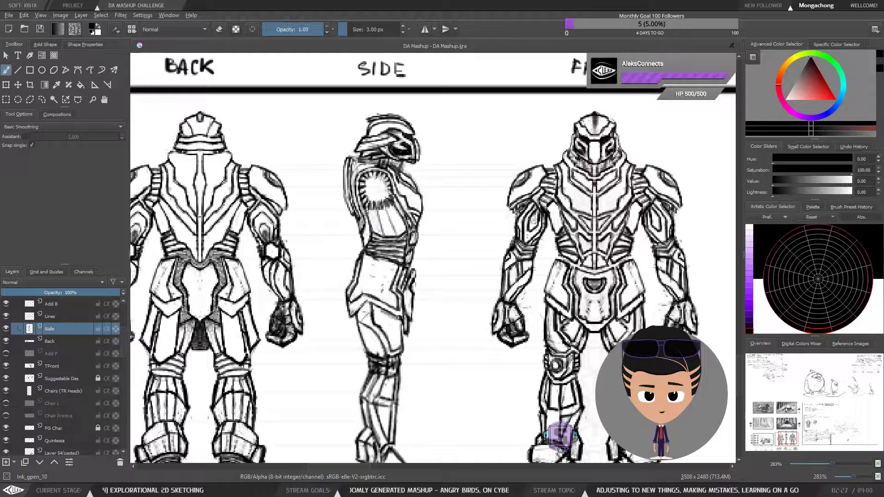
mouse_move(375, 208)
left_mouse_down()
mouse_move(368, 216)
mouse_move(384, 216)
left_mouse_up()
left_click_drag(384, 207, 387, 215)
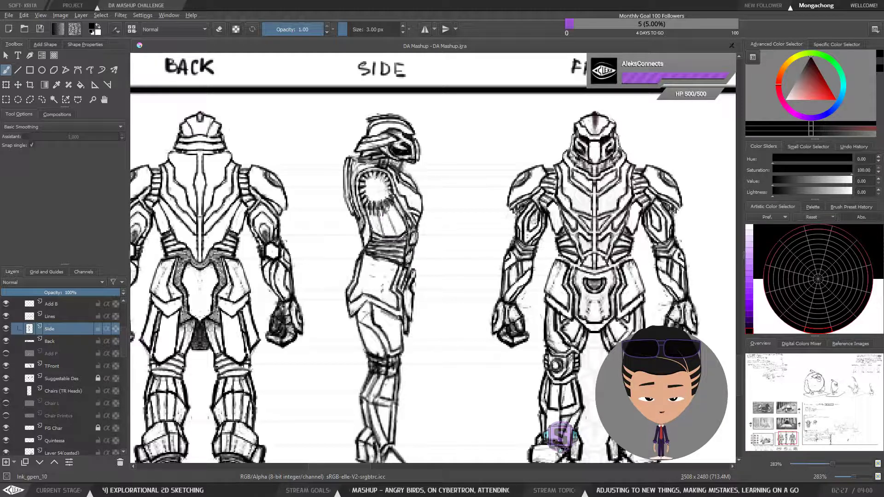
Draw a curved upward arrow between the side and front views, and undo the trial marks beside the front view's arm.
mouse_move(518, 224)
left_mouse_down()
mouse_move(499, 236)
mouse_move(459, 220)
mouse_move(441, 201)
mouse_move(444, 162)
left_mouse_up()
mouse_move(426, 182)
left_mouse_down()
mouse_move(444, 163)
mouse_move(454, 182)
left_mouse_up()
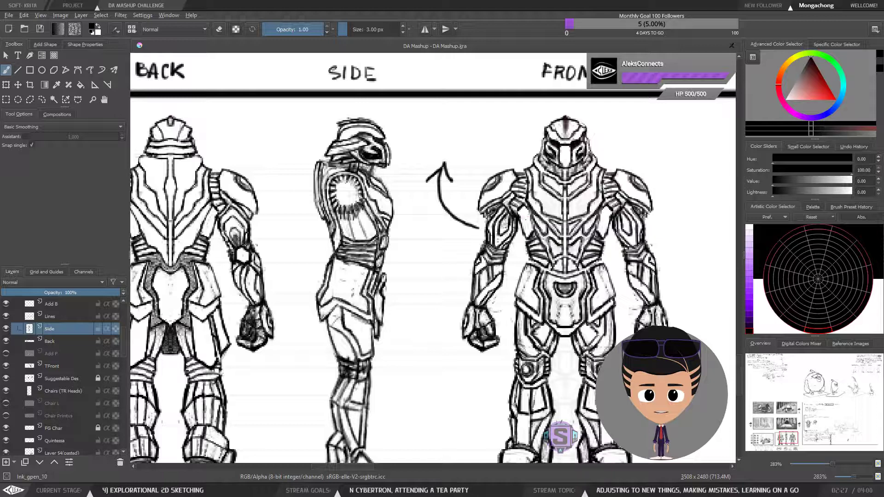
mouse_move(512, 222)
left_mouse_down()
mouse_move(527, 223)
mouse_move(511, 227)
left_mouse_up()
key("ctrl+z")
key("ctrl+z")
key("ctrl+z")
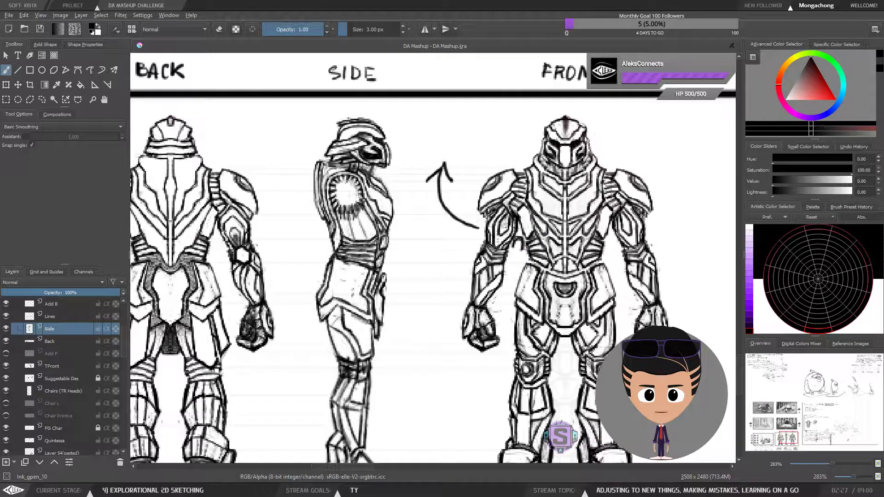
Trim the radial strokes under the side view's shoulder socket and close them off along a lower edge, alternating brush and eraser.
left_click_drag(304, 219, 347, 231)
key("e")
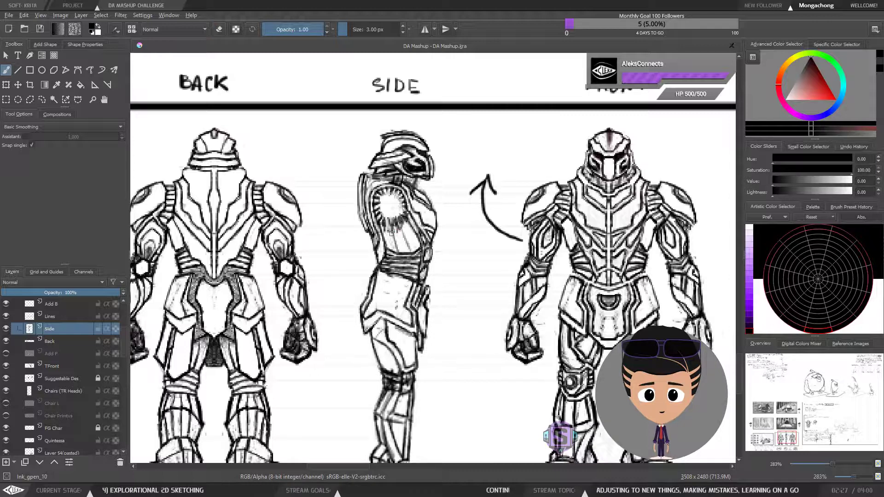
key("e")
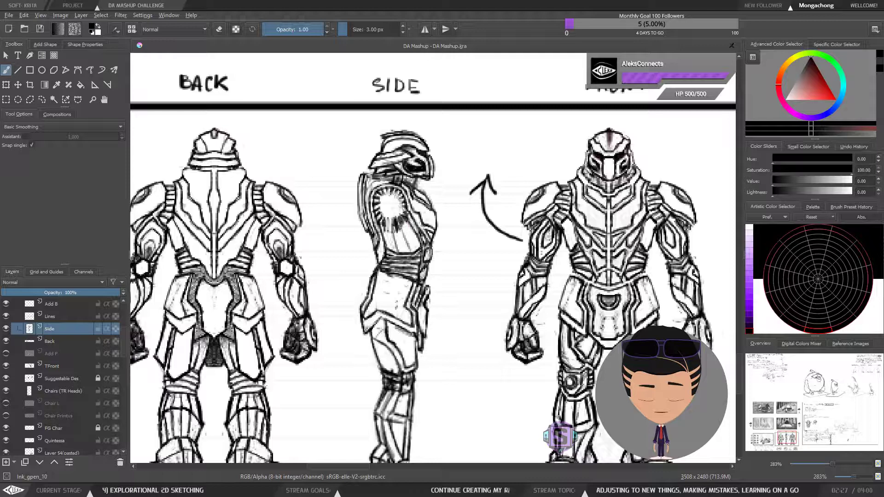
key("e")
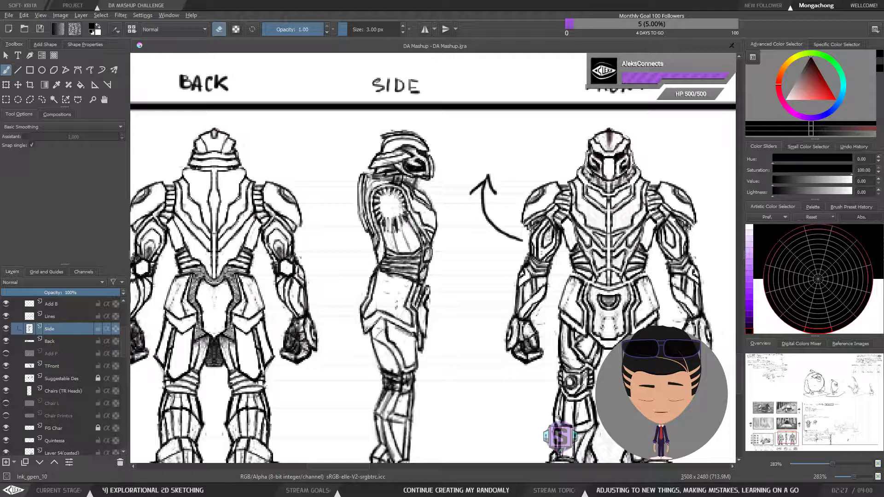
key("e")
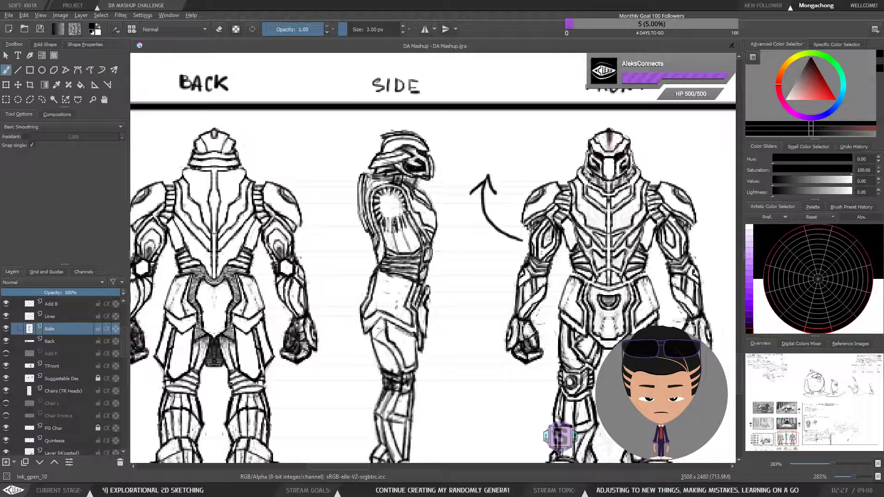
key("e")
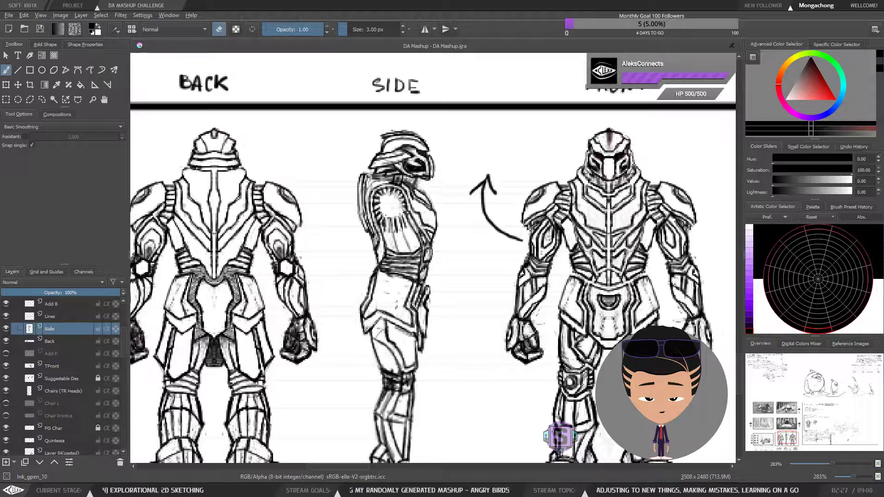
key("e")
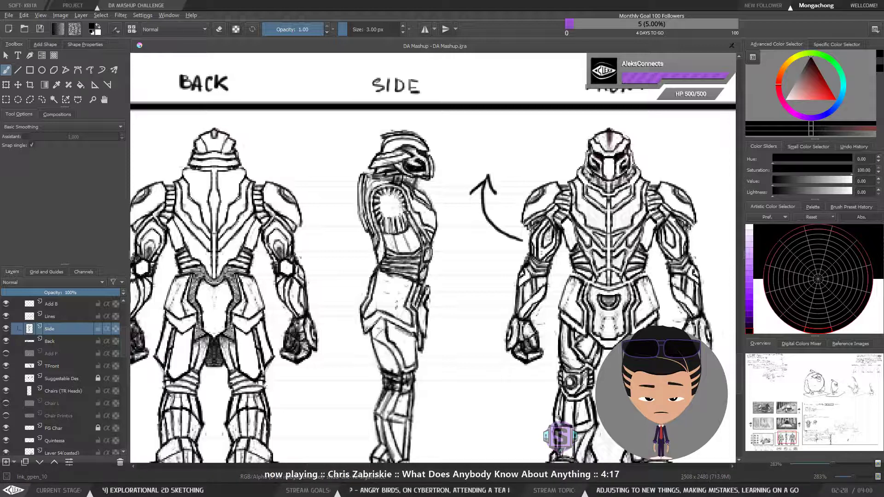
Clean up and narrow the ribbed extension below the side view's shoulder socket, alternating eraser and brush around its lower corners.
key("e")
key("e")
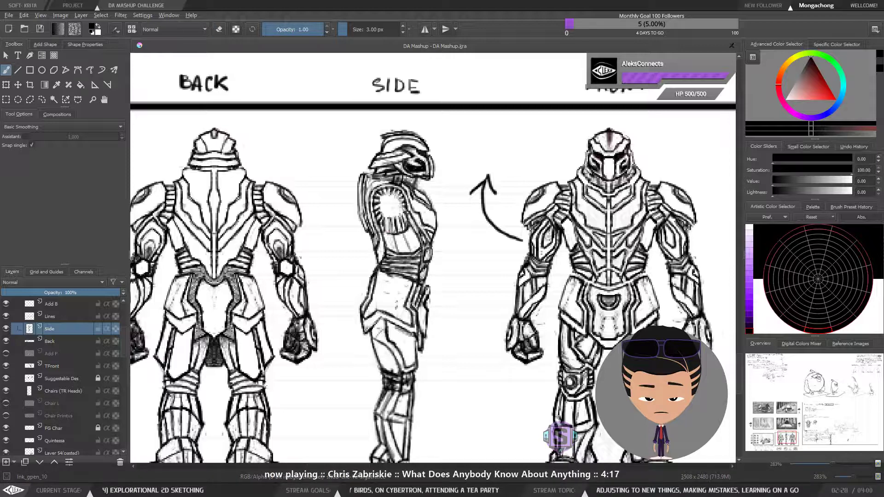
key("e")
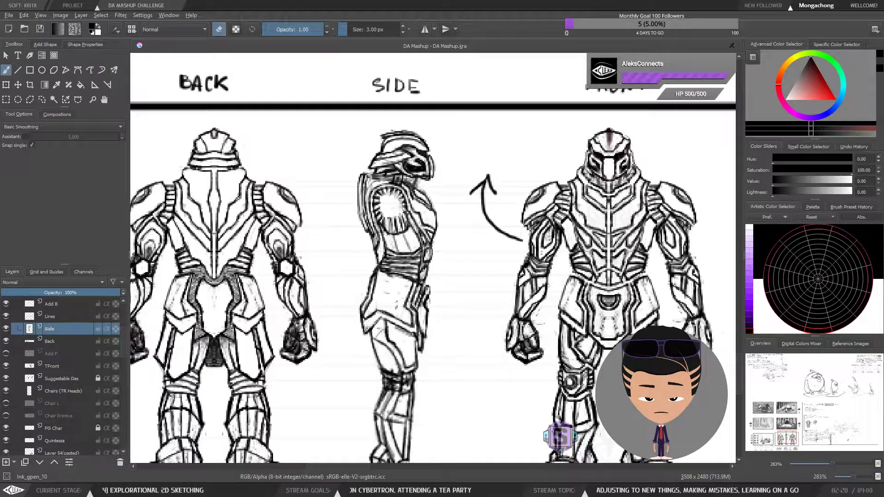
key("e")
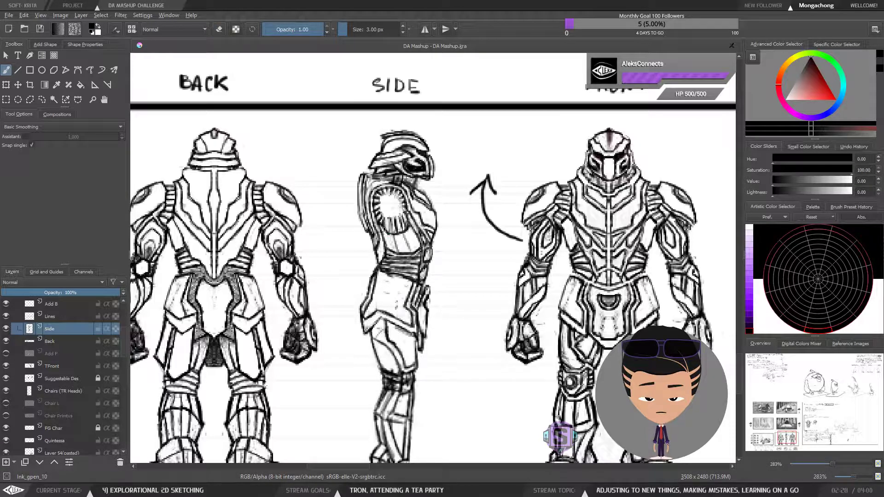
key("e")
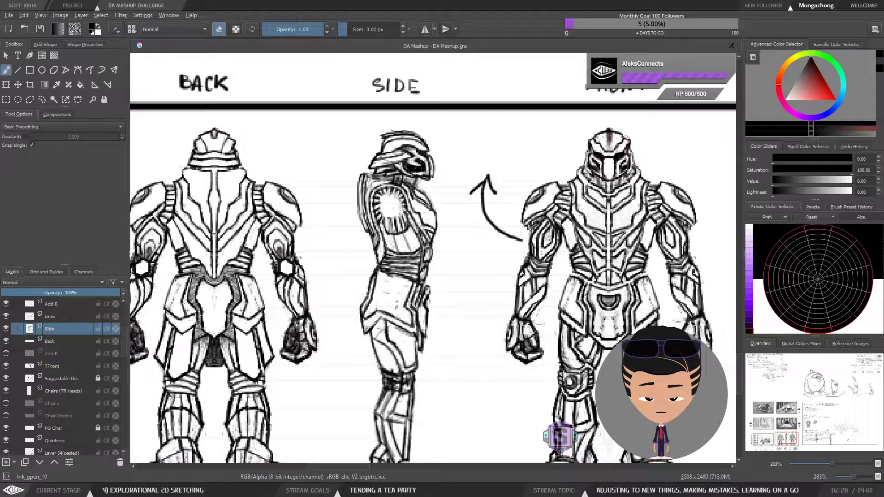
key("e")
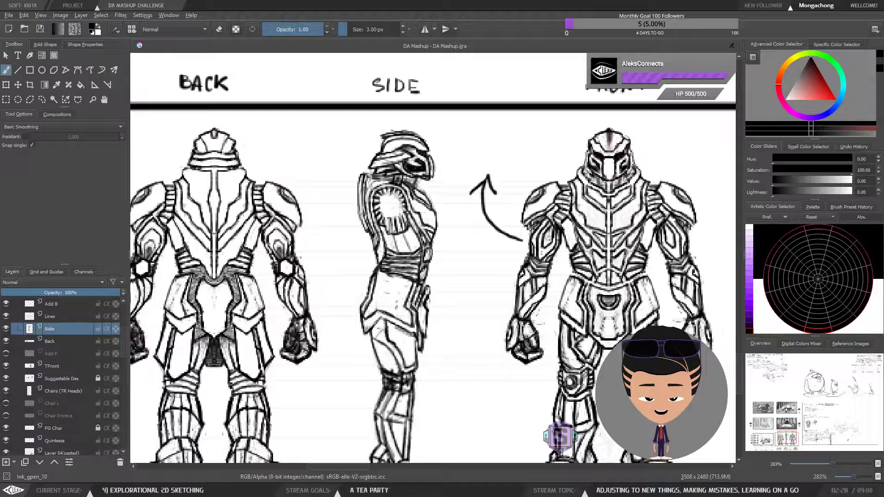
key("e")
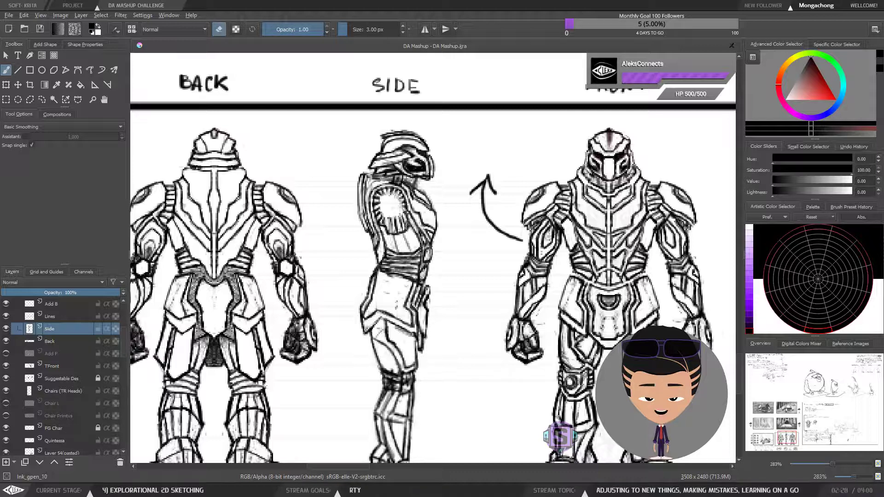
key("e")
key("e")
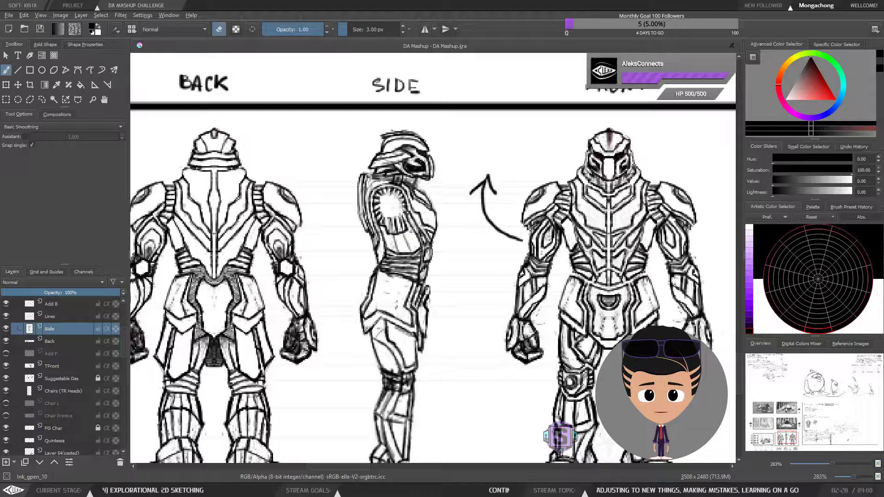
key("e")
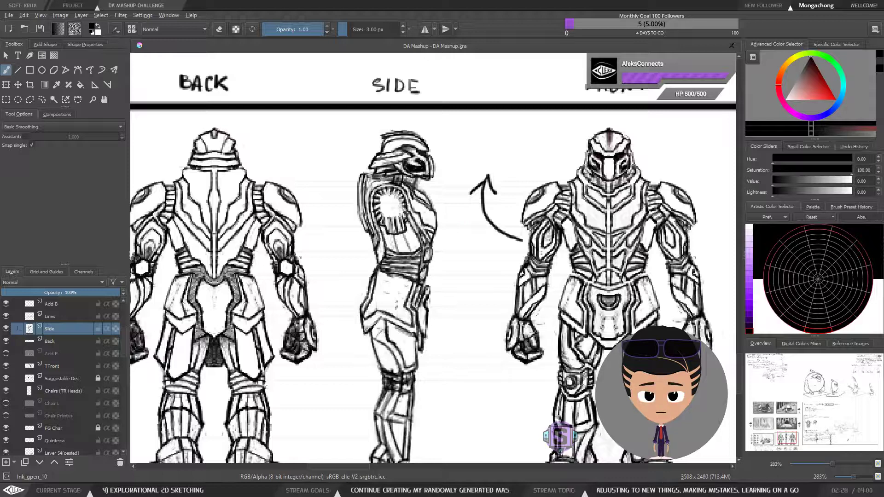
key("e")
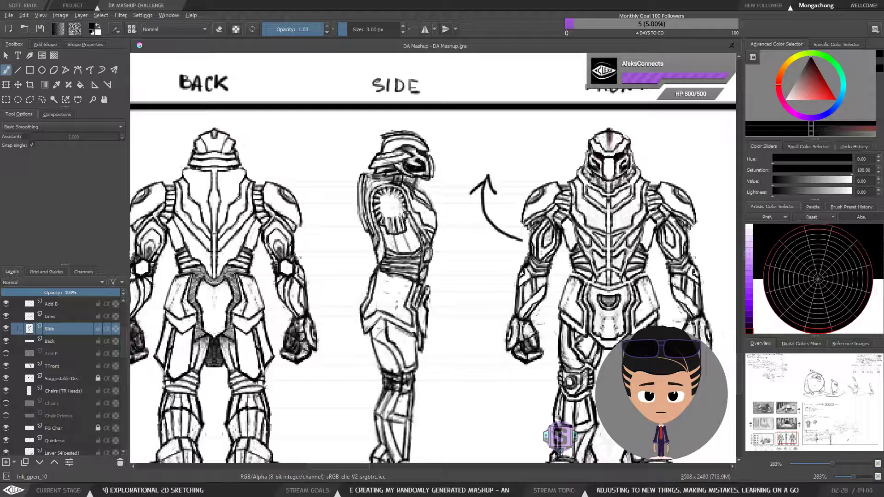
key("e")
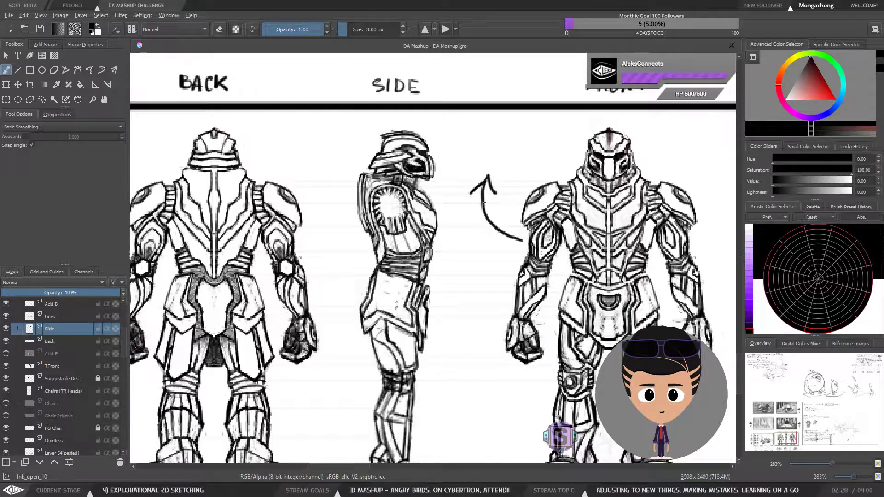
Draw an inner ring inside the side view's shoulder socket, enclosing its blank centre.
mouse_move(445, 222)
left_mouse_down()
mouse_move(430, 210)
mouse_move(439, 222)
left_mouse_up()
key("ctrl+minus")
key("ctrl+minus")
key("ctrl+plus")
key("ctrl+plus")
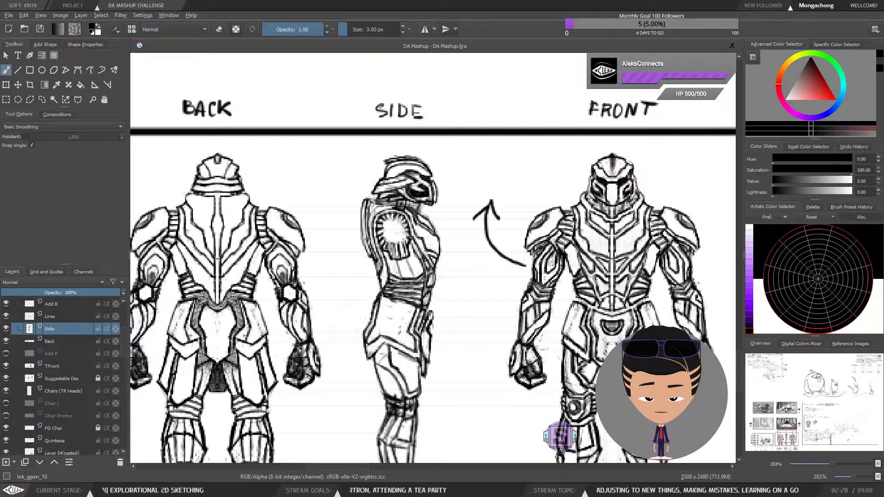
key("minus")
key("minus")
key("plus")
key("plus")
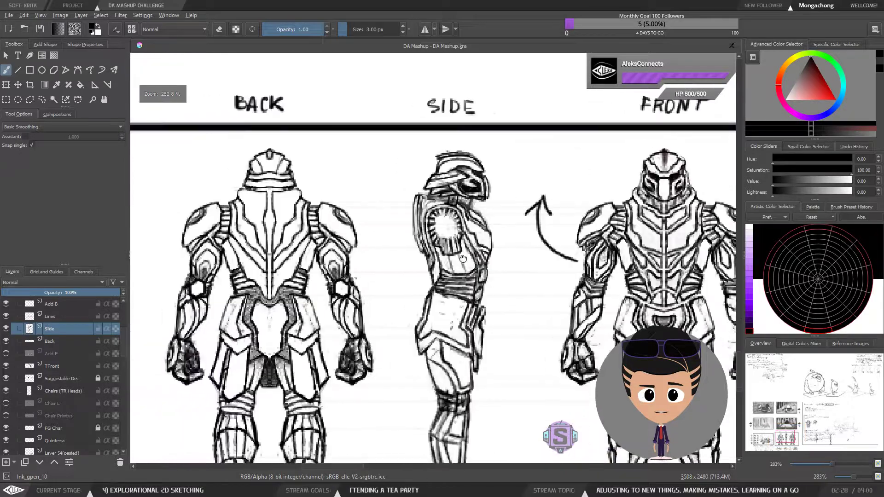
mouse_move(437, 230)
left_mouse_down()
mouse_move(448, 215)
mouse_move(439, 232)
mouse_move(450, 216)
mouse_move(454, 229)
left_mouse_up()
key("minus")
key("minus")
key("plus")
key("plus")
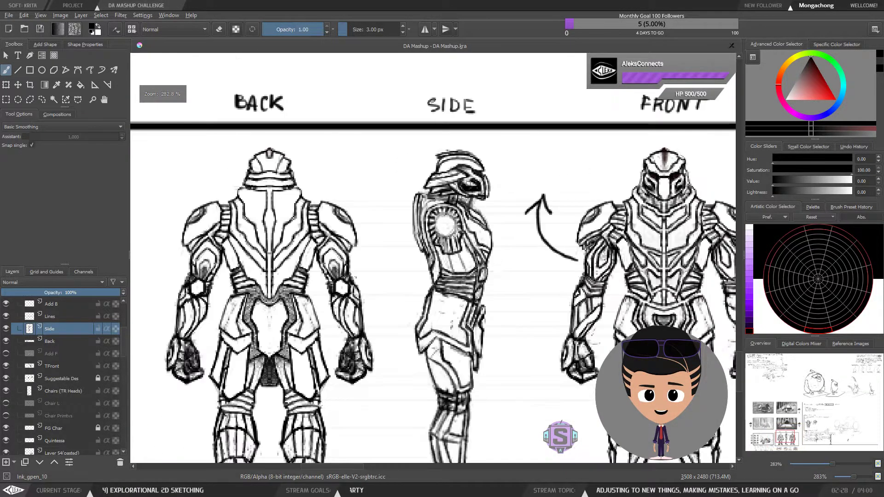
Examine the whole back, side and front turnaround, including in a horizontally mirrored view, to check its proportions.
left_click_drag(498, 273, 413, 256)
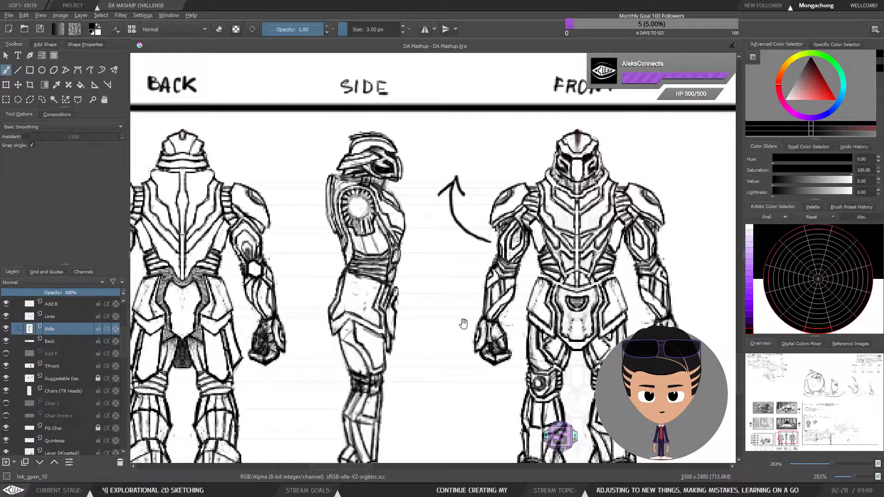
left_click_drag(431, 329, 492, 304)
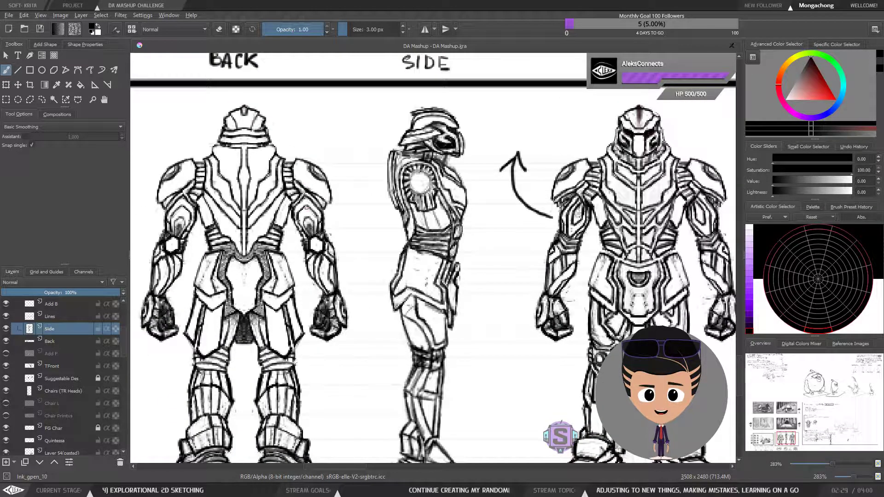
left_click_drag(529, 313, 484, 262)
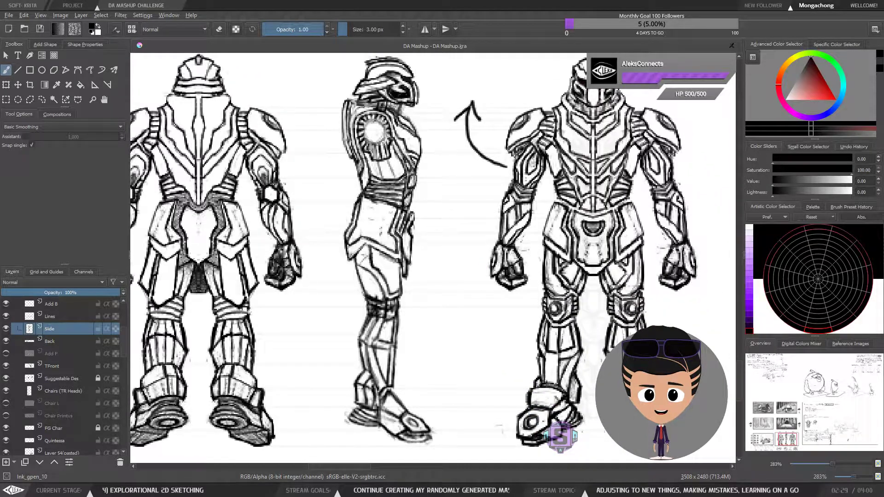
left_click_drag(432, 230, 430, 274)
key("minus")
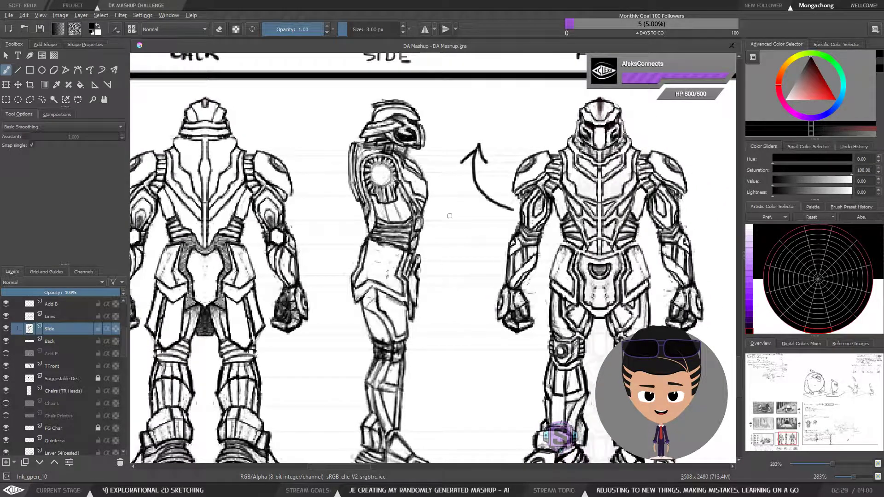
key("minus")
left_click_drag(446, 310, 391, 315)
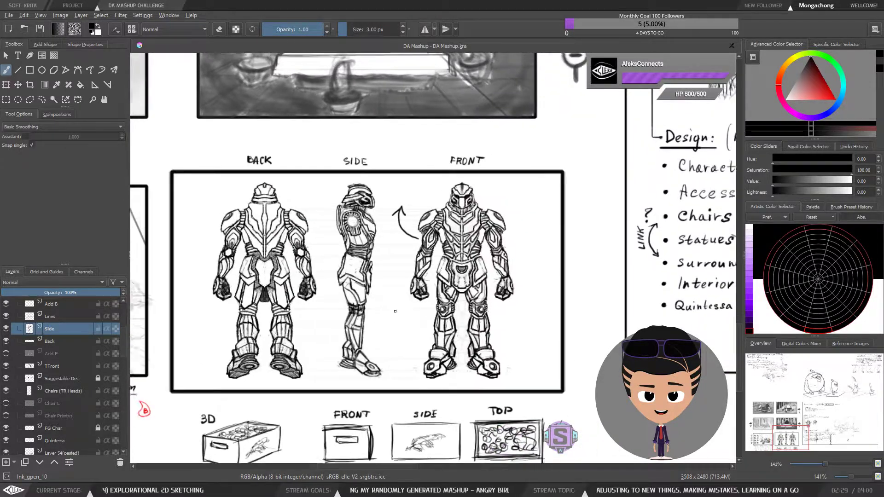
key("m")
key("m")
key("m")
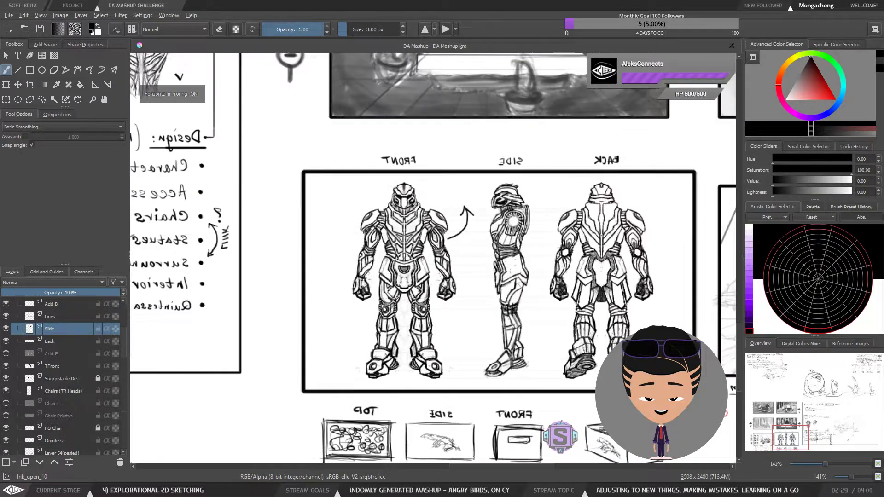
key("m")
Return to a close view of the turnaround and save the document.
key("plus")
key("plus")
left_click_drag(370, 255, 450, 223)
left_click(46, 31)
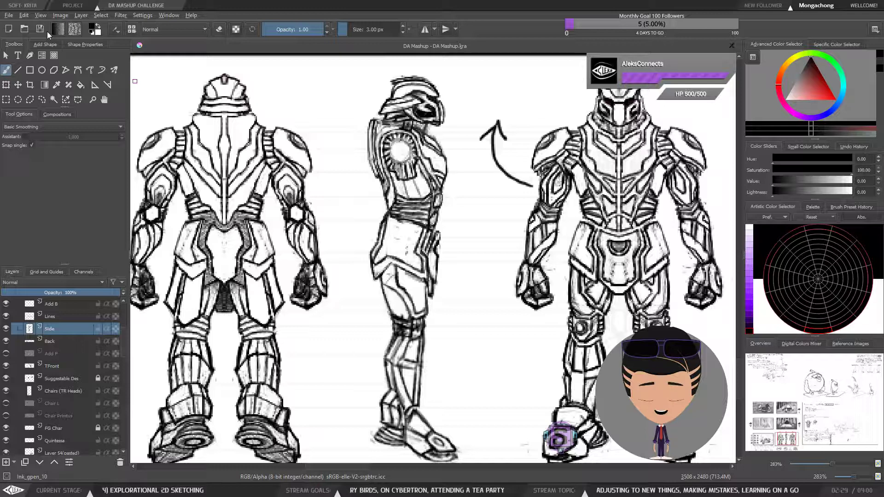
Erase the protruding bump at the front of the side view's hip armour and tidy its front edge.
left_click_drag(490, 221, 476, 179)
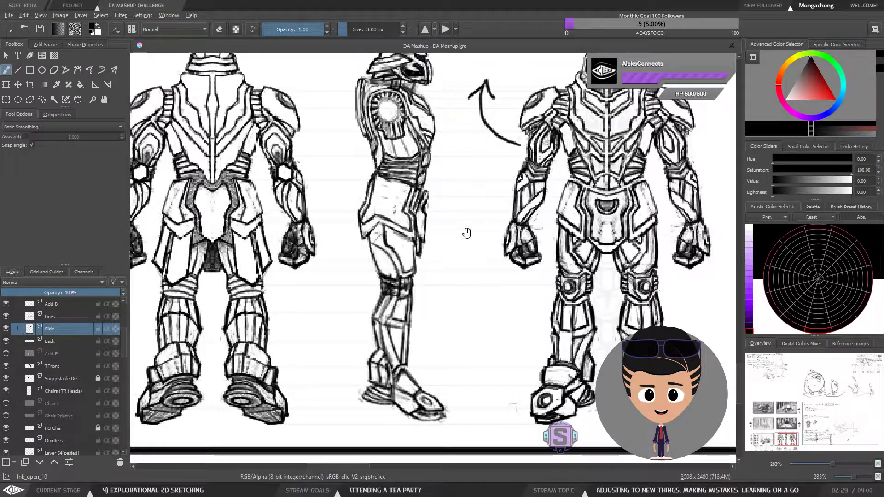
mouse_move(466, 233)
left_mouse_down()
mouse_move(468, 203)
mouse_move(460, 230)
mouse_move(476, 227)
mouse_move(461, 245)
mouse_move(456, 210)
mouse_move(447, 304)
mouse_move(415, 318)
left_mouse_up()
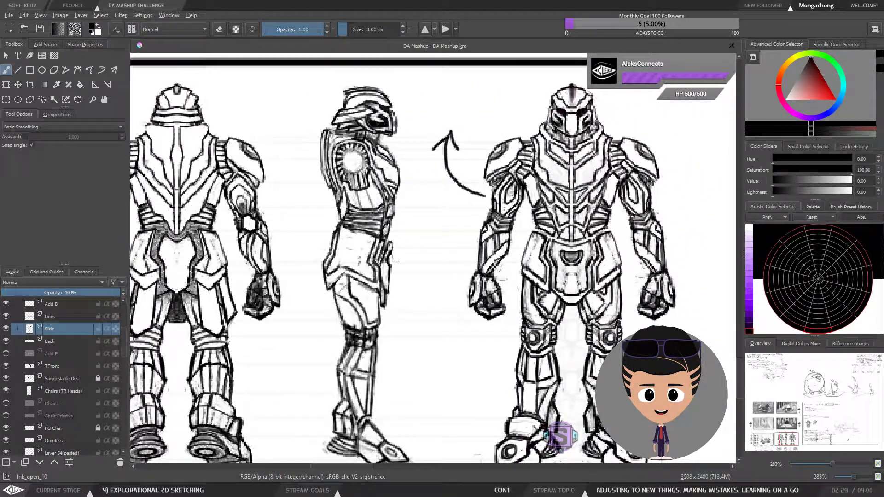
key("e")
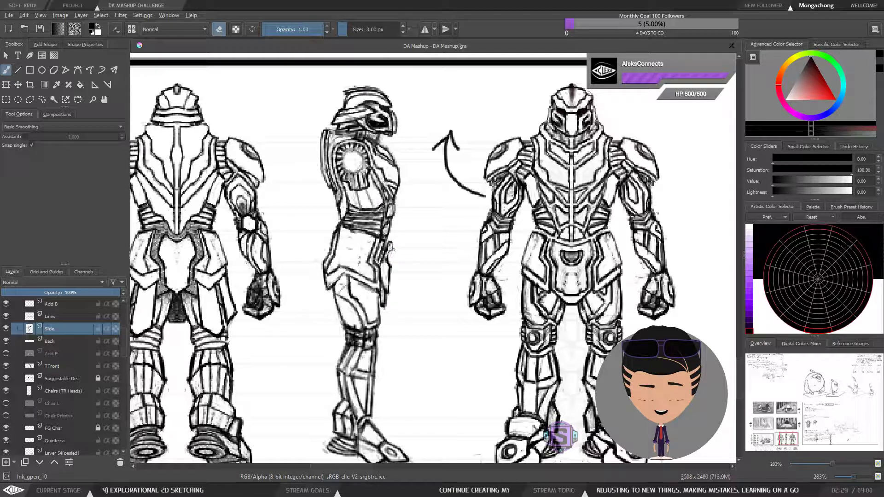
mouse_move(393, 254)
left_mouse_down()
mouse_move(386, 291)
mouse_move(388, 267)
mouse_move(389, 275)
left_mouse_up()
key("e")
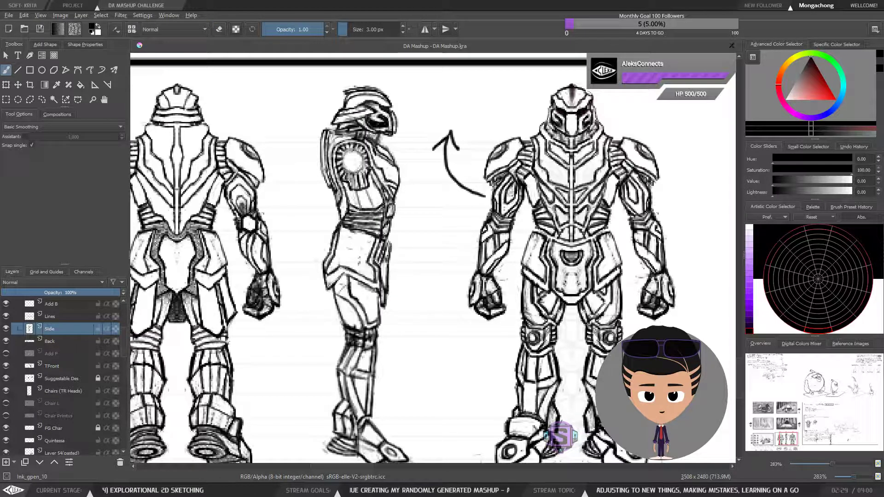
key("e")
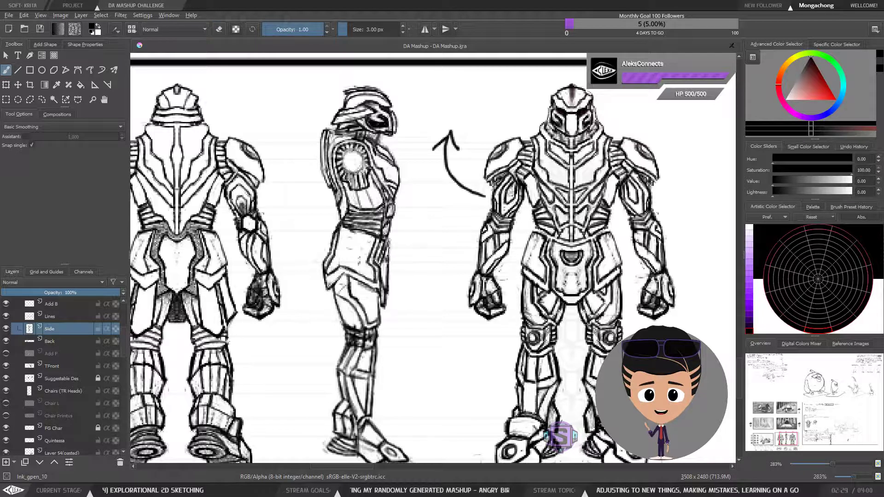
key("e")
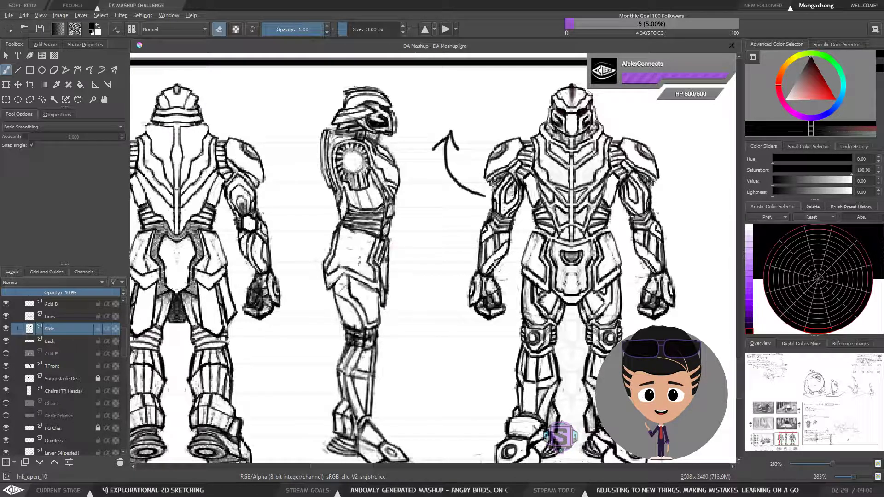
Refine the trim lines along the front of the side view's hip armour, alternating eraser and brush.
key("ctrl+minus")
key("ctrl+minus")
key("ctrl+plus")
key("ctrl+plus")
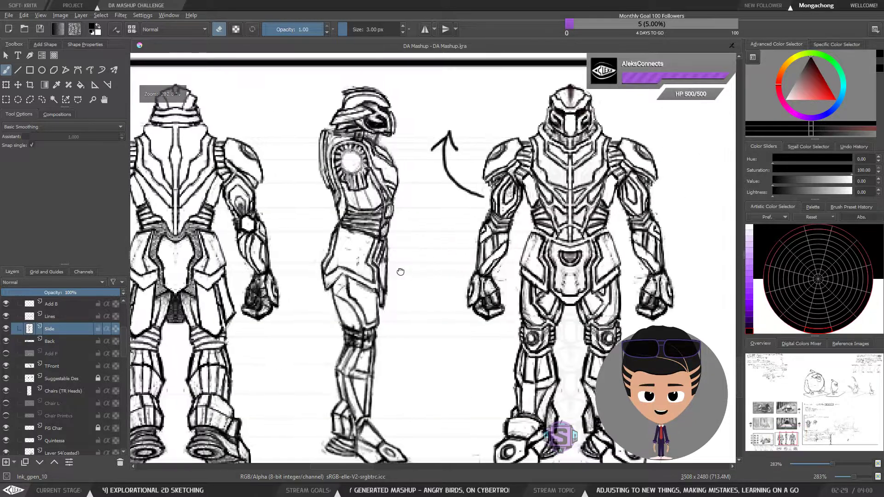
left_click_drag(401, 272, 376, 264)
key("e")
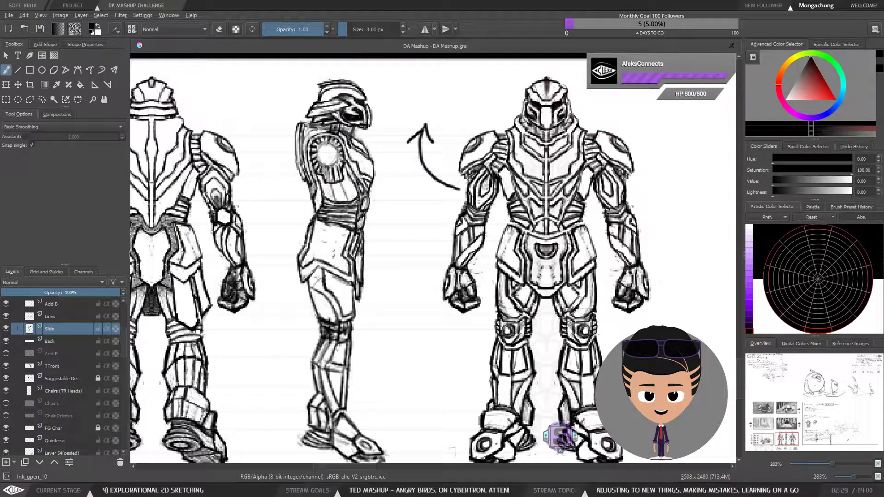
key("e")
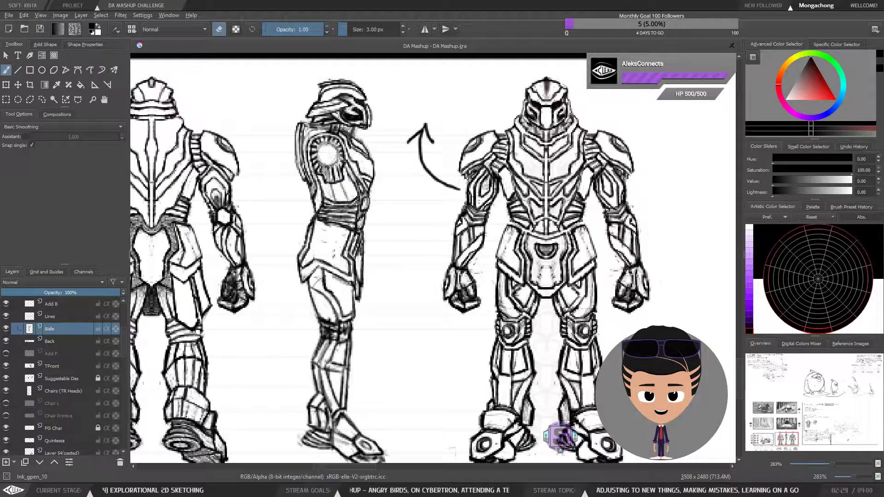
key("e")
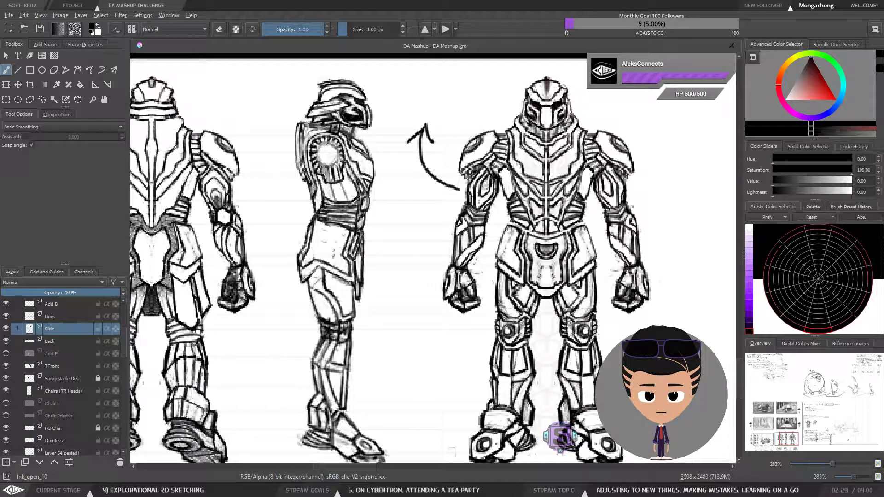
left_click_drag(346, 254, 446, 281)
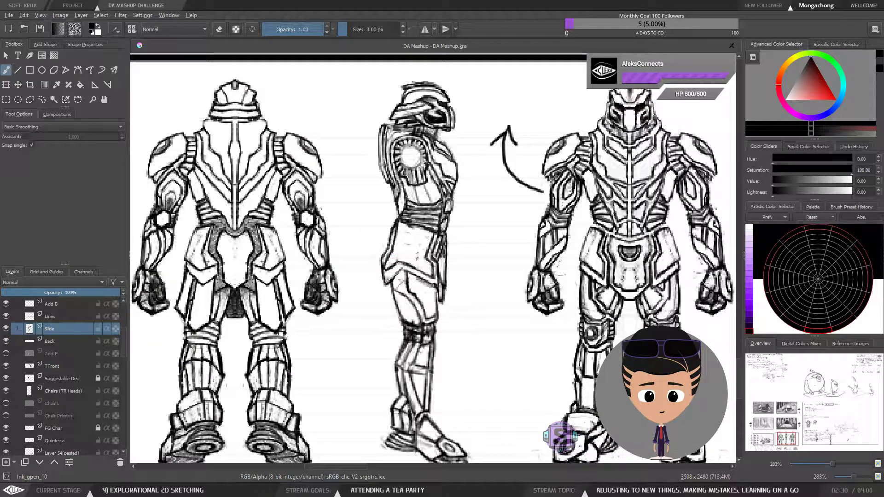
Draw a slightly slanted panel line down the middle of the side view's hip armour and clean up around it.
key("e")
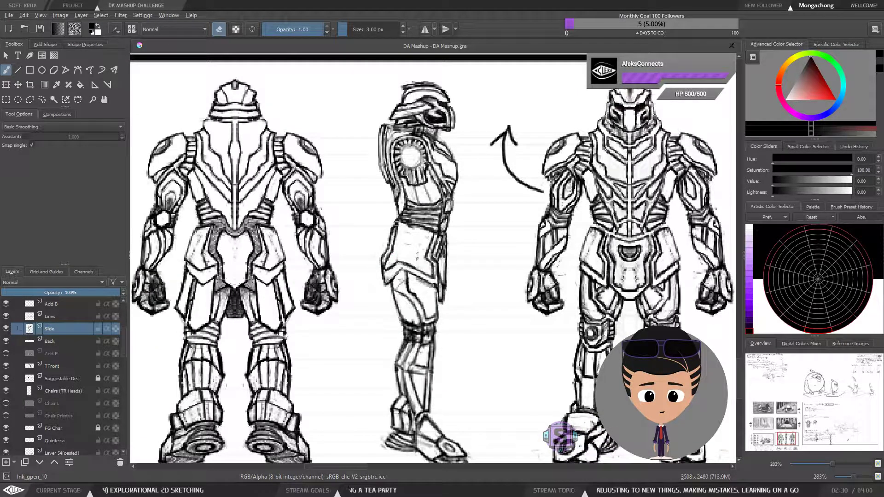
key("e")
key("e")
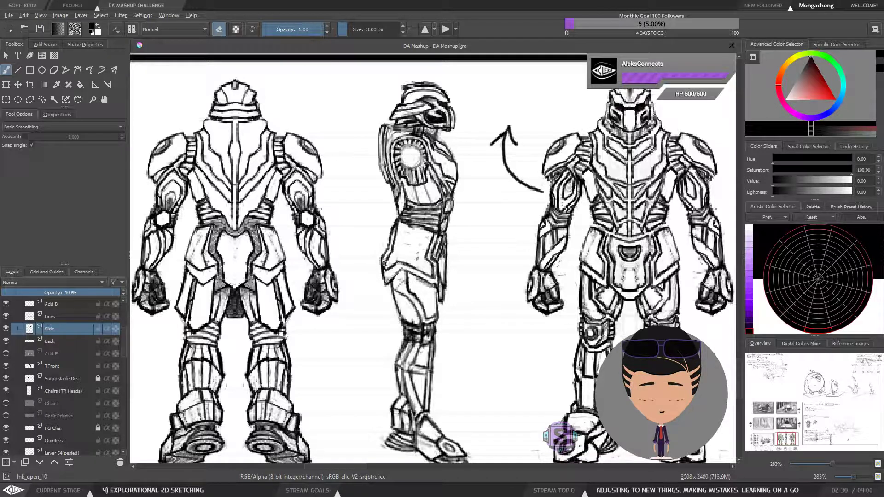
key("e")
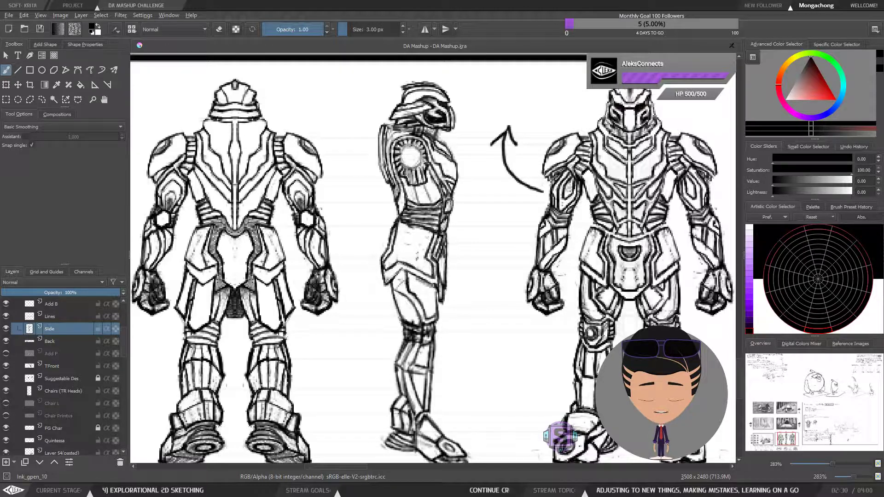
key("e")
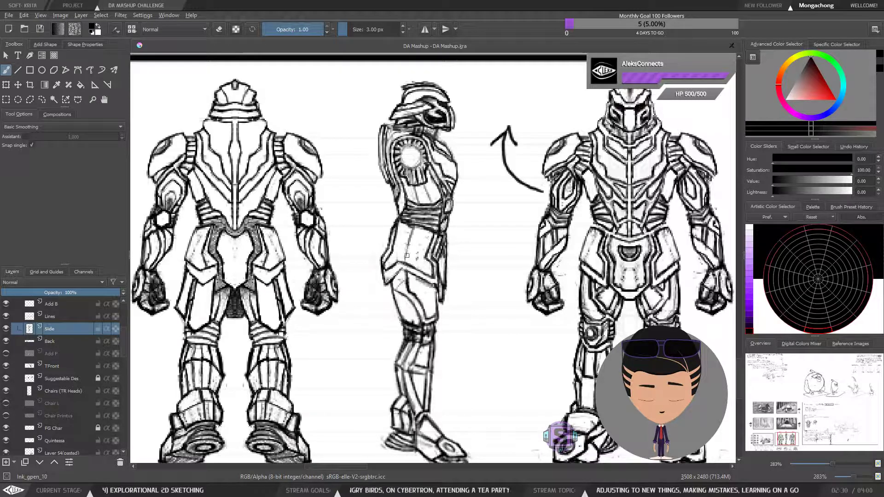
key("e")
key("e")
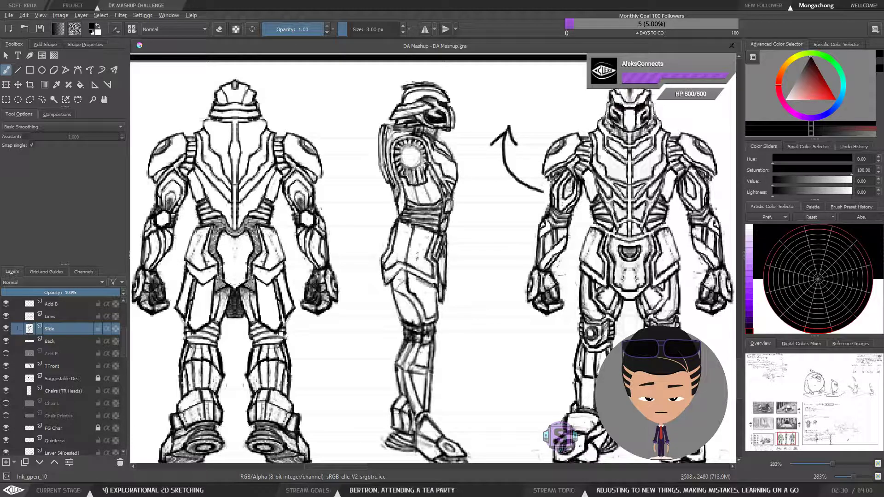
scroll(423, 266, "down", 2)
scroll(424, 266, "up", 2)
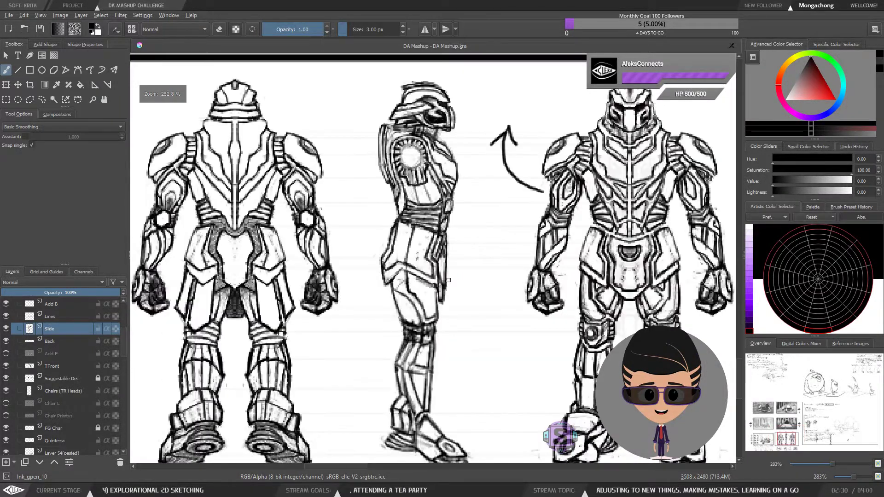
left_click_drag(428, 269, 440, 247)
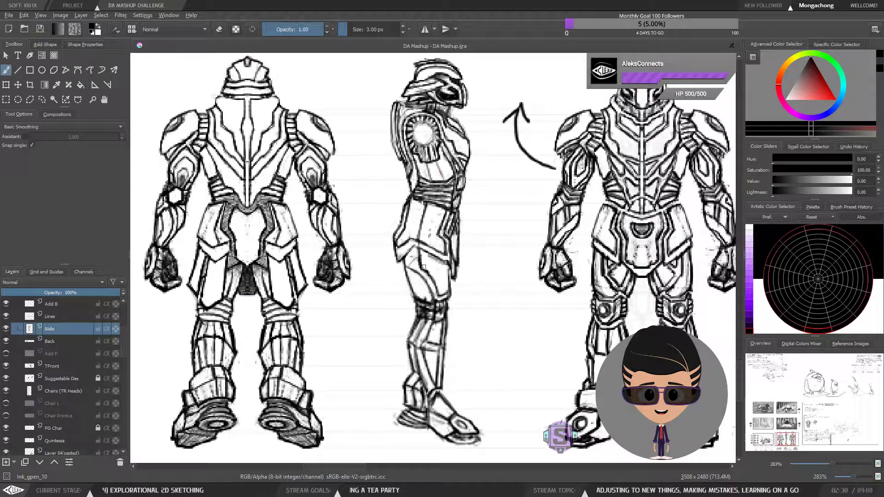
key("e")
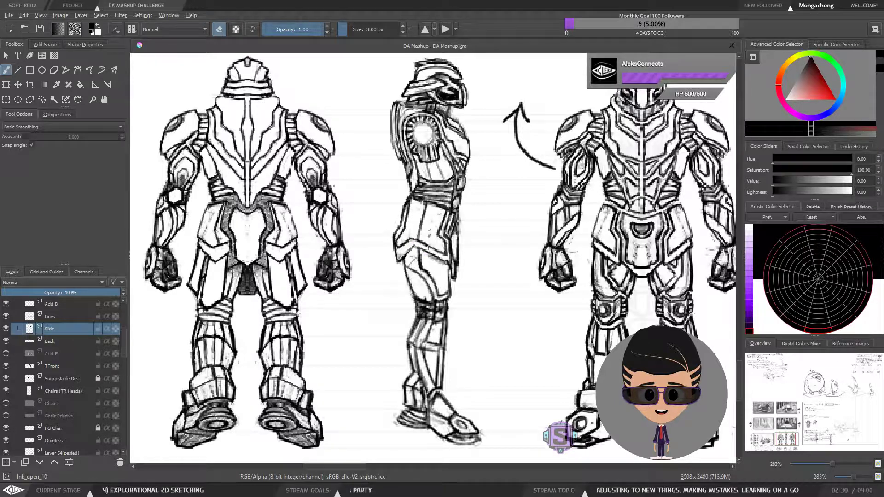
key("e")
left_click_drag(433, 256, 420, 265)
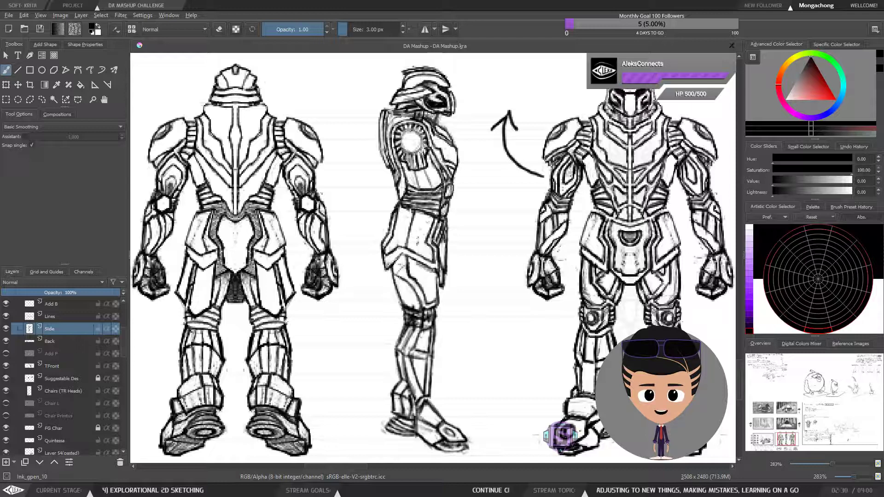
Clean up and redraw the upper thigh line just below the rear of the side view's hip armour.
left_click_drag(407, 288, 401, 280)
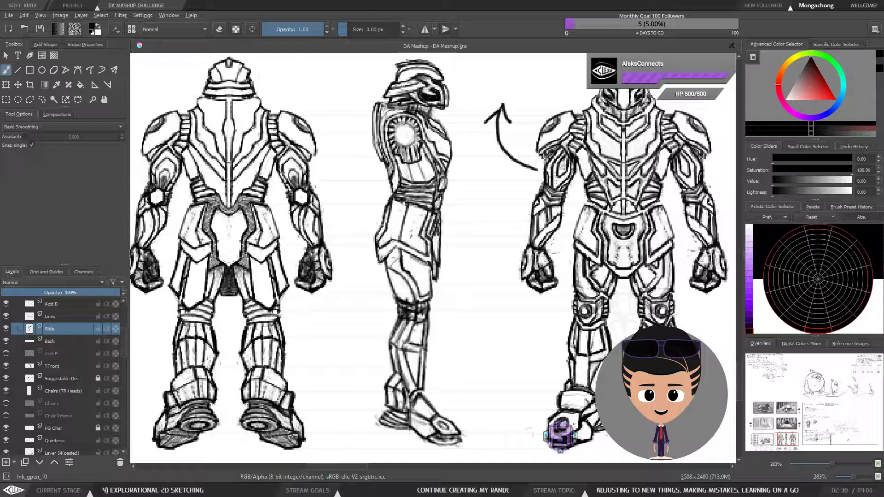
key("e")
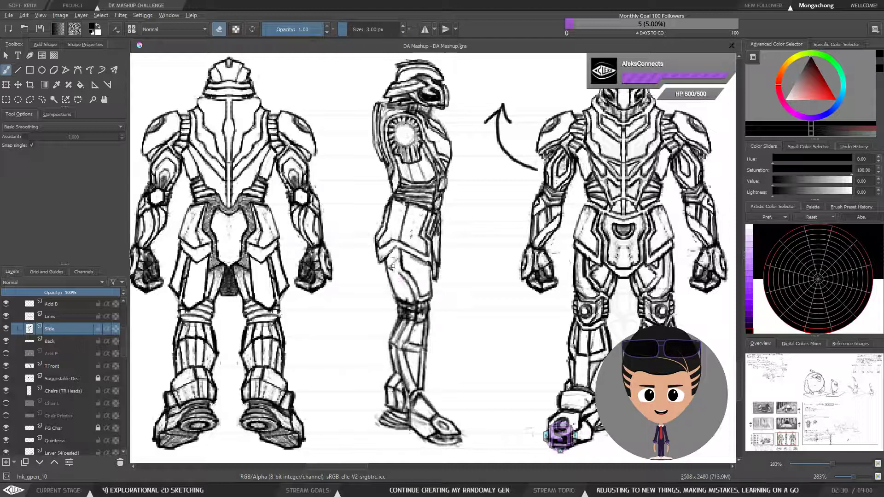
key("e")
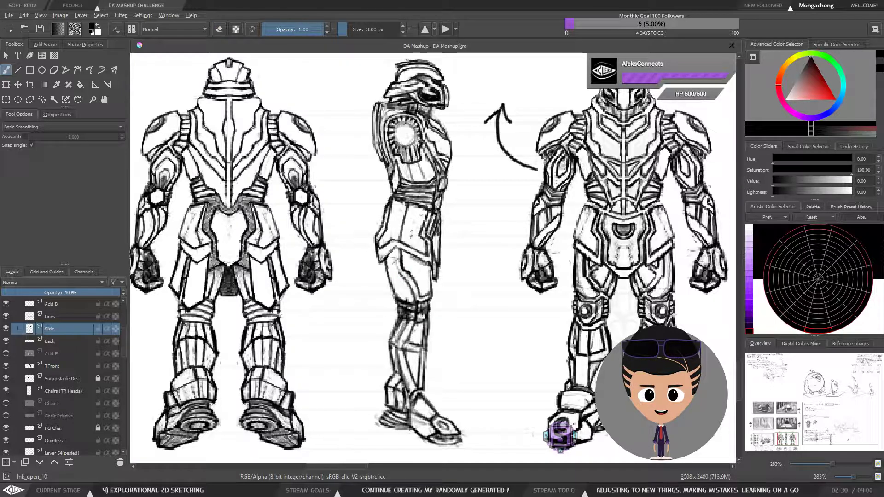
mouse_move(395, 251)
left_mouse_down()
mouse_move(401, 275)
mouse_move(397, 261)
left_mouse_up()
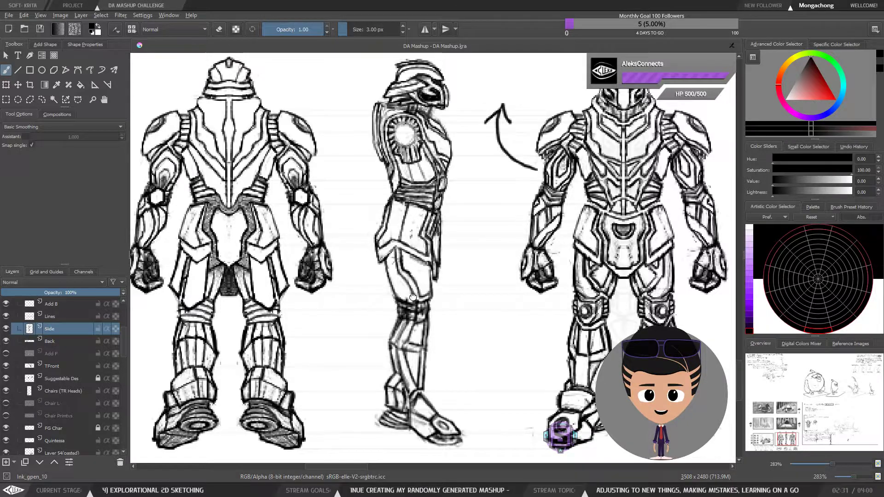
Compare the back view with and without the Add B layer, and leave that layer hidden.
left_click_drag(173, 297, 229, 292)
left_click(6, 304)
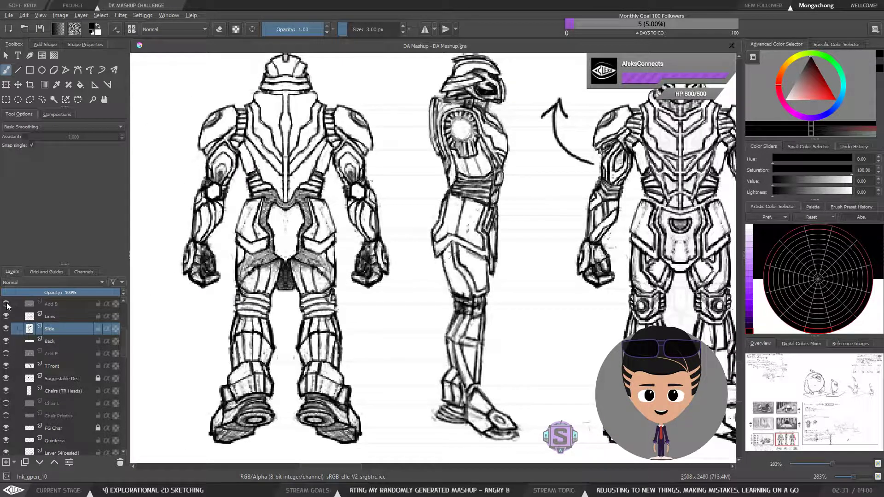
left_click(6, 304)
left_click(6, 303)
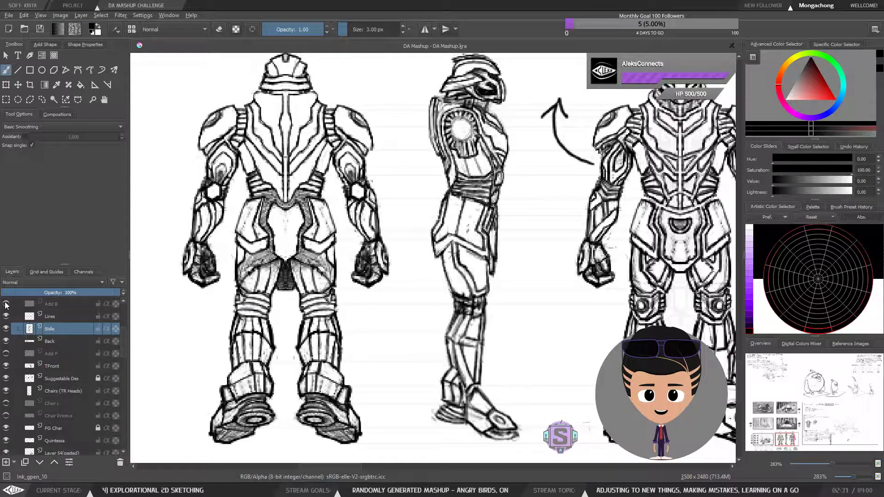
left_click(6, 303)
left_click(5, 303)
left_click(6, 304)
left_click(6, 305)
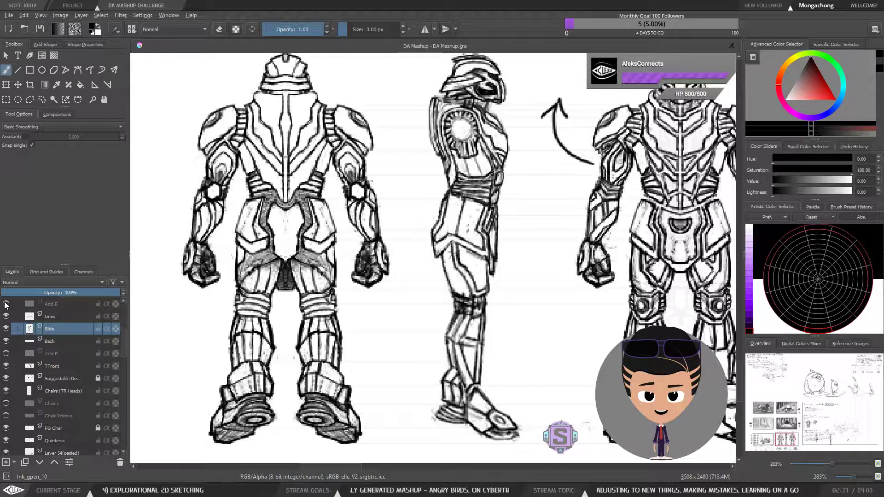
left_click(5, 306)
left_click(4, 306)
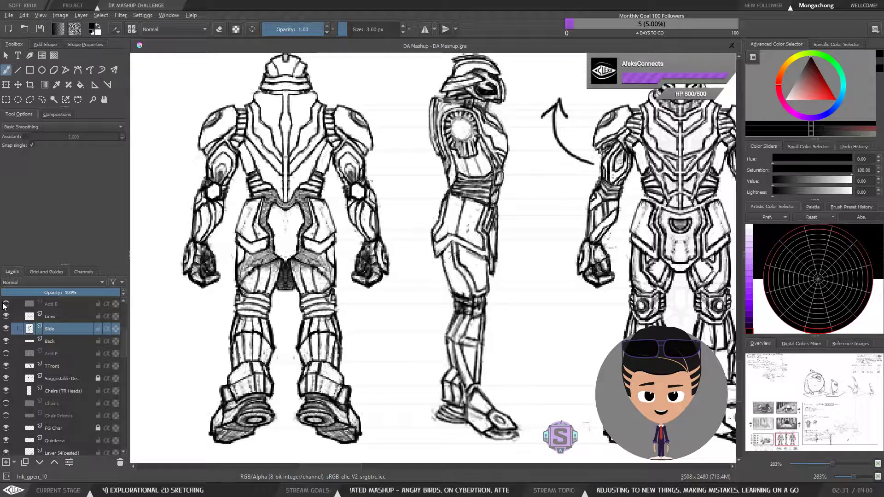
left_click(4, 306)
left_click(4, 306)
left_click_drag(475, 245, 480, 245)
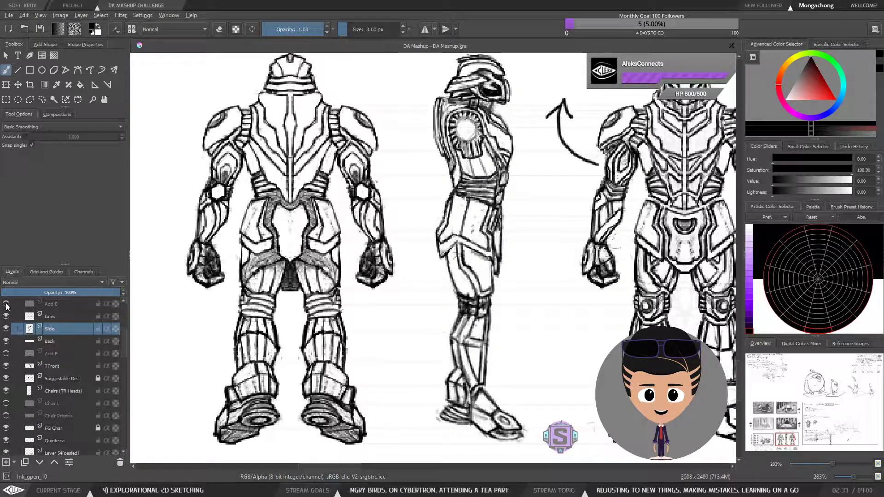
left_click(6, 304)
left_click(7, 306)
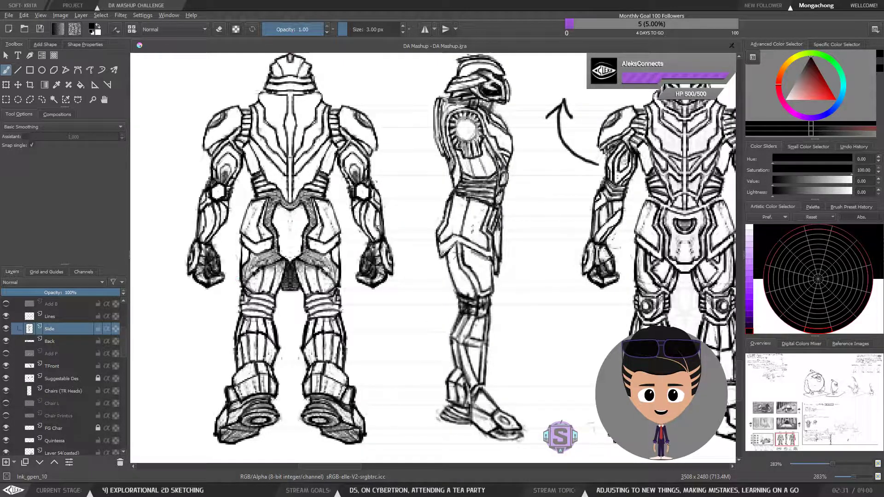
Refine the side view's upper thigh panel lines below the hip armour and set the brush size to 5 px.
left_click_drag(497, 298, 483, 296)
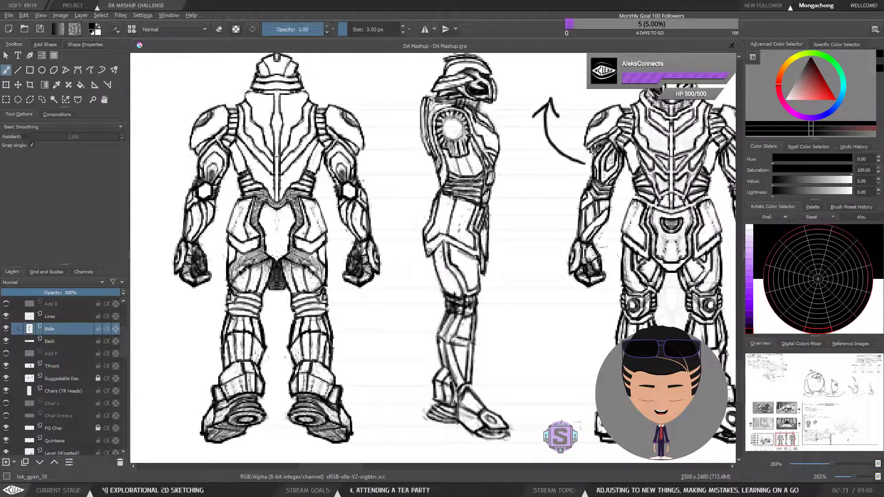
mouse_move(453, 279)
left_mouse_down()
mouse_move(362, 286)
mouse_move(527, 270)
left_mouse_up()
left_click_drag(445, 259, 449, 274)
key("]")
key("]")
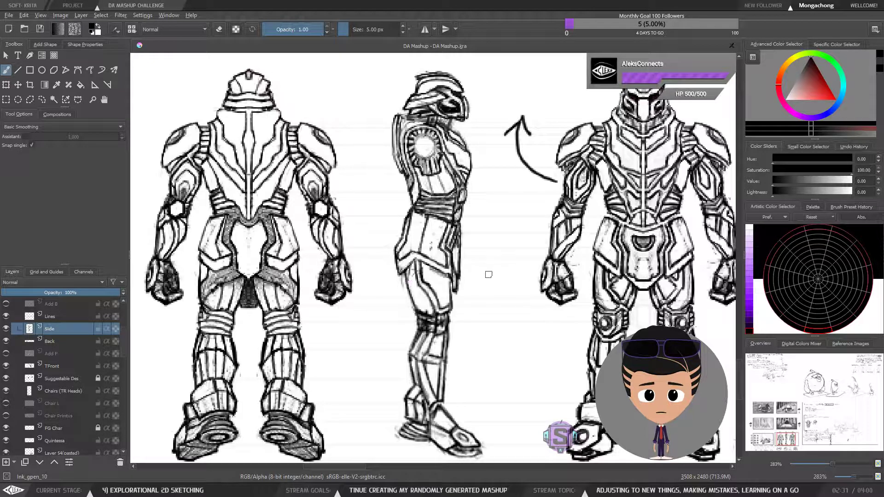
Delete the curved arrow between the side and front views using a freehand selection, and return to the brush at the side view.
scroll(411, 263, "down", 2)
key("l")
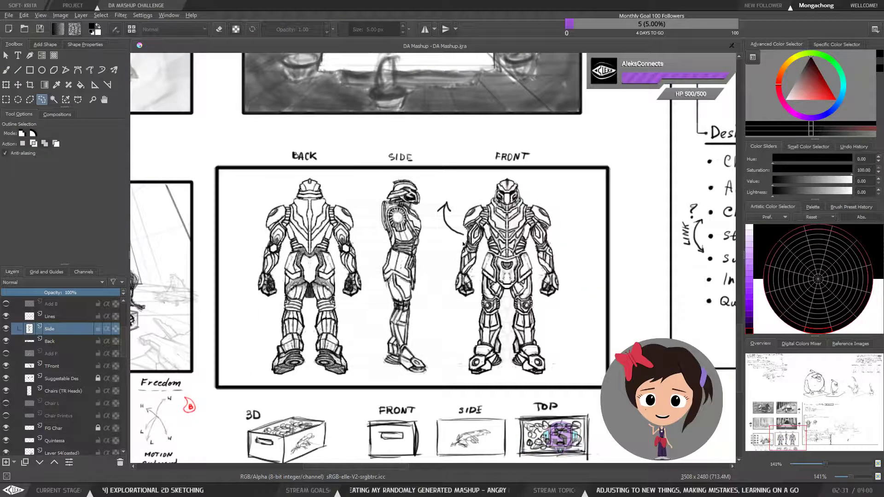
mouse_move(466, 238)
left_mouse_down()
mouse_move(452, 191)
mouse_move(437, 197)
mouse_move(428, 224)
mouse_move(434, 238)
mouse_move(458, 247)
left_mouse_up()
key("Delete")
key("ctrl+shift+a")
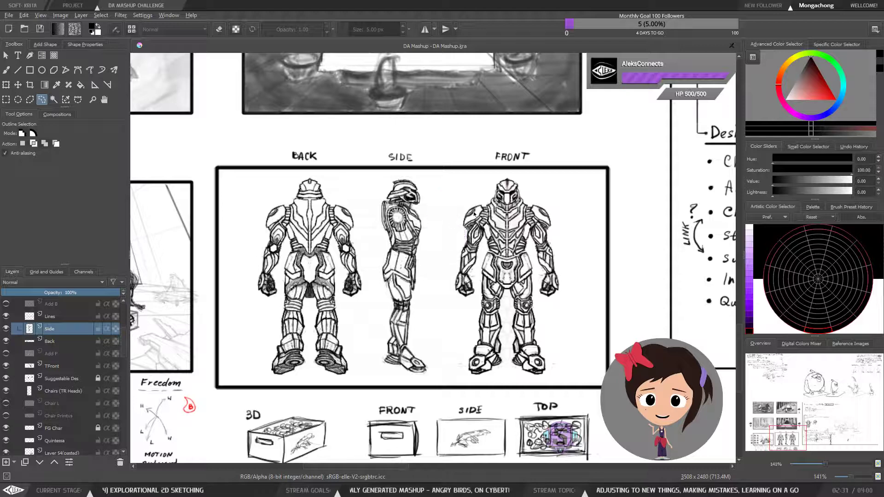
key("b")
scroll(449, 246, "up", 2)
left_click_drag(408, 349, 461, 282)
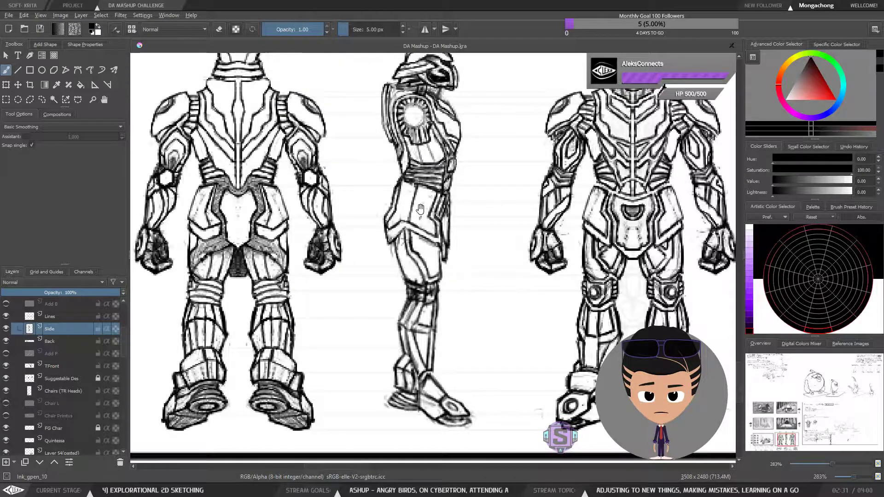
Redraw and clean up the band lines around the side view's knee joint, alternating between brush and eraser.
mouse_move(442, 172)
left_mouse_down()
mouse_move(428, 176)
mouse_move(437, 225)
mouse_move(428, 229)
left_mouse_up()
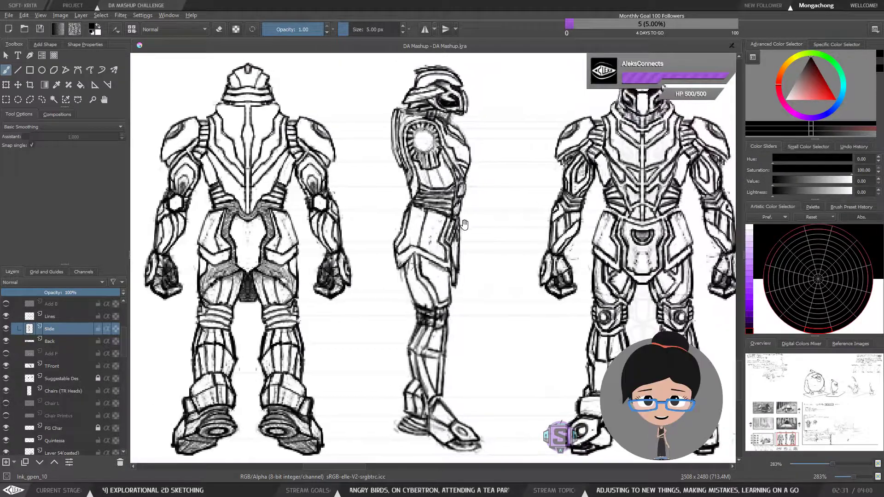
key("e")
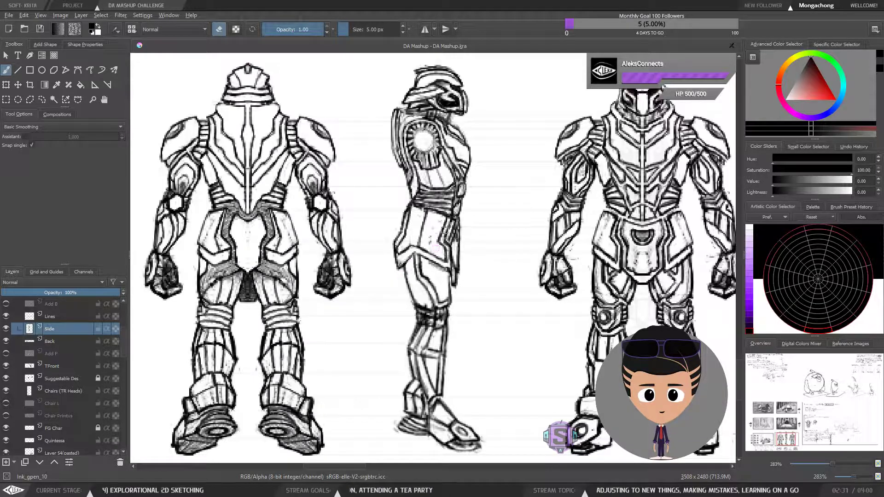
key("e")
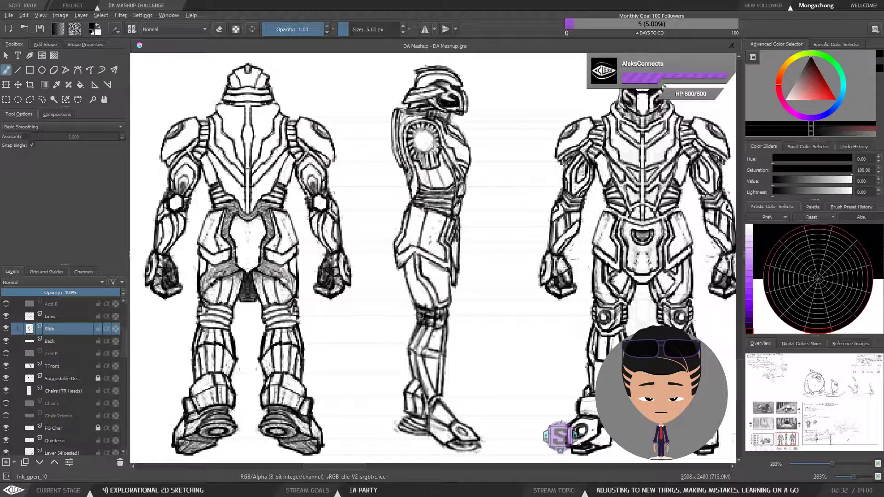
key("e")
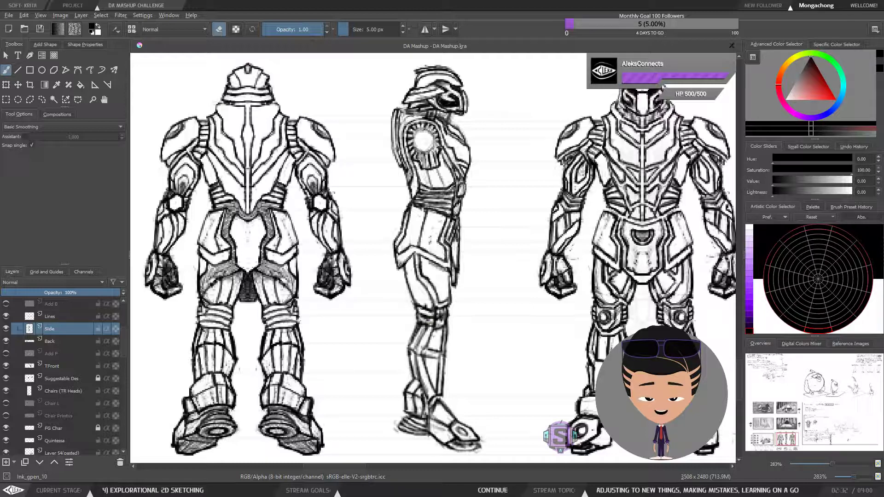
key("e")
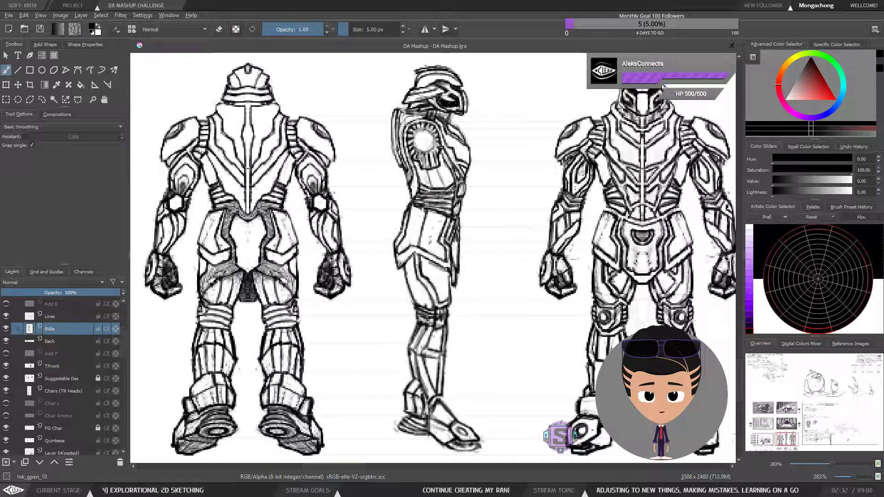
key("e")
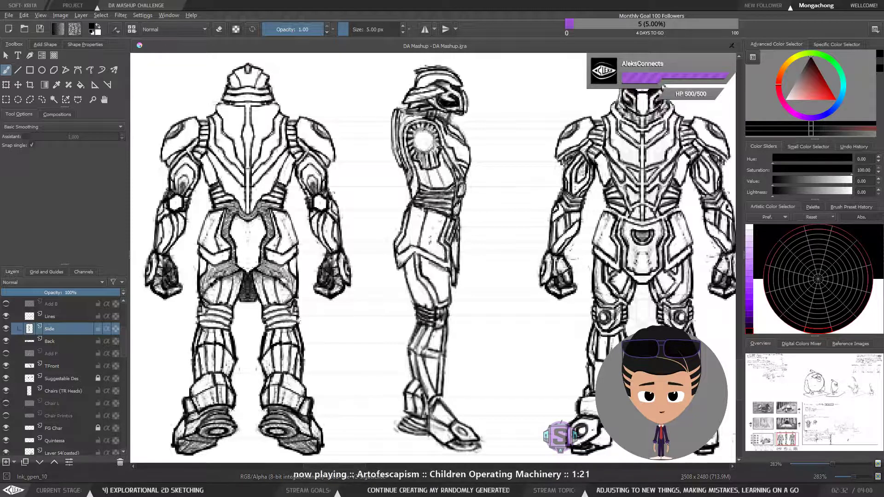
key("e")
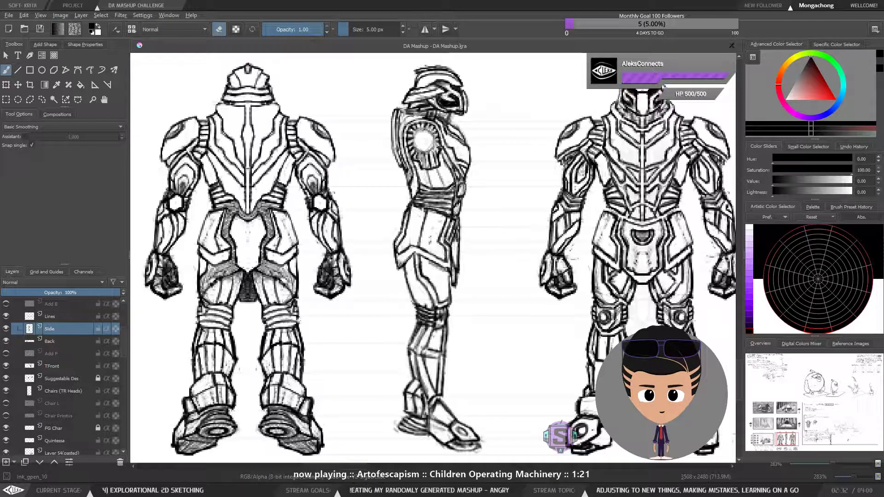
Trim and touch up the front edge of the side view's knee bands to make room for the kneecap.
left_click_drag(449, 310, 435, 276)
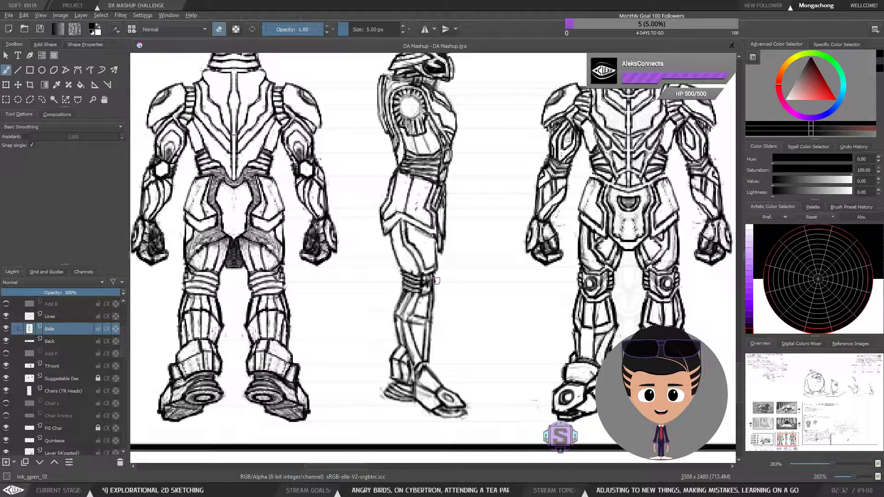
left_click_drag(438, 288, 418, 299)
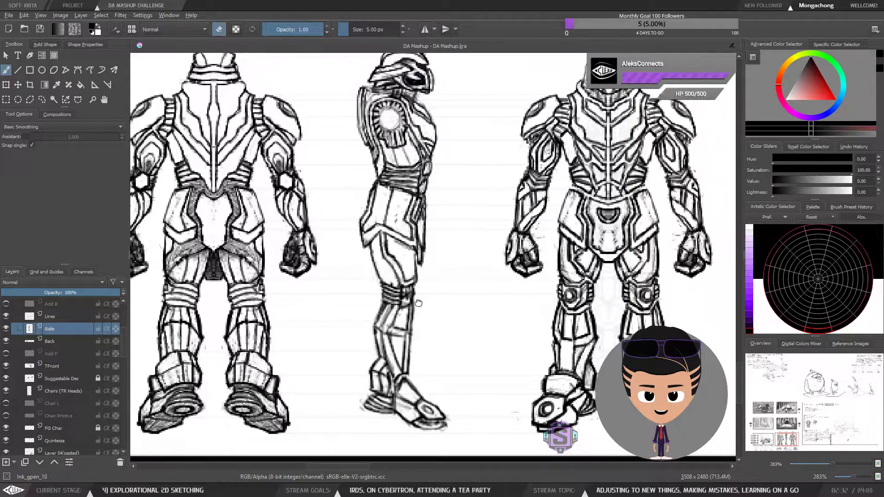
key("e")
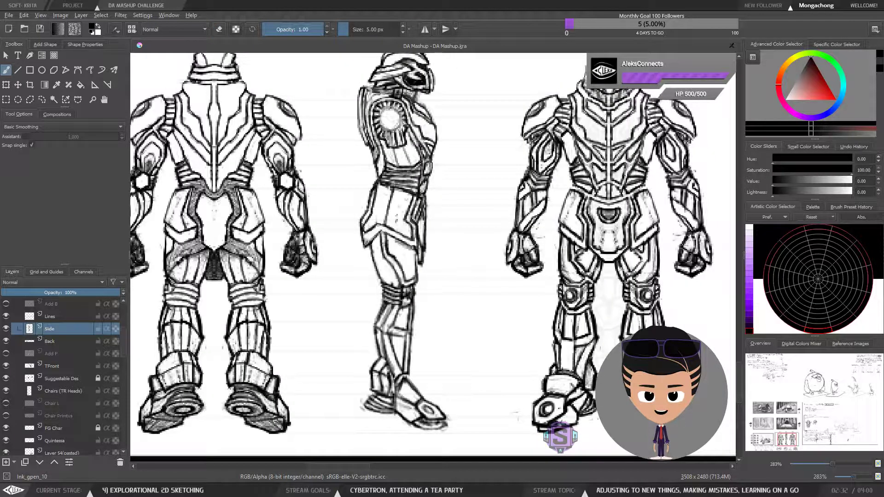
key("e")
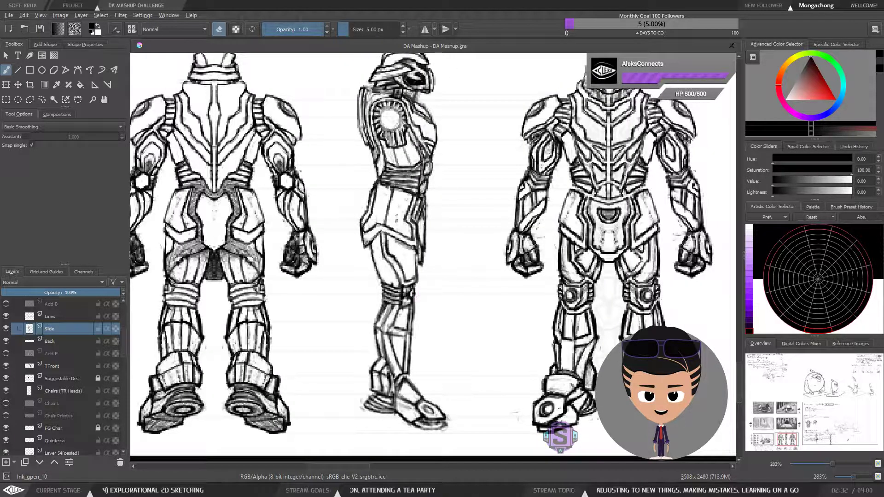
key("e")
key("e")
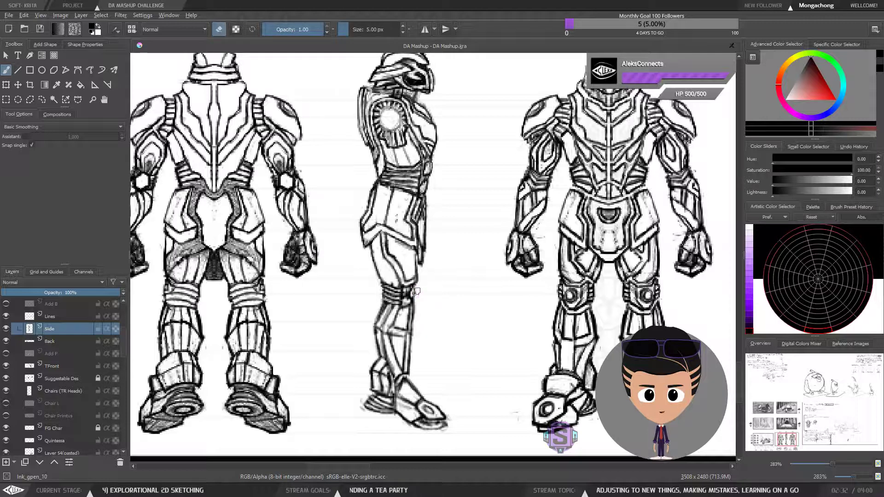
Draw a protruding kneecap on the front of the side view's knee and erase its stray lines, matching the front view.
key("e")
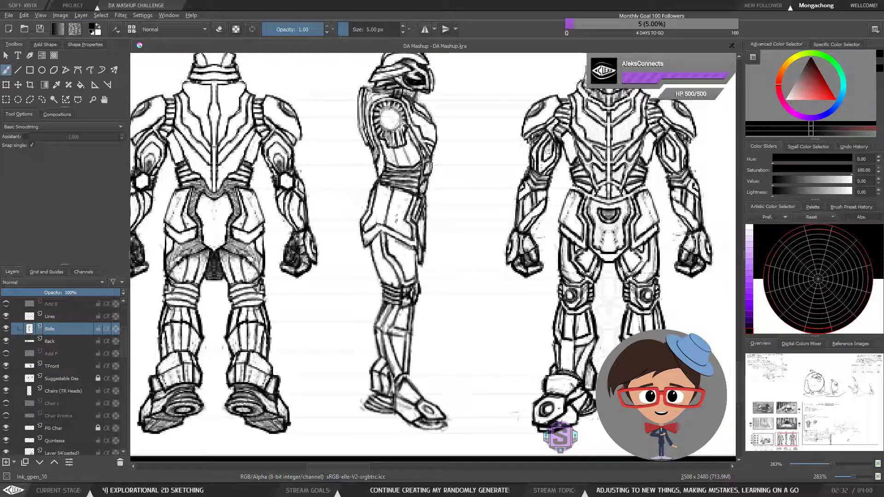
key("e")
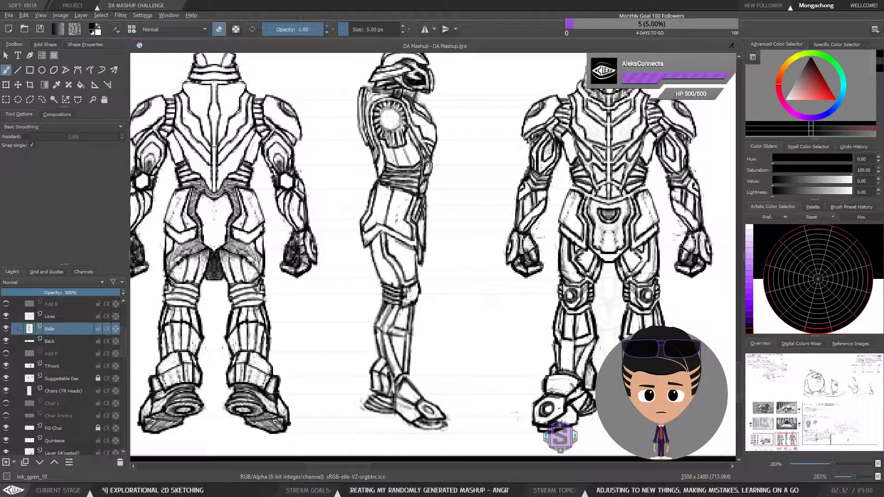
key("e")
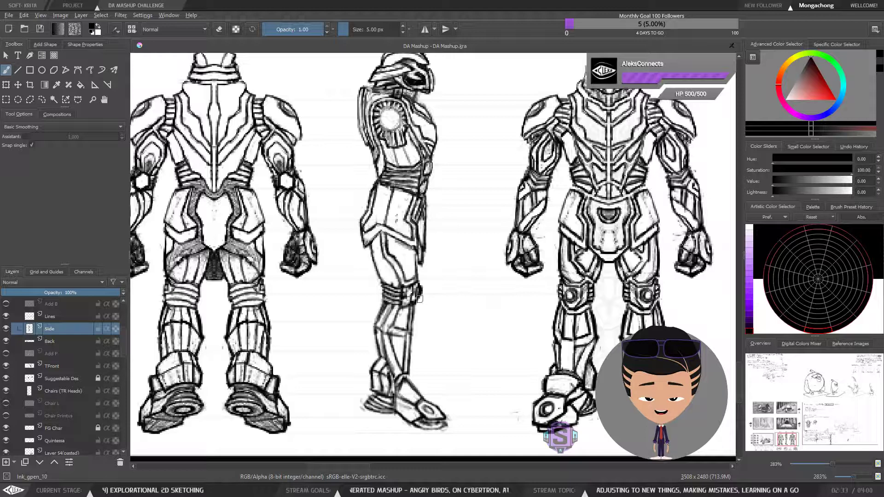
key("e")
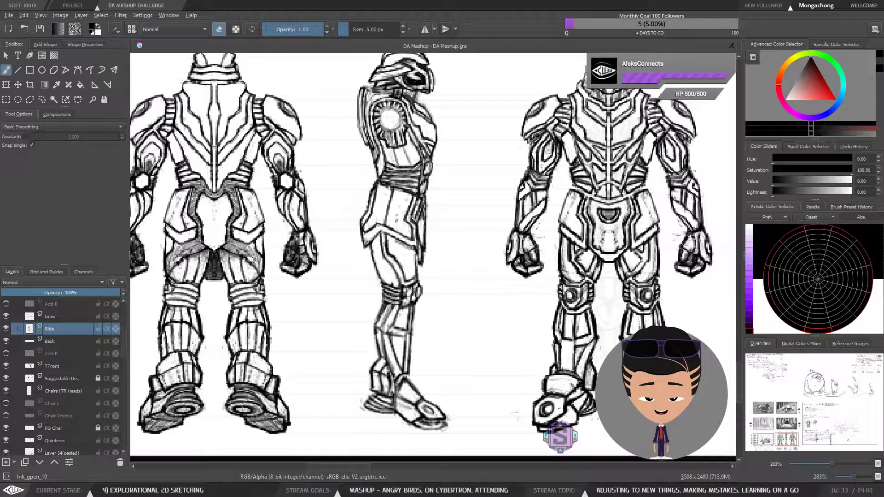
key("e")
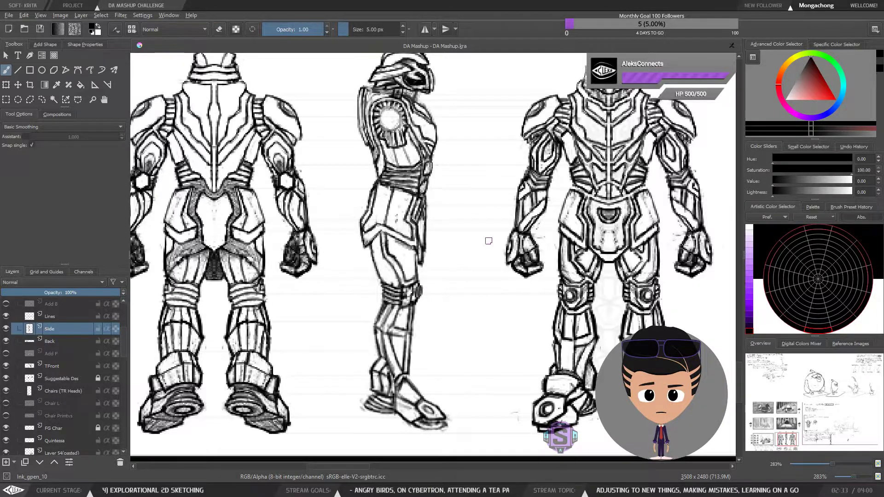
key("ctrl+minus")
key("ctrl+minus")
key("ctrl+plus")
key("ctrl+plus")
key("ctrl+plus")
key("ctrl+plus")
key("ctrl+minus")
key("ctrl+minus")
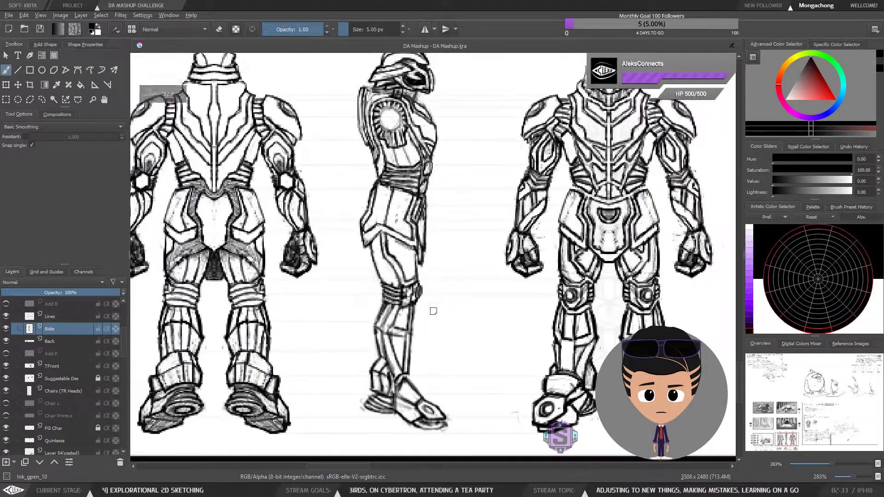
Erase the side figure's knee guard and redraw it as a smaller, more angular plate on the Side layer.
left_click_drag(449, 310, 402, 302)
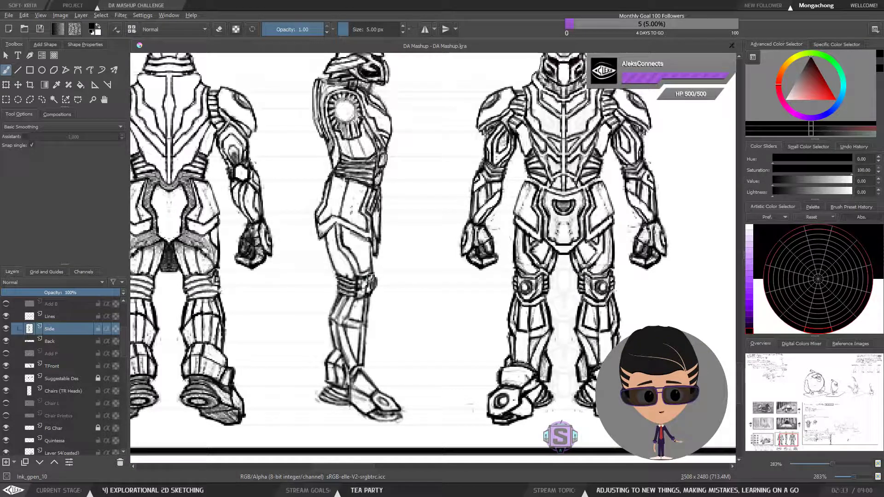
key("e")
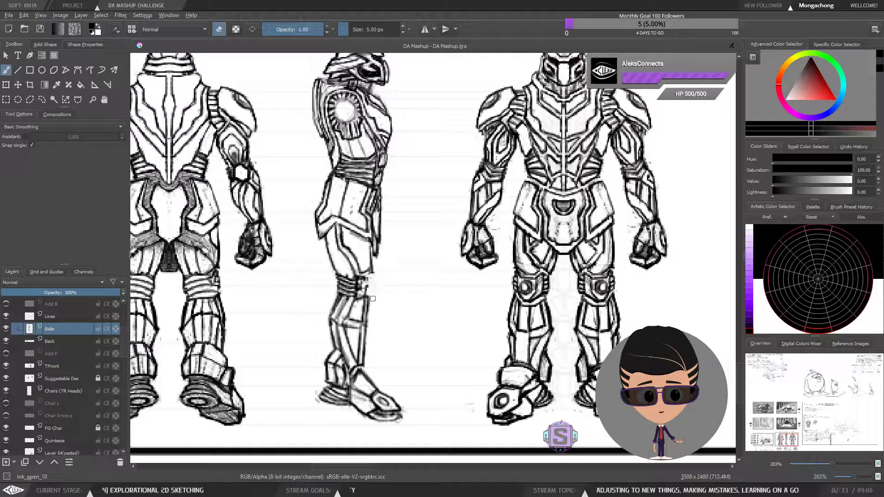
key("e")
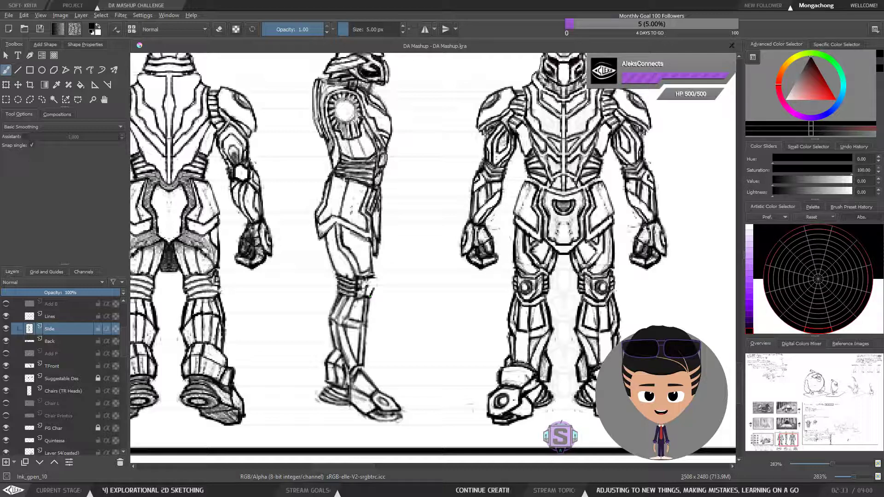
left_click_drag(370, 296, 374, 278)
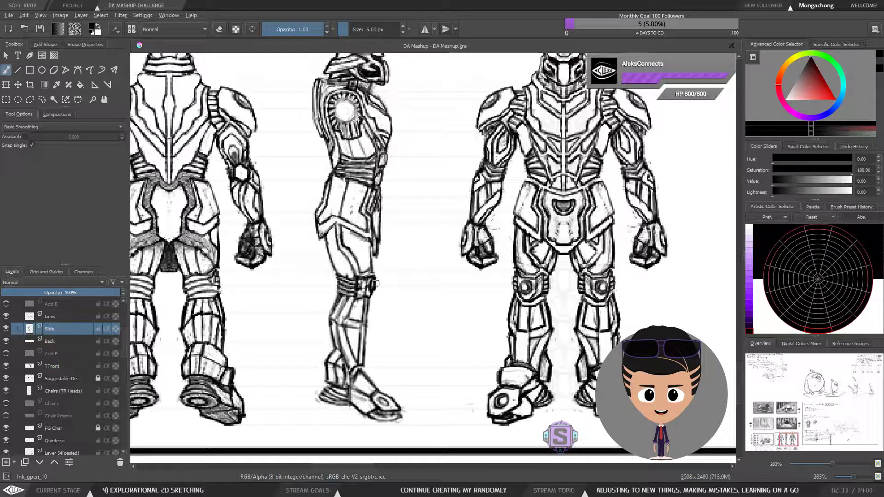
key("e")
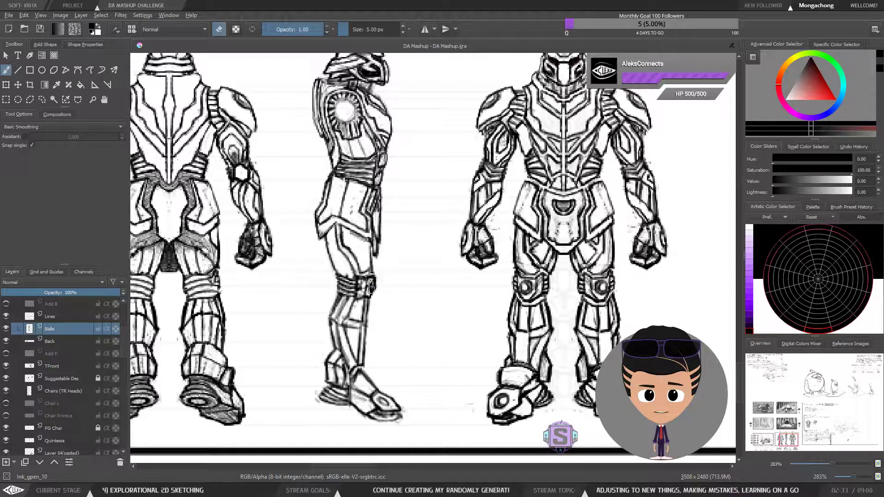
key("e")
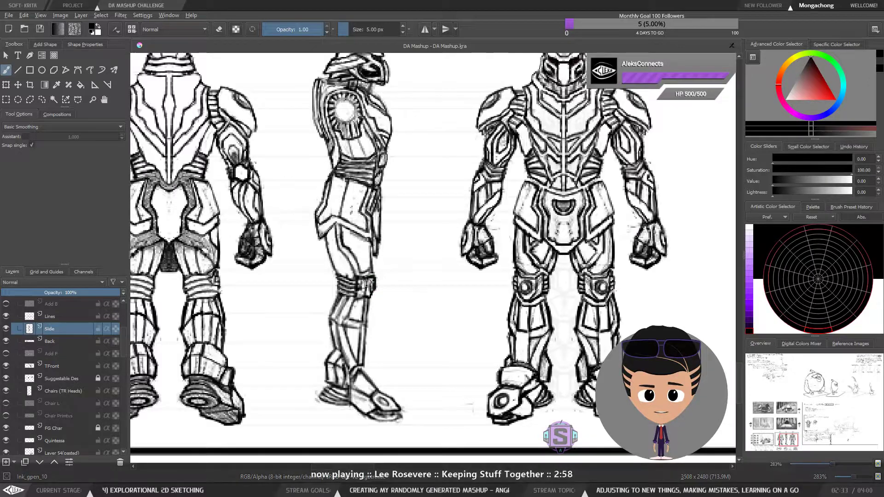
Refine the outline and inner details of the side figure's knee guard with the 5 px brush and eraser.
scroll(370, 237, "down", 2)
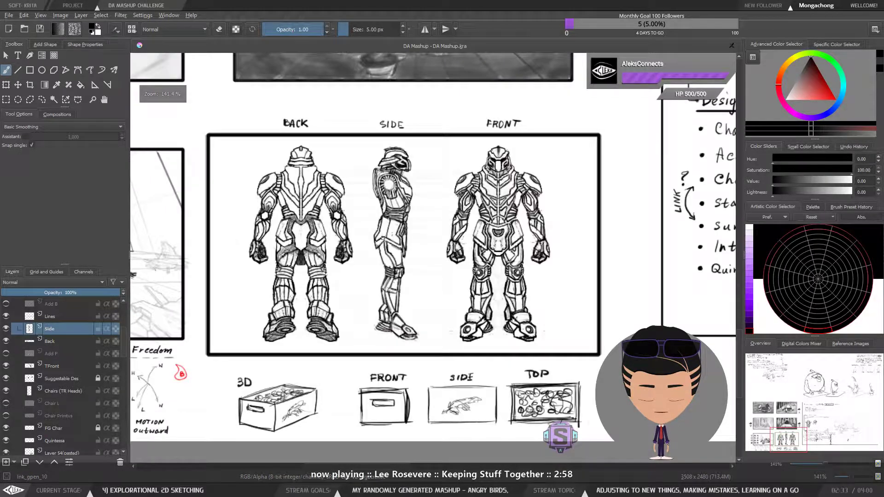
scroll(383, 238, "up", 2)
scroll(404, 203, "up", 2)
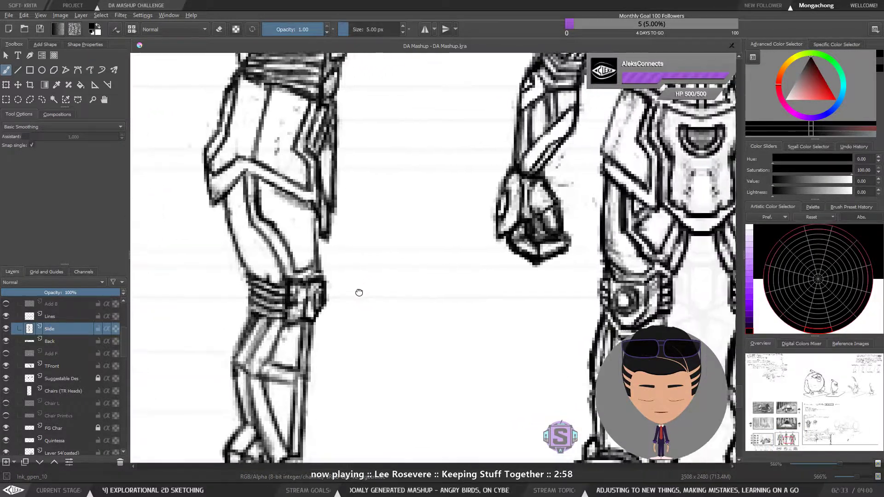
key("ctrl+minus")
key("ctrl+minus")
mouse_move(359, 293)
left_mouse_down()
mouse_move(369, 291)
mouse_move(360, 279)
mouse_move(309, 278)
mouse_move(329, 276)
mouse_move(333, 264)
mouse_move(329, 273)
mouse_move(326, 262)
left_mouse_up()
key("ctrl+plus")
key("ctrl+plus")
key("e")
key("e")
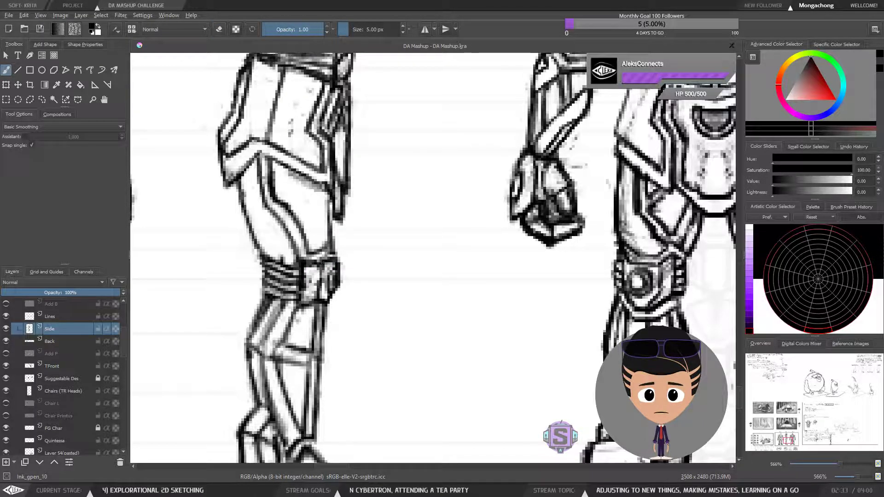
Touch up the line where the side figure's front thigh meets the knee guard.
key("ctrl+minus")
key("ctrl+minus")
left_click_drag(386, 234, 356, 301)
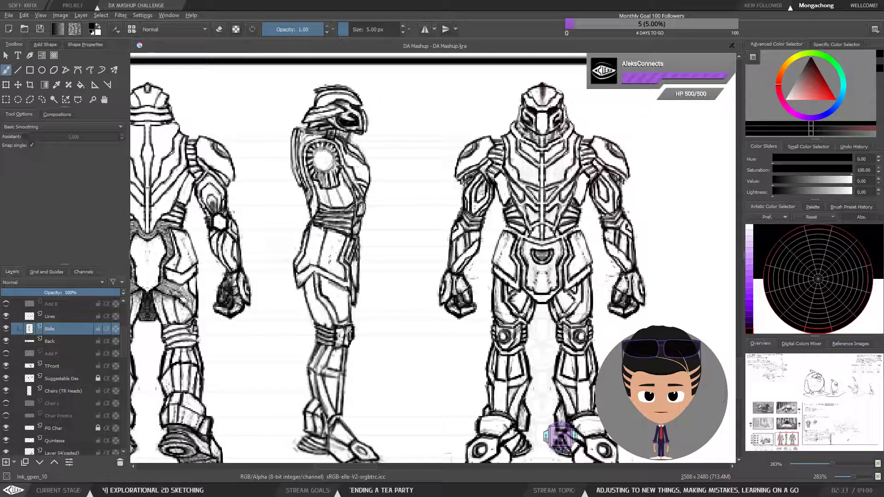
scroll(382, 207, "down", 2)
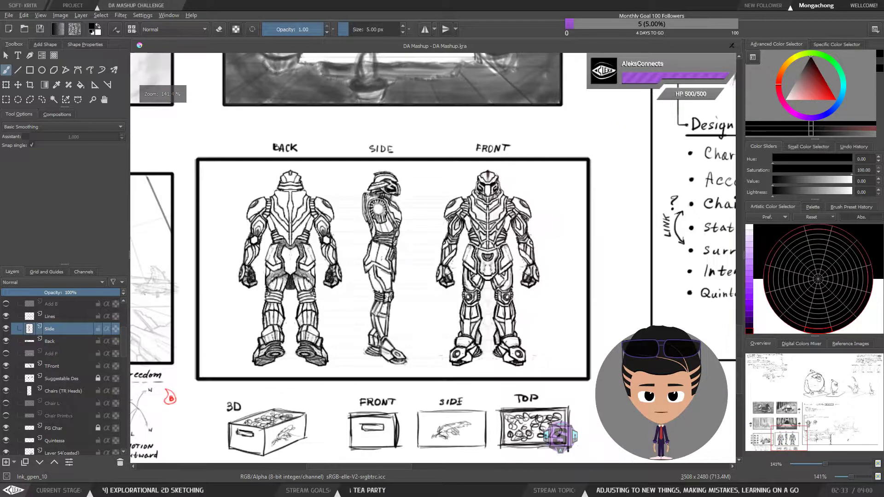
scroll(384, 249, "up", 2)
left_click_drag(384, 248, 397, 229)
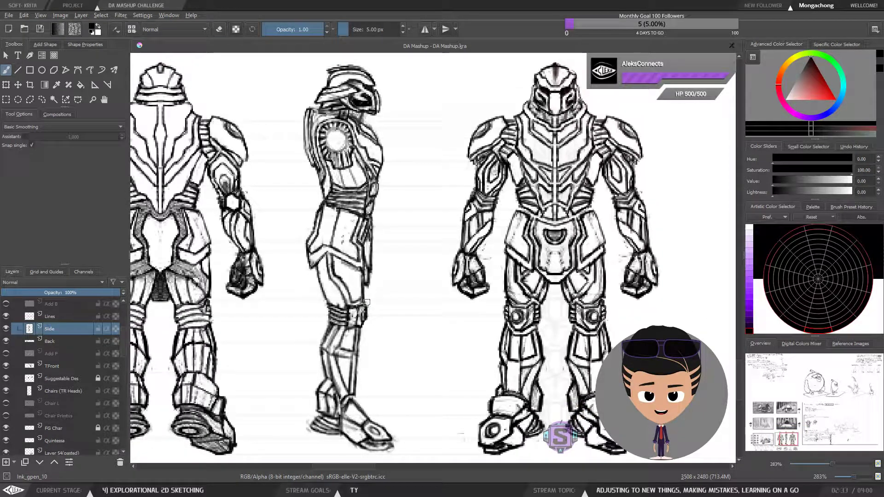
key("e")
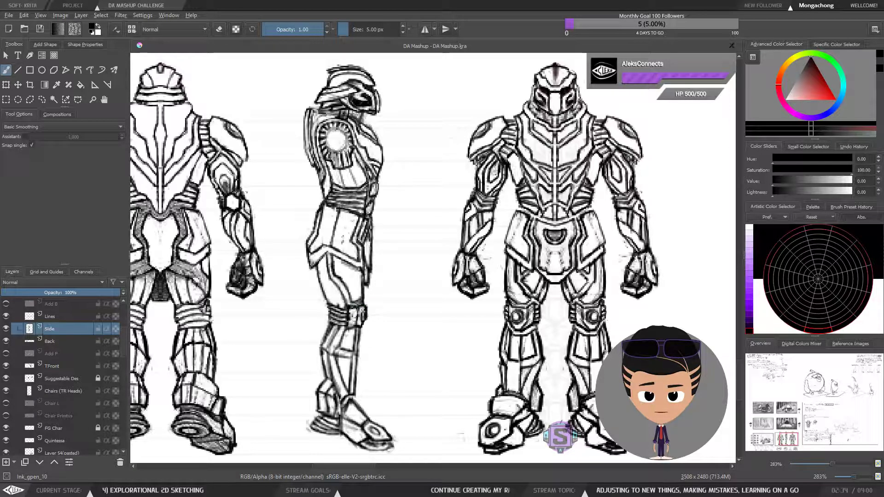
Check the three-view character sheet in mirrored view and save the document.
key("minus")
key("minus")
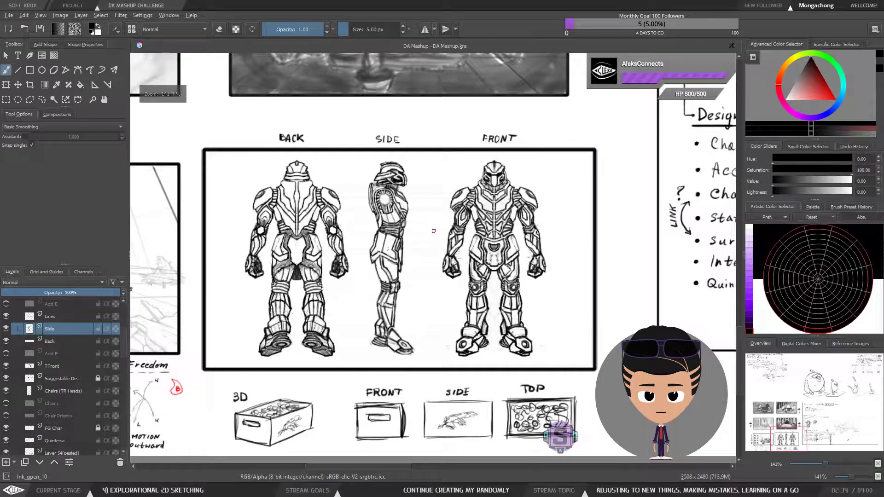
key("m")
key("m")
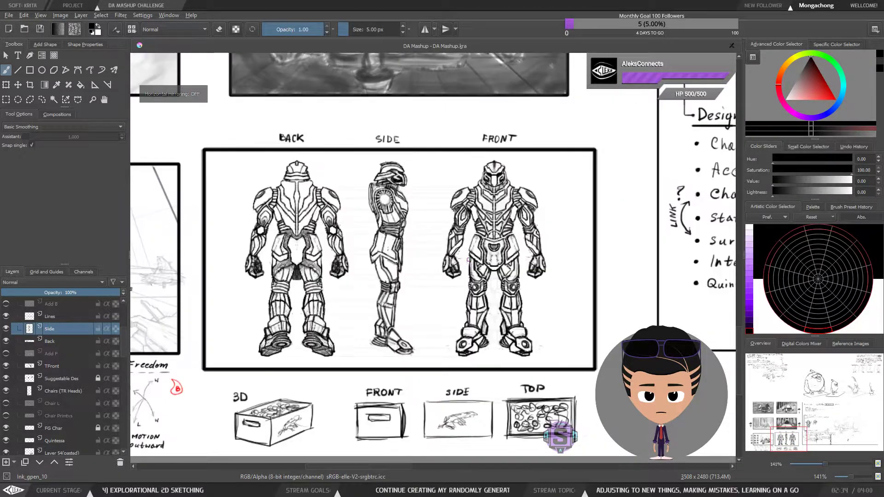
left_click_drag(431, 270, 401, 281)
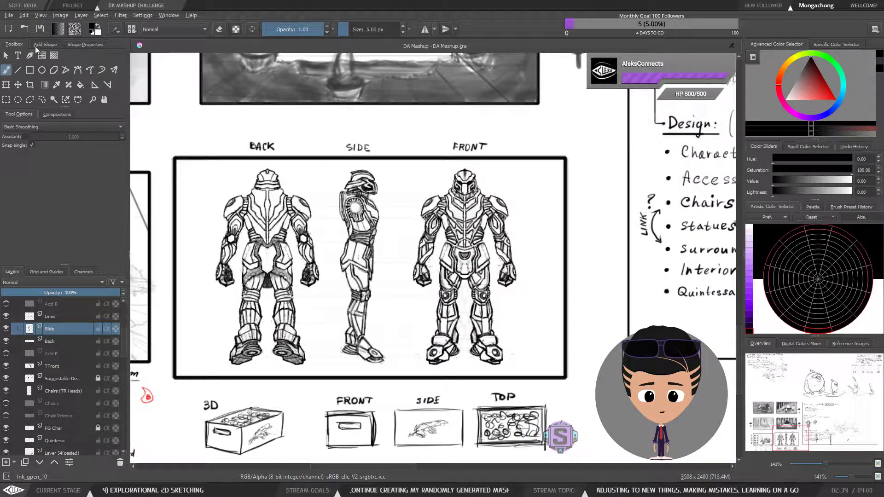
left_click(39, 30)
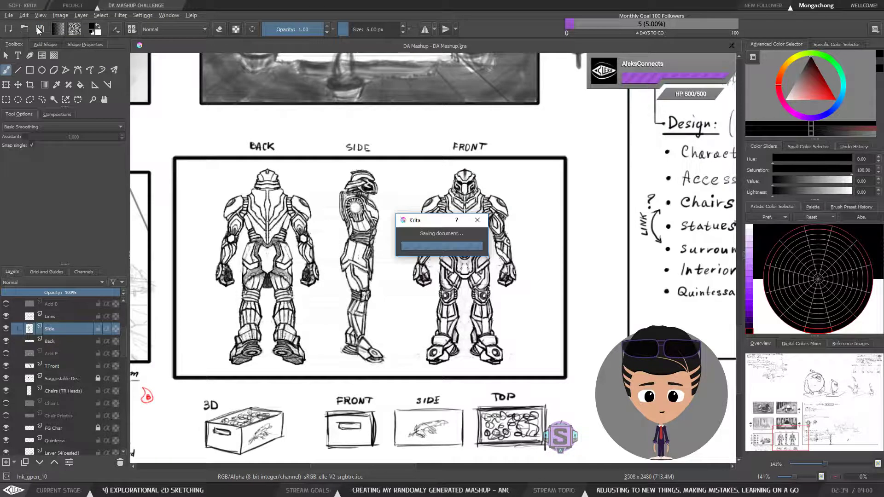
Add detail lines to the side figure's thigh armour.
scroll(422, 281, "up", 2)
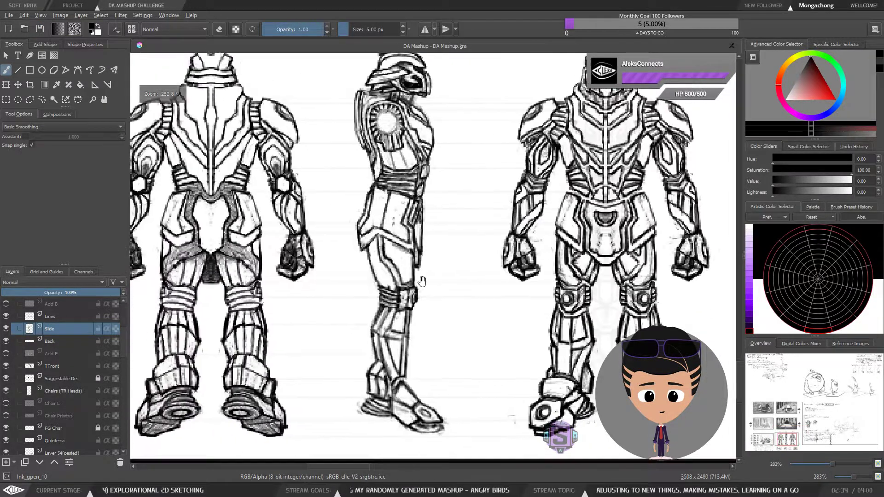
left_click_drag(374, 282, 409, 284)
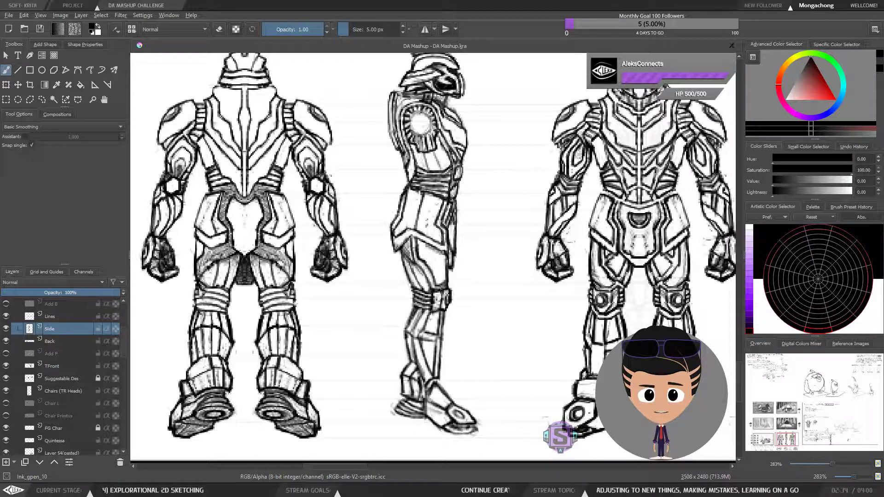
key("minus")
key("minus")
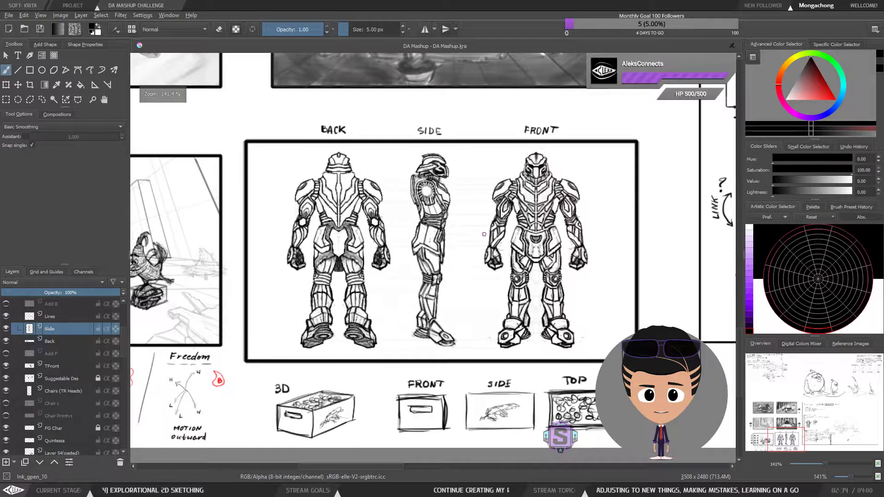
Compare the normal and horizontally mirrored views of the character sheet to examine the side figure's leg proportions and balance.
key("m")
key("m")
key("m")
key("m")
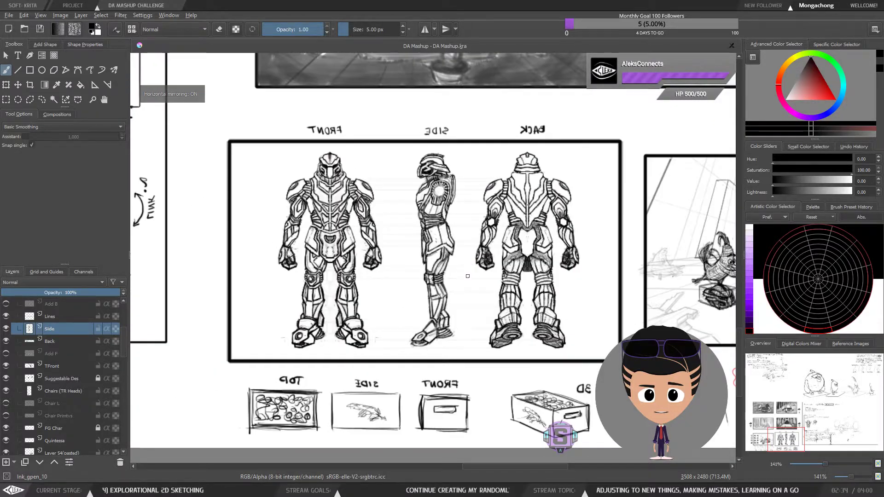
key("m")
key("m")
key("m")
key("m")
key("m")
key("m")
key("m")
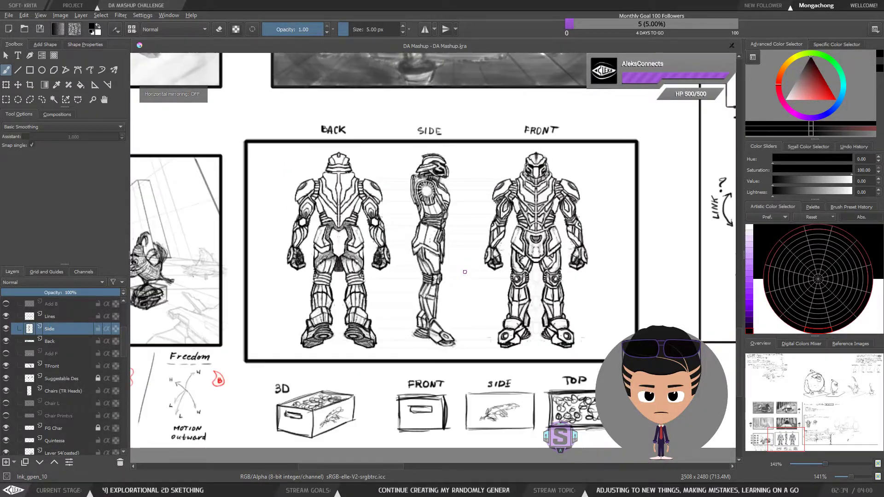
key("m")
key("m")
key("m")
key("m")
key("m")
key("m")
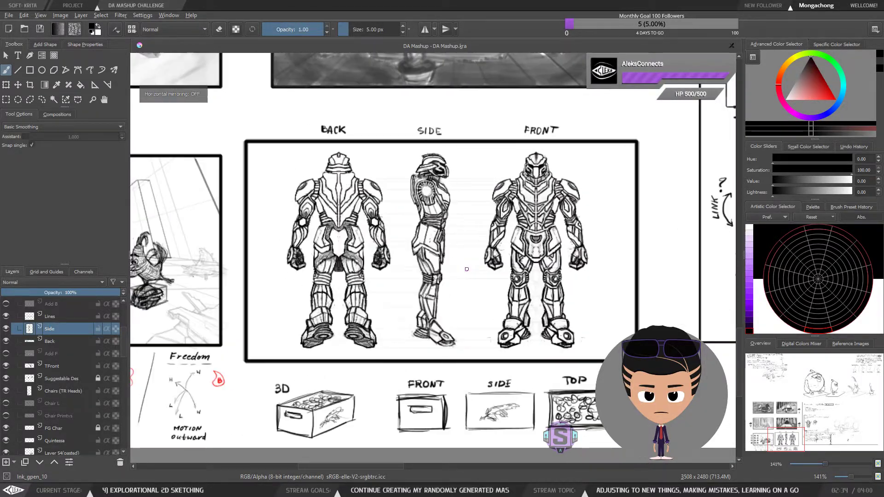
key("m")
key("m")
key("ctrl+plus")
key("ctrl+plus")
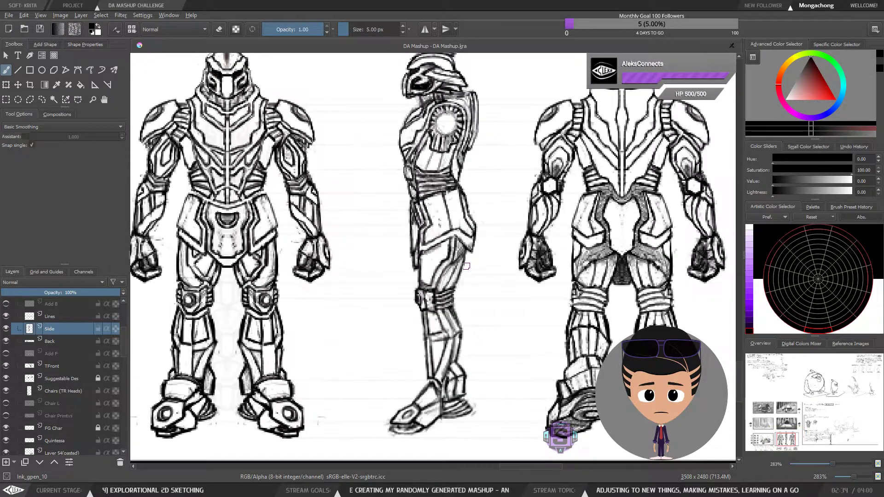
key("ctrl+minus")
key("ctrl+minus")
left_click_drag(470, 264, 441, 287)
key("m")
key("m")
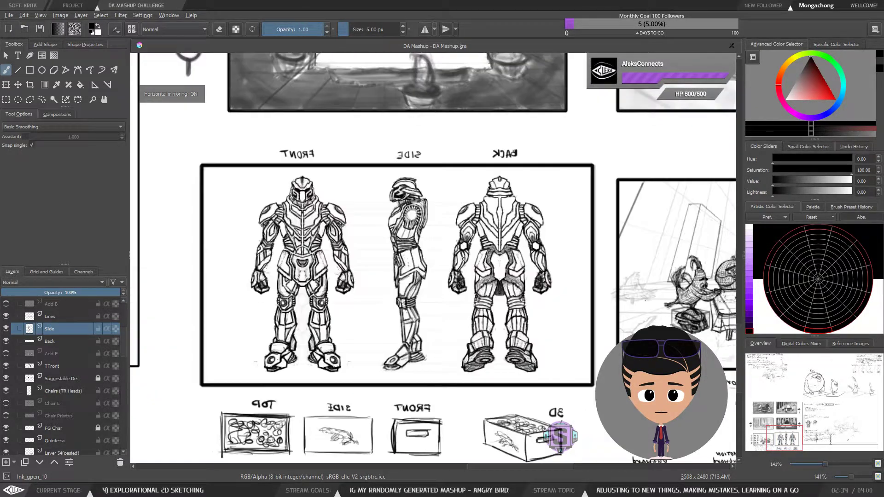
key("ctrl+plus")
key("ctrl+plus")
key("minus")
key("minus")
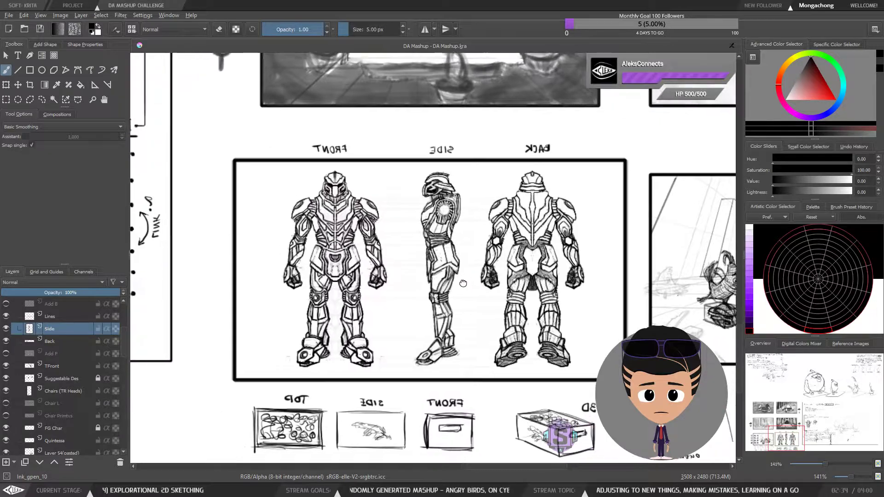
key("plus")
key("plus")
left_click_drag(470, 269, 468, 247)
key("m")
key("m")
key("m")
key("m")
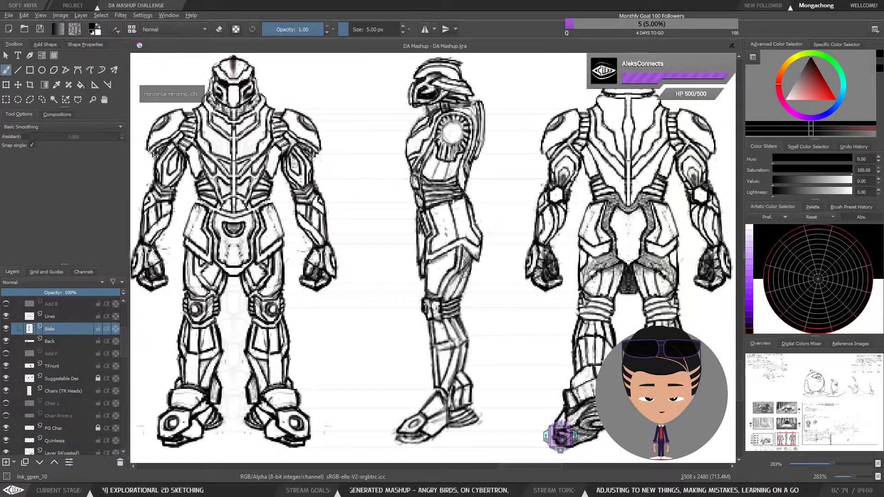
key("m")
key("m")
key("m")
key("m")
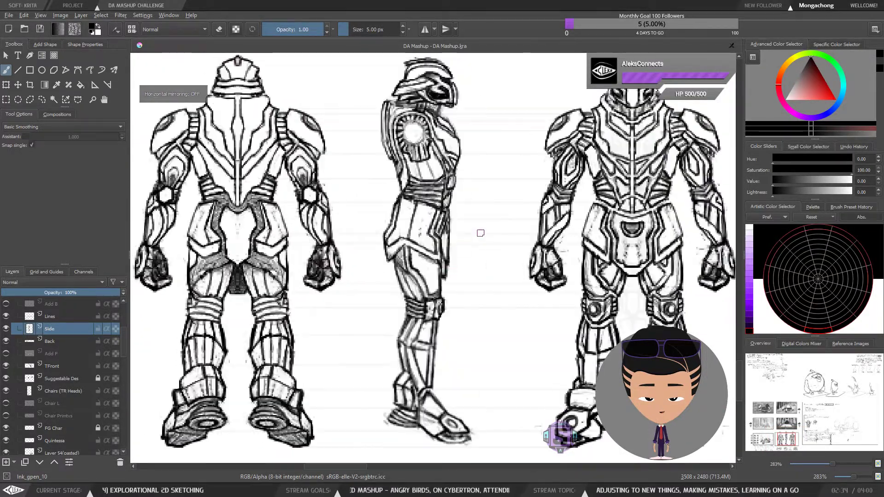
key("m")
key("m")
key("m")
key("m")
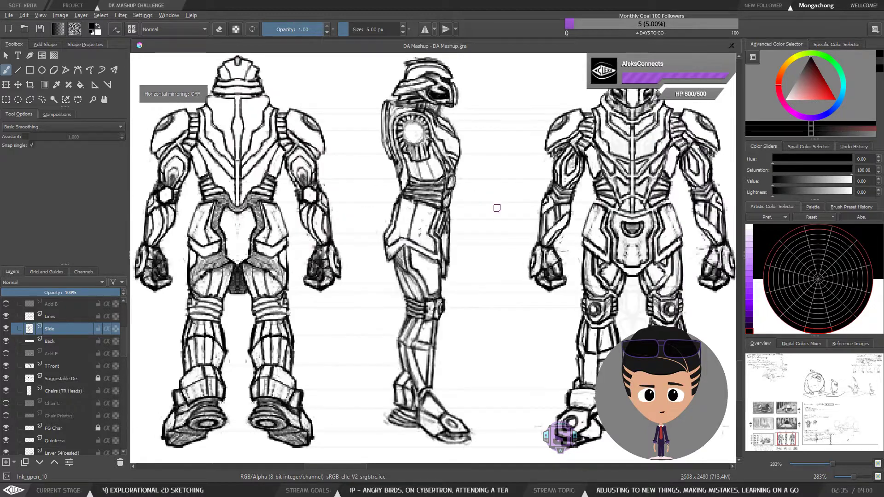
key("minus")
key("minus")
key("m")
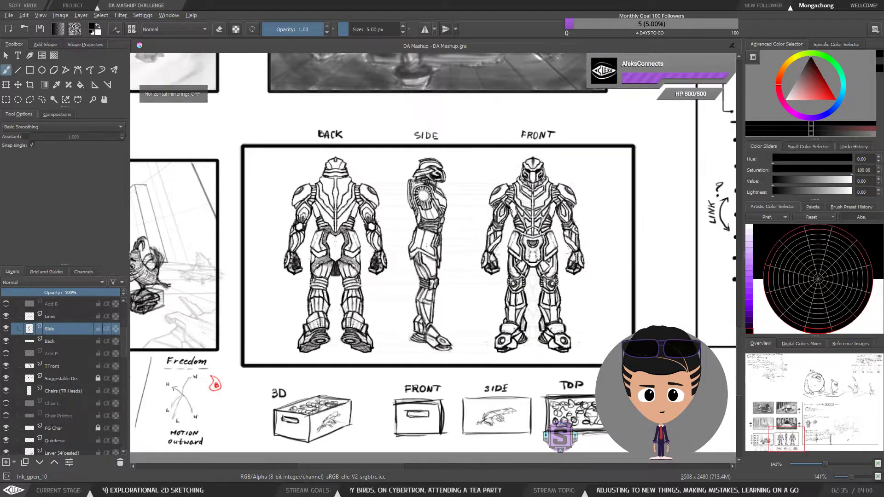
key("m")
key("m")
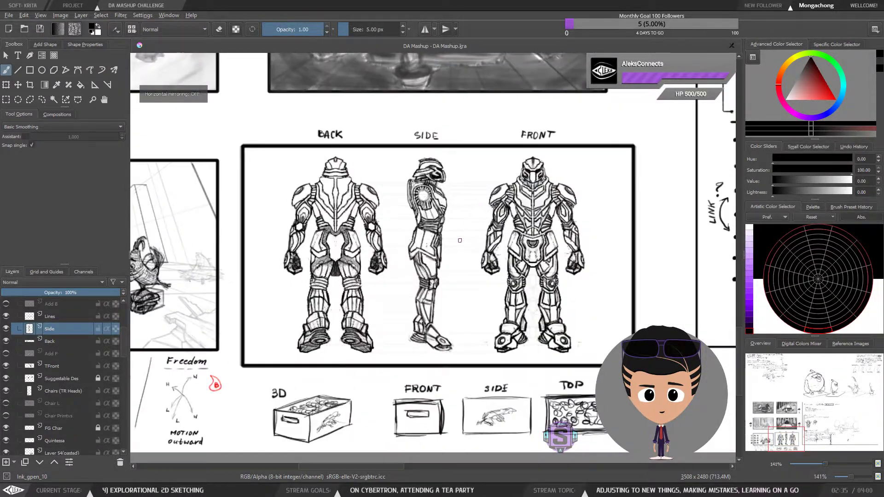
key("plus")
key("plus")
key("minus")
key("plus")
left_click_drag(461, 368, 402, 305)
key("l")
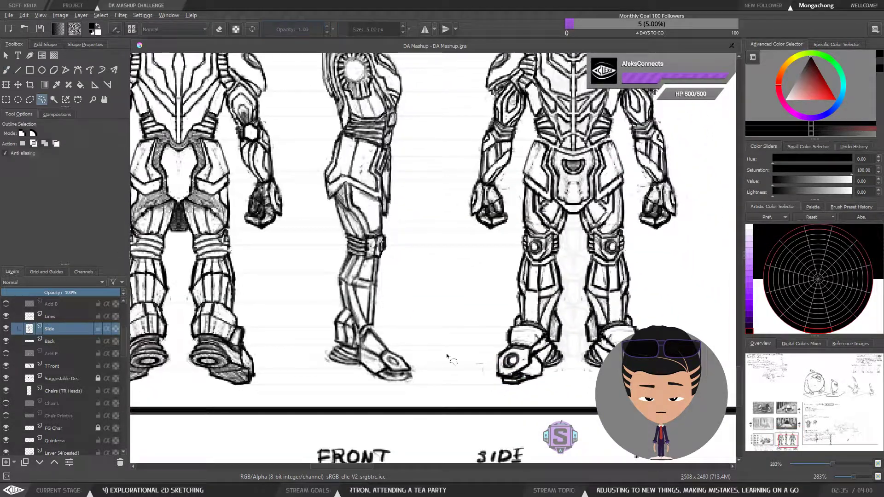
mouse_move(441, 358)
left_mouse_down()
mouse_move(372, 326)
mouse_move(356, 345)
mouse_move(312, 345)
mouse_move(355, 386)
mouse_move(423, 405)
left_mouse_up()
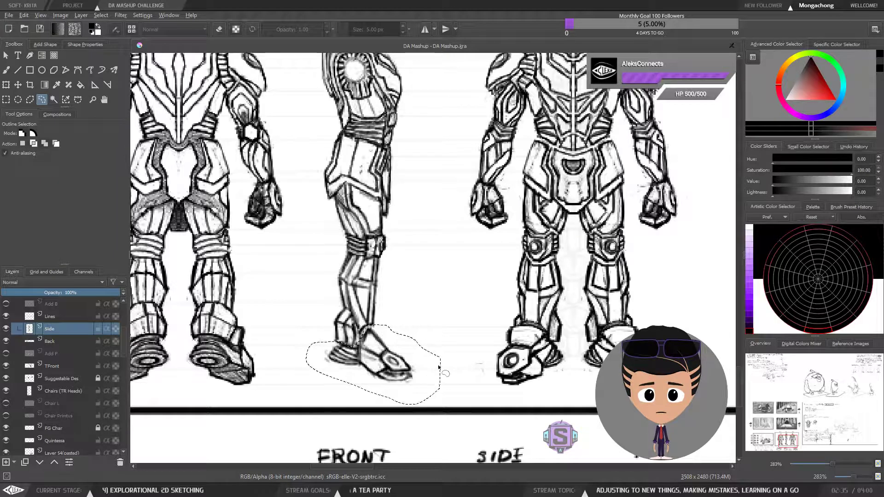
key("b")
key("ctrl+shift+a")
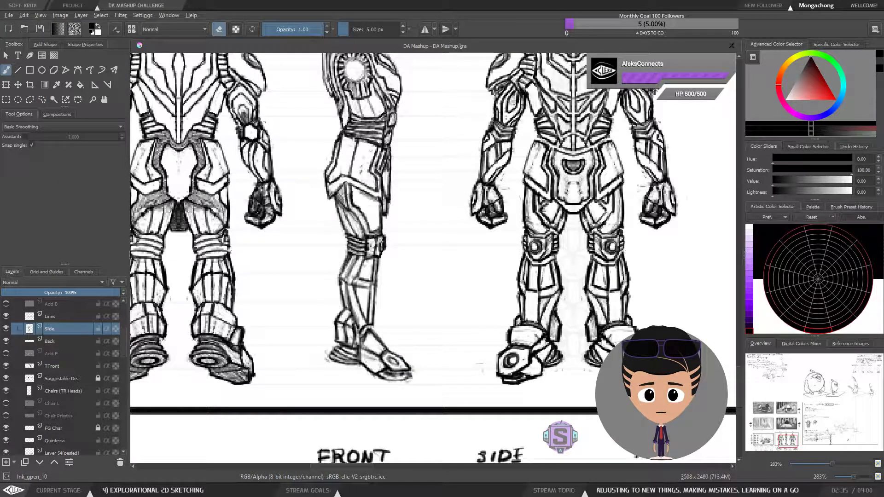
key("e")
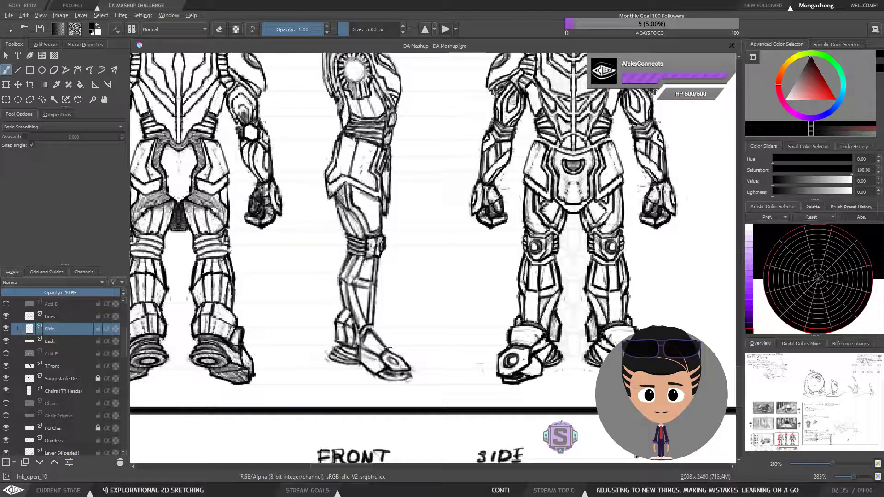
Erase the toe cap and round bolt detail from the front of the side figure's foot.
left_click_drag(383, 348, 528, 346)
key("ctrl+z")
key("e")
left_click_drag(395, 355, 394, 358)
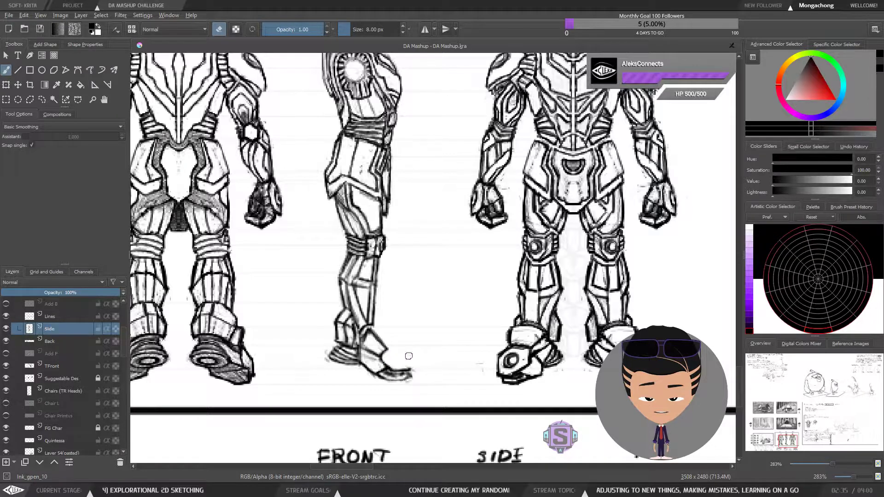
key("e")
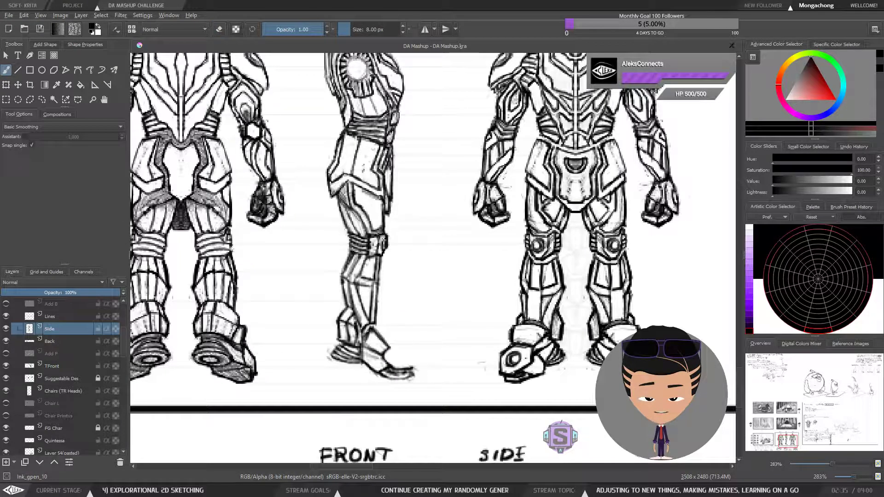
Redraw the sloping top edge of the side figure's ankle guard and clean up the lines inside it.
left_click_drag(374, 328, 394, 346)
key("ctrl+z")
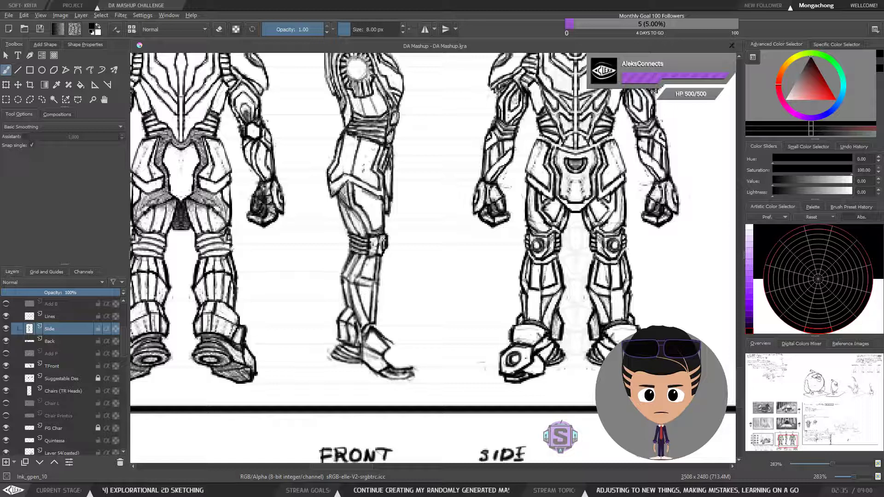
key("e")
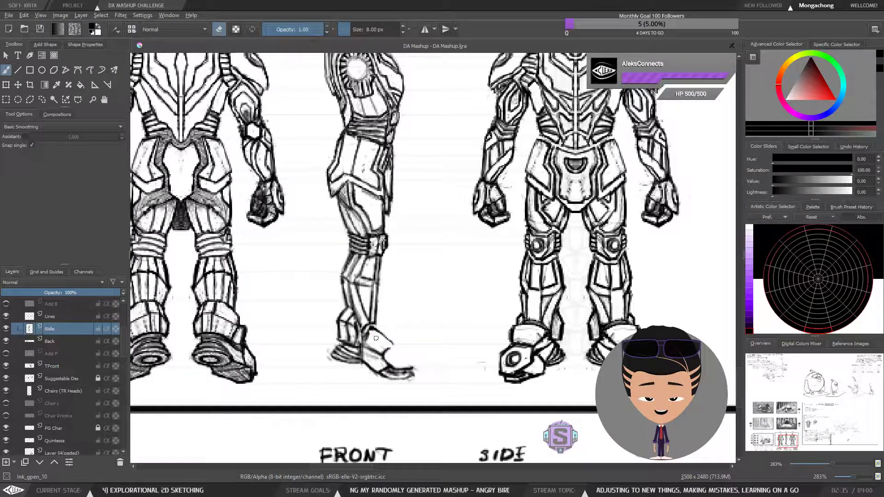
left_click_drag(372, 338, 369, 331)
key("e")
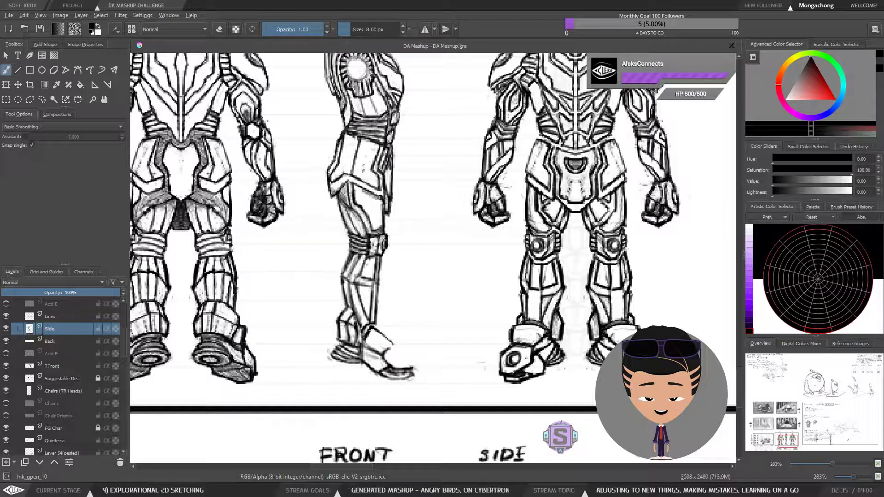
key("e")
mouse_move(366, 346)
left_mouse_down()
mouse_move(370, 330)
mouse_move(366, 341)
left_mouse_up()
key("e")
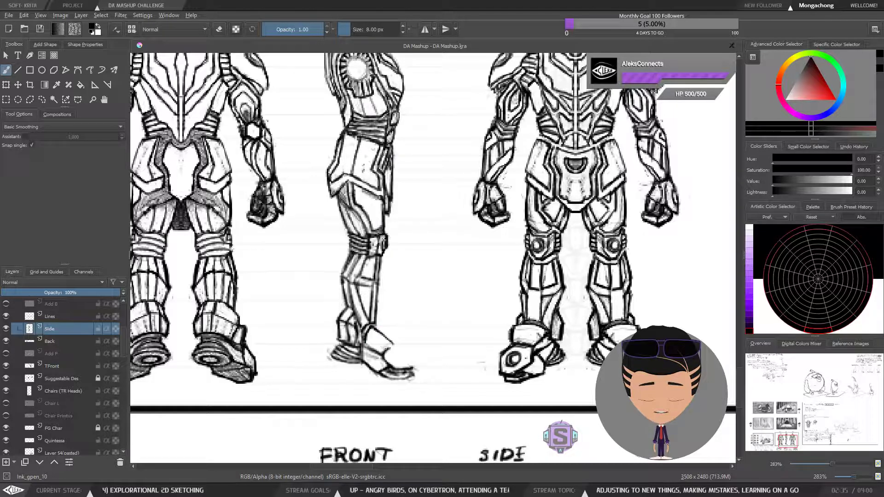
Rework the front edge of the side figure's ankle guard and the instep line beneath it, erasing stray marks.
key("e")
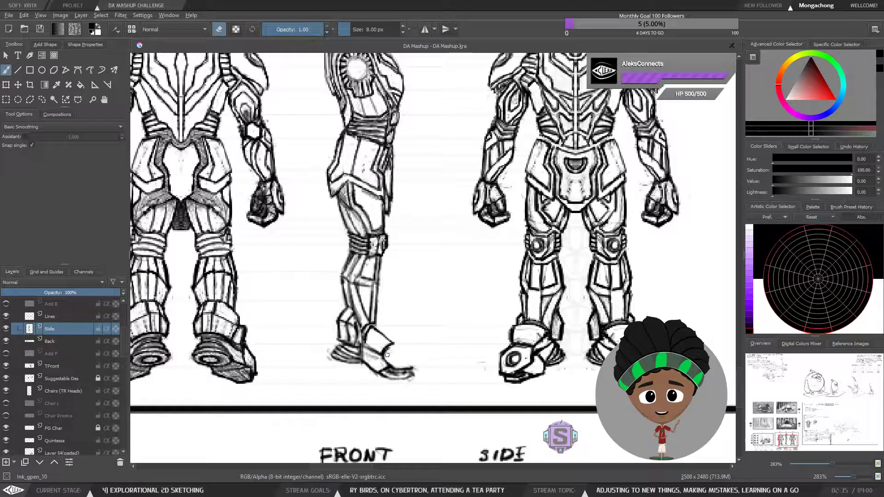
key("e")
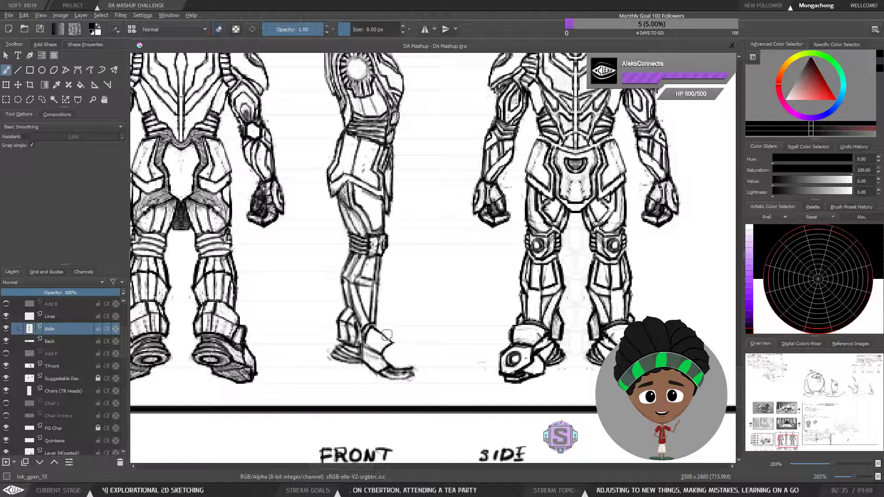
key("e")
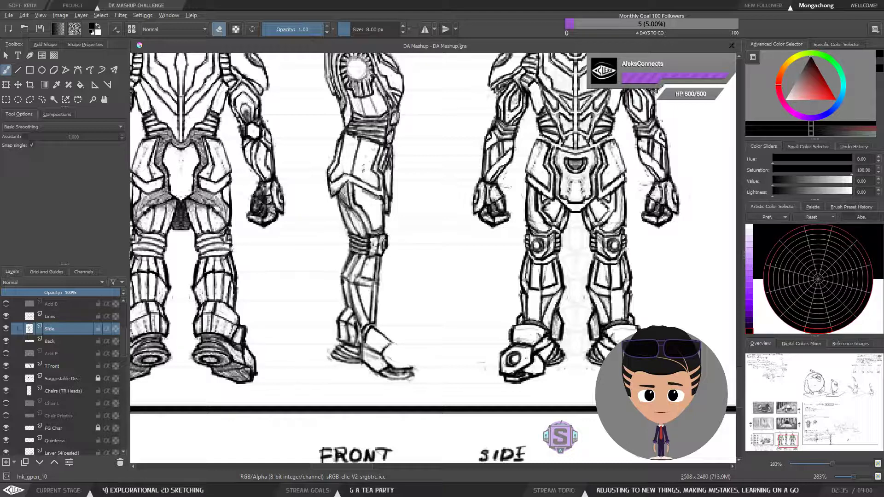
key("e")
left_click_drag(390, 342, 408, 346)
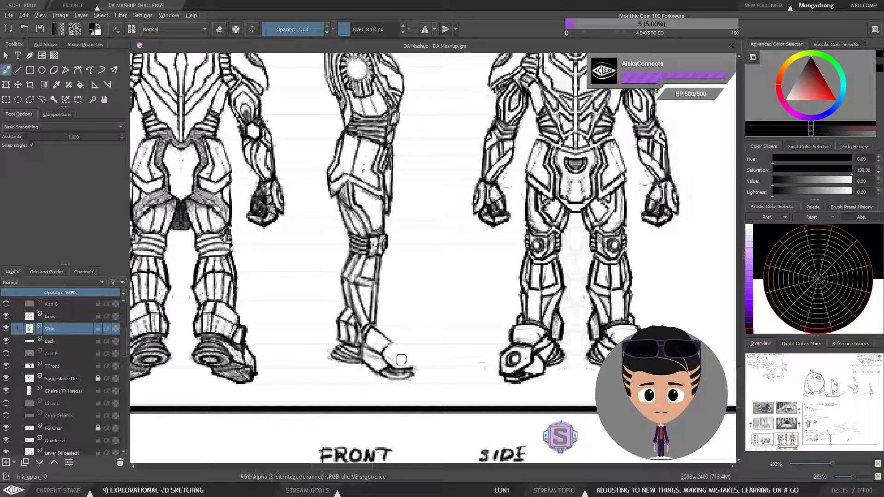
Check the foot against the whole turnaround, and refine the line along the top of the side figure's foot.
key("minus")
key("minus")
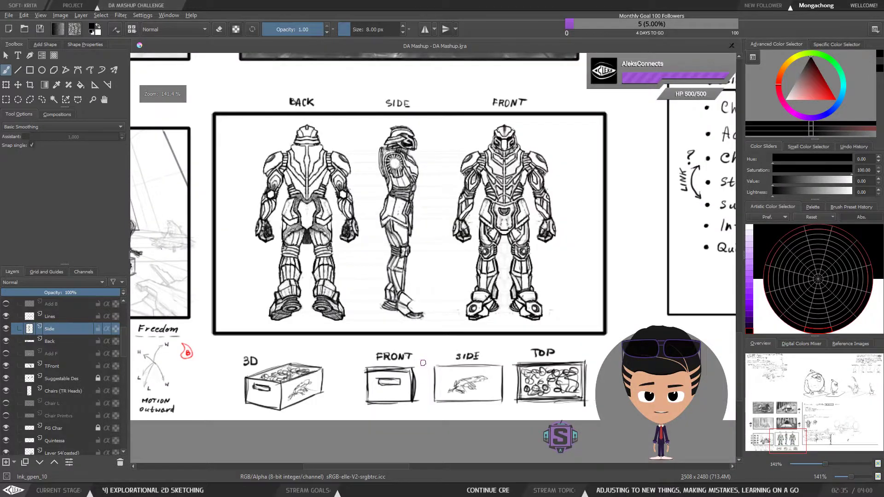
key("plus")
key("plus")
mouse_move(458, 367)
left_mouse_down()
mouse_move(430, 365)
mouse_move(466, 366)
left_mouse_up()
key("e")
mouse_move(401, 367)
left_mouse_down()
mouse_move(405, 371)
mouse_move(382, 350)
mouse_move(403, 357)
left_mouse_up()
key("e")
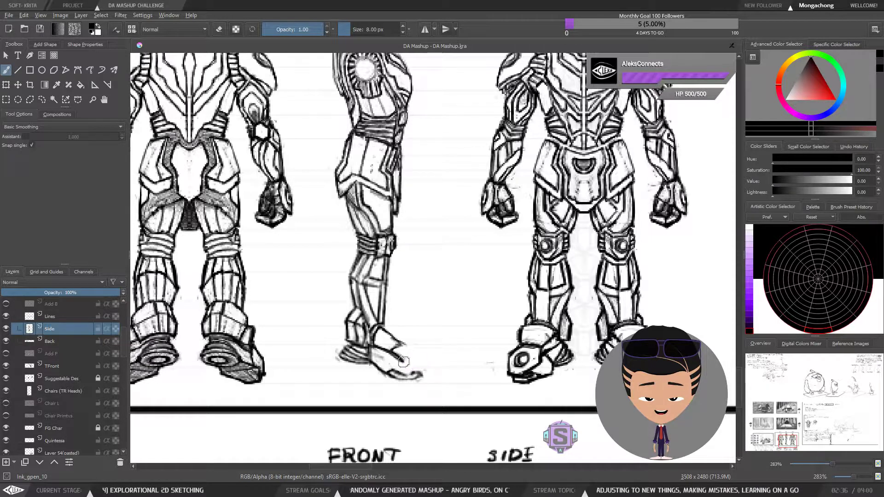
Try out a pointed toe on the front of the side figure's foot.
left_click_drag(407, 362, 428, 362)
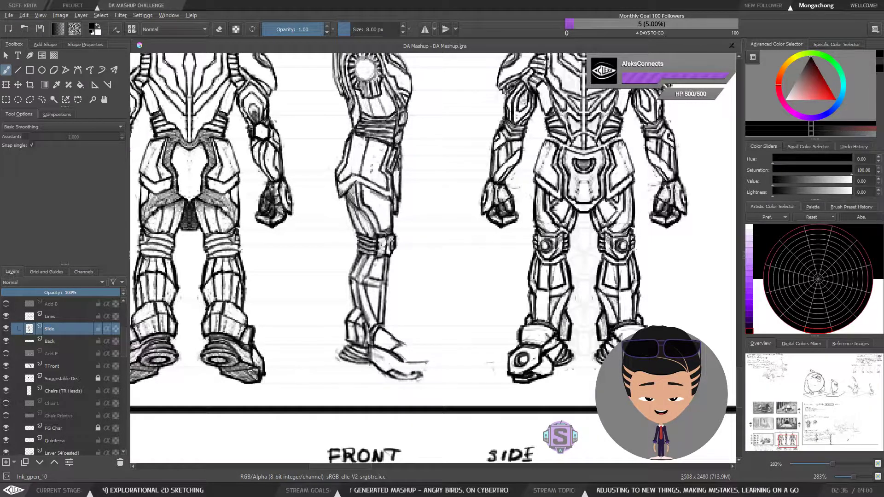
key("ctrl+z")
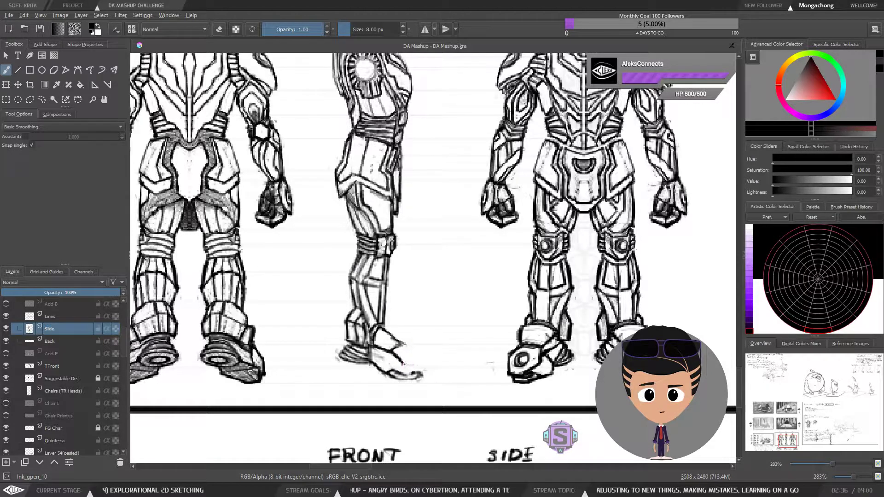
mouse_move(403, 363)
left_mouse_down()
mouse_move(430, 367)
mouse_move(418, 349)
mouse_move(431, 363)
left_mouse_up()
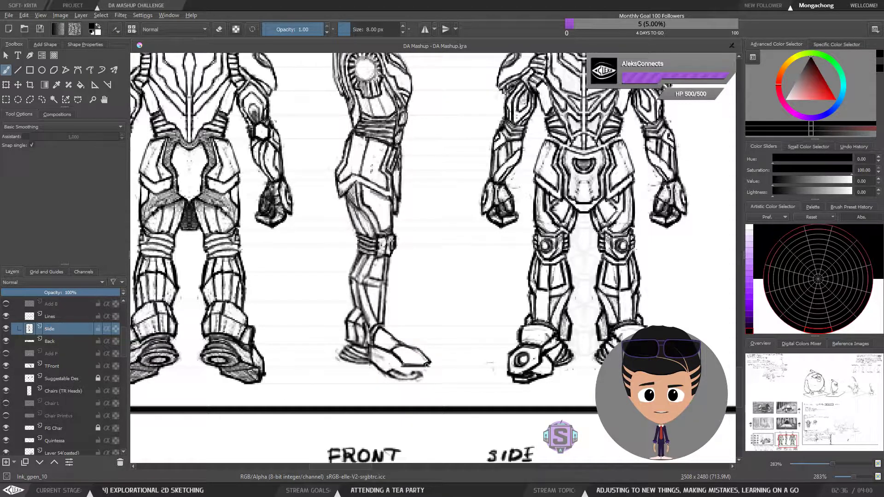
Select the side figure's toe area with a freehand outline and delete the linework inside it.
key("l")
mouse_move(451, 352)
left_mouse_down()
mouse_move(424, 339)
mouse_move(389, 359)
mouse_move(451, 352)
left_mouse_up()
key("Delete")
key("b")
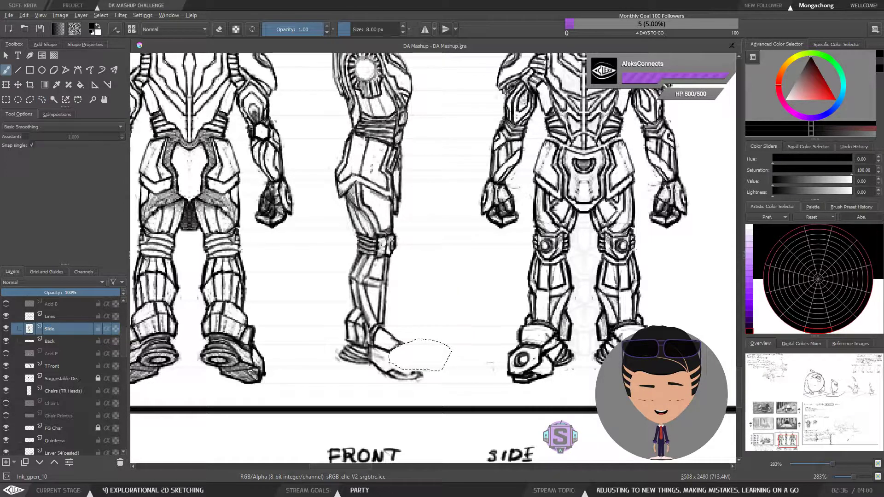
Draw horizontal guide lines from the front figure's foot across to the side figure's foot.
mouse_move(507, 376)
left_mouse_down()
mouse_move(488, 363)
mouse_move(435, 364)
left_mouse_up()
mouse_move(506, 363)
left_mouse_down()
mouse_move(420, 362)
mouse_move(443, 360)
left_mouse_up()
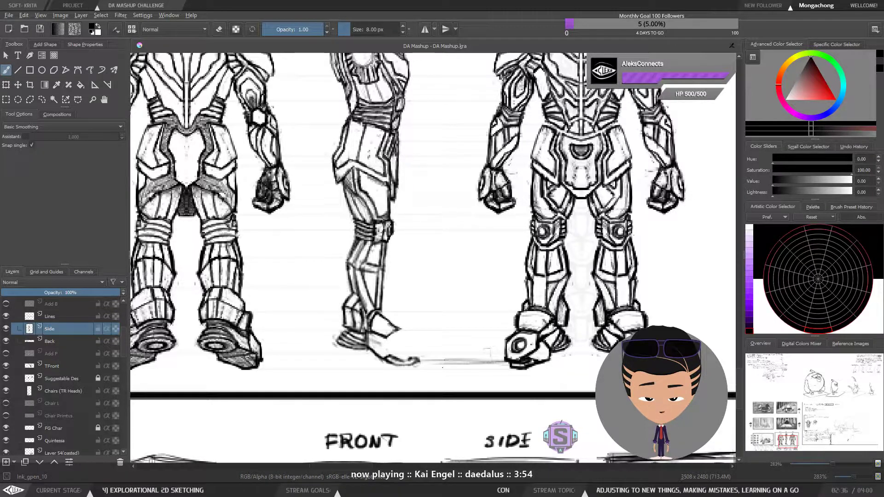
mouse_move(497, 368)
left_mouse_down()
mouse_move(405, 371)
mouse_move(423, 368)
mouse_move(390, 362)
mouse_move(418, 361)
mouse_move(397, 346)
left_mouse_up()
Erase the old toe and sole lines of the side figure's foot and redraw the diagonal sole edge down to the ground.
key("e")
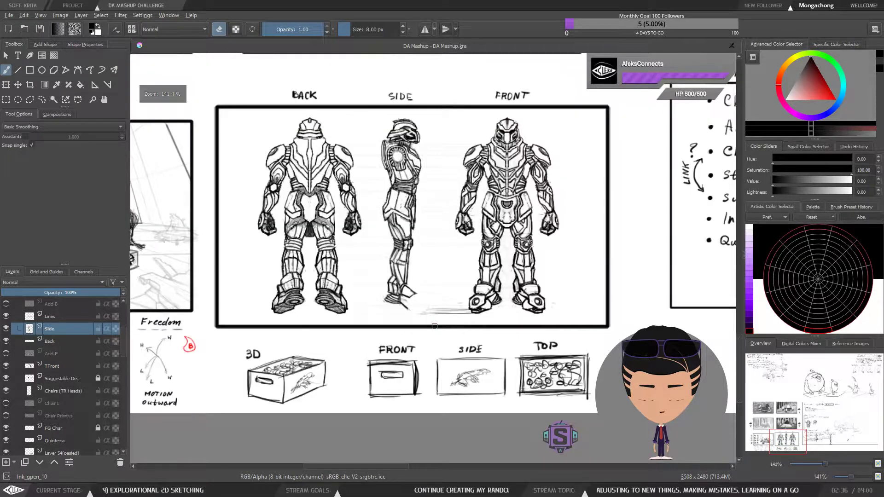
key("ctrl+plus")
key("ctrl+plus")
left_click_drag(408, 358, 368, 322)
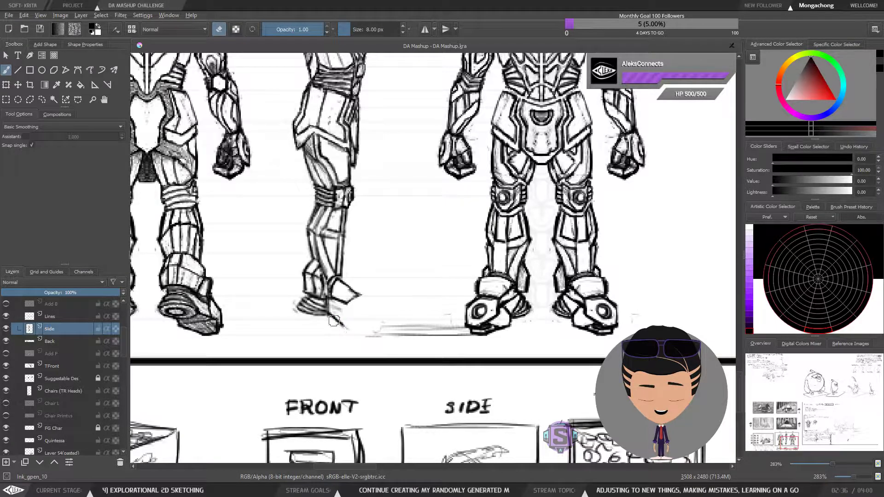
key("e")
left_click_drag(329, 315, 352, 335)
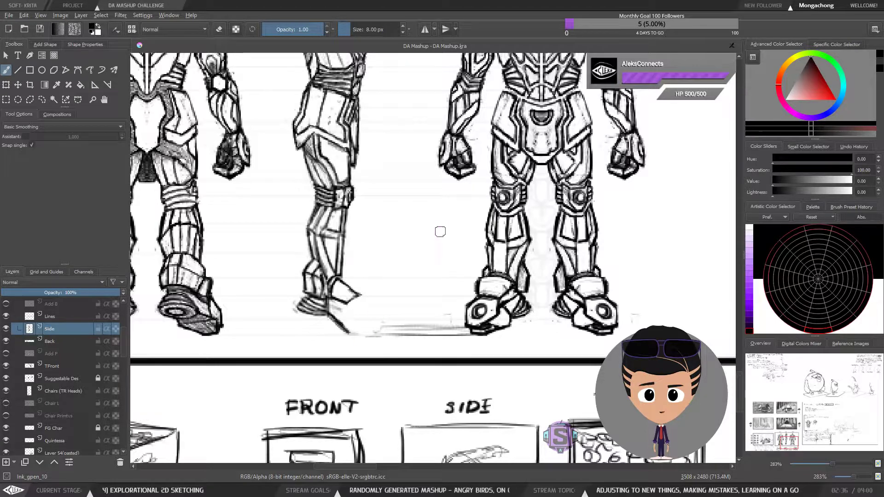
Extend the ground guide line between the side figure's sole and the front figure's foot.
left_click_drag(532, 294, 542, 299)
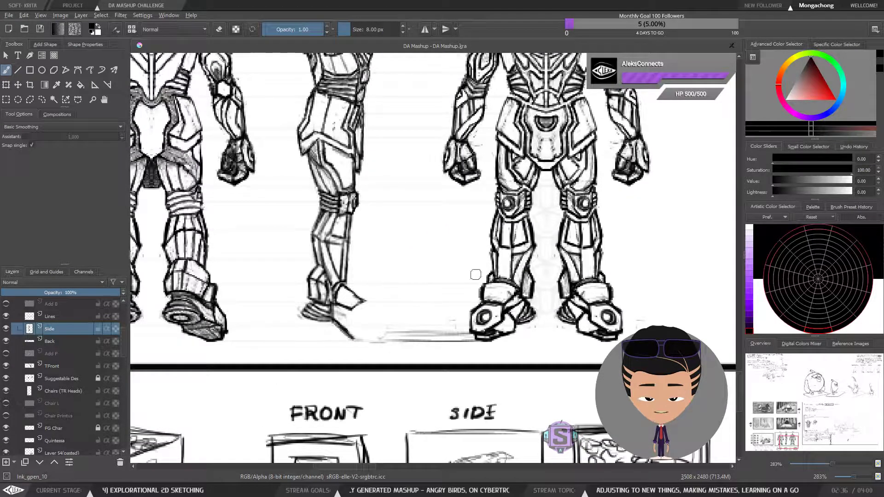
left_click_drag(408, 321, 413, 325)
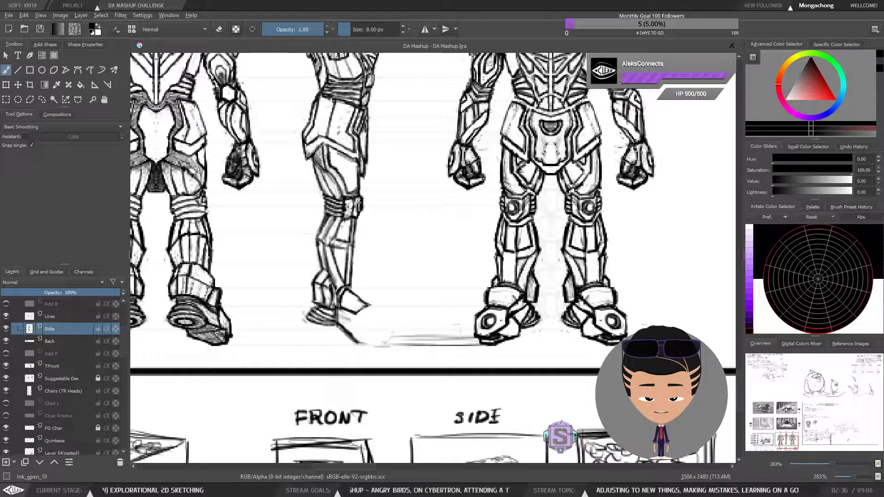
left_click_drag(362, 343, 483, 333)
Draw arrows from the front and back figures toward the side figure's foot and undo them.
mouse_move(614, 350)
left_mouse_down()
mouse_move(387, 359)
mouse_move(310, 350)
mouse_move(328, 347)
left_mouse_up()
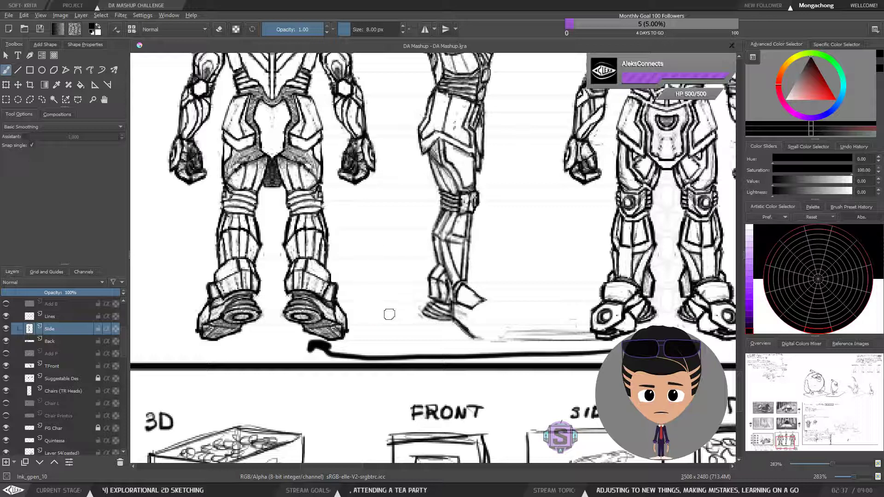
key("ctrl+z")
left_click_drag(535, 338, 491, 328)
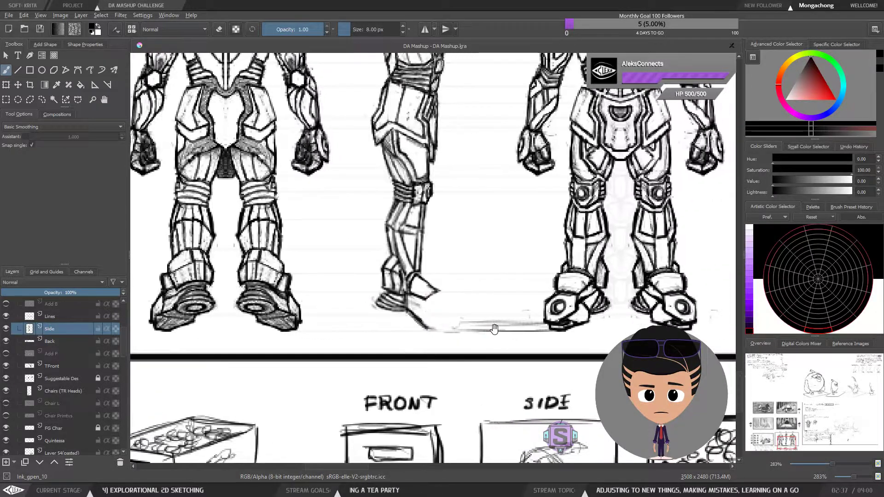
mouse_move(315, 319)
left_mouse_down()
mouse_move(387, 330)
mouse_move(379, 339)
left_mouse_up()
mouse_move(554, 340)
left_mouse_down()
mouse_move(466, 335)
mouse_move(457, 346)
mouse_move(493, 337)
left_mouse_up()
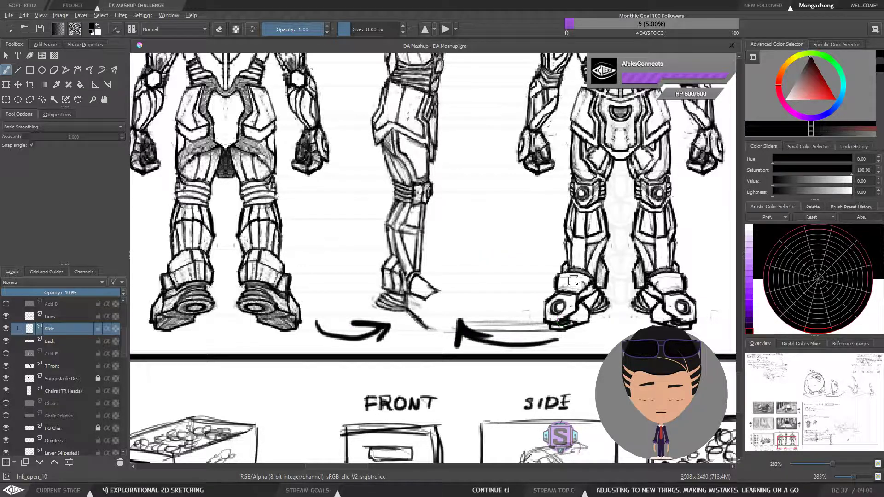
key("ctrl+z")
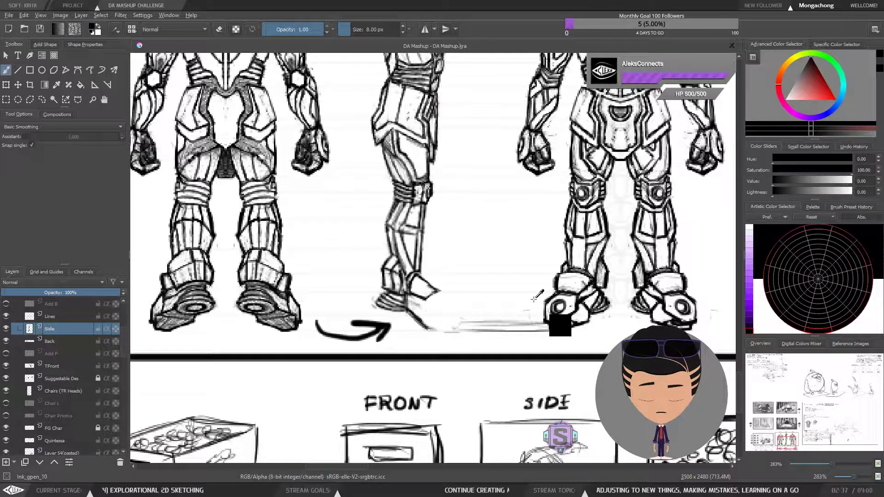
key("ctrl+z")
Save the document and draw the side figure's new foot outline, with a rounded toe resting on the ground guide.
left_click_drag(515, 316, 505, 334)
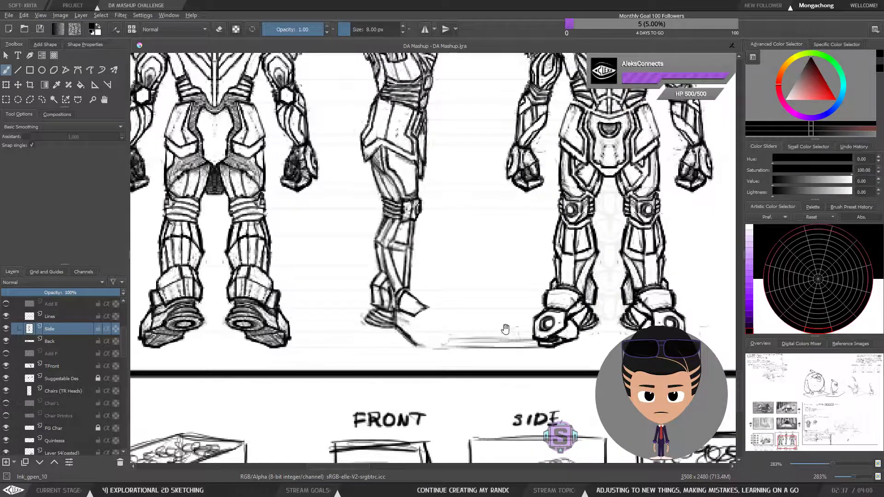
left_click(40, 29)
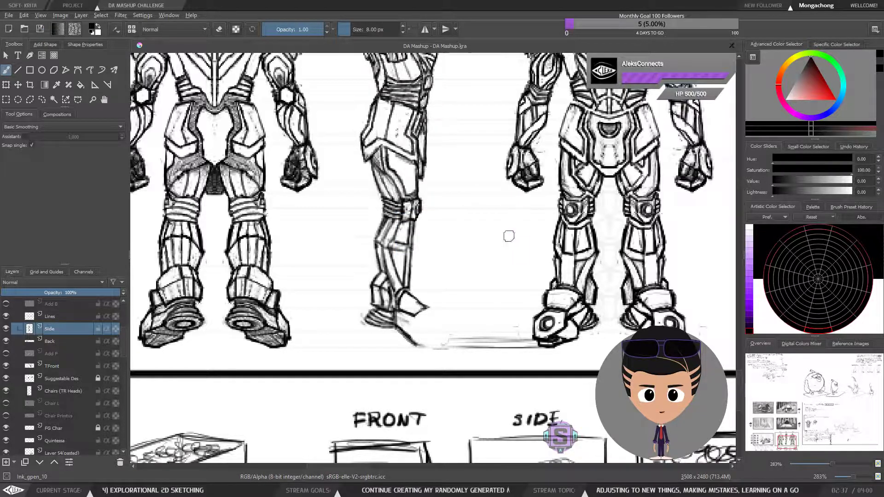
mouse_move(474, 330)
left_mouse_down()
mouse_move(447, 307)
mouse_move(429, 306)
mouse_move(427, 327)
mouse_move(432, 307)
mouse_move(415, 326)
left_mouse_up()
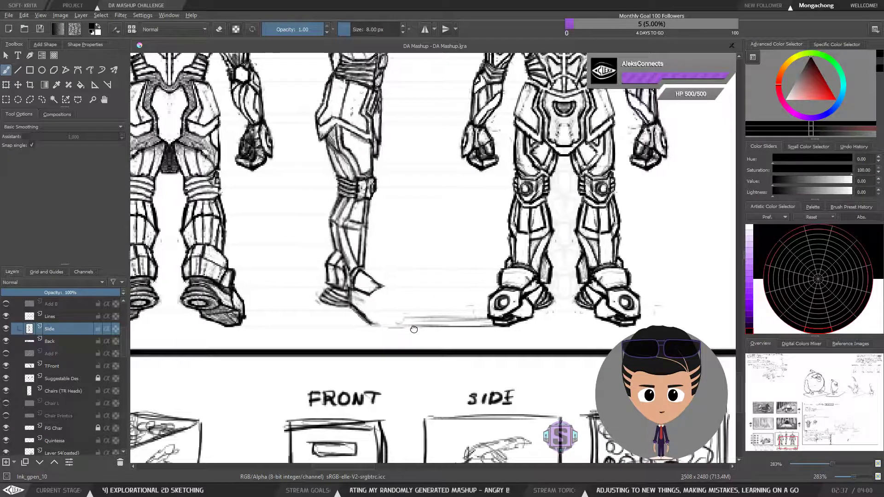
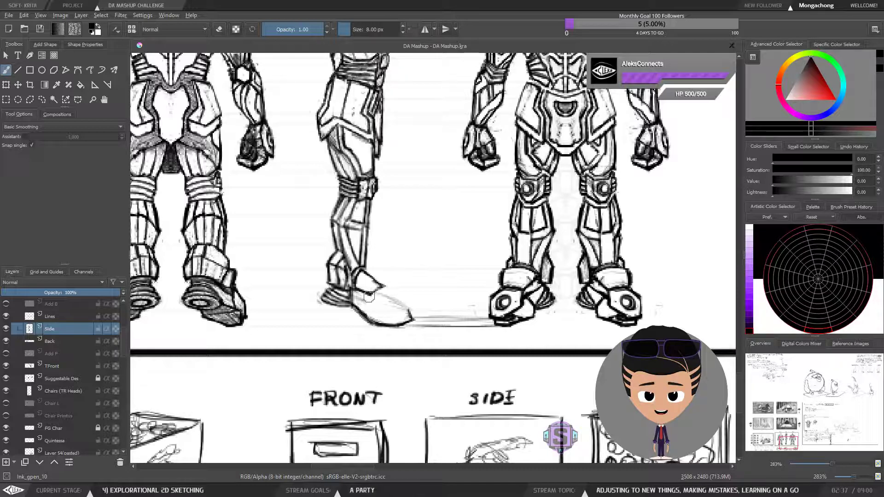
Erase the ankle guard above the side figure's new foot outline and switch back to drawing.
key("e")
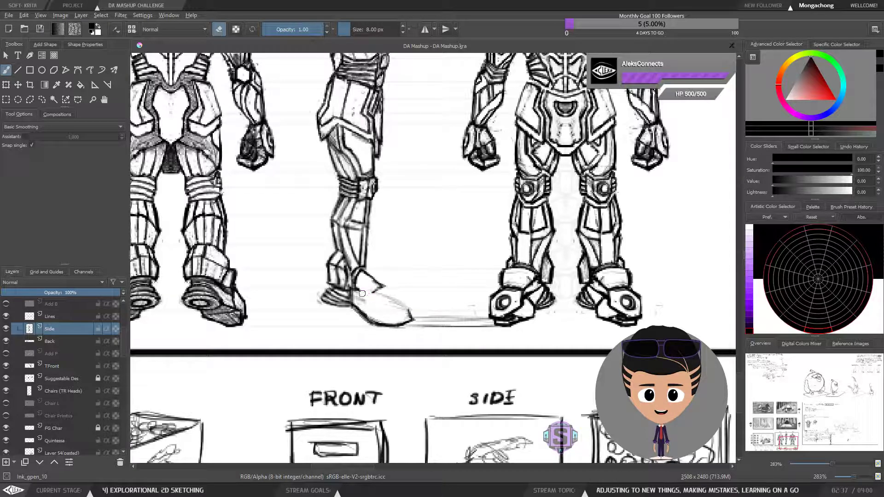
left_click_drag(384, 279, 371, 279)
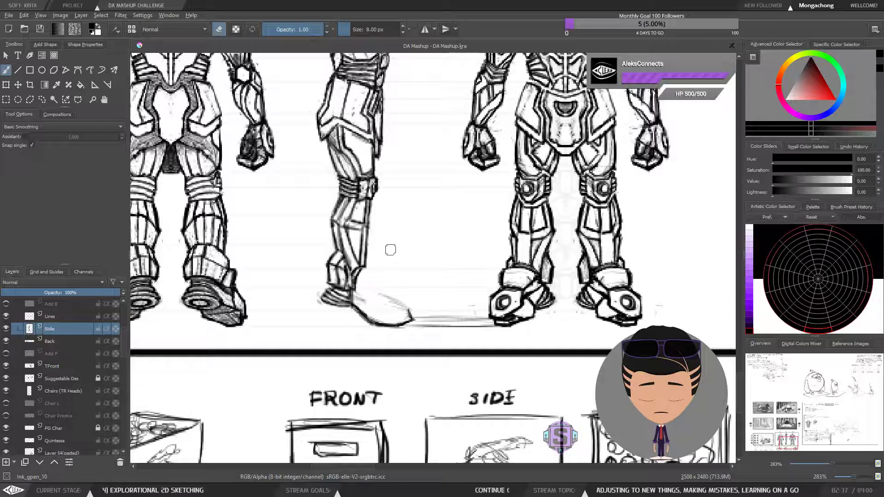
key("e")
left_click_drag(367, 266, 361, 362)
mouse_move(363, 321)
left_mouse_down()
mouse_move(420, 323)
mouse_move(467, 368)
left_mouse_up()
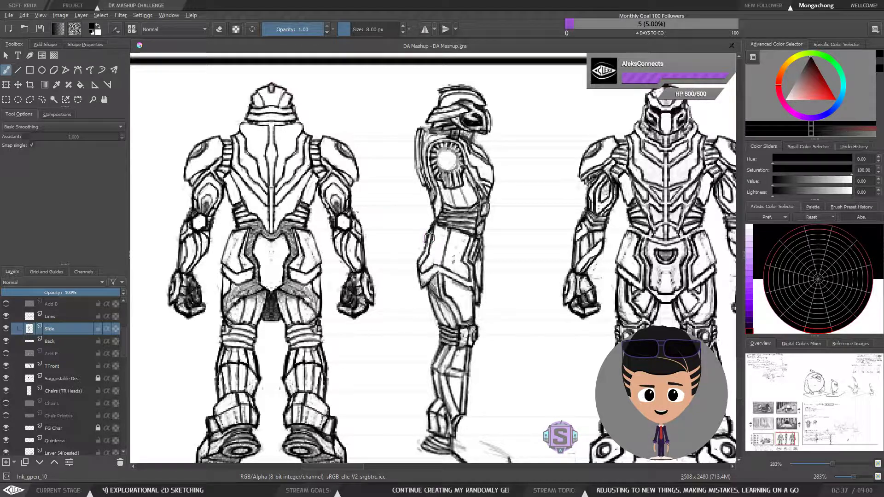
left_click_drag(448, 266, 422, 275)
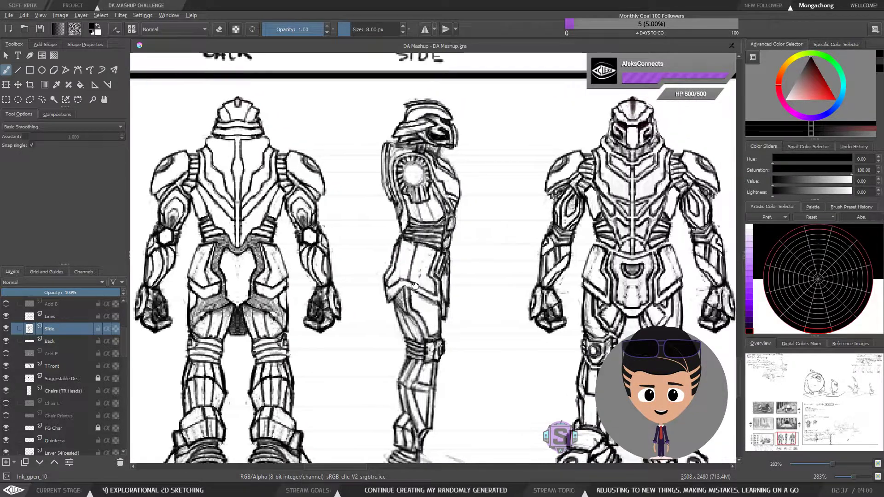
key("e")
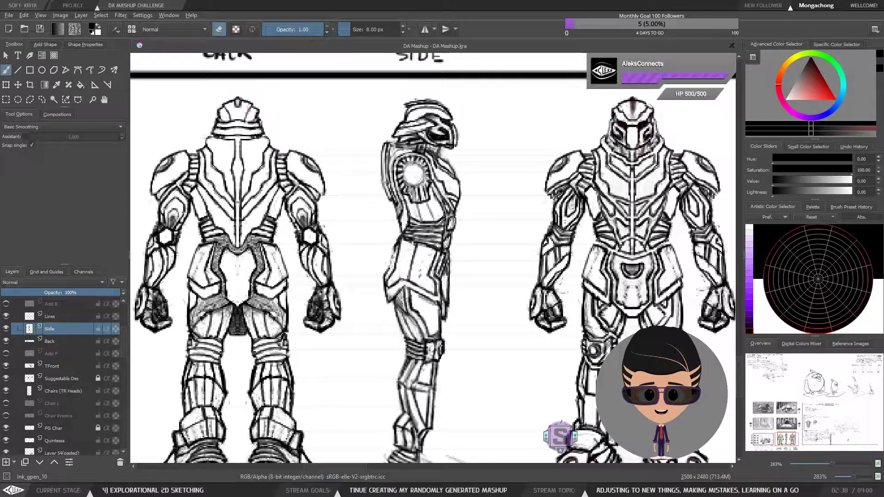
Trim the upper rear contour of the side figure's hip plate with the eraser.
key("e")
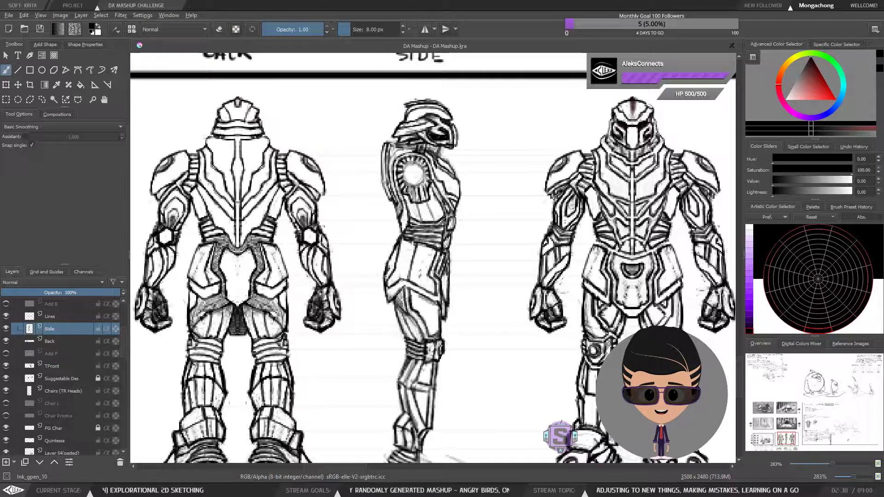
key("e")
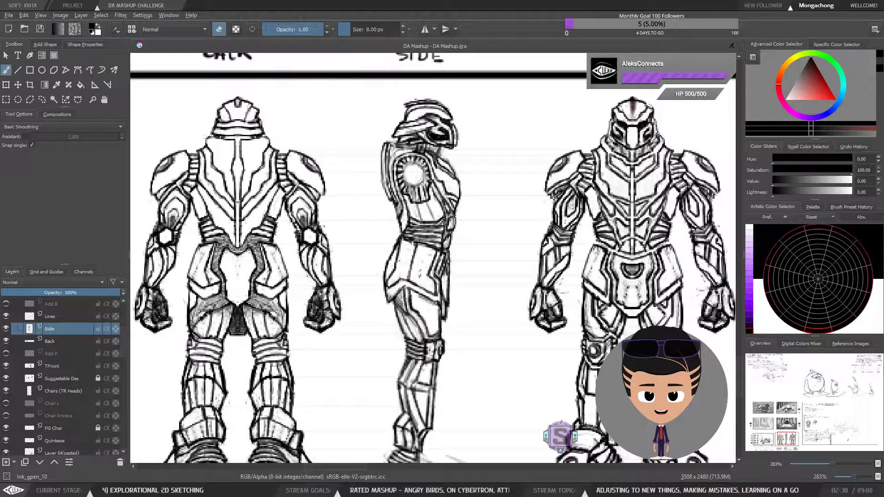
left_click_drag(395, 264, 399, 253)
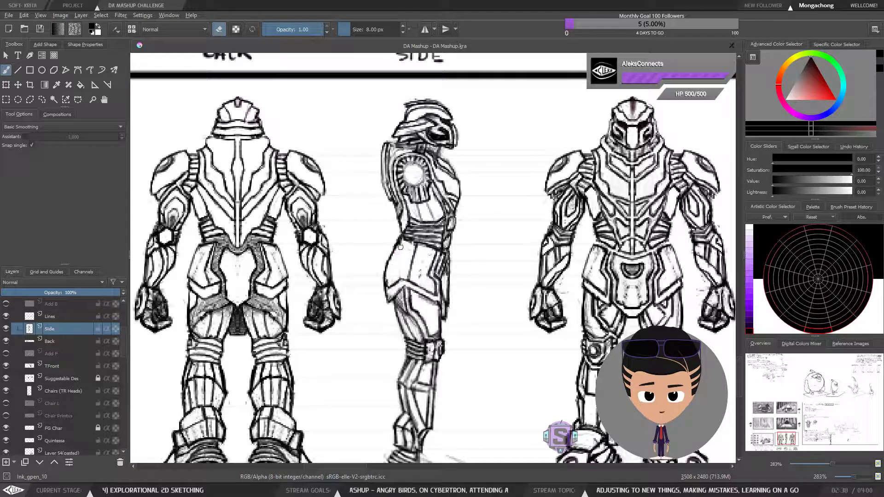
key("minus")
key("minus")
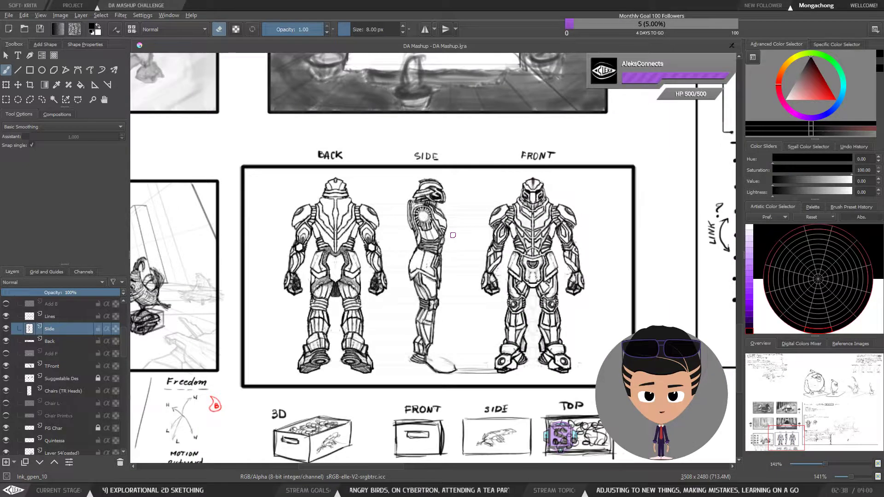
key("plus")
key("plus")
left_click_drag(399, 229, 349, 232)
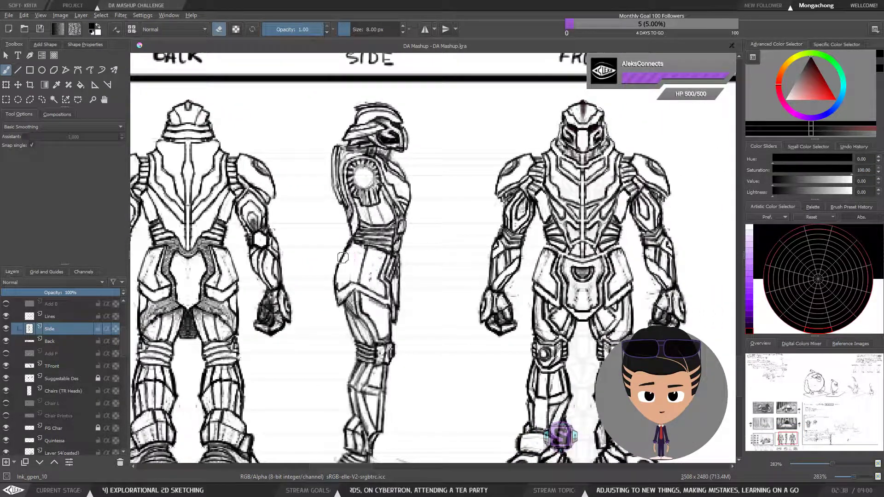
left_click_drag(333, 265, 402, 265)
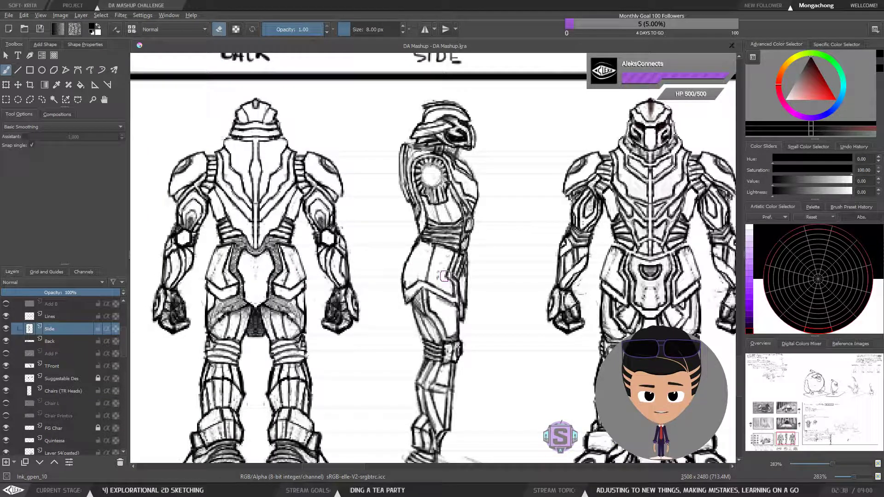
left_click_drag(423, 262, 412, 270)
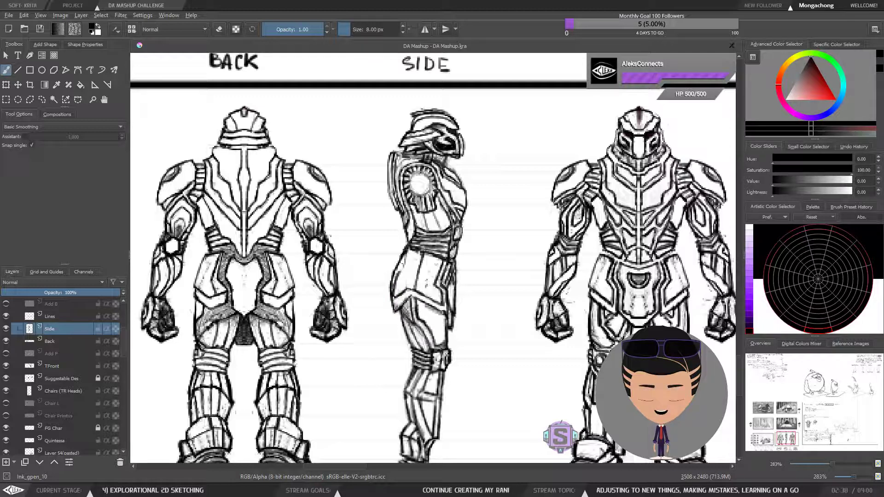
Touch up the lower rear corner of the side figure's hip plate, alternating between drawing and erasing.
key("e")
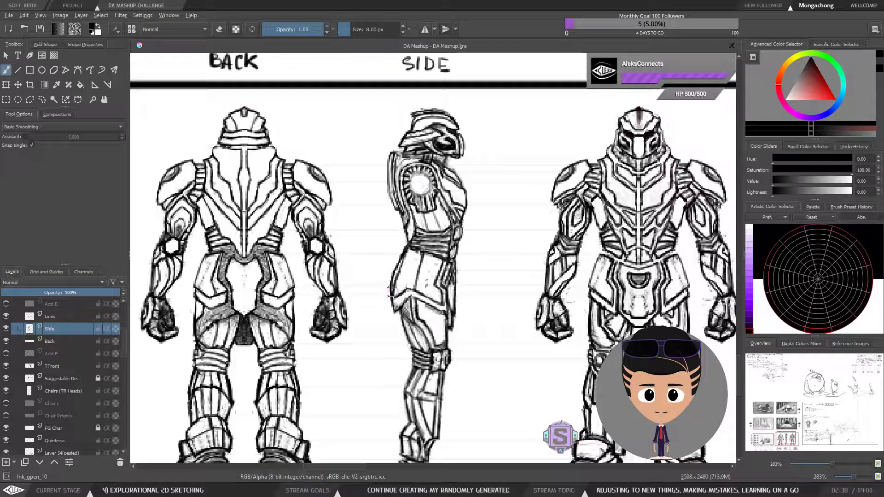
key("e")
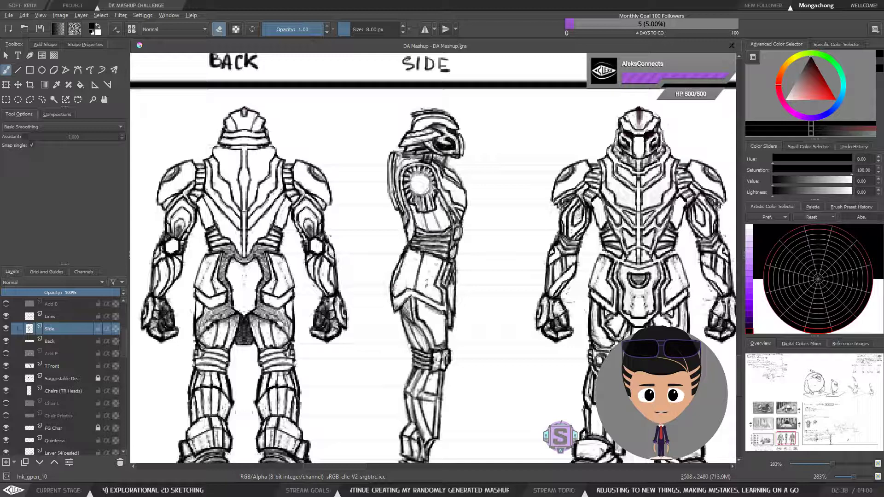
key("e")
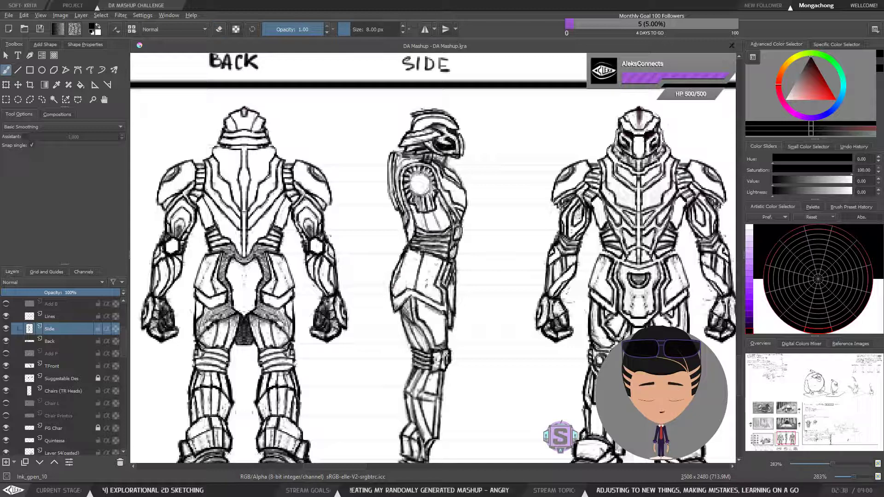
key("e")
scroll(399, 278, "down", 2)
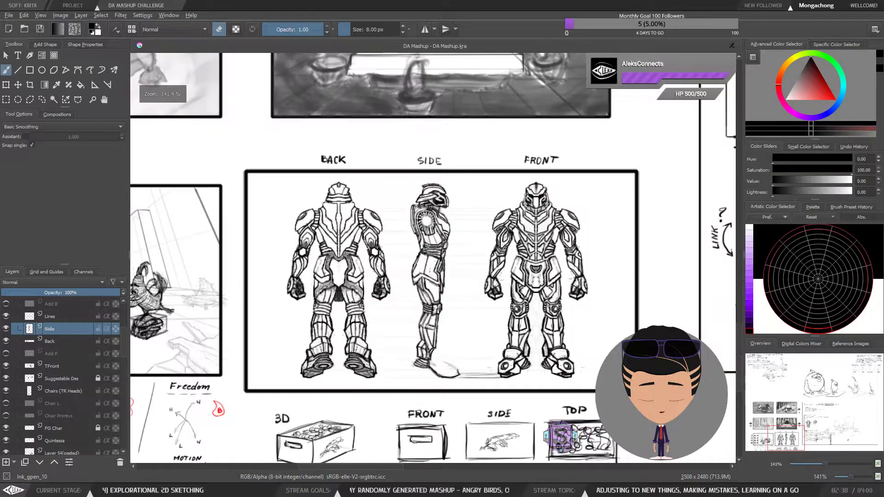
scroll(426, 247, "up", 2)
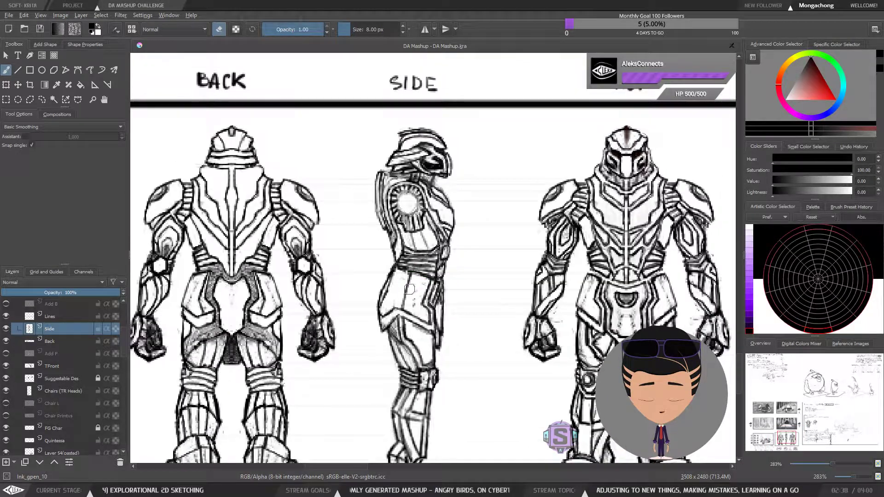
scroll(424, 274, "down", 1)
Try a short stroke inside the side figure's hip plate, undo it and return to erasing.
key("e")
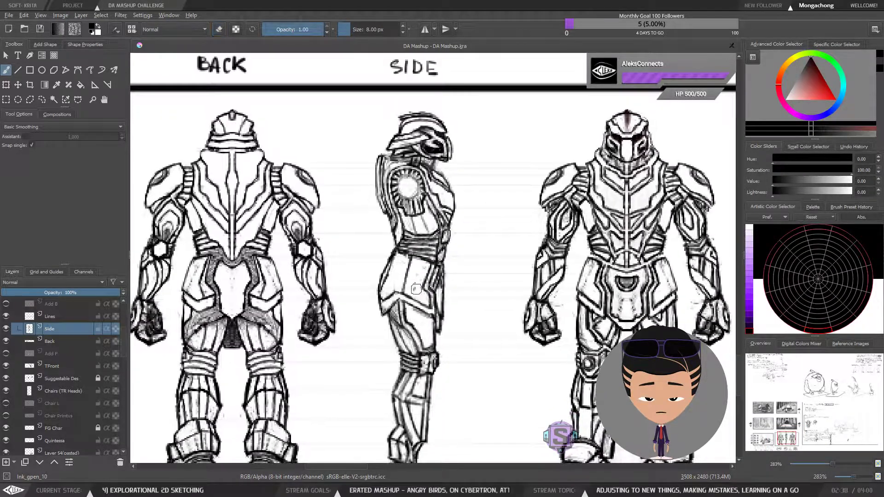
left_click_drag(415, 287, 420, 285)
key("ctrl+z")
key("e")
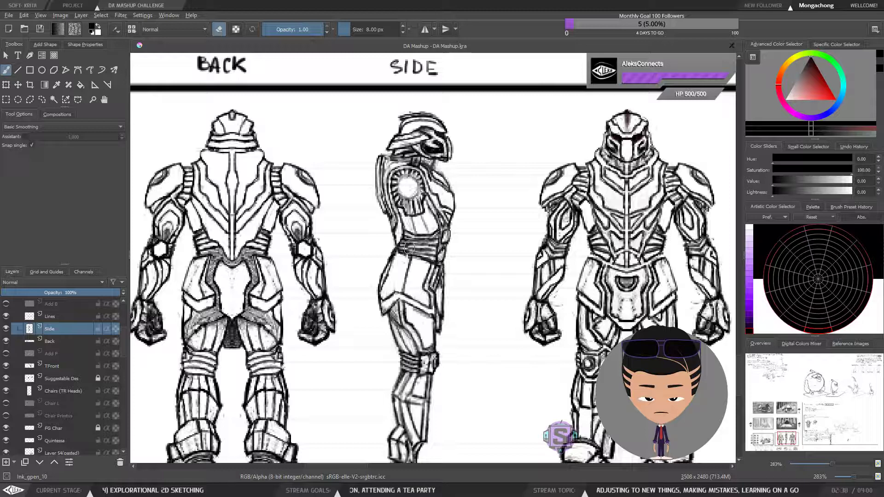
Touch up the rear edge of the side figure's waist, just above the hip plate, with erasing and drawing strokes.
scroll(390, 293, "down", 1)
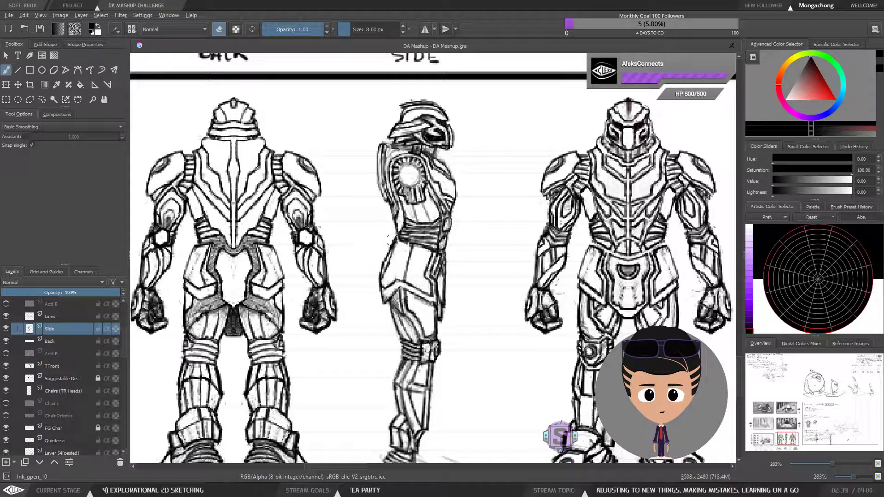
scroll(410, 254, "up", 1)
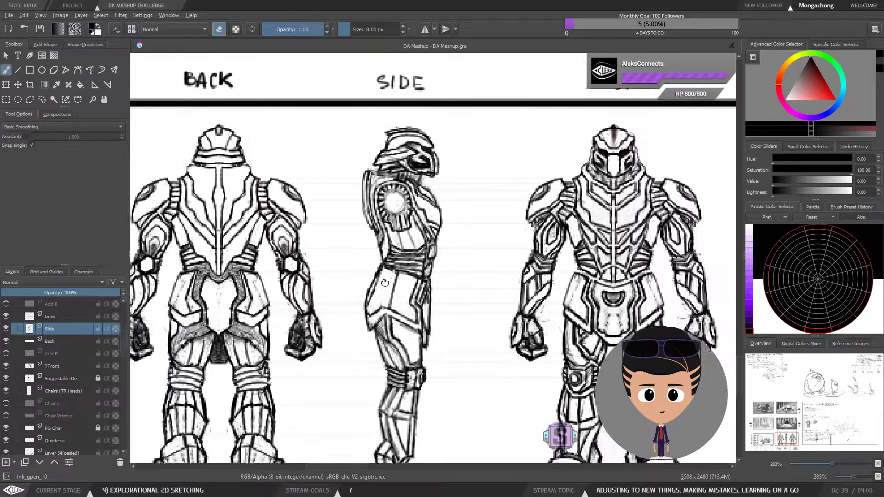
left_click_drag(418, 225, 451, 219)
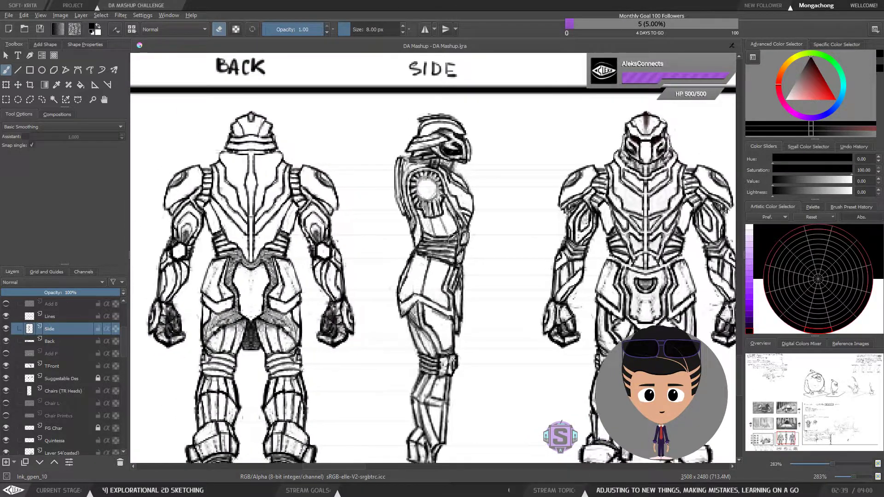
key("ctrl+plus")
key("ctrl+plus")
key("ctrl+minus")
key("ctrl+minus")
left_click_drag(410, 255, 536, 274)
key("ctrl+plus")
key("ctrl+plus")
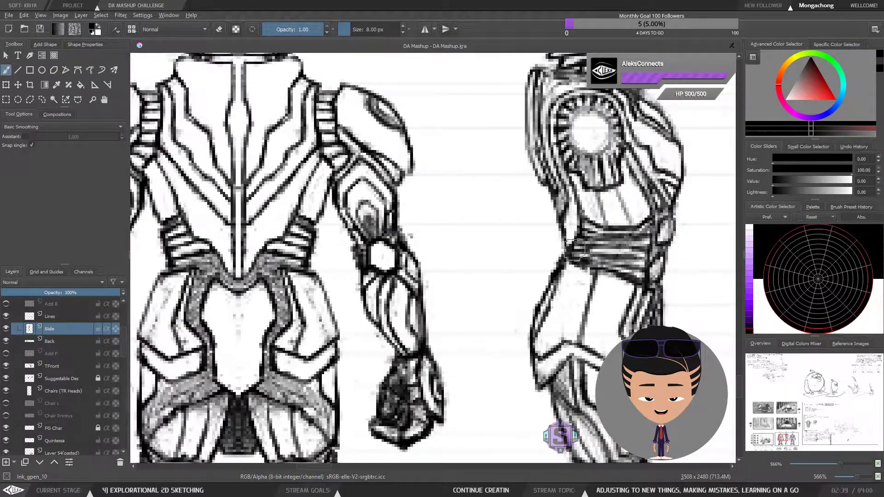
key("e")
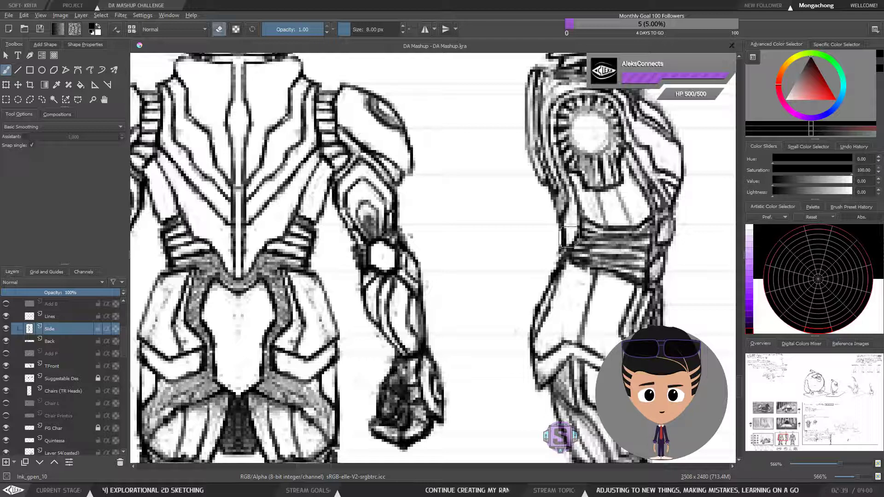
key("e")
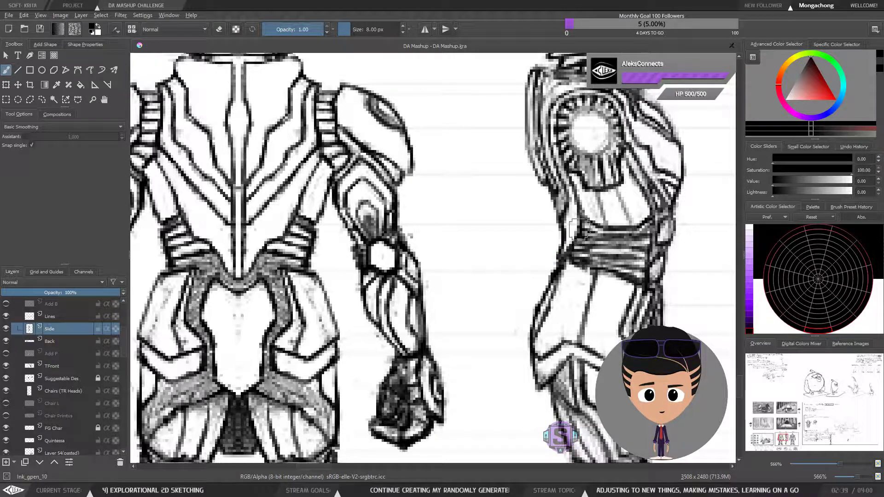
left_click_drag(580, 229, 559, 277)
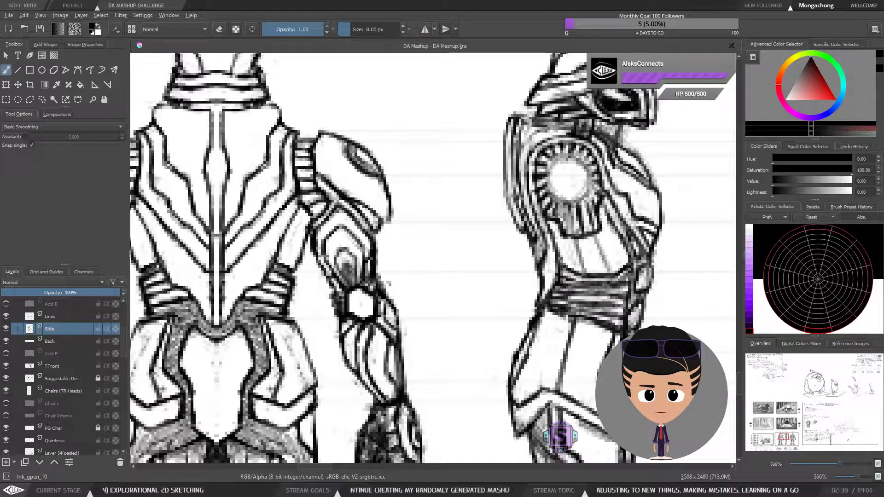
Compare the side figure's overall proportions with the back and front views, from the head down to the feet.
key("minus")
key("minus")
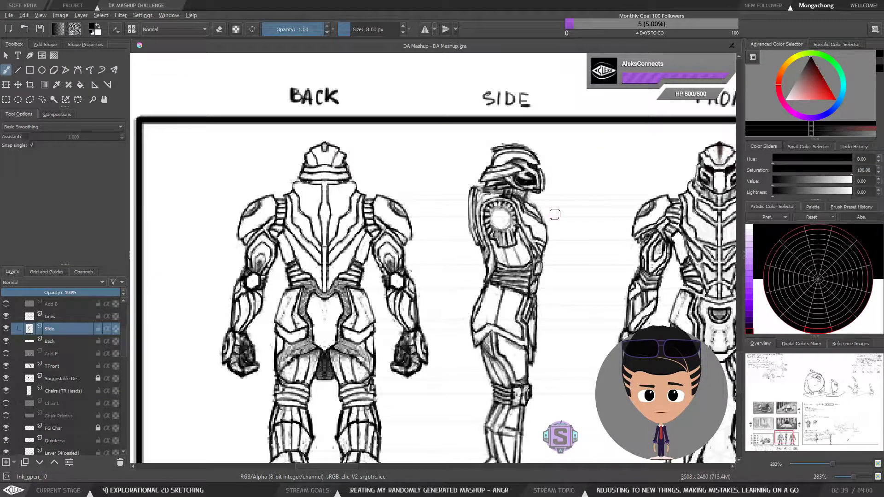
key("minus")
key("minus")
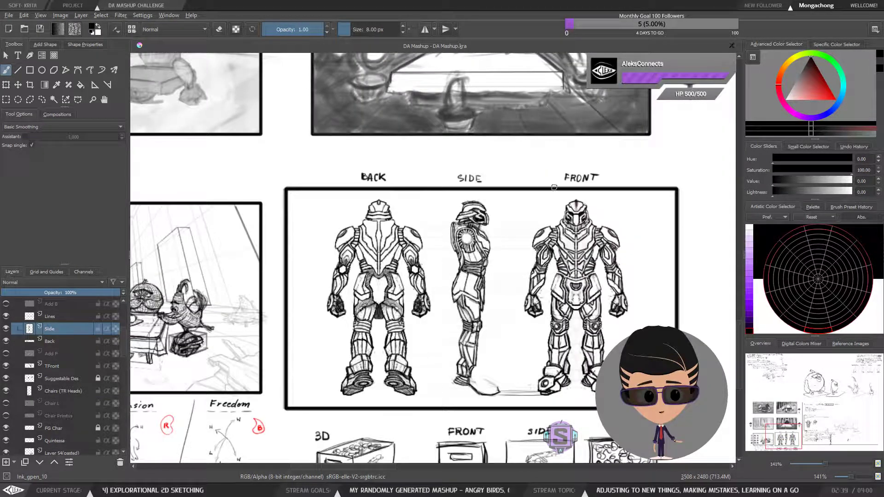
scroll(504, 326, "up", 2)
left_click_drag(435, 251, 401, 294)
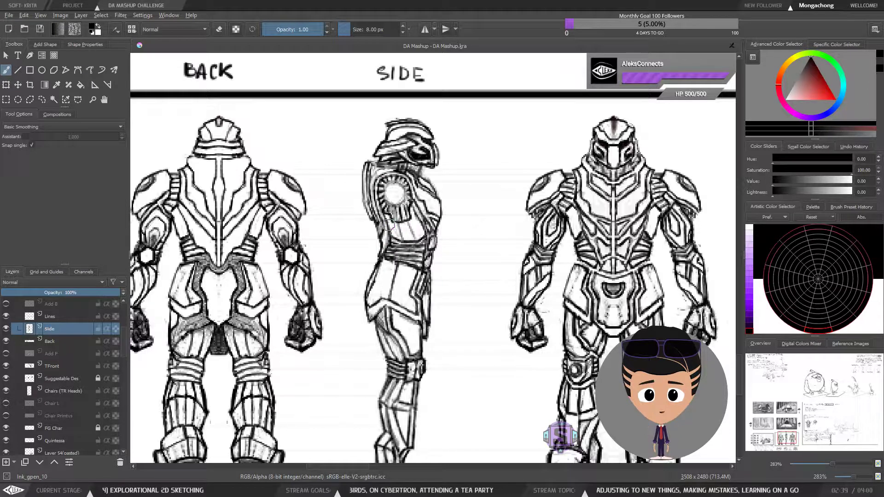
left_click_drag(439, 271, 393, 250)
left_click_drag(490, 276, 493, 324)
left_click_drag(454, 348, 438, 328)
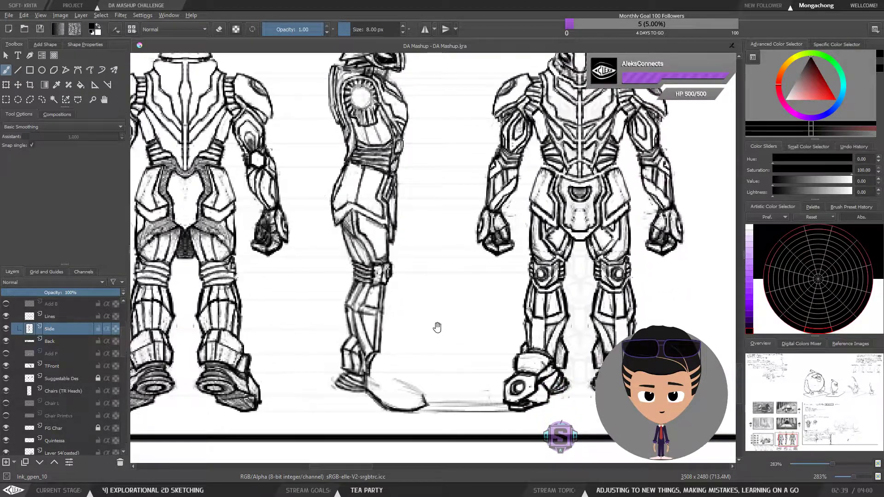
Draw a curved ankle guard rising above the instep of the side figure's new foot outline.
key("e")
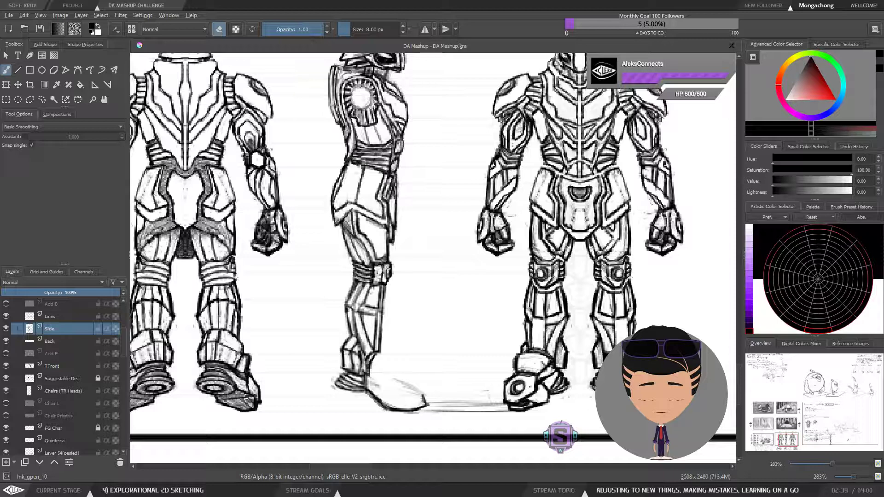
key("e")
key("e")
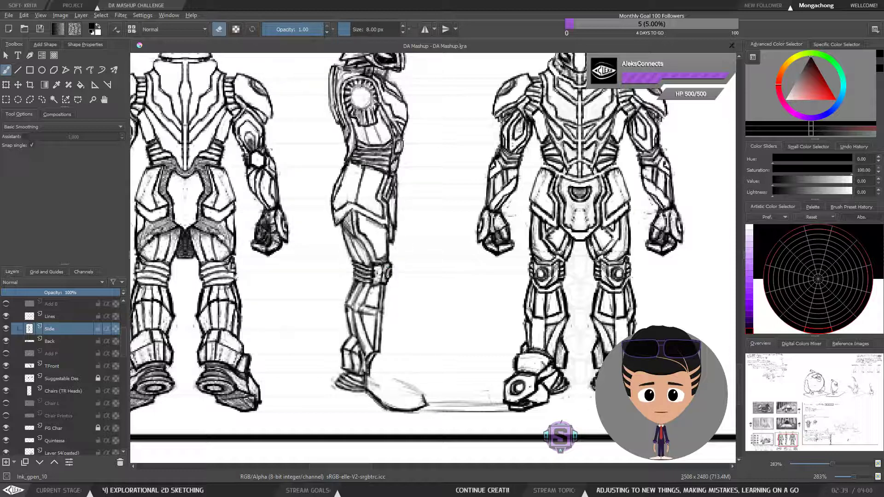
key("e")
scroll(425, 226, "down", 1)
scroll(426, 237, "up", 1)
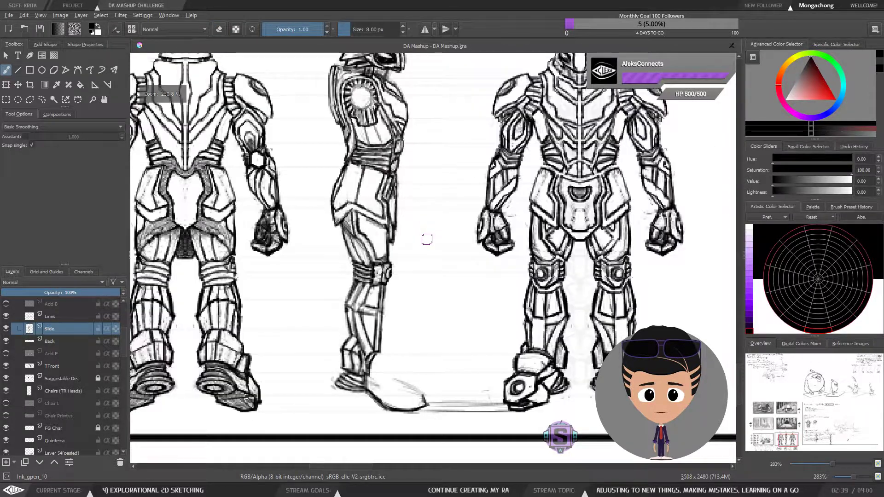
mouse_move(406, 328)
left_mouse_down()
mouse_move(393, 279)
mouse_move(428, 281)
left_mouse_up()
left_click_drag(425, 325, 419, 346)
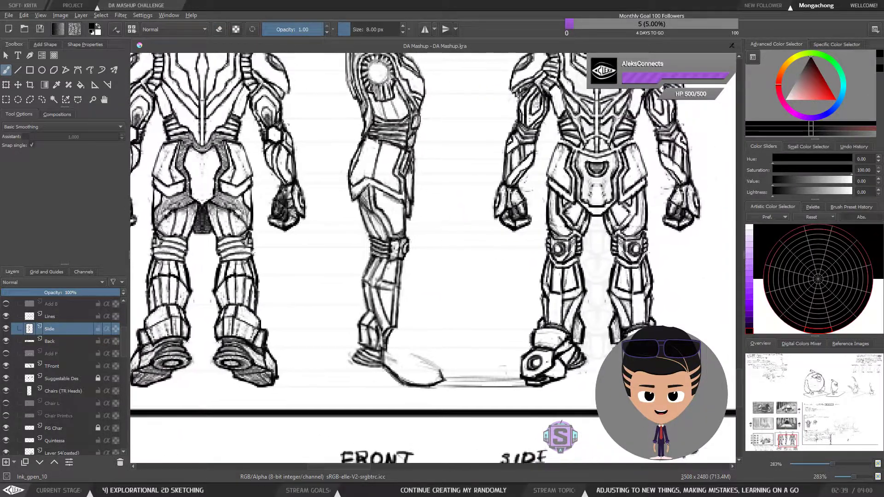
key("e")
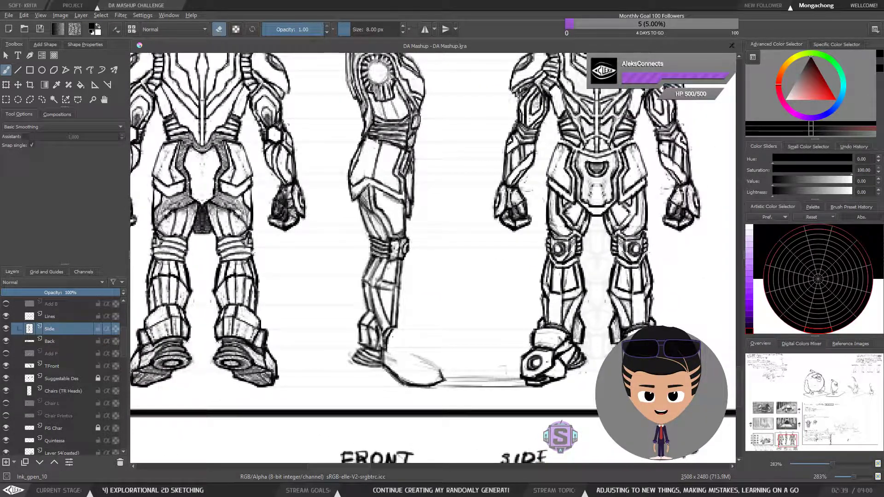
key("e")
mouse_move(398, 327)
left_mouse_down()
mouse_move(389, 340)
mouse_move(406, 329)
mouse_move(409, 335)
left_mouse_up()
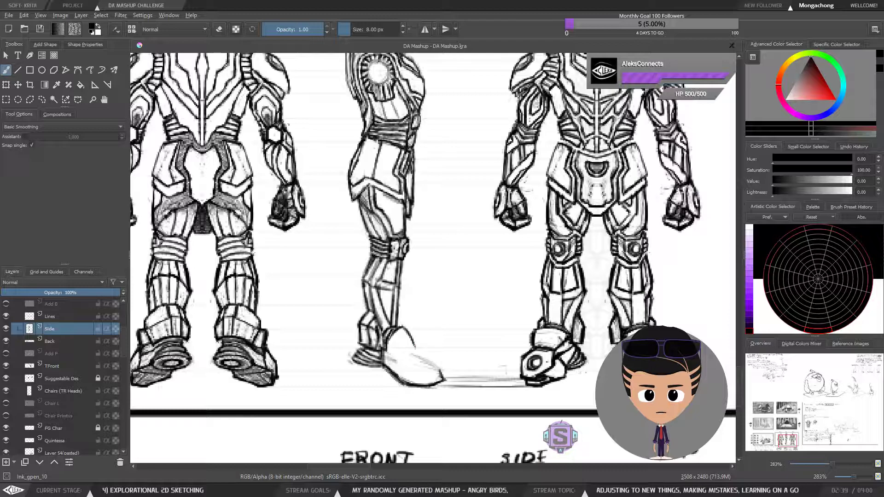
Compare the side figure's new foot with the feet of the back and front views.
key("minus")
key("minus")
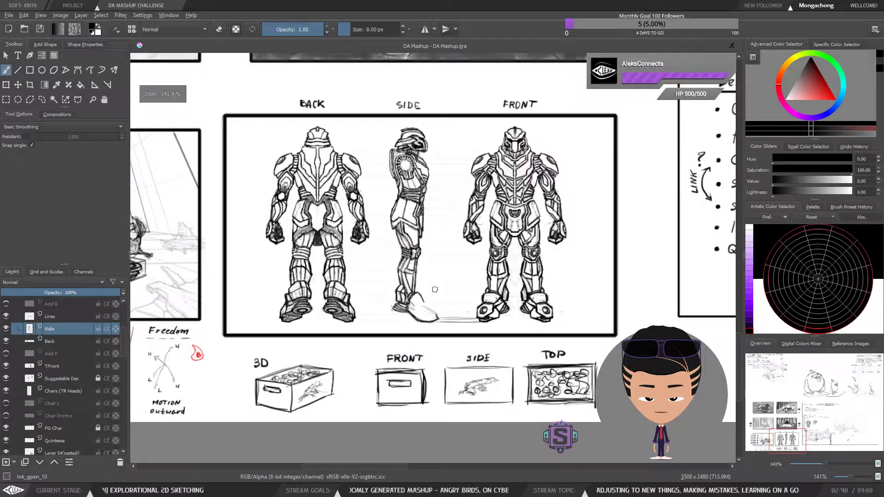
key("plus")
key("plus")
left_click_drag(438, 311, 404, 340)
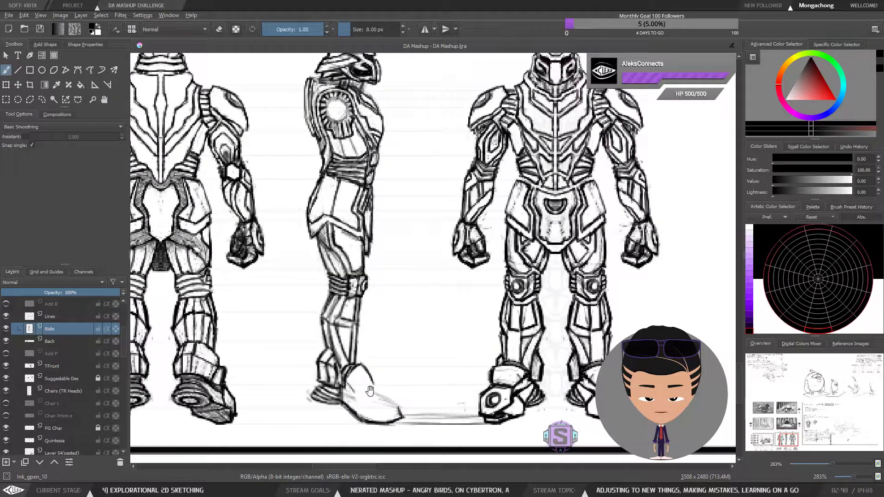
left_click_drag(370, 390, 474, 346)
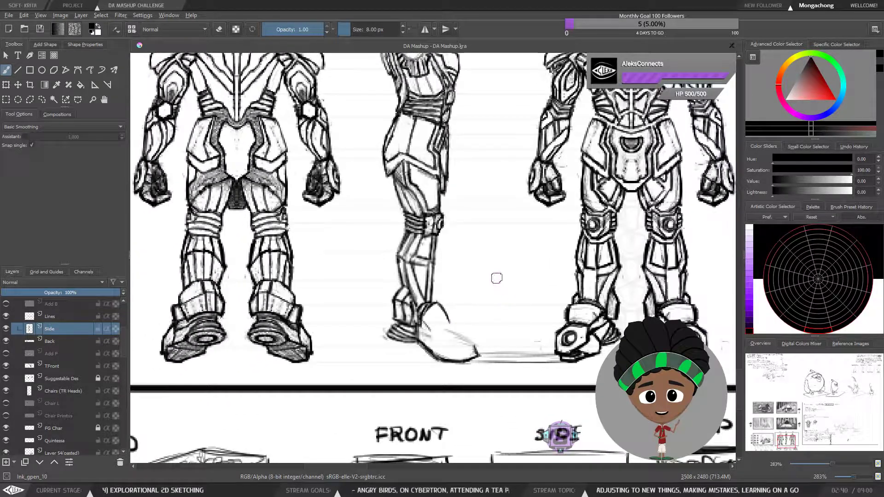
left_click_drag(468, 332, 521, 311)
Try a slanted stroke across the back figure's foot and arrow strokes at the side figure's instep, undoing them all.
left_click_drag(294, 345, 401, 321)
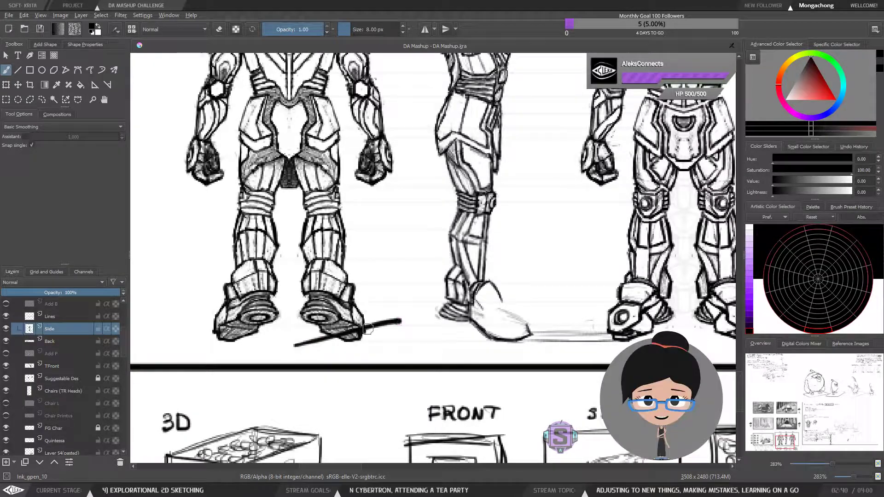
left_click_drag(301, 333, 328, 352)
key("ctrl+z")
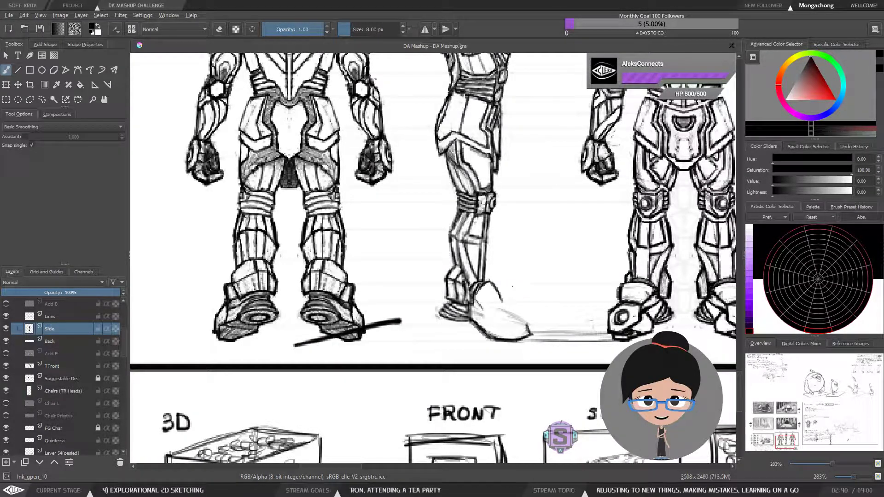
key("ctrl+z")
mouse_move(526, 284)
left_mouse_down()
mouse_move(509, 307)
mouse_move(530, 301)
left_mouse_up()
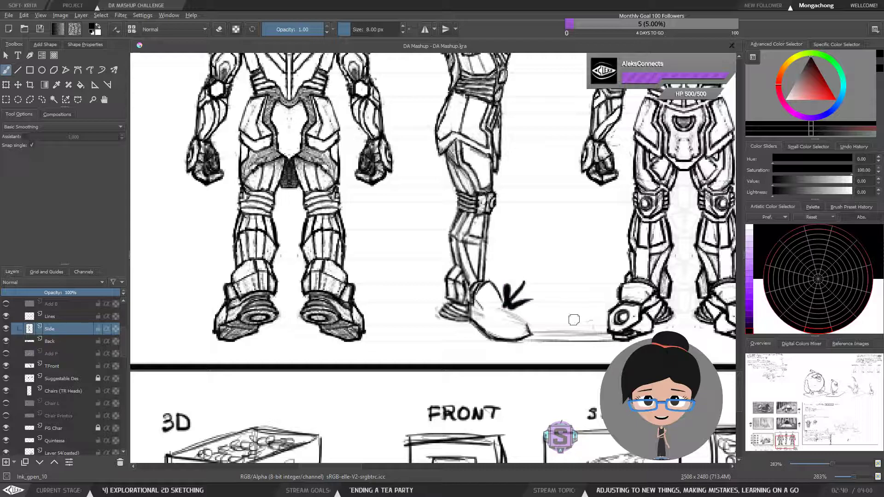
key("ctrl+z")
key("ctrl+z")
Try strokes from the front figure's foot toward the side figure's toe, undoing each one.
left_click_drag(612, 315, 569, 316)
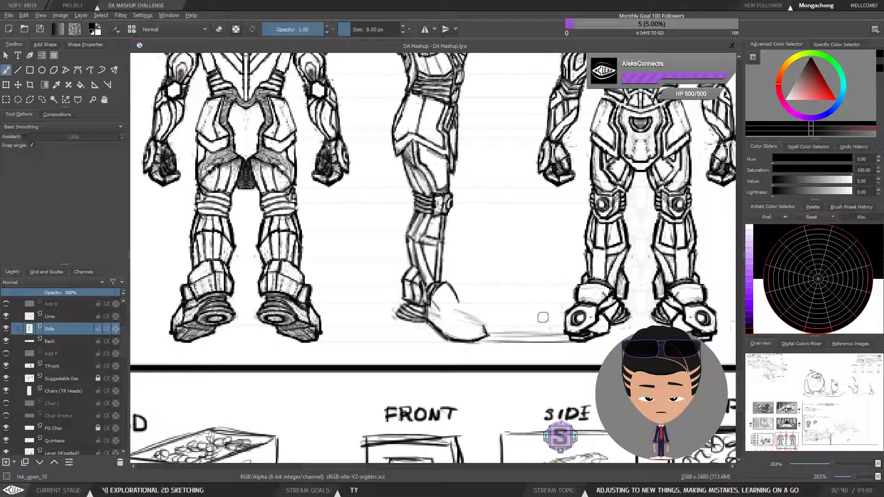
mouse_move(630, 343)
left_mouse_down()
mouse_move(598, 310)
mouse_move(513, 308)
mouse_move(494, 319)
left_mouse_up()
key("ctrl+z")
mouse_move(610, 306)
left_mouse_down()
mouse_move(498, 313)
mouse_move(545, 323)
mouse_move(521, 341)
left_mouse_up()
key("ctrl+z")
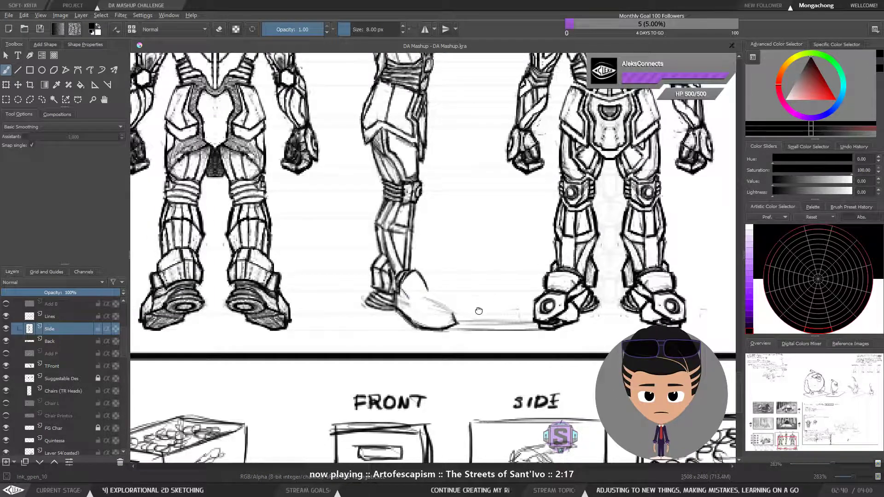
Darken the side figure's sole contour up to the toe tip and erase the stray marks in front of the toe.
left_click_drag(476, 309, 466, 319)
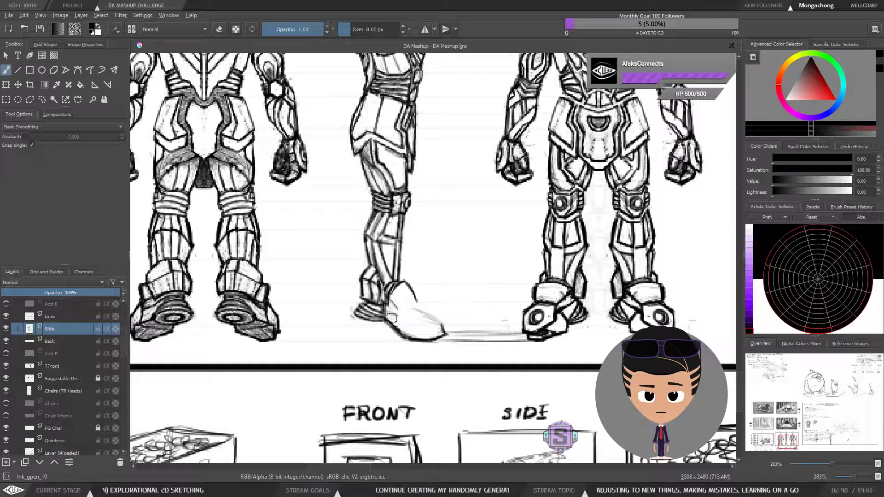
key("e")
key("e")
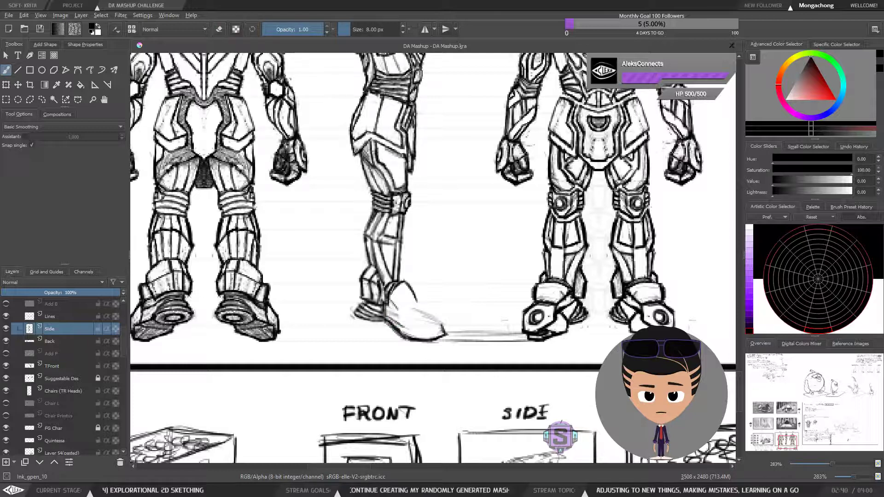
mouse_move(396, 324)
left_mouse_down()
mouse_move(412, 335)
mouse_move(444, 332)
left_mouse_up()
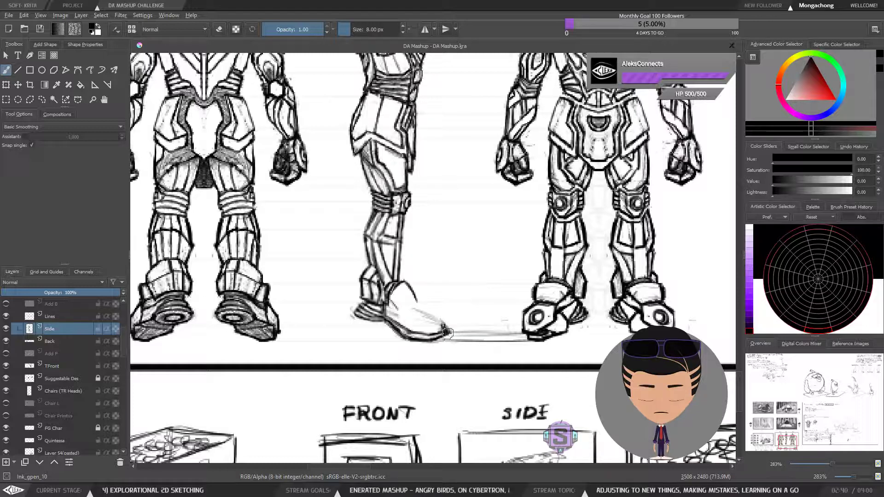
key("e")
mouse_move(449, 332)
left_mouse_down()
mouse_move(455, 338)
mouse_move(449, 329)
left_mouse_up()
key("e")
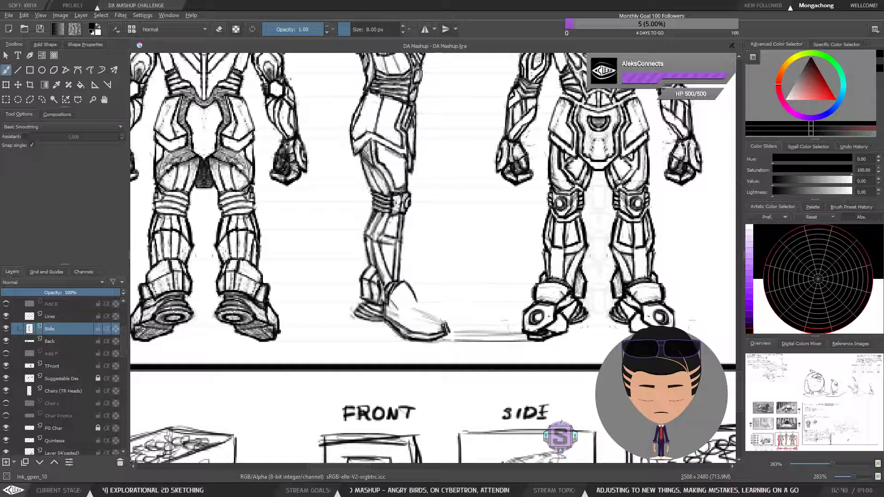
key("e")
left_click_drag(455, 336, 449, 331)
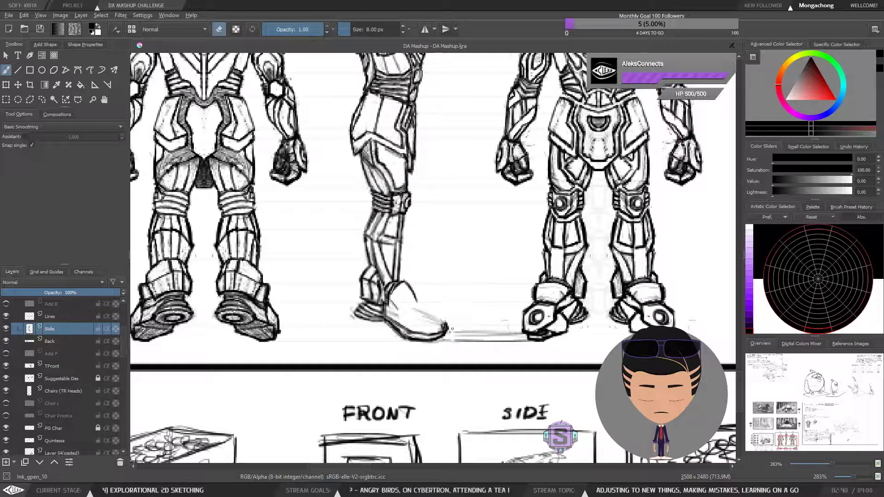
key("e")
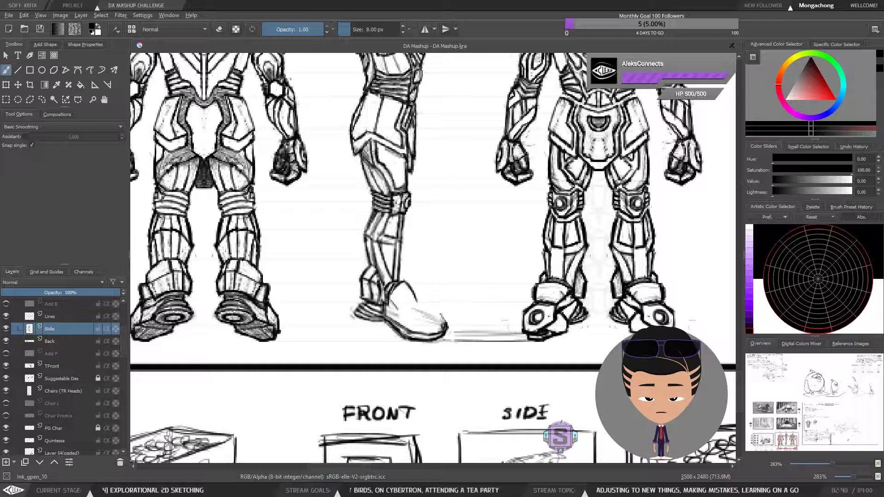
Draw the instep and toe cap contour of the side figure's foot, with a seam line above the sole.
left_click_drag(435, 315, 445, 325)
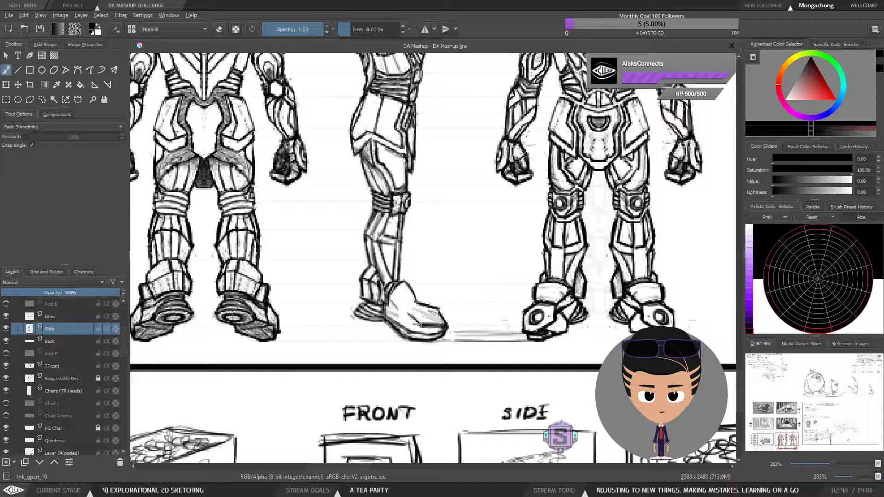
left_click_drag(407, 312, 422, 324)
key("ctrl+z")
key("ctrl+z")
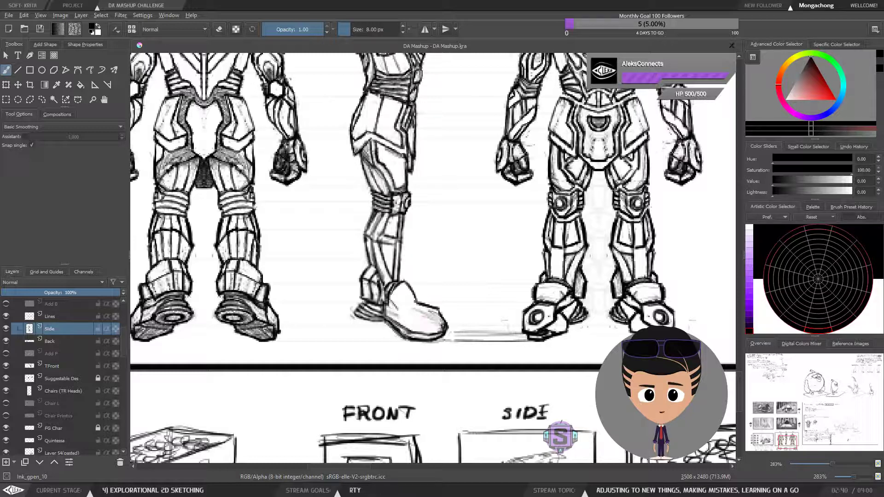
left_click_drag(443, 327, 415, 325)
key("e")
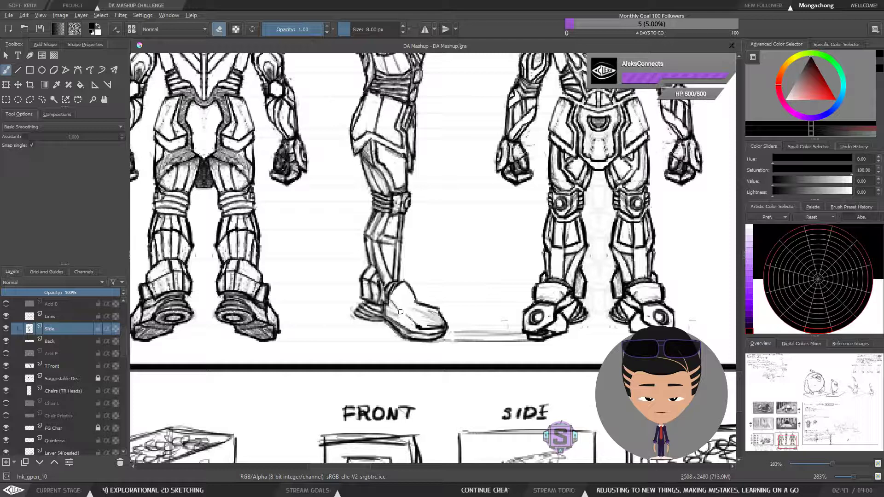
Try deleting the front of the side figure's foot with a freehand selection around it, undoing the changes.
scroll(481, 325, "right", 3)
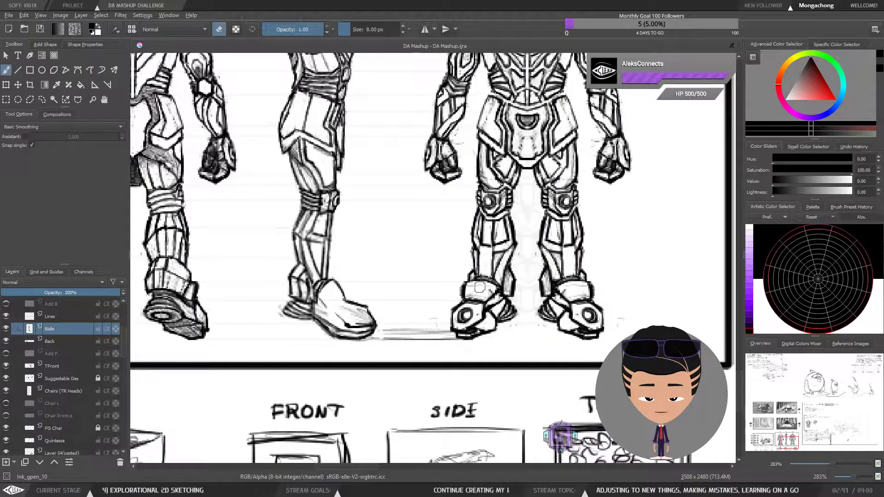
mouse_move(355, 336)
left_mouse_down()
mouse_move(474, 353)
mouse_move(460, 287)
mouse_move(428, 297)
mouse_move(502, 338)
mouse_move(507, 318)
left_mouse_up()
key("l")
key("Delete")
key("b")
key("ctrl+z")
key("ctrl+z")
key("ctrl+z")
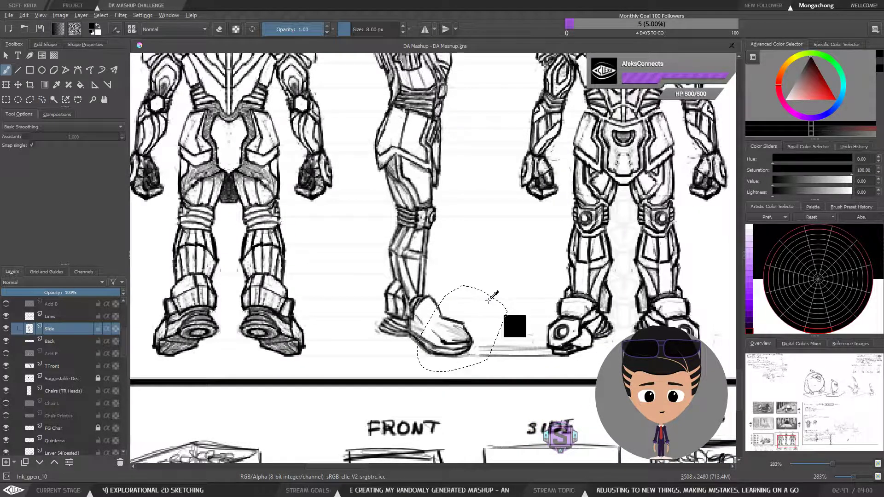
Erase the toe and ankle guard of the side figure's foot, leaving only the heel and the sloping sole line.
mouse_move(447, 332)
left_mouse_down()
mouse_move(433, 337)
mouse_move(443, 342)
mouse_move(429, 340)
mouse_move(465, 339)
mouse_move(429, 298)
mouse_move(458, 337)
mouse_move(415, 330)
mouse_move(423, 359)
mouse_move(402, 365)
left_mouse_up()
key("ctrl+z")
key("e")
key("ctrl+minus")
key("ctrl+minus")
key("ctrl+plus")
key("e")
key("e")
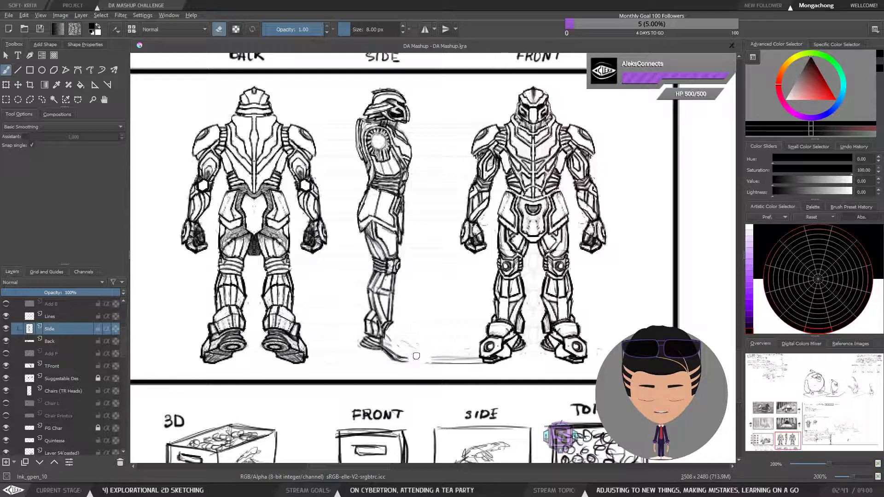
left_click_drag(429, 324, 419, 337)
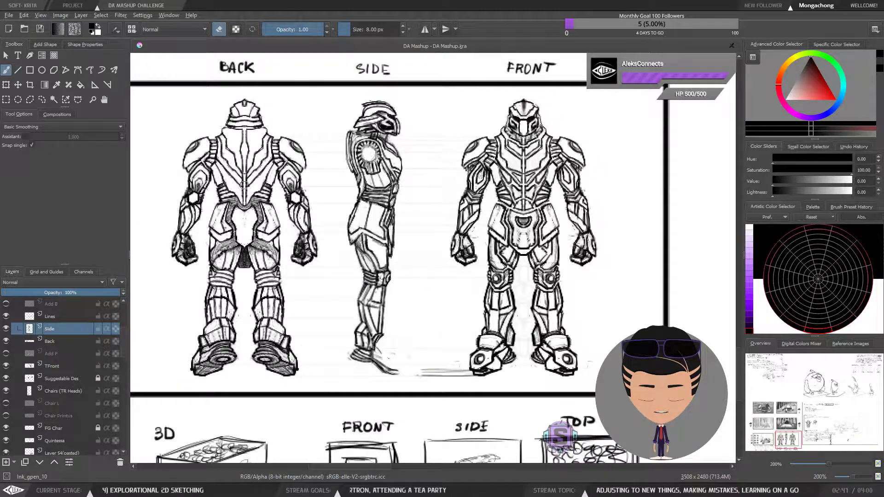
Set the brush size to 3 px and try a straight vertical line from the side figure's face down to the ground.
left_click(19, 70)
key("bracketleft")
key("bracketleft")
key("bracketleft")
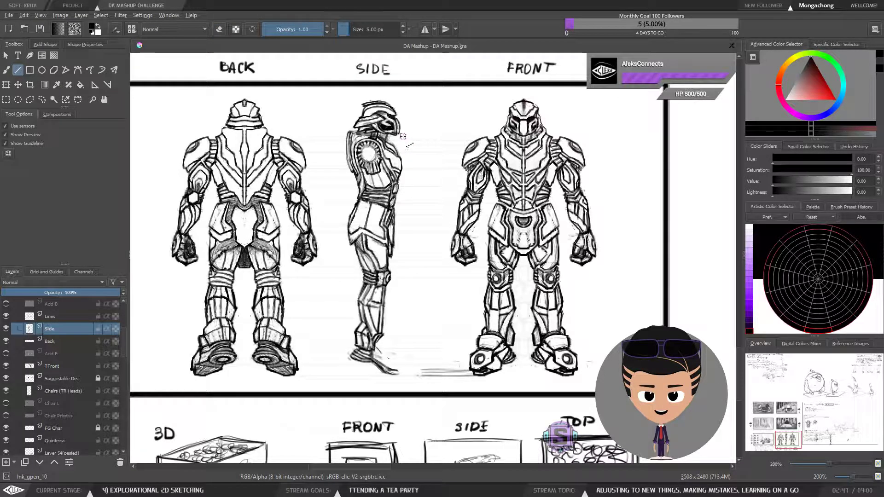
key("bracketleft")
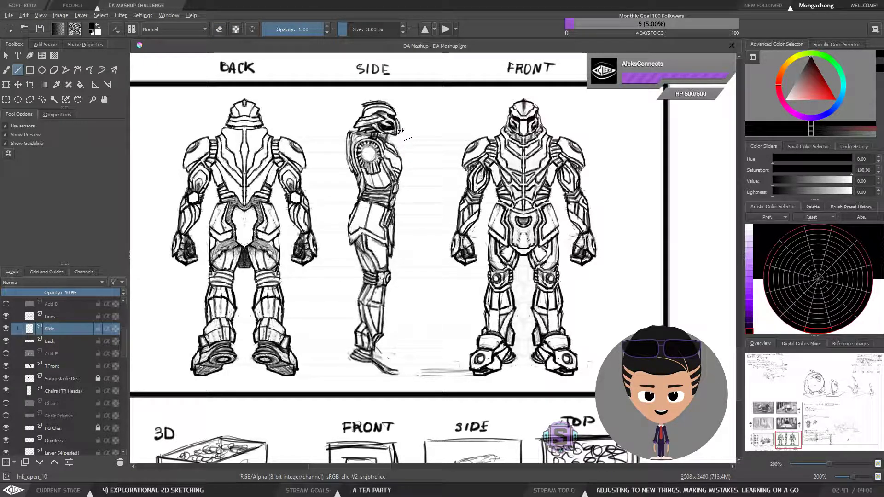
left_click_drag(401, 131, 401, 376)
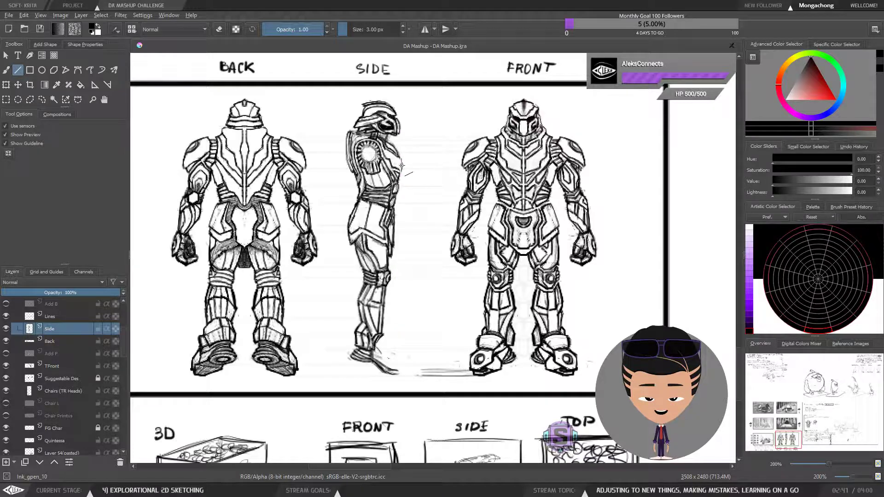
Redraw the side figure's foot in a shorter form, with a curved sole, a toe and a round disc on the instep.
key("b")
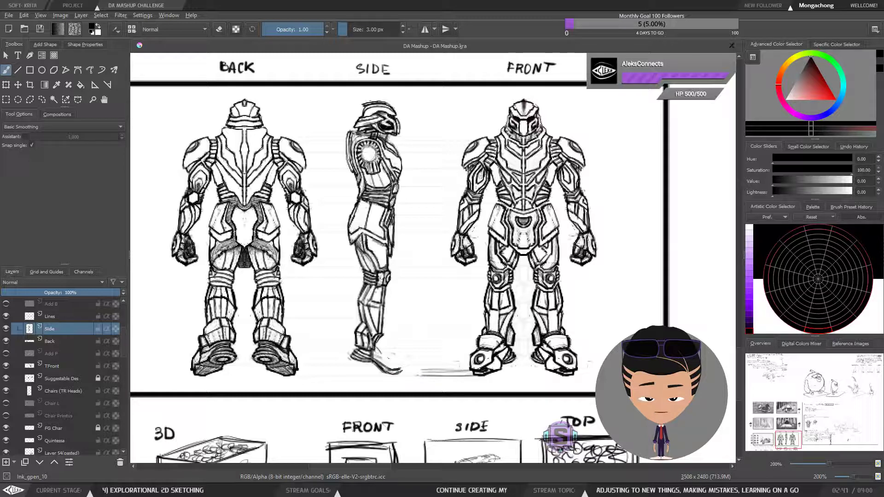
key("e")
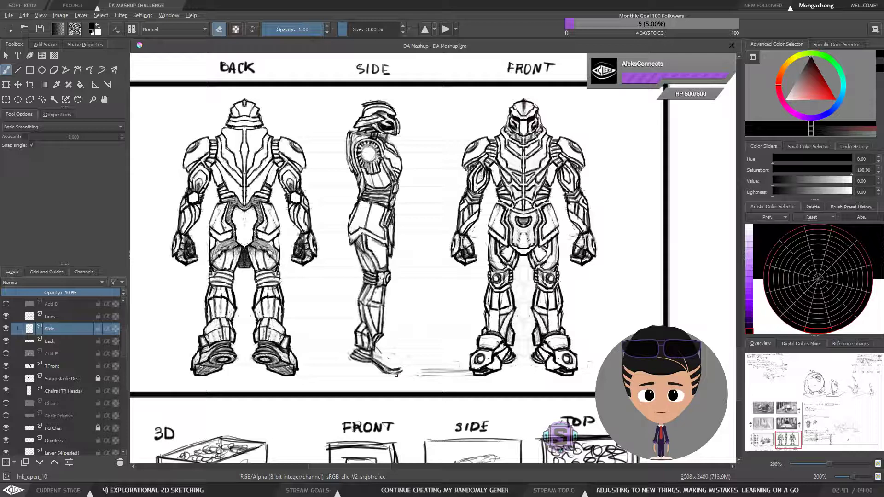
key("e")
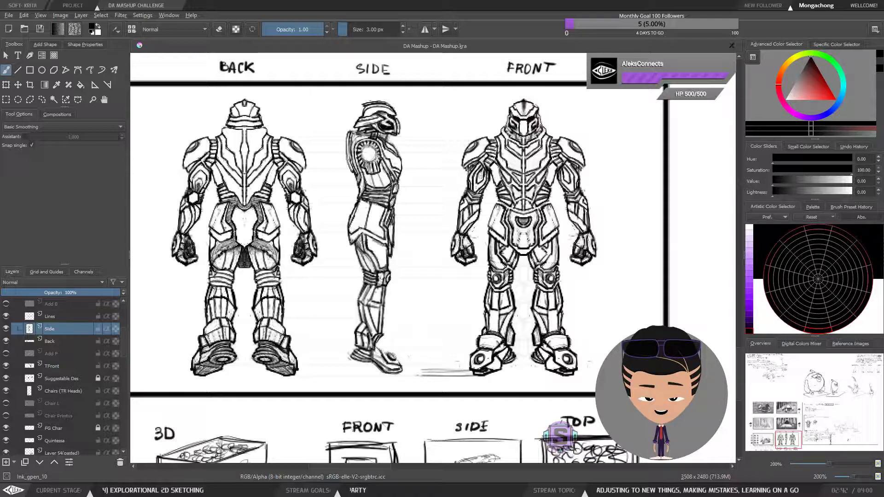
Examine the side figure's shortened foot up close and against the proportions of the back and front figures.
key("ctrl+plus")
key("ctrl+plus")
left_click_drag(399, 385, 381, 246)
key("ctrl+minus")
key("ctrl+minus")
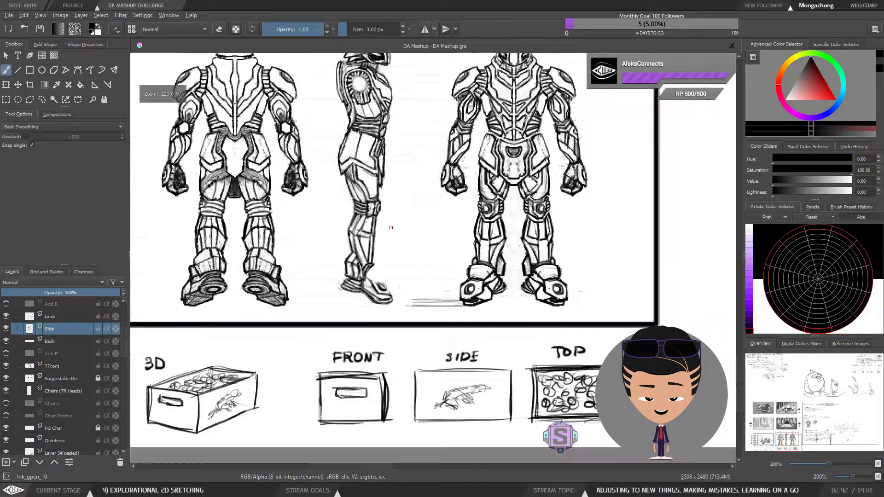
key("ctrl+plus")
key("ctrl+plus")
left_click_drag(379, 307, 342, 312)
Set the brush size to 5 px and clean up the lines around the round disc on the side figure's instep.
key("bracketright")
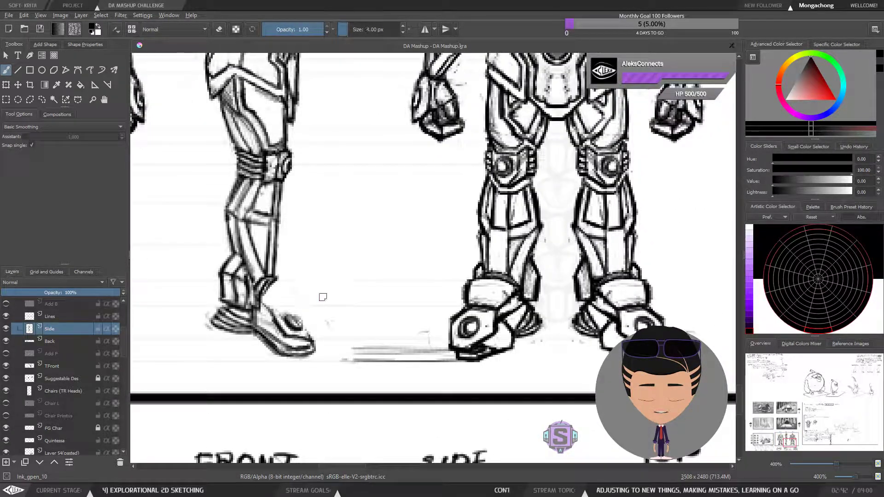
key("e")
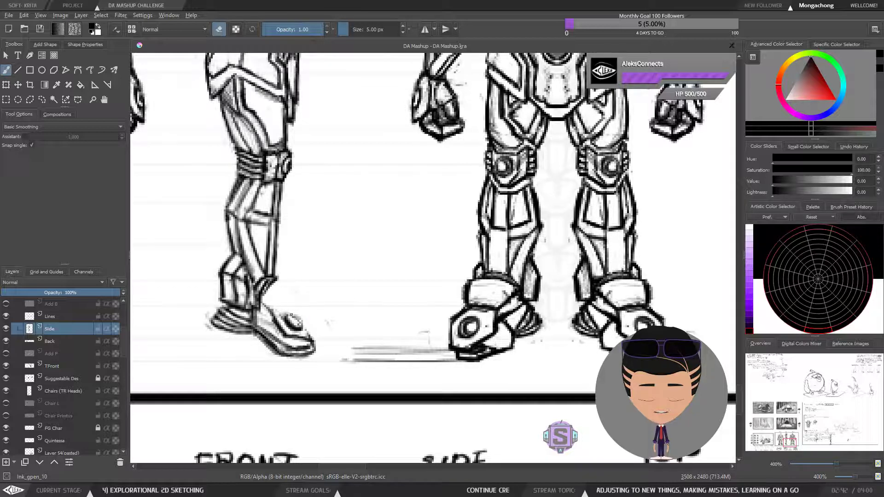
left_click_drag(294, 316, 297, 326)
key("e")
key("e")
key("t")
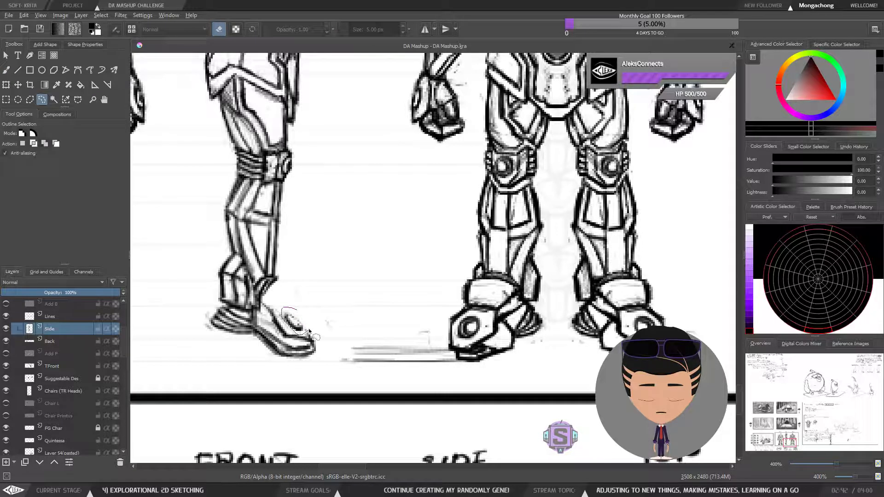
key("b")
key("e")
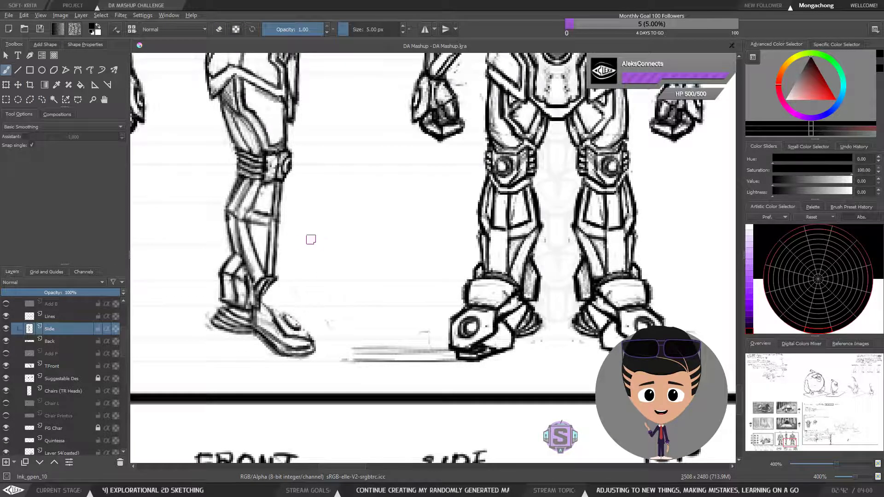
Draw the front edge of the toe cap just ahead of the disc on the side figure's foot.
left_click_drag(314, 318, 380, 313)
key("ctrl+minus")
key("ctrl+minus")
key("ctrl+plus")
key("ctrl+plus")
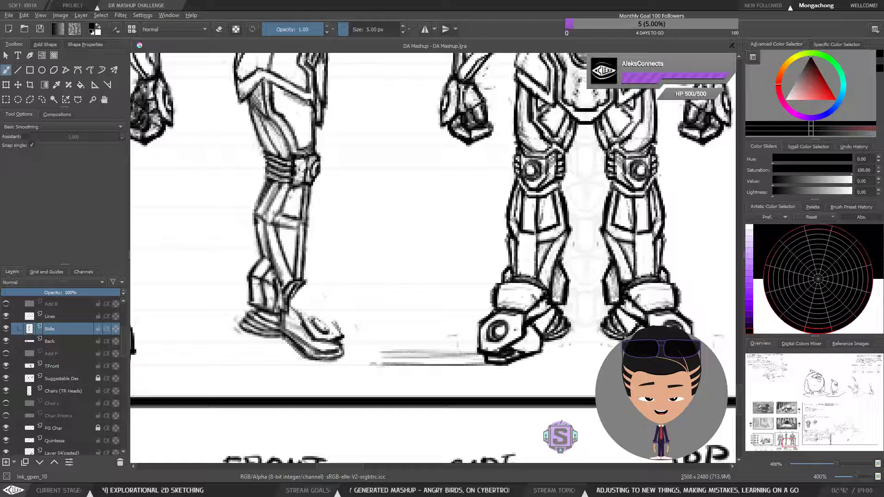
key("e")
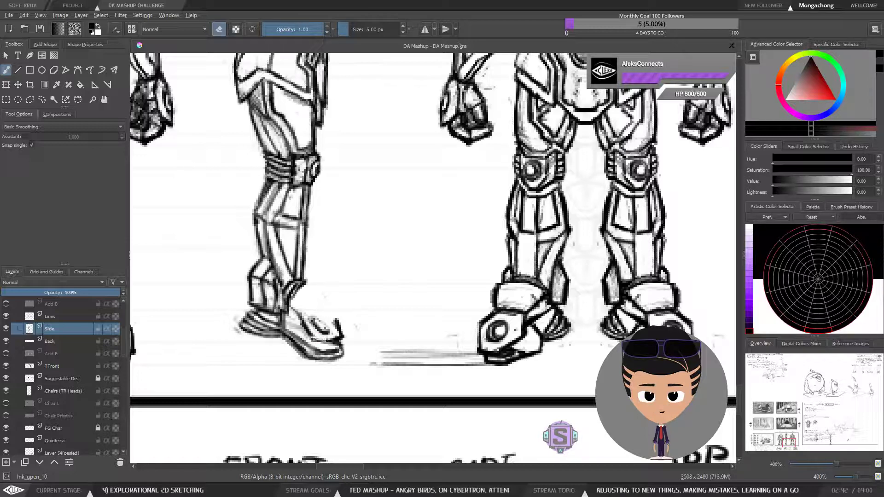
Reshape the toe cap with a contour sloping from the instep over the disc to the toe tip, refining its lower edge.
key("e")
left_click_drag(314, 339, 329, 339)
key("e")
key("e")
mouse_move(316, 310)
left_mouse_down()
mouse_move(336, 320)
mouse_move(317, 310)
left_mouse_up()
key("minus")
key("plus")
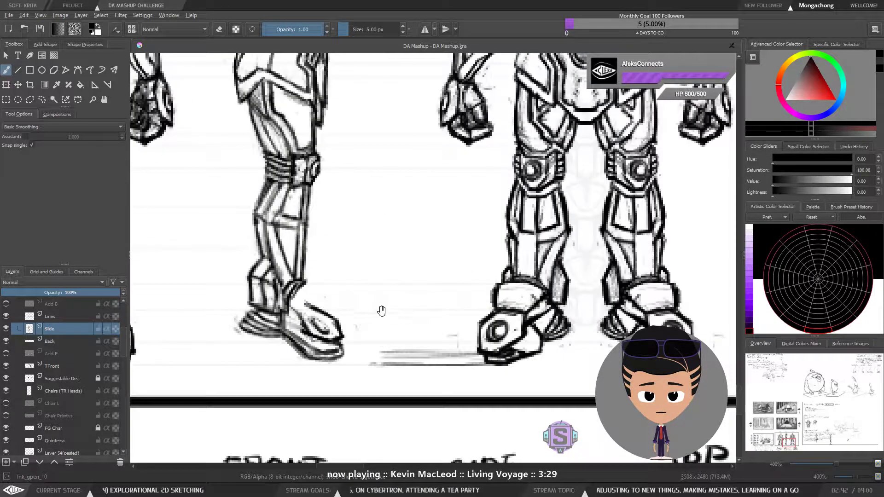
Undo the last toe stroke, outline the round disc on the side figure's instep freehand and delete it.
left_click_drag(382, 311, 385, 299)
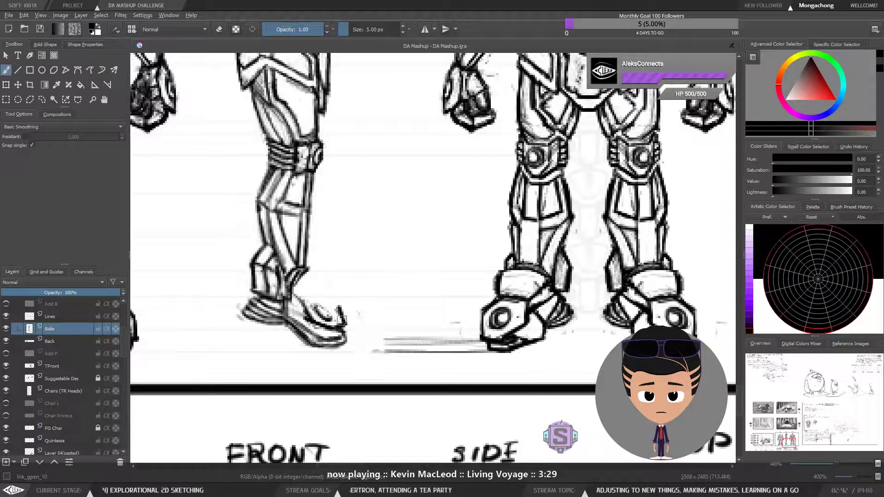
key("ctrl+z")
key("l")
mouse_move(314, 299)
left_mouse_down()
mouse_move(323, 300)
mouse_move(312, 307)
left_mouse_up()
key("Delete")
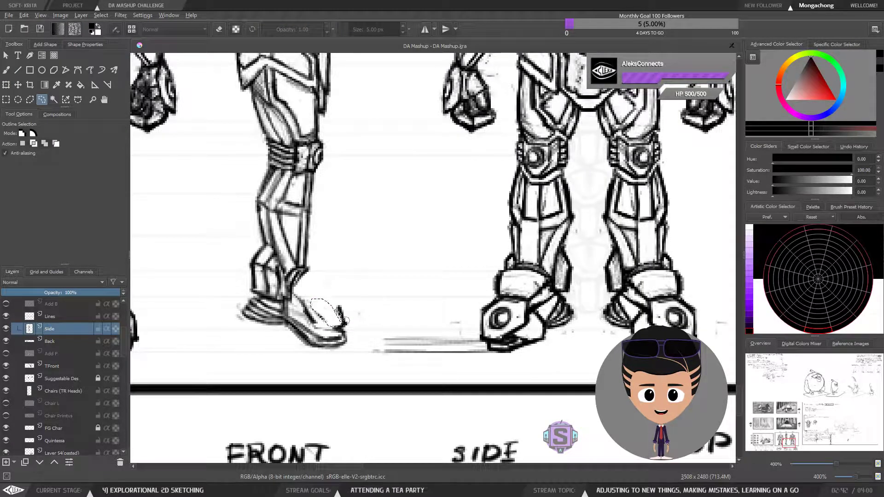
Erase the leftover instep marks on the side figure's foot and redraw the line running from the ankle into the sole.
key("b")
key("minus")
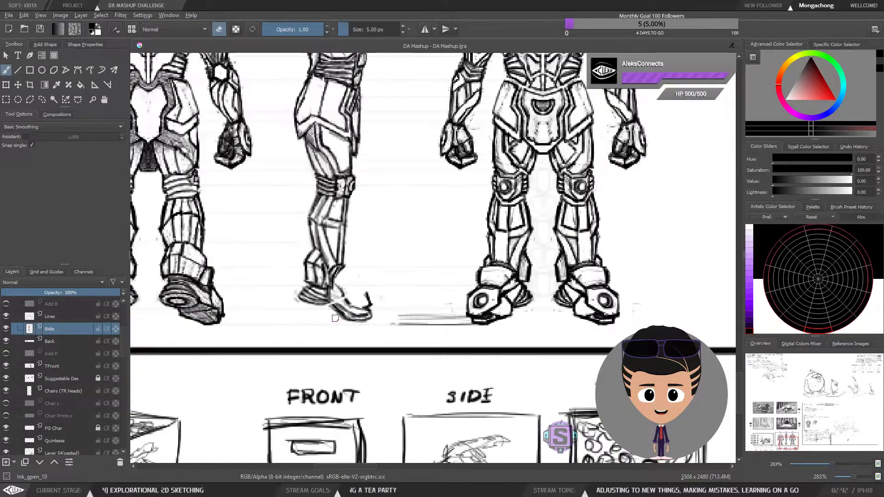
key("e")
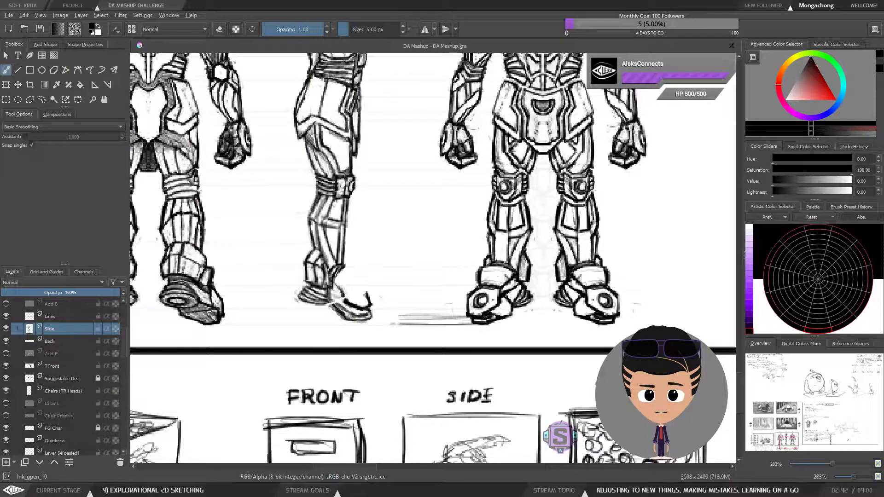
key("e")
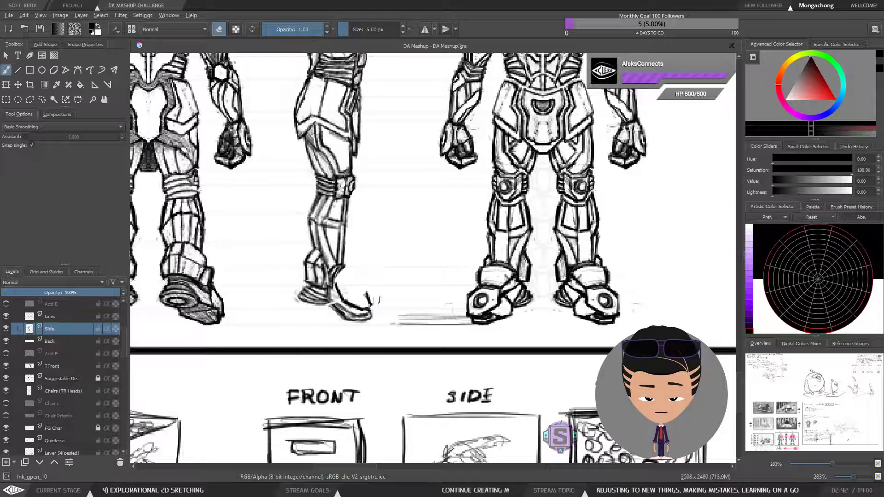
key("e")
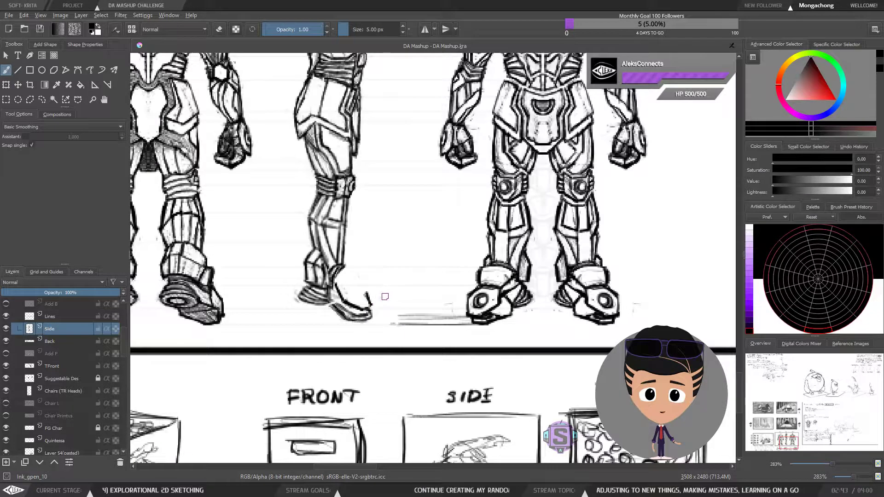
Select the remaining toe cap lines at the front of the side figure's foot, delete them and clear the selection.
key("ctrl+minus")
key("ctrl+minus")
key("ctrl+plus")
key("ctrl+plus")
left_click_drag(443, 301, 405, 294)
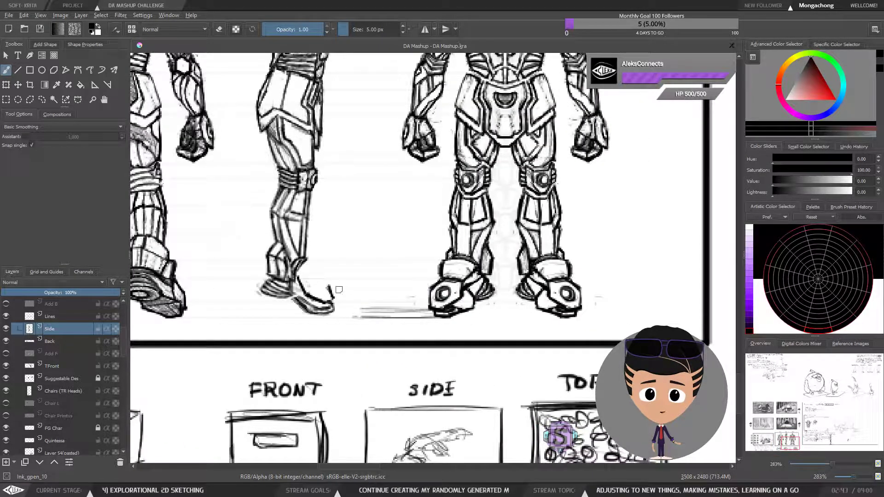
key("l")
mouse_move(312, 266)
left_mouse_down()
mouse_move(298, 282)
mouse_move(307, 299)
mouse_move(347, 279)
mouse_move(393, 321)
mouse_move(663, 334)
mouse_move(650, 326)
mouse_move(598, 339)
mouse_move(666, 344)
mouse_move(483, 356)
left_mouse_up()
key("Delete")
key("ctrl+shift+a")
key("b")
left_click_drag(550, 366, 669, 311)
left_click_drag(559, 295, 613, 352)
key("ctrl+z")
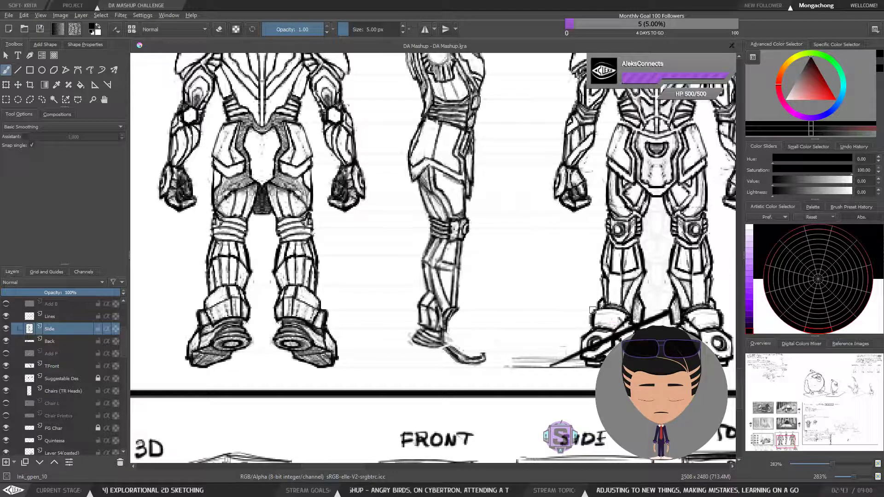
key("ctrl+z")
key("ctrl+z")
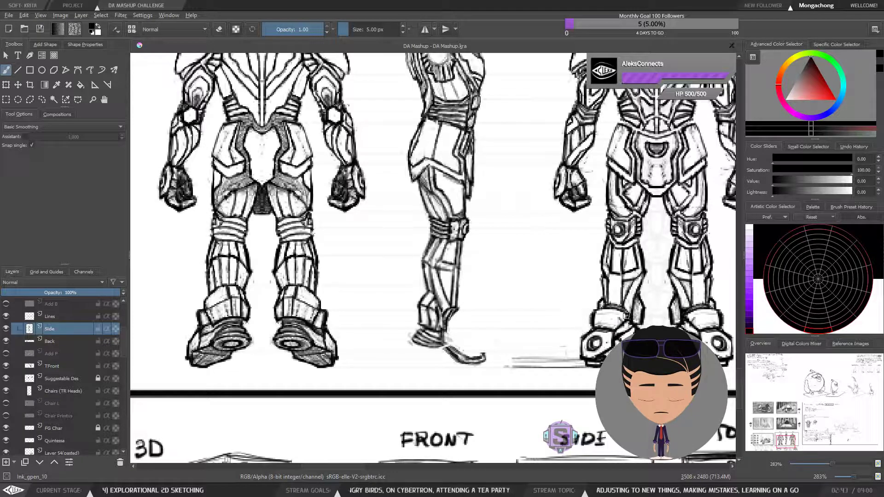
Mark the front figure's foot nearest the side view with a large X and check the Side layer's contents.
left_click_drag(564, 303, 606, 353)
left_click_drag(642, 287, 563, 388)
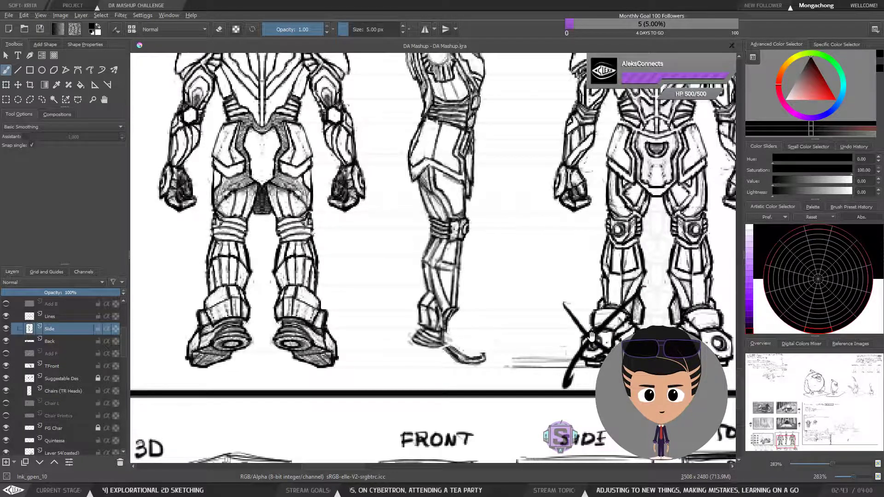
left_click_drag(592, 337, 578, 357)
left_click(6, 328)
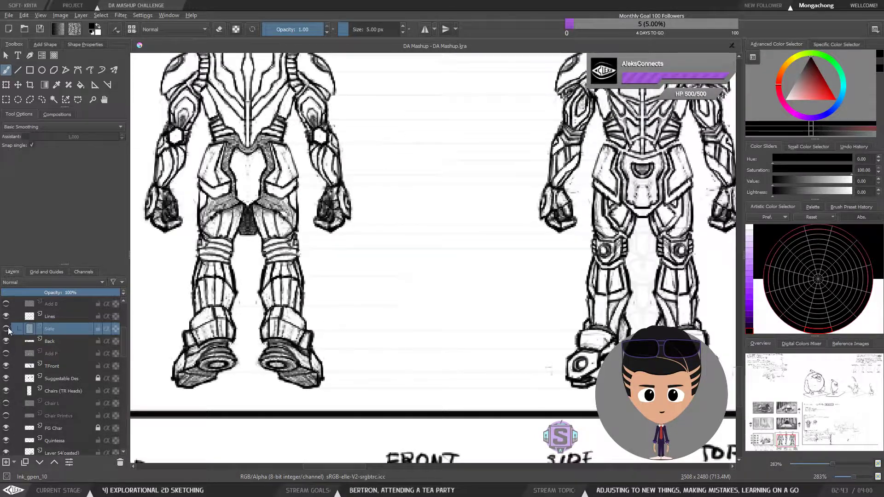
left_click(6, 329)
Enlarge the brush to 32 px and blot out the crossed-out foot of the front figure in solid black.
key("plus")
key("plus")
left_click_drag(491, 355, 367, 244)
left_click_drag(515, 317, 433, 252)
left_click_drag(540, 269, 608, 268, "shift")
mouse_move(540, 269)
left_mouse_down()
mouse_move(506, 298)
mouse_move(533, 249)
mouse_move(588, 282)
left_mouse_up()
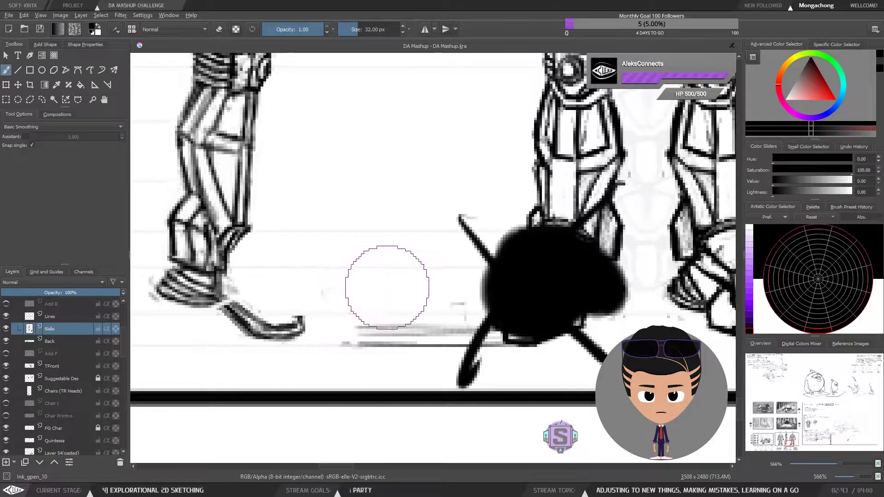
Set the brush size to 2 px and extend the side figure's sole line from the ankle to a curled toe end.
key("minus")
key("minus")
mouse_move(362, 278)
left_mouse_down()
mouse_move(457, 302)
mouse_move(374, 294)
mouse_move(379, 314)
left_mouse_up()
key("plus")
key("plus")
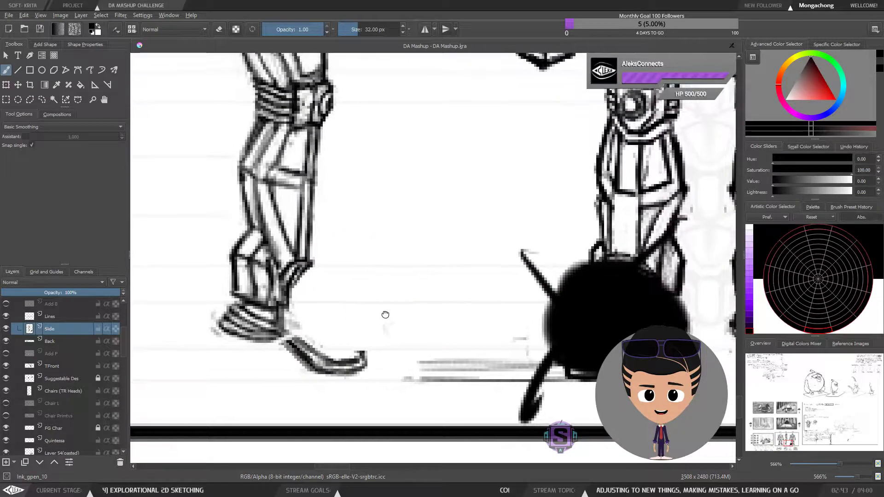
key("bracketleft")
key("bracketleft")
key("bracketleft")
key("bracketleft")
key("bracketleft")
key("bracketleft")
key("bracketleft")
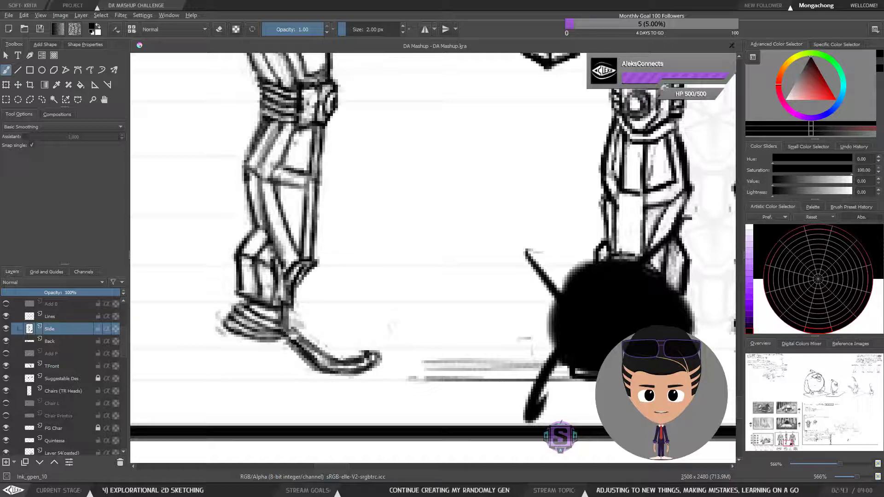
mouse_move(347, 320)
left_mouse_down()
mouse_move(287, 359)
mouse_move(306, 355)
mouse_move(281, 355)
mouse_move(317, 360)
mouse_move(345, 339)
mouse_move(282, 340)
mouse_move(348, 340)
left_mouse_up()
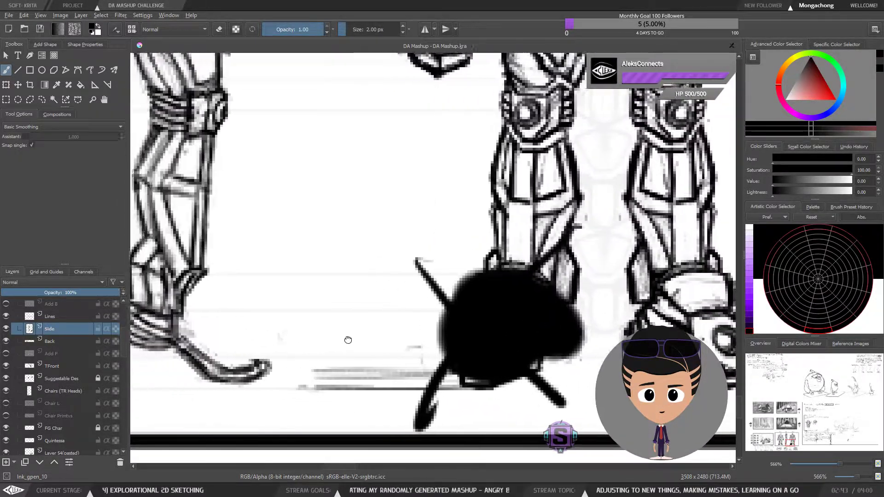
Set the brush size to 3 px and draw a rounded toe cap joined to the instep on the side figure's foot.
scroll(348, 340, "down", 2)
left_click_drag(341, 273, 374, 327)
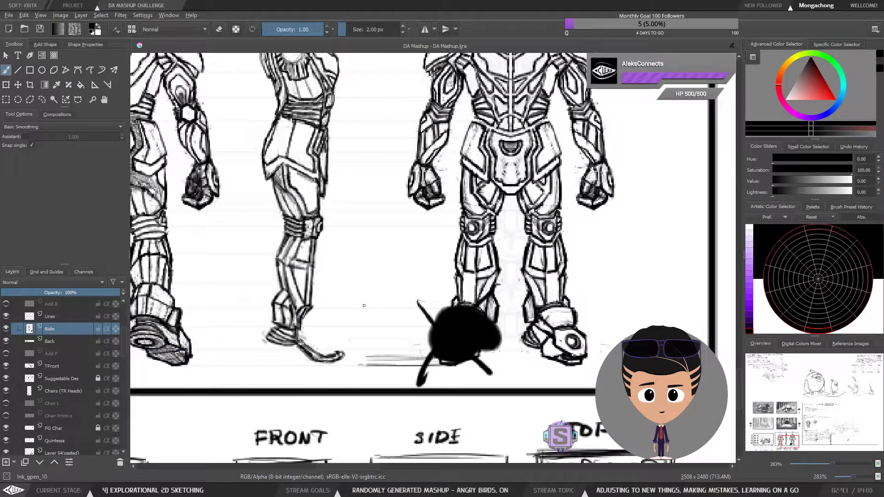
key("bracketright")
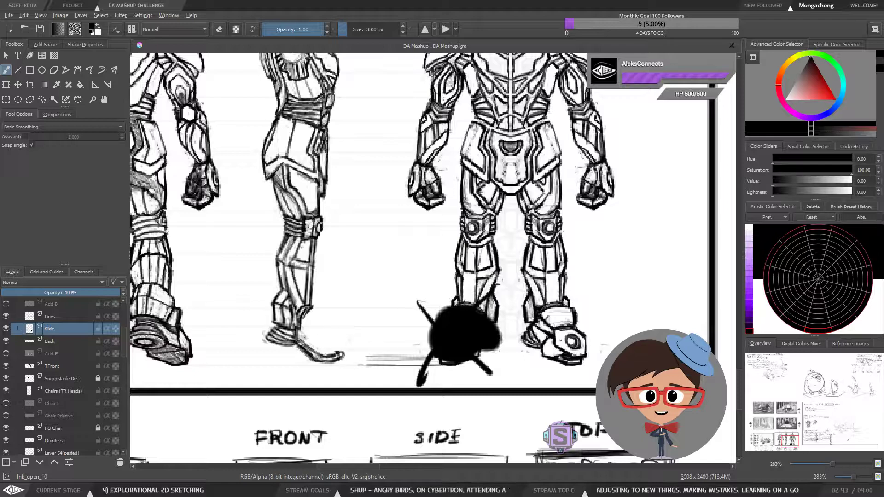
left_click_drag(331, 352, 455, 257)
key("ctrl+plus")
key("ctrl+plus")
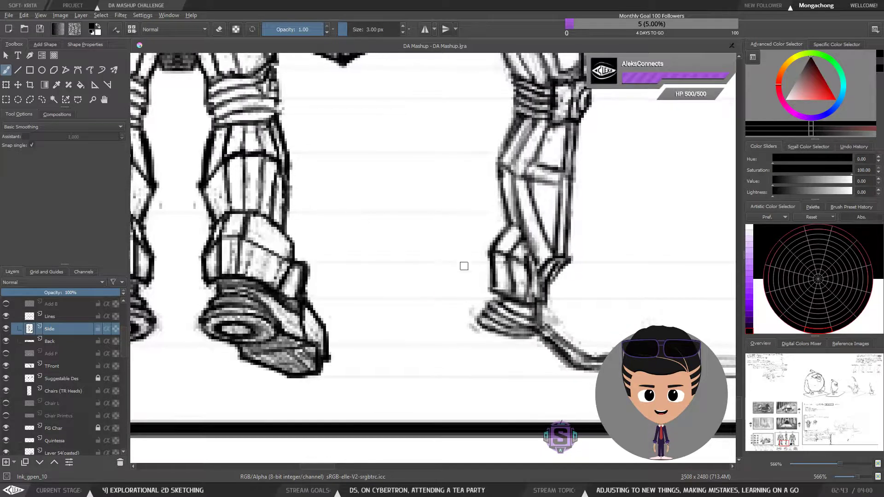
mouse_move(314, 327)
left_mouse_down()
mouse_move(354, 314)
mouse_move(489, 401)
mouse_move(569, 369)
mouse_move(584, 339)
mouse_move(569, 341)
mouse_move(599, 359)
left_mouse_up()
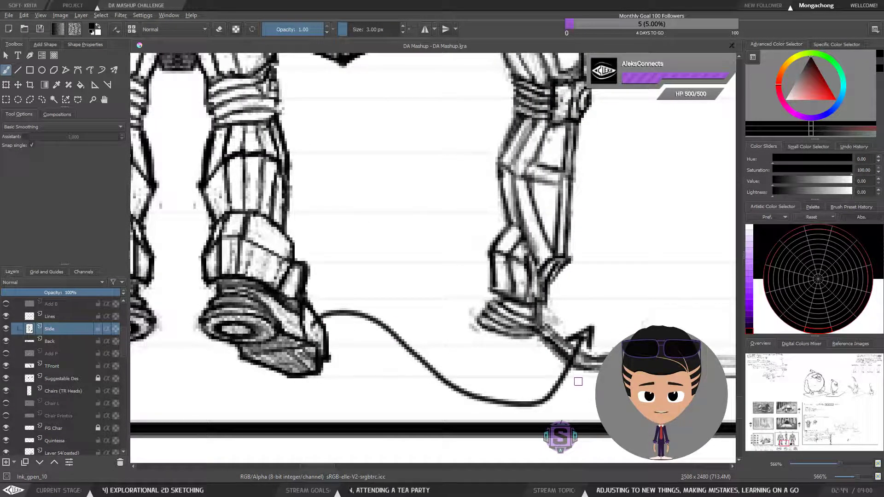
key("ctrl+z")
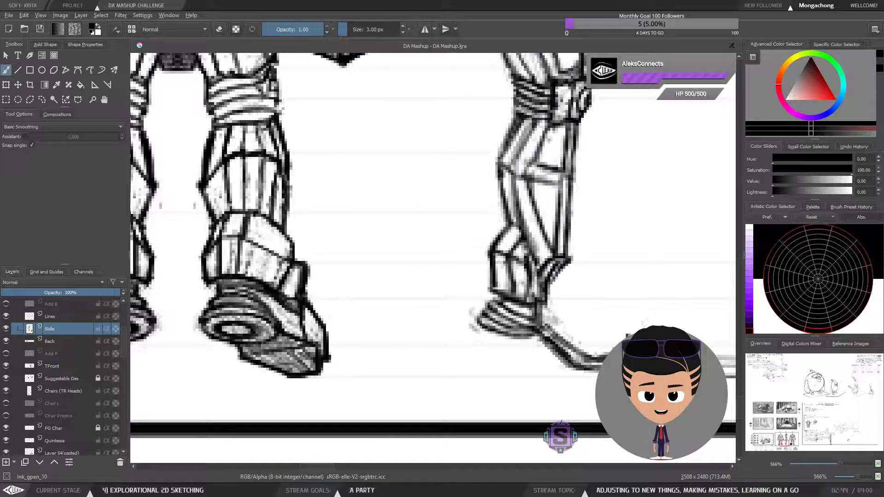
mouse_move(621, 328)
left_mouse_down()
mouse_move(589, 338)
mouse_move(566, 311)
mouse_move(605, 328)
left_mouse_up()
key("e")
mouse_move(594, 337)
left_mouse_down()
mouse_move(623, 337)
mouse_move(590, 325)
mouse_move(604, 337)
mouse_move(623, 332)
mouse_move(567, 308)
mouse_move(598, 335)
mouse_move(548, 320)
left_mouse_up()
key("e")
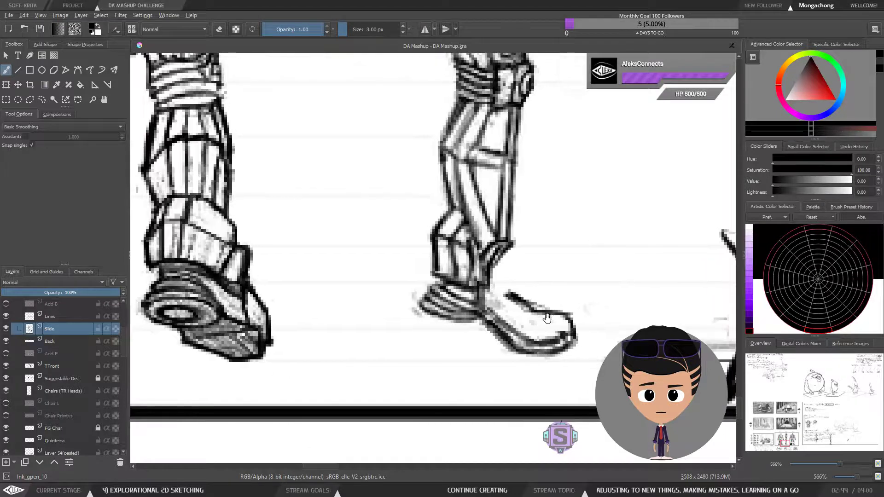
Clean up and redraw the instep contour between the ankle and toe cap, comparing the foot with the other views.
key("e")
mouse_move(509, 289)
left_mouse_down()
mouse_move(530, 311)
mouse_move(506, 277)
mouse_move(525, 304)
left_mouse_up()
key("e")
left_click_drag(521, 306, 526, 334)
left_click_drag(511, 283, 511, 317)
key("minus")
key("minus")
key("minus")
key("minus")
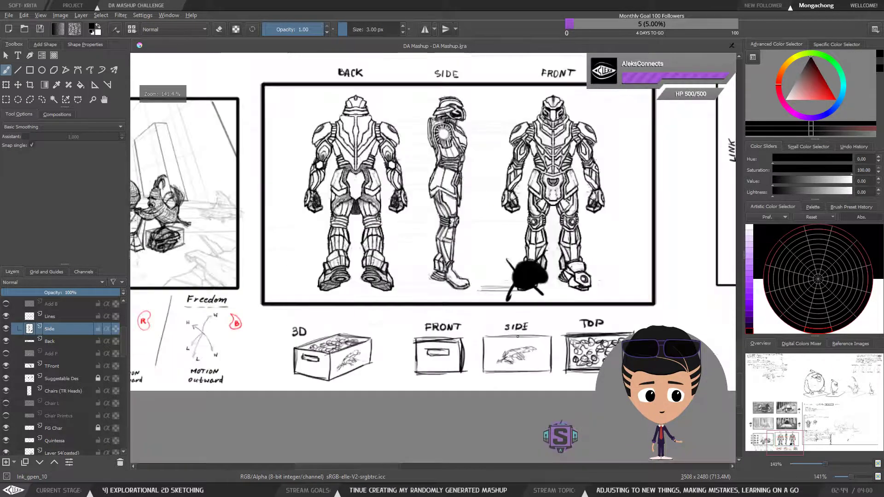
key("plus")
key("plus")
key("plus")
left_click_drag(516, 297, 469, 318)
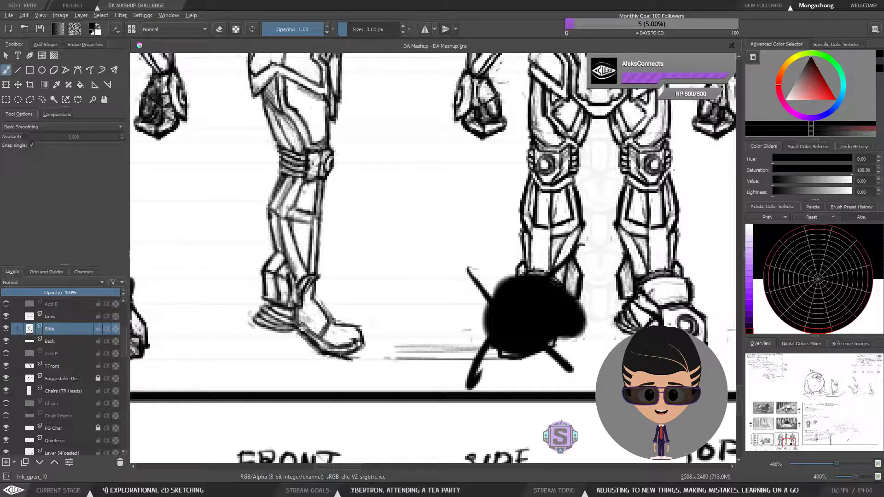
Erase the rounded toe cap outline on the side figure's foot and try a straight diagonal toe edge.
key("e")
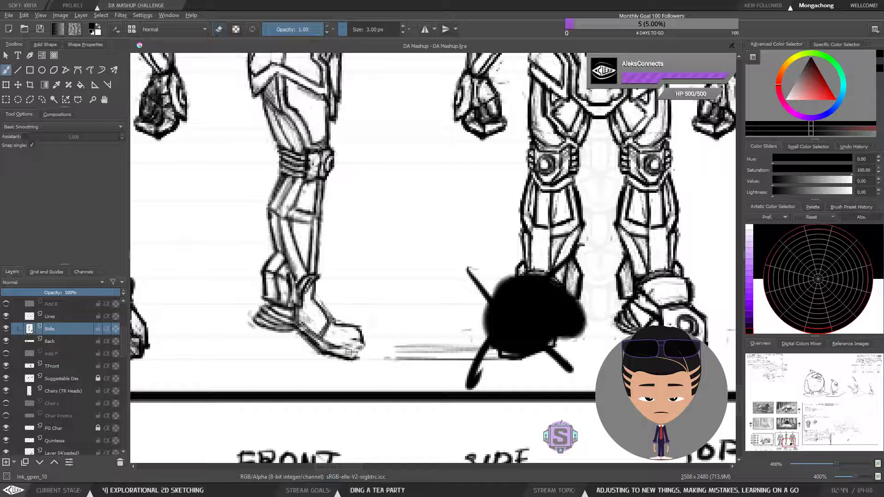
mouse_move(333, 351)
left_mouse_down()
mouse_move(359, 357)
mouse_move(350, 321)
left_mouse_up()
key("e")
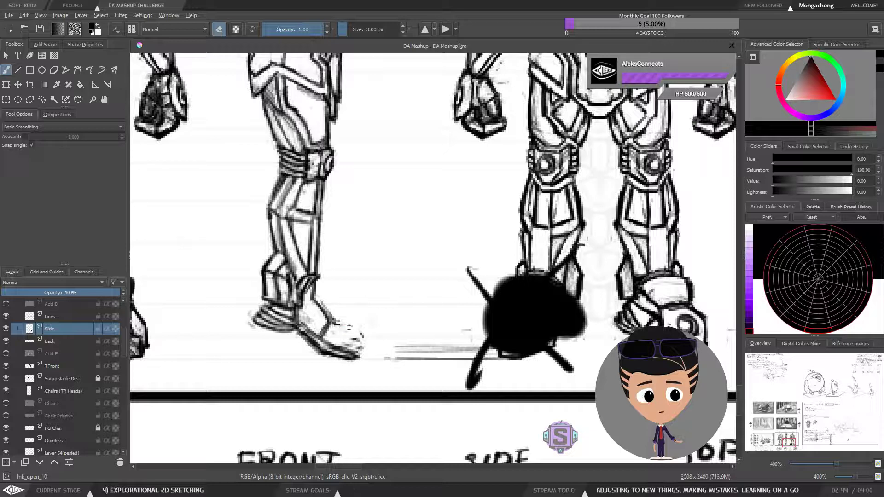
key("e")
mouse_move(359, 347)
left_mouse_down()
mouse_move(331, 315)
mouse_move(349, 340)
left_mouse_up()
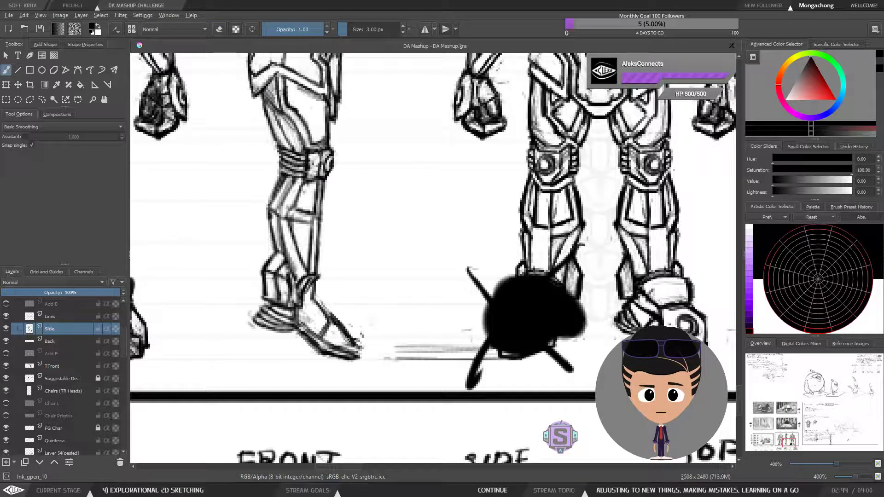
key("ctrl+z")
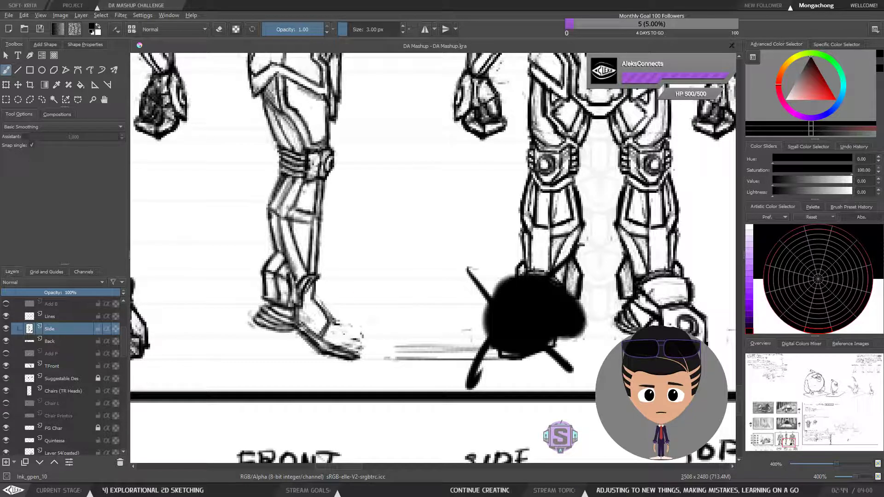
Draw a pointed toe cap with an outer contour sloping from the ankle to the toe tip.
mouse_move(335, 325)
left_mouse_down()
mouse_move(359, 348)
mouse_move(324, 306)
mouse_move(333, 325)
mouse_move(319, 300)
mouse_move(338, 305)
mouse_move(329, 295)
mouse_move(359, 330)
left_mouse_up()
left_click_drag(338, 300, 363, 344)
key("minus")
key("minus")
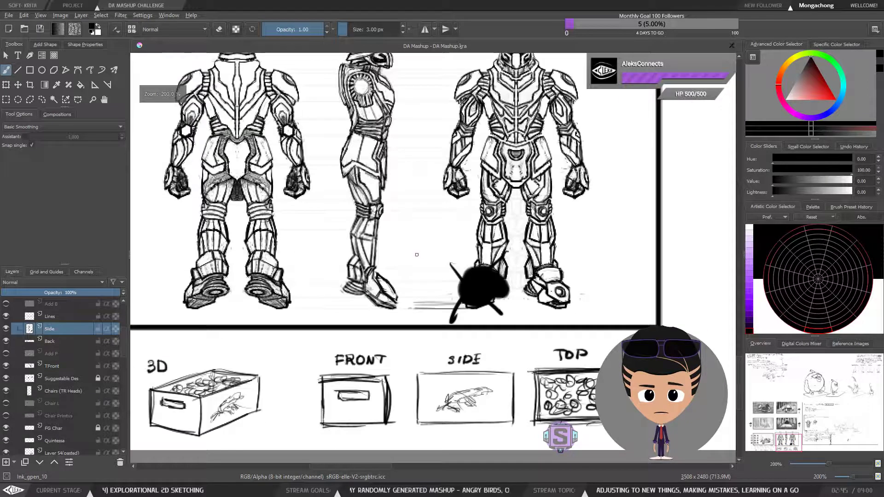
Mirror the canvas view and erase the outer contour above the side figure's instep and toe.
key("m")
key("plus")
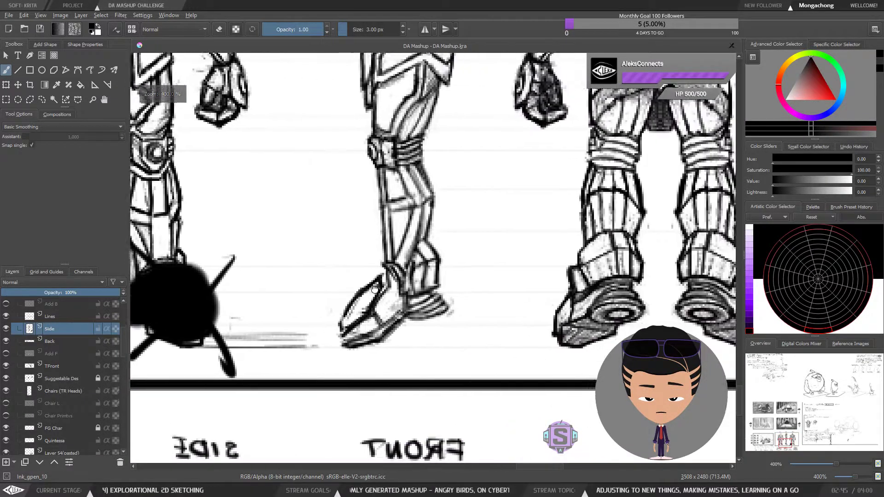
key("e")
mouse_move(374, 290)
left_mouse_down()
mouse_move(364, 301)
mouse_move(386, 280)
left_mouse_up()
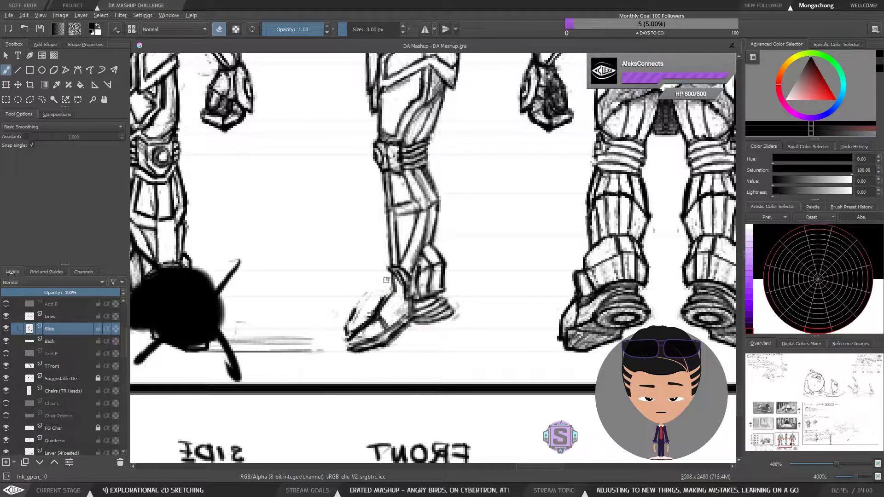
left_click_drag(357, 310, 368, 287)
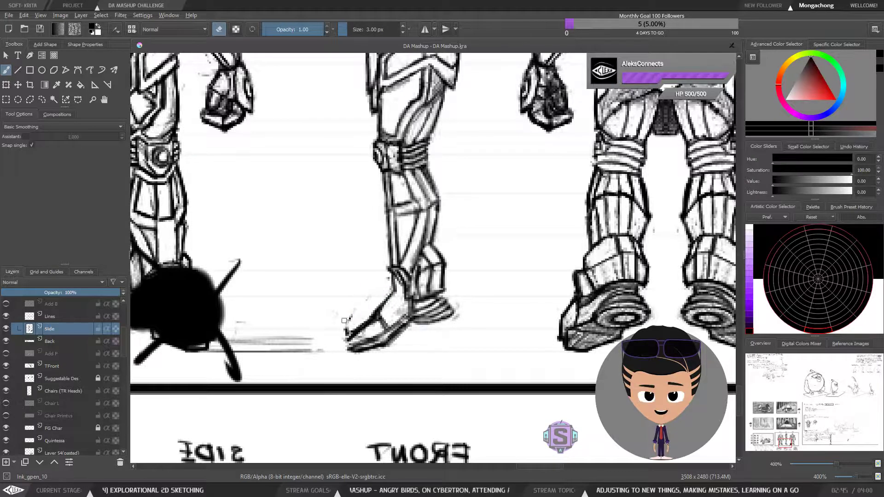
Draw a pointed notch where the toe plate meets the instep on the side figure's foot.
key("e")
mouse_move(381, 324)
left_mouse_down()
mouse_move(387, 298)
mouse_move(389, 310)
mouse_move(397, 299)
mouse_move(382, 302)
mouse_move(401, 299)
mouse_move(377, 293)
left_mouse_up()
key("ctrl+z")
key("e")
key("e")
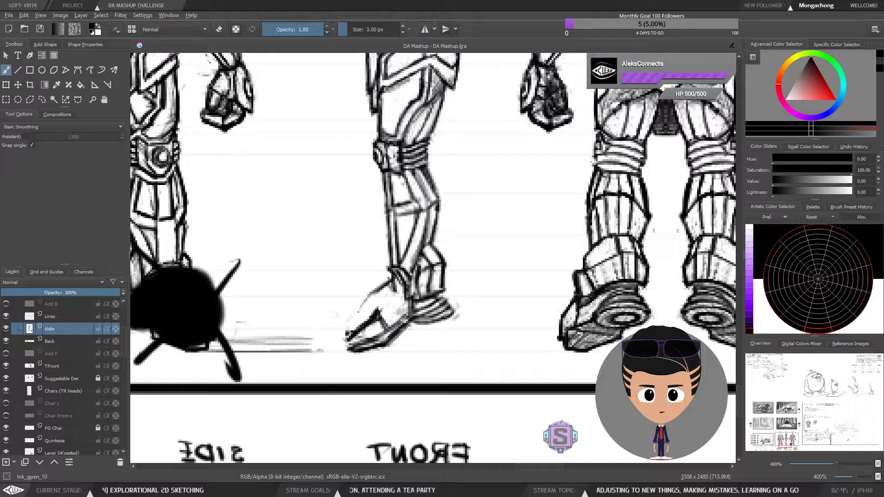
Redraw the foot's upper contour from the ankle down to the toe tip, tidying the tip and checking the overall proportions.
mouse_move(366, 300)
left_mouse_down()
mouse_move(344, 345)
mouse_move(364, 339)
left_mouse_up()
scroll(344, 343, "down", 1)
scroll(344, 343, "up", 1)
key("e")
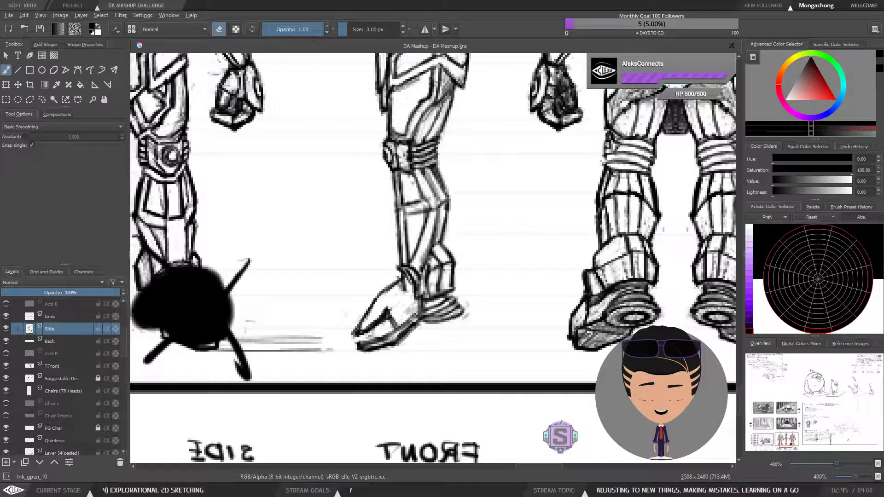
key("e")
key("e")
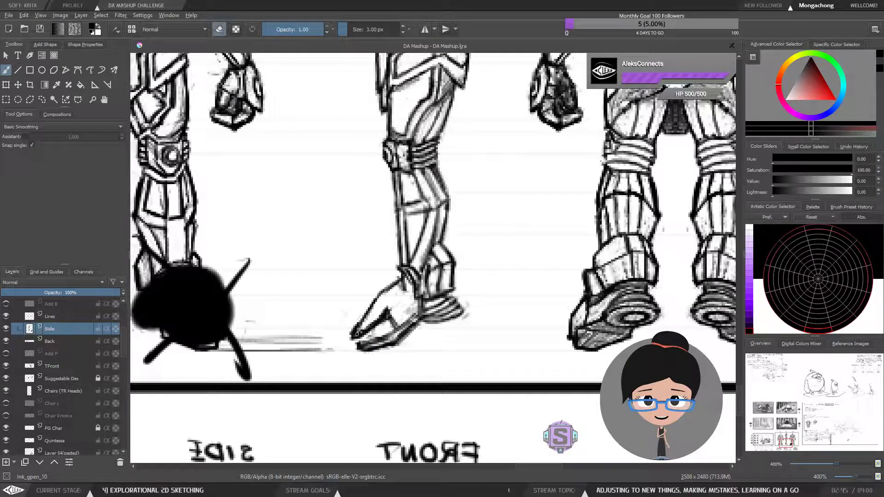
key("ctrl+minus")
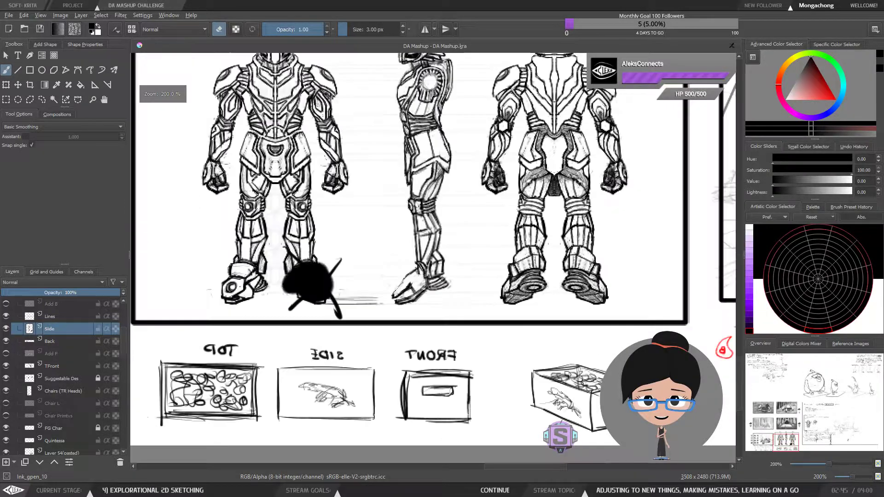
Try doodling an eye and a toothed mouth on the side figure's foot and undo those marks.
key("ctrl+plus")
left_click_drag(374, 340, 347, 347)
key("e")
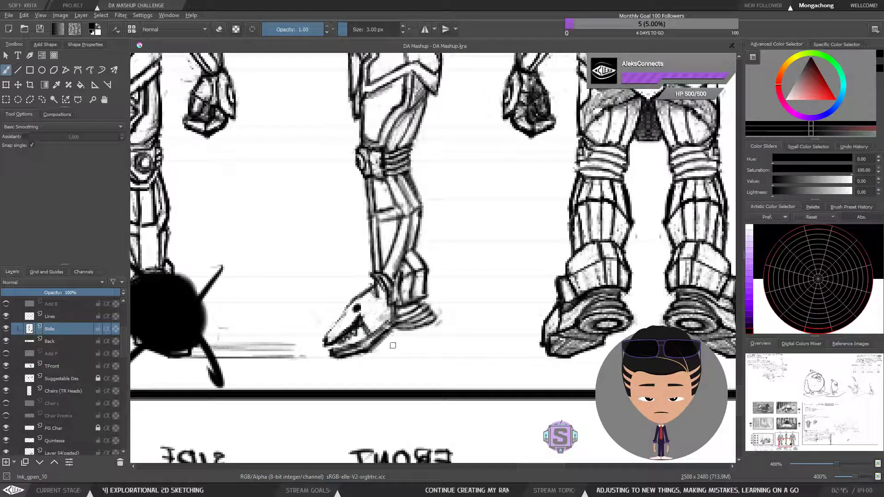
key("ctrl+z")
key("ctrl+z")
key("ctrl+z")
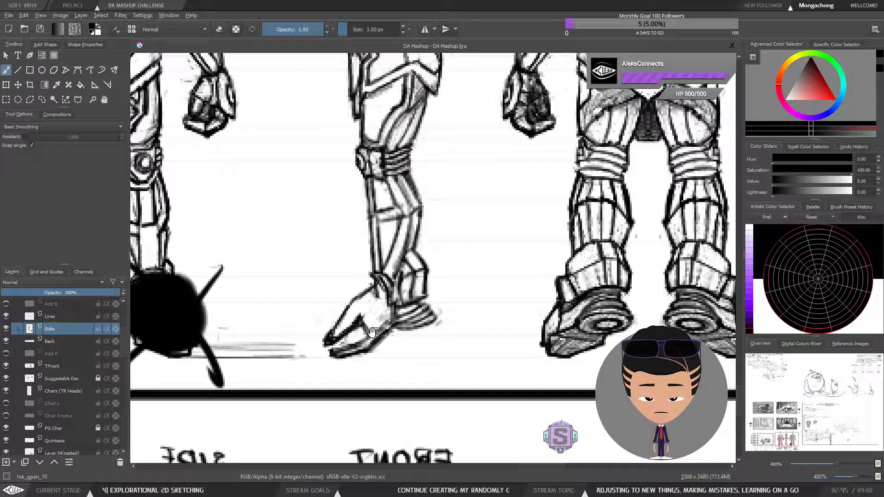
Replace the notch on the side figure's foot with a continuous lower edge running along the toe plate to its tip.
mouse_move(372, 331)
left_mouse_down()
mouse_move(373, 320)
mouse_move(353, 316)
left_mouse_up()
key("e")
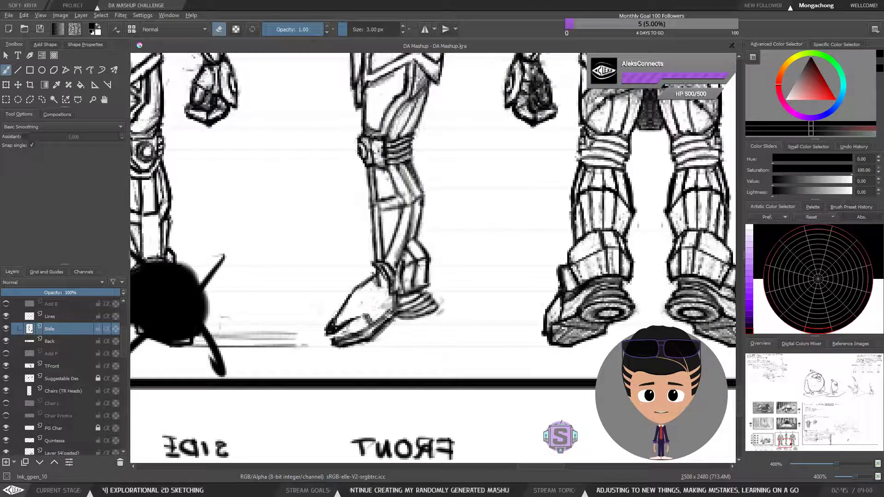
key("e")
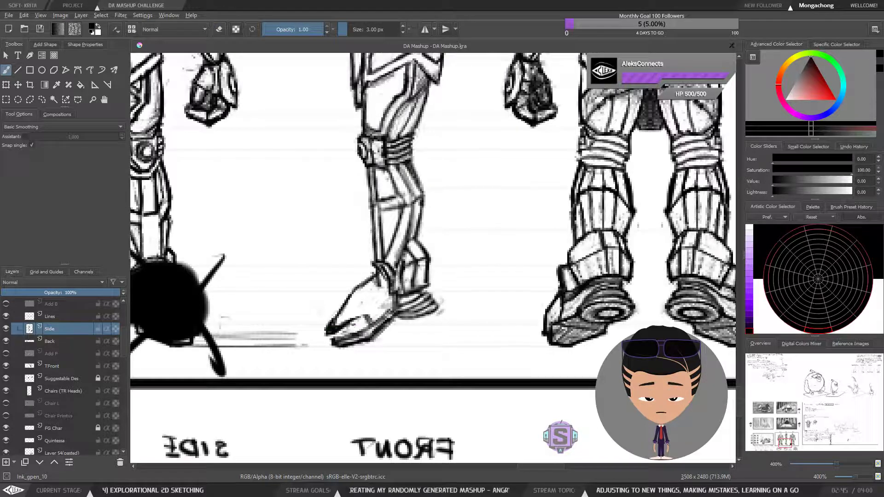
mouse_move(334, 333)
left_mouse_down()
mouse_move(362, 325)
mouse_move(343, 327)
mouse_move(357, 317)
left_mouse_up()
key("e")
scroll(392, 279, "down", 2)
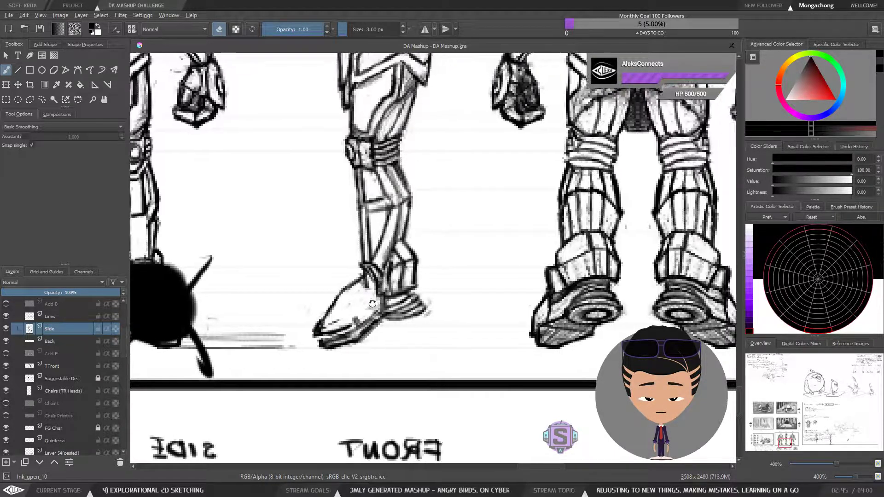
Draw a rounded guard over the front of the side figure's ankle and clean up the toe's upper contour.
scroll(397, 288, "up", 2)
left_click_drag(402, 293, 511, 266)
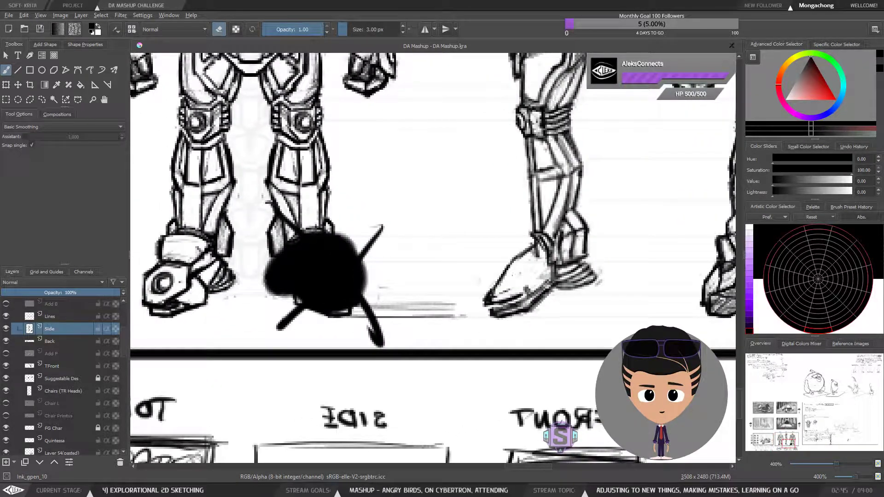
key("e")
mouse_move(488, 296)
left_mouse_down()
mouse_move(519, 272)
mouse_move(524, 248)
mouse_move(522, 269)
mouse_move(521, 243)
mouse_move(534, 234)
mouse_move(512, 272)
left_mouse_up()
key("e")
key("e")
key("e")
key("e")
mouse_move(503, 272)
left_mouse_down()
mouse_move(483, 297)
mouse_move(505, 259)
mouse_move(494, 281)
left_mouse_up()
key("e")
left_click_drag(569, 207, 479, 225)
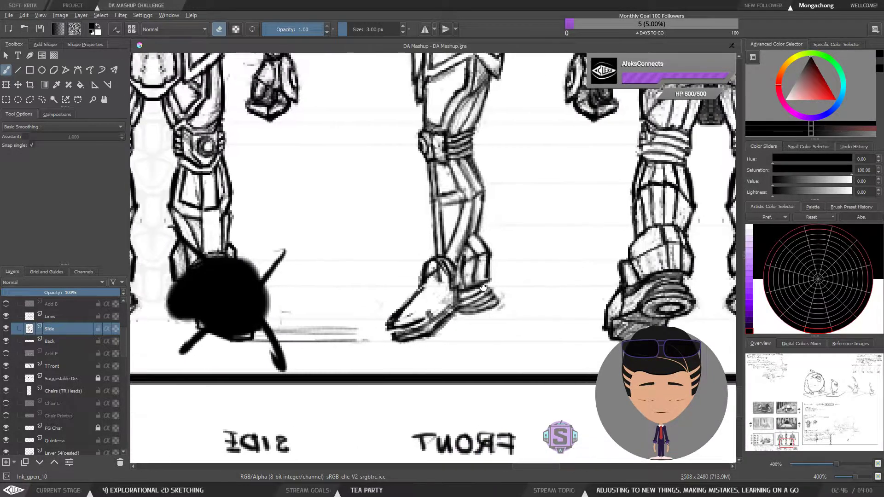
Check the whole turnaround in normal and mirrored orientation, comparing the side figure's foot with the front and back views.
key("ctrl+minus")
key("ctrl+minus")
key("ctrl+minus")
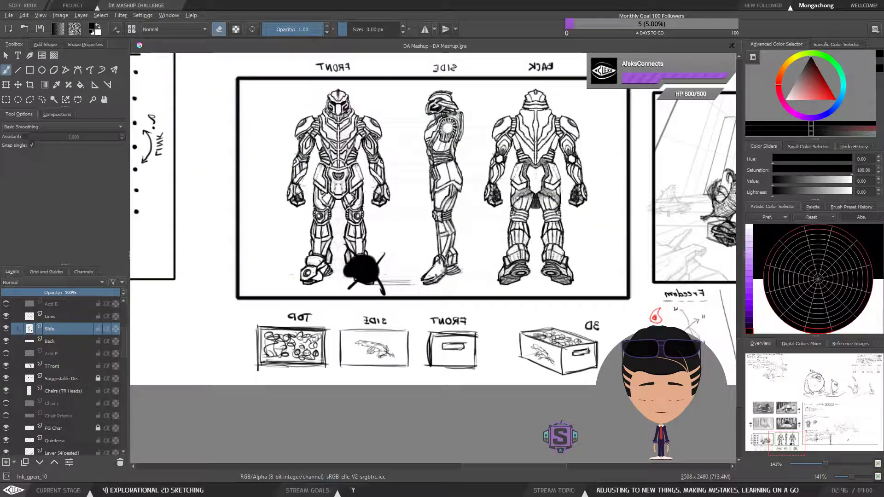
key("m")
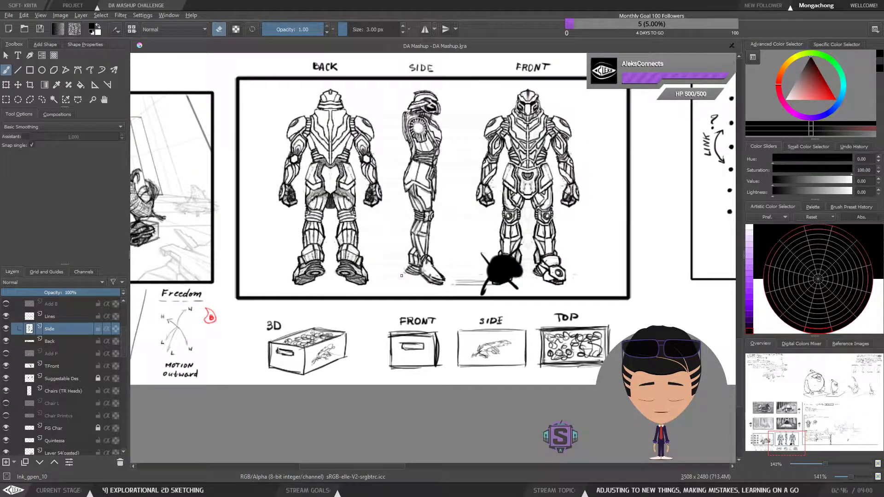
key("m")
key("m")
key("m")
key("ctrl+plus")
key("ctrl+plus")
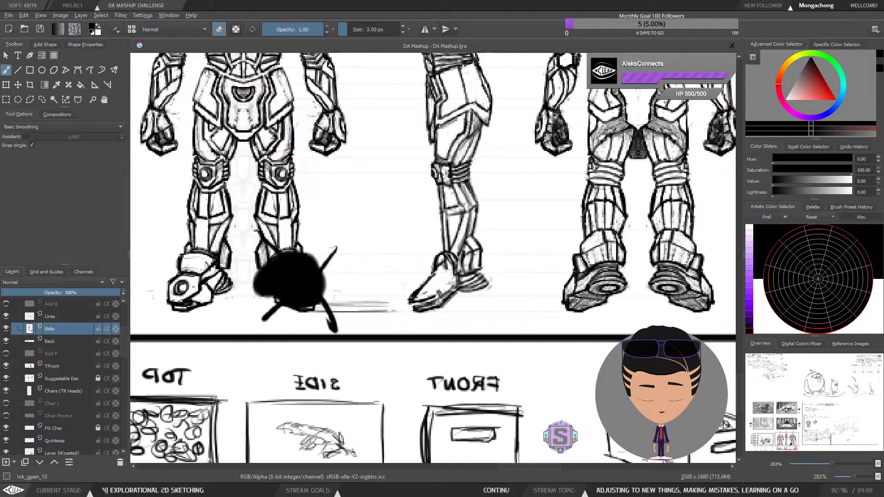
Touch up the strokes inside the side figure's ankle guard, erasing the excess.
mouse_move(444, 297)
left_mouse_down()
mouse_move(412, 267)
mouse_move(415, 292)
left_mouse_up()
key("ctrl+plus")
key("ctrl+plus")
key("e")
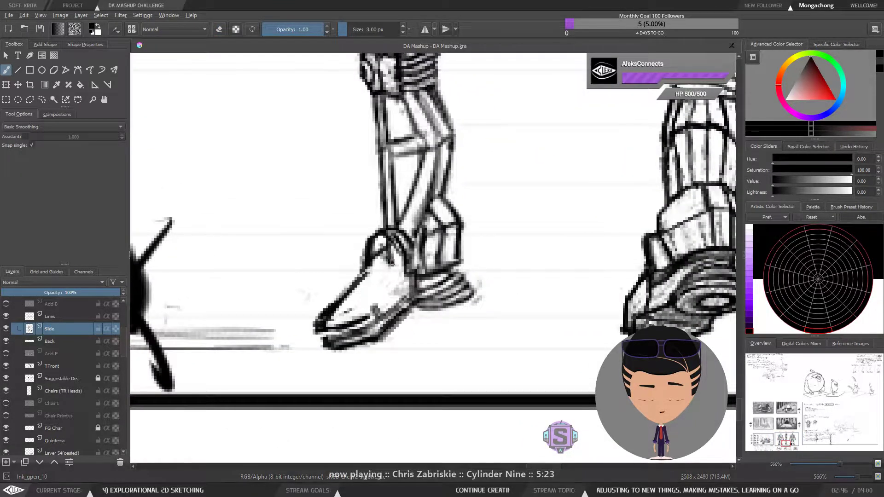
key("e")
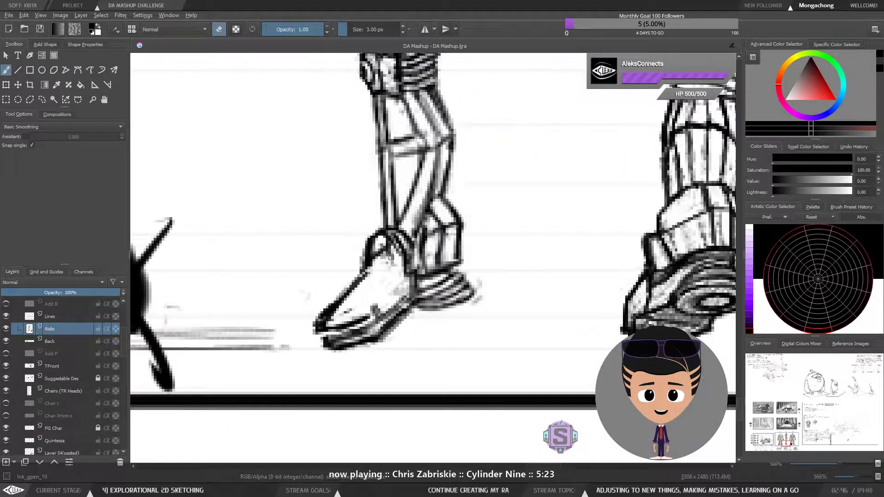
Delete the black scribble covering the front figure's foot using a freehand outline selection, and clear the selection.
scroll(379, 263, "down", 4)
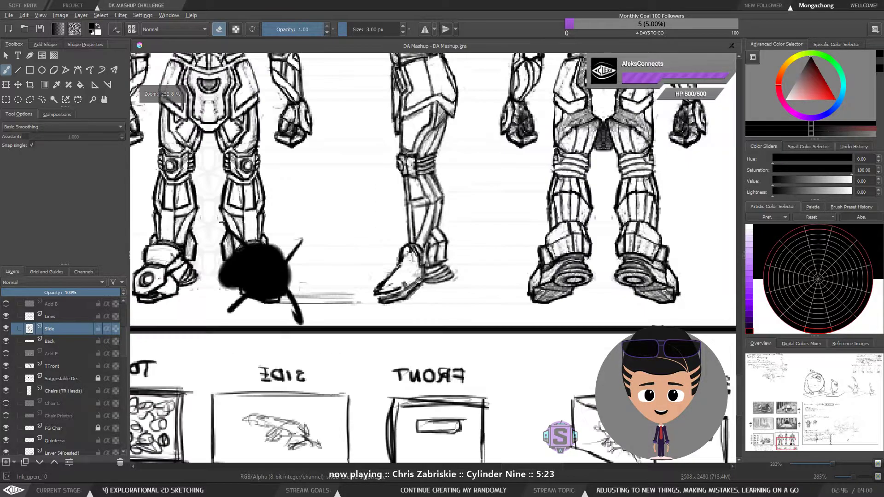
scroll(427, 277, "up", 2)
mouse_move(428, 277)
left_mouse_down()
mouse_move(427, 311)
mouse_move(430, 296)
mouse_move(420, 292)
mouse_move(511, 295)
mouse_move(501, 307)
mouse_move(420, 329)
mouse_move(430, 330)
mouse_move(414, 281)
mouse_move(335, 211)
mouse_move(244, 272)
mouse_move(308, 350)
left_mouse_up()
key("l")
left_click_drag(429, 350, 433, 351)
key("Delete")
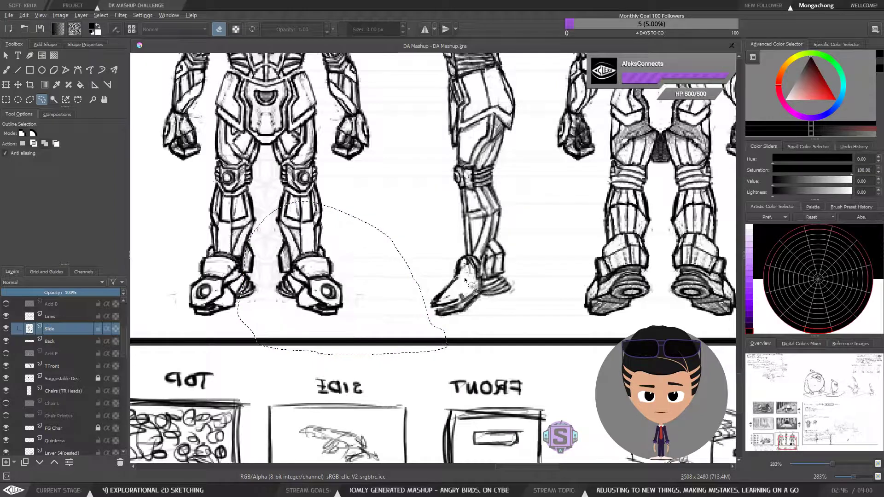
key("ctrl+shift+a")
Draw the toe plate's rear edge across the side figure's instep and down toward the sole.
key("b")
left_click_drag(477, 305, 435, 307)
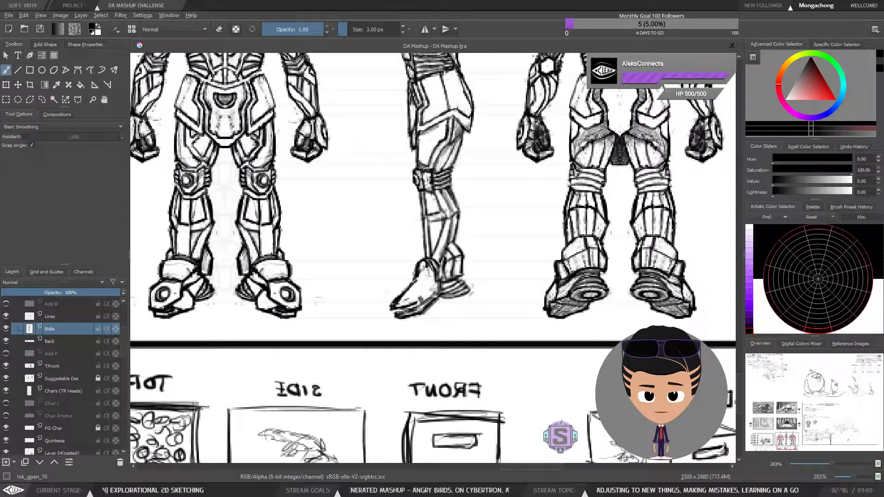
scroll(399, 314, "up", 4)
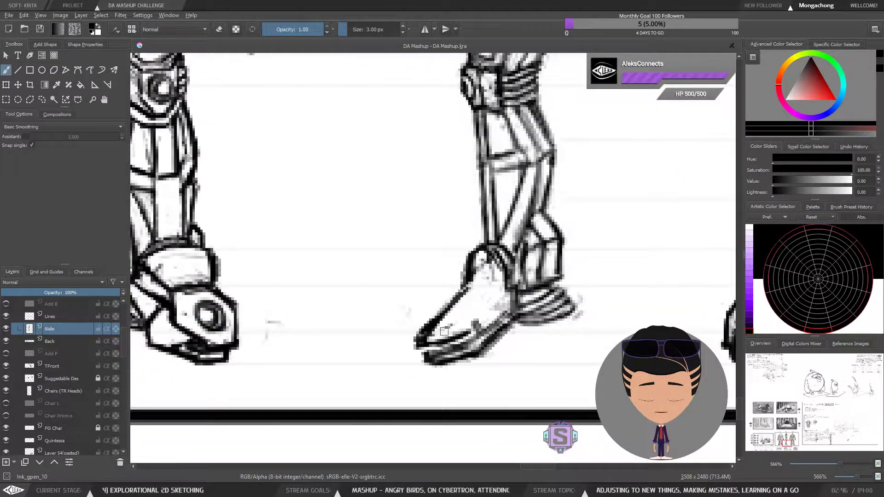
mouse_move(437, 339)
left_mouse_down()
mouse_move(429, 341)
mouse_move(449, 335)
left_mouse_up()
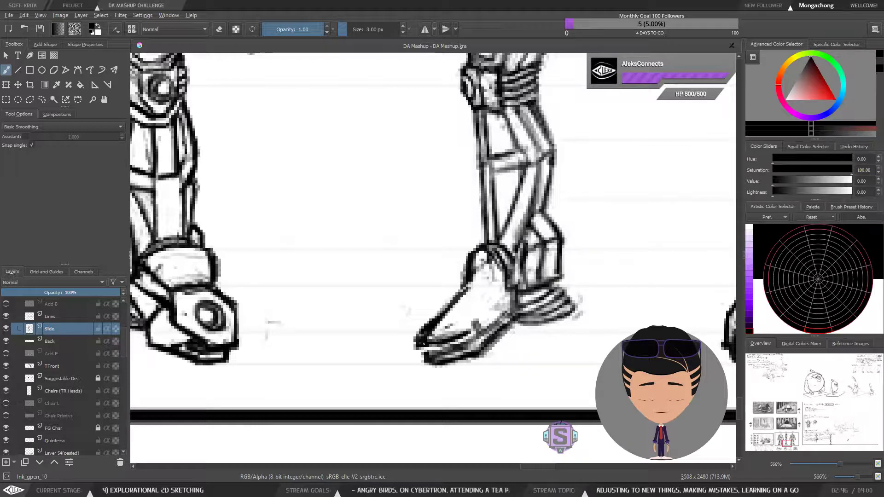
left_click_drag(479, 309, 469, 332)
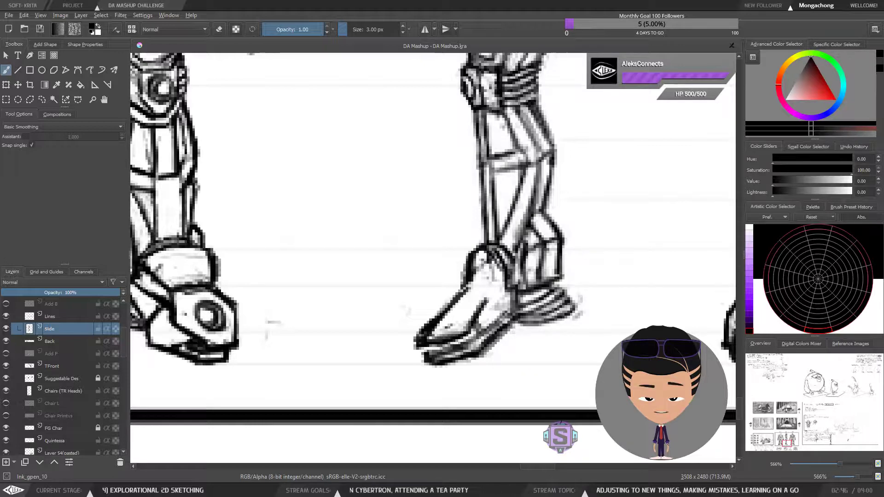
mouse_move(490, 285)
left_mouse_down()
mouse_move(485, 300)
mouse_move(473, 291)
left_mouse_up()
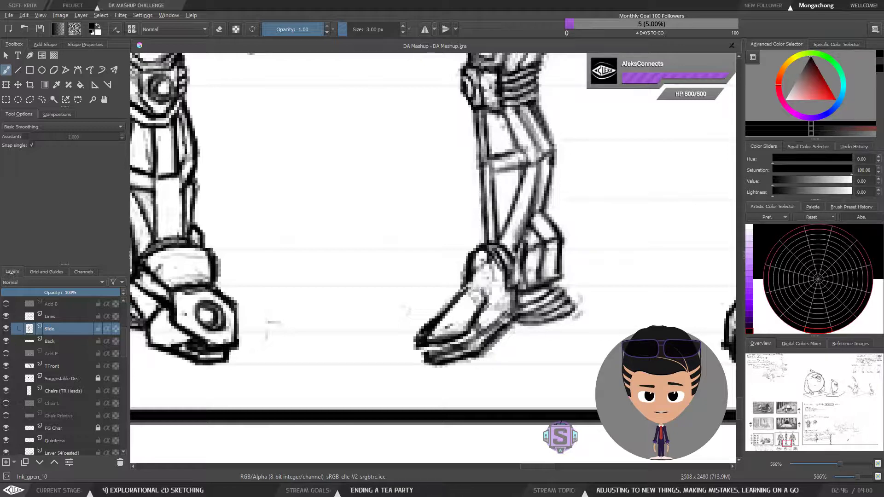
mouse_move(466, 291)
left_mouse_down()
mouse_move(487, 300)
mouse_move(443, 297)
mouse_move(423, 330)
mouse_move(387, 338)
left_mouse_up()
Refine the side figure's toe plate, cleaning its lower and rear edges and reshaping its upper contour.
key("e")
key("e")
left_click_drag(433, 327, 386, 334)
key("ctrl+z")
key("e")
key("e")
left_click_drag(433, 324, 415, 327)
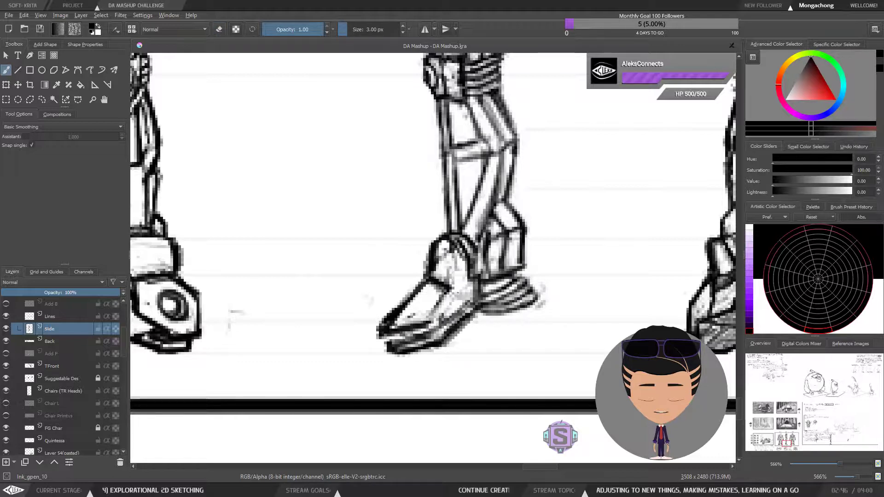
mouse_move(450, 292)
left_mouse_down()
mouse_move(434, 321)
mouse_move(443, 295)
mouse_move(411, 316)
mouse_move(417, 295)
mouse_move(391, 323)
mouse_move(423, 284)
mouse_move(385, 325)
mouse_move(389, 317)
left_mouse_up()
key("e")
key("e")
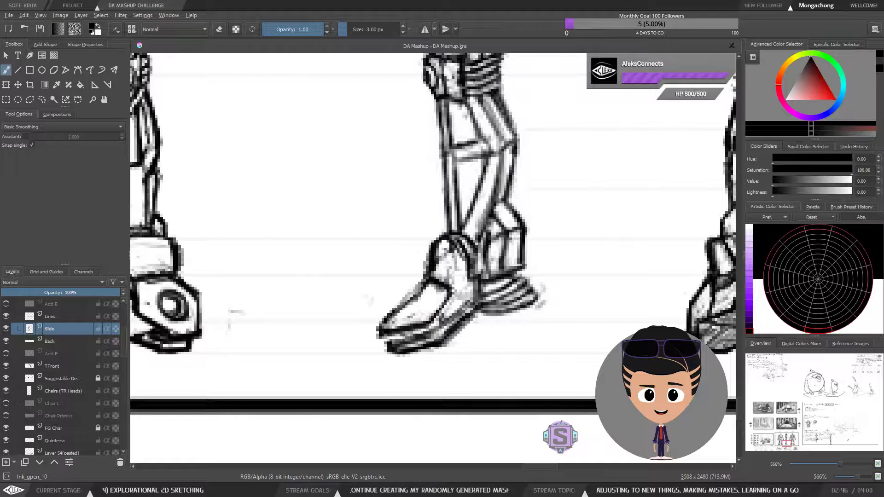
Examine the refined side foot against the full turnaround by flipping the canvas between normal and mirrored views.
key("minus")
key("minus")
key("minus")
key("minus")
key("m")
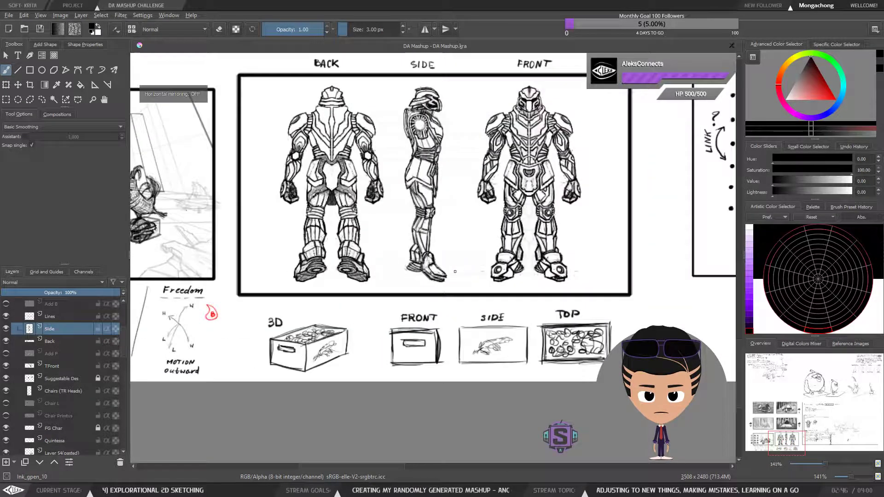
key("m")
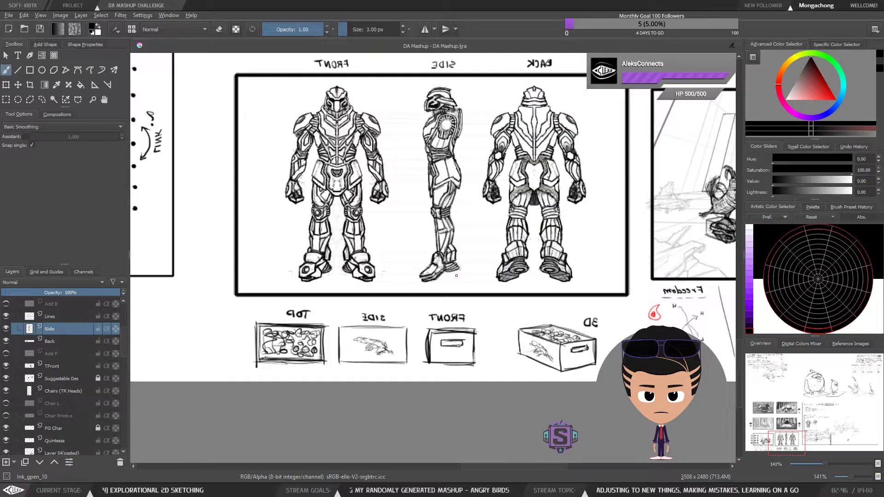
key("plus")
key("plus")
key("plus")
key("plus")
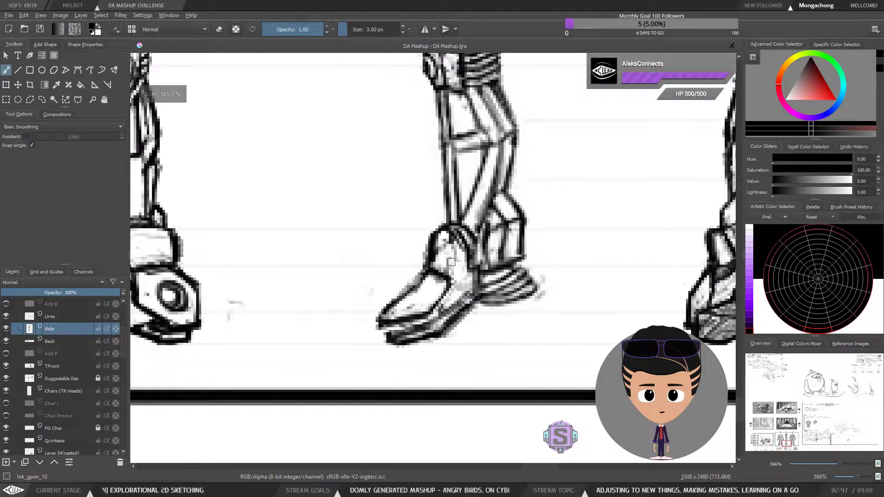
Try a small round bolt on the side figure's ankle guard and check it against the other views.
mouse_move(451, 262)
left_mouse_down()
mouse_move(447, 254)
mouse_move(449, 264)
left_mouse_up()
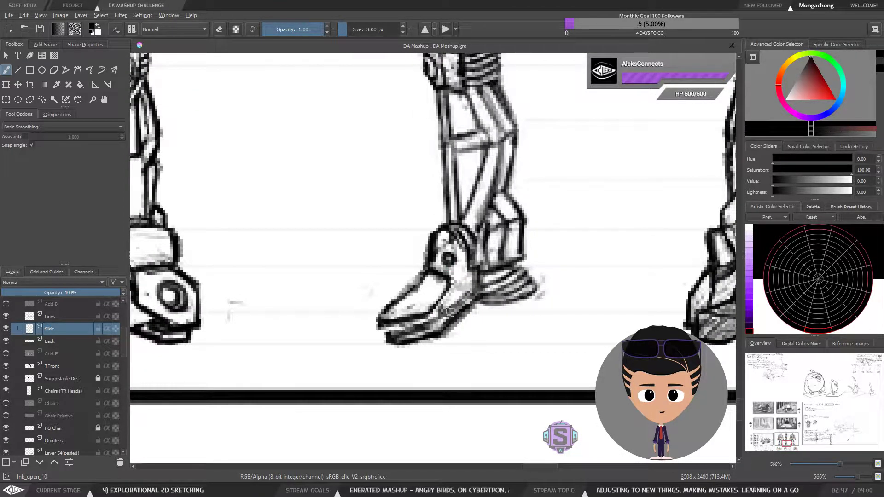
key("minus")
key("minus")
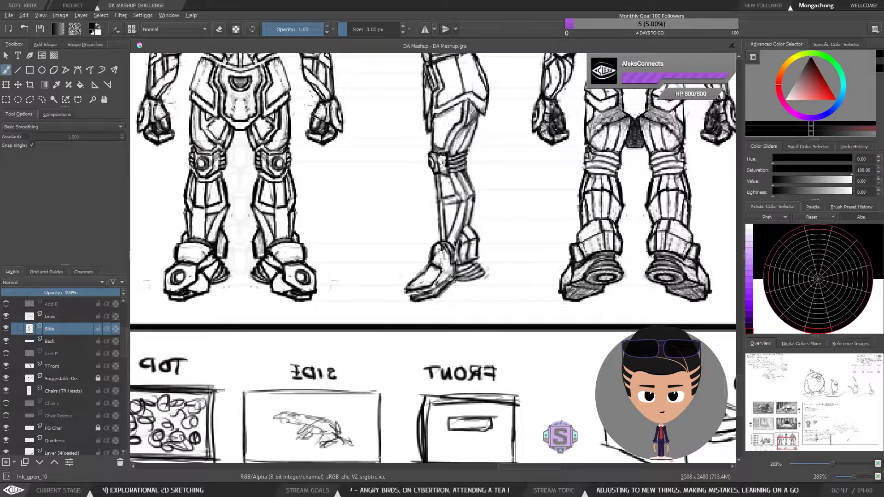
key("minus")
key("minus")
key("plus")
key("plus")
Draw an oval detail on the side figure's toe plate matching the round one on the front figure's foot.
left_click_drag(454, 290, 560, 302)
key("m")
key("m")
key("plus")
key("plus")
left_click_drag(475, 330, 557, 306)
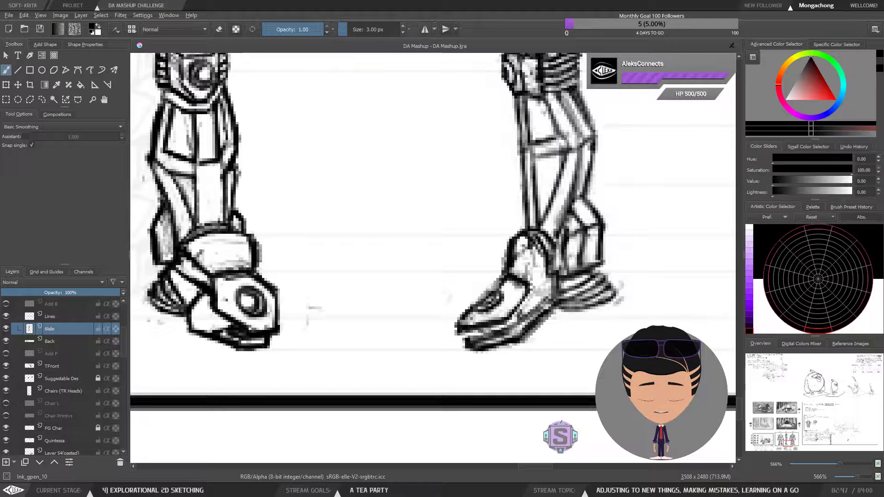
key("e")
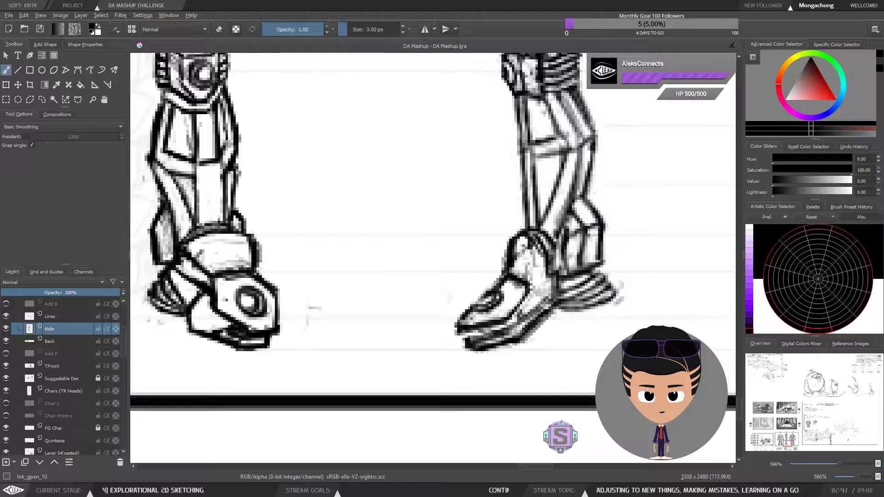
key("e")
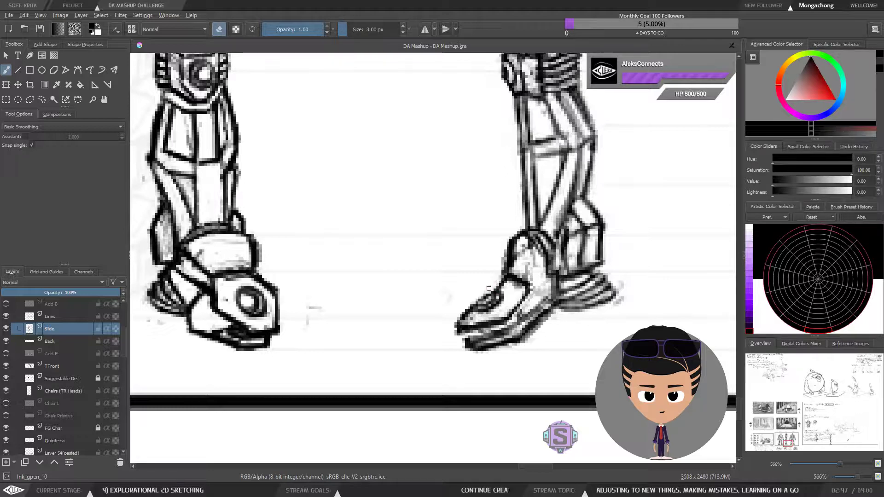
key("e")
Extend the side figure's toe plate to a sharper tip past the sole and straighten its upper contour.
key("ctrl+minus")
key("ctrl+minus")
key("ctrl+minus")
key("ctrl+minus")
key("ctrl+plus")
key("ctrl+plus")
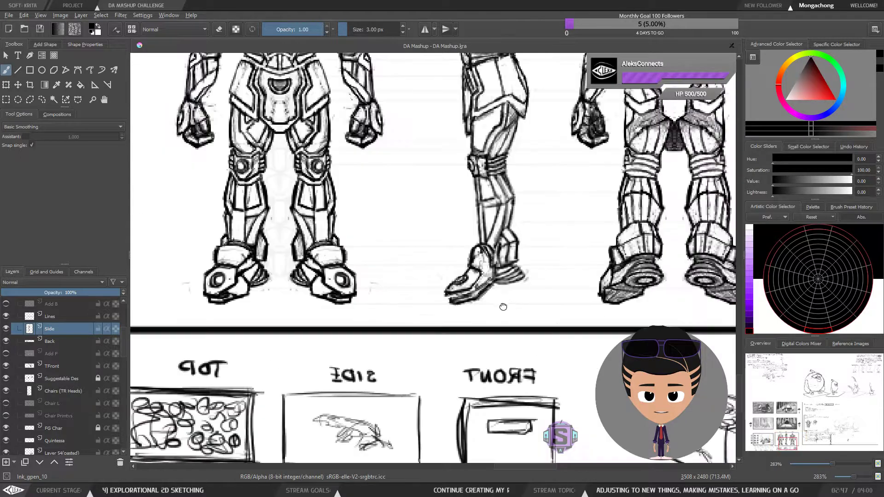
left_click_drag(503, 306, 451, 304)
key("ctrl+plus")
key("ctrl+plus")
key("e")
mouse_move(359, 339)
left_mouse_down()
mouse_move(365, 347)
mouse_move(404, 339)
mouse_move(510, 302)
left_mouse_up()
key("e")
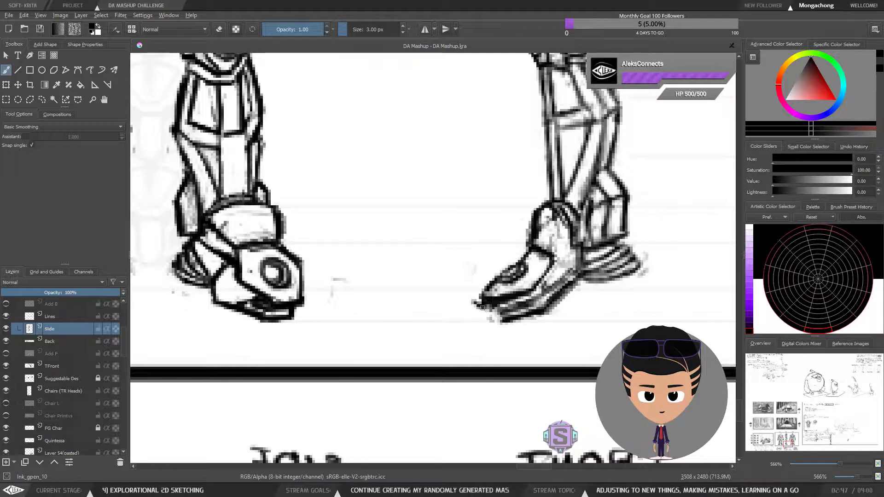
key("e")
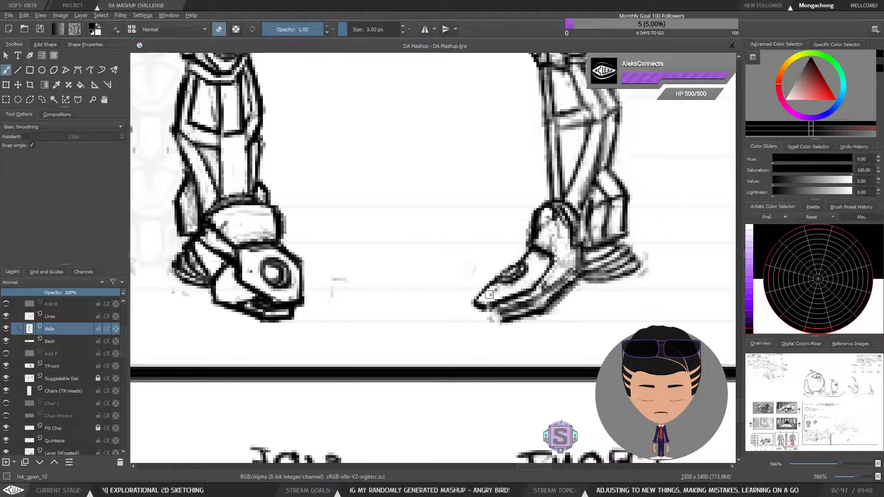
key("e")
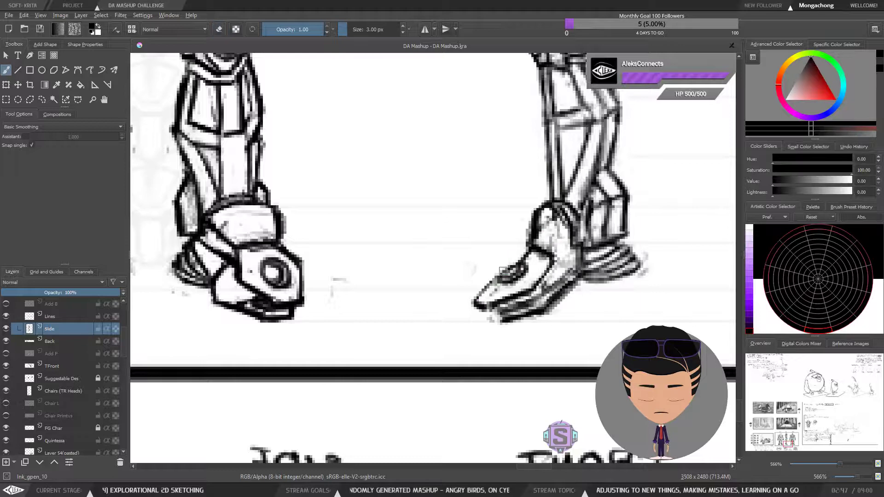
Redraw the toe plate's oval as a half-oval against the upper contour, cleaning around it and setting the brush size to 6 px.
key("e")
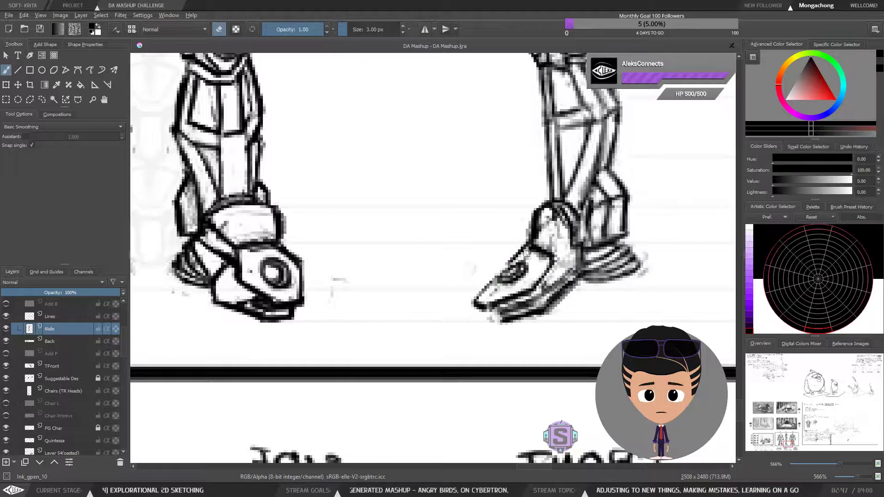
key("e")
mouse_move(524, 268)
left_mouse_down()
mouse_move(503, 281)
mouse_move(522, 257)
mouse_move(501, 281)
left_mouse_up()
key("ctrl+z")
key("e")
key("bracketright")
key("e")
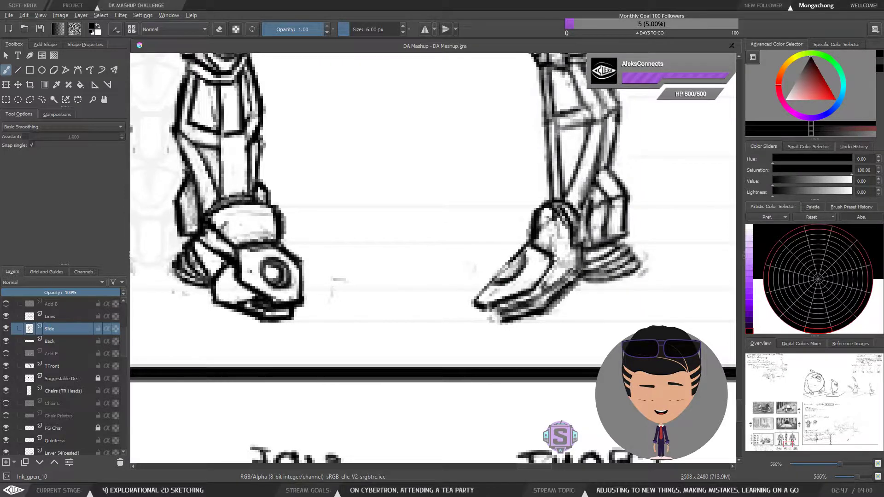
Try clearing the half-oval from the side figure's toe plate and redrawing the plate with a plain, rounder upper contour.
key("minus")
key("minus")
key("plus")
key("plus")
key("l")
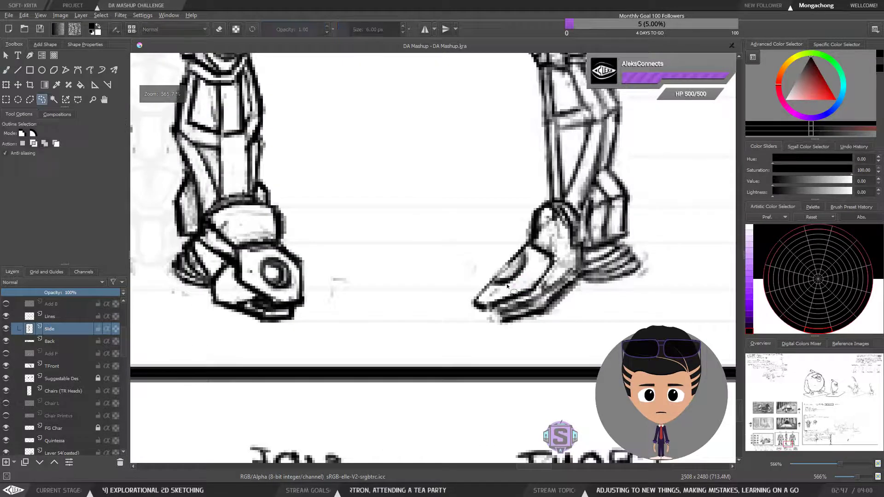
key("Delete")
key("b")
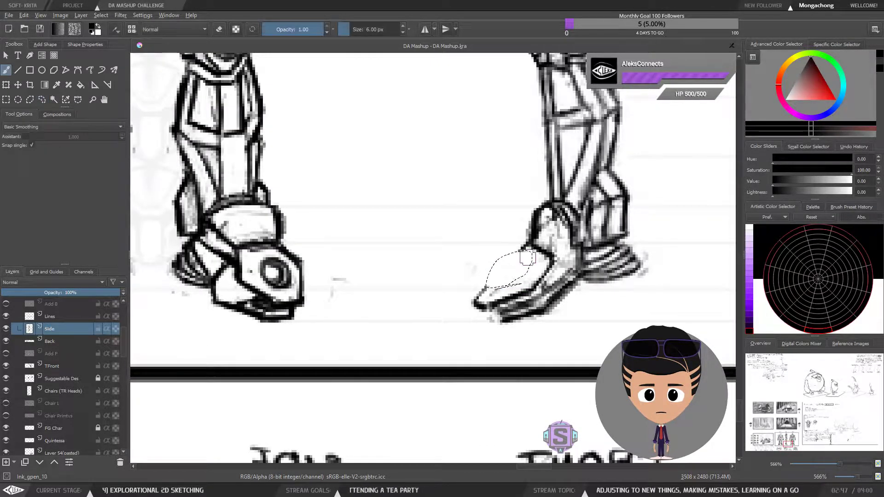
key("ctrl+shift+a")
mouse_move(509, 261)
left_mouse_down()
mouse_move(531, 249)
mouse_move(501, 264)
mouse_move(516, 253)
mouse_move(479, 297)
mouse_move(499, 300)
mouse_move(529, 277)
left_mouse_up()
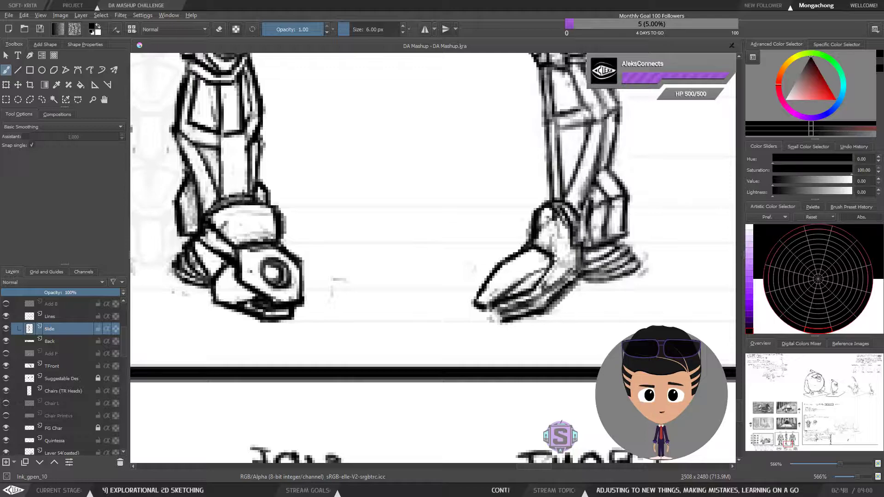
key("ctrl+z")
key("ctrl+z")
Clean the outer edge of the side figure's toe plate and refine its contour up to the ankle guard.
key("ctrl+minus")
key("ctrl+minus")
key("ctrl+minus")
key("ctrl+minus")
key("ctrl+plus")
key("ctrl+plus")
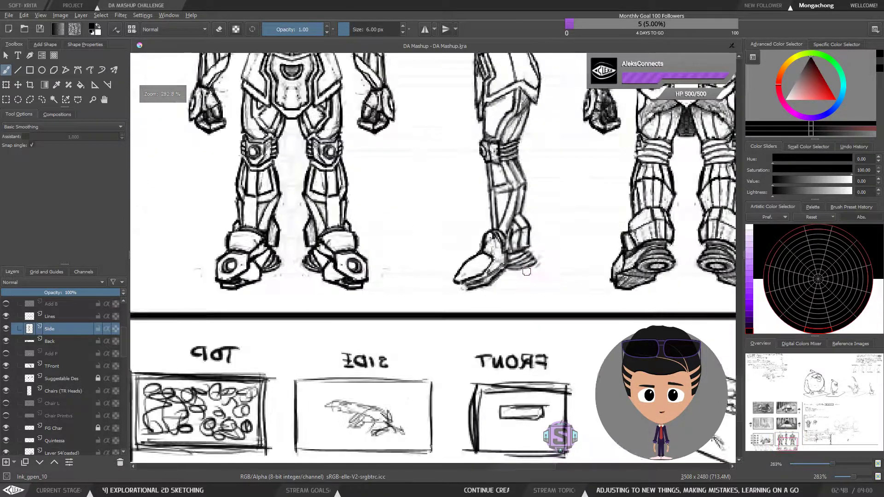
scroll(527, 272, "up", 2)
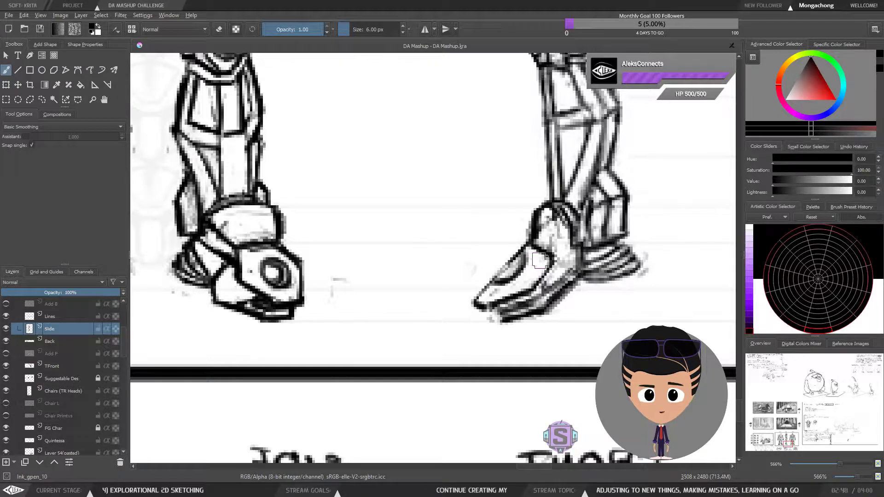
key("ctrl+minus")
key("ctrl+minus")
left_click_drag(511, 286, 488, 282)
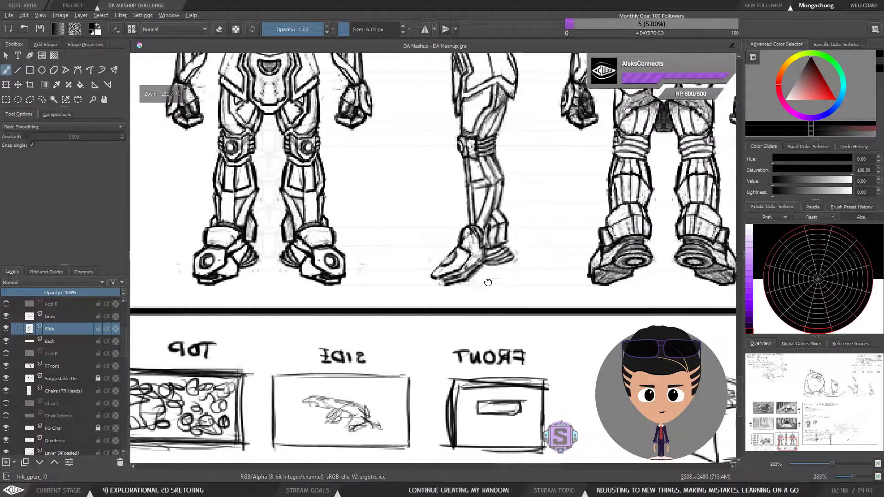
scroll(511, 272, "up", 2)
key("e")
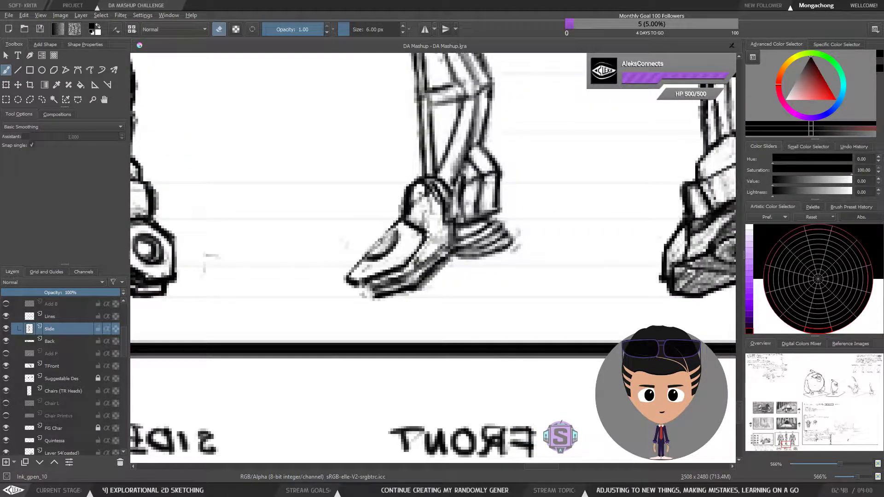
key("e")
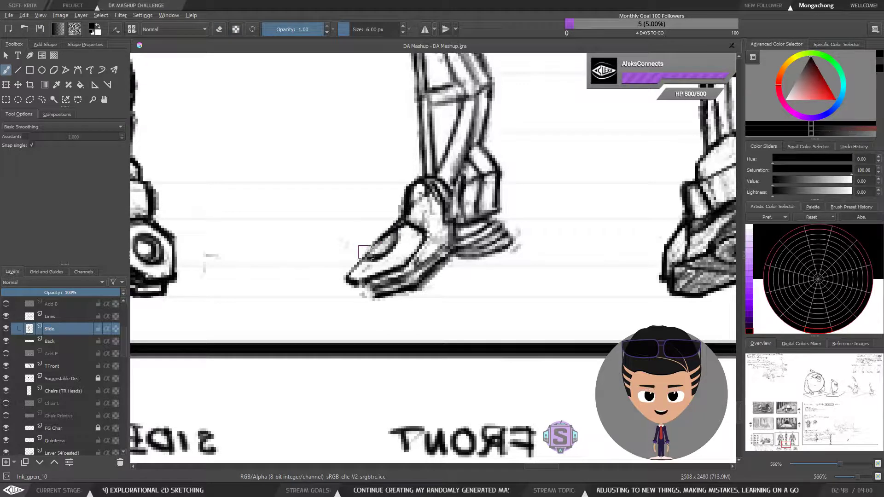
mouse_move(356, 266)
left_mouse_down()
mouse_move(404, 193)
mouse_move(403, 220)
mouse_move(414, 188)
left_mouse_up()
key("e")
key("e")
key("e")
key("e")
Erase the loose sketch lines inside the side figure's ankle guard, leaving a clean rounded outline.
key("ctrl+minus")
key("ctrl+minus")
key("ctrl+minus")
key("ctrl+minus")
key("ctrl+plus")
key("ctrl+plus")
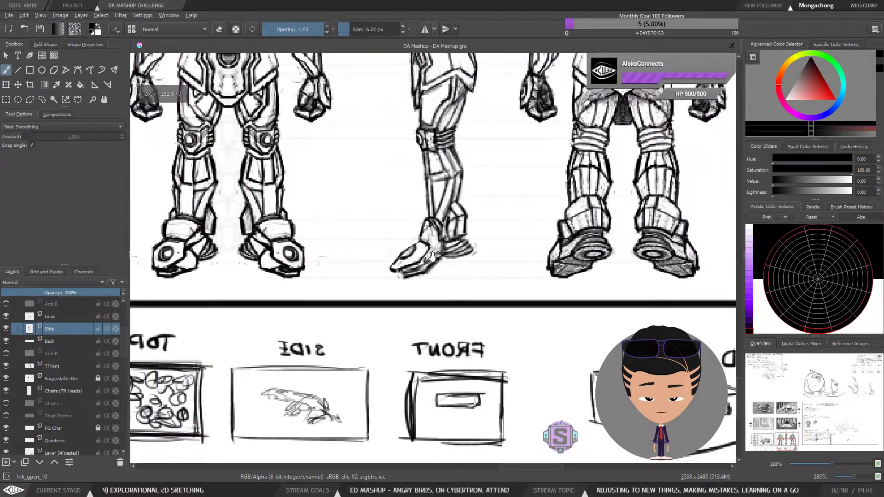
mouse_move(433, 256)
left_mouse_down()
mouse_move(439, 273)
mouse_move(513, 276)
mouse_move(539, 253)
mouse_move(506, 230)
mouse_move(502, 266)
left_mouse_up()
key("ctrl+plus")
key("ctrl+plus")
key("e")
key("e")
key("e")
mouse_move(507, 236)
left_mouse_down()
mouse_move(511, 260)
mouse_move(522, 238)
left_mouse_up()
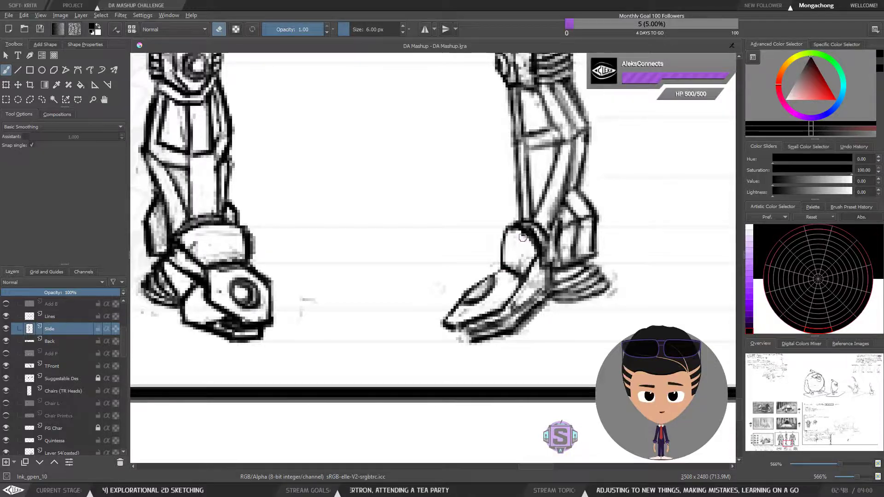
Turn off the canvas's horizontal mirroring and compare the side figure's foot with the front and back views.
key("ctrl+minus")
key("ctrl+minus")
key("ctrl+minus")
key("ctrl+minus")
key("ctrl+plus")
key("ctrl+plus")
left_click_drag(513, 282, 386, 242)
key("ctrl+minus")
key("ctrl+minus")
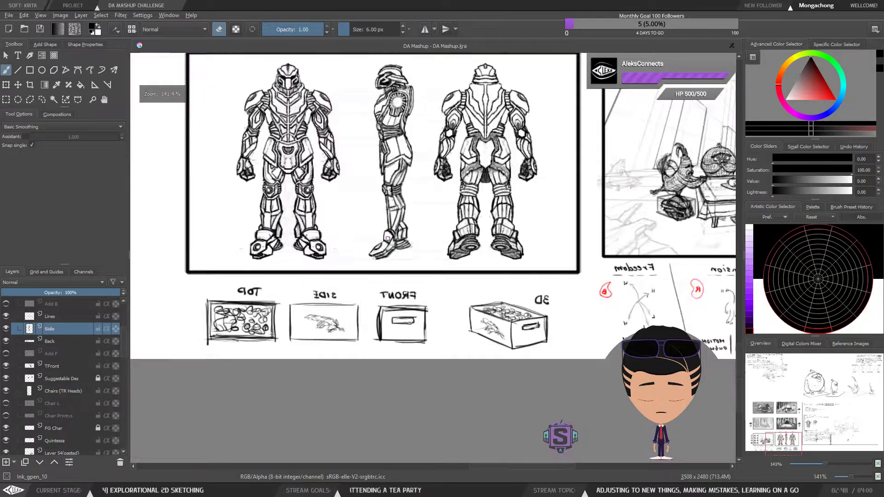
key("m")
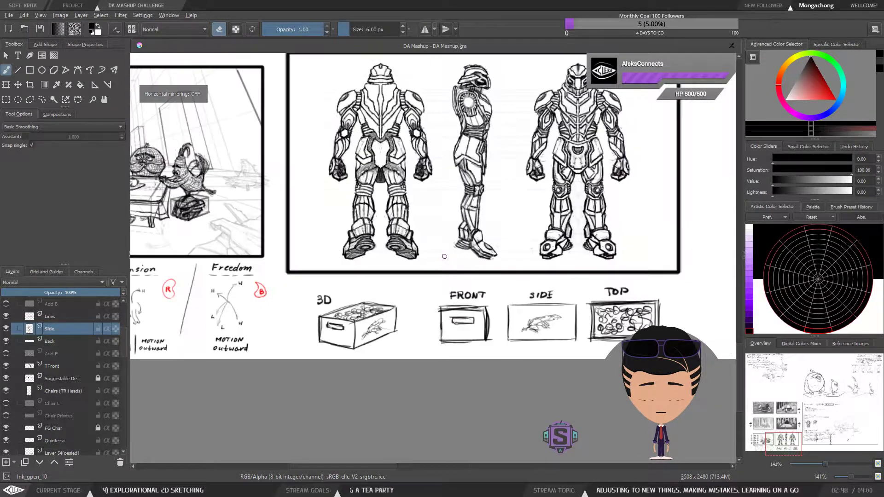
scroll(532, 246, "up", 3)
mouse_move(519, 286)
left_mouse_down()
mouse_move(362, 298)
mouse_move(418, 286)
mouse_move(420, 299)
left_mouse_up()
key("ctrl+plus")
key("ctrl+plus")
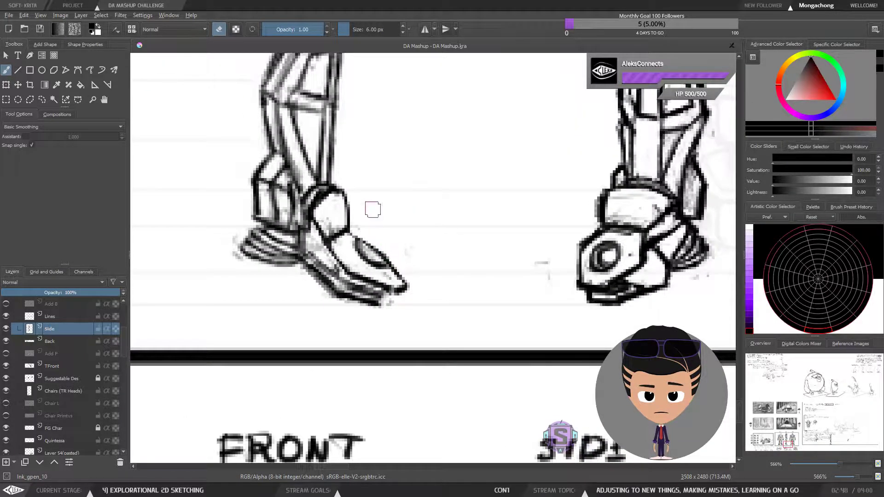
Try redrawing the side figure's toe plate without the oval, with a fuller and shorter upper contour.
mouse_move(335, 237)
left_mouse_down()
mouse_move(333, 260)
mouse_move(316, 250)
mouse_move(326, 255)
left_mouse_up()
key("ctrl+z")
key("e")
key("e")
mouse_move(358, 282)
left_mouse_down()
mouse_move(358, 273)
mouse_move(375, 289)
mouse_move(355, 267)
mouse_move(394, 316)
mouse_move(404, 302)
mouse_move(350, 328)
mouse_move(373, 323)
mouse_move(357, 307)
left_mouse_up()
key("ctrl+z")
key("e")
key("e")
key("e")
key("e")
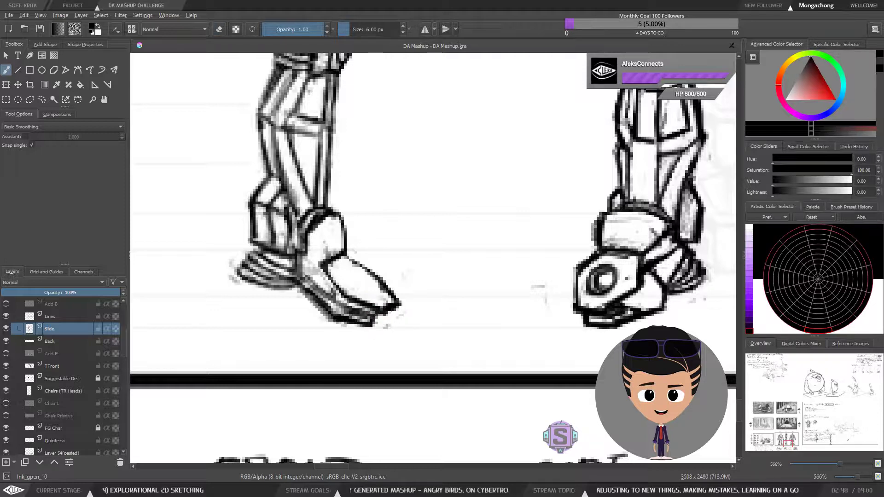
key("ctrl+minus")
key("ctrl+minus")
key("ctrl+plus")
key("ctrl+plus")
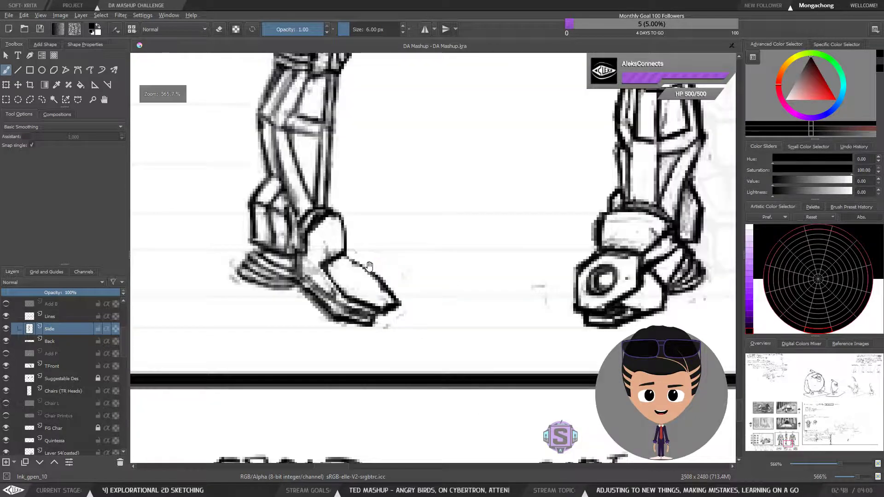
Try a full round oval inside the side figure's toe plate and compare it with the other views.
mouse_move(373, 268)
left_mouse_down()
mouse_move(359, 285)
mouse_move(336, 271)
mouse_move(357, 302)
left_mouse_up()
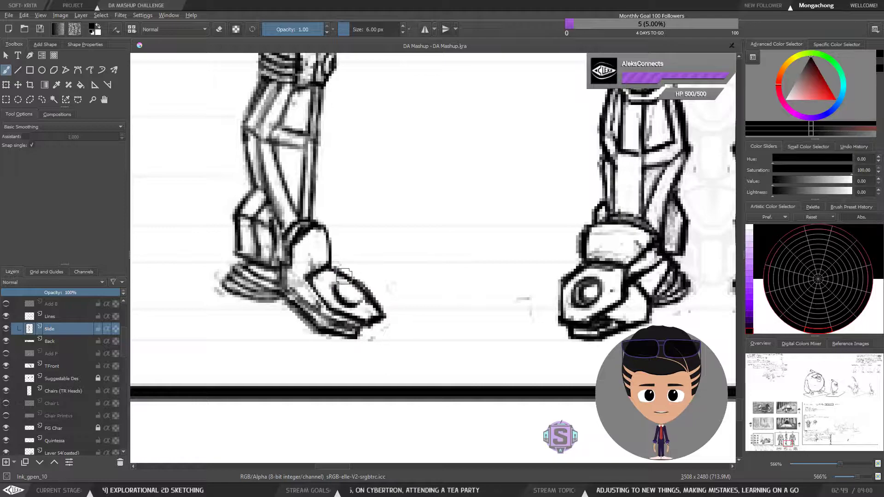
scroll(417, 229, "down", 4)
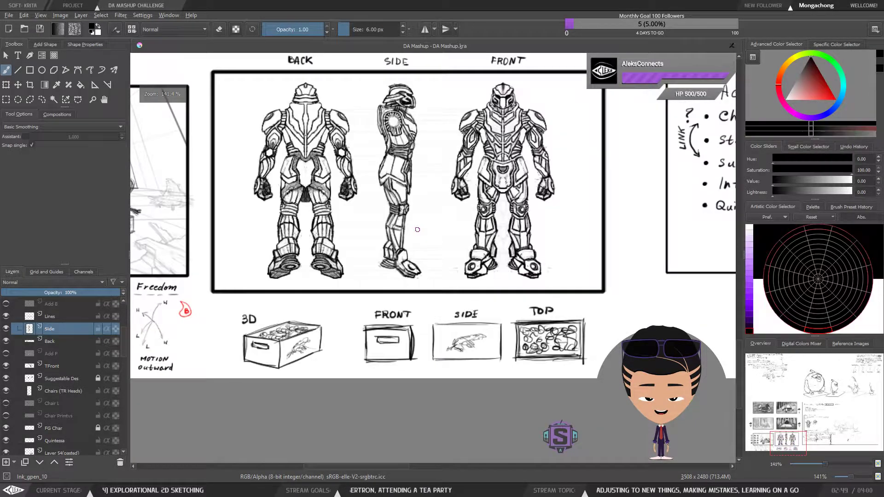
scroll(417, 230, "down", 2)
scroll(414, 229, "up", 4)
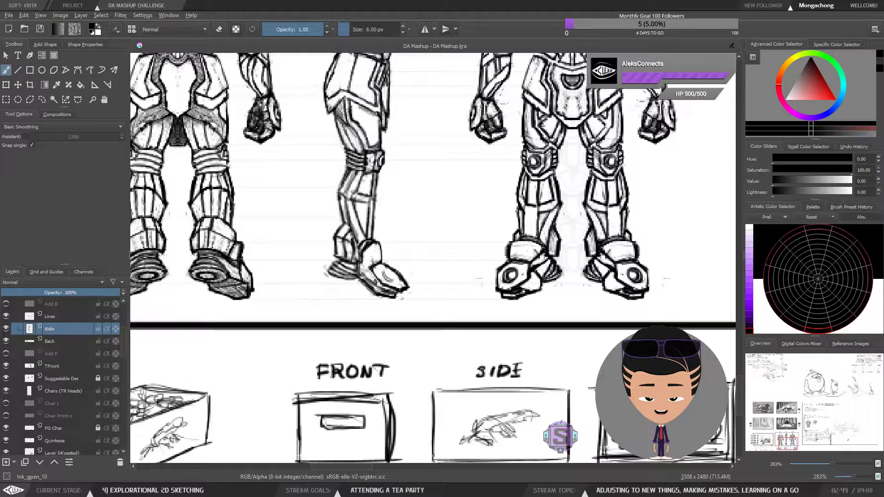
Undo the toe plate redraw back to the pointed version with the half-oval against the upper contour.
key("ctrl+z")
key("ctrl+z")
key("ctrl+z")
key("ctrl+z")
key("ctrl+z")
key("ctrl+z")
key("ctrl+z")
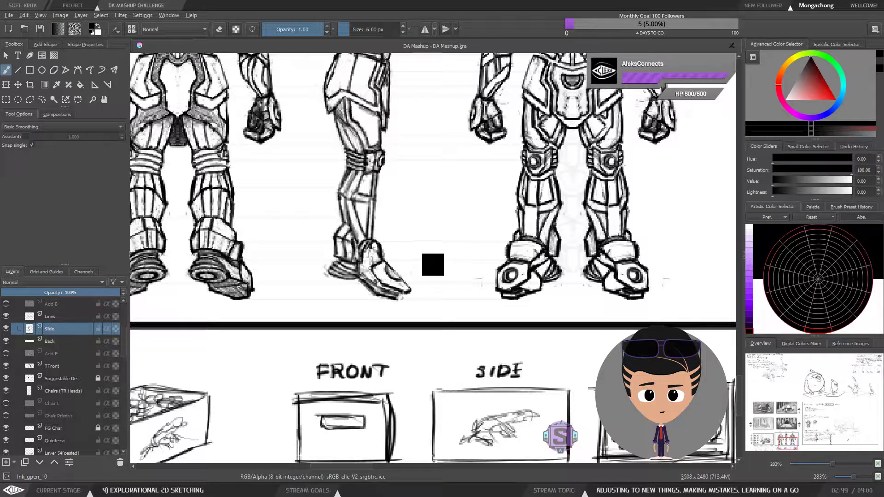
key("ctrl+z")
key("ctrl+z")
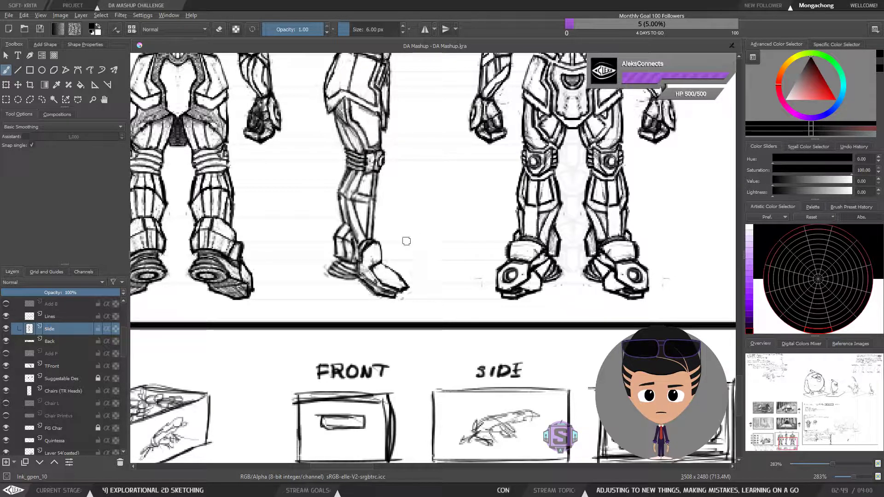
key("ctrl+z")
key("ctrl+z")
key("ctrl+z")
key("ctrl+z")
key("ctrl+z")
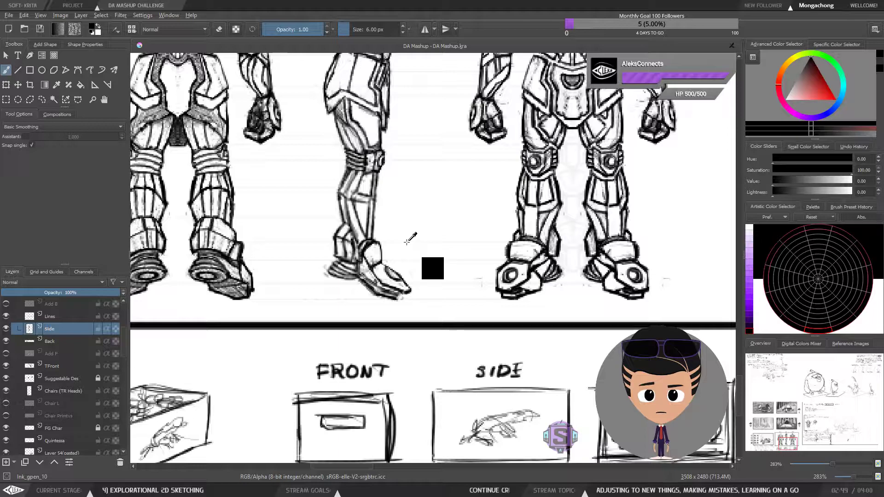
scroll(407, 240, "down", 2)
scroll(406, 237, "up", 4)
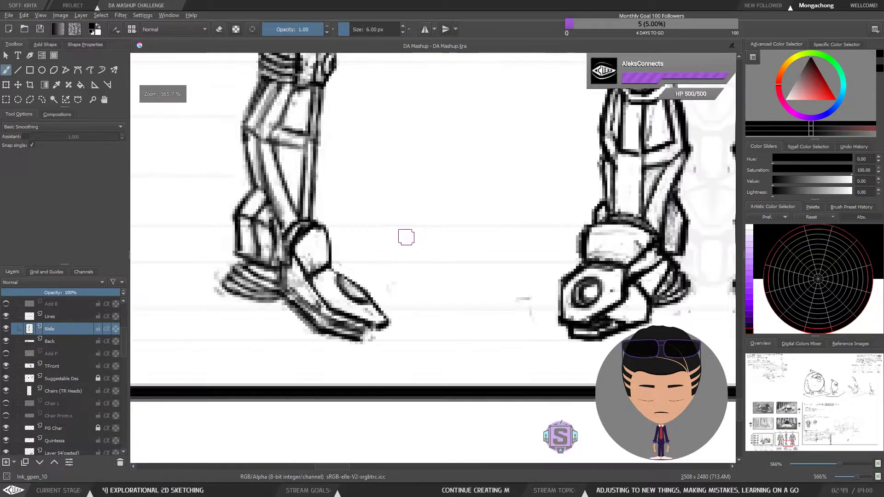
Check the turnaround in mirrored view and erase the stray marks beneath the side figure's toe tip.
scroll(406, 238, "down", 4)
key("m")
key("m")
key("m")
key("m")
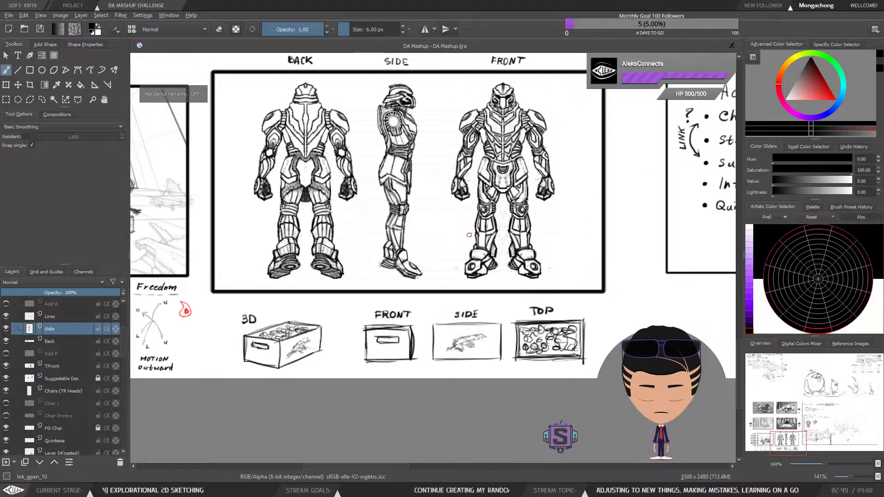
scroll(426, 260, "up", 4)
key("e")
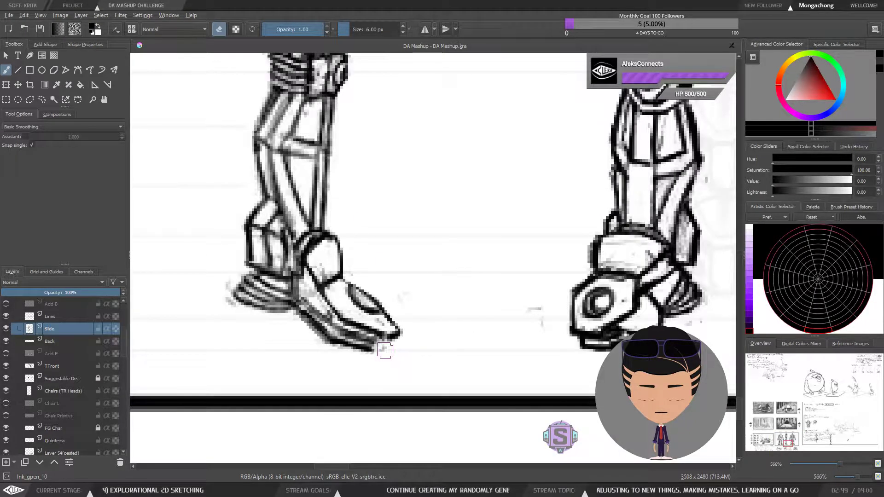
key("e")
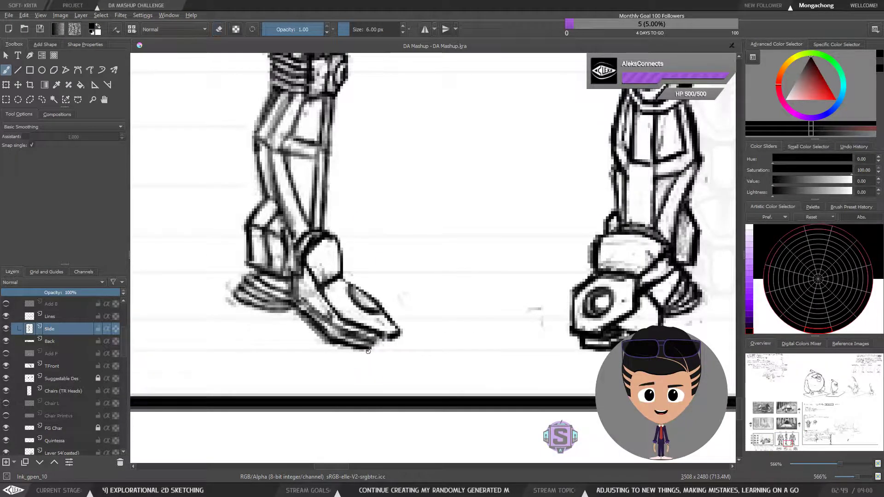
Try rough spiky strokes beside the front figure's foot and ankle guard.
key("minus")
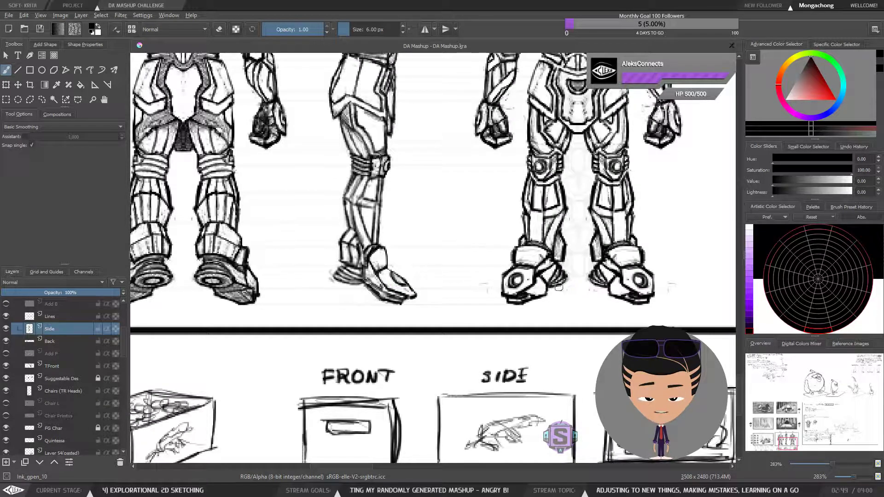
left_click_drag(597, 300, 465, 301)
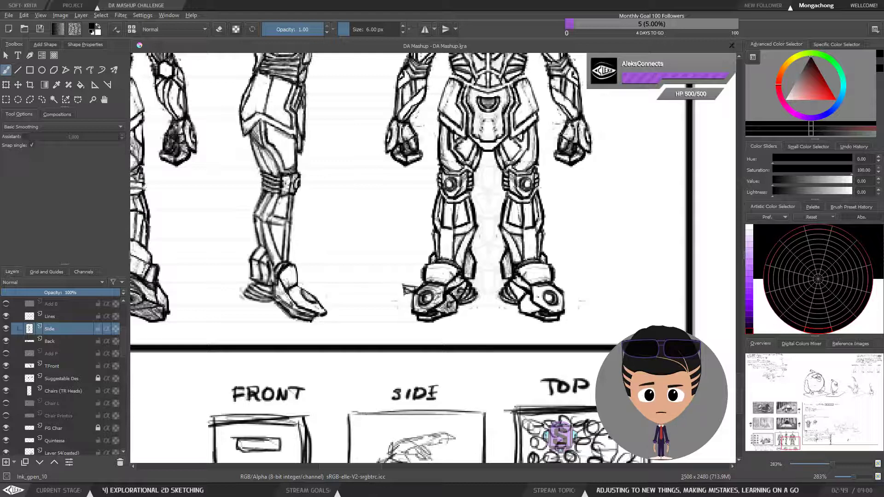
left_click_drag(441, 275, 430, 275)
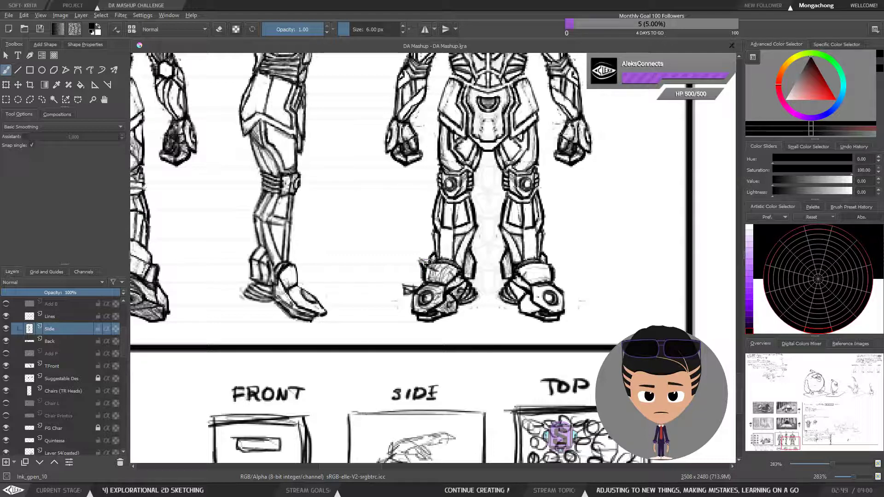
scroll(463, 293, "down", 2)
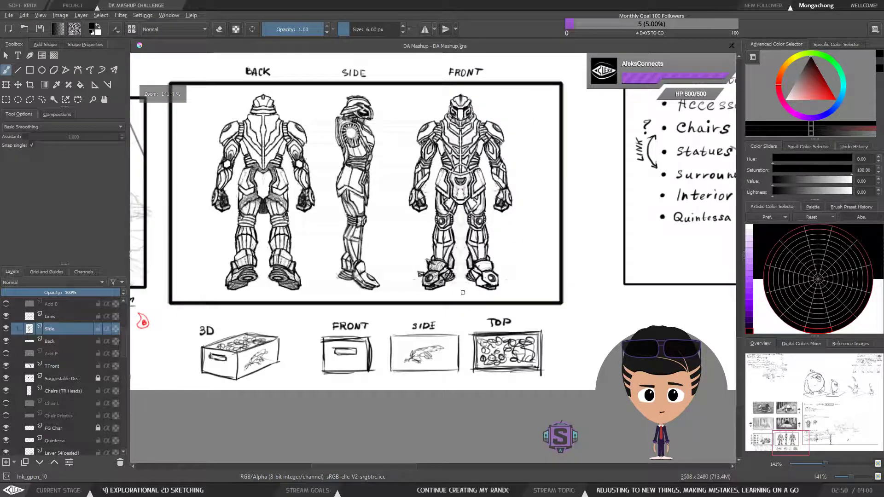
key("l")
mouse_move(459, 295)
left_mouse_down()
mouse_move(470, 258)
mouse_move(406, 251)
mouse_move(430, 307)
mouse_move(459, 296)
left_mouse_up()
key("Delete")
key("ctrl+shift+a")
key("b")
Try guide strokes beneath the front and back figures' feet to compare them with the side foot.
key("ctrl+plus")
key("ctrl+plus")
key("ctrl+plus")
key("ctrl+plus")
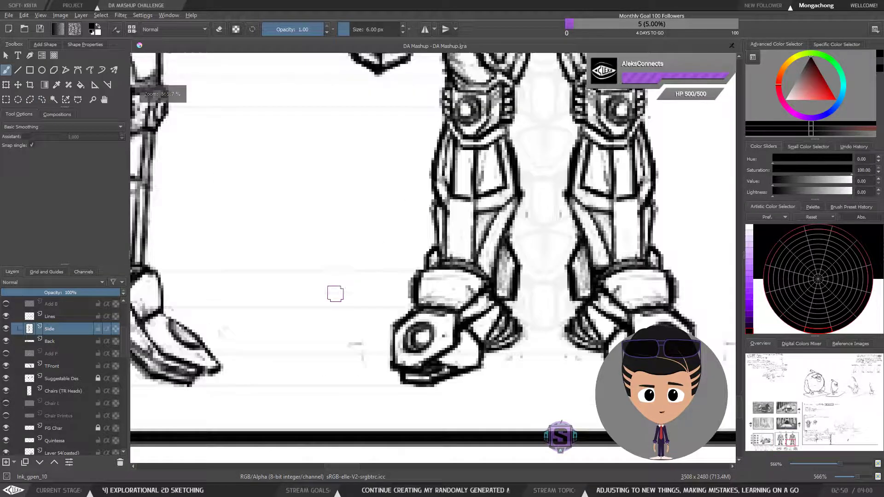
left_click_drag(323, 332, 452, 308)
scroll(432, 261, "down", 1)
left_click_drag(394, 307, 388, 306)
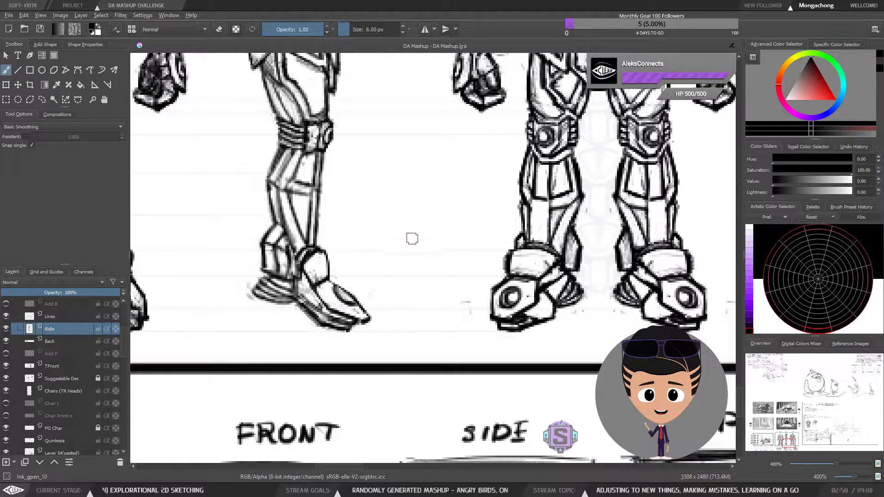
left_click_drag(513, 335, 606, 303)
left_click_drag(663, 306, 532, 314)
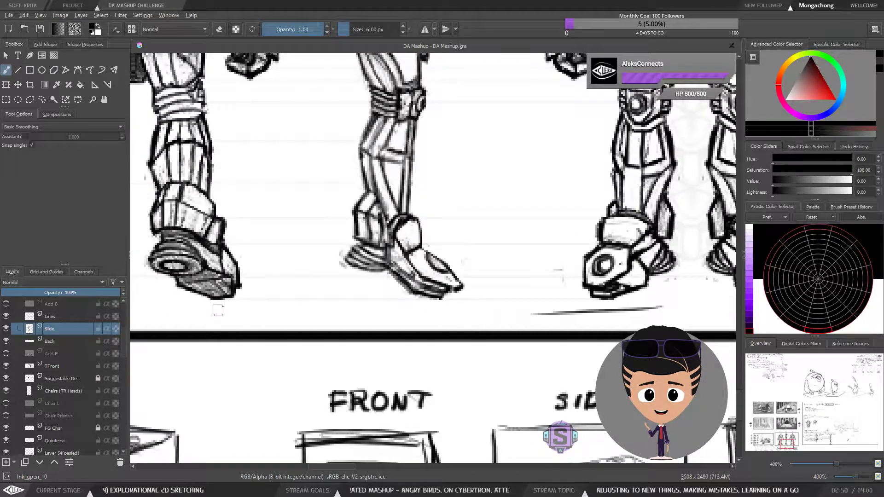
left_click_drag(194, 322, 307, 318)
key("ctrl+z")
key("ctrl+z")
left_click_drag(505, 262, 519, 278)
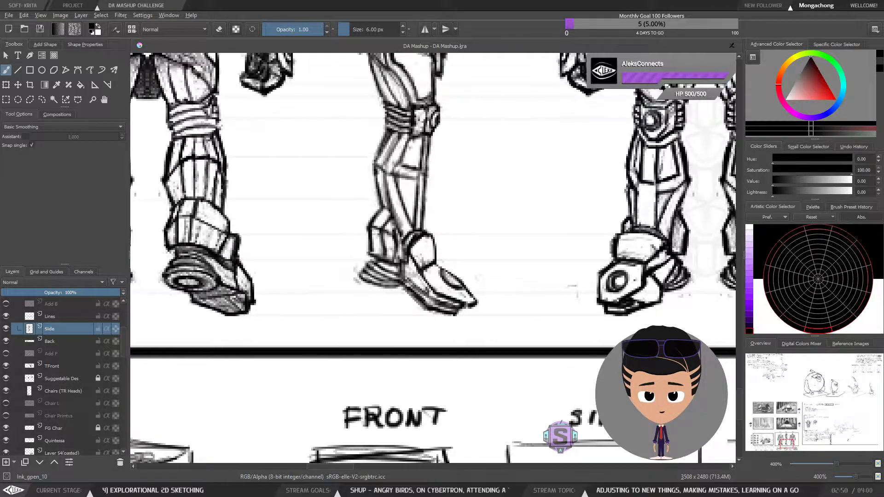
Try curved guide arrows running from the back and front figures' feet towards the side figure's foot.
left_click_drag(264, 322, 389, 315)
left_click_drag(358, 312, 385, 336)
key("ctrl+z")
key("ctrl+z")
left_click_drag(595, 321, 484, 311)
left_click_drag(491, 312, 478, 338)
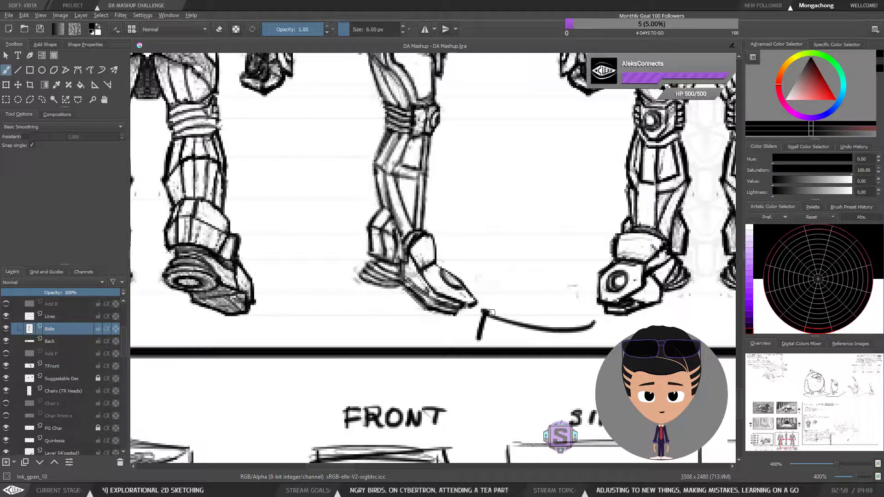
key("ctrl+z")
key("ctrl+z")
Rework the side figure's toe plate with a bolder, more rounded front contour around the oval.
key("ctrl+minus")
key("ctrl+minus")
key("ctrl+plus")
key("ctrl+plus")
mouse_move(464, 280)
left_mouse_down()
mouse_move(407, 292)
mouse_move(419, 315)
left_mouse_up()
key("e")
key("e")
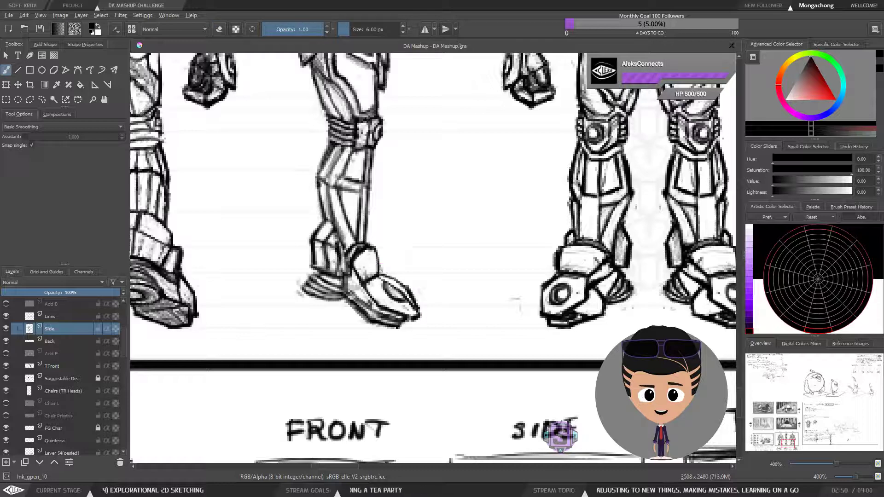
Touch up the front edge of the side figure's ankle guard and erase its stray inner lines.
mouse_move(378, 250)
left_mouse_down()
mouse_move(382, 271)
mouse_move(377, 261)
left_mouse_up()
key("e")
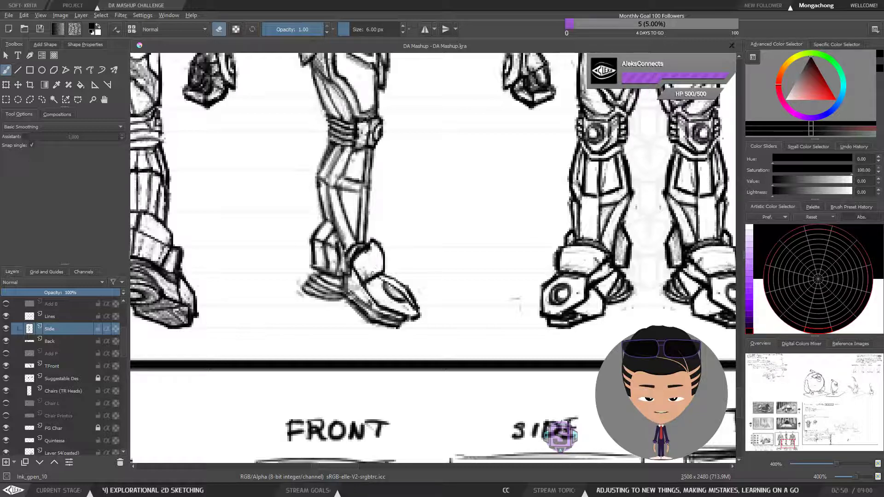
key("e")
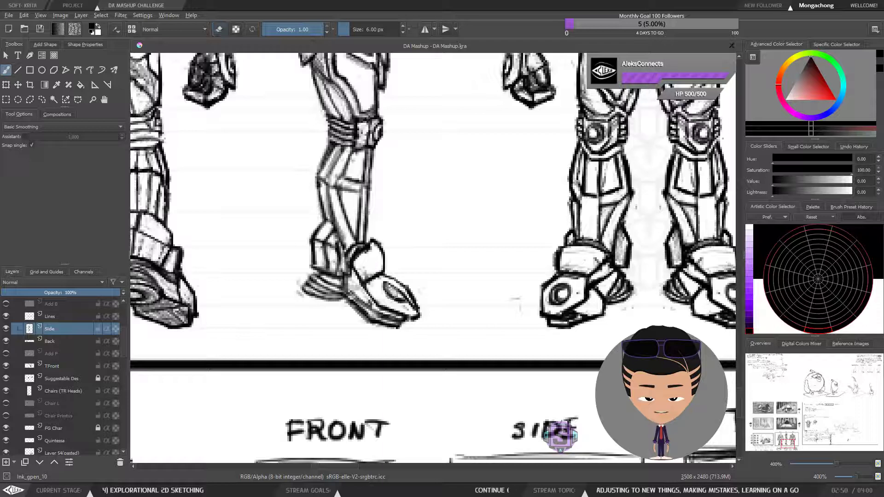
Redraw the oval detail on the side figure's toe plate and erase the old pointed toe-tip lines.
mouse_move(395, 283)
left_mouse_down()
mouse_move(387, 291)
mouse_move(390, 283)
mouse_move(397, 290)
left_mouse_up()
key("e")
key("e")
key("e")
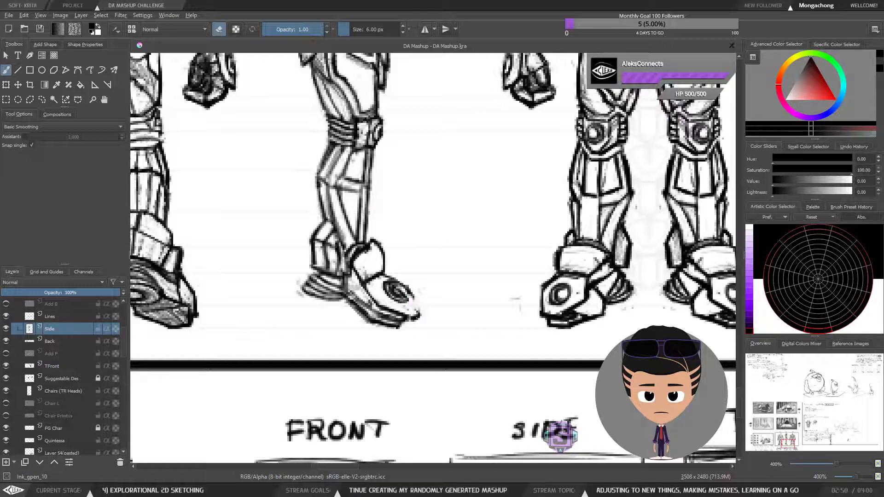
key("e")
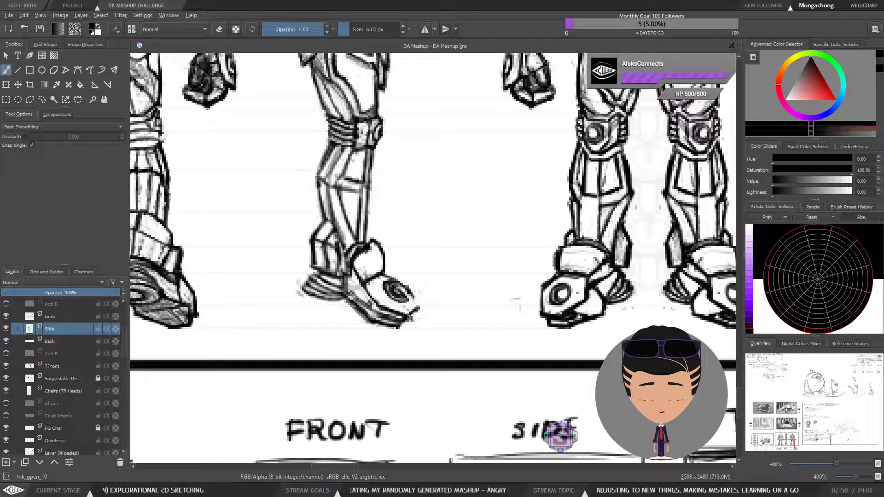
Redraw the front contour of the side figure's toe as a clean rounded outline.
key("e")
key("e")
left_click_drag(410, 312, 419, 307)
key("e")
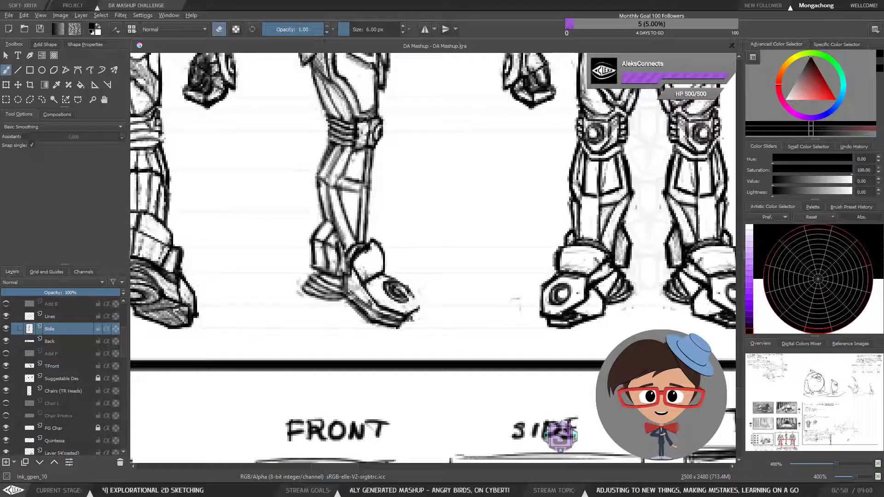
key("e")
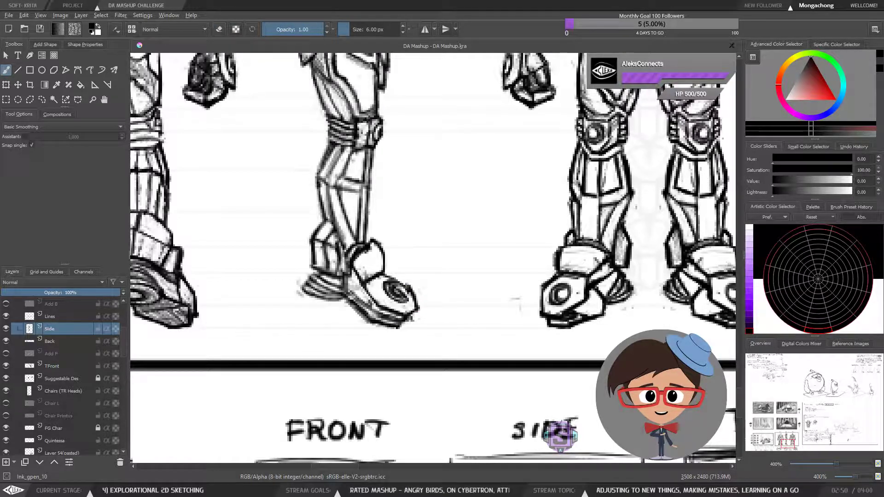
Trim the outer edge of the side figure's toe and darken the inside of its oval detail.
key("e")
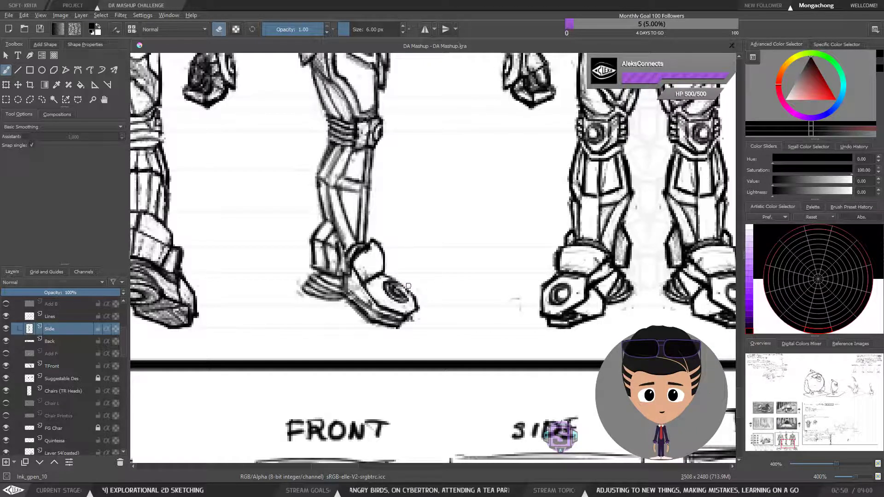
key("e")
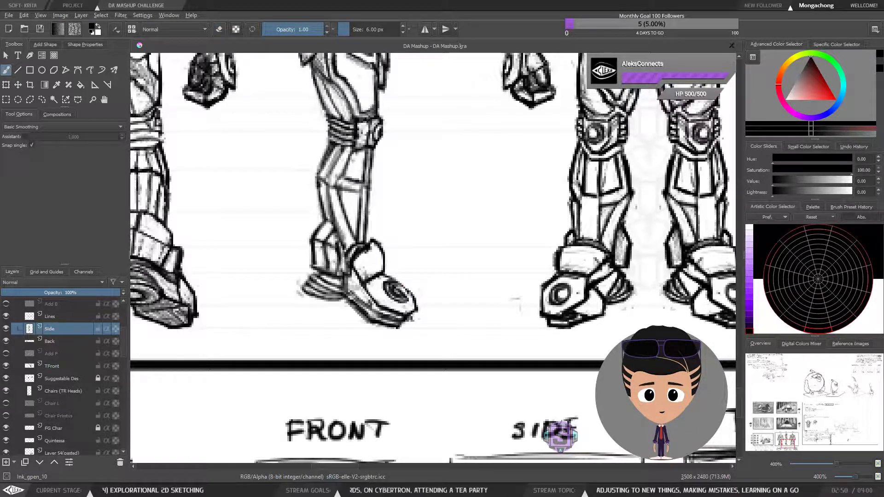
key("e")
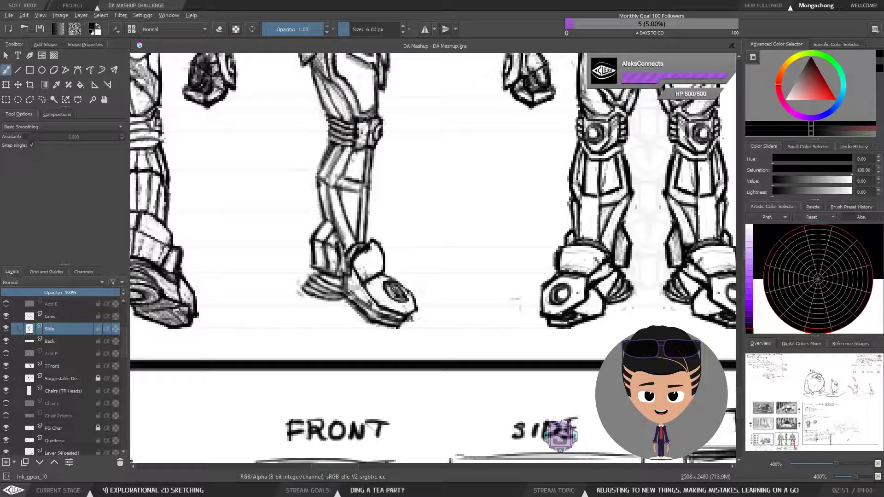
key("e")
left_click_drag(390, 290, 394, 293)
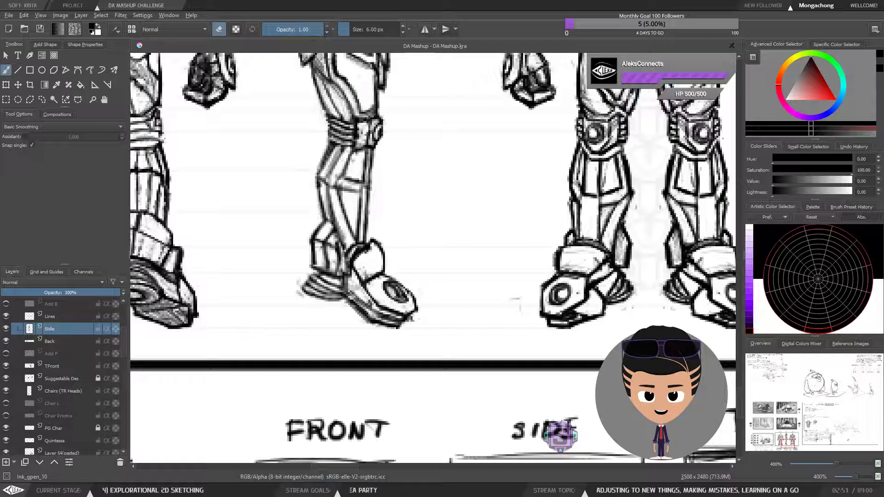
key("e")
Mirror the canvas view horizontally and compare the side figure's foot with the other figures' feet.
key("ctrl+minus")
key("ctrl+minus")
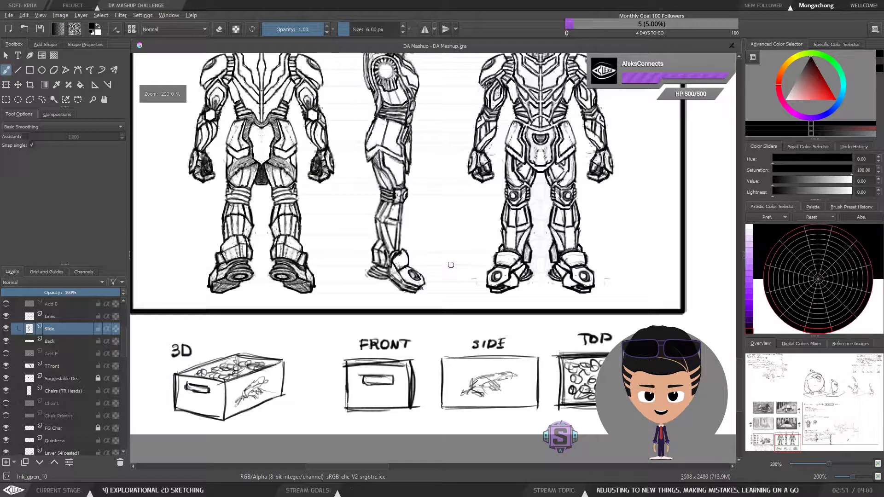
key("minus")
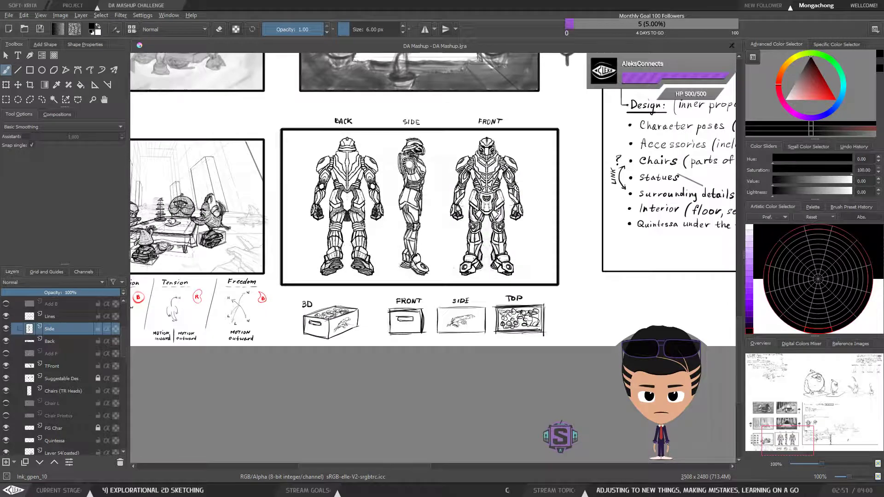
key("m")
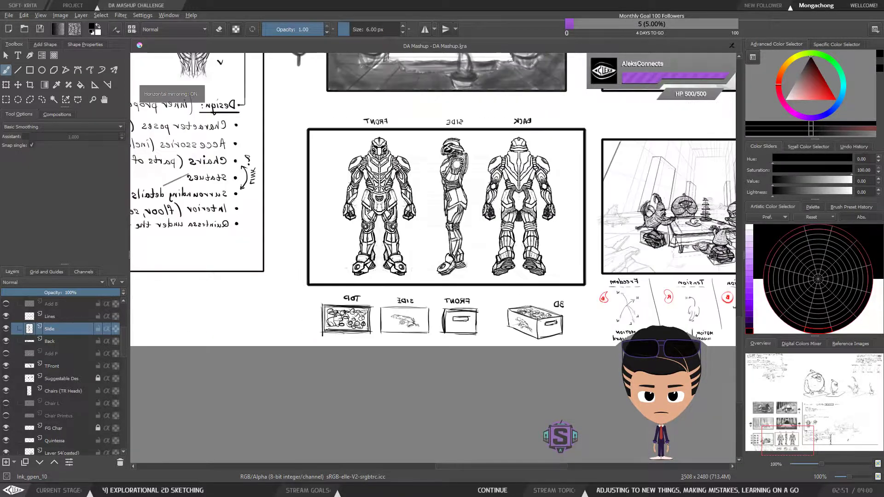
key("plus")
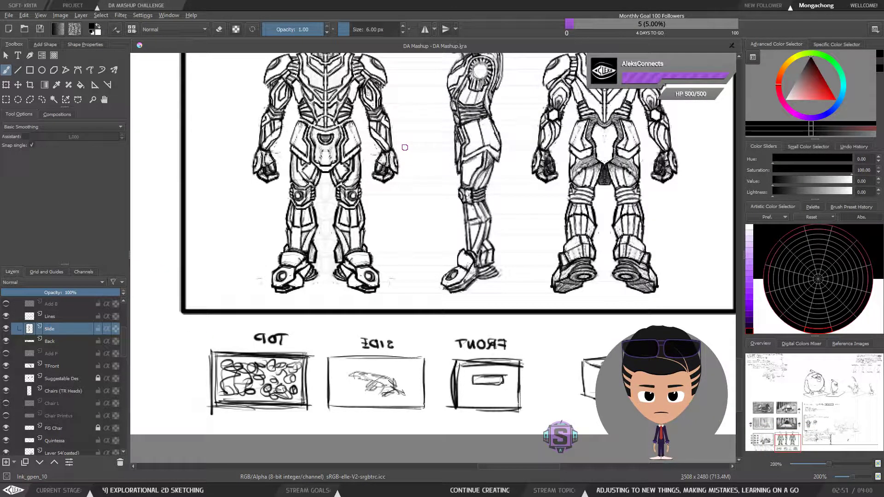
key("plus")
left_click_drag(502, 279, 556, 248)
Try fine 4 px strokes around the side figure's toe plate and undo them.
key("bracketleft")
key("bracketleft")
key("bracketleft")
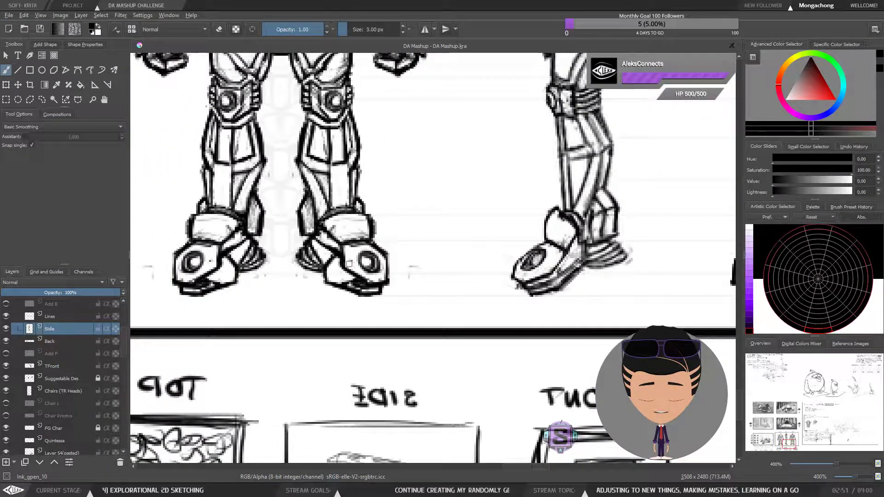
key("bracketleft")
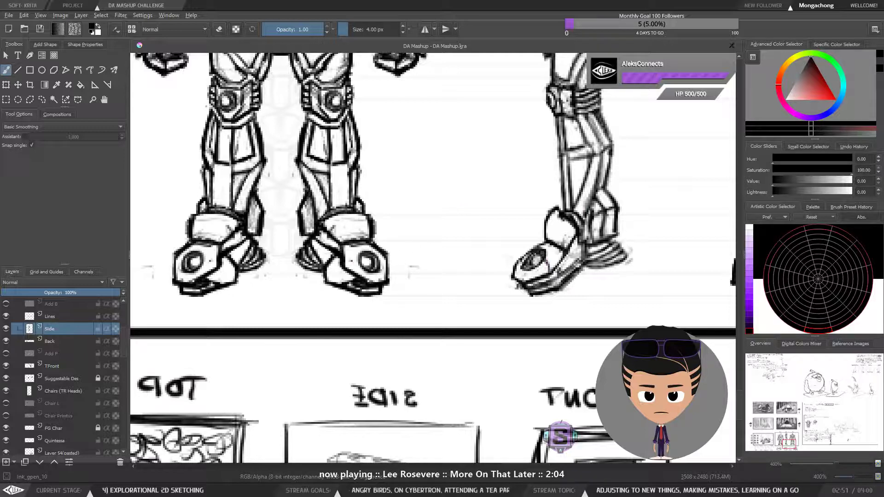
key("ctrl+z")
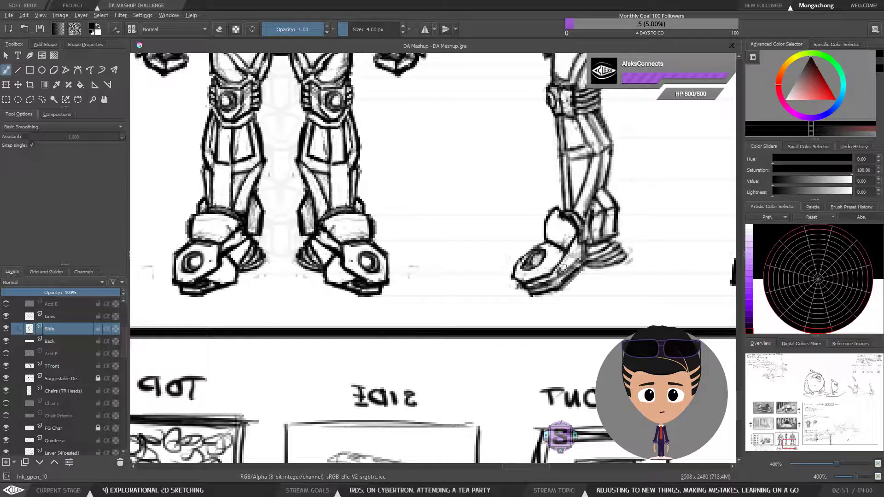
key("ctrl+minus")
key("ctrl+minus")
key("ctrl+plus")
key("ctrl+plus")
mouse_move(593, 256)
left_mouse_down()
mouse_move(465, 290)
mouse_move(448, 311)
mouse_move(454, 325)
mouse_move(463, 314)
mouse_move(414, 325)
mouse_move(403, 311)
mouse_move(408, 332)
left_mouse_up()
key("ctrl+z")
key("ctrl+z")
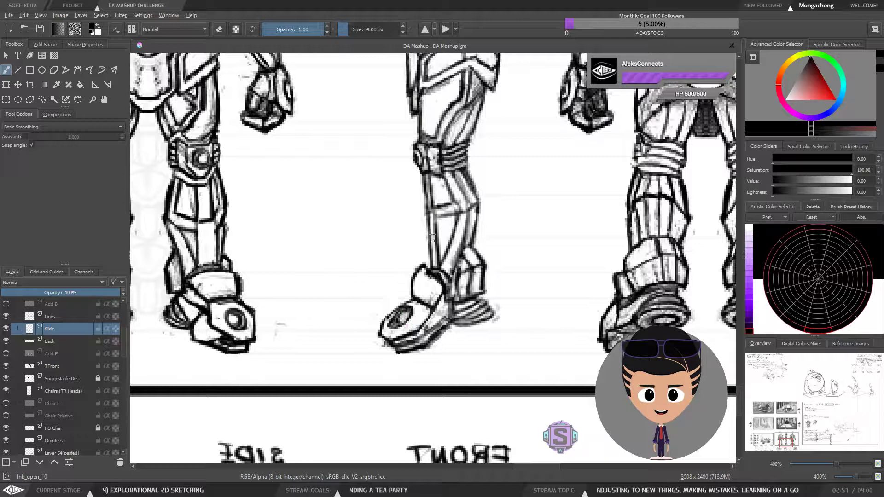
Clean the side figure's toe edge and rework the inner ring of its oval with the 4 px brush.
key("e")
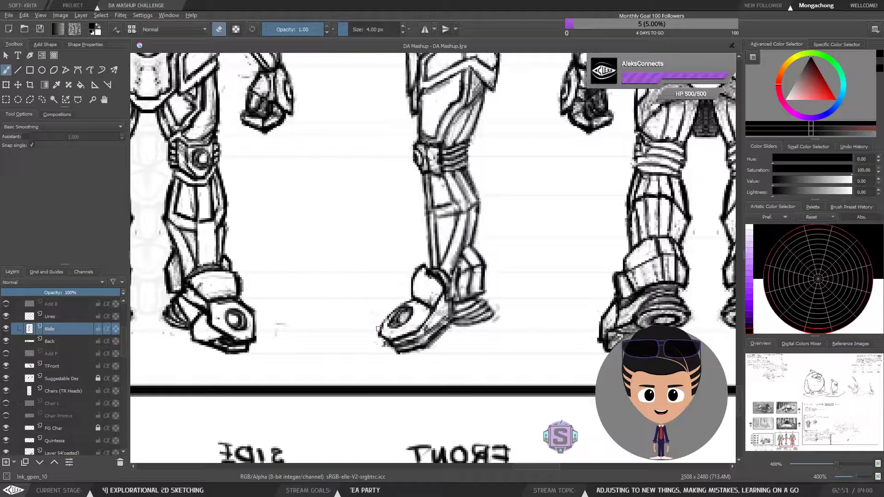
key("e")
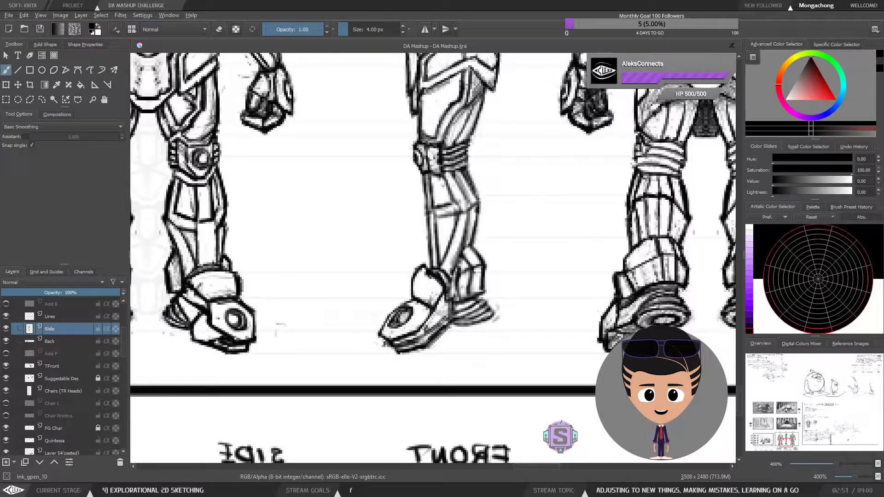
key("e")
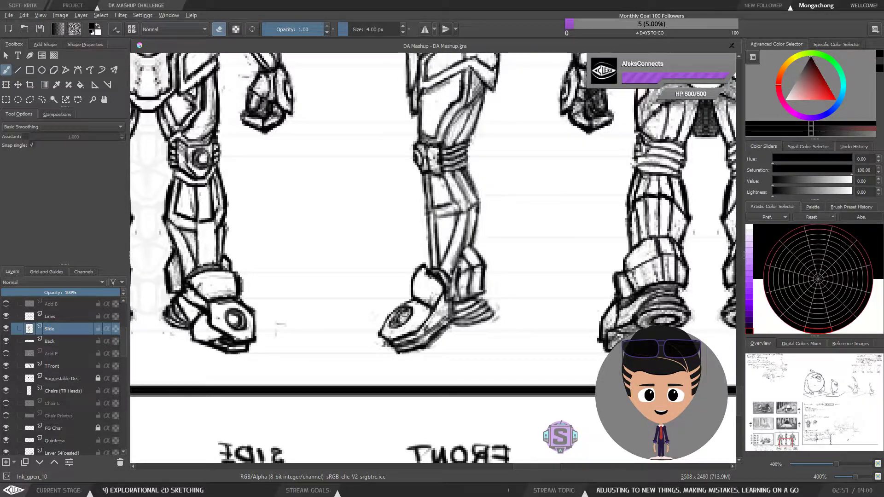
Examine the three turnaround figures in mirrored and normal view, comparing the side figure's proportions and foot with the others.
key("ctrl+minus")
key("ctrl+minus")
key("plus")
key("plus")
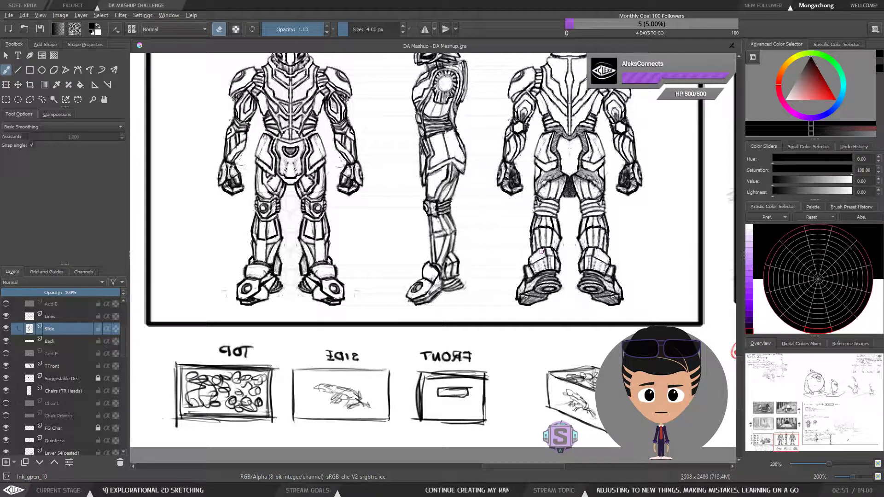
key("ctrl+minus")
key("ctrl+plus")
left_click_drag(462, 219, 422, 284)
key("m")
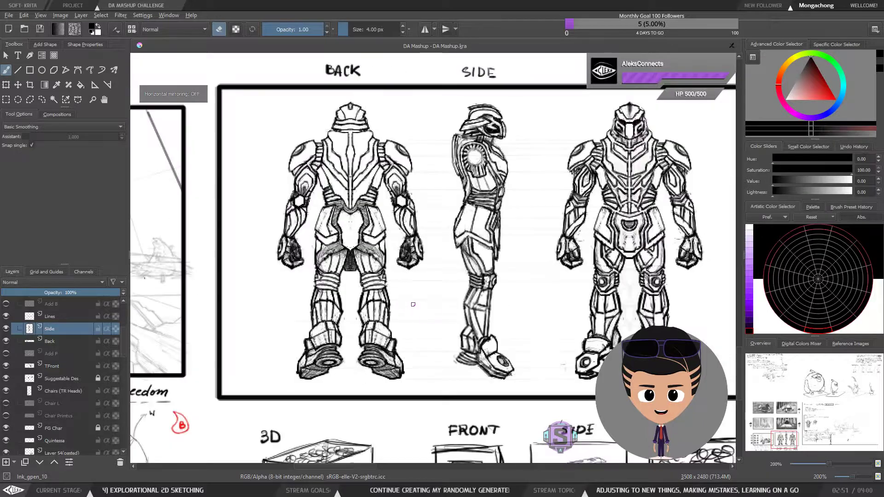
key("m")
key("m")
key("m")
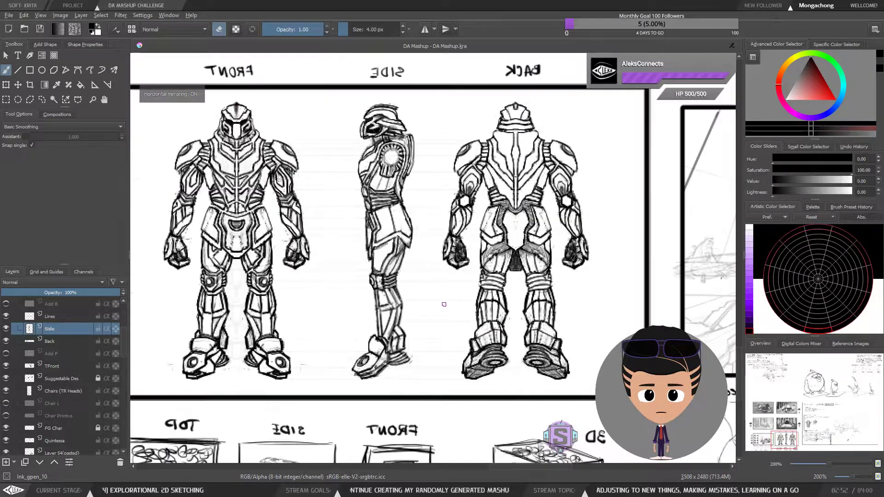
key("1")
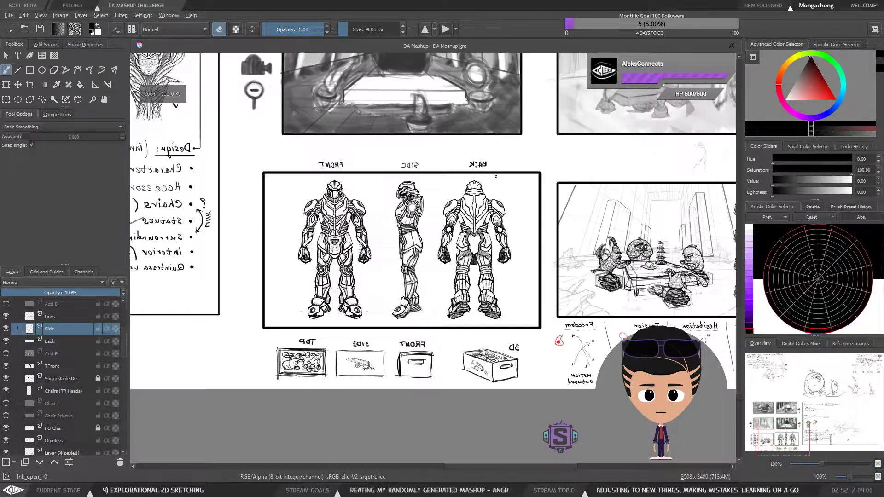
key("m")
key("m")
key("m")
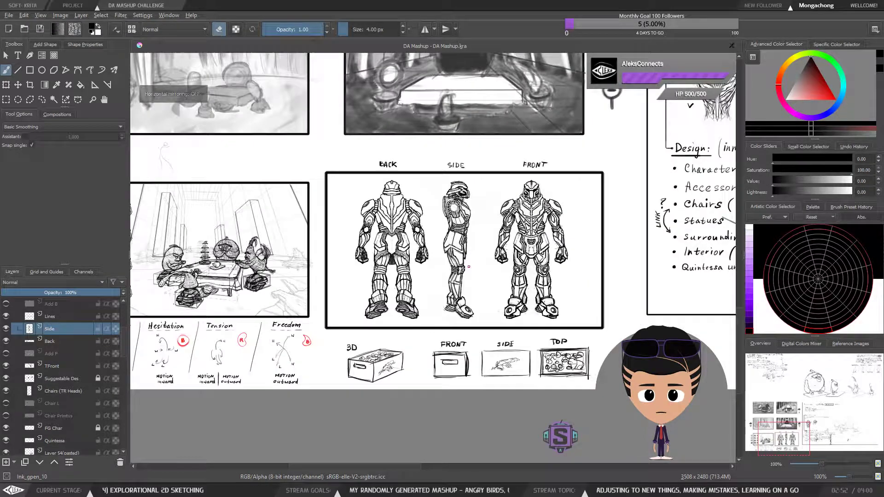
key("ctrl+plus")
key("ctrl+plus")
left_click_drag(548, 267, 487, 289)
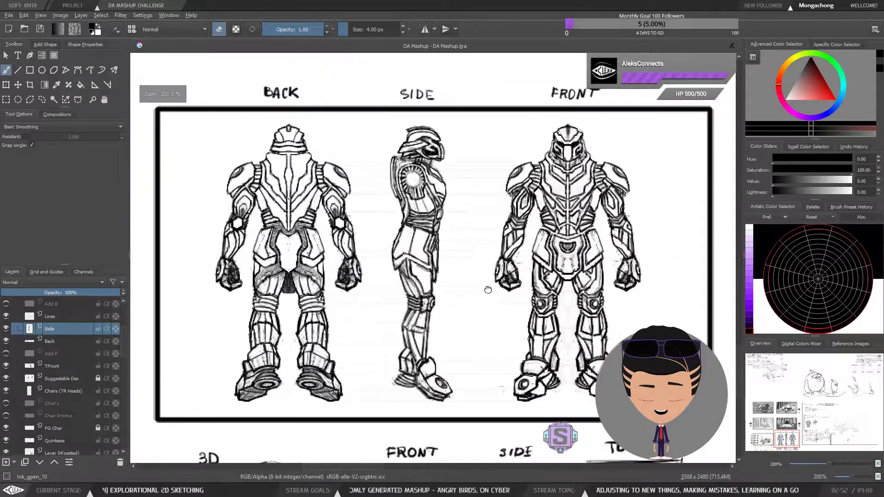
Show the Add F and Add B layers with the front and back figures' hanging hip plates.
left_click(6, 354)
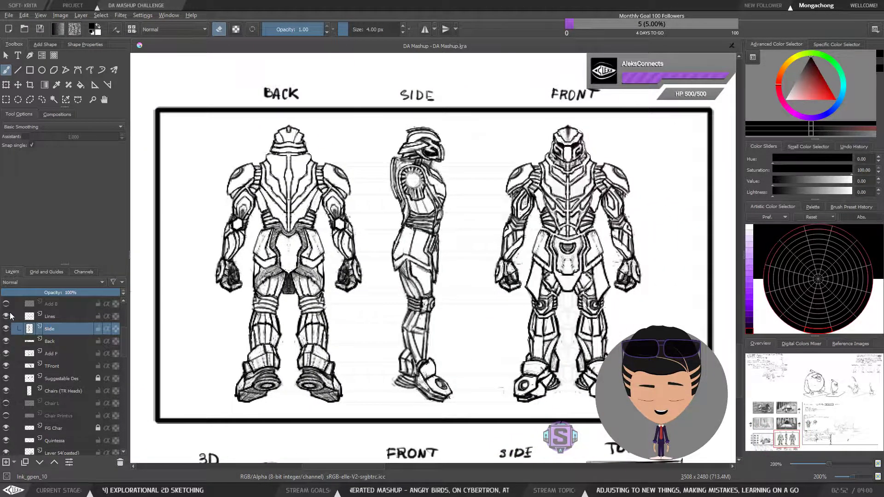
left_click(6, 304)
key("ctrl+minus")
key("ctrl+plus")
key("ctrl+plus")
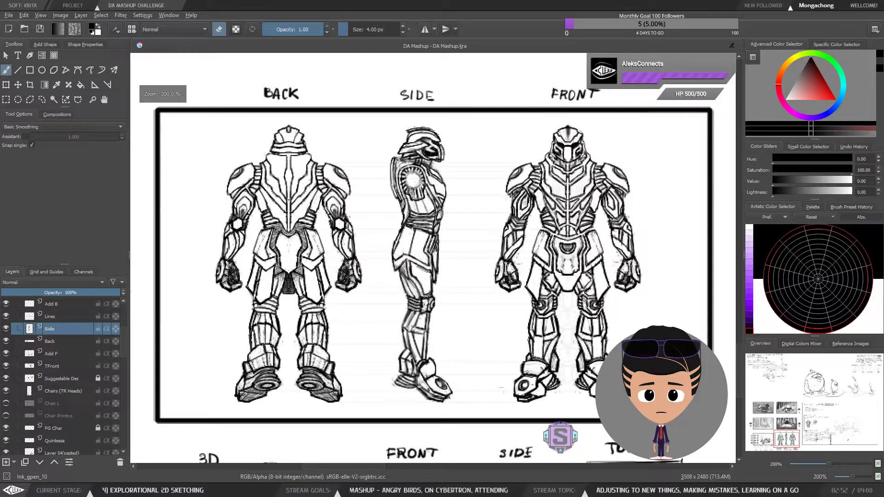
Add a new paint layer above the Side layer and reduce the brush size to 2 px.
left_click_drag(446, 290, 425, 251)
key("ctrl+minus")
key("ctrl+minus")
key("ctrl+plus")
key("ctrl+plus")
left_click_drag(410, 281, 459, 252)
key("bracketleft")
key("bracketleft")
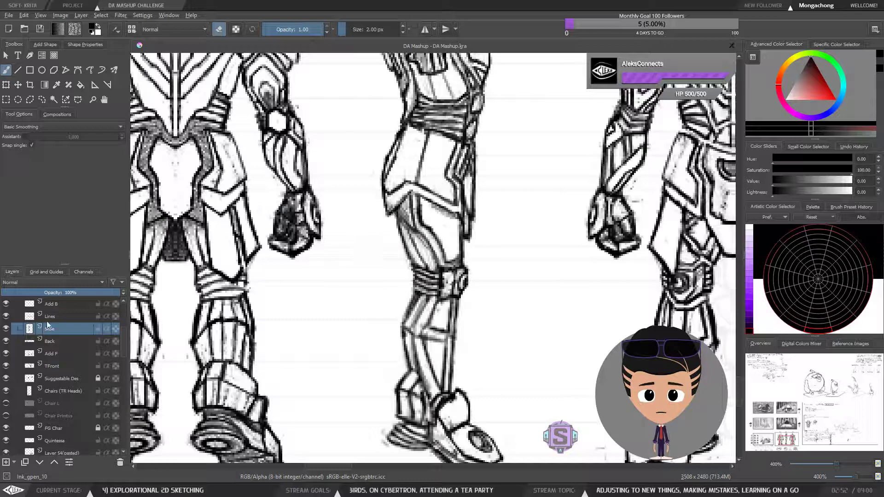
left_click(6, 462)
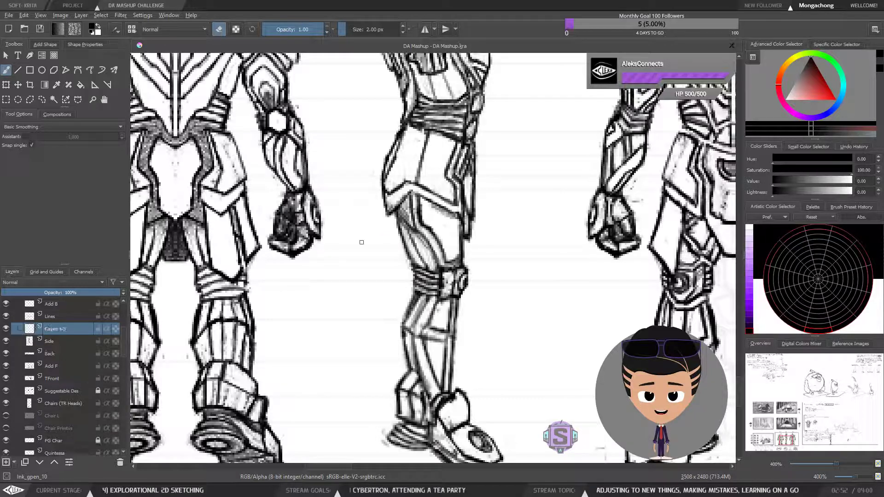
Draw the straight rear edge and pointed lower tip of a hanging plate below the side figure's hip.
left_click_drag(397, 198, 419, 192)
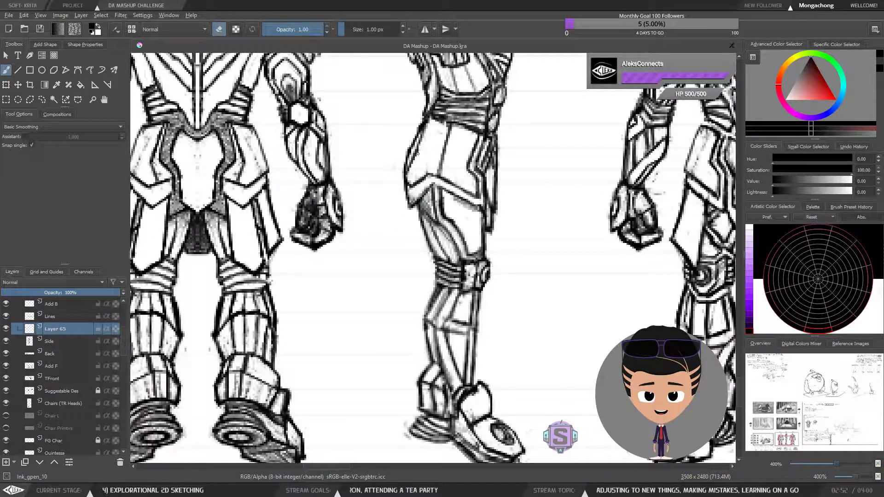
key("e")
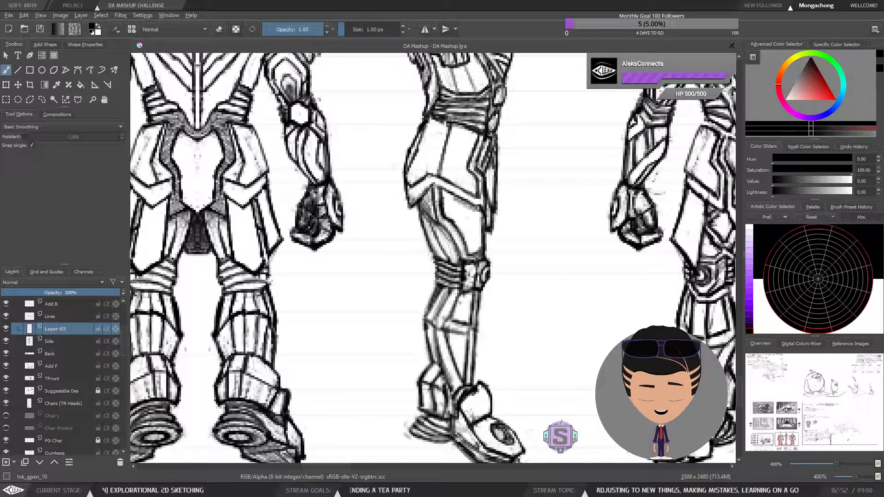
left_click_drag(405, 192, 403, 242)
key("ctrl+z")
left_click_drag(406, 195, 404, 259)
key("]")
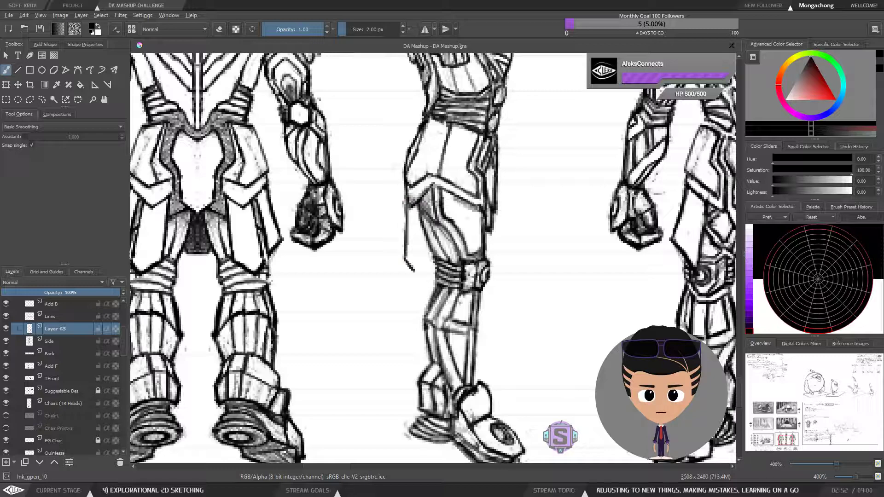
left_click_drag(422, 257, 413, 272)
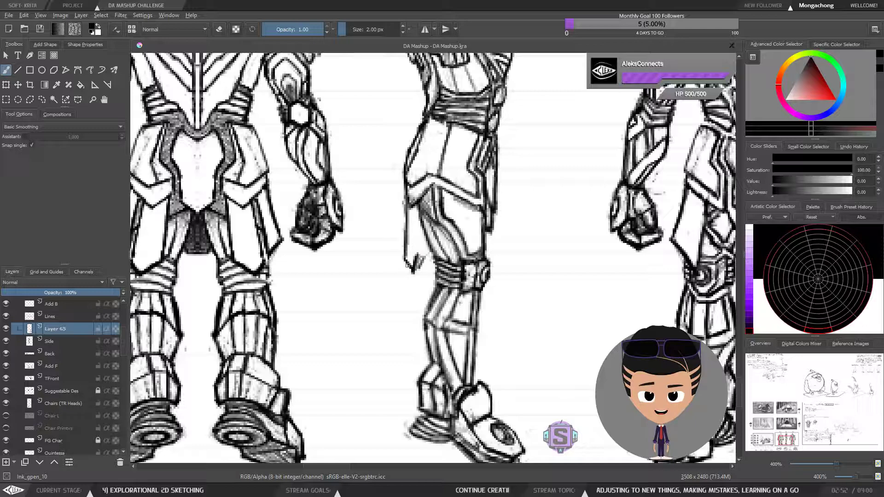
Add the narrow rear plate's inner edge and a second parallel line over the back of the thigh with the 2 px brush.
left_click_drag(417, 210, 423, 257)
key("e")
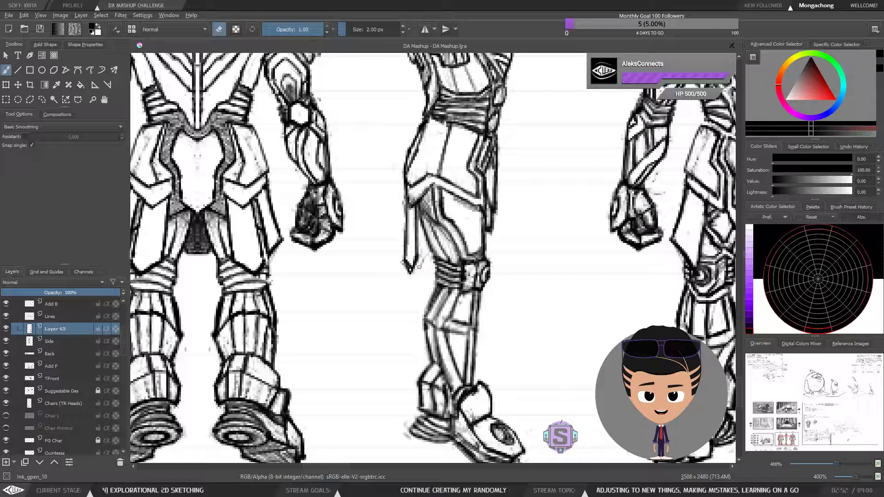
key("e")
left_click_drag(420, 199, 423, 252)
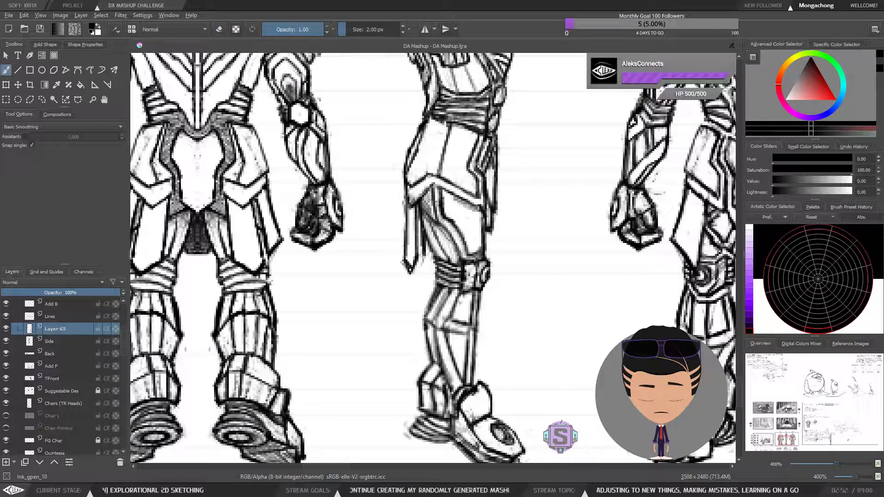
Draw the hanging plate's slanted lower edge across the side figure's thigh and erase its stray ends.
mouse_move(443, 236)
left_mouse_down()
mouse_move(425, 253)
mouse_move(442, 238)
mouse_move(402, 255)
mouse_move(413, 249)
mouse_move(370, 242)
mouse_move(420, 235)
left_mouse_up()
scroll(449, 234, "down", 2)
scroll(402, 255, "up", 2)
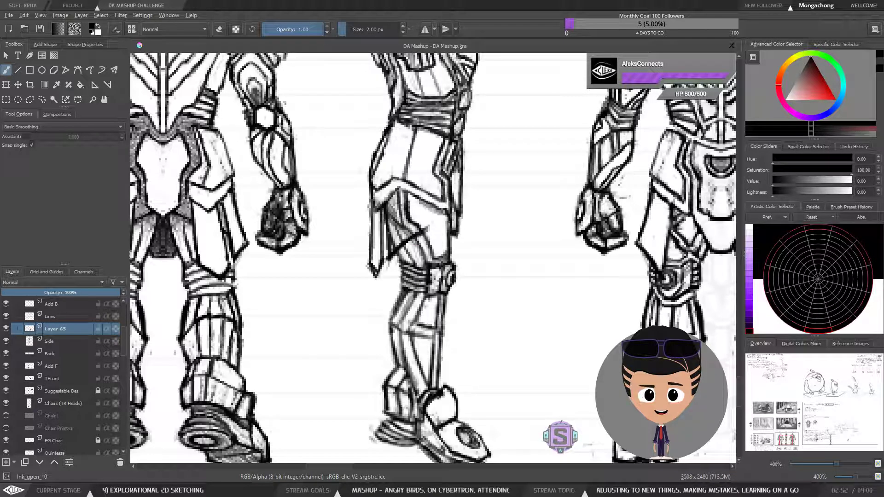
key("e")
mouse_move(422, 232)
left_mouse_down()
mouse_move(390, 247)
mouse_move(434, 241)
mouse_move(426, 245)
left_mouse_up()
key("e")
mouse_move(439, 211)
left_mouse_down()
mouse_move(435, 233)
mouse_move(387, 248)
mouse_move(386, 226)
mouse_move(384, 257)
left_mouse_up()
key("e")
Thicken the vertical edge beside the narrow rear strip of the side figure's hanging plate.
key("e")
left_click_drag(382, 233, 382, 258)
left_click_drag(381, 211, 382, 258)
key("e")
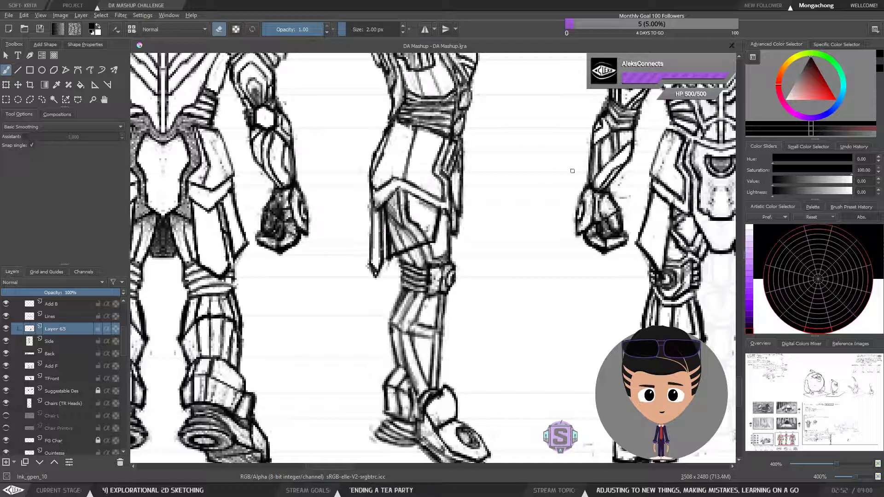
key("e")
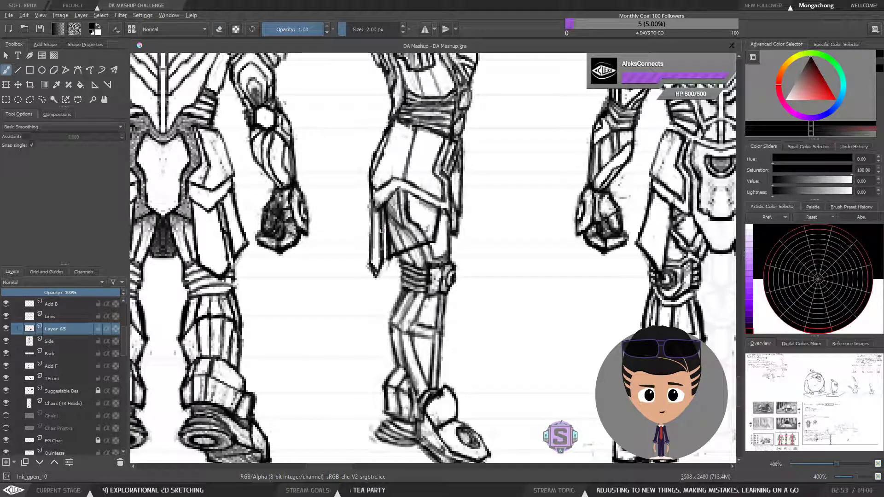
Paint over the thigh lines inside the hanging plate with white, using a 6 px brush.
key("x")
key("bracketright")
key("bracketright")
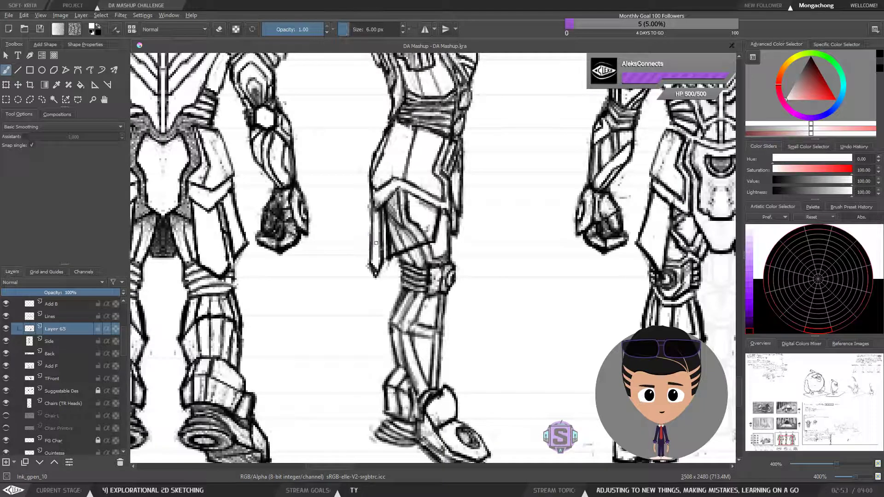
mouse_move(375, 245)
left_mouse_down()
mouse_move(390, 233)
mouse_move(391, 206)
mouse_move(414, 243)
mouse_move(393, 199)
mouse_move(417, 214)
mouse_move(401, 214)
mouse_move(407, 238)
mouse_move(432, 215)
mouse_move(413, 196)
left_mouse_up()
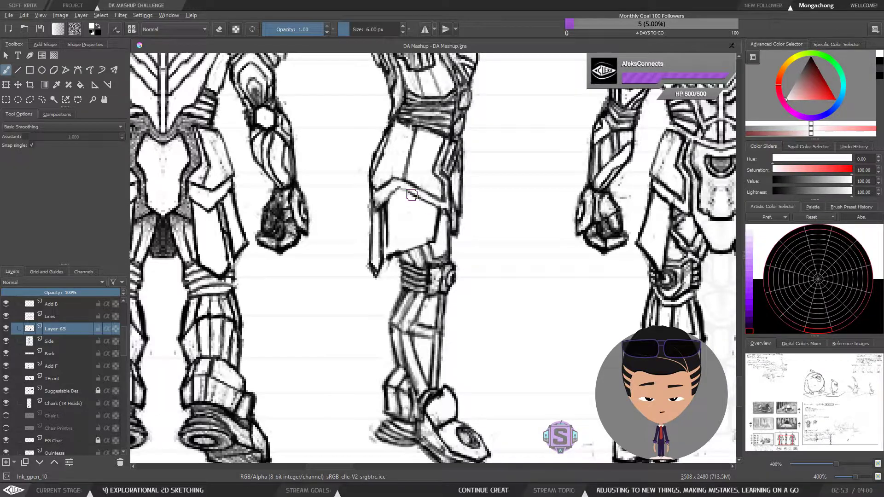
Draw black vertical panel lines down the middle of the side figure's hanging plate with the 6 px brush.
key("minus")
key("minus")
key("minus")
key("minus")
key("plus")
key("plus")
key("plus")
key("plus")
mouse_move(410, 251)
left_mouse_down()
mouse_move(524, 248)
mouse_move(414, 304)
left_mouse_up()
key("e")
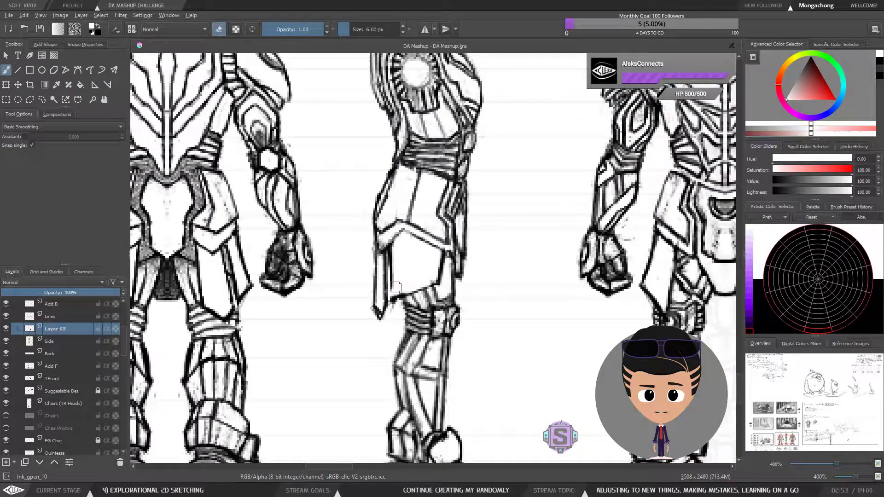
key("e")
key("x")
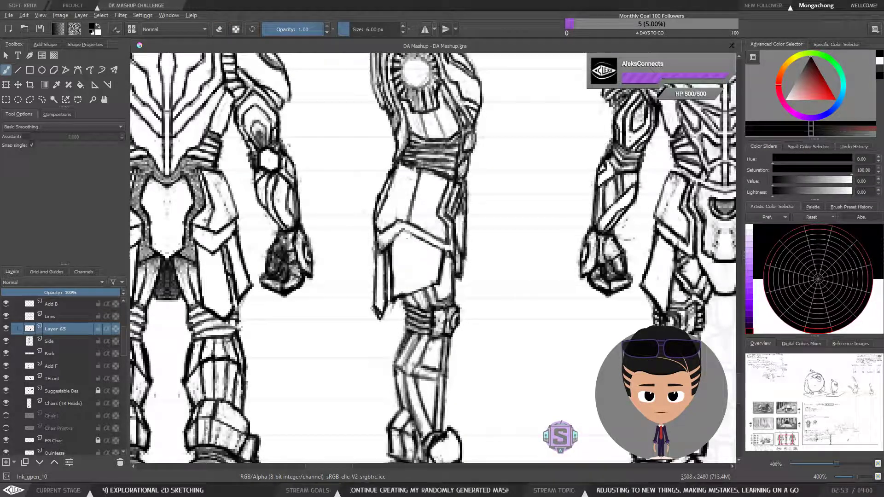
left_click_drag(408, 240, 407, 278)
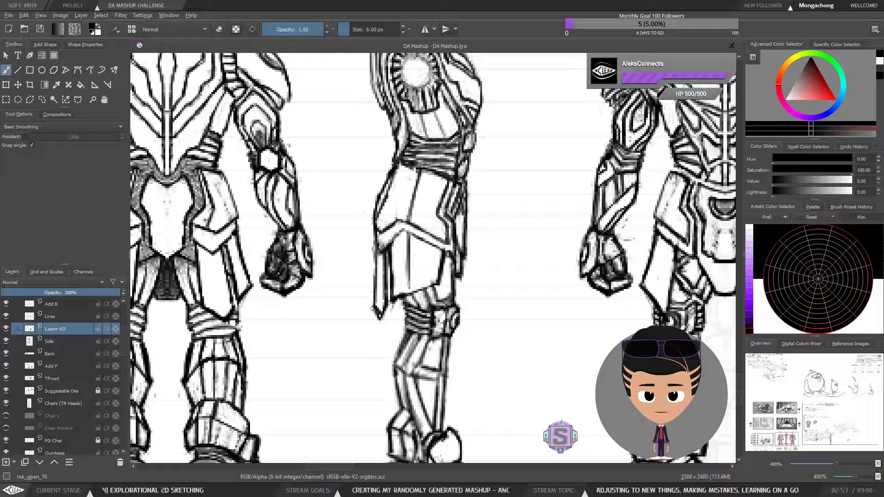
key("e")
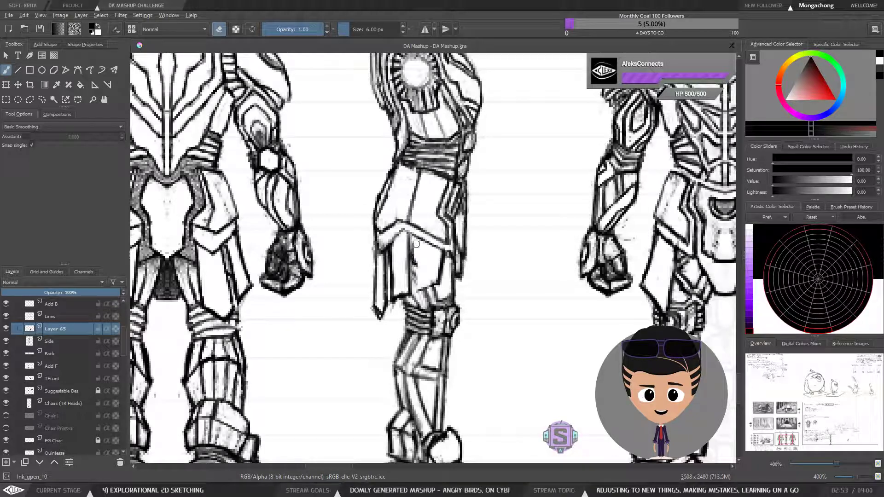
key("e")
mouse_move(417, 240)
left_mouse_down()
mouse_move(417, 290)
mouse_move(435, 287)
left_mouse_up()
Draw a dark line from the front of the side figure's hanging plate down to the knee joint.
scroll(450, 244, "down", 4)
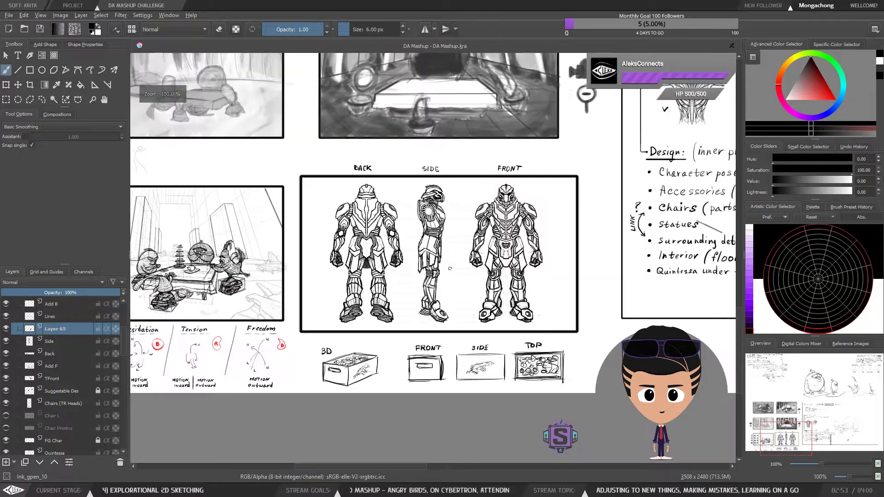
scroll(503, 291, "up", 4)
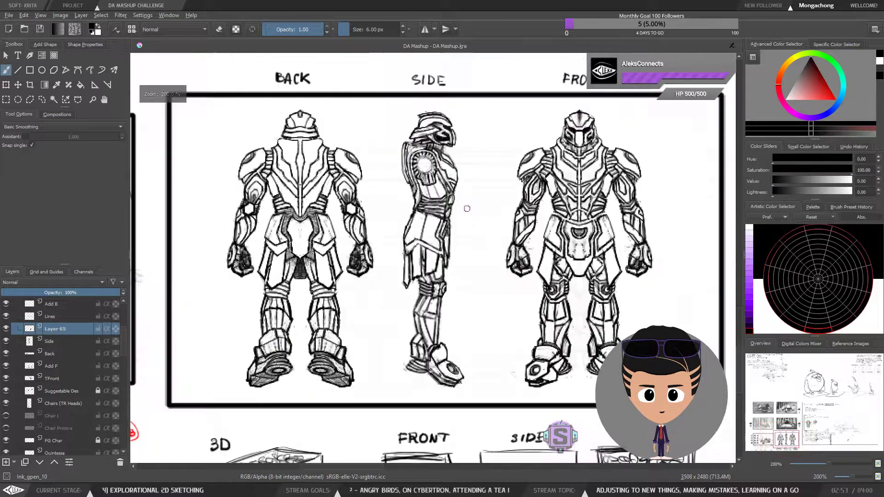
left_click_drag(437, 285, 400, 259)
key("e")
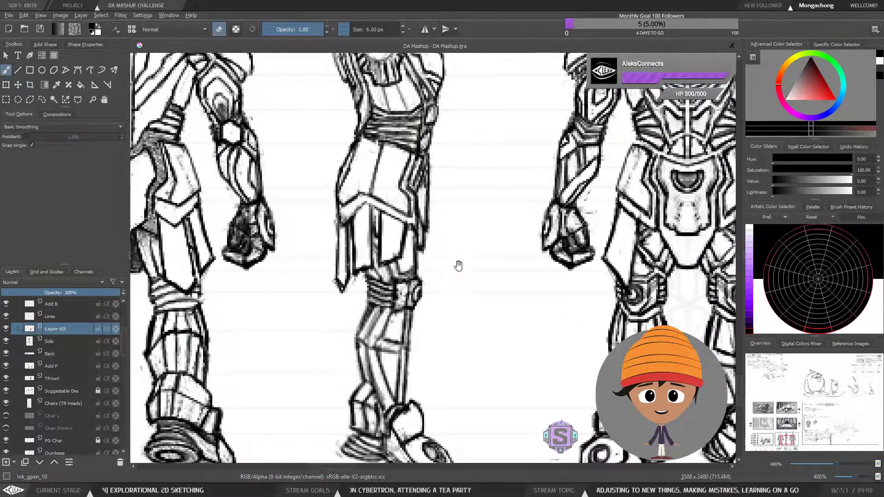
left_click_drag(458, 263, 399, 246)
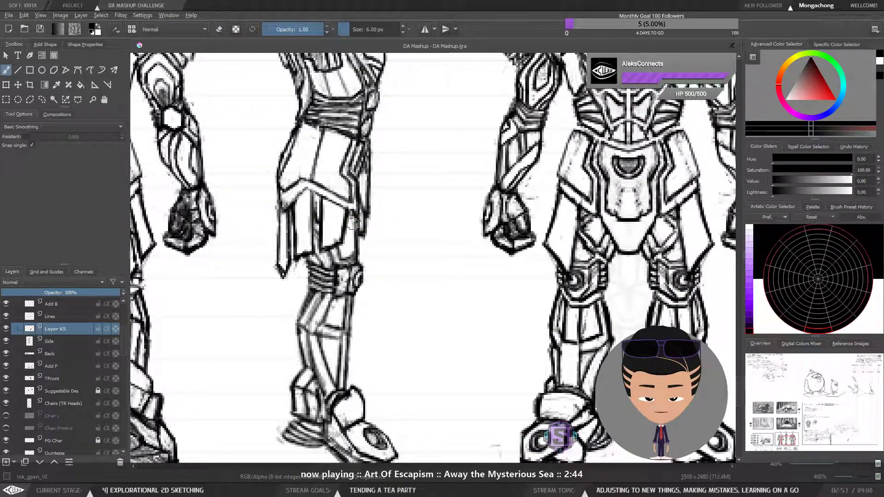
key("e")
mouse_move(353, 217)
left_mouse_down()
mouse_move(346, 252)
mouse_move(360, 278)
left_mouse_up()
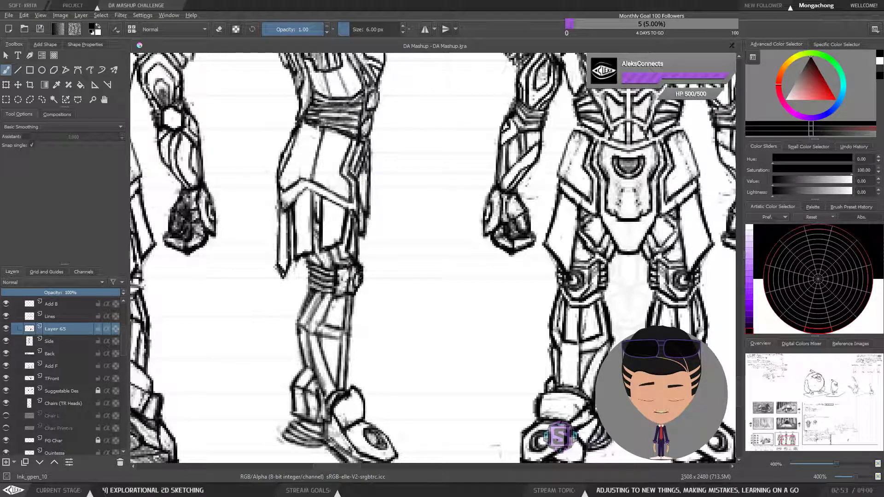
left_click_drag(366, 241, 362, 278)
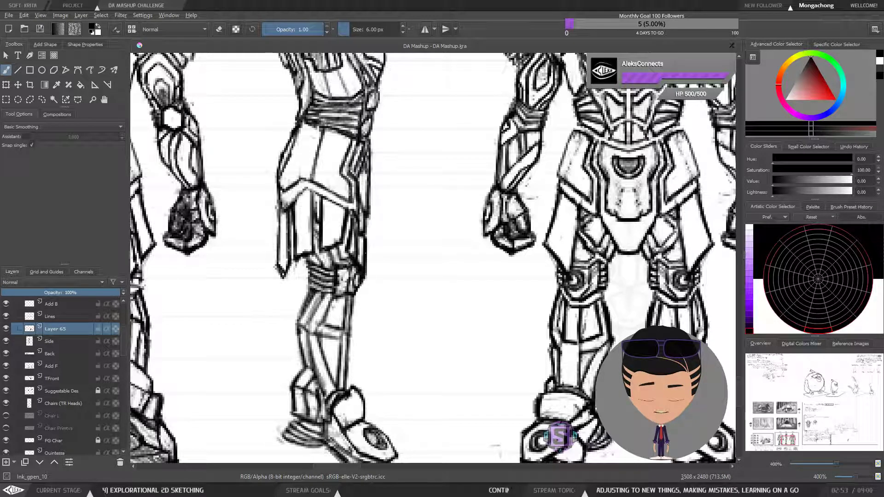
key("x")
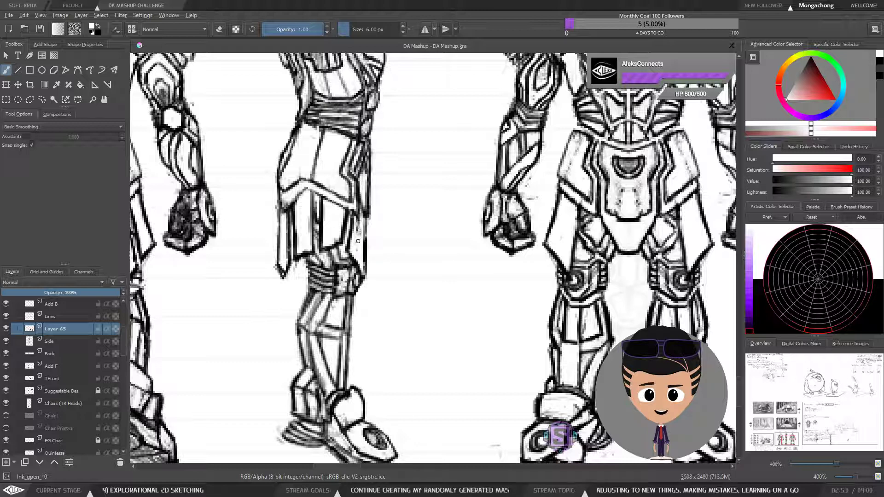
key("e")
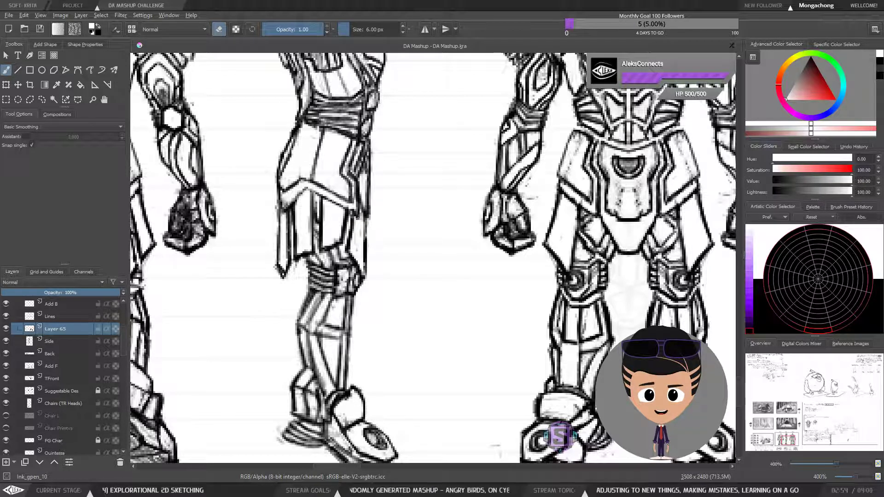
key("e")
key("ctrl+z")
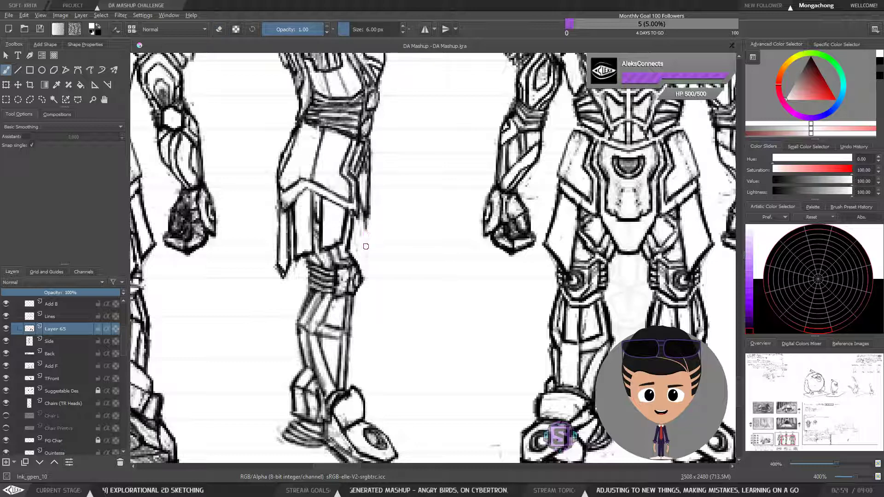
key("ctrl+z")
key("ctrl+z")
key("ctrl+z")
key("ctrl+z")
key("ctrl+z")
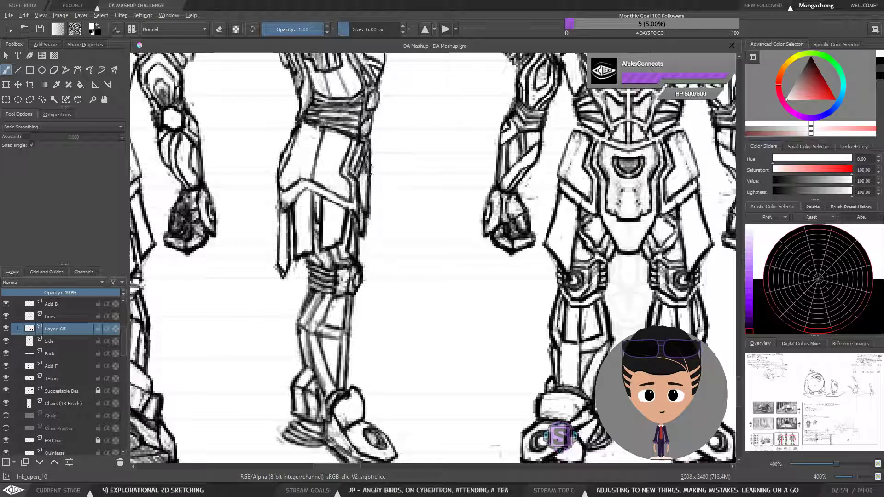
Clear the dark slanted line near the front edge of the side figure's hanging plate.
key("e")
key("e")
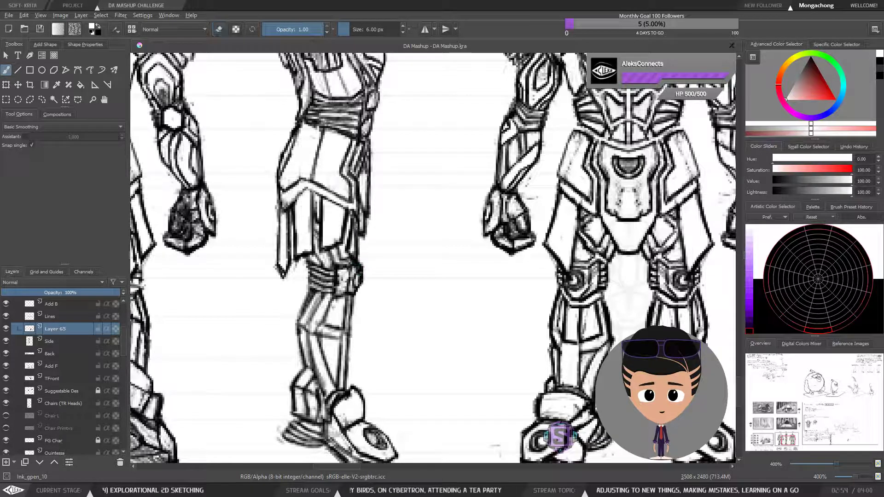
key("x")
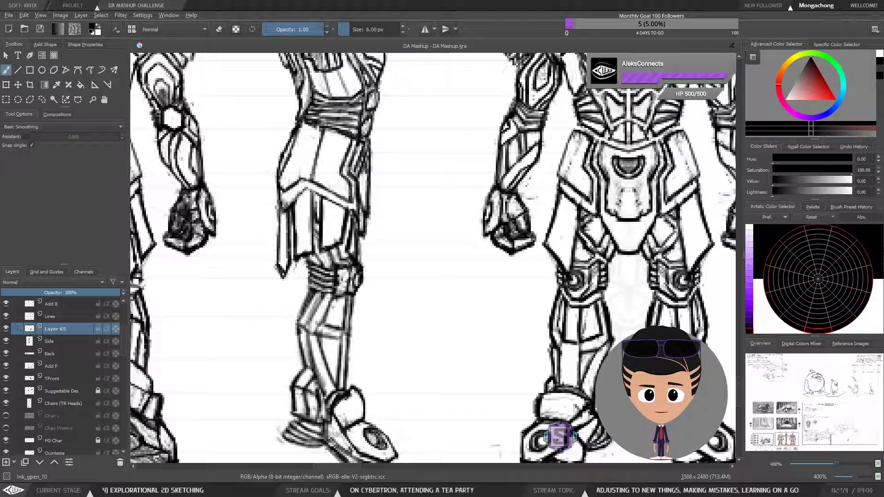
key("e")
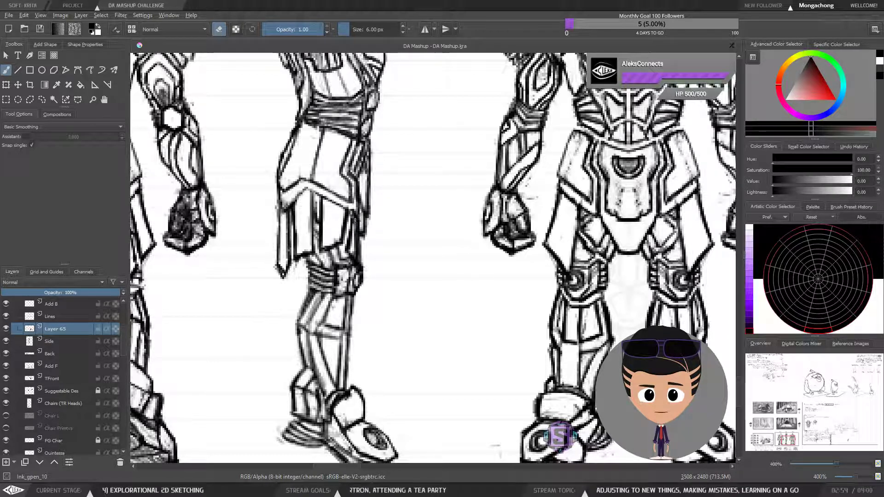
key("x")
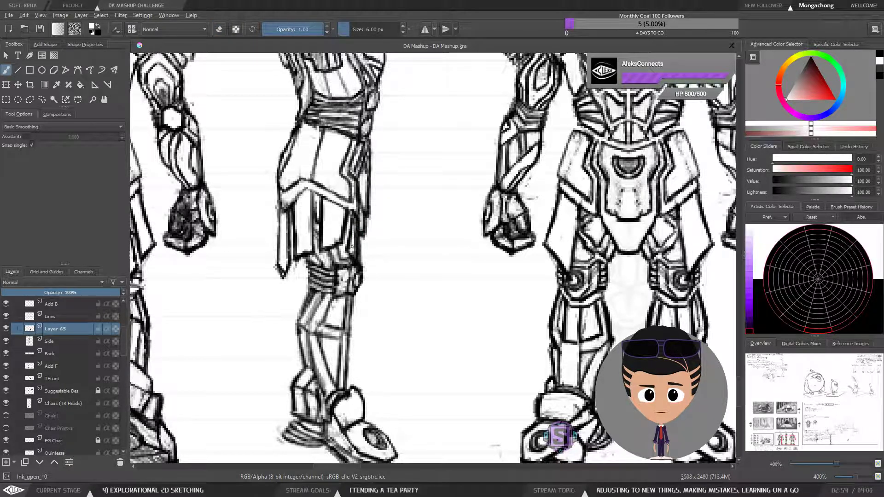
key("e")
mouse_move(354, 249)
left_mouse_down()
mouse_move(359, 267)
mouse_move(346, 207)
left_mouse_up()
key("e")
key("x")
key("e")
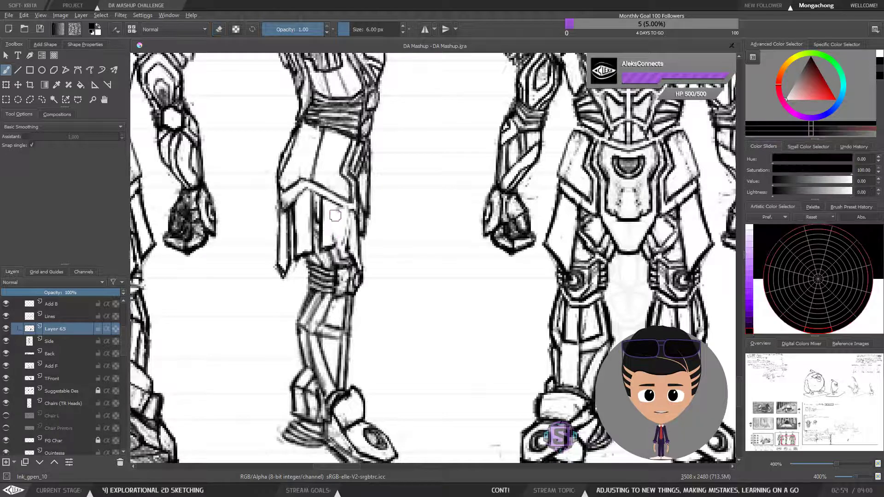
Add another vertical panel line to the front part of the hanging plate and clean the area beside it with white.
left_click_drag(335, 218, 335, 204)
key("e")
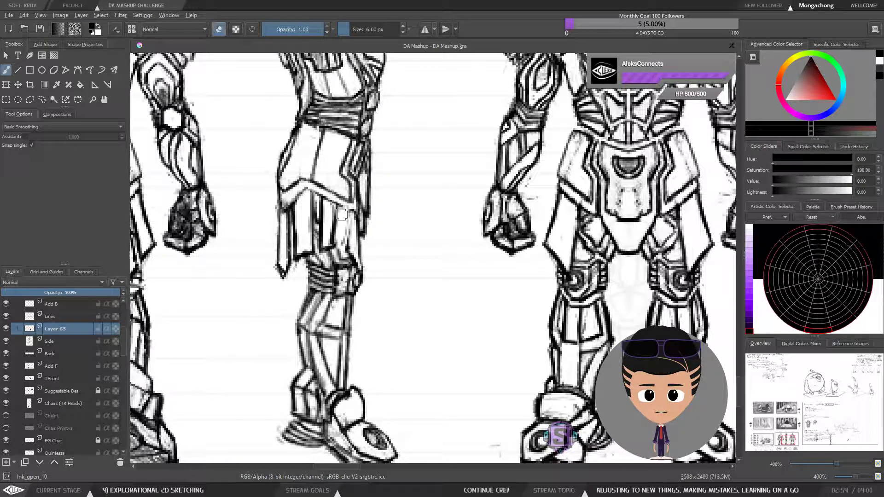
key("x")
key("e")
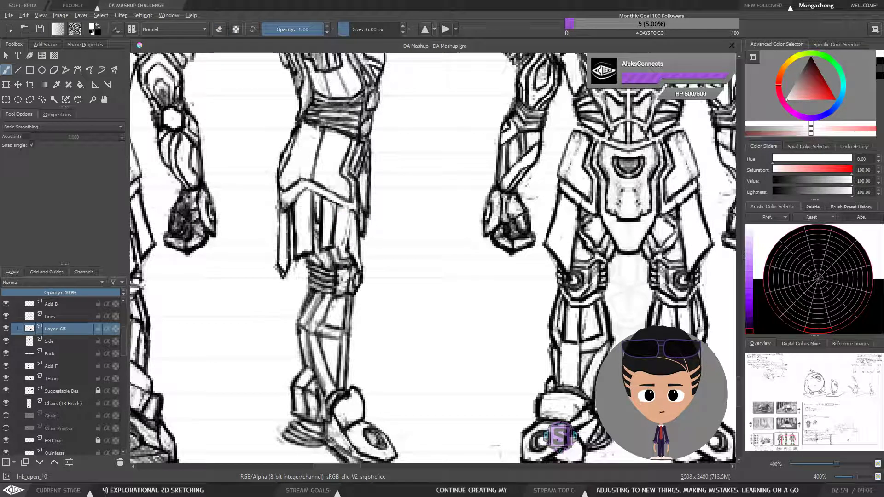
key("e")
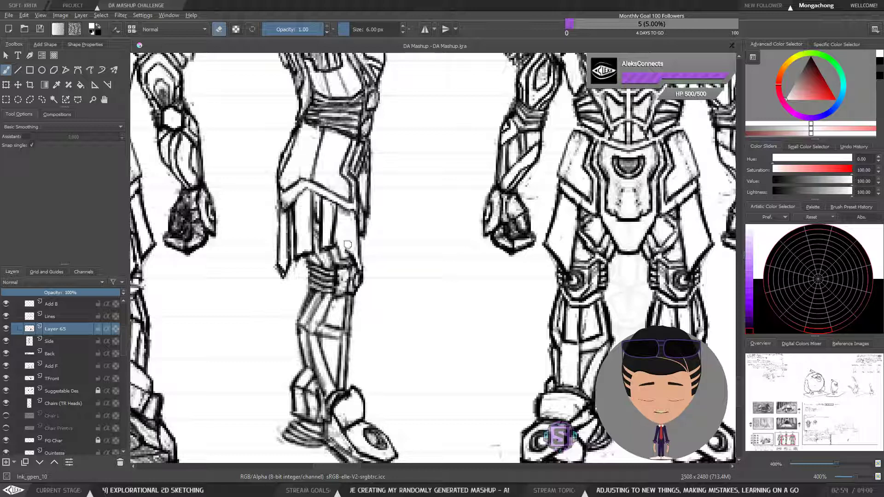
key("e")
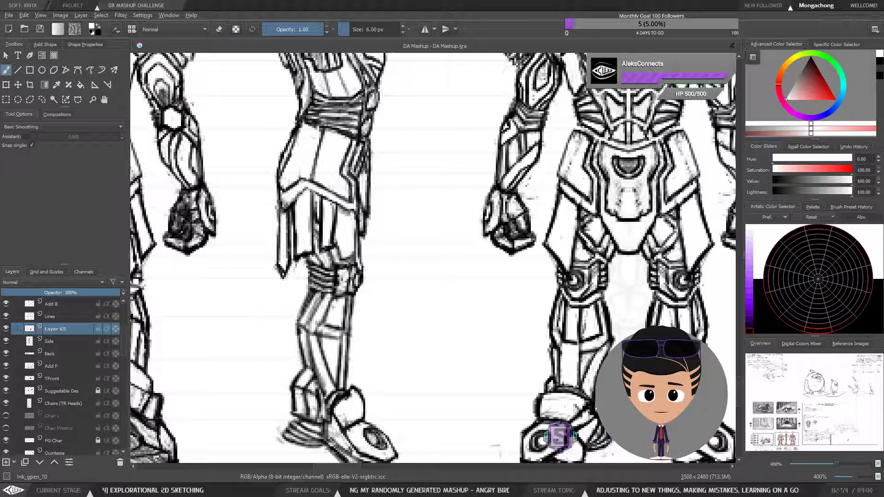
key("x")
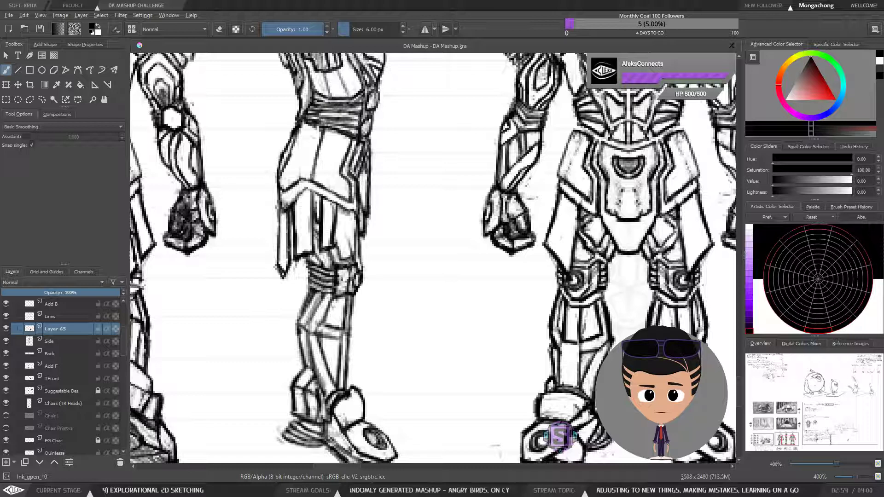
Select the drawn hanging plate on the side figure's hip and delete it from Layer 65.
mouse_move(345, 239)
left_mouse_down()
mouse_move(338, 190)
mouse_move(332, 242)
left_mouse_up()
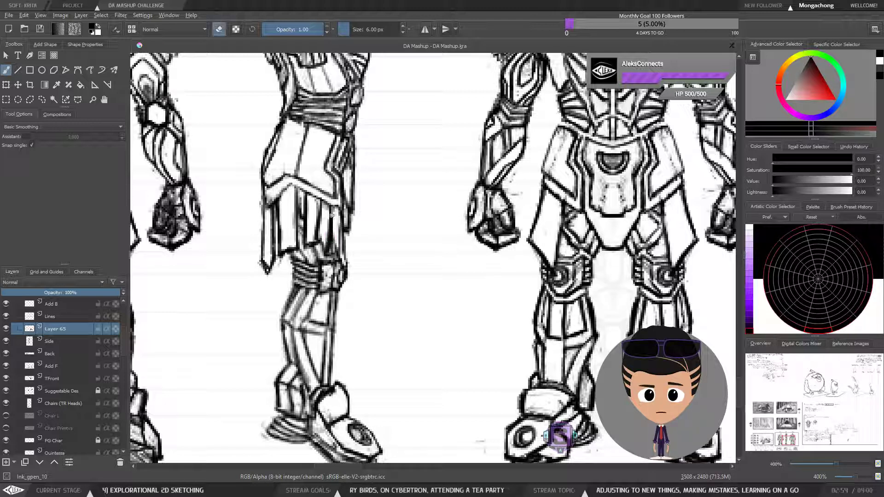
key("x")
key("e")
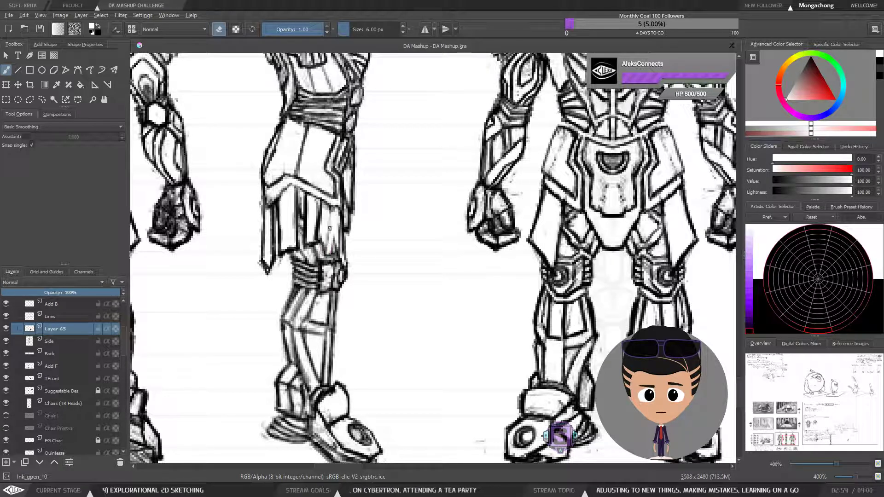
key("minus")
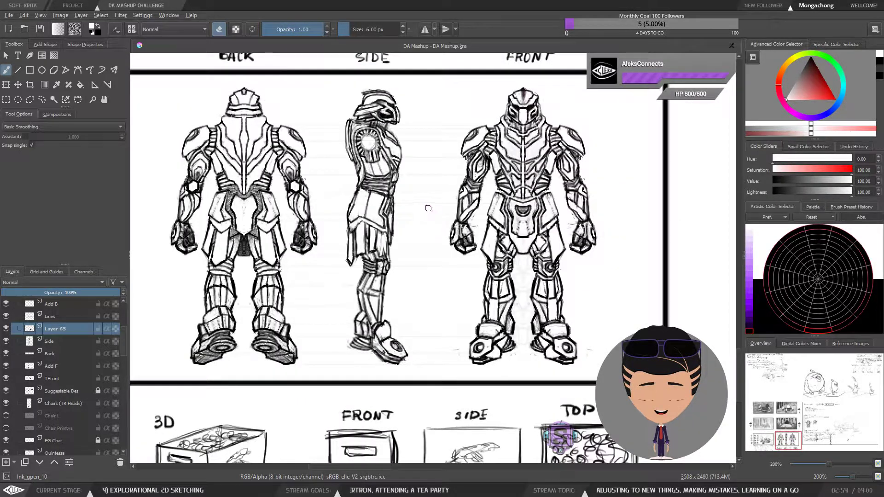
key("minus")
key("plus")
mouse_move(422, 252)
left_mouse_down()
mouse_move(408, 255)
mouse_move(406, 230)
mouse_move(370, 310)
mouse_move(410, 269)
left_mouse_up()
key("l")
key("Delete")
key("ctrl+shift+a")
key("b")
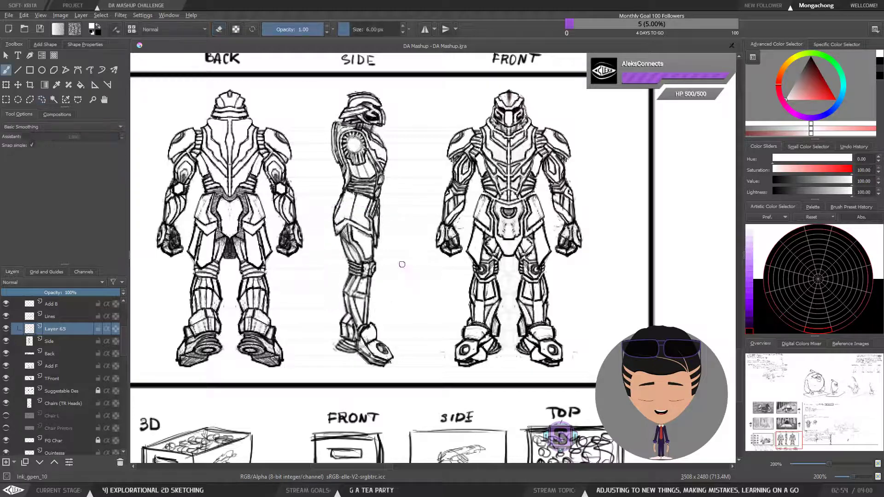
Remove the emptied Layer 65 from the layer stack.
key("e")
key("plus")
key("minus")
scroll(386, 272, "down", 1)
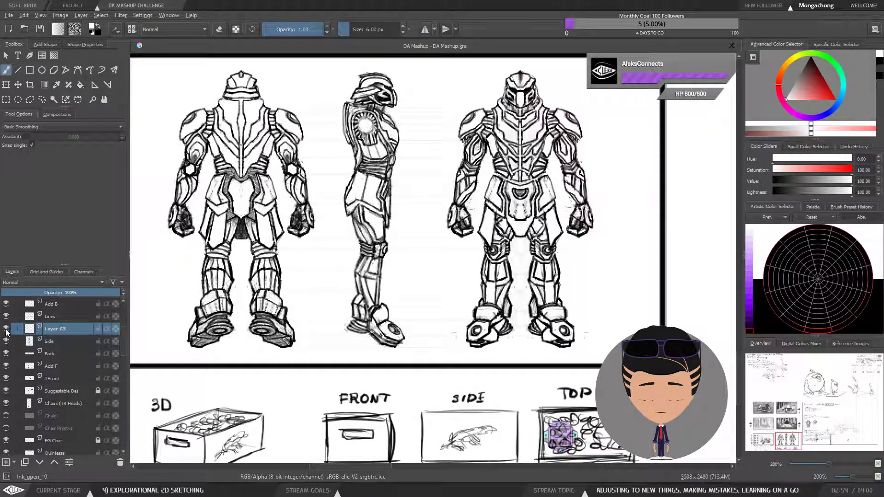
left_click(121, 462)
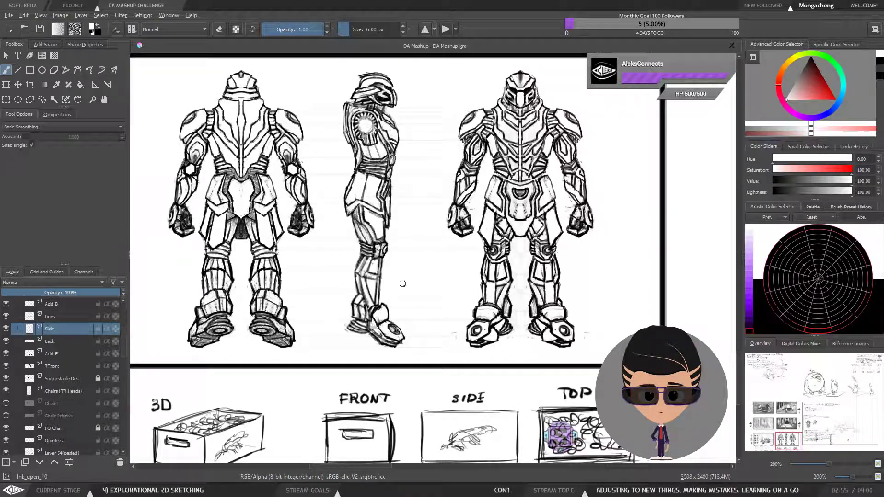
Touch up the side figure's foot lines on the Side layer with the 6 px brush and eraser.
left_click_drag(400, 358, 348, 325)
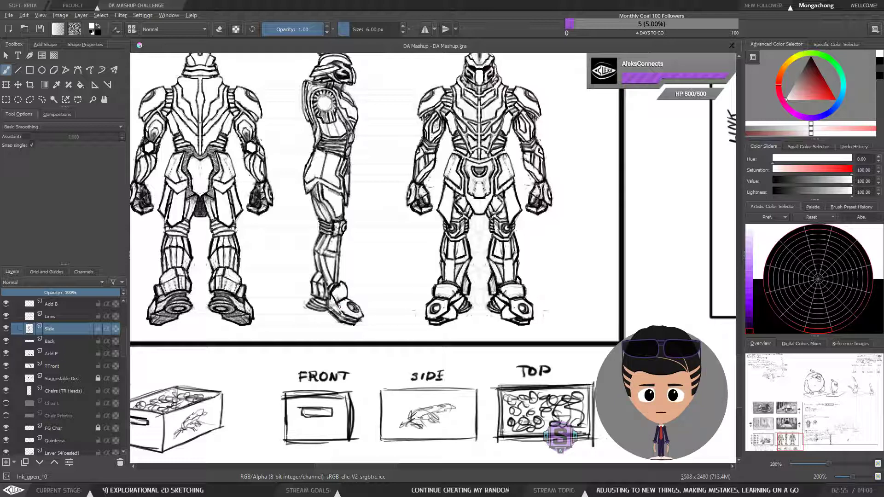
key("e")
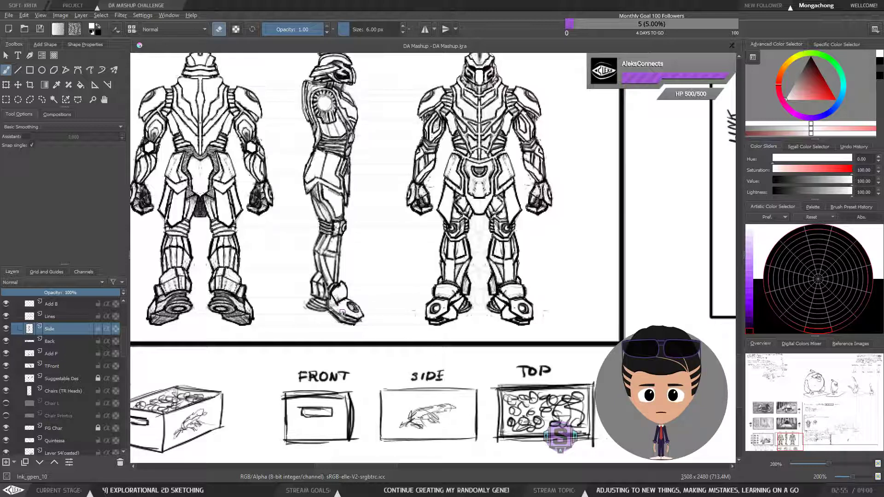
key("e")
key("x")
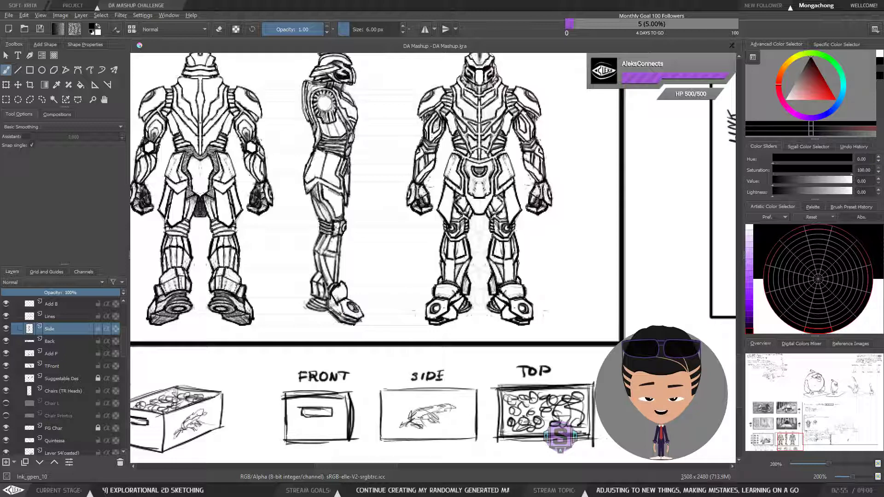
key("e")
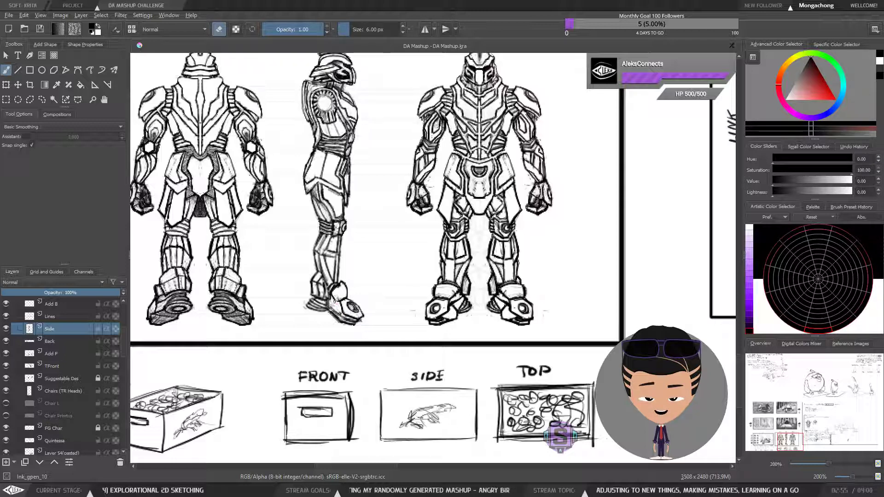
key("e")
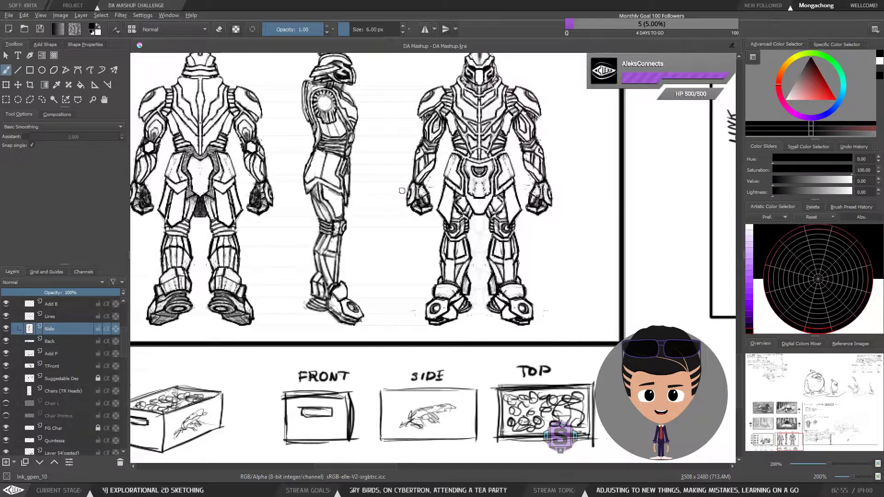
Clean out the stray lines along the side figure's lower foot and redraw the sole edge under its toe.
scroll(363, 240, "up", 3)
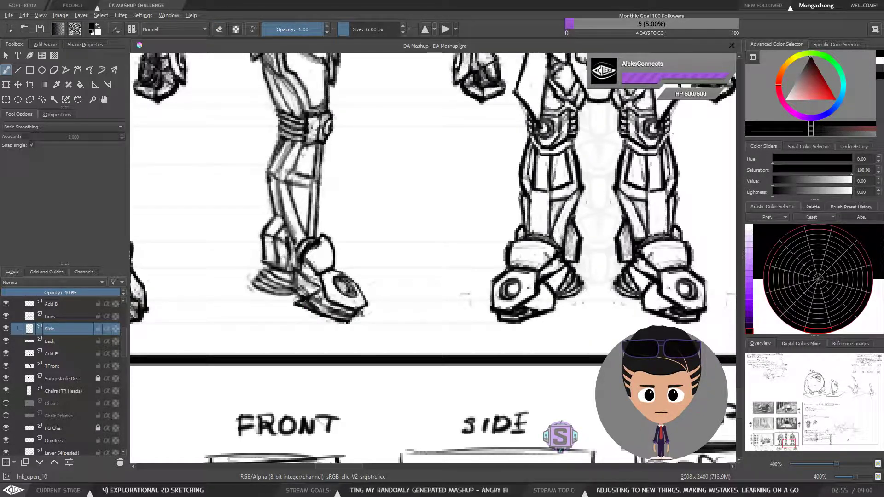
key("e")
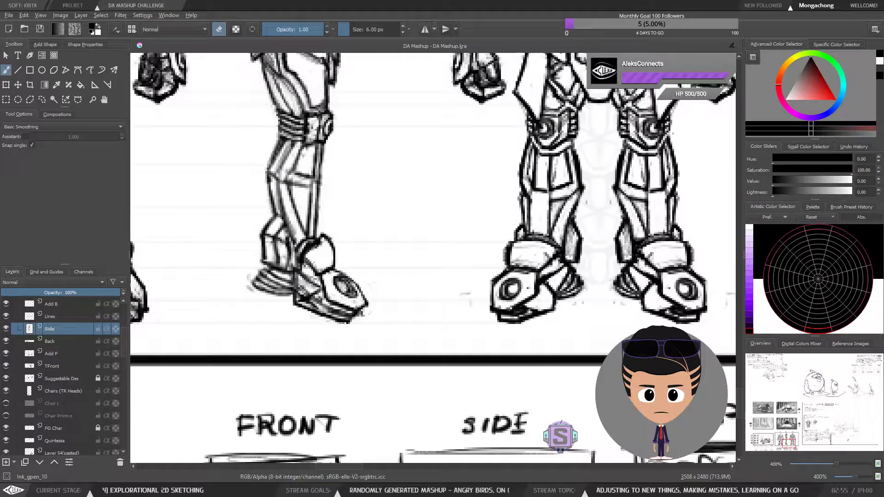
key("minus")
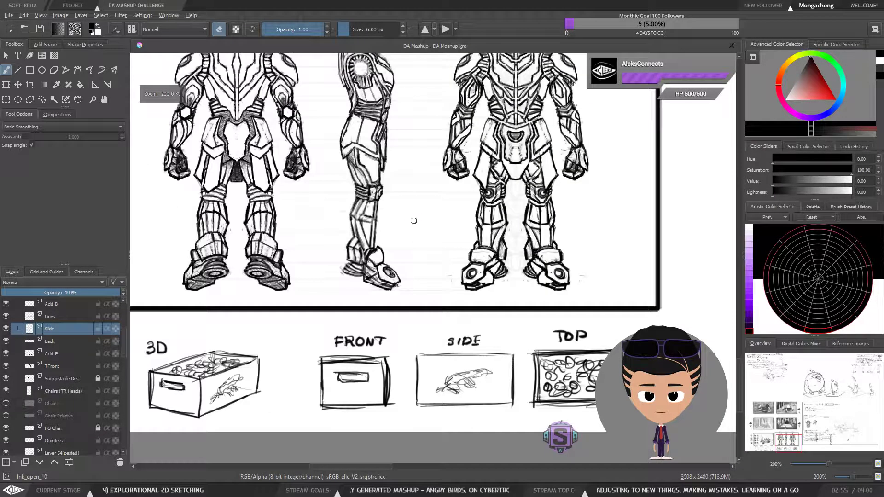
key("plus")
key("e")
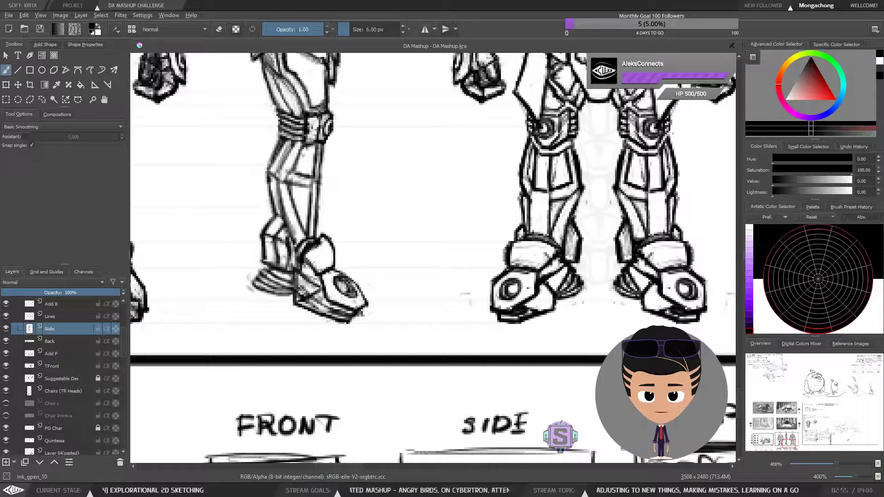
key("e")
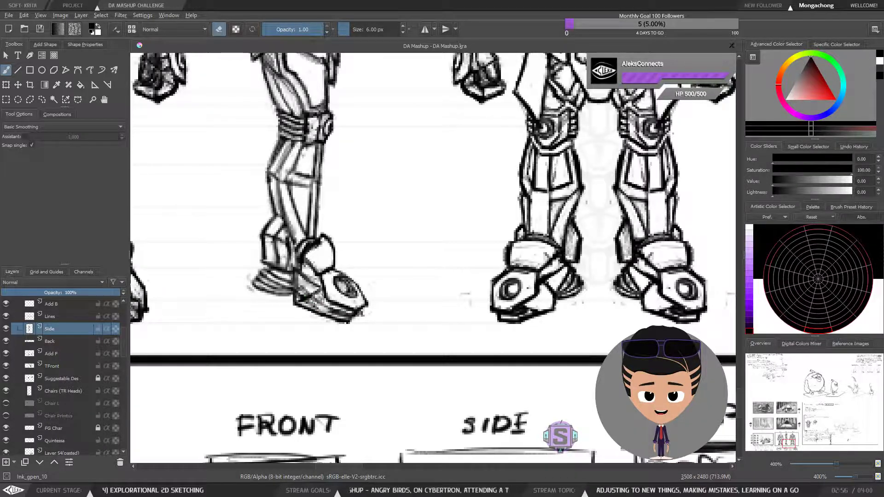
key("e")
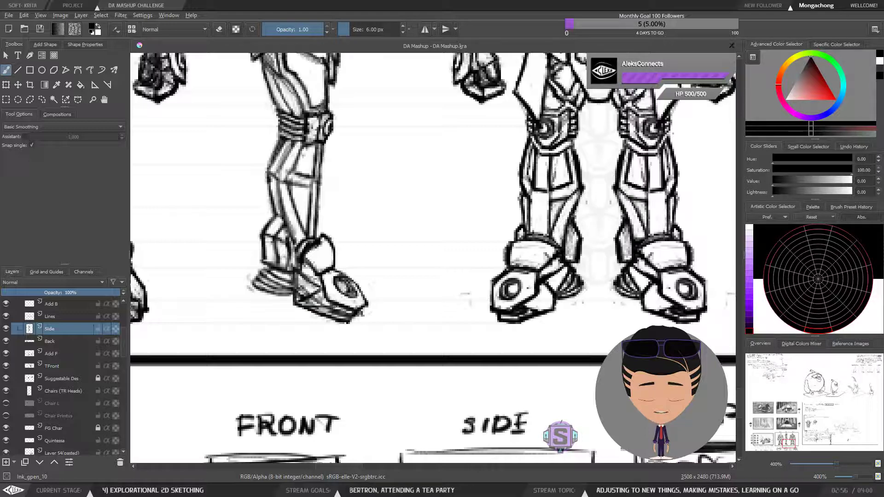
key("e")
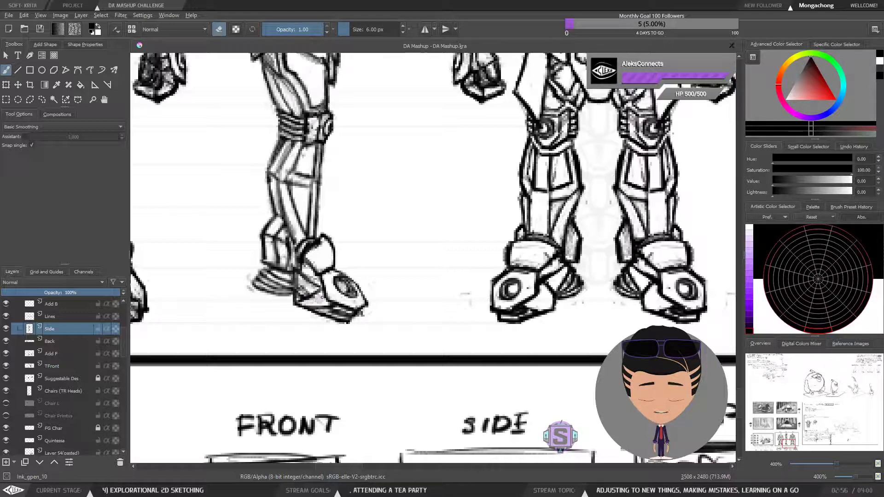
mouse_move(321, 293)
left_mouse_down()
mouse_move(304, 273)
mouse_move(318, 287)
left_mouse_up()
key("e")
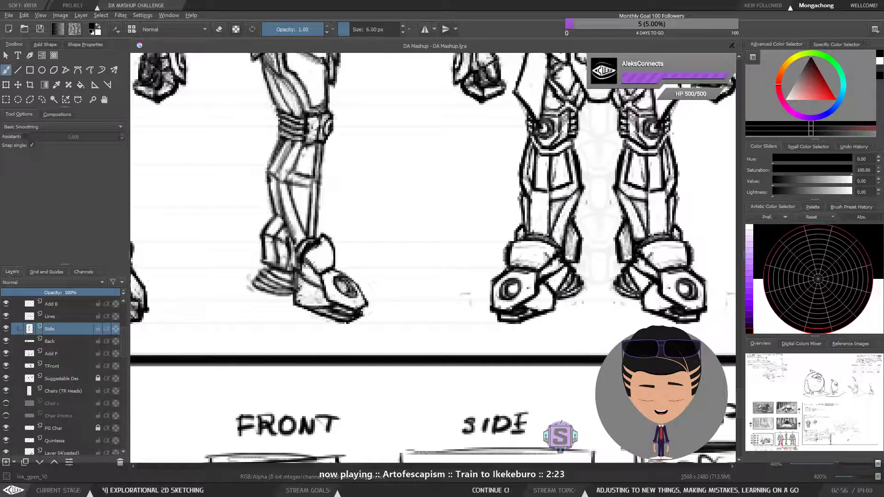
Add hatching to the lower rear side of the side figure's foot with the 6 px black brush.
mouse_move(301, 297)
left_mouse_down()
mouse_move(324, 306)
mouse_move(322, 295)
left_mouse_up()
left_click_drag(298, 284, 318, 296)
key("ctrl+minus")
key("ctrl+minus")
key("ctrl+minus")
key("ctrl+minus")
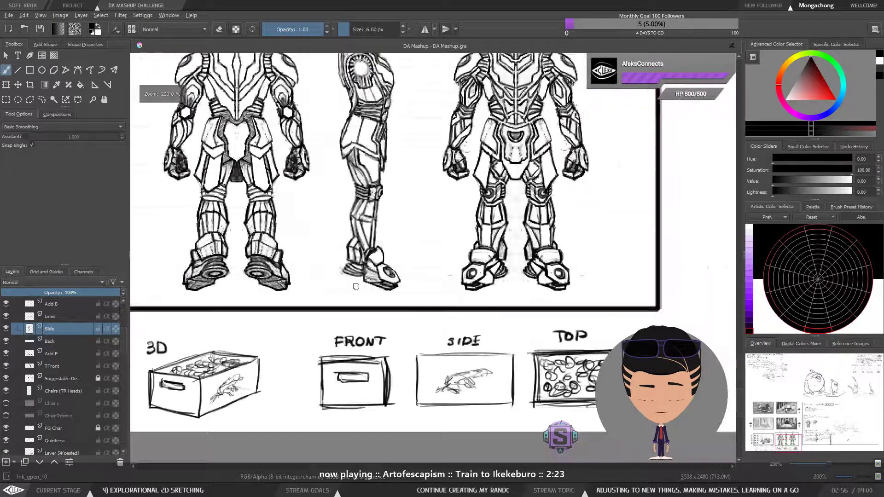
key("plus")
key("plus")
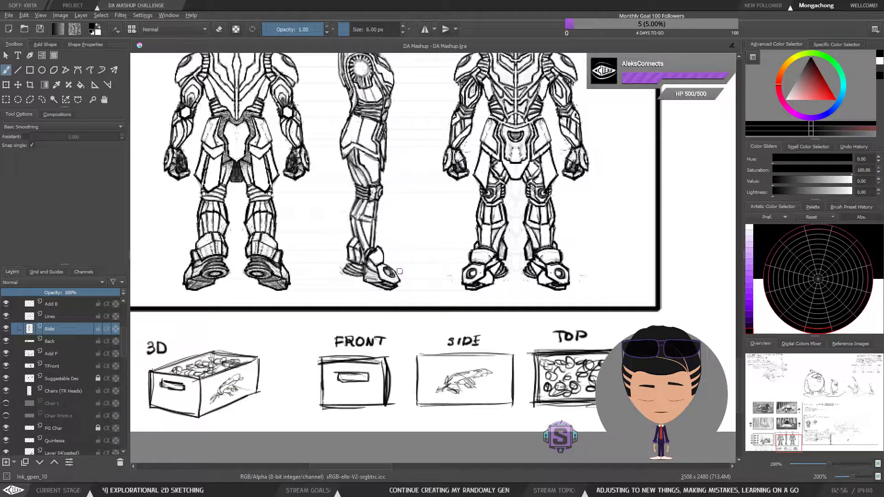
key("plus")
key("plus")
key("minus")
key("minus")
key("minus")
key("minus")
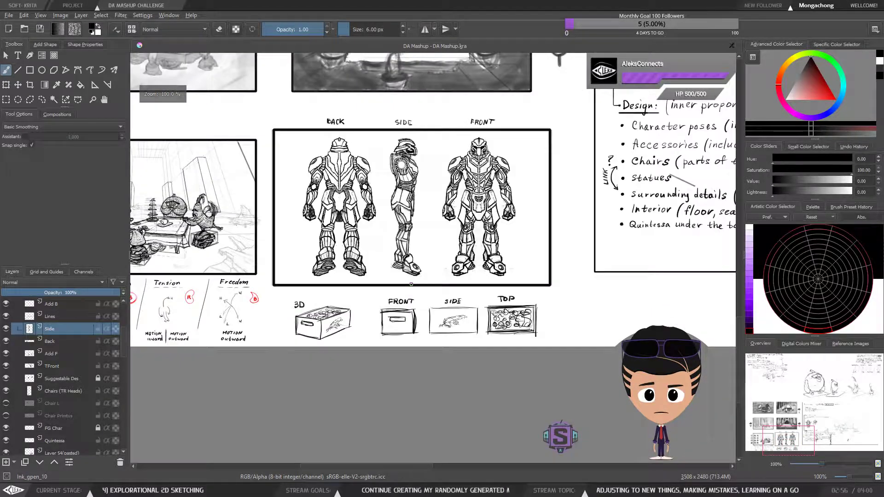
key("plus")
key("plus")
key("plus")
key("plus")
left_click_drag(332, 309, 351, 313)
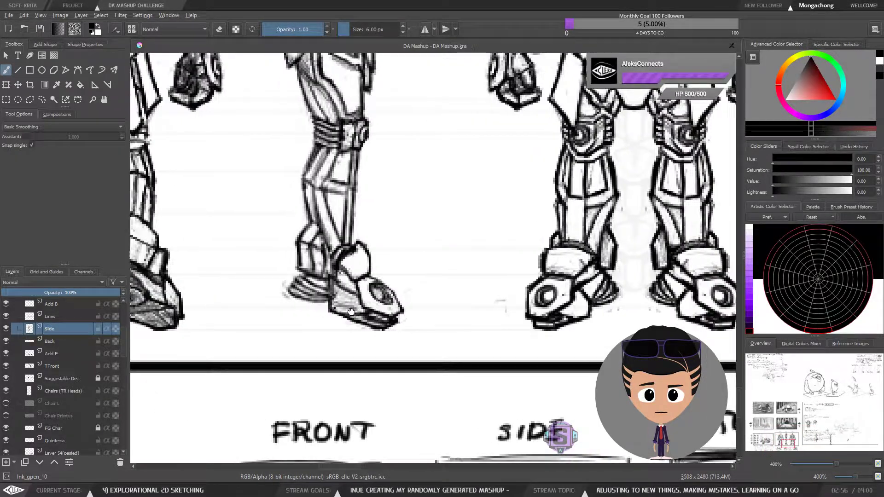
Trim the bottom outline of the side figure's foot with the eraser so the sole is slimmer.
key("e")
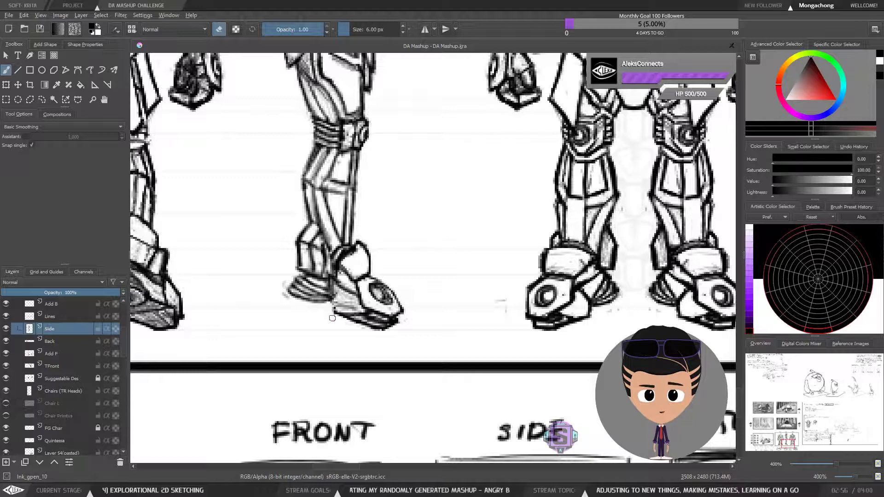
left_click_drag(355, 320, 375, 331)
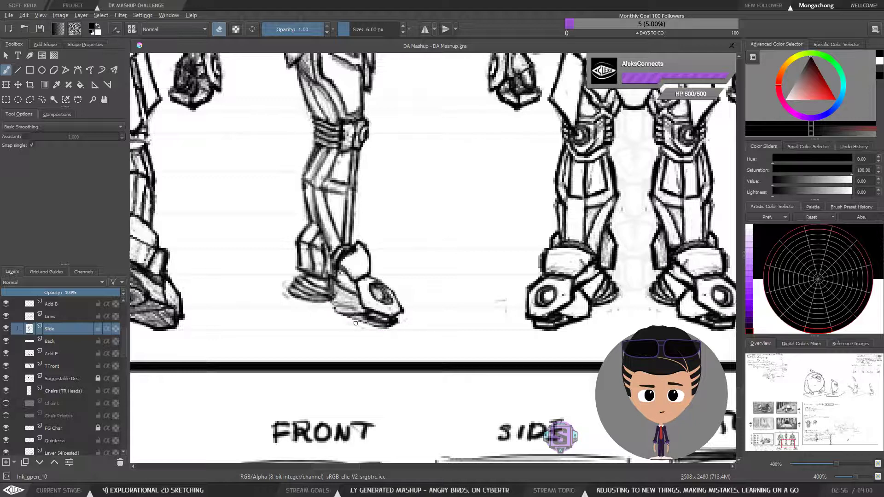
key("e")
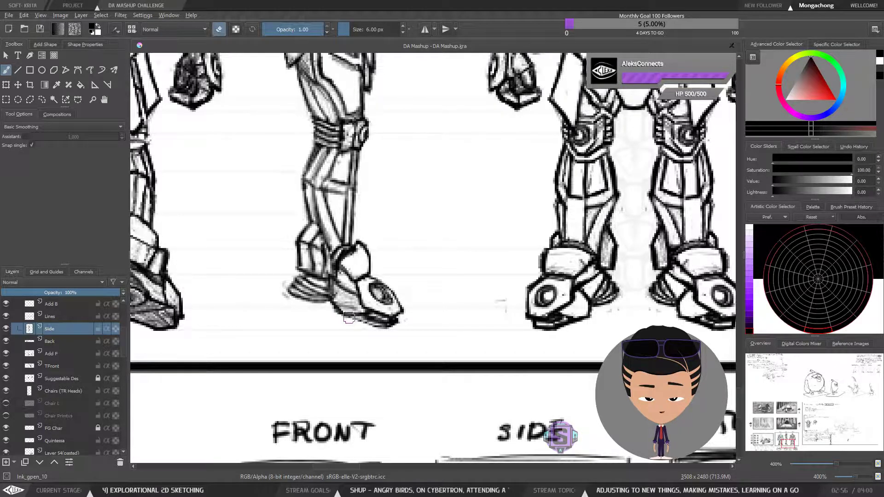
Compare the three turnaround figures in mirrored and normal view at several zoom levels.
key("minus")
key("m")
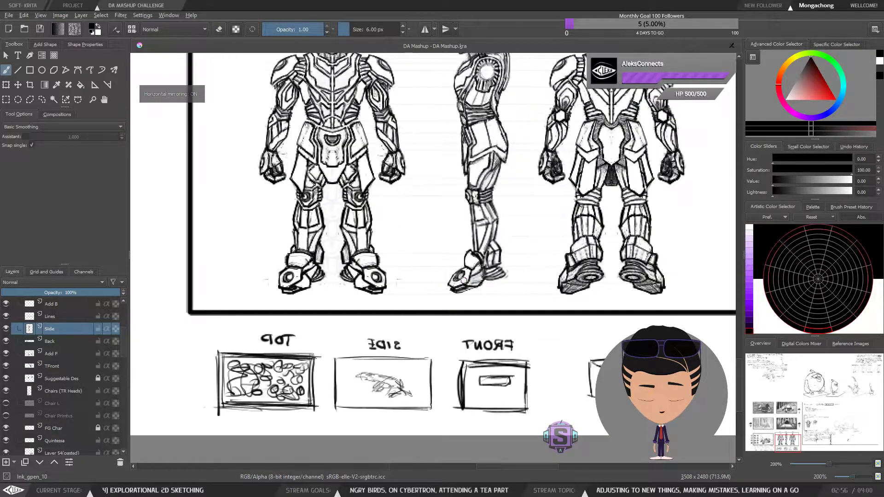
key("minus")
key("minus")
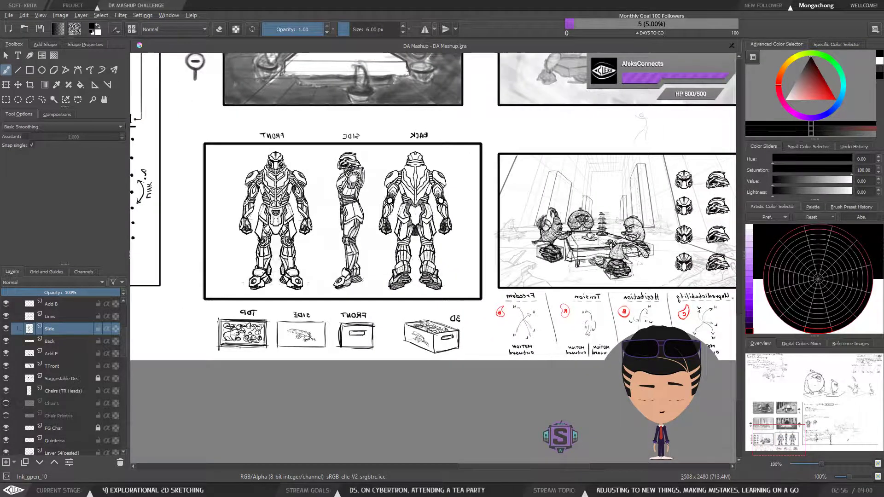
key("m")
key("m")
key("plus")
key("plus")
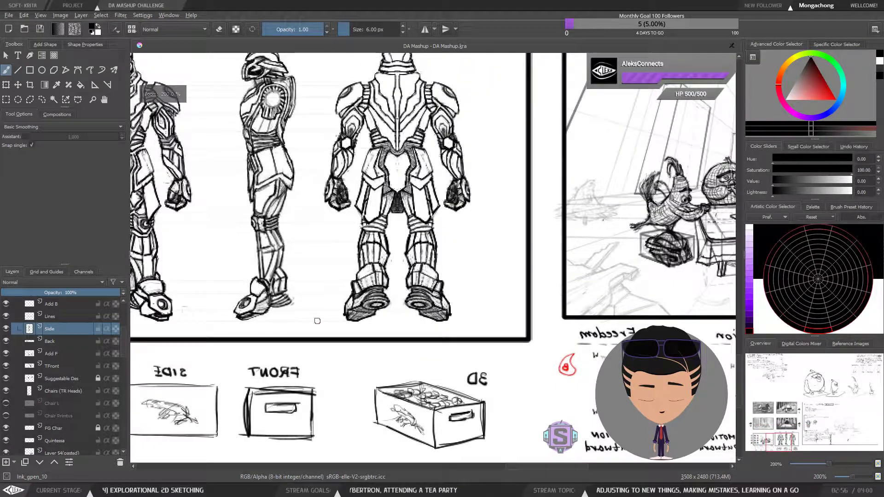
left_click_drag(308, 300, 416, 307)
key("m")
key("m")
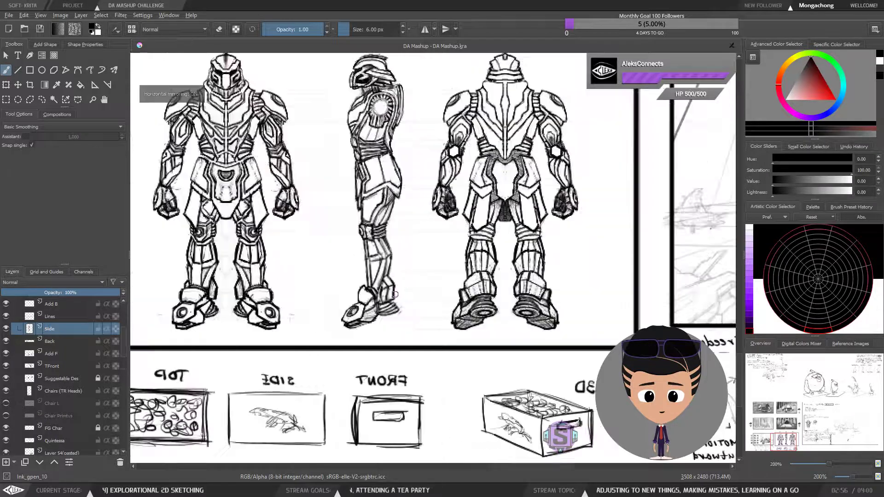
key("m")
key("m")
key("m")
key("minus")
key("minus")
key("plus")
key("plus")
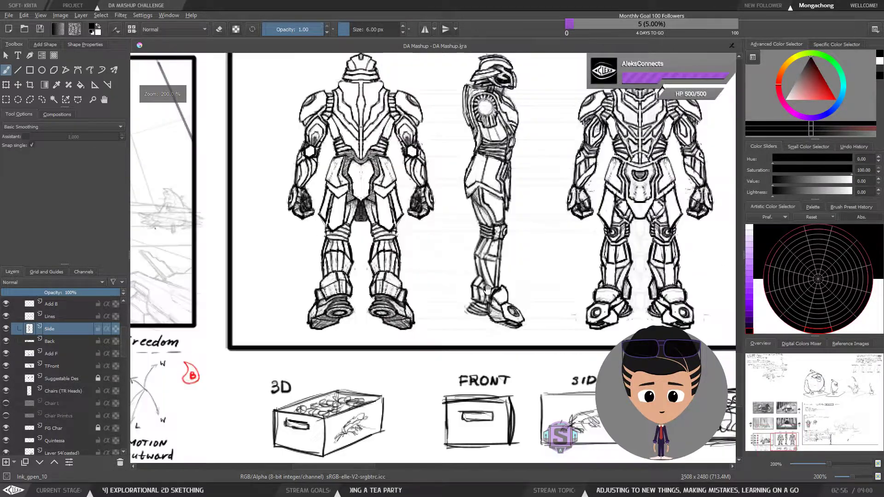
Save the document with the full back, side and front turnaround in view.
left_click_drag(485, 291, 391, 355)
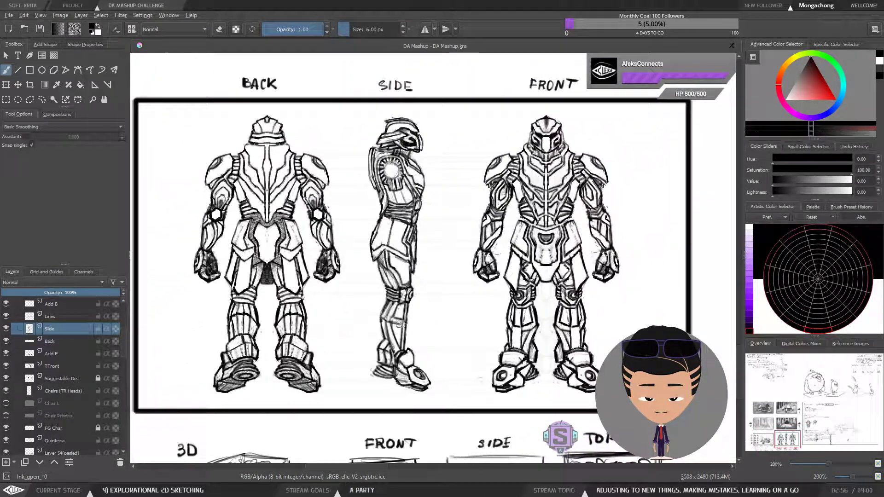
left_click_drag(409, 303, 405, 319)
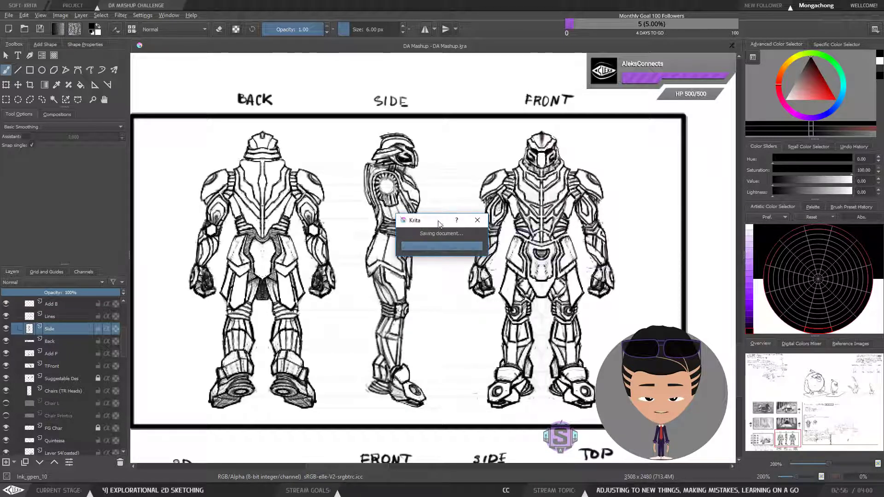
key("s")
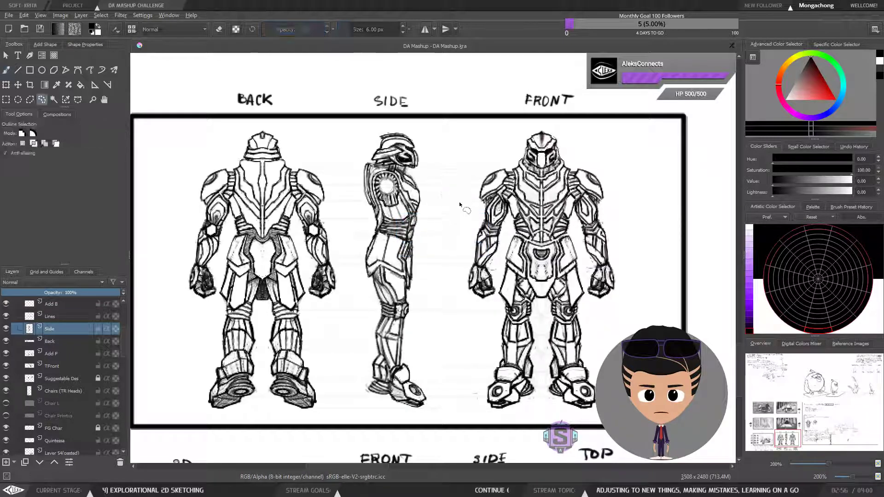
mouse_move(468, 179)
left_mouse_down()
mouse_move(439, 141)
mouse_move(406, 123)
mouse_move(364, 135)
mouse_move(351, 276)
mouse_move(357, 385)
mouse_move(376, 408)
mouse_move(415, 417)
mouse_move(455, 401)
mouse_move(442, 232)
mouse_move(453, 166)
mouse_move(466, 179)
left_mouse_up()
key("ctrl+shift+a")
key("b")
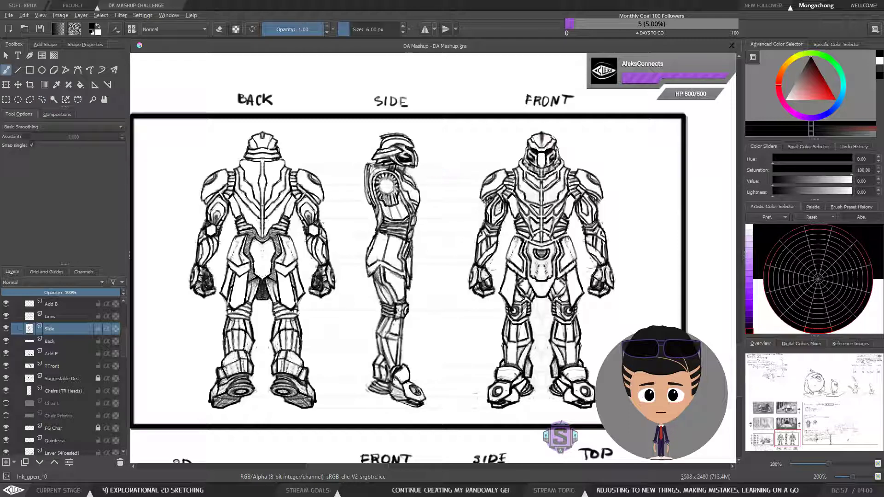
Check the side figure's proportions against the back and front figures from afar and up close, toggling horizontal mirroring.
key("ctrl+minus")
key("m")
key("m")
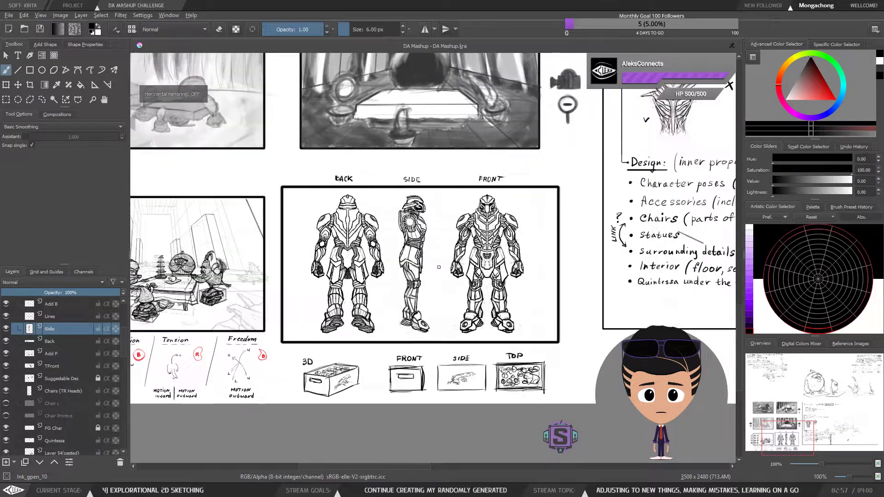
key("ctrl+plus")
key("ctrl+plus")
scroll(372, 301, "down", 2)
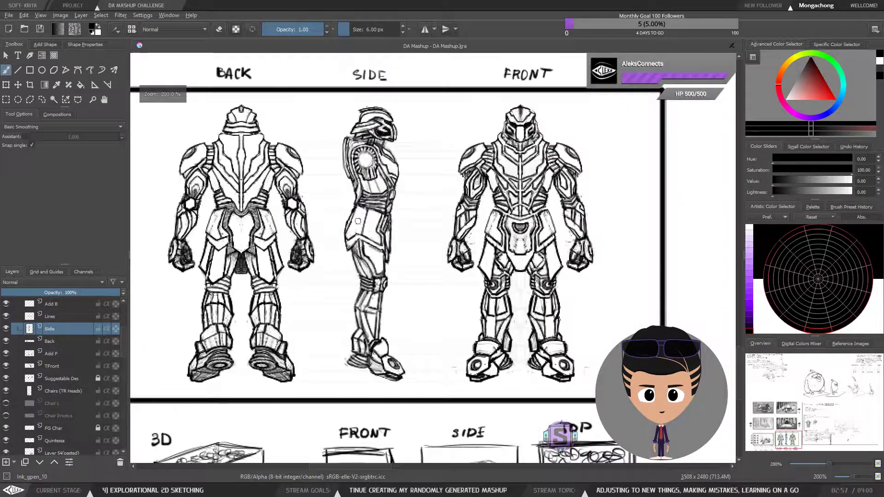
key("ctrl+plus")
key("ctrl+plus")
left_click_drag(361, 233, 315, 279)
key("ctrl+minus")
key("ctrl+minus")
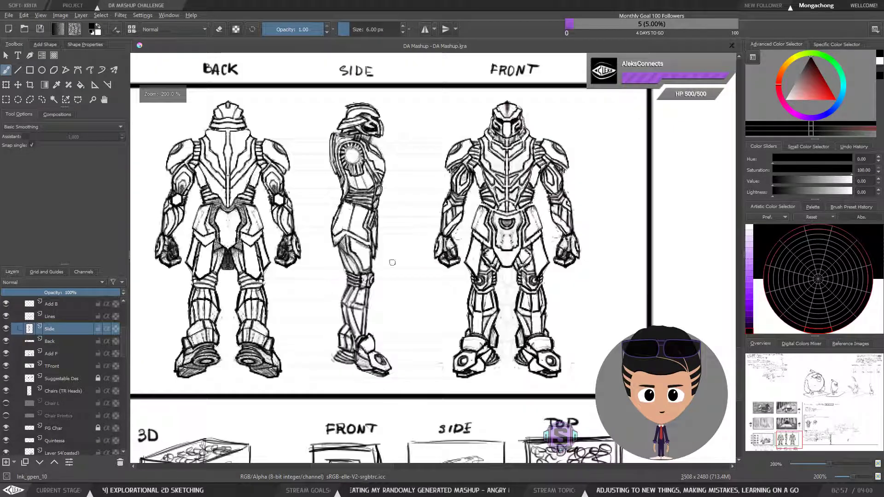
left_click_drag(393, 263, 411, 280)
mouse_move(507, 158)
left_mouse_down()
mouse_move(536, 170)
mouse_move(505, 161)
left_mouse_up()
mouse_move(244, 160)
left_mouse_down()
mouse_move(244, 231)
mouse_move(240, 161)
left_mouse_up()
key("ctrl+z")
key("ctrl+z")
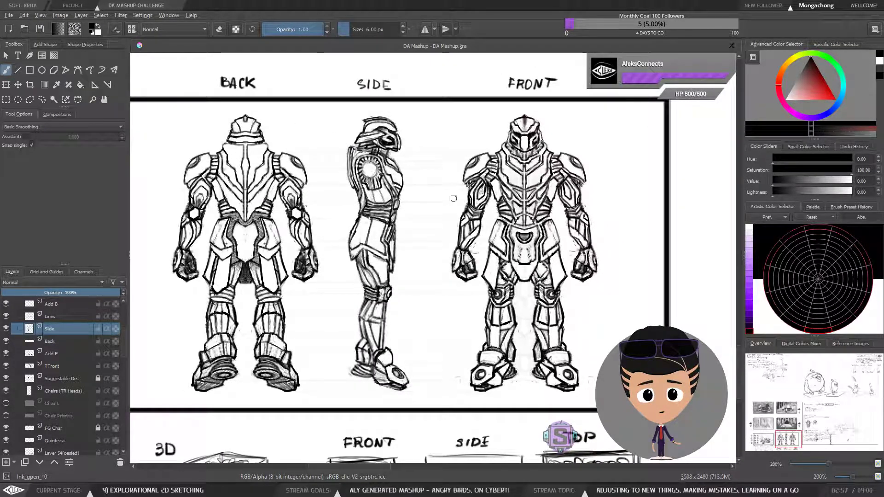
Examine the side figure's torso, hip plates and legs up close and alongside the full back and front views.
key("ctrl+minus")
key("ctrl+minus")
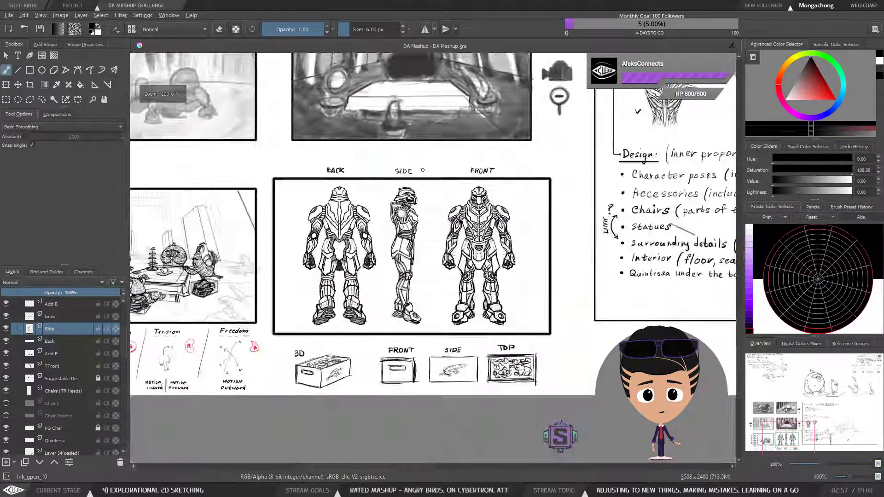
key("ctrl+plus")
key("ctrl+plus")
key("ctrl+plus")
key("ctrl+plus")
left_click_drag(359, 234, 391, 299)
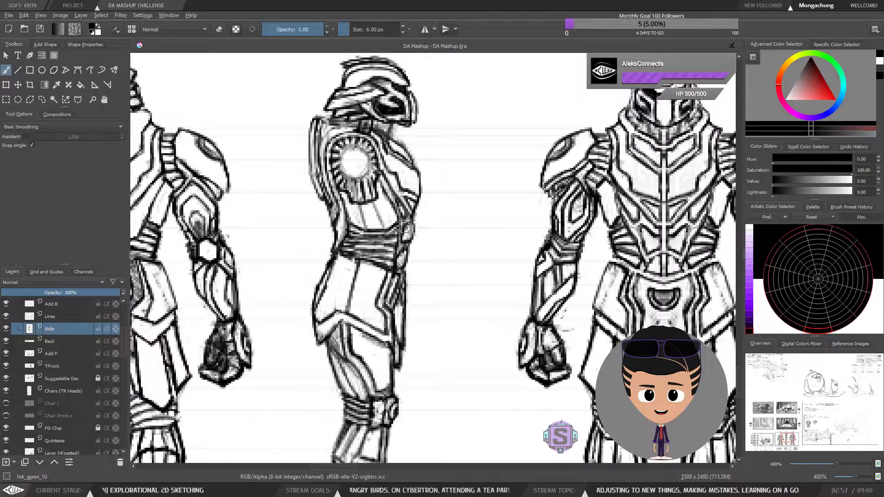
key("minus")
key("minus")
left_click_drag(407, 270, 414, 260)
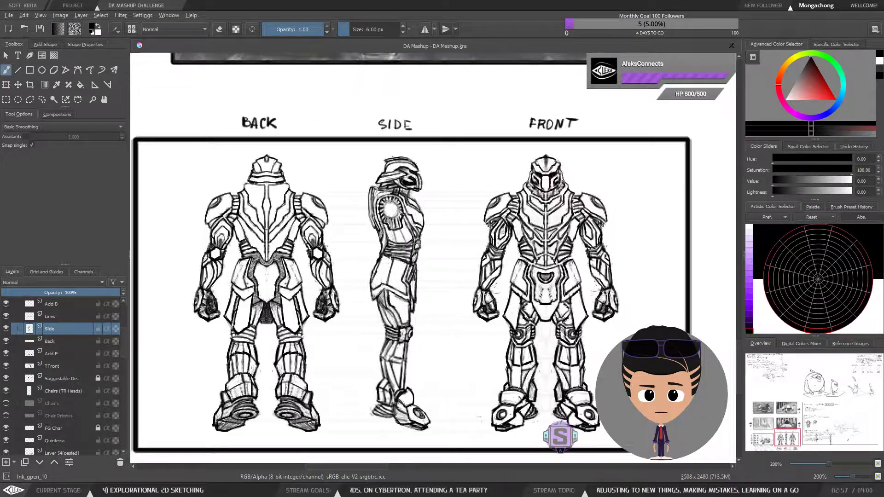
Save the document with the turnaround sheet and the neighbouring storyboard panels in view.
key("minus")
key("minus")
mouse_move(361, 243)
left_mouse_down()
mouse_move(483, 240)
mouse_move(477, 257)
left_mouse_up()
left_click(40, 29)
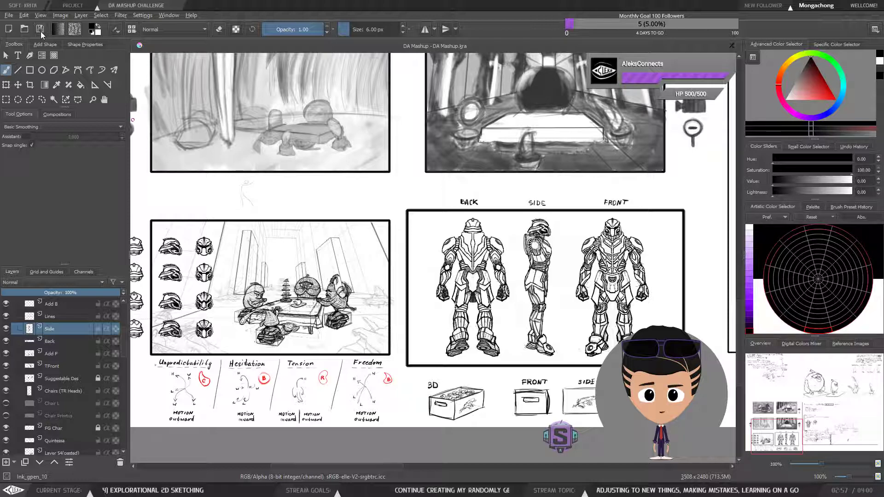
left_click_drag(369, 277, 394, 304)
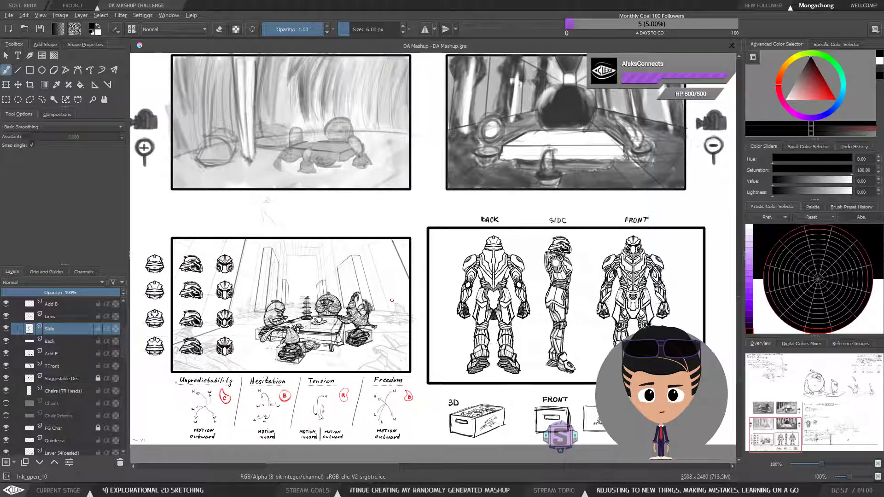
mouse_move(535, 322)
left_mouse_down()
mouse_move(507, 326)
mouse_move(532, 330)
left_mouse_up()
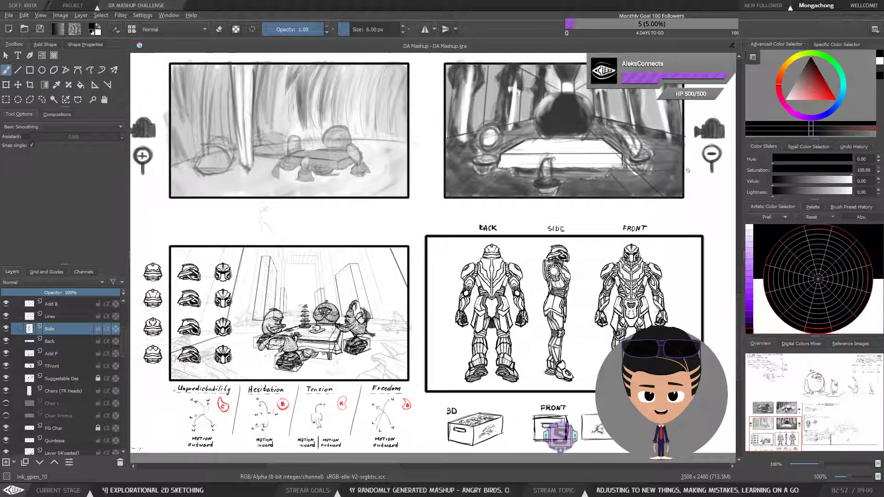